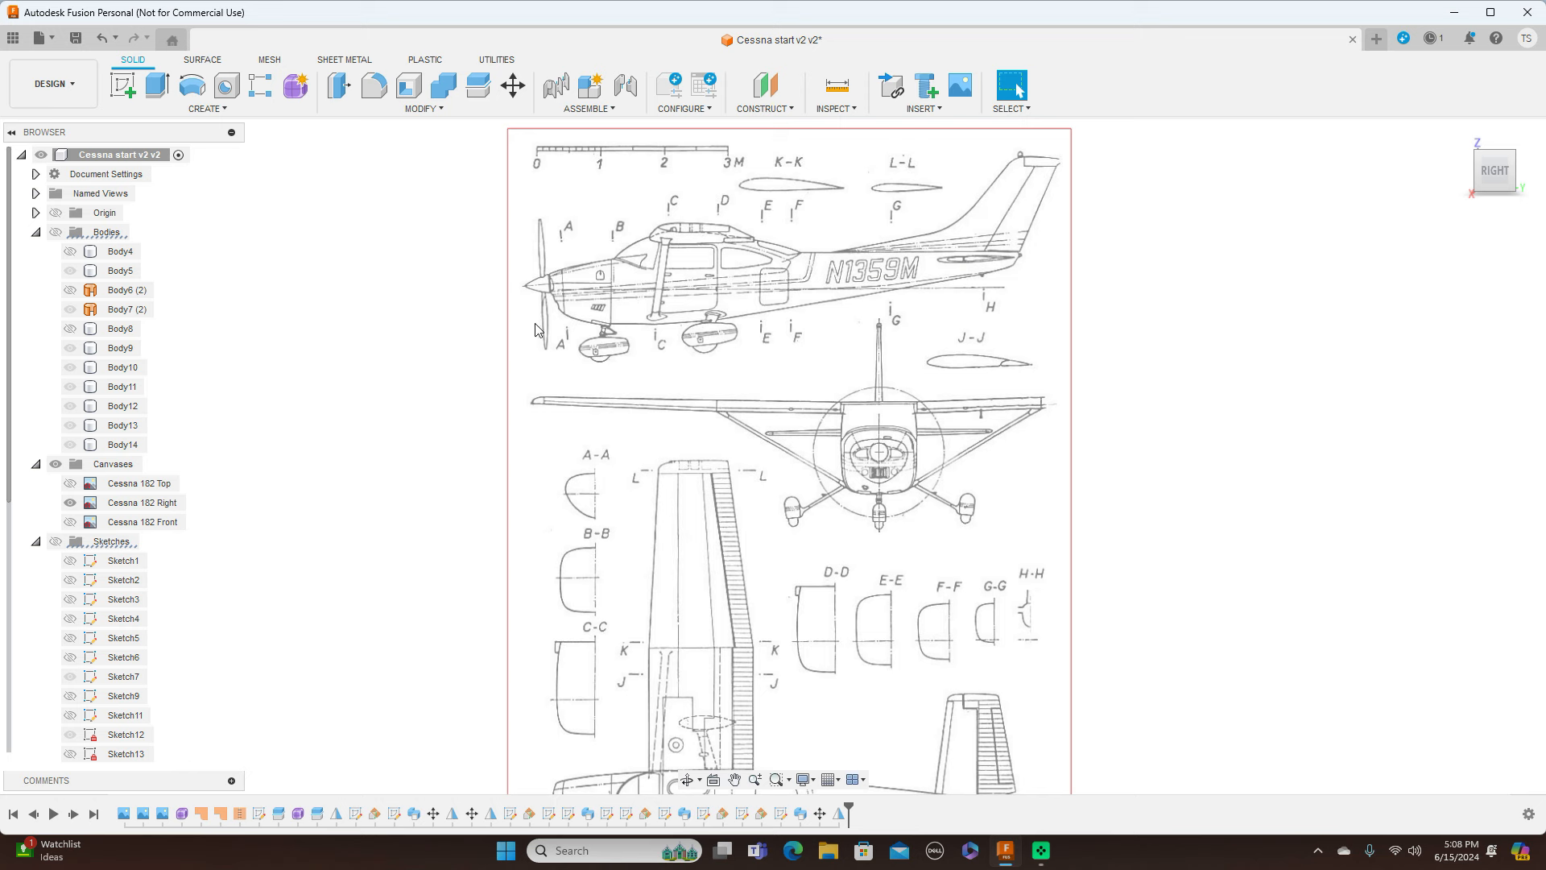
Face the model from the front and show the Cessna 182 Top and Cessna 182 Front canvases
click(1463, 174)
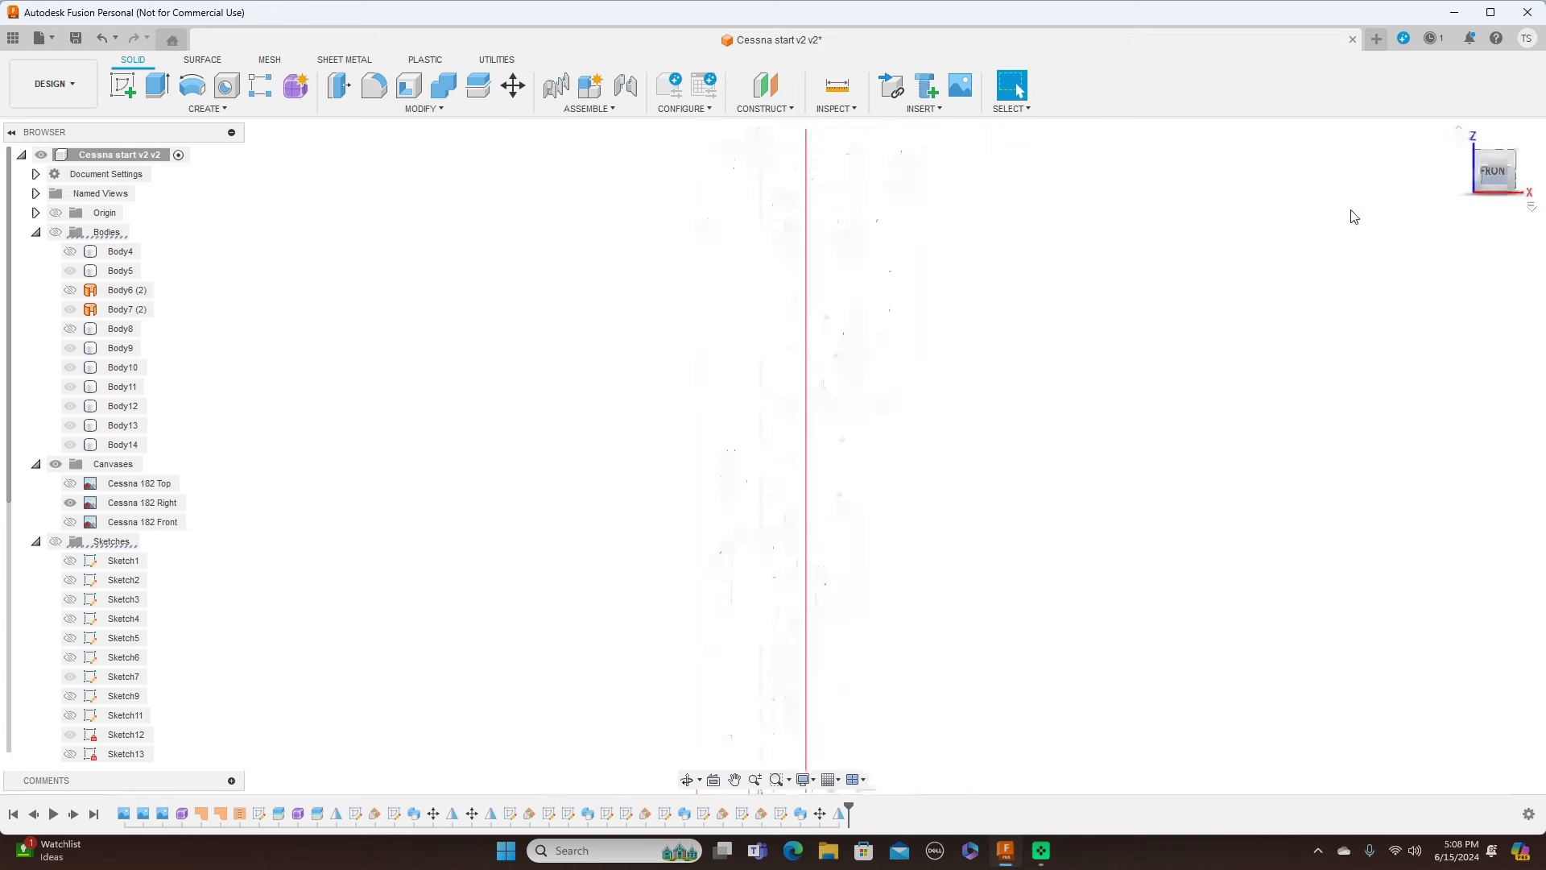
click(70, 483)
click(71, 521)
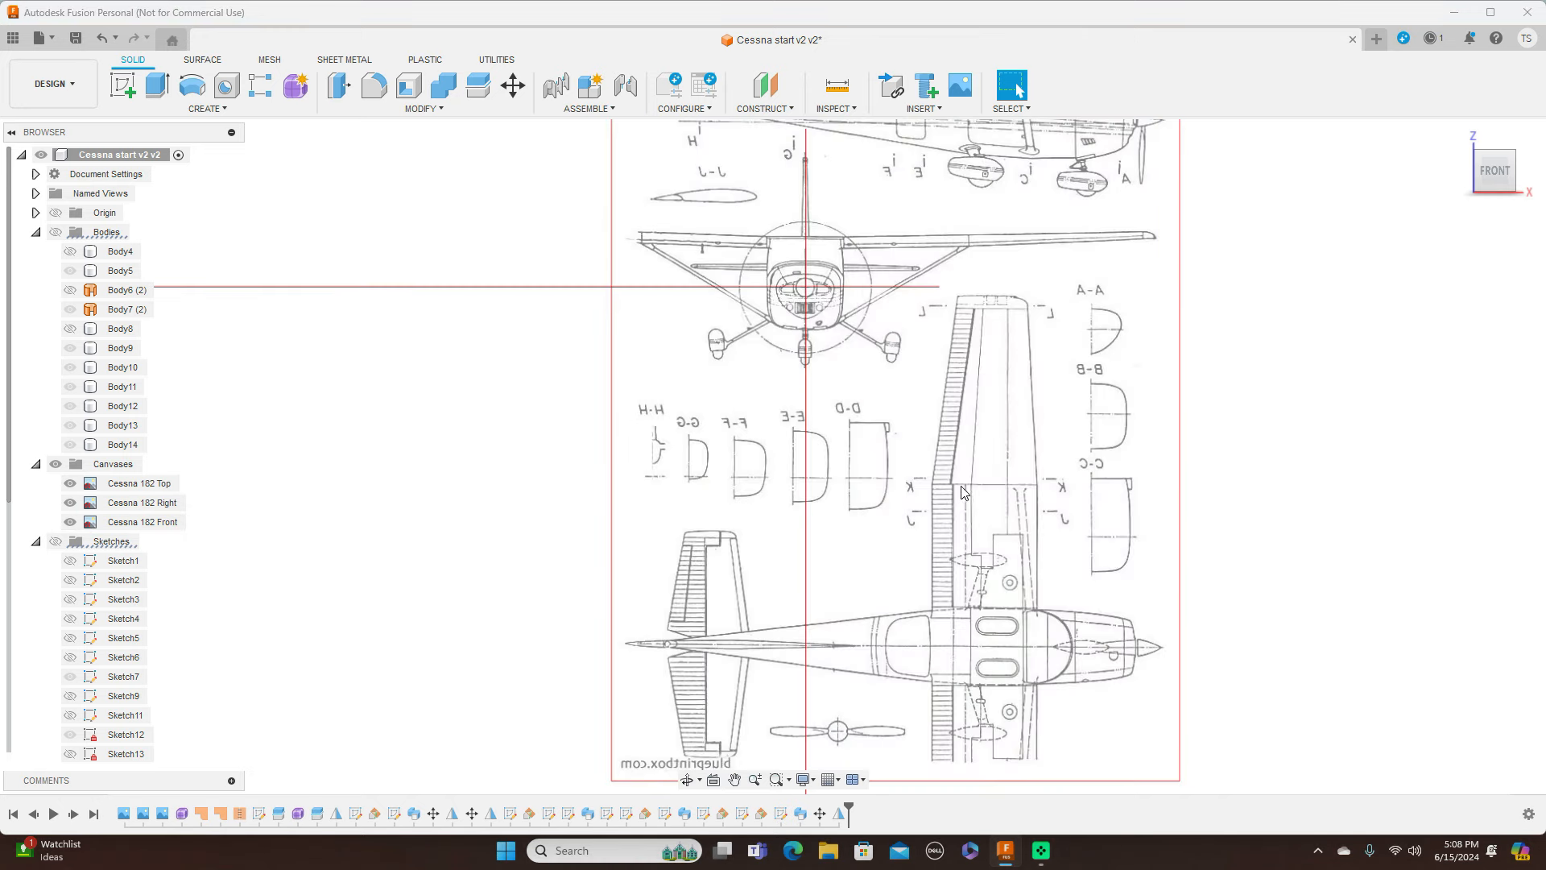
Start a form and place a center box about 235 by 210 mm on the front plane, matching the fuselage outline in the front view
mouse_move(985, 382)
middle_down()
mouse_move(987, 467)
mouse_move(1048, 433)
middle_up()
scroll(978, 447, up, 2)
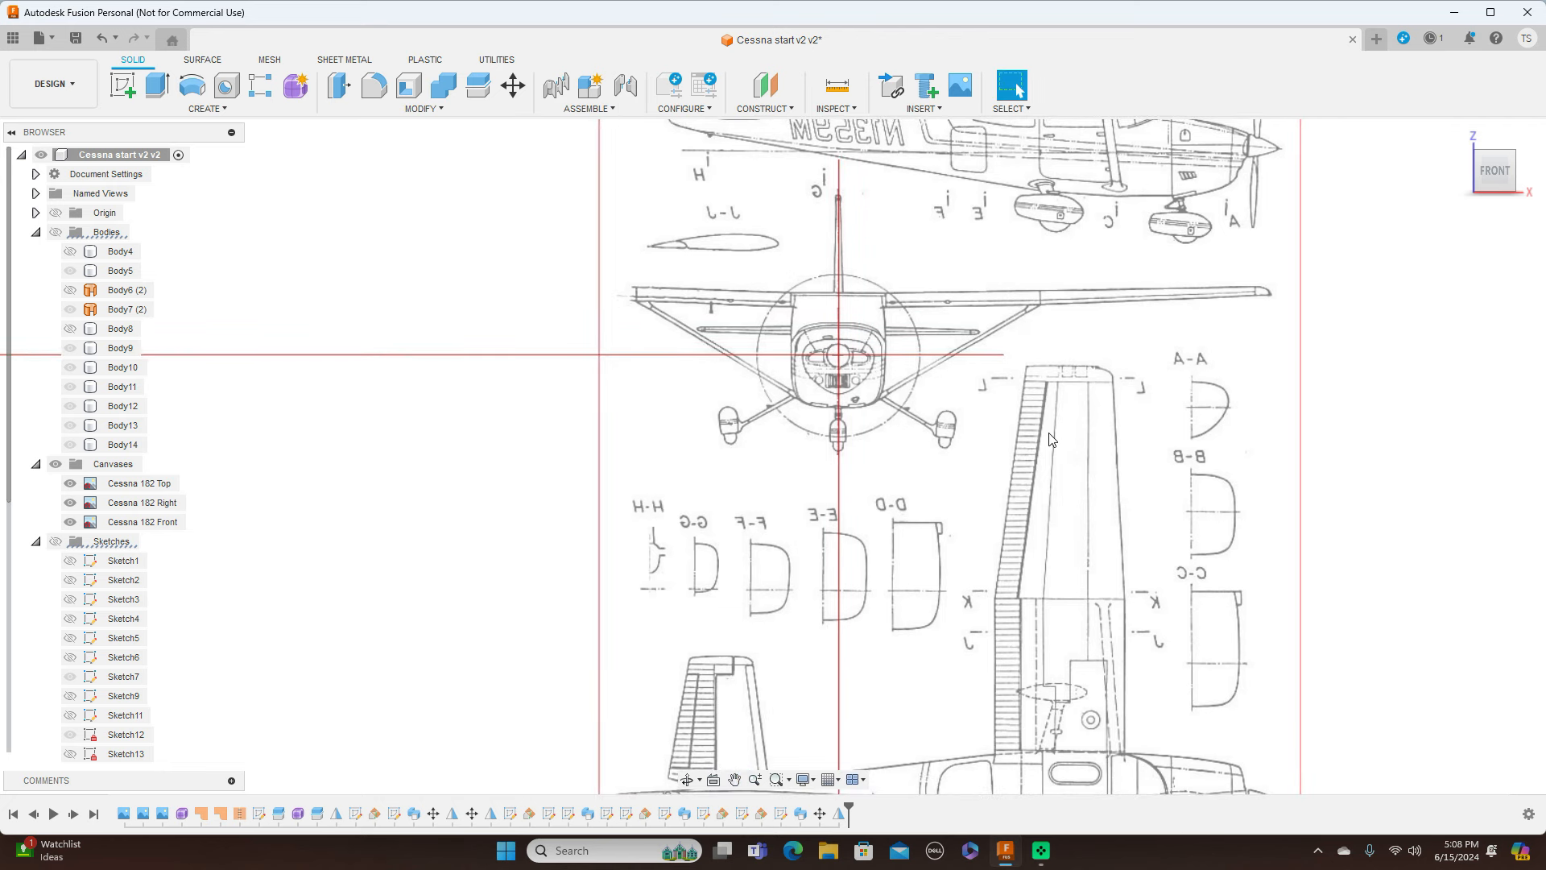
scroll(1049, 439, up, 1)
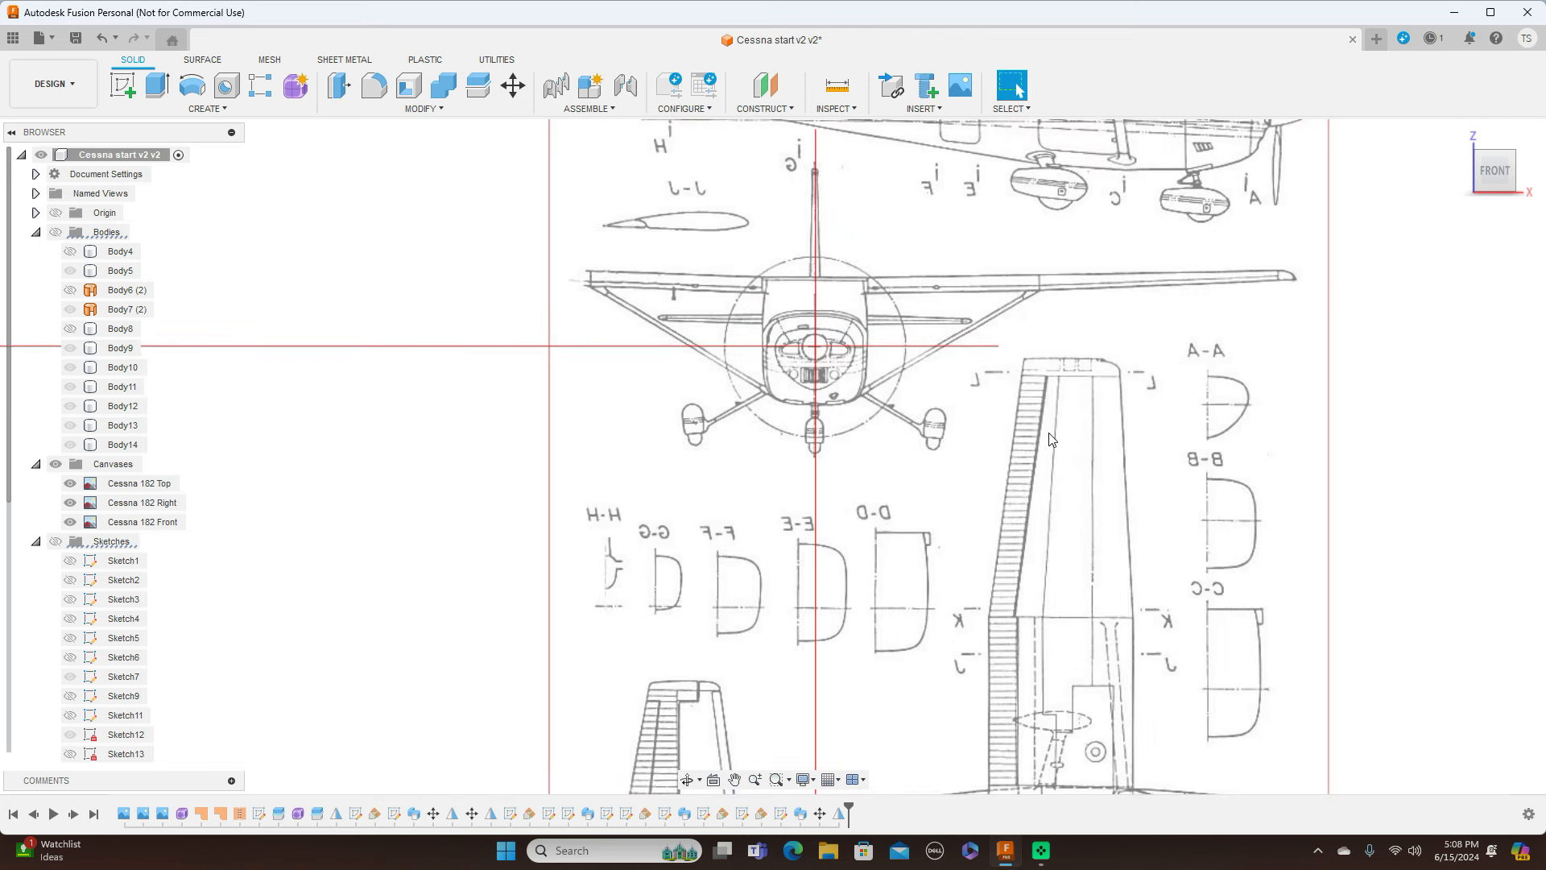
click(293, 87)
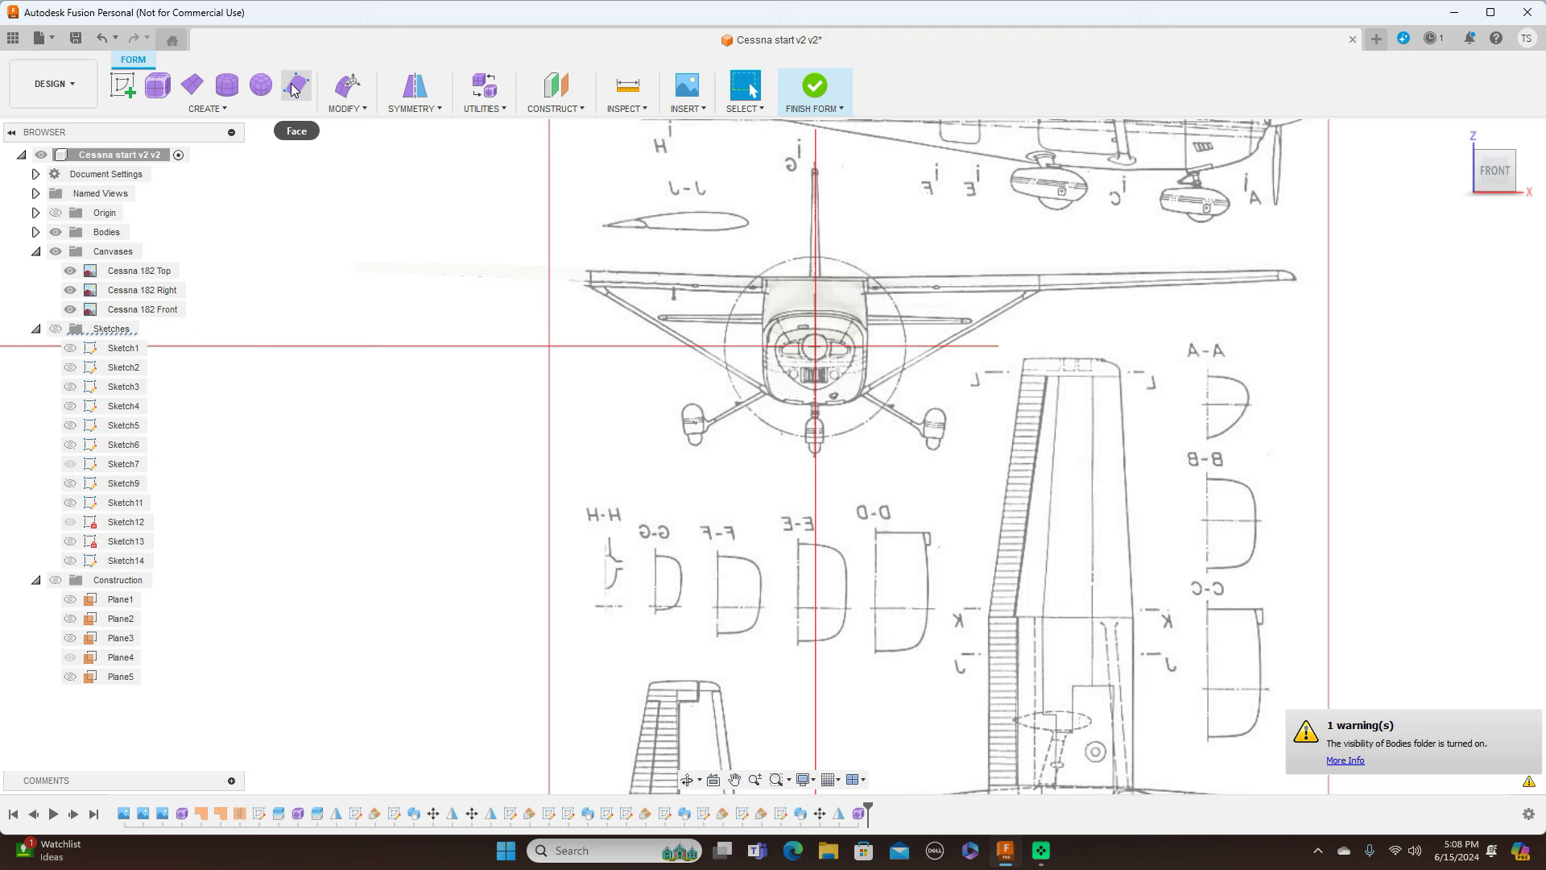
click(165, 87)
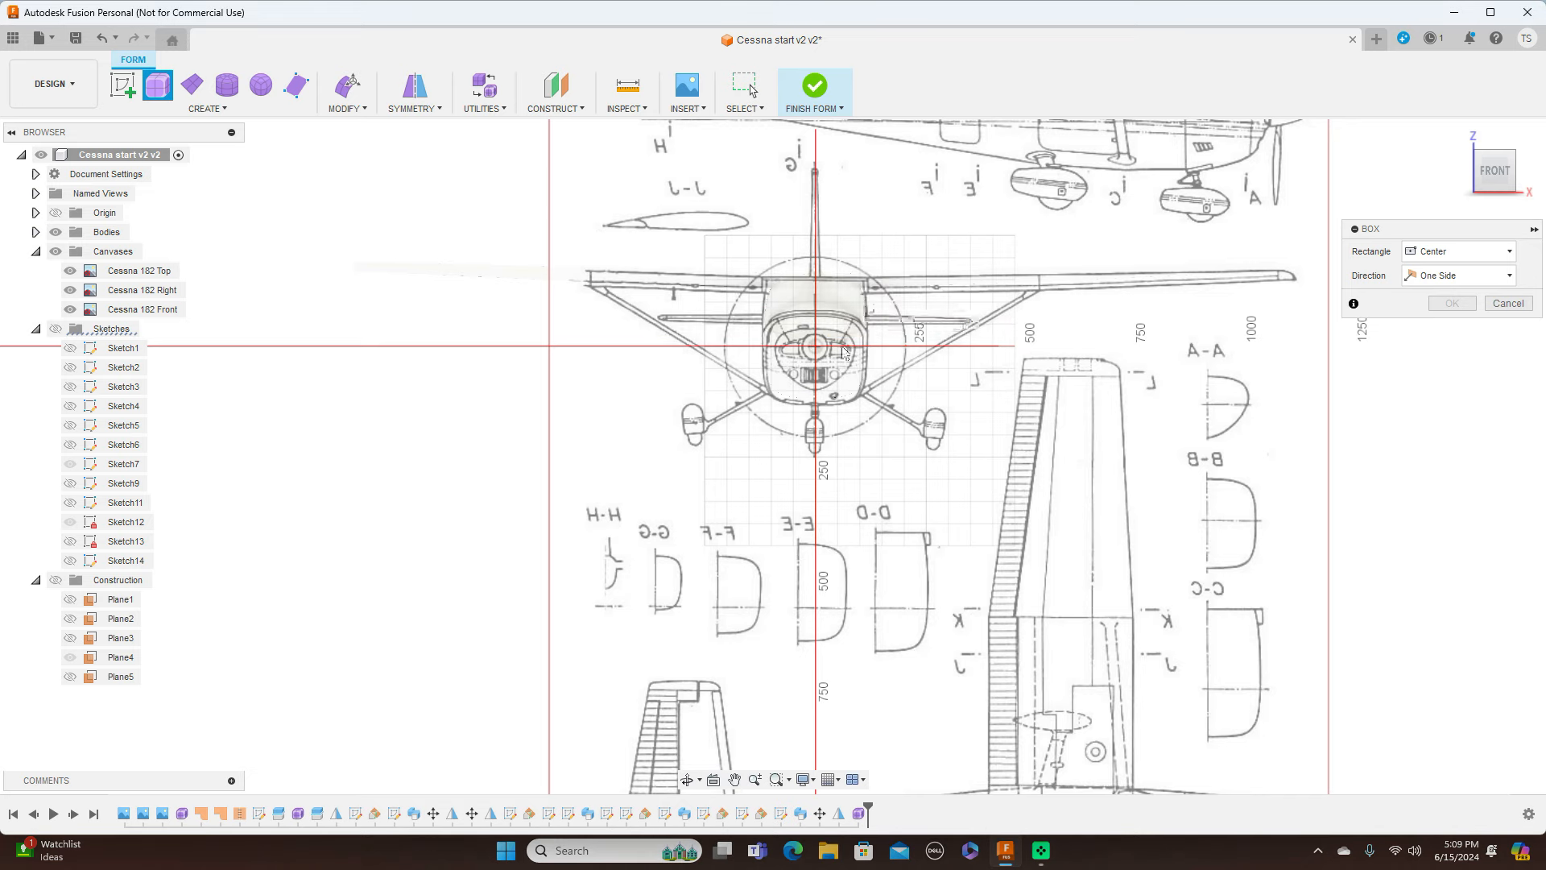
scroll(810, 346, up, 5)
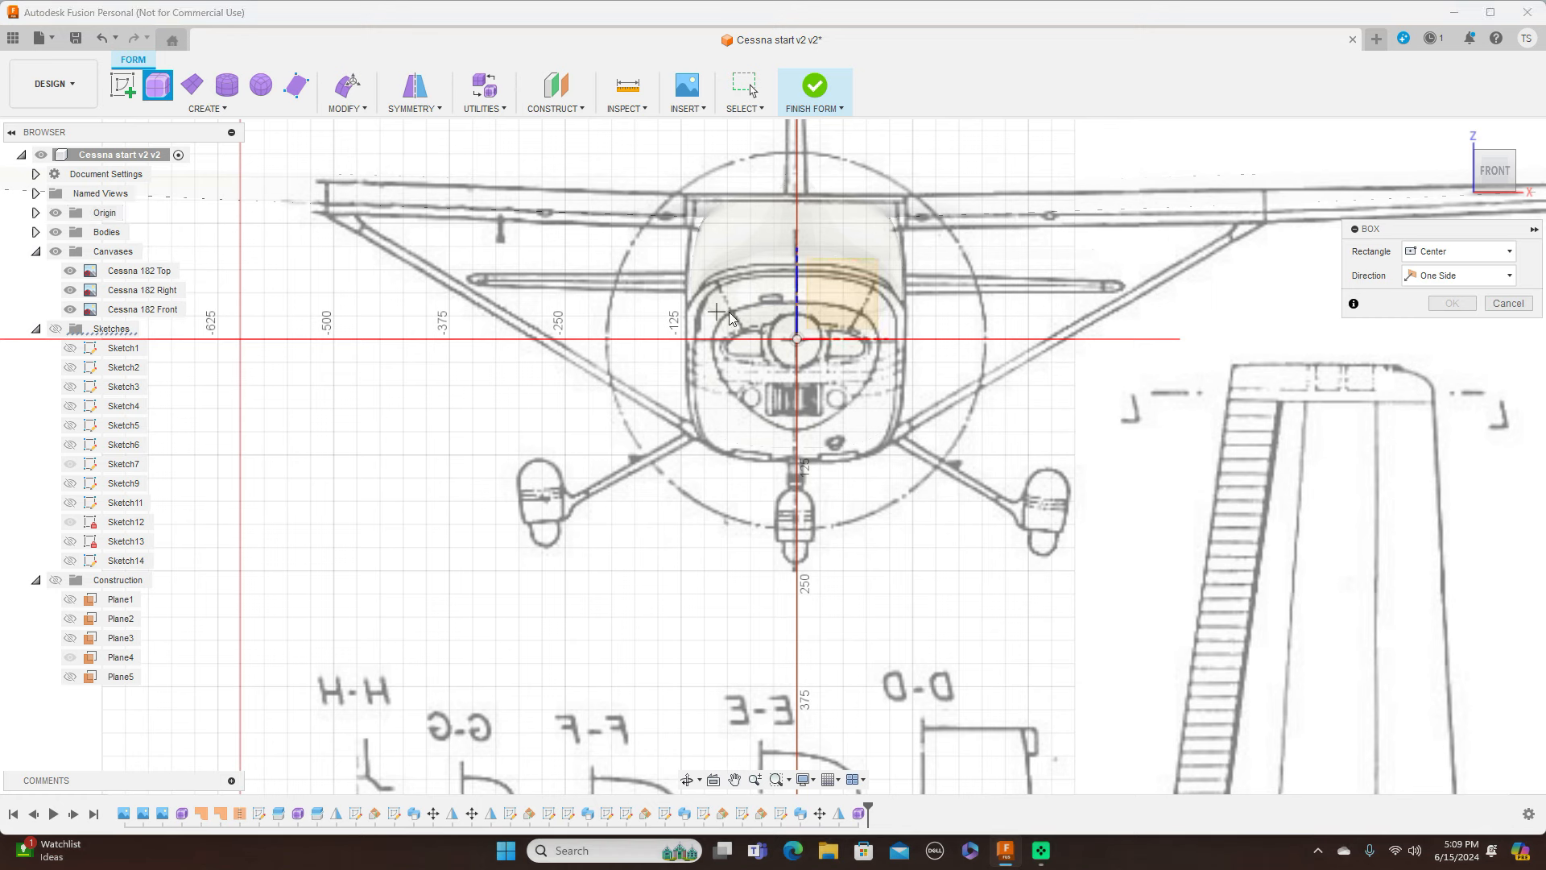
click(798, 355)
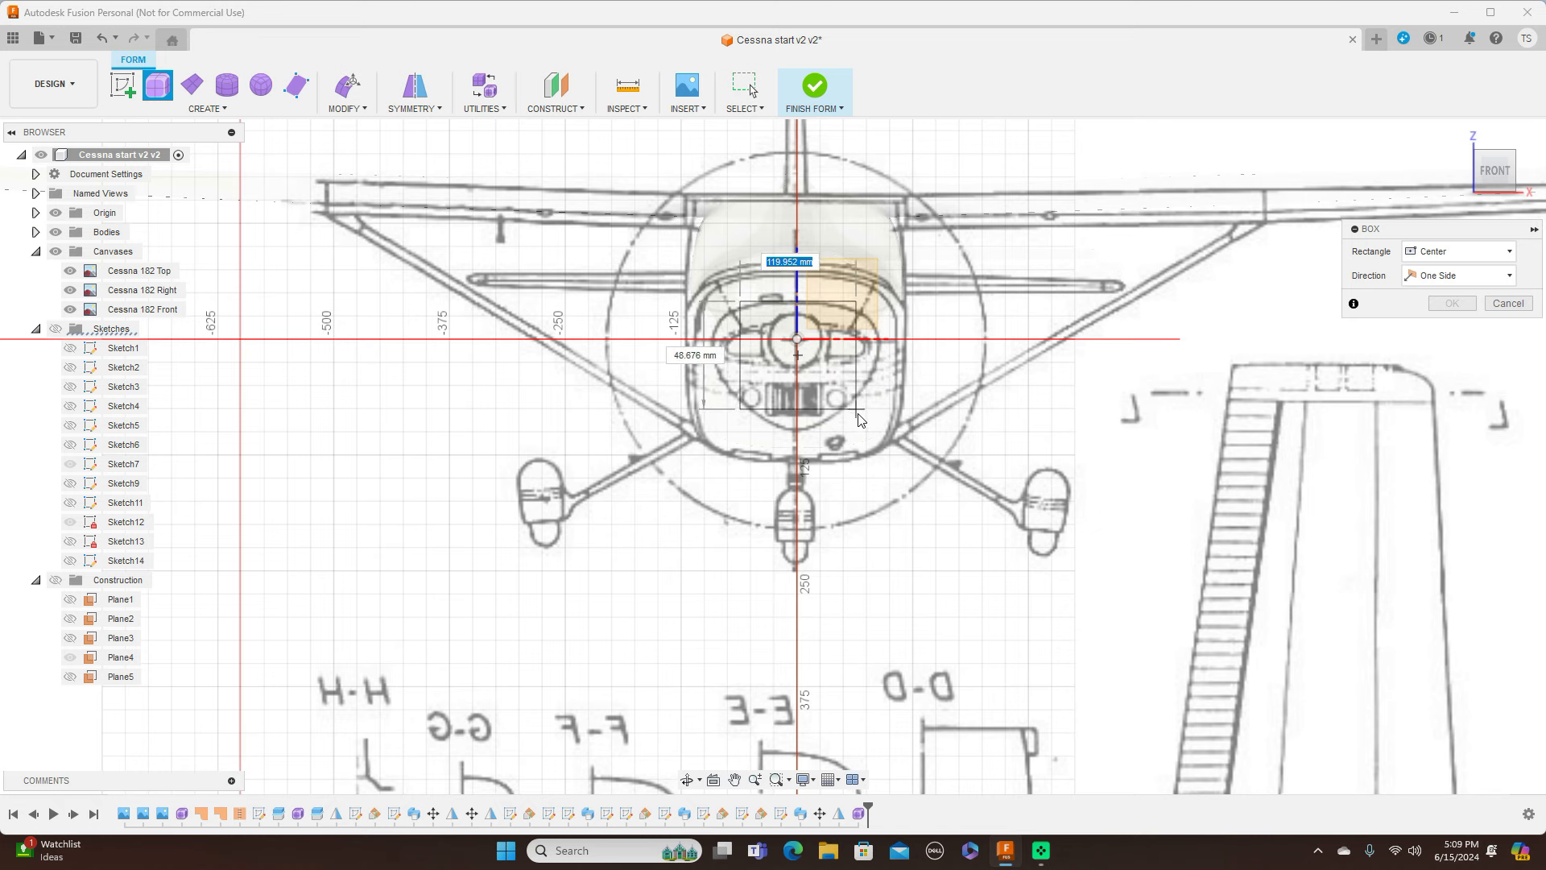
click(909, 459)
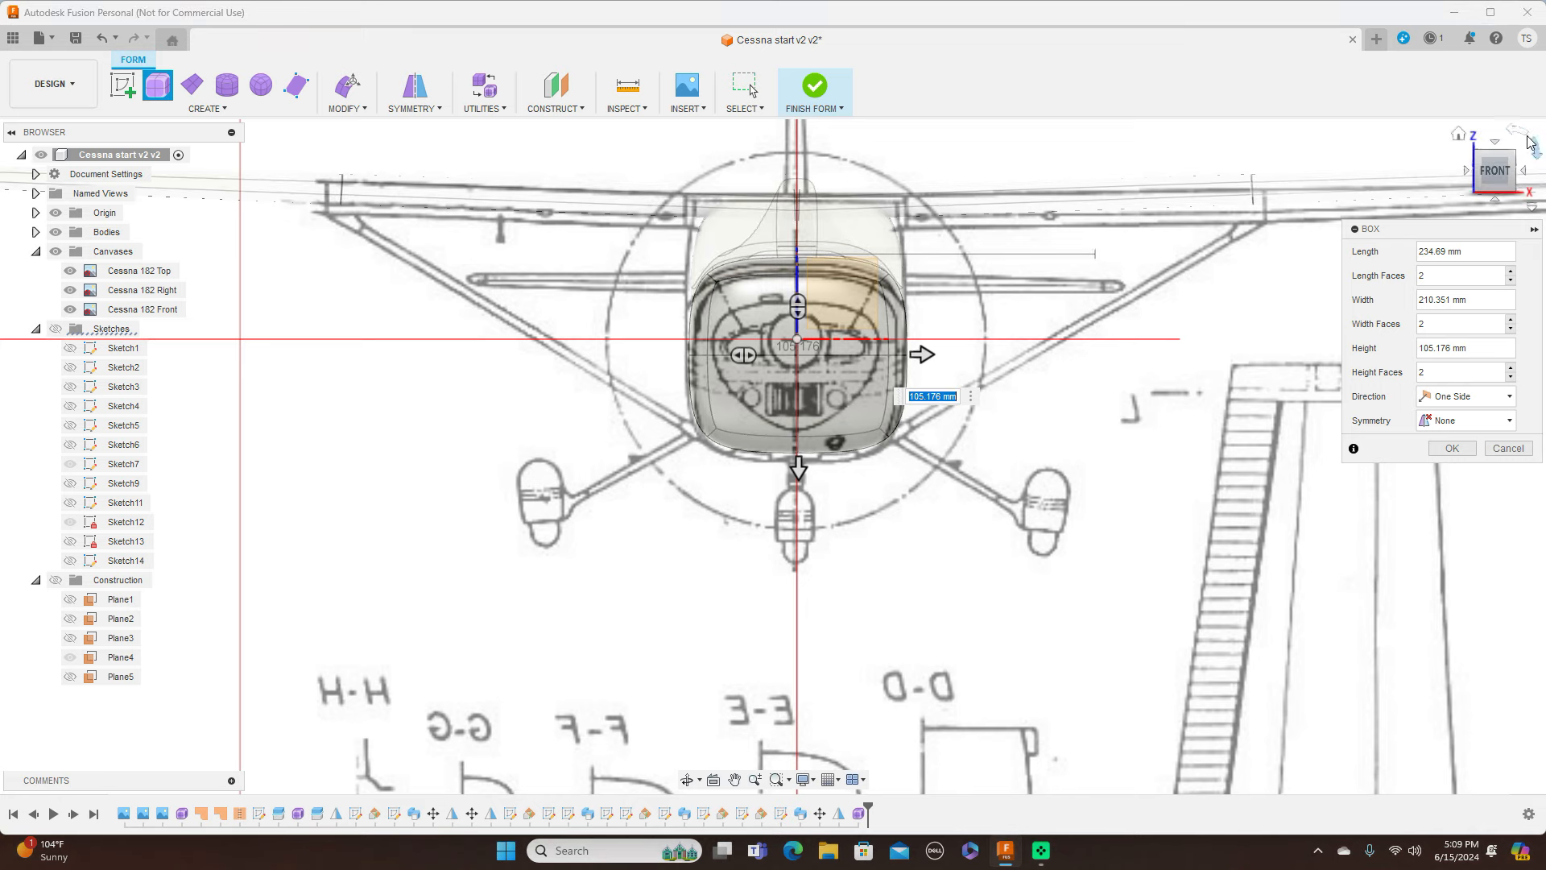
Extend the form box along the side-view fuselage to a height of 1550 mm with 10 height faces and create it
click(1530, 171)
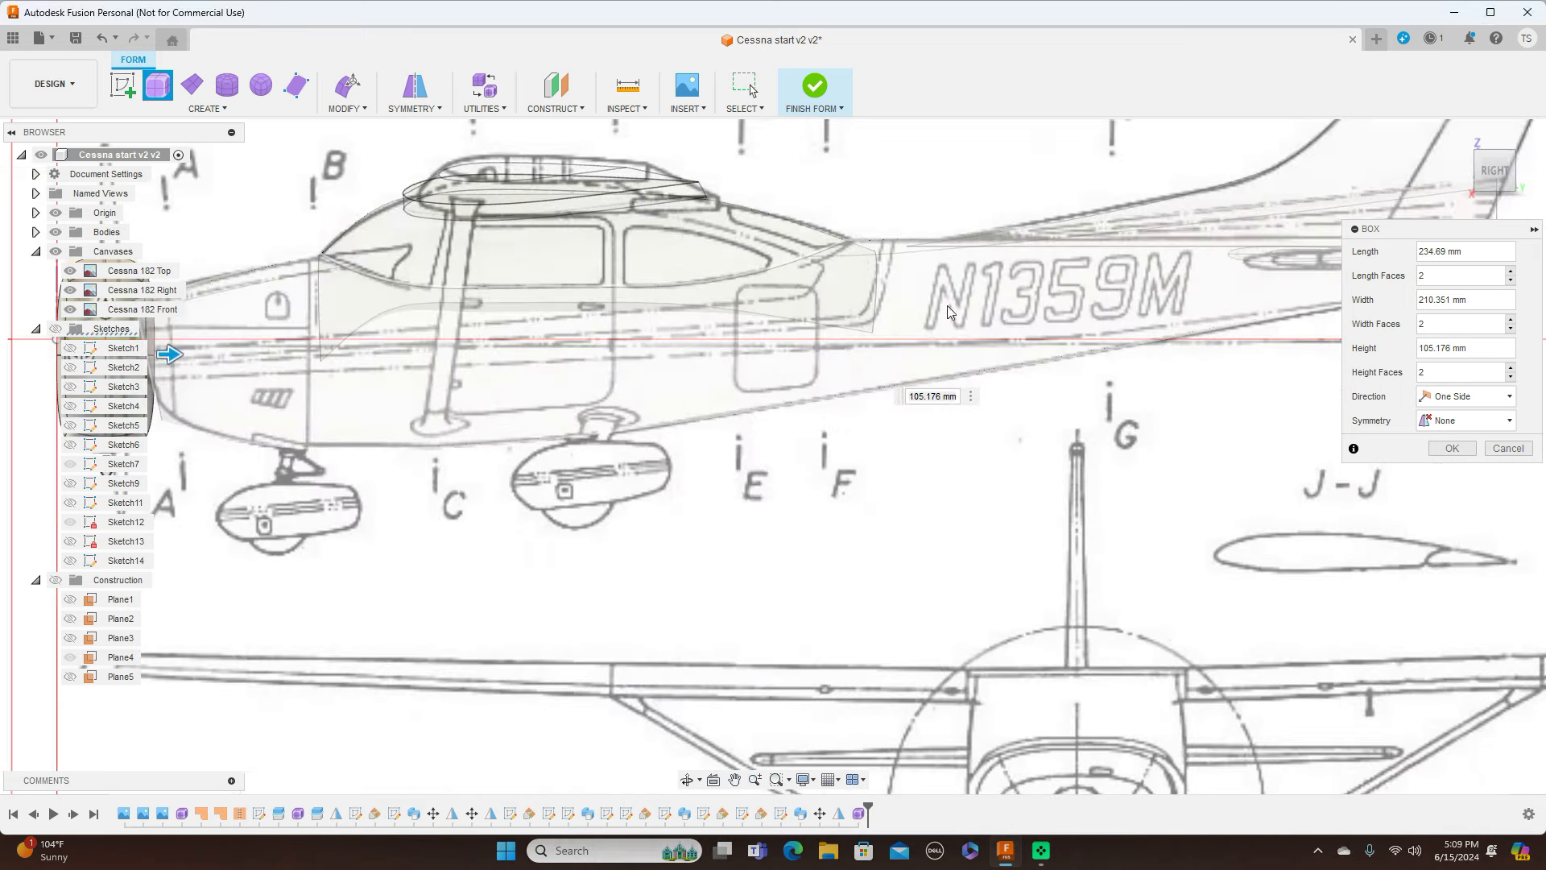
drag(459, 384, 1210, 384)
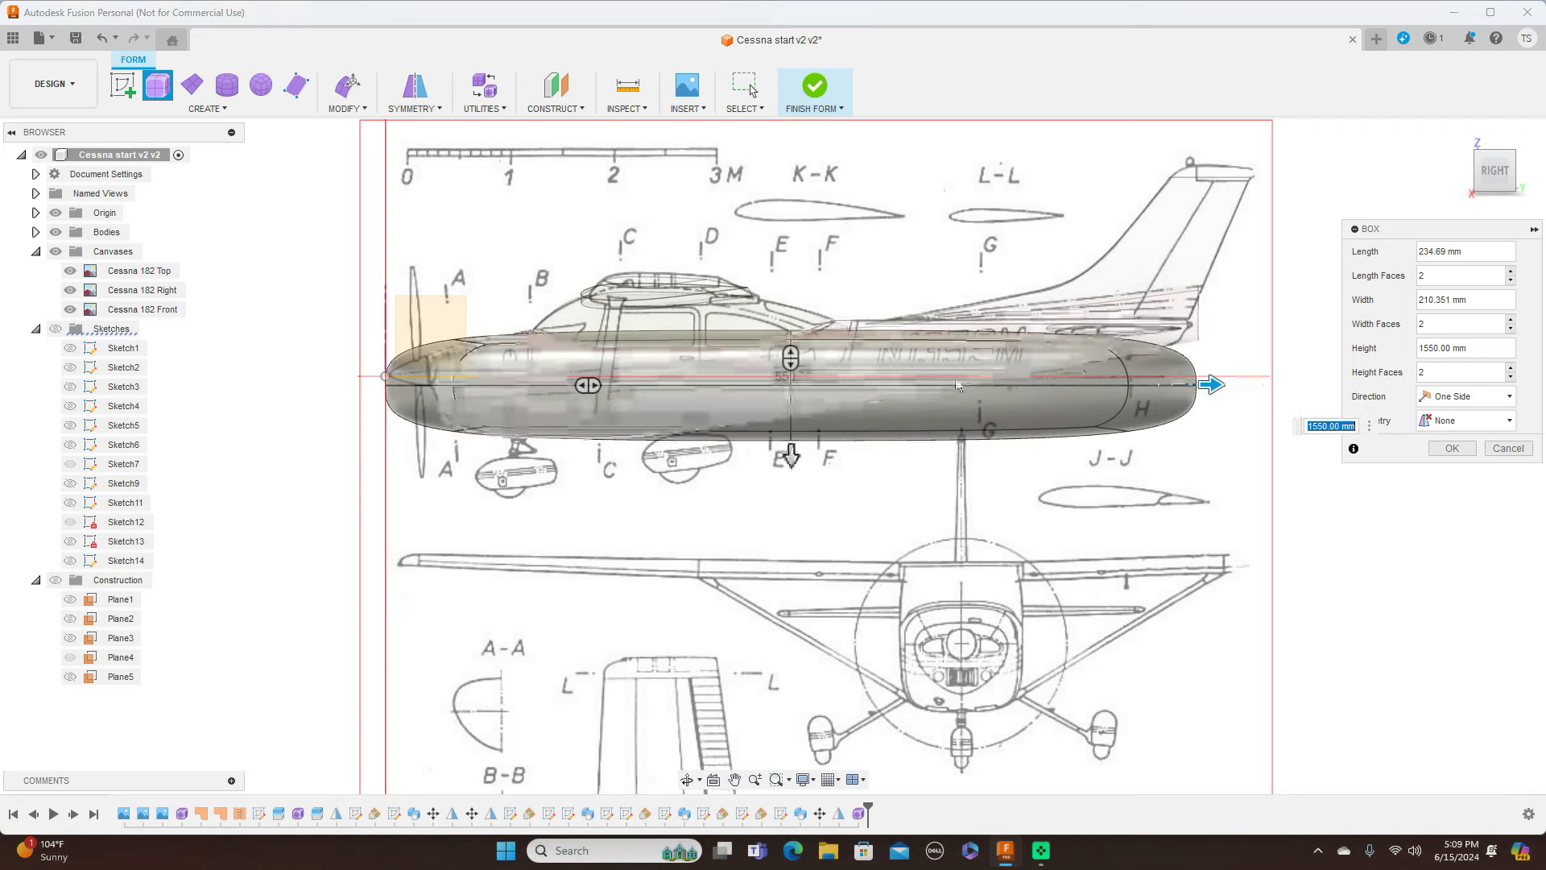
drag(591, 387, 850, 401)
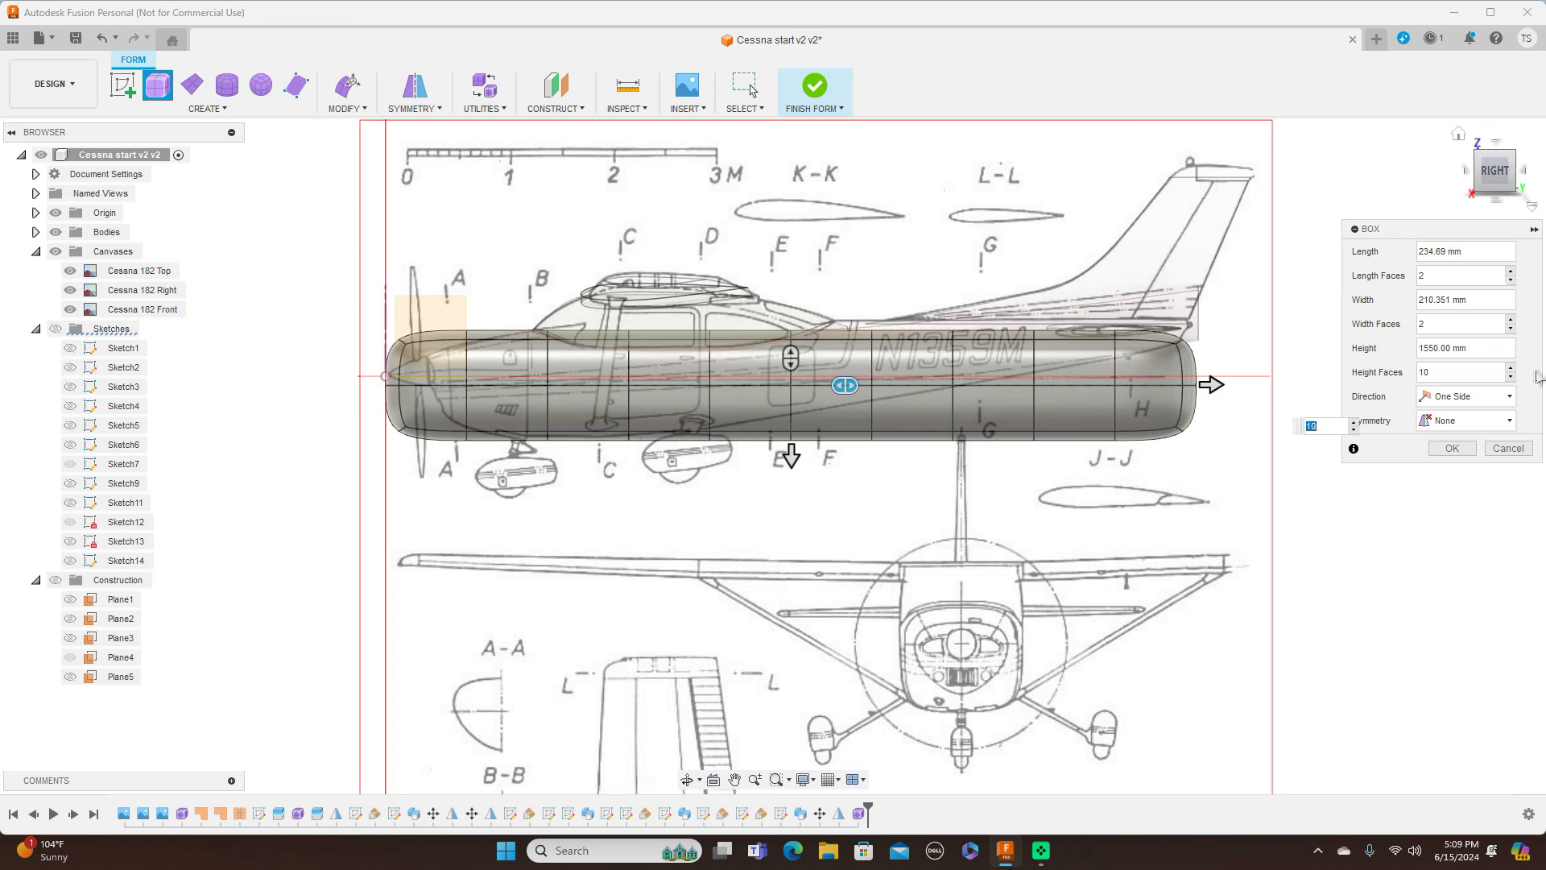
click(1451, 448)
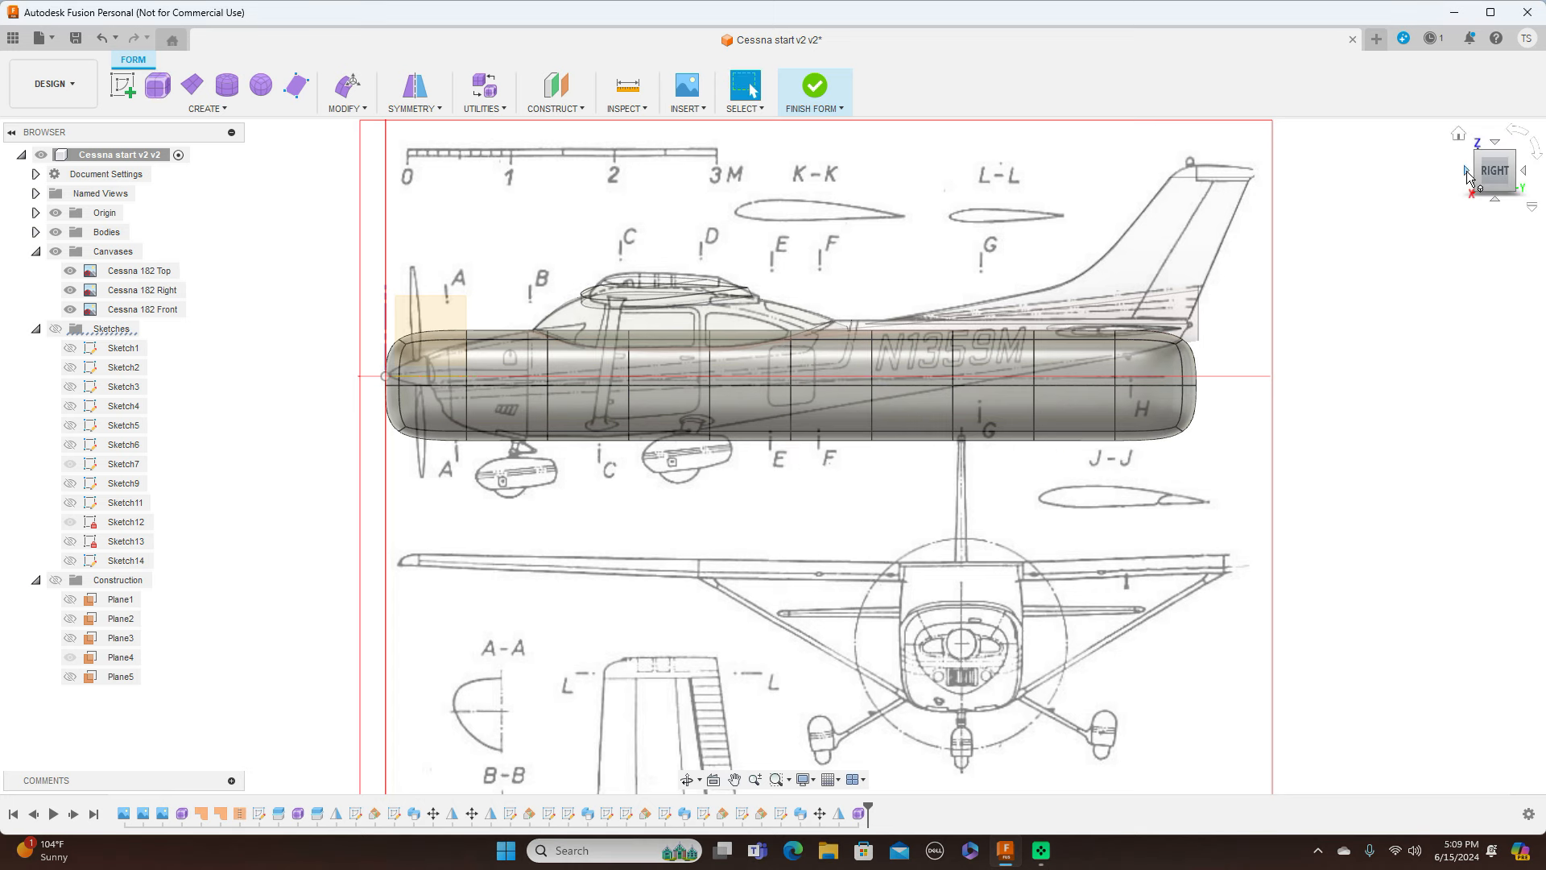
click(1466, 172)
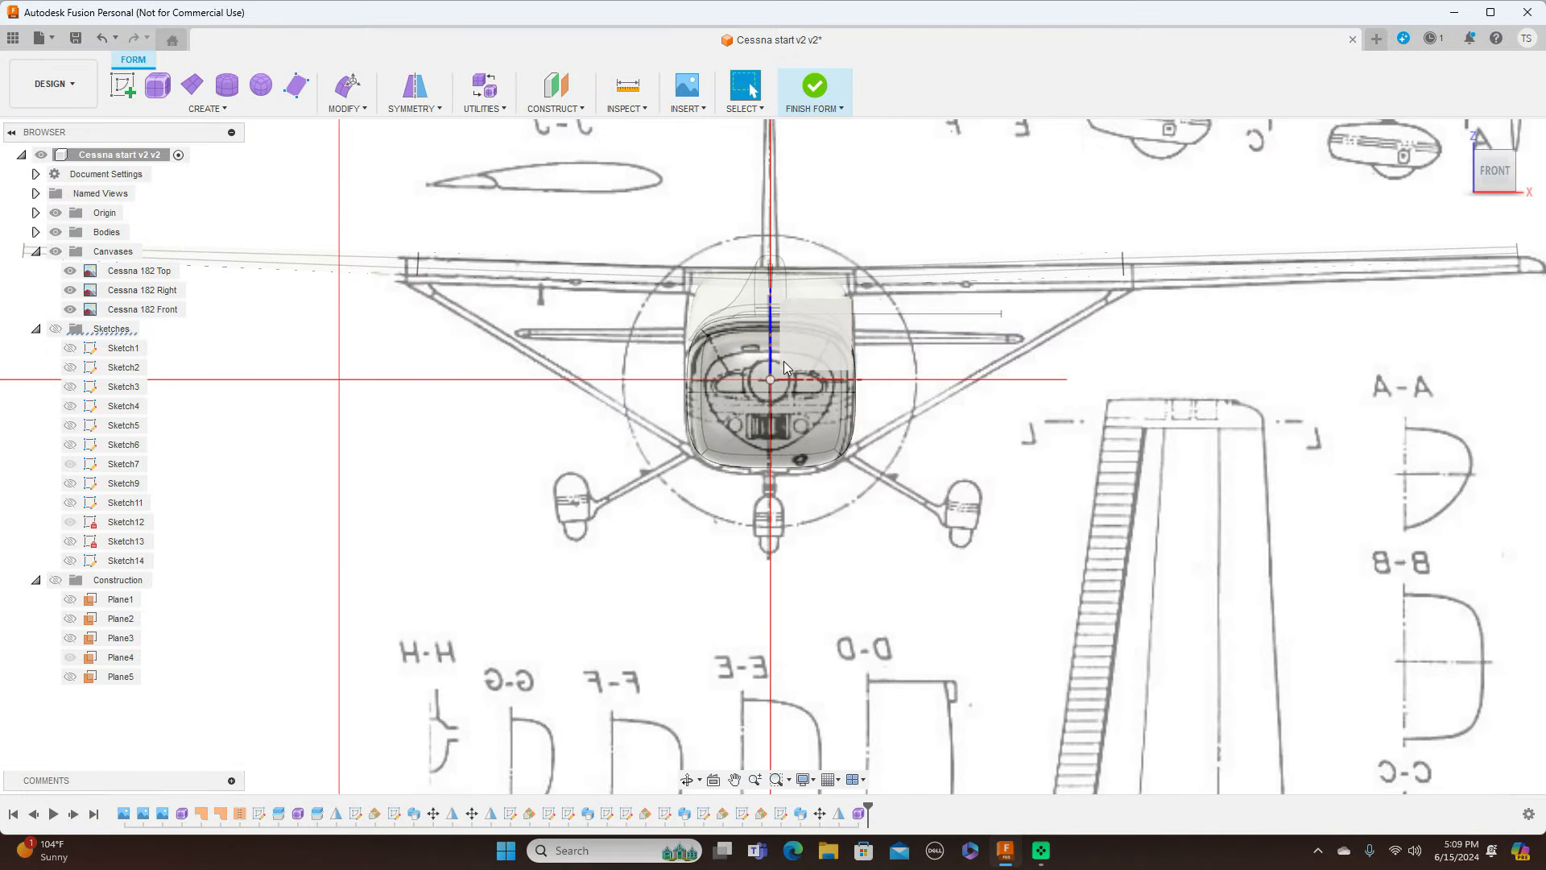
click(739, 374)
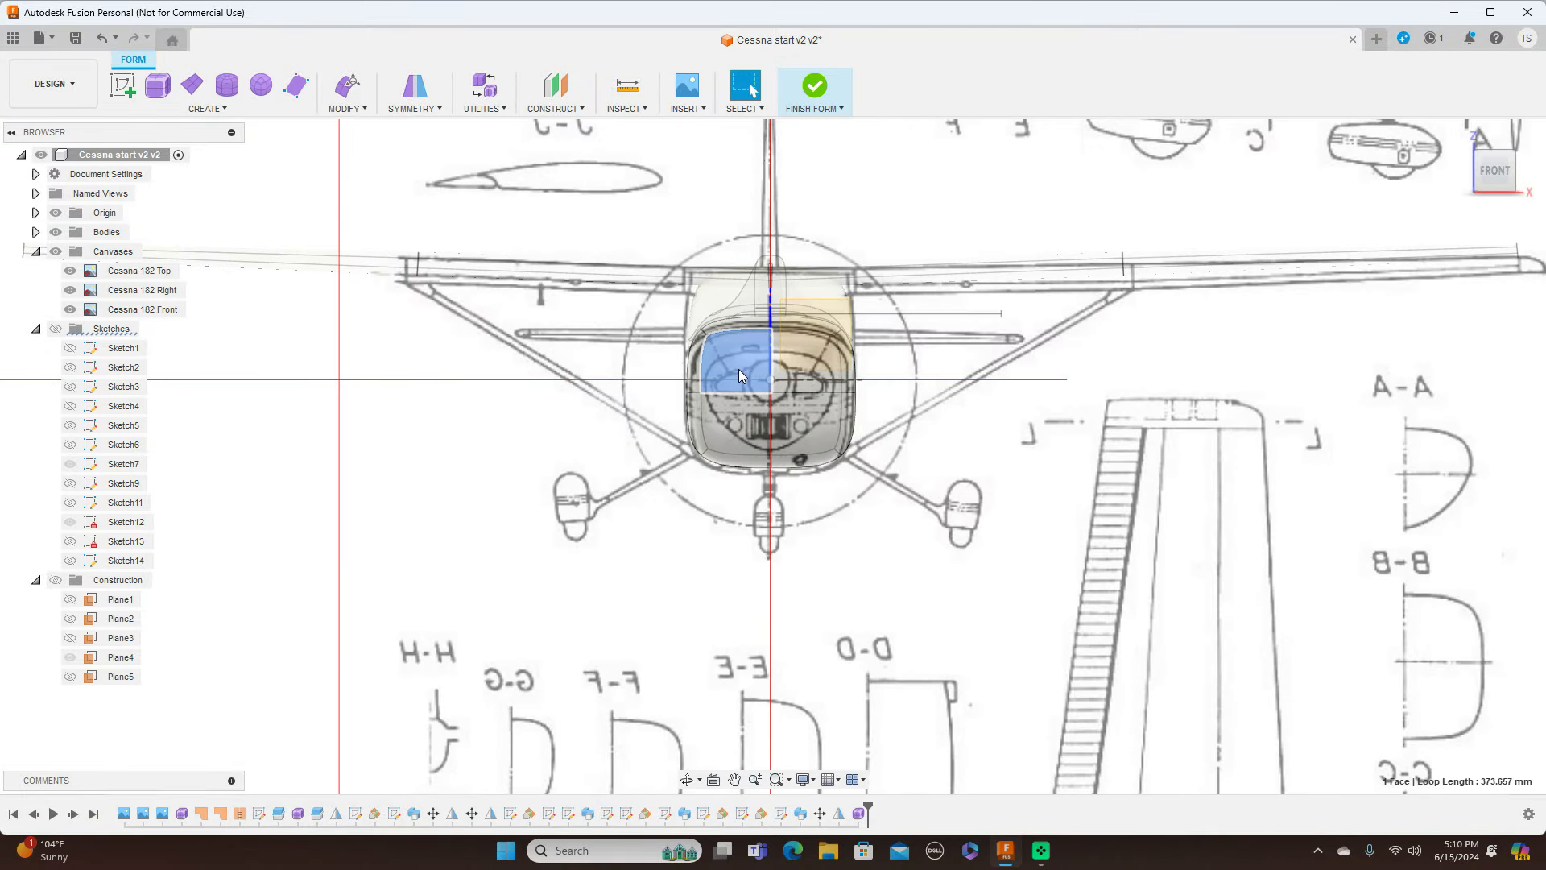
shift+click(731, 422)
shift+click(800, 424)
shift+click(798, 382)
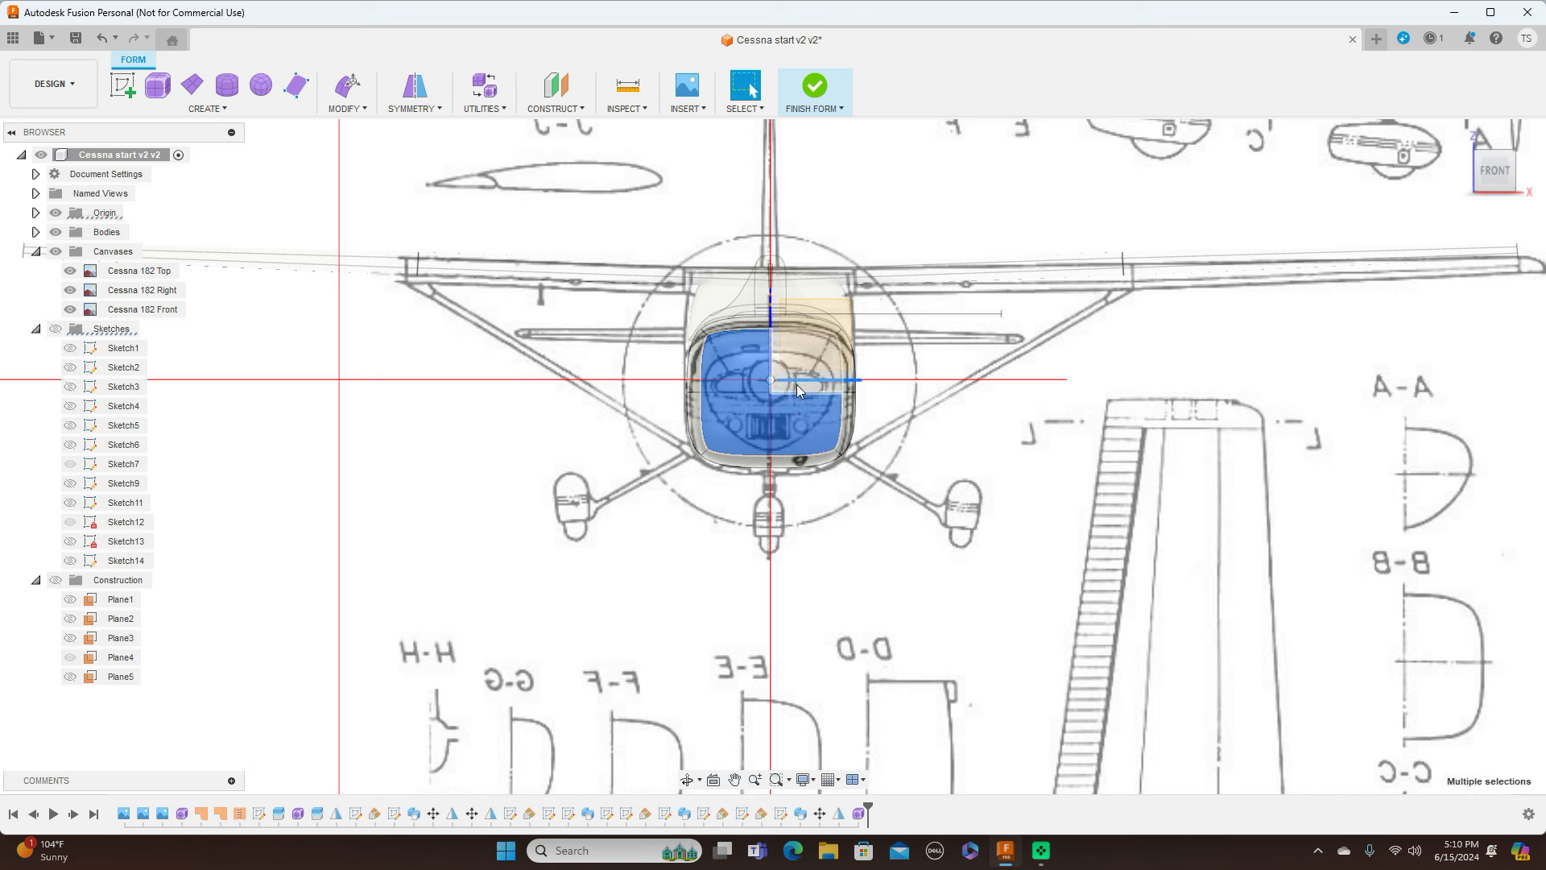
shift+click(799, 389)
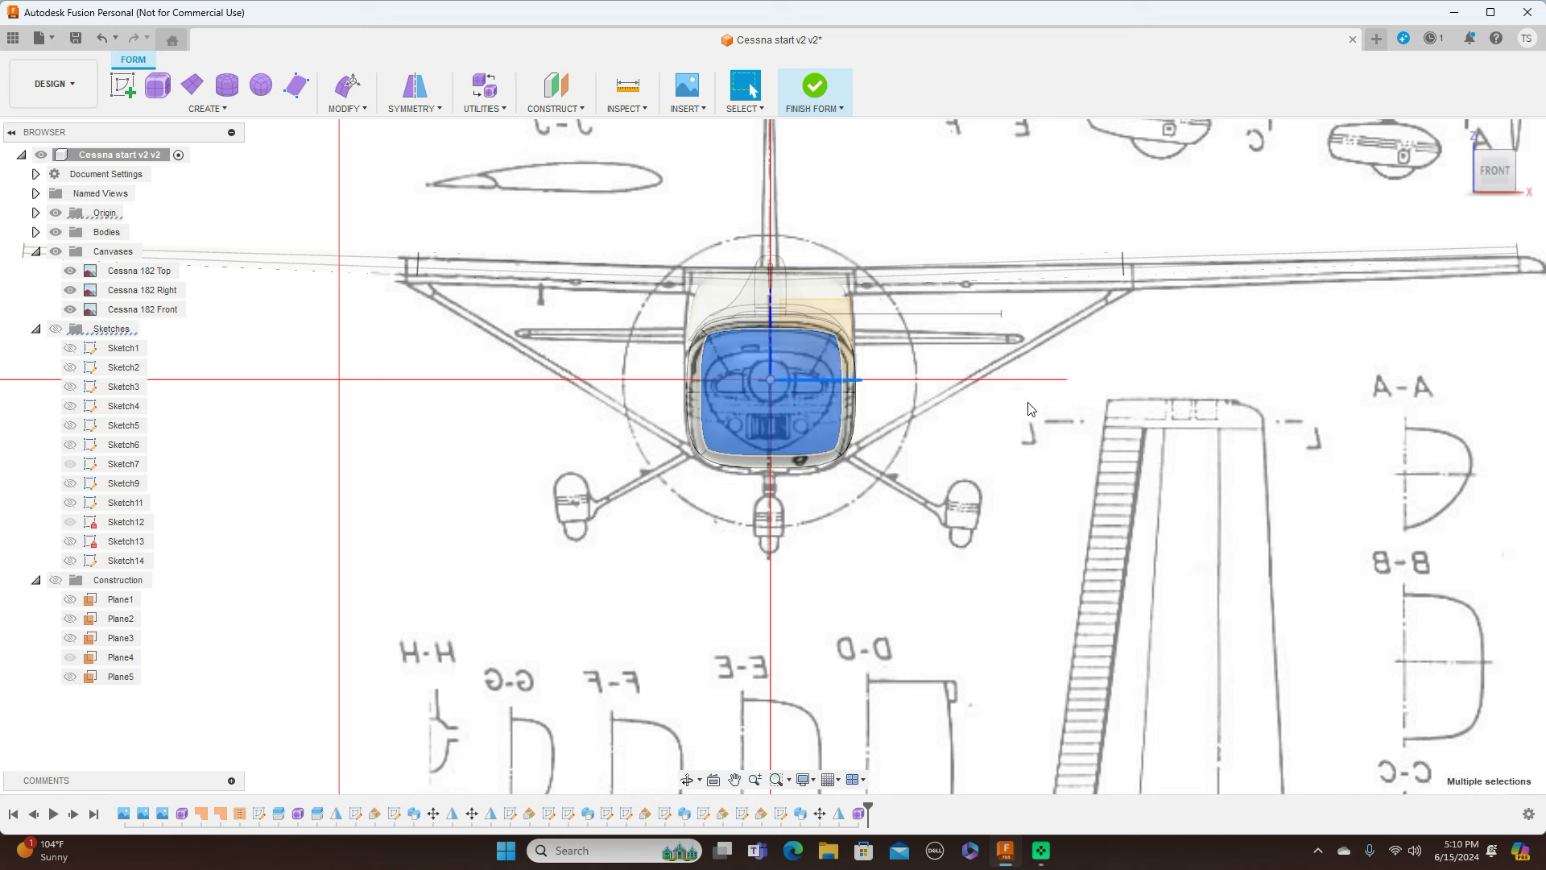
click(1031, 408)
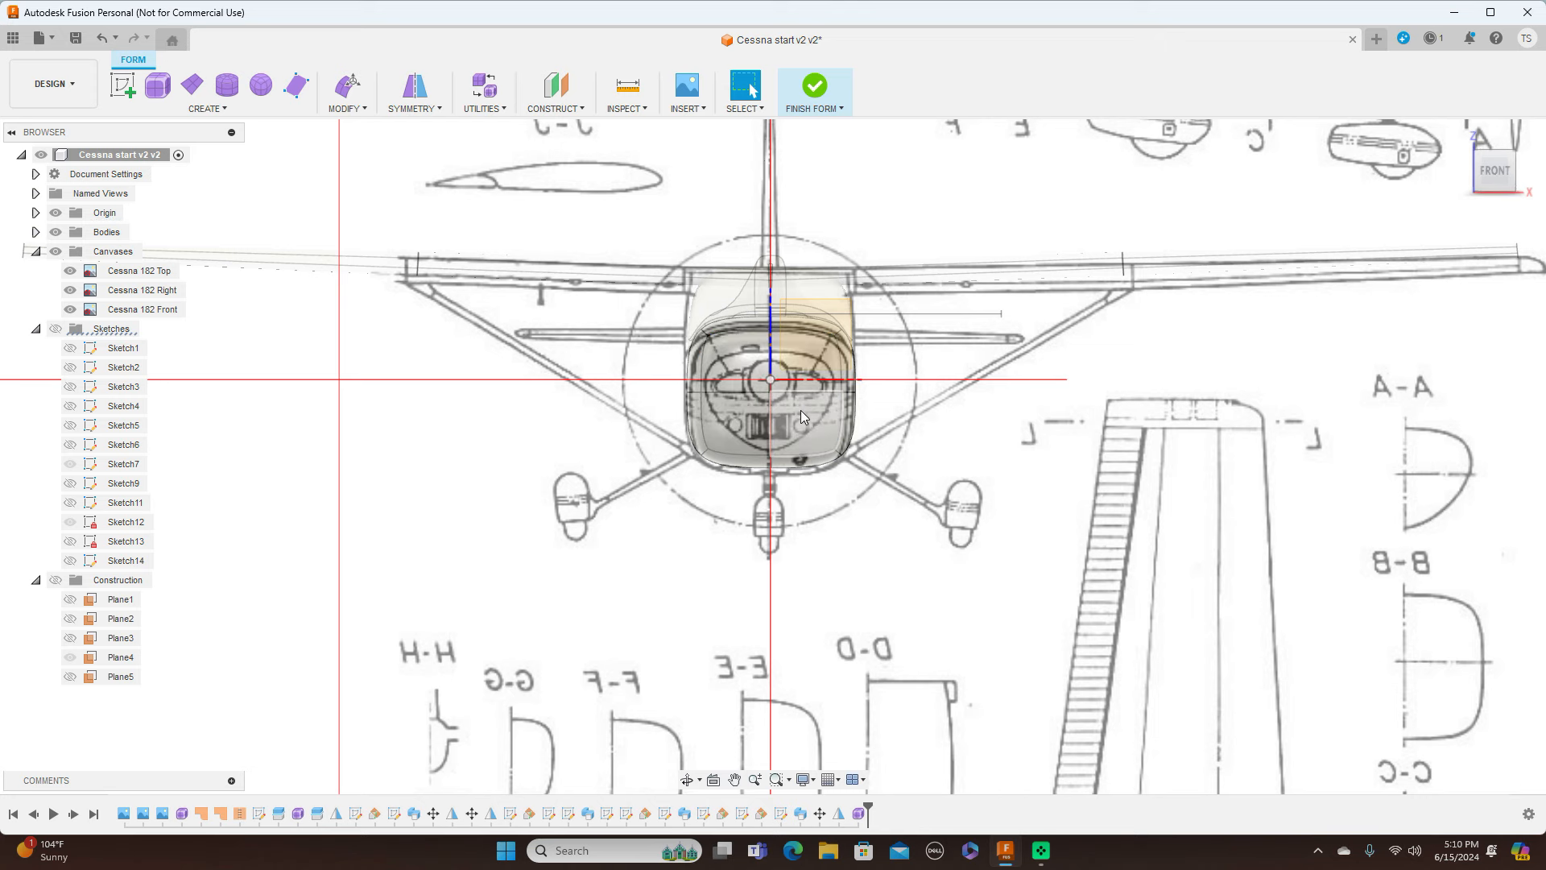
Delete the four faces closing the nose end of the fuselage form
click(817, 437)
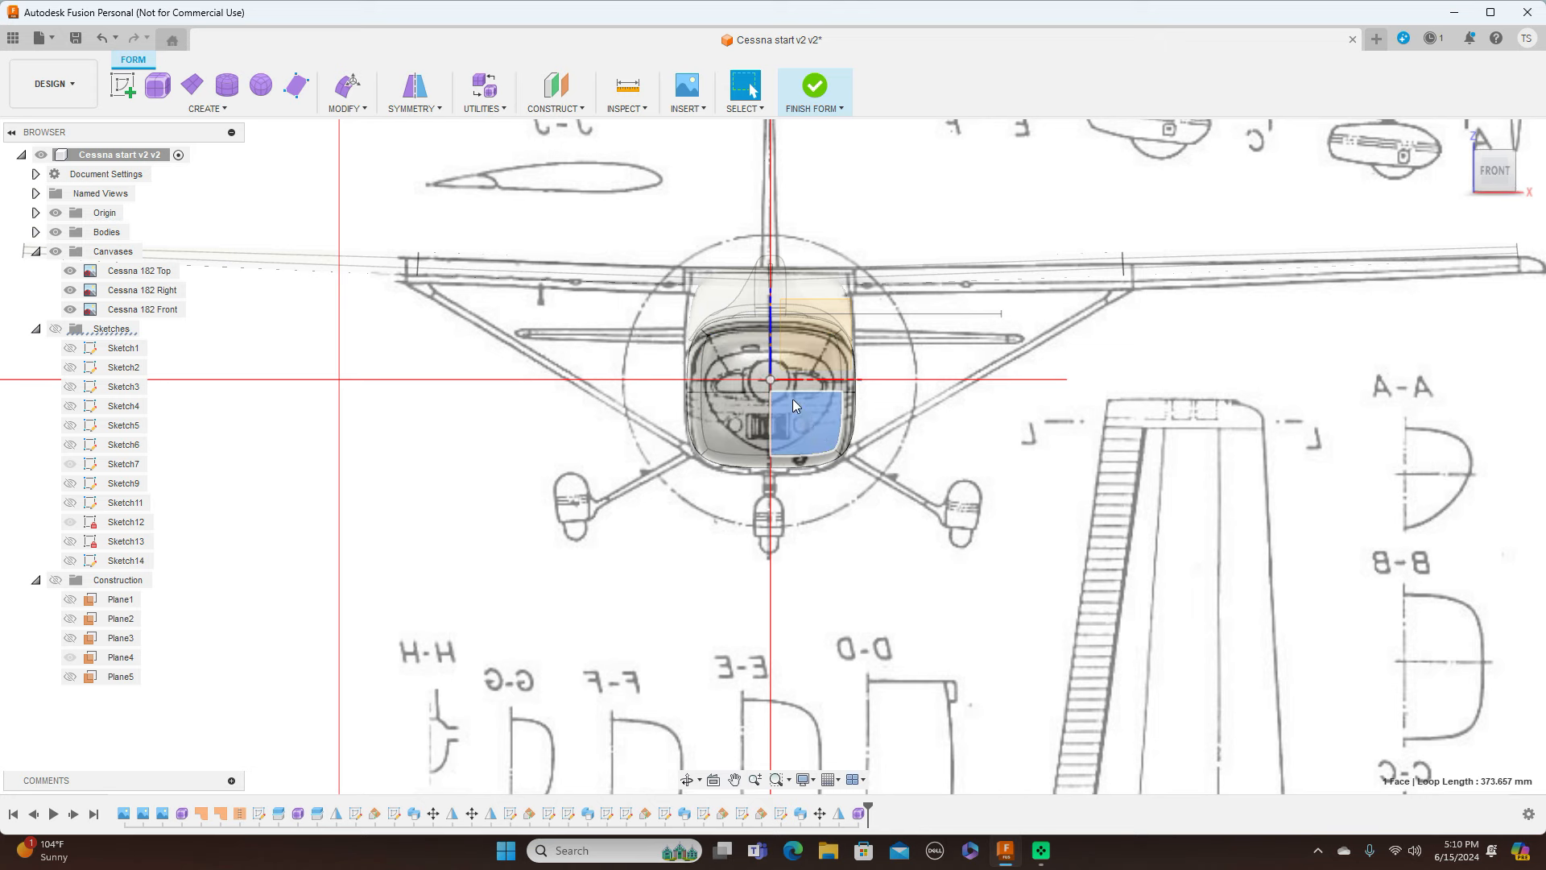
scroll(779, 376, up, 3)
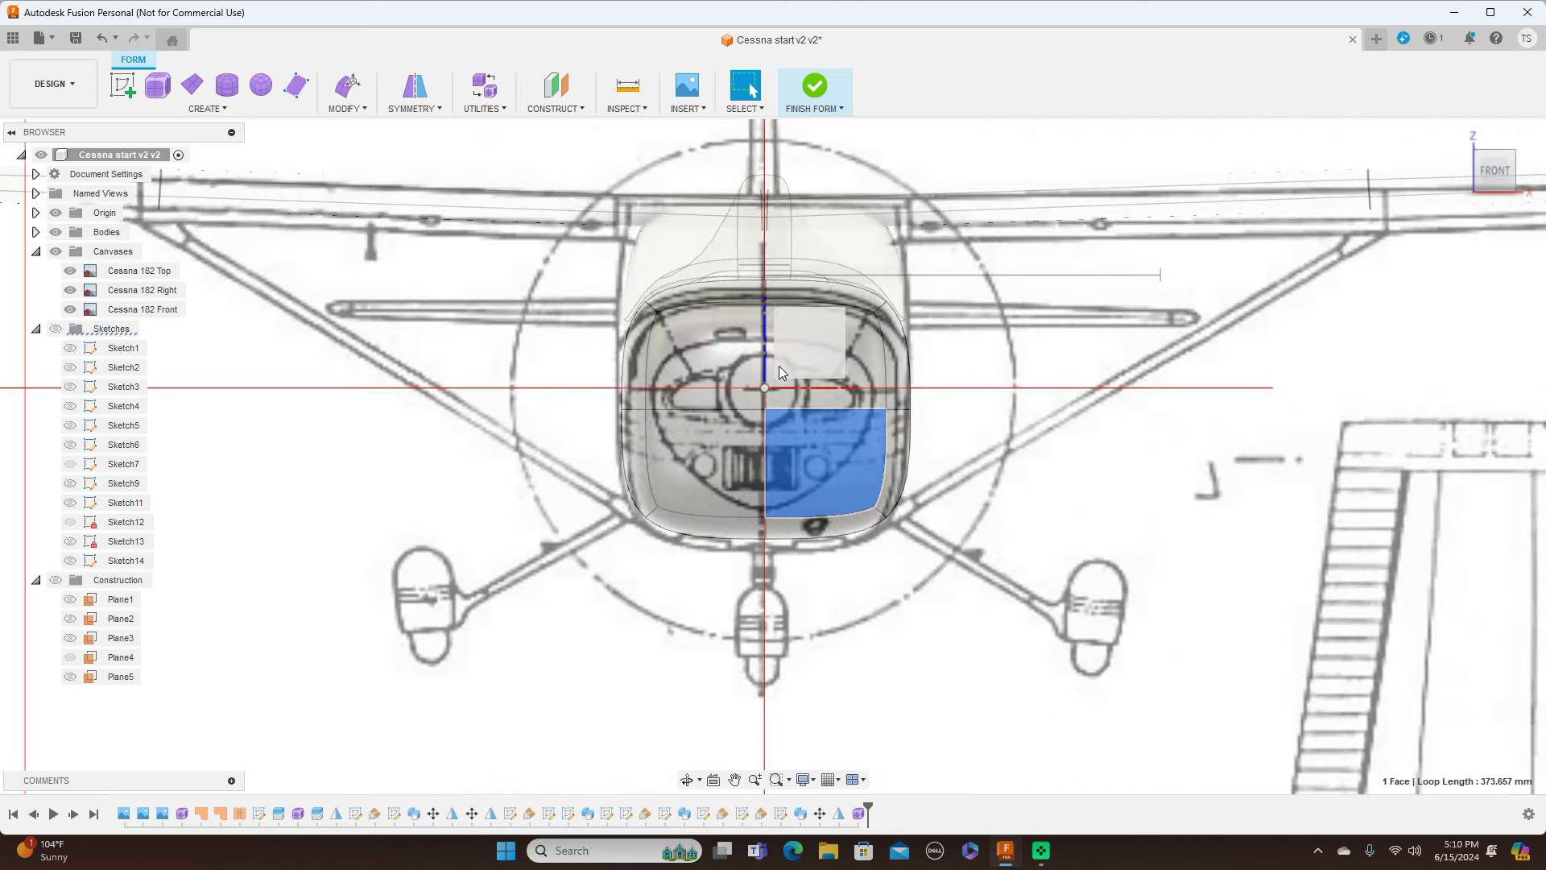
shift+click(868, 384)
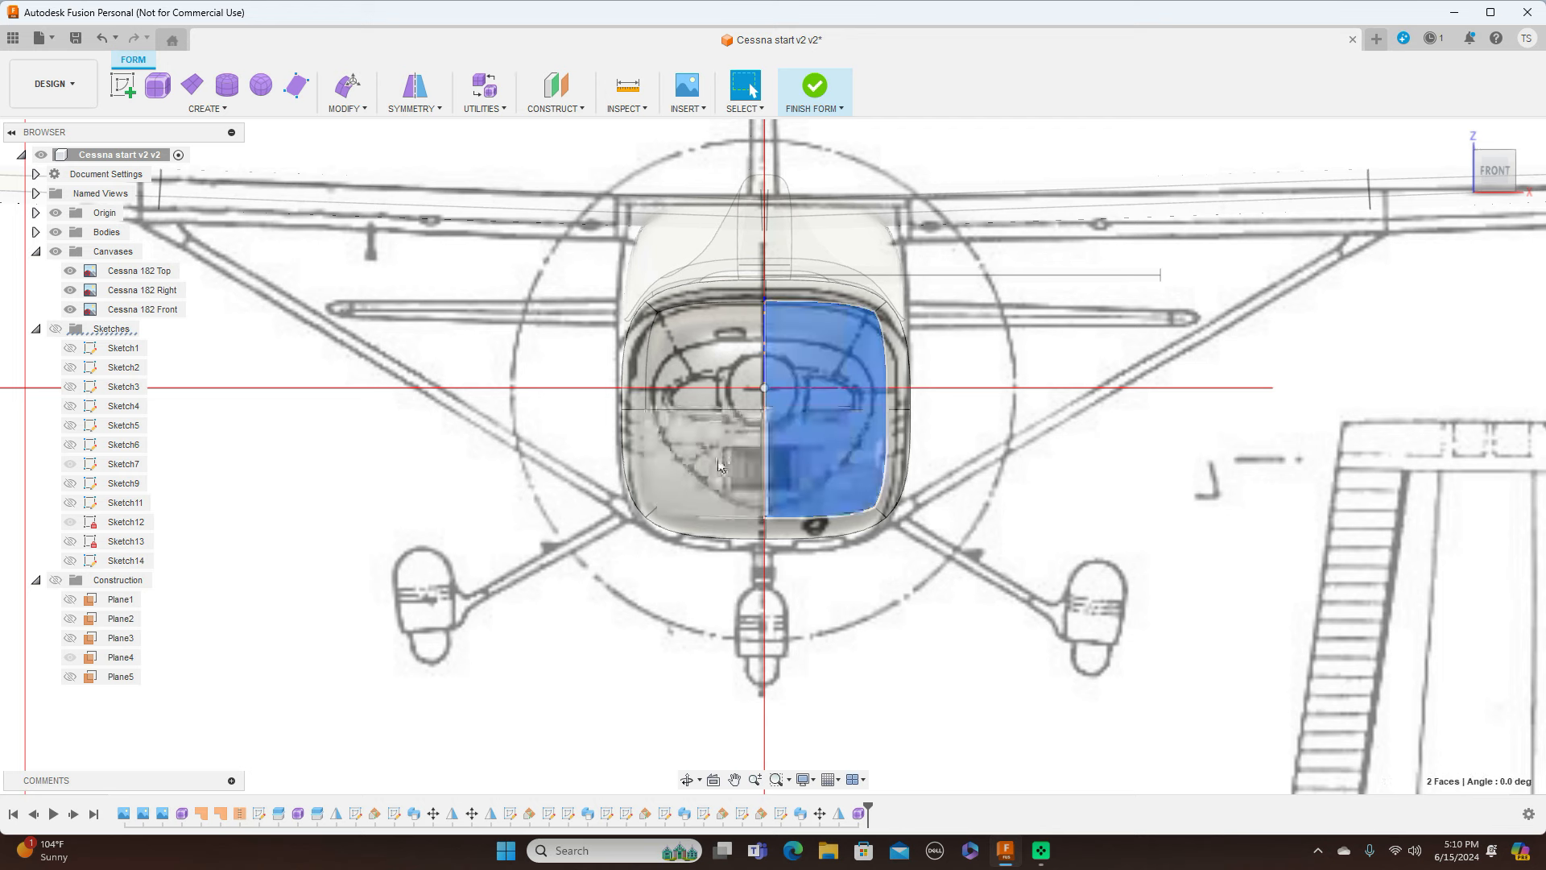
shift+click(723, 377)
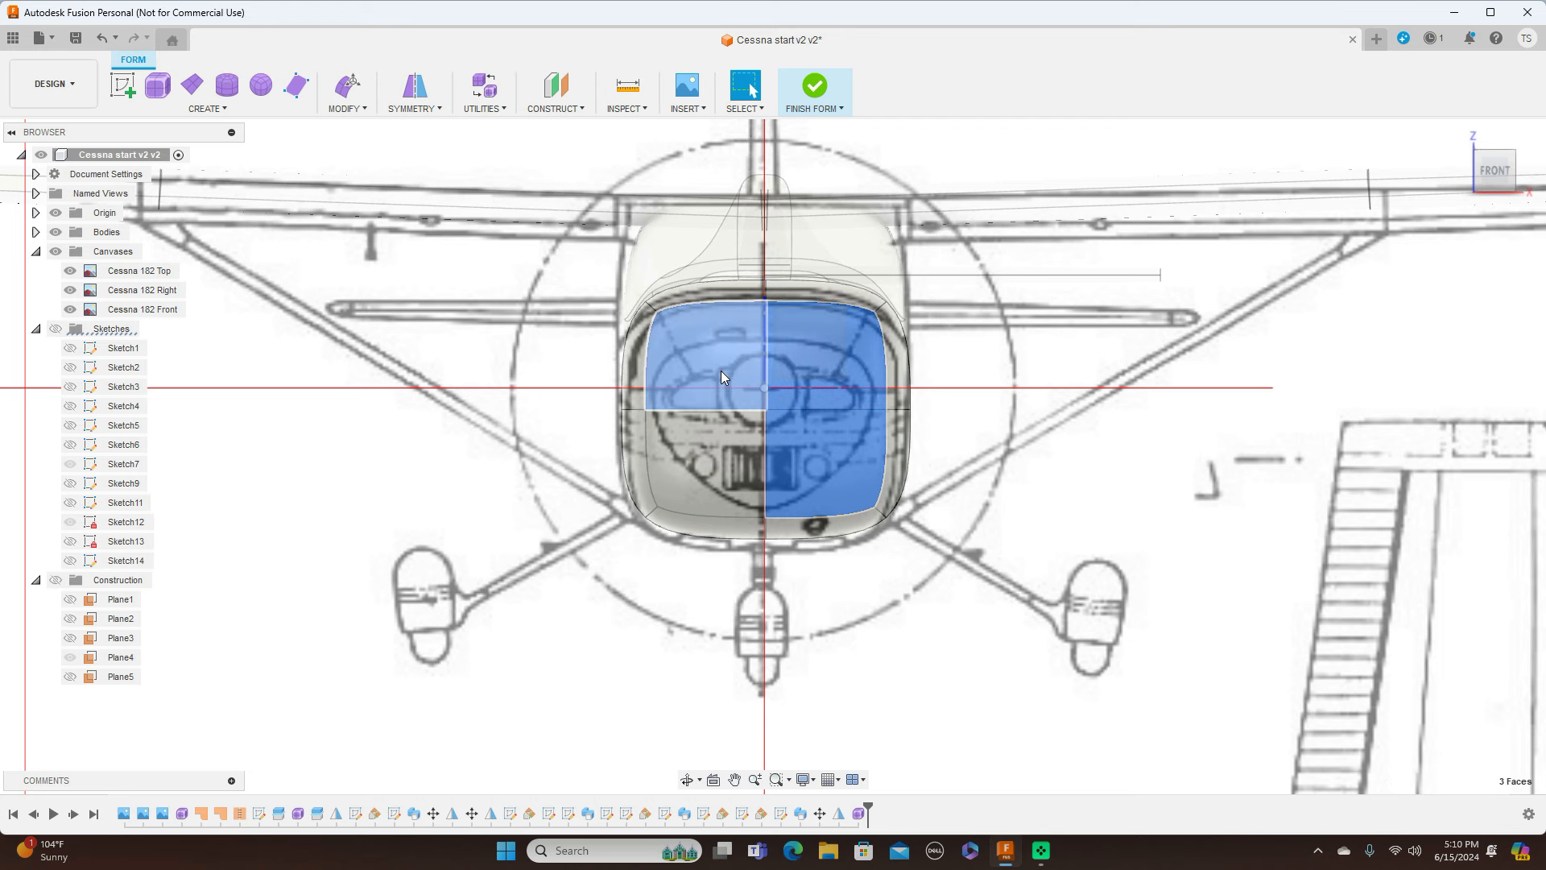
shift+click(716, 446)
right_click(1111, 390)
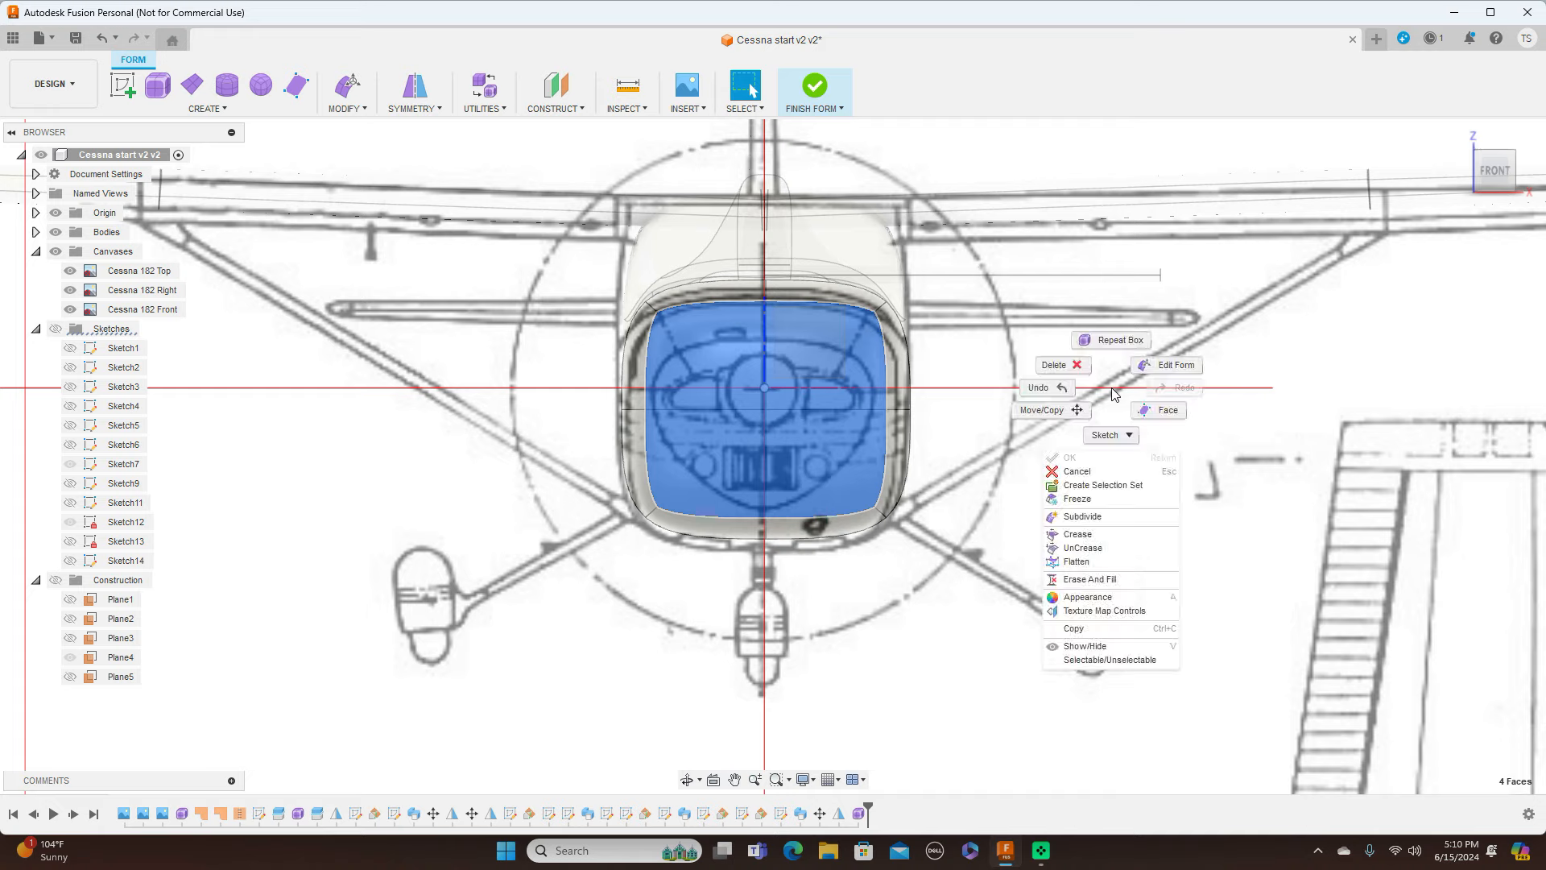
click(1055, 365)
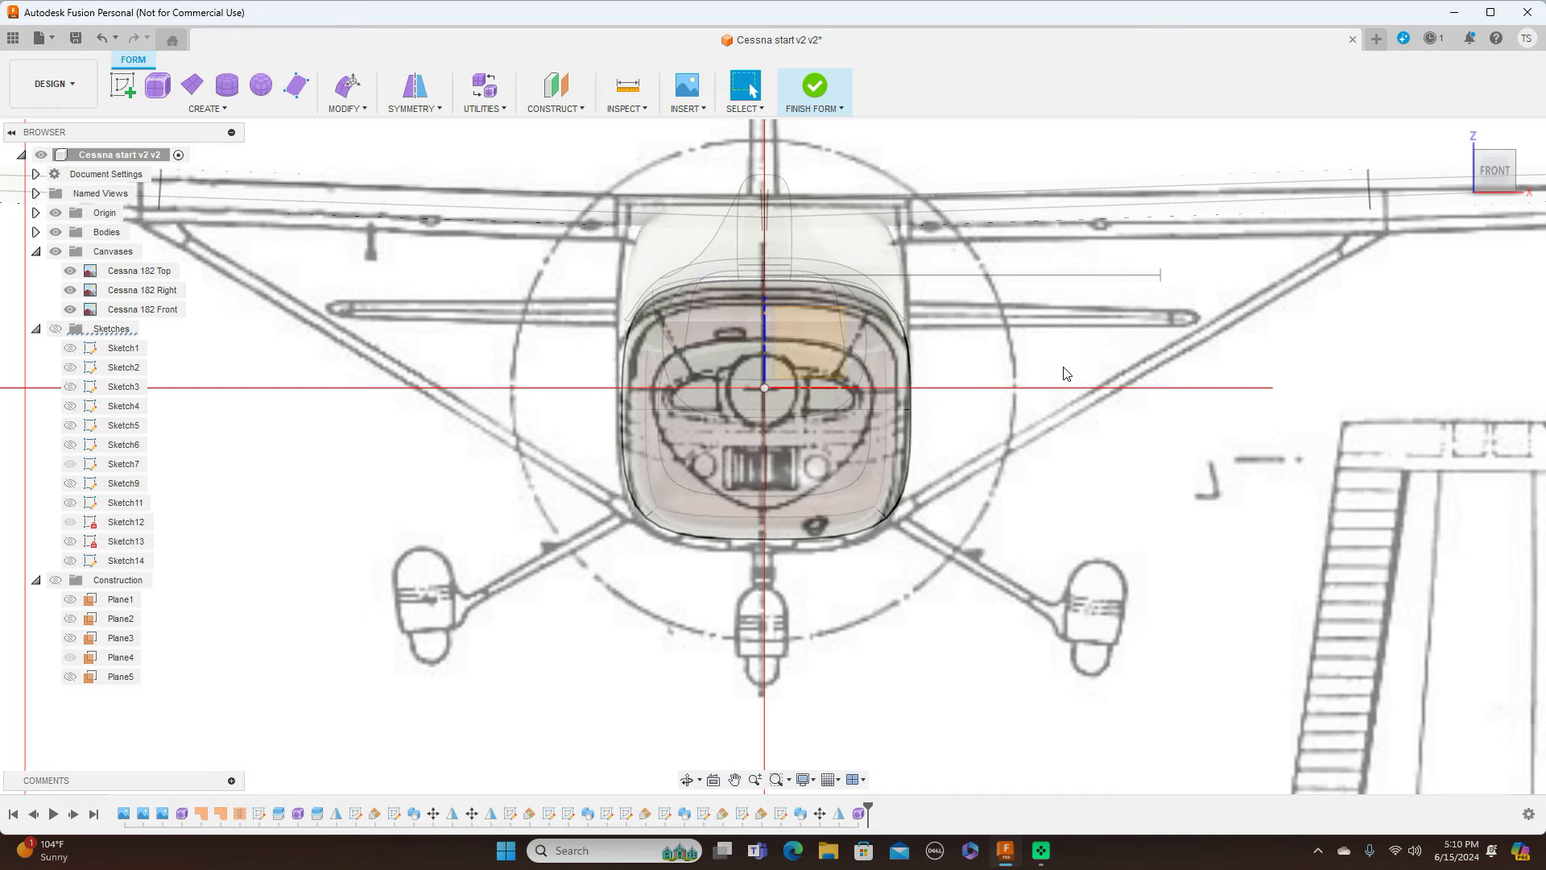
Delete the four faces closing the tail end of the fuselage form
click(1525, 172)
click(1525, 175)
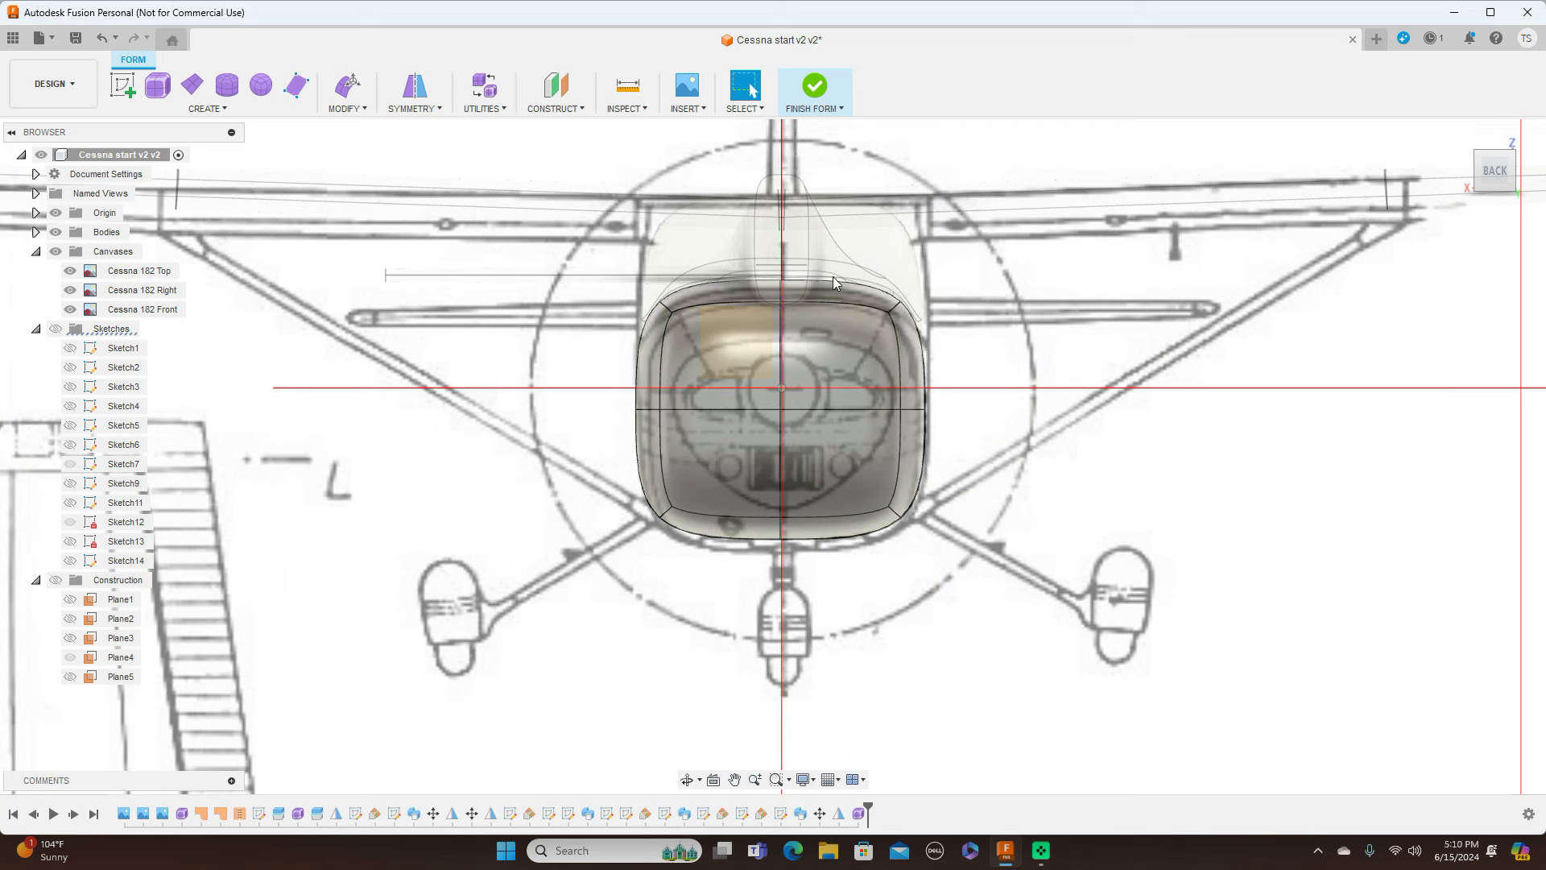
click(752, 394)
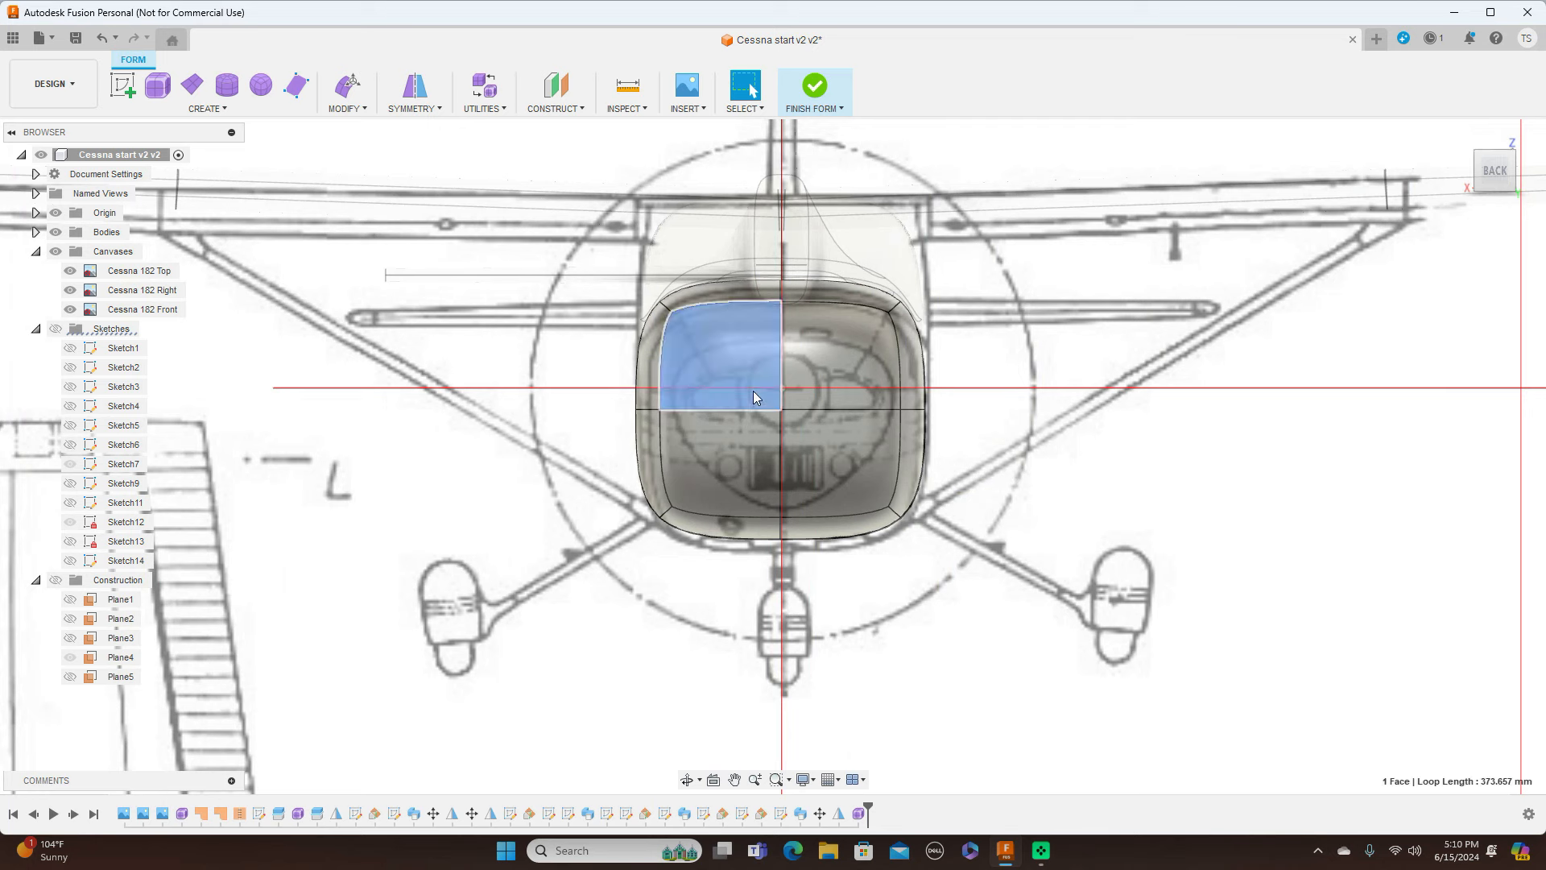
click(817, 390)
click(823, 433)
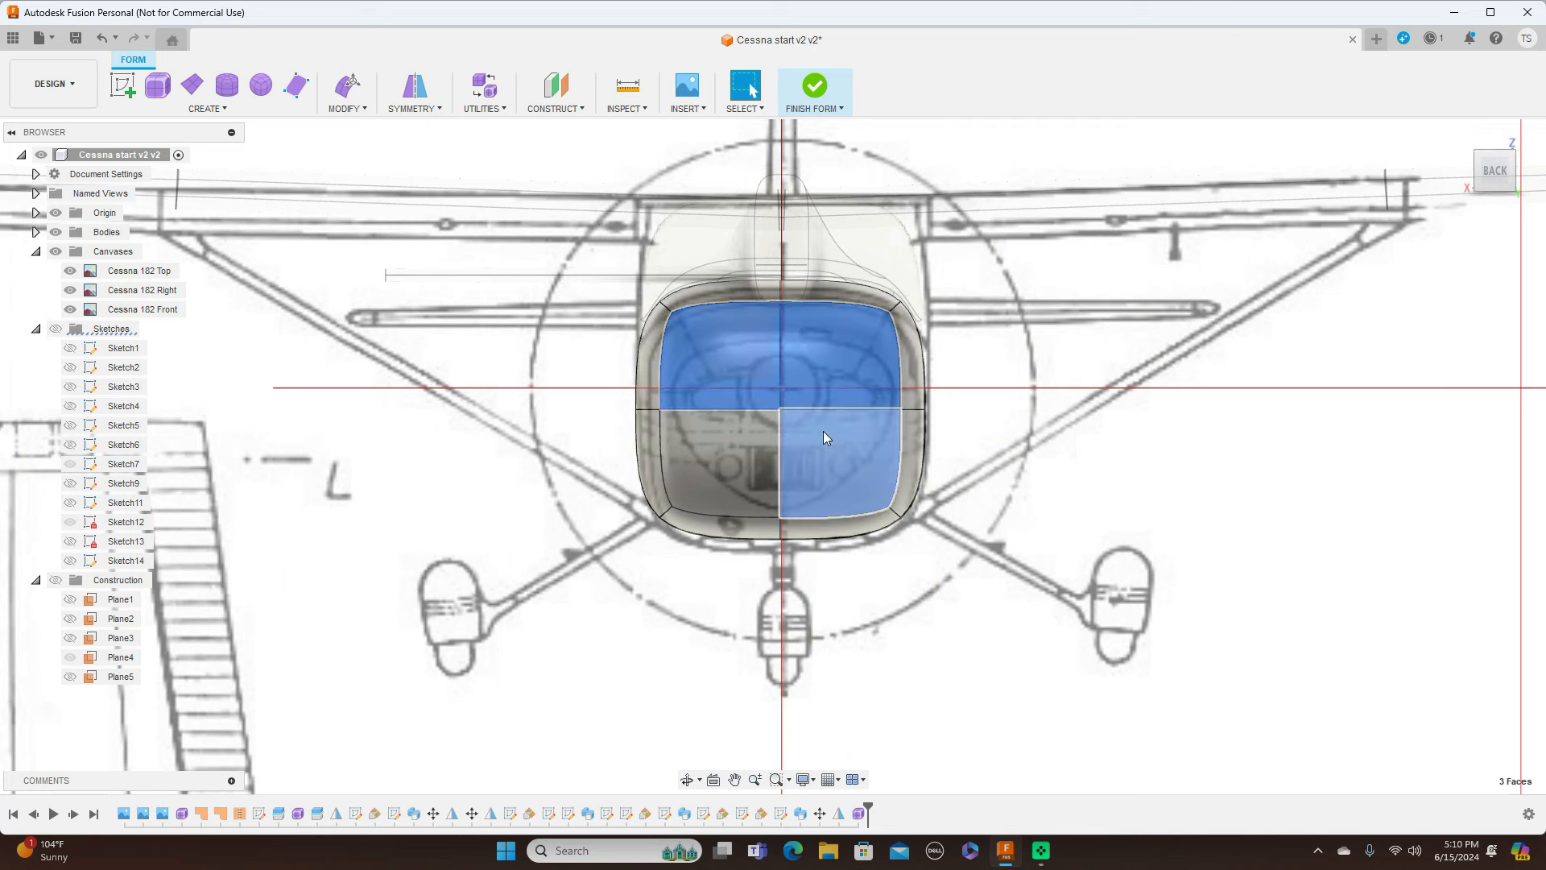
click(756, 438)
right_click(1115, 421)
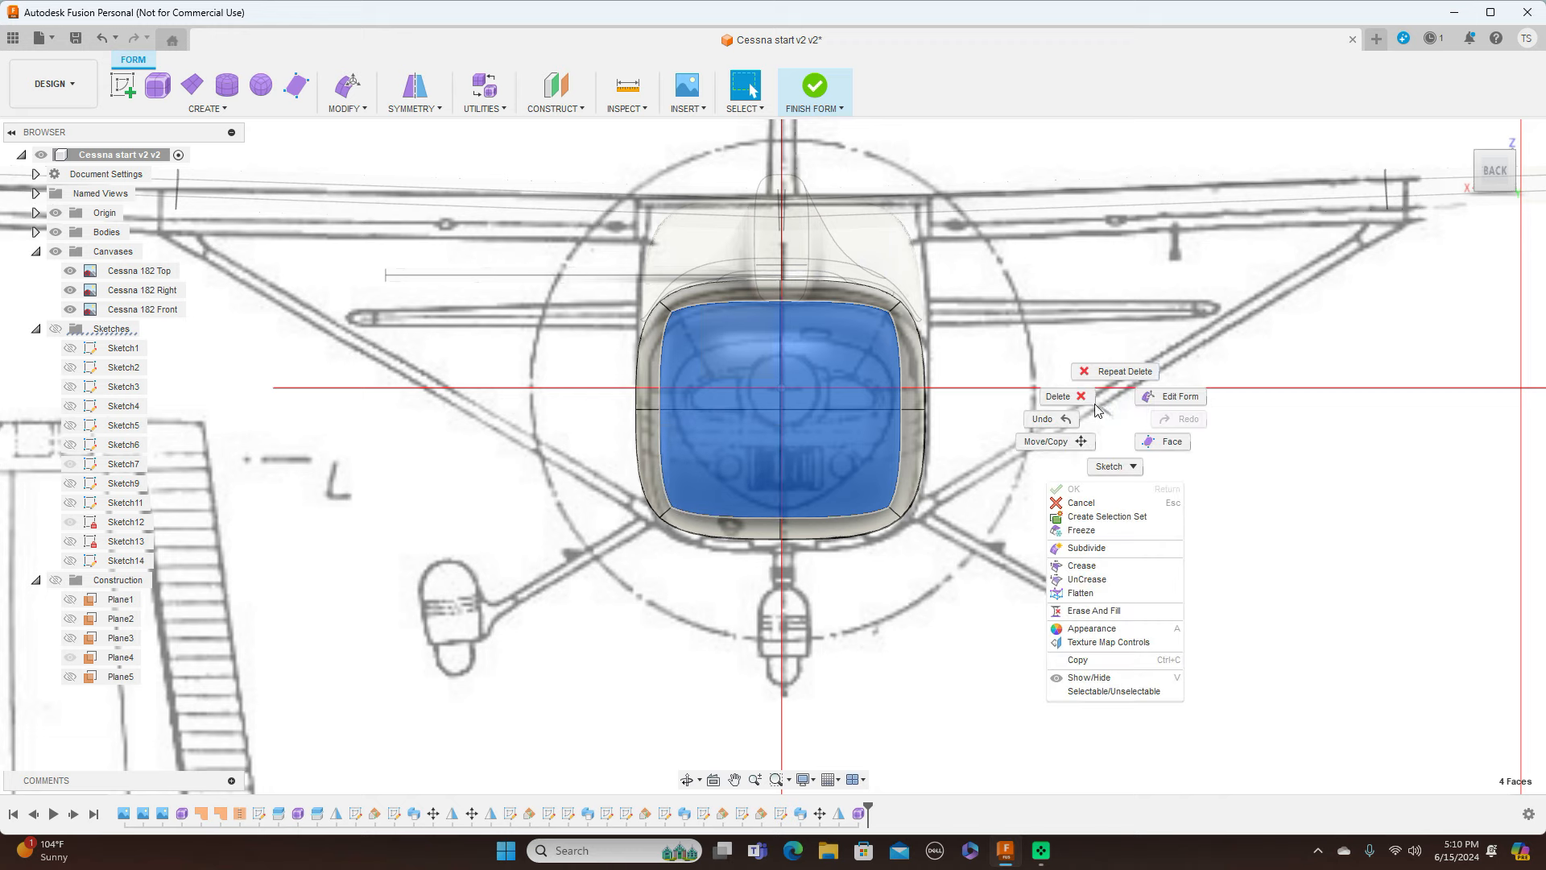
click(1083, 399)
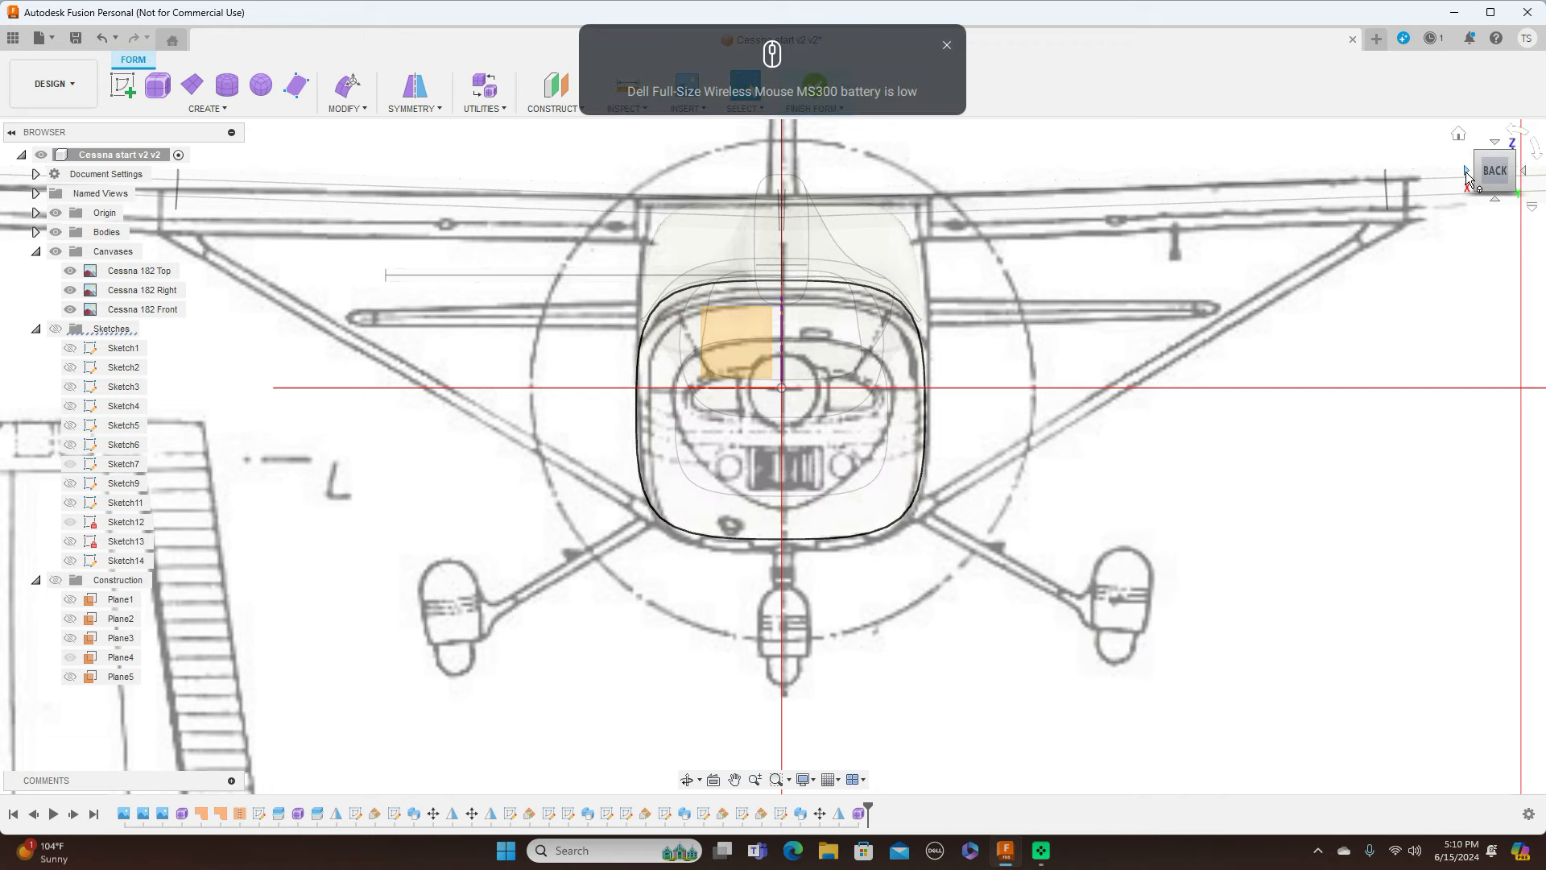
Edit the form in side view, moving the nose-end edge loop back about 85 mm and up about 2.5 mm to the front of the cowling
click(1467, 174)
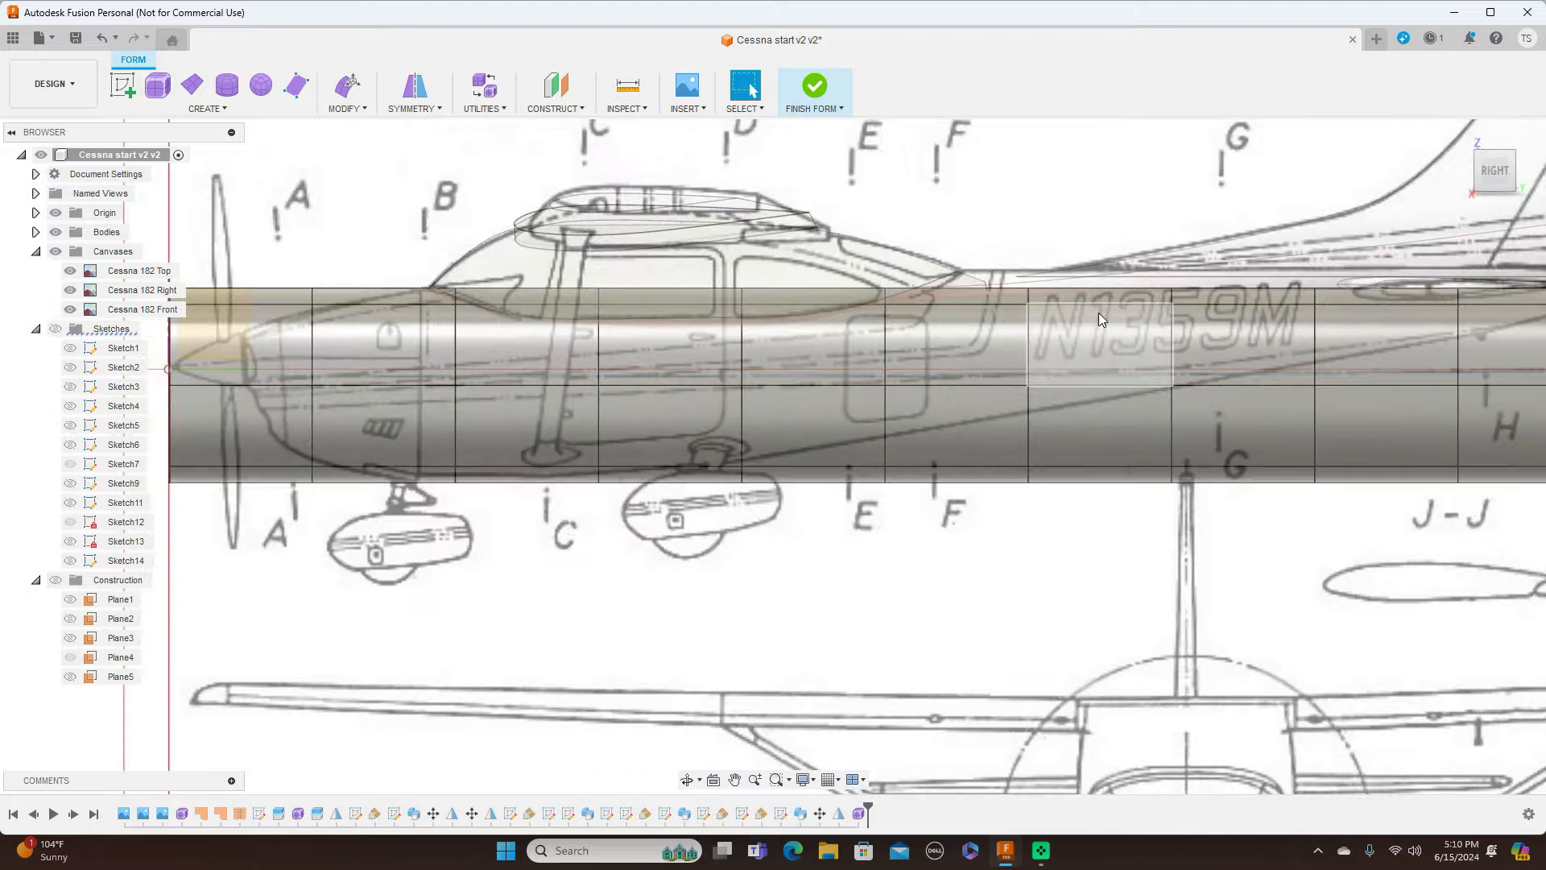
scroll(1100, 319, down, 3)
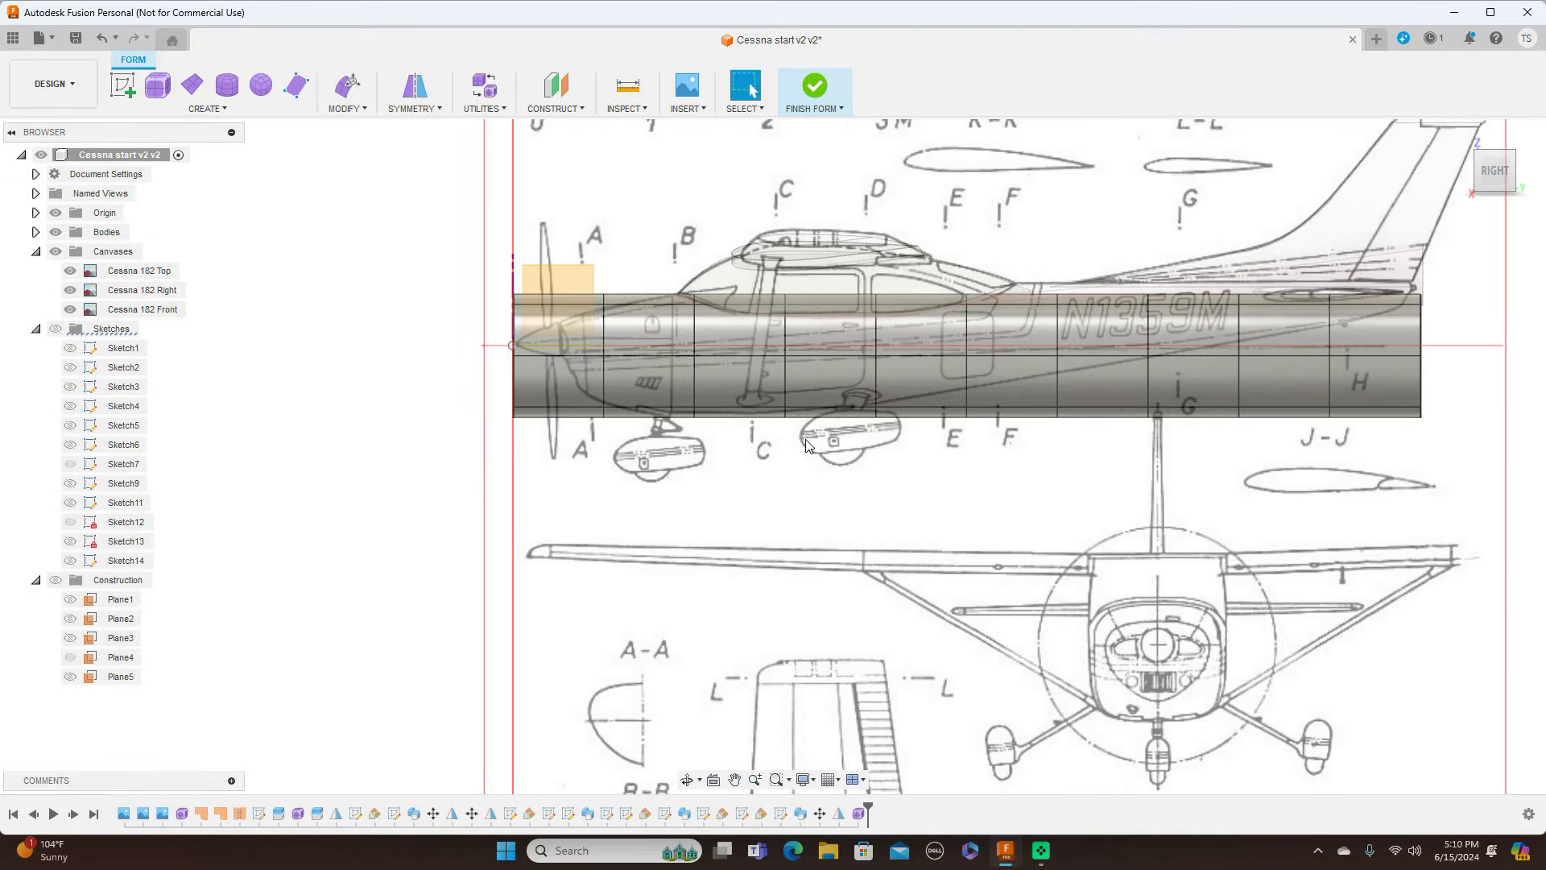
scroll(761, 445, up, 1)
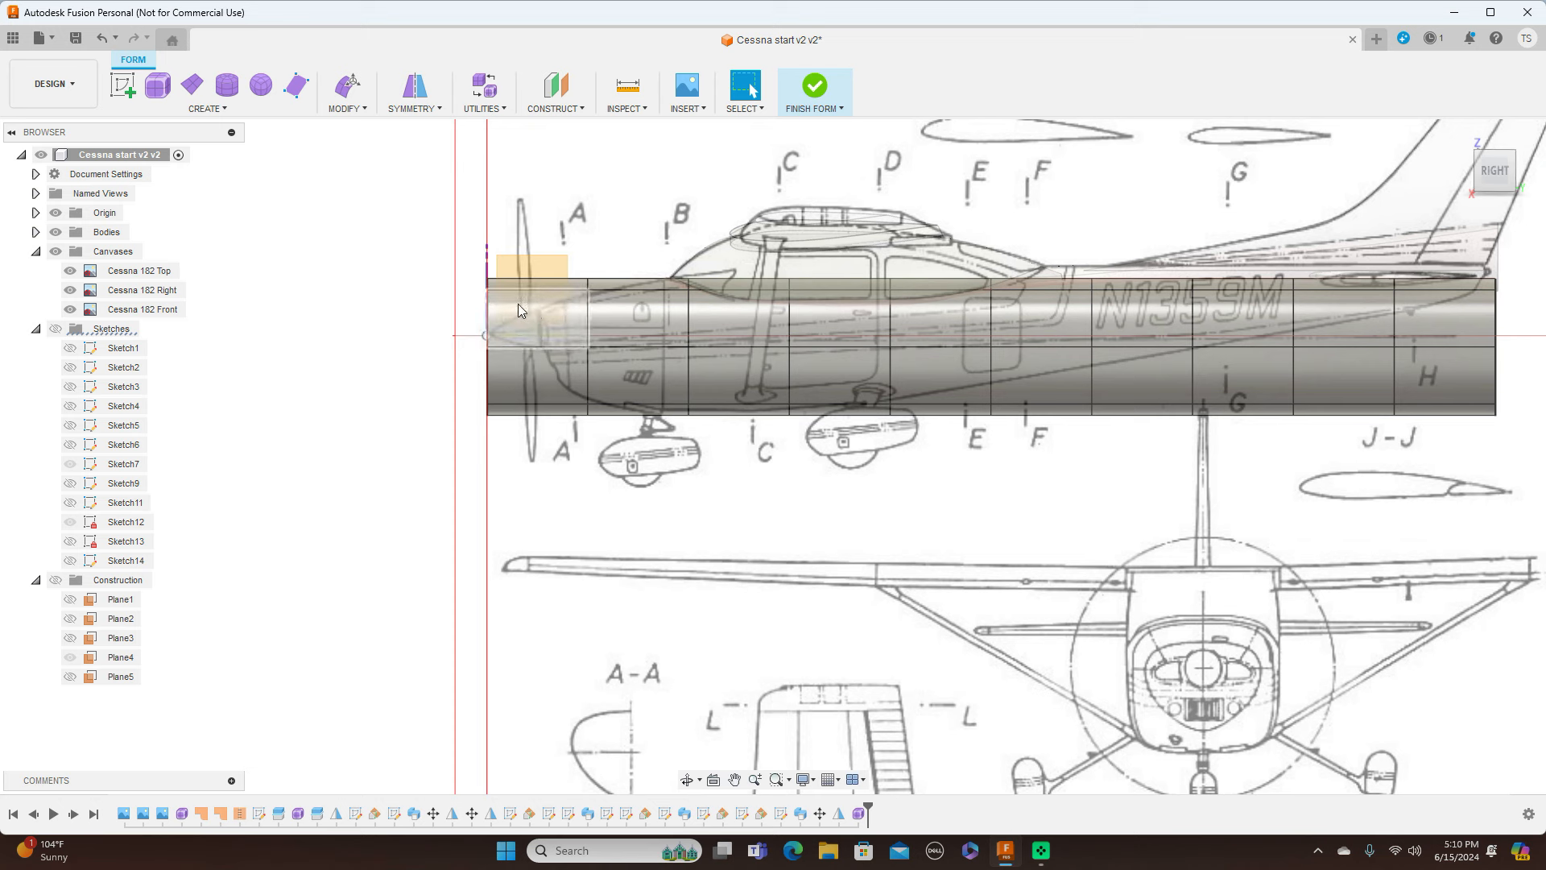
double_click(489, 372)
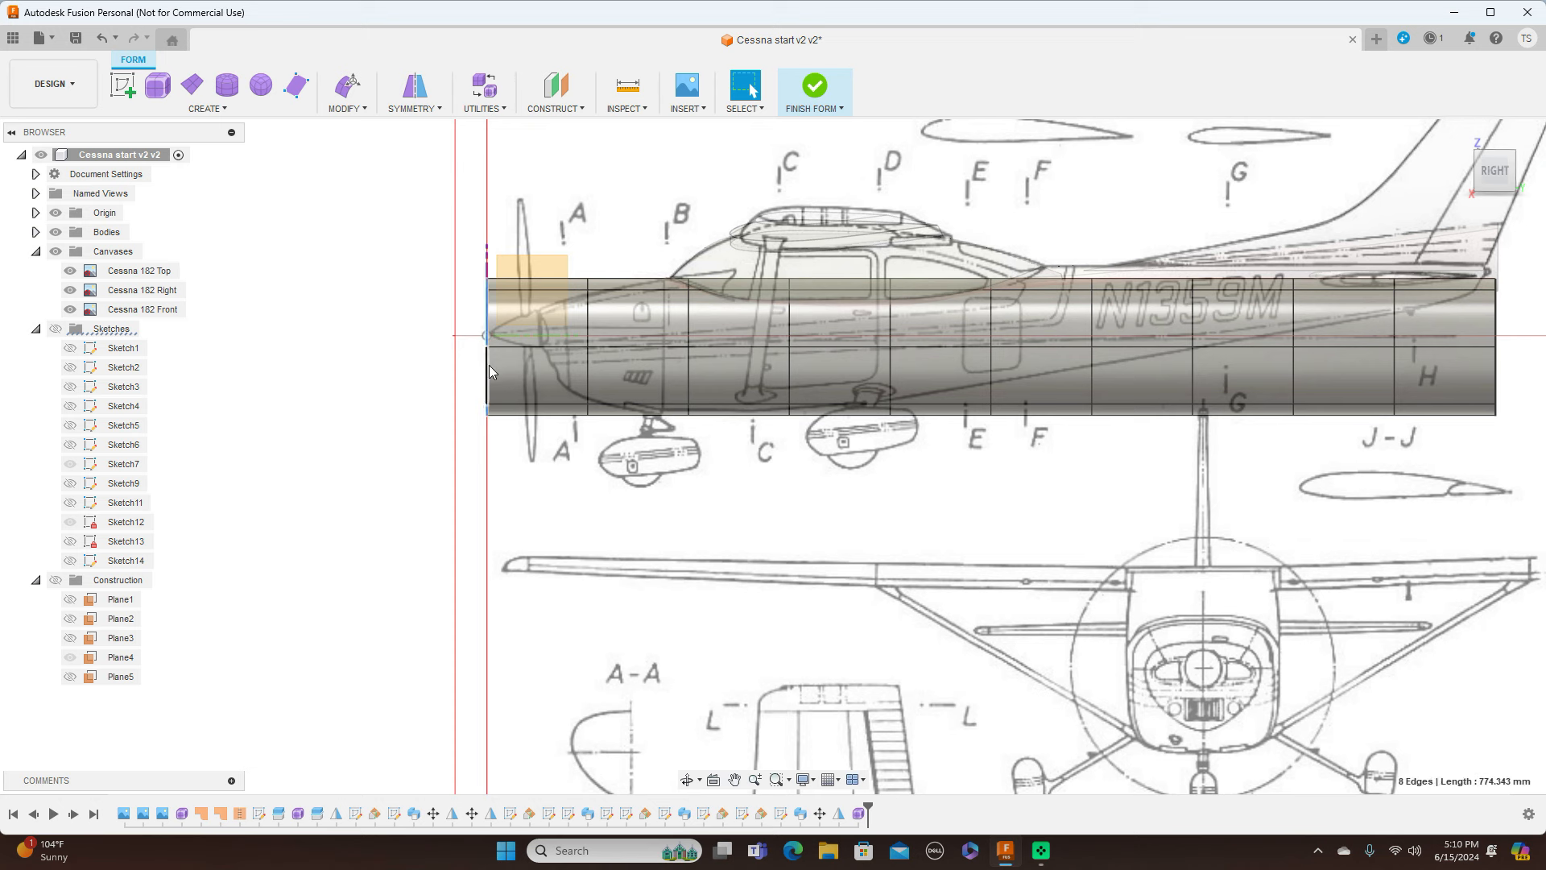
right_click(490, 371)
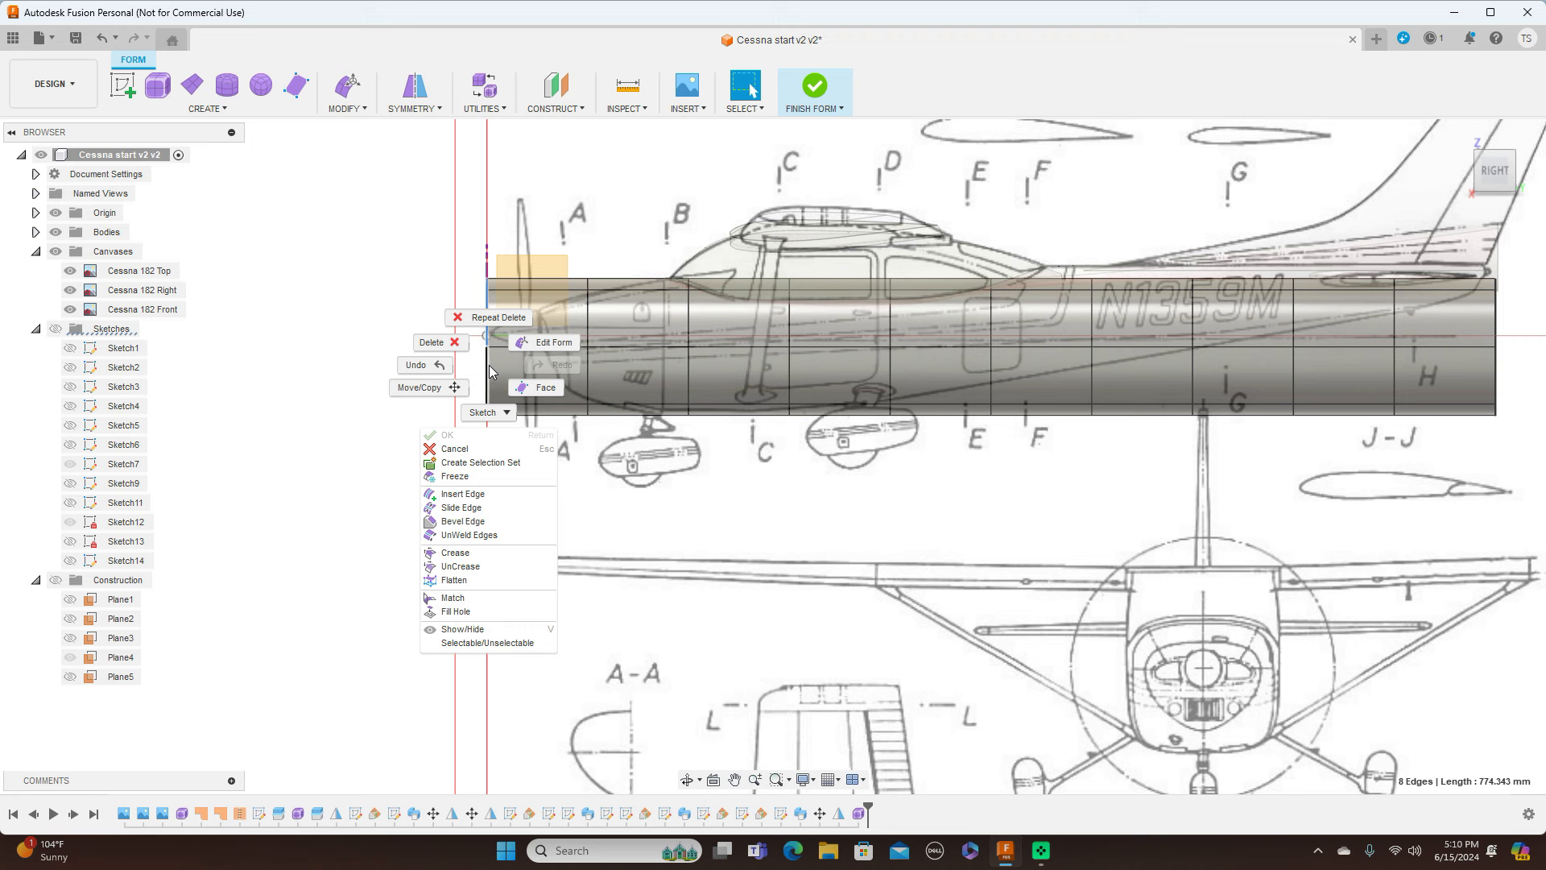
click(553, 342)
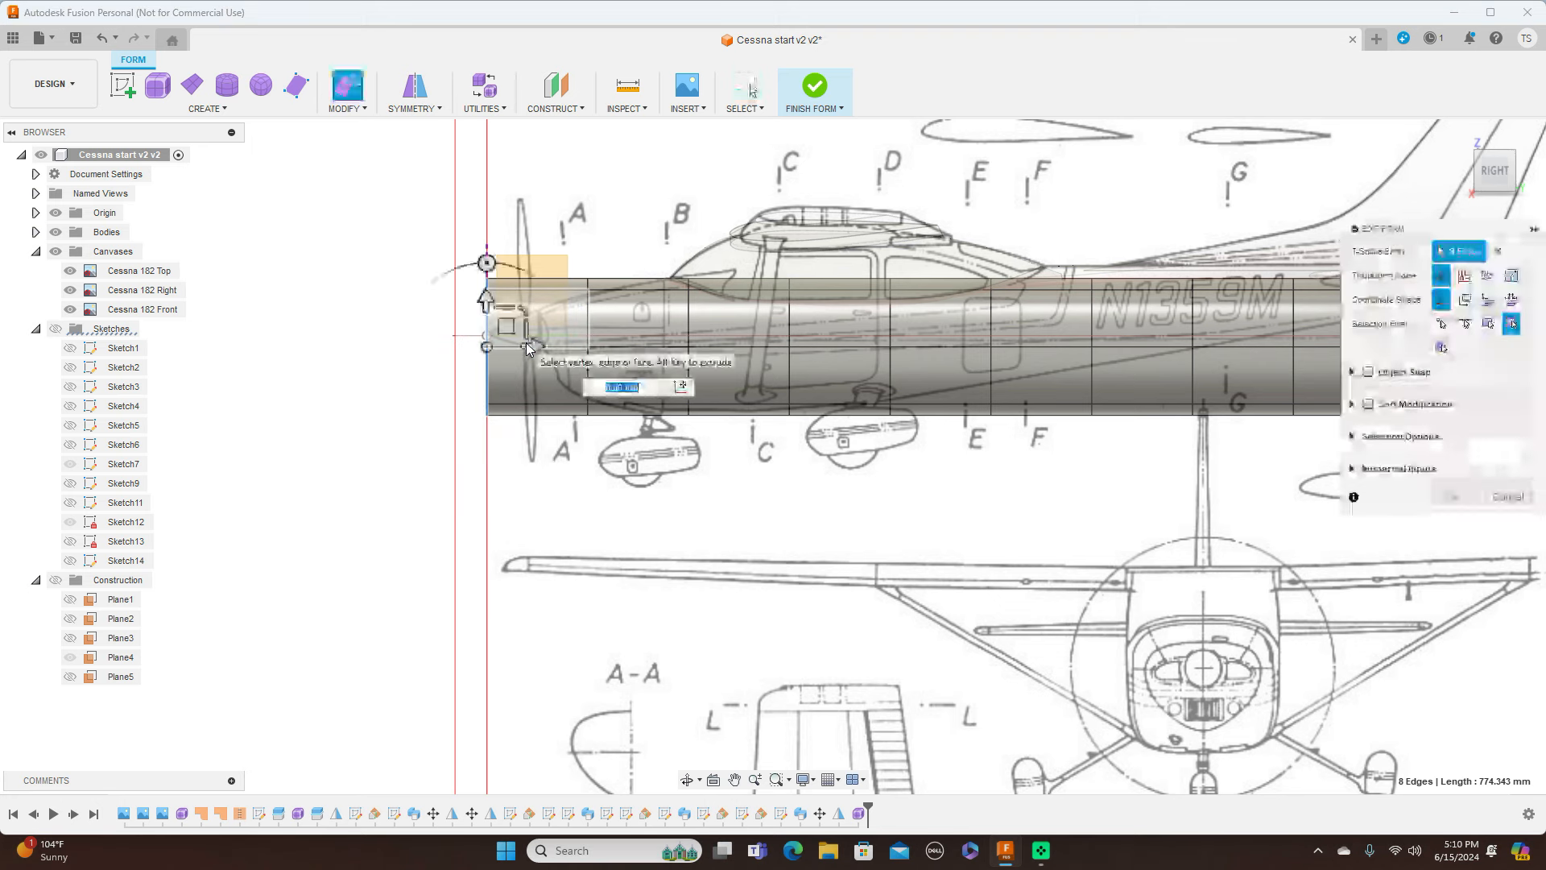
drag(509, 328, 567, 329)
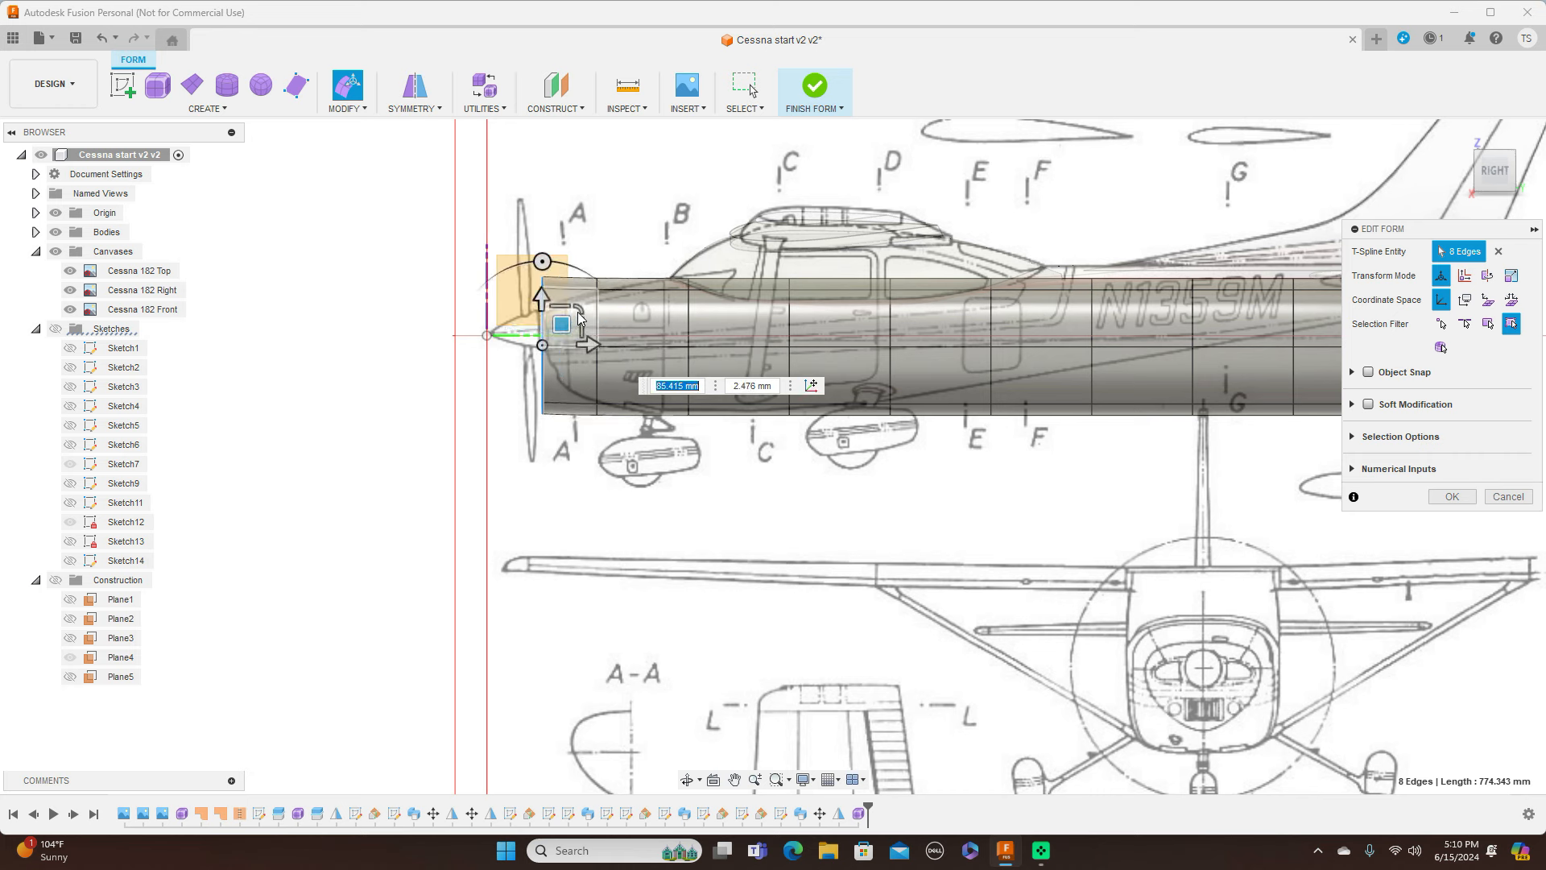
Shrink the nose-end edge loop's height to the cowling outline and scale the height of the loop behind it to 0.783
drag(577, 314, 625, 317)
double_click(597, 321)
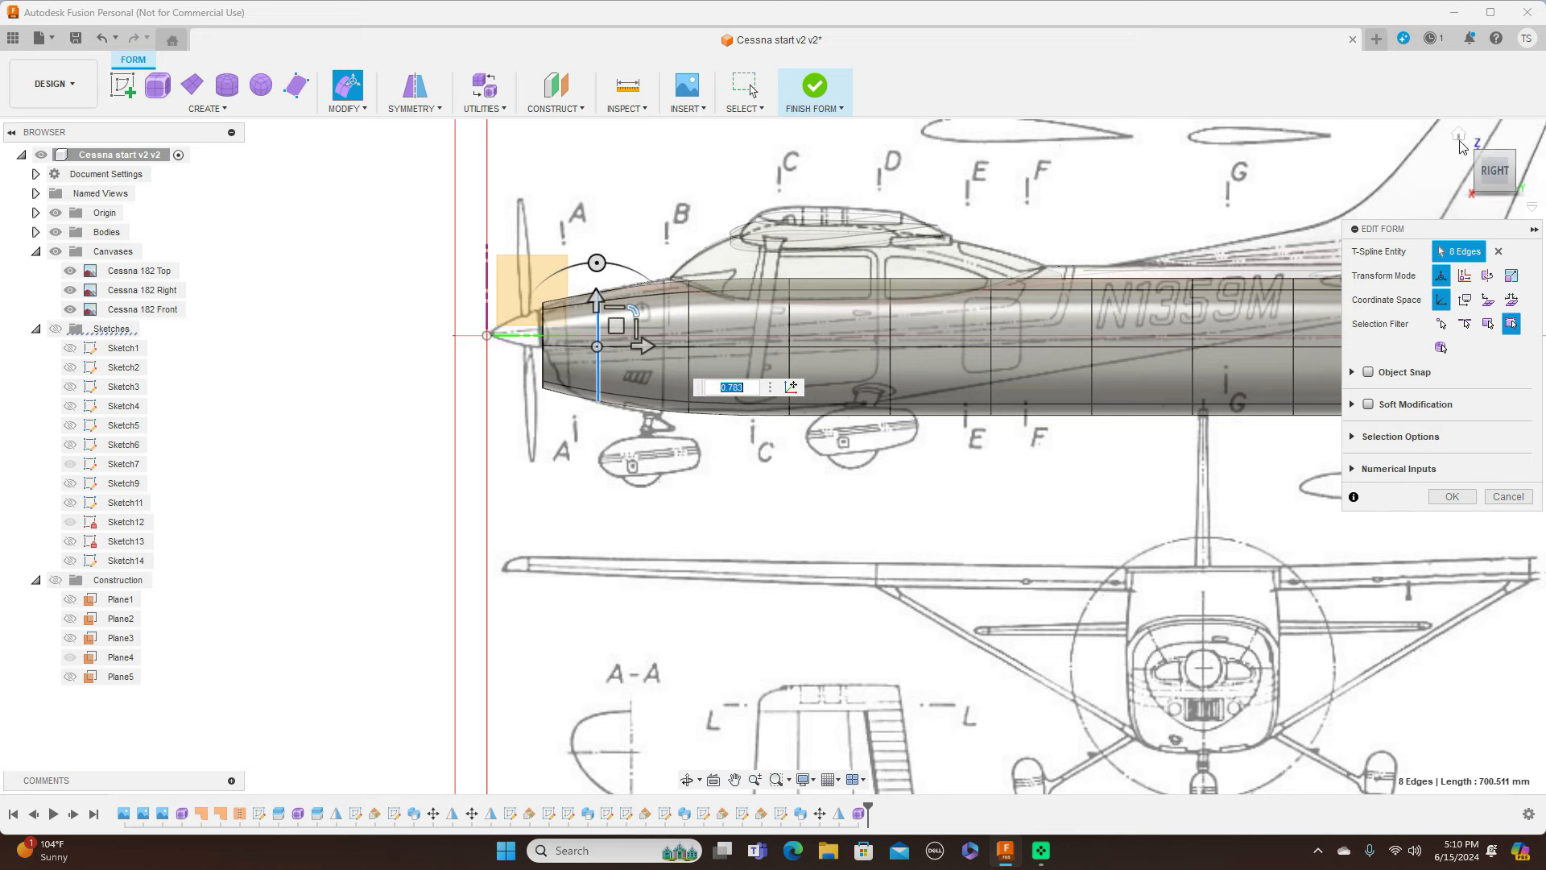
In the top view, narrow the nose-end edge loop to a scale of about 0.68 and the loop behind it to 0.854
click(1495, 142)
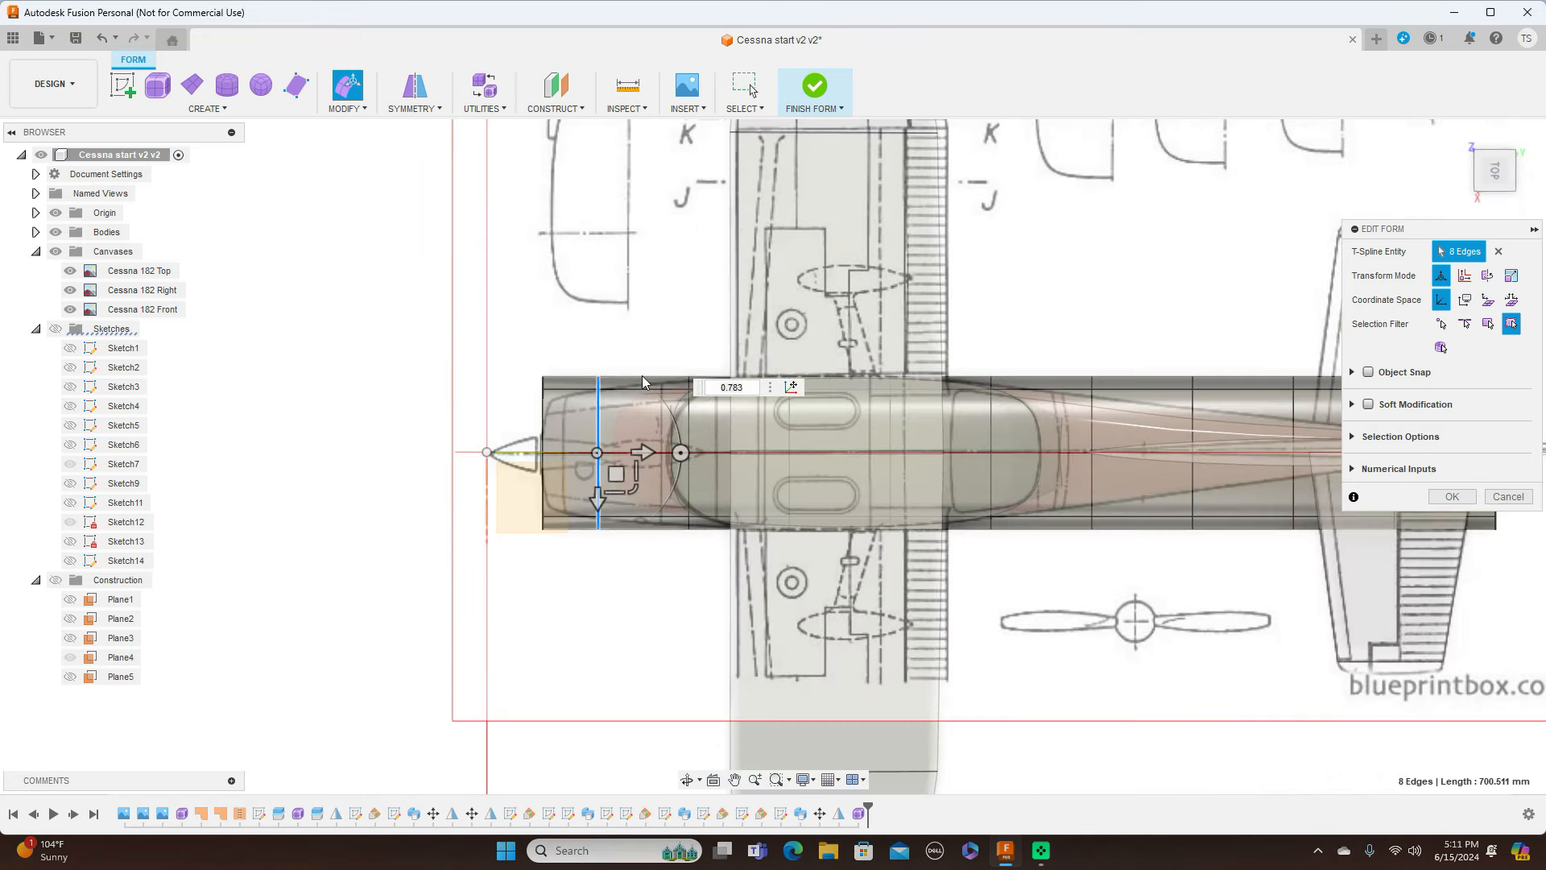
double_click(544, 418)
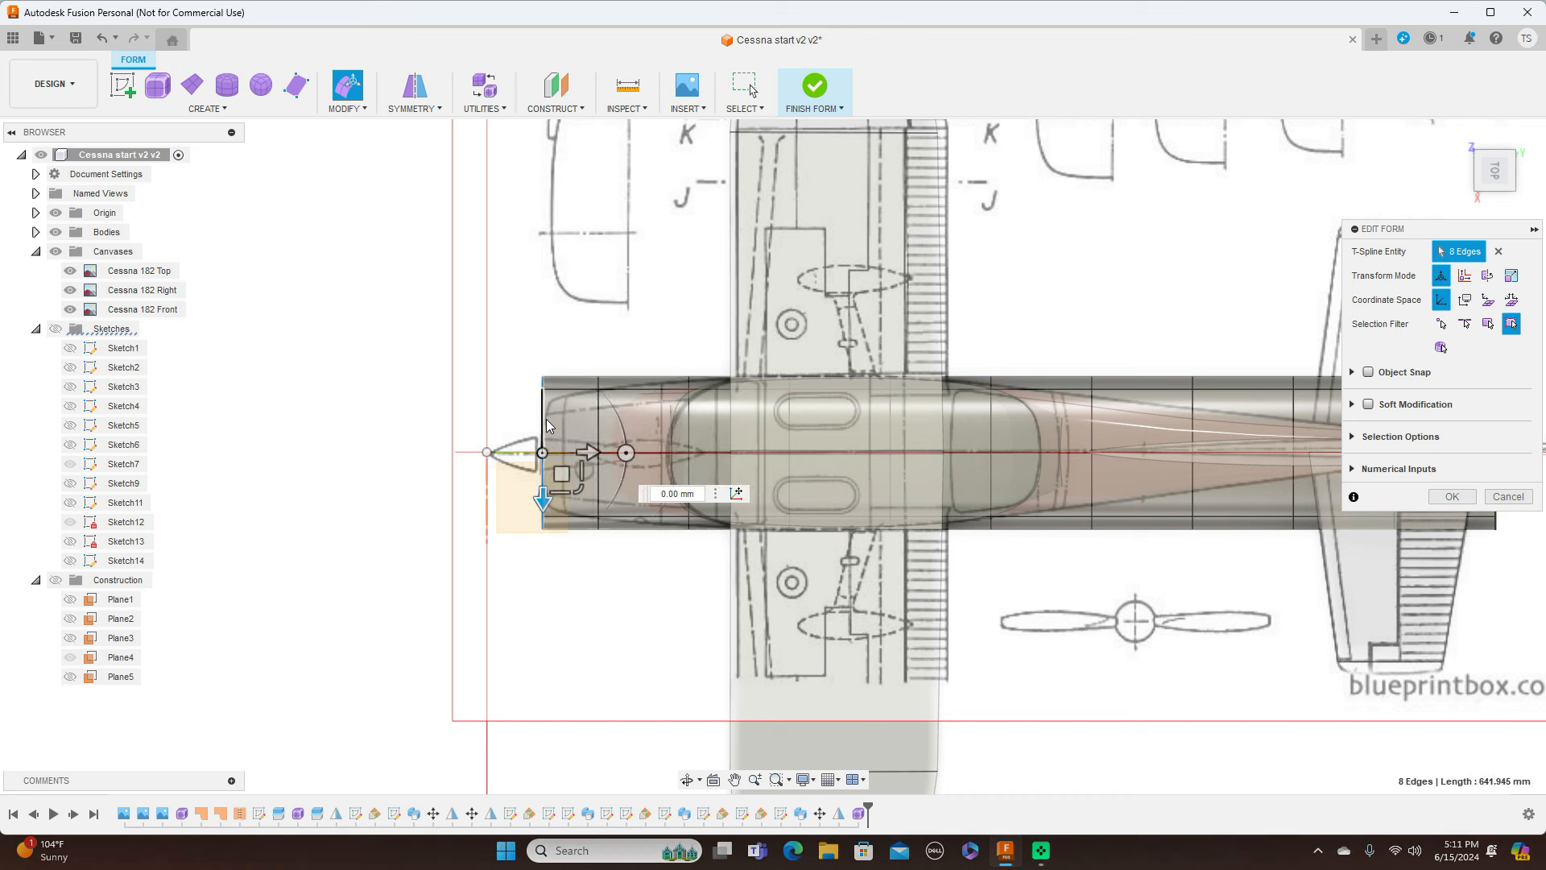
drag(580, 489, 575, 472)
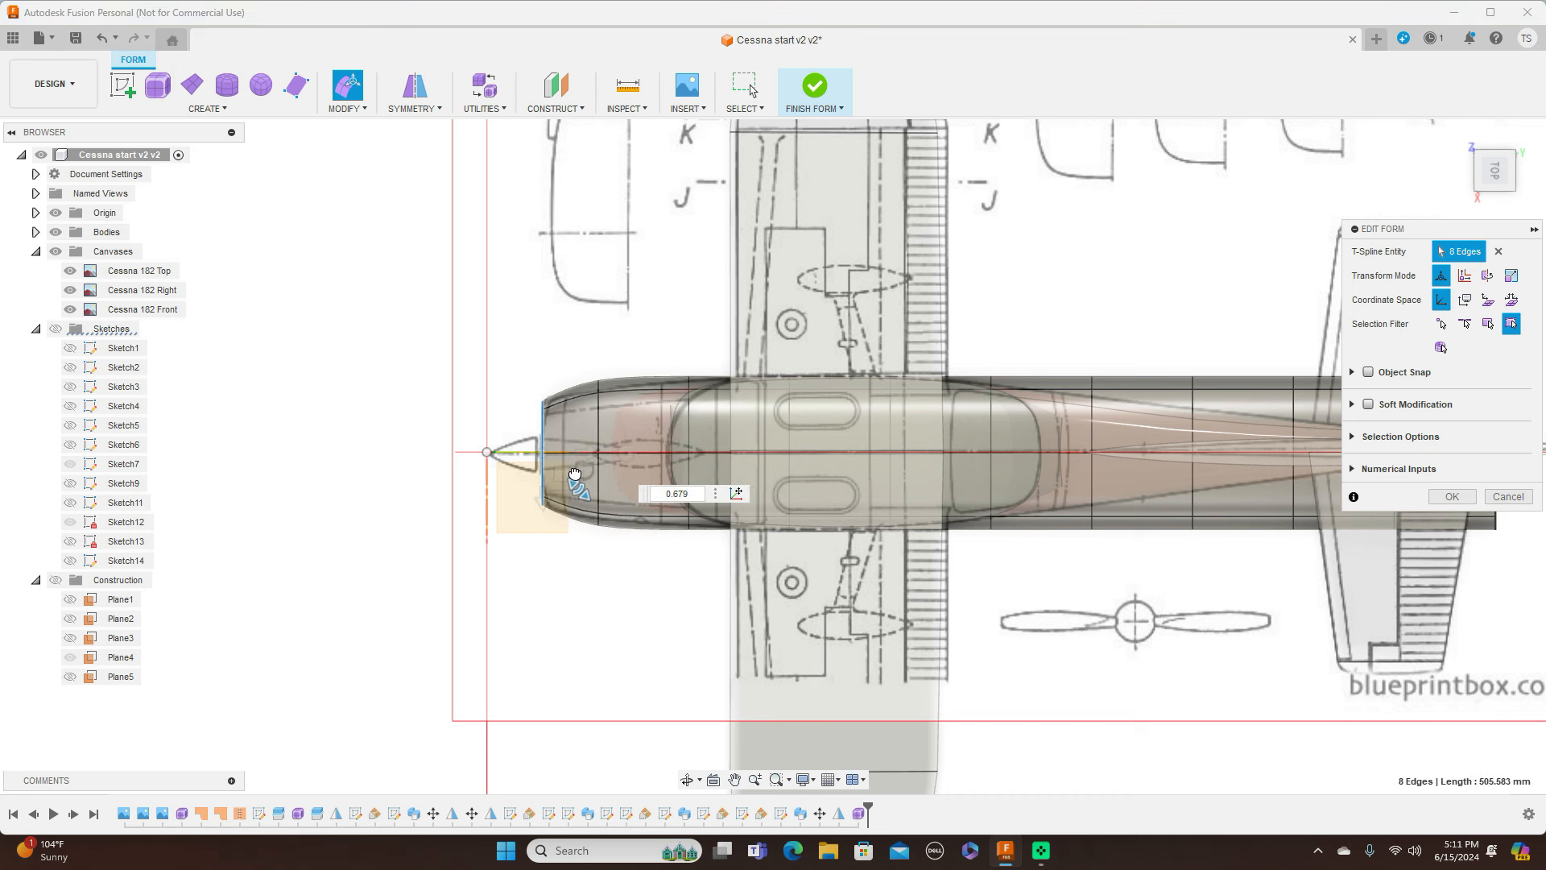
double_click(600, 423)
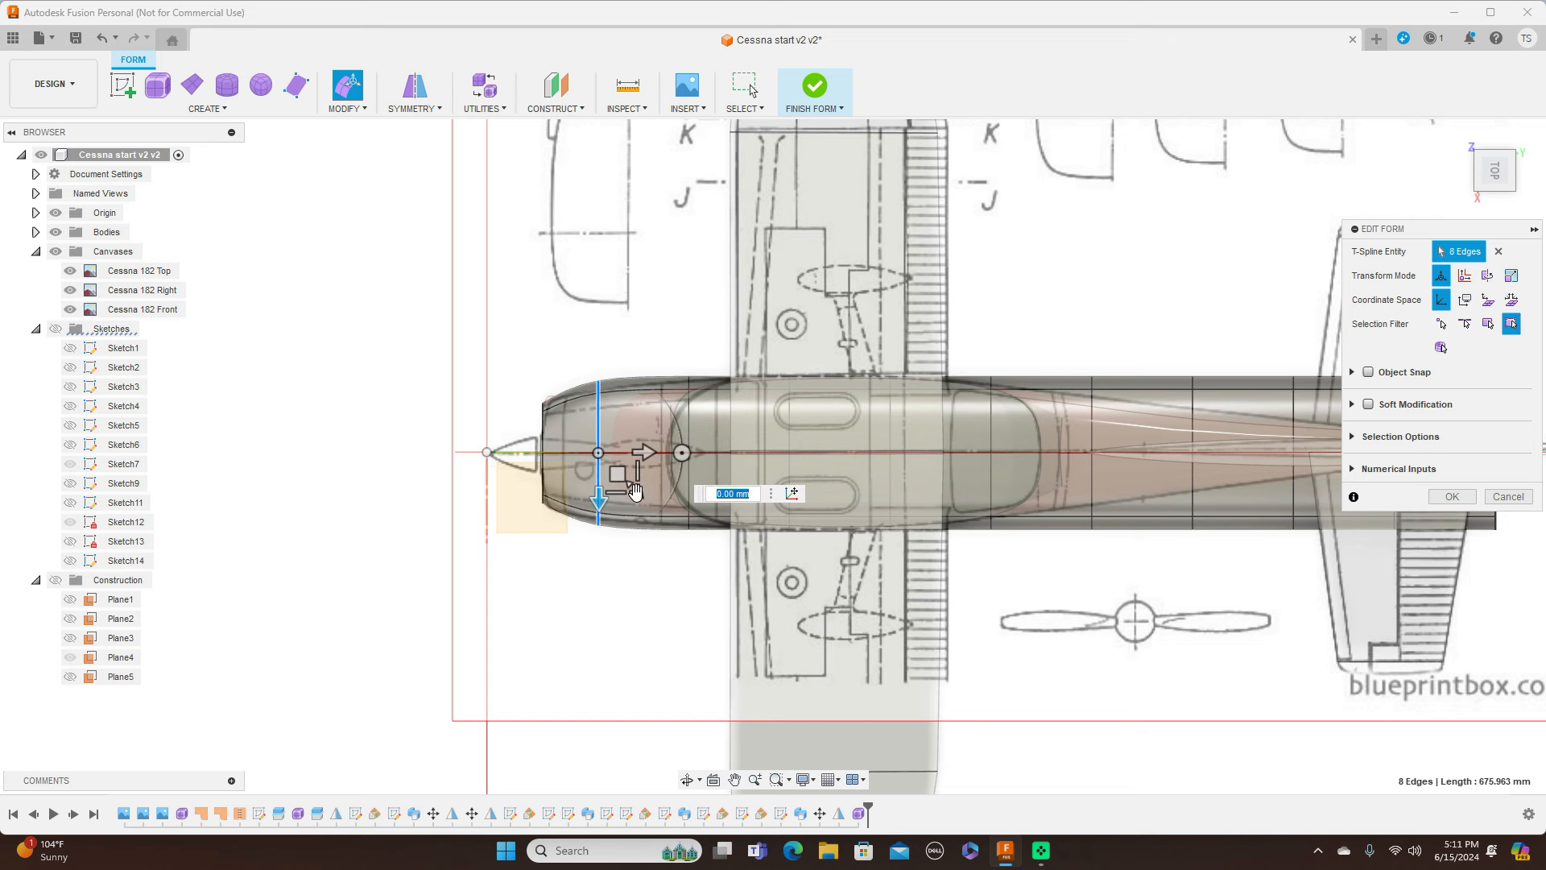
drag(631, 484, 633, 486)
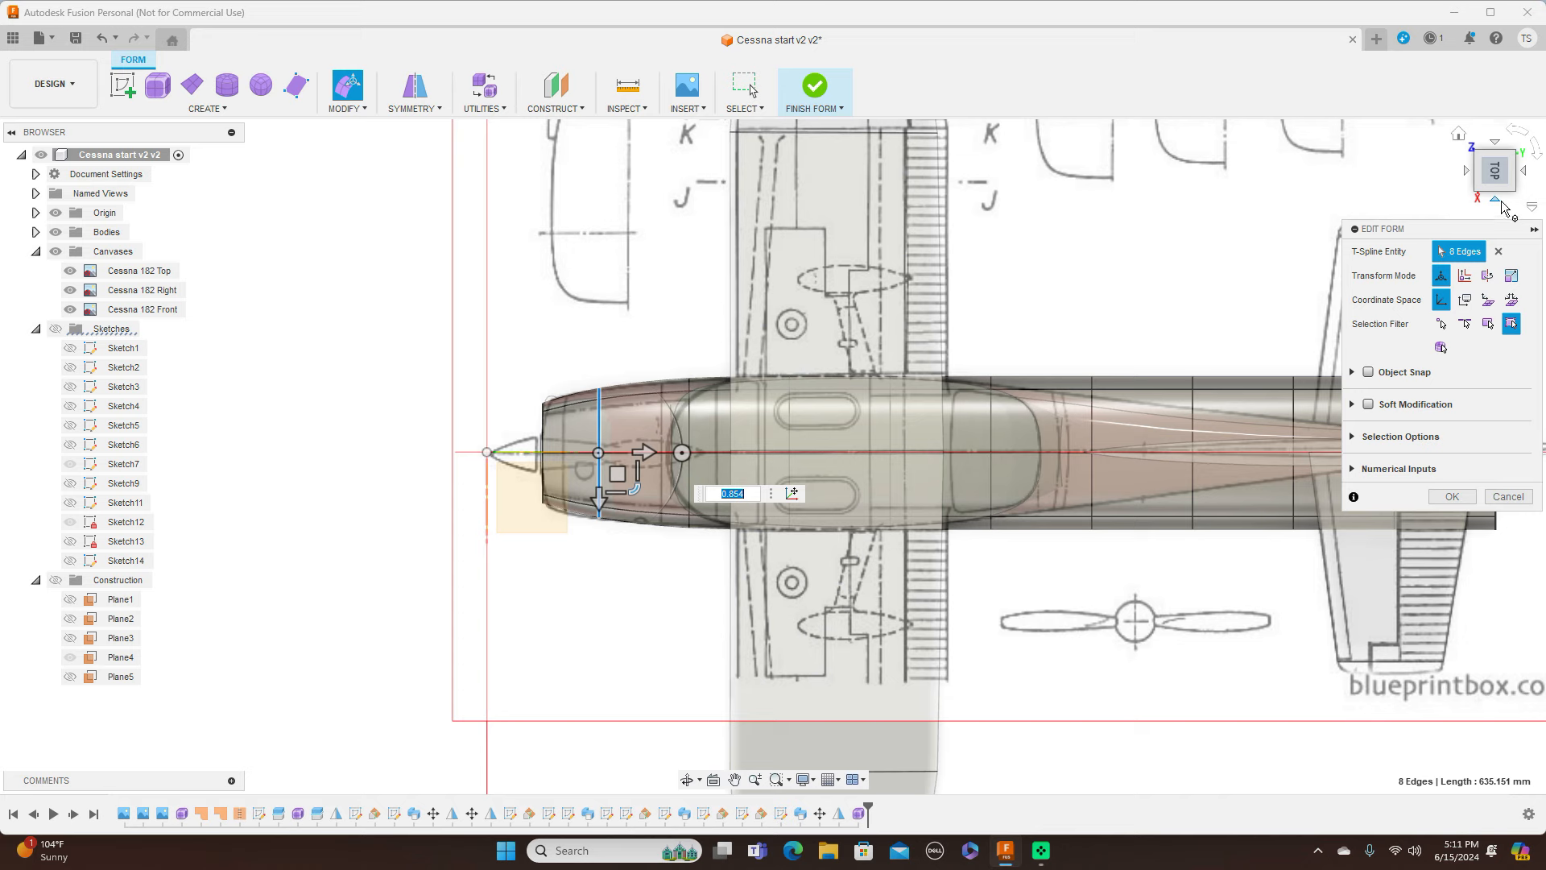
In the side view, raise the two mid-cabin edge loops about 18.6 and 27.2 mm, and raise and slightly shrink the loop behind them
click(1495, 211)
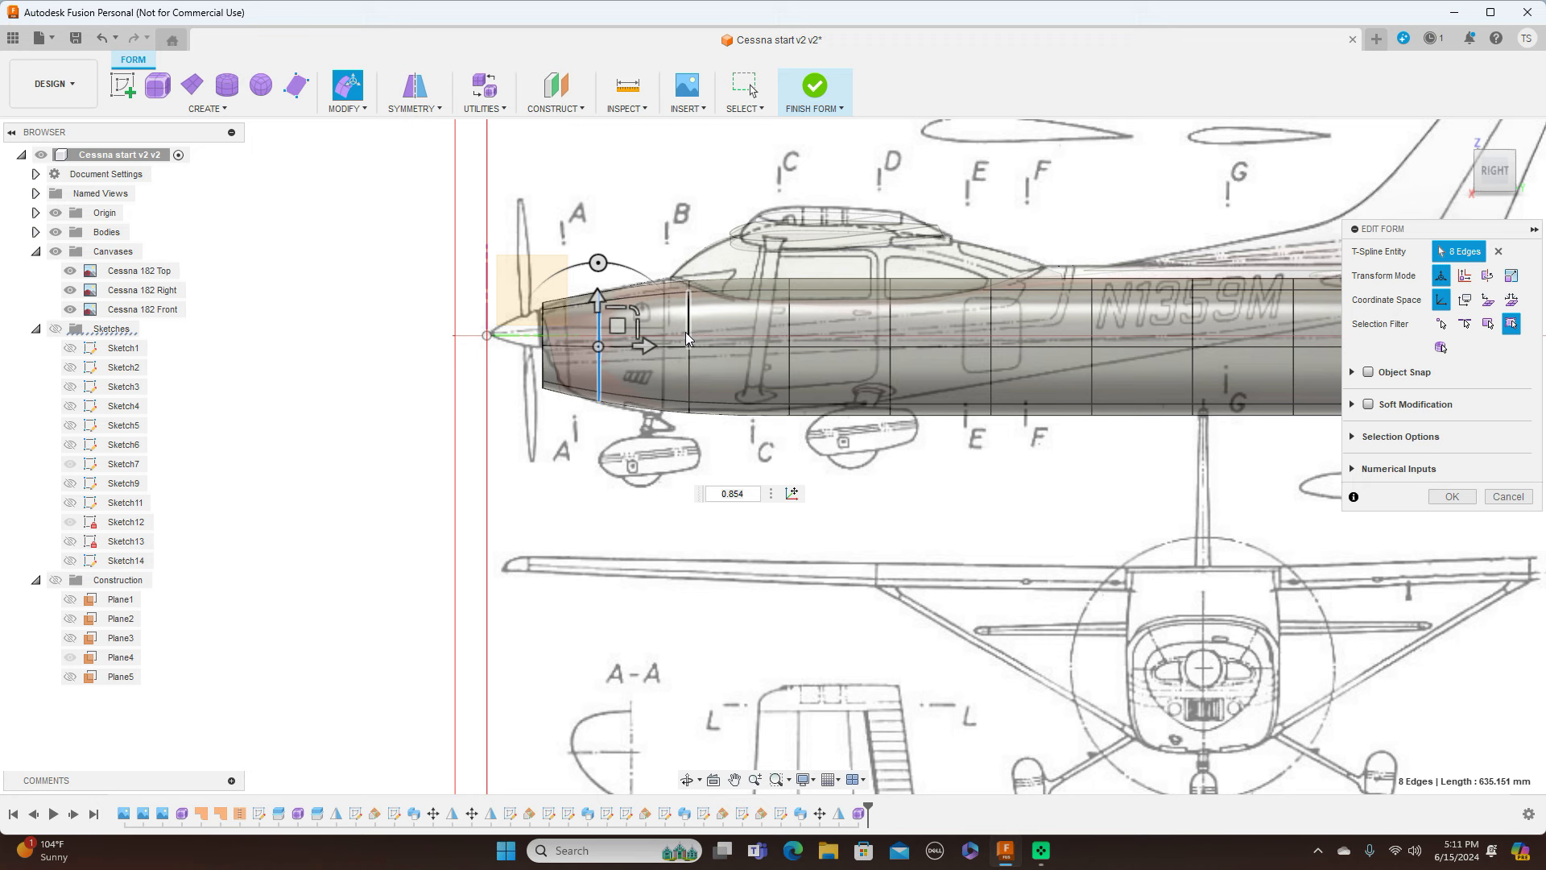
double_click(790, 320)
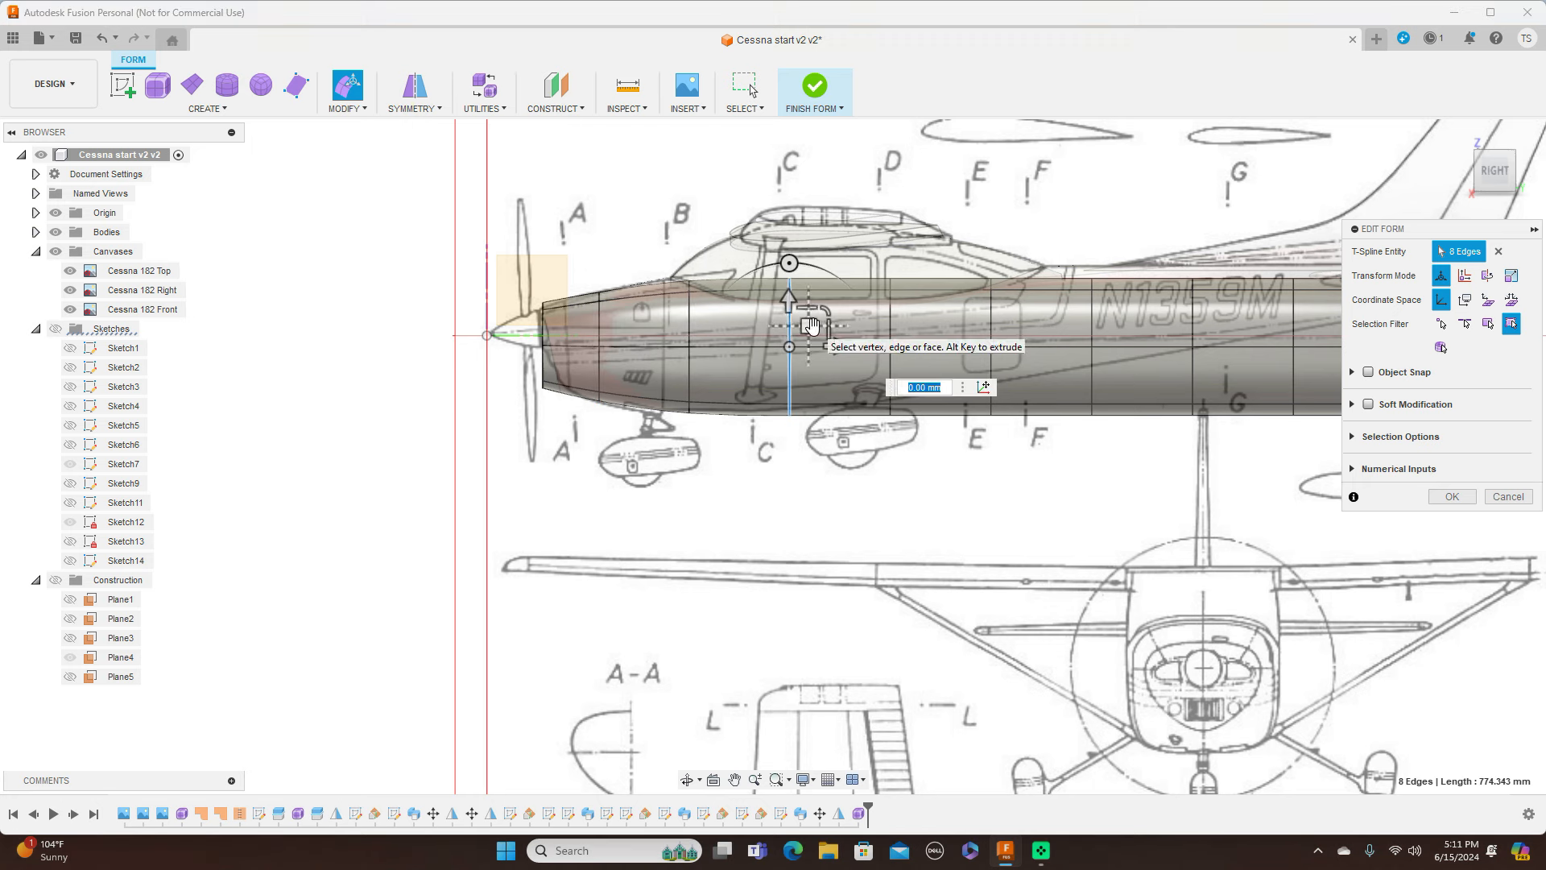
click(807, 323)
drag(807, 324, 889, 303)
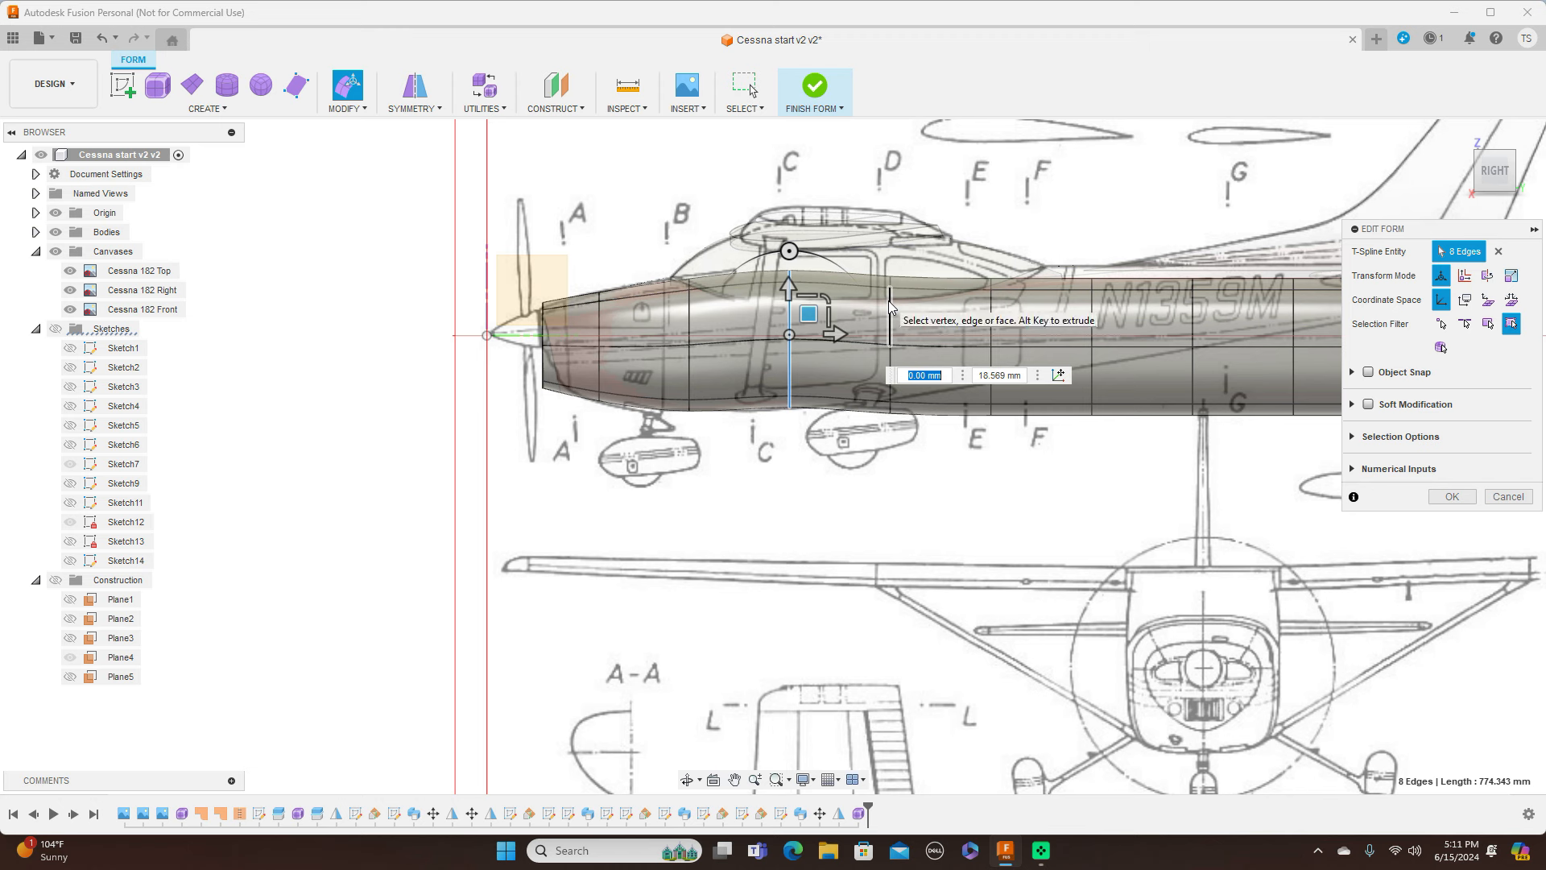
double_click(890, 306)
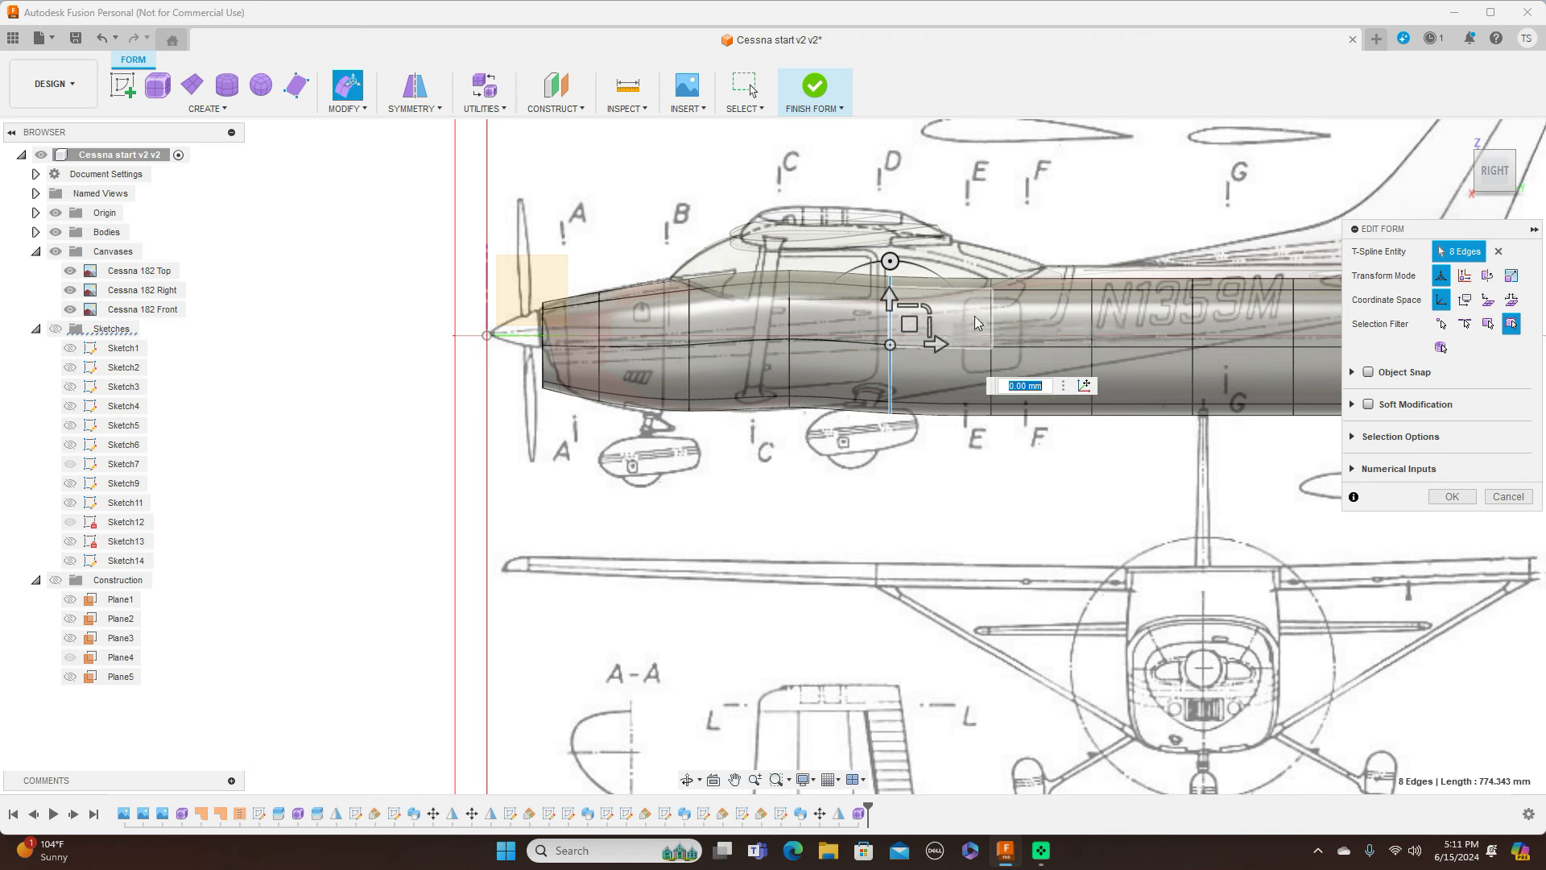
mouse_move(914, 320)
mouse_down()
mouse_move(913, 282)
mouse_move(914, 305)
mouse_up()
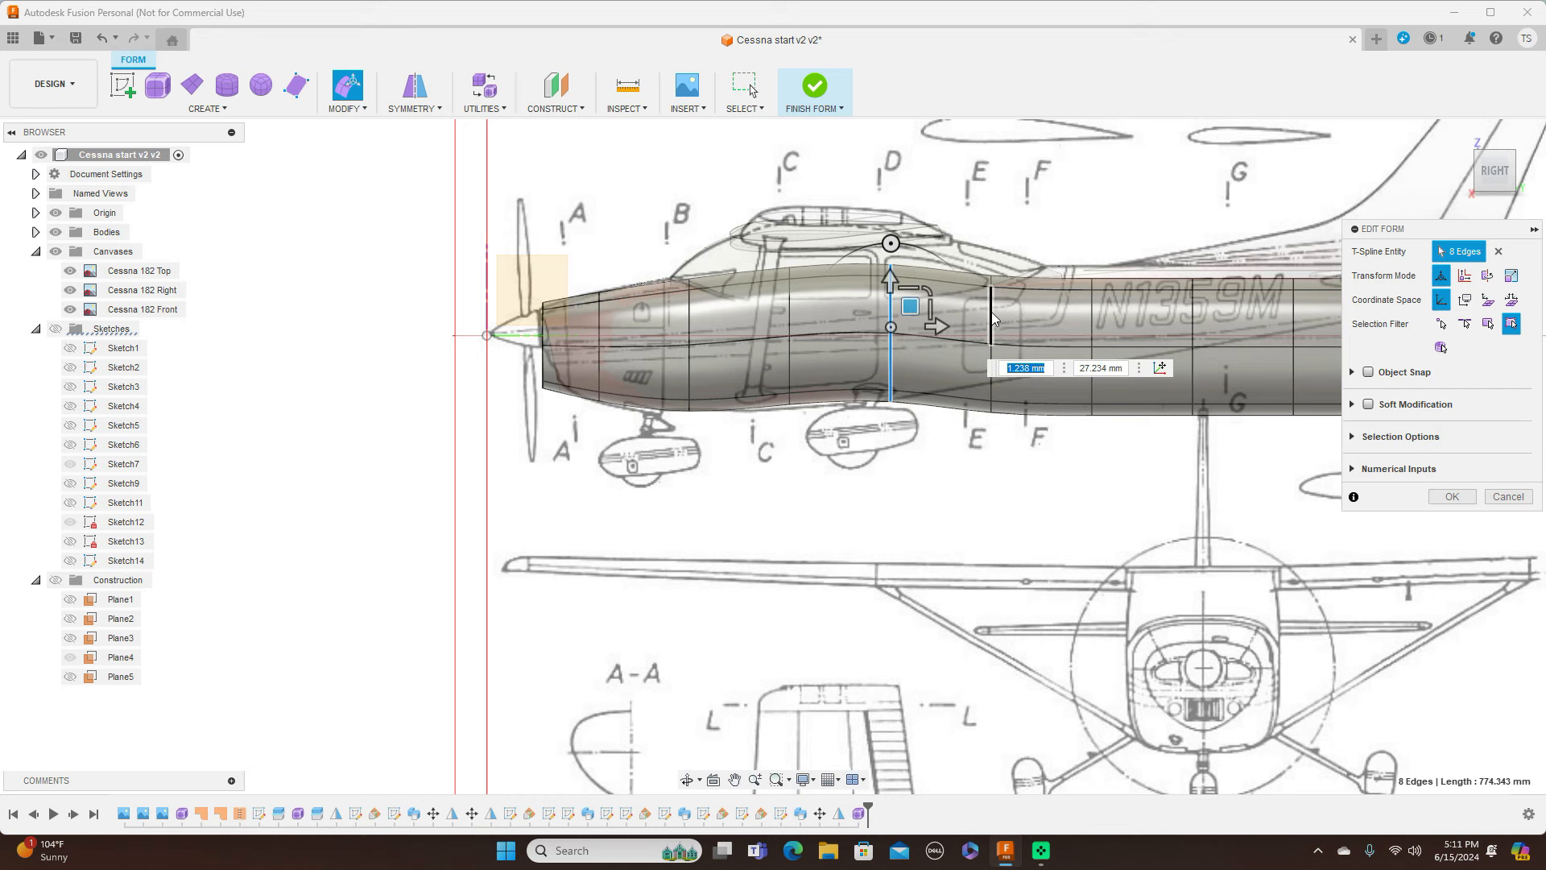
double_click(992, 320)
drag(1012, 321, 1024, 280)
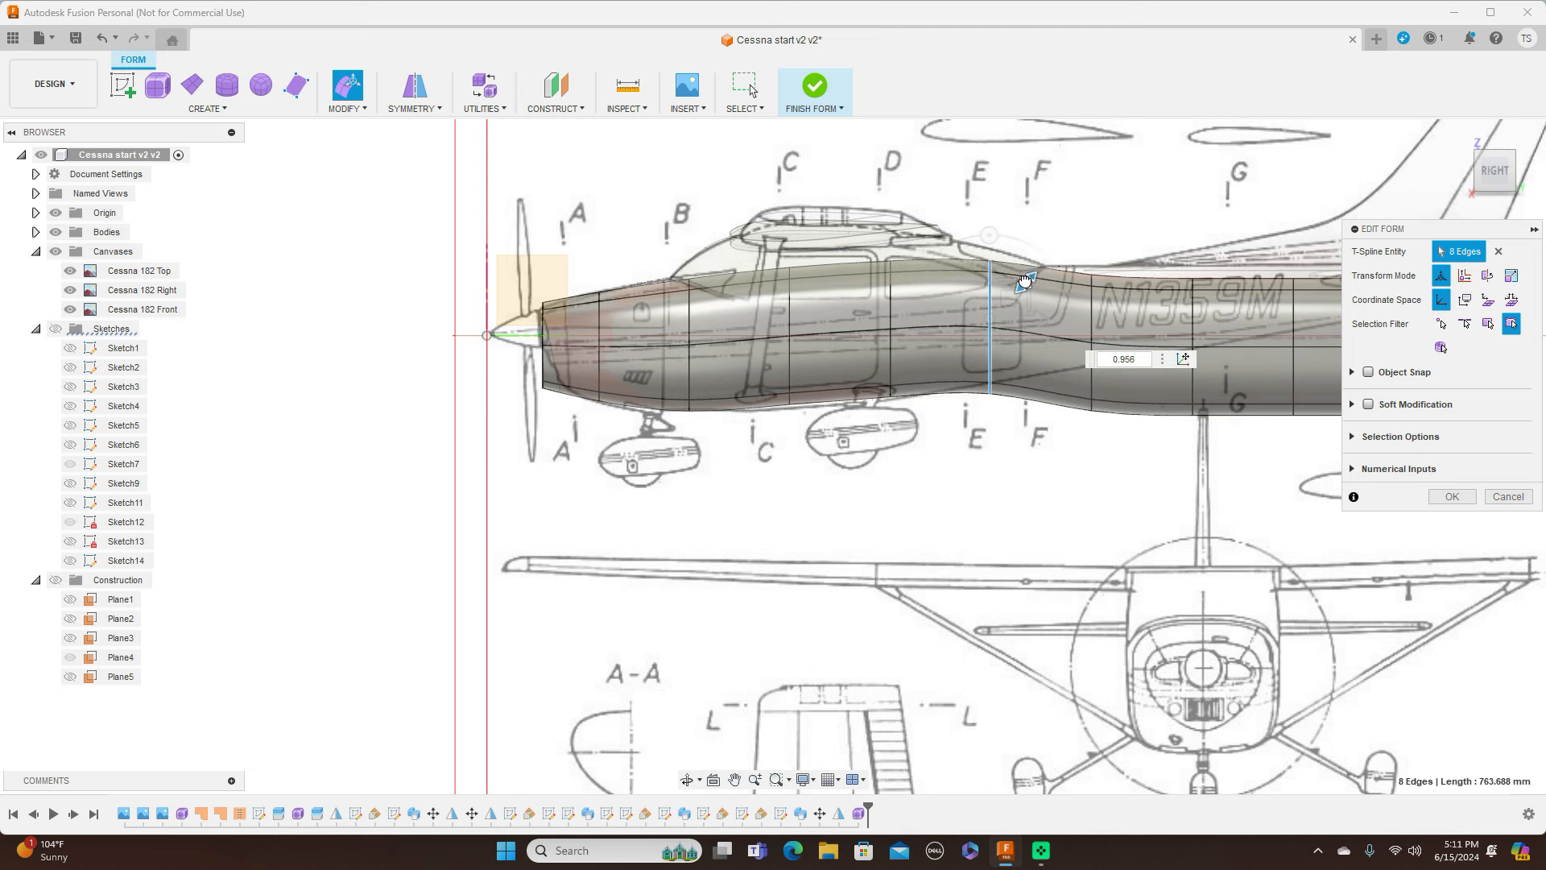
In the top view, narrow three successive edge loops from the rear window aft to scales of 0.842, about 0.7 and 0.525
middle_drag(1208, 216, 883, 268)
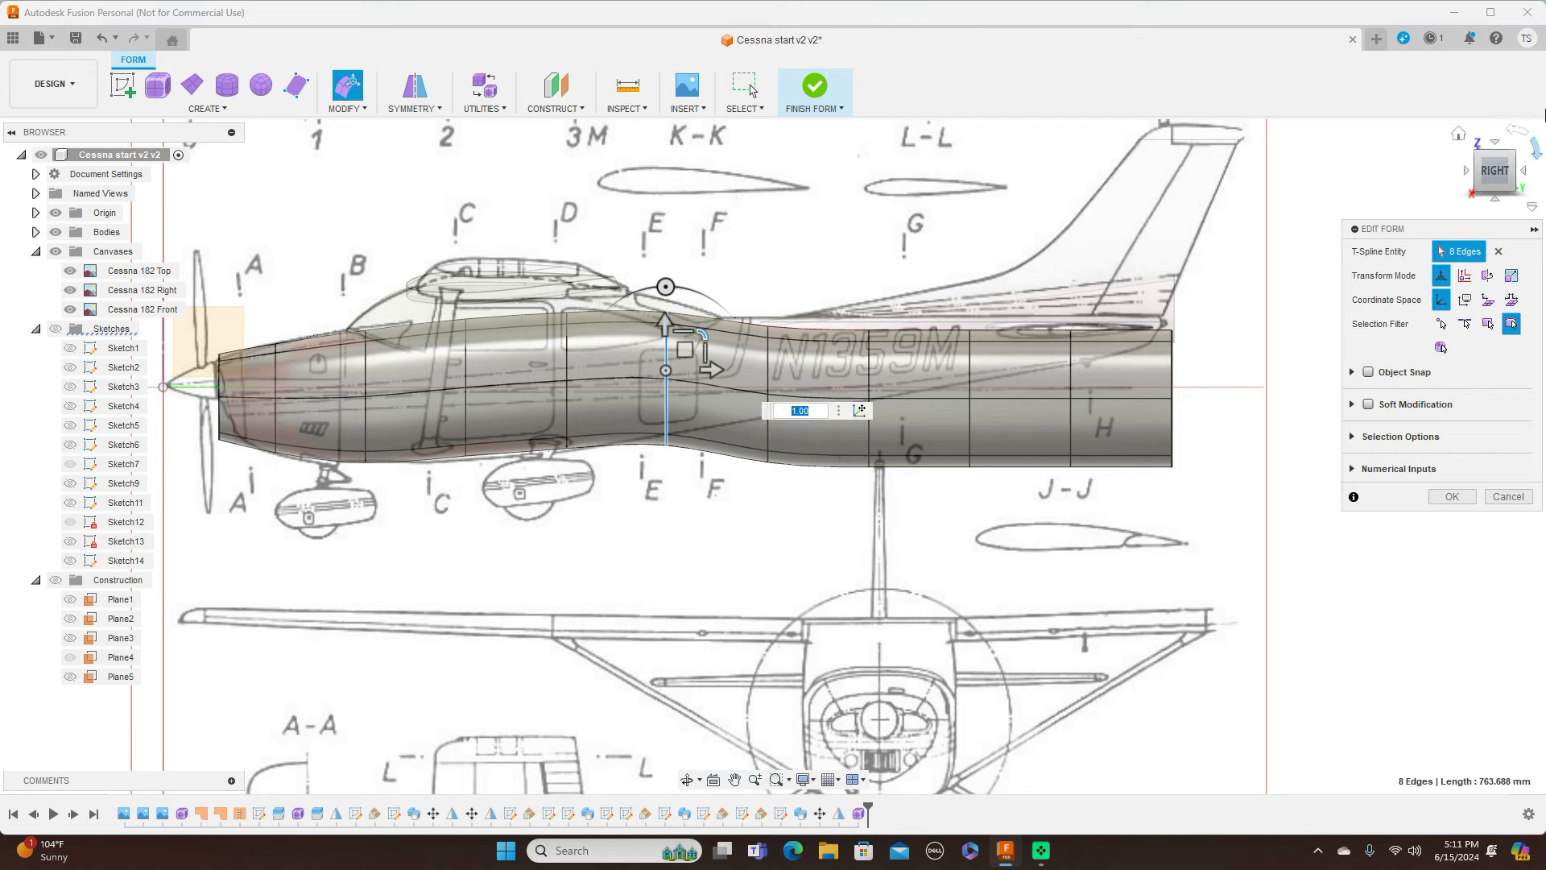
click(1496, 144)
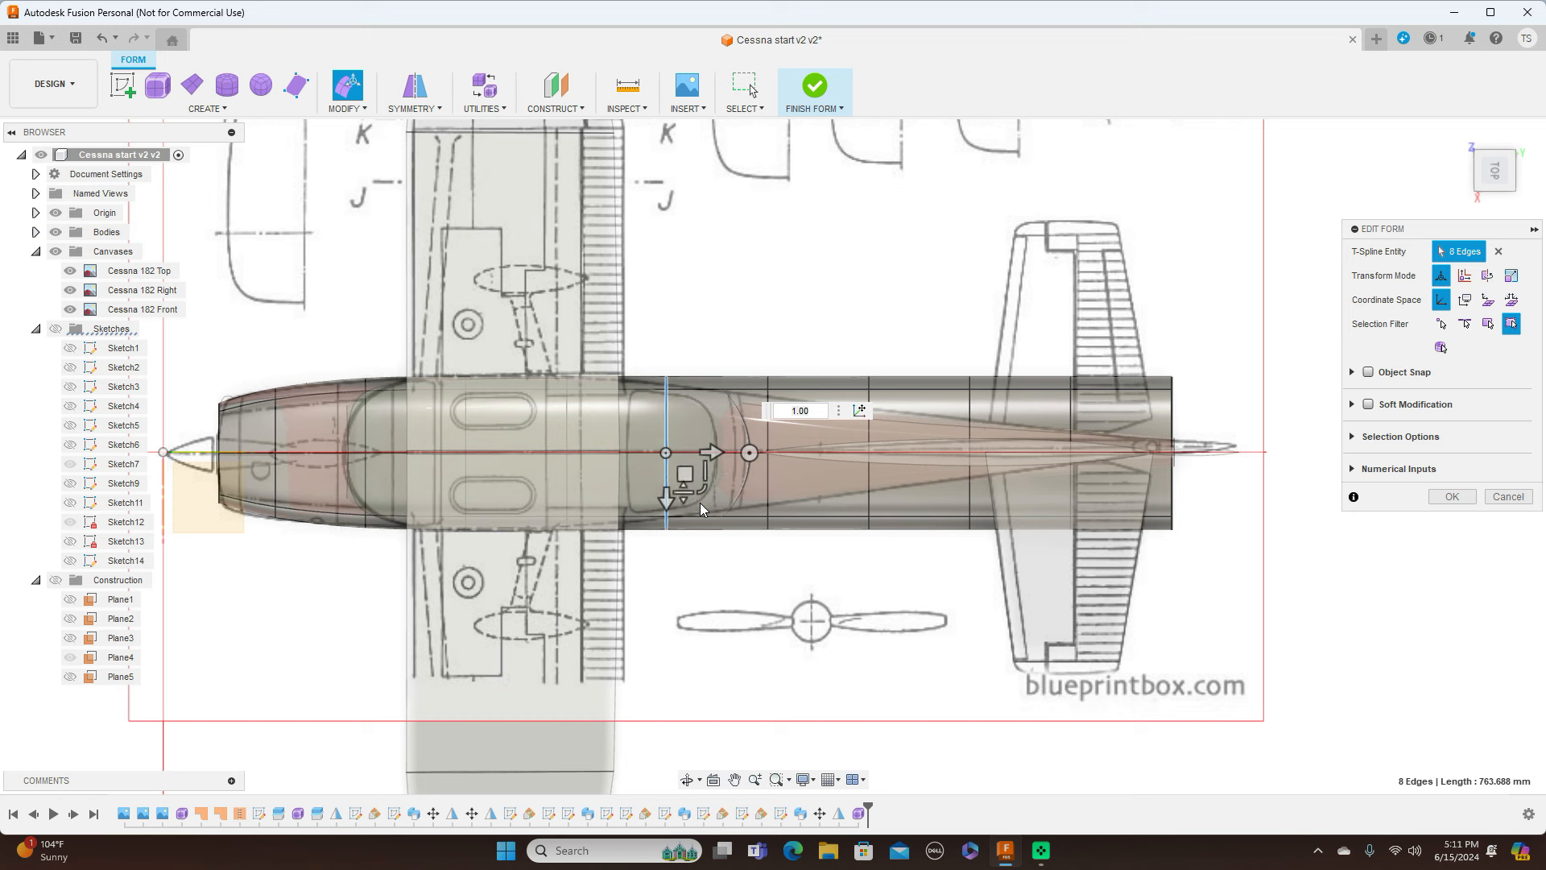
drag(702, 496, 702, 486)
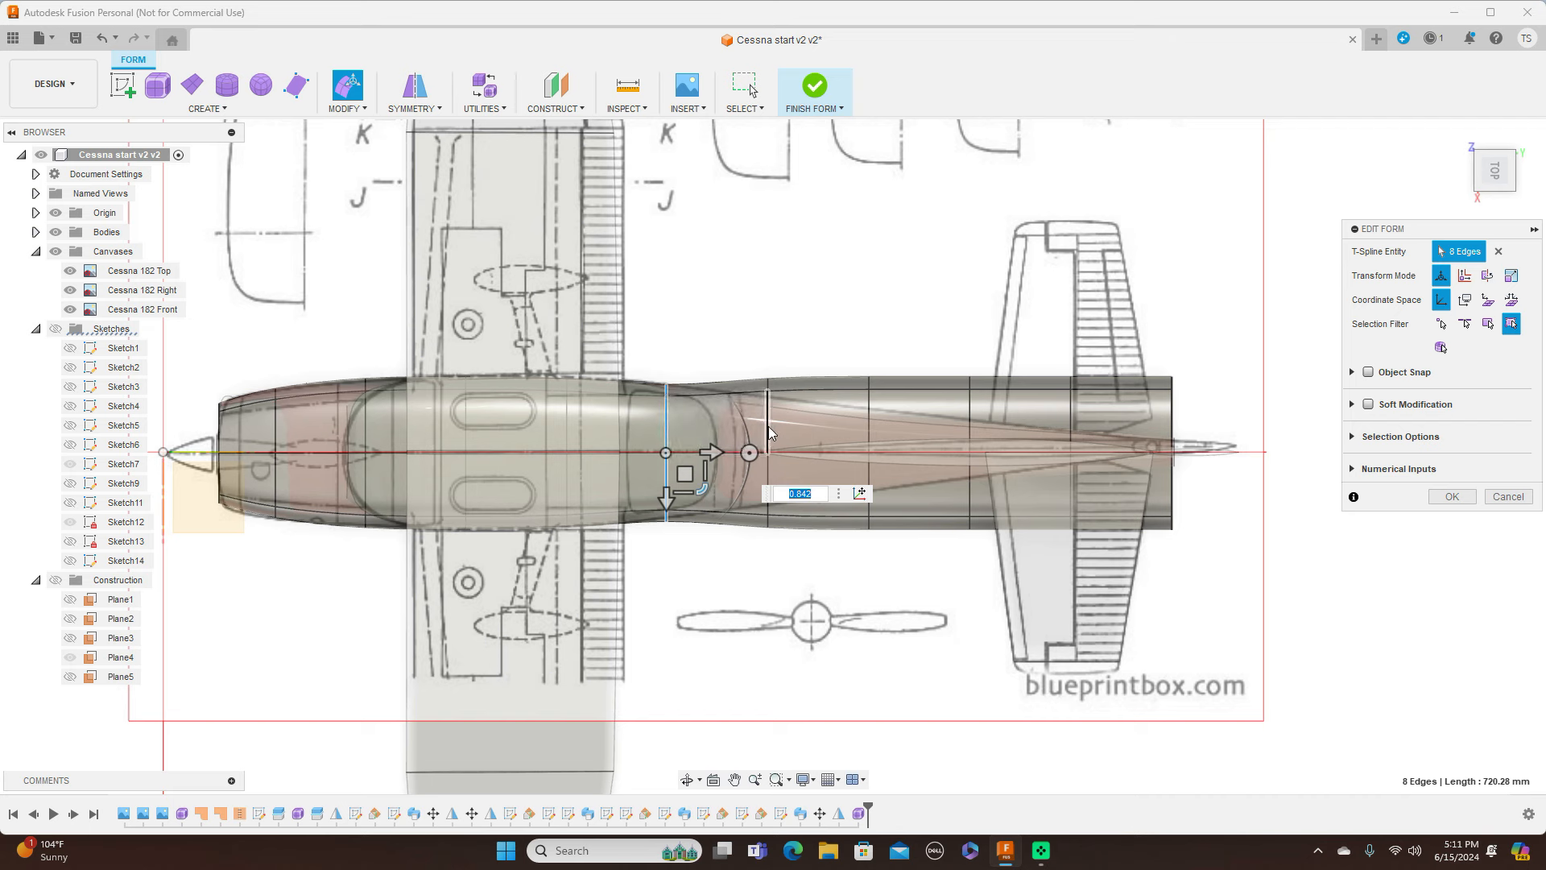
double_click(767, 429)
drag(802, 483, 713, 435)
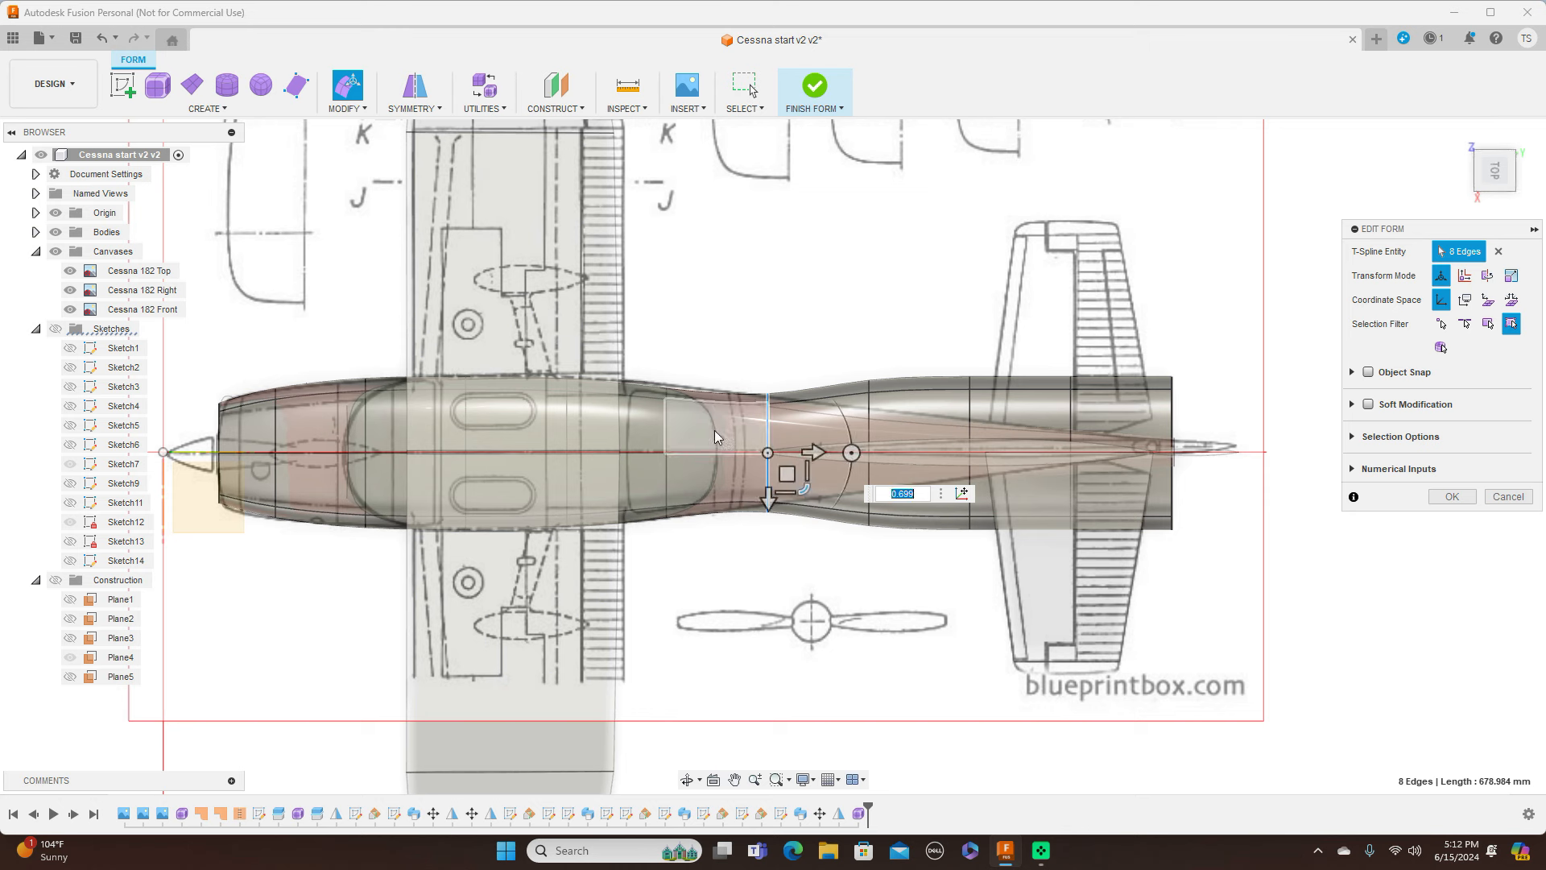
double_click(667, 429)
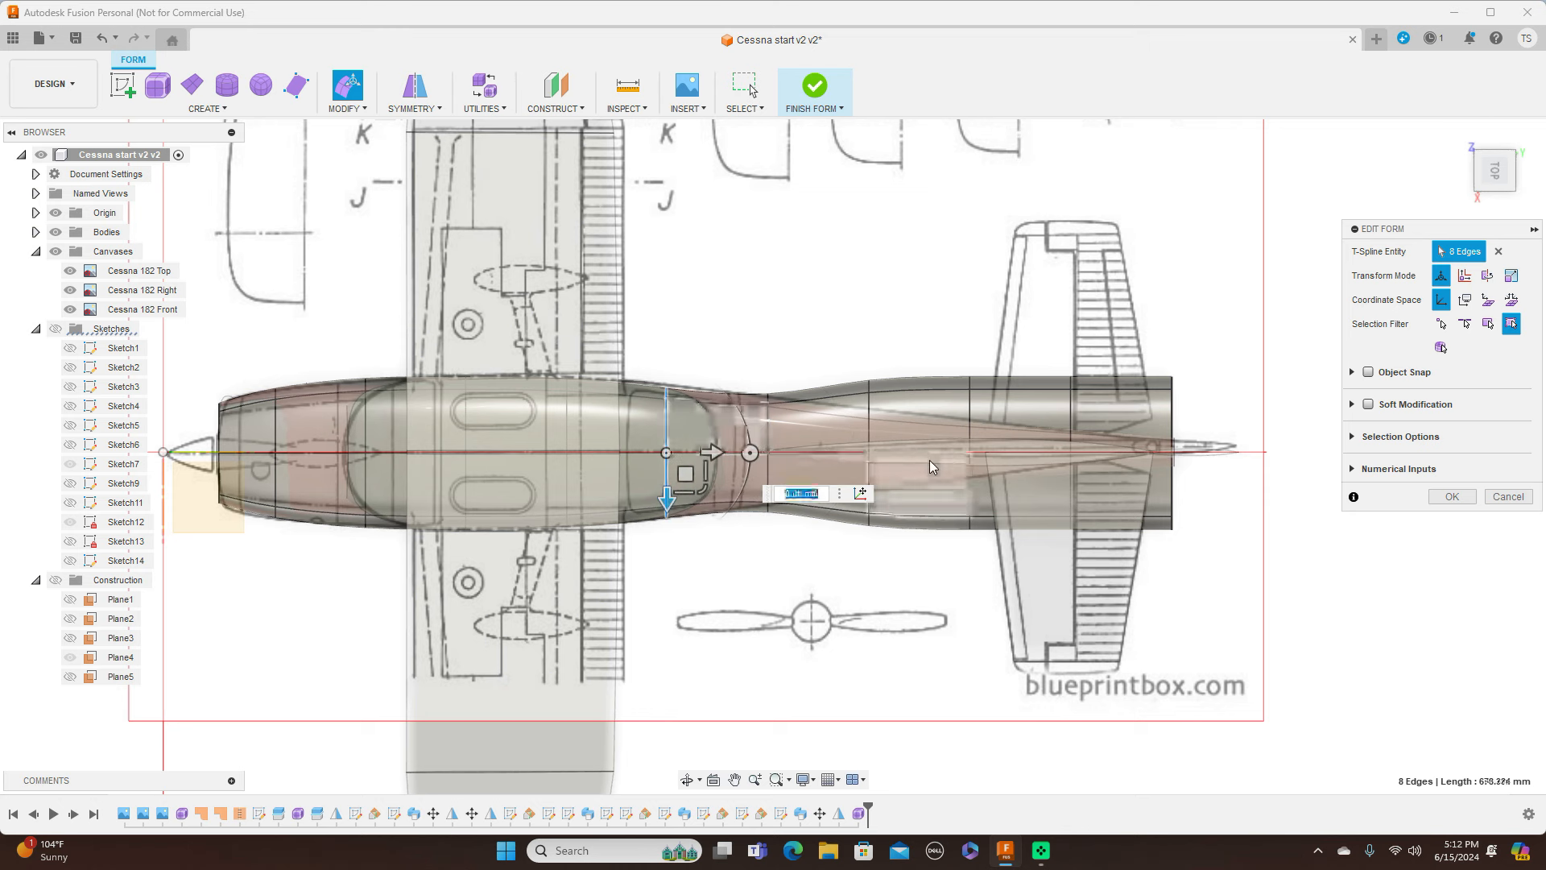
double_click(872, 423)
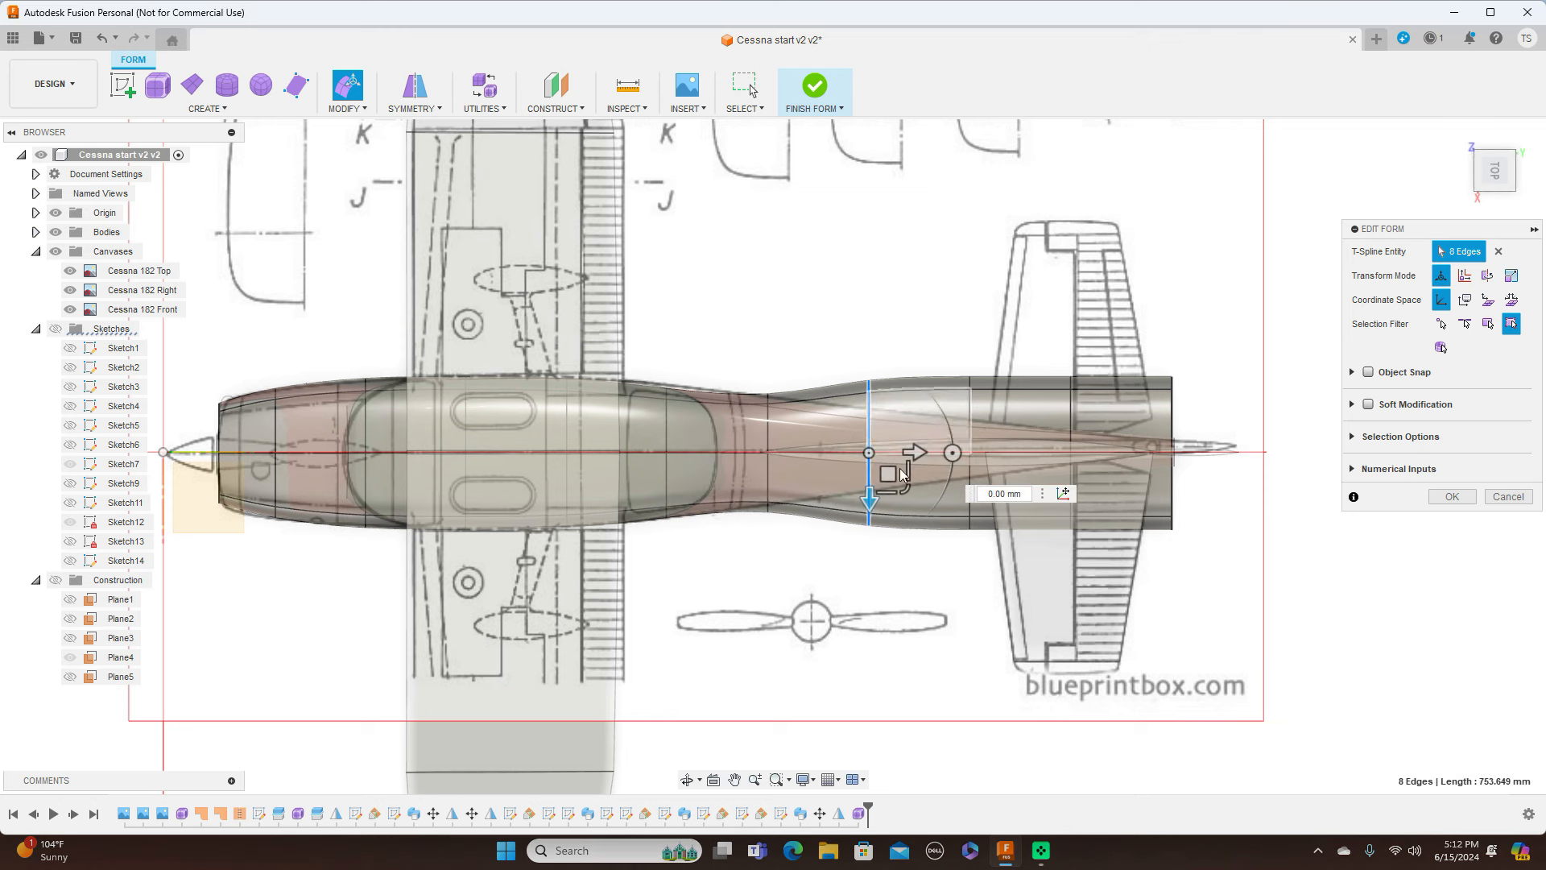
drag(903, 473, 765, 428)
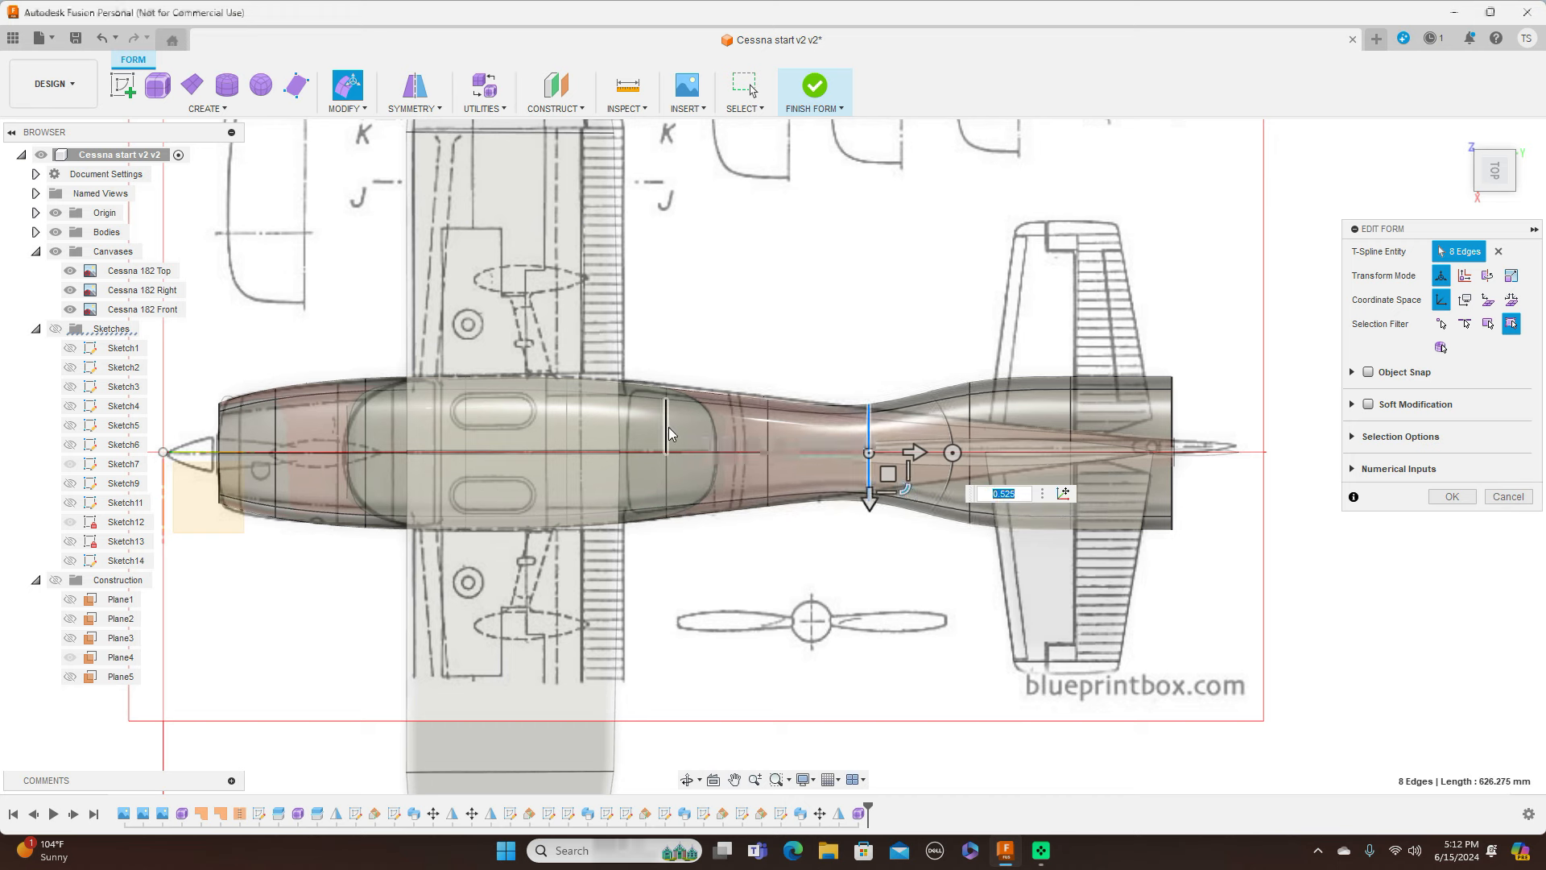
Widen the edge loop at the rear window by a scale of 1.035 to match the top-view outline
double_click(667, 431)
drag(704, 491, 704, 489)
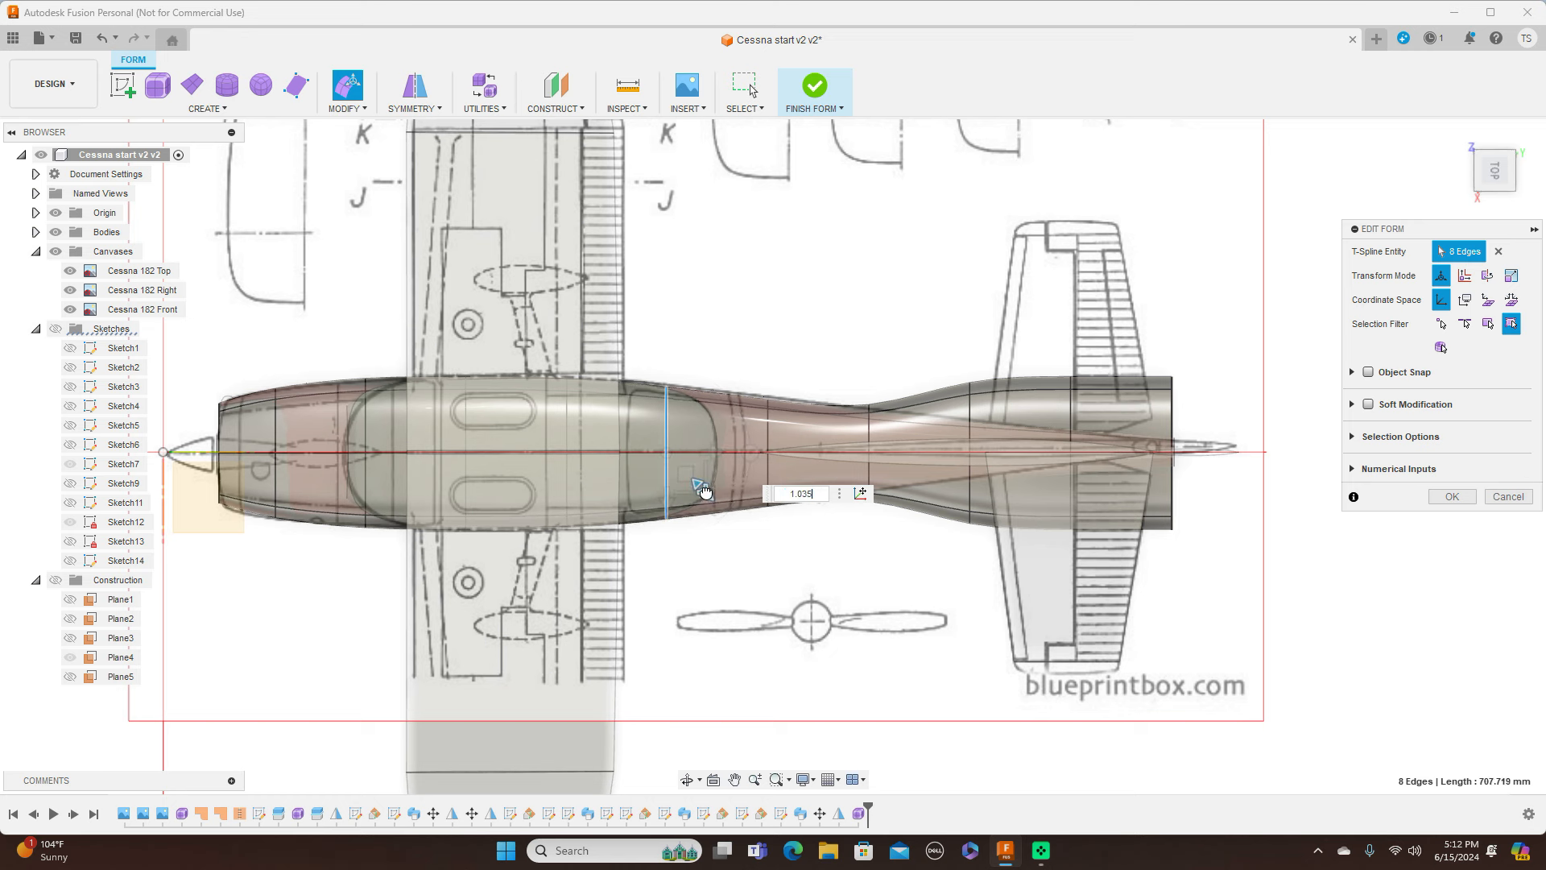
drag(702, 487, 703, 488)
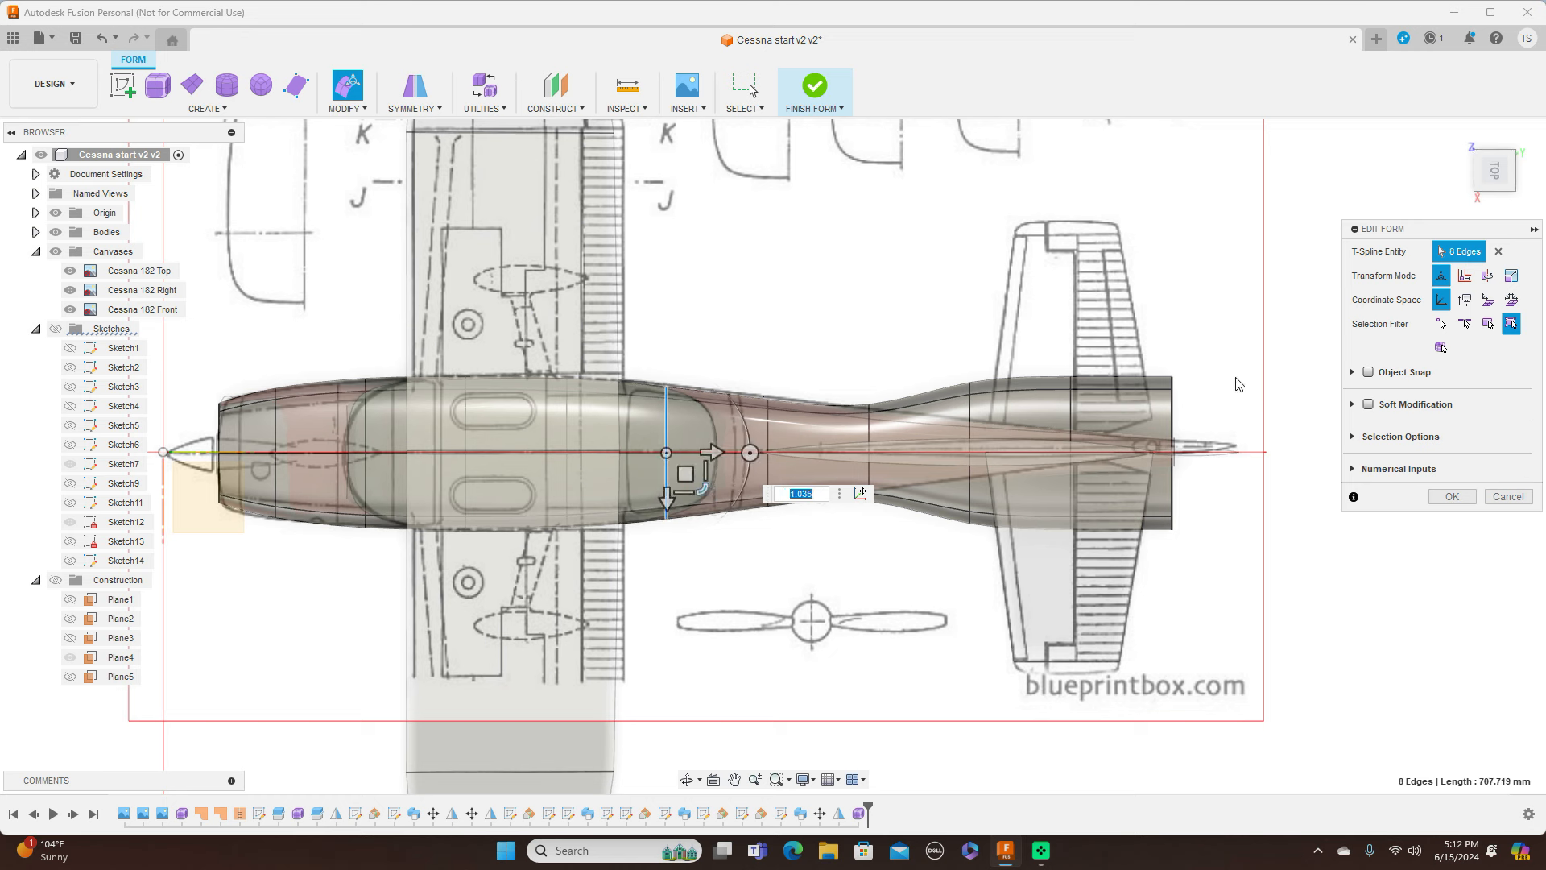
In the side view, scale the mid-cabin edge loop's height by 1.054 and raise the loop at the windshield base about 2.5 mm
click(1496, 200)
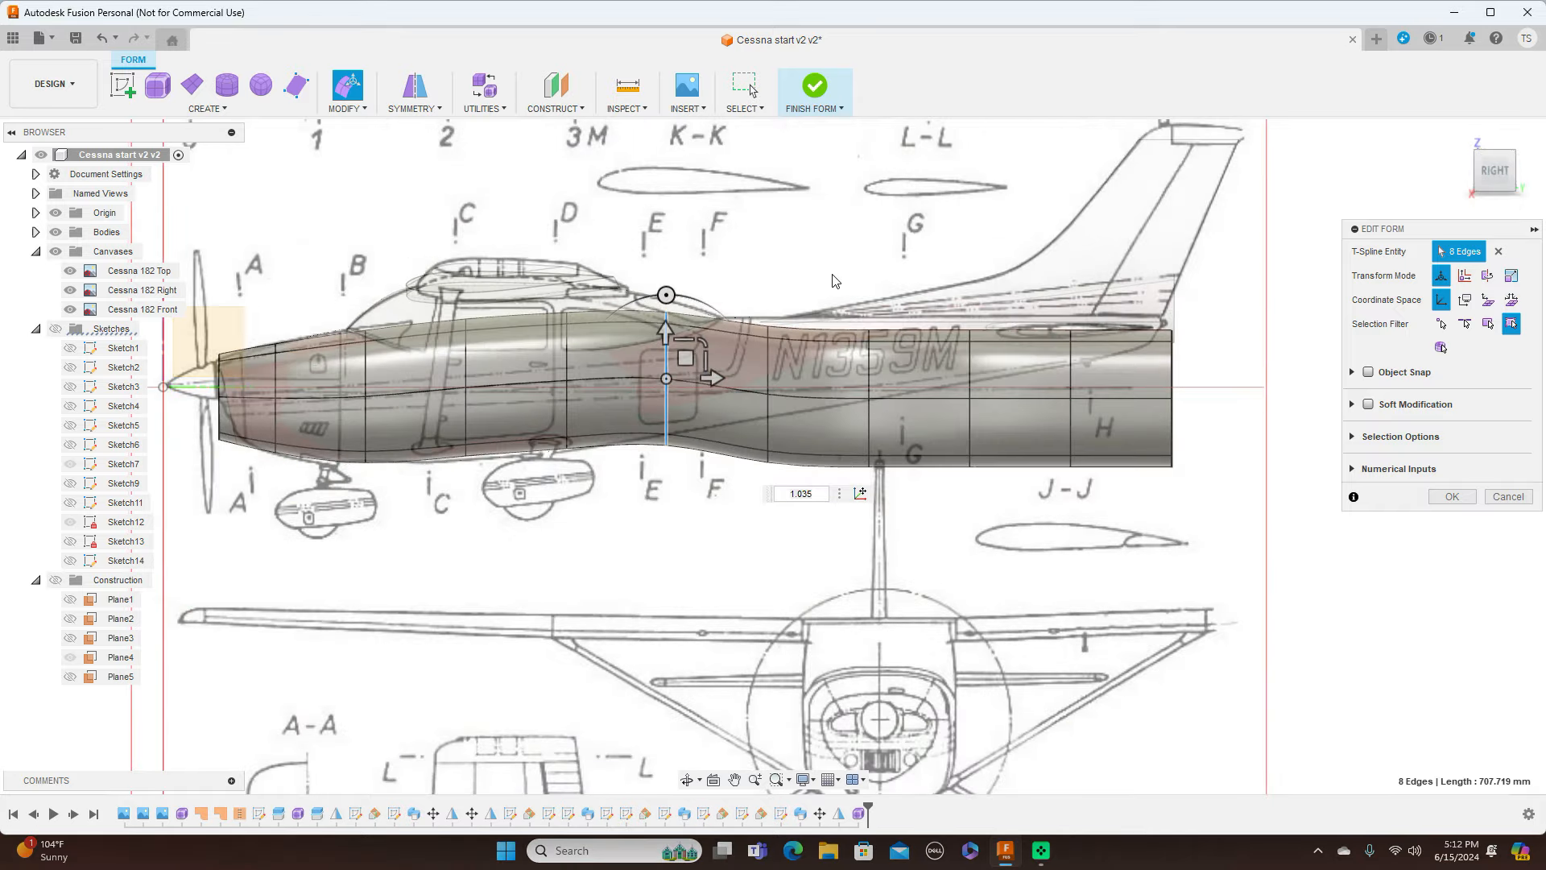
double_click(466, 367)
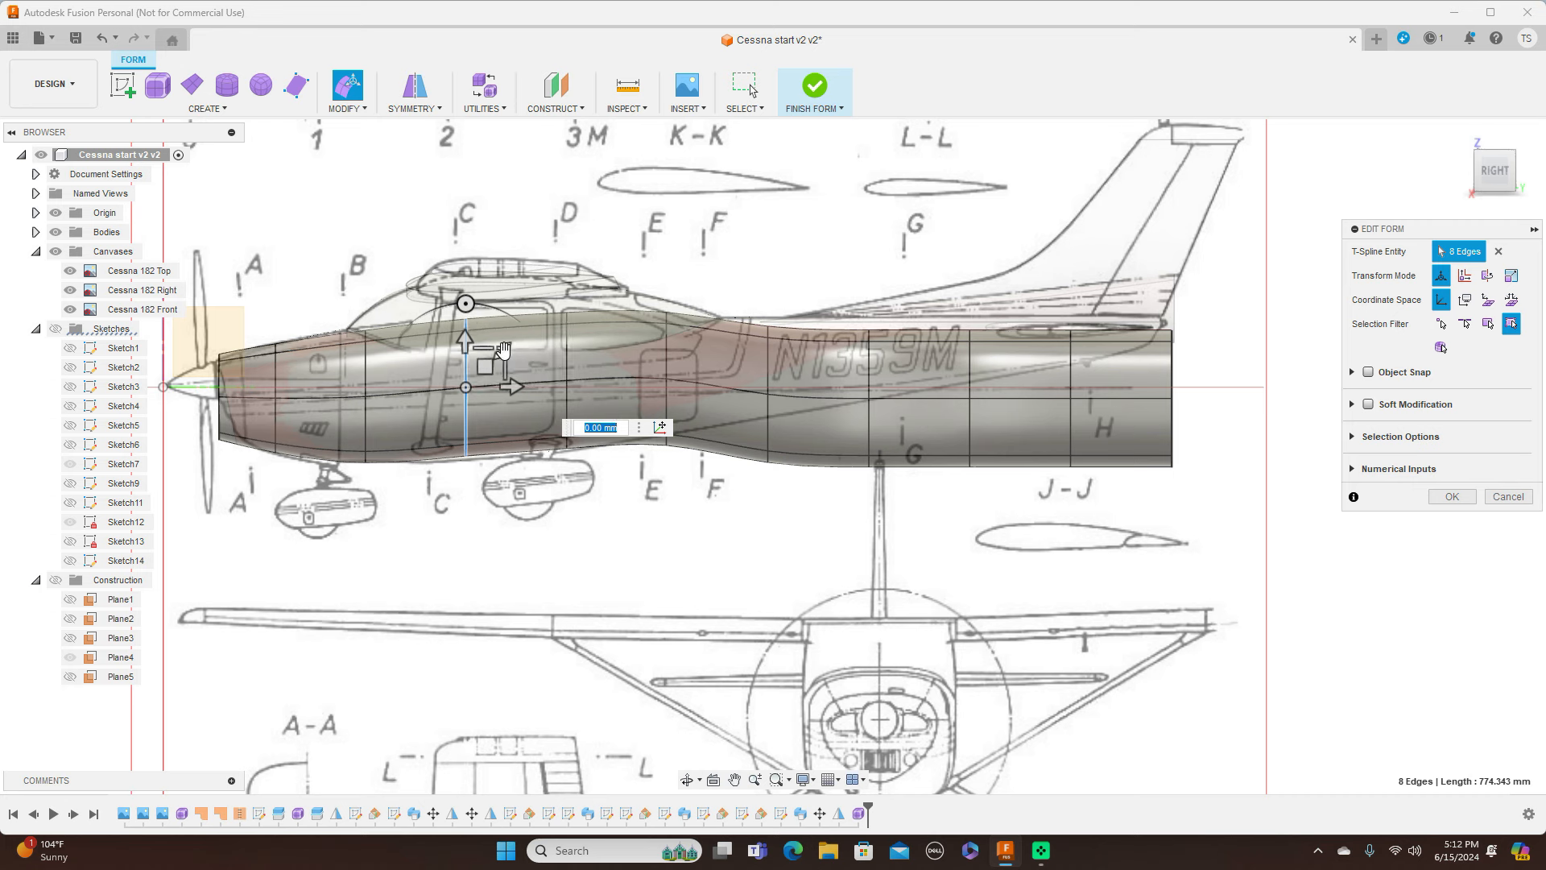
drag(503, 352, 505, 349)
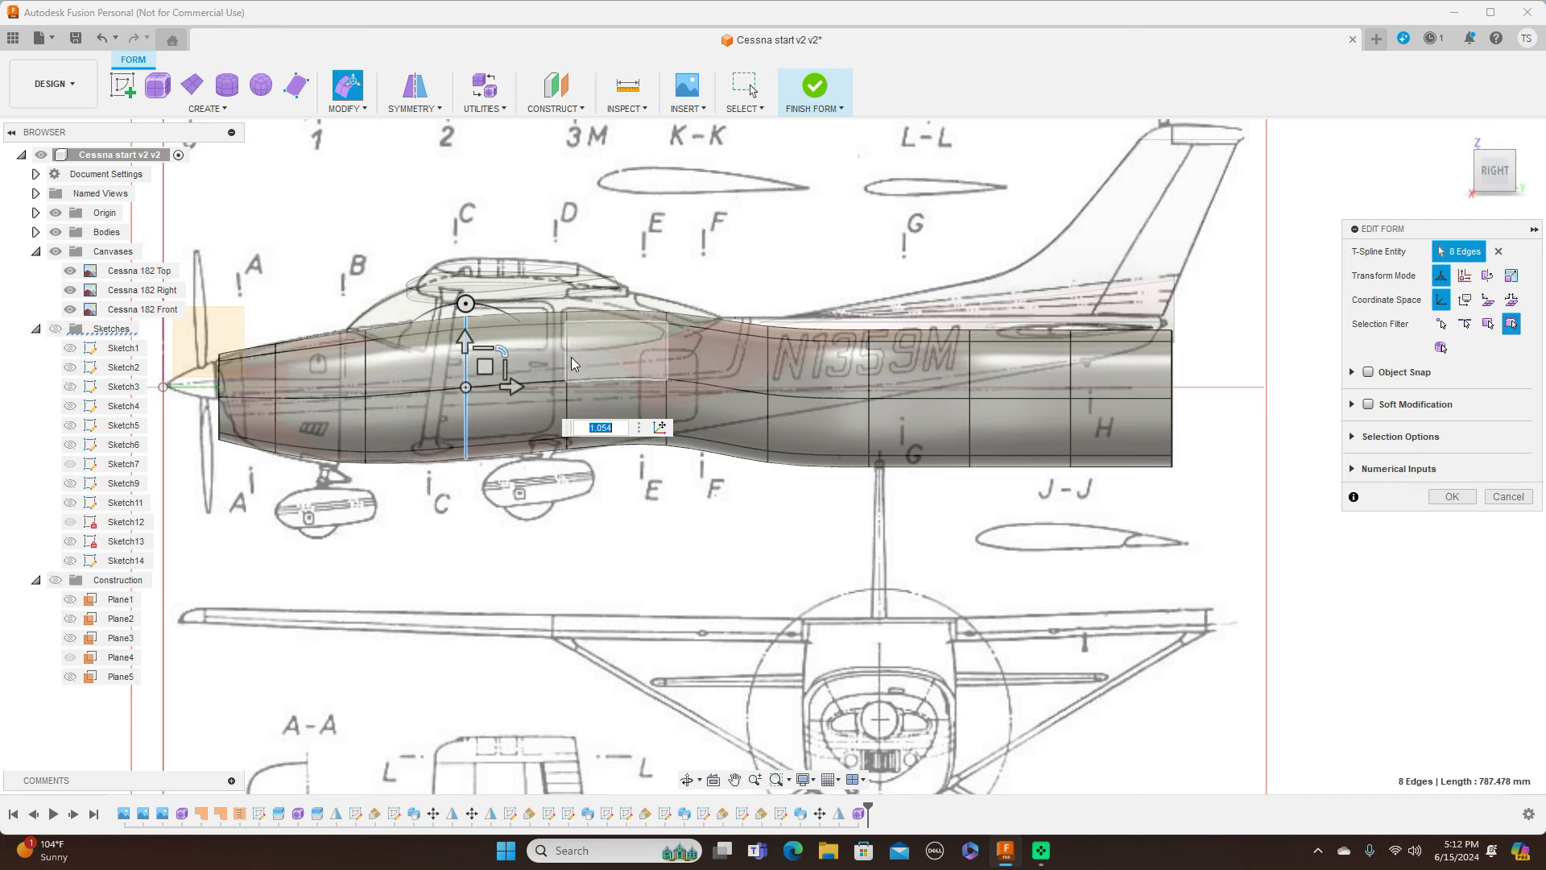
double_click(366, 376)
drag(383, 374, 382, 372)
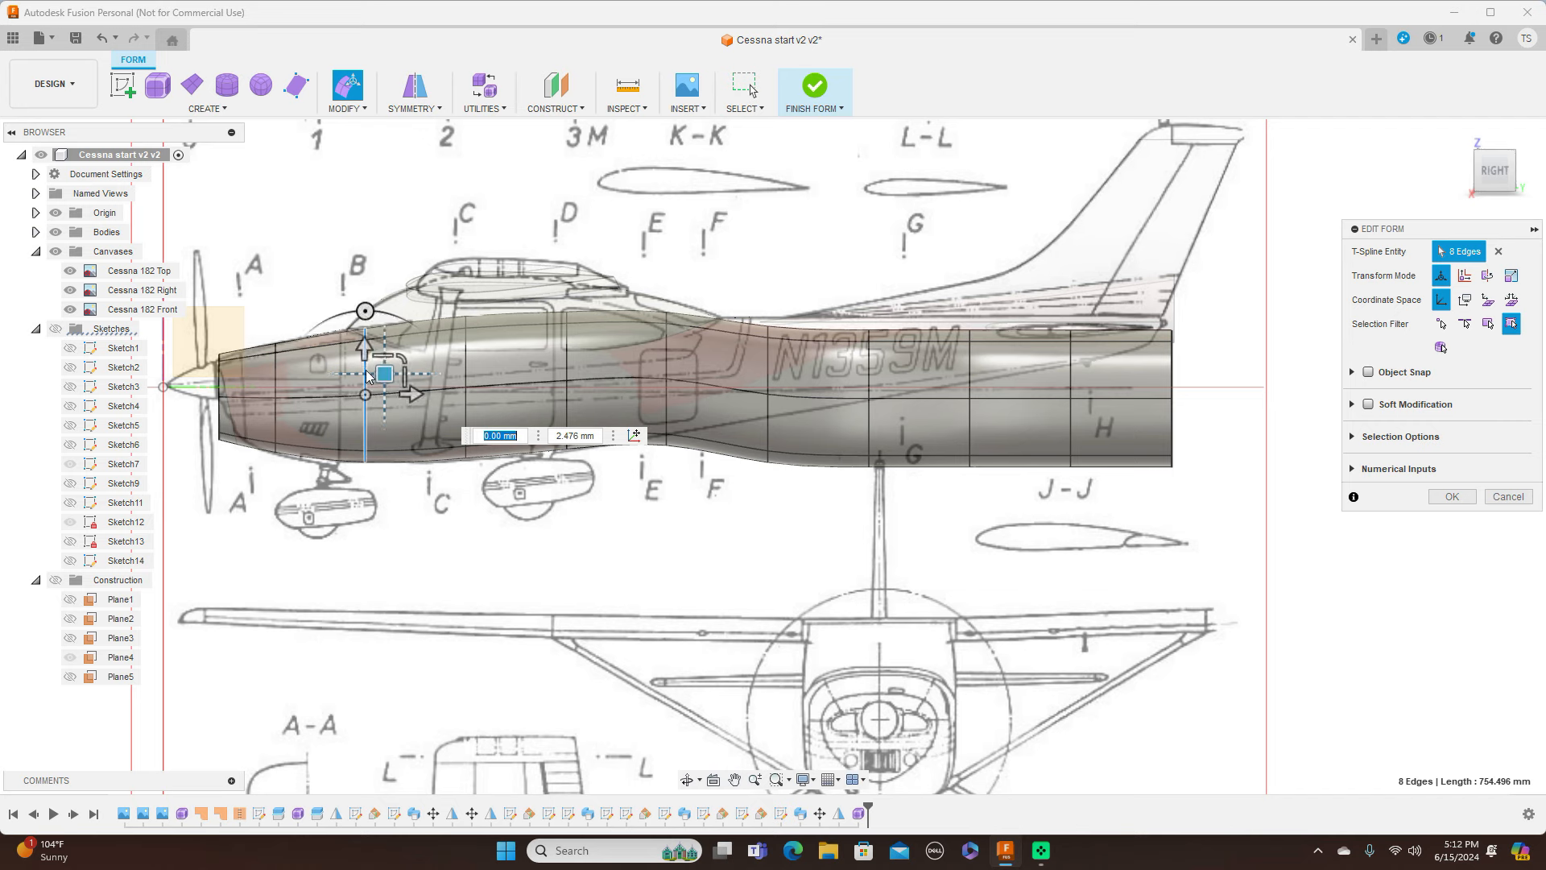
In the side view, lower the belly edge above the nose gear about 2.6 mm to match the blueprint outline
scroll(328, 464, up, 5)
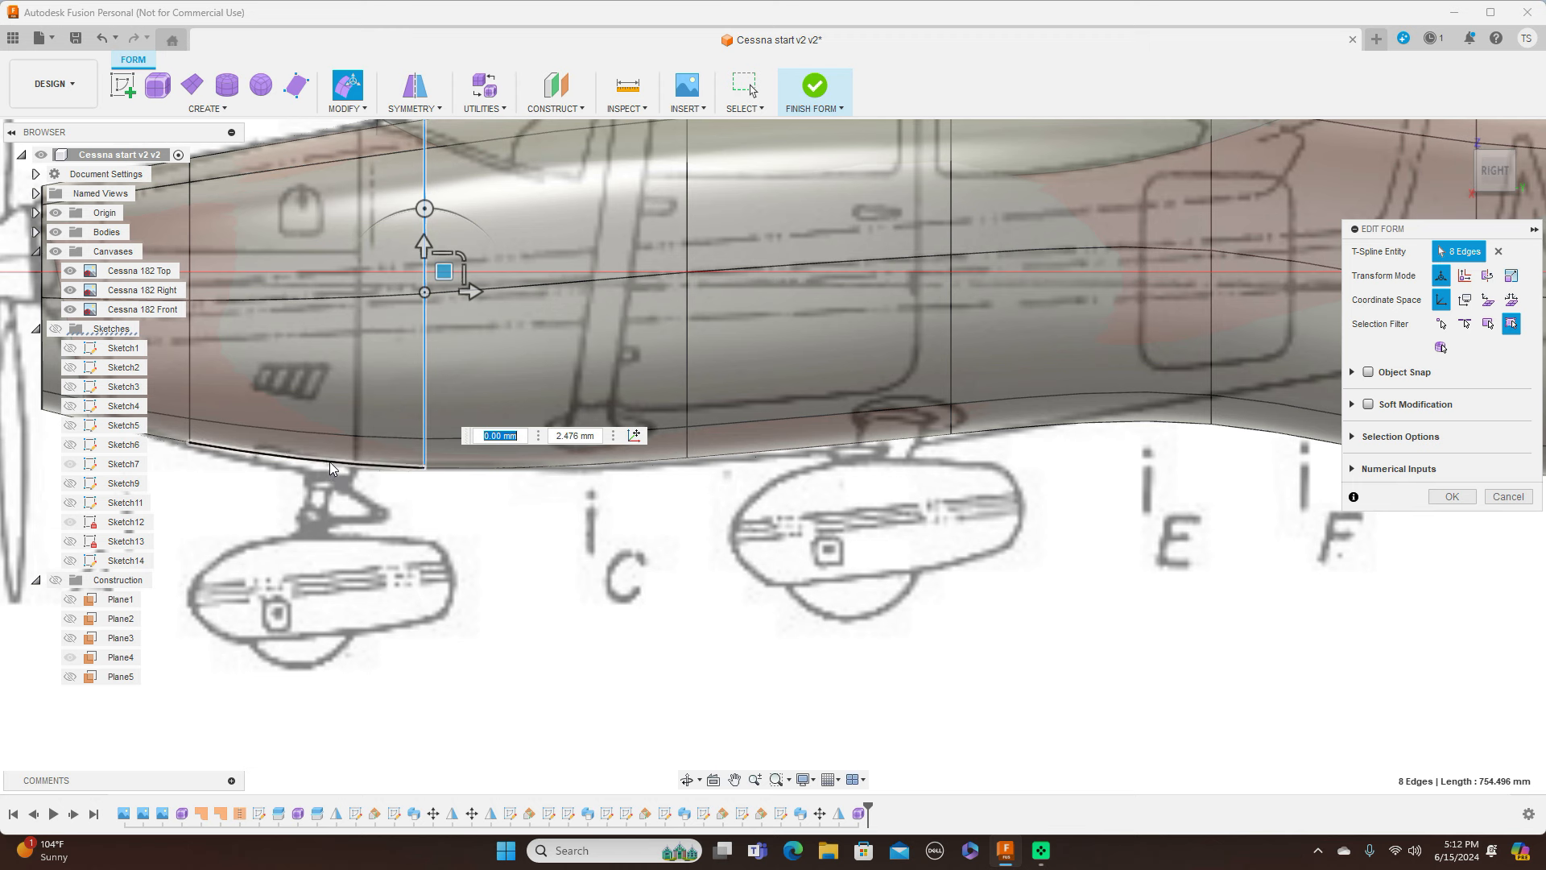
click(330, 461)
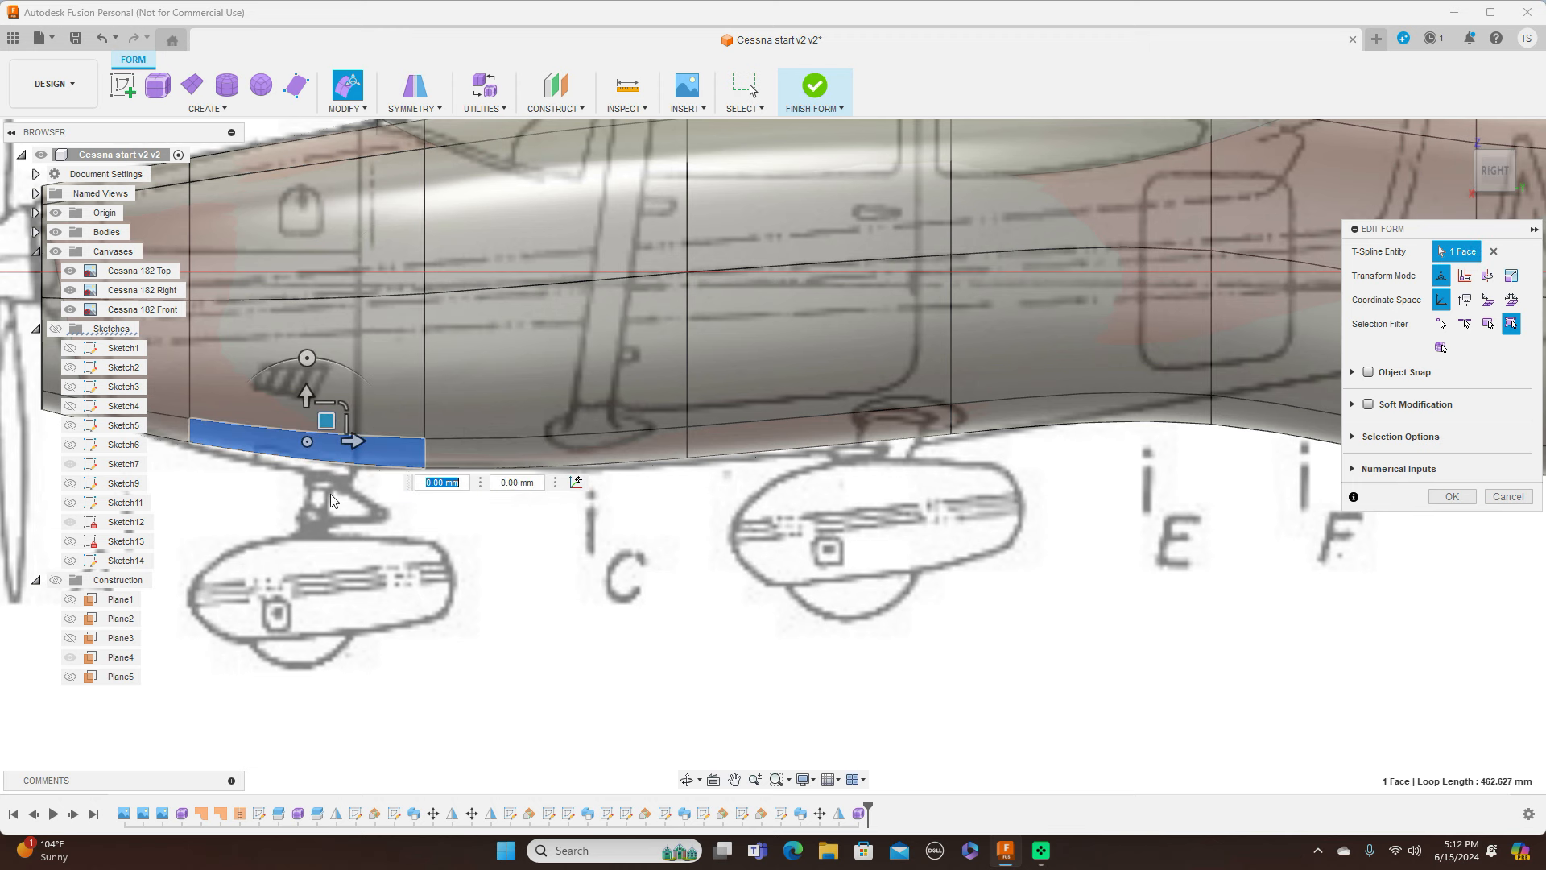
click(330, 467)
click(330, 465)
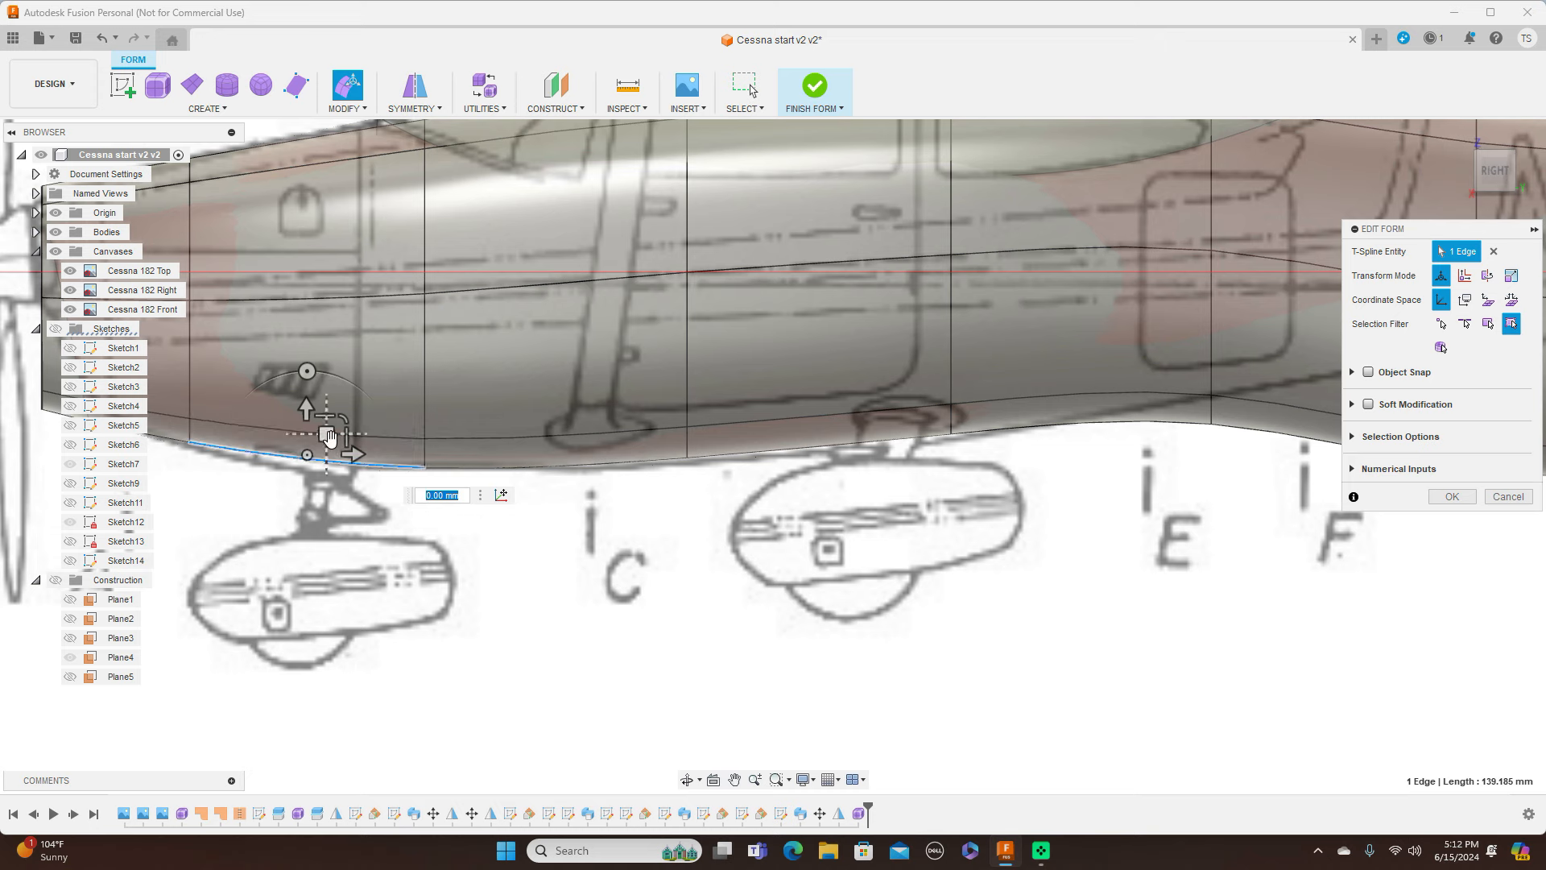
drag(329, 436, 328, 441)
scroll(721, 535, down, 3)
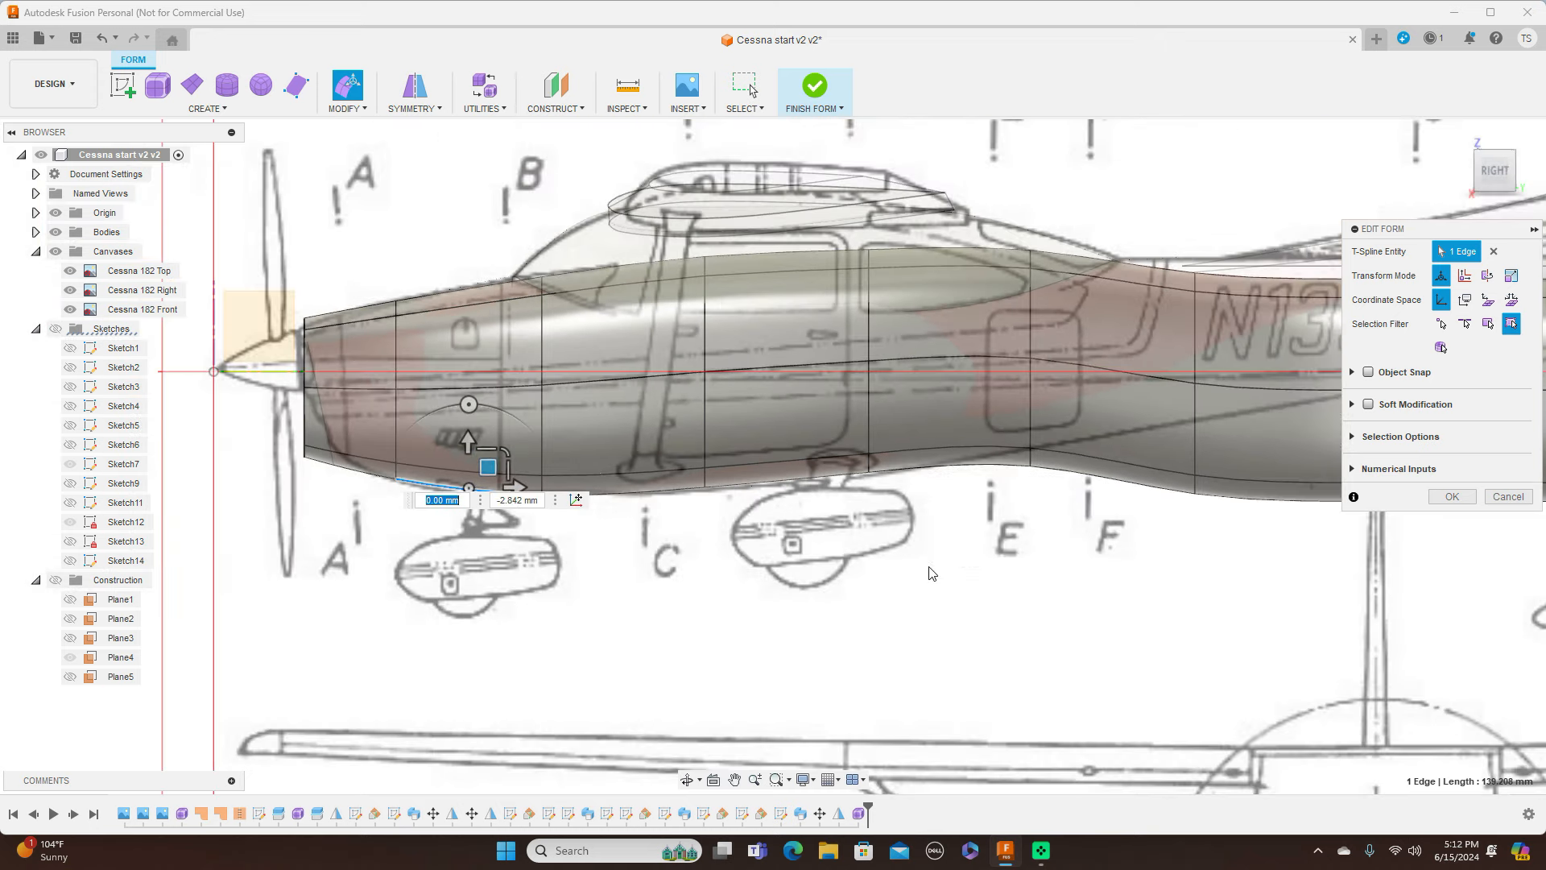
Lower the belly vertex above the main gear about 5.3 mm to follow the blueprint's underside
click(873, 472)
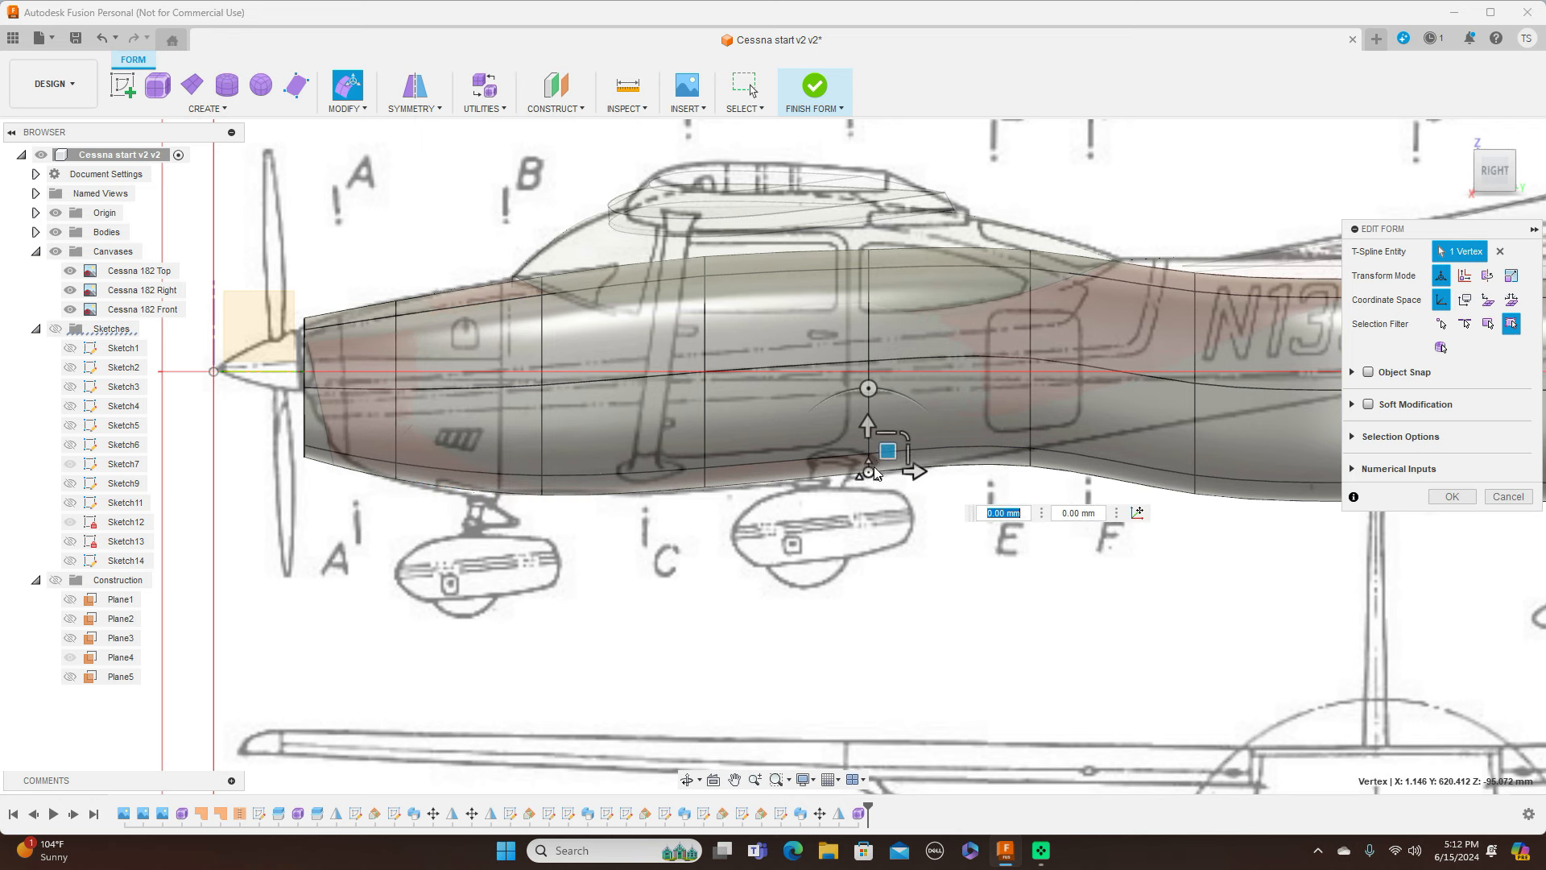
drag(887, 448, 888, 464)
scroll(1081, 556, down, 3)
middle_drag(1080, 560, 702, 557)
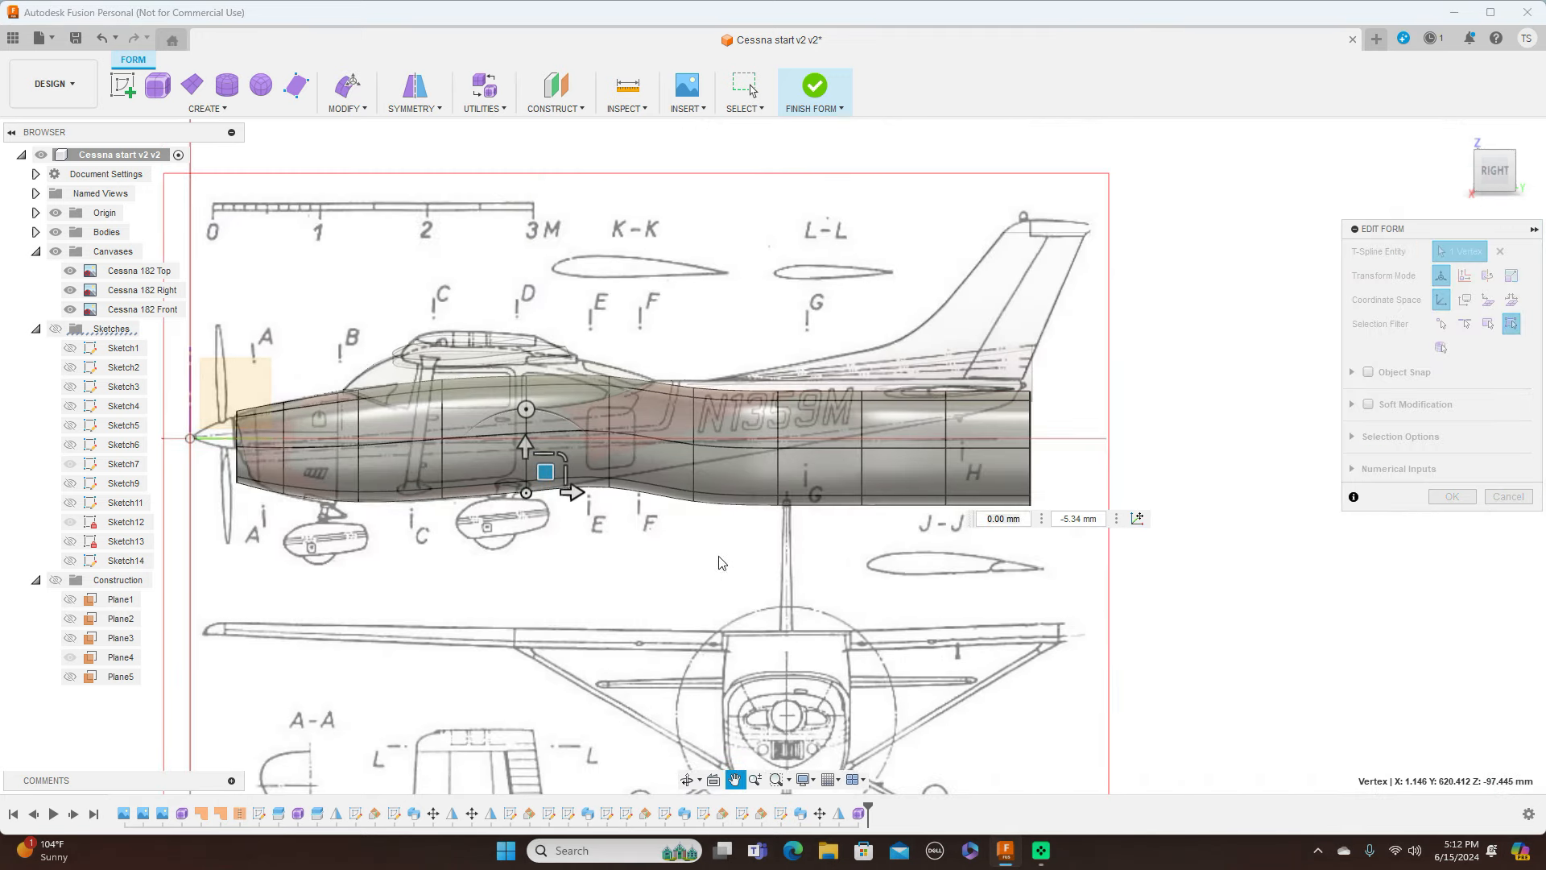
Raise the edge loop ahead of section G about 25.3 mm and the loop in front of it about 31.2 mm
double_click(779, 424)
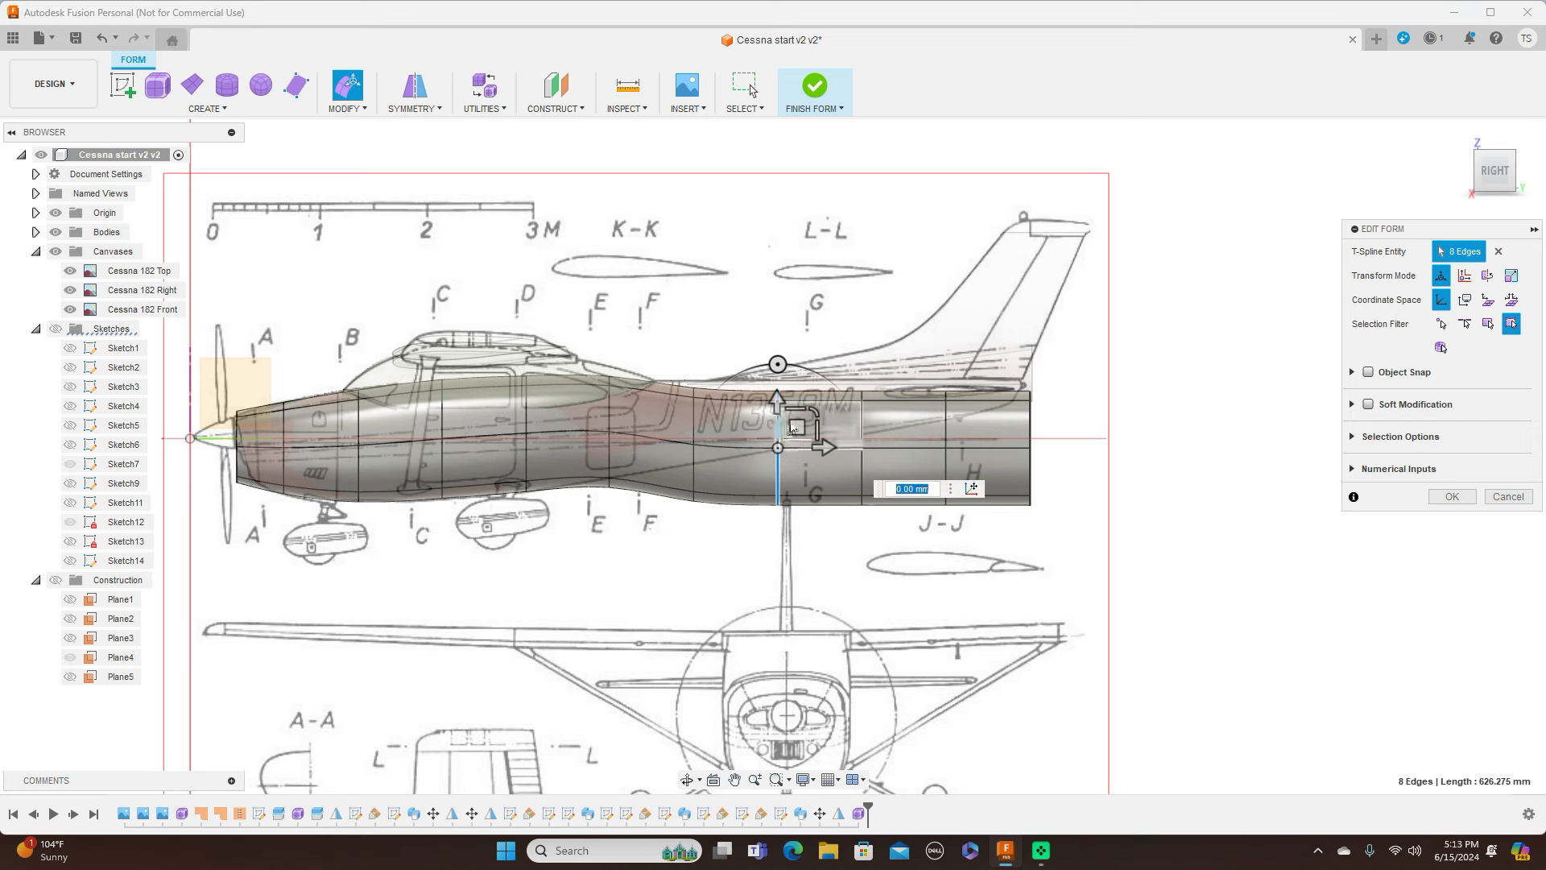
drag(798, 422, 799, 413)
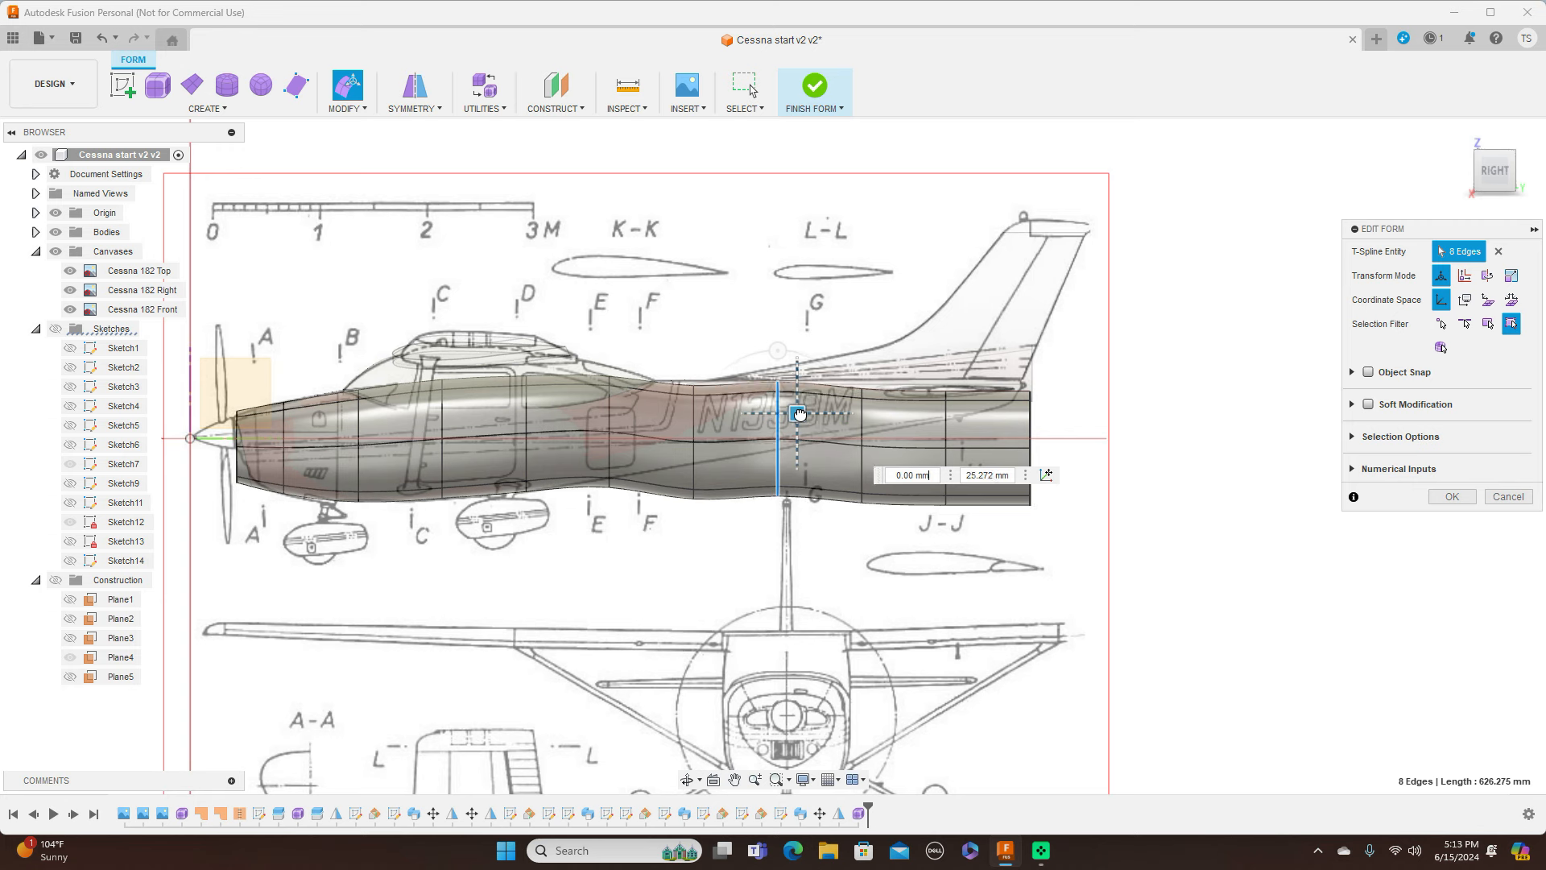
double_click(697, 417)
drag(712, 418, 764, 412)
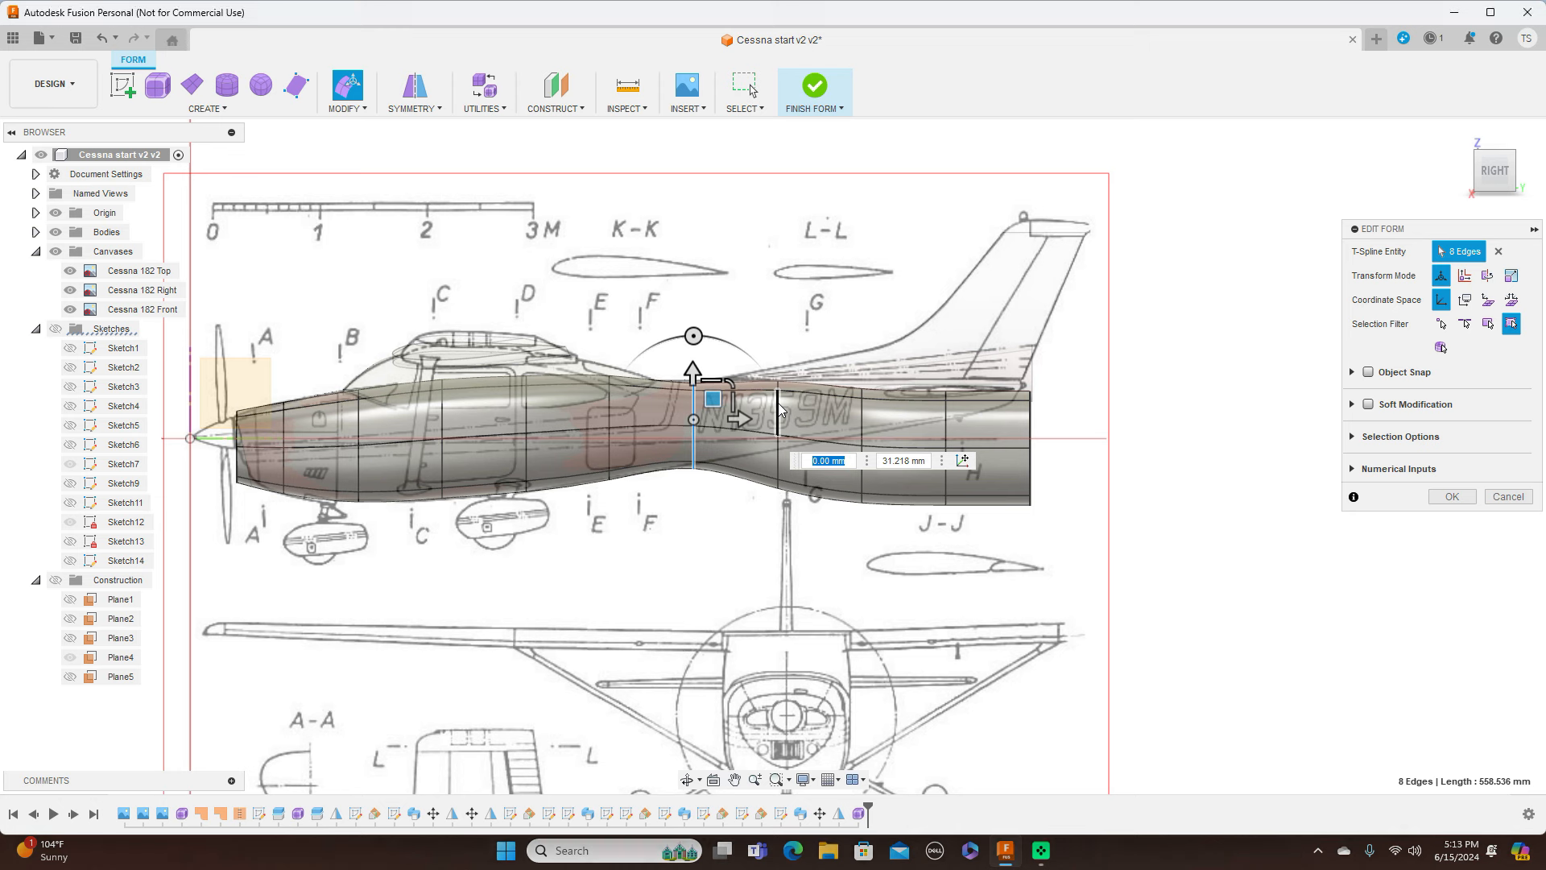
Shrink the last four edge loops, working aft, to height scales of about 0.57, 0.74, 0.59 and 0.57
double_click(779, 409)
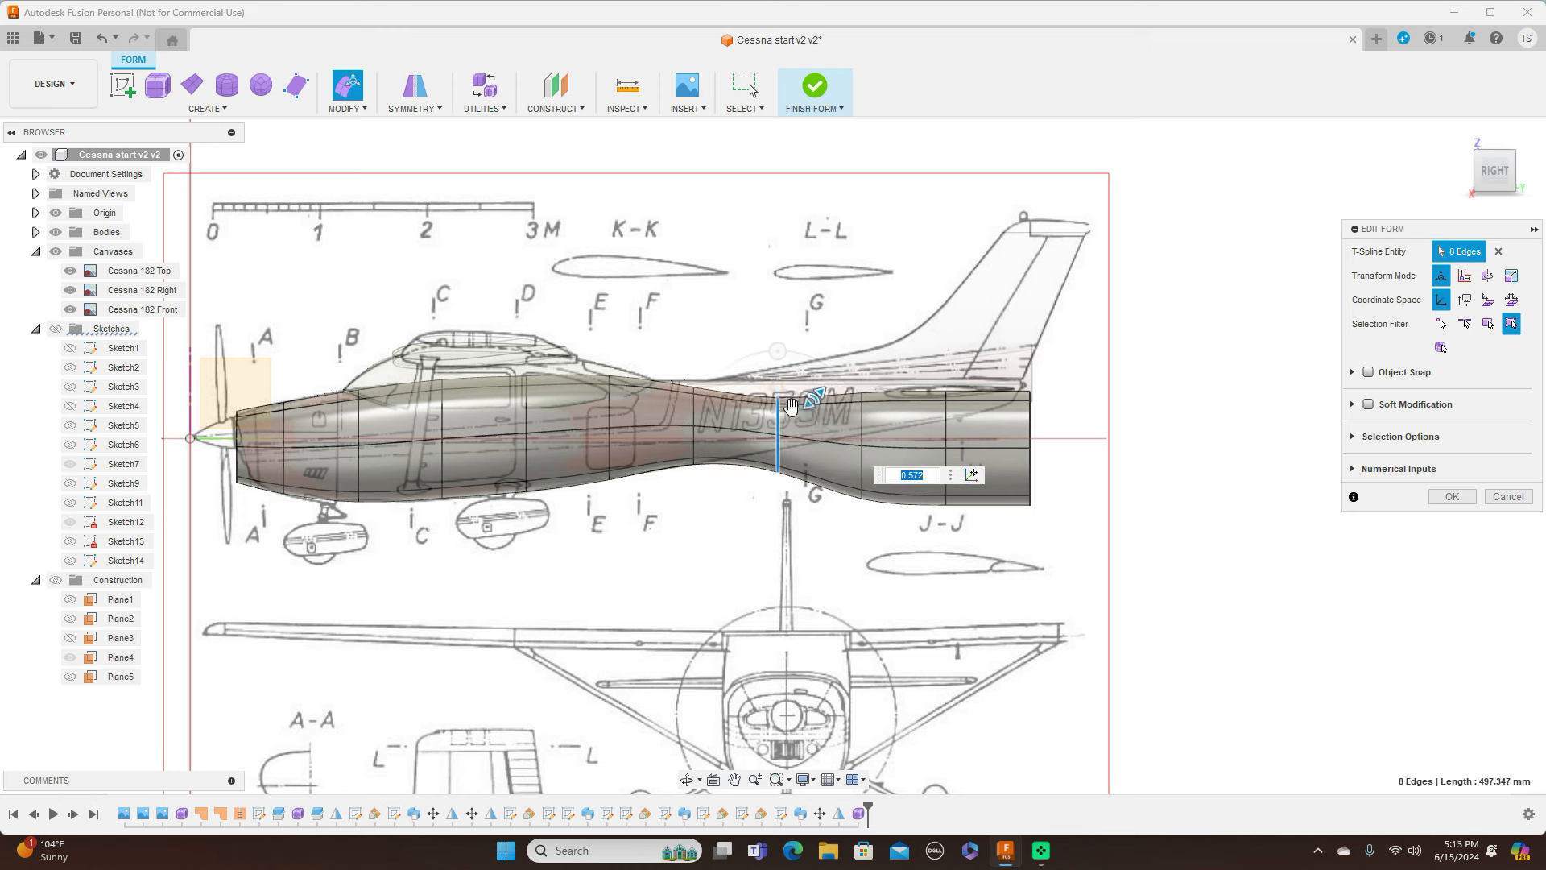
double_click(862, 412)
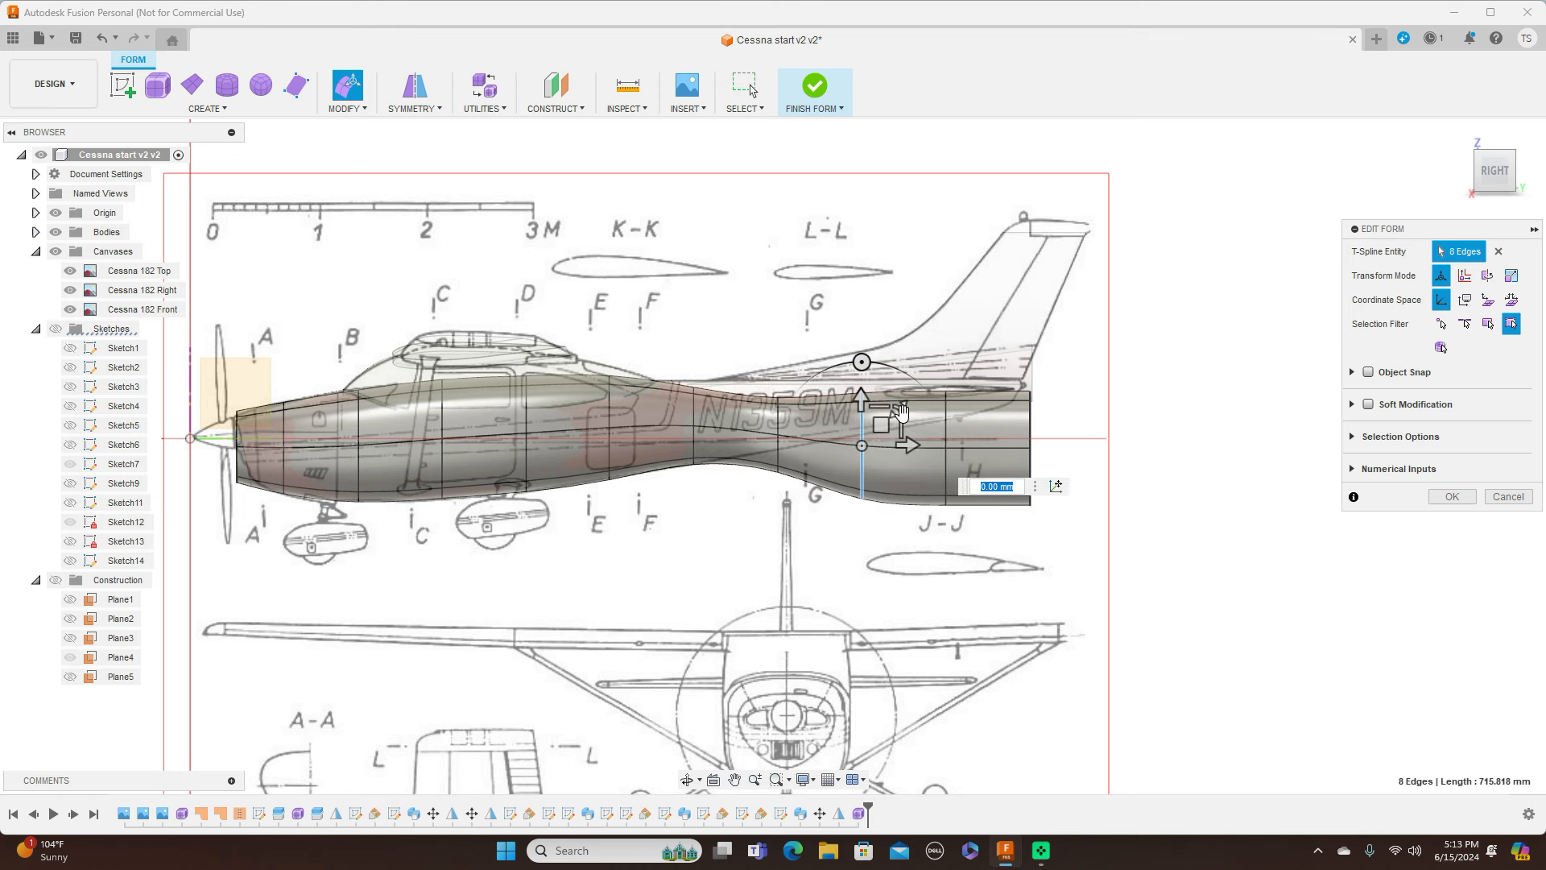
drag(897, 413, 946, 418)
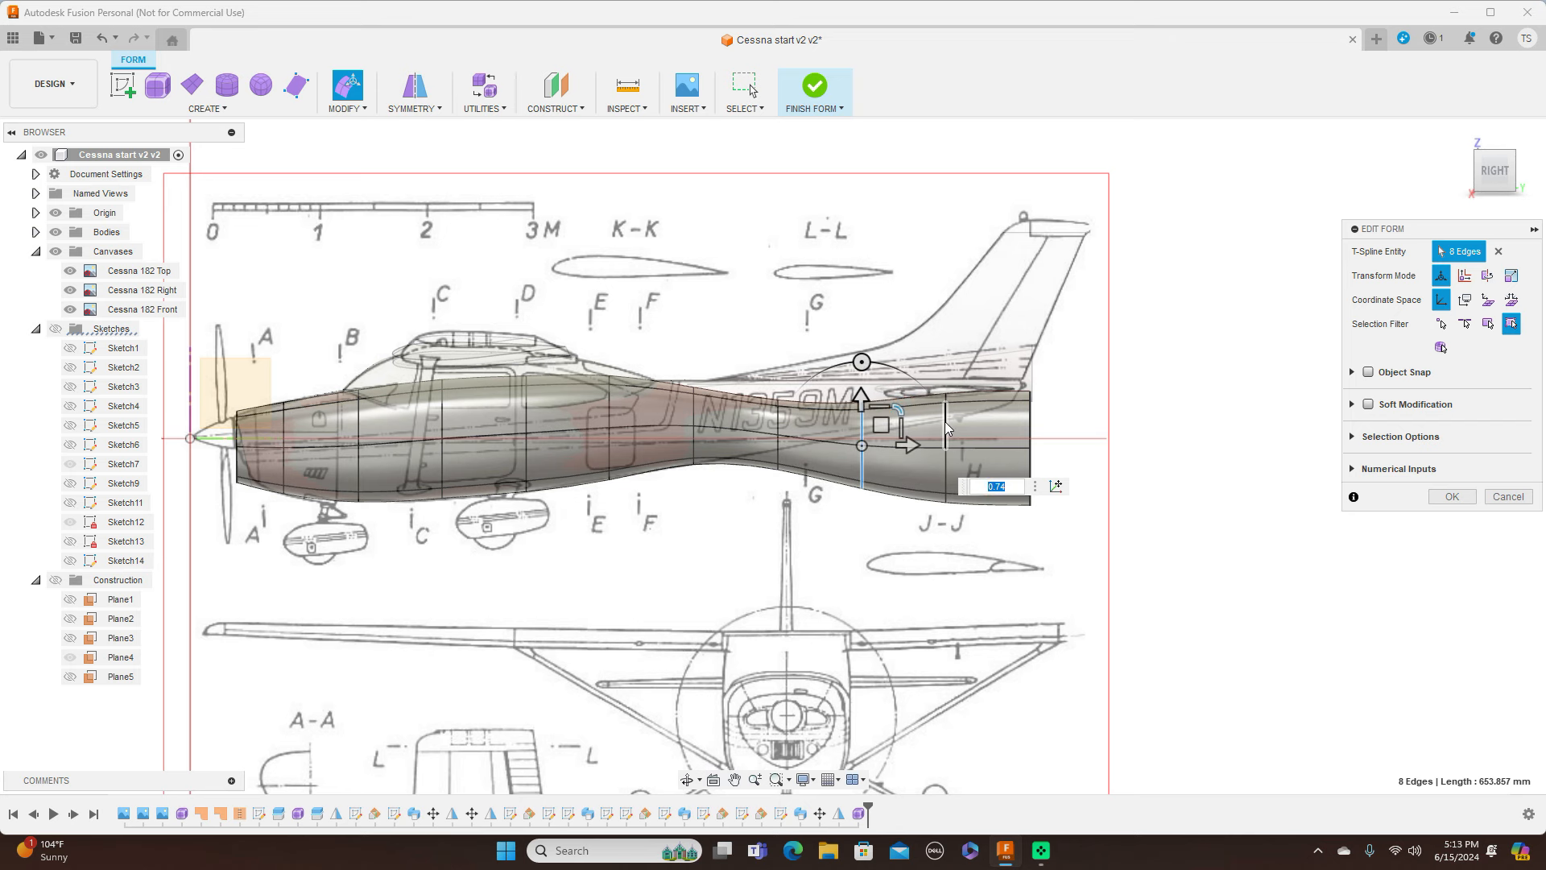
double_click(947, 427)
drag(981, 415, 967, 421)
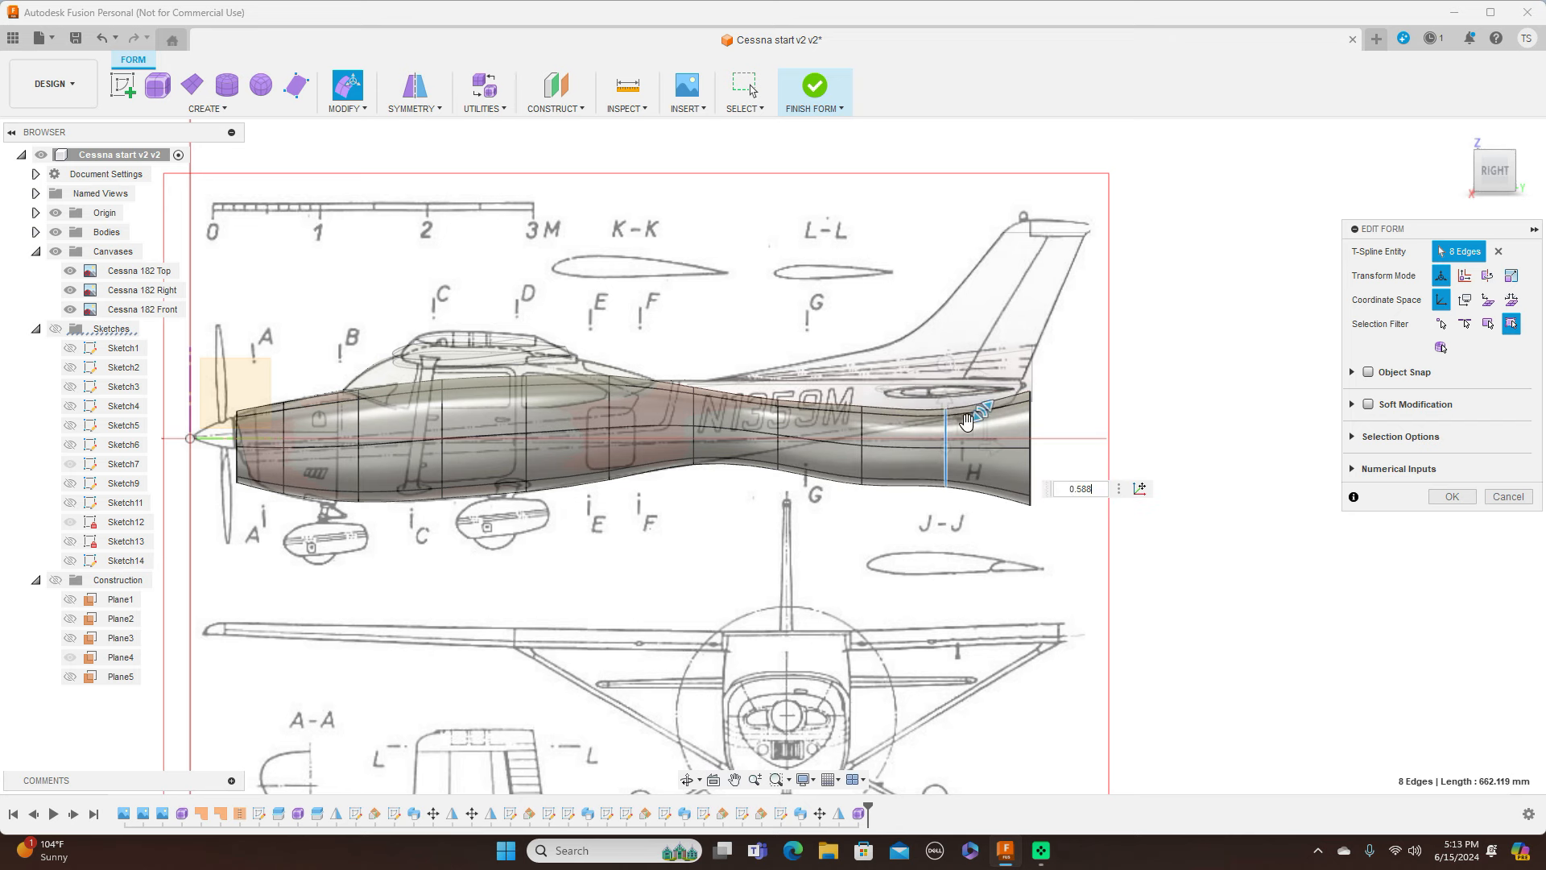
double_click(1028, 427)
drag(1065, 413, 1044, 422)
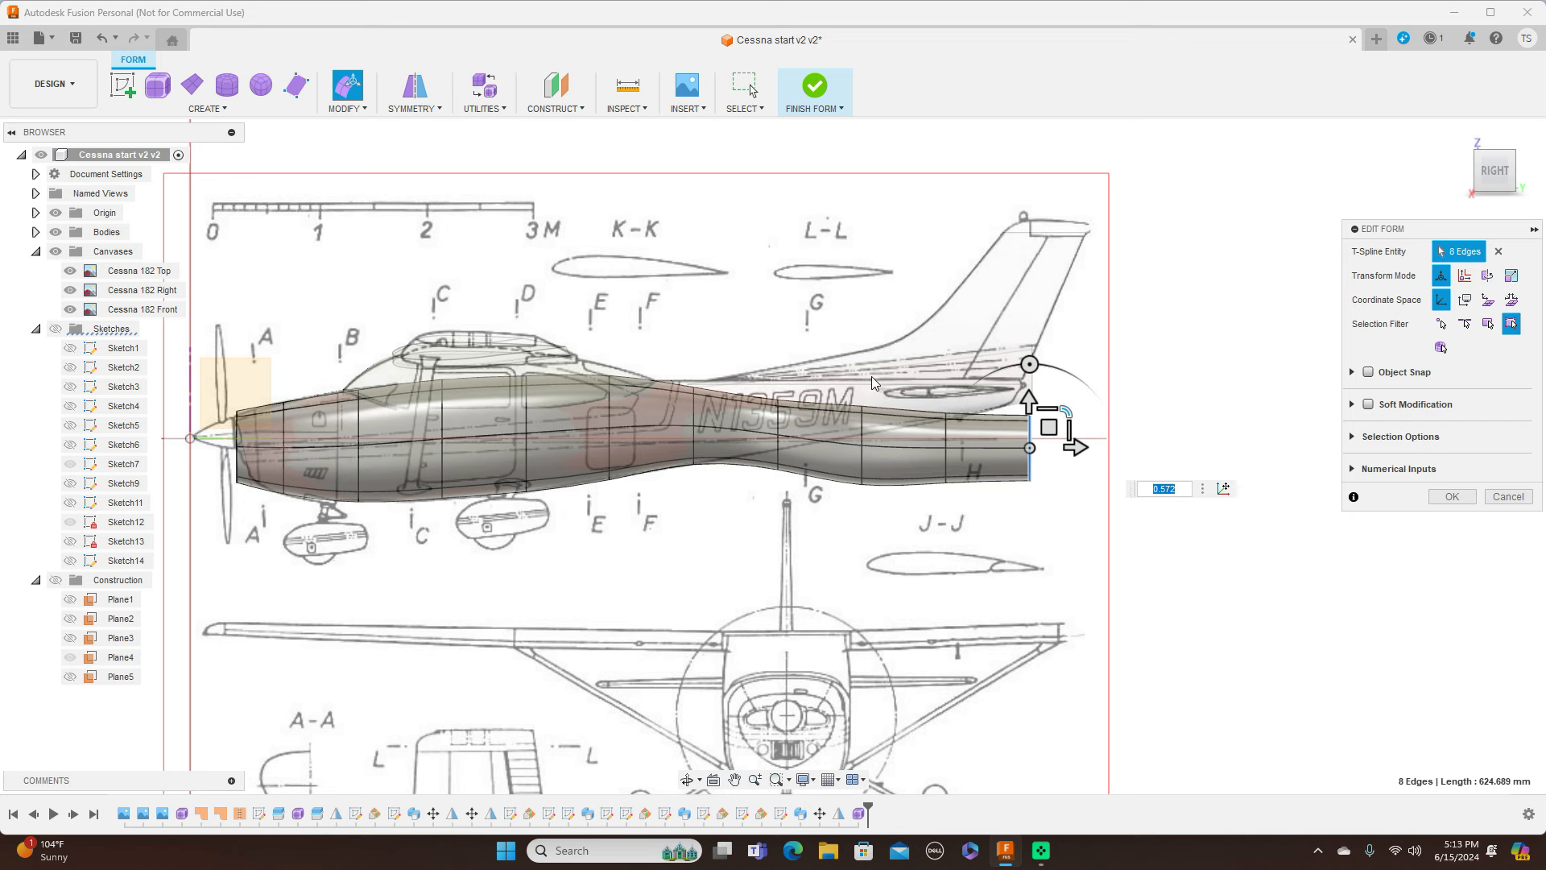
Raise the edge loop near section G about 46 mm and the tail-end loop about 83 mm, shifting the latter slightly forward
double_click(803, 414)
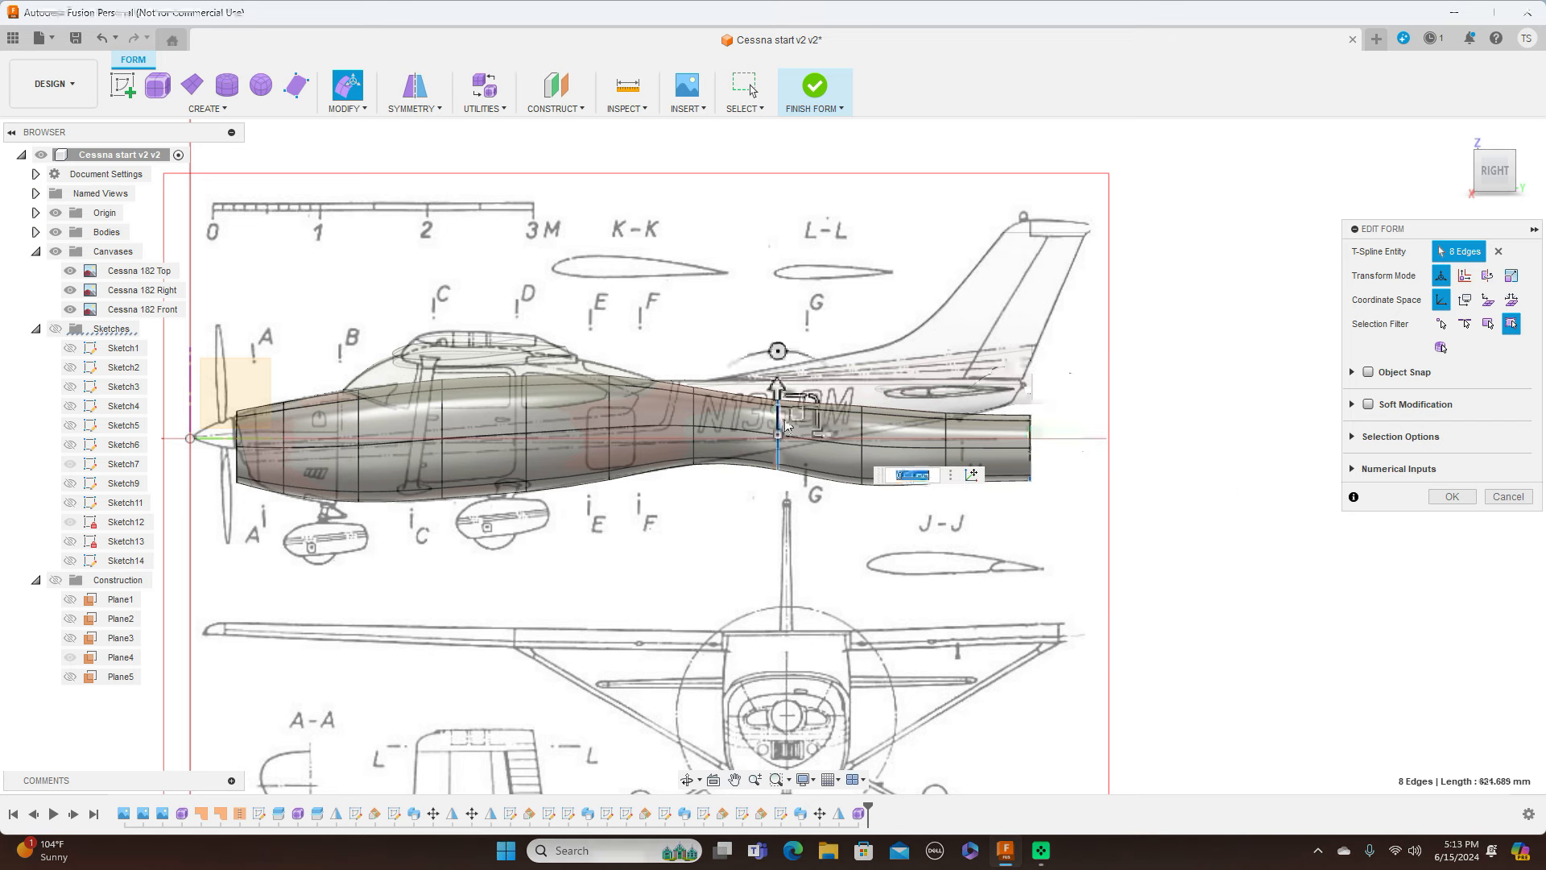
drag(800, 412, 803, 400)
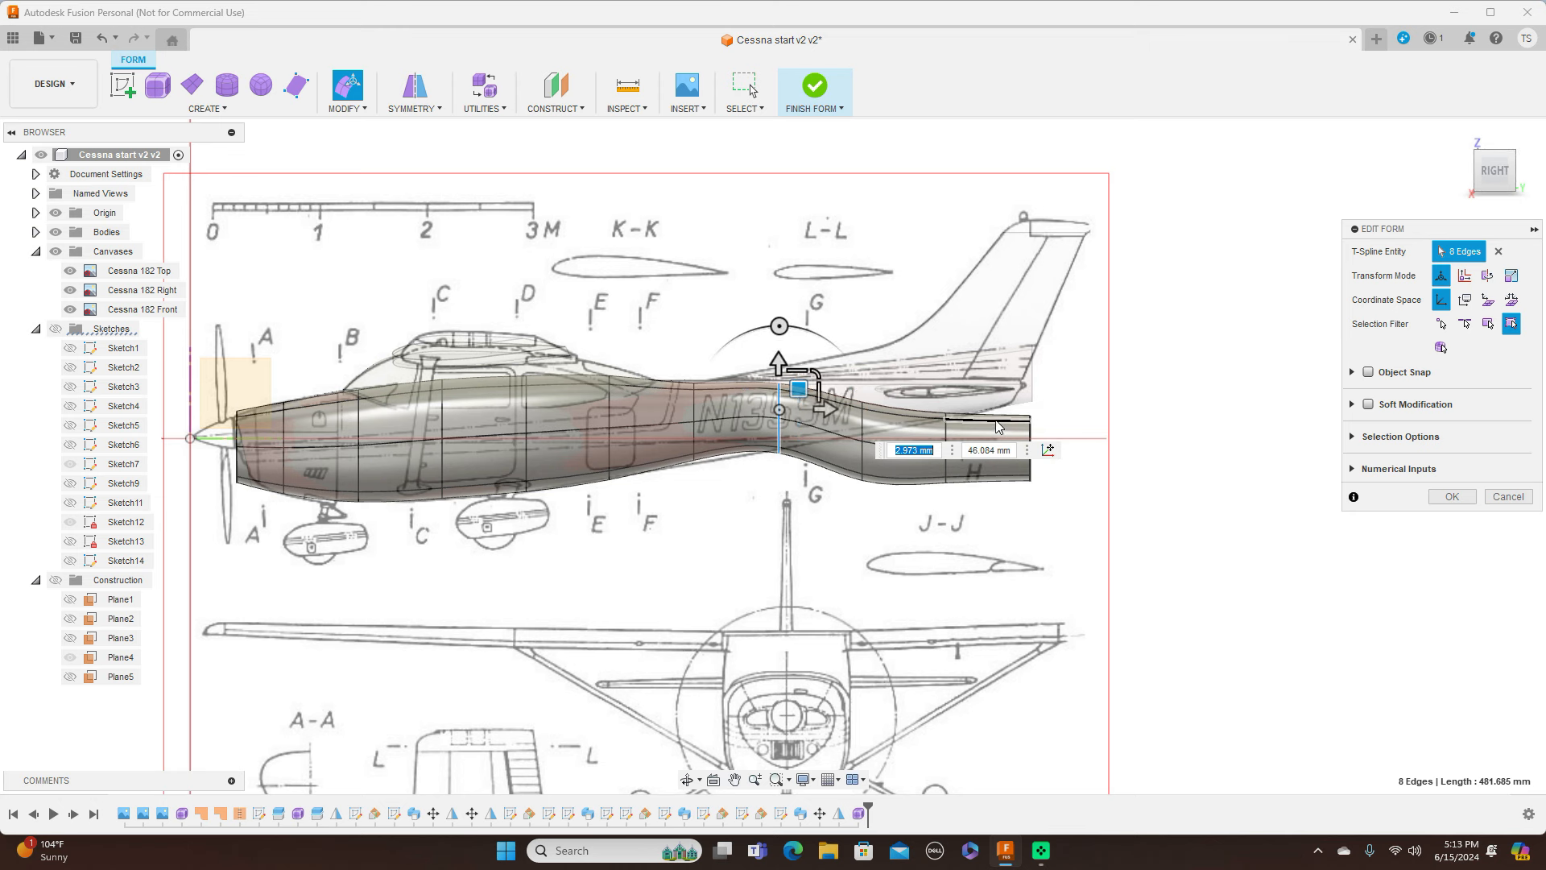
double_click(1029, 435)
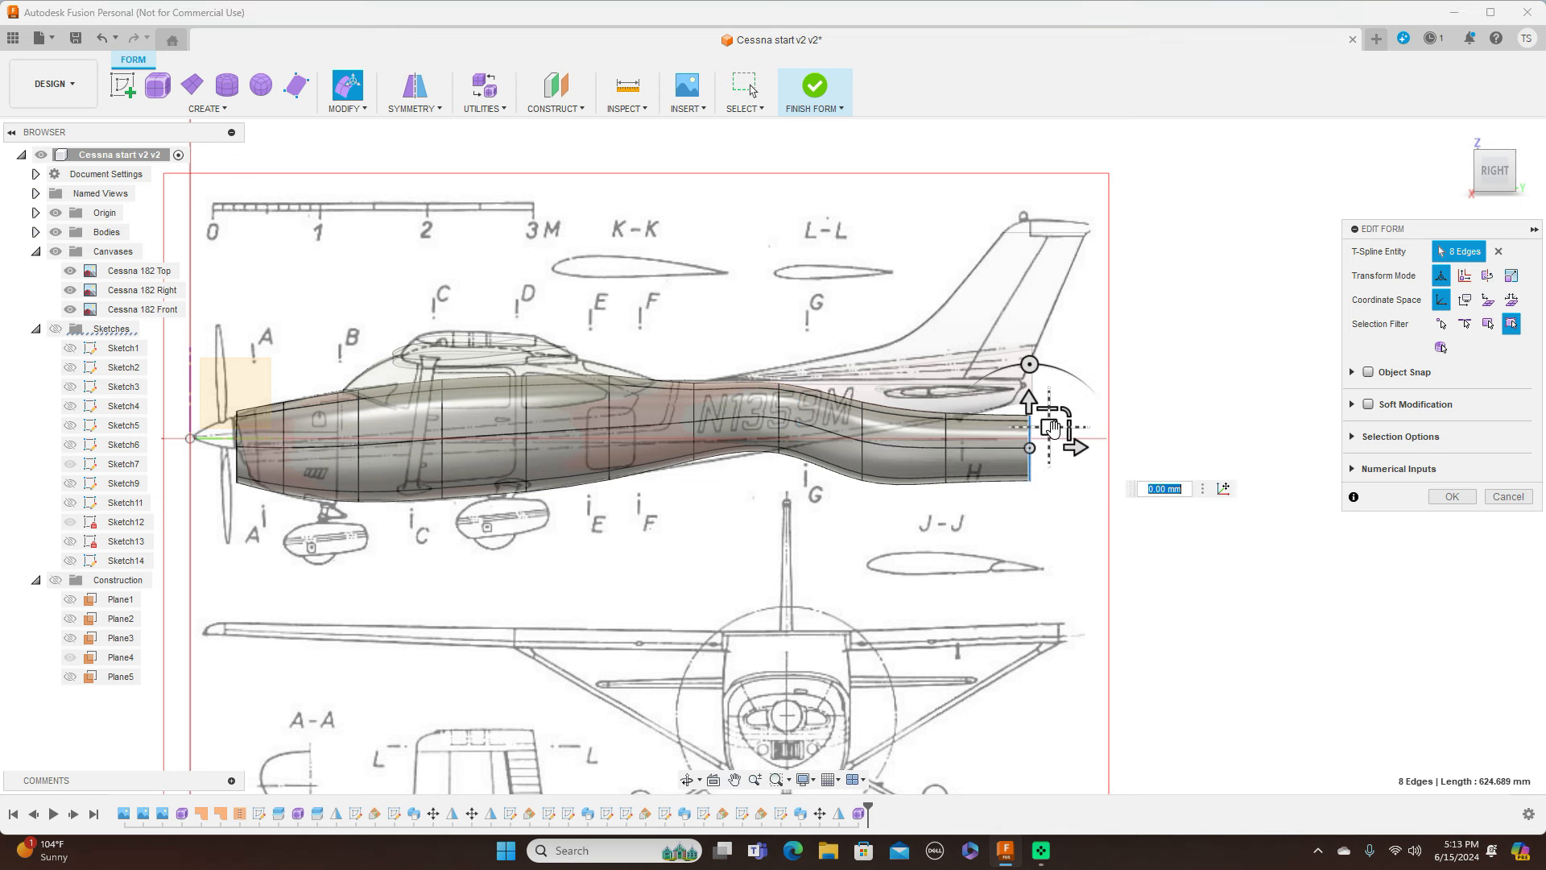
drag(1052, 401, 1048, 378)
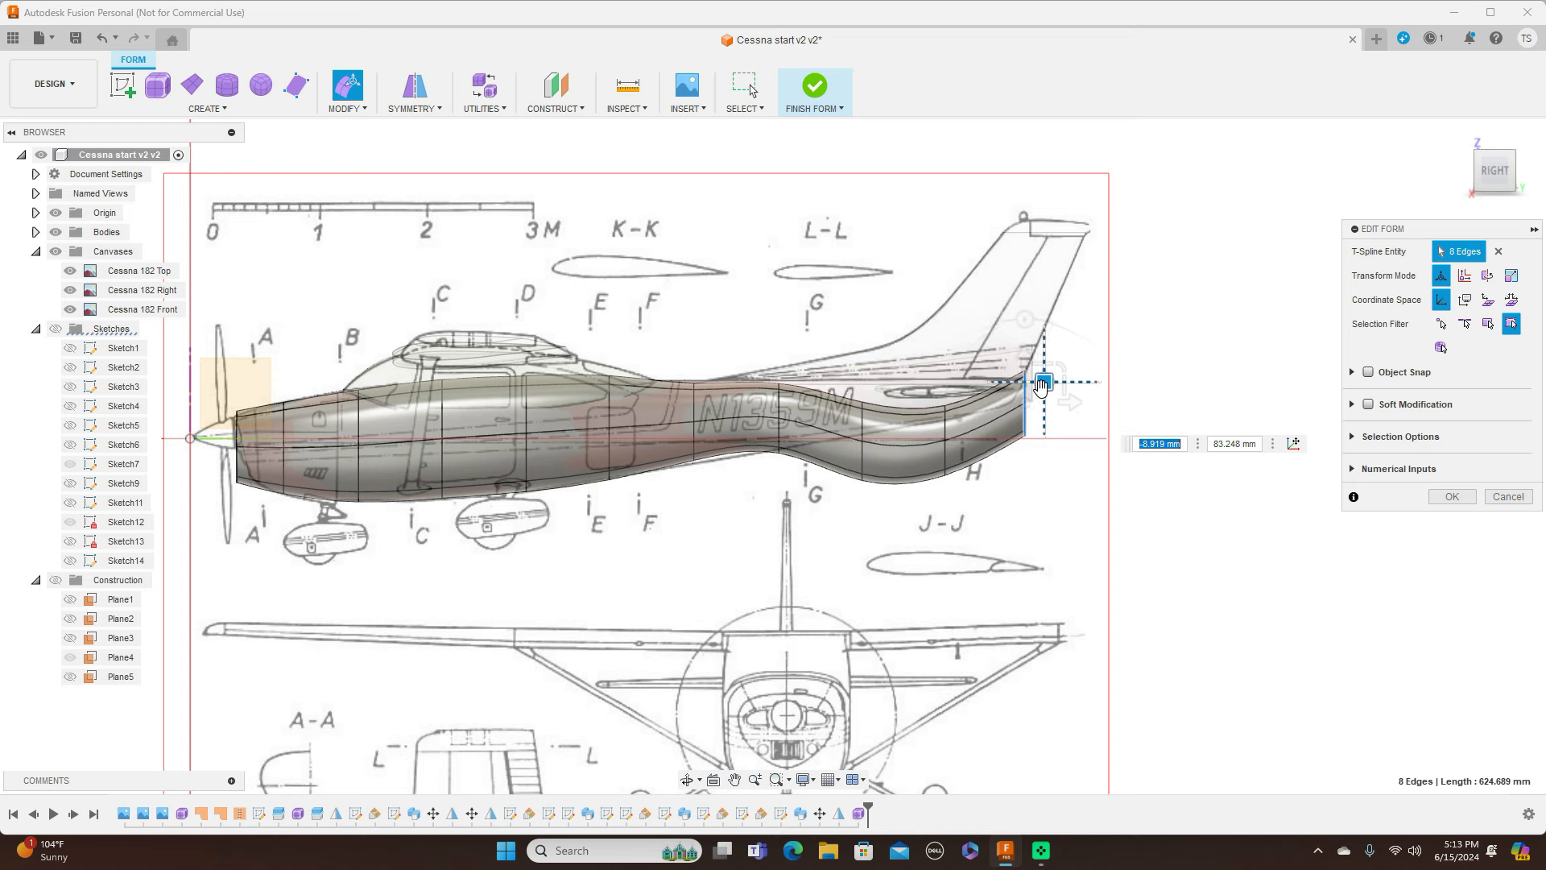
Raise the two edge loops between section G and the tail end to the blueprint's upper tail line, the forward one about 65.4 mm
double_click(946, 431)
drag(963, 417, 964, 379)
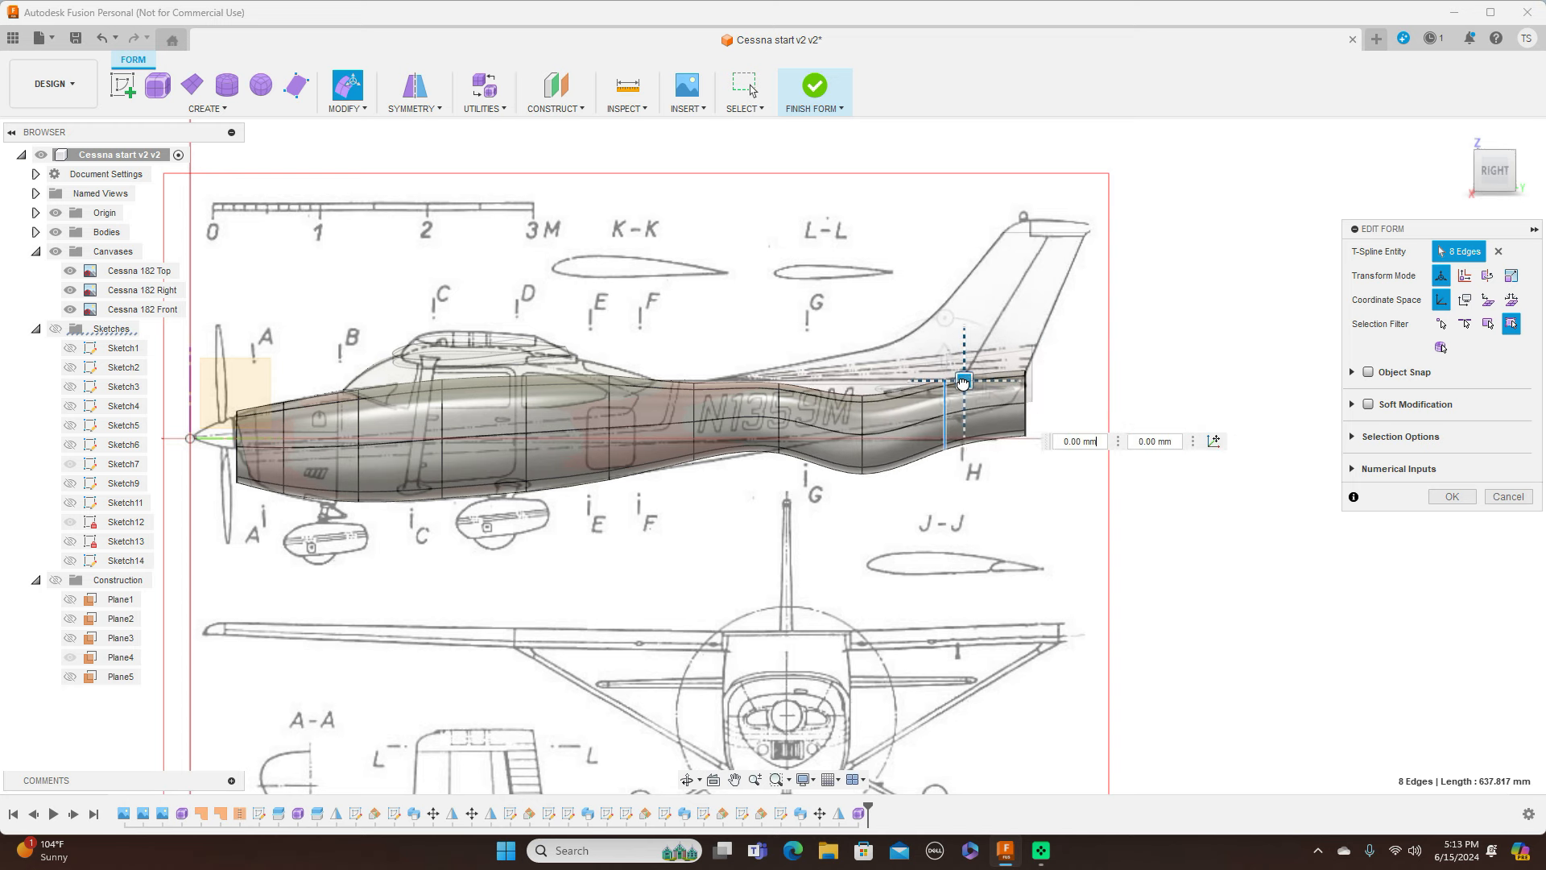
double_click(863, 419)
drag(881, 412, 883, 377)
Scale the heights of three tail-boom edge loops, from behind section G forward, to 0.689, about 1.07 and about 1.12
scroll(772, 423, up, 2)
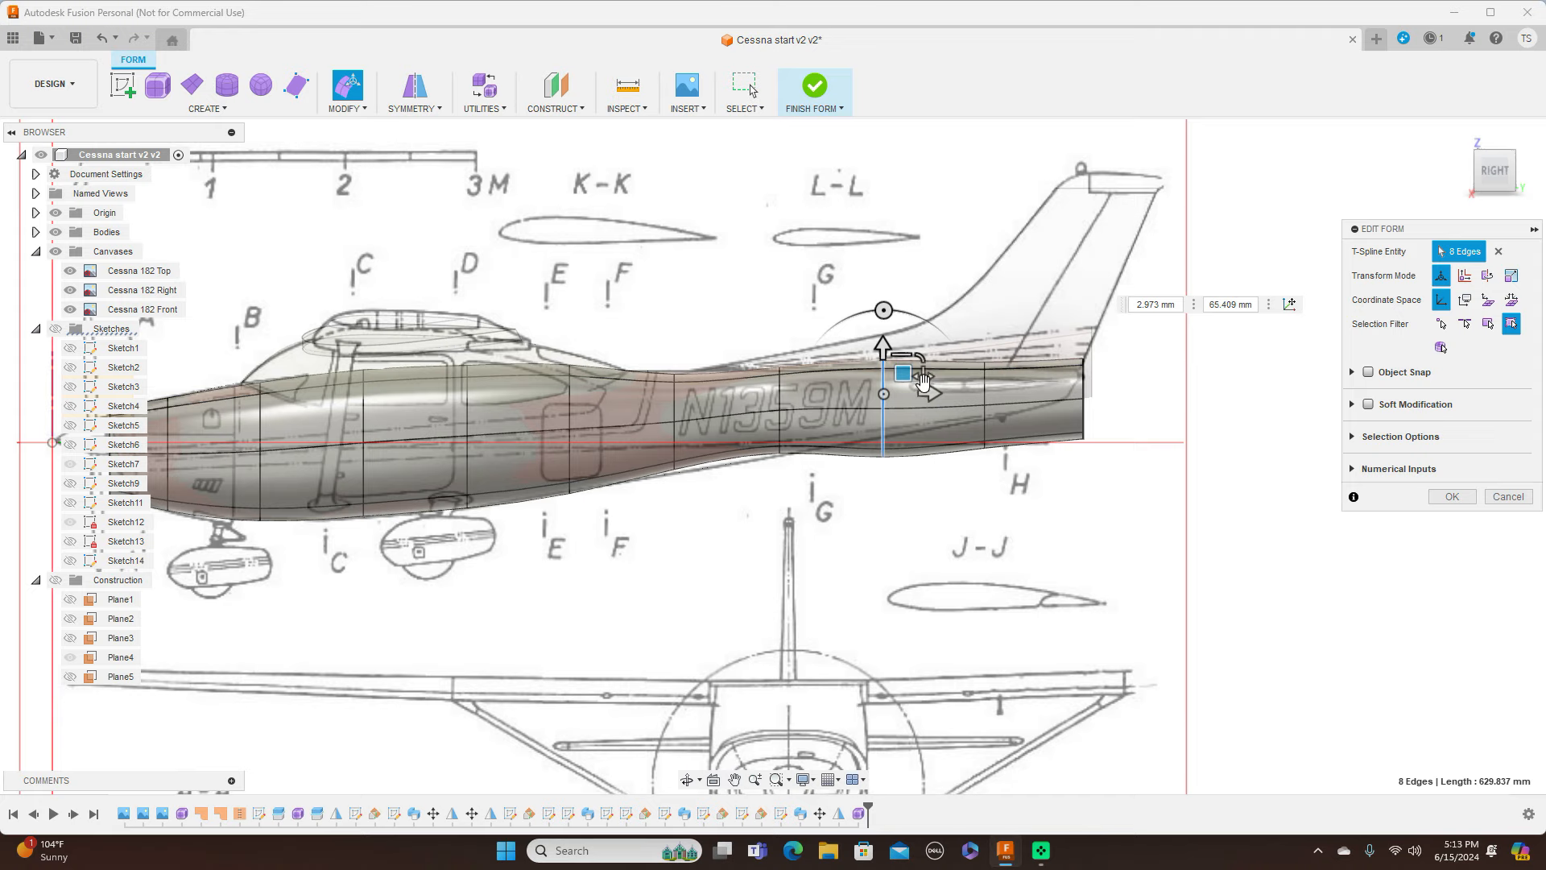
scroll(923, 381, up, 3)
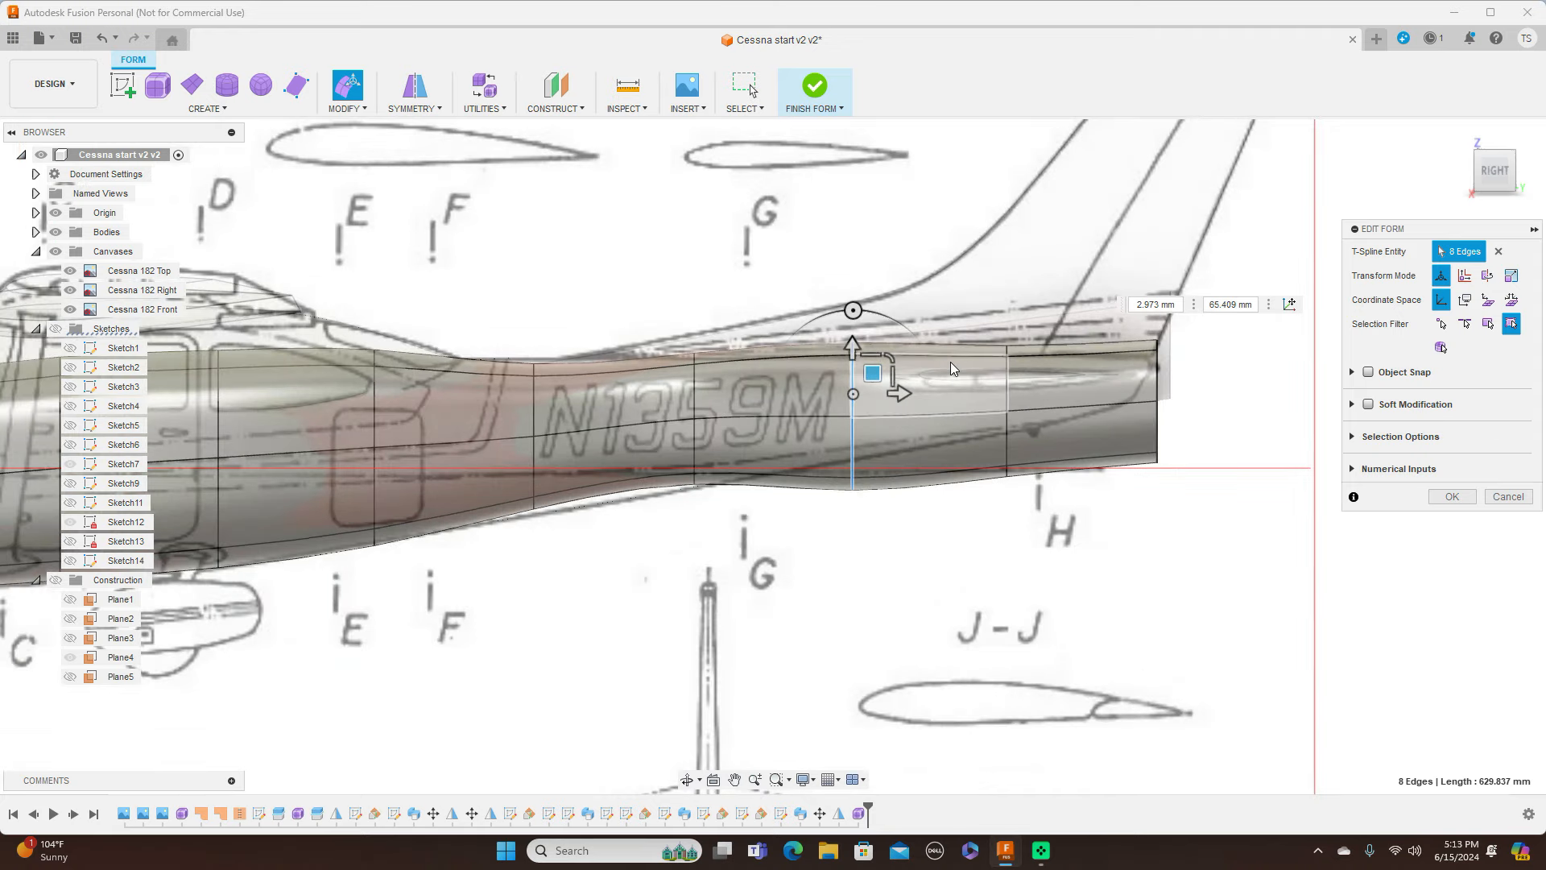
drag(889, 360, 842, 369)
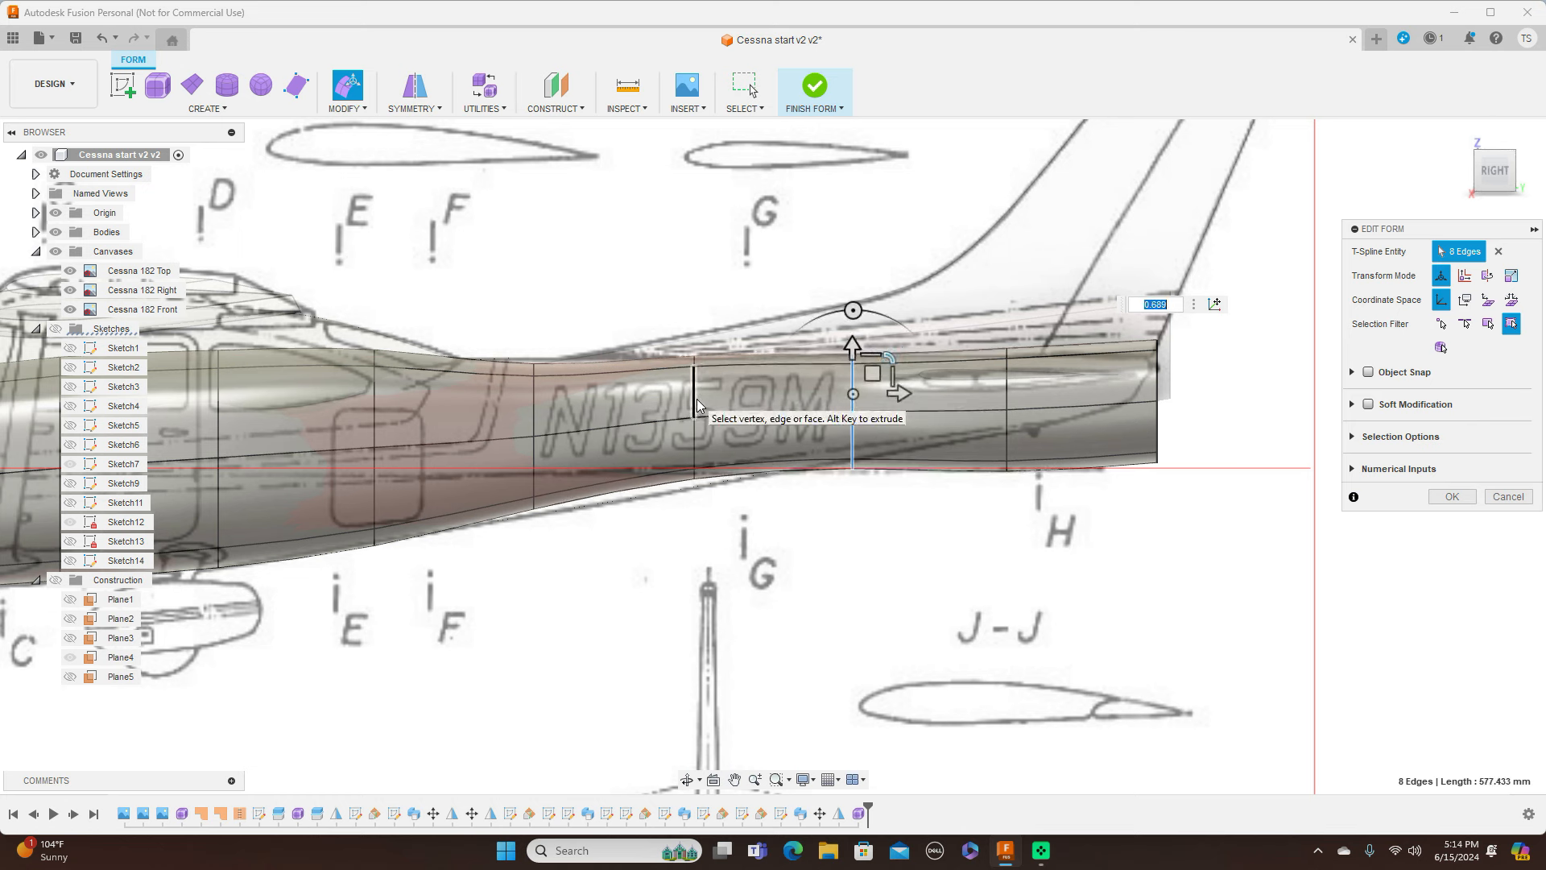
double_click(697, 402)
drag(712, 393, 737, 386)
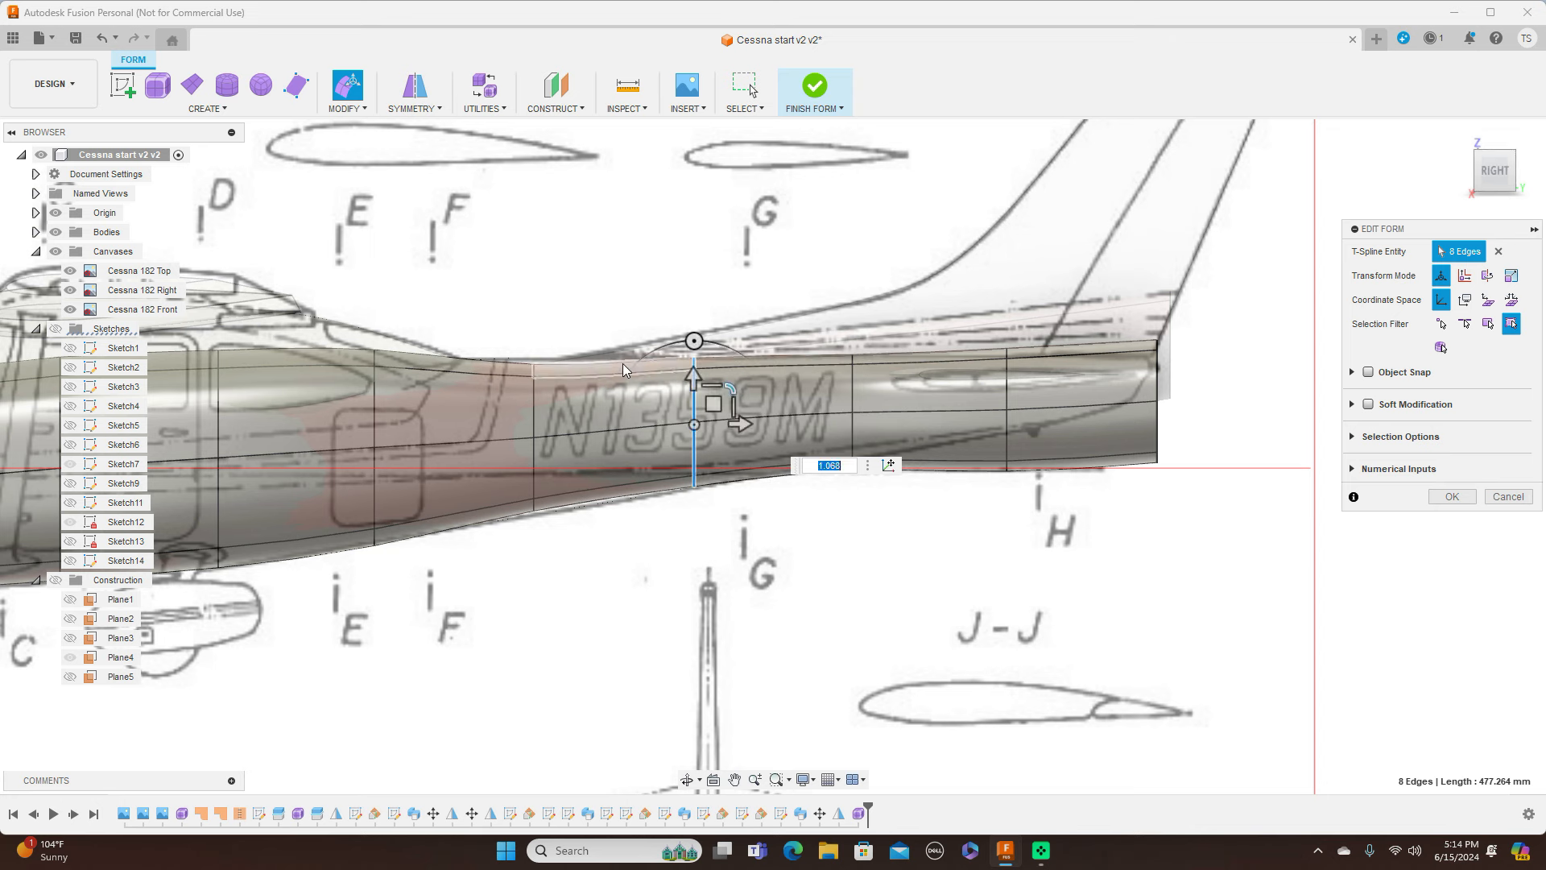
double_click(534, 397)
drag(573, 396, 575, 398)
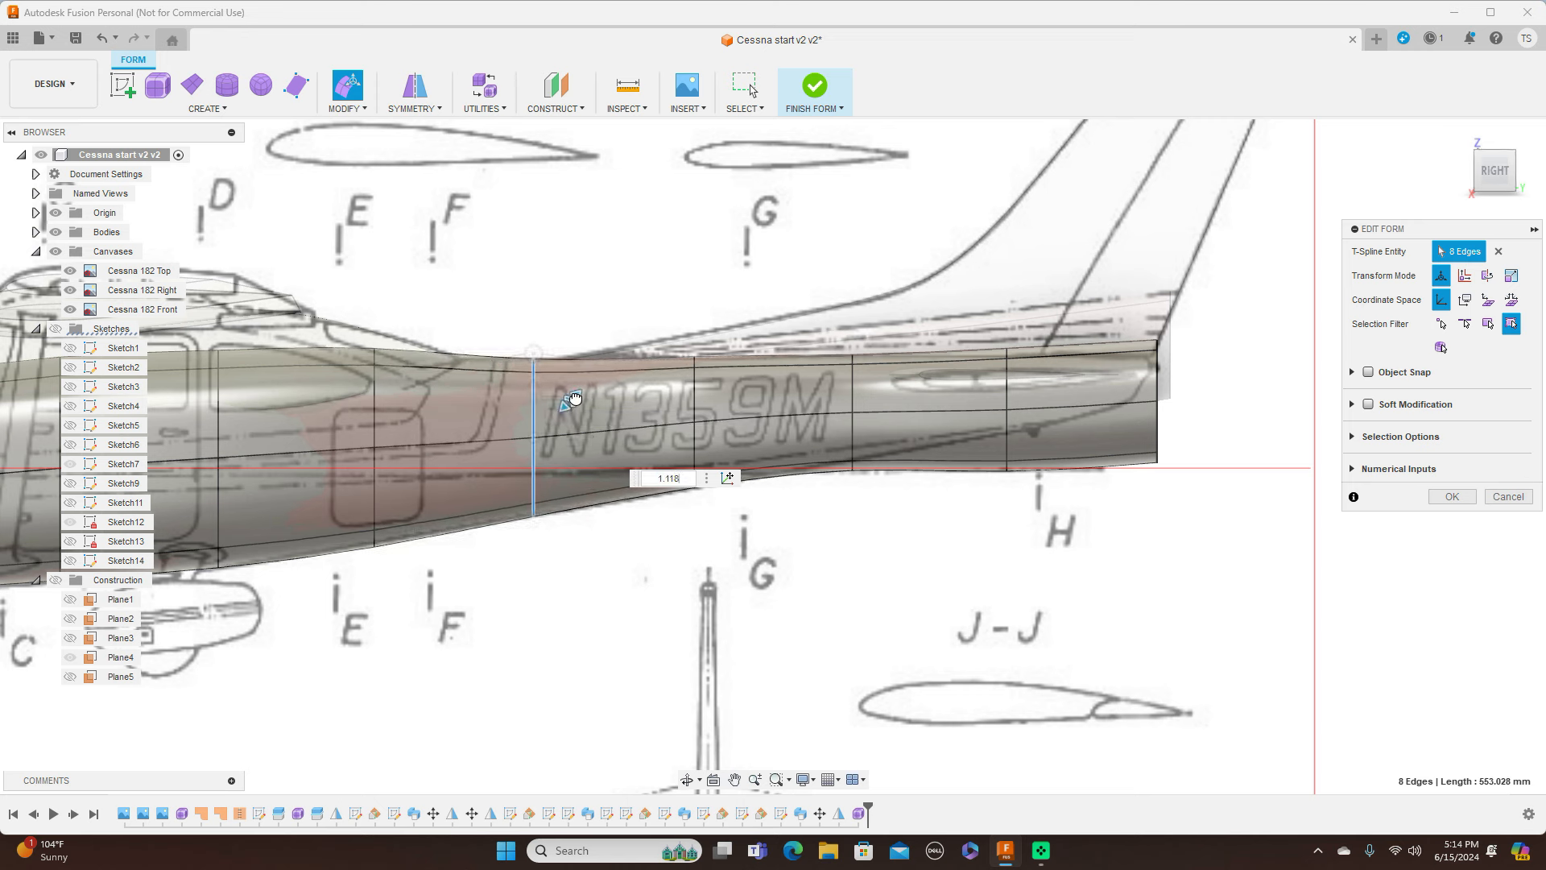
drag(575, 397, 575, 398)
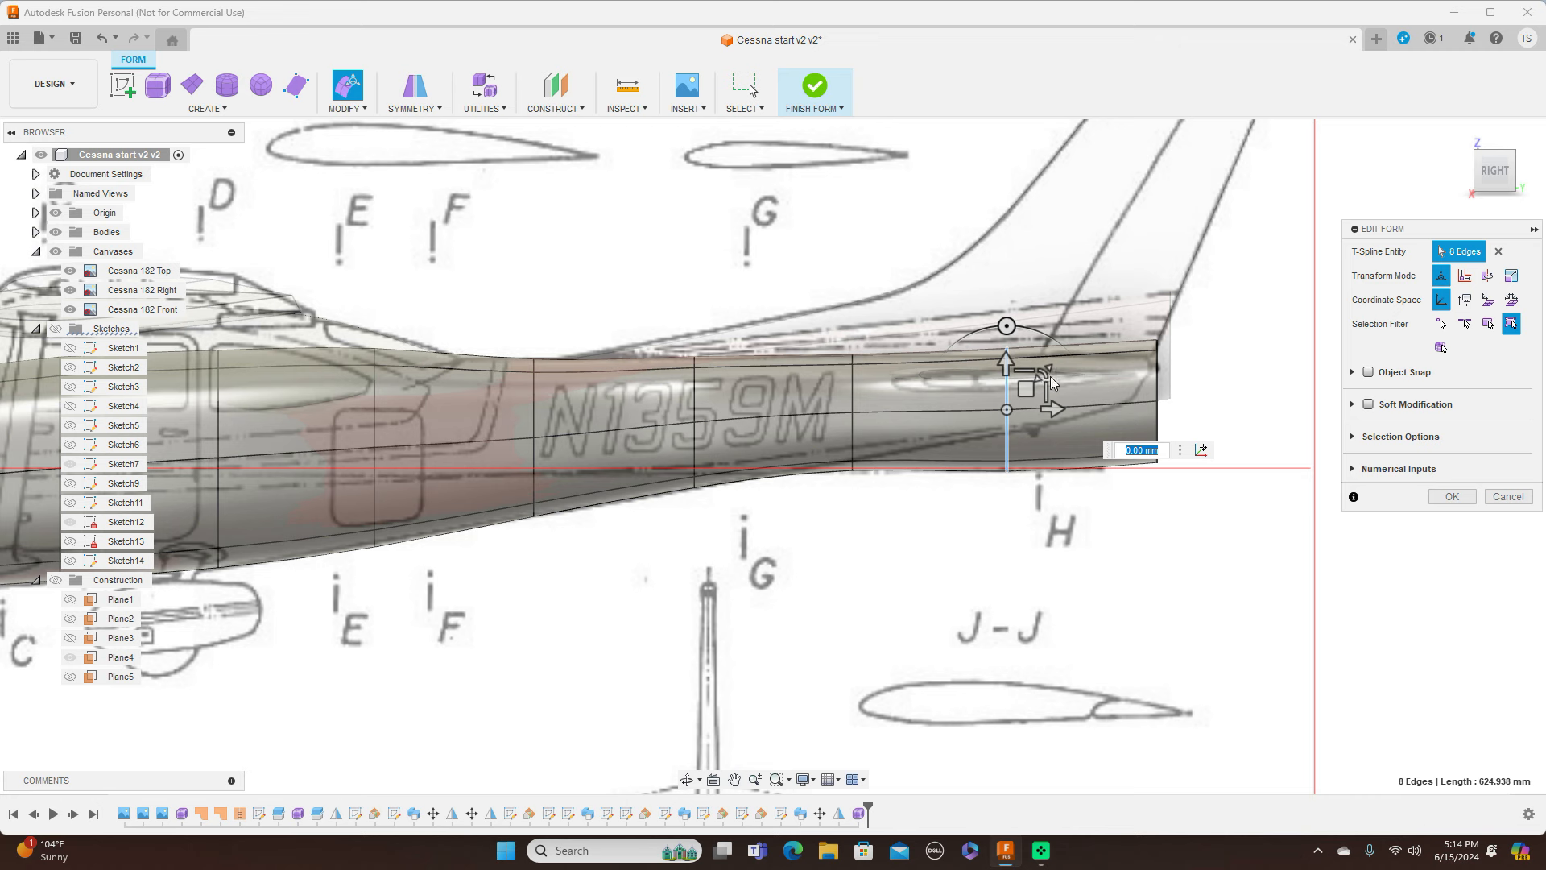
Shrink the height of the edge loop near section H and raise it 7.9 mm
drag(1052, 383, 1021, 378)
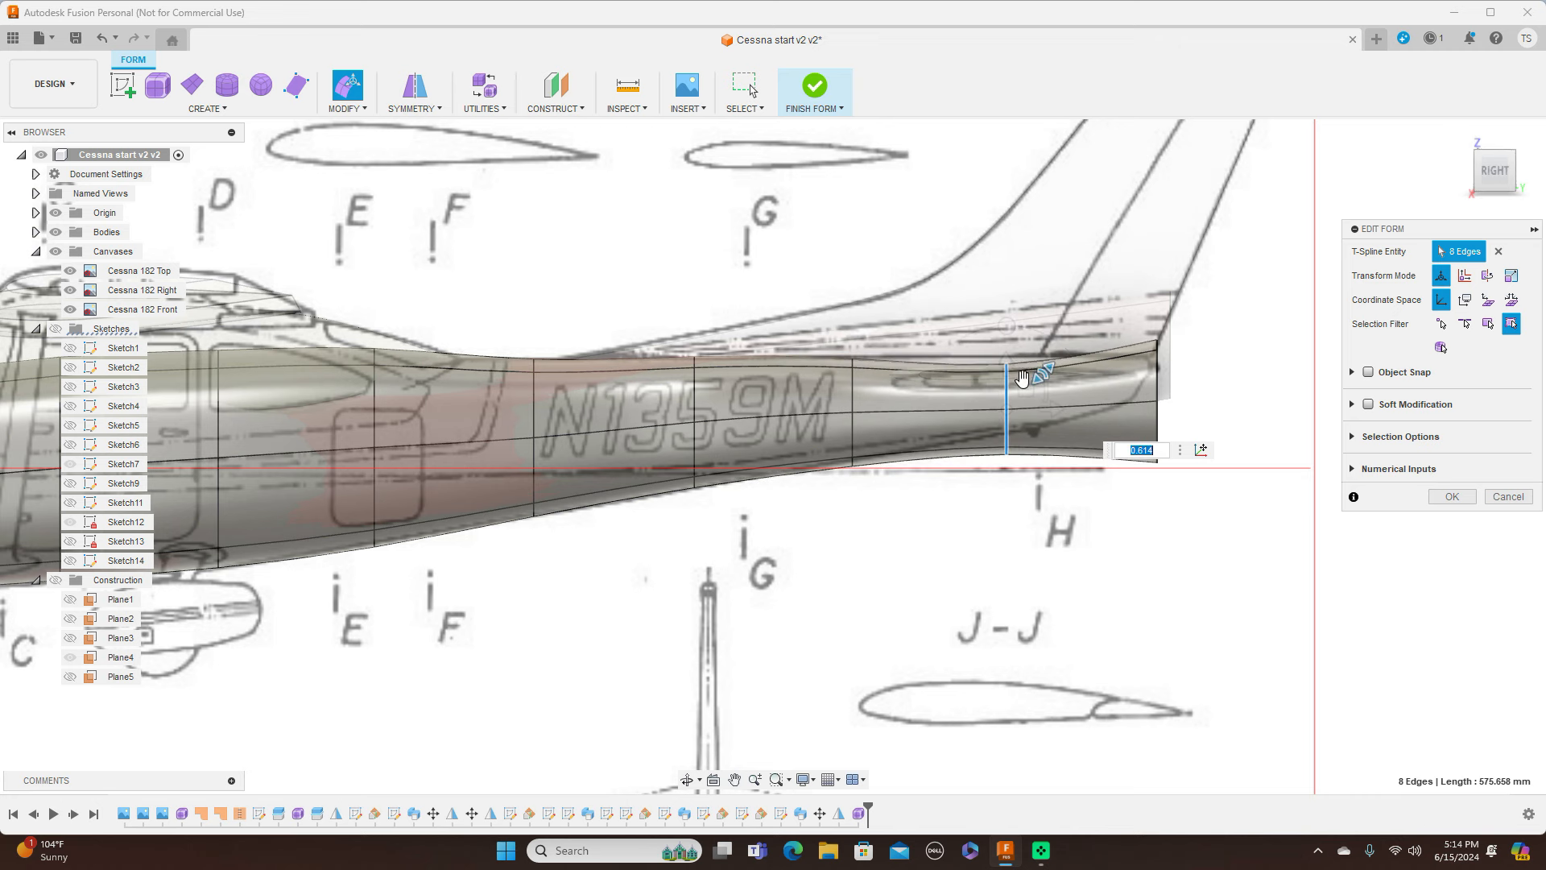
double_click(1157, 381)
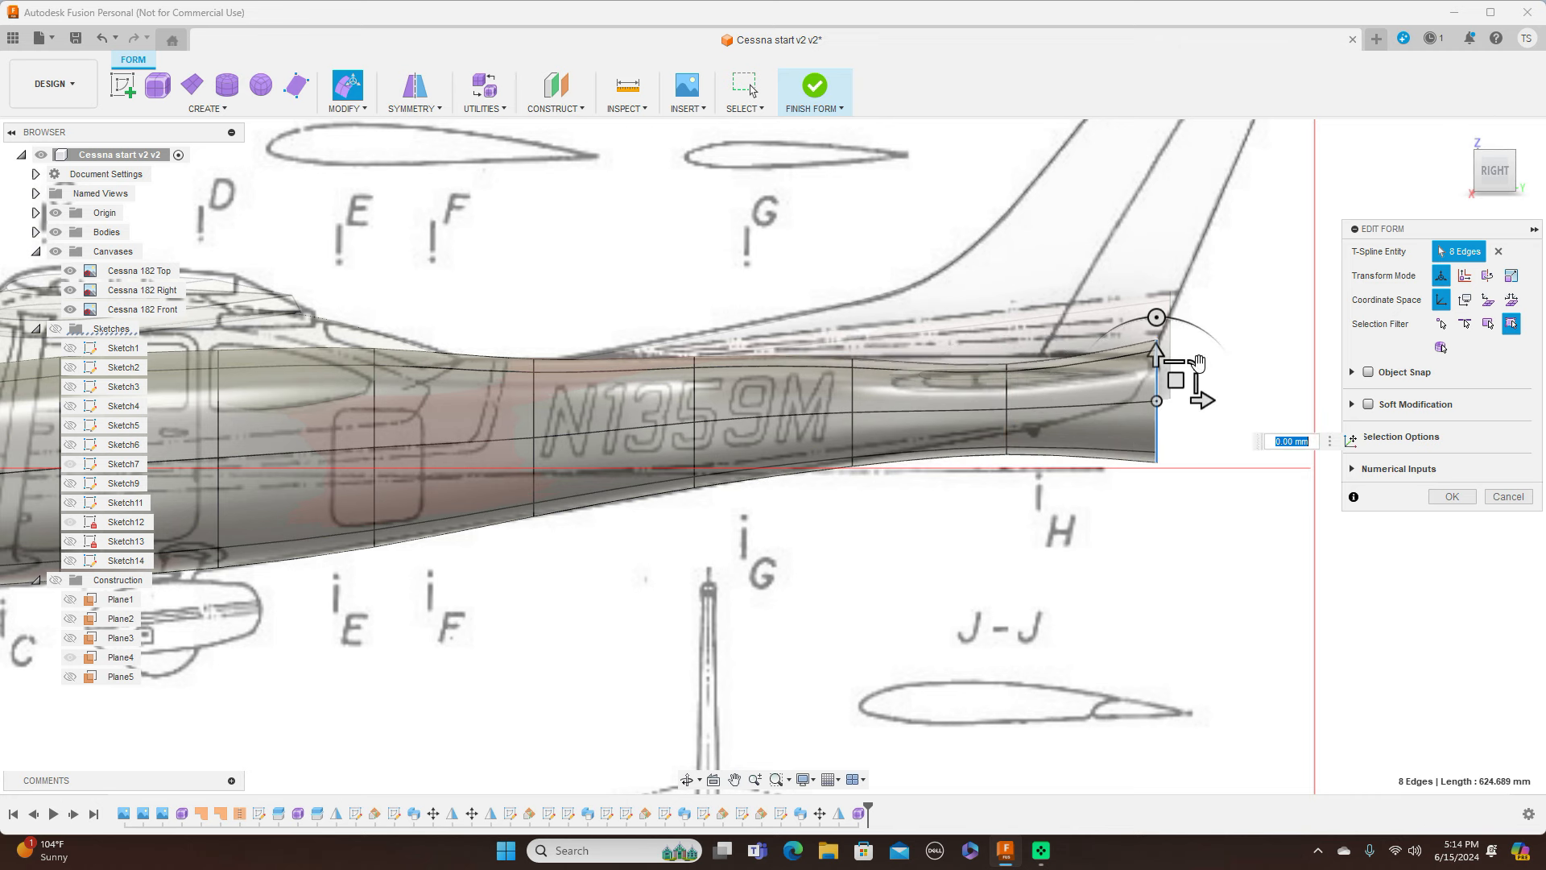
click(1189, 373)
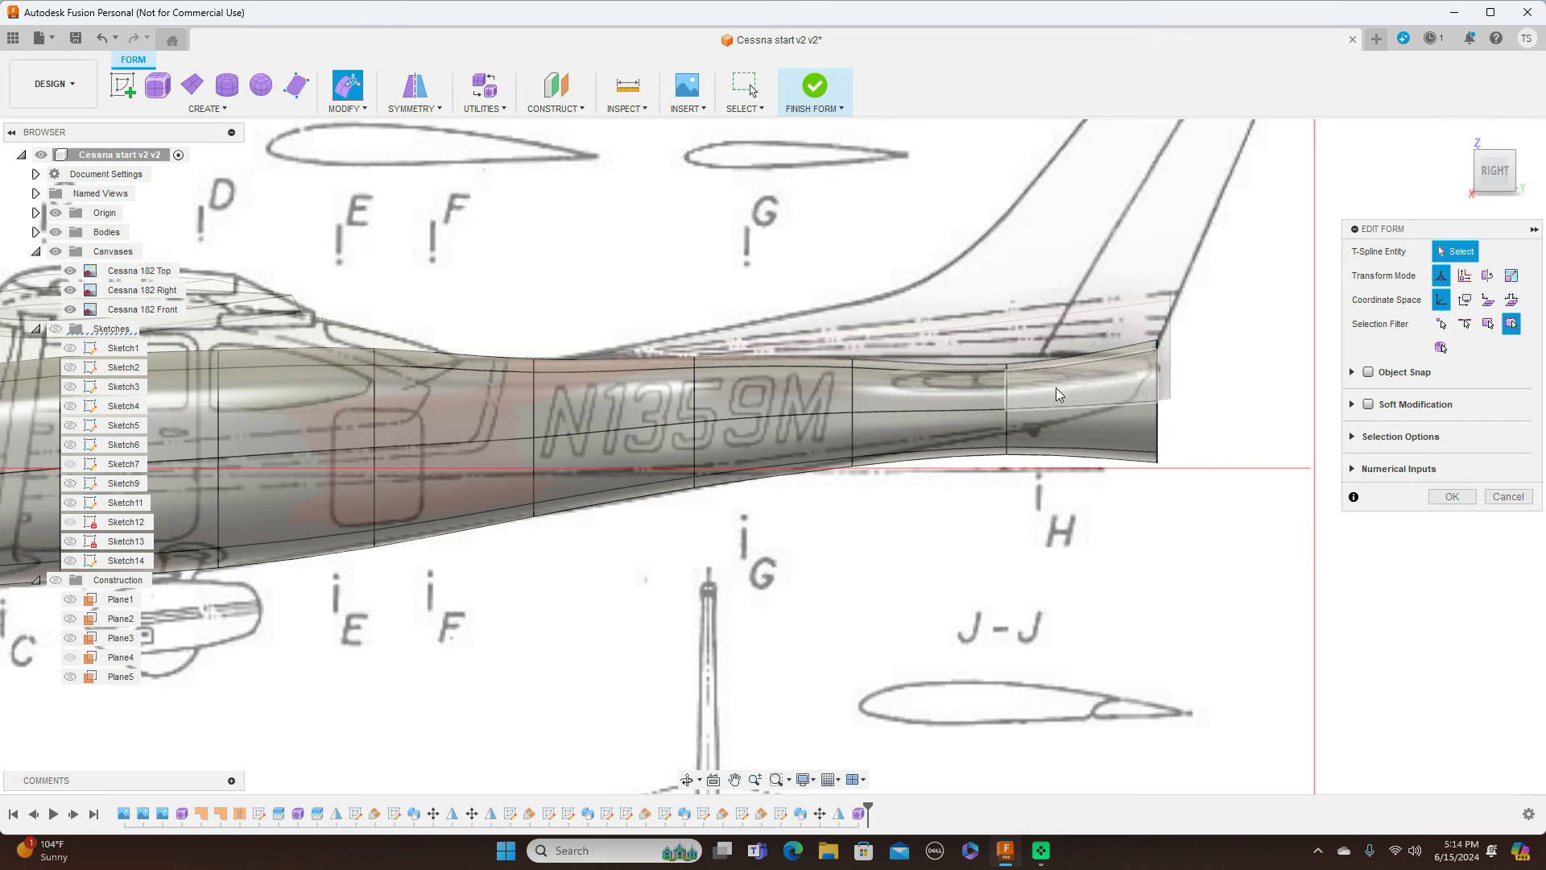
double_click(1008, 387)
drag(1028, 388, 1028, 379)
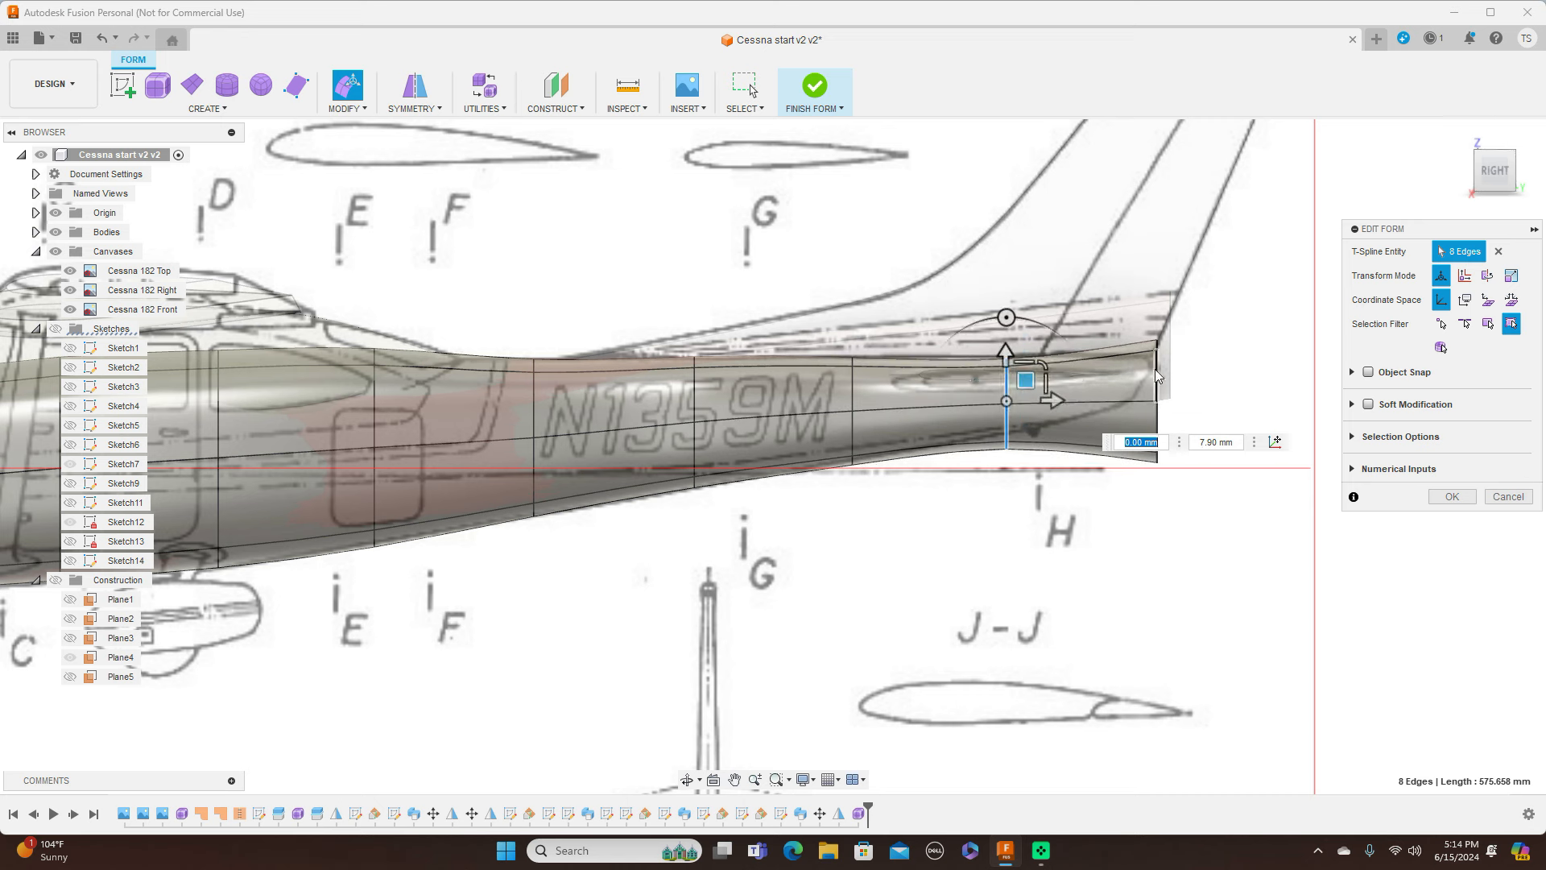
Shrink the tail-end edge loop, move it 3.95 mm forward and 20.5 mm up, and refit the section H loop, raising it about 6.3 mm
double_click(1159, 376)
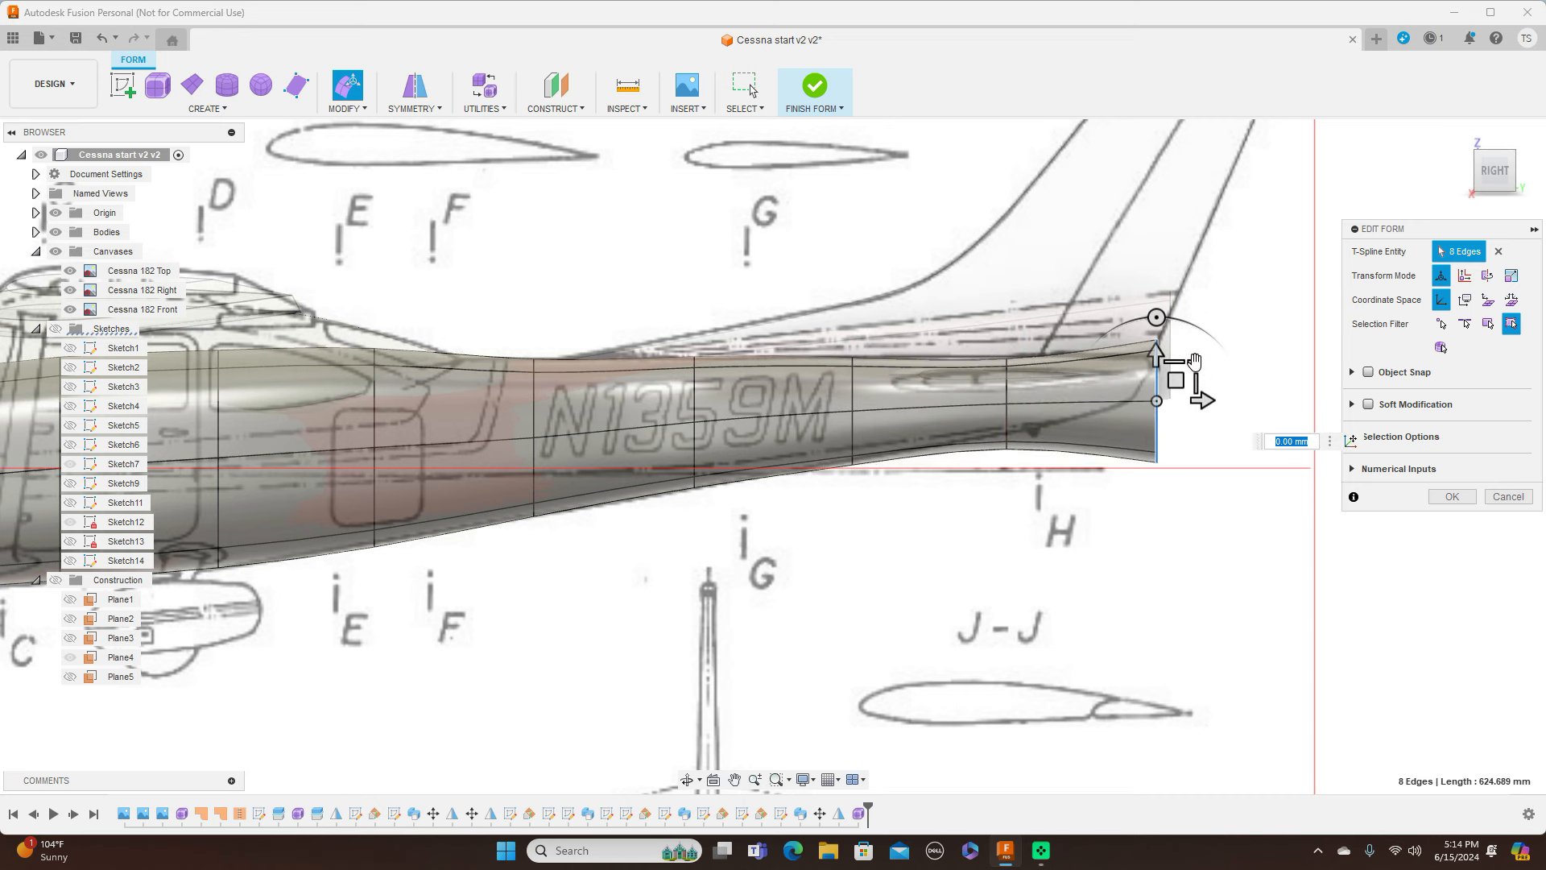
mouse_move(1198, 368)
mouse_down()
mouse_move(1165, 375)
mouse_move(1172, 360)
mouse_up()
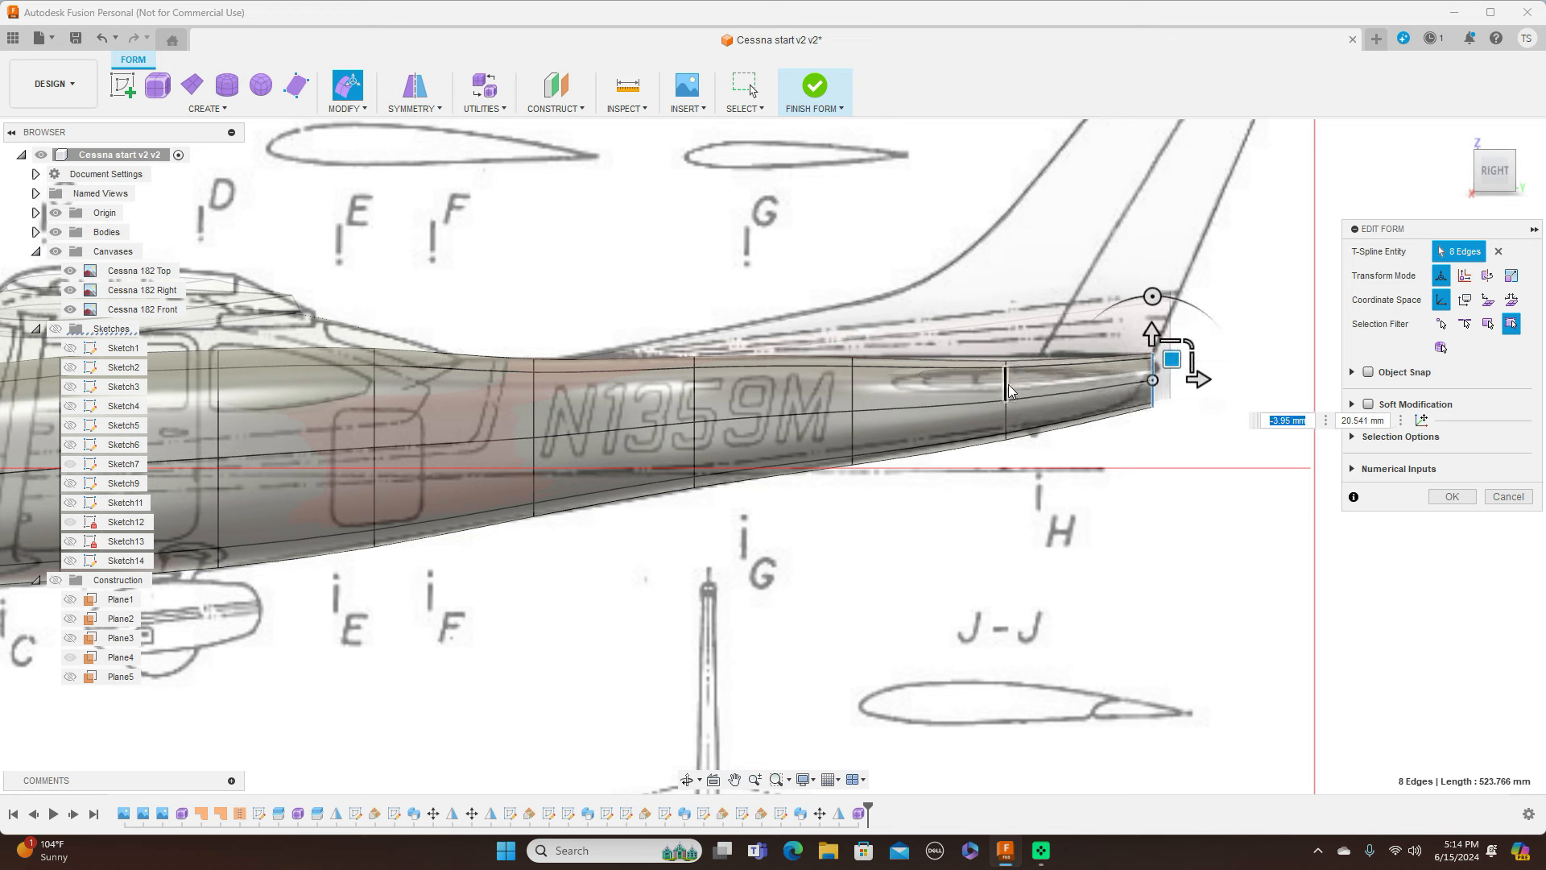
double_click(1016, 391)
drag(1025, 380, 1025, 374)
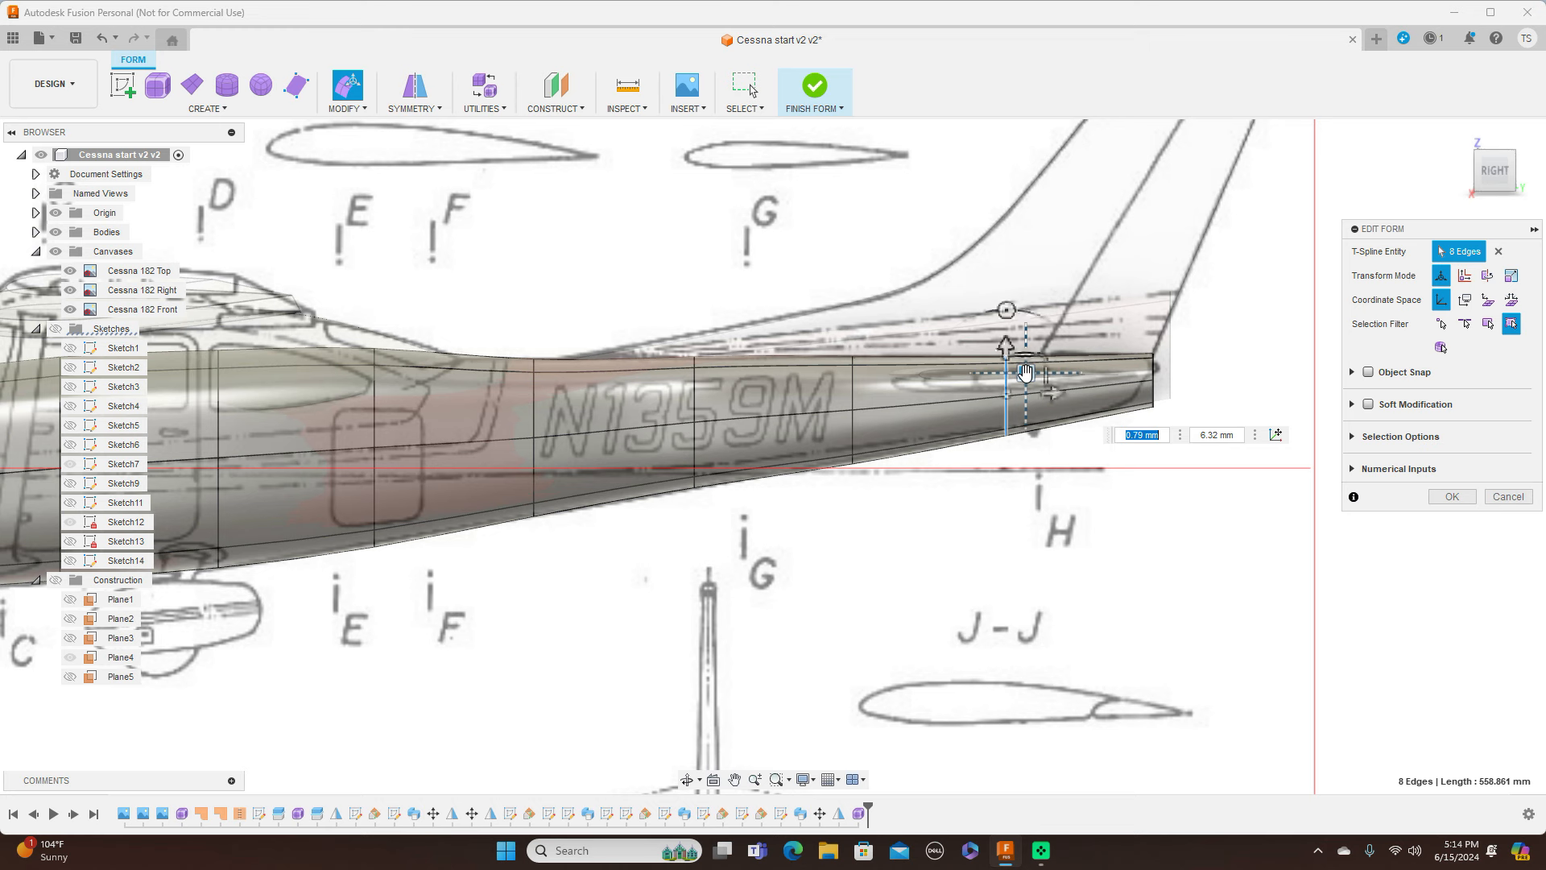
Lower the edge loop between sections G and H 1.58 mm to align it with the tail-boom outline
double_click(853, 385)
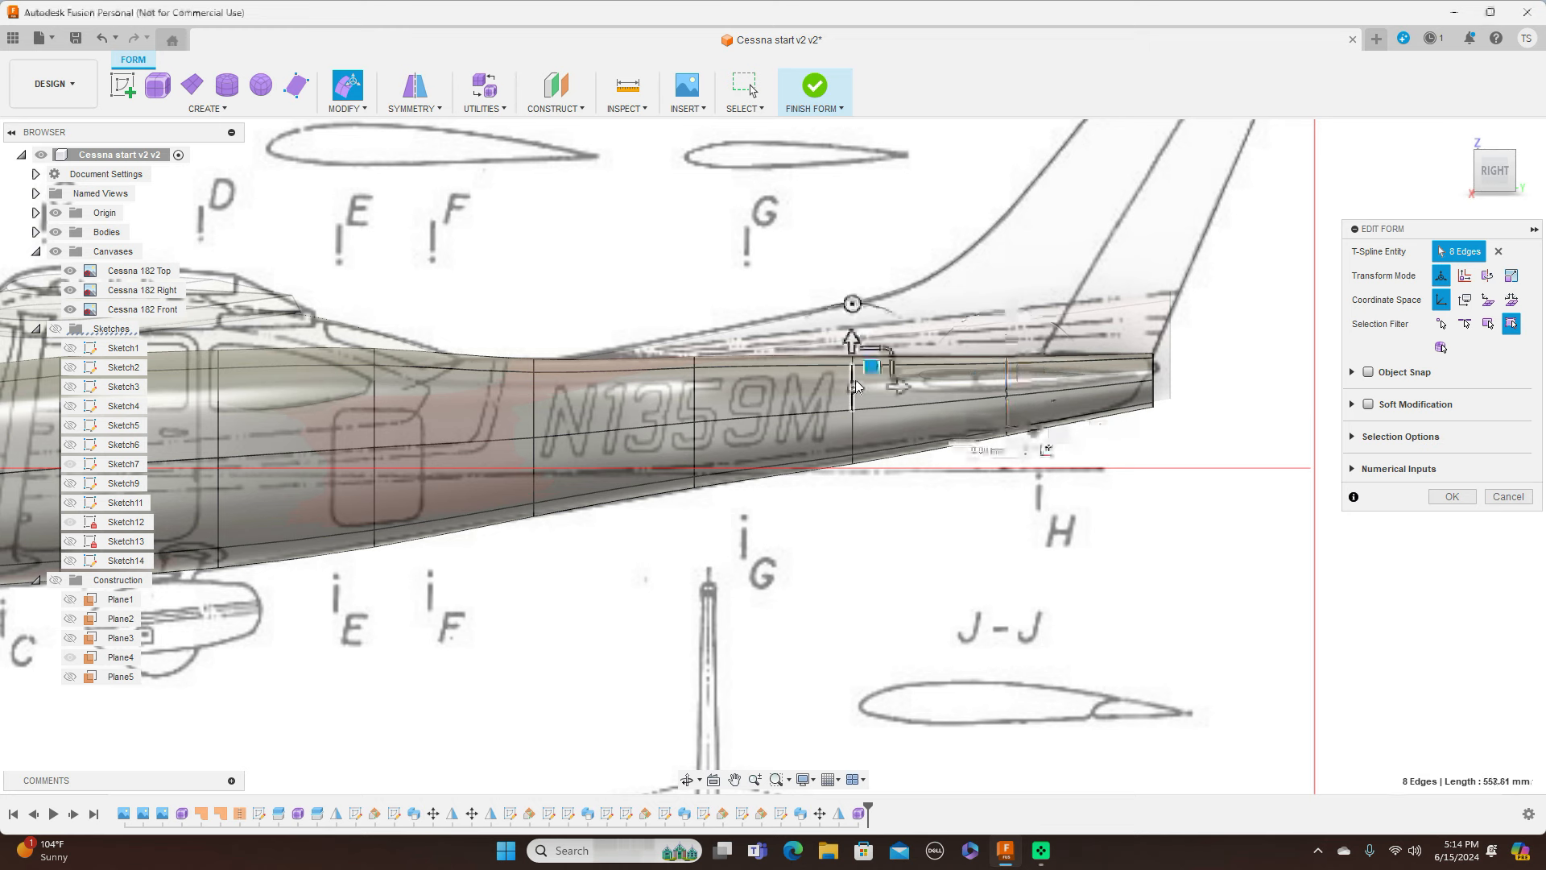
mouse_move(872, 369)
mouse_down()
mouse_move(873, 384)
mouse_move(889, 373)
mouse_move(877, 384)
mouse_up()
scroll(1000, 408, up, 2)
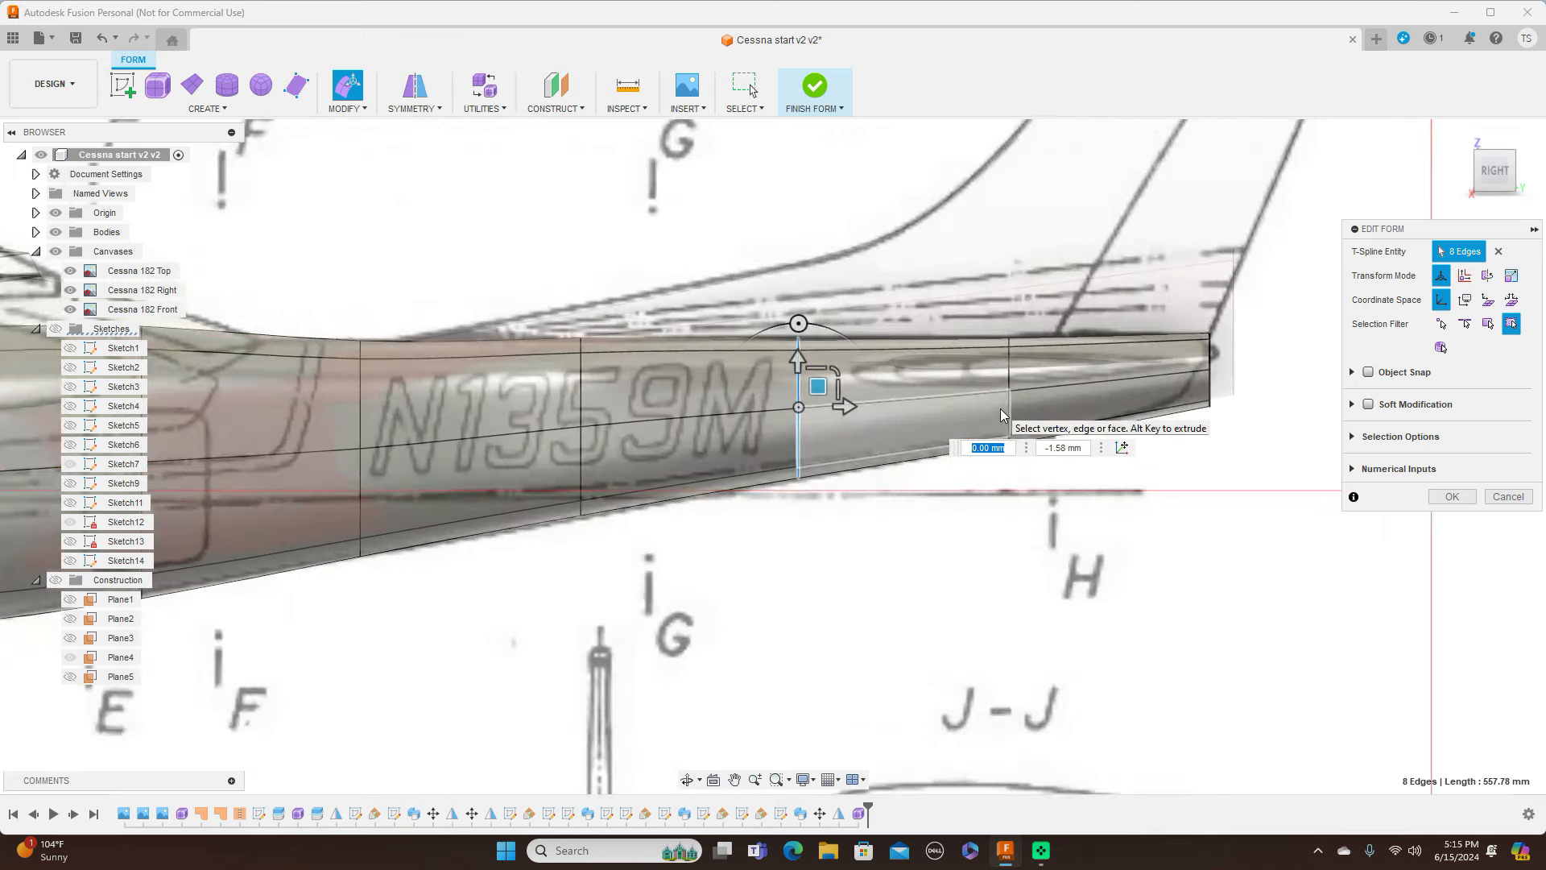
scroll(1000, 408, up, 3)
scroll(1000, 409, down, 5)
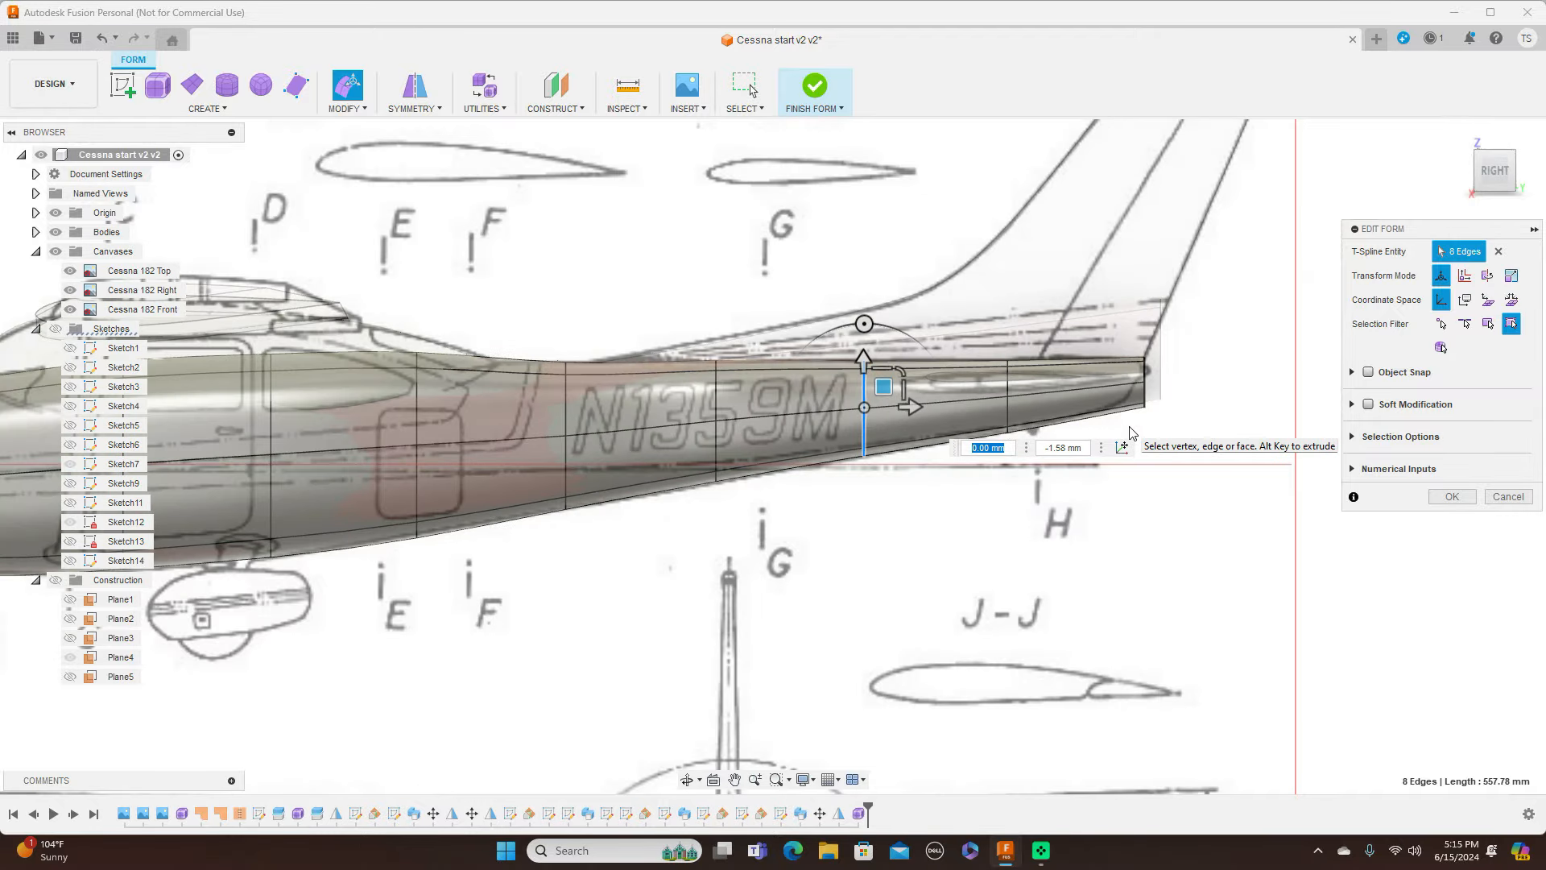
In the top view, narrow the edge loop between sections G and H to about 0.264 and the loop near section H
scroll(1132, 432, up, 3)
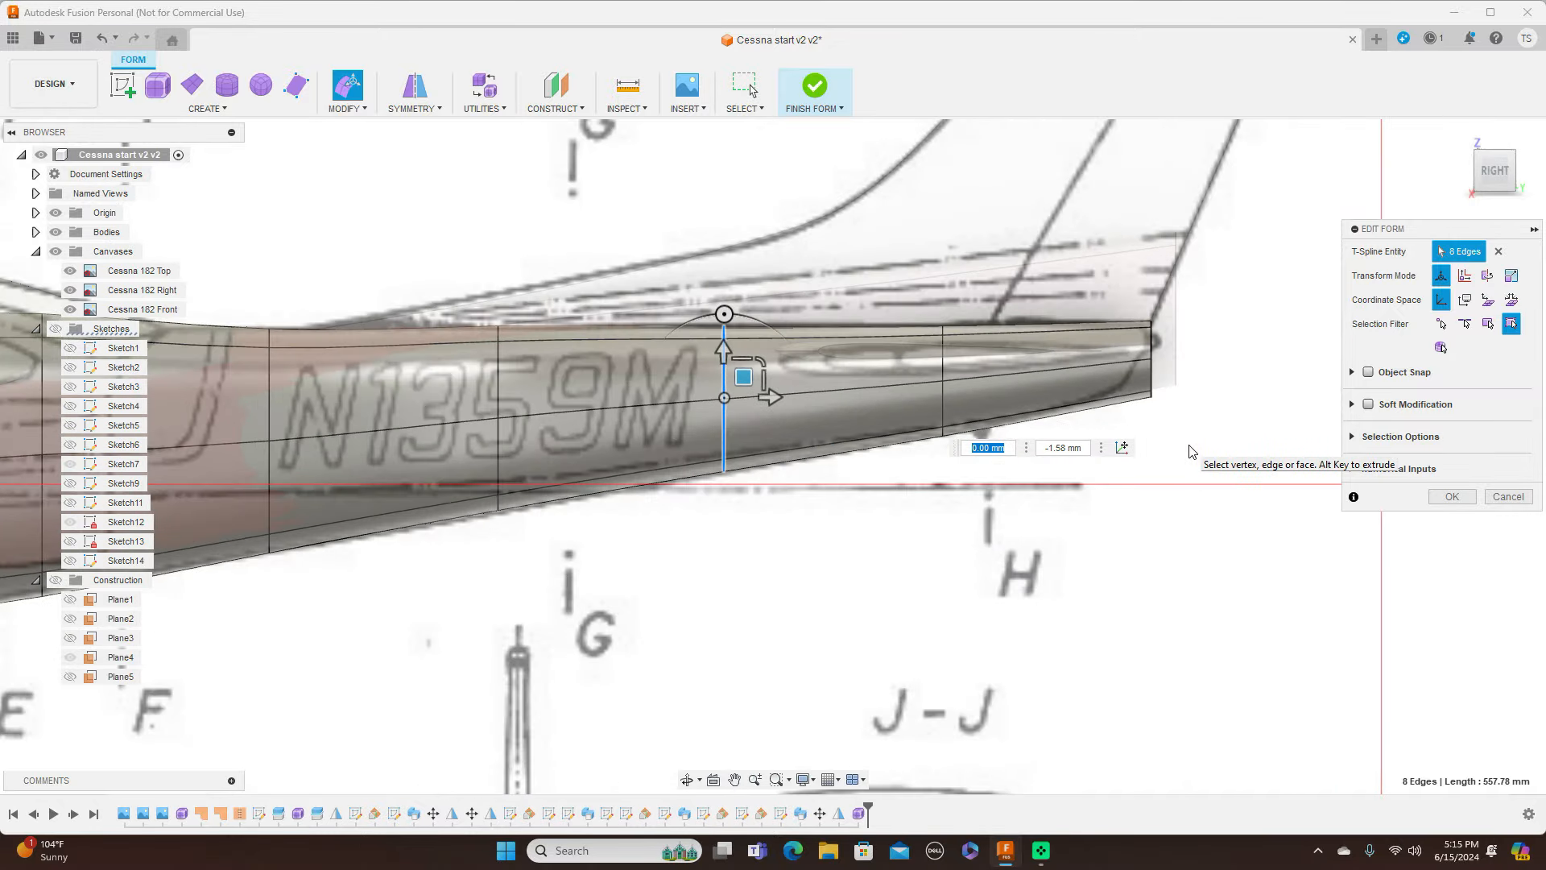
scroll(1193, 475, down, 2)
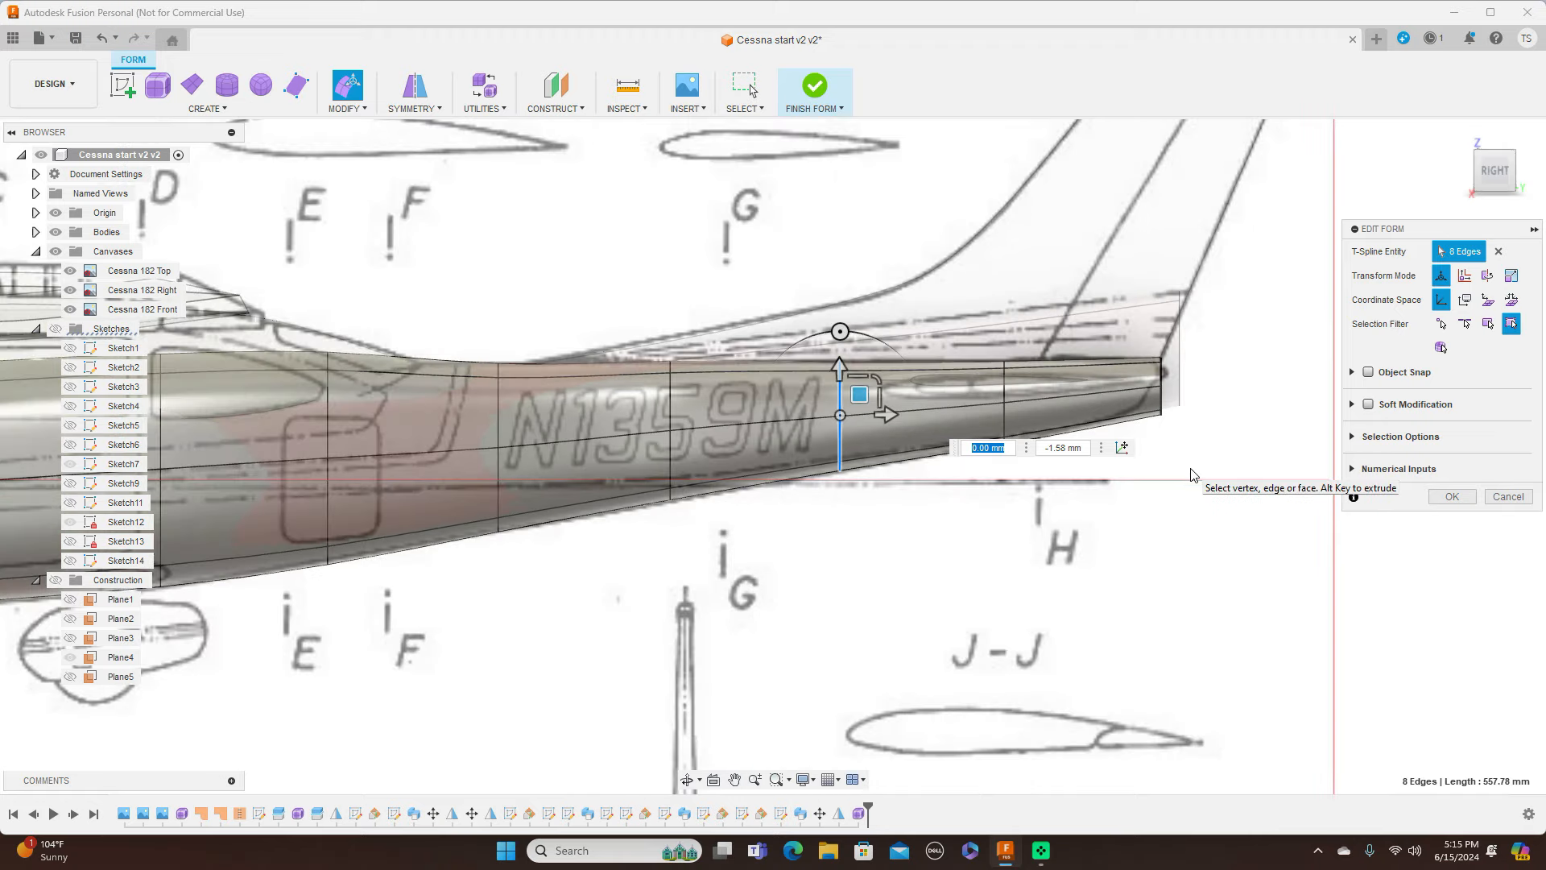
scroll(1193, 475, down, 3)
scroll(1204, 475, down, 1)
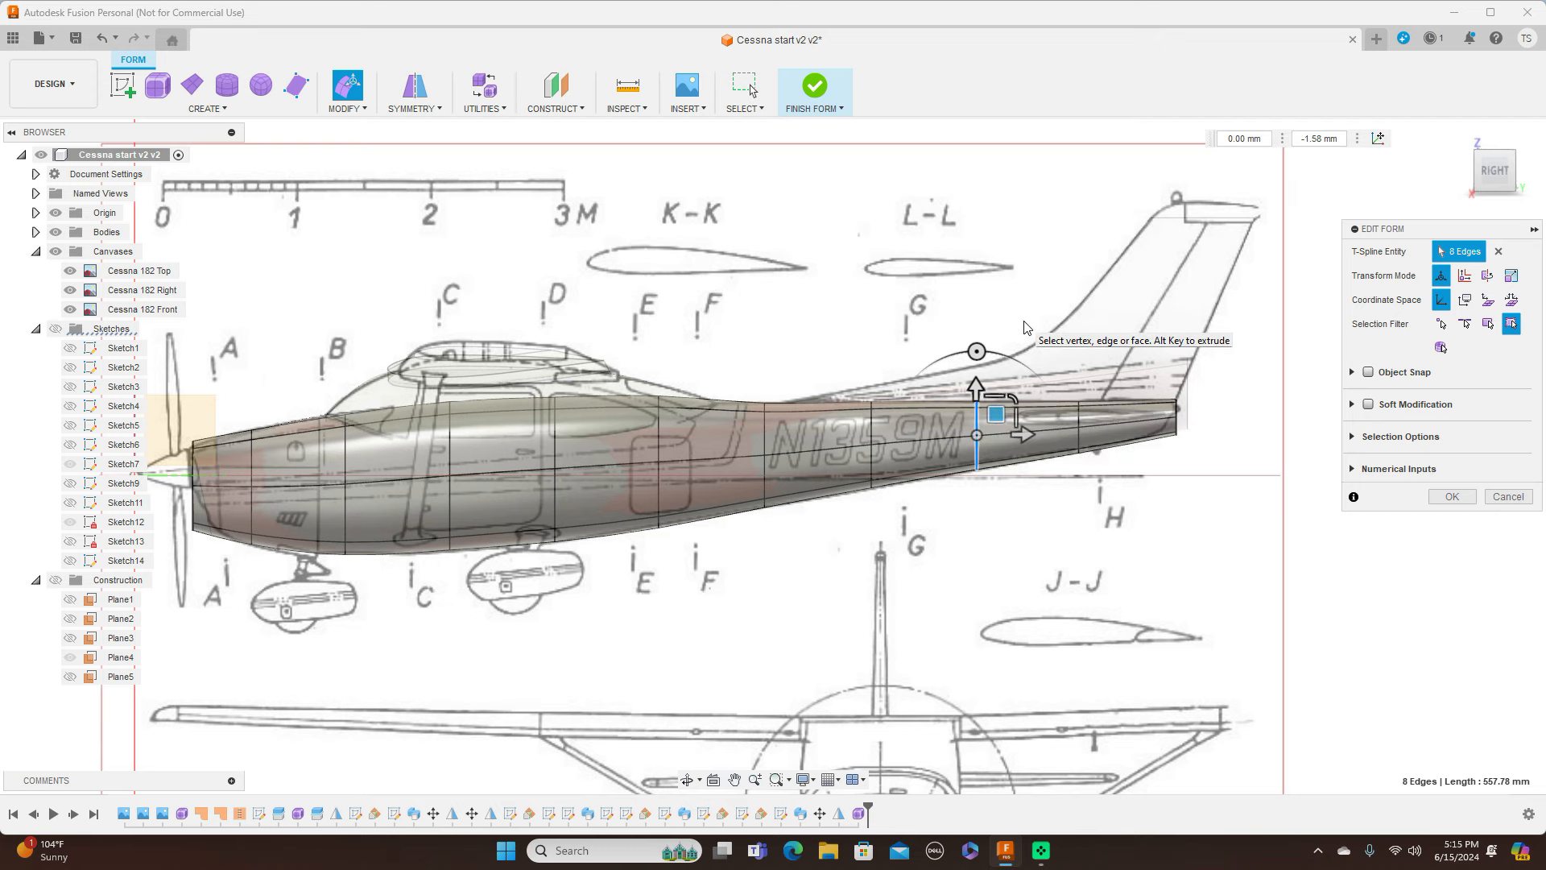
scroll(1200, 399, up, 2)
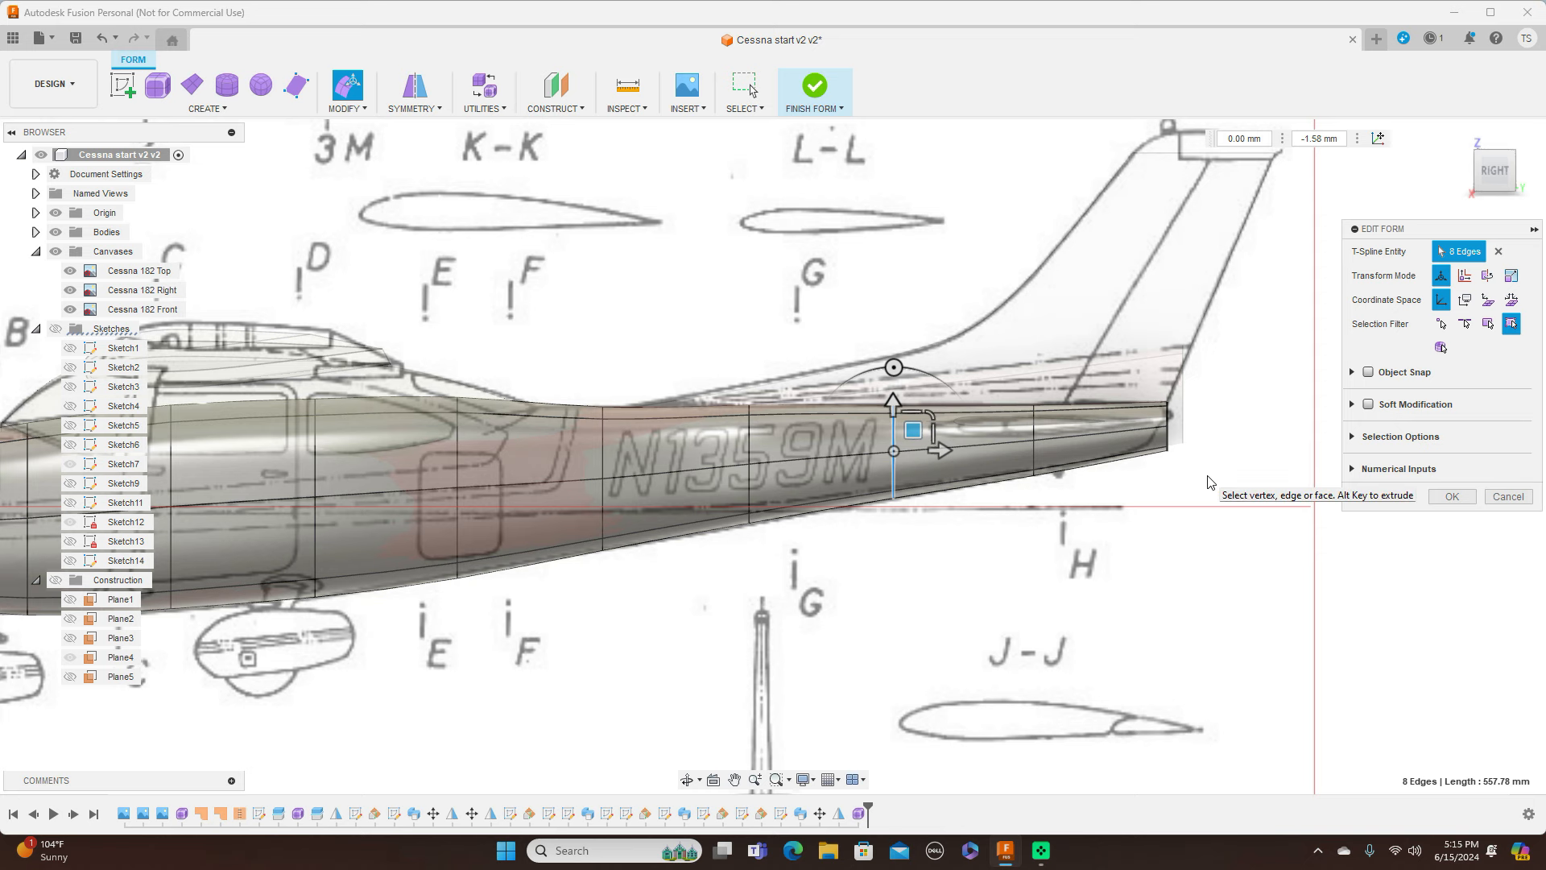
scroll(1207, 482, up, 1)
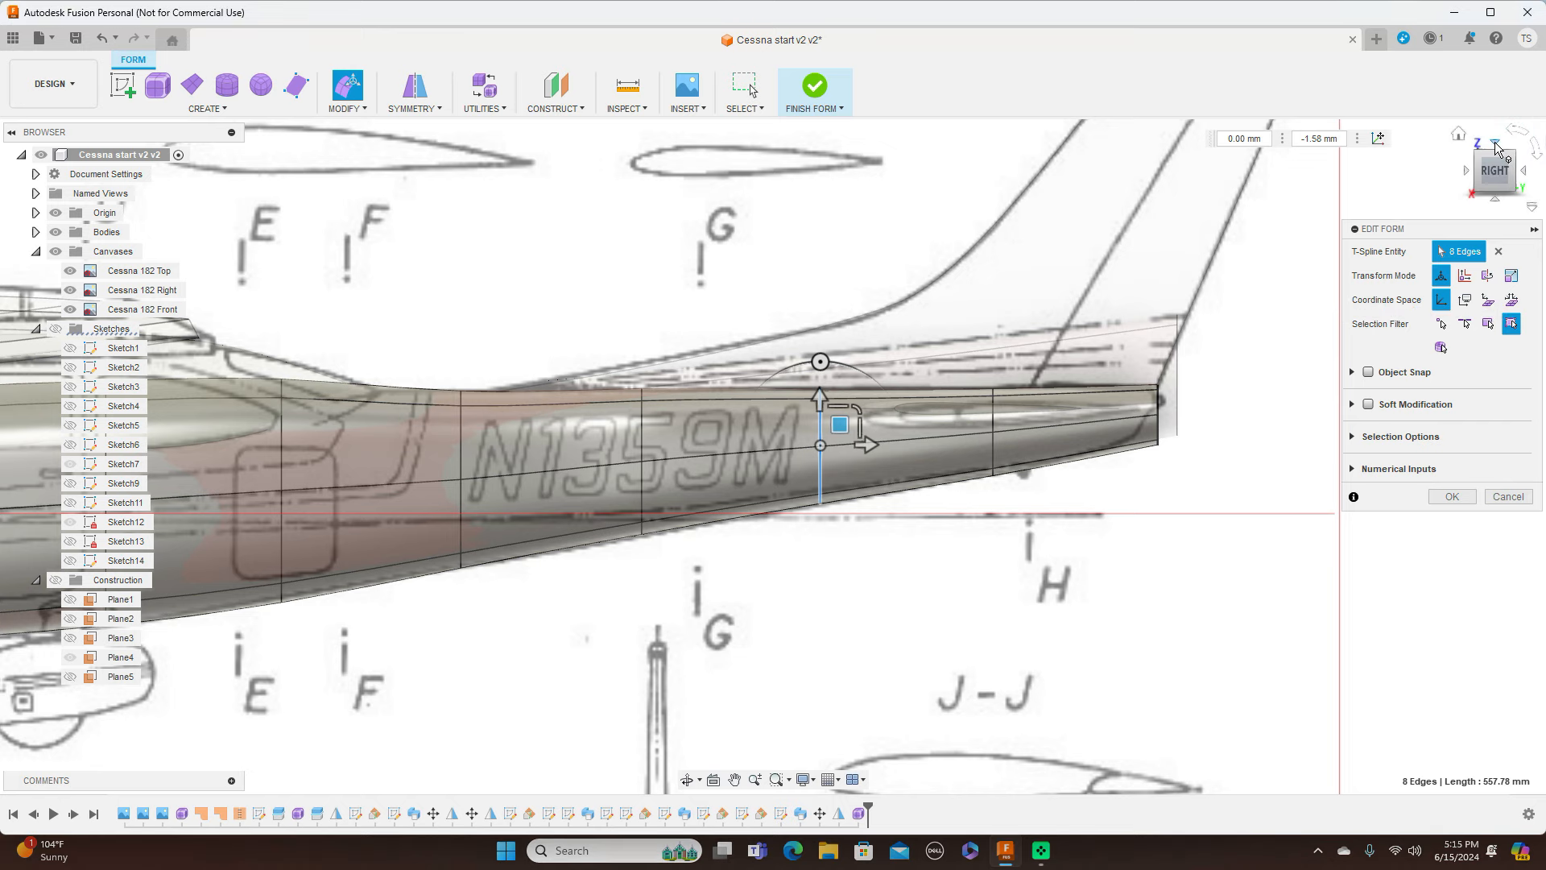
click(1496, 145)
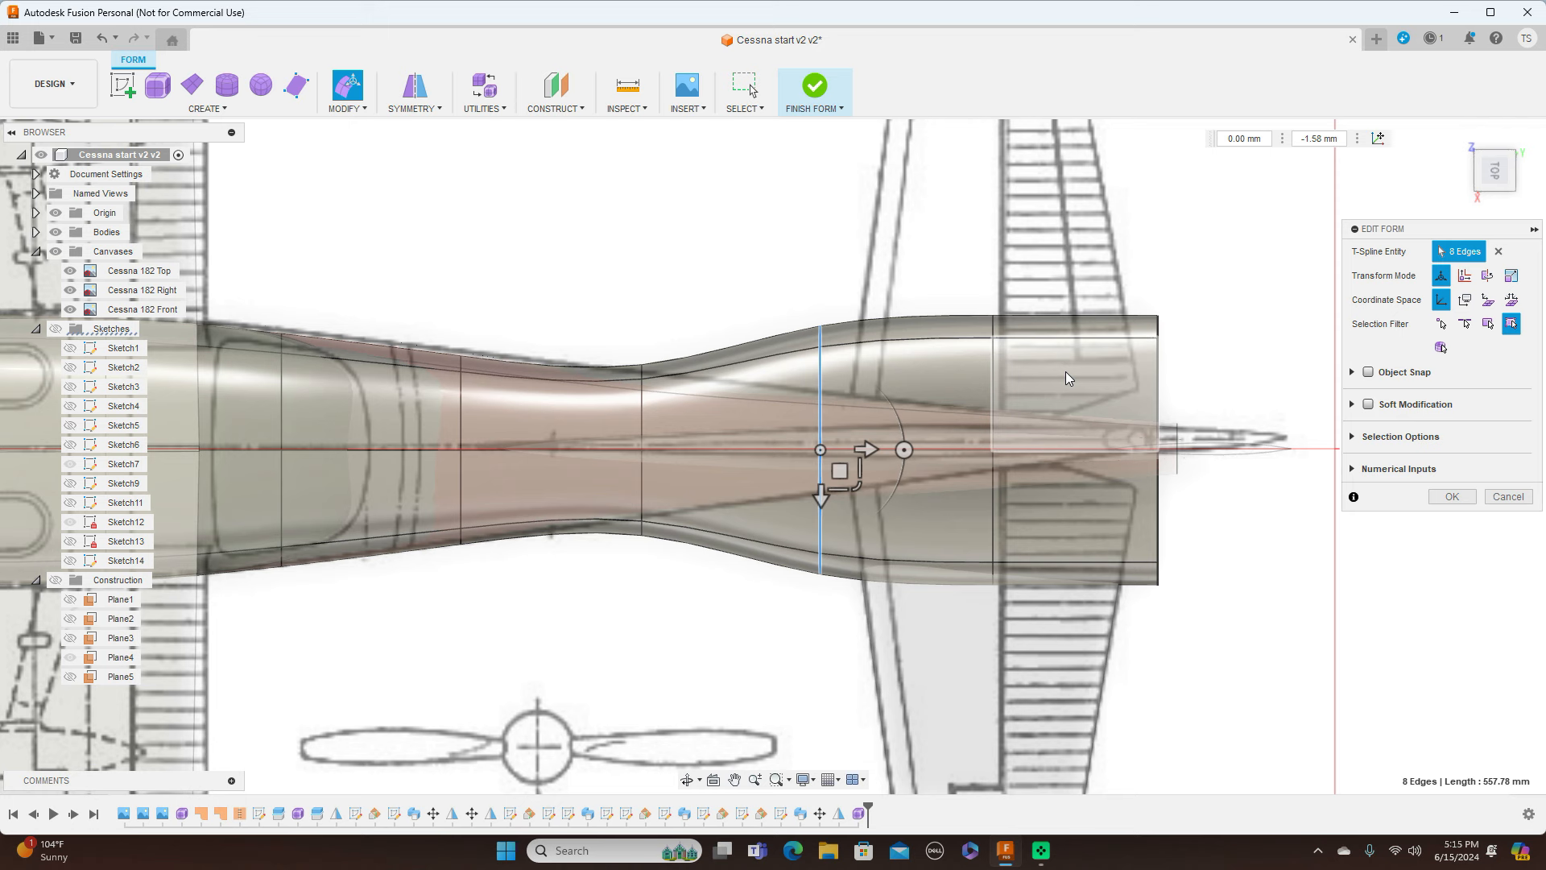
drag(847, 484, 850, 422)
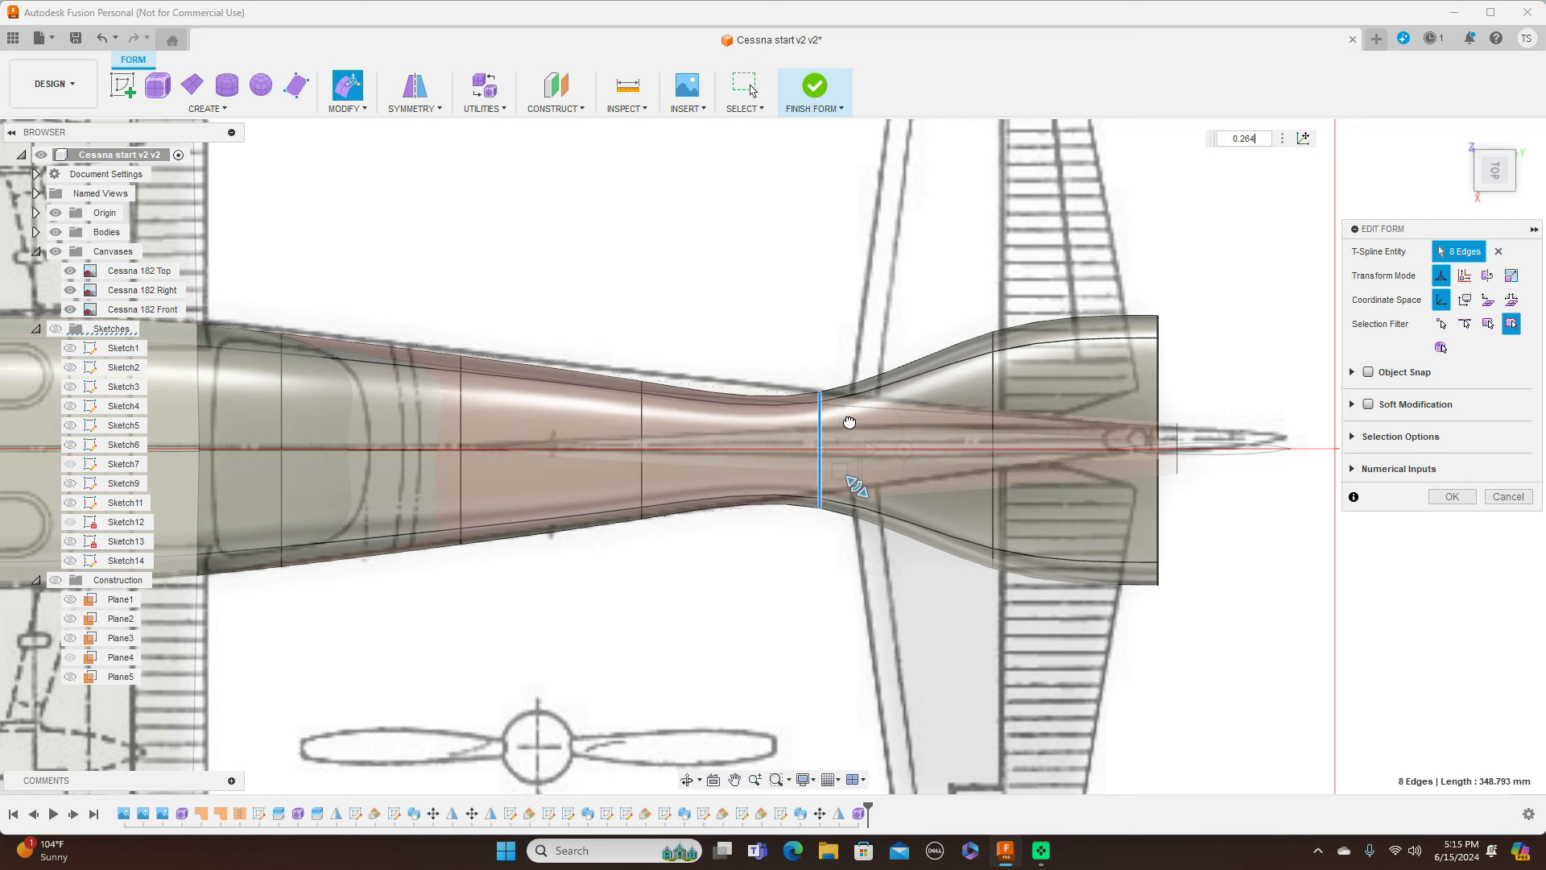
click(993, 399)
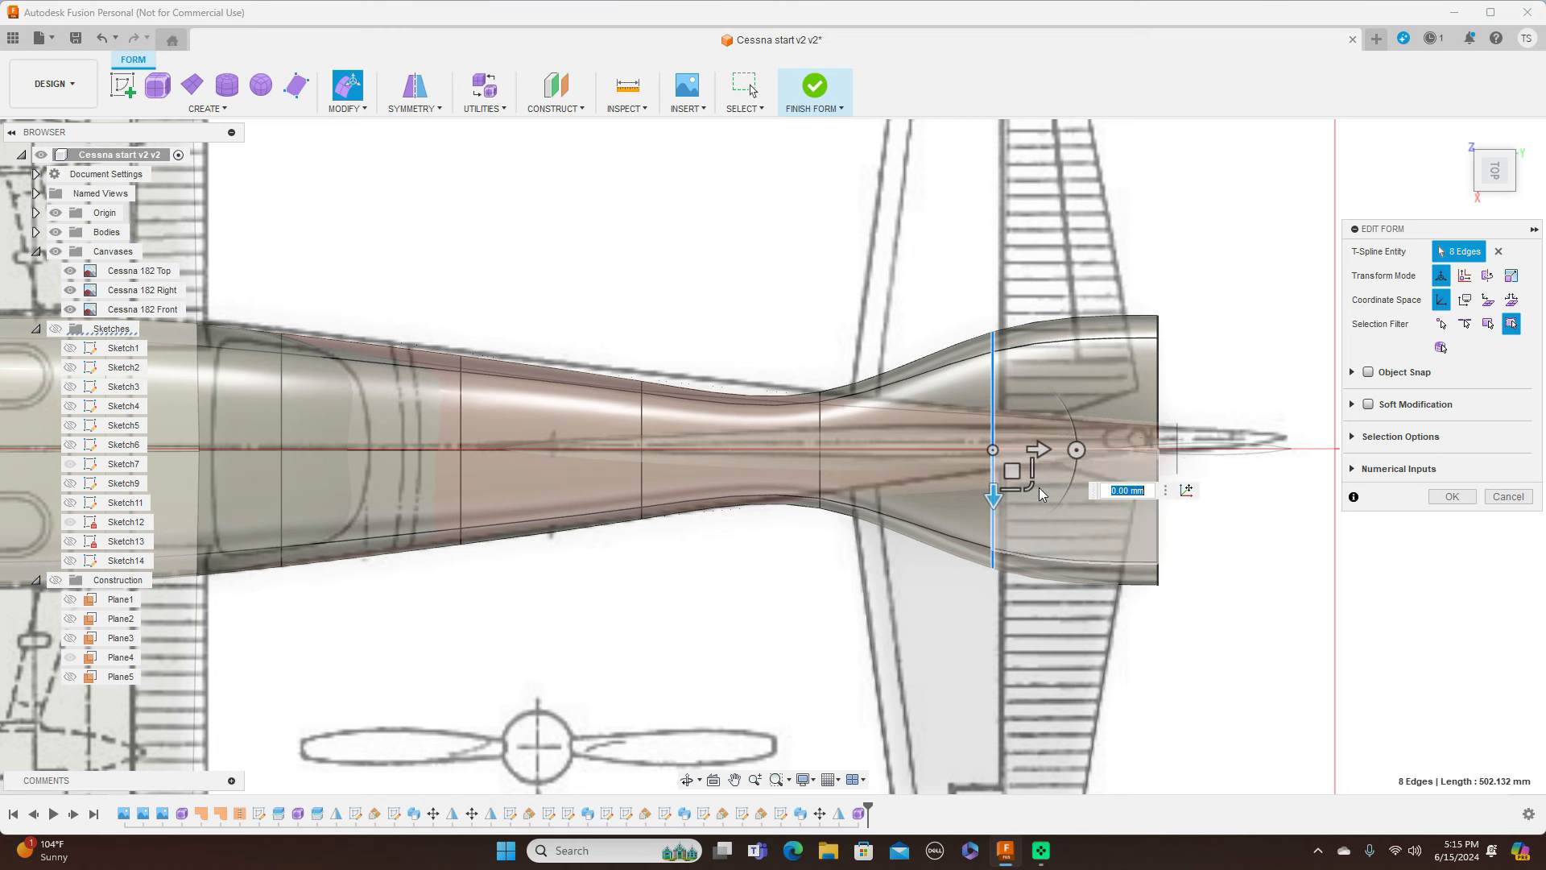
drag(1039, 488, 1006, 445)
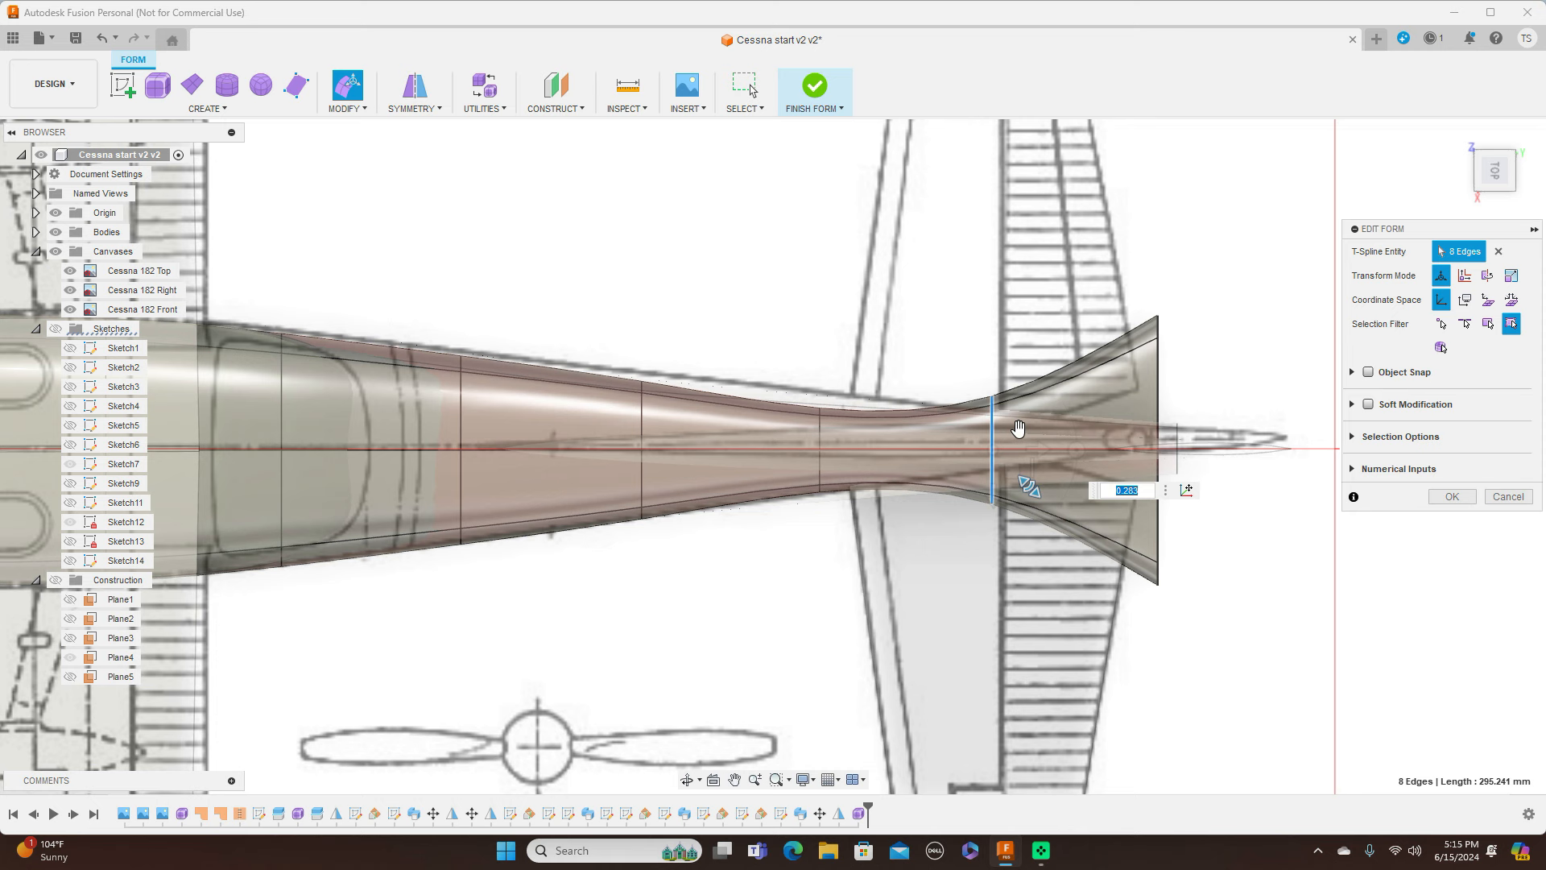
Scale the tail-end edge loop's width to about 0.13 to match the narrow tail tip on the top blueprint
double_click(1159, 390)
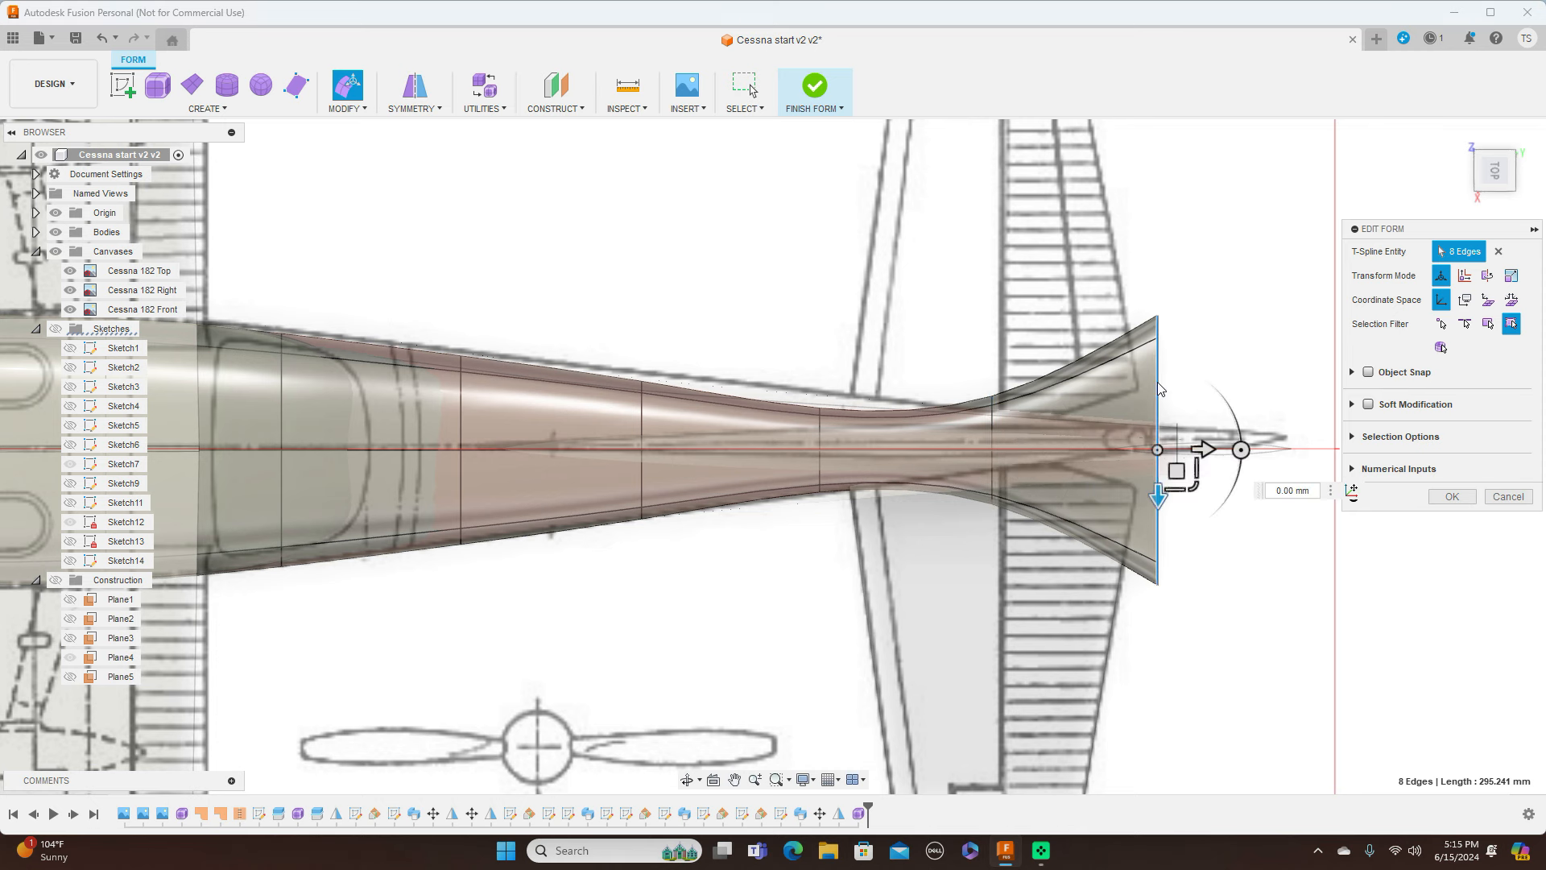
drag(1199, 484, 1171, 407)
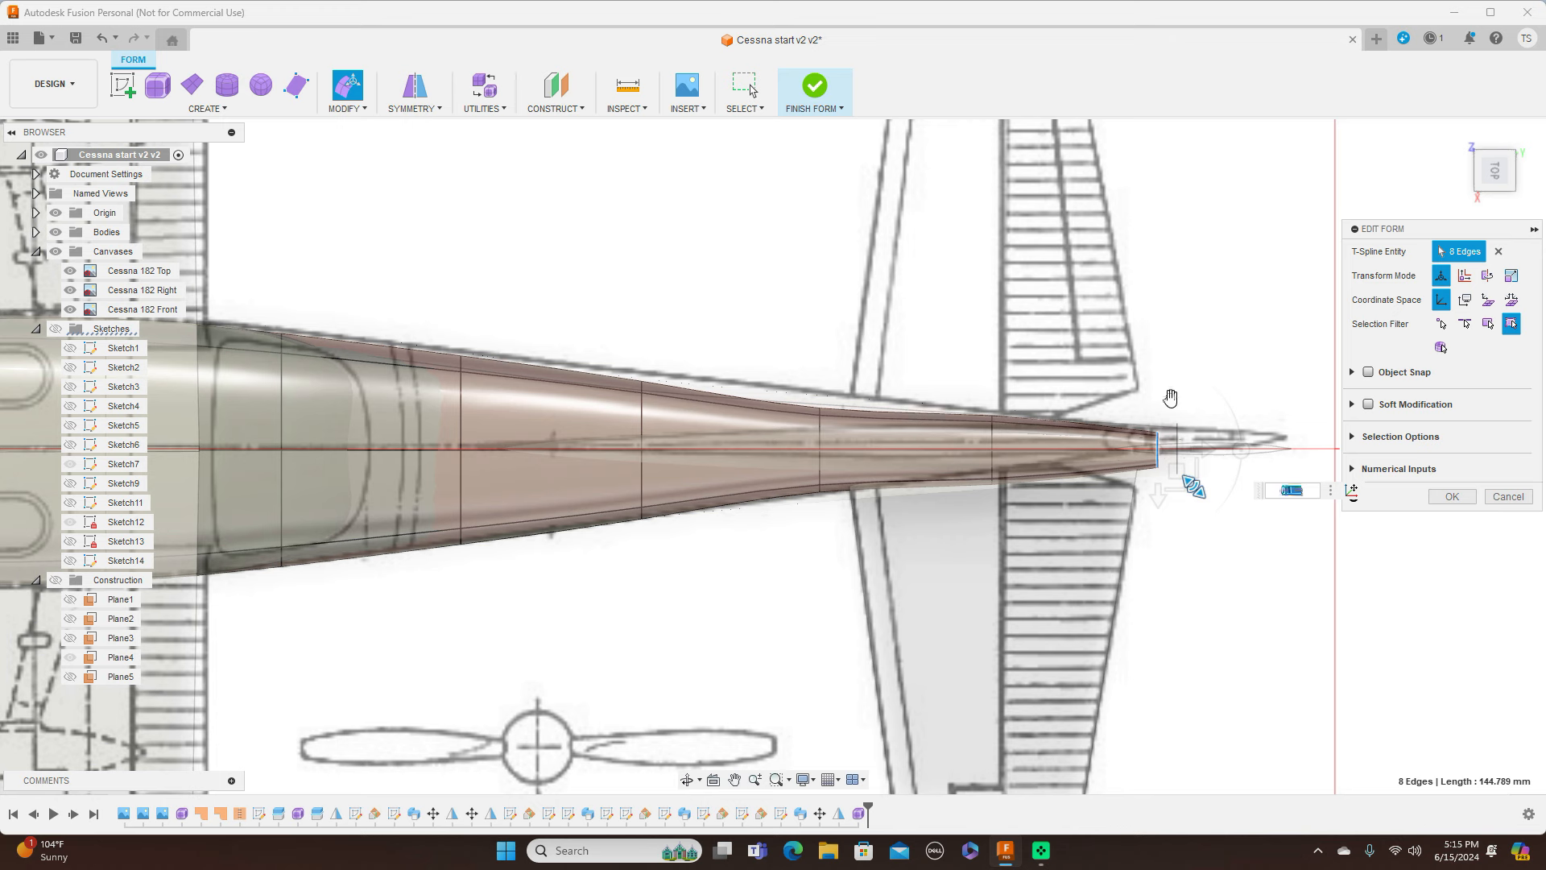
drag(1170, 398, 1172, 407)
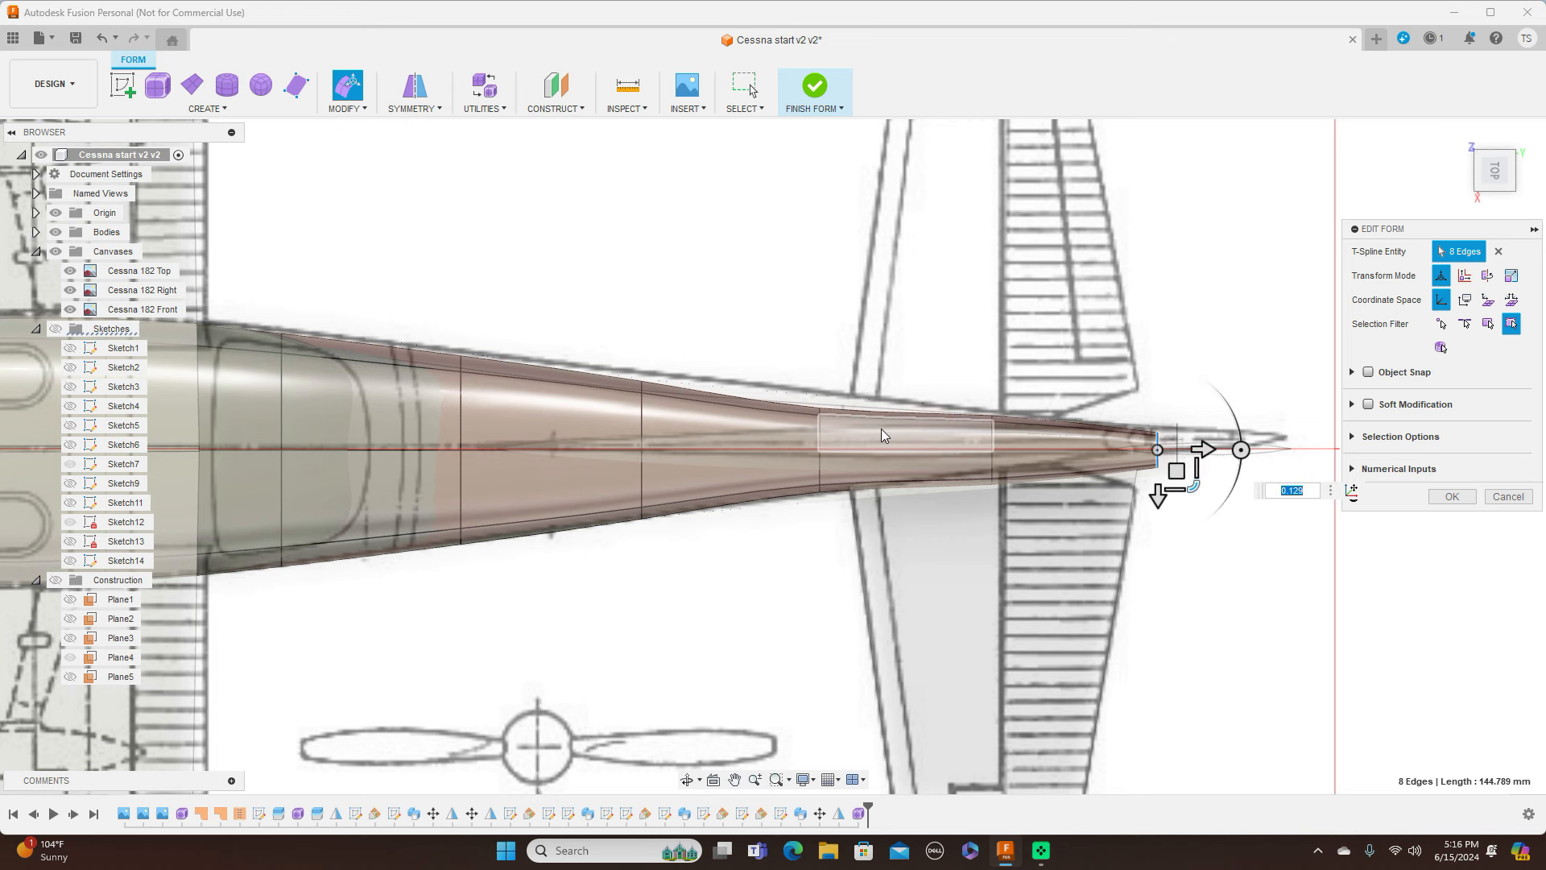
Widen the edge loop between sections G and H by about 1.5 and slightly widen the loop near section G to fit the outline
double_click(821, 438)
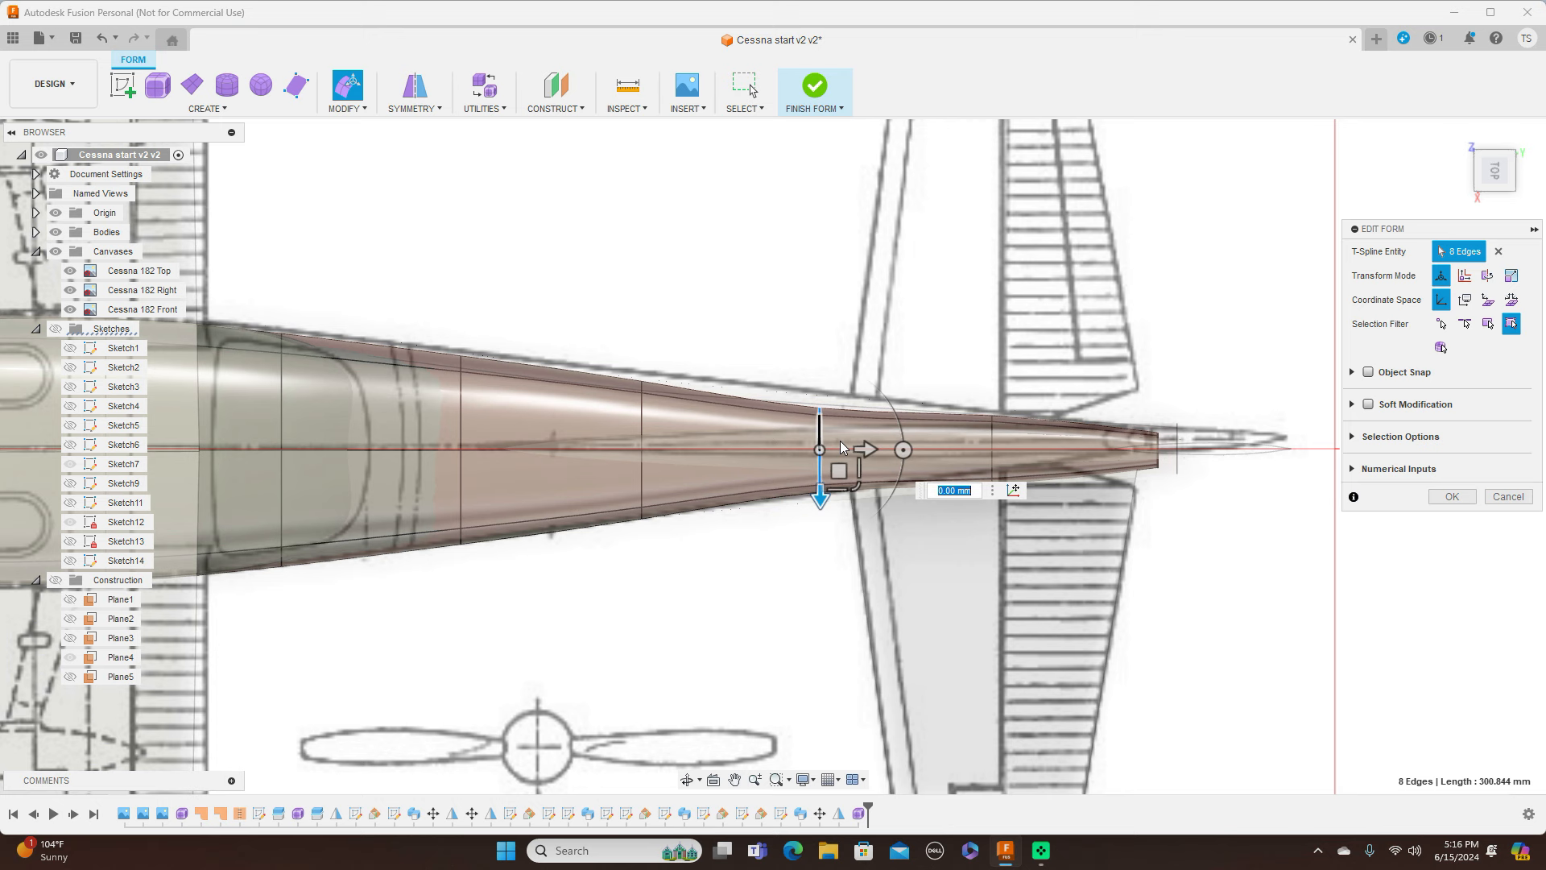
drag(862, 486, 864, 510)
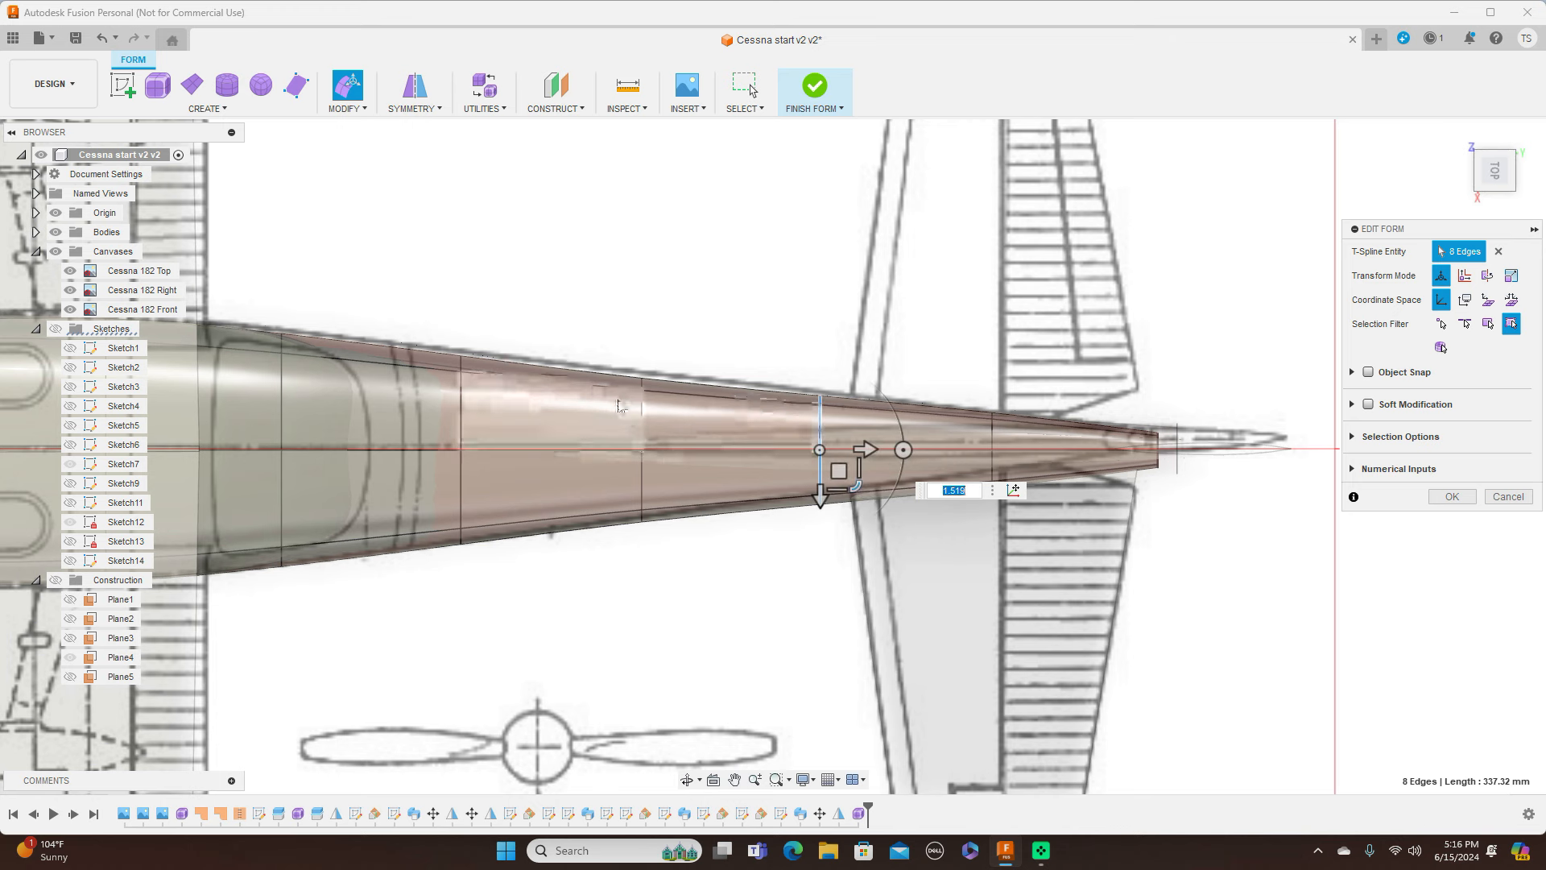
double_click(643, 428)
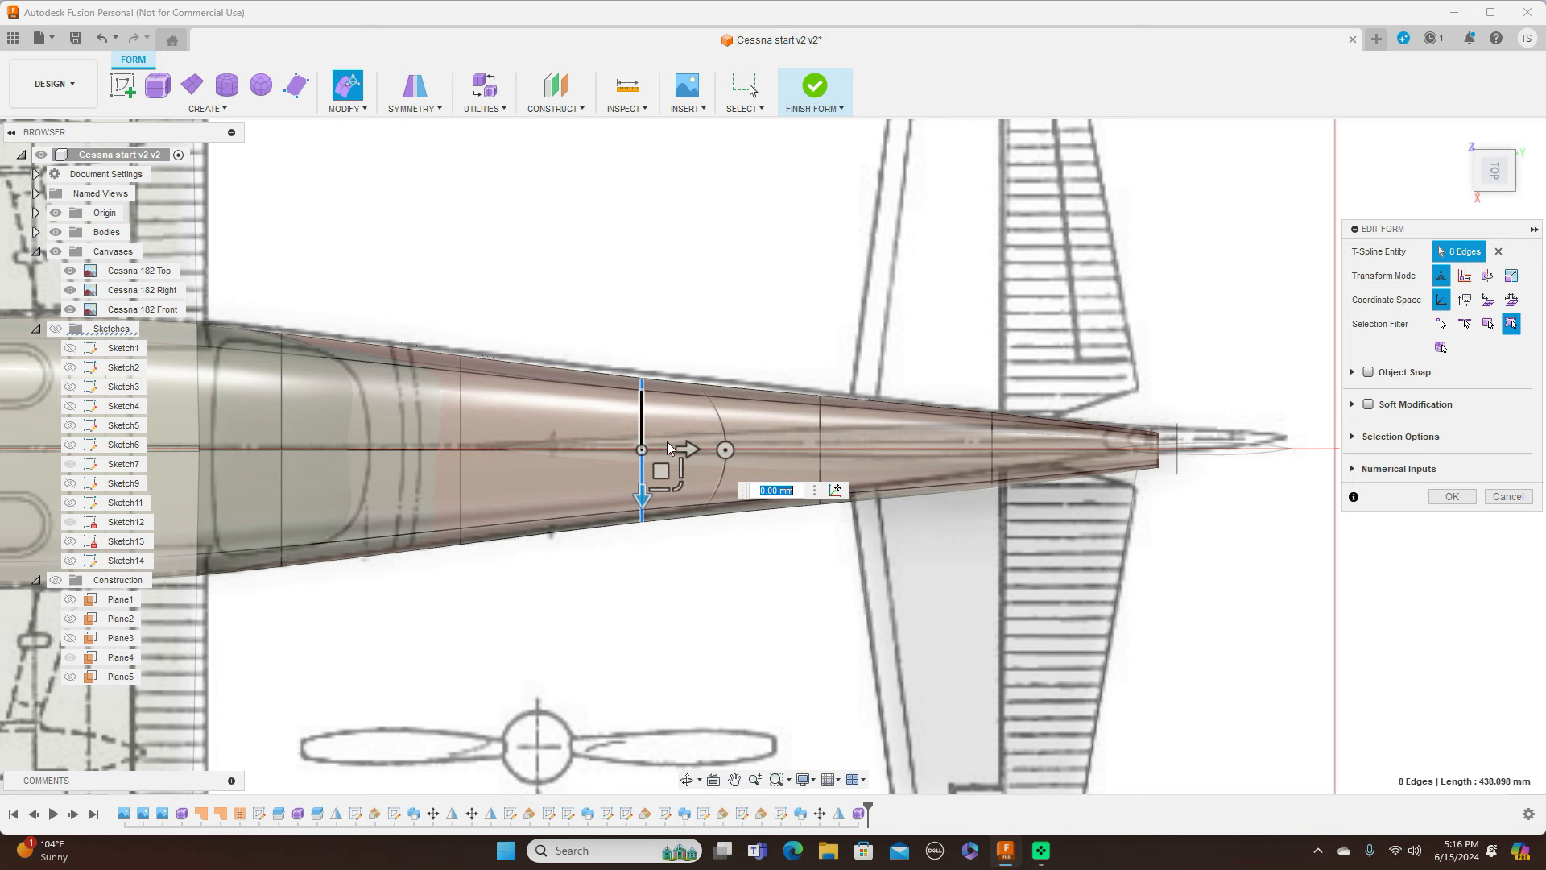
drag(681, 494, 680, 486)
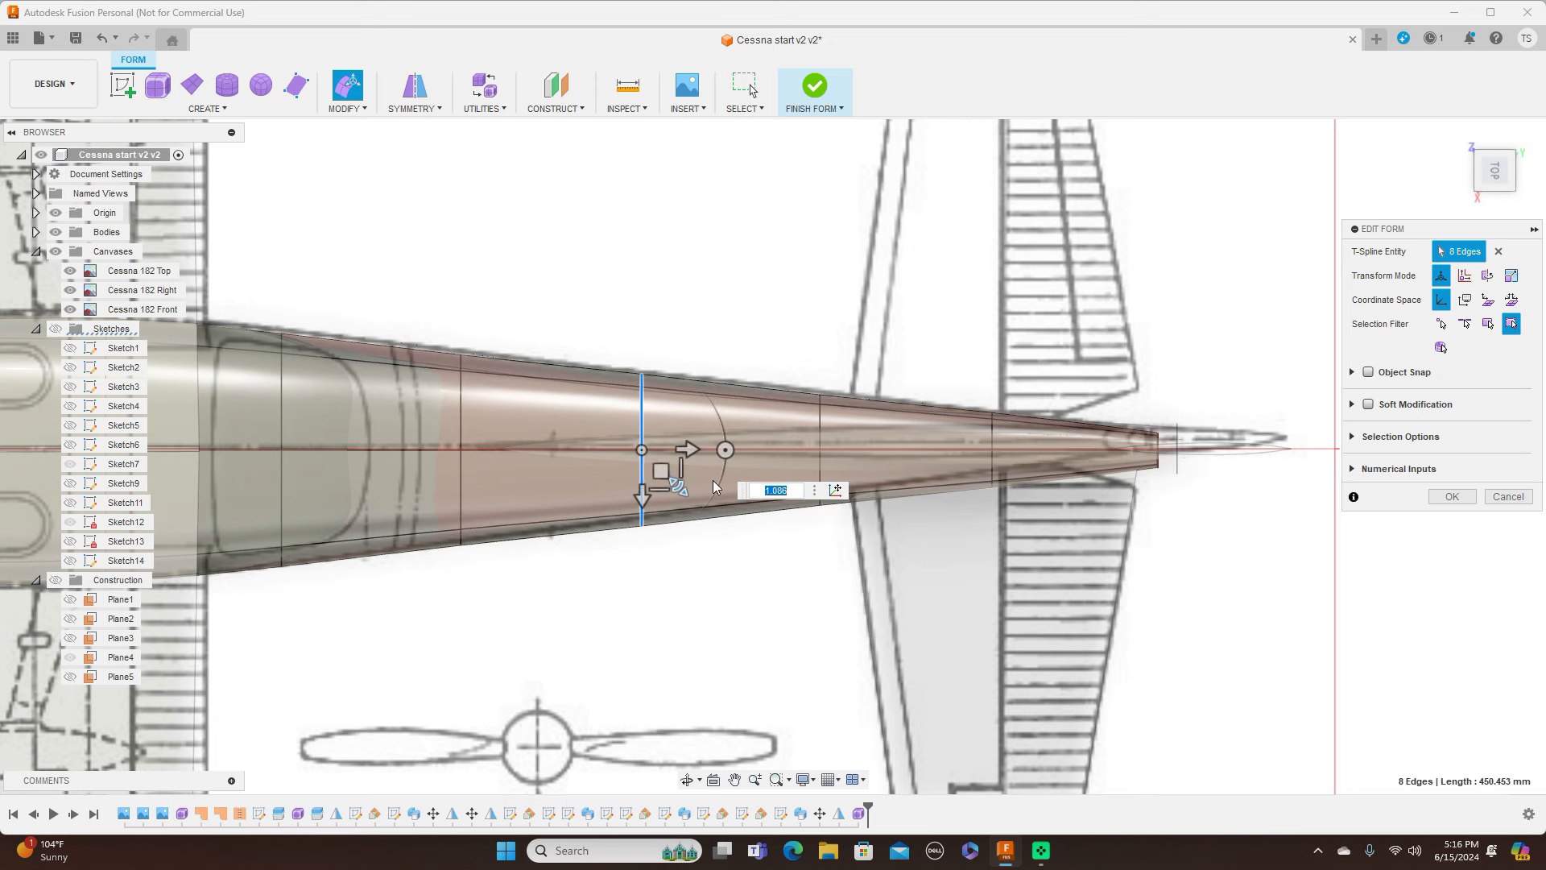
double_click(821, 435)
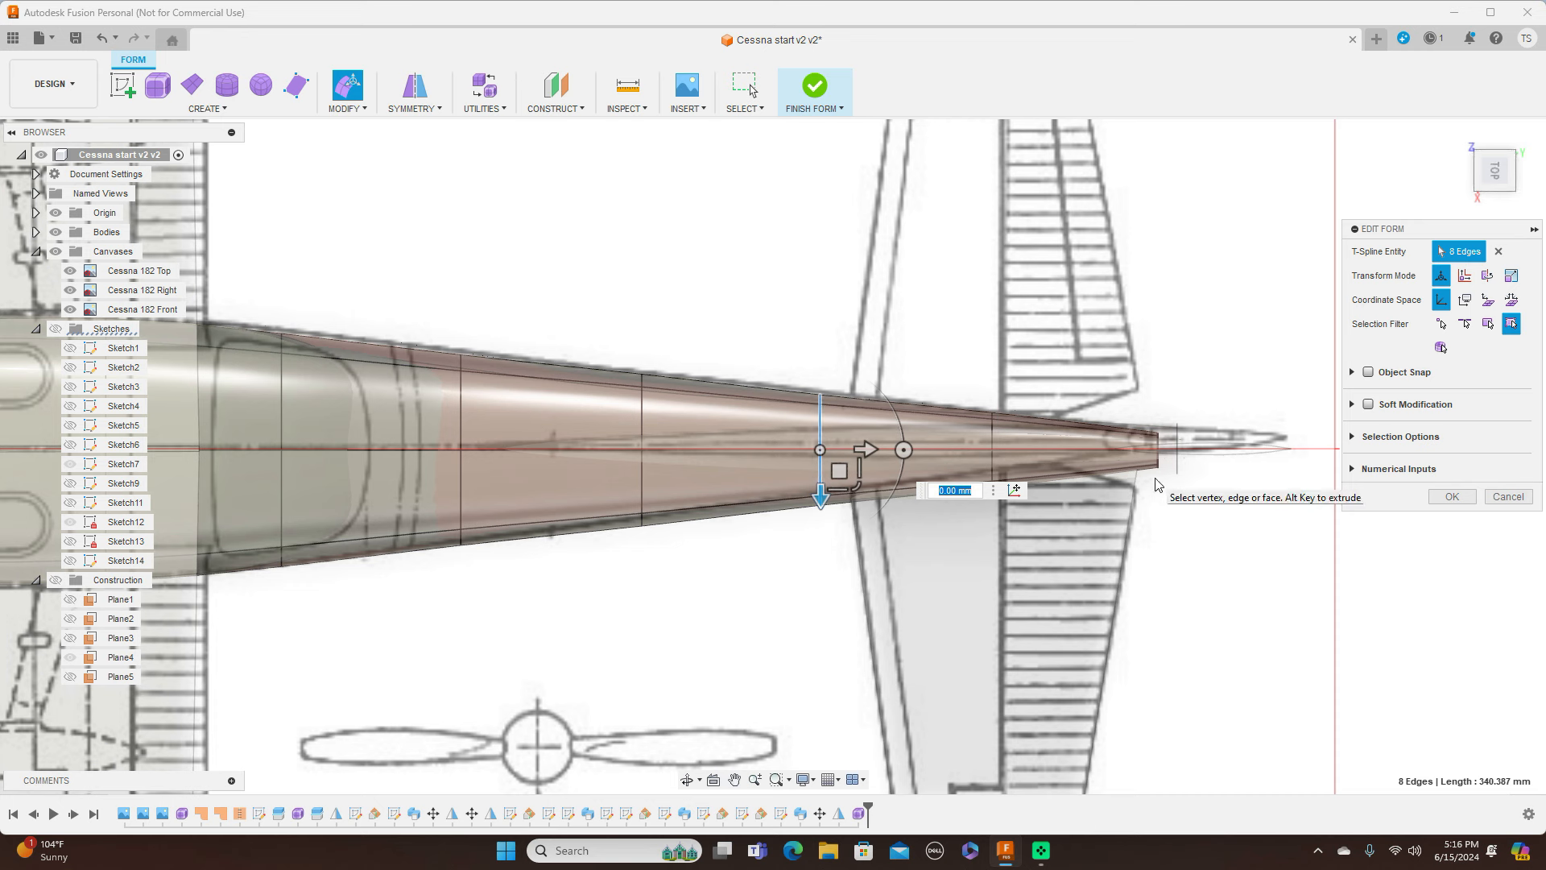
Widen the edge loop near section E to 1.054 and the one behind section F to 1.035 along the top-view outline
double_click(282, 408)
drag(318, 488, 448, 390)
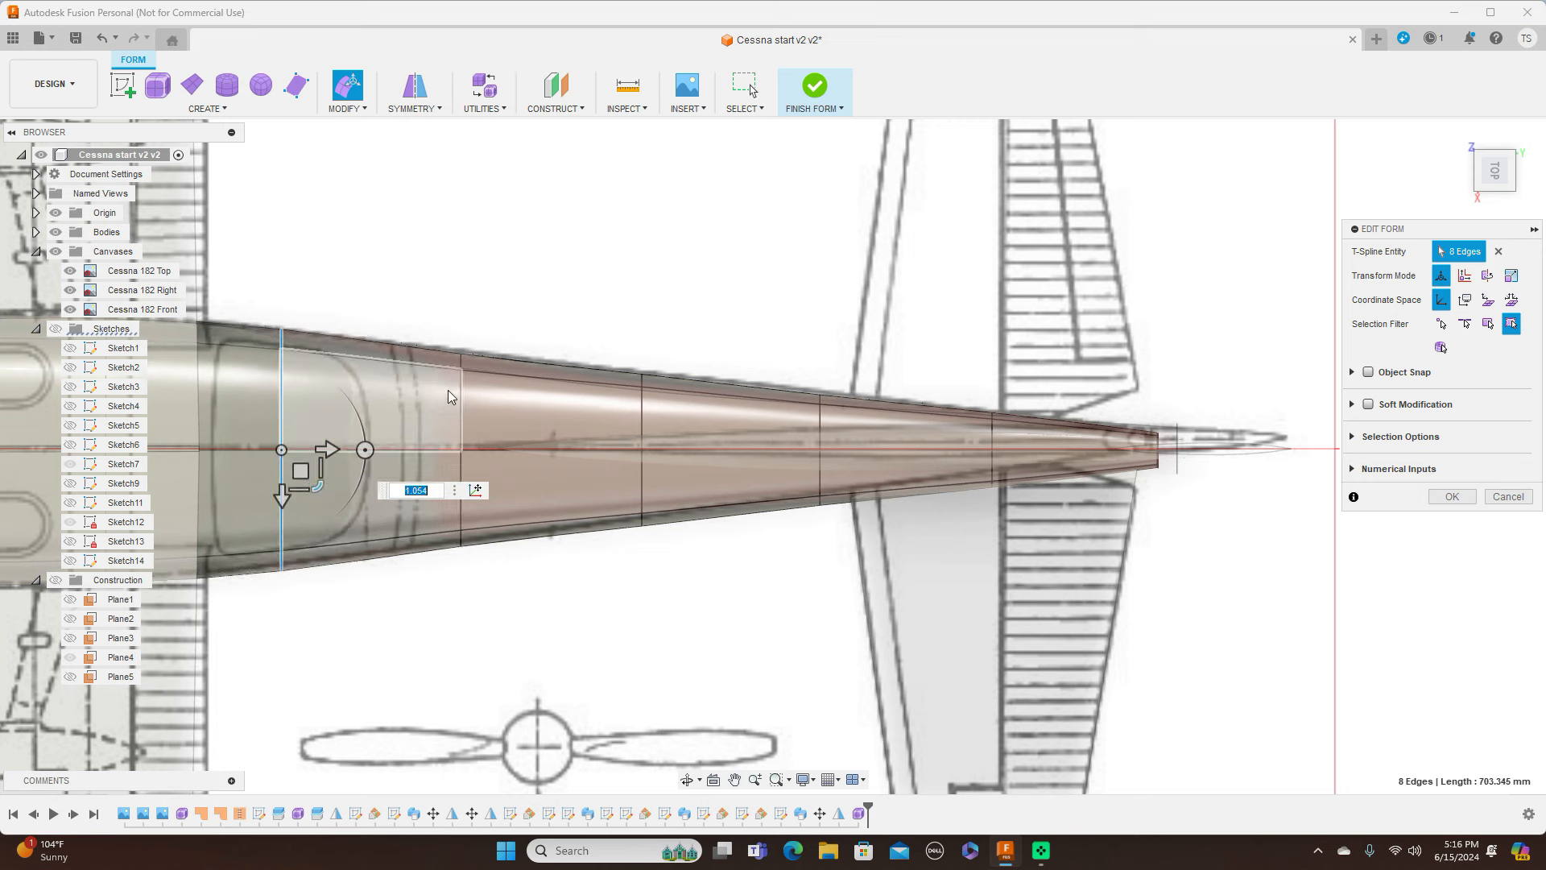
double_click(460, 403)
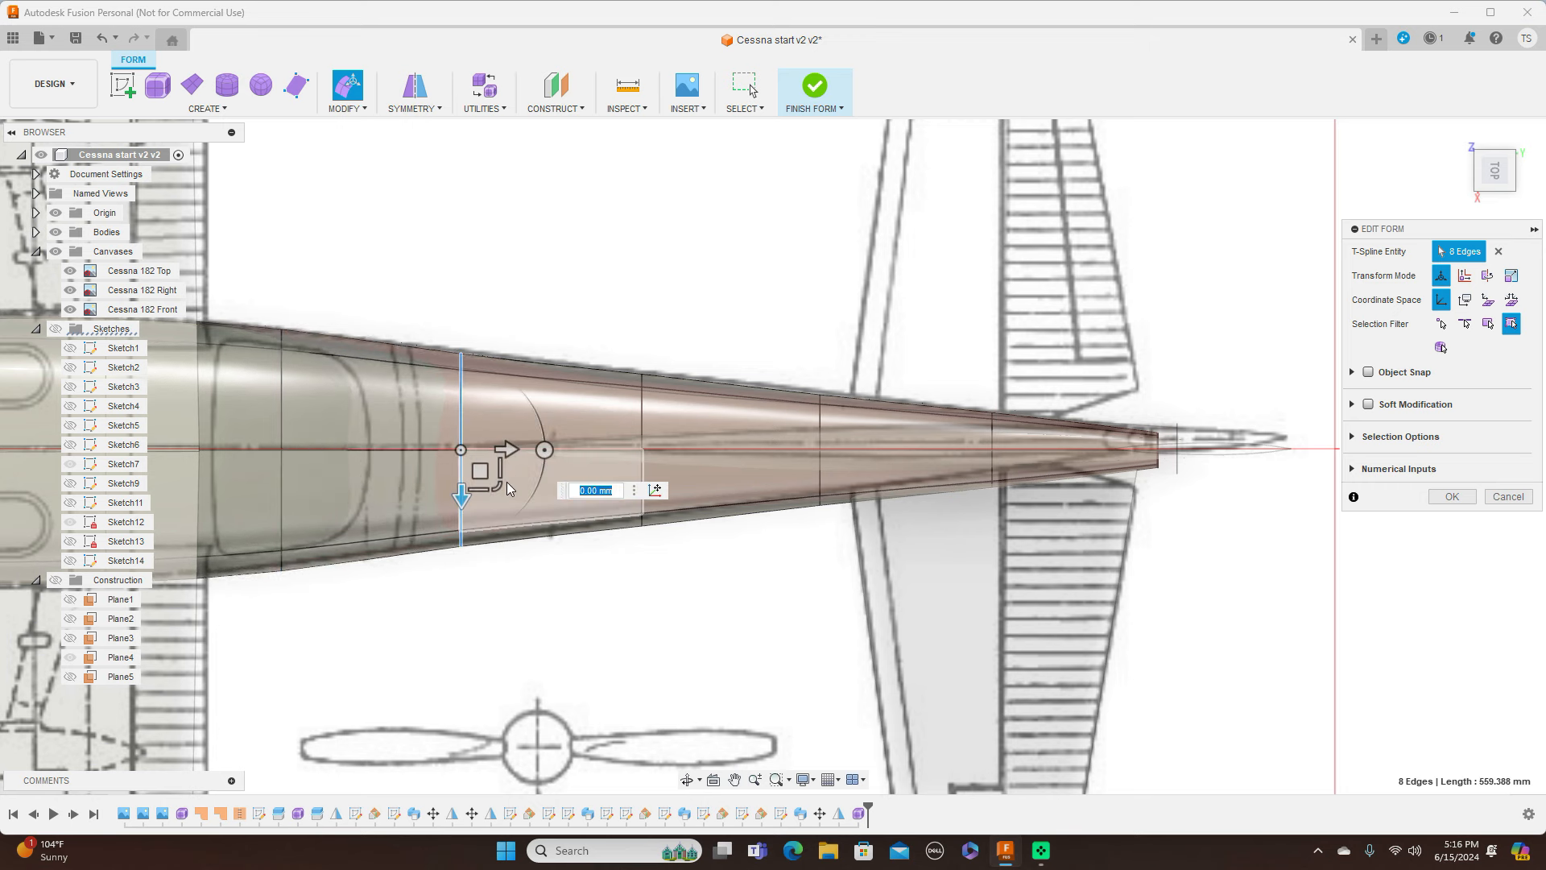
drag(505, 486, 497, 487)
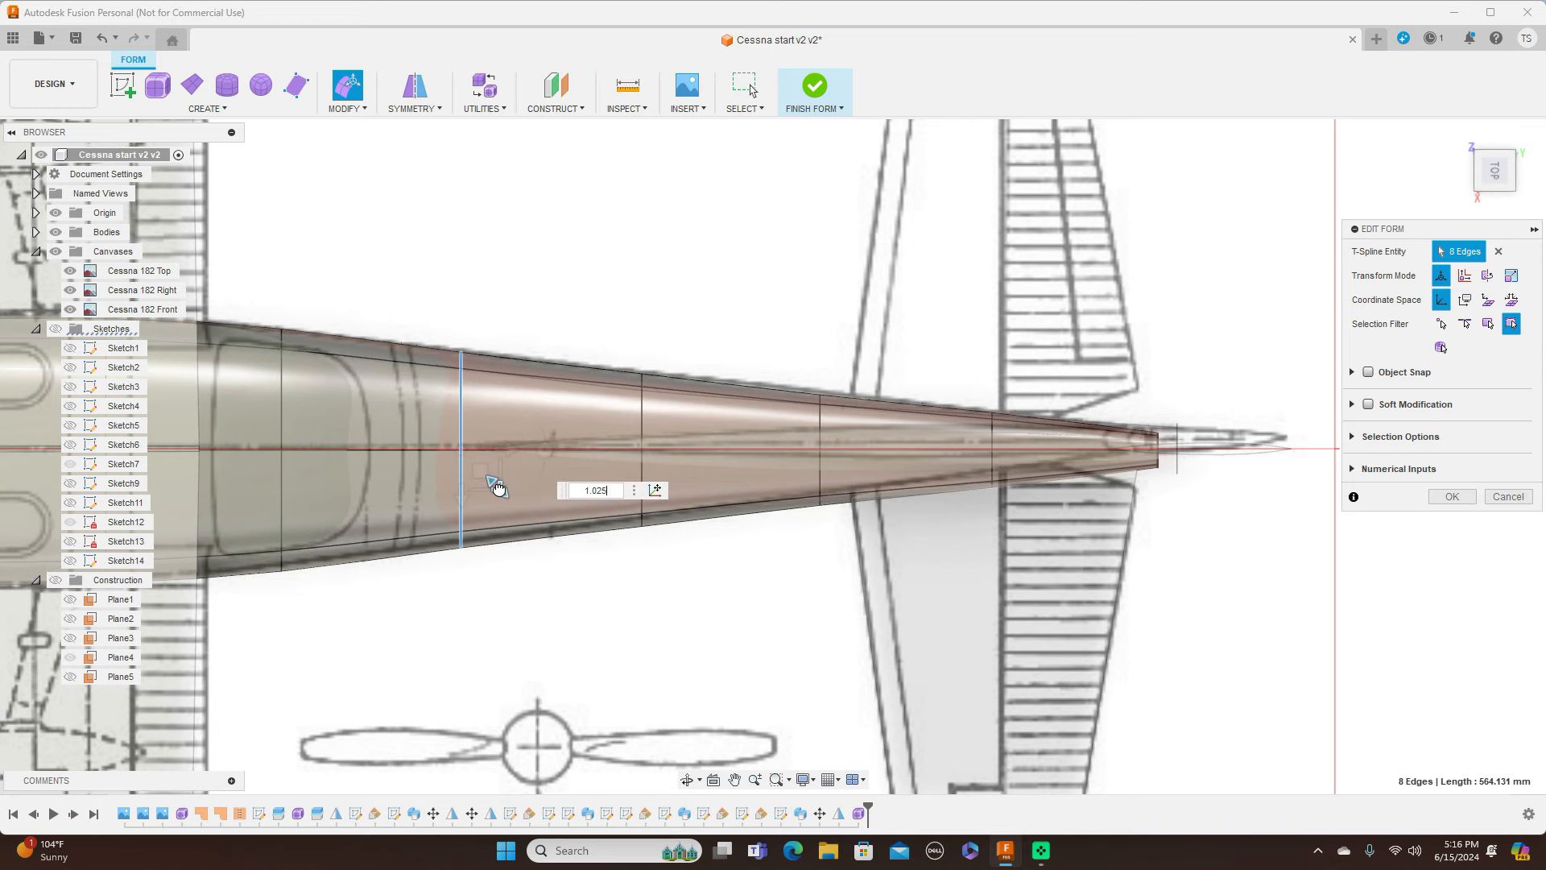
scroll(906, 474, down, 5)
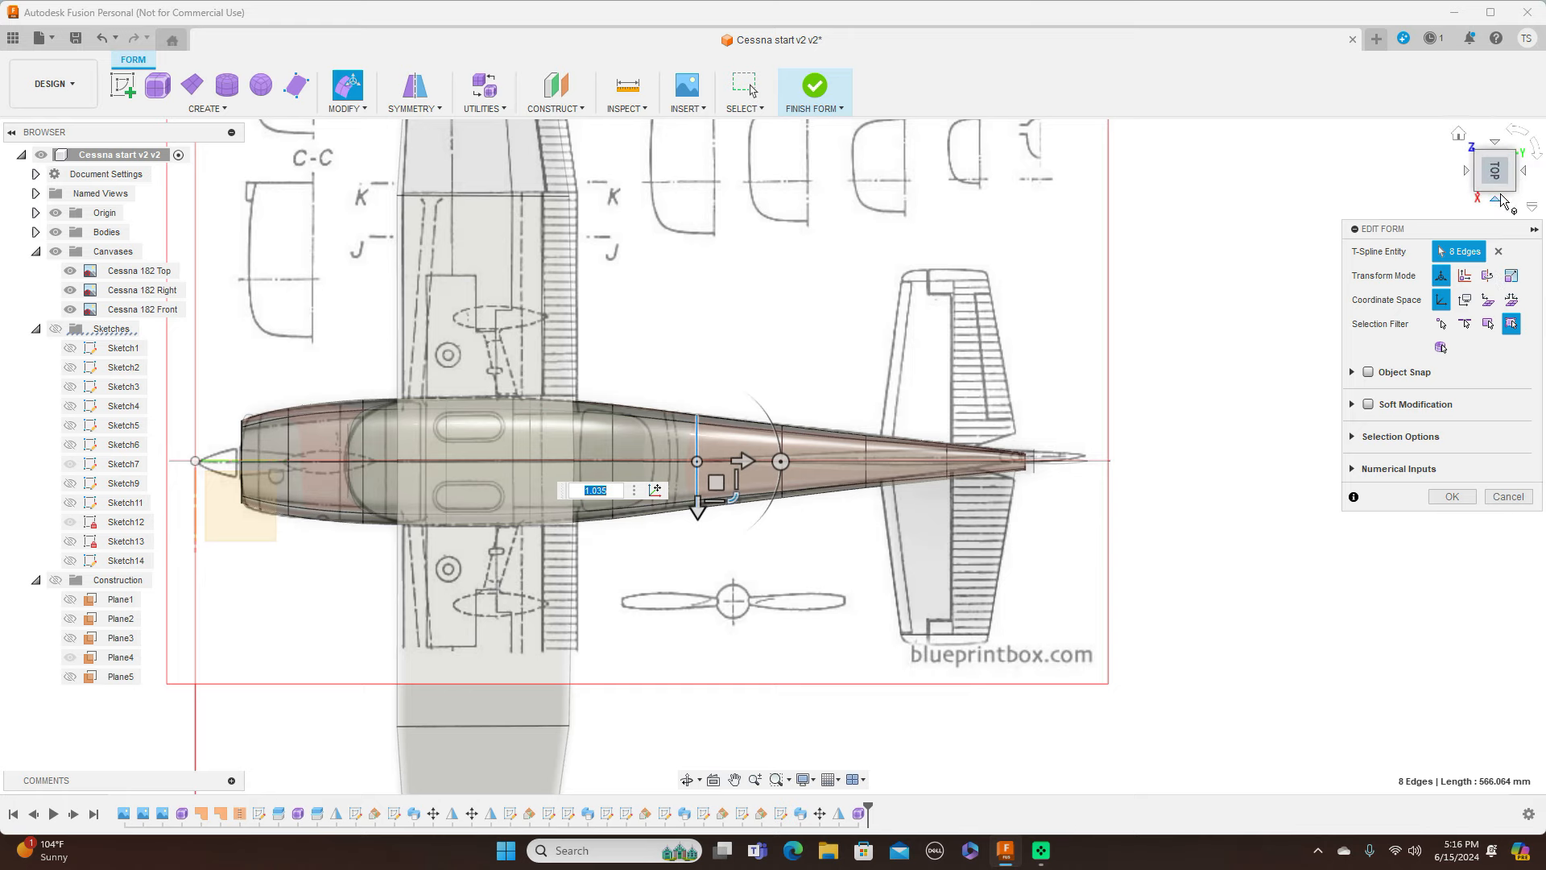
In the right side view, rotate the nose-end edge loop 15 degrees to follow the slanted cowling front
click(1496, 202)
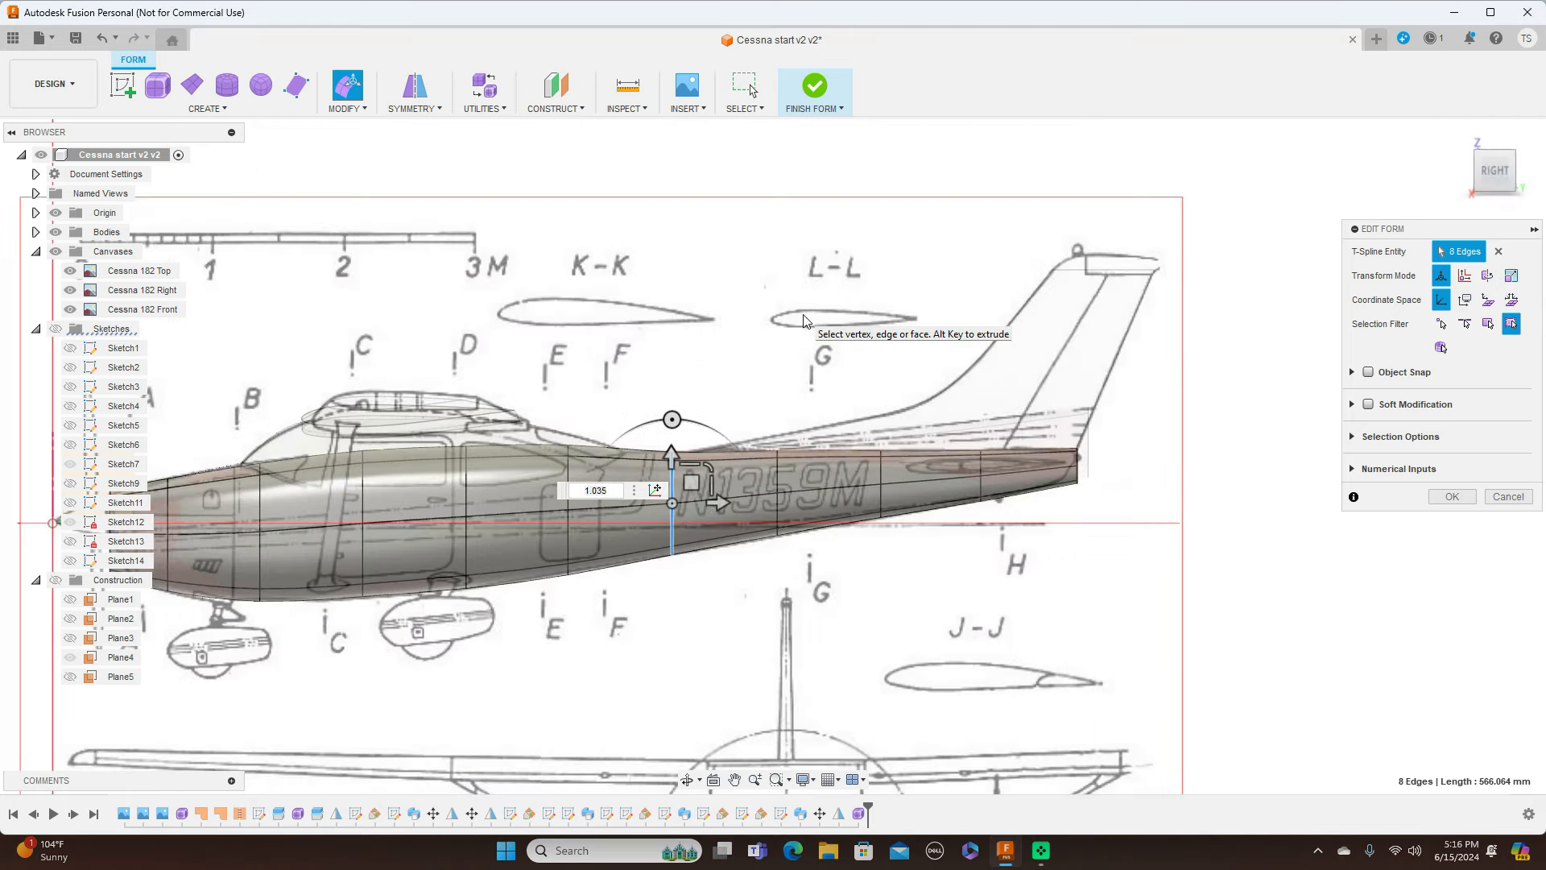
middle_drag(802, 321, 969, 200)
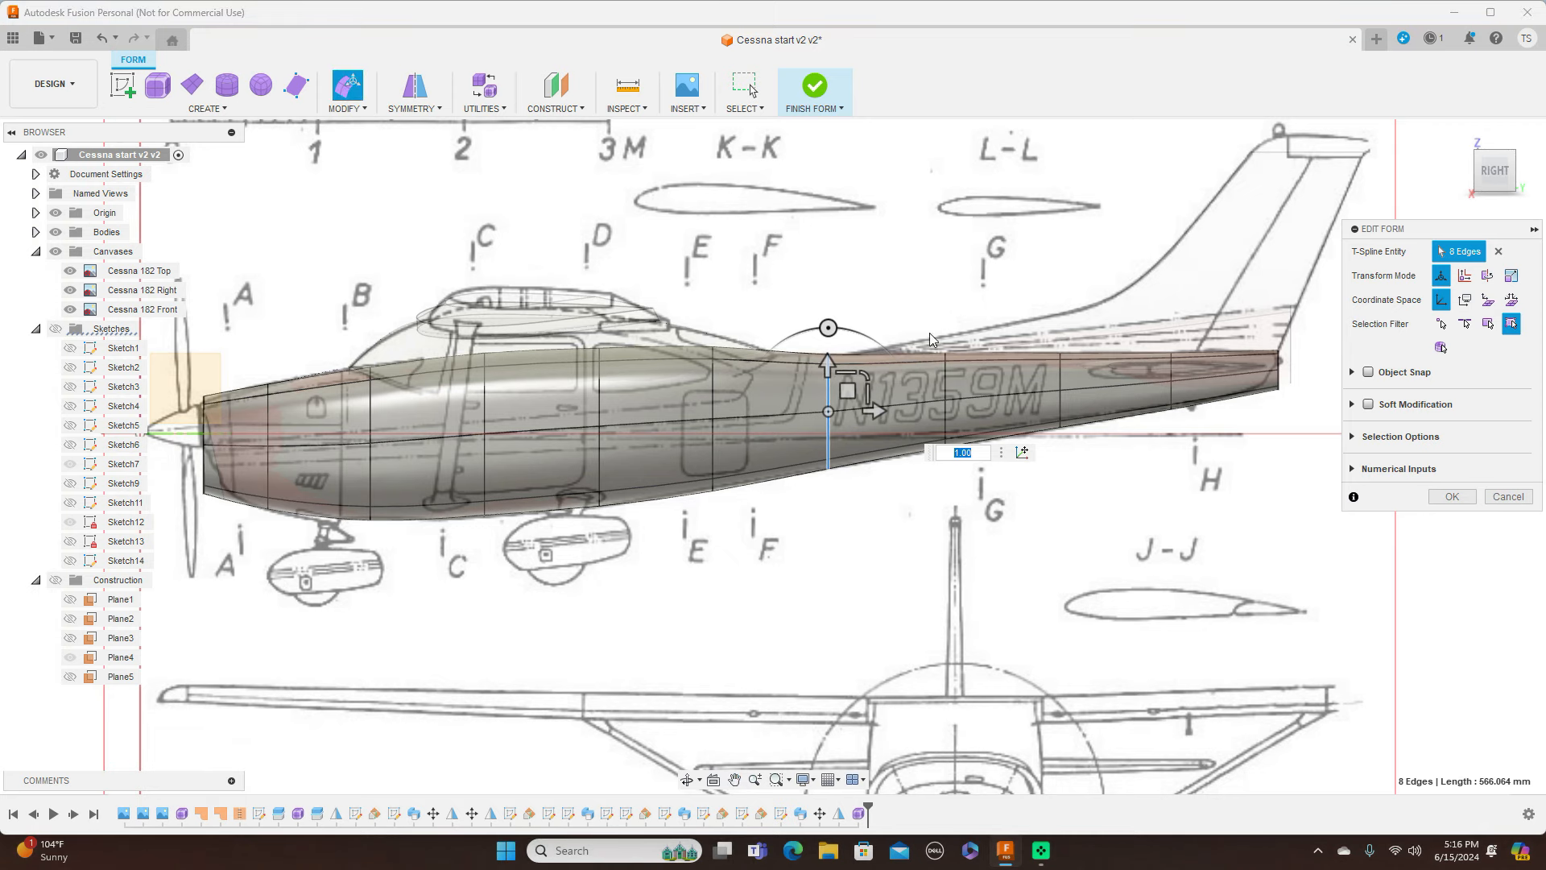
scroll(936, 362, down, 2)
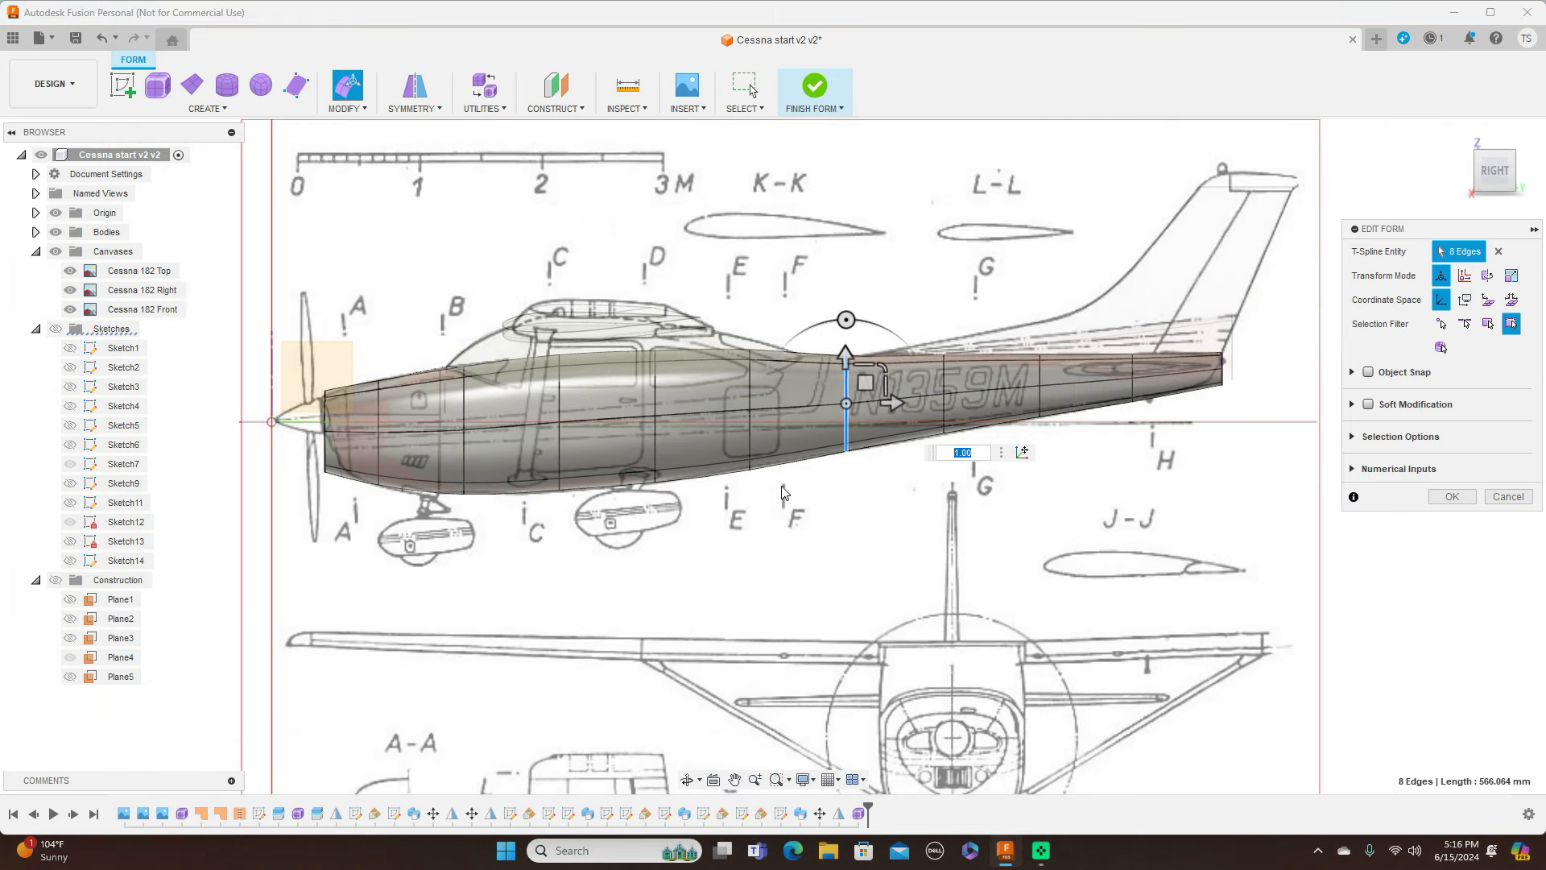
scroll(310, 434, up, 2)
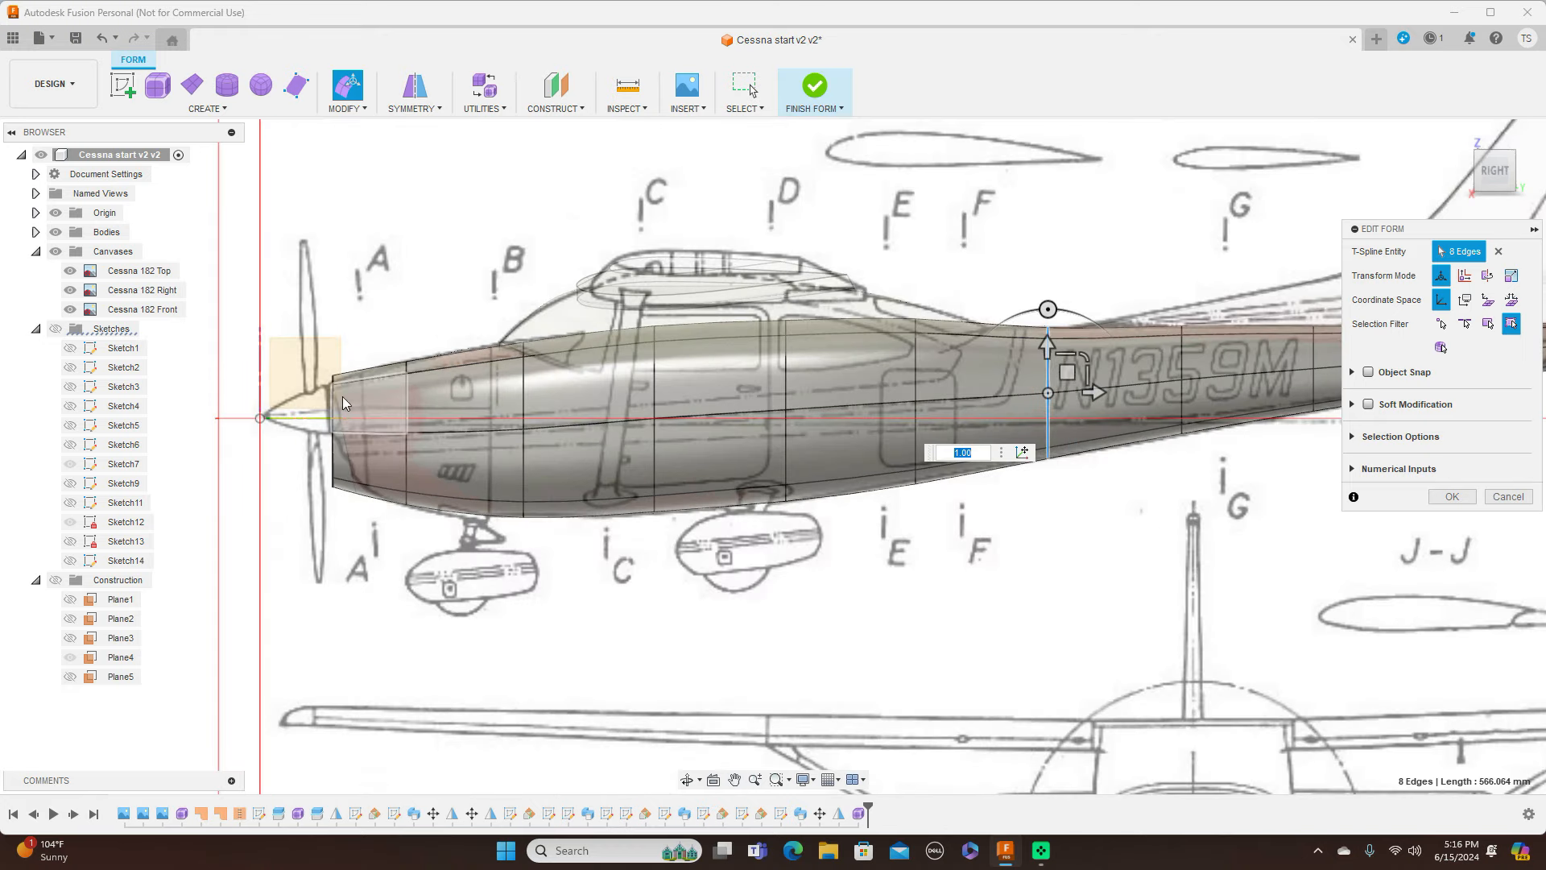
double_click(332, 449)
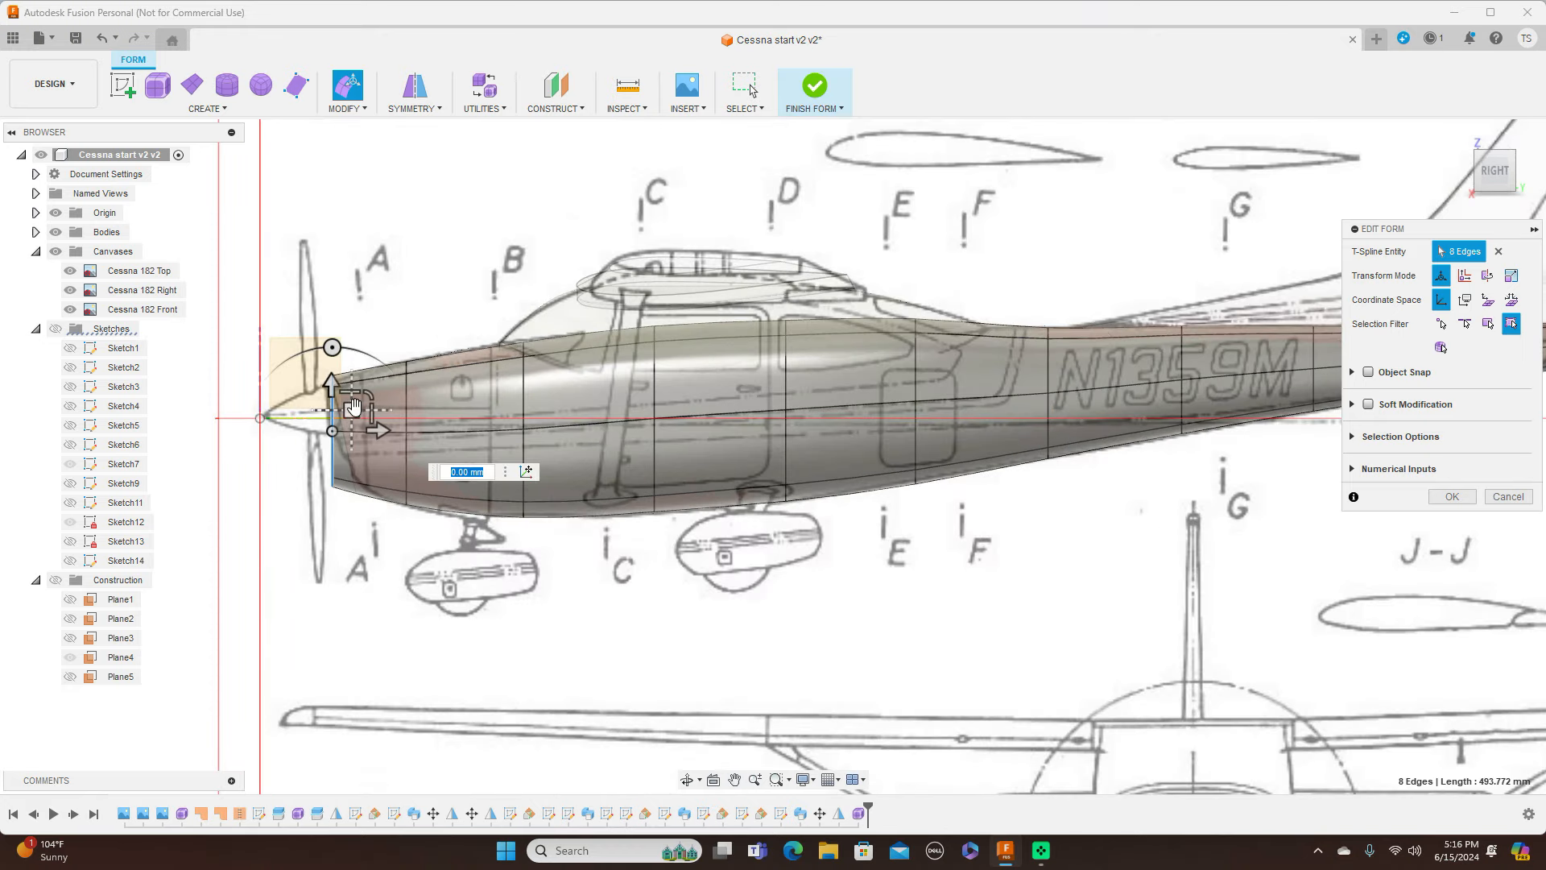
drag(332, 348, 320, 351)
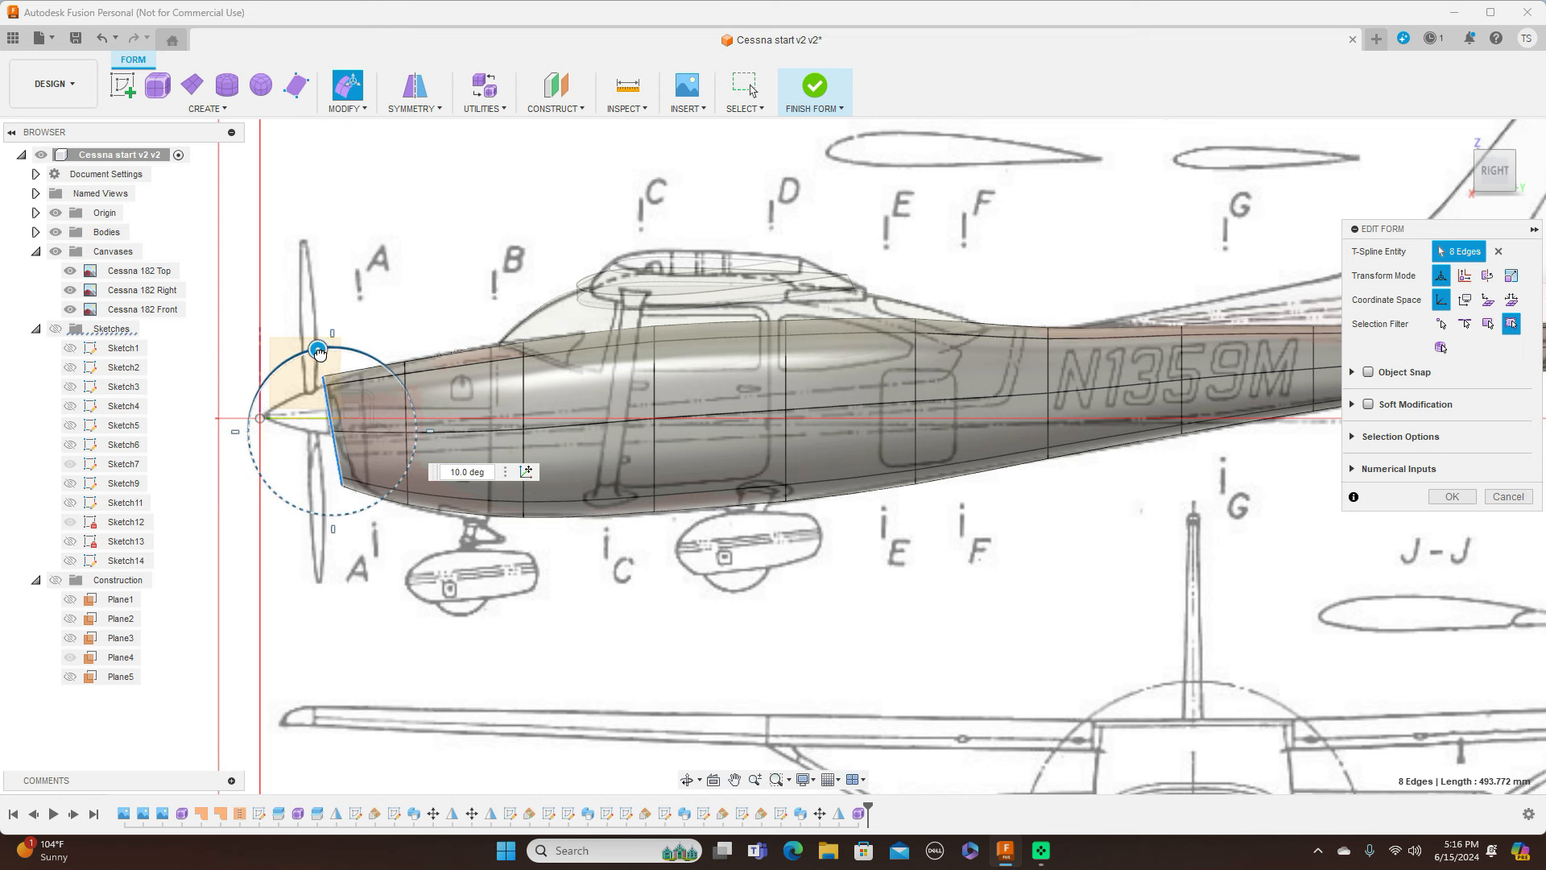
drag(317, 355, 313, 357)
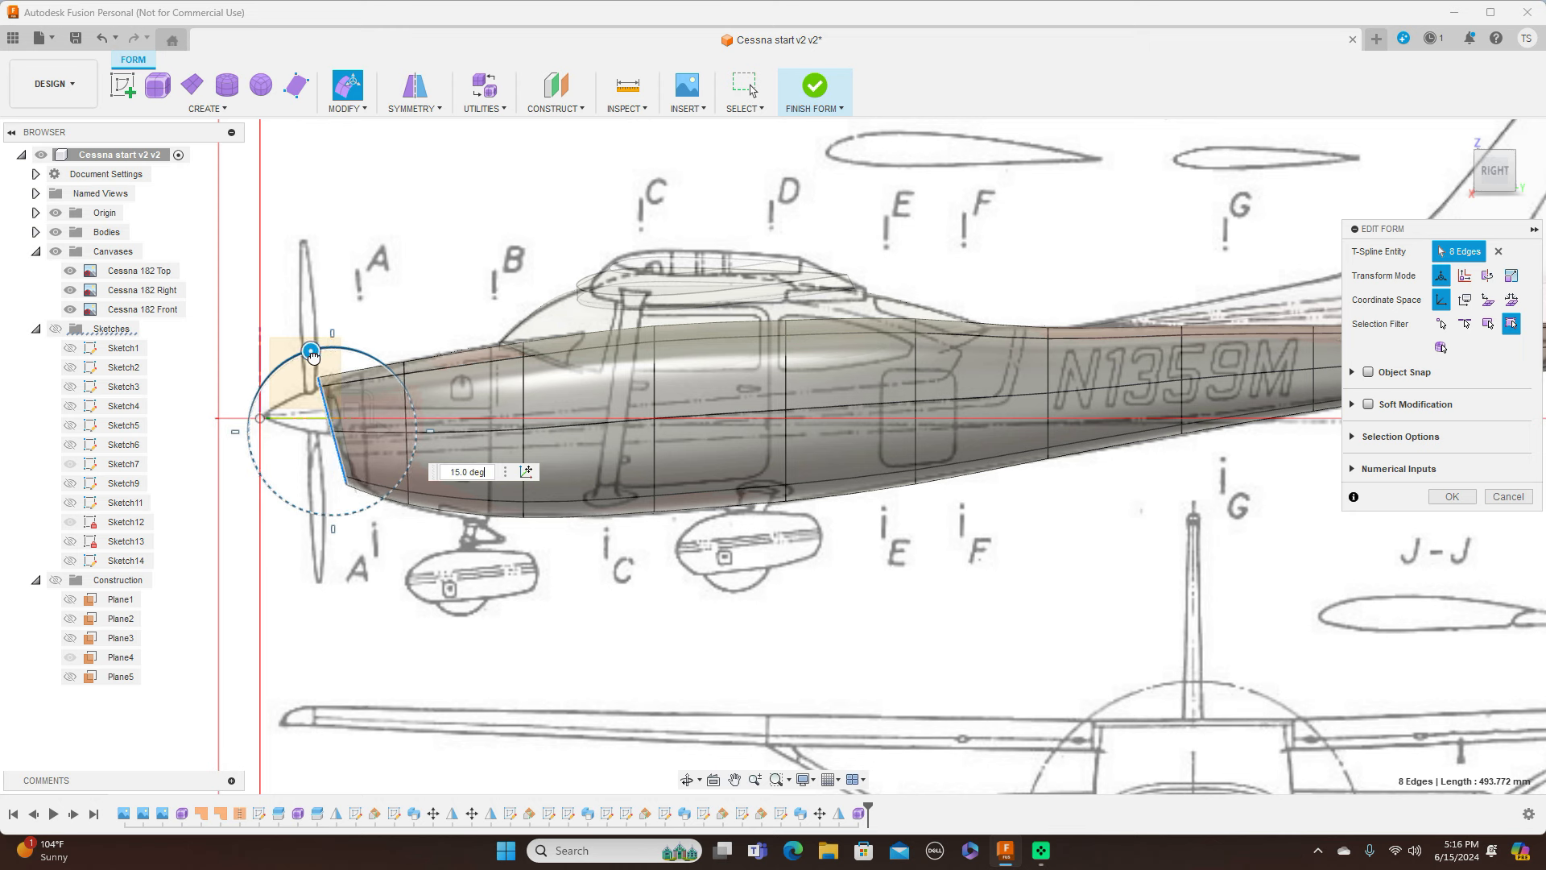
Shift the nose-end edge loop slightly rearward, scale it to about 0.892, and slightly enlarge the loop behind it
drag(353, 416, 379, 399)
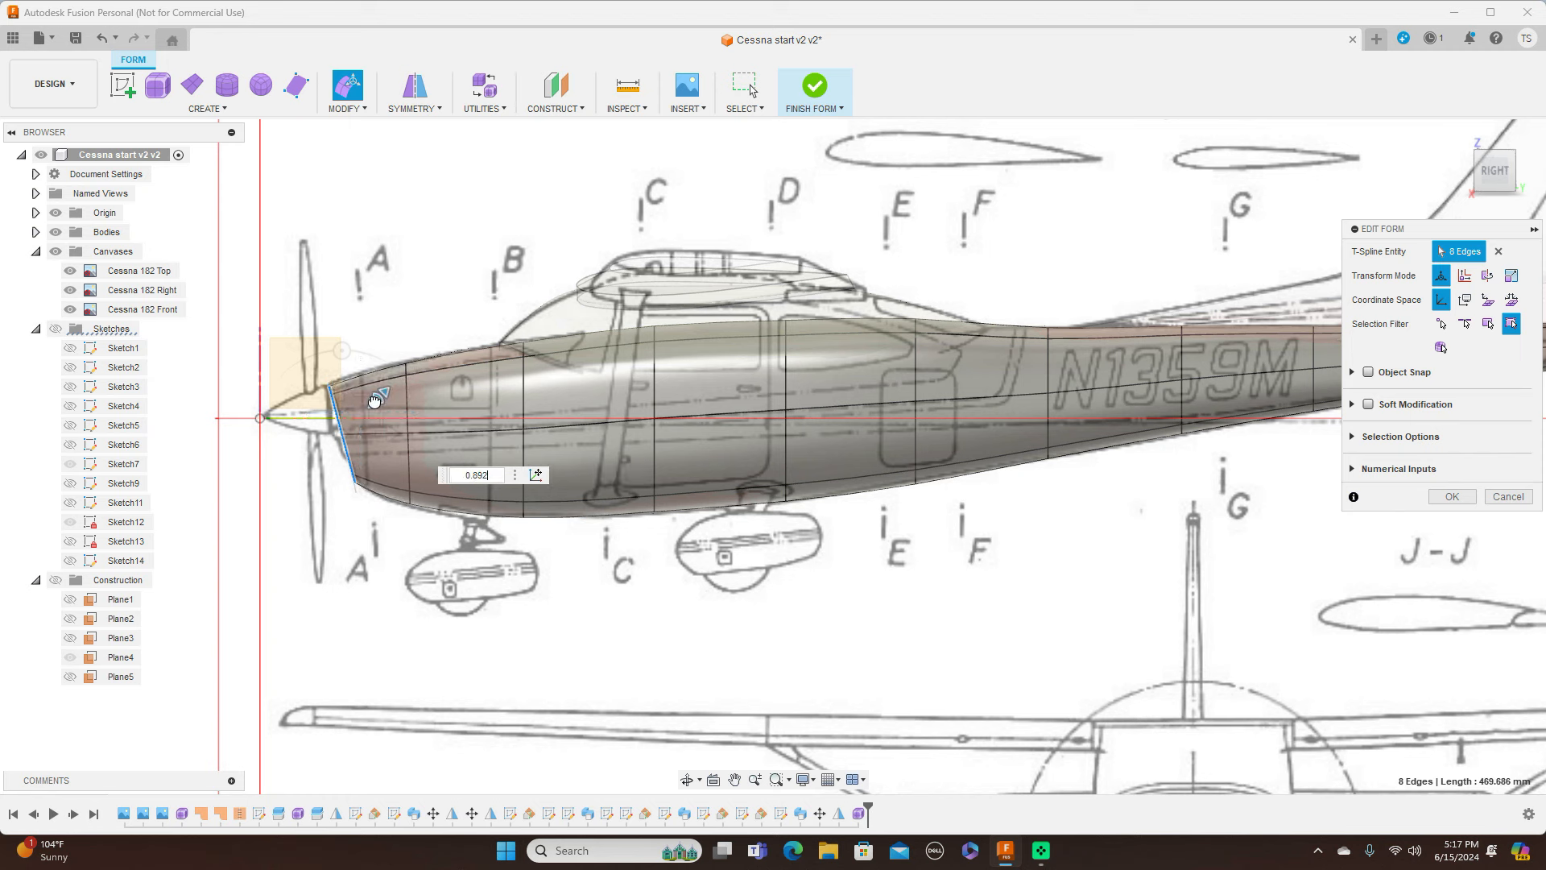
drag(375, 400, 376, 400)
scroll(403, 401, up, 3)
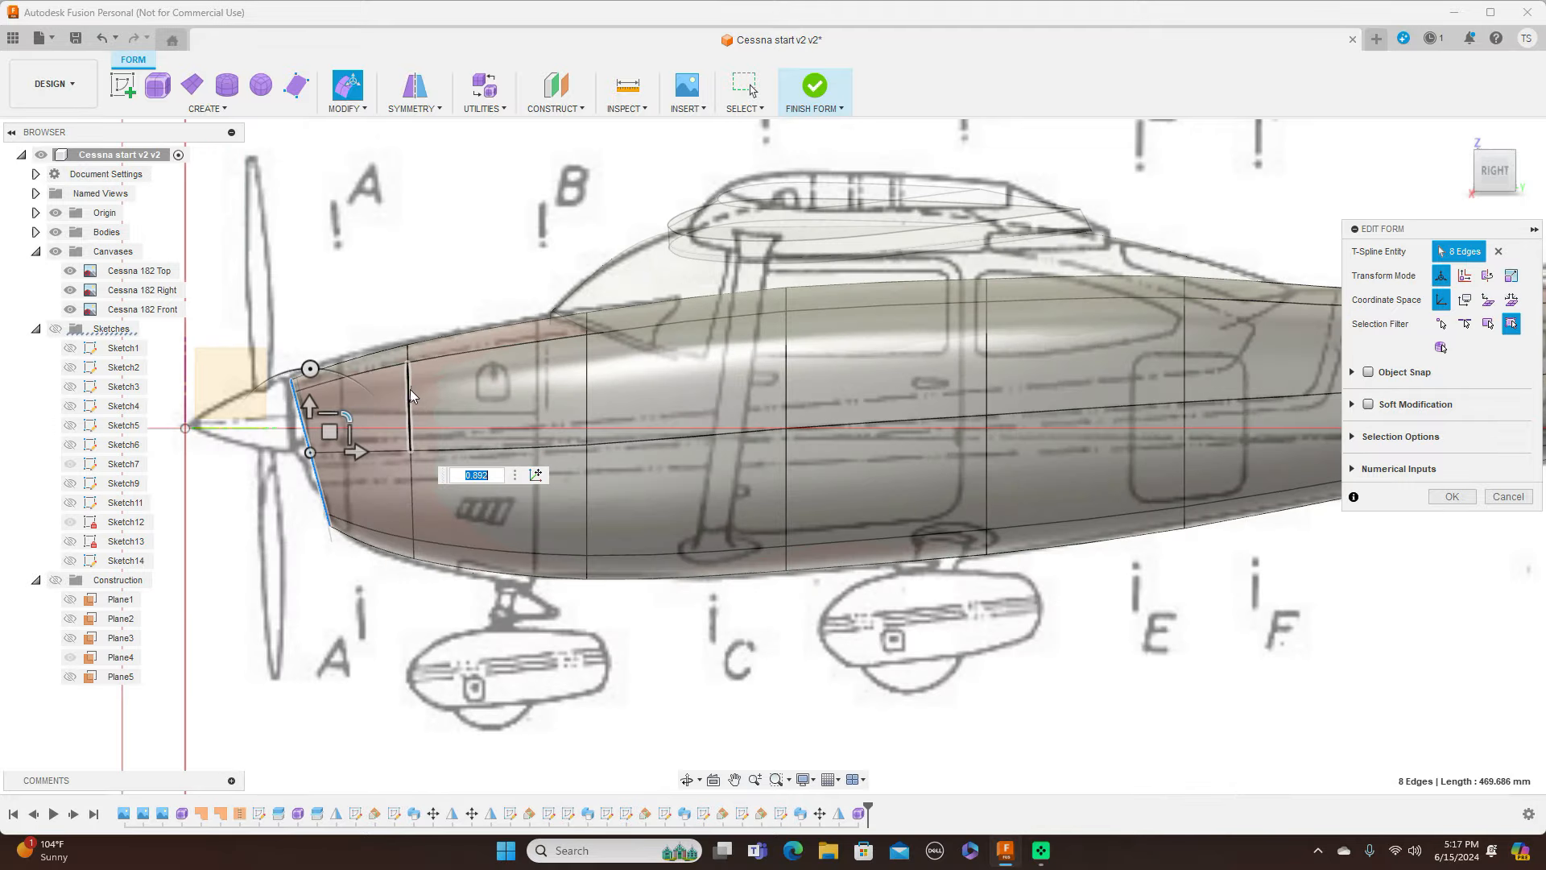
double_click(409, 393)
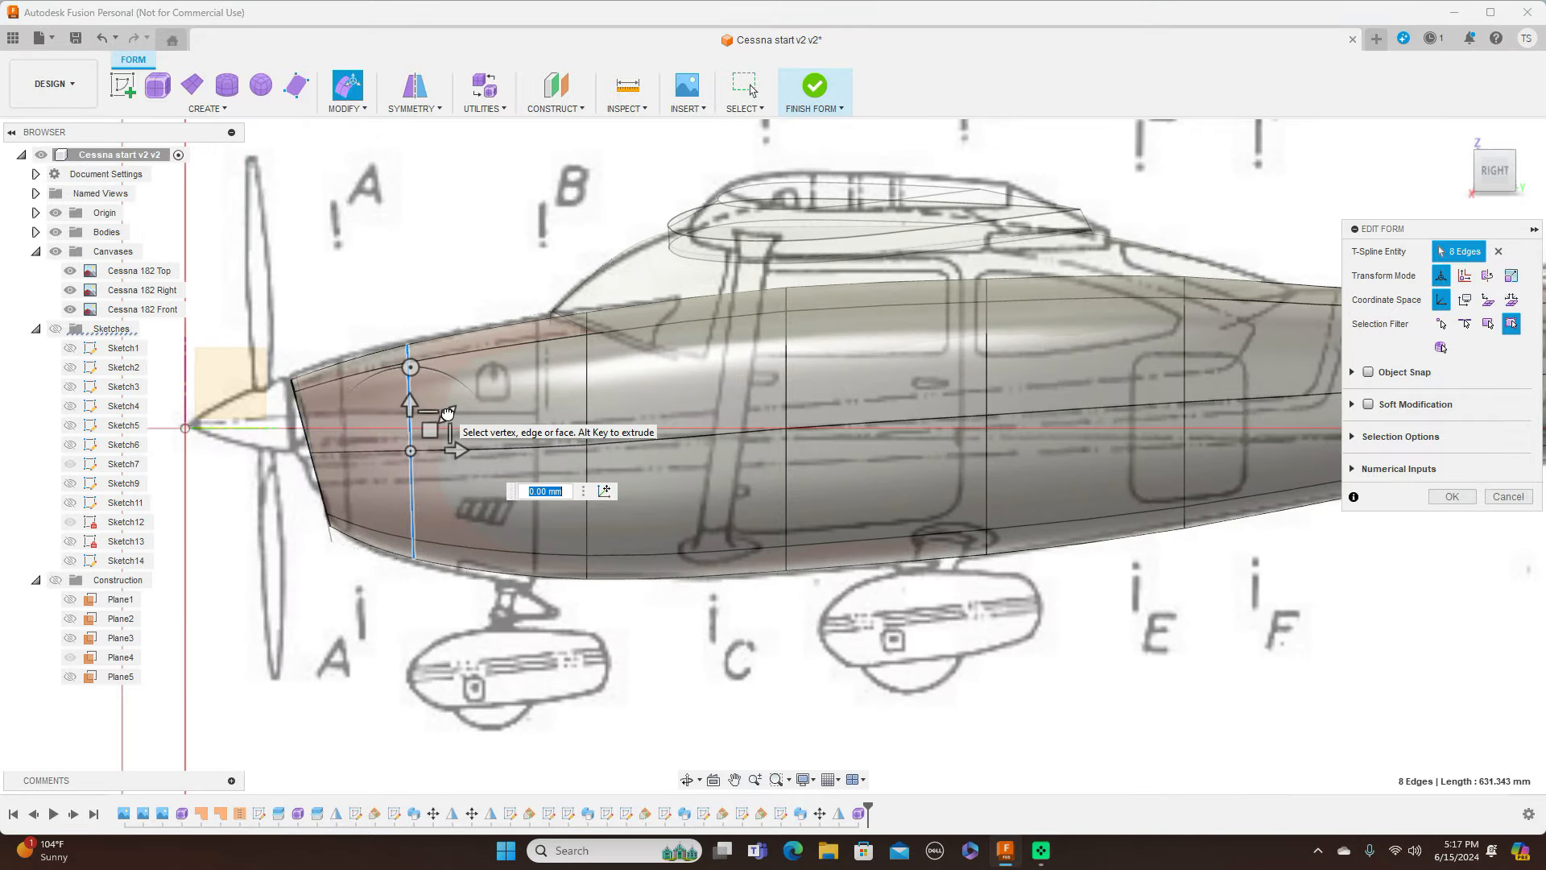
text(1.035)
drag(448, 412, 449, 411)
Refit the cowling to the blueprint by scaling the nose-end edge loop to 1.054 and the loop behind it to 0.944
double_click(300, 409)
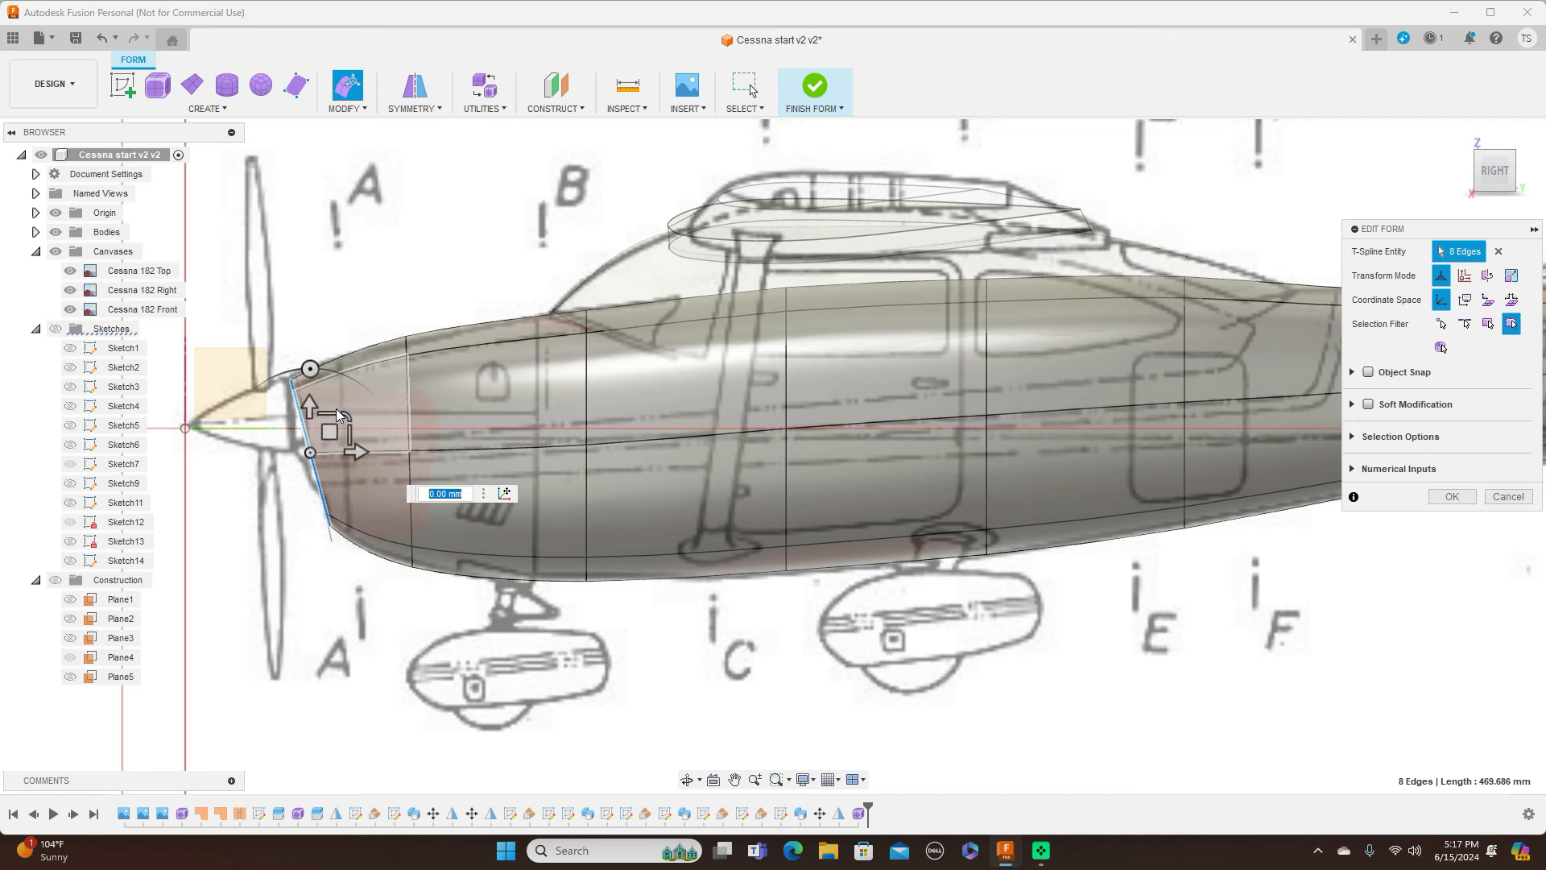
drag(347, 415, 348, 416)
text(1.035)
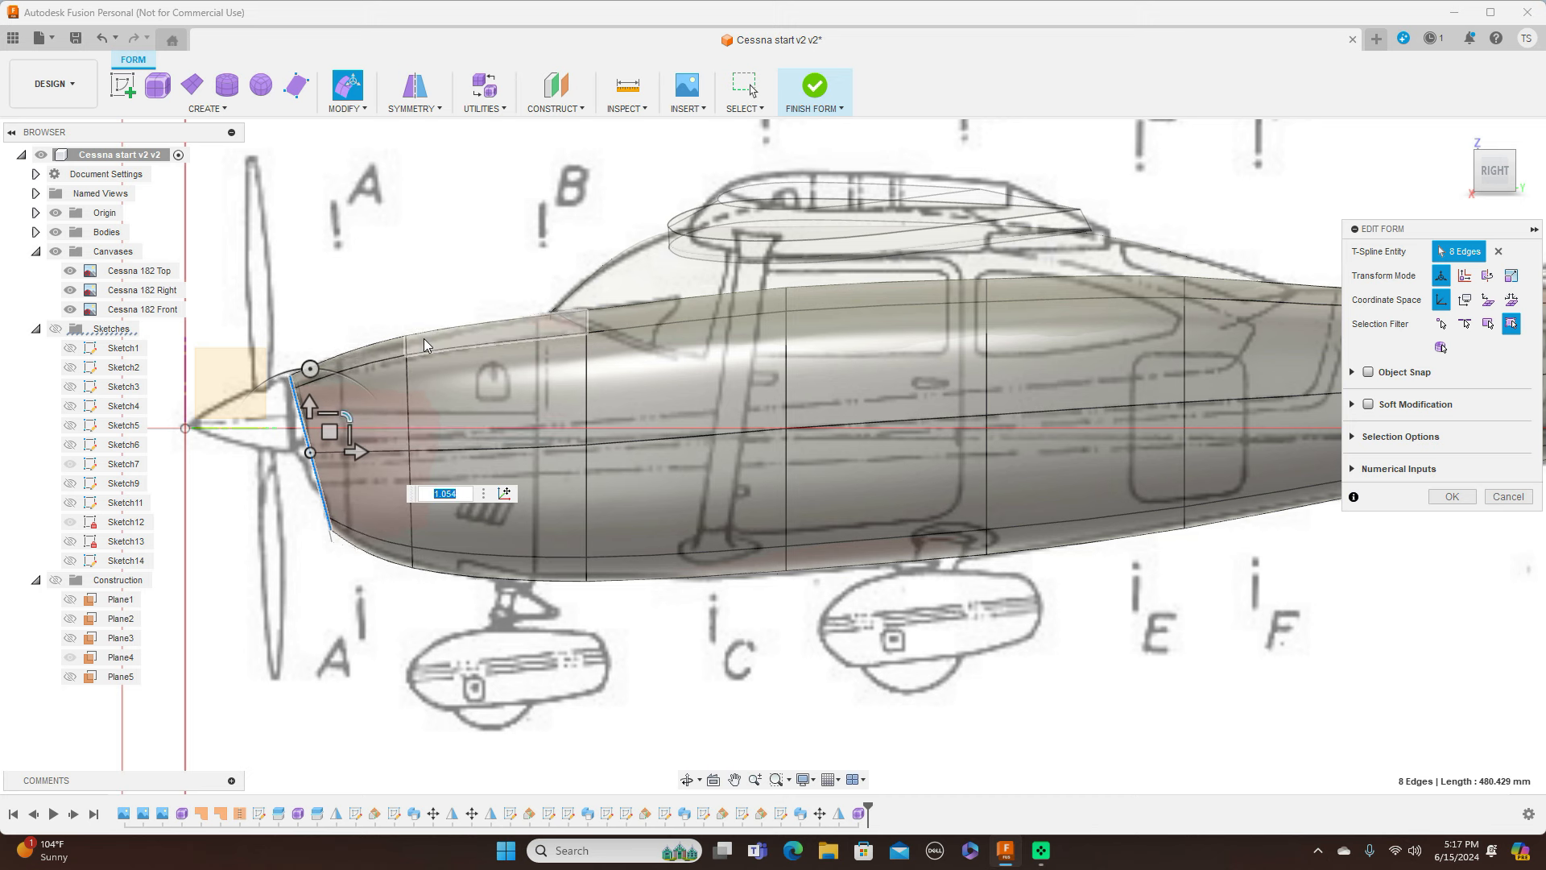
double_click(409, 390)
drag(444, 410, 443, 414)
scroll(818, 449, down, 5)
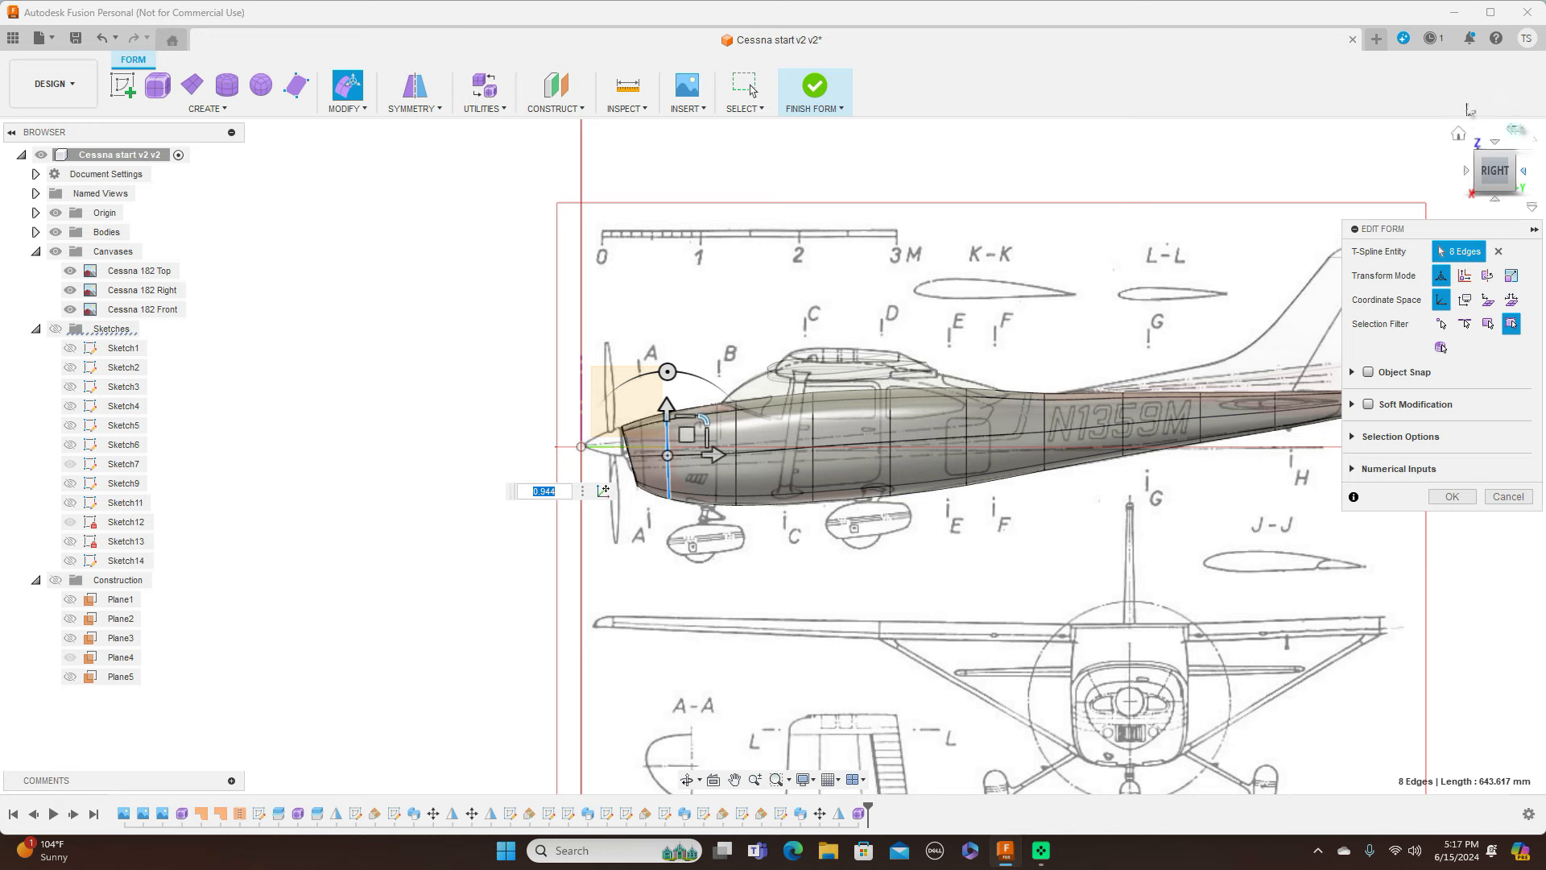
click(1497, 143)
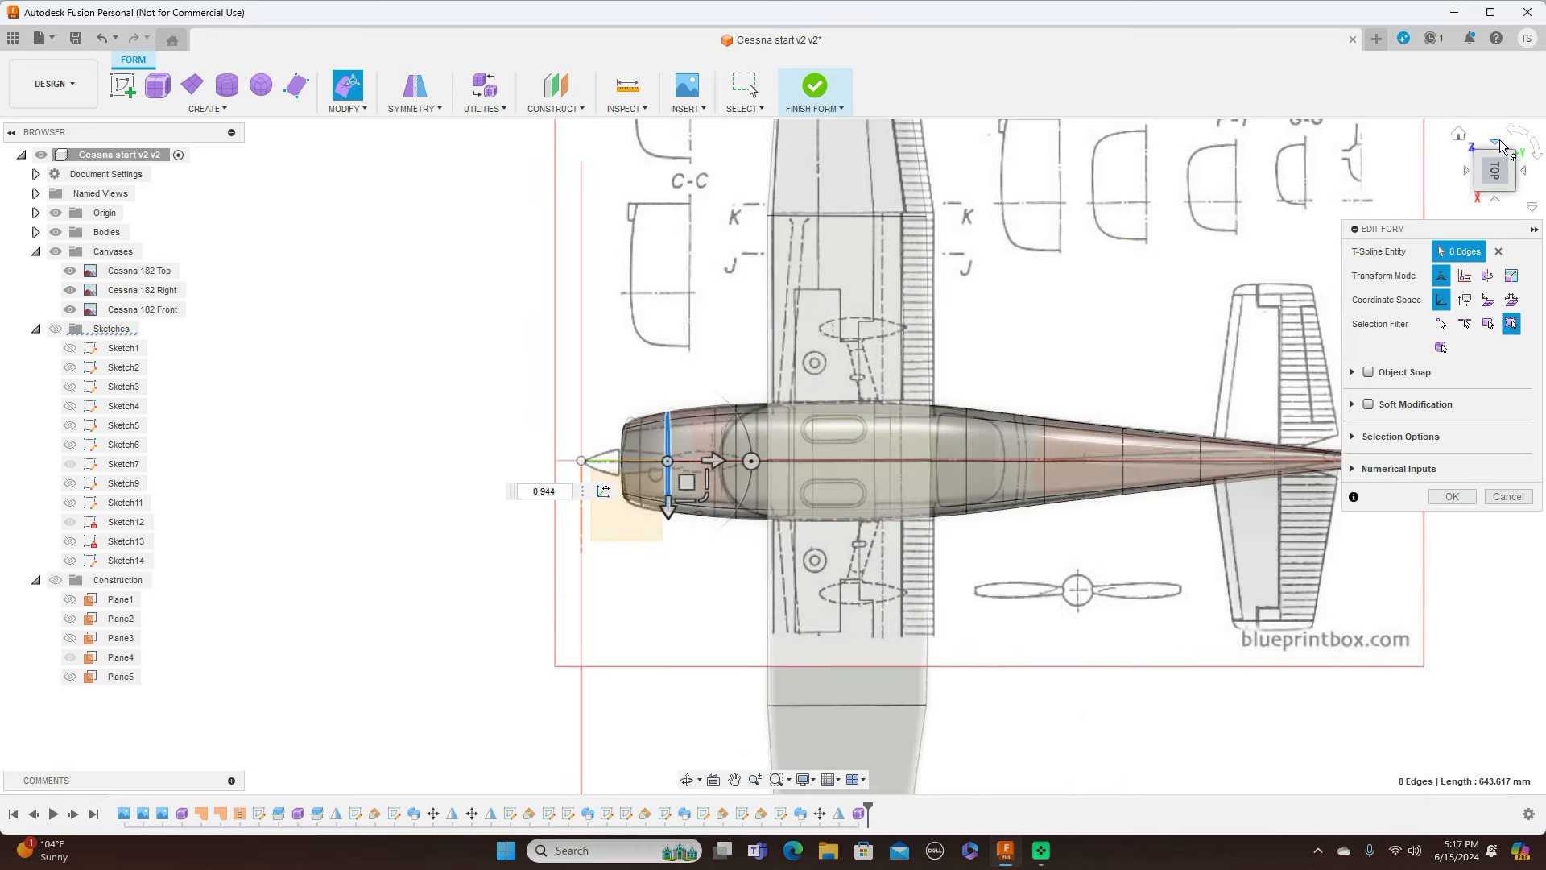
Accept the edge loop edits on the fuselage in the right side view and finish the form
click(1495, 201)
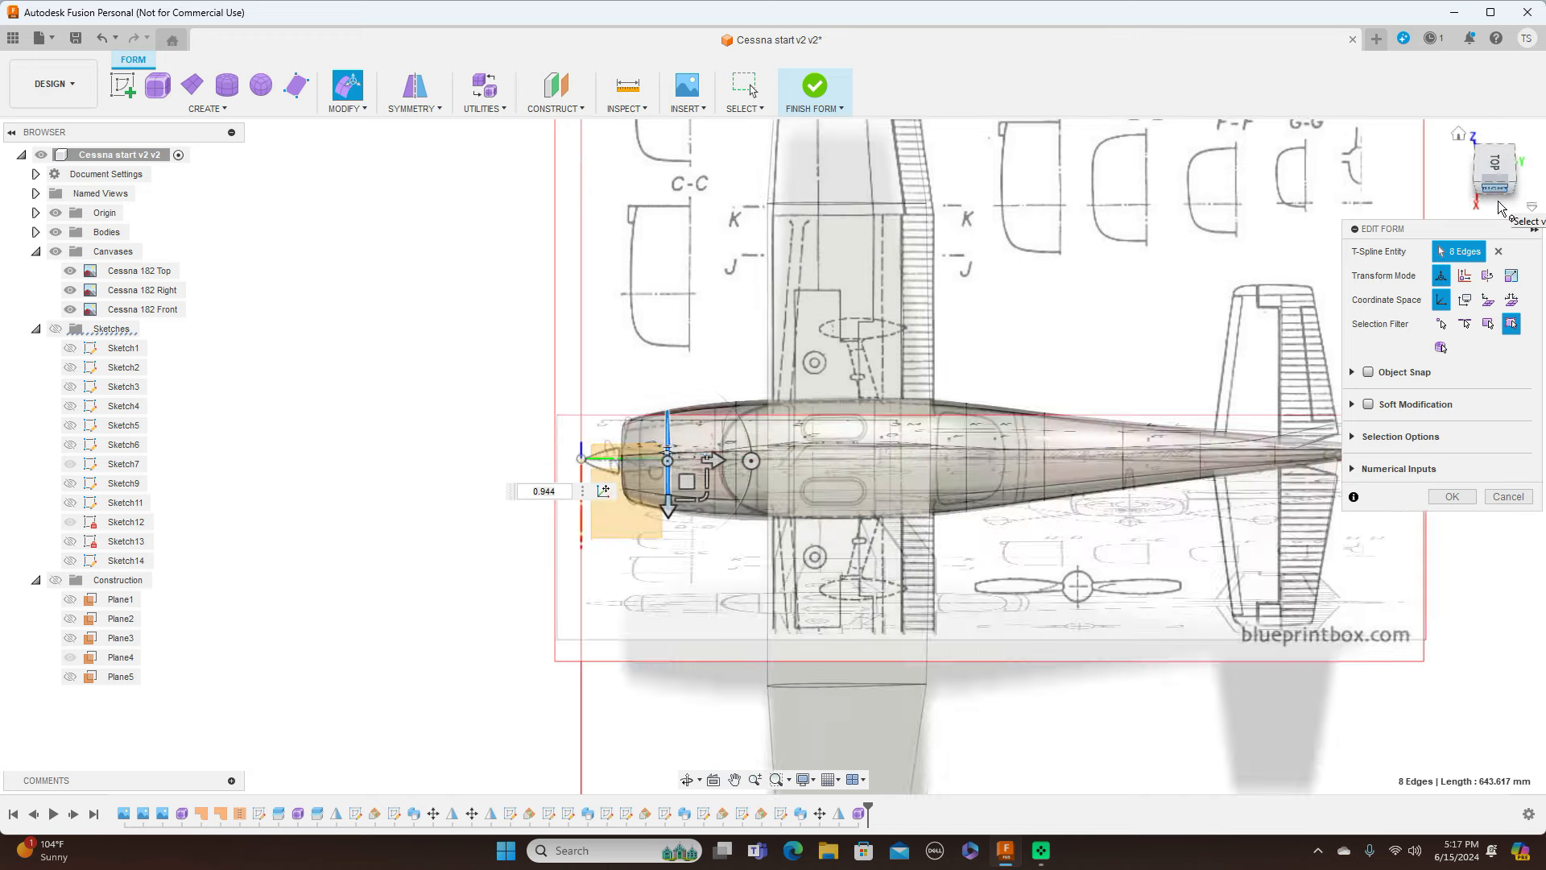
middle_drag(1103, 191, 823, 211)
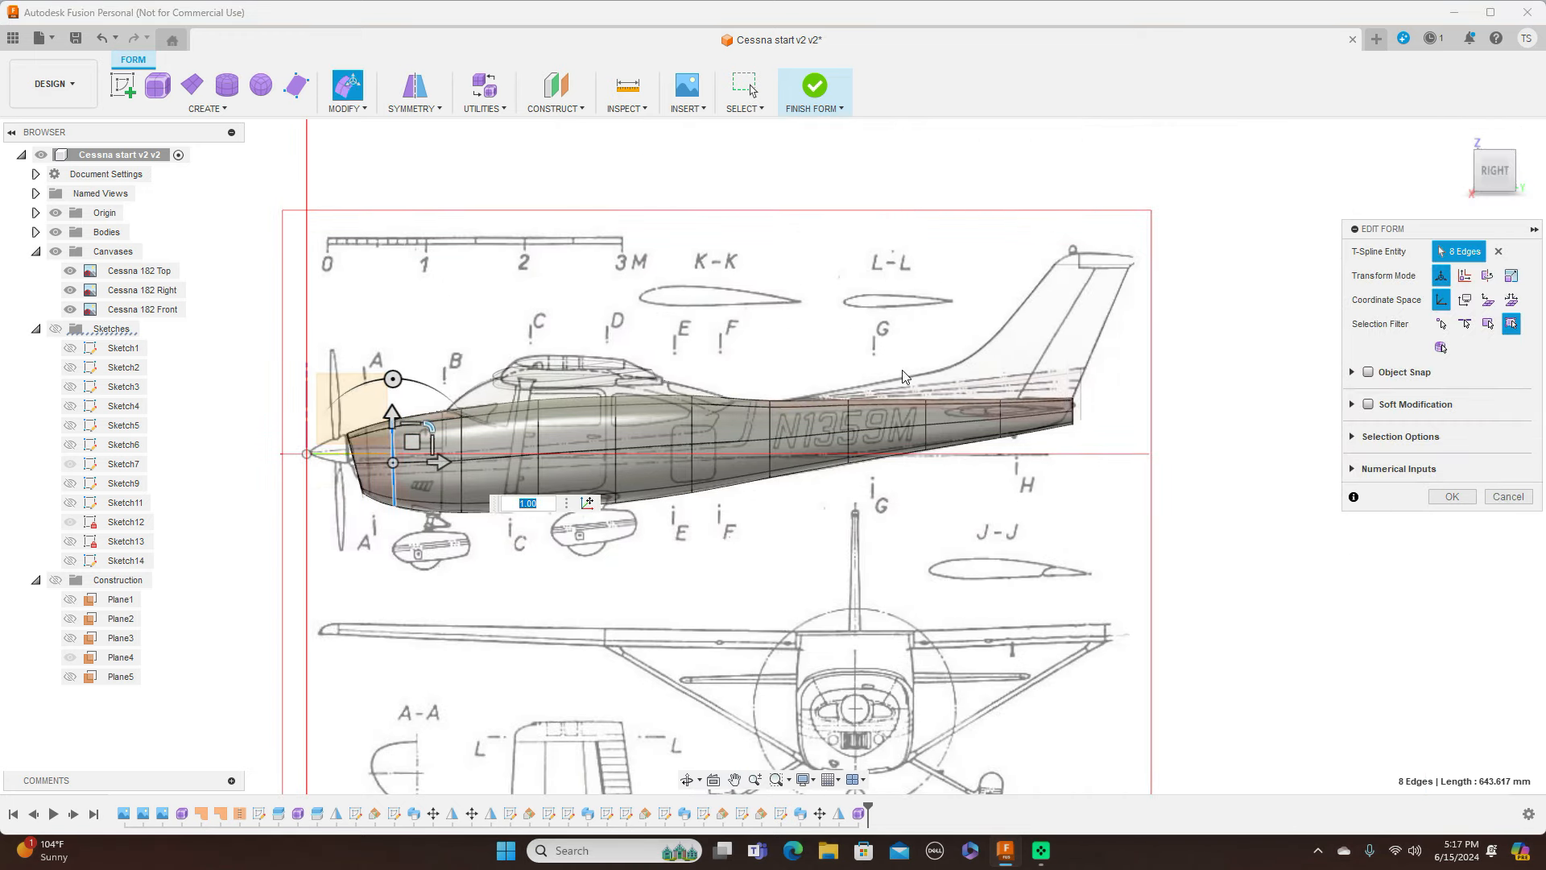
click(1451, 496)
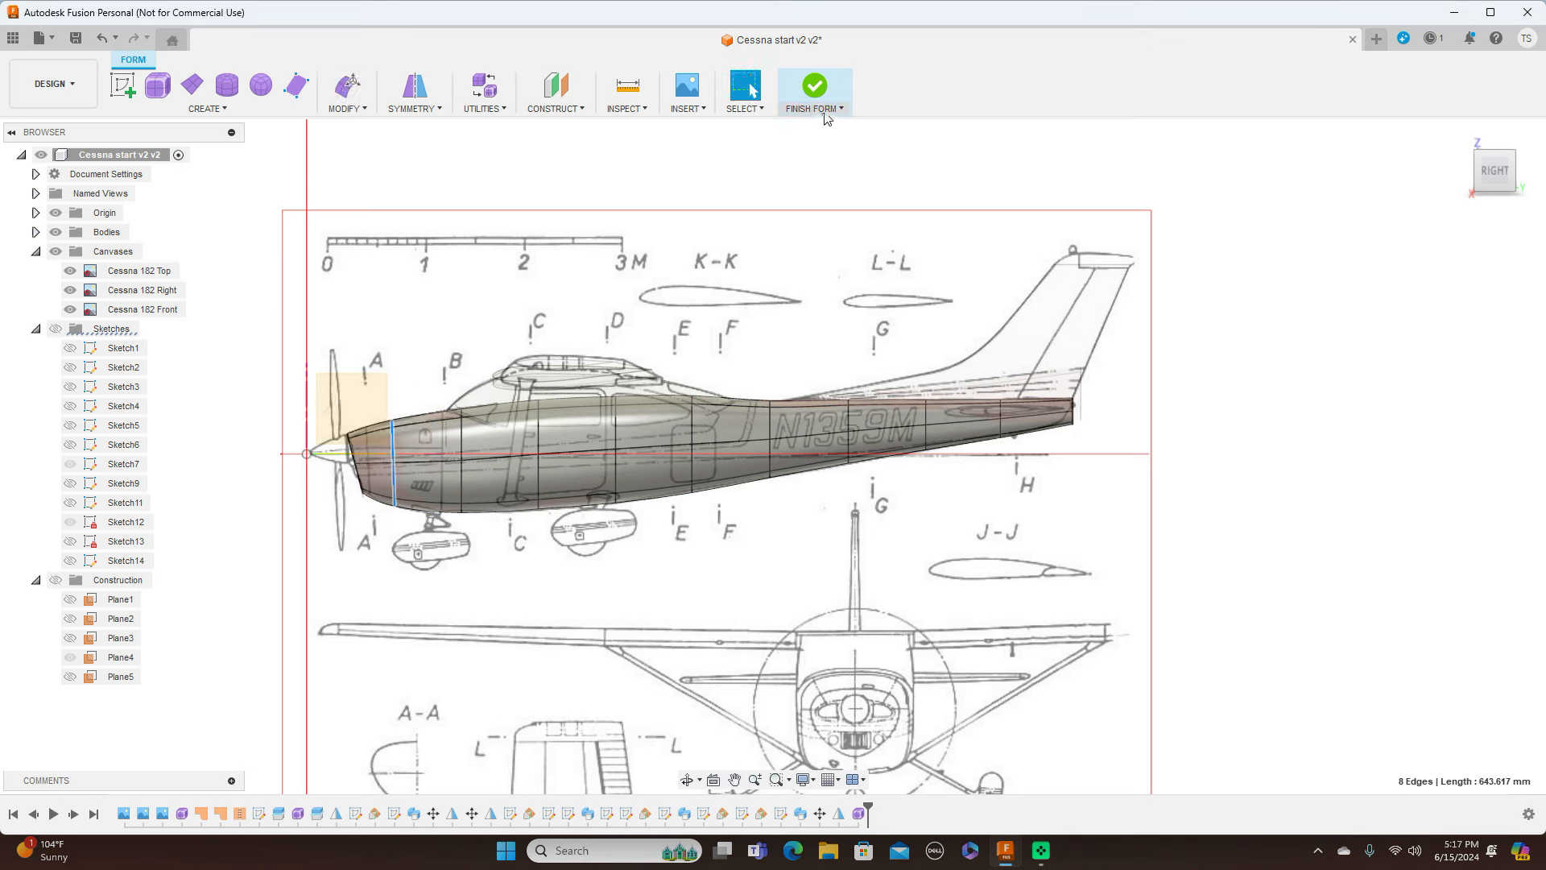
click(819, 110)
click(821, 127)
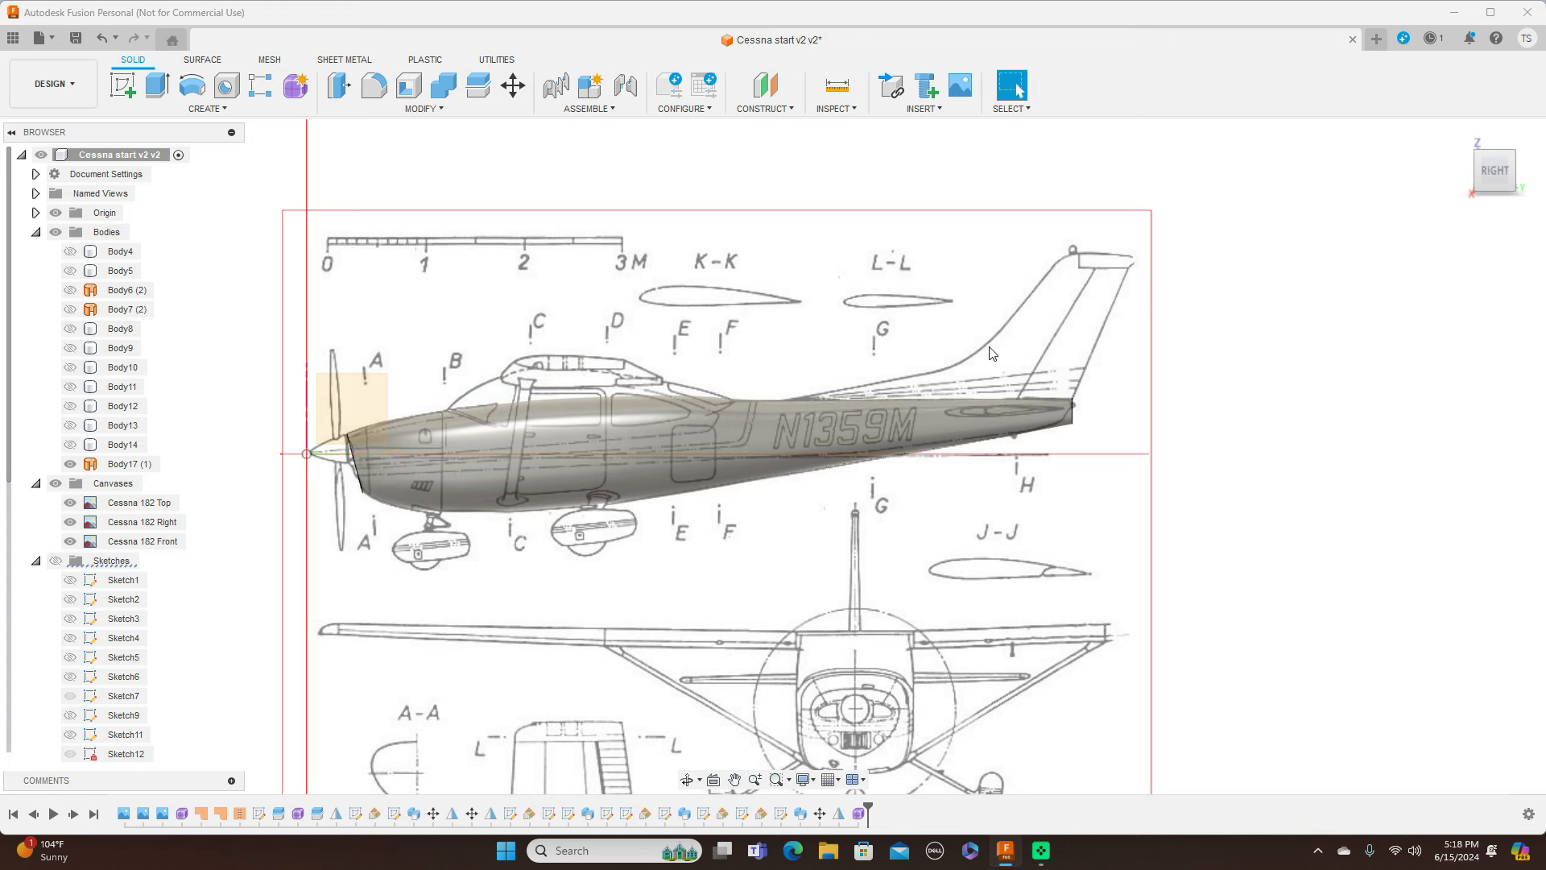
Hide the blueprint canvases and the origin, and inspect the bare fuselage body from the side and from above
middle_drag(566, 303, 707, 286)
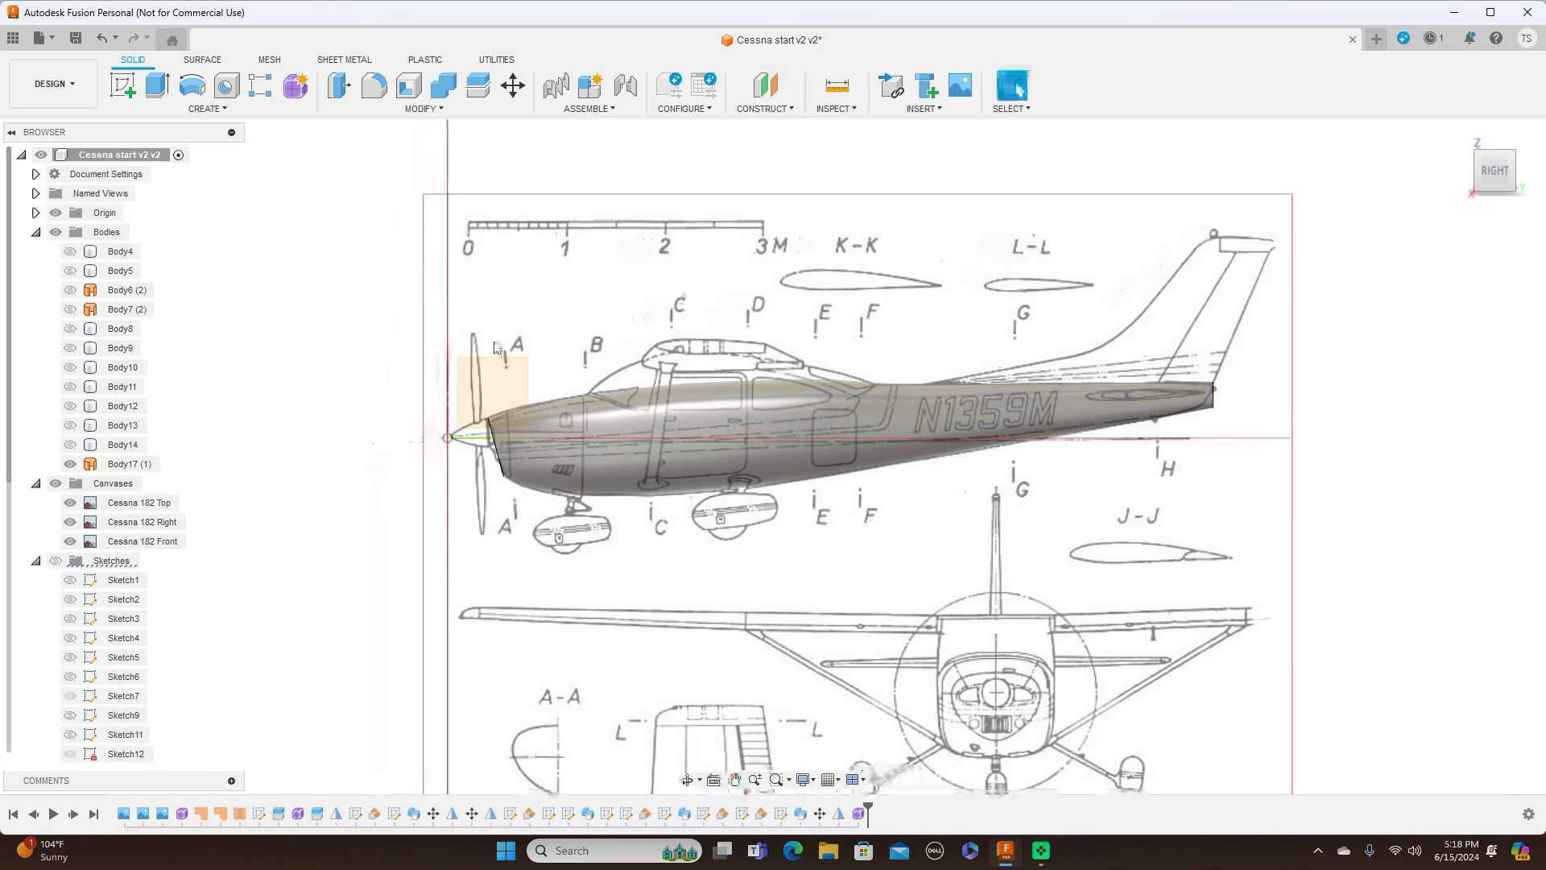
click(54, 483)
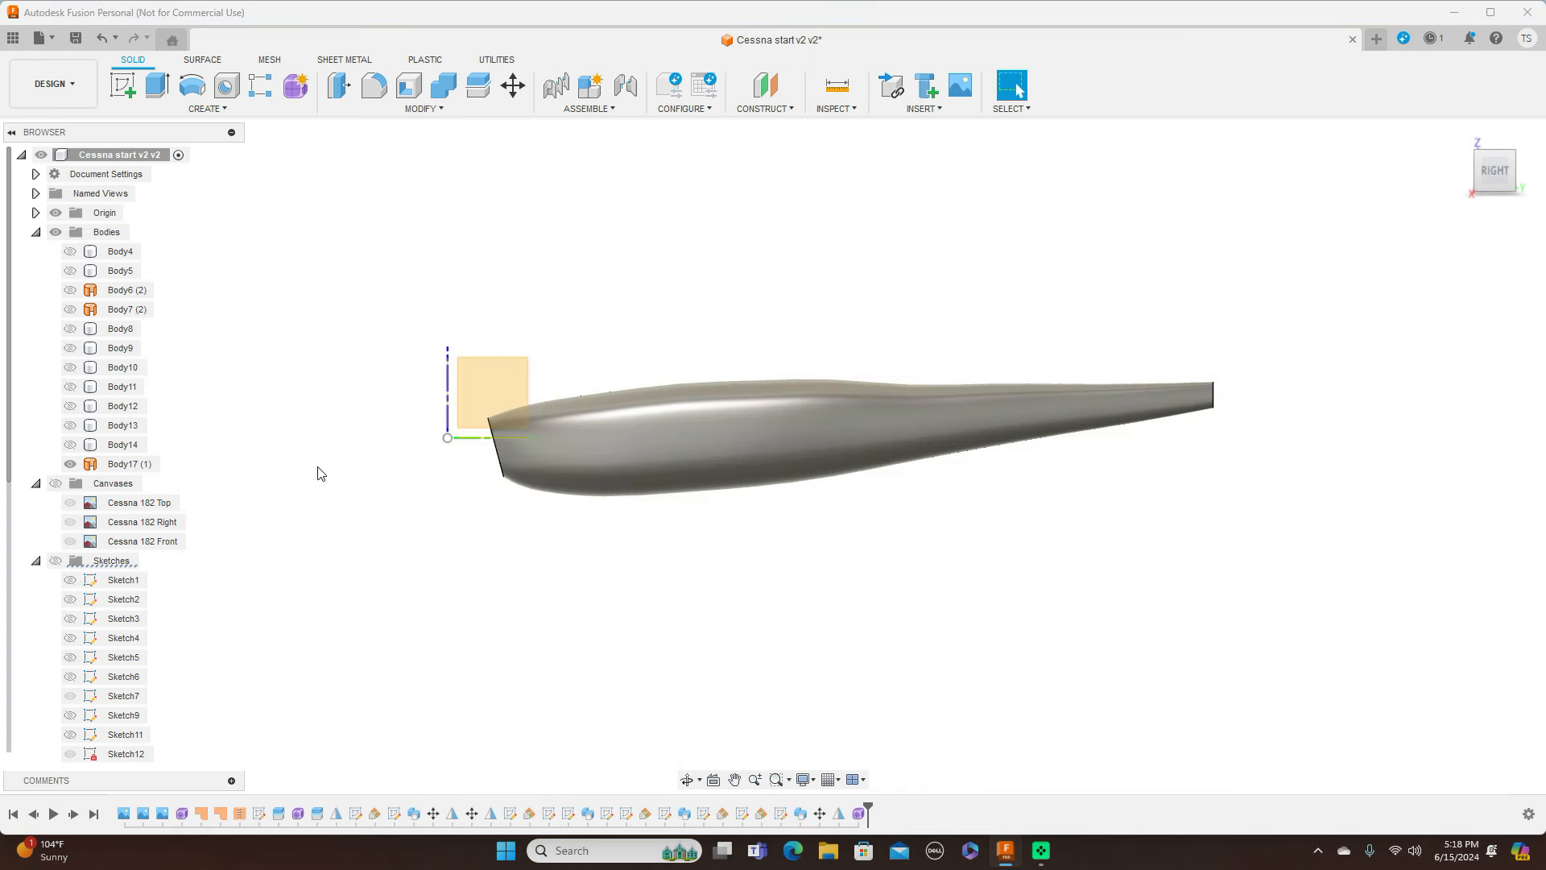
mouse_move(1490, 186)
mouse_down()
mouse_move(1495, 282)
mouse_move(1545, 193)
mouse_move(1506, 198)
mouse_move(1497, 173)
mouse_up()
click(1496, 170)
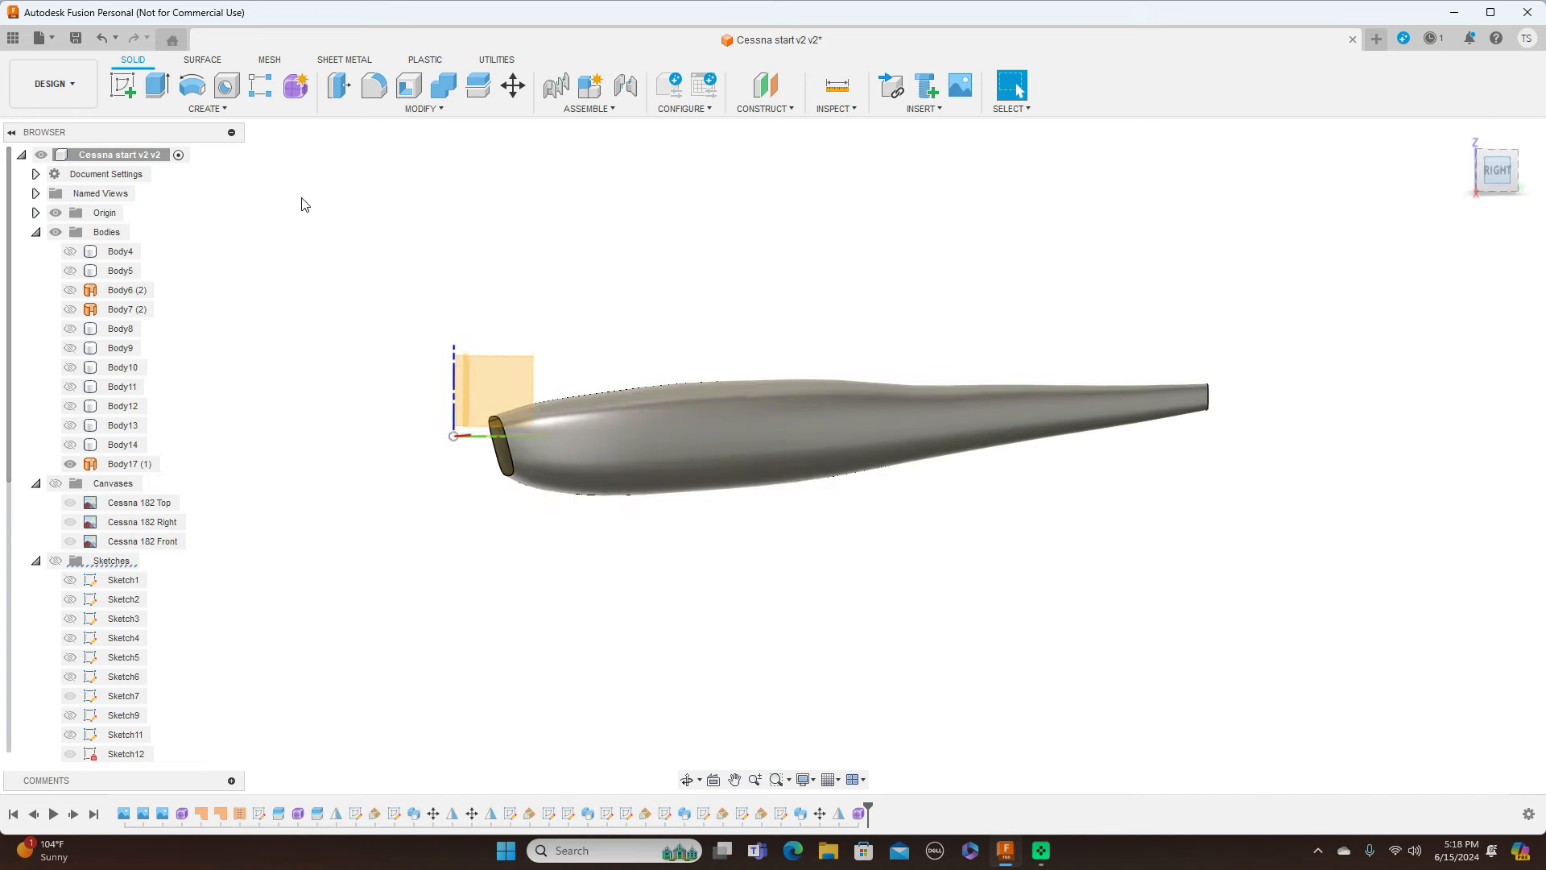
click(56, 213)
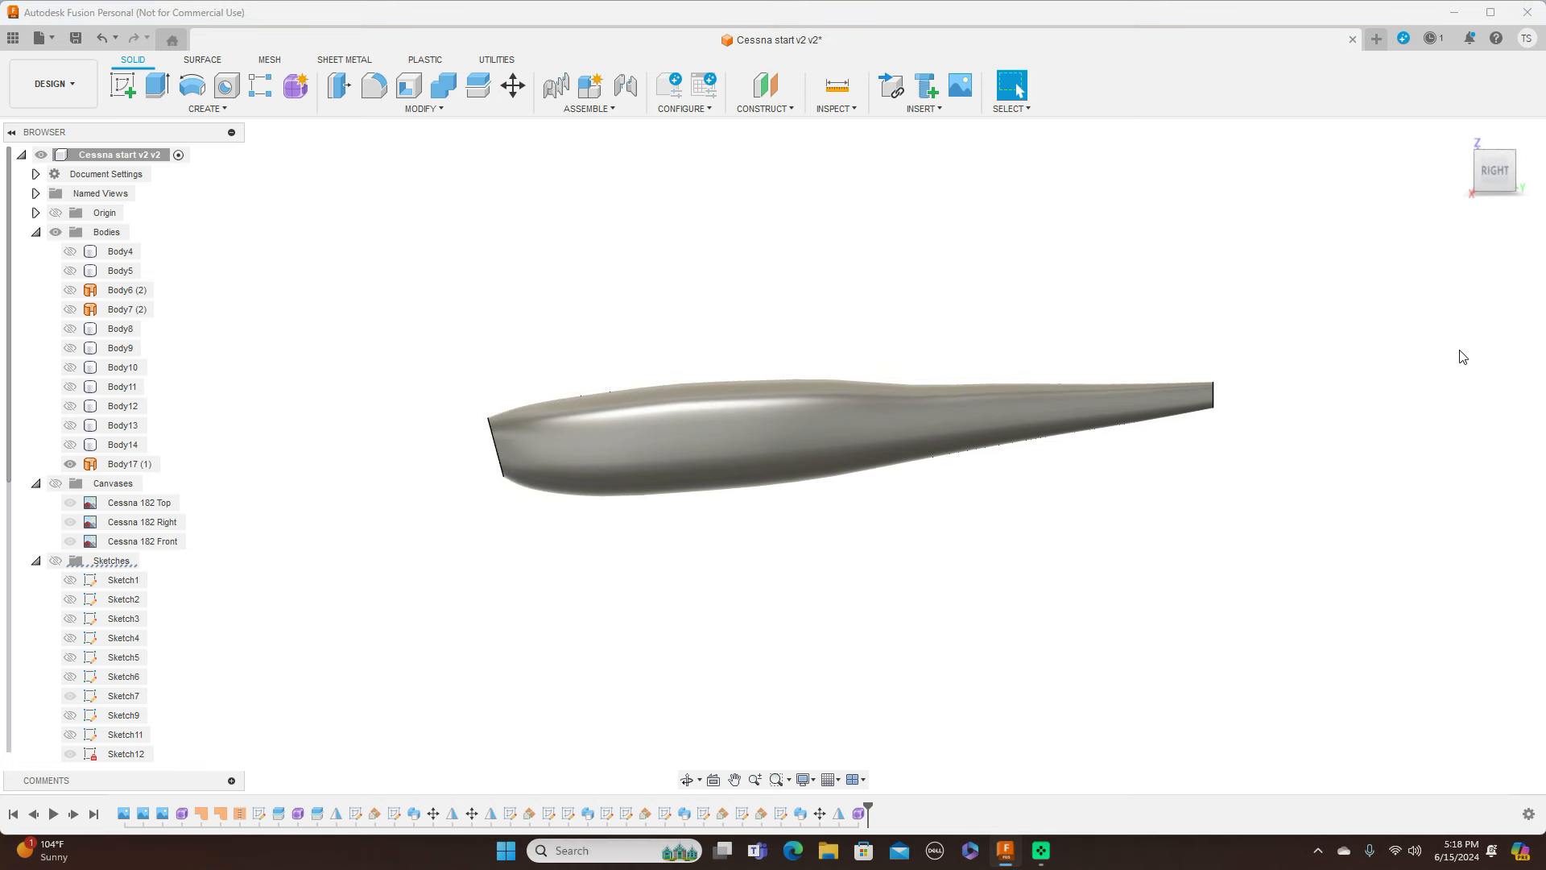
click(1499, 149)
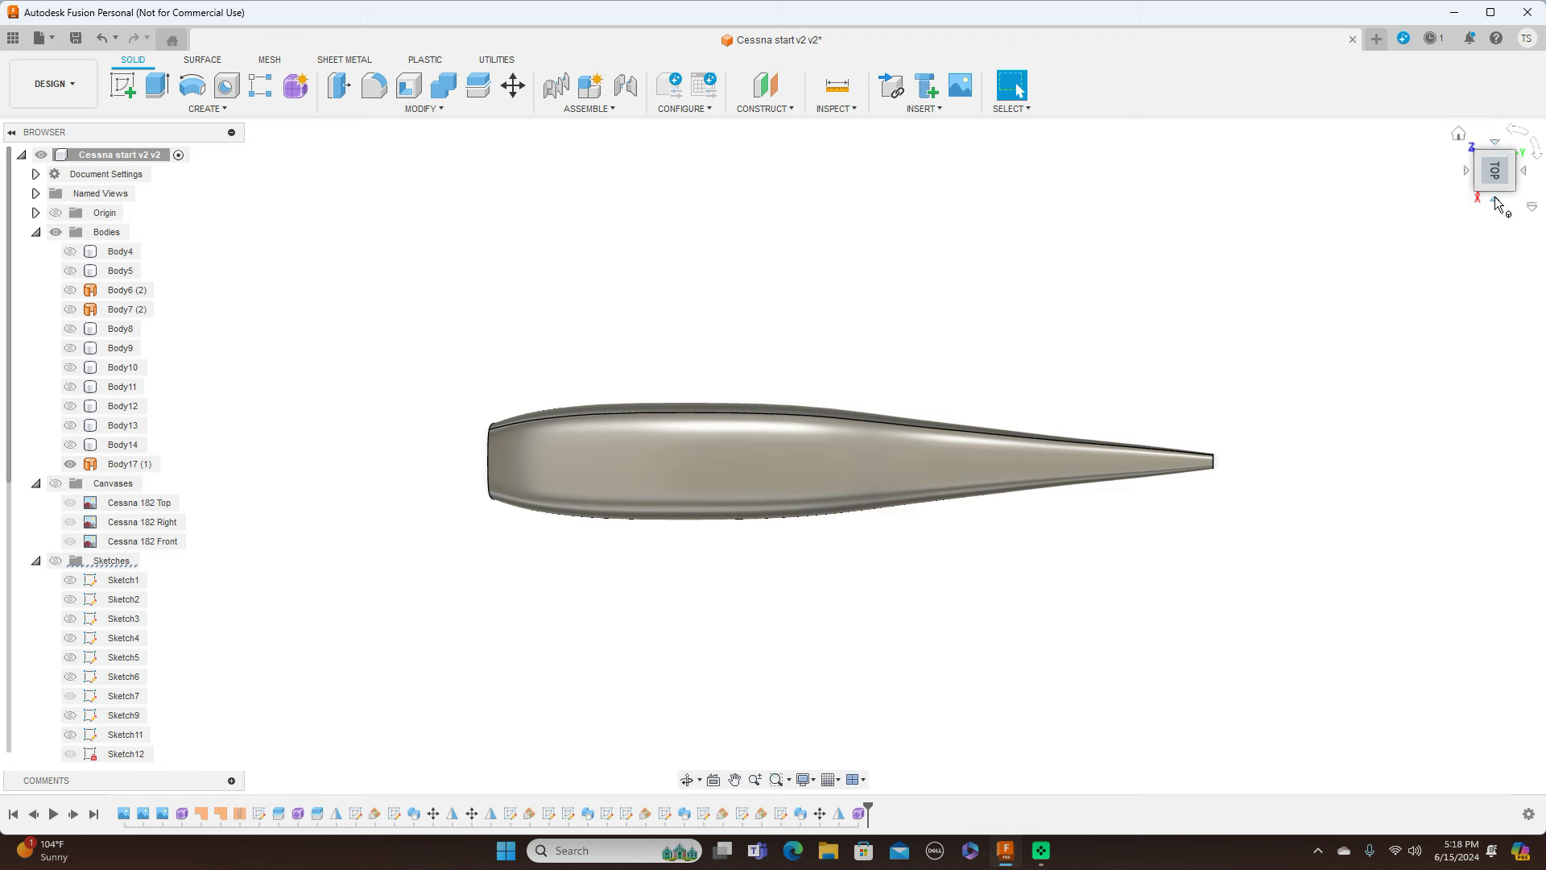
click(1495, 201)
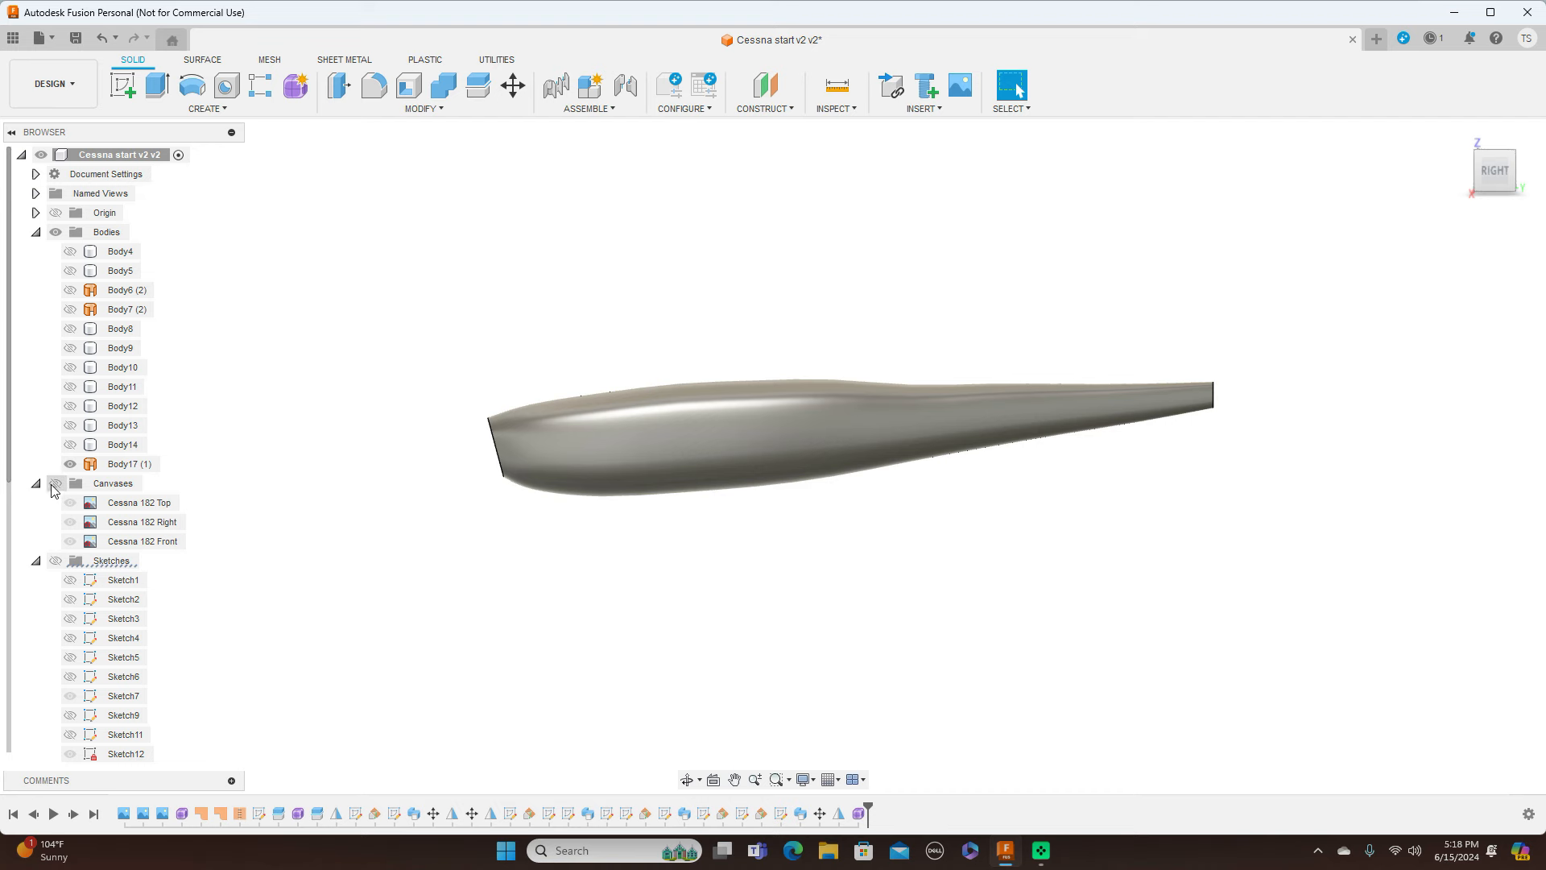
Show the blueprint canvases again and compare the fuselage with the drawing in the right and front views
click(56, 485)
click(597, 484)
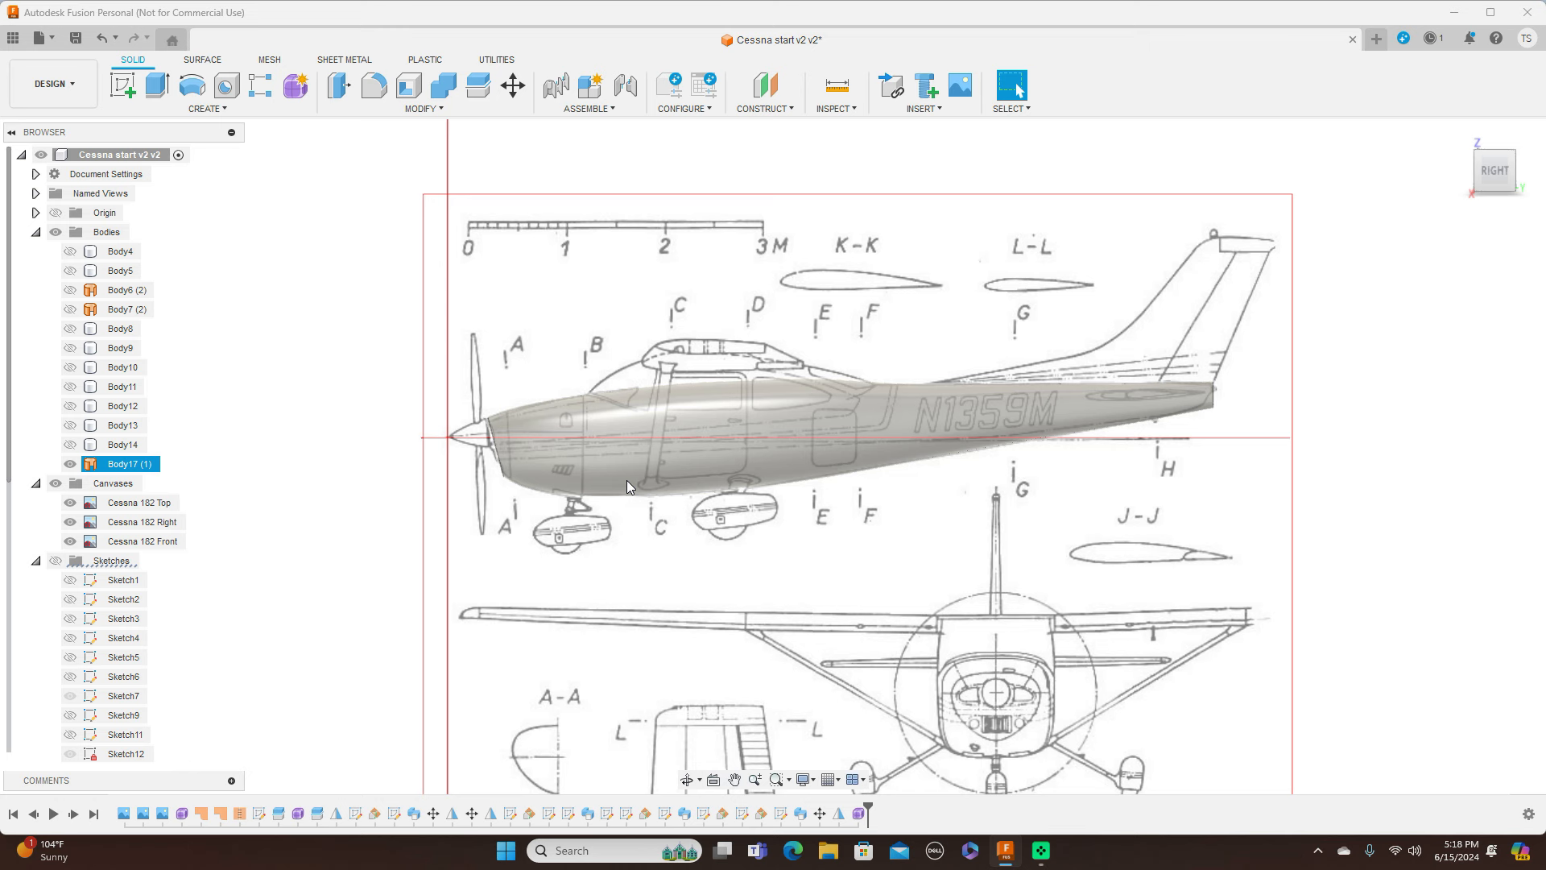
key(Escape)
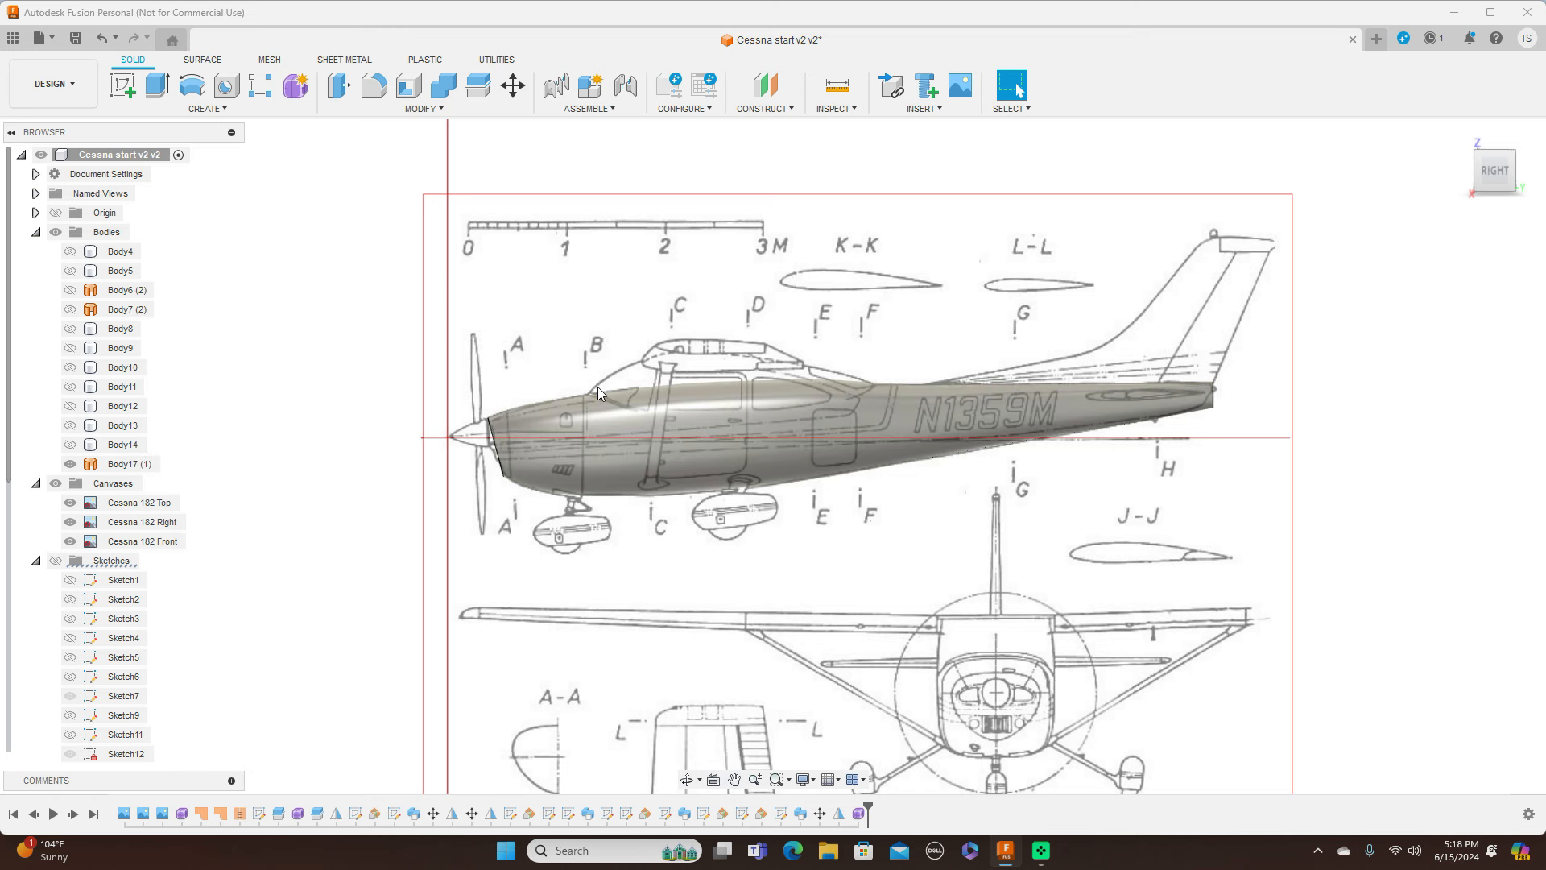
click(744, 380)
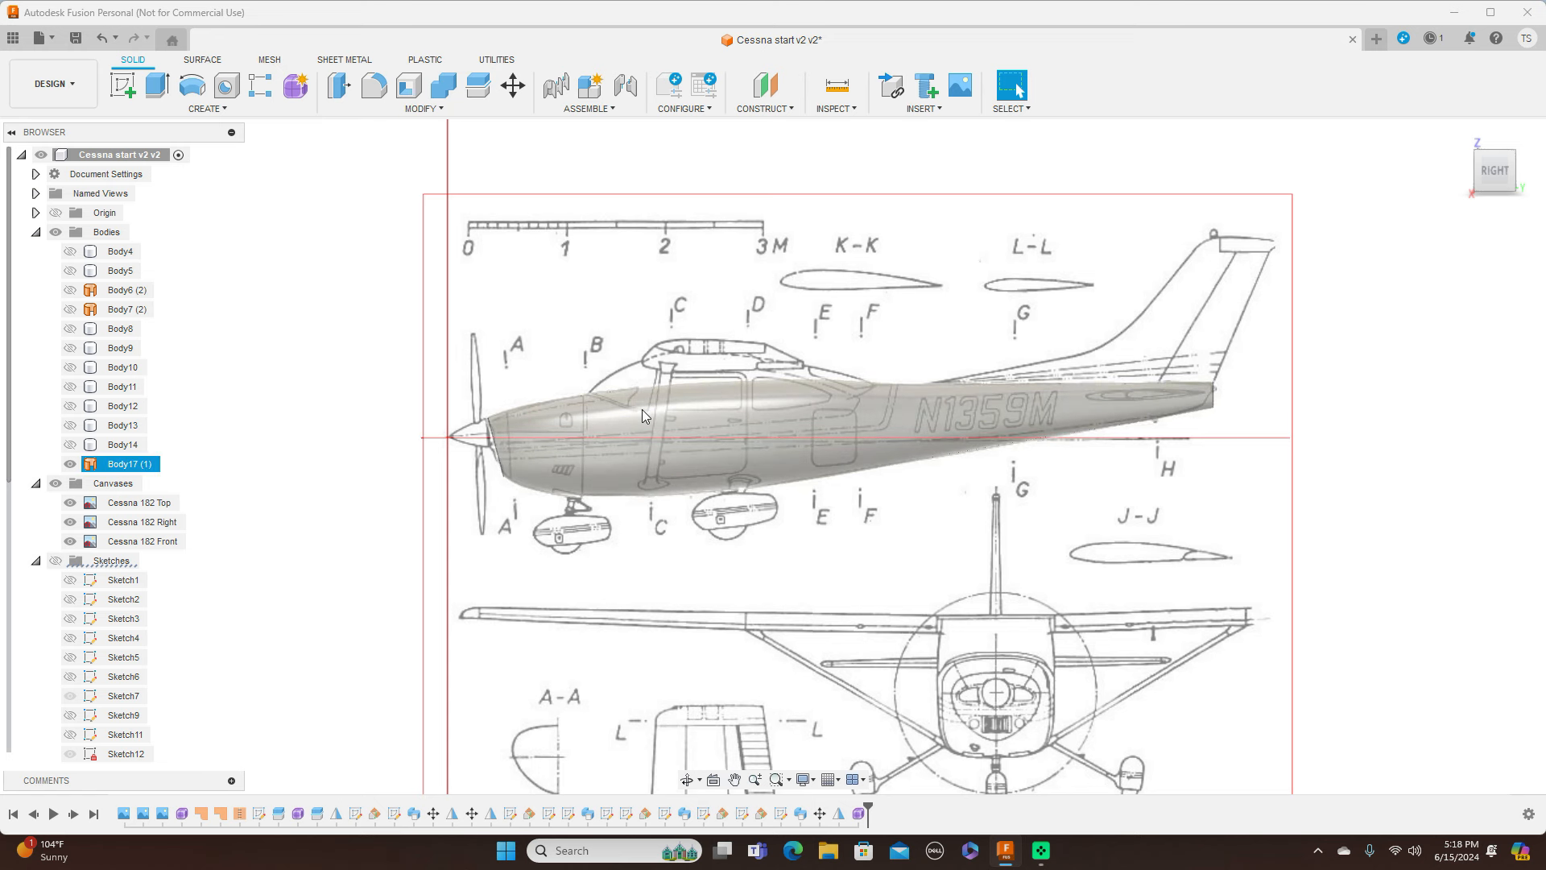
key(Escape)
click(1466, 171)
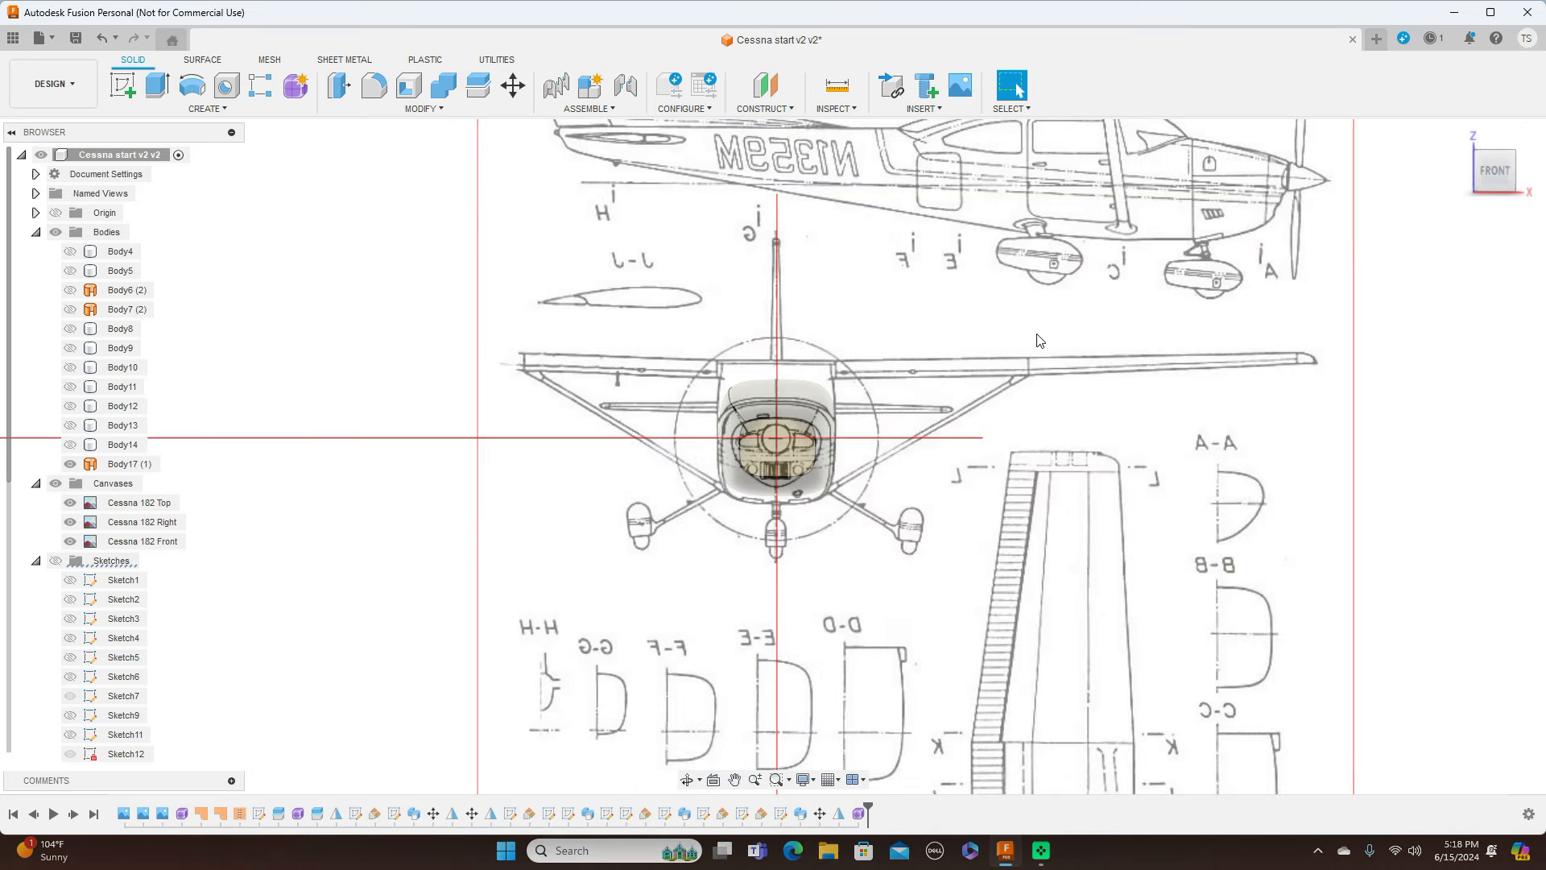
scroll(1037, 340, up, 2)
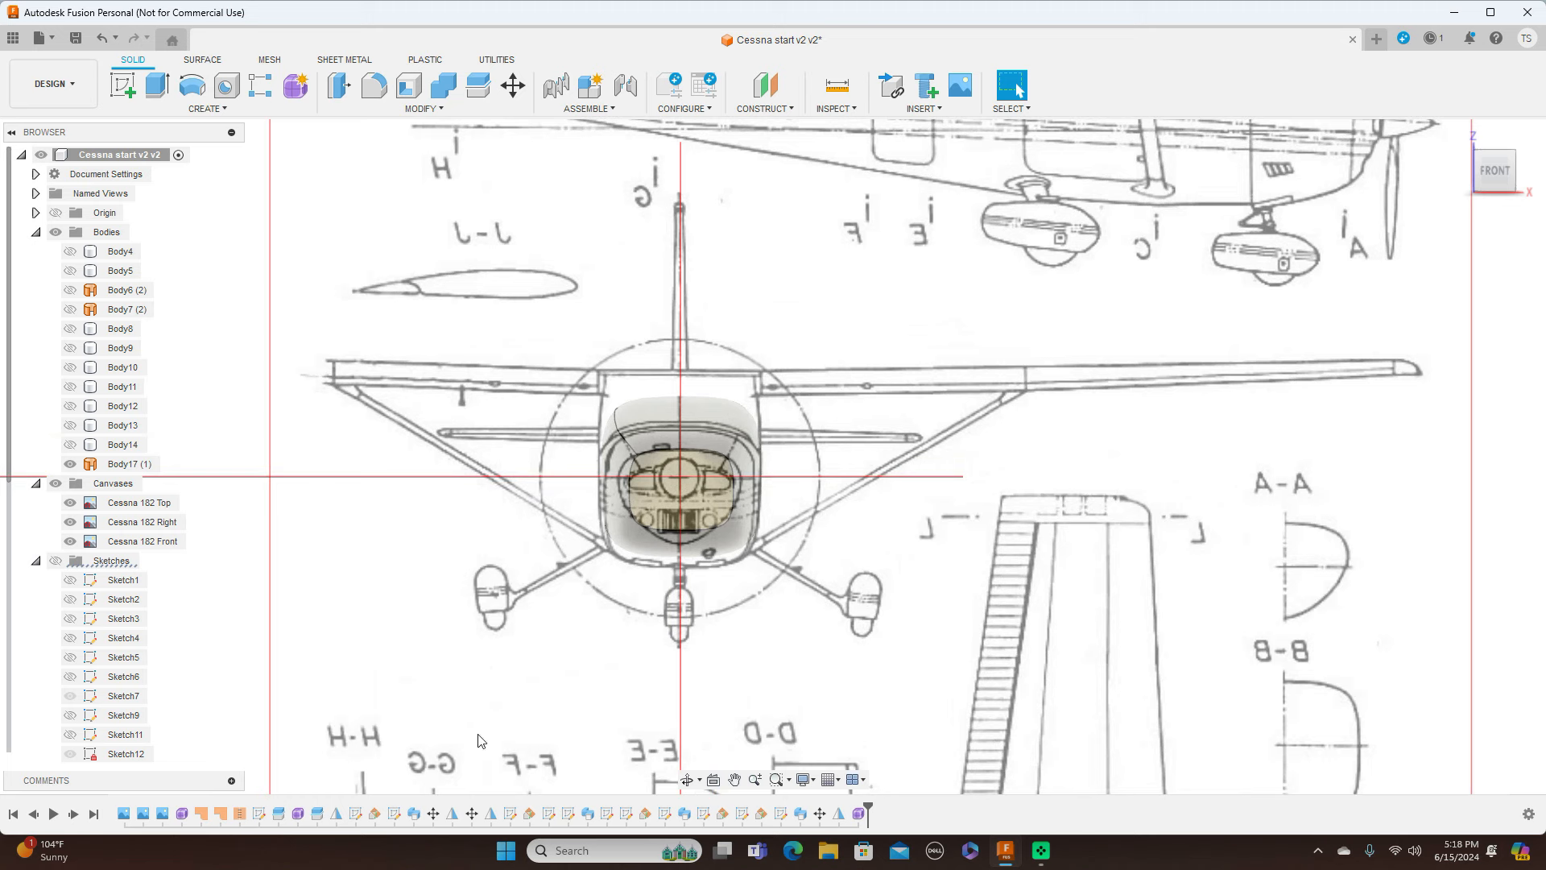
Reopen the fuselage form for editing and check its front outline with the blueprint canvases hidden and shown
right_click(859, 813)
click(916, 656)
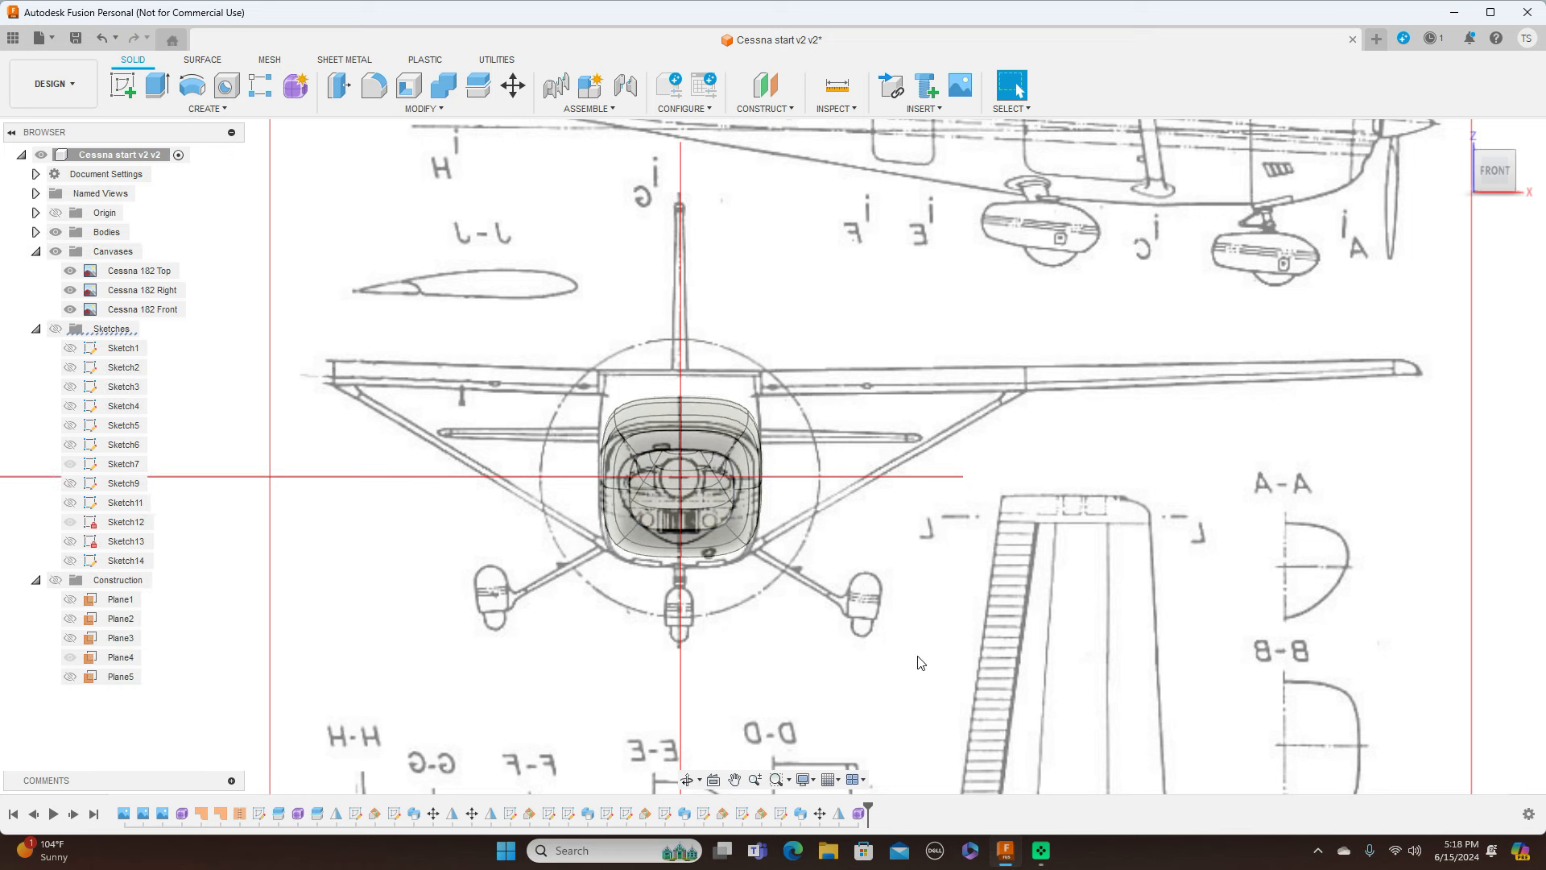
scroll(894, 576, up, 2)
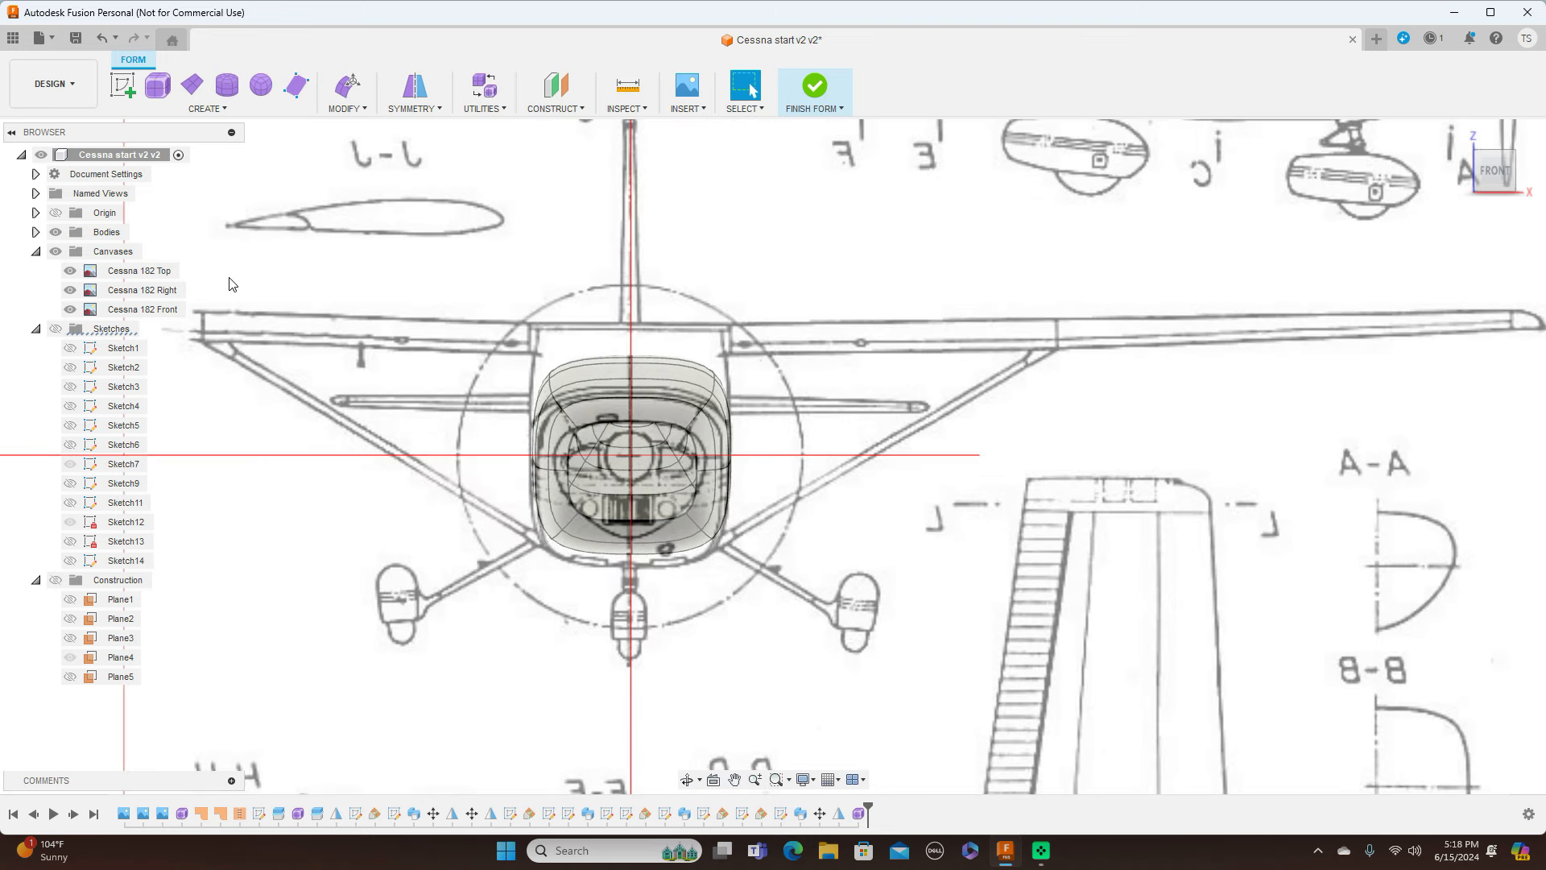
click(57, 251)
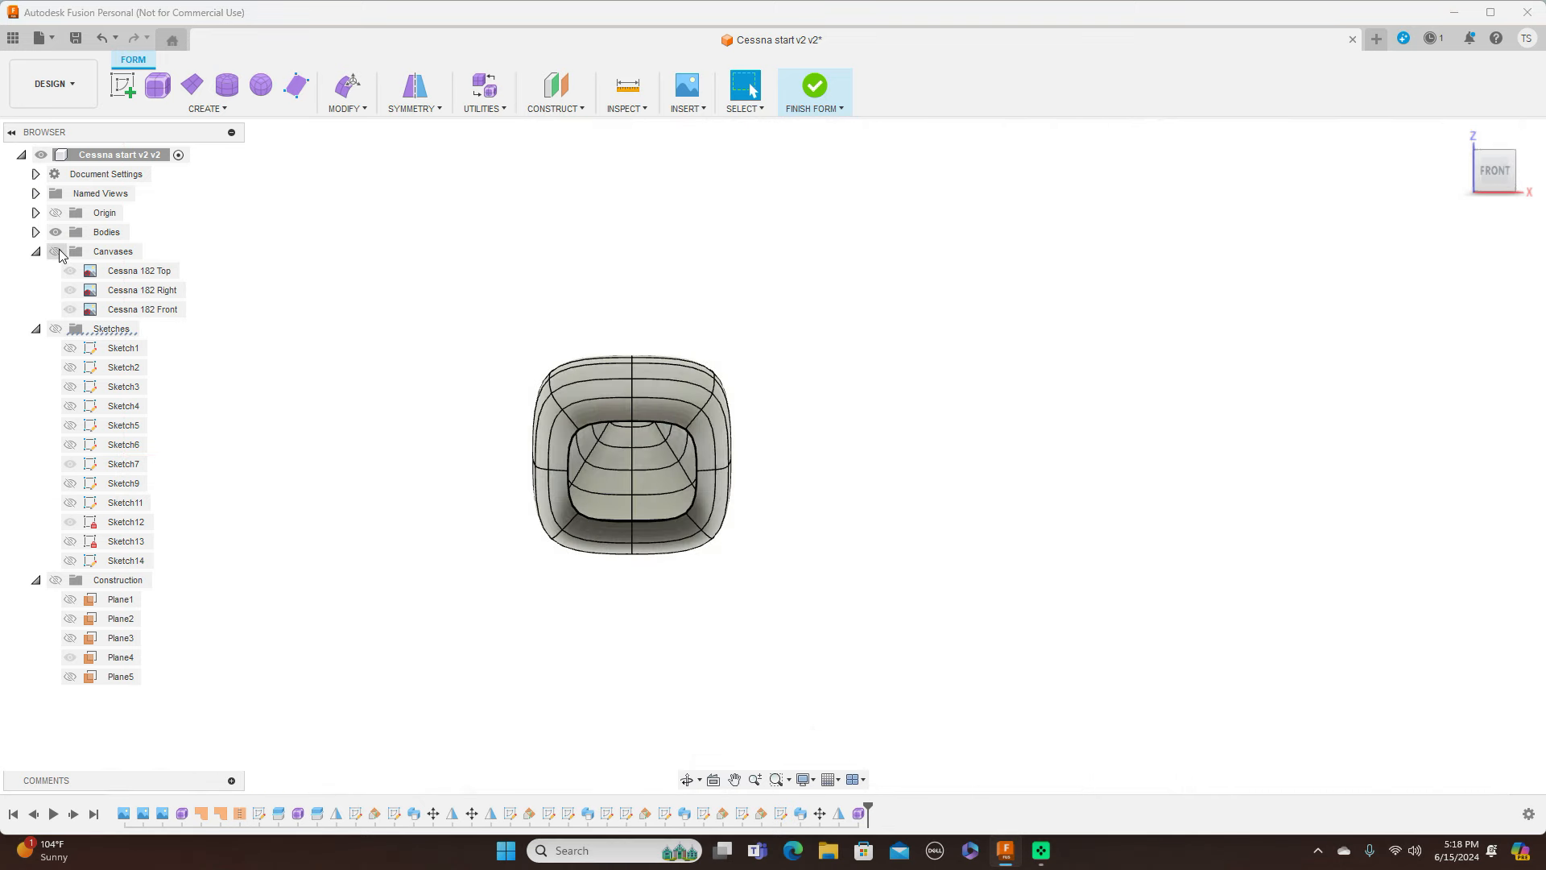
click(57, 252)
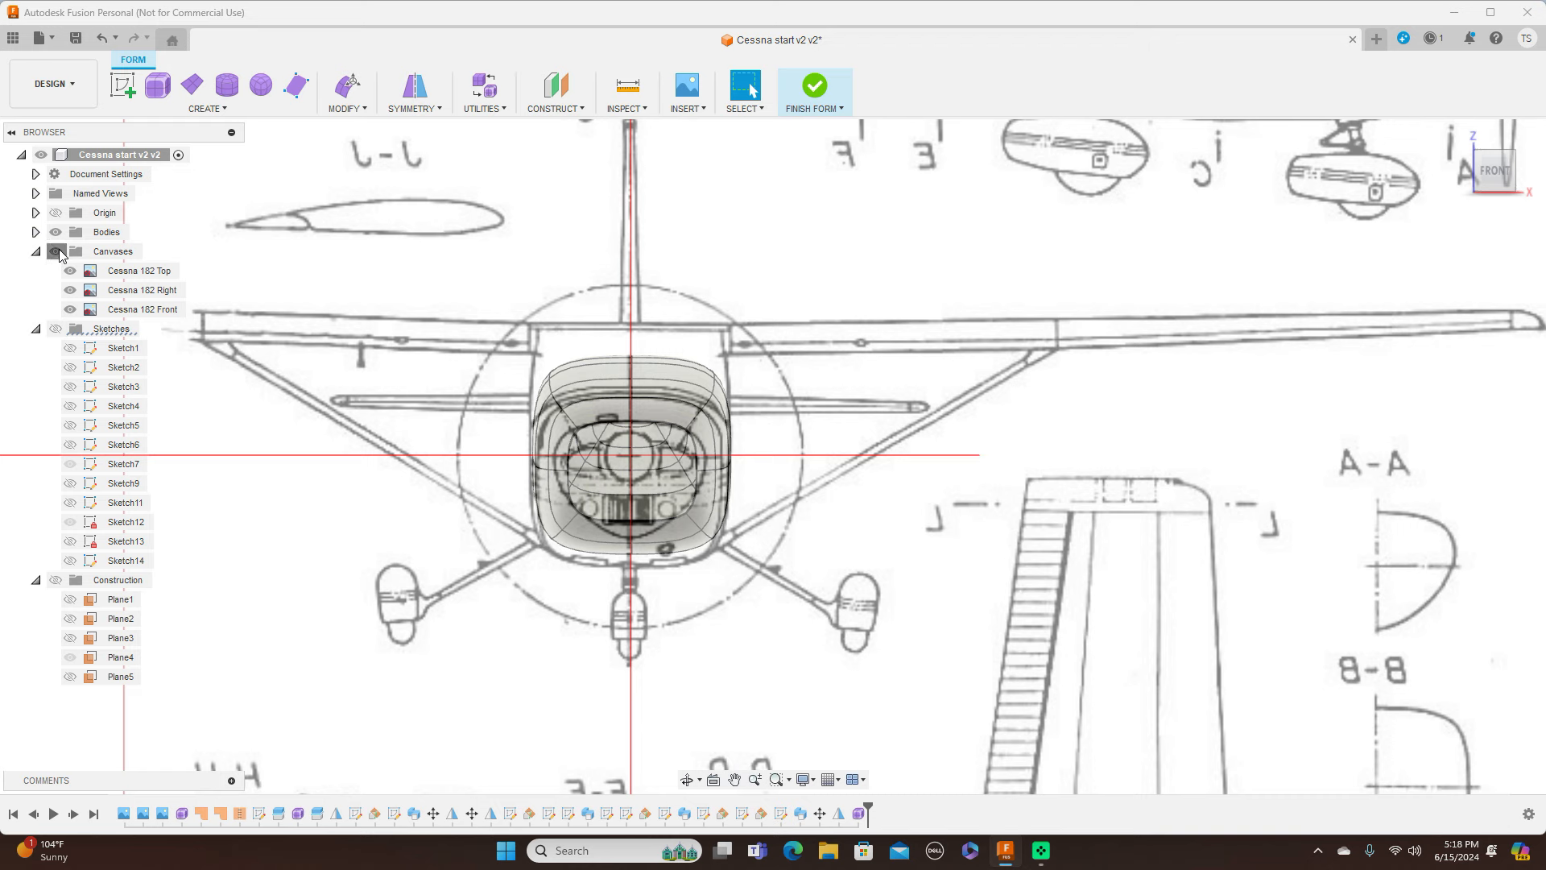
click(58, 251)
click(57, 251)
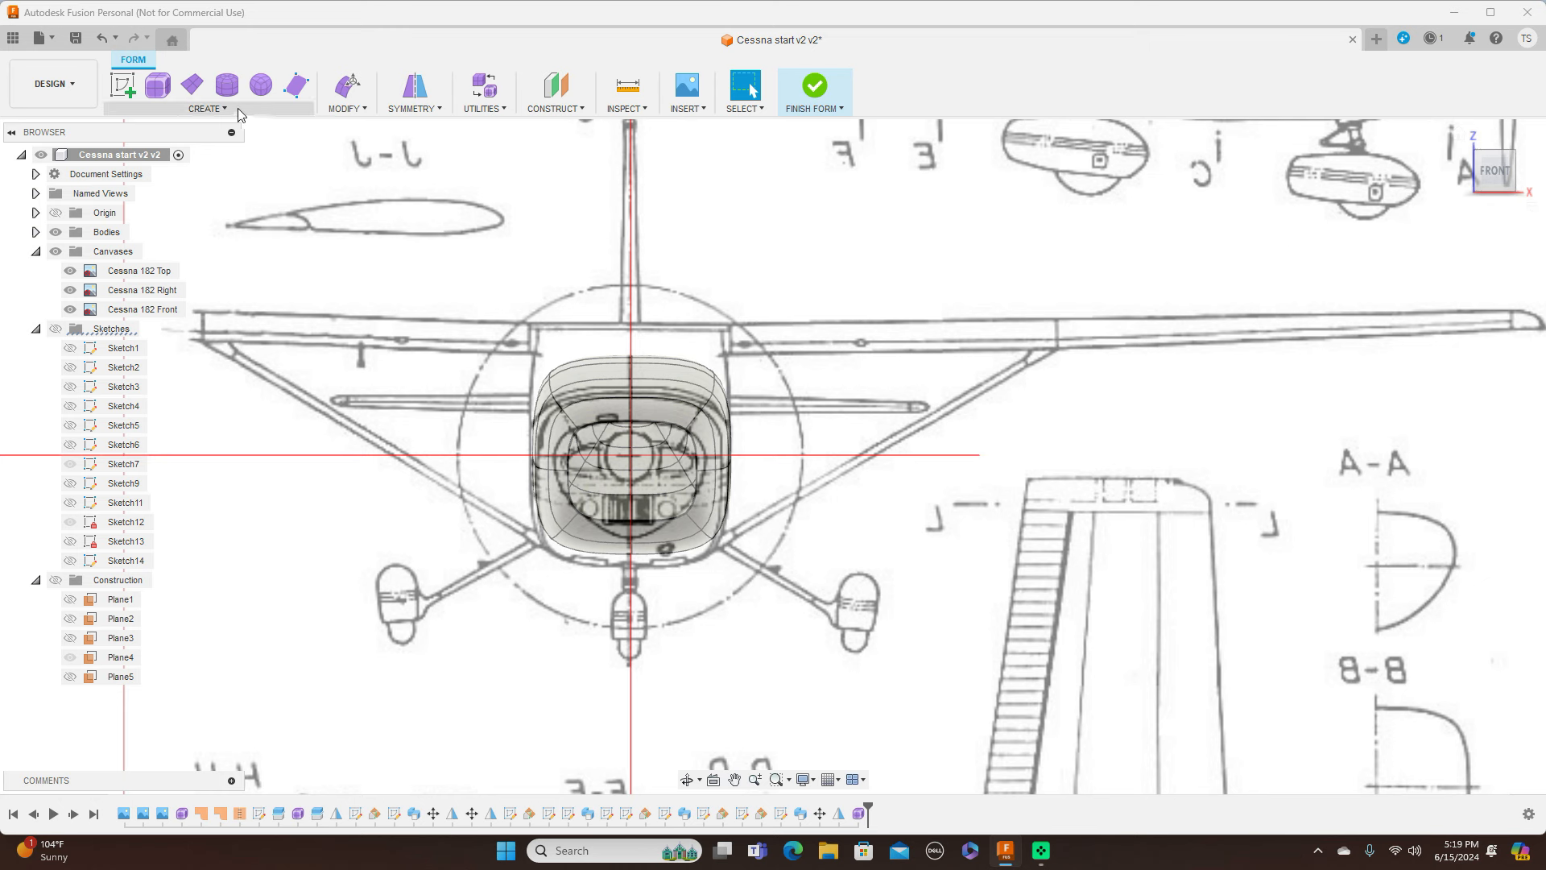
click(162, 90)
click(679, 396)
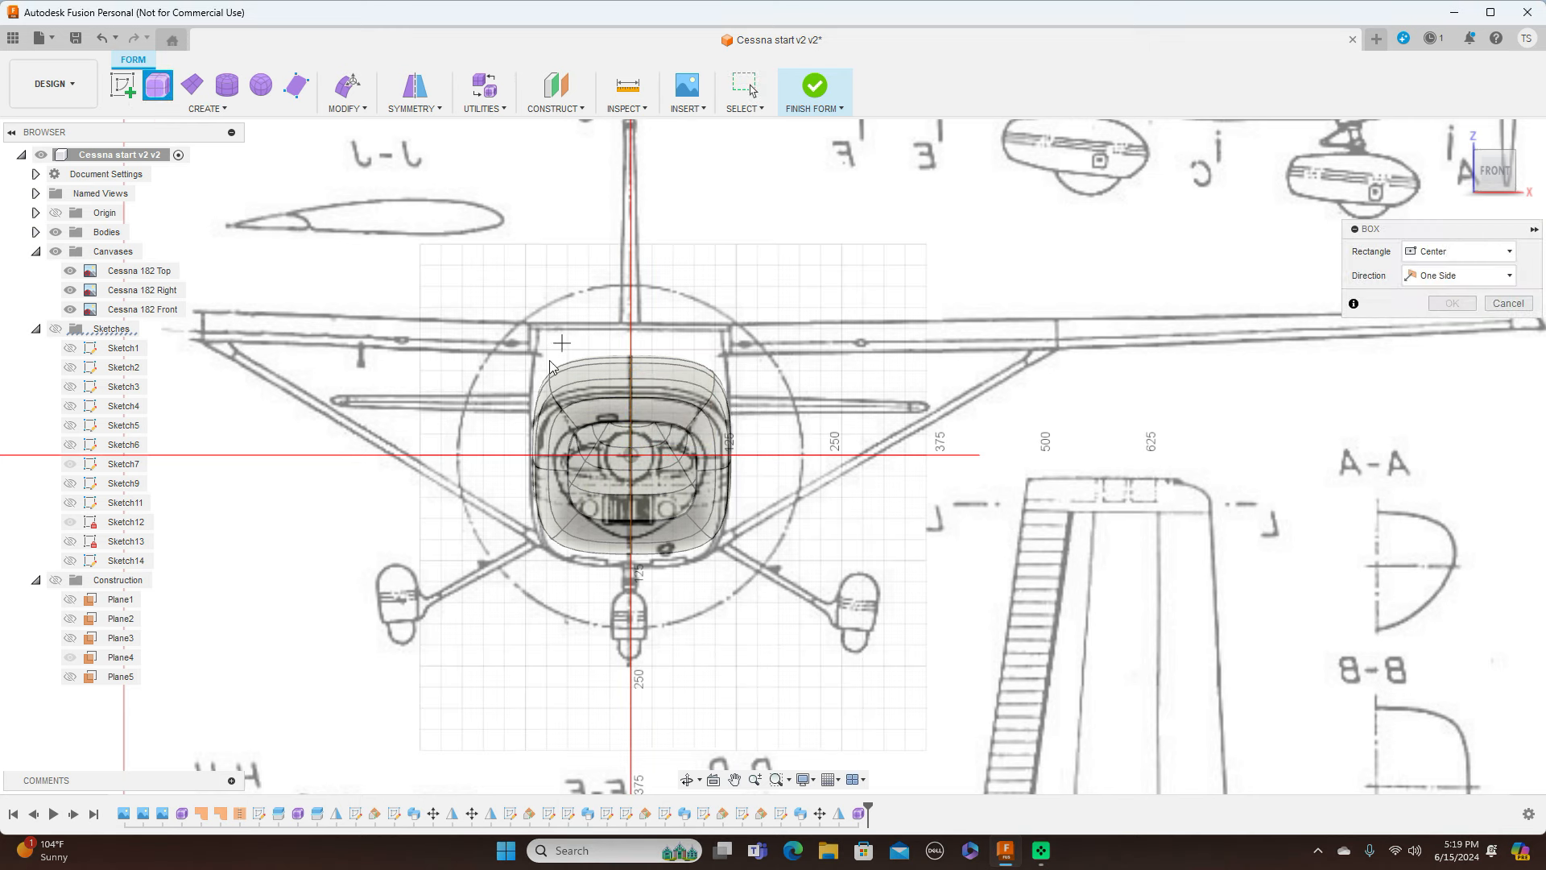
right_click(827, 288)
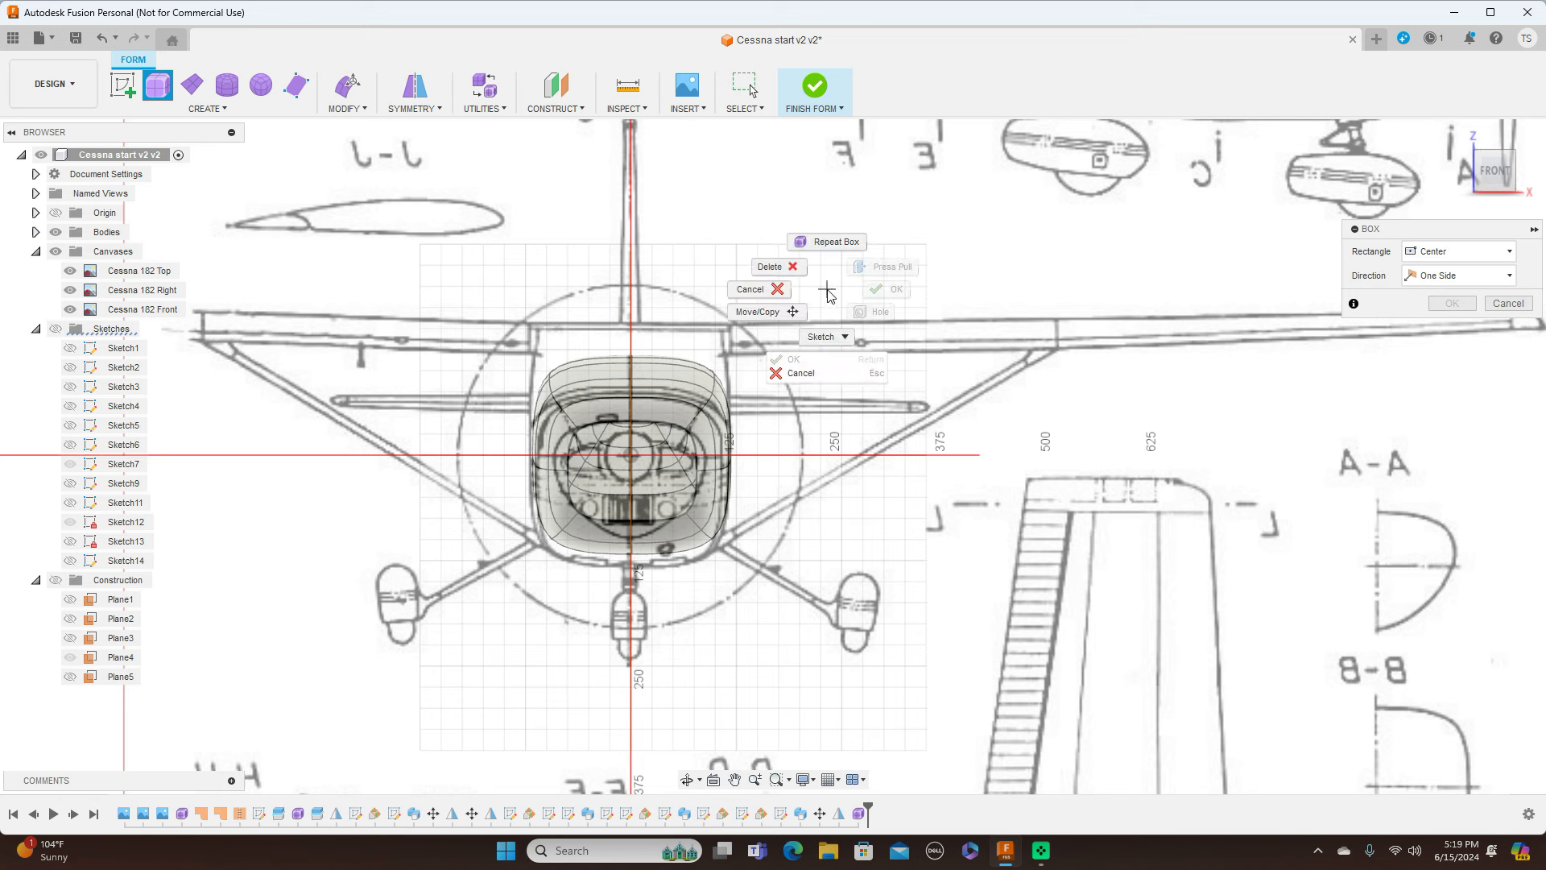
click(753, 290)
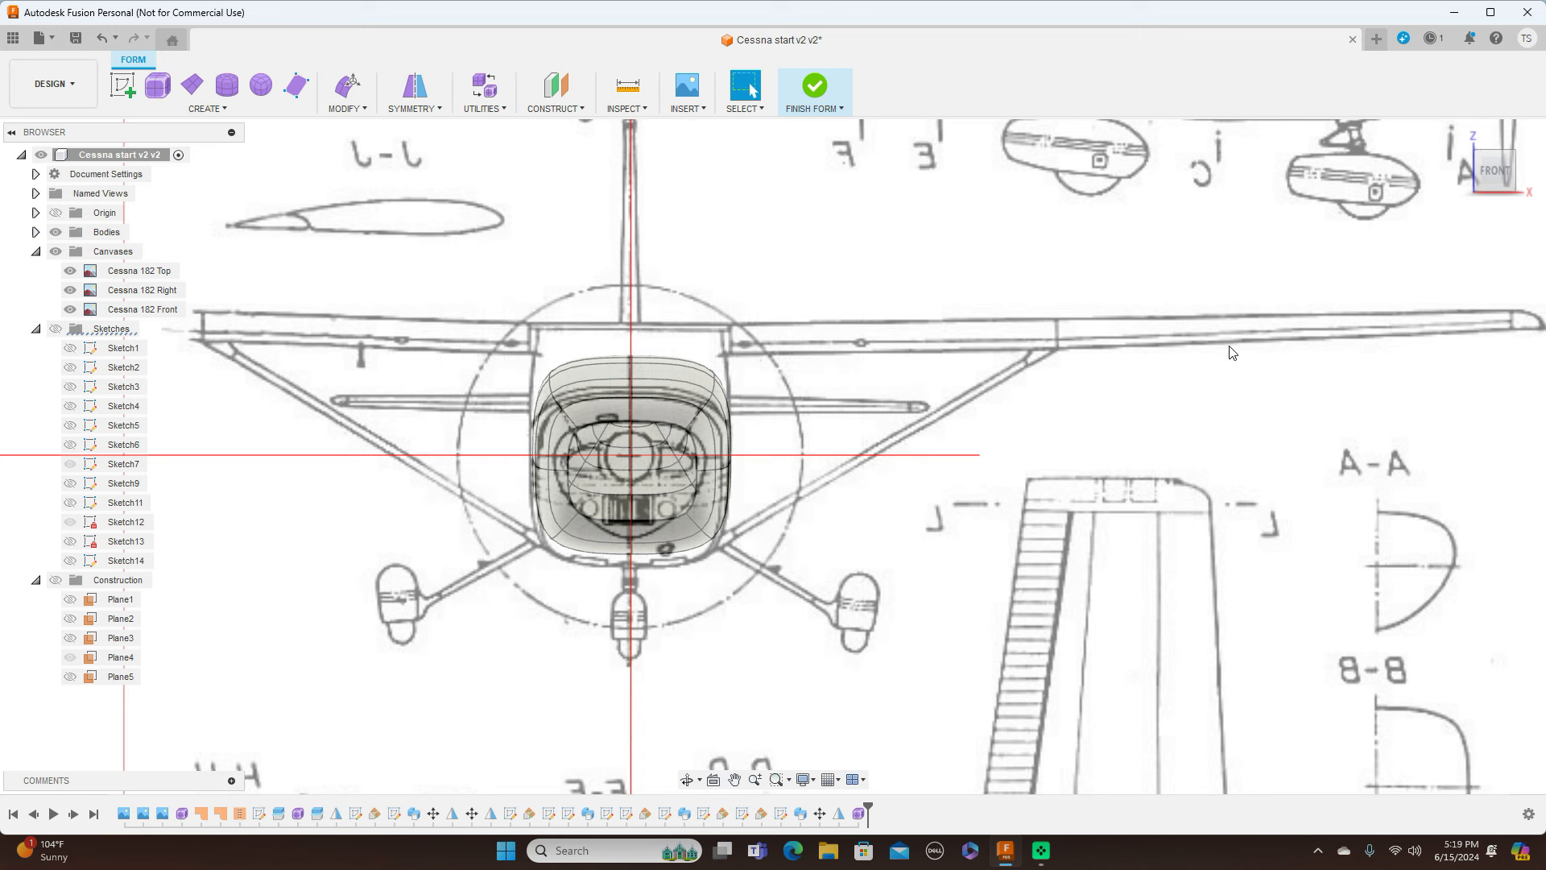
Finish the reopened fuselage form and return to the design workspace
click(841, 108)
click(221, 113)
click(797, 111)
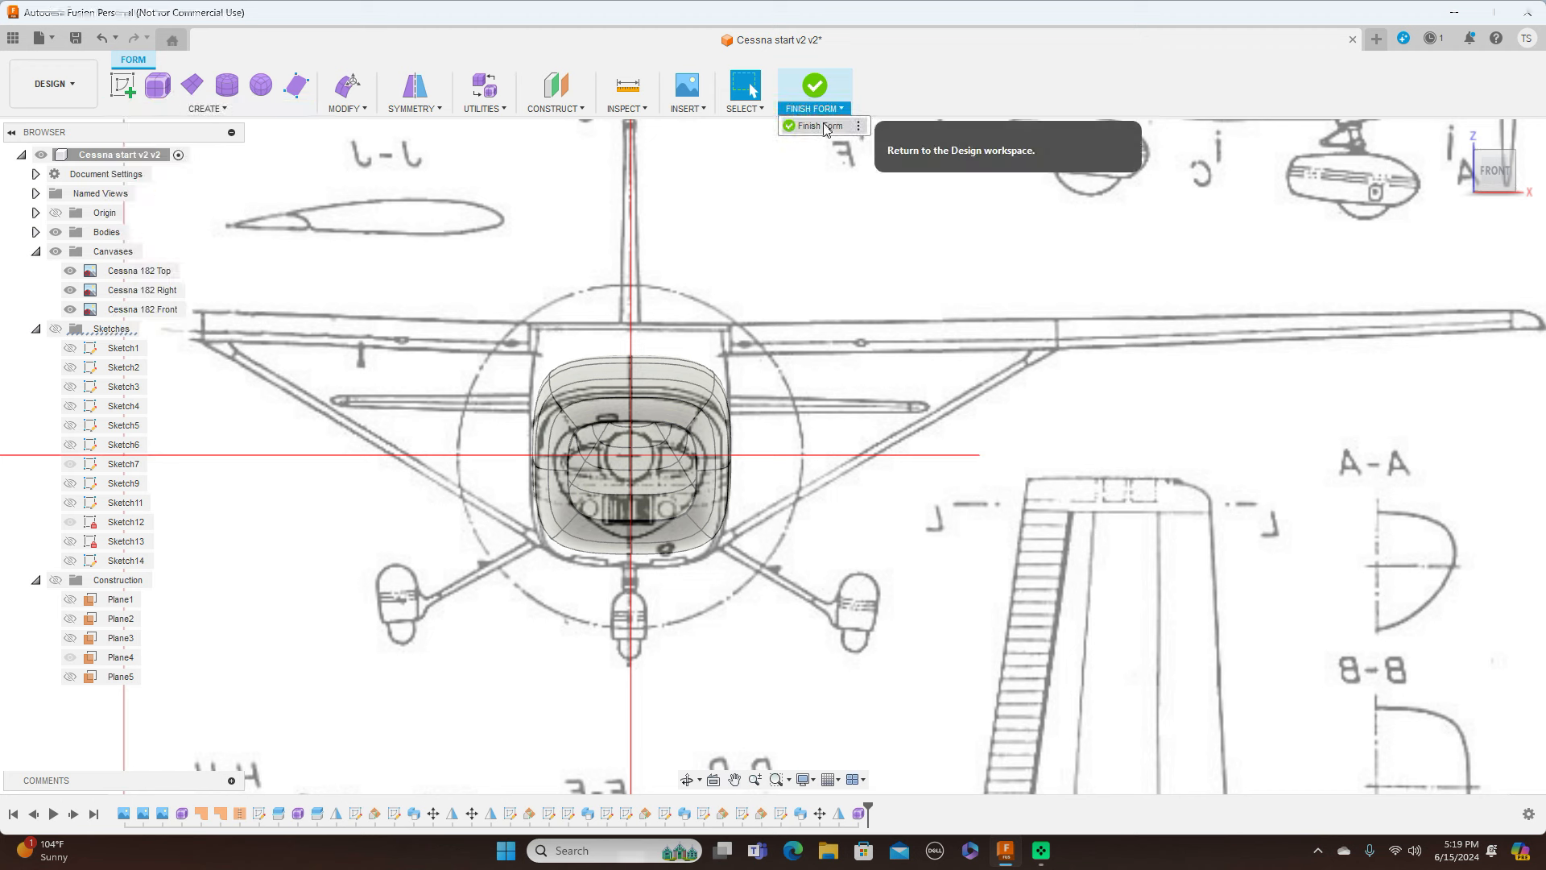
click(783, 127)
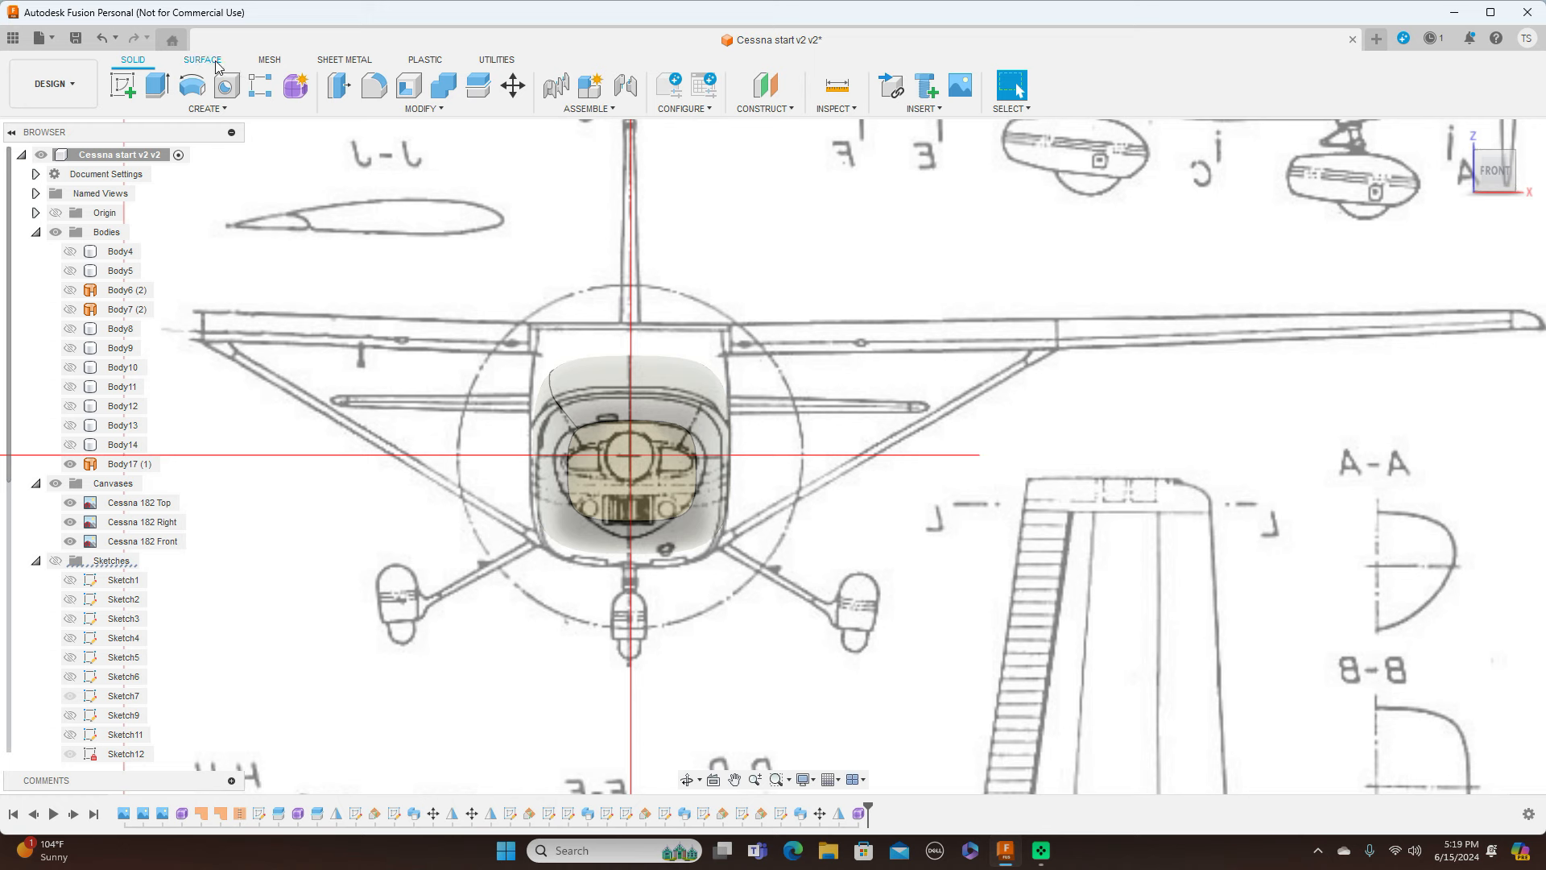
Close the open nose end of the fuselage with a surface Patch along its boundary edge
click(215, 61)
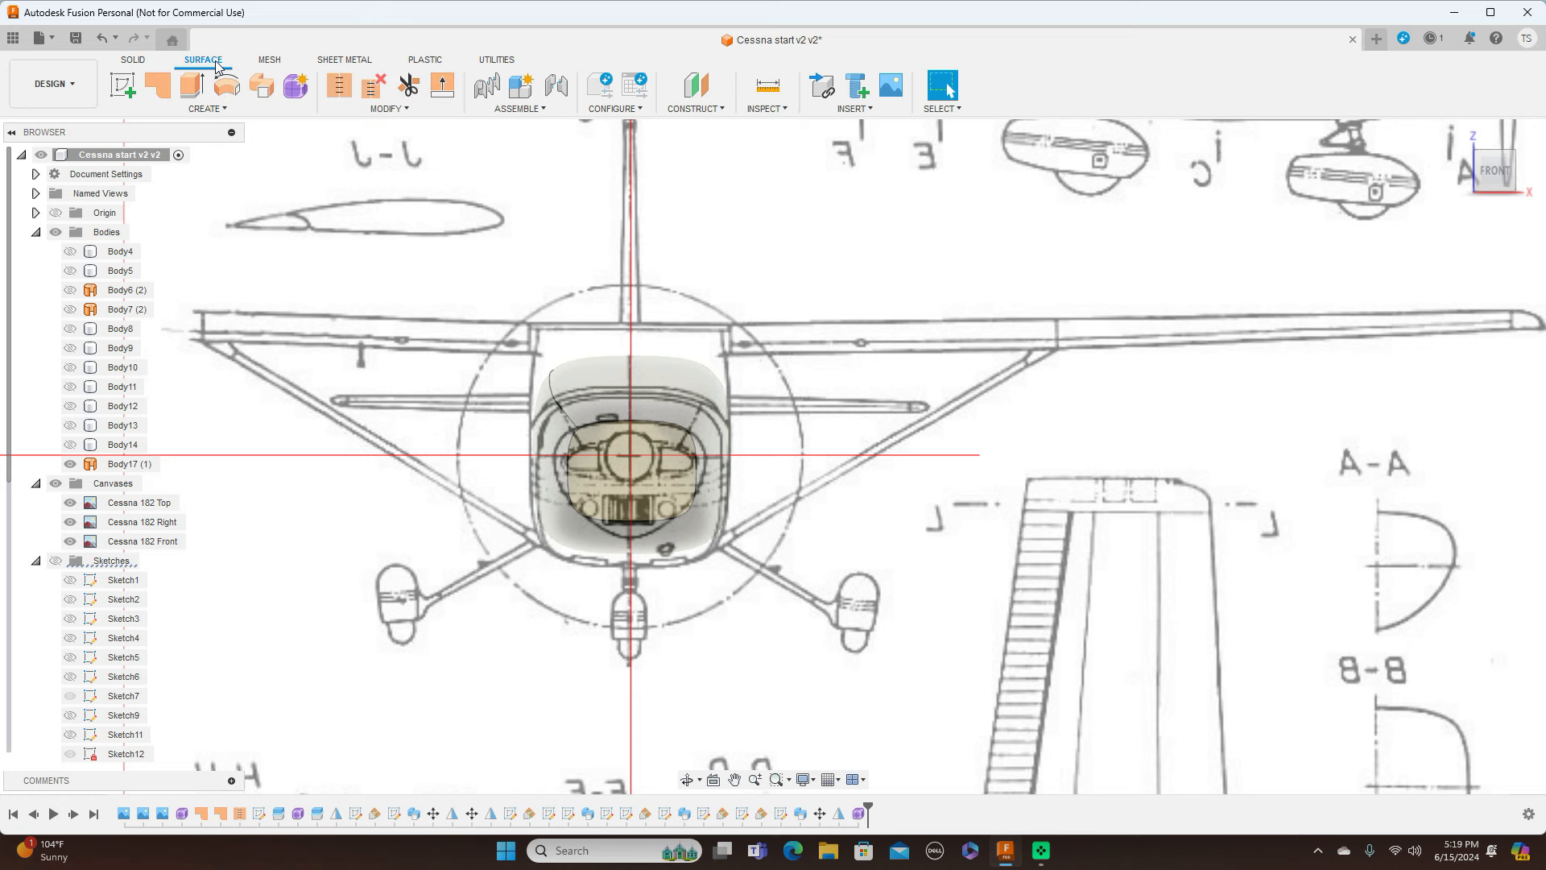
click(230, 107)
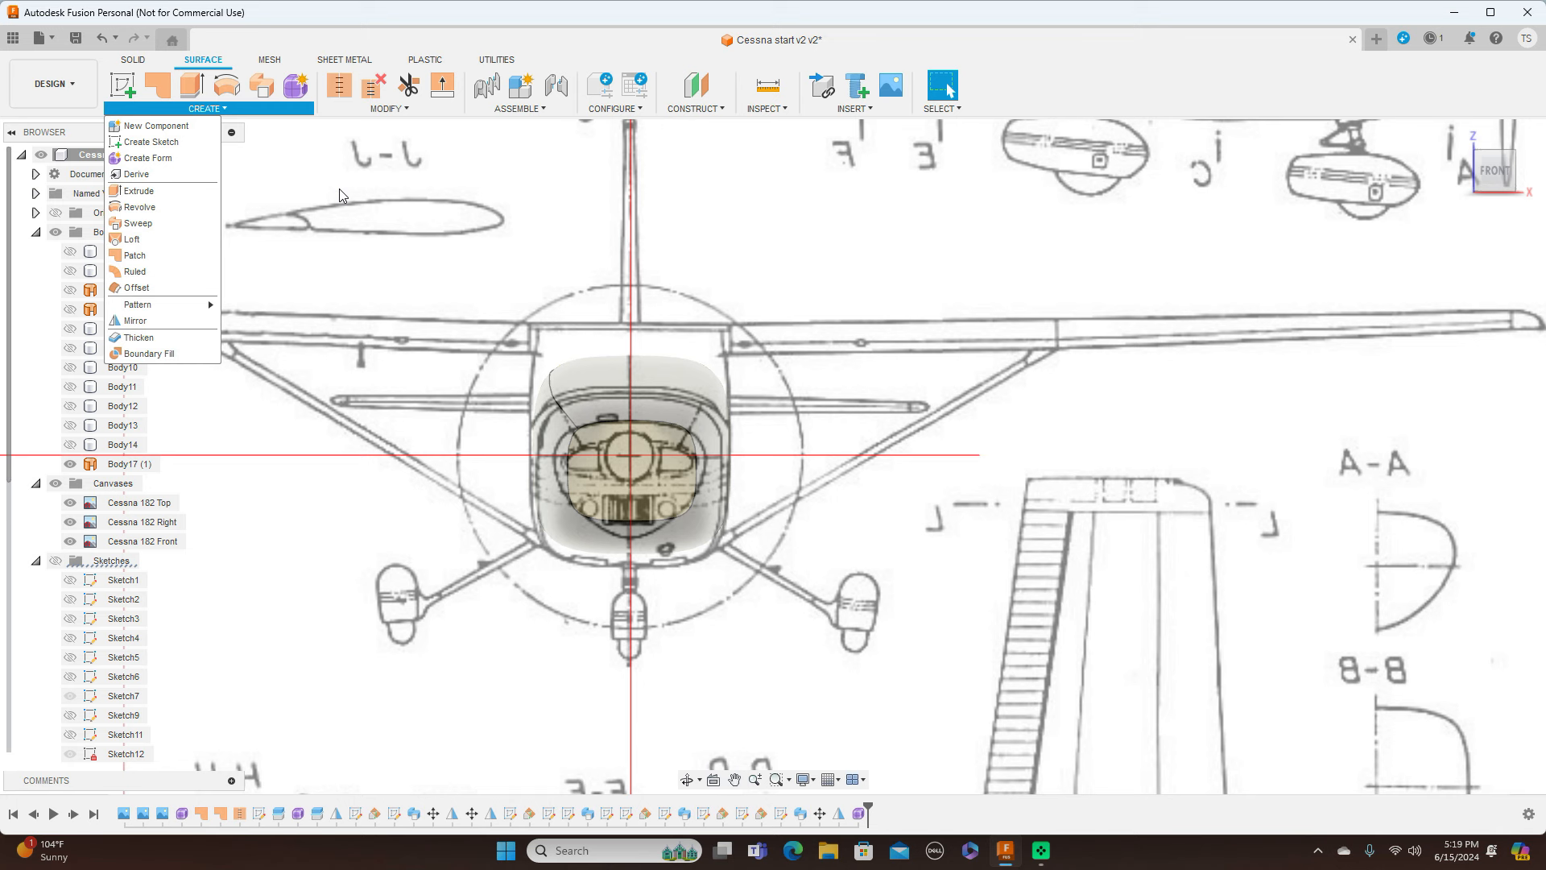
click(184, 256)
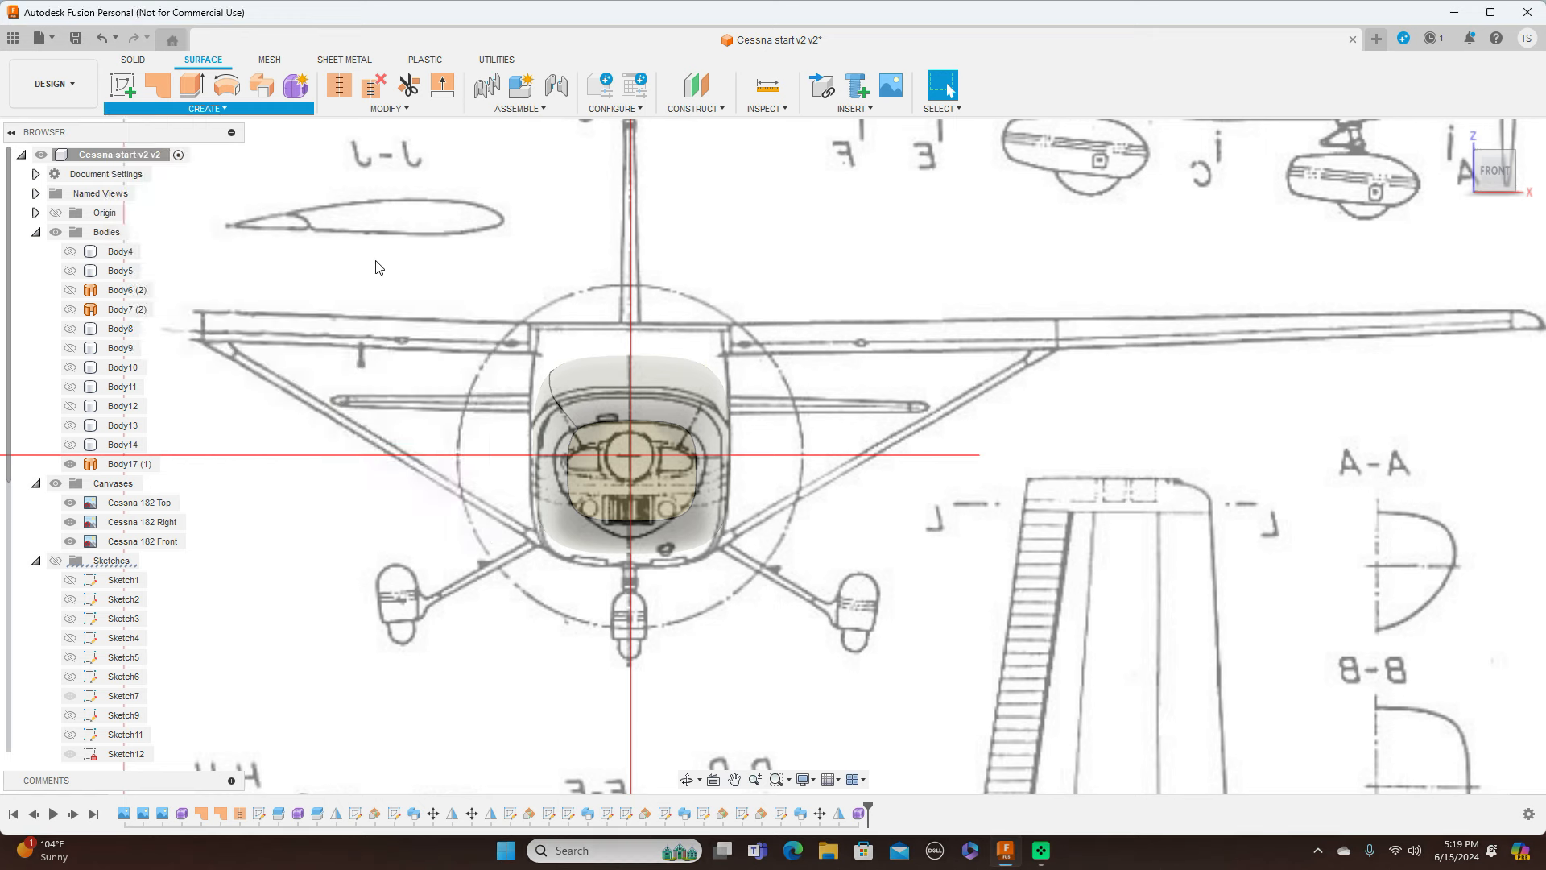
click(608, 426)
click(1442, 473)
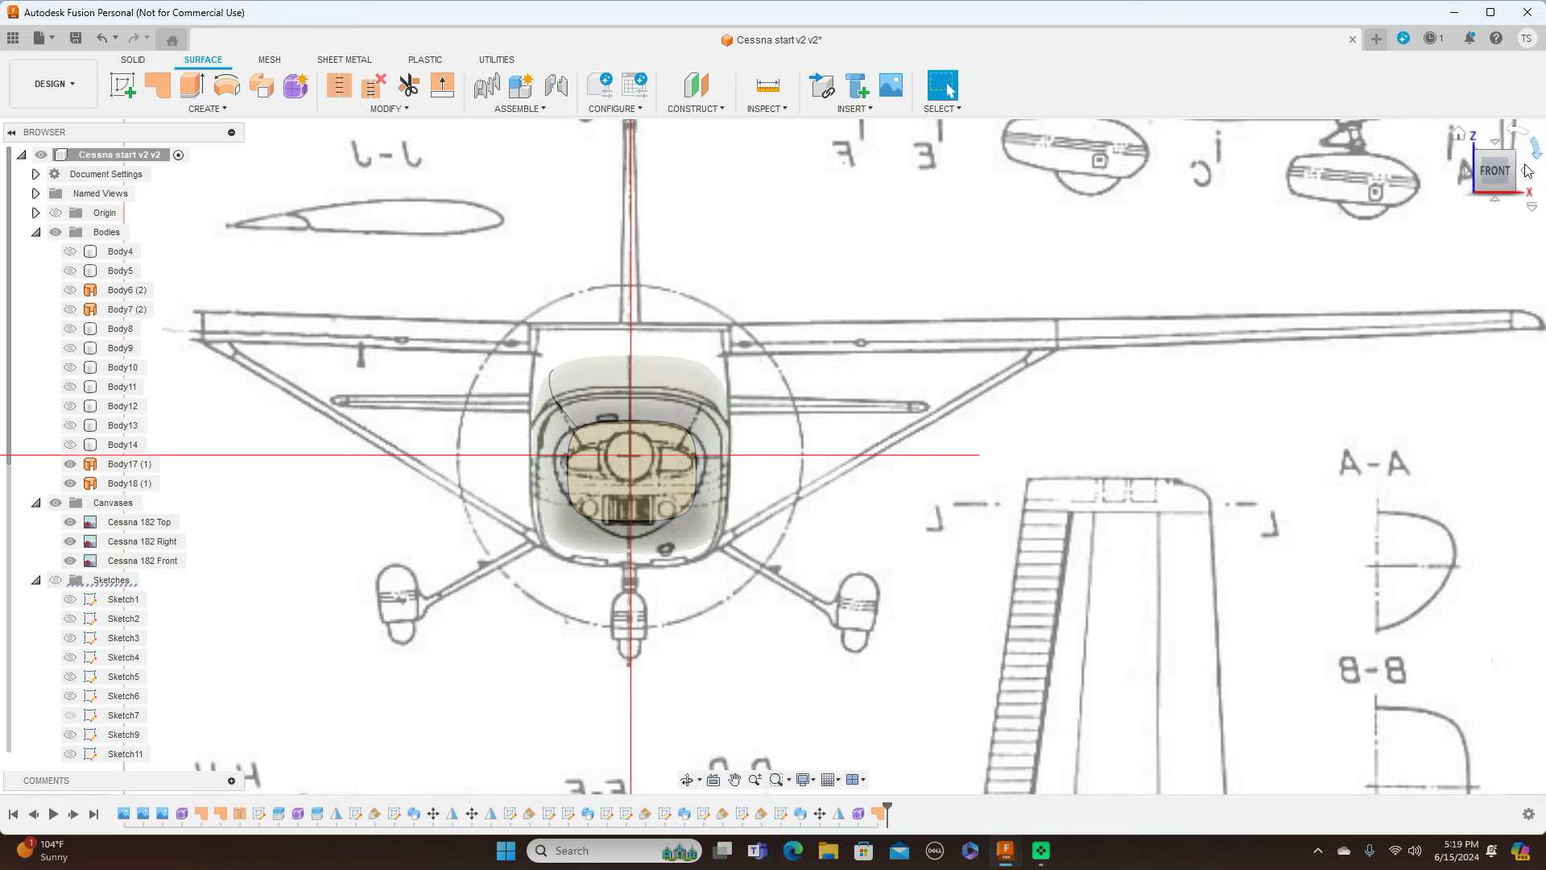
In the back view, patch the open tail end of the fuselage along its boundary edge as a new body
click(1528, 171)
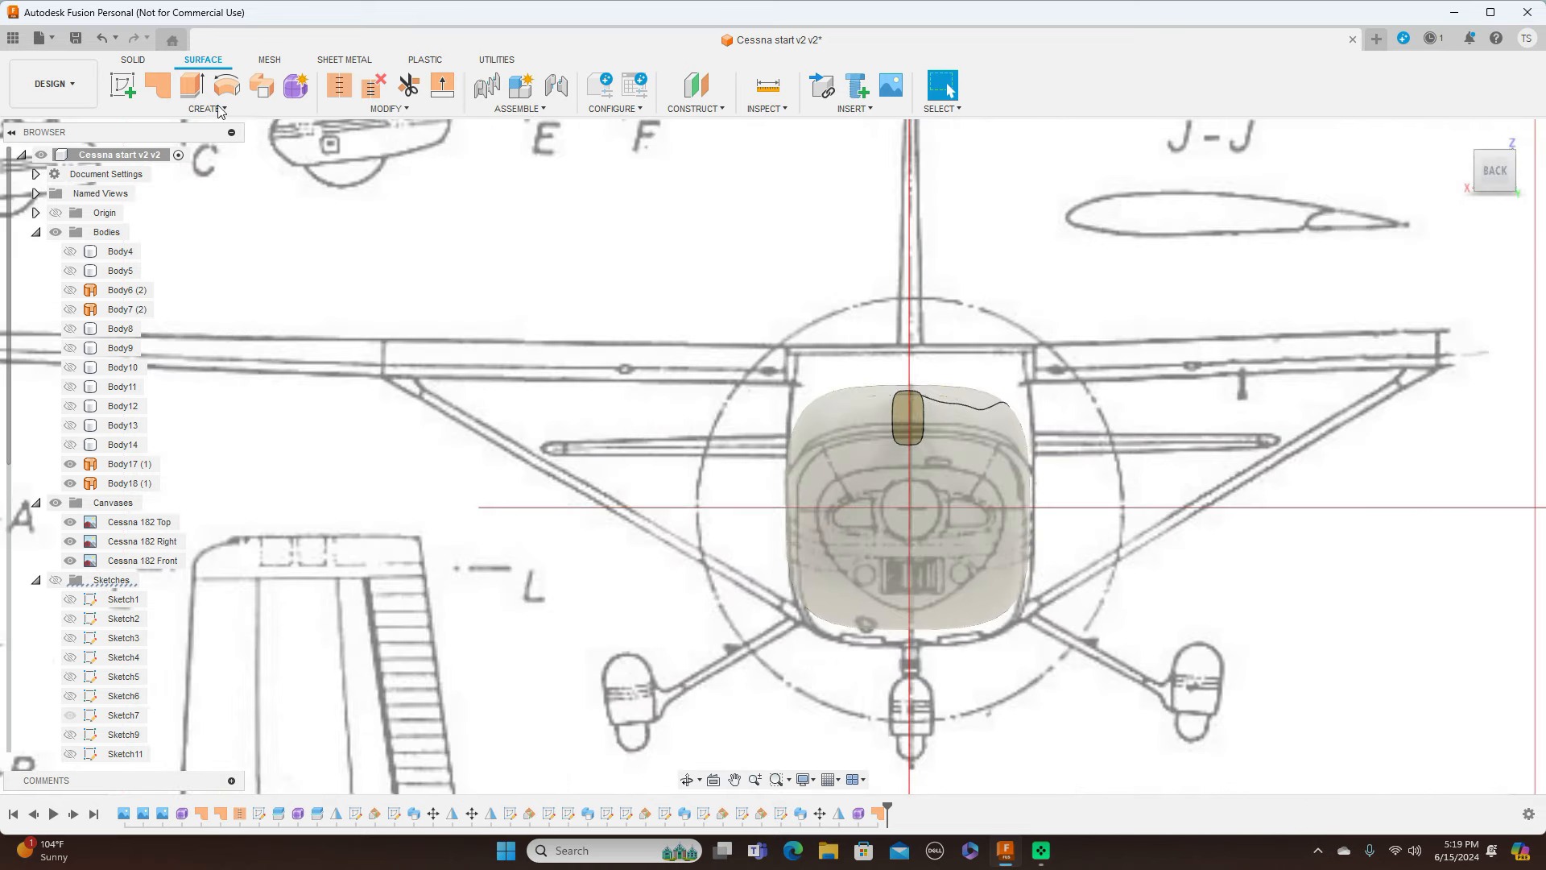
click(159, 87)
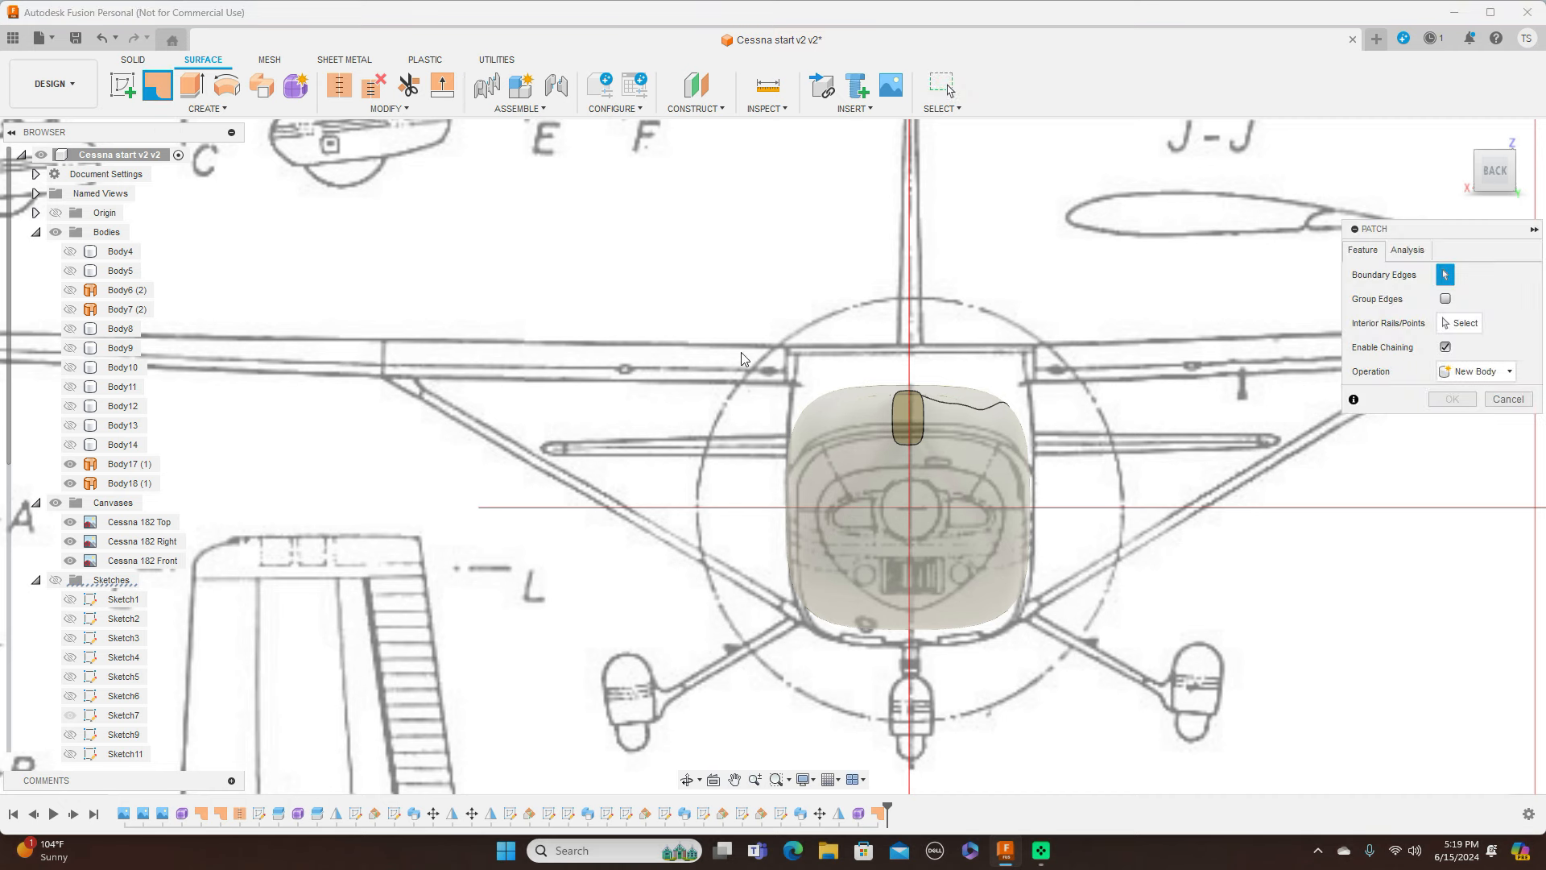
click(898, 412)
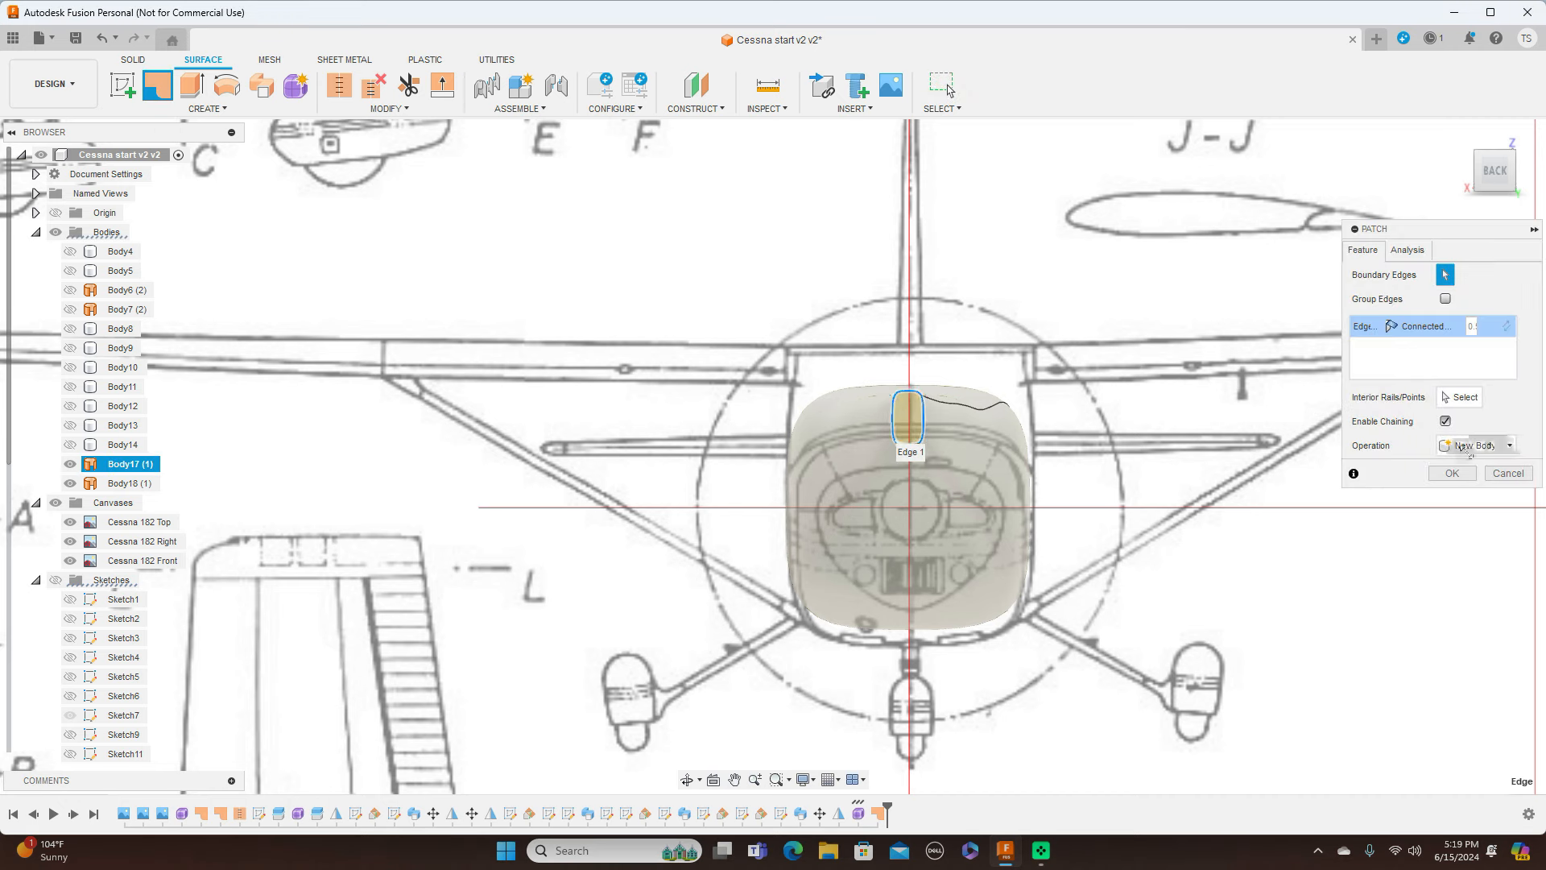
click(1454, 473)
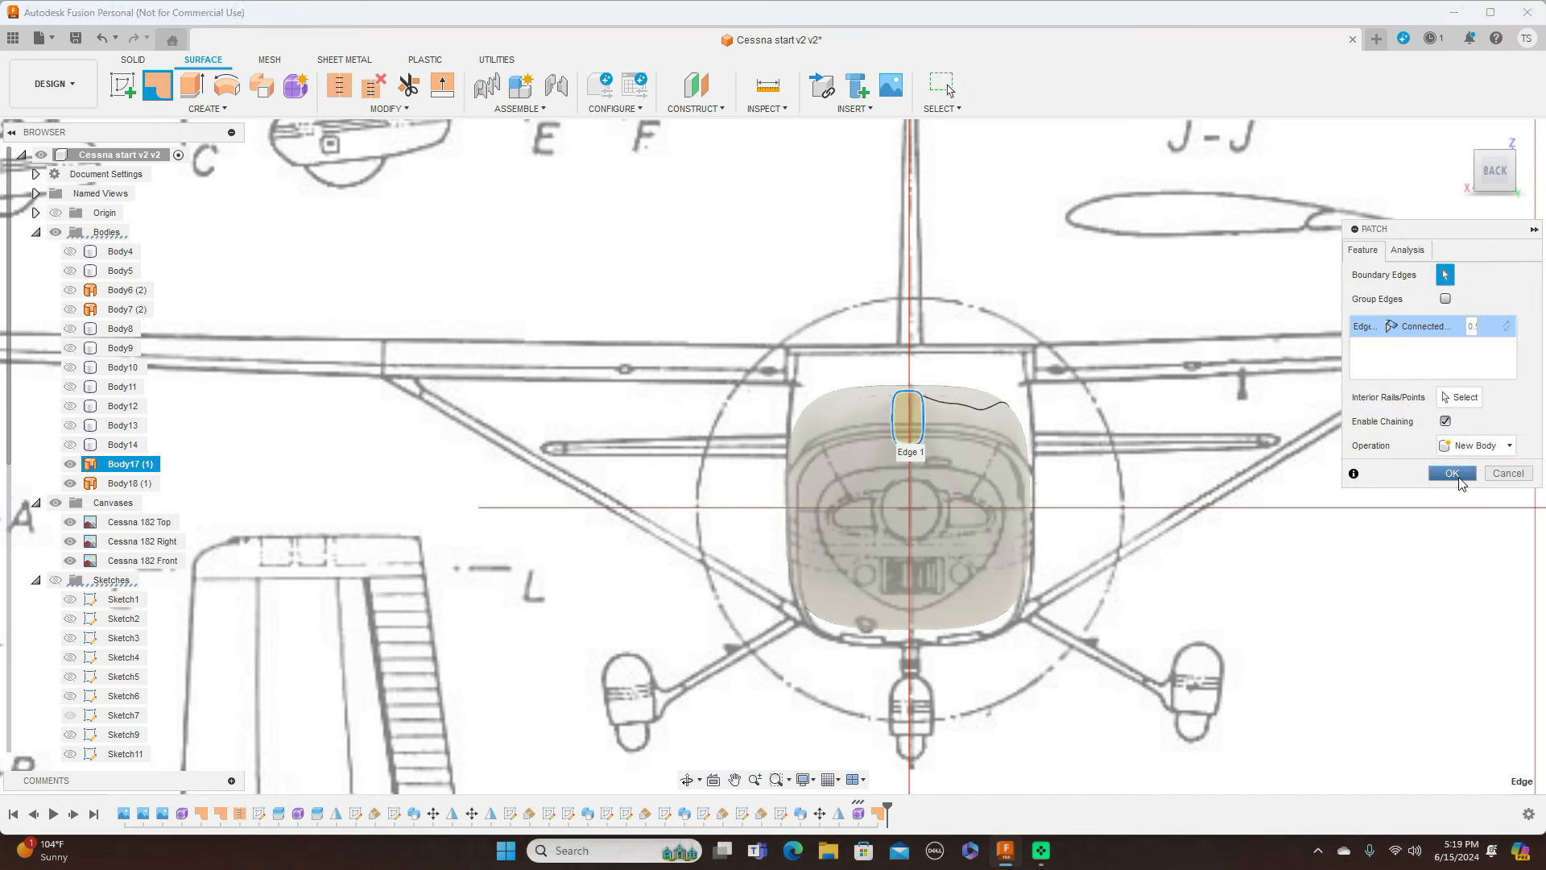
Stitch the fuselage surface with its nose and tail patches as a new body at 0.10 mm tolerance
click(1467, 172)
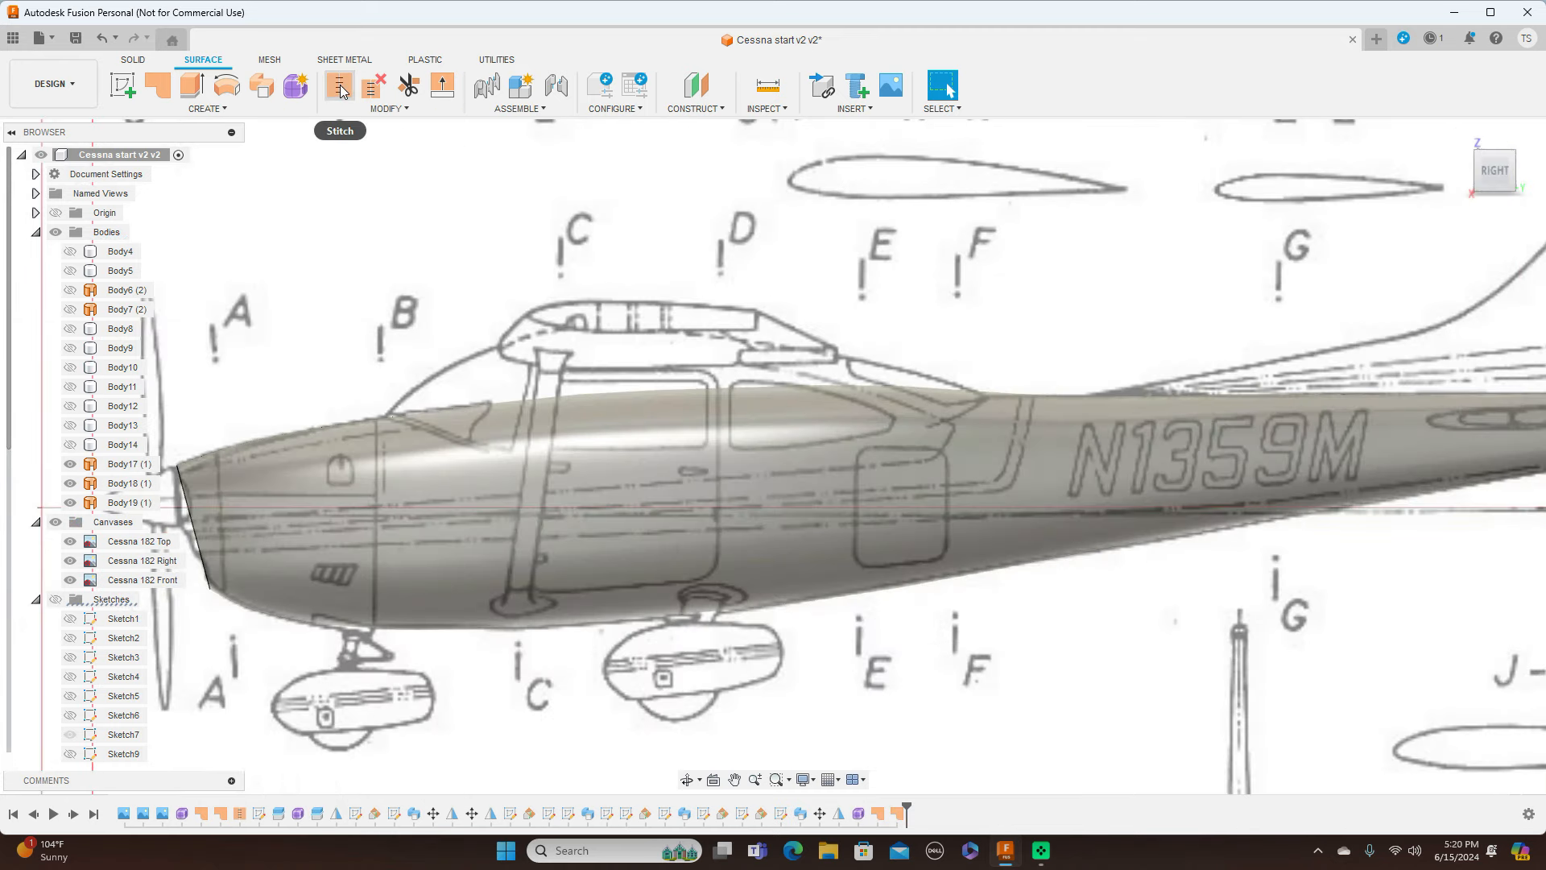
click(340, 89)
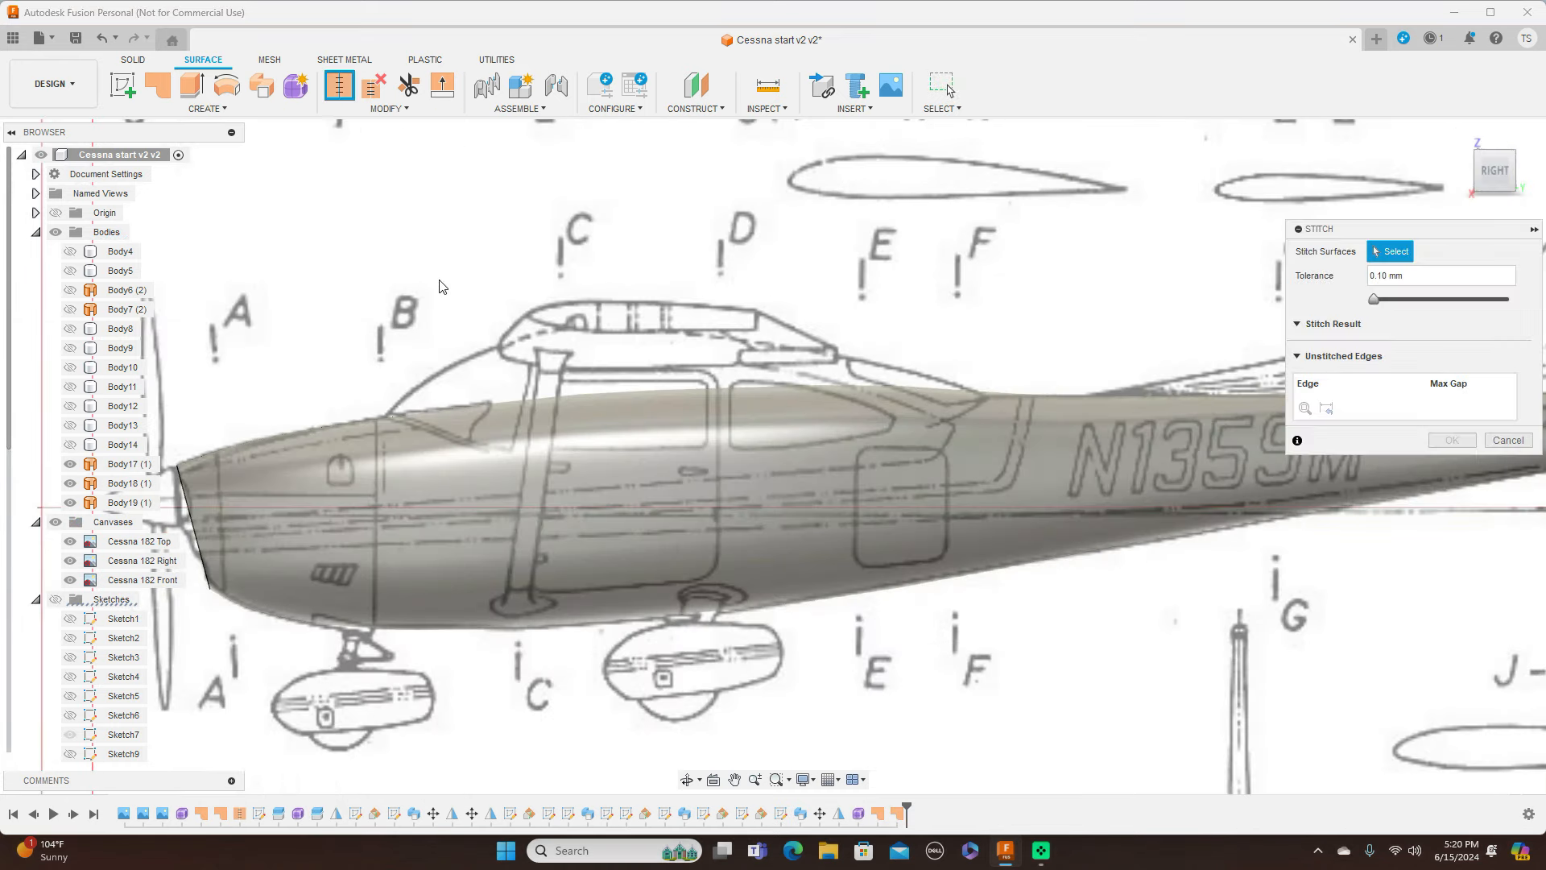
scroll(791, 278, down, 2)
shift+middle_drag(777, 448, 378, 462)
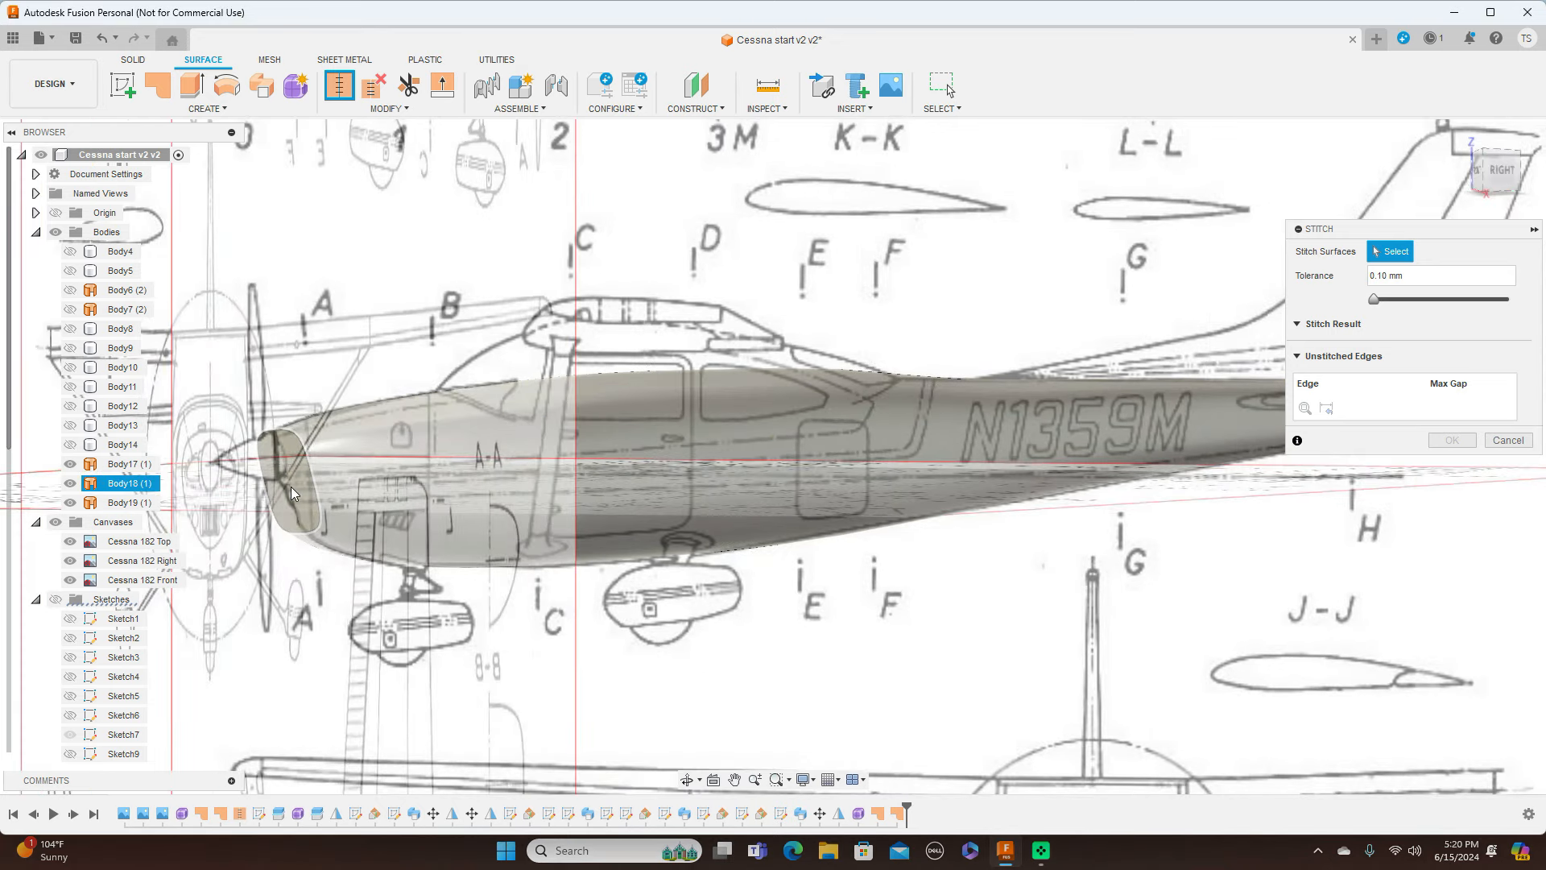
click(291, 486)
click(615, 491)
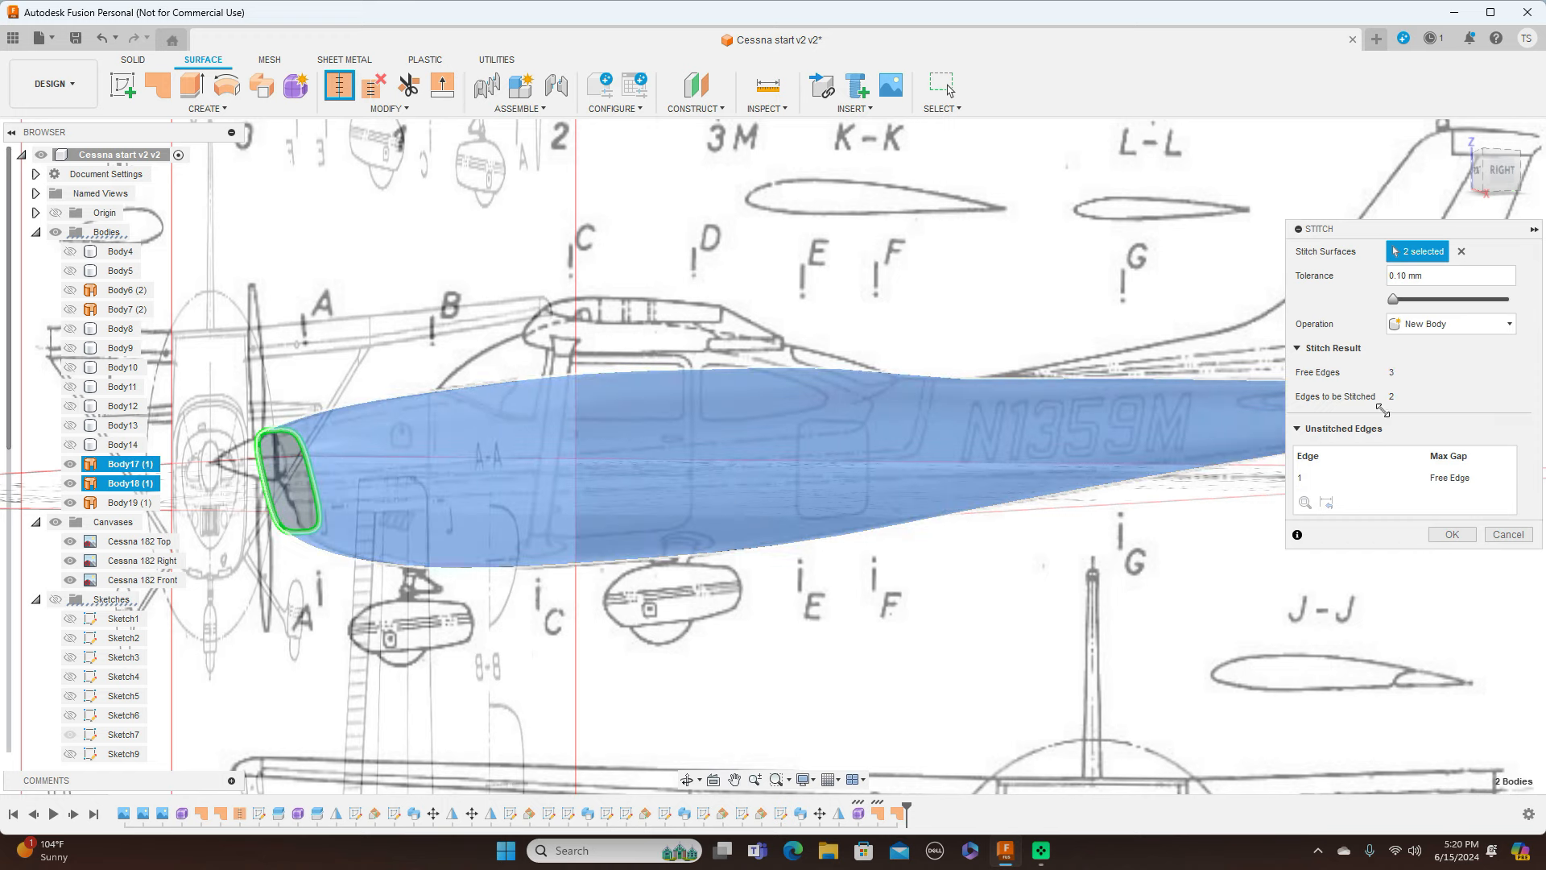
click(1513, 171)
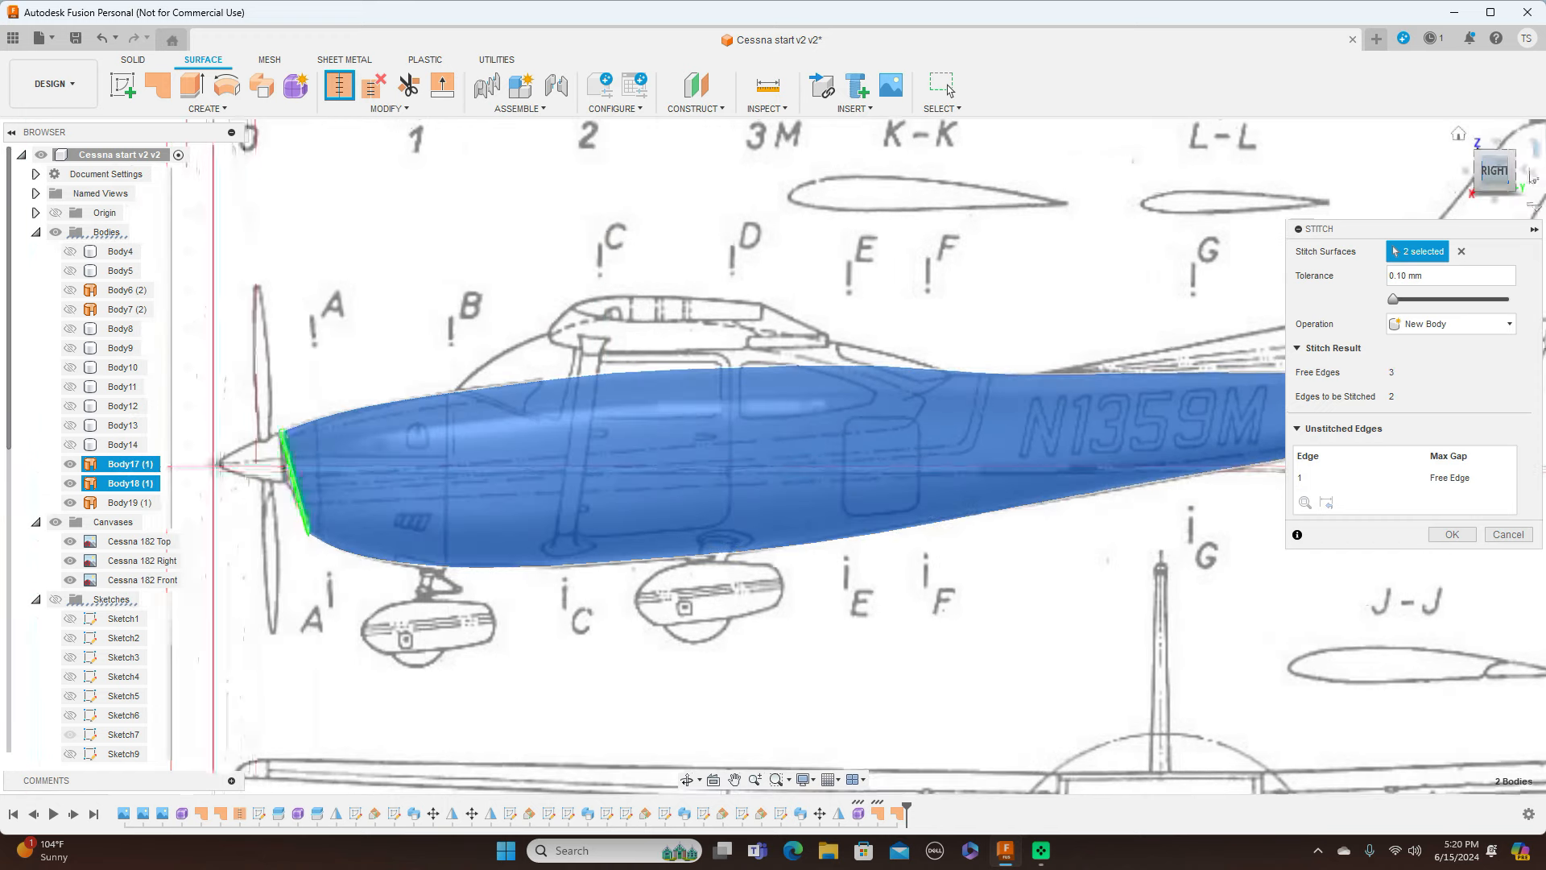
click(1540, 177)
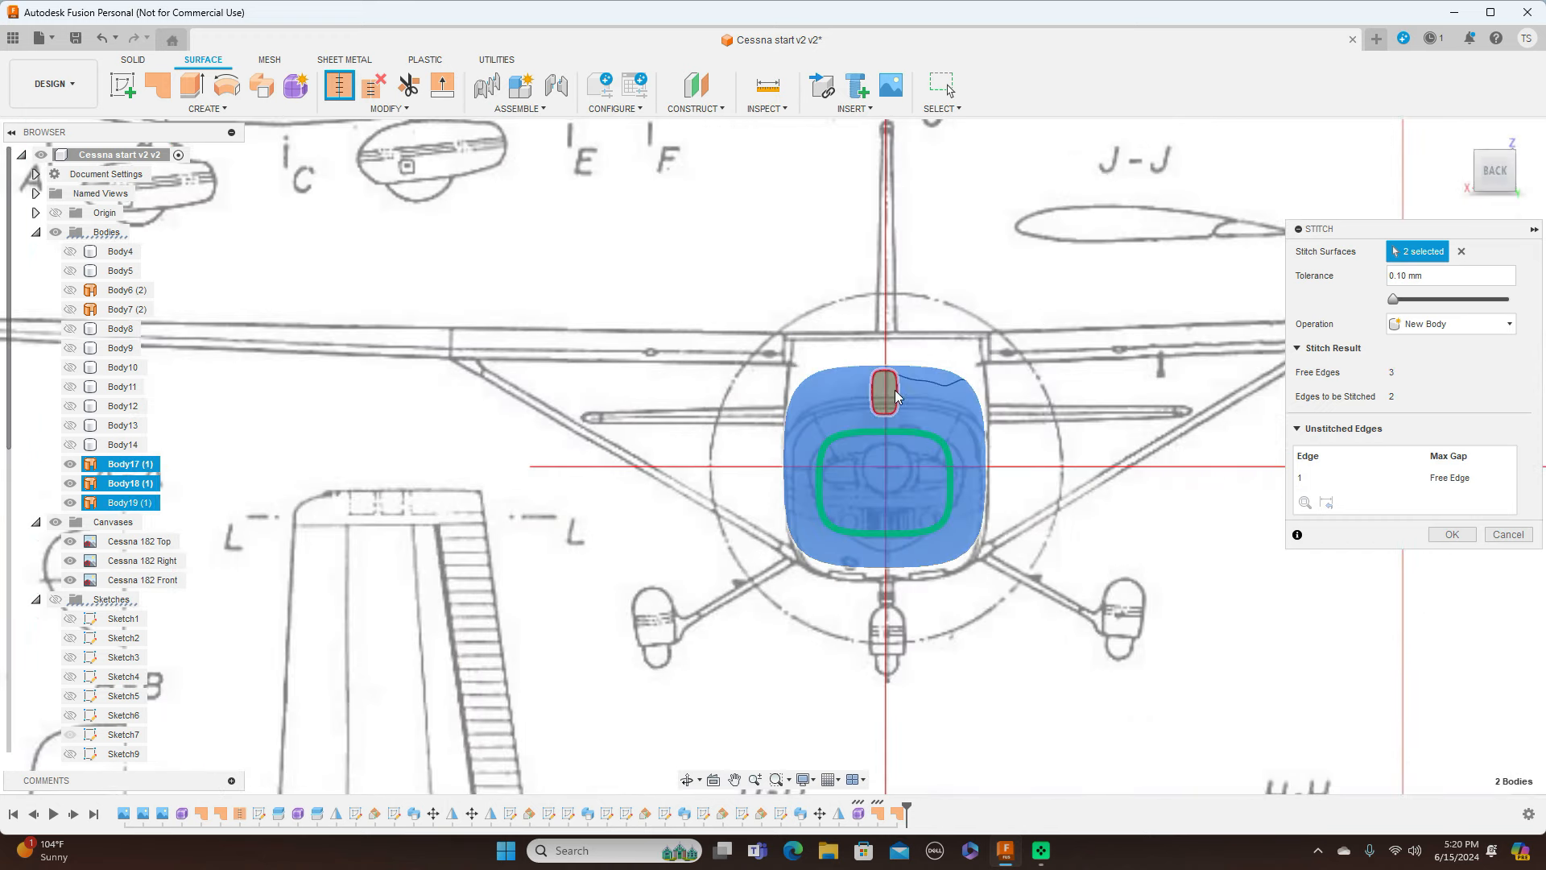
click(884, 394)
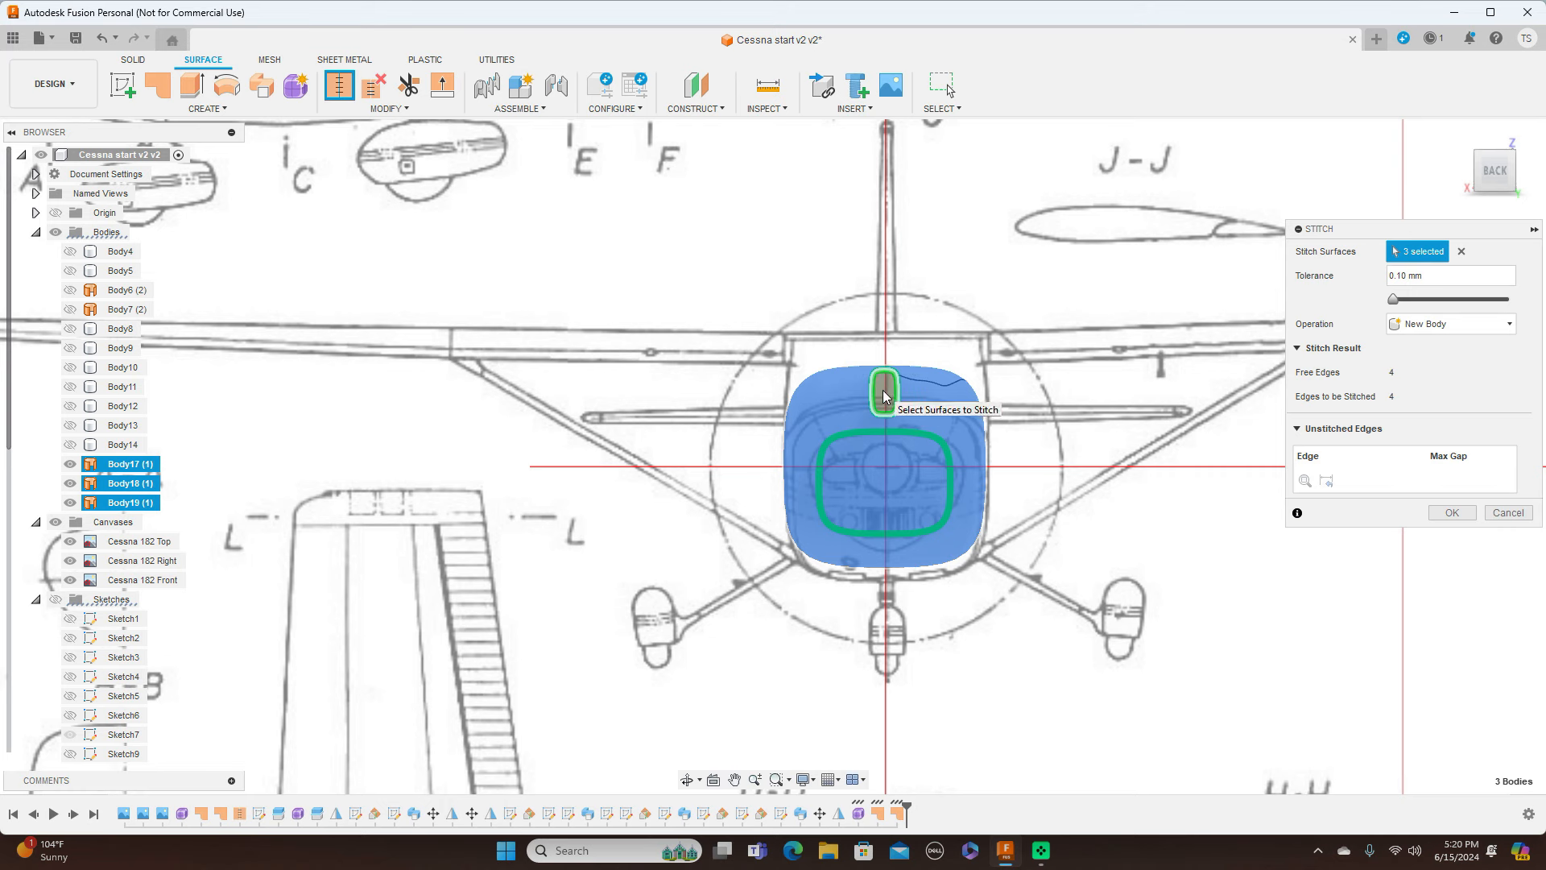
click(1449, 513)
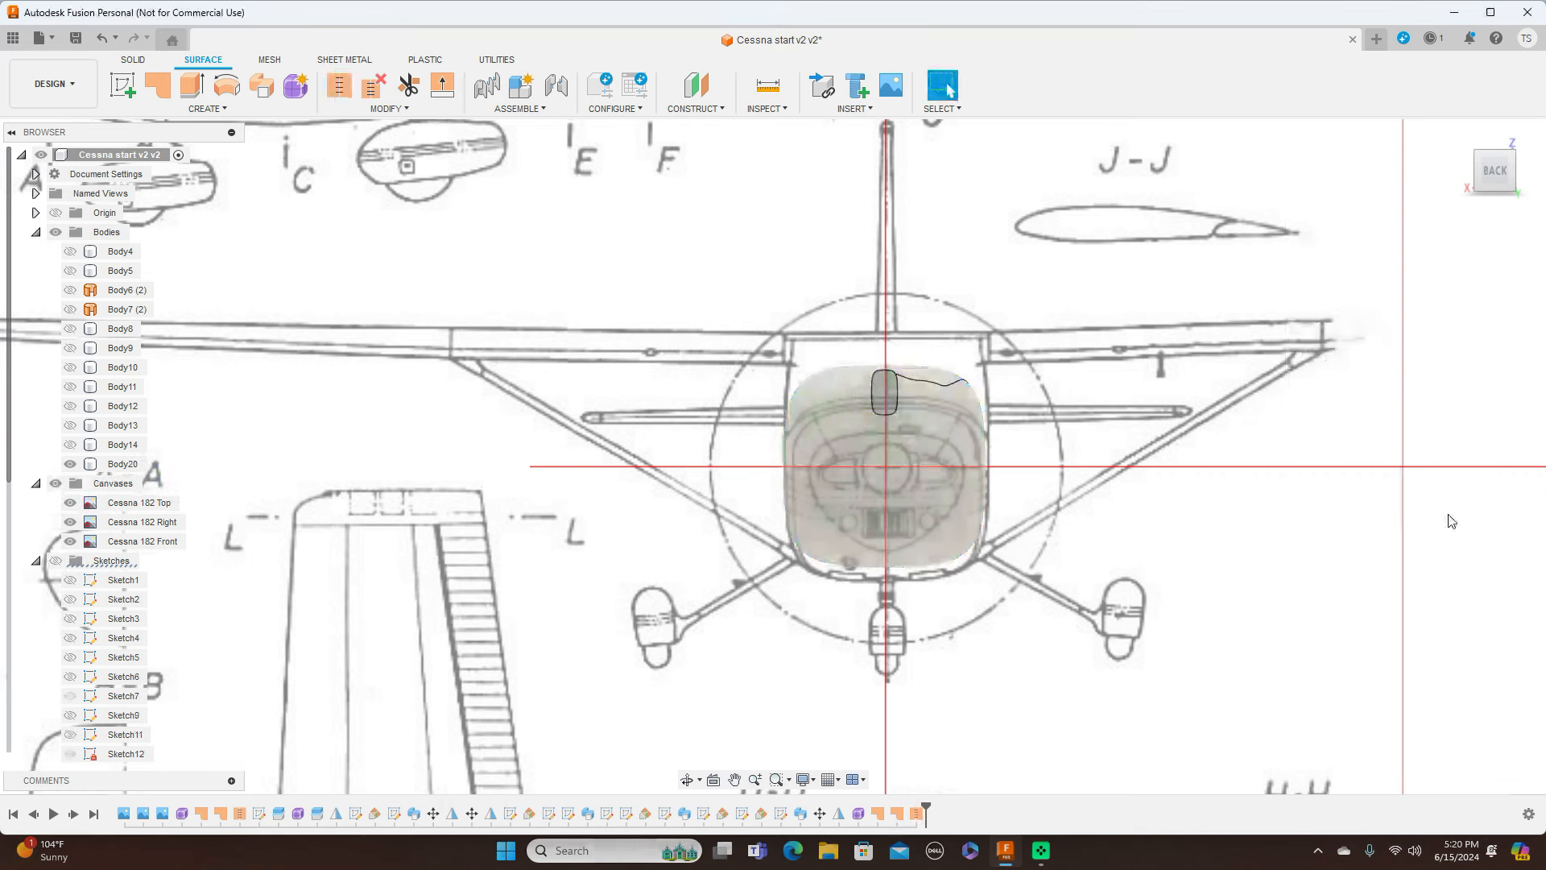
In the right side view, start a new sketch on the vertical plane running along the fuselage
click(1466, 169)
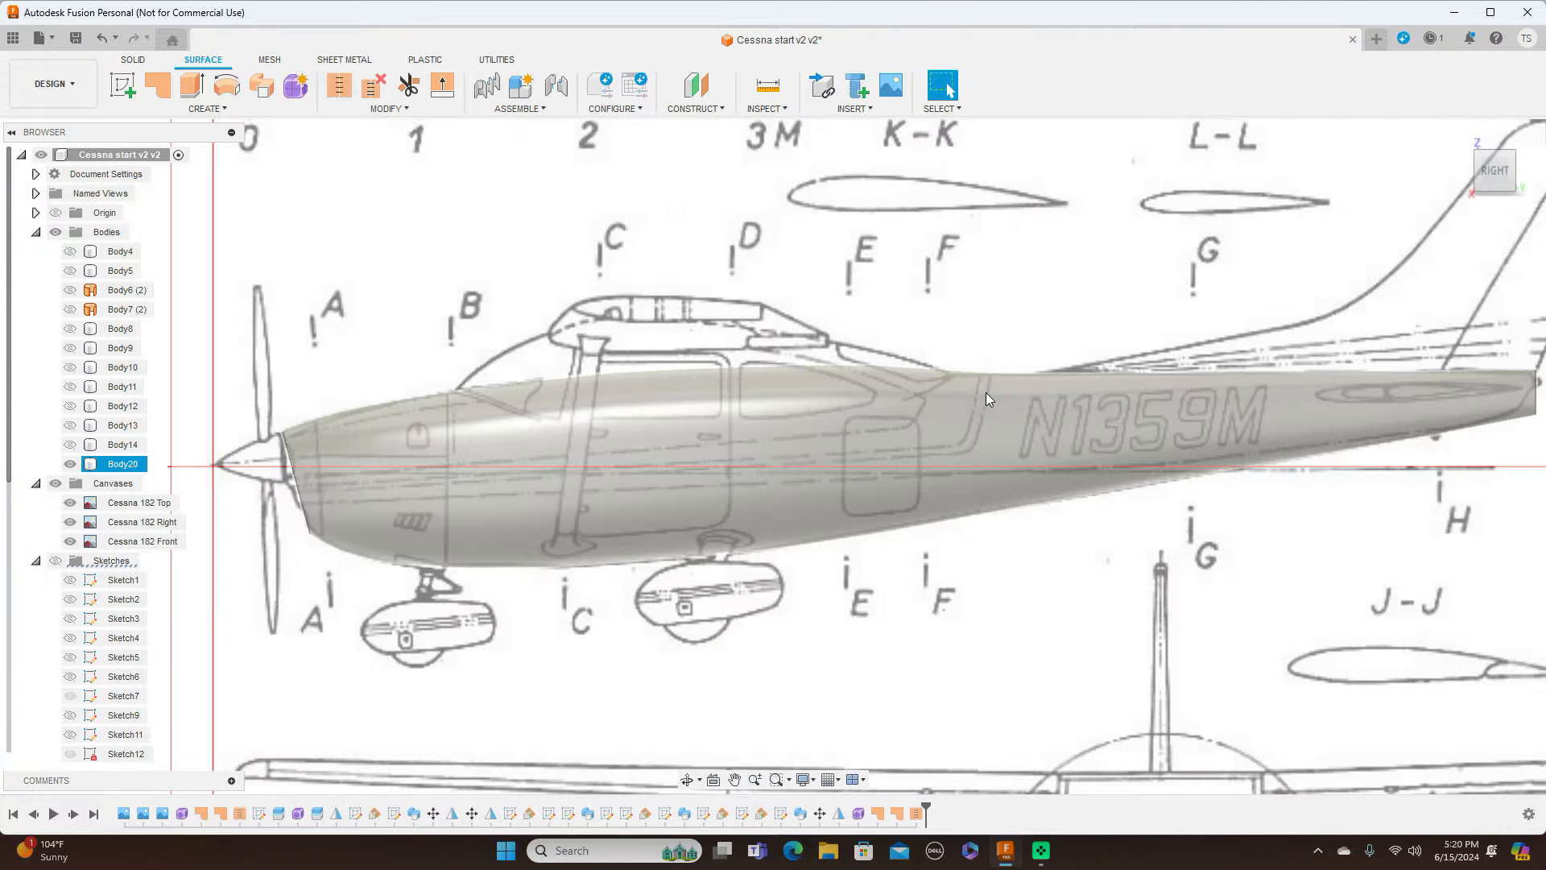
click(72, 465)
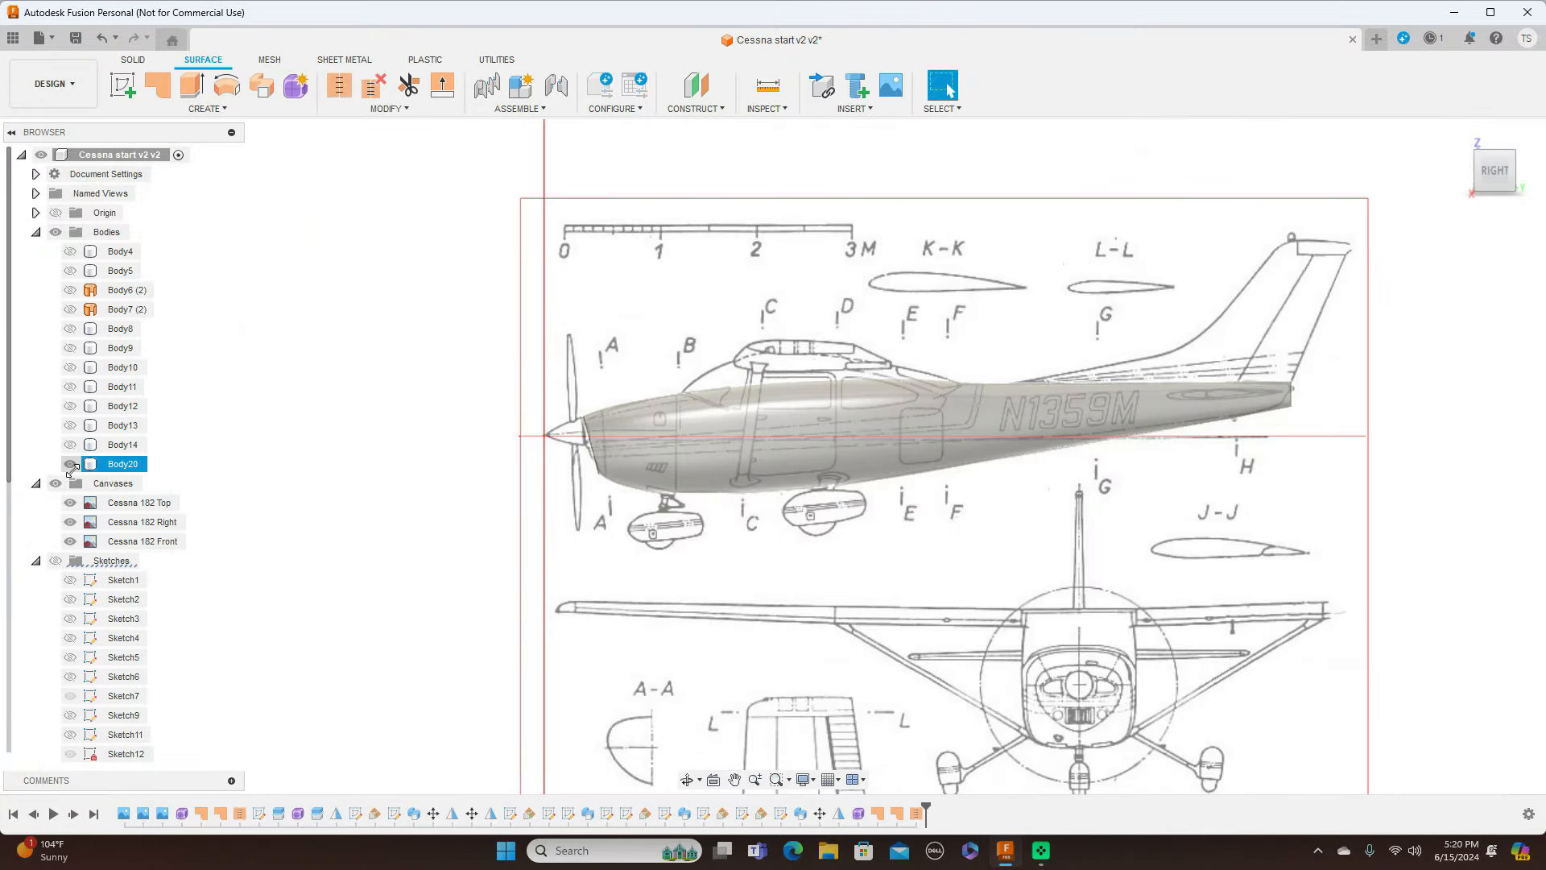
click(395, 500)
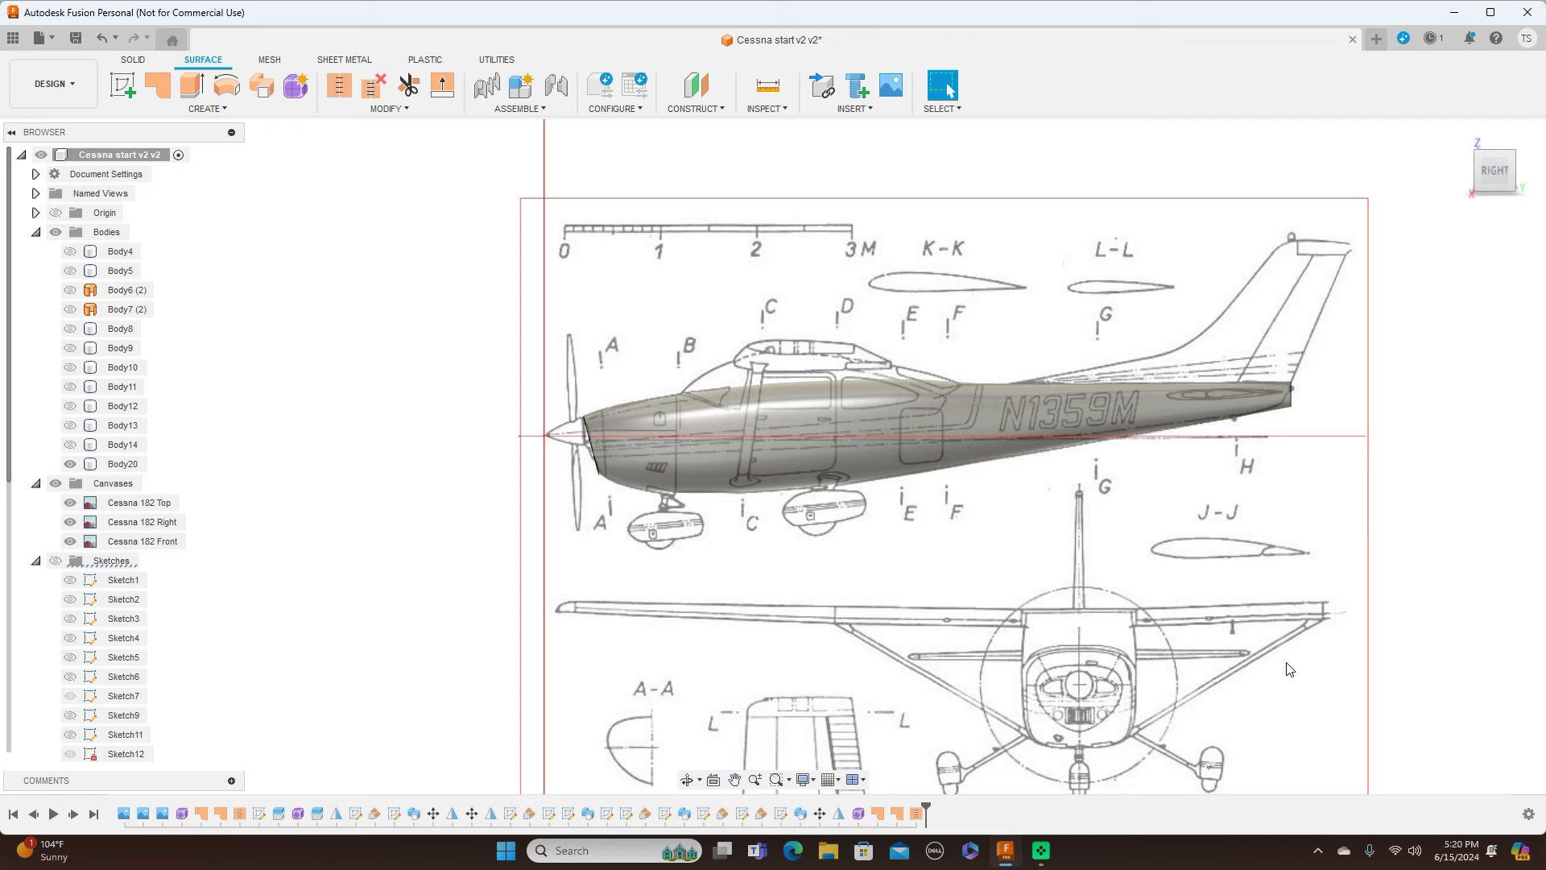
scroll(1087, 475, up, 1)
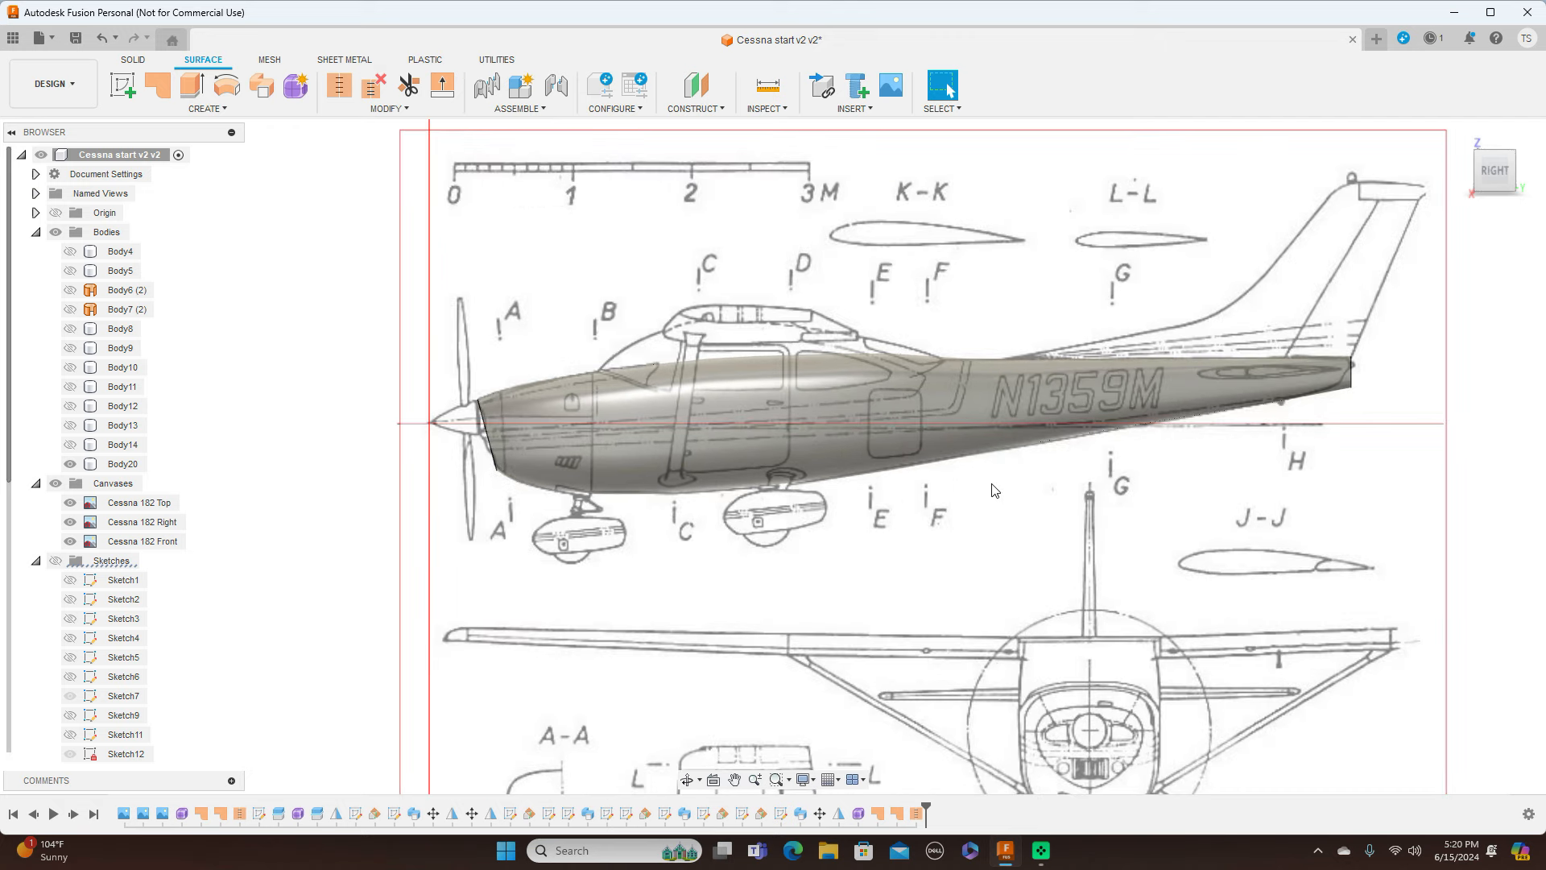
click(135, 61)
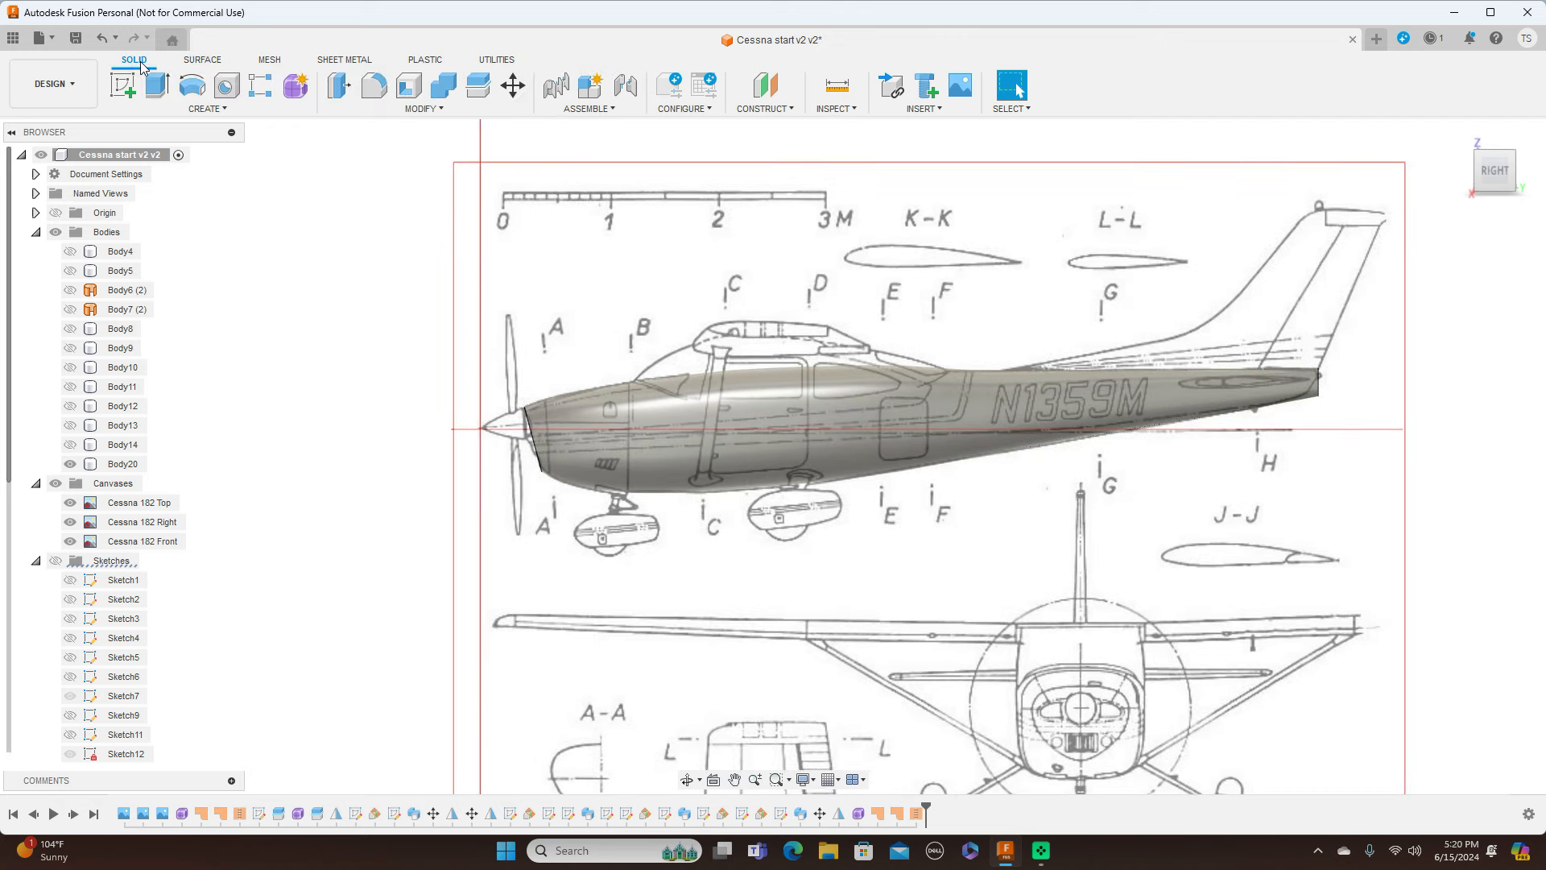
click(124, 89)
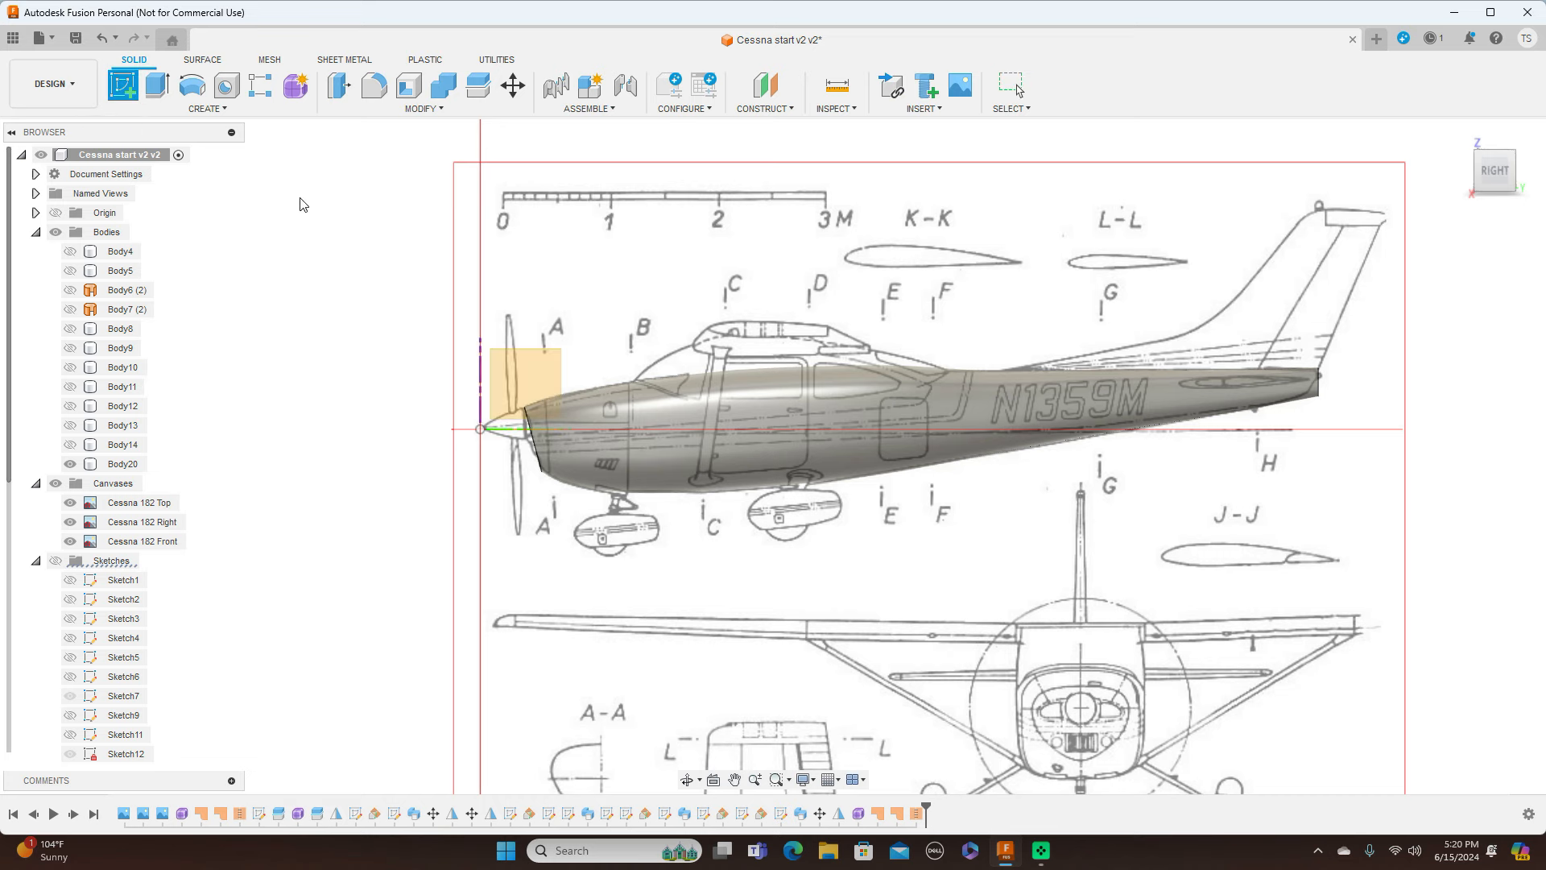
click(519, 379)
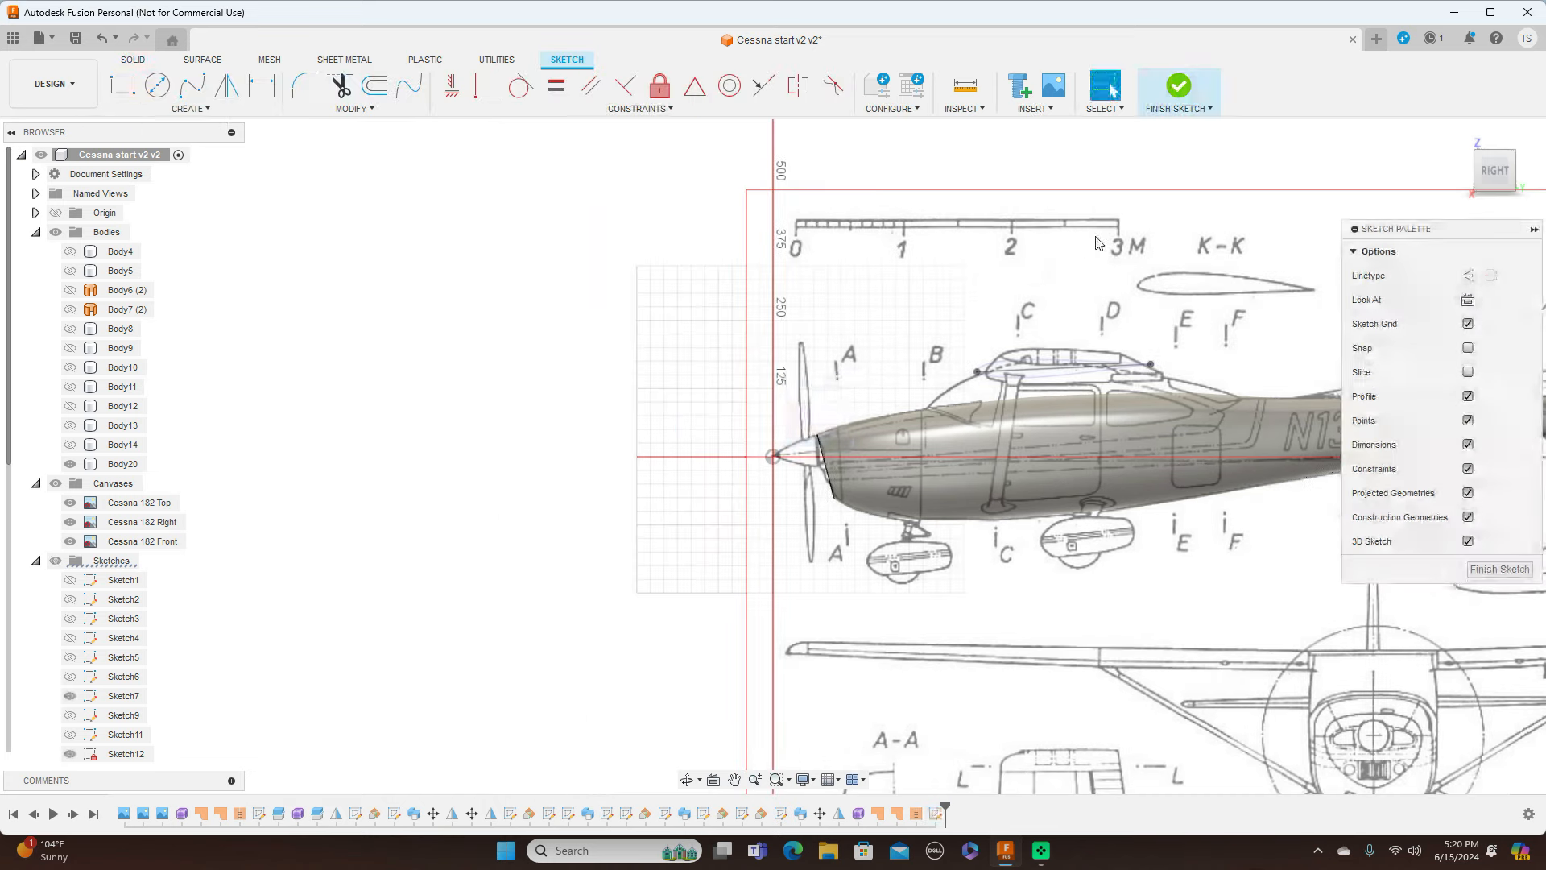
Draw a fit point spline along the lower window line, from ahead of the windshield base to behind the rear window, and finish the sketch
scroll(710, 246, up, 2)
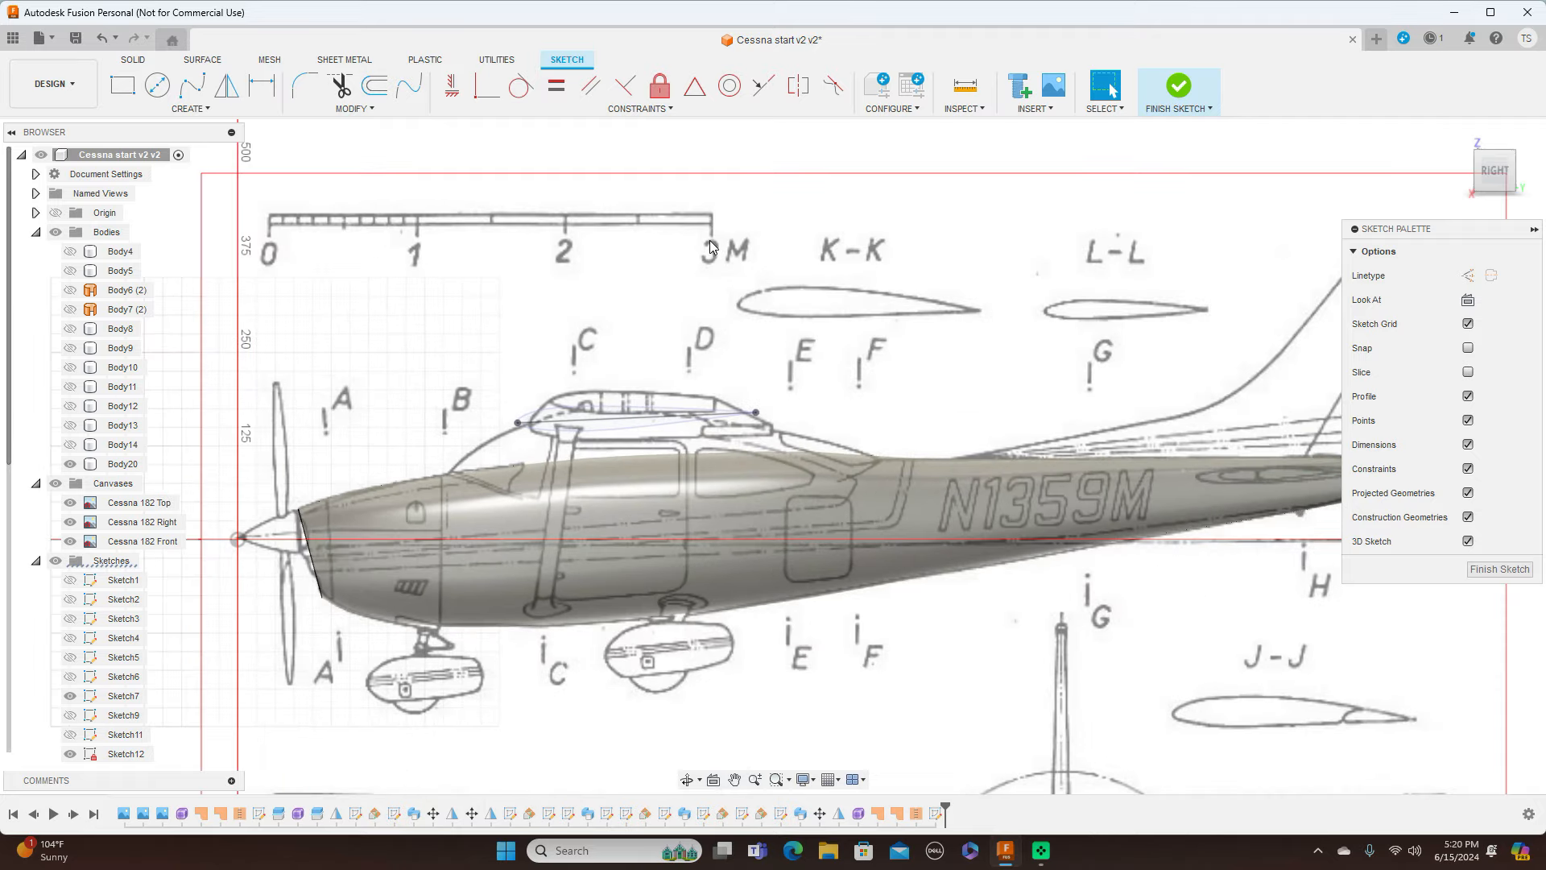
click(193, 86)
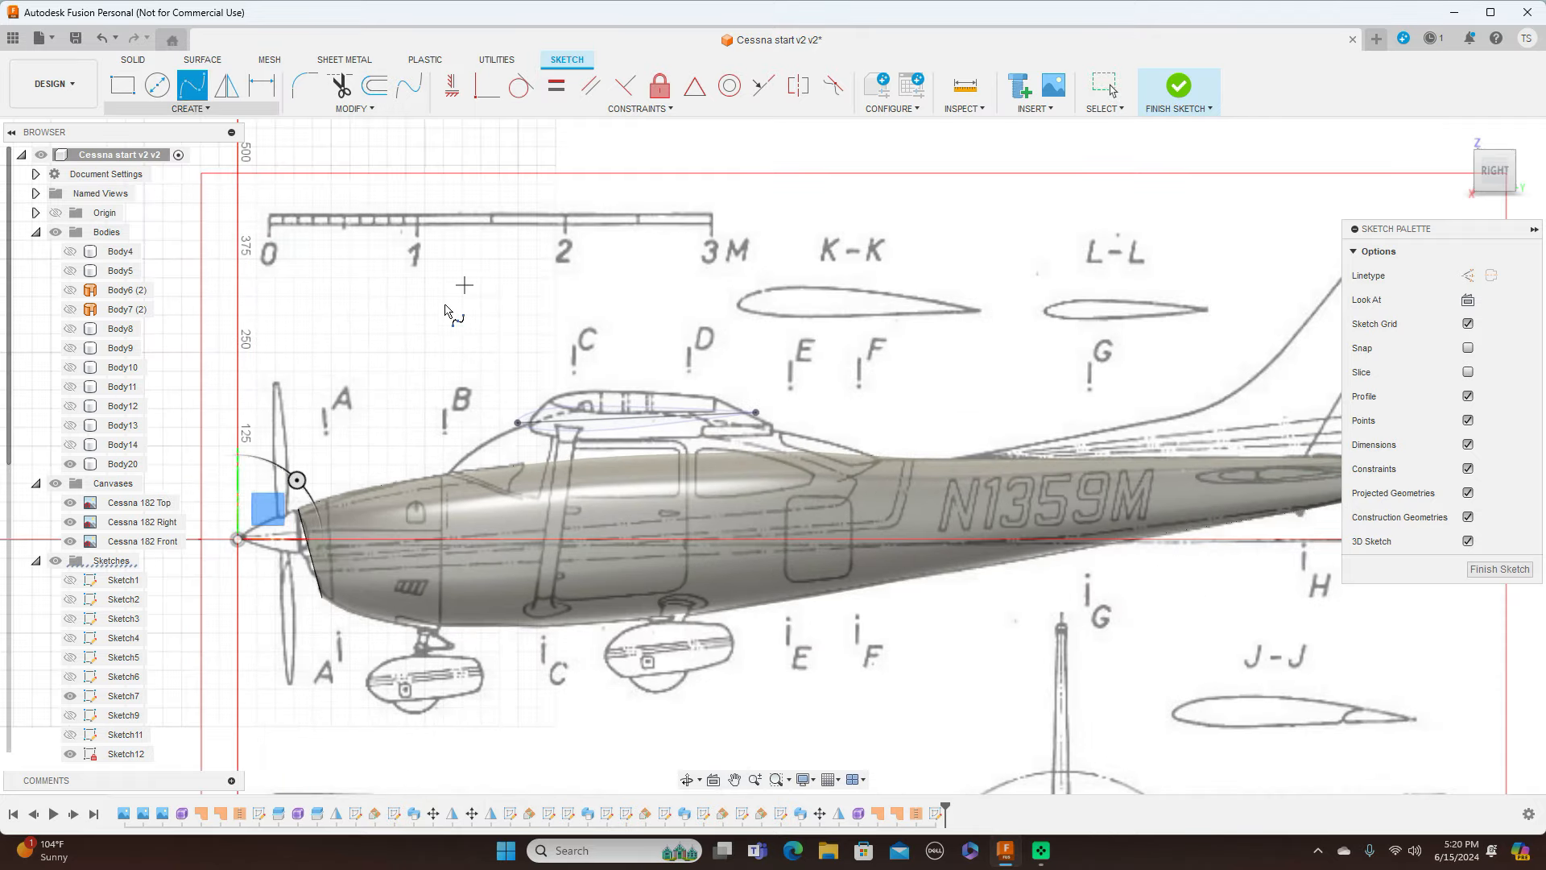
click(434, 463)
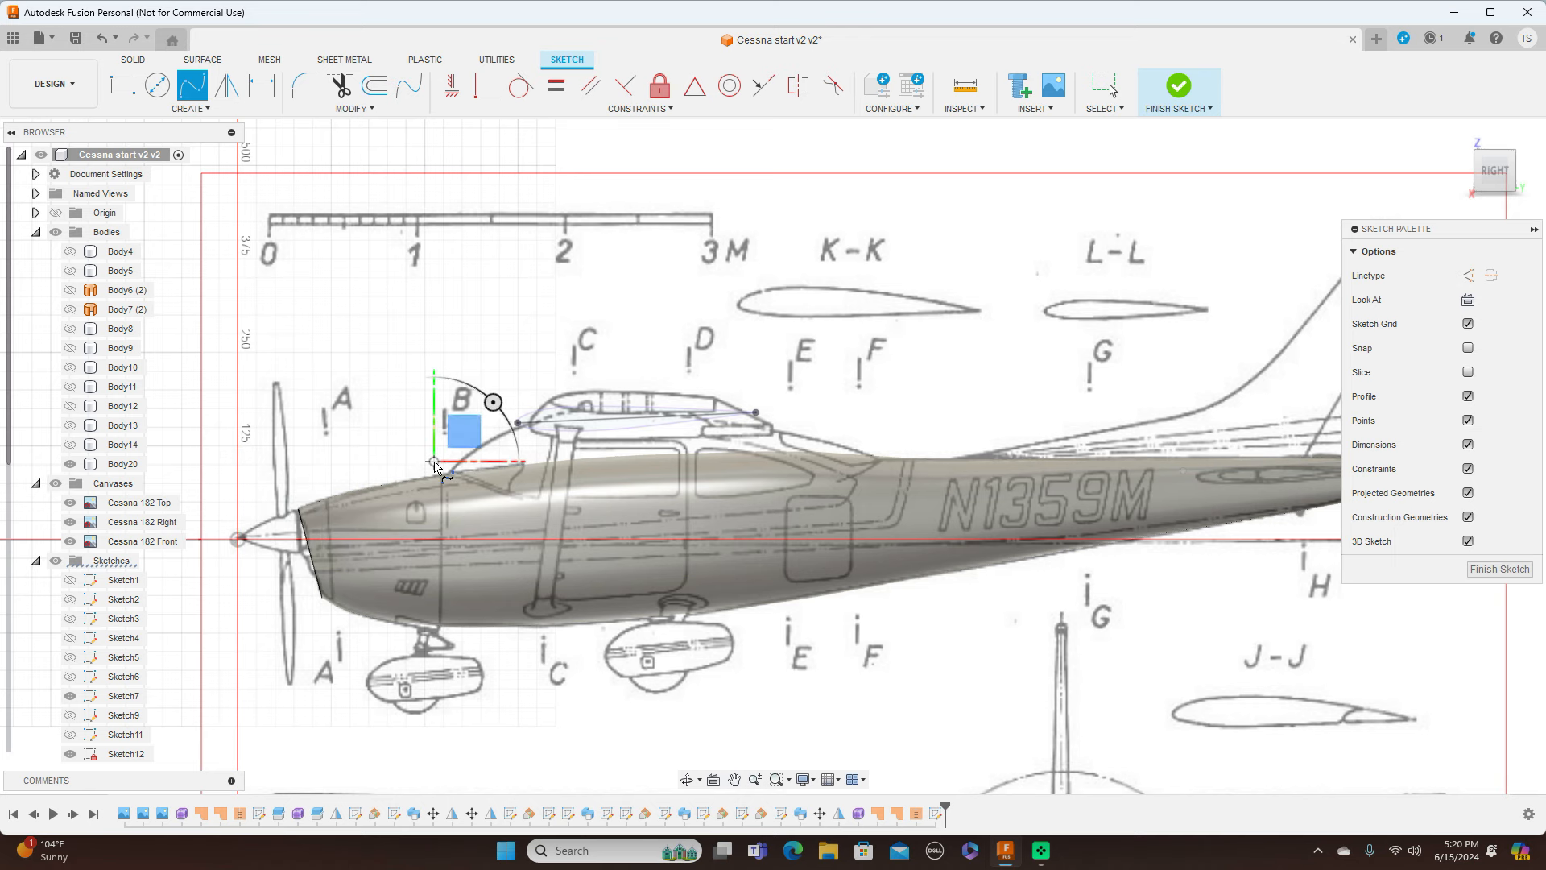
click(503, 492)
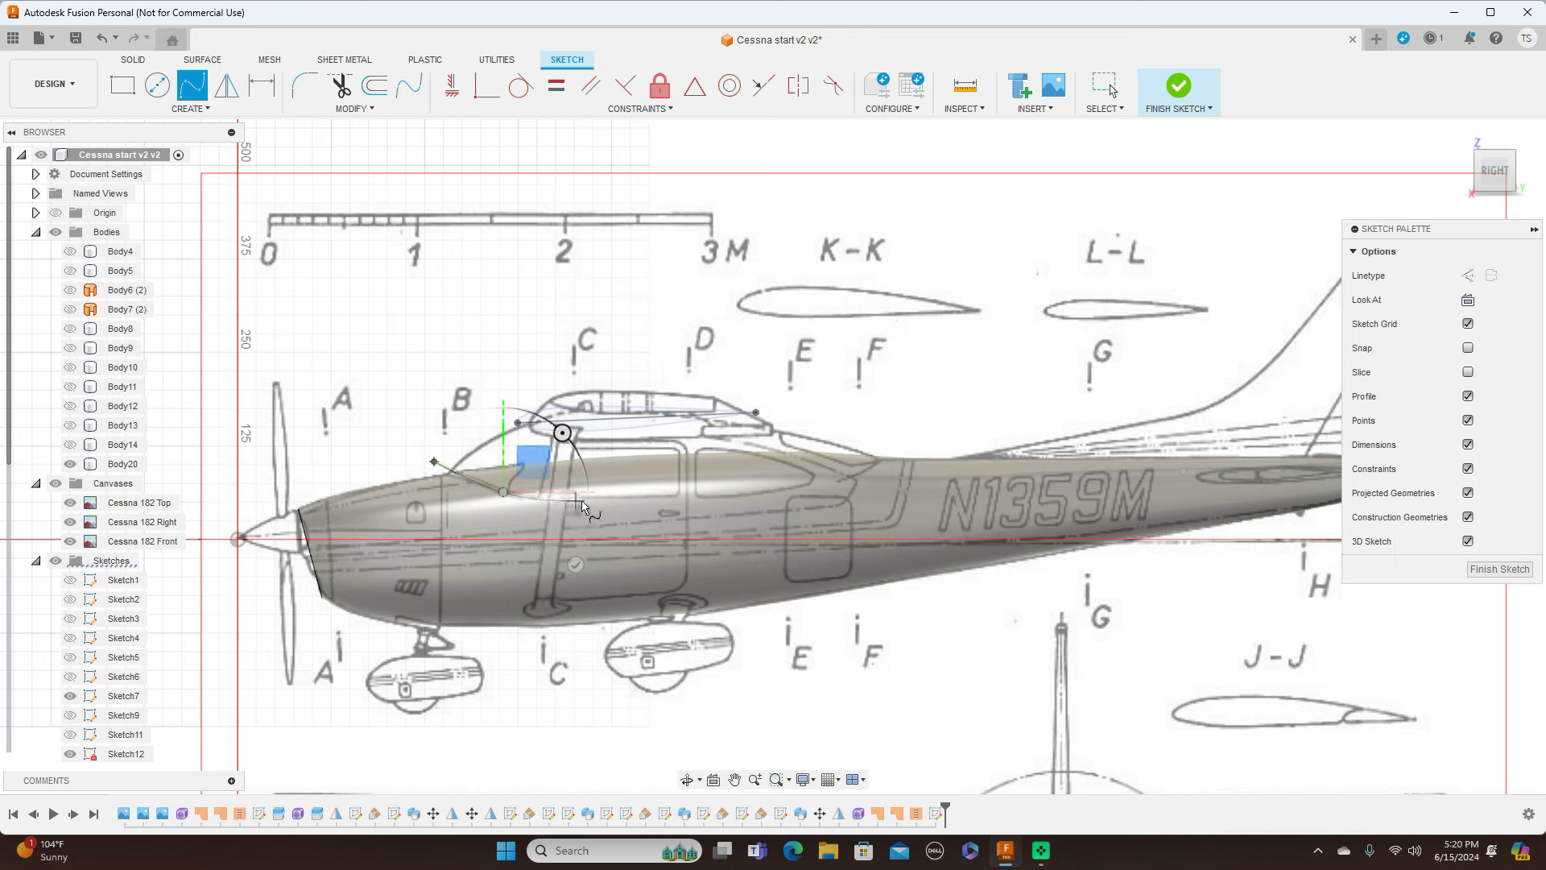
scroll(589, 506, up, 3)
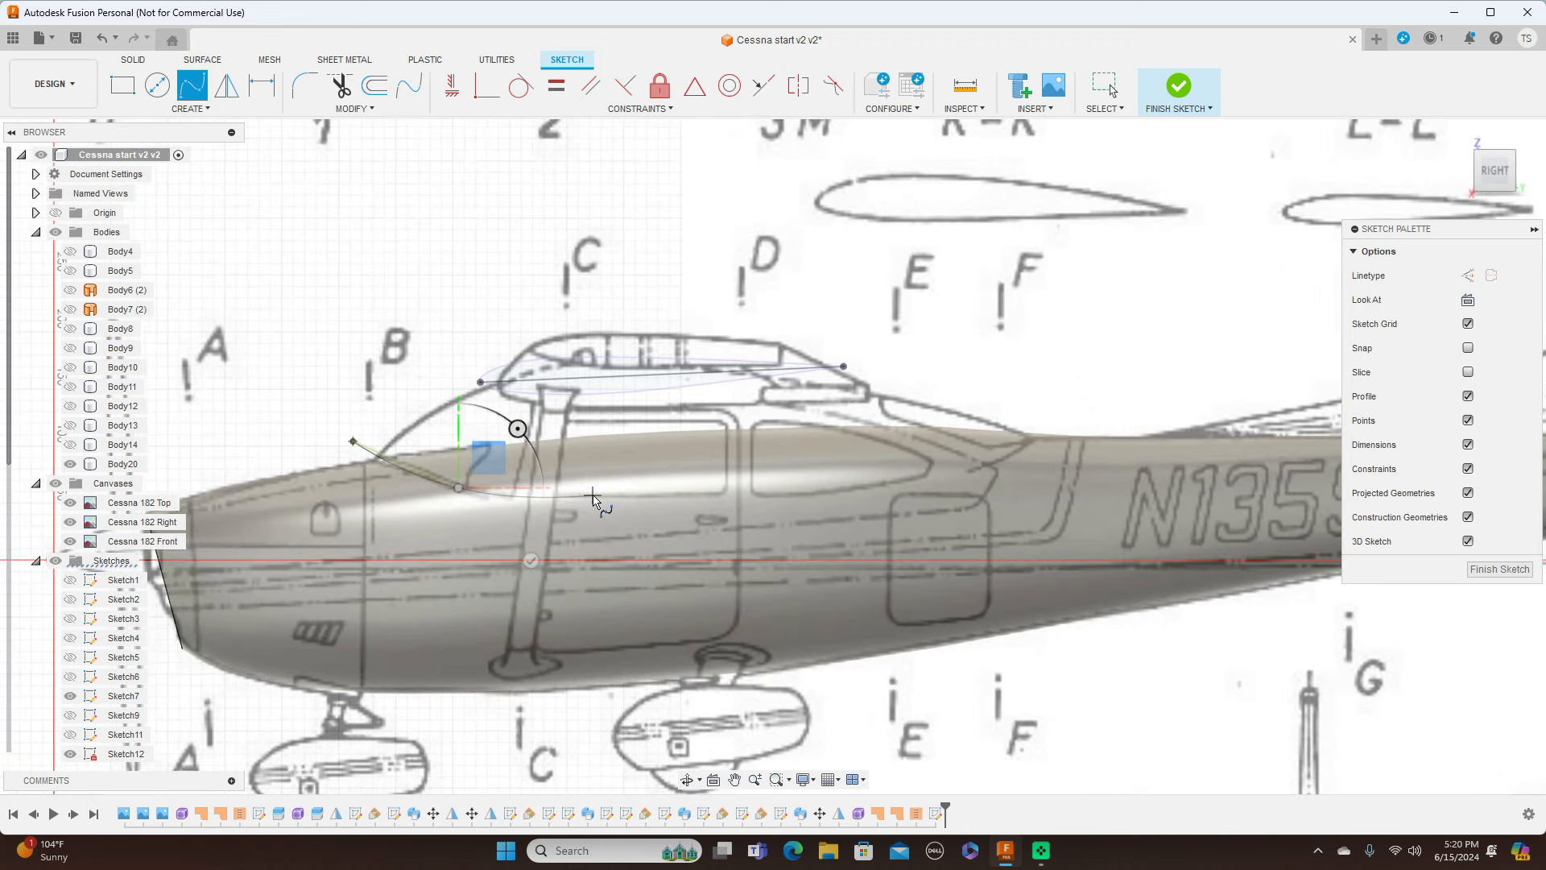
click(593, 495)
click(765, 495)
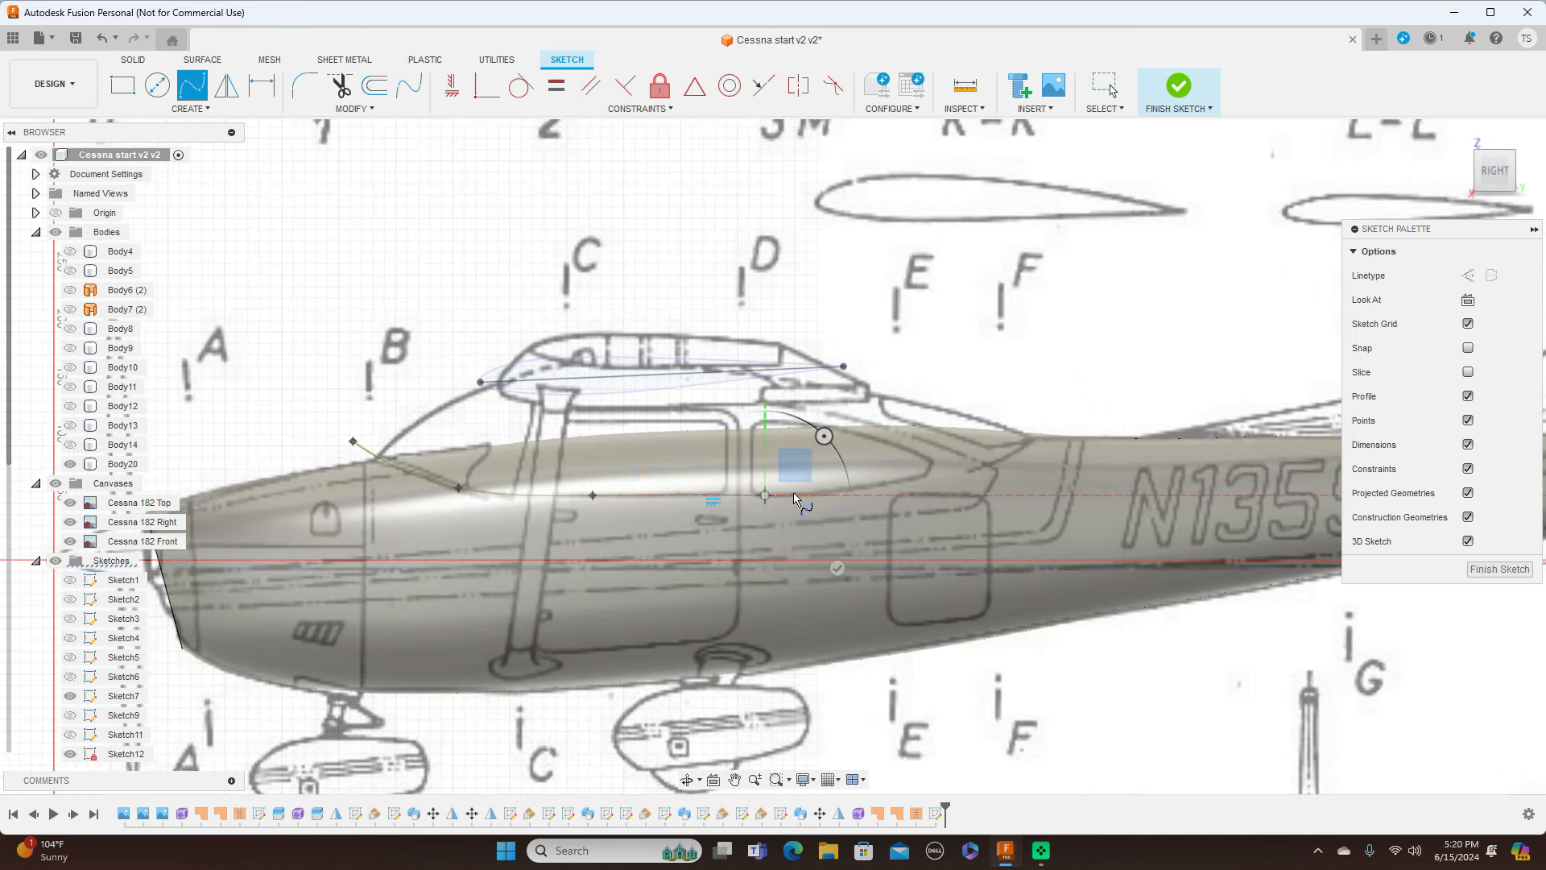
click(900, 481)
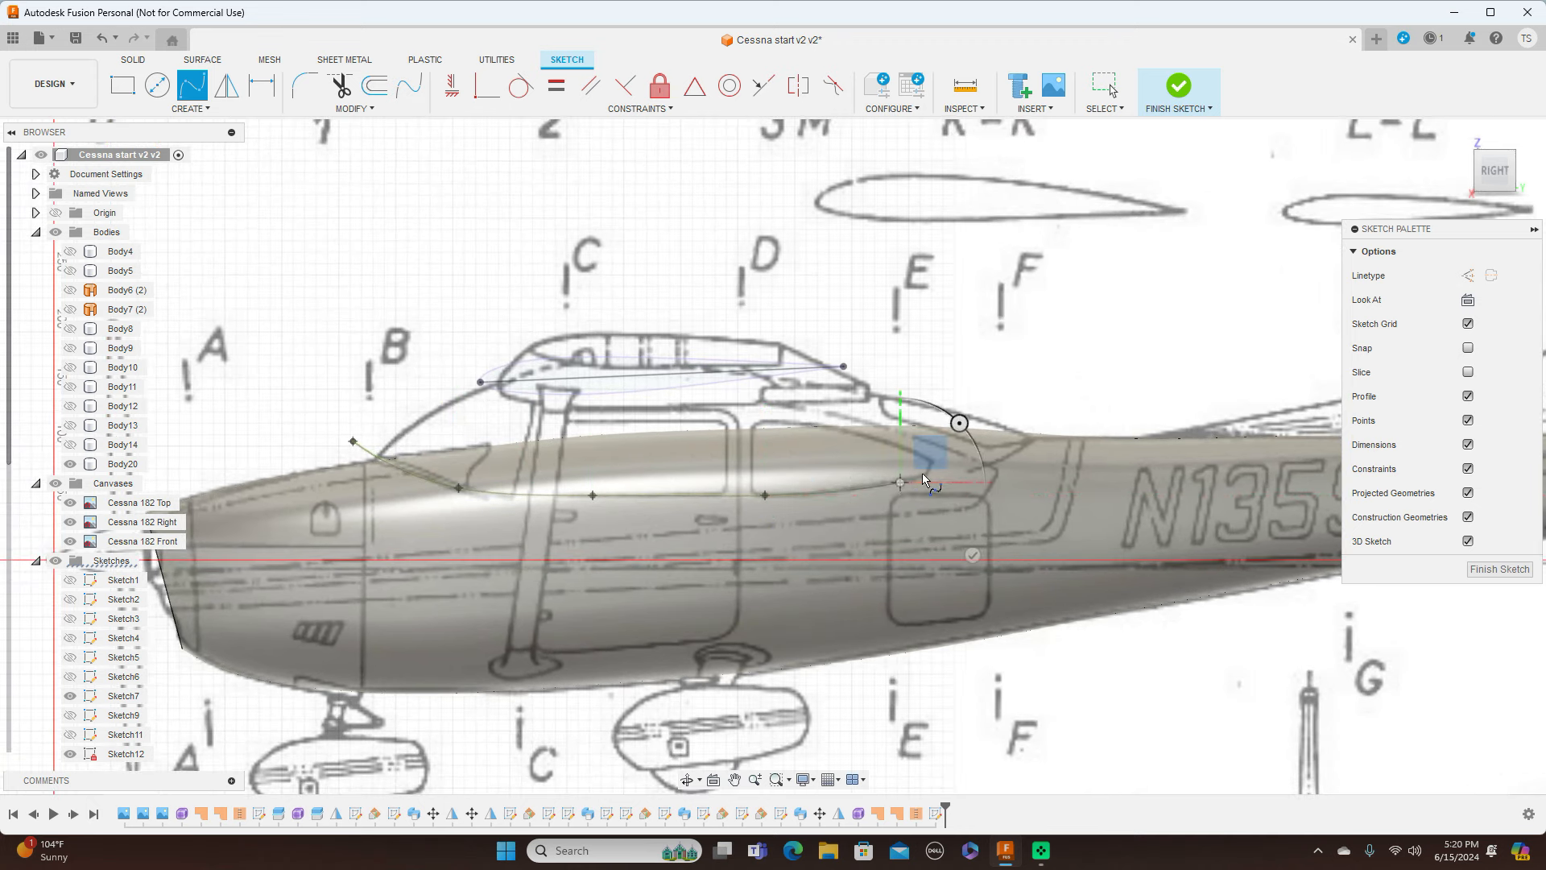
click(973, 466)
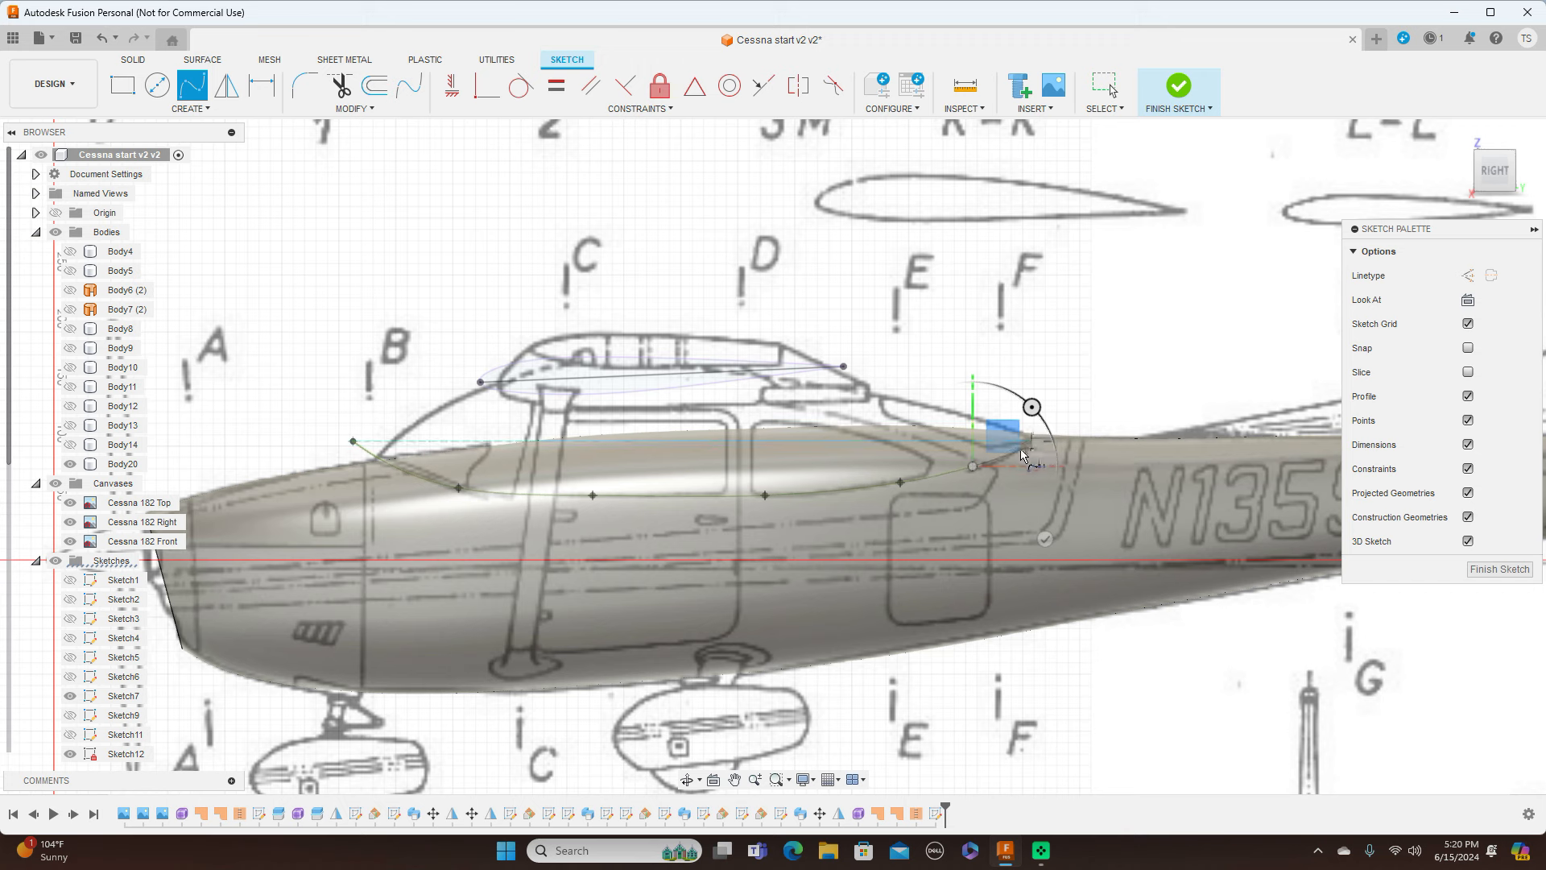
click(1017, 449)
click(1051, 417)
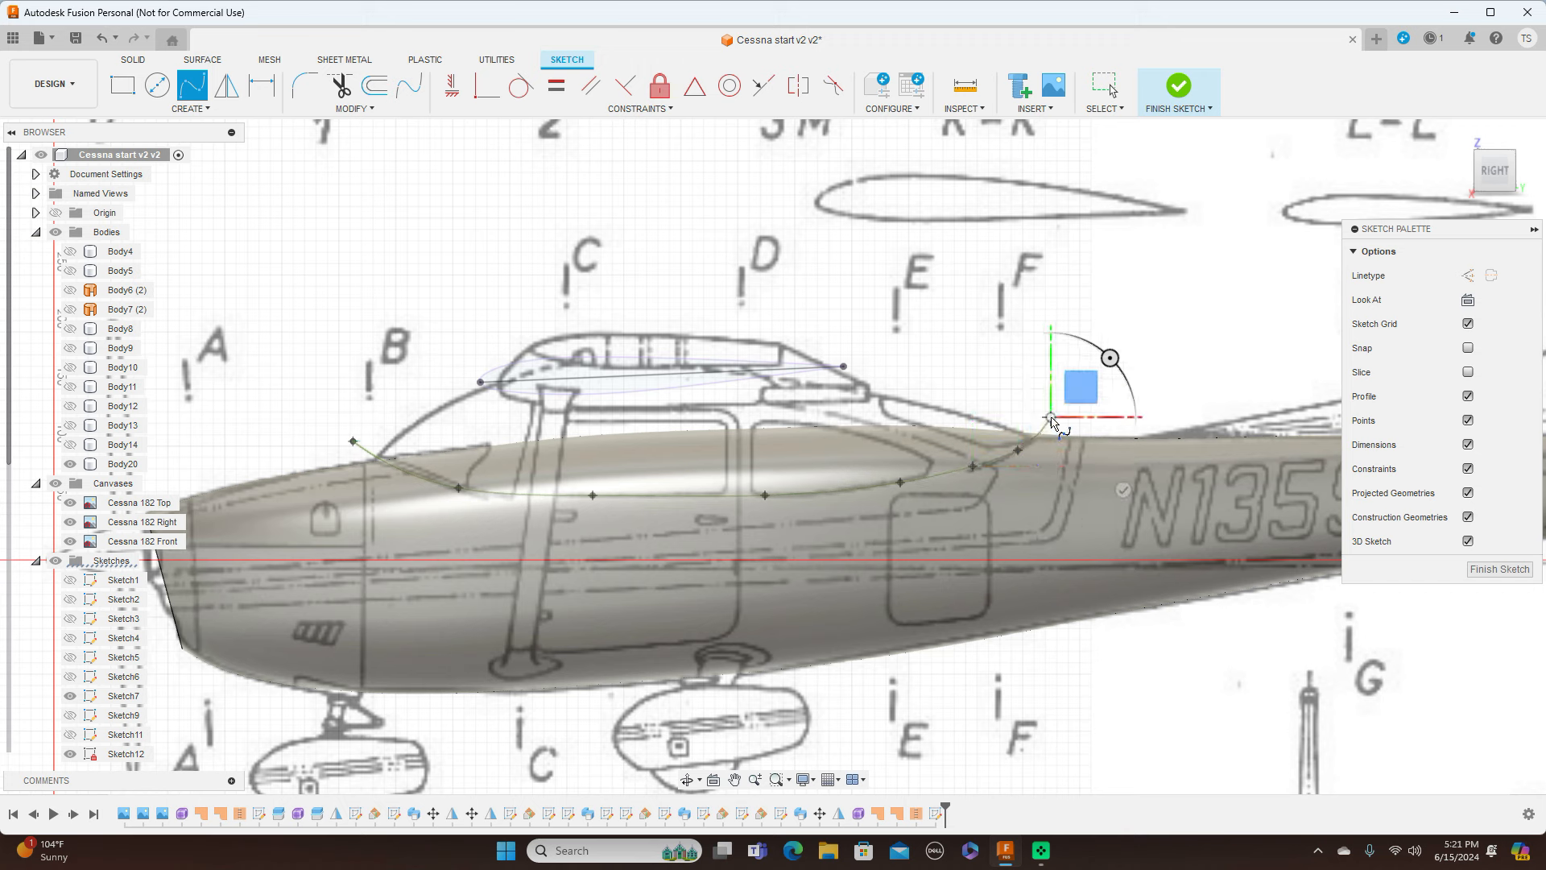
right_click(1051, 418)
key(Escape)
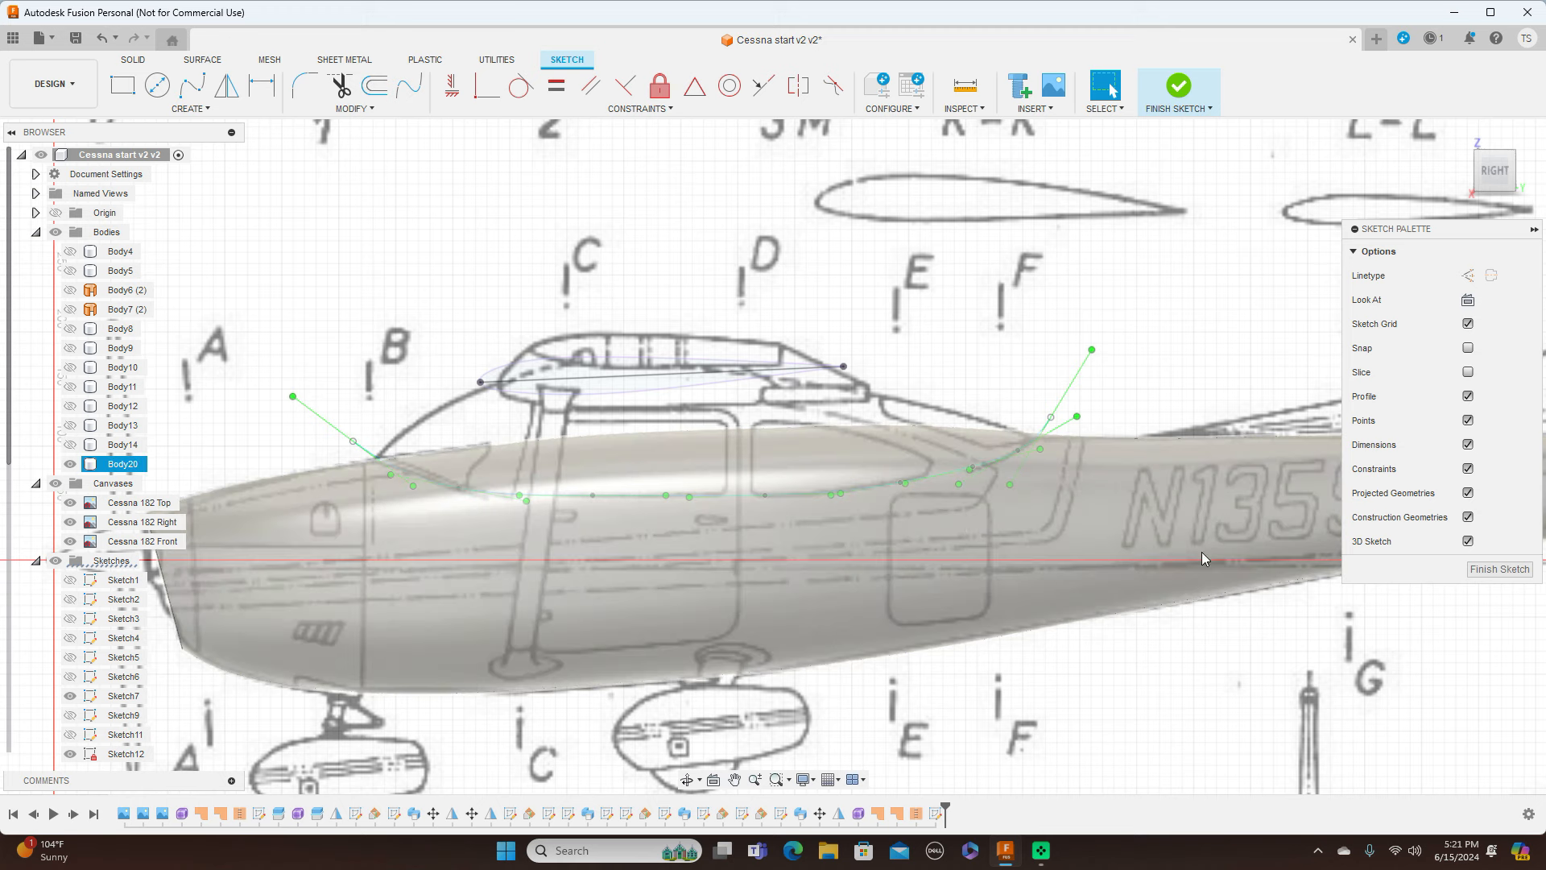
click(1497, 569)
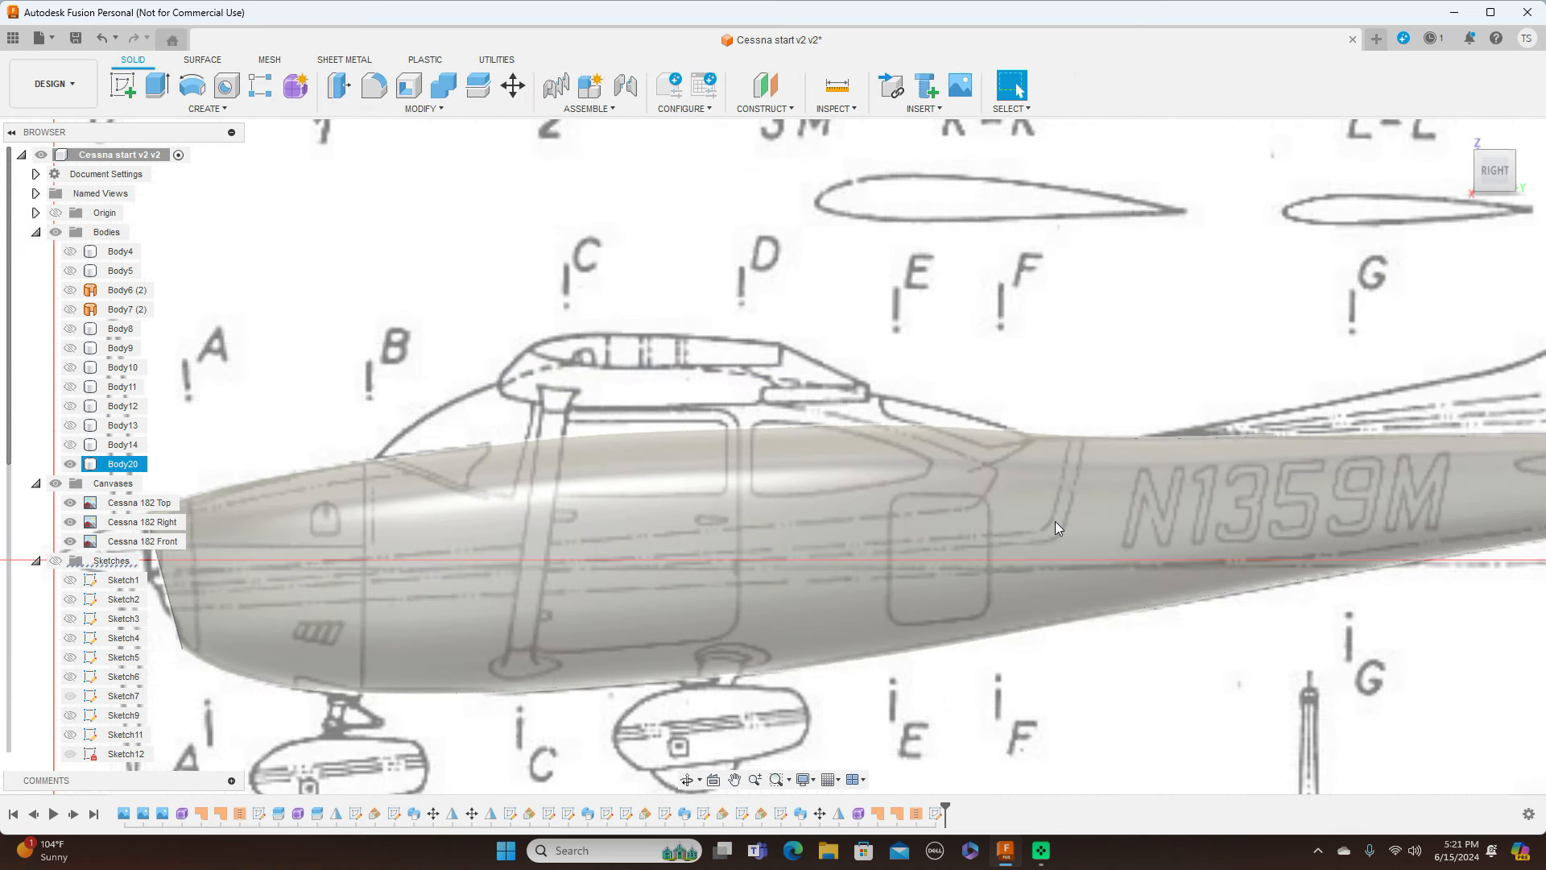
Show the sketches and split the fuselage body using the window-line spline as the splitting tool
scroll(1047, 515, down, 2)
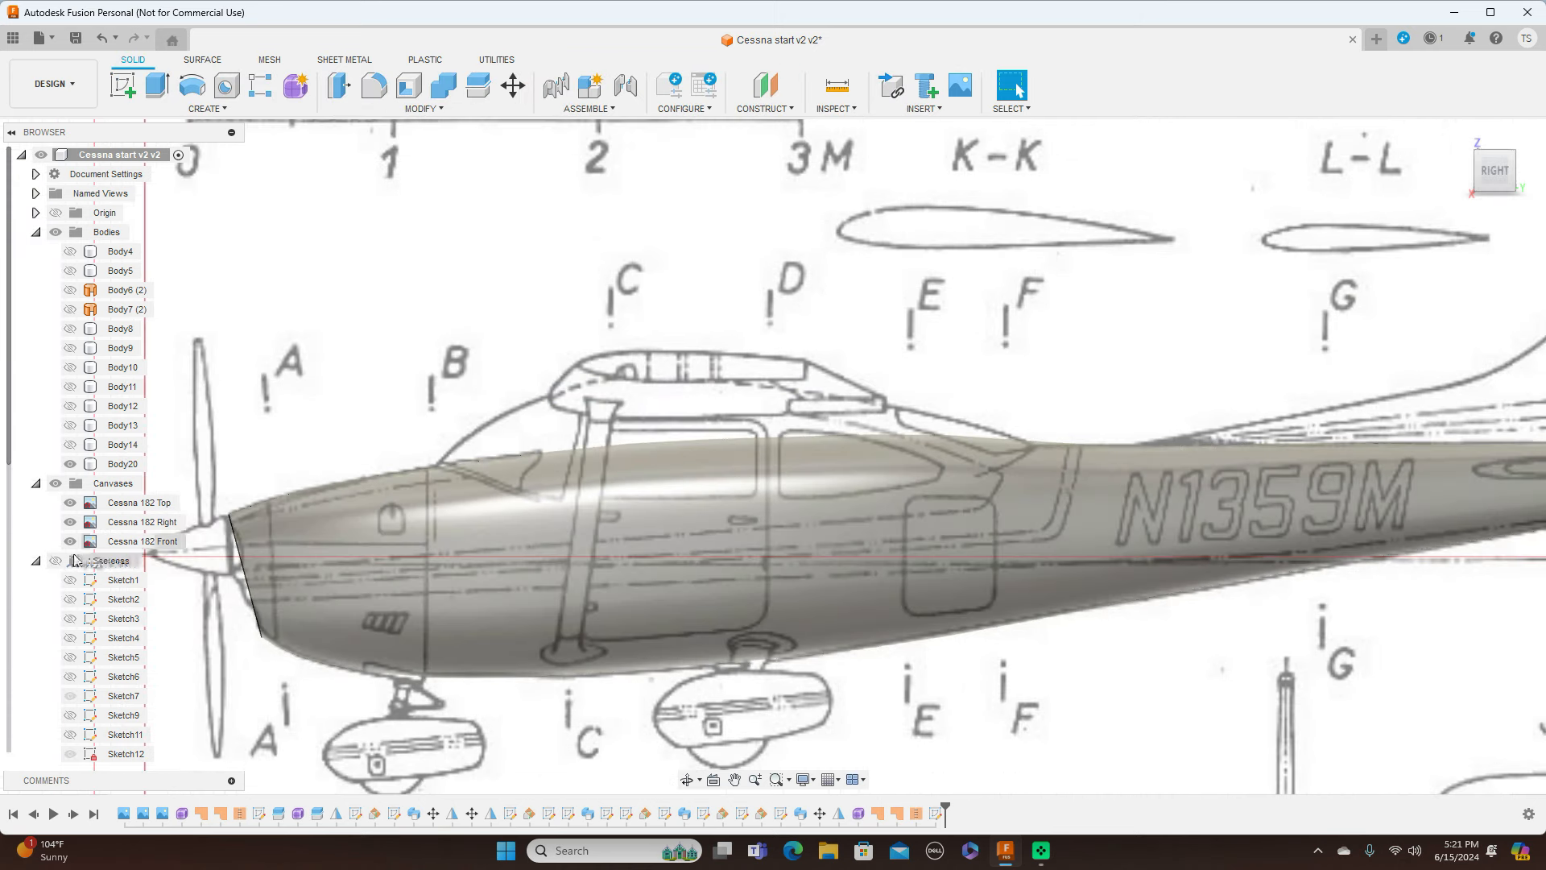
click(56, 560)
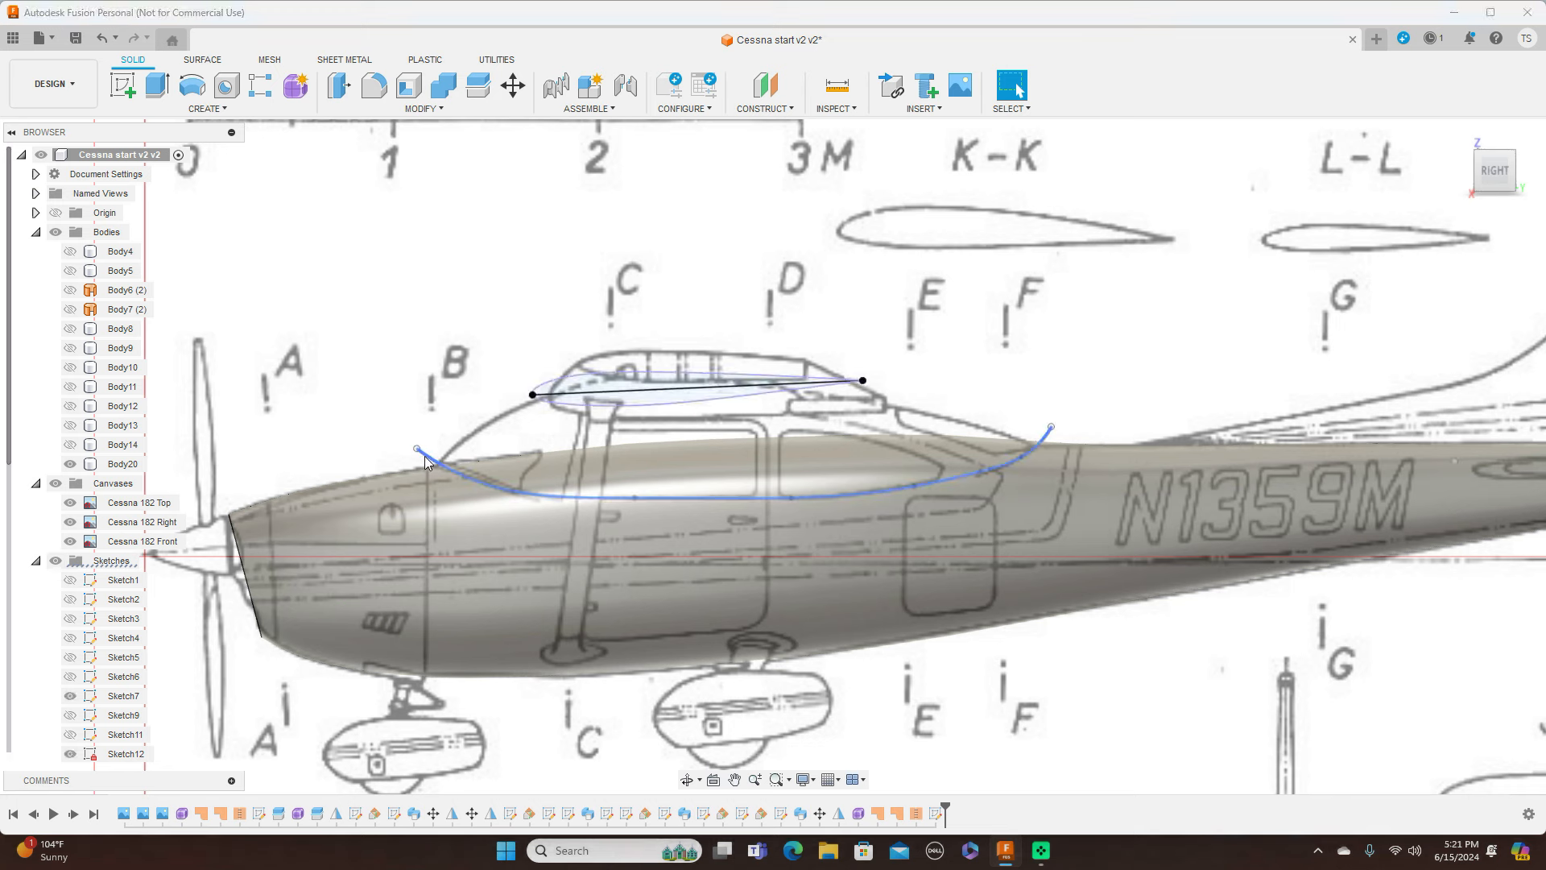
click(488, 86)
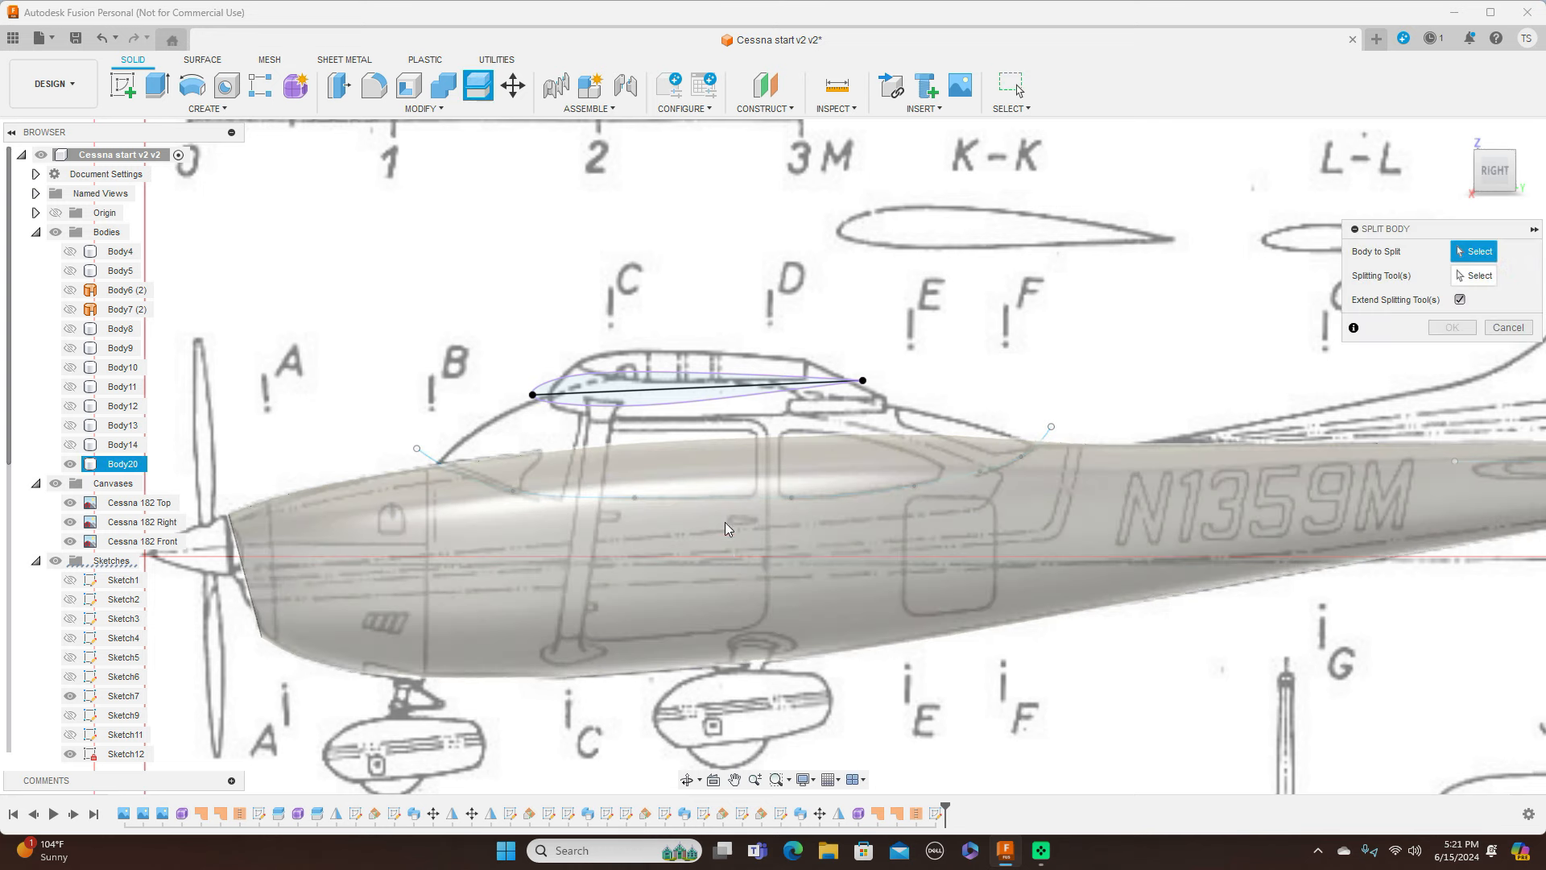
click(724, 571)
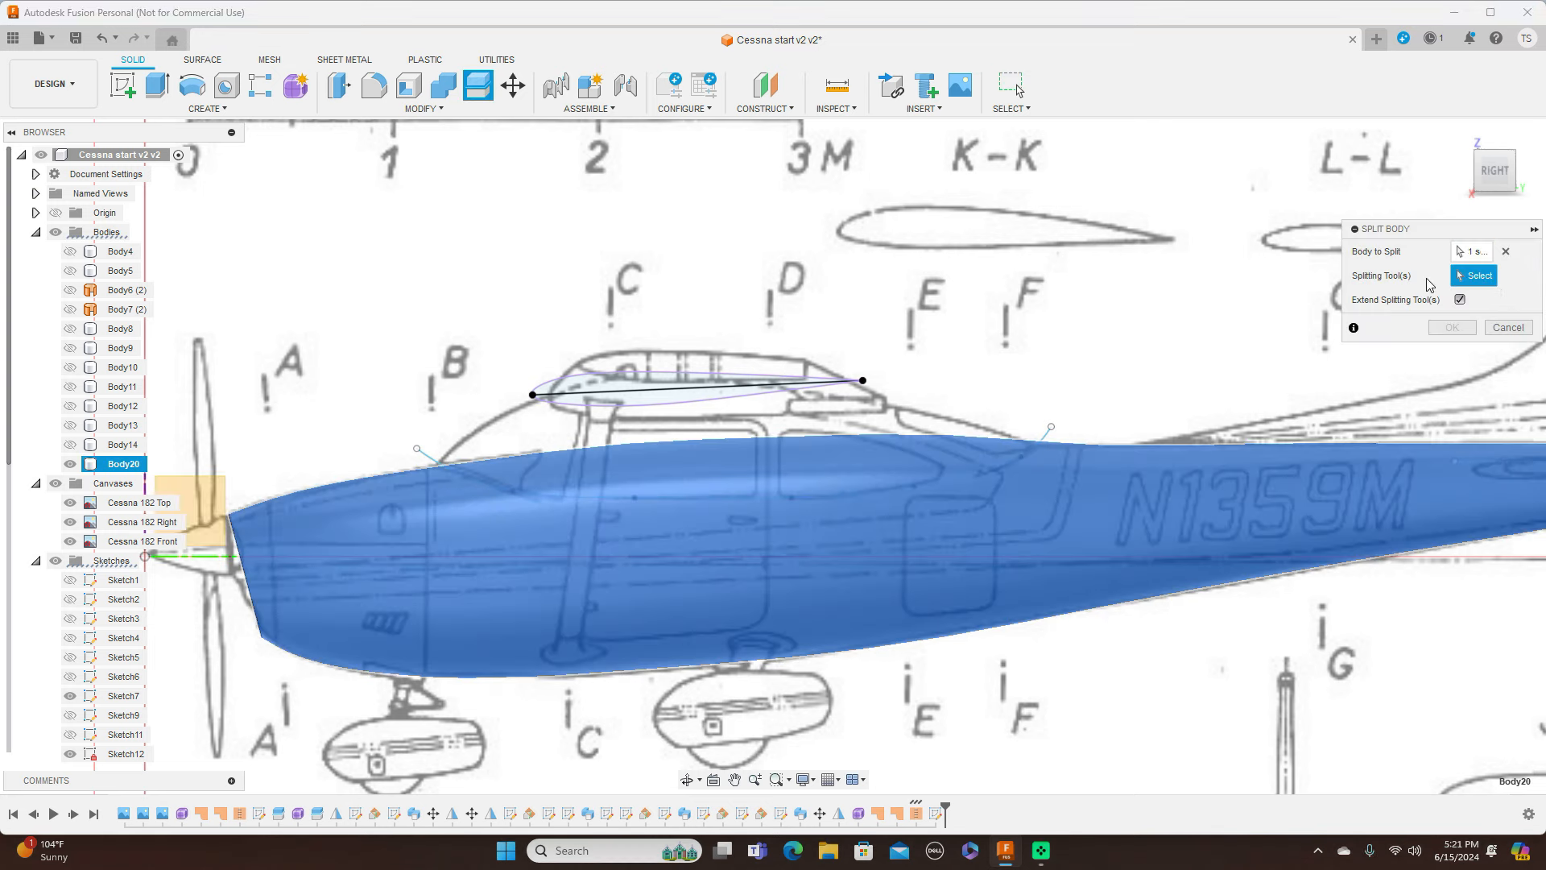
click(429, 460)
click(1451, 327)
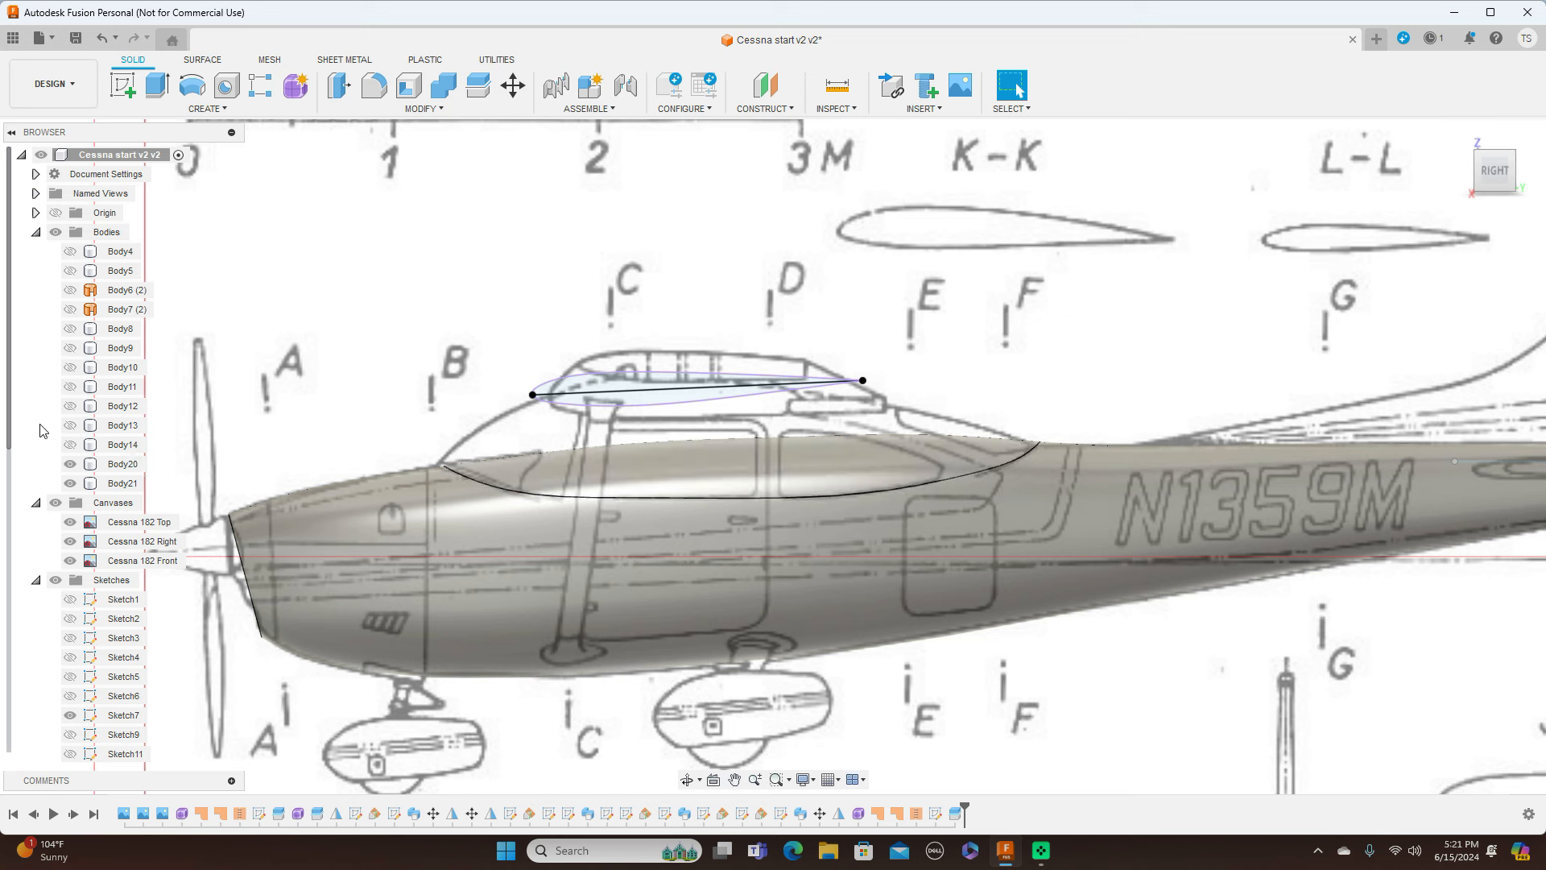
Hide the split-off upper cabin body and the wing airfoil sketch, Sketch12, and check the remaining fuselage from above
key(v)
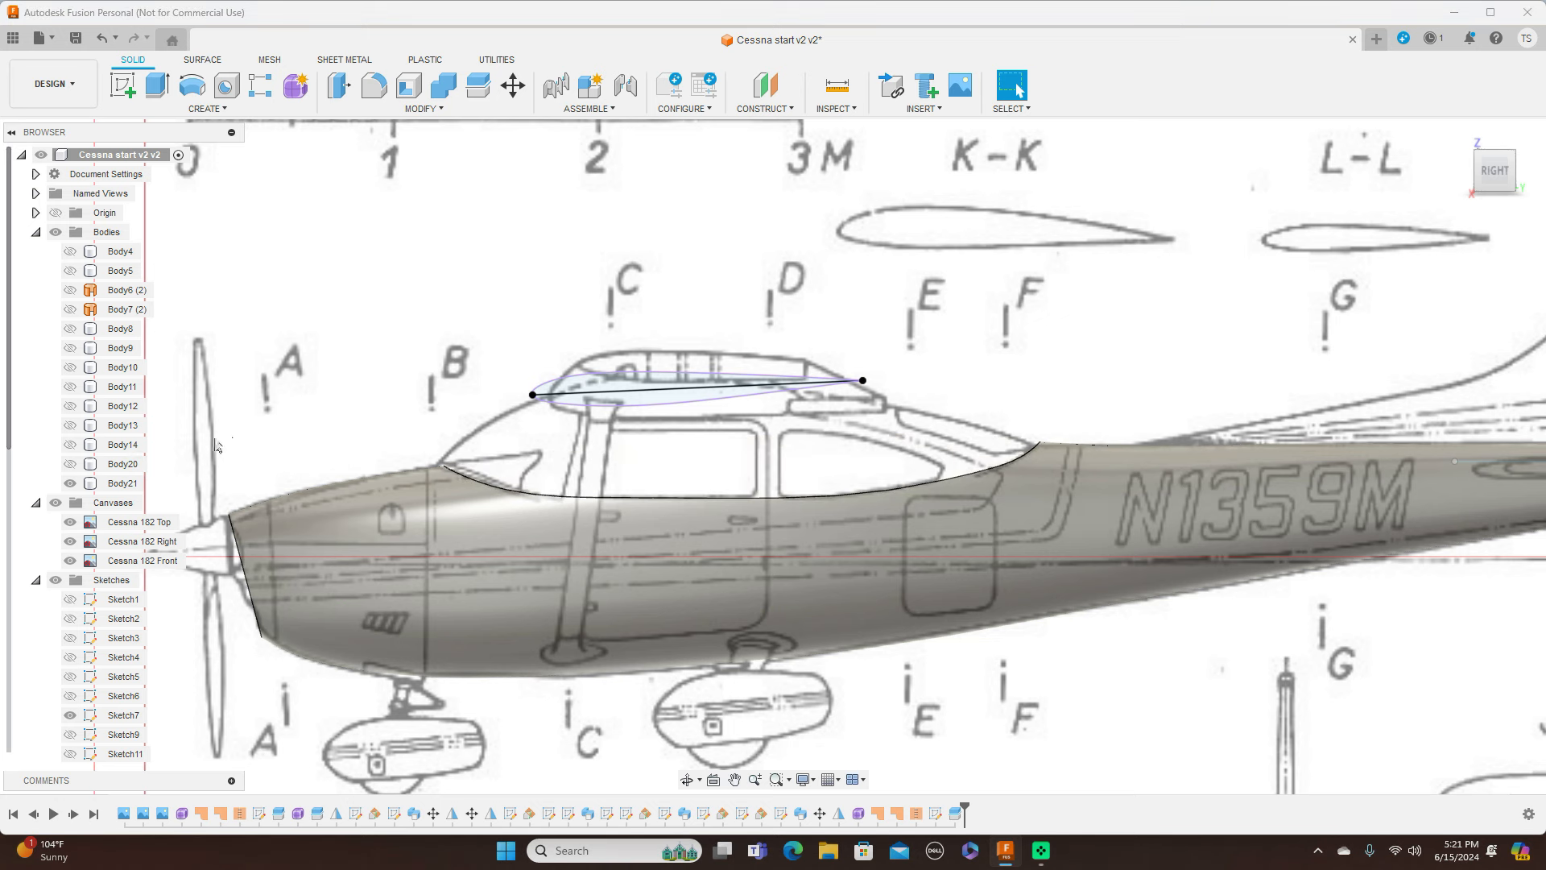
click(12, 597)
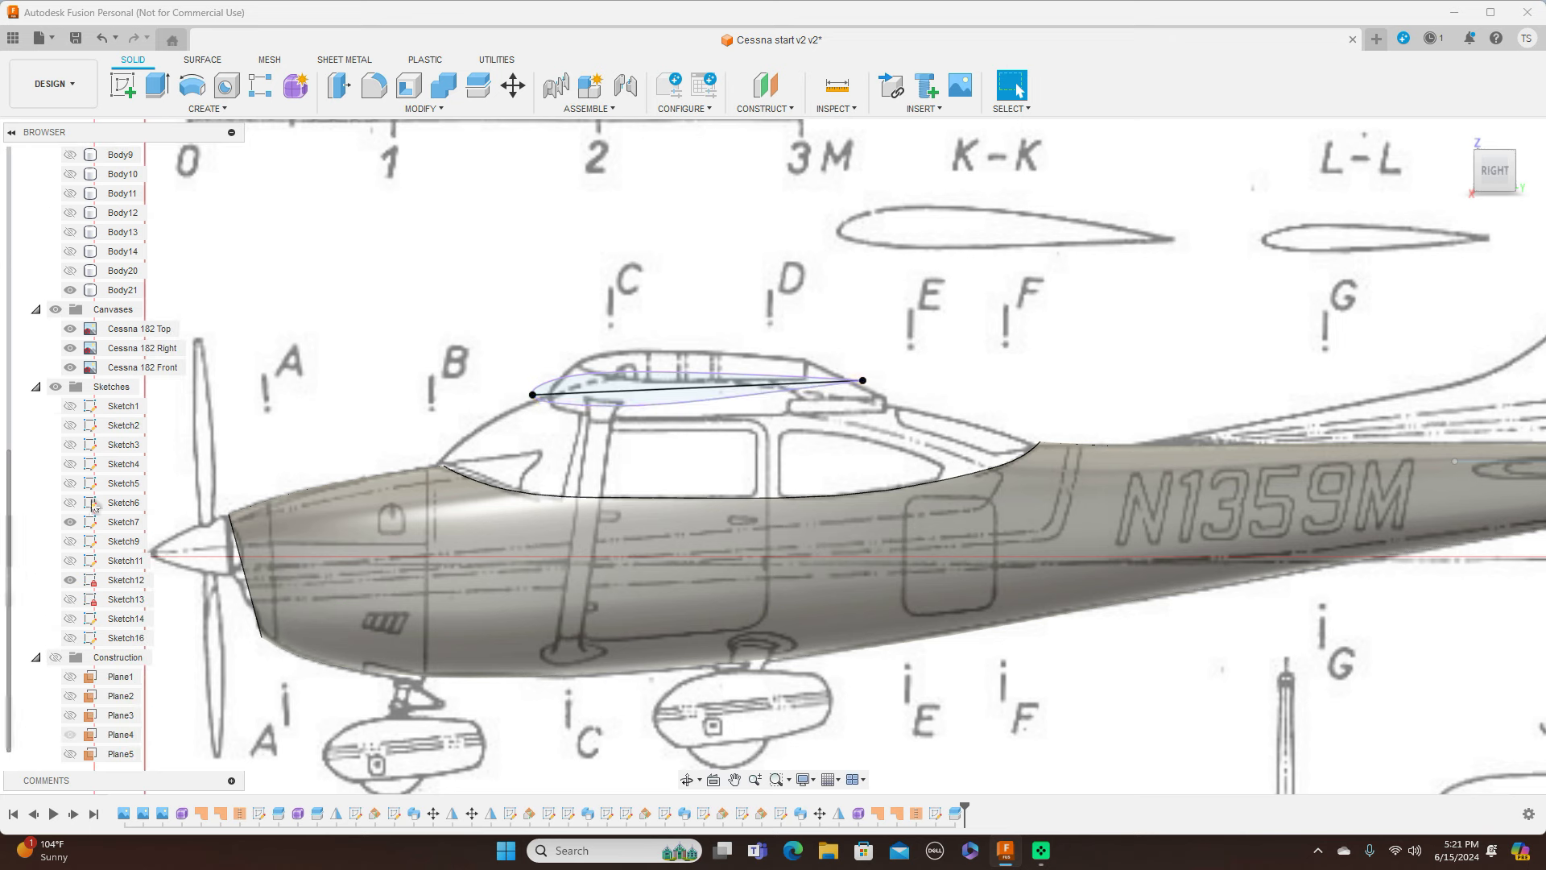
click(74, 579)
key(F6)
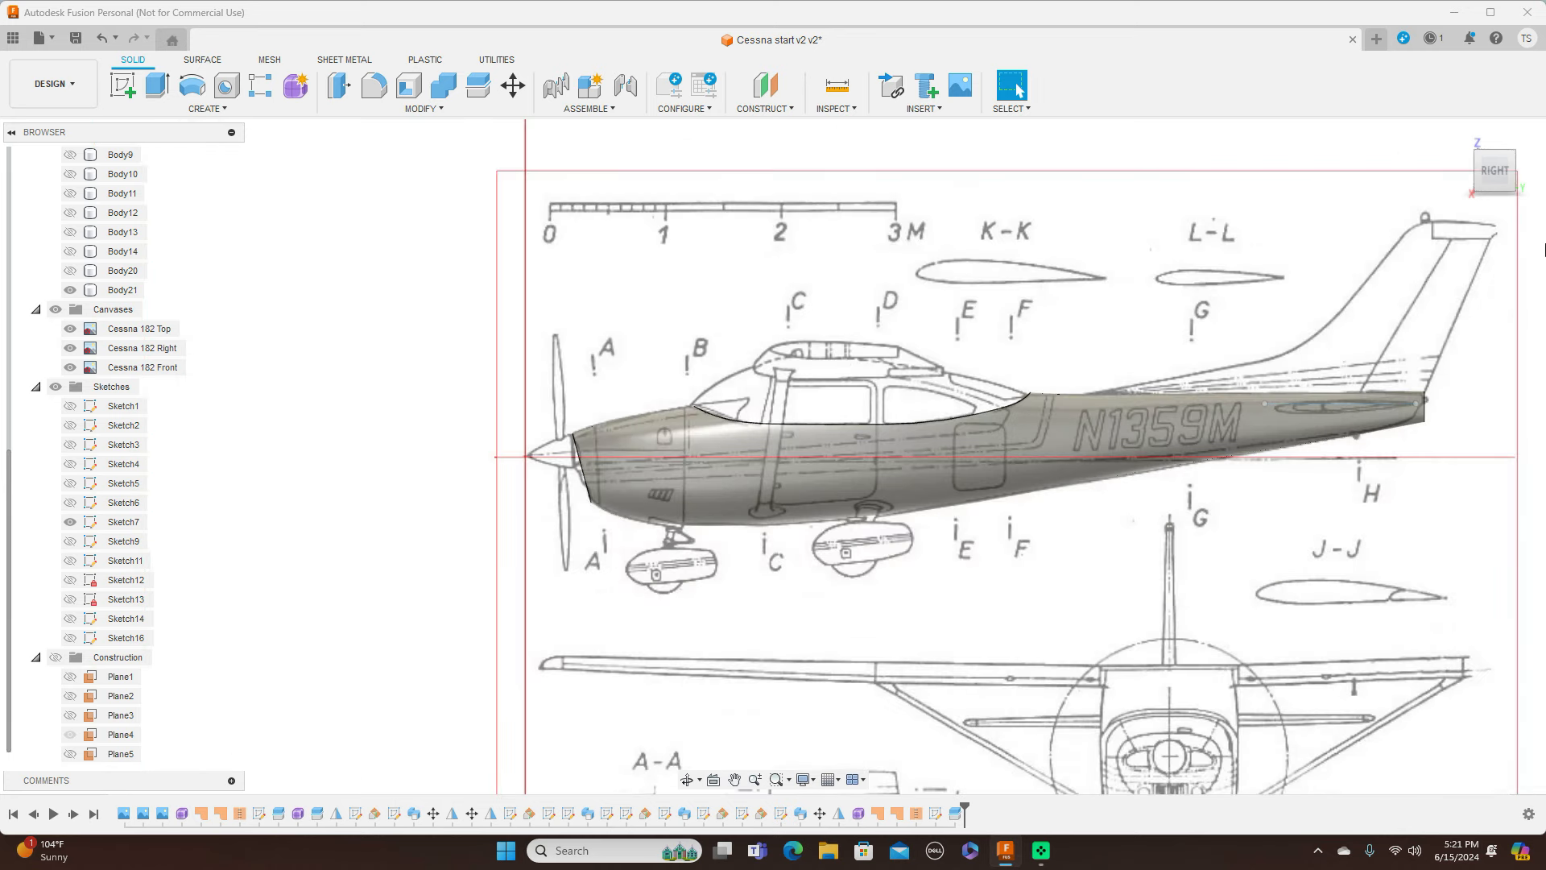
click(1502, 149)
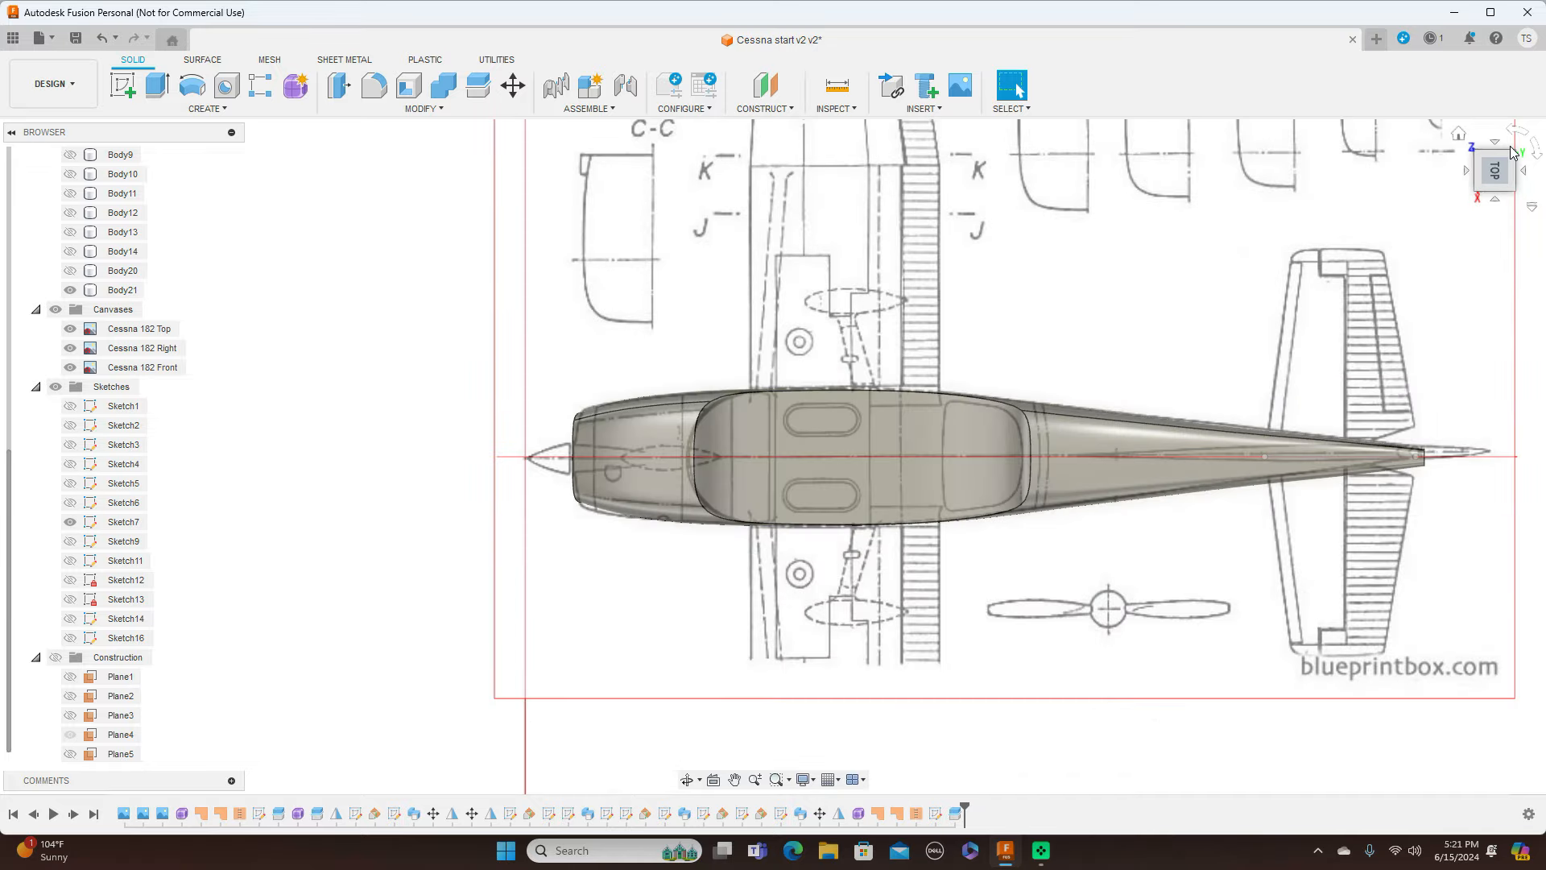
In the front view, start a form and draw a centre-based box about 237 mm by 110 mm over the upper cabin outline on the front plane
click(1499, 202)
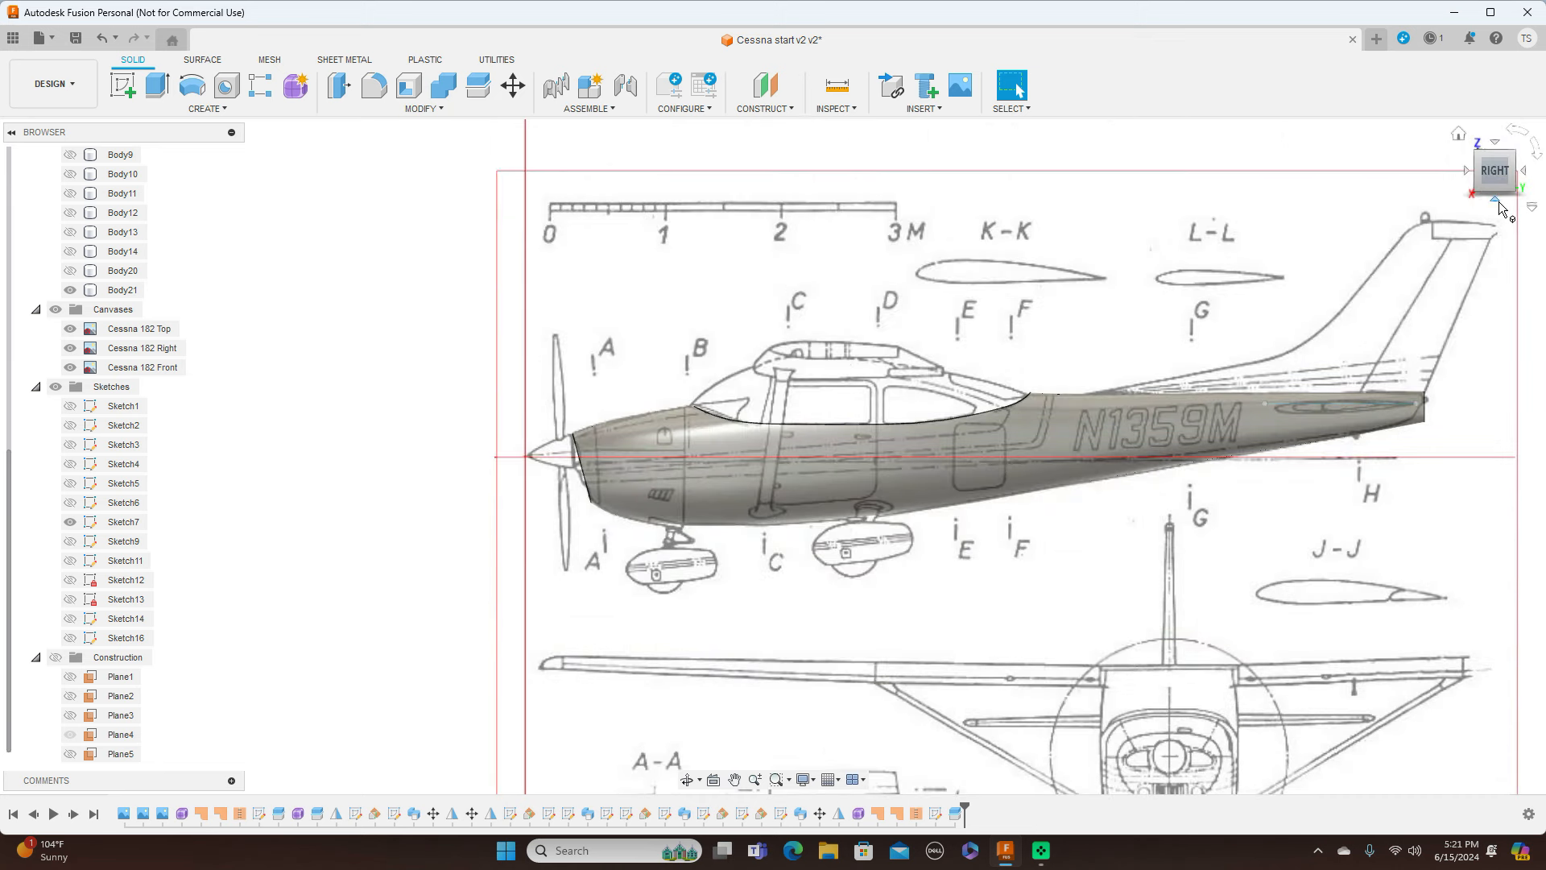
click(1466, 170)
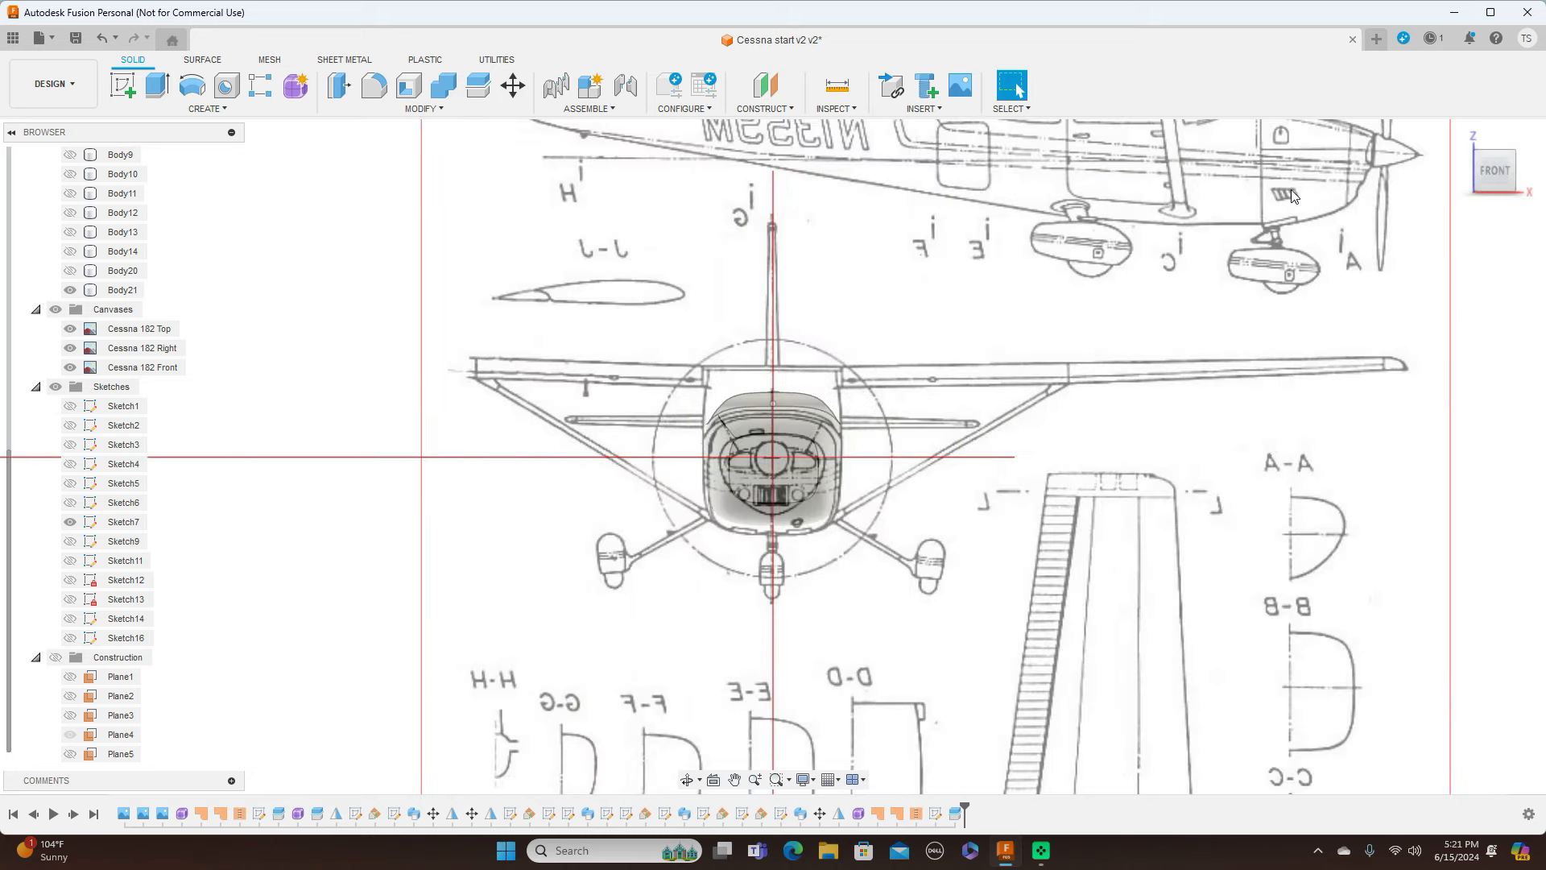
click(292, 90)
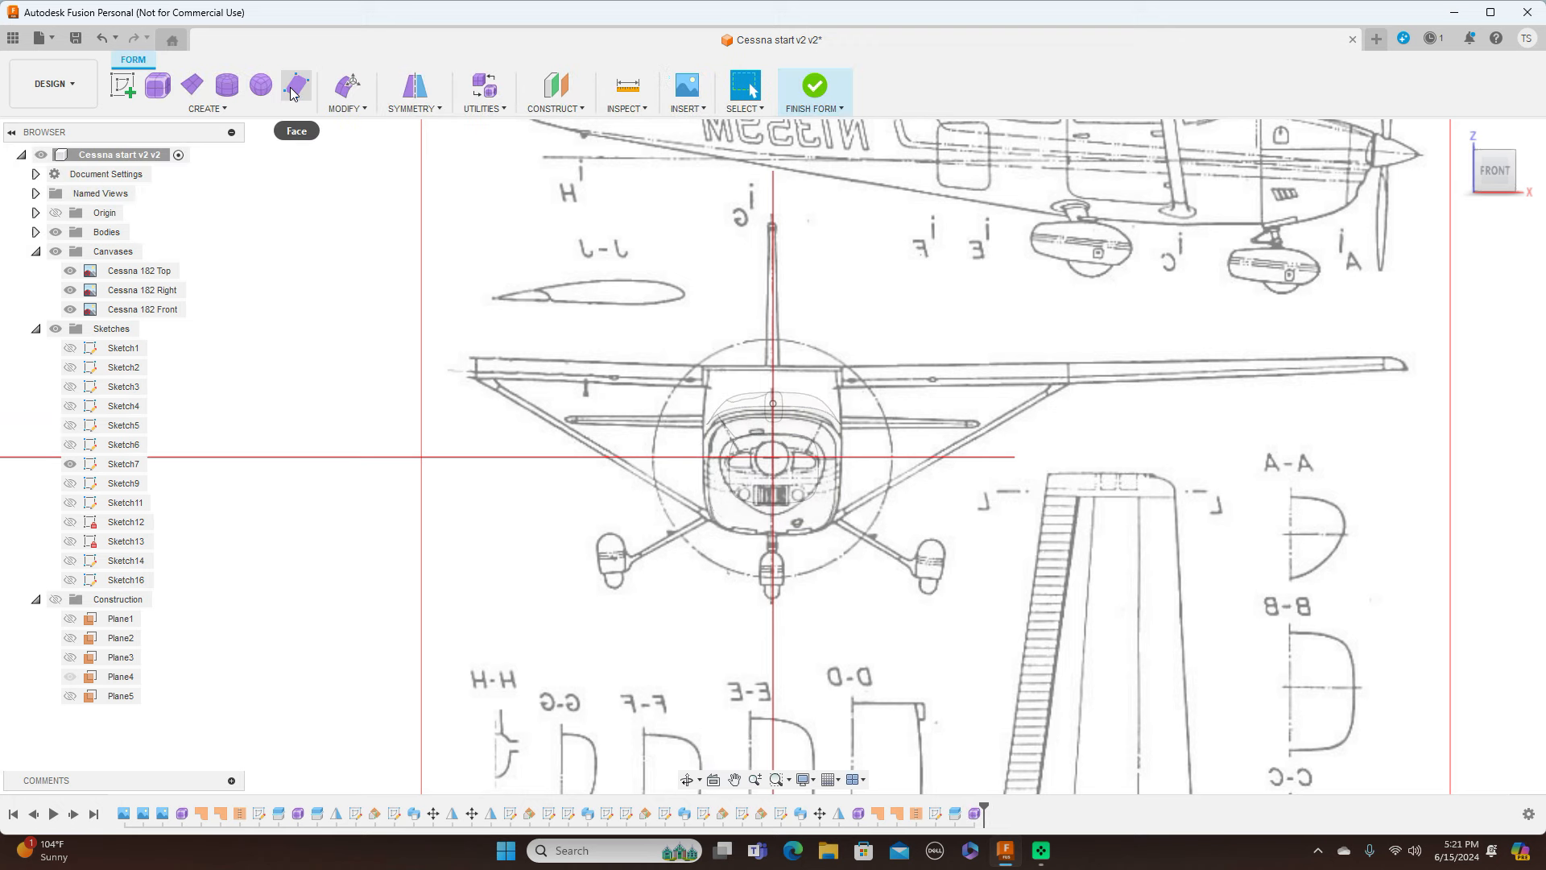
click(159, 87)
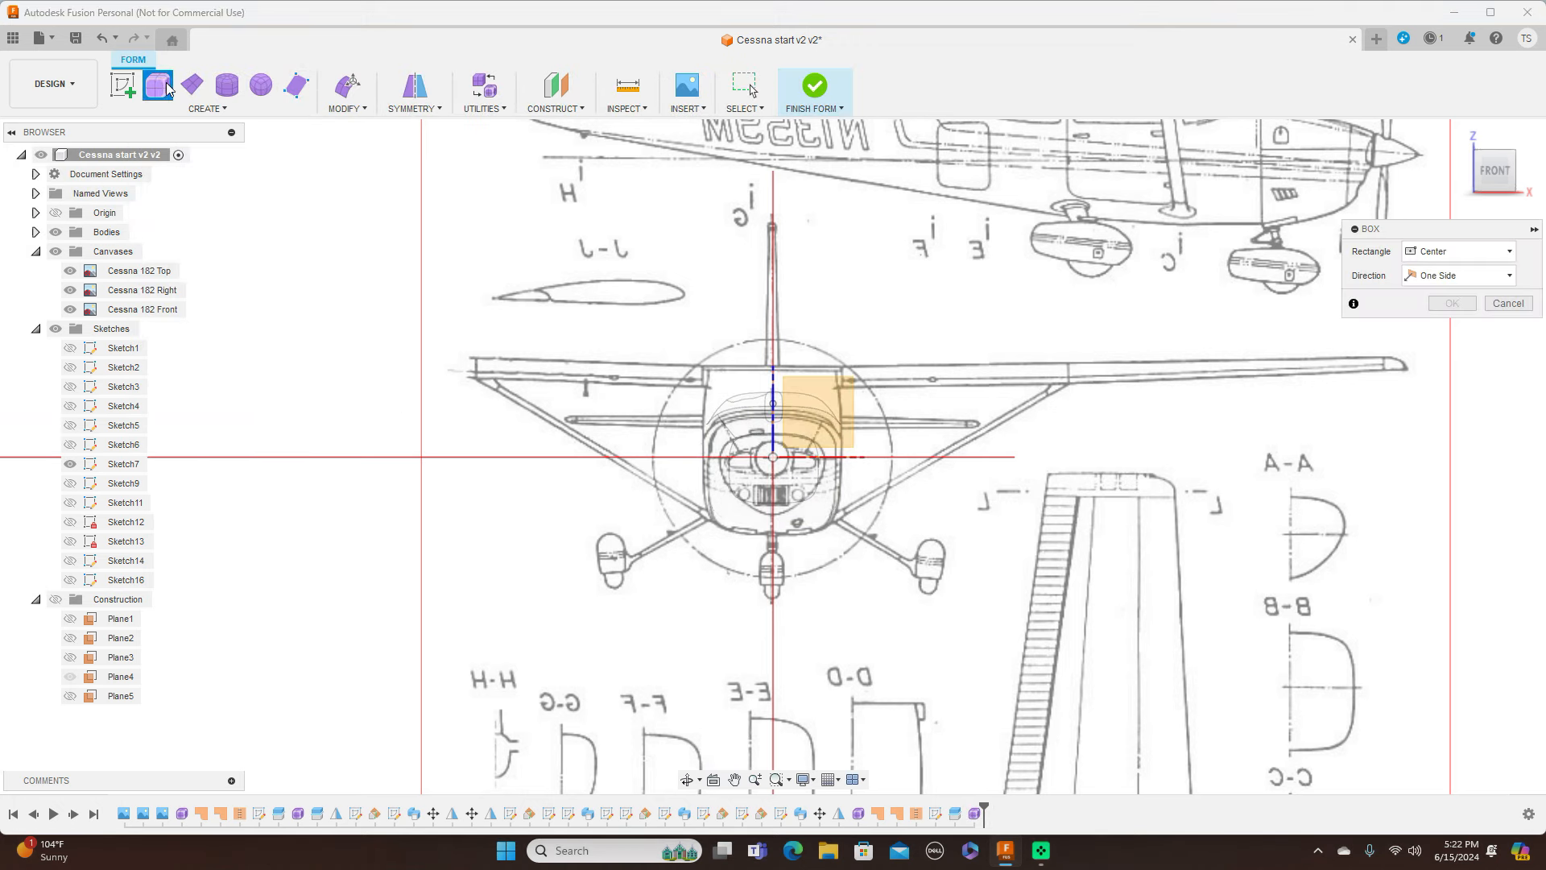
click(823, 393)
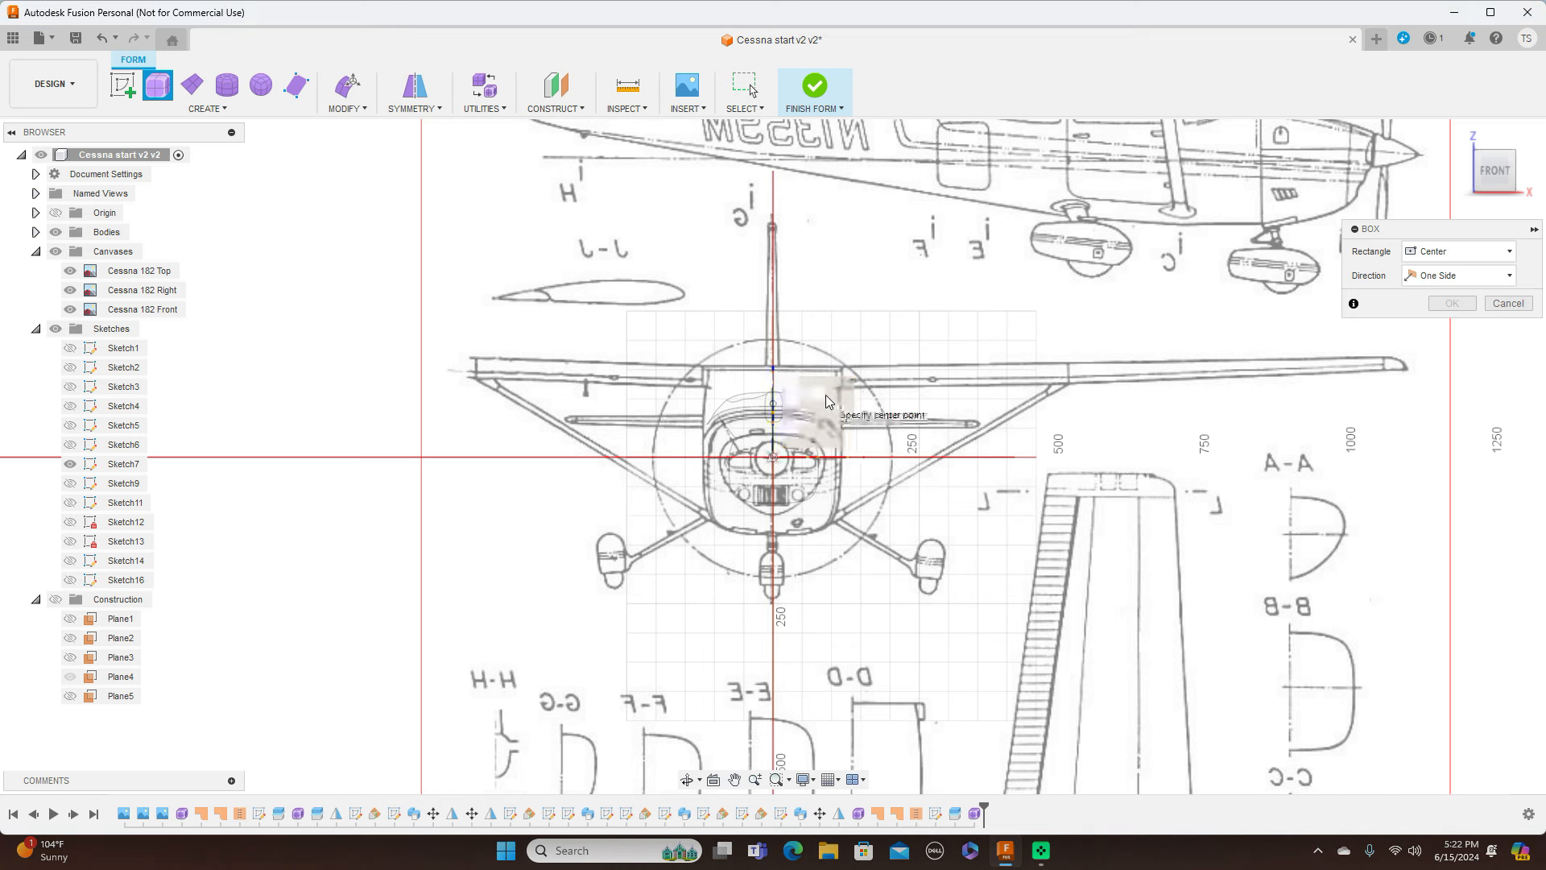
click(773, 400)
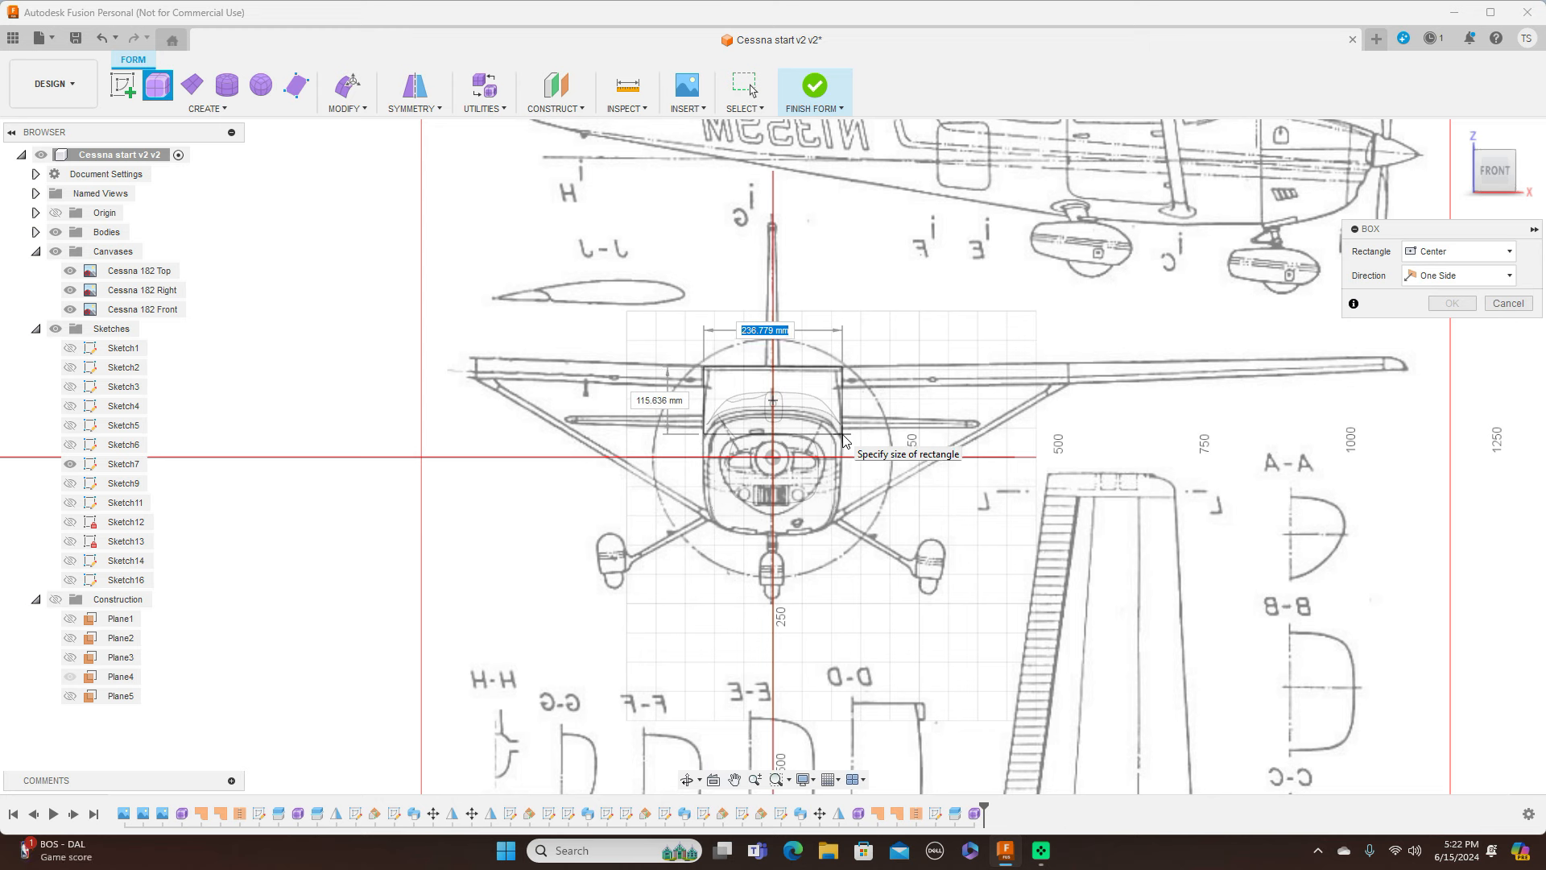
click(843, 439)
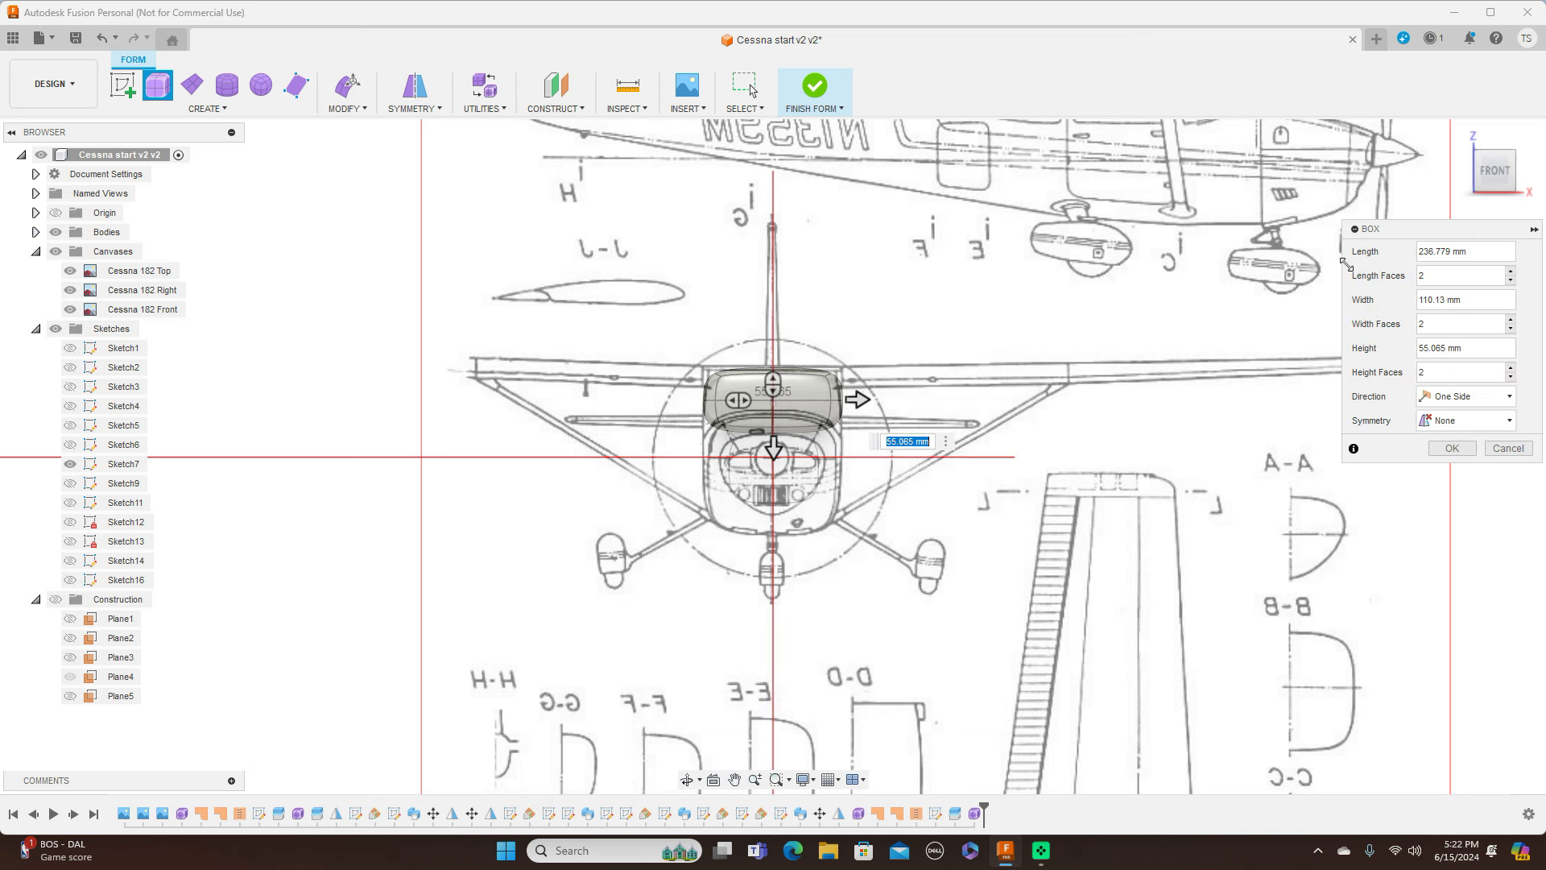
Extend the form box 625 mm toward the tail with 6 height faces and create it
click(1521, 171)
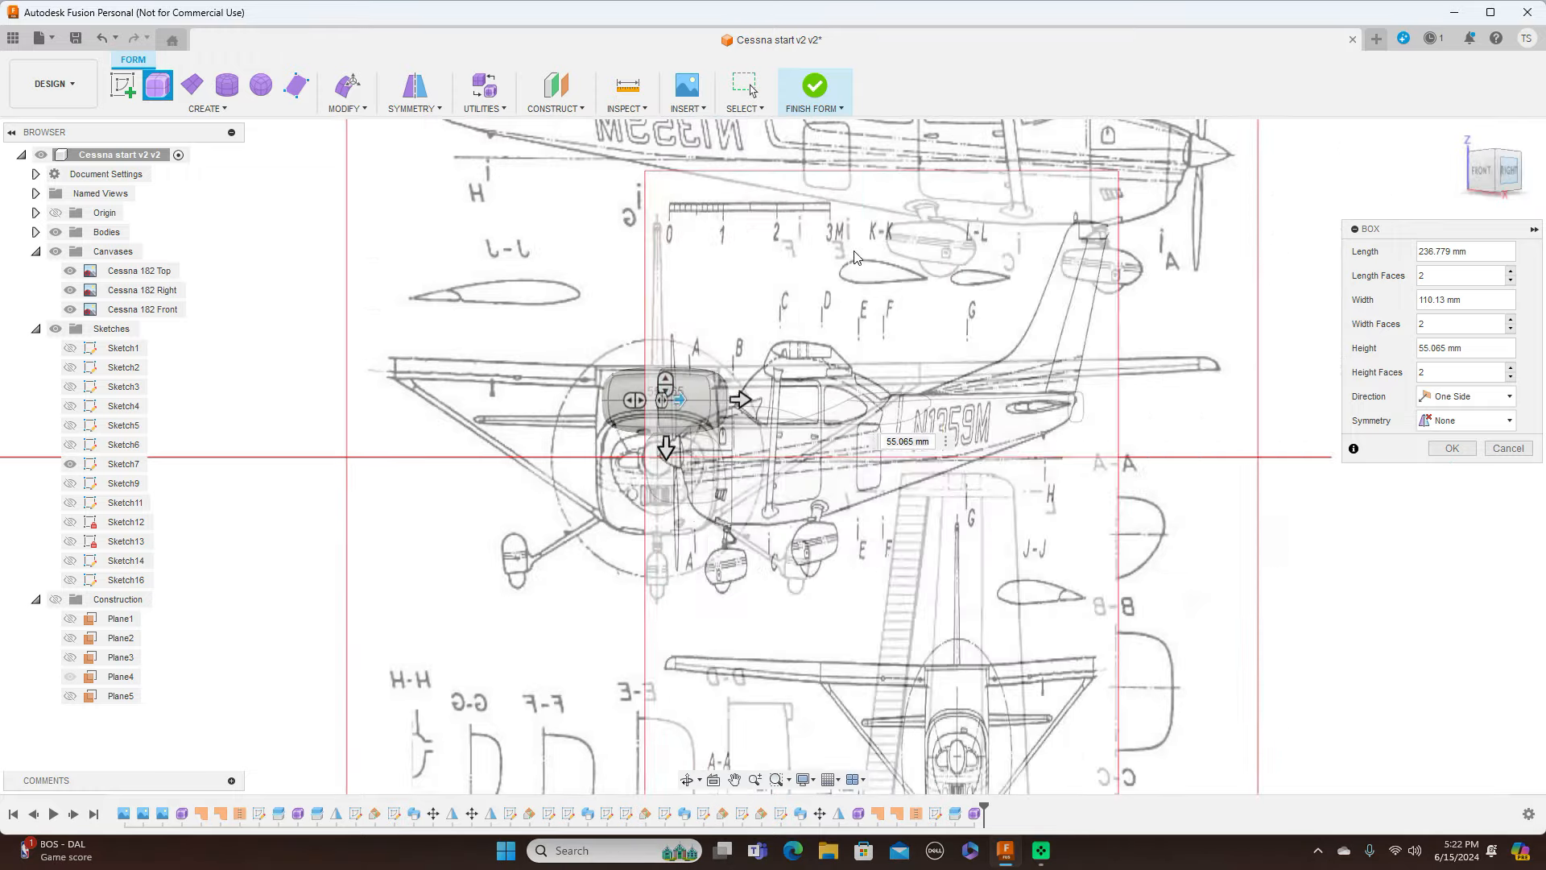
drag(589, 401, 751, 414)
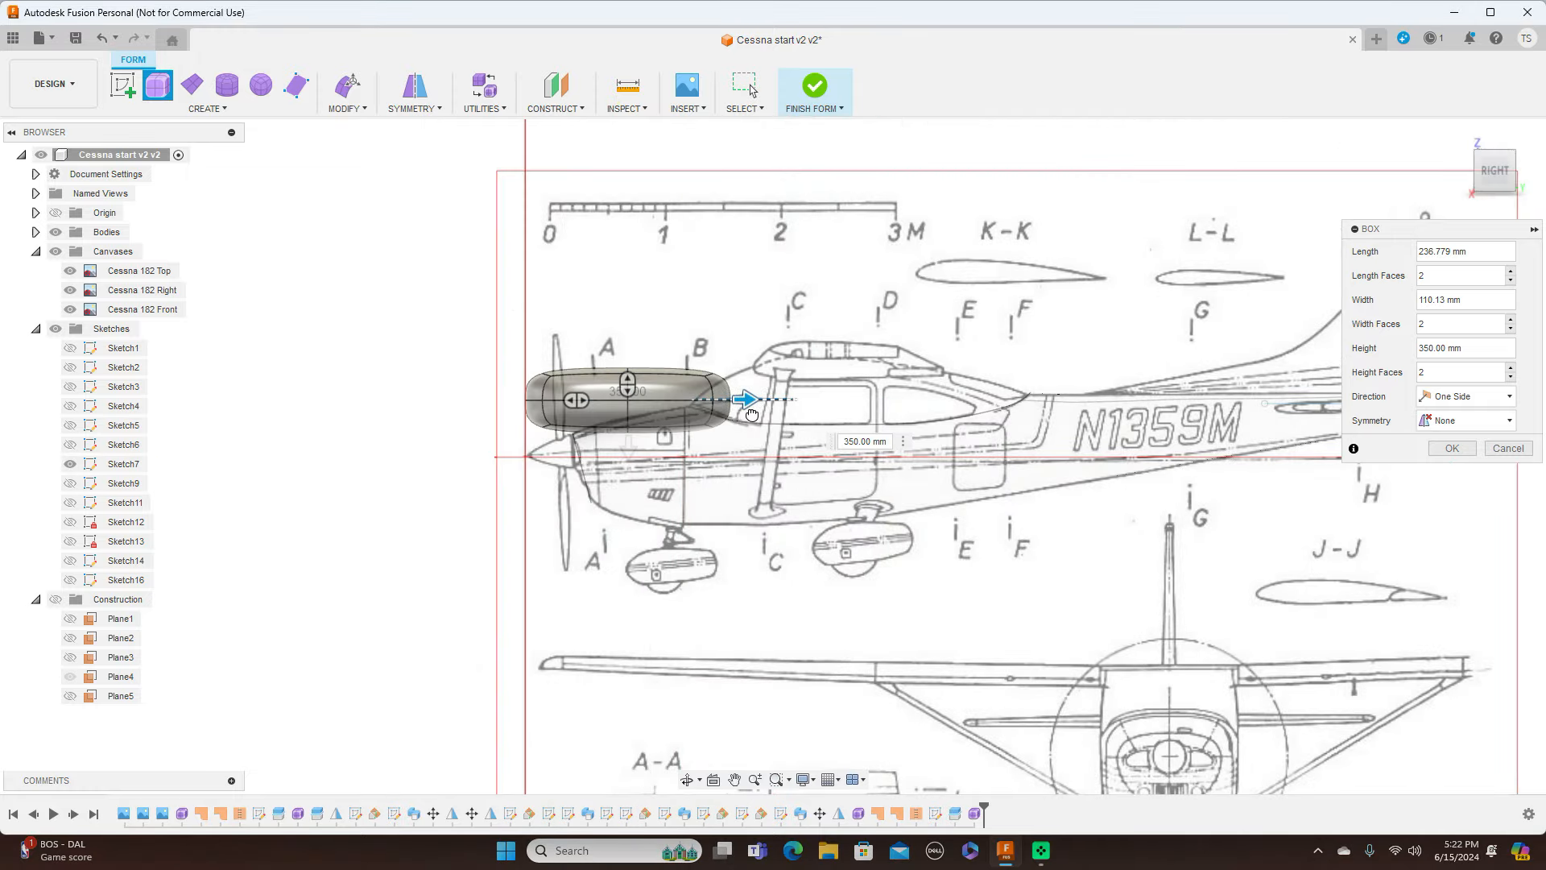
drag(751, 414, 864, 424)
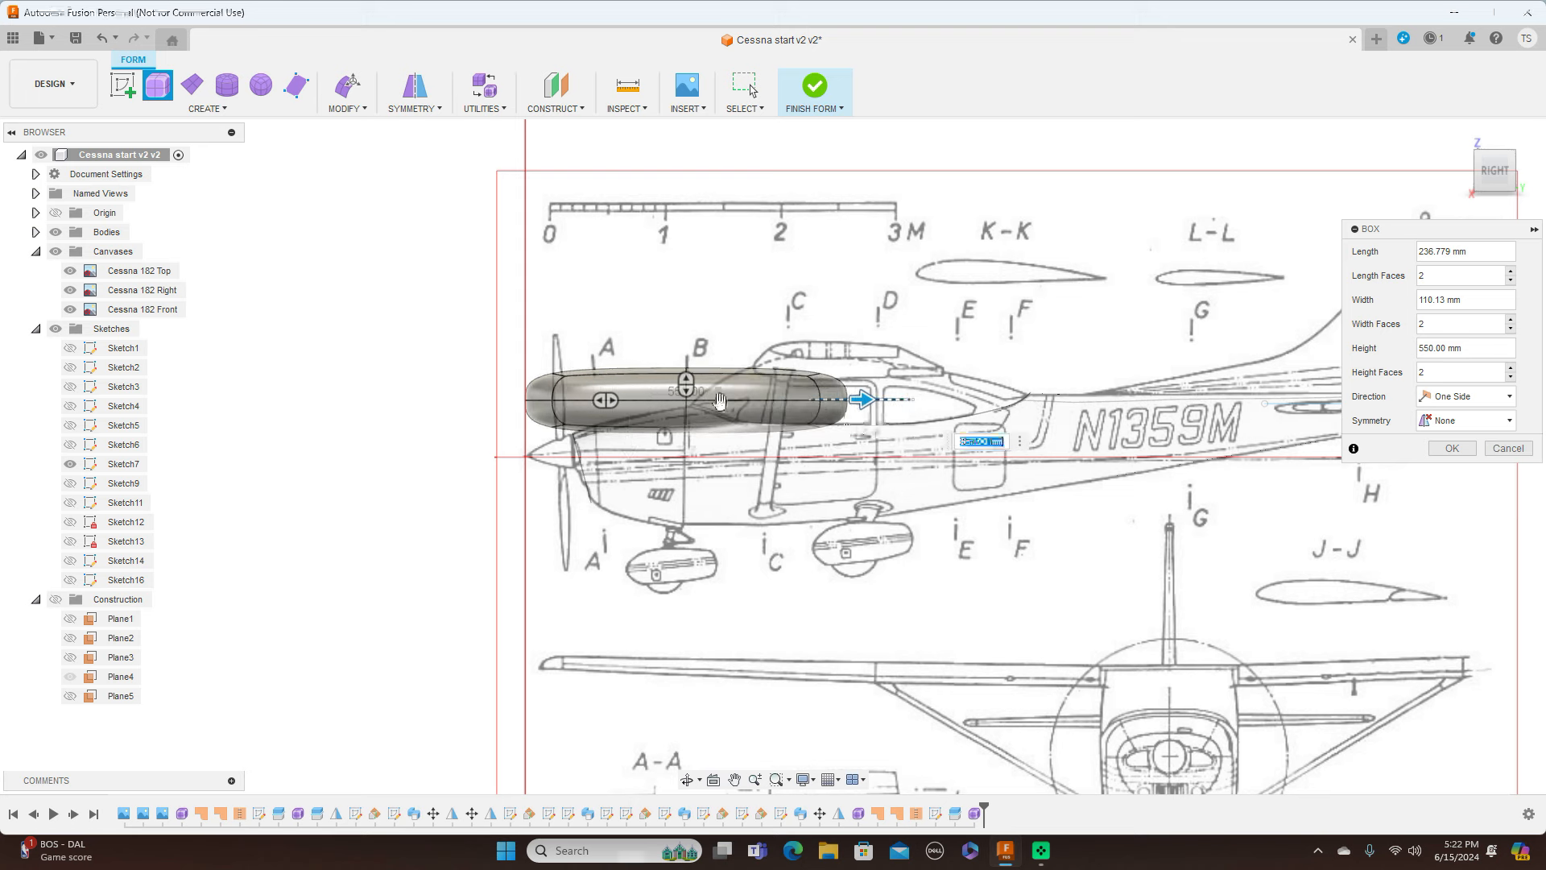
drag(612, 401, 693, 400)
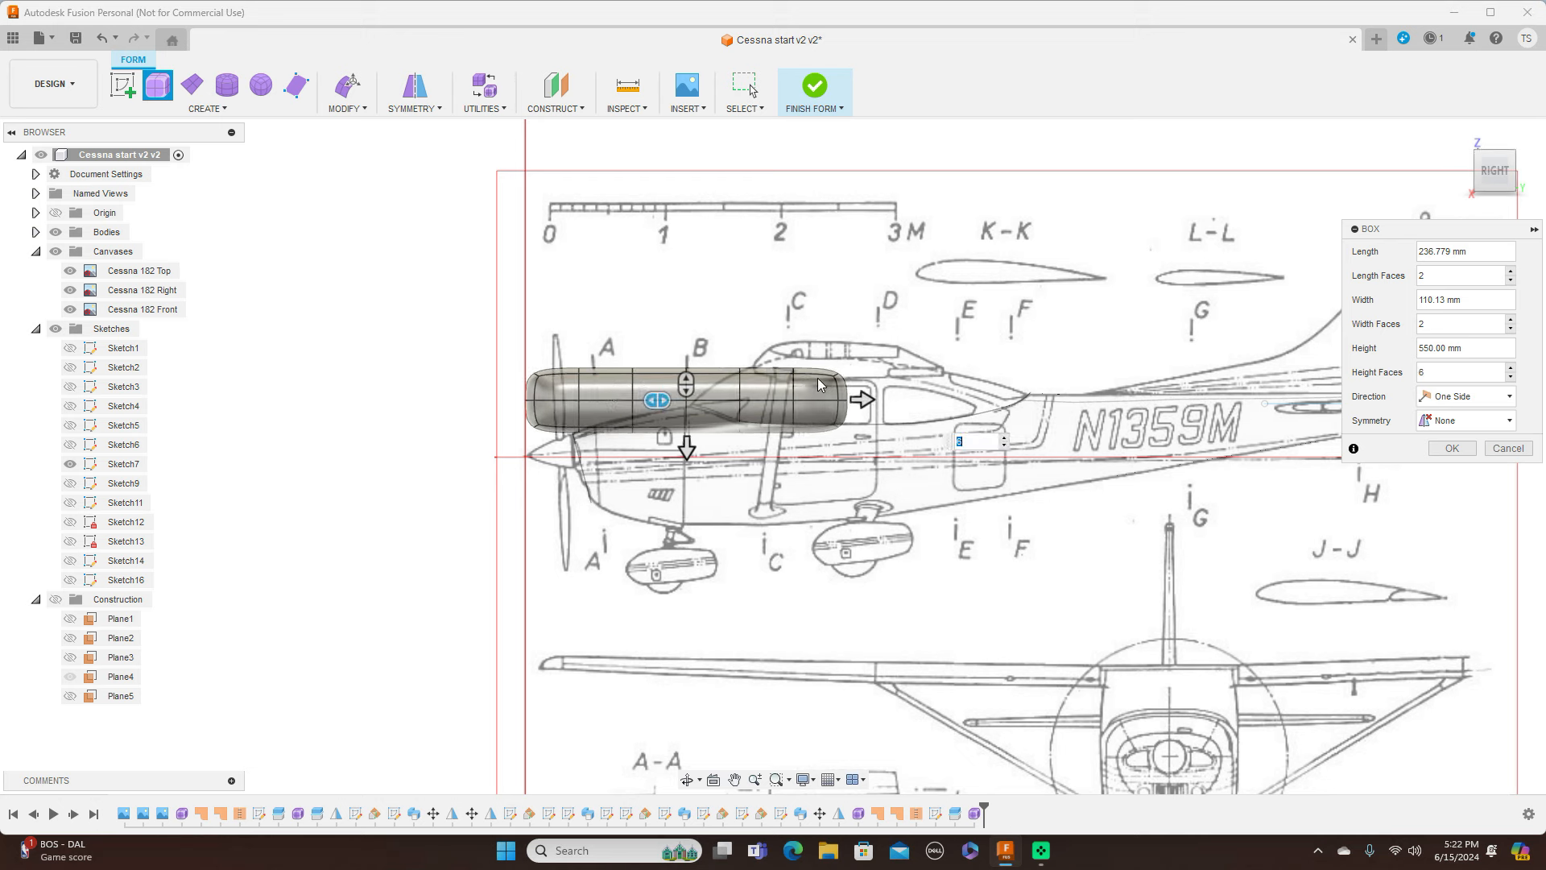
scroll(818, 379, up, 3)
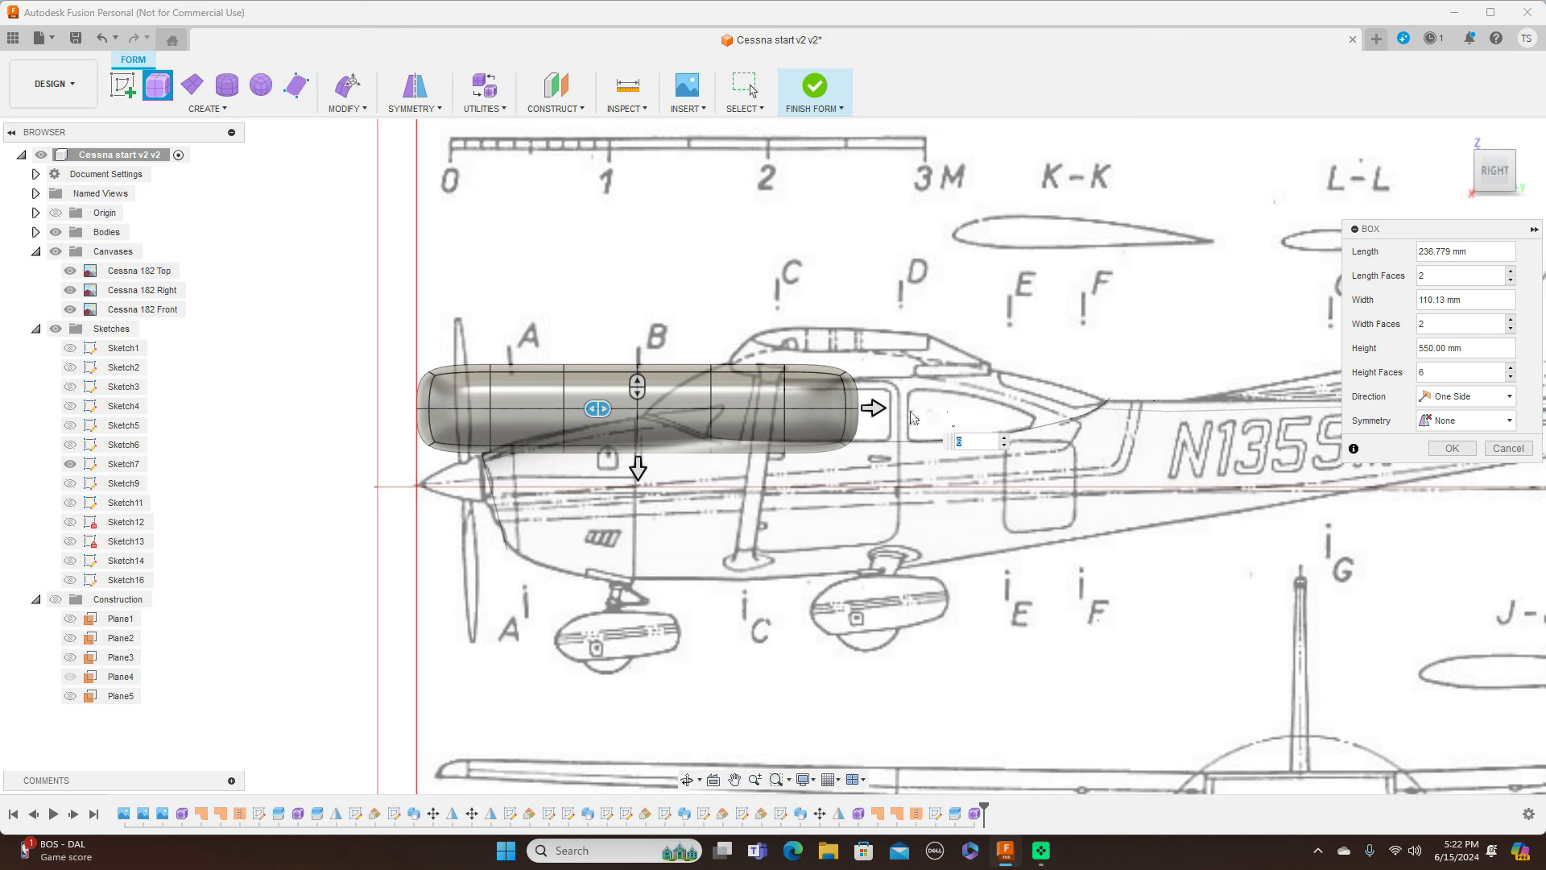
mouse_move(926, 411)
drag(926, 411, 946, 409)
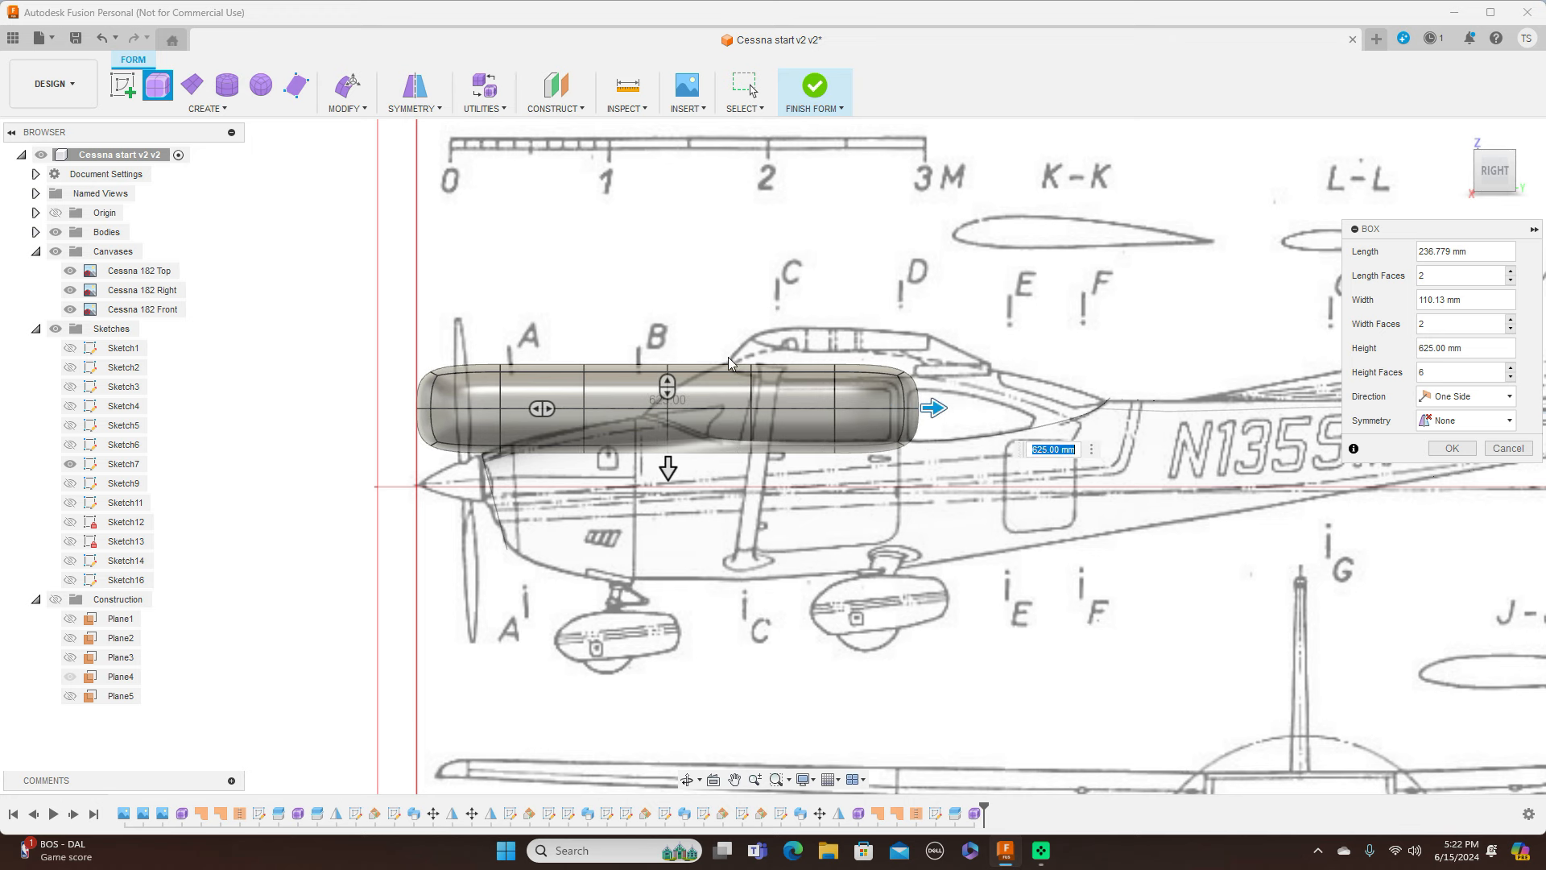
click(1444, 451)
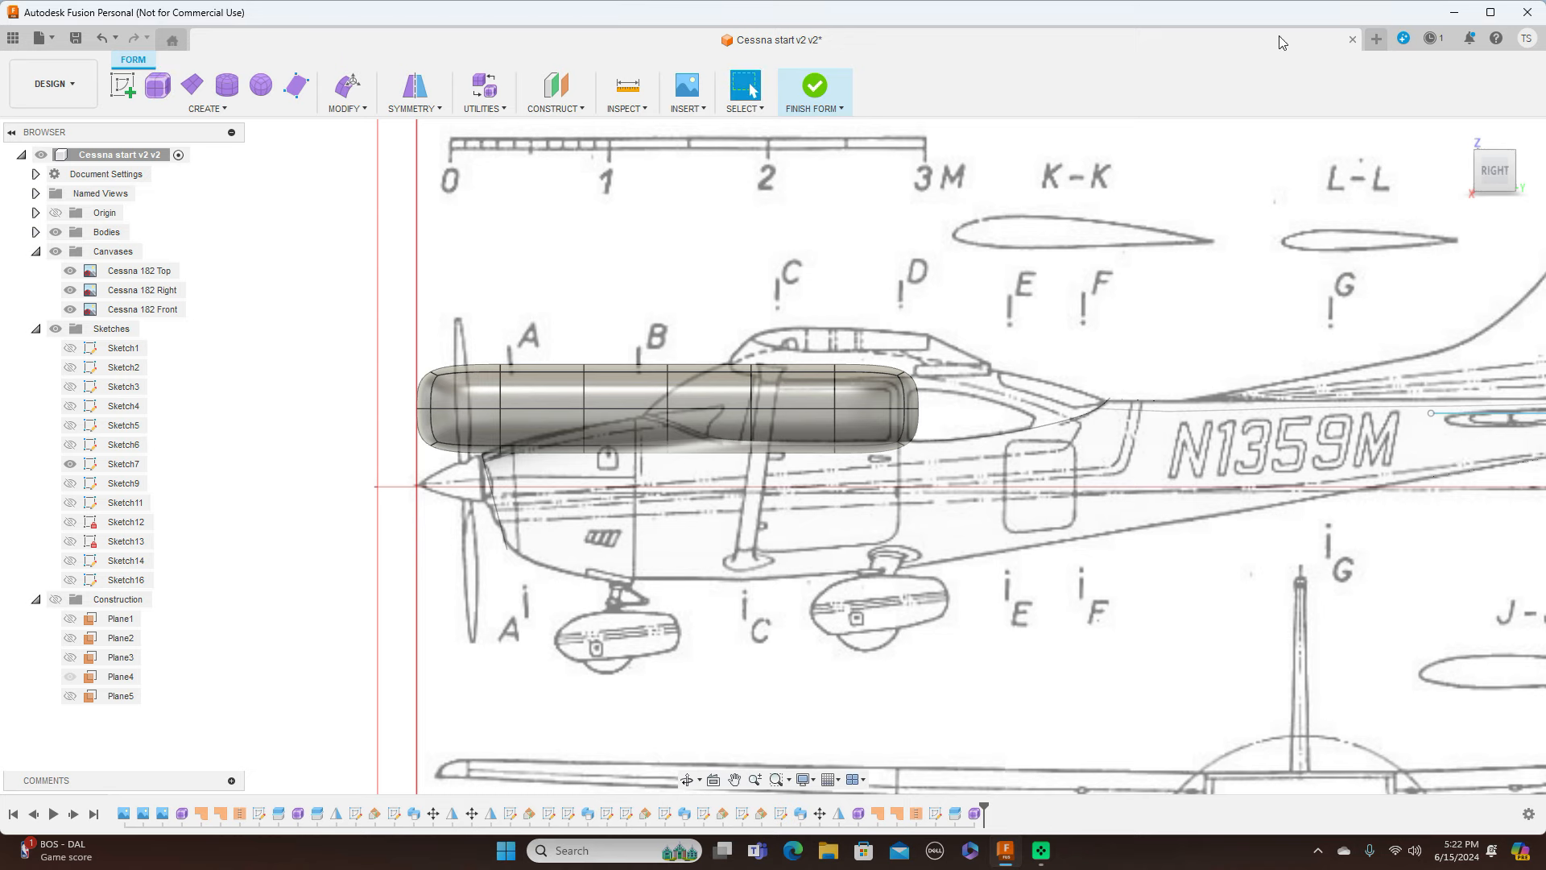
Delete the four end faces at the front of the form box
click(1465, 170)
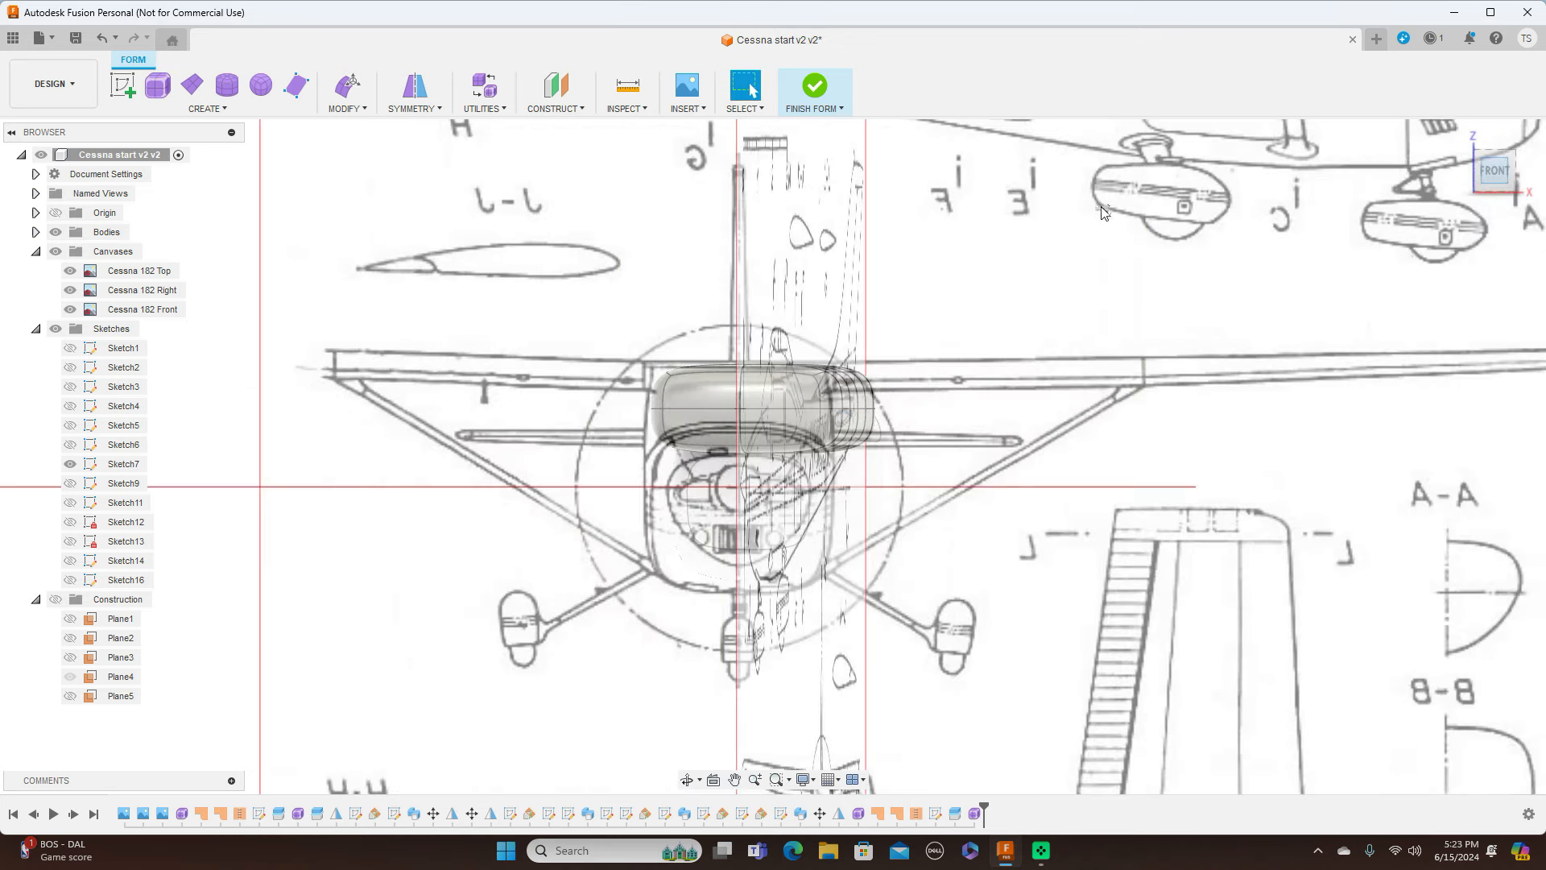
click(749, 394)
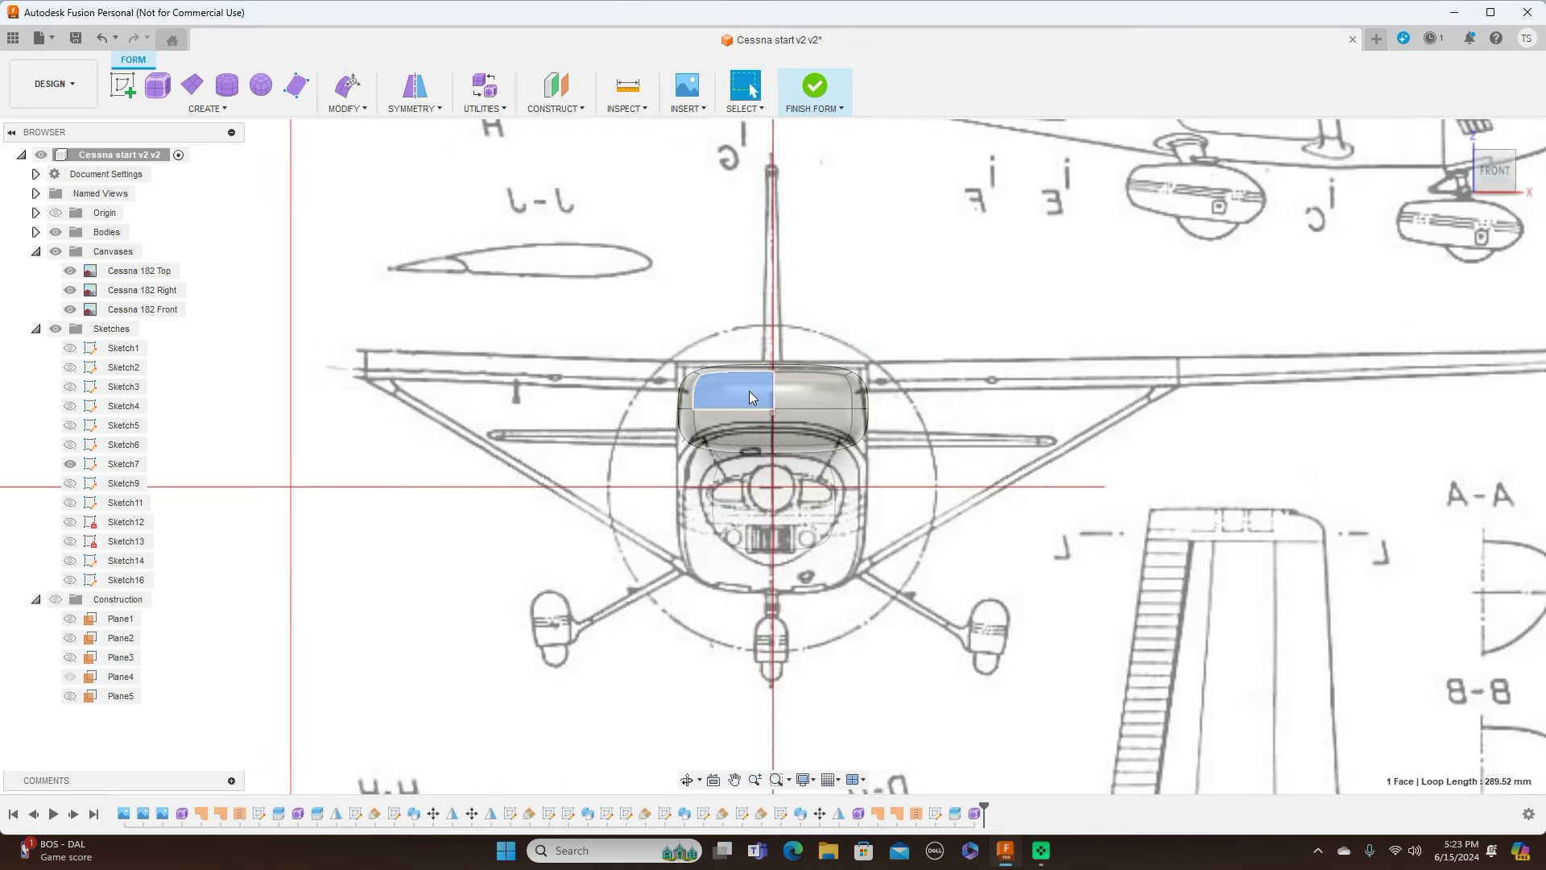
shift+click(818, 388)
shift+click(812, 419)
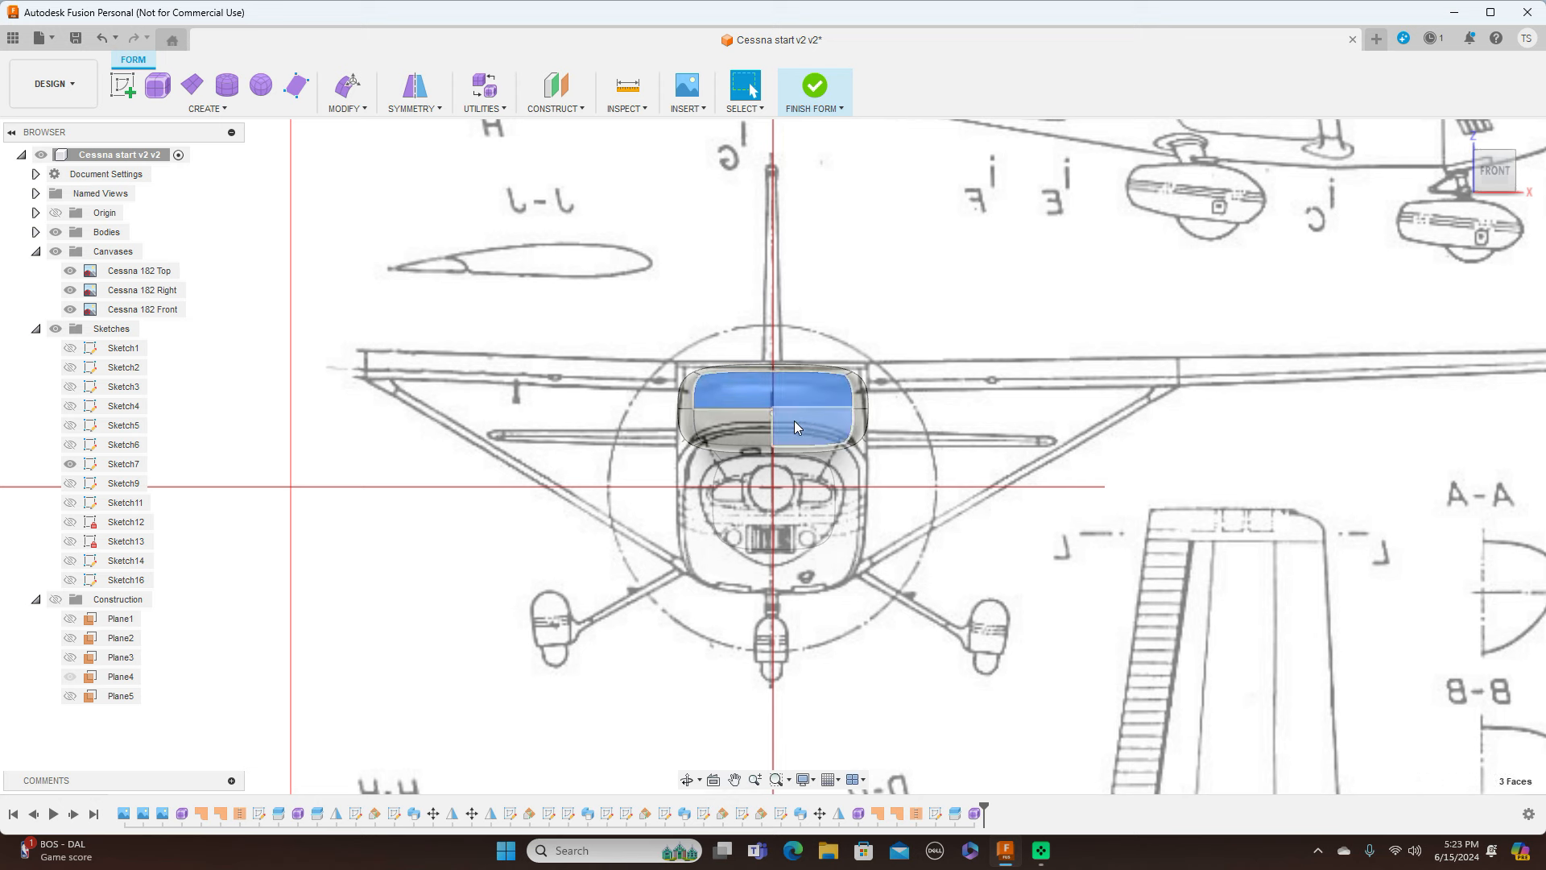
shift+click(737, 424)
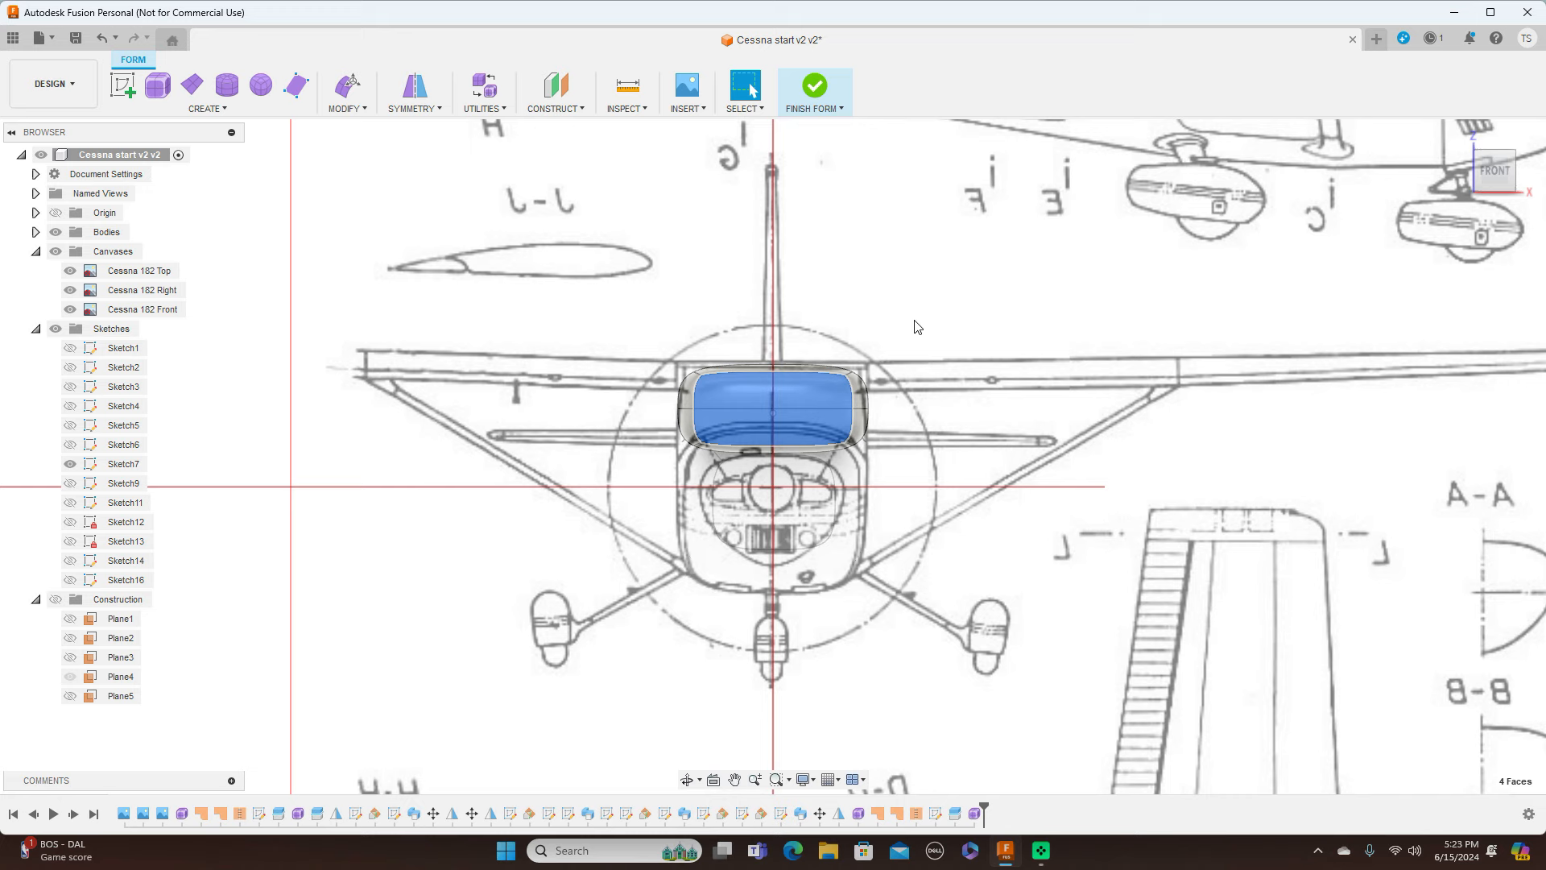
right_click(915, 326)
click(870, 301)
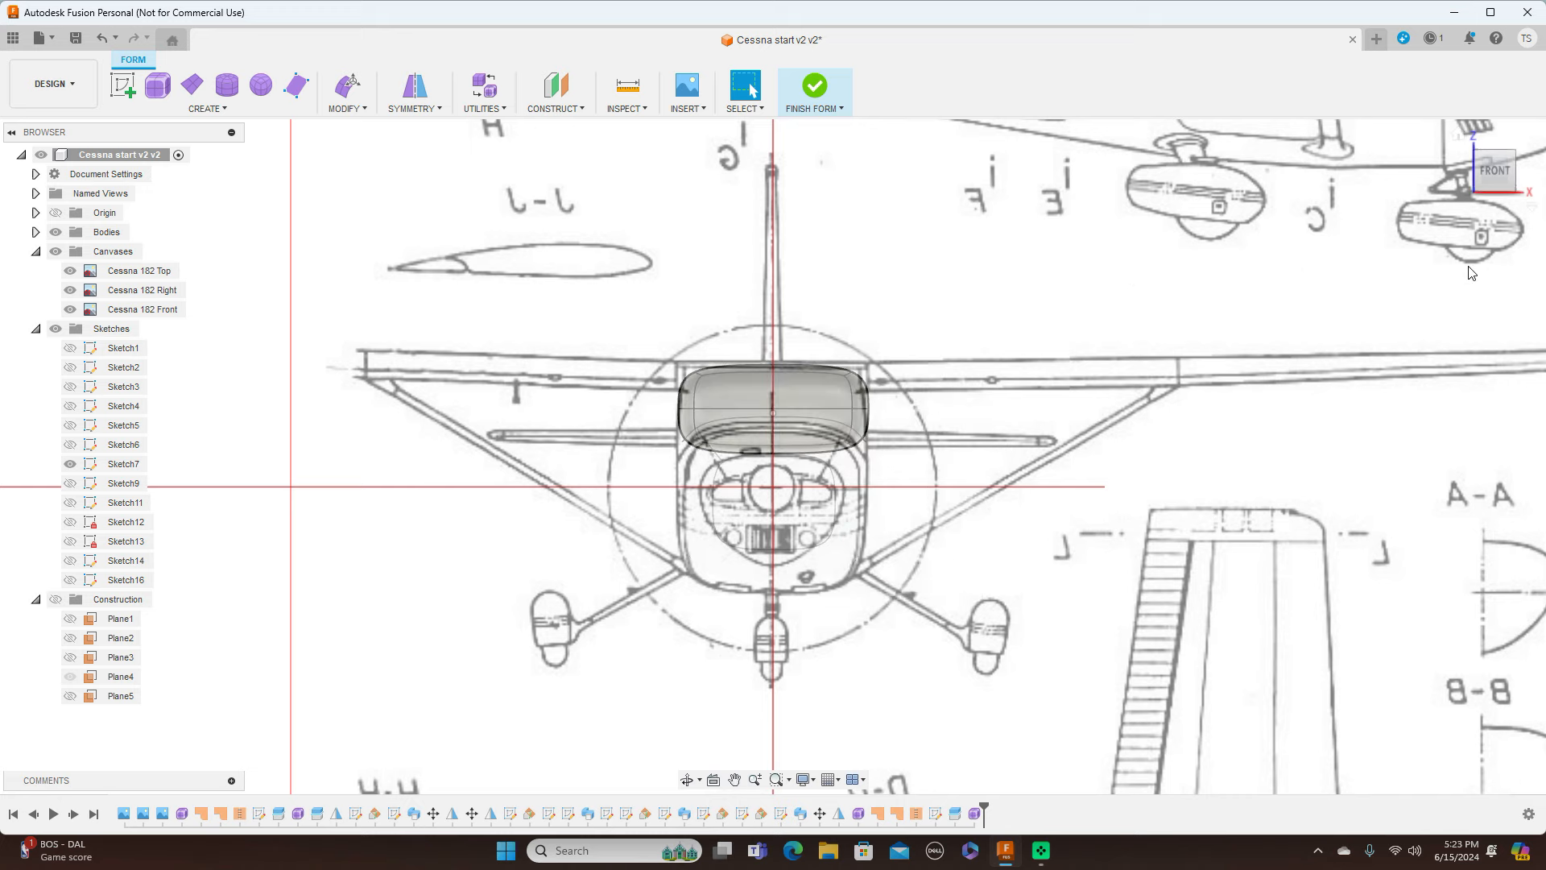
Delete the four end faces at the back of the form box
click(1530, 175)
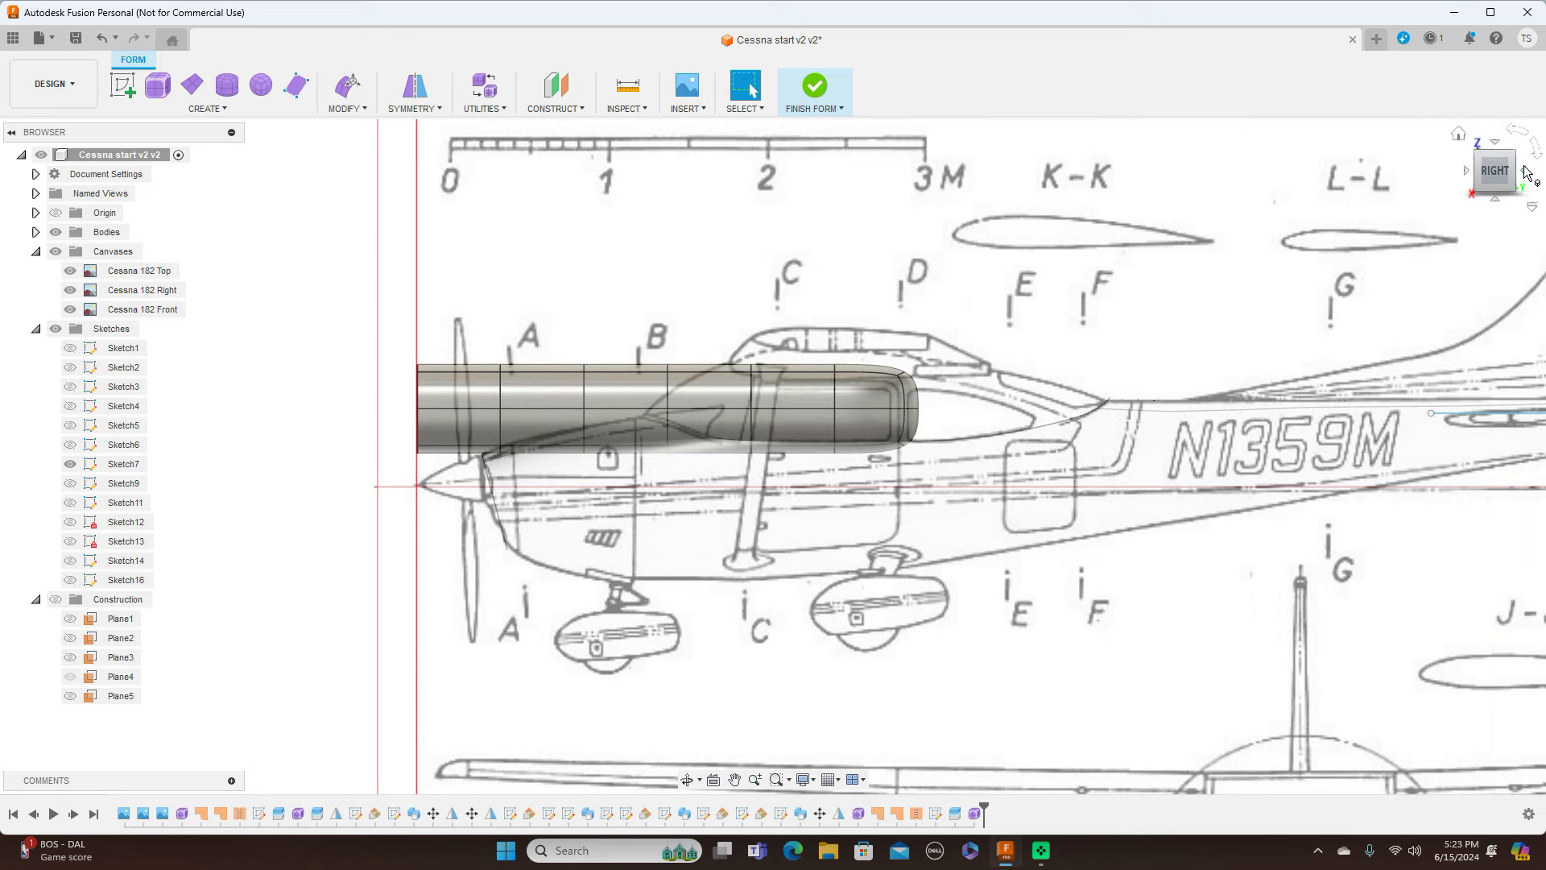
click(1530, 176)
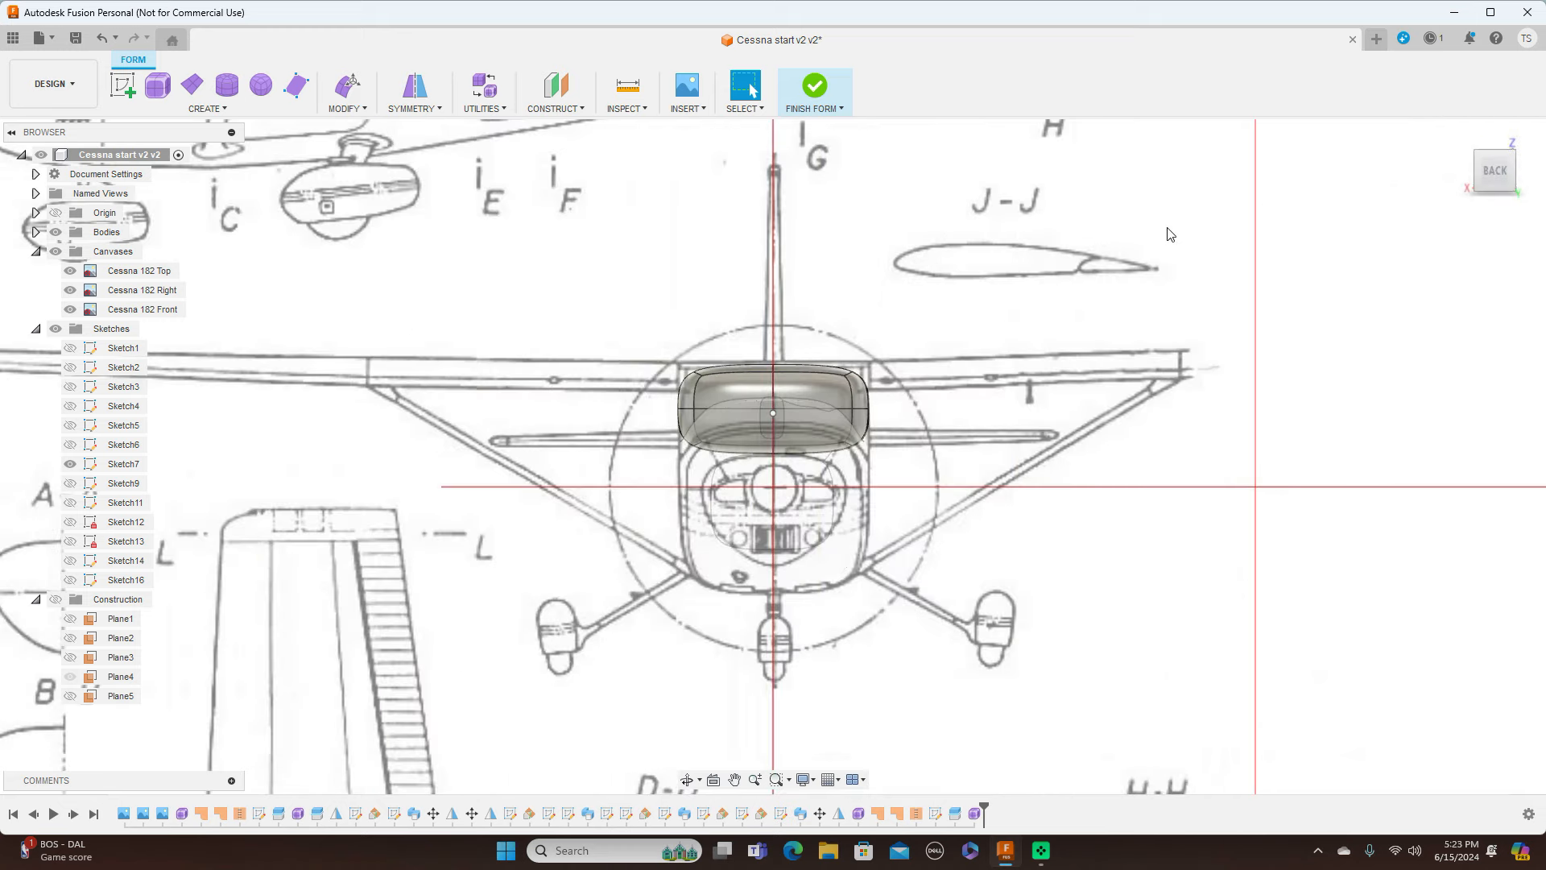
click(738, 387)
shift+click(796, 389)
shift+click(800, 421)
shift+click(733, 427)
right_click(1014, 327)
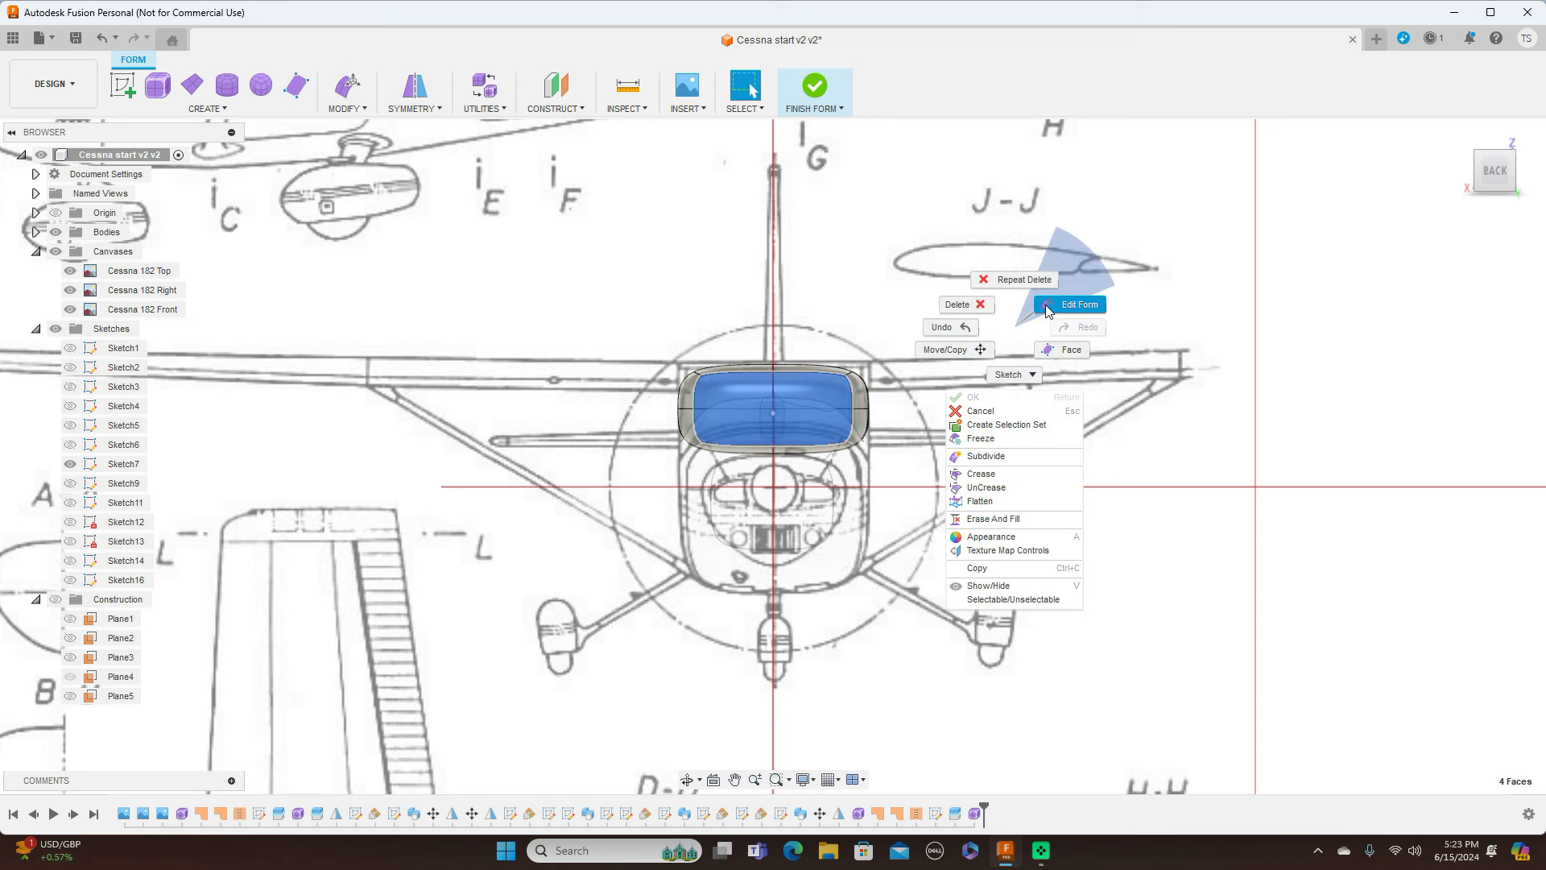
click(1156, 303)
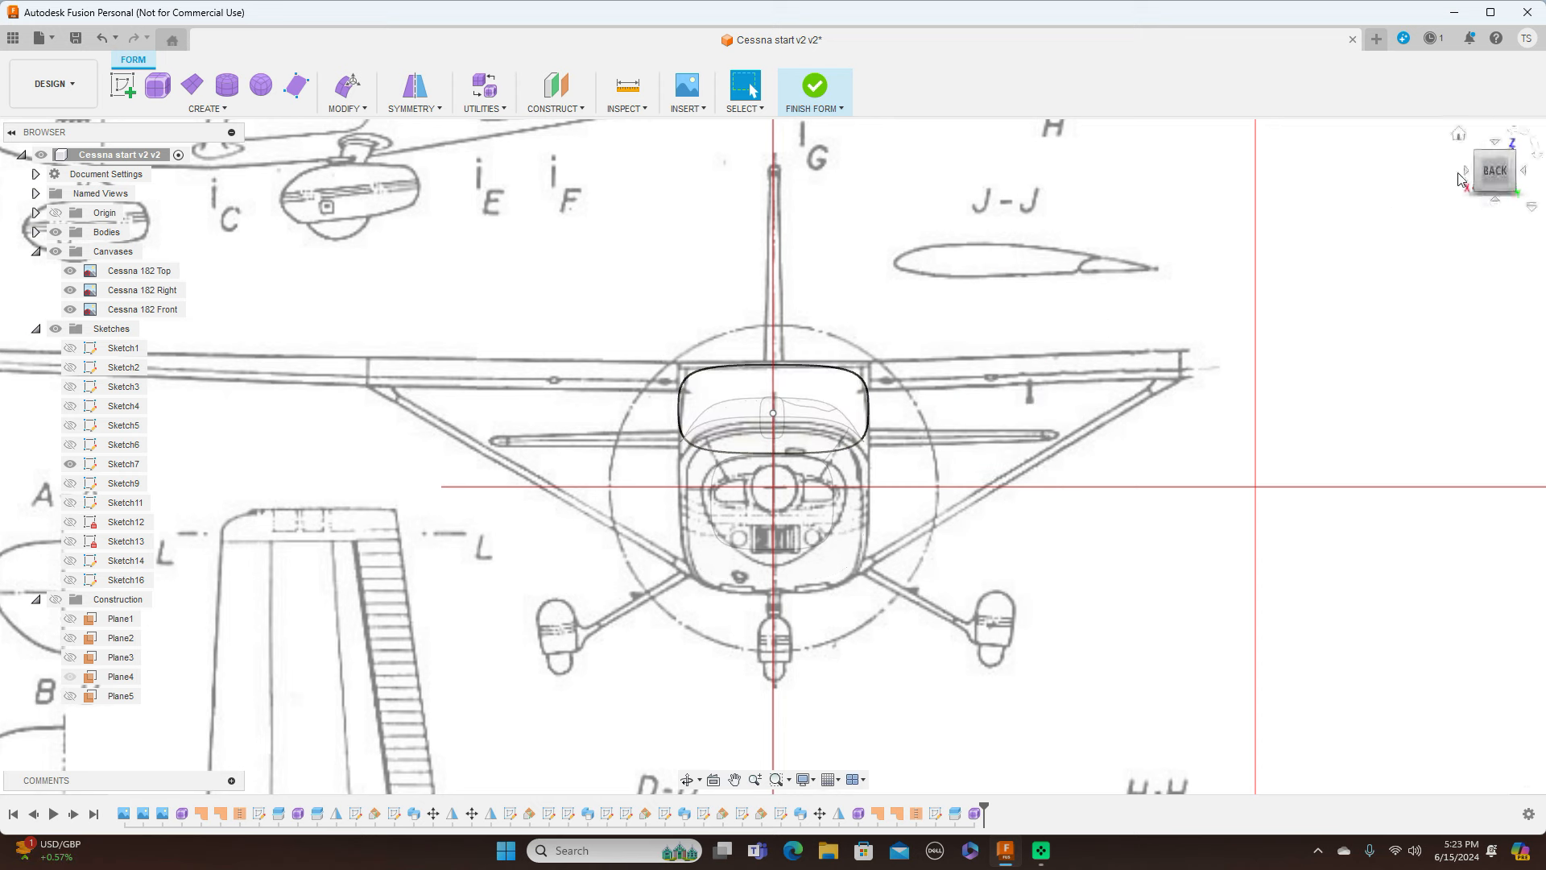
In the right side view, move the open-ended form body 250 mm along Y so it sits over the cabin
click(1464, 169)
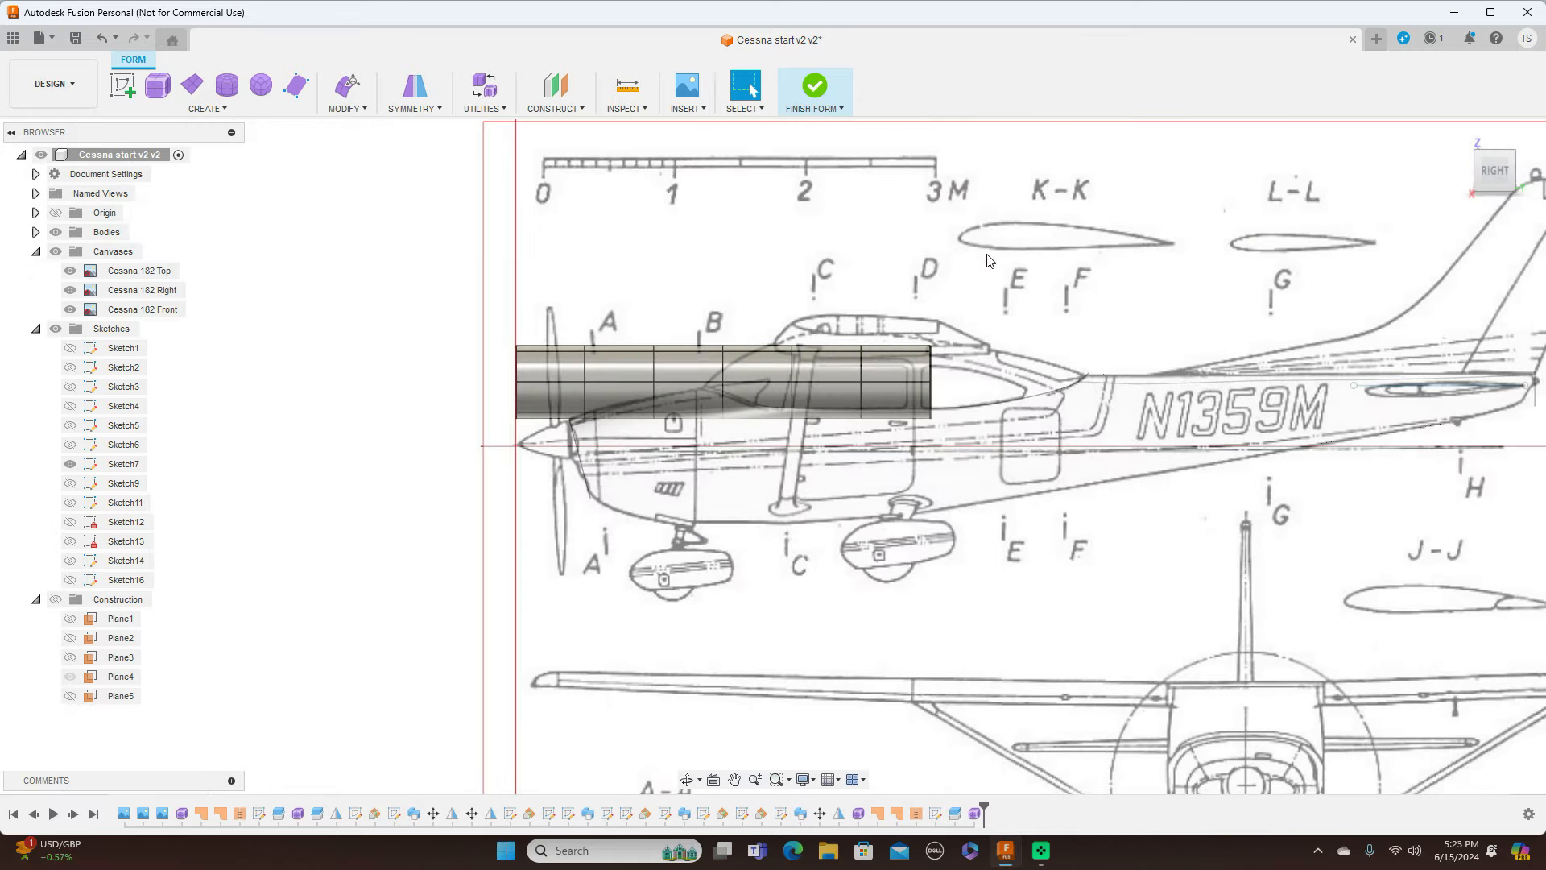
drag(476, 281, 978, 509)
right_click(957, 255)
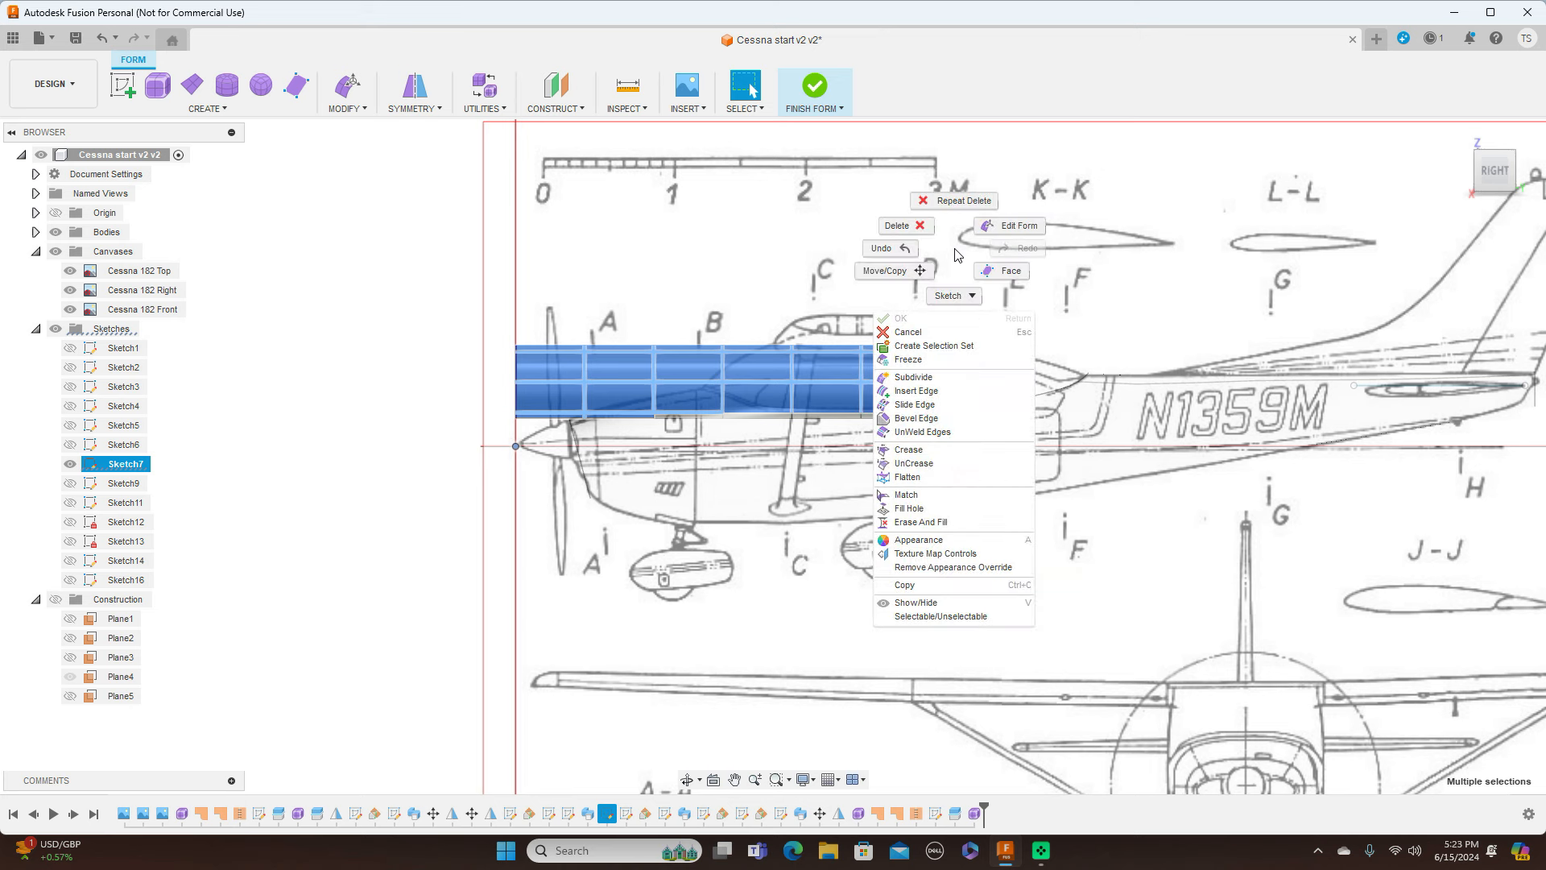
click(887, 269)
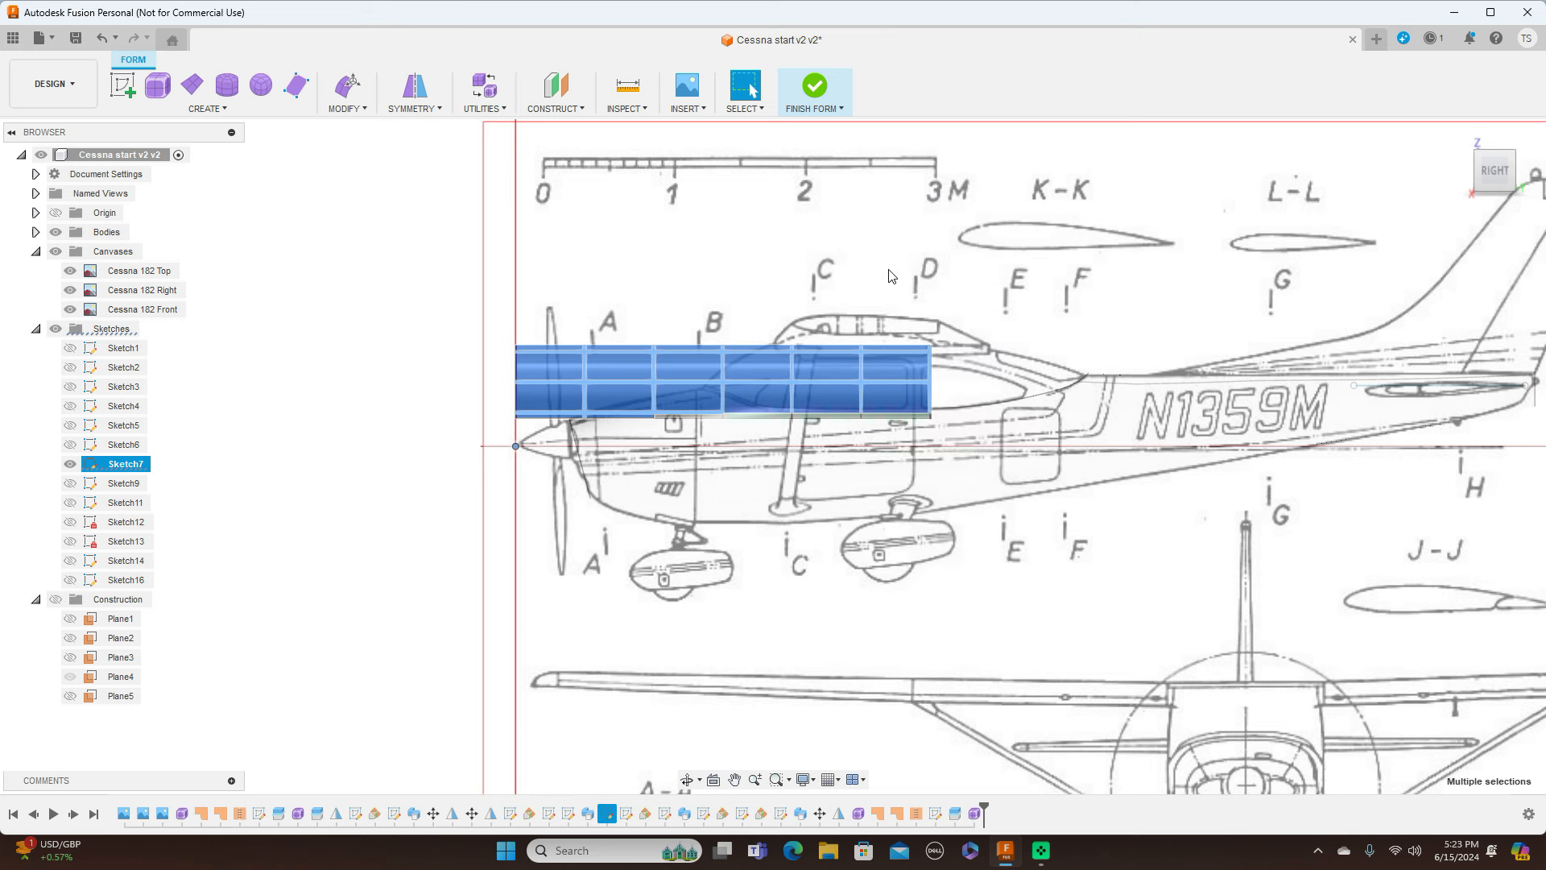
drag(763, 380, 935, 384)
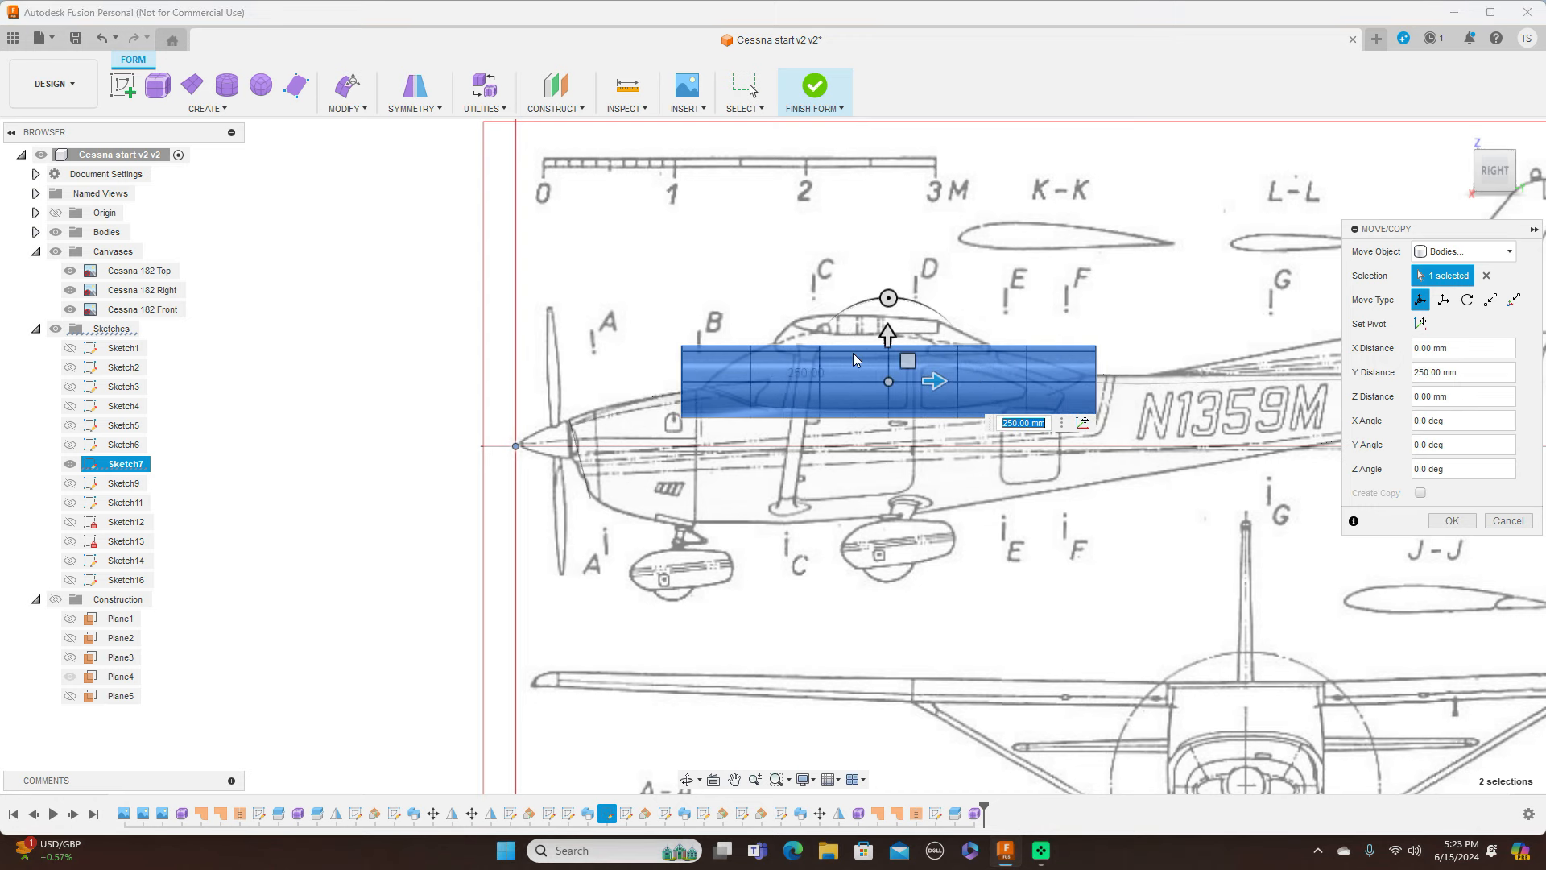
scroll(852, 353, up, 2)
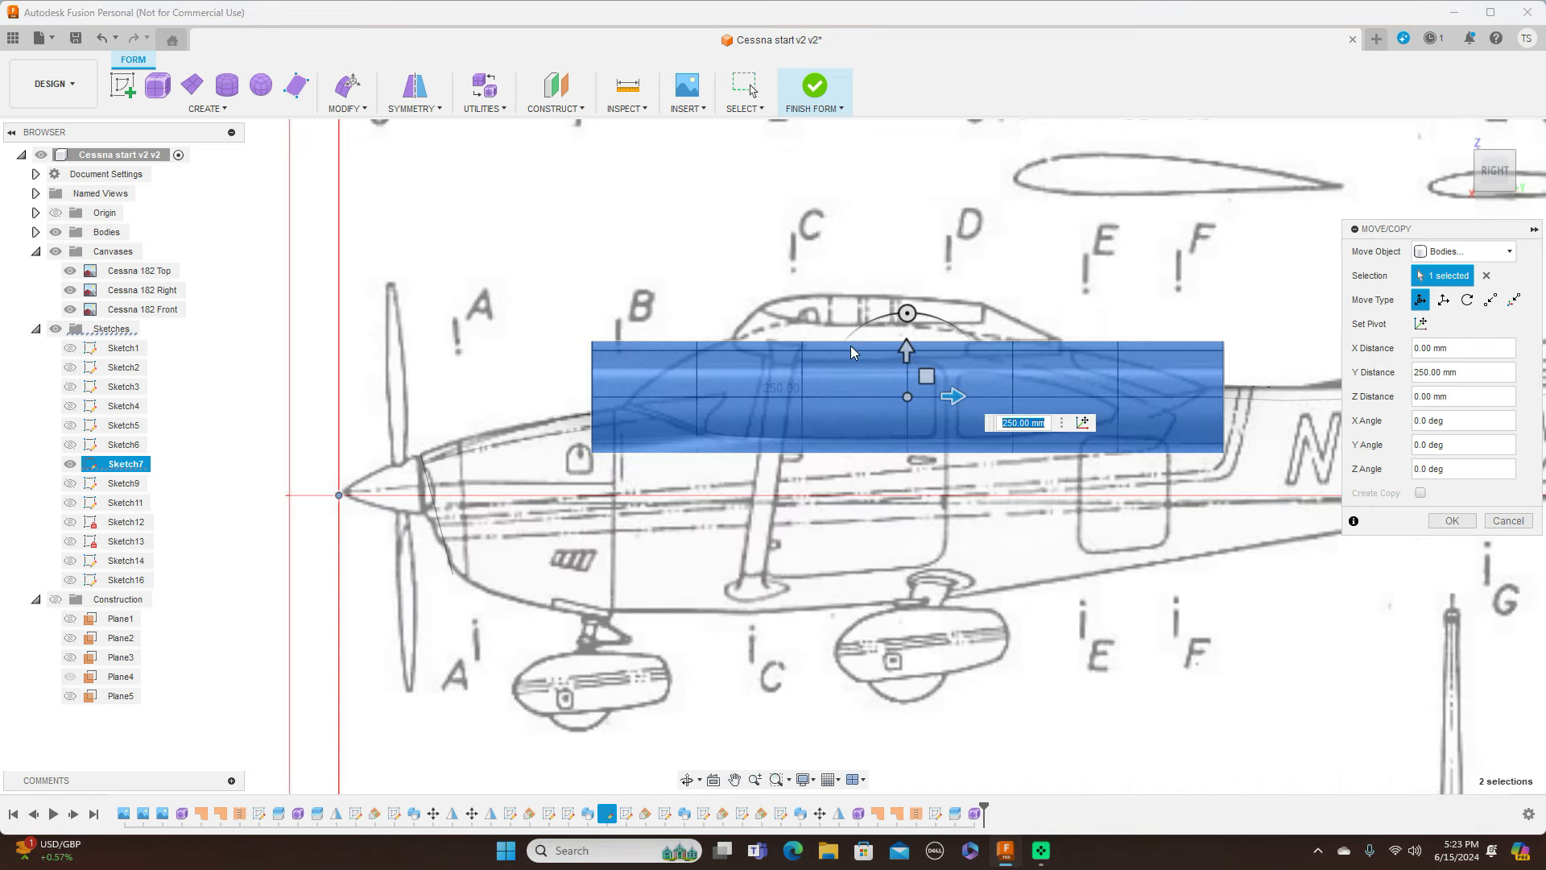
click(1451, 521)
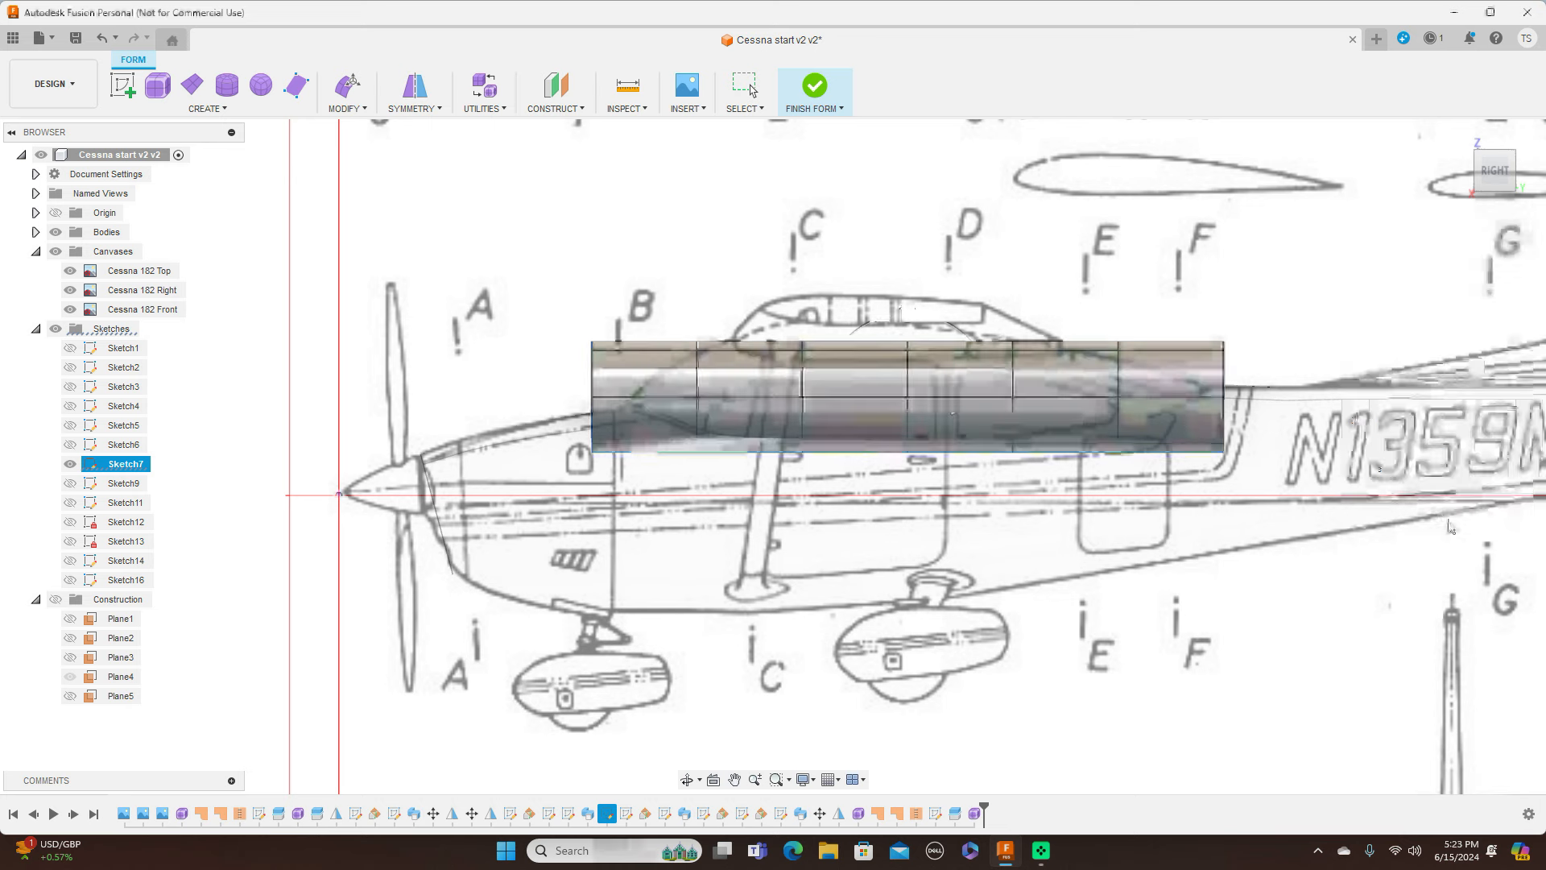
Edit the form and raise the lengthwise edge loop along its top by 30 mm toward the cabin roof
double_click(845, 341)
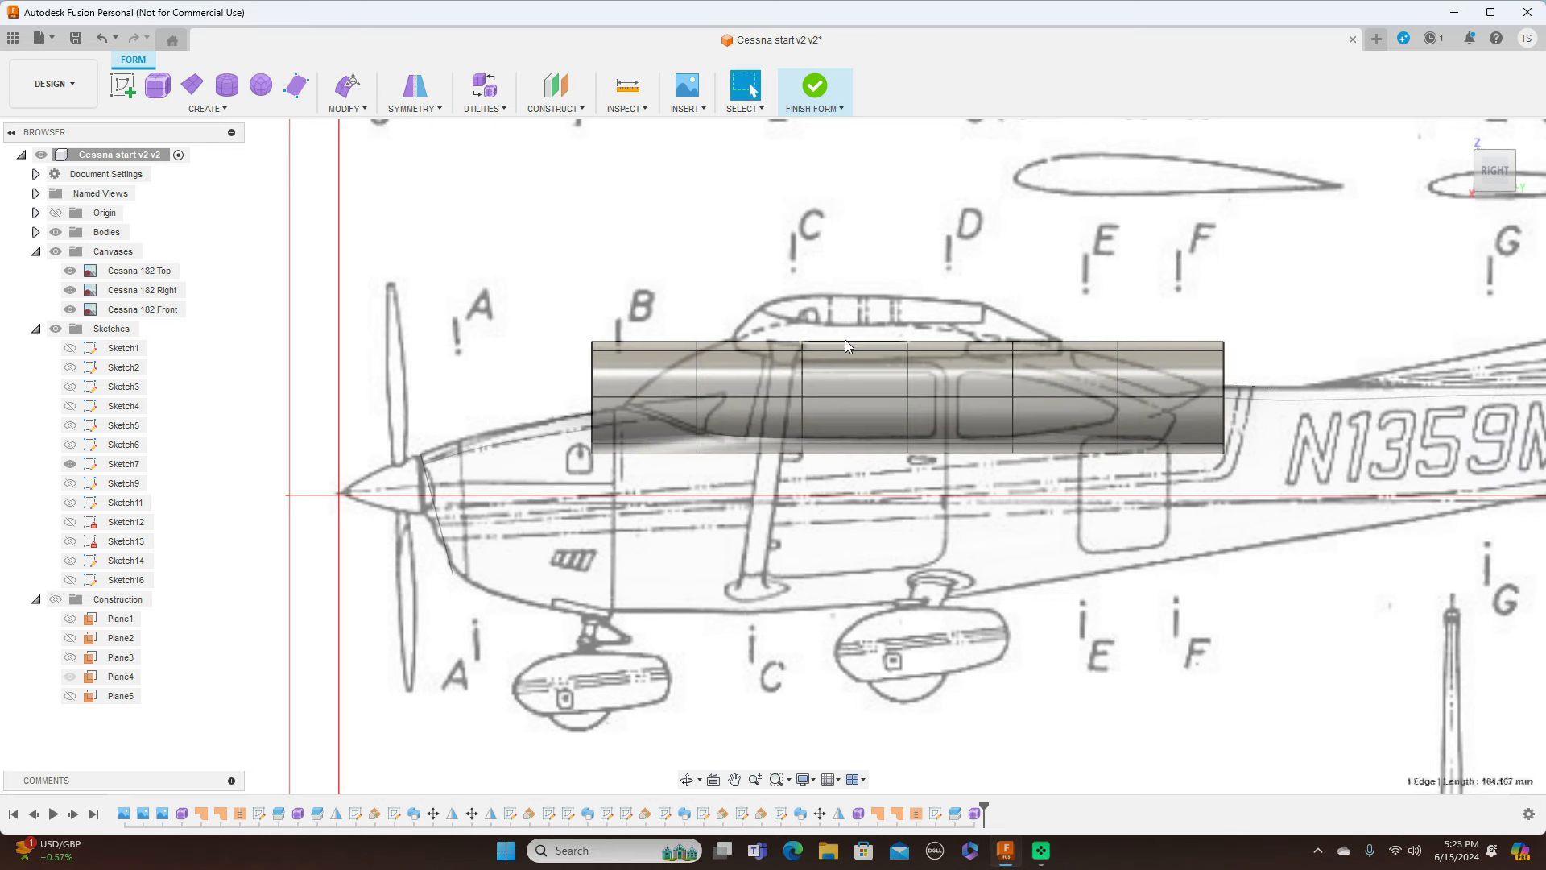
right_click(892, 268)
click(938, 245)
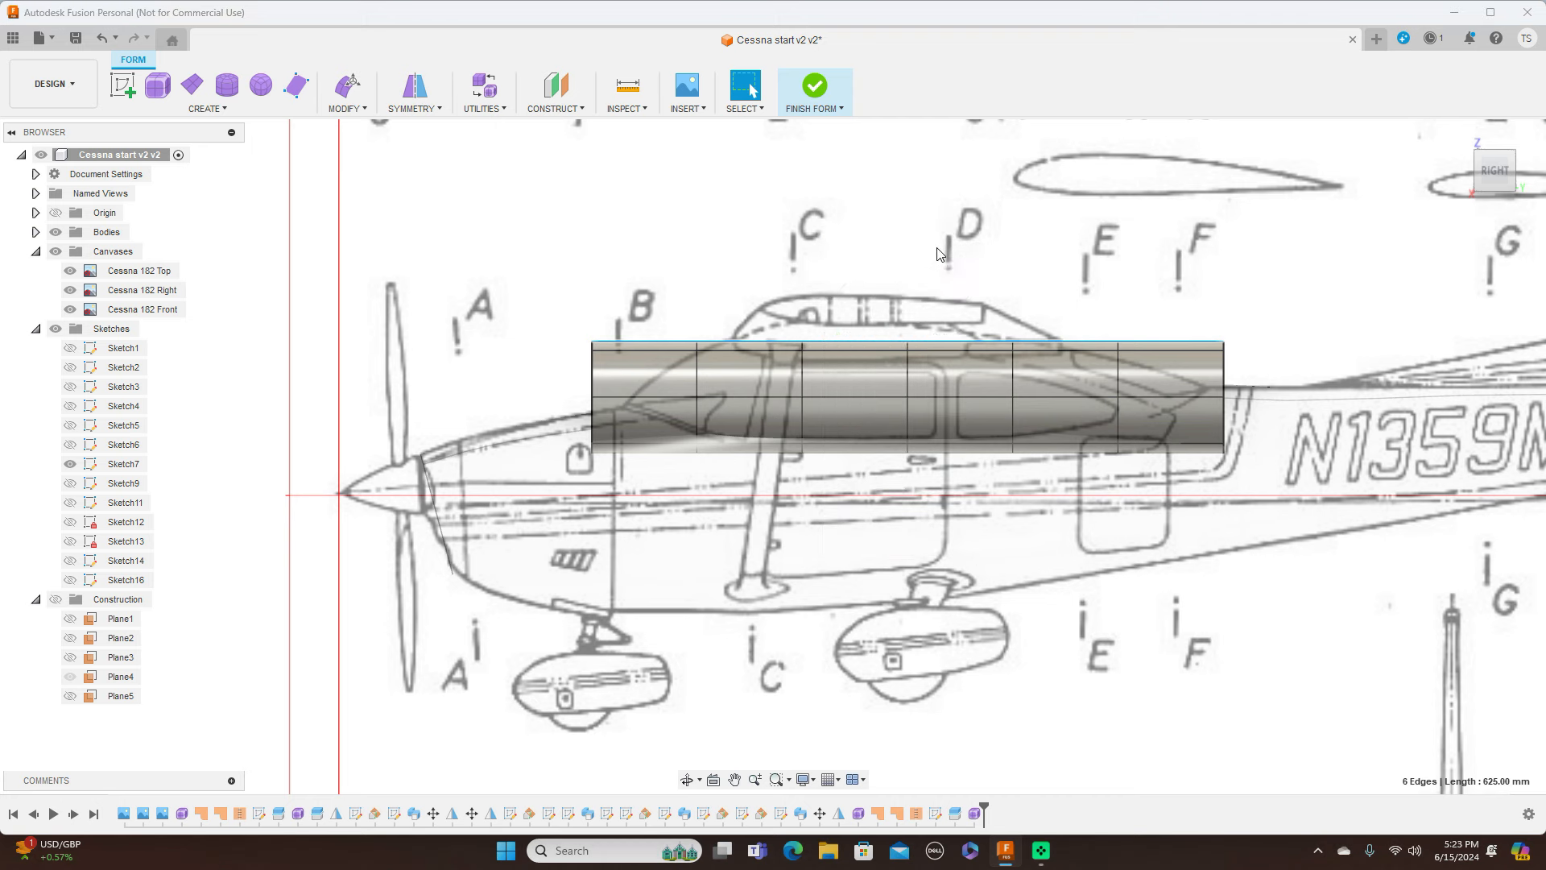
drag(908, 295, 908, 264)
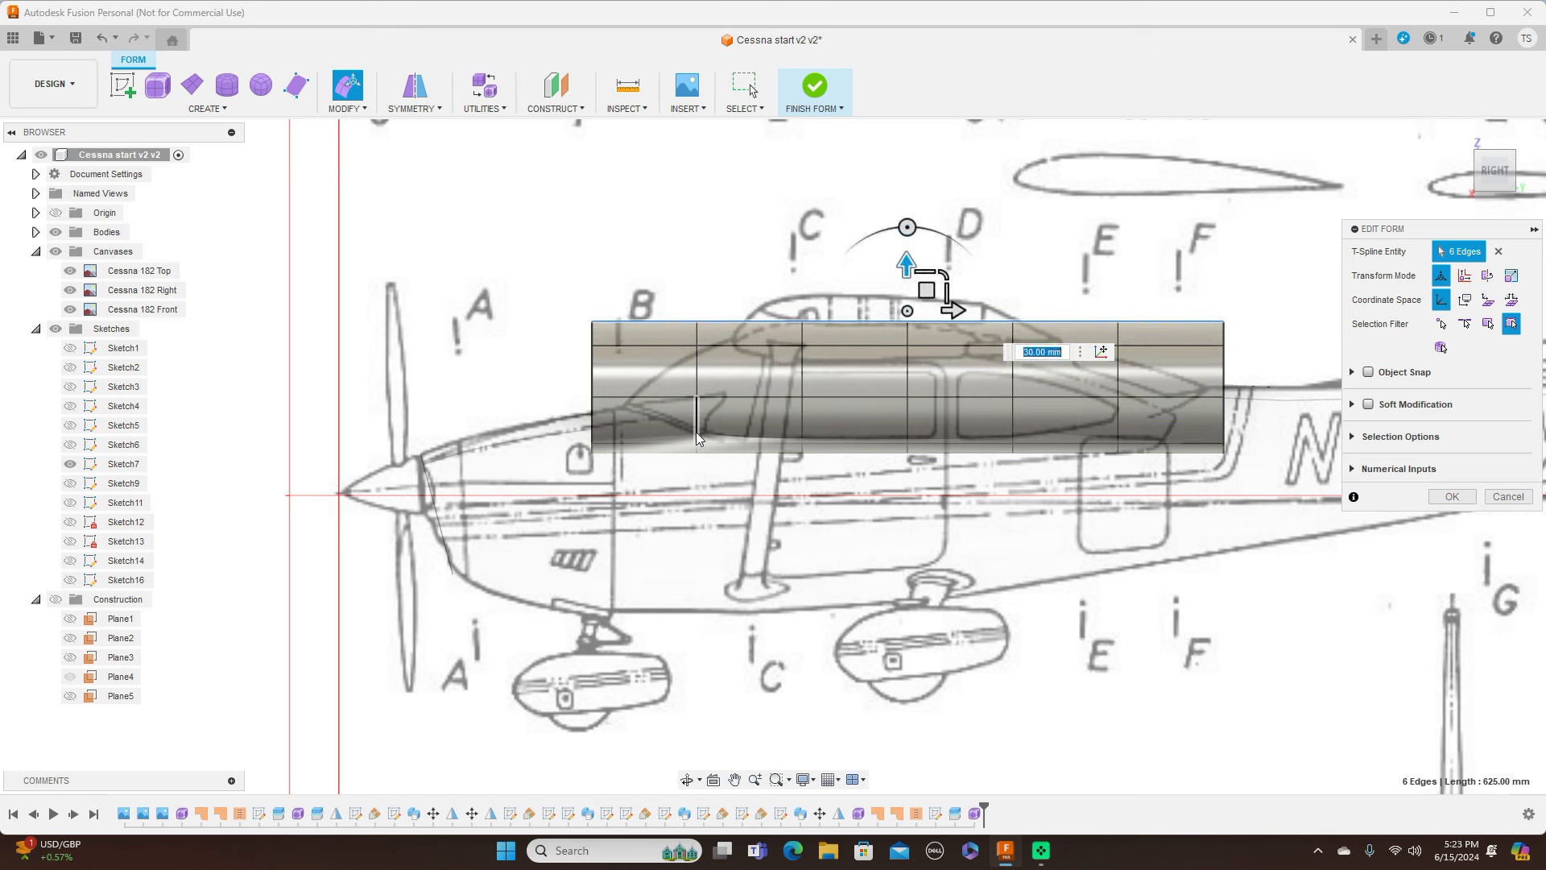
Move the front open edge loop down and slightly back to the windshield base, and lower the second edge loop by about 16 mm
double_click(593, 372)
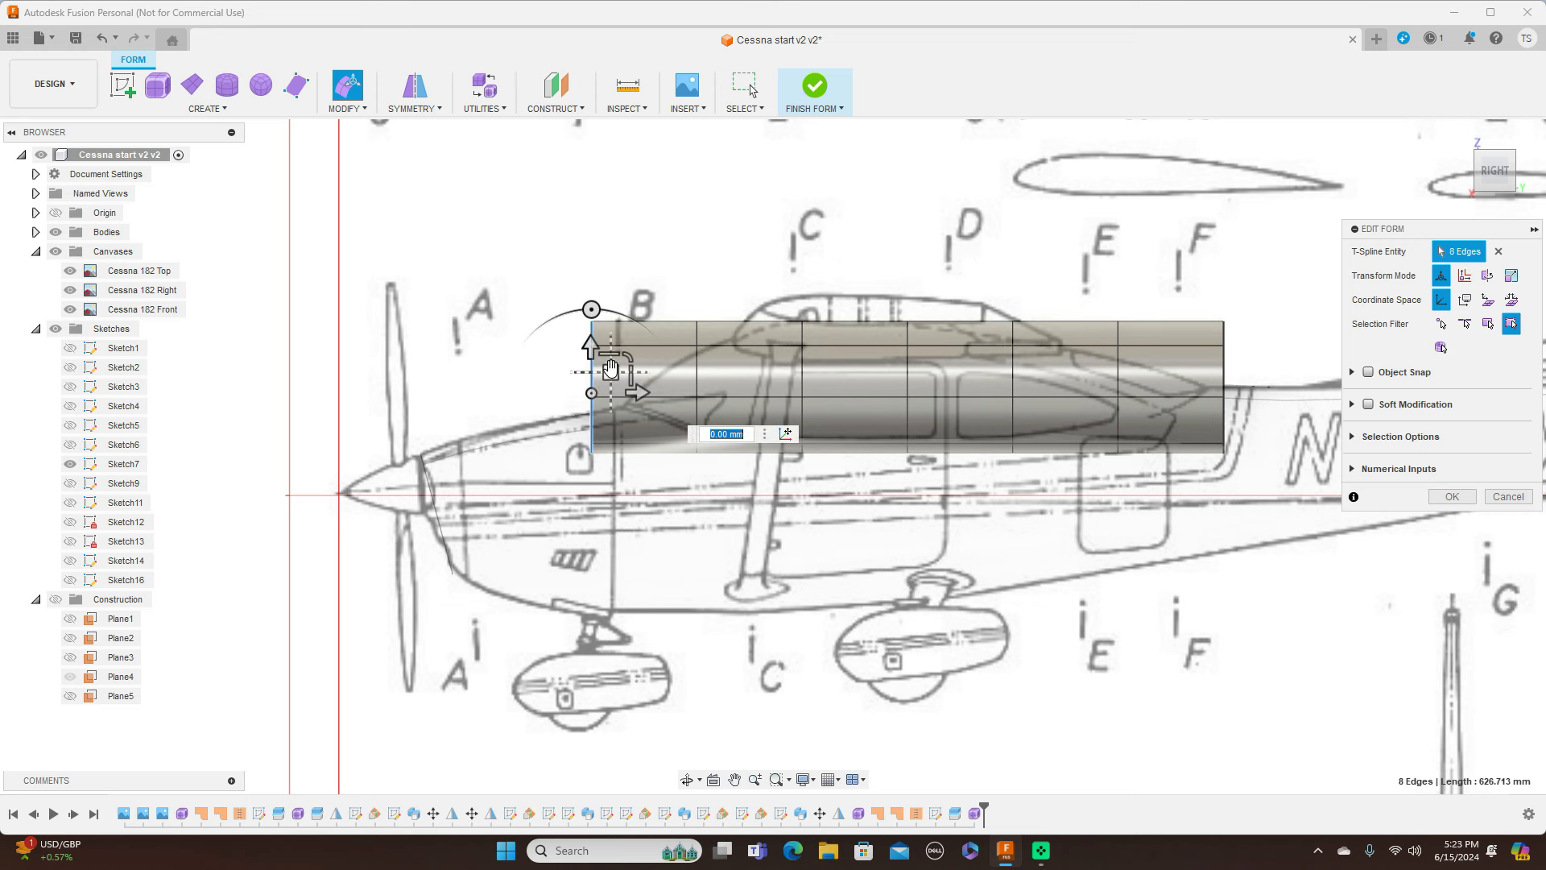
drag(628, 359, 621, 449)
double_click(700, 389)
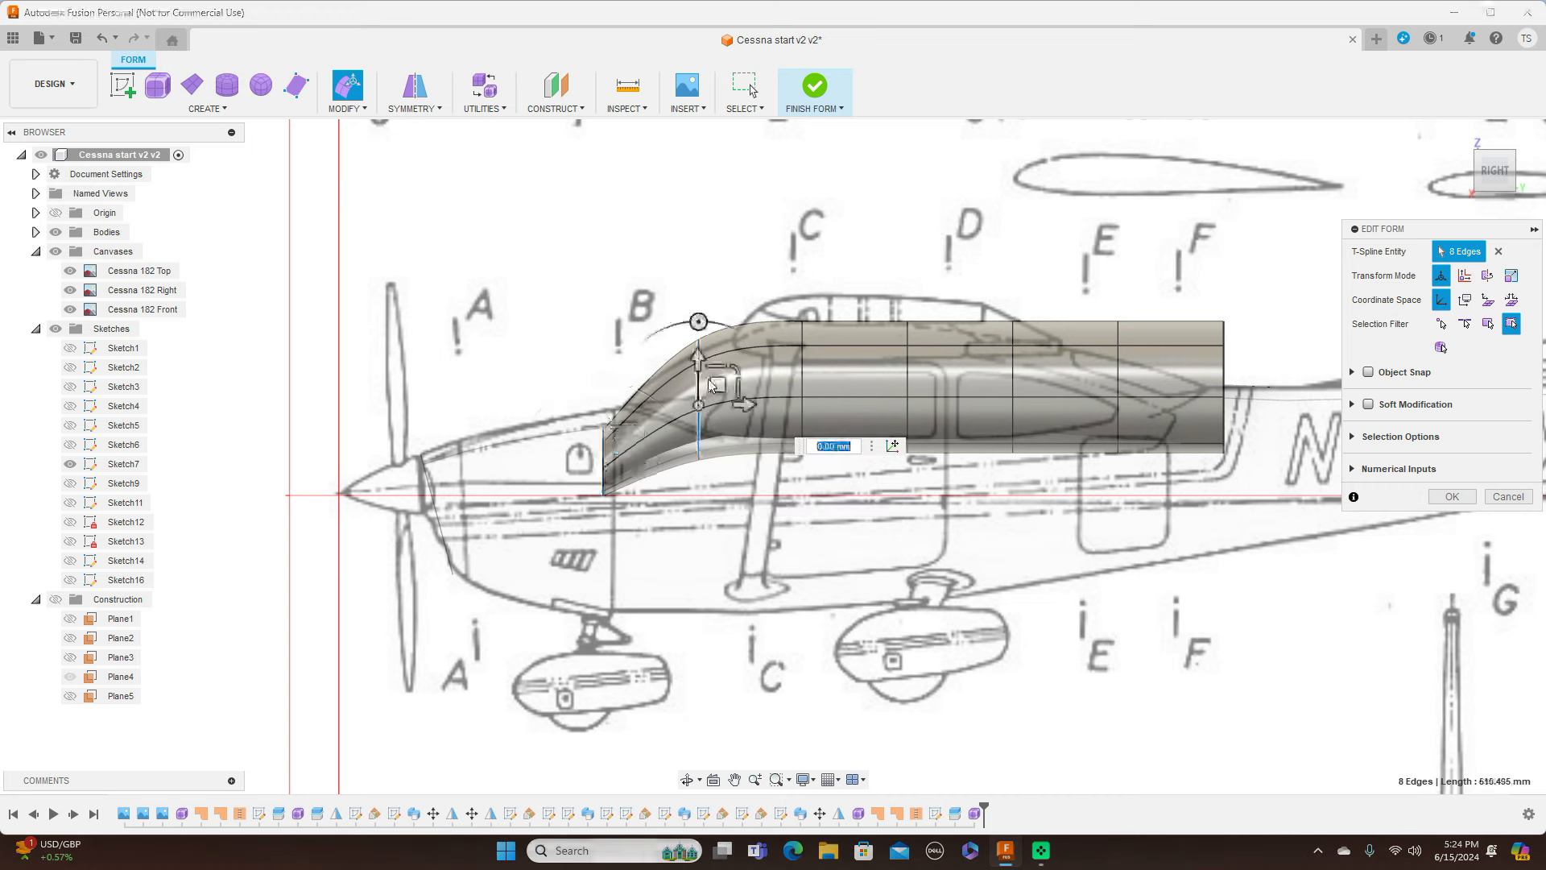
drag(719, 393, 719, 400)
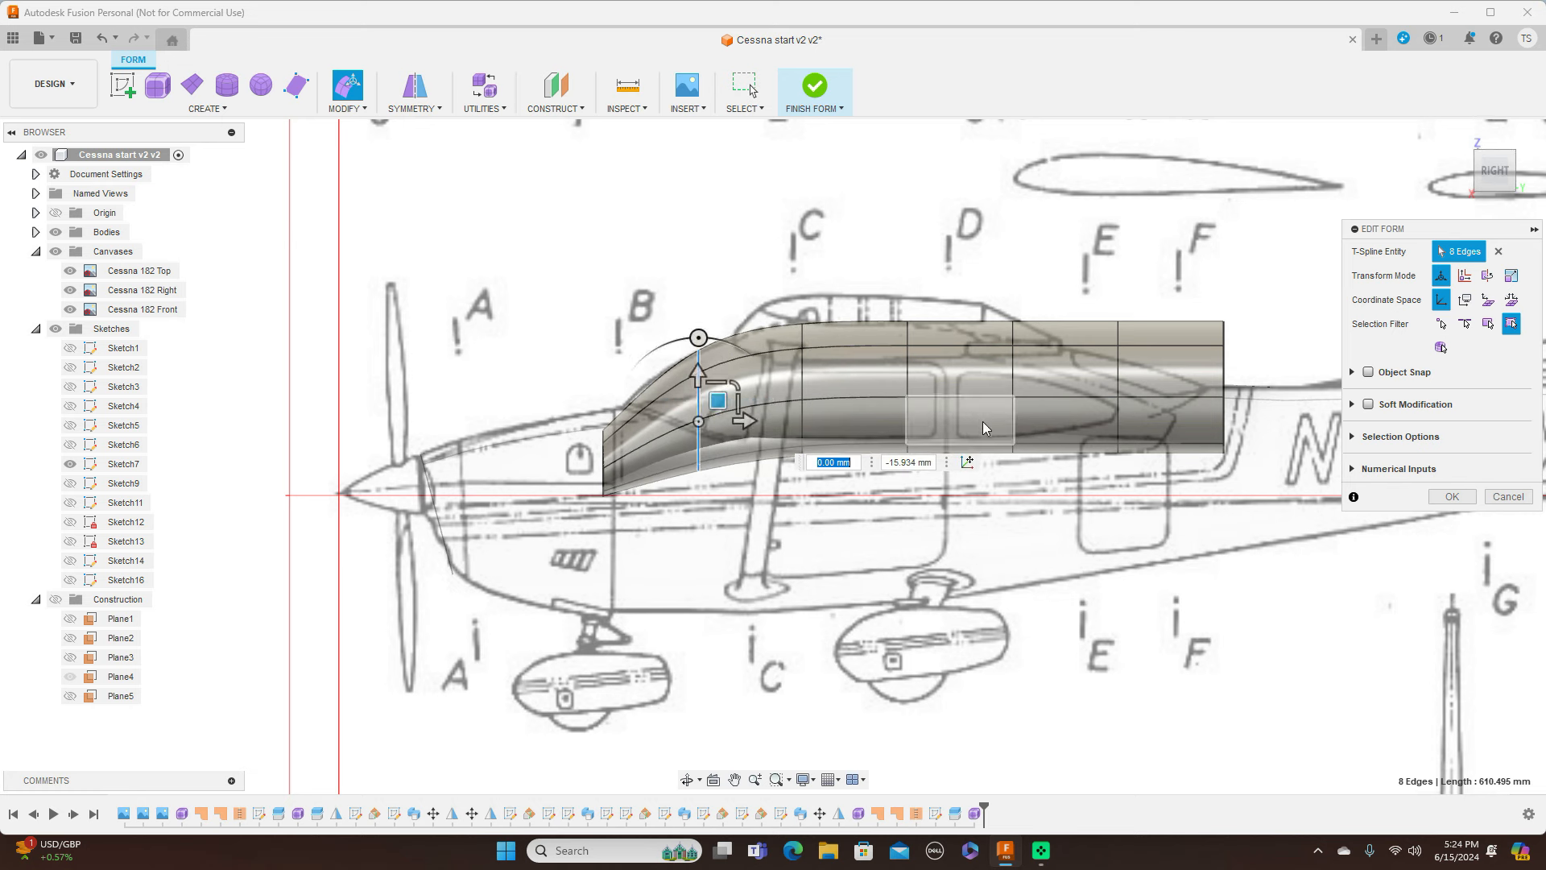
Lower the two edge loops ahead of the rear opening by about 24 mm and 30 mm, and move the rear open loop down and slightly forward
double_click(1015, 369)
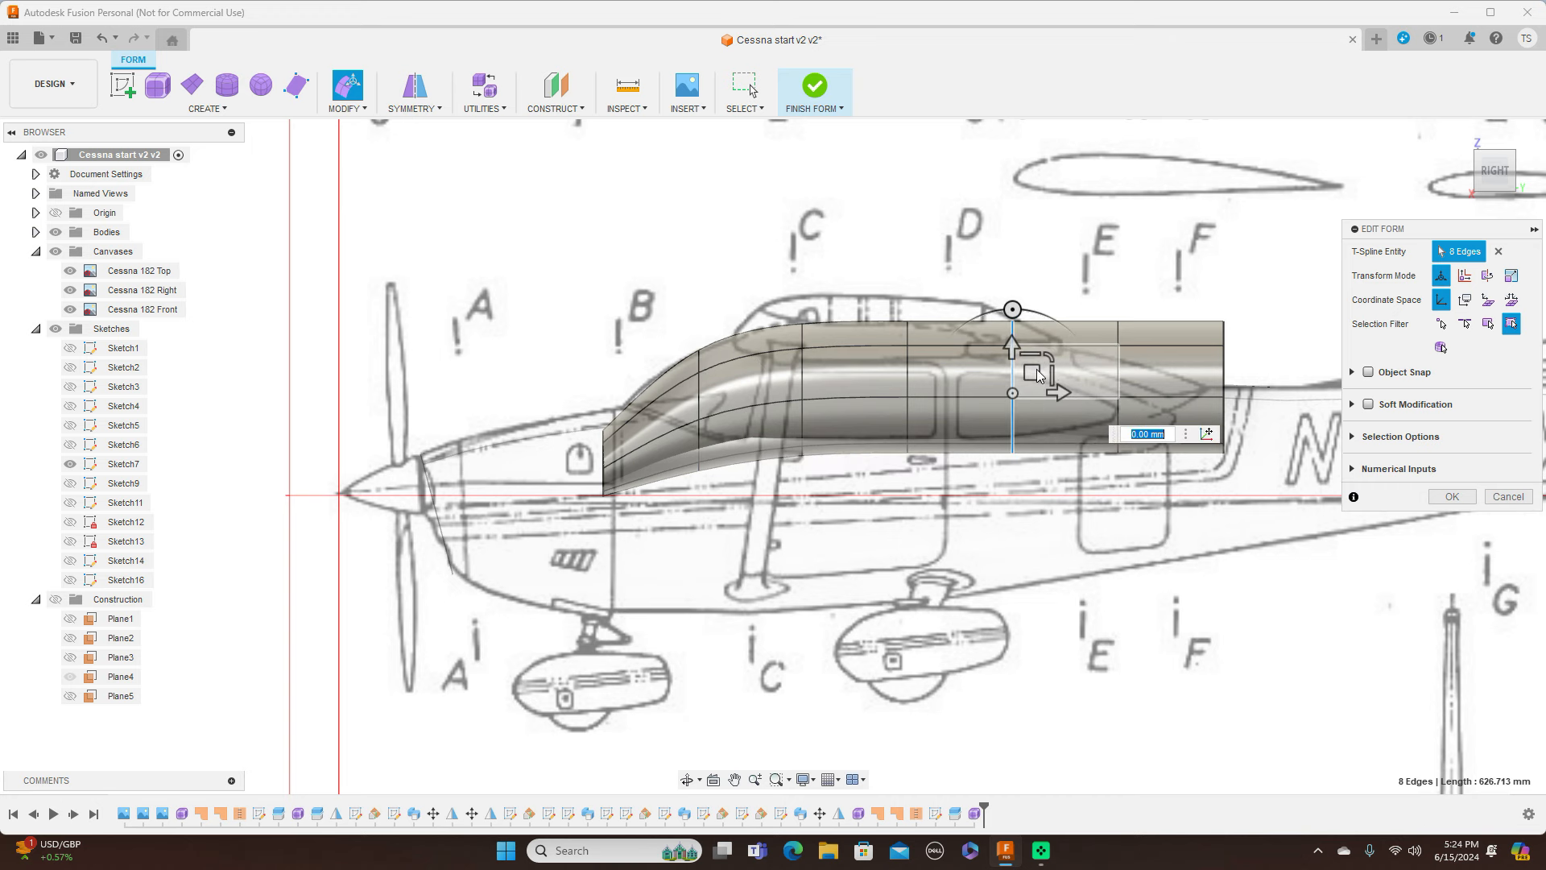
drag(1042, 375, 1039, 394)
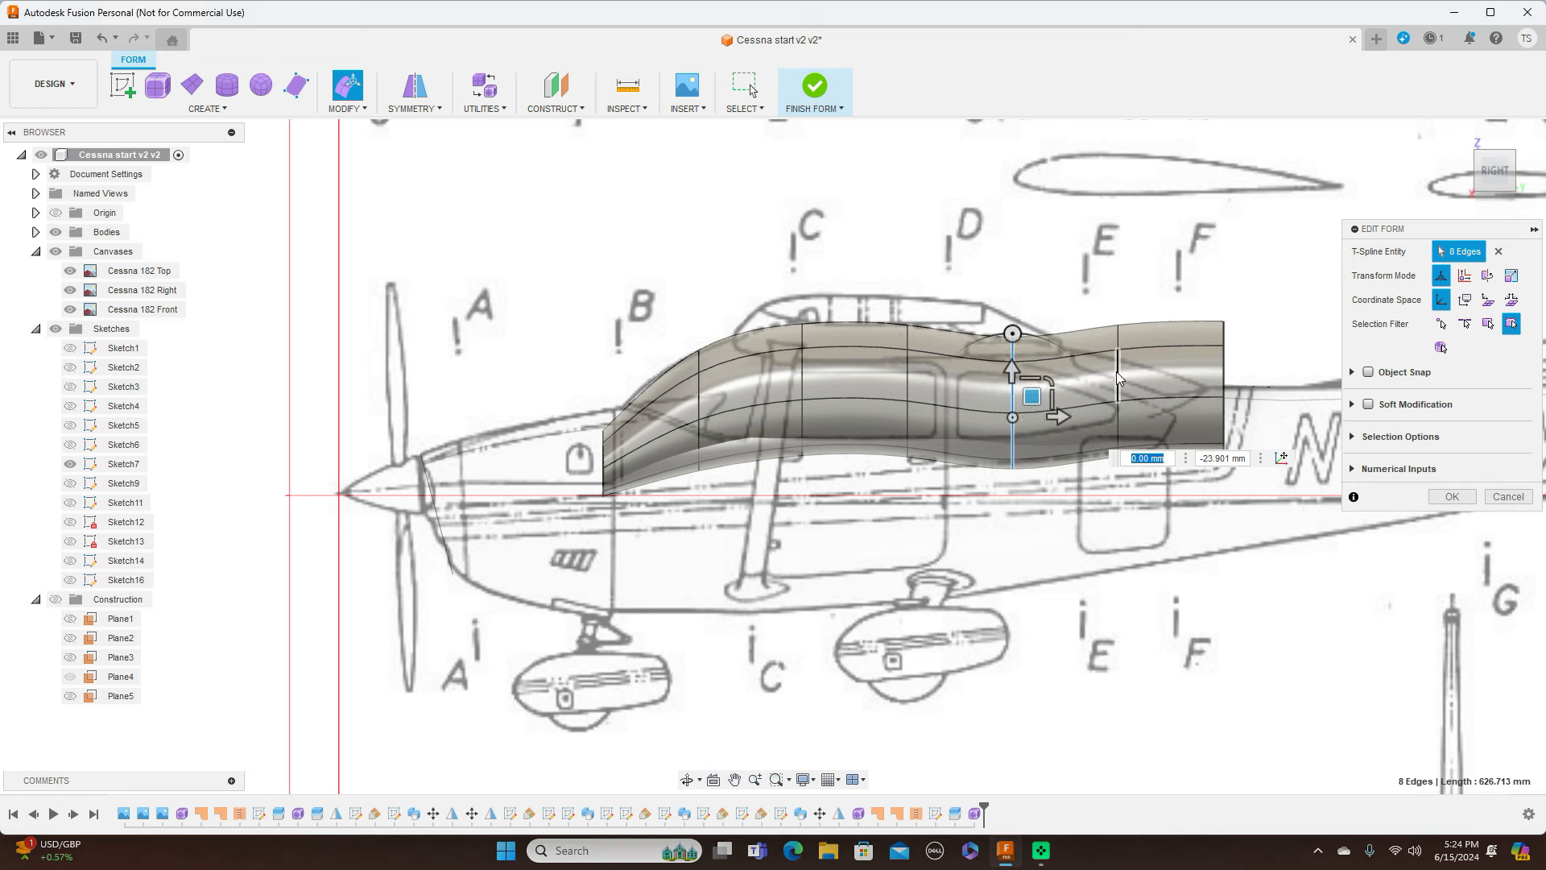
click(1118, 370)
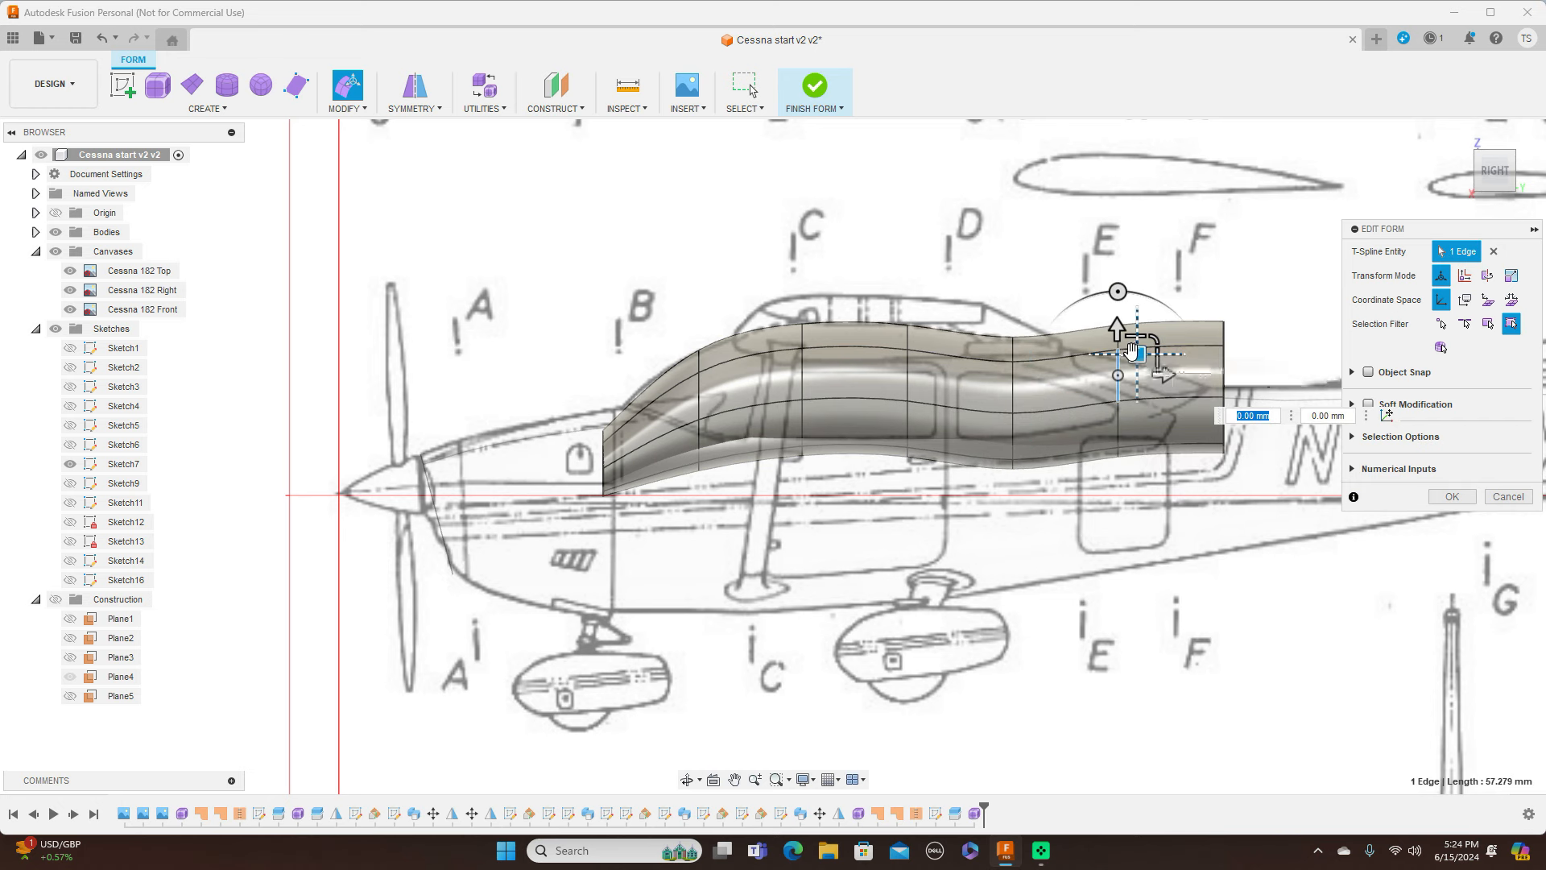
double_click(1120, 403)
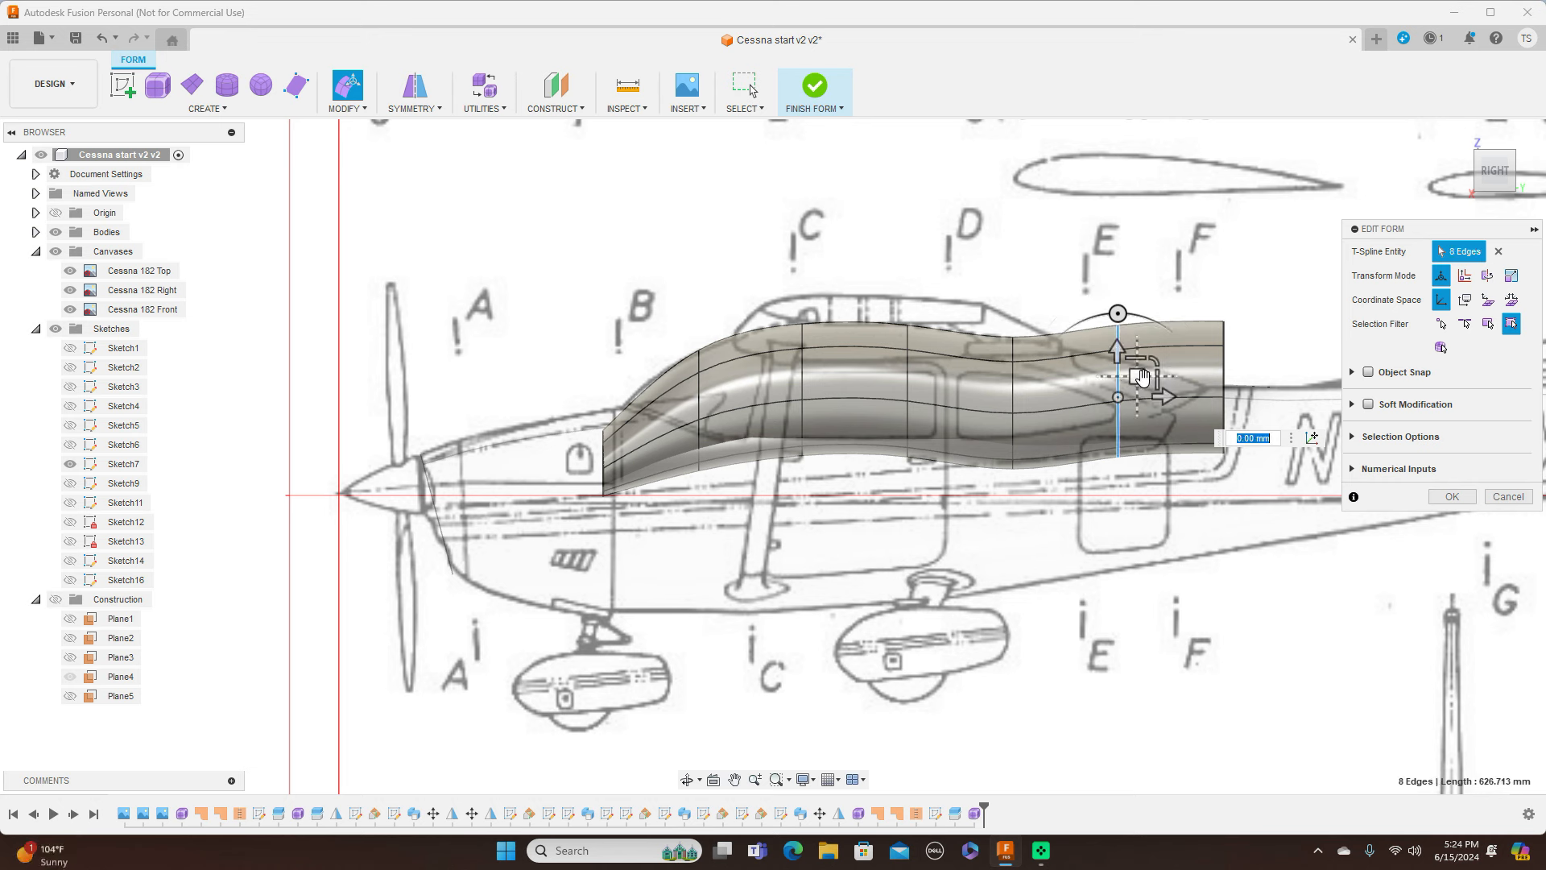
drag(1142, 382, 1142, 412)
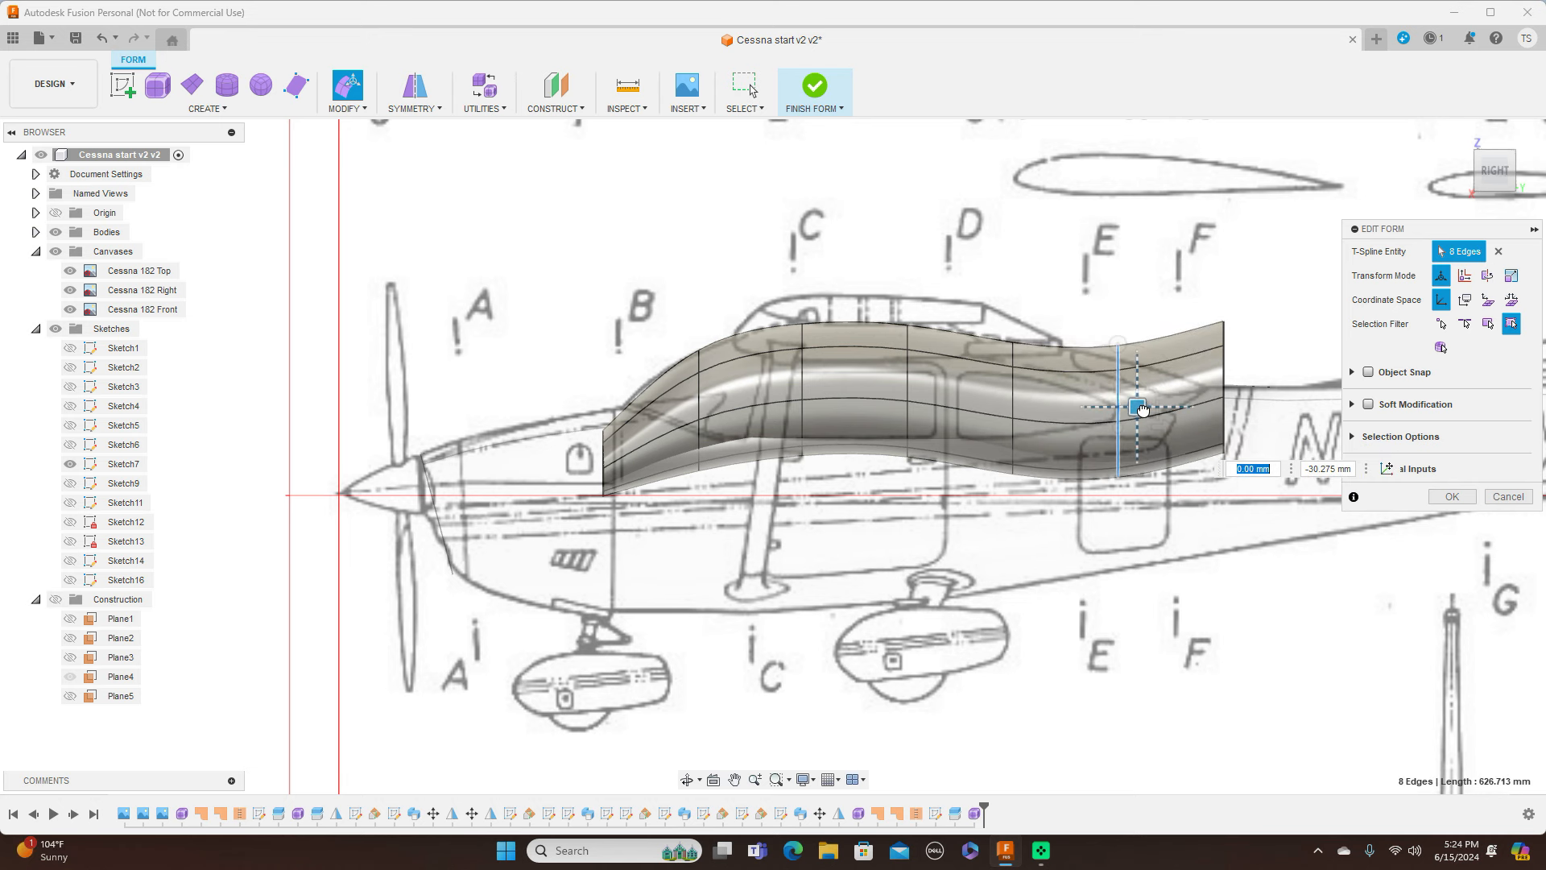
double_click(1225, 371)
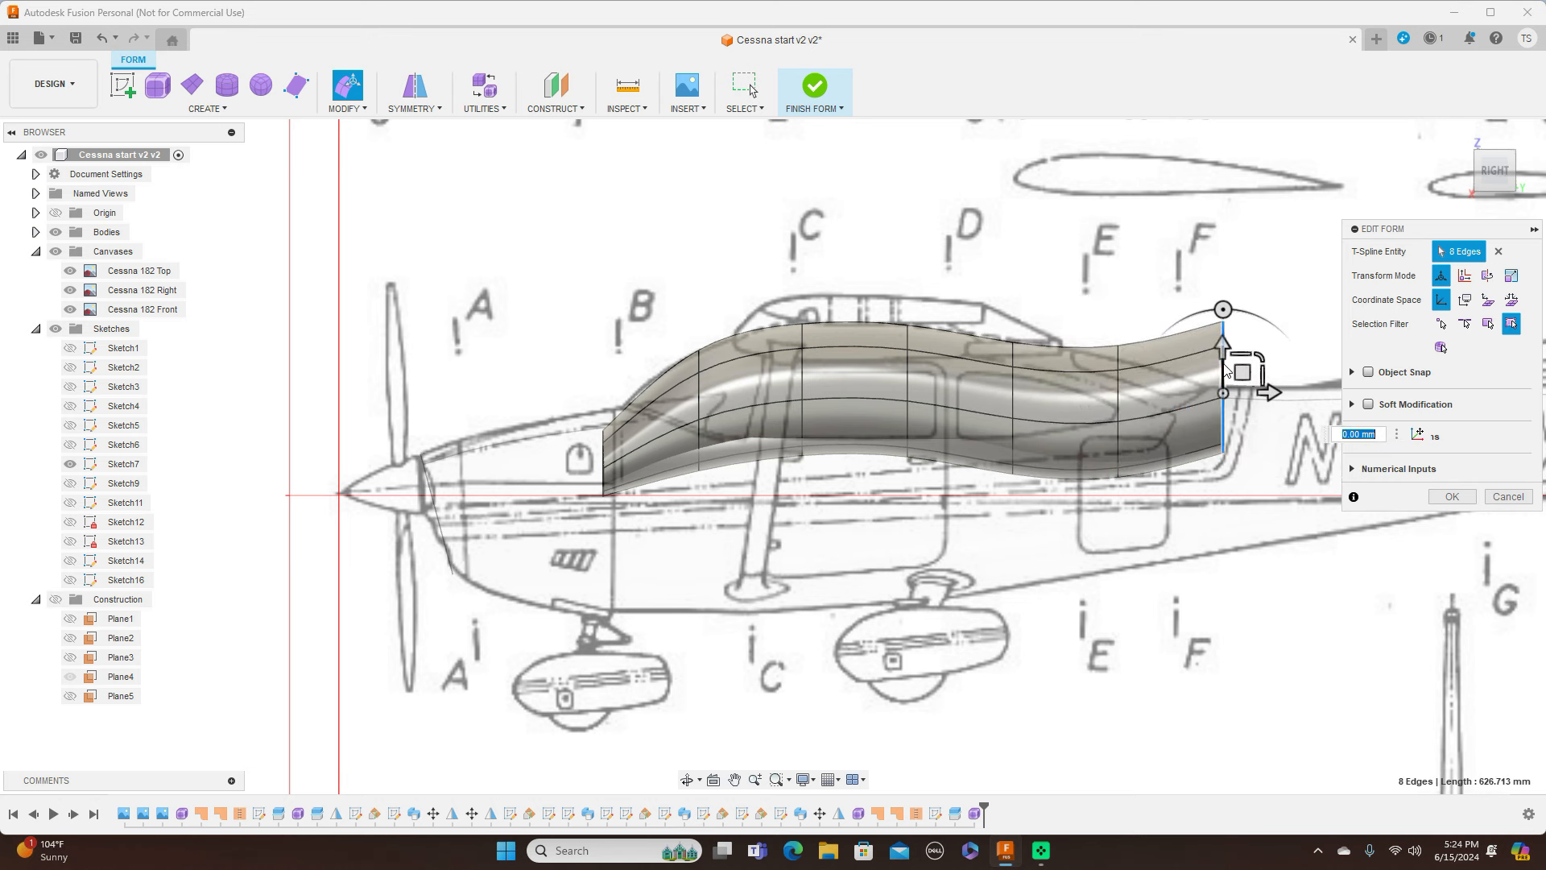
drag(1242, 389, 1234, 424)
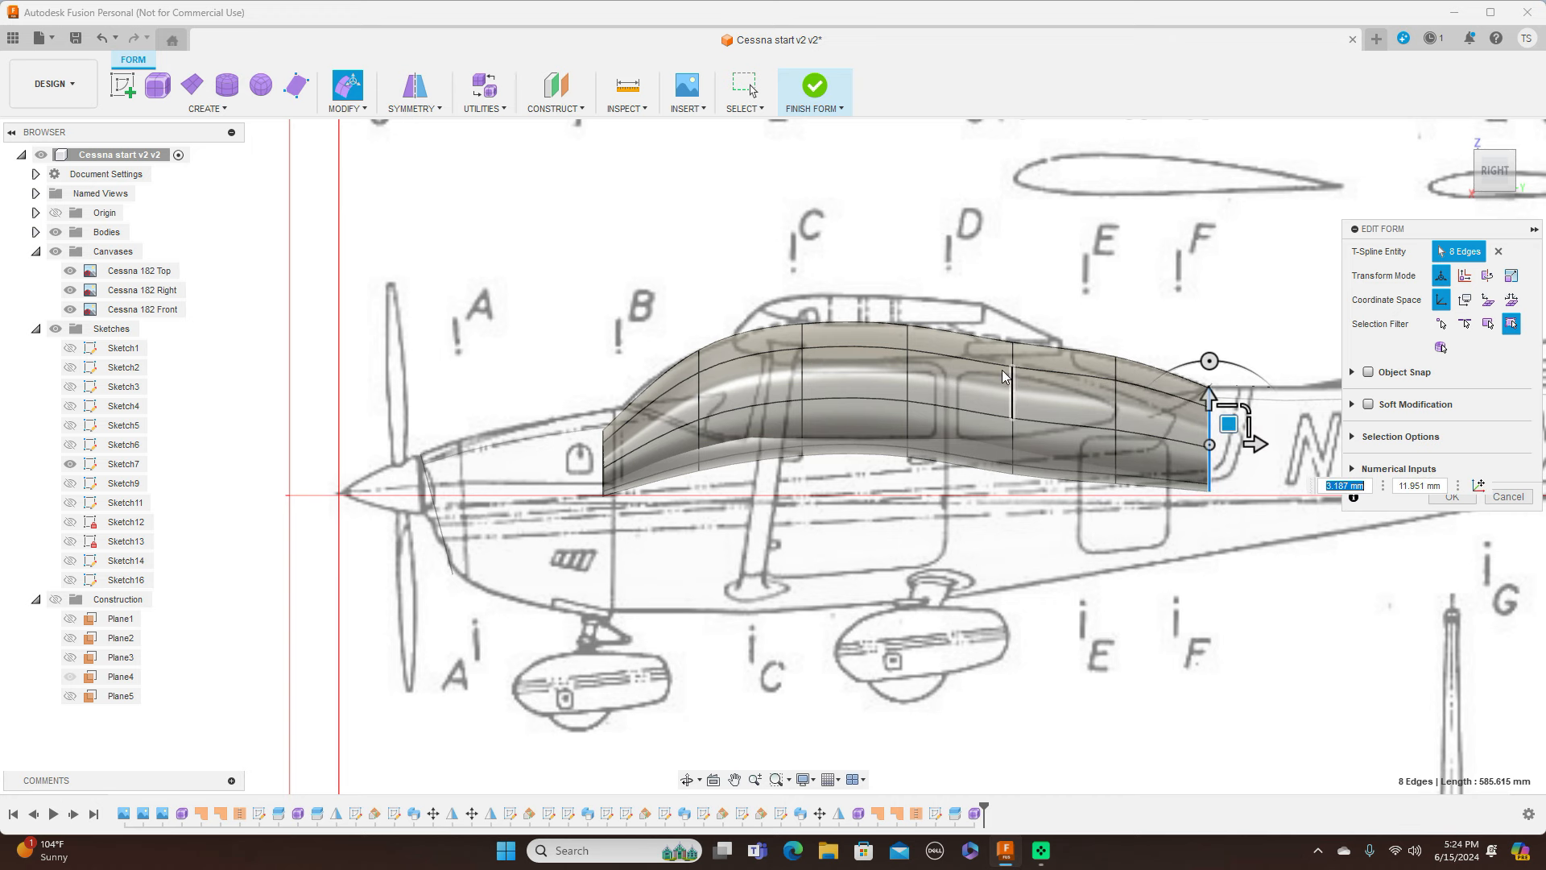
Raise the third edge loop from the rear by about 7 mm and lower the second from the rear by about 5 mm
double_click(908, 372)
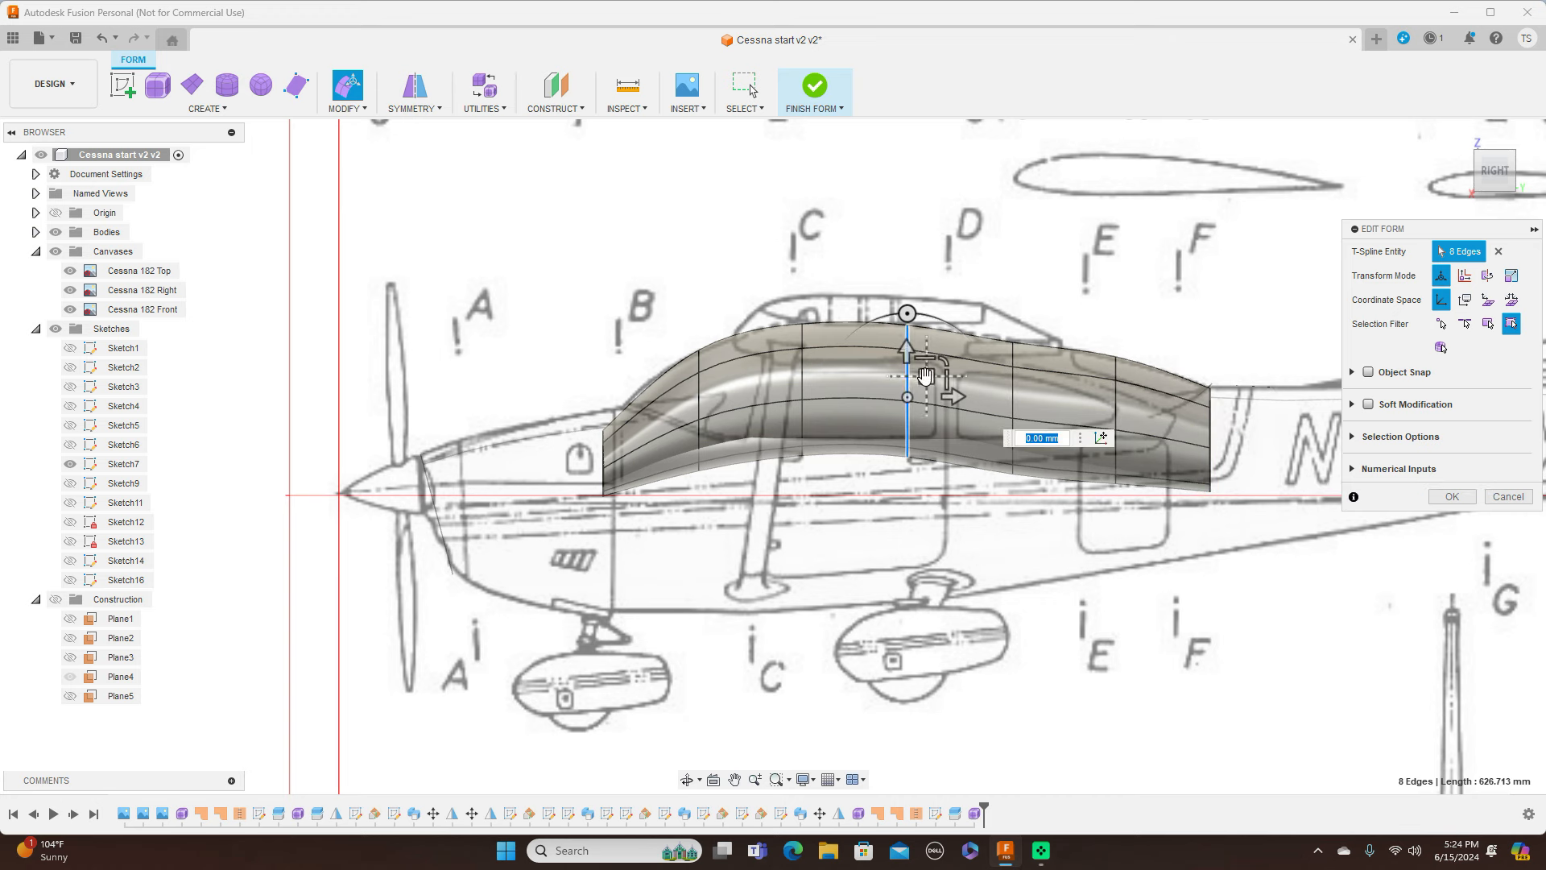
drag(926, 378, 1028, 388)
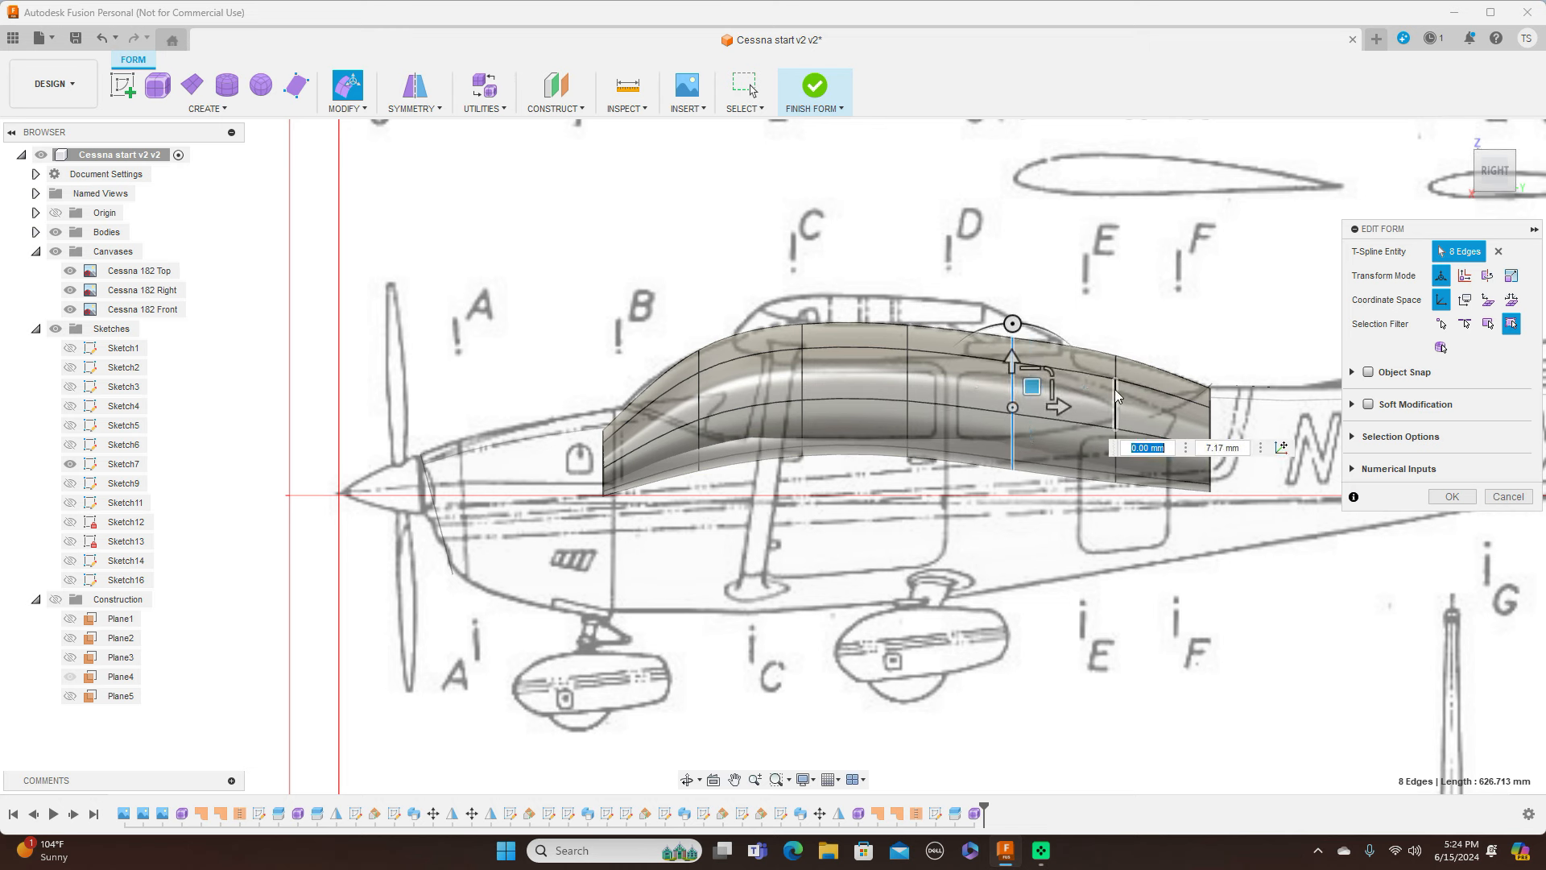
double_click(1116, 392)
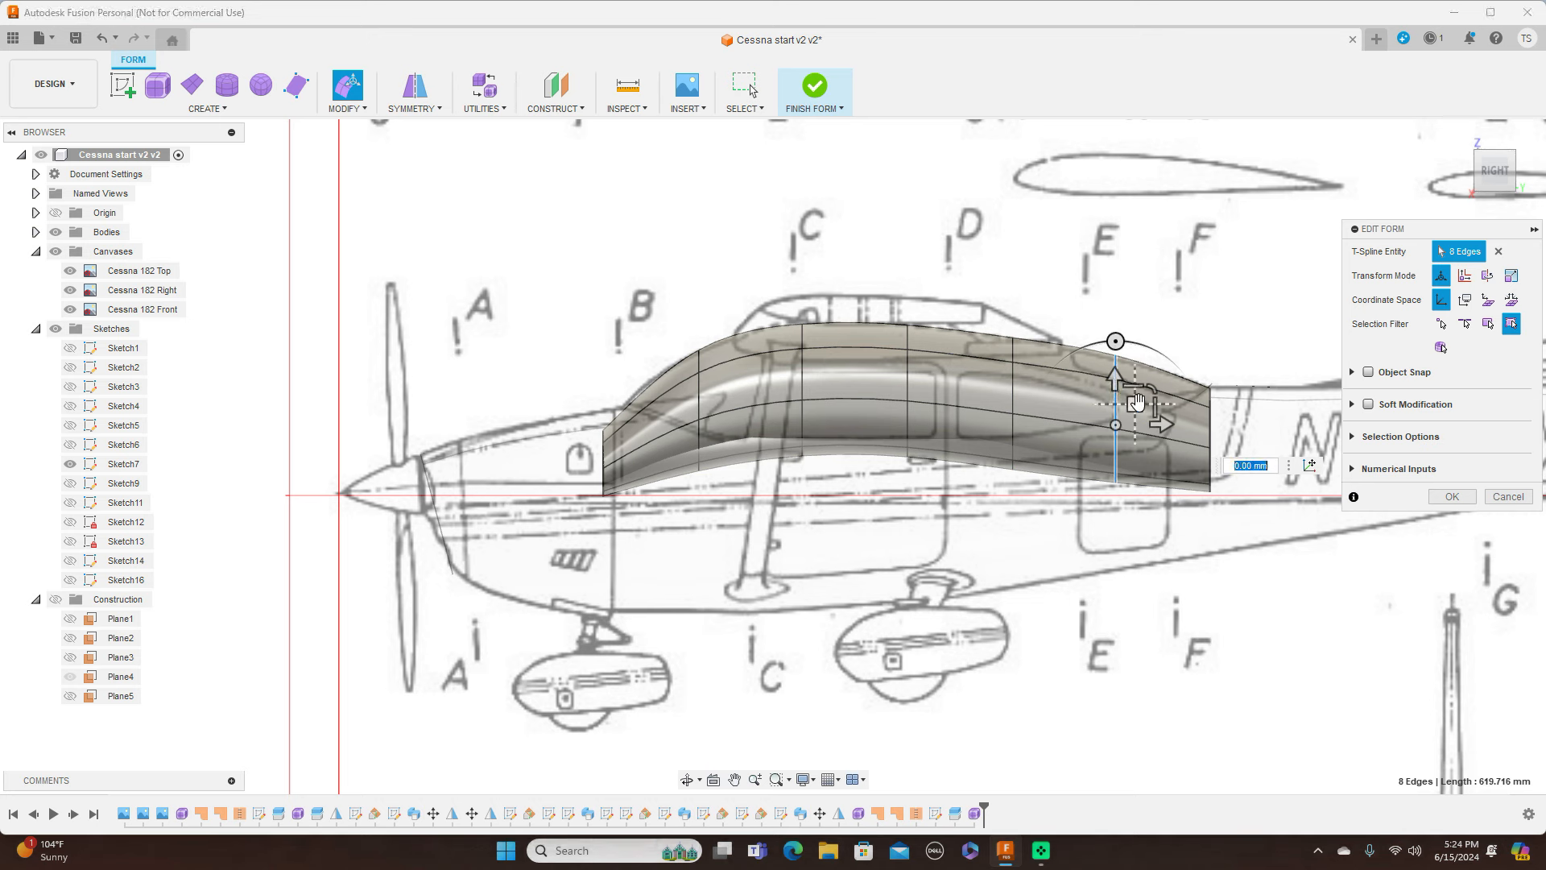
drag(1136, 404, 1135, 409)
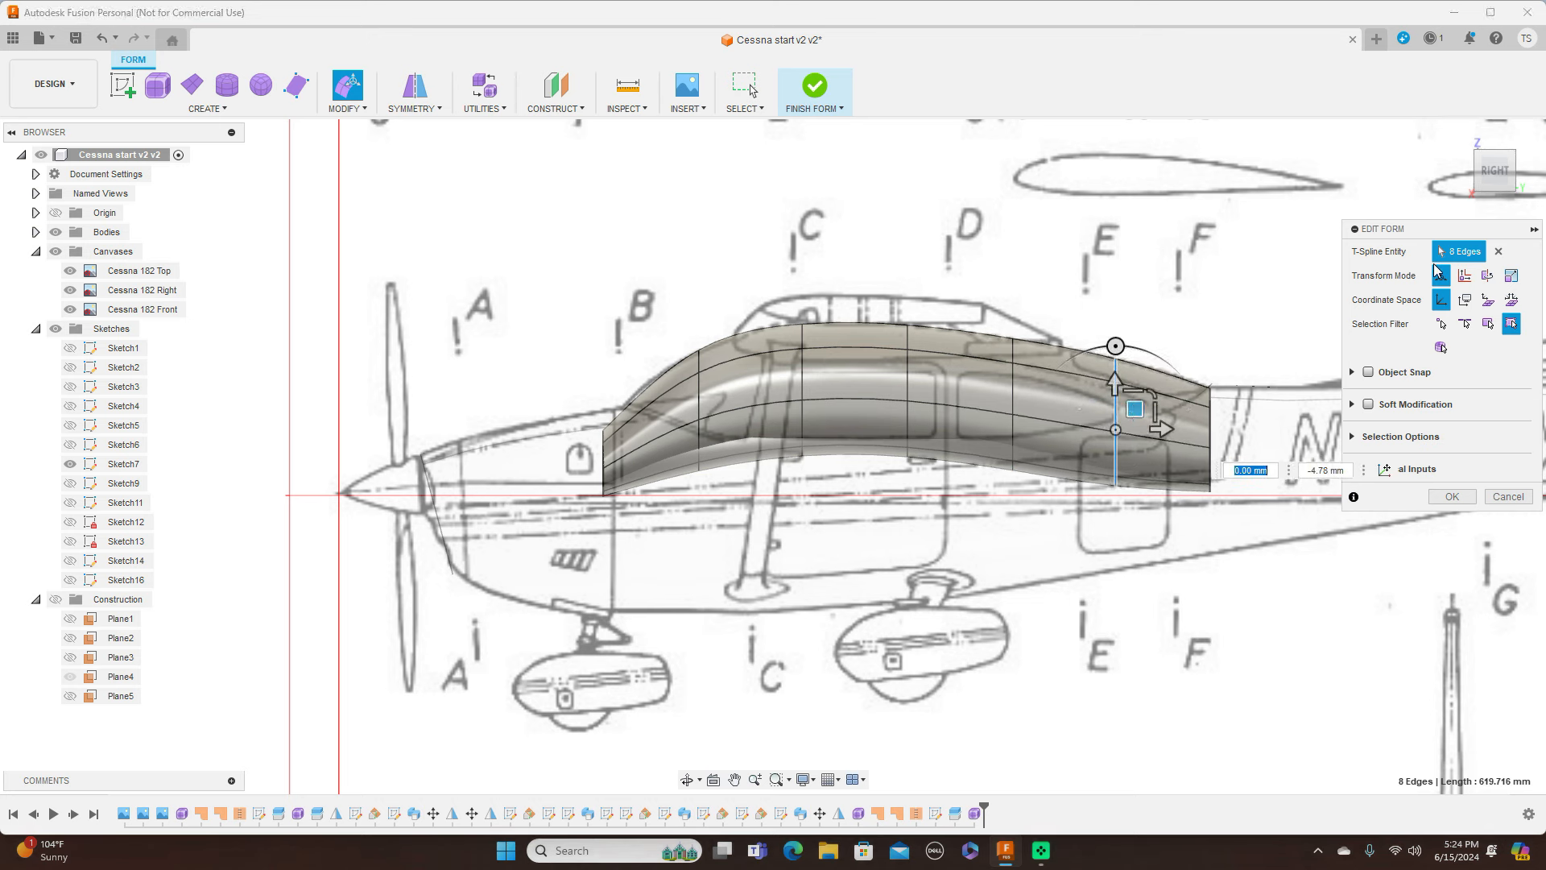
Check the form in the front and back views, accept the edge edits, and finish the form
click(1465, 168)
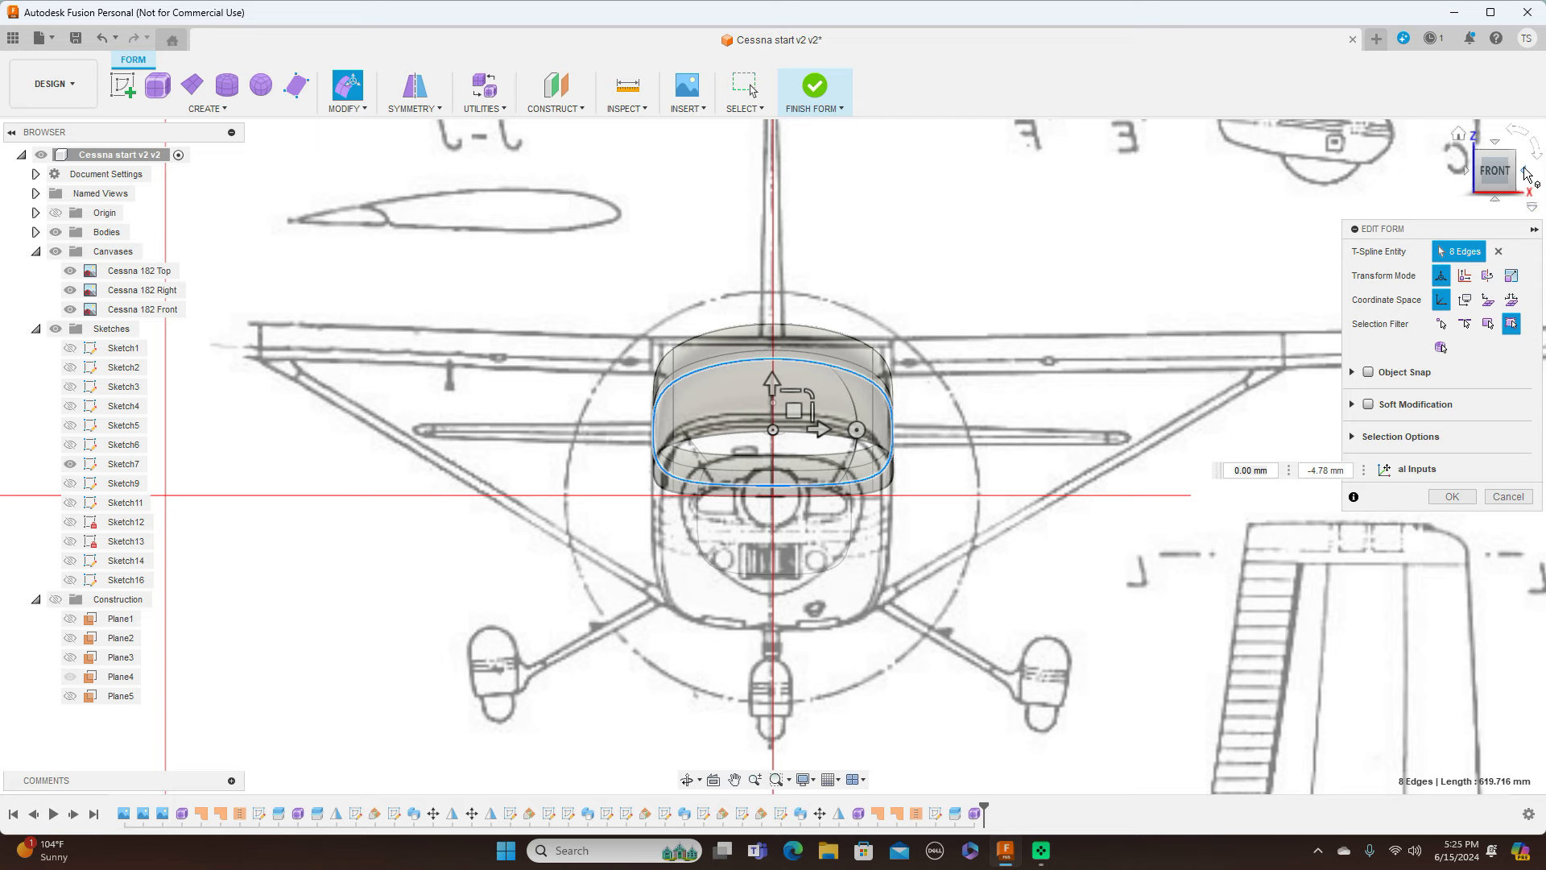
click(1526, 172)
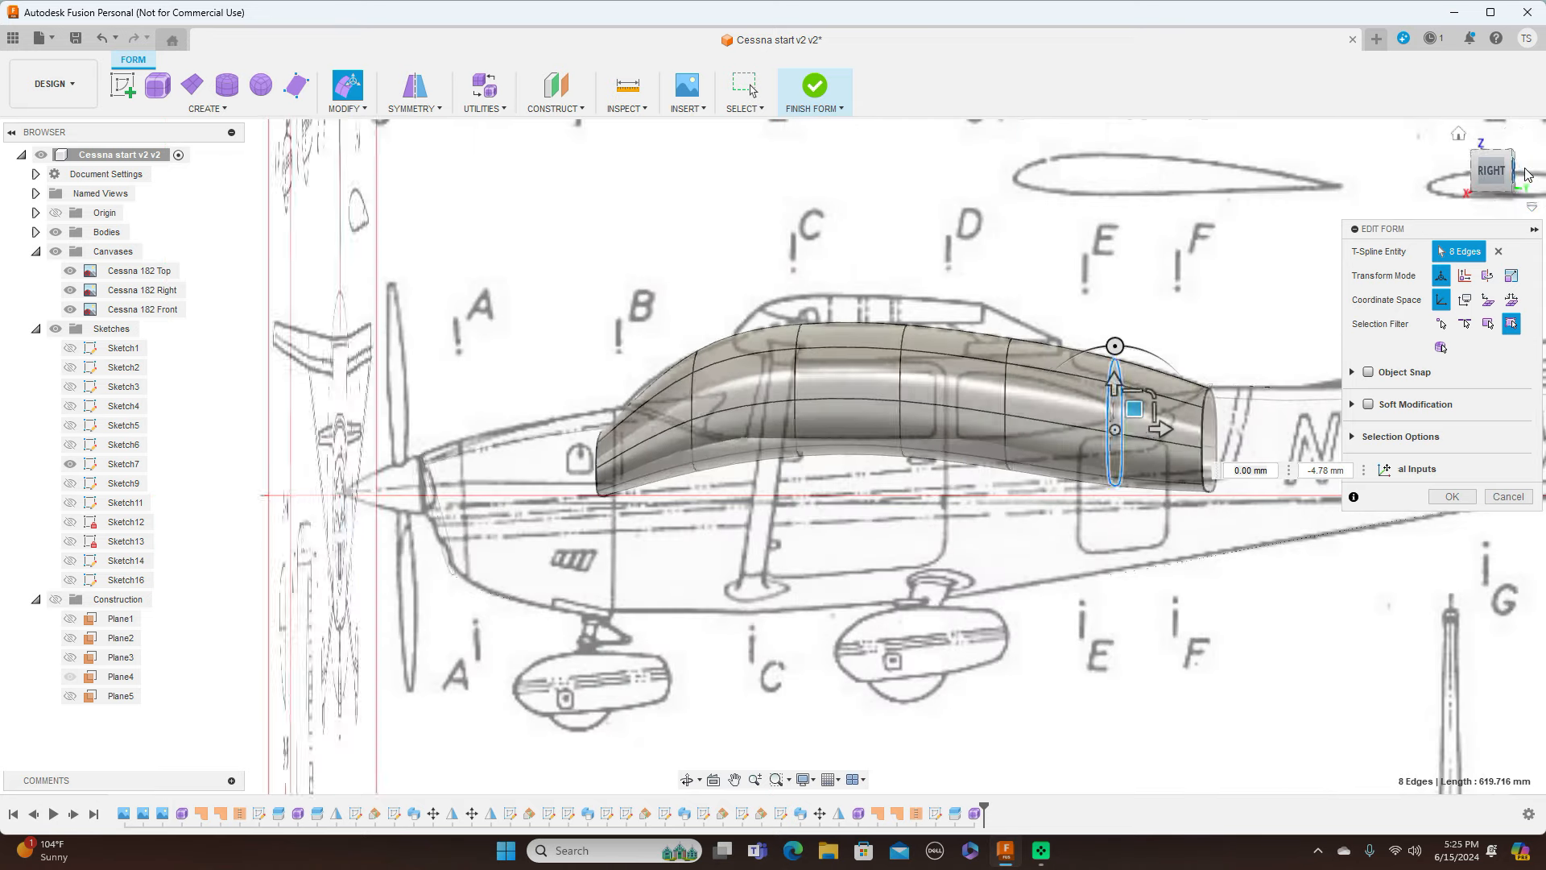
click(1526, 172)
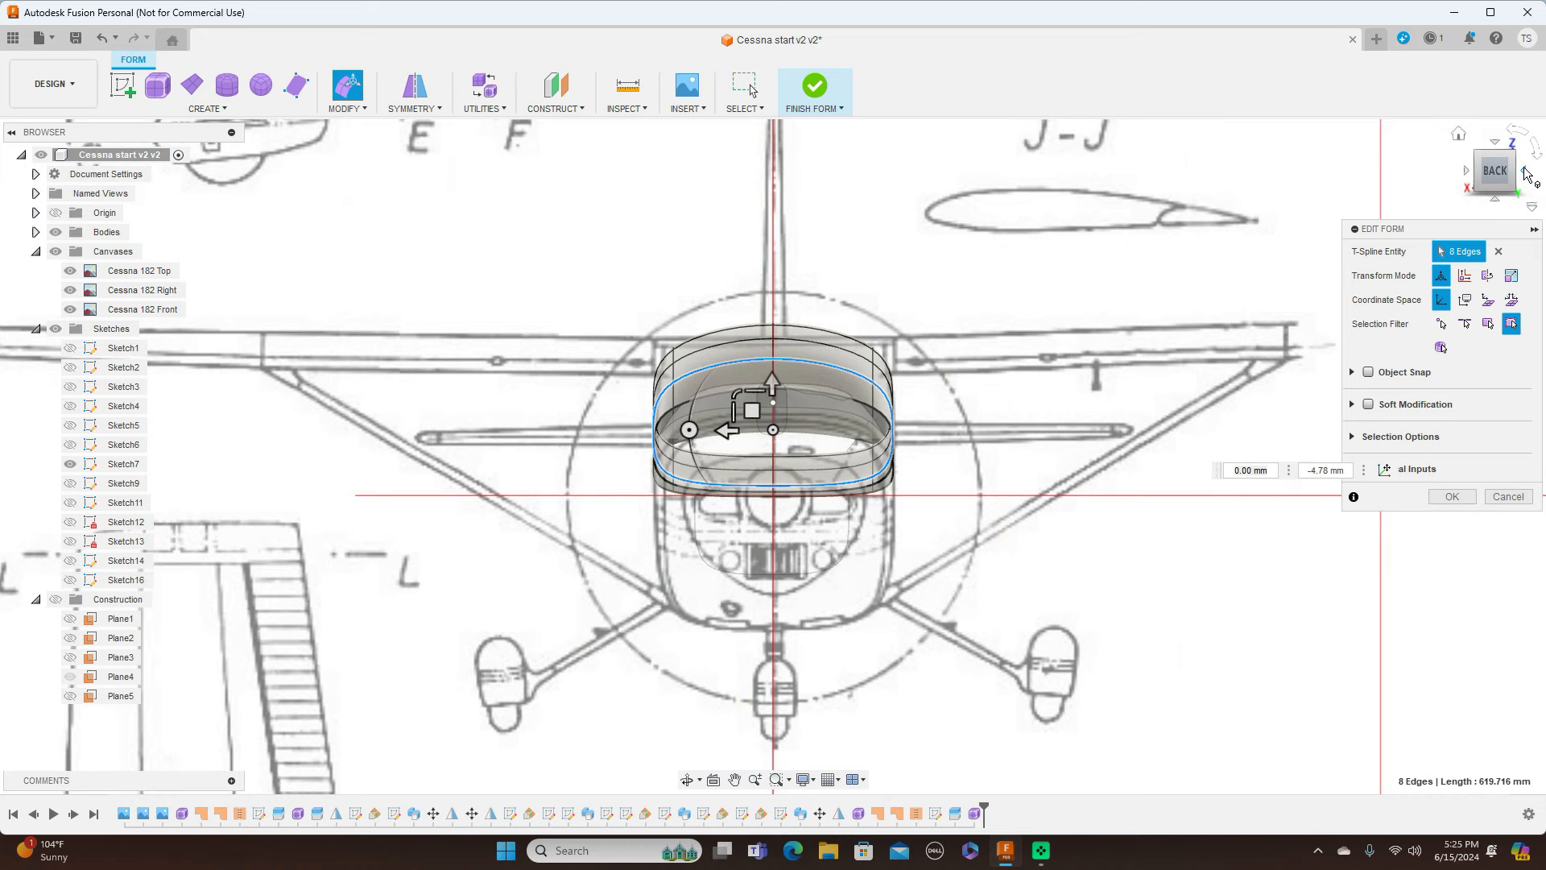
click(1467, 171)
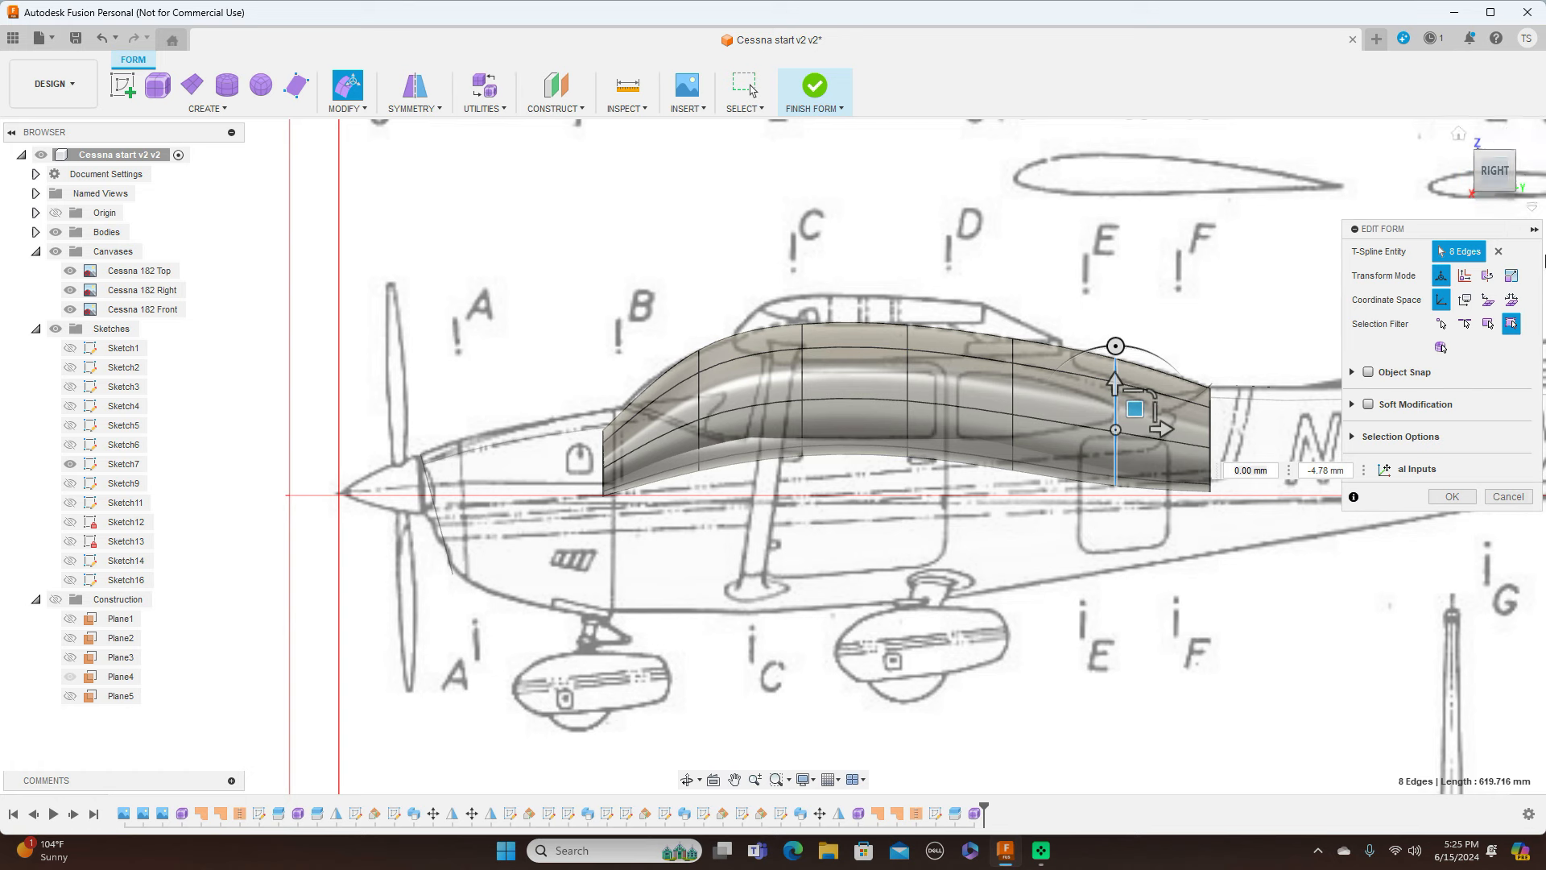
click(1447, 497)
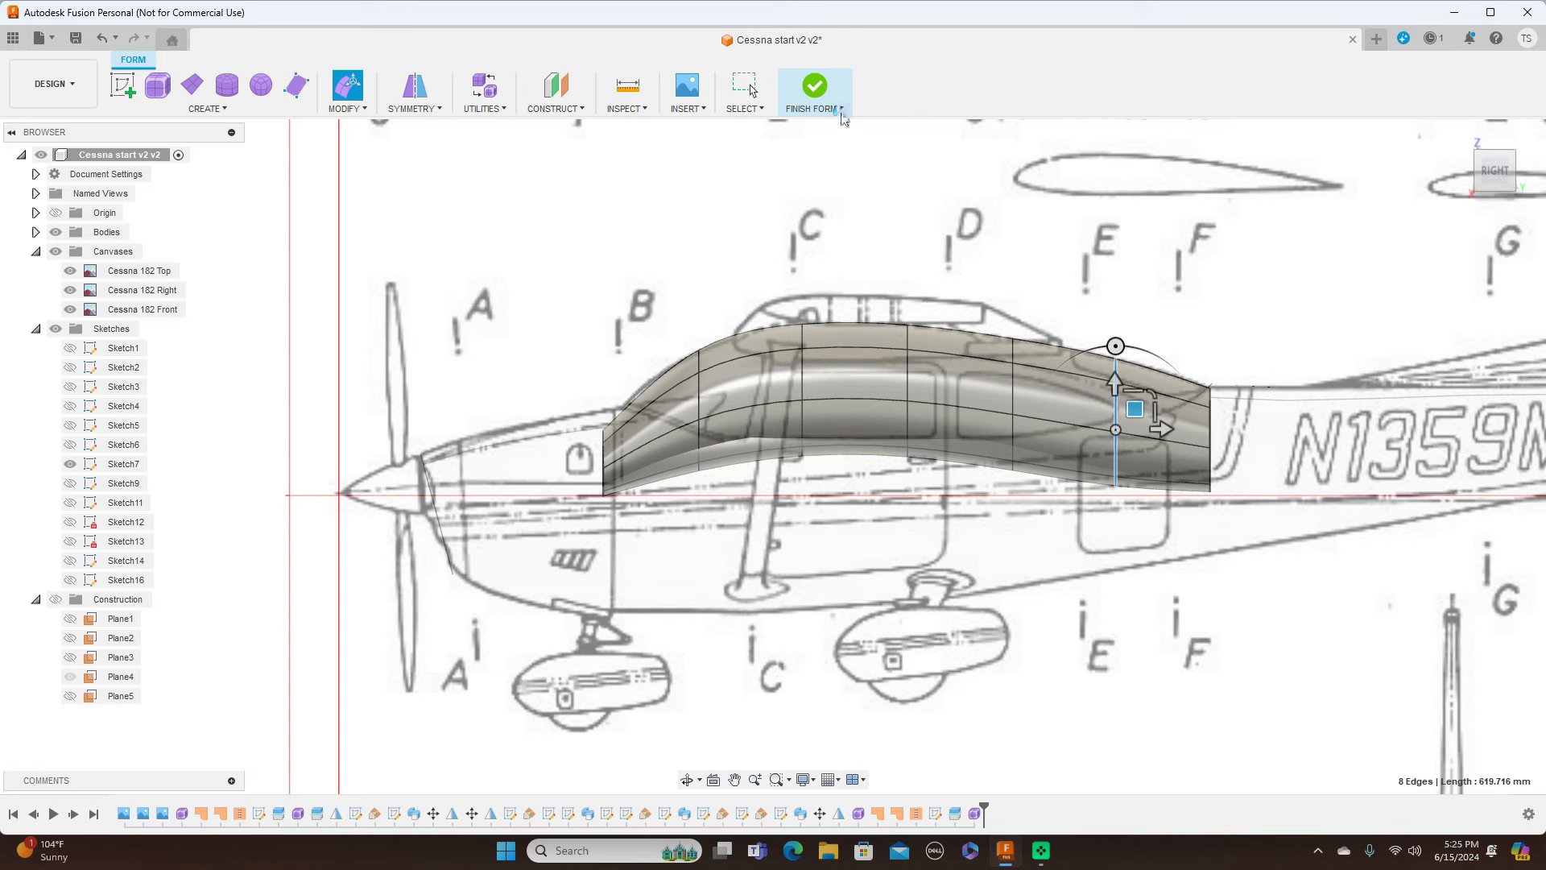
click(842, 111)
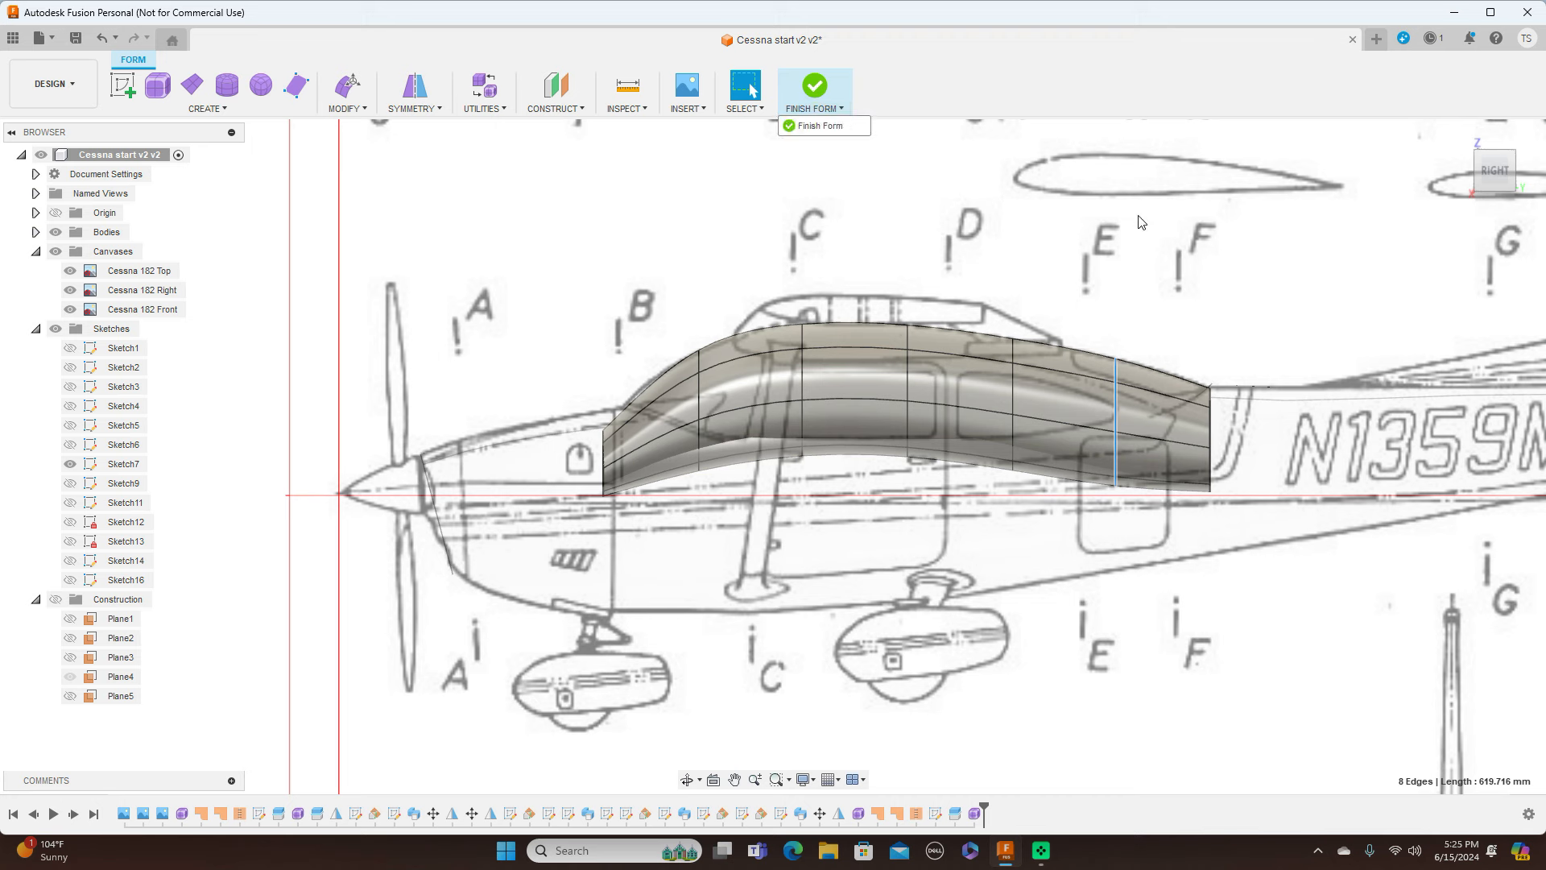
click(820, 125)
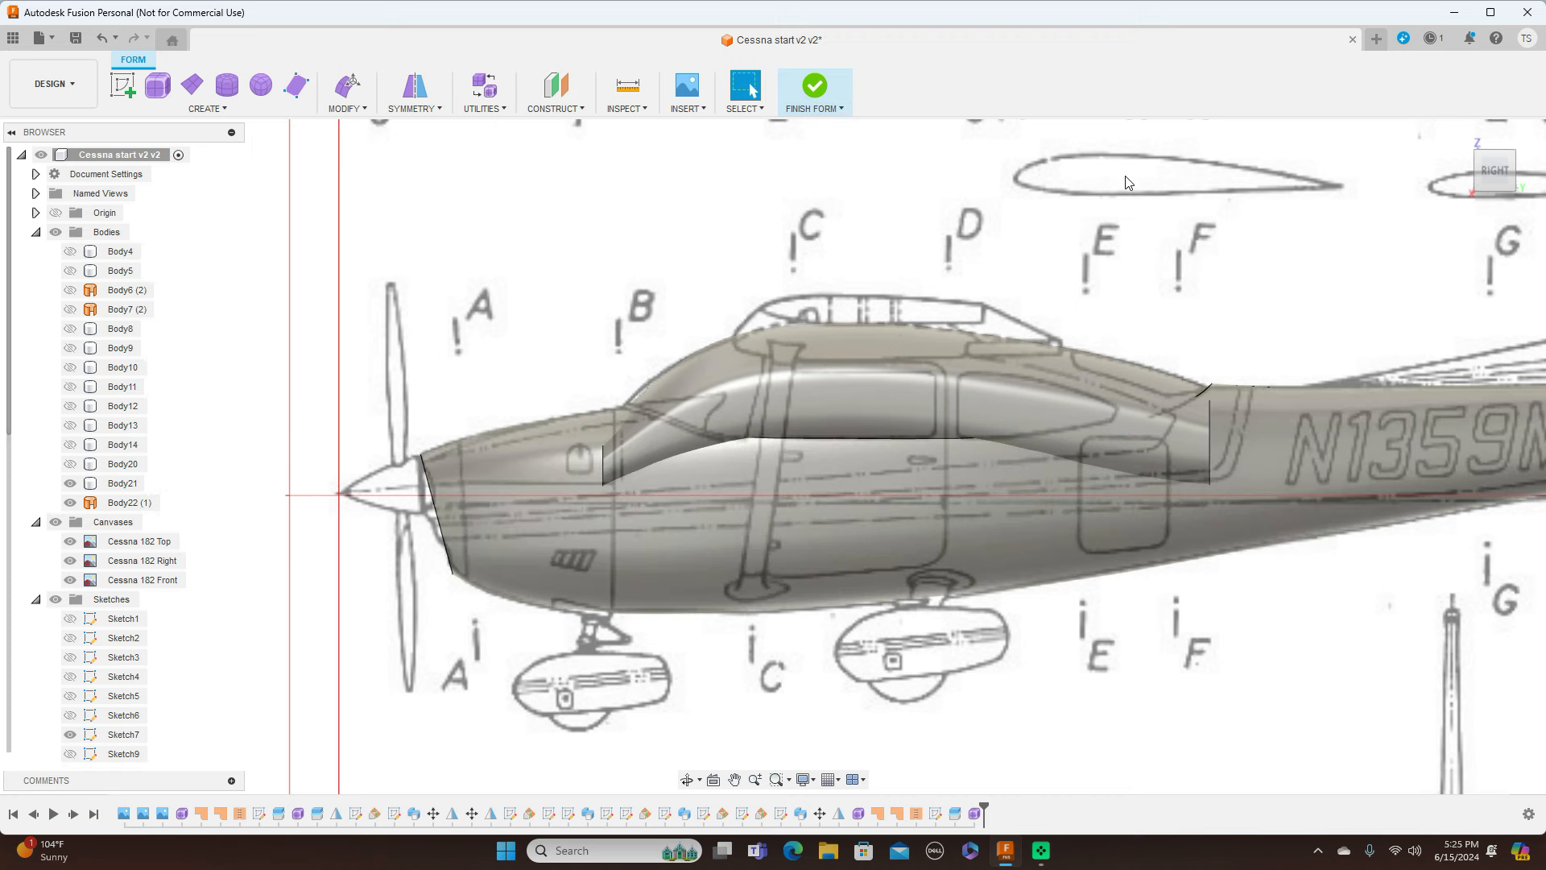
Hide all canvases and inspect the cabin form against the fuselage from the front and right side
scroll(1336, 192, down, 3)
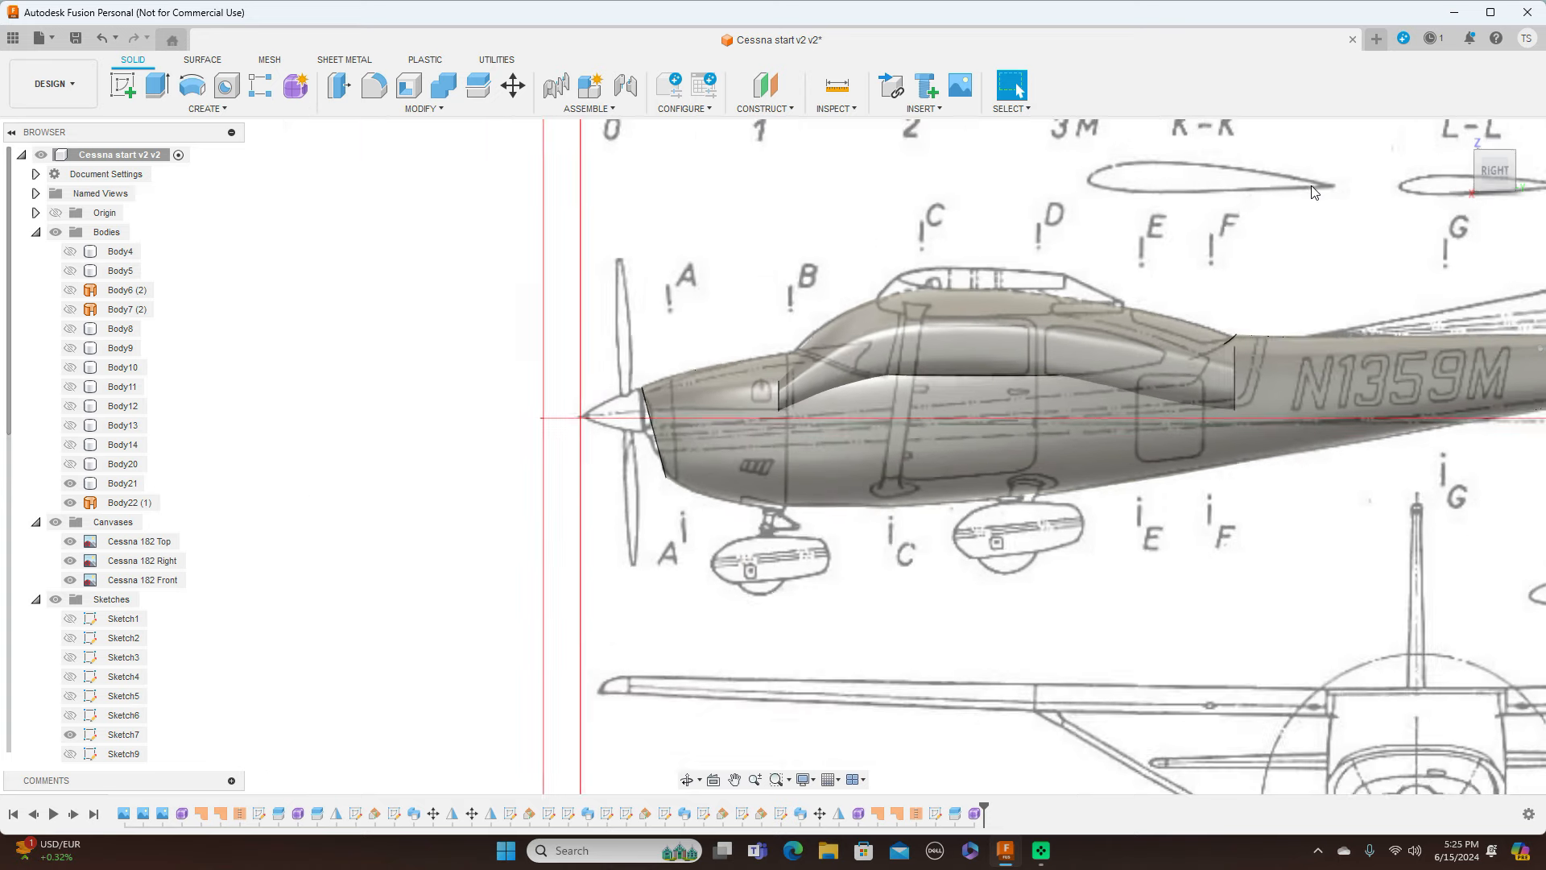
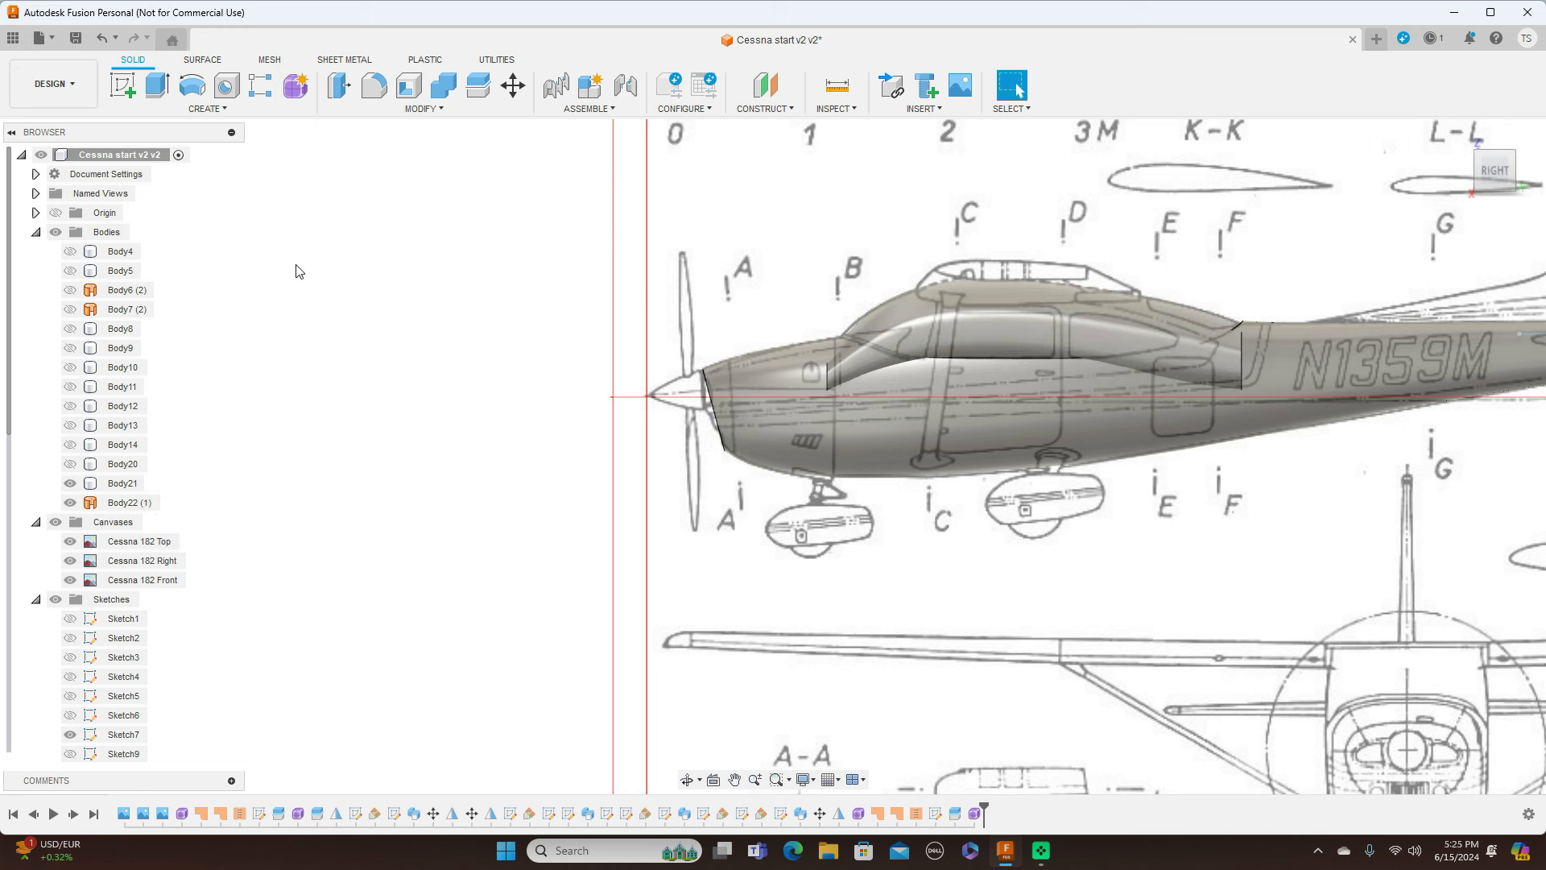
click(56, 522)
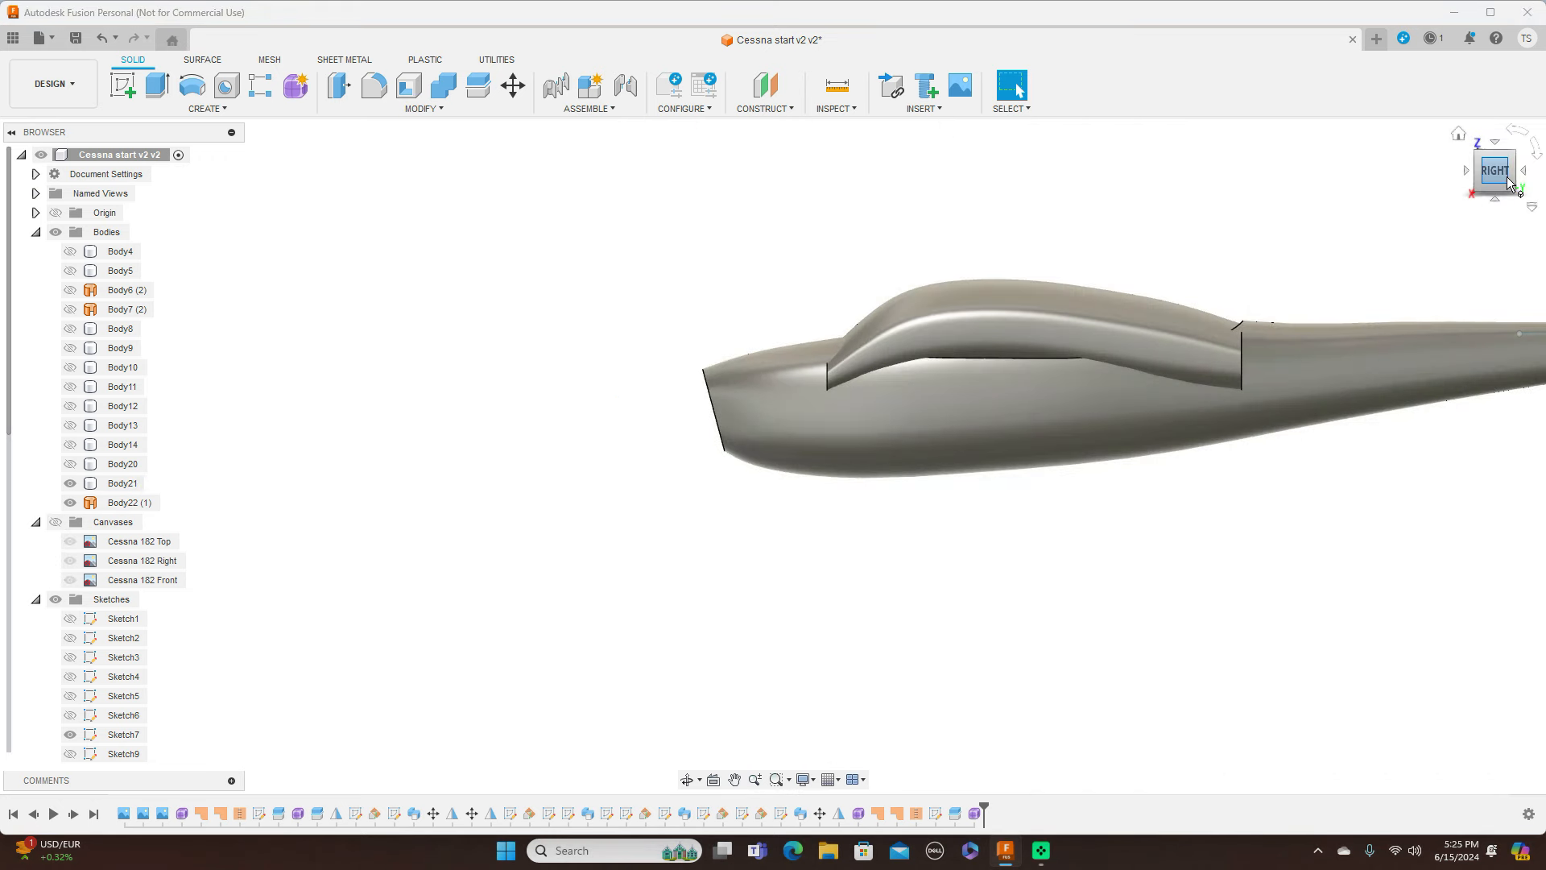
click(1476, 171)
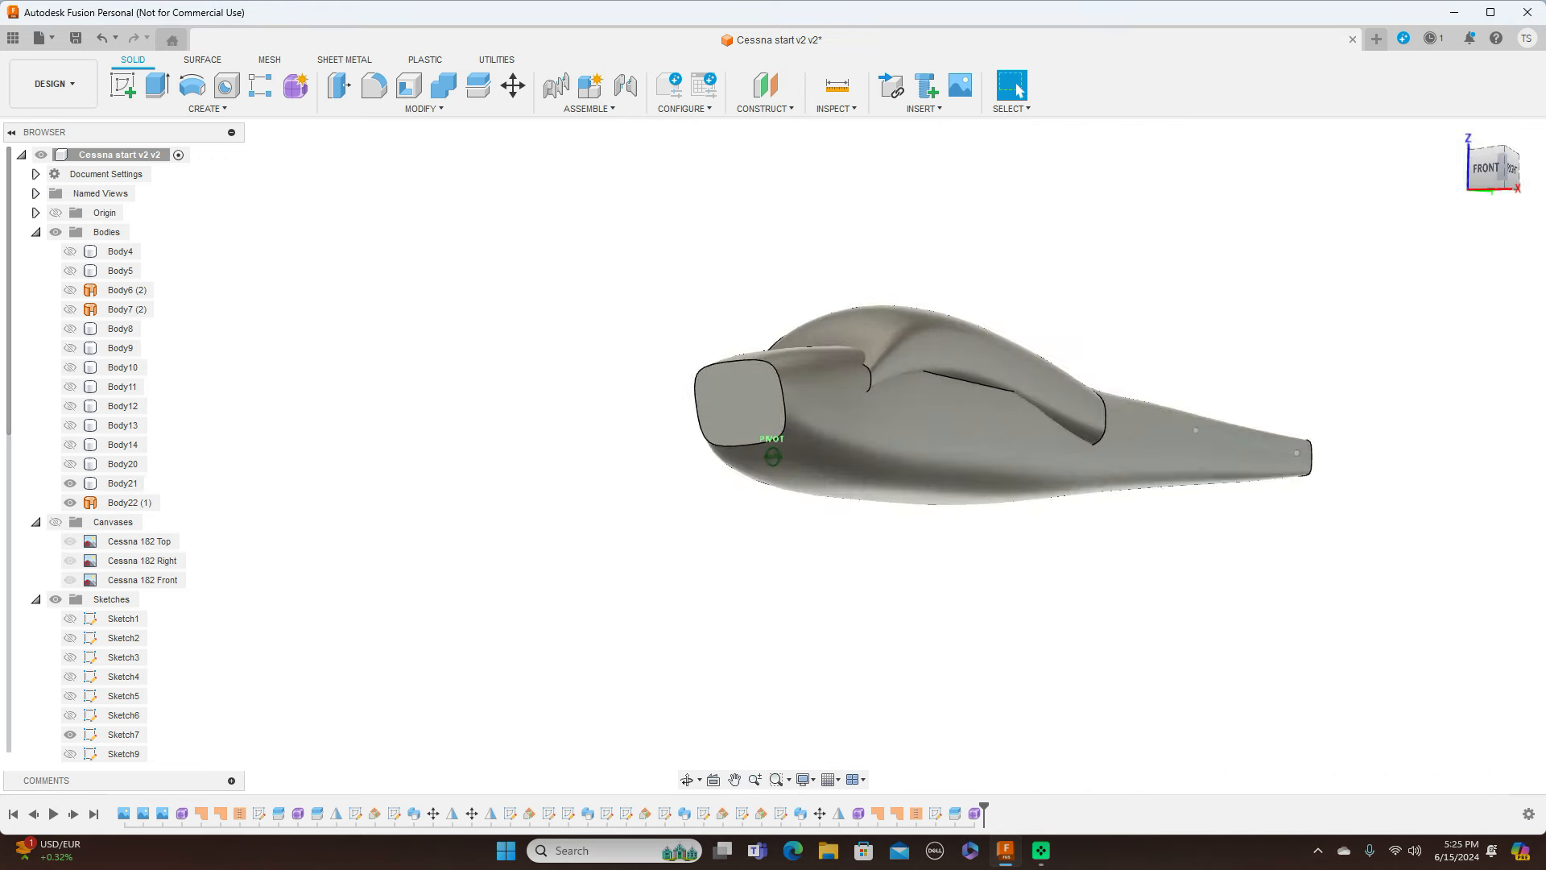
click(1510, 174)
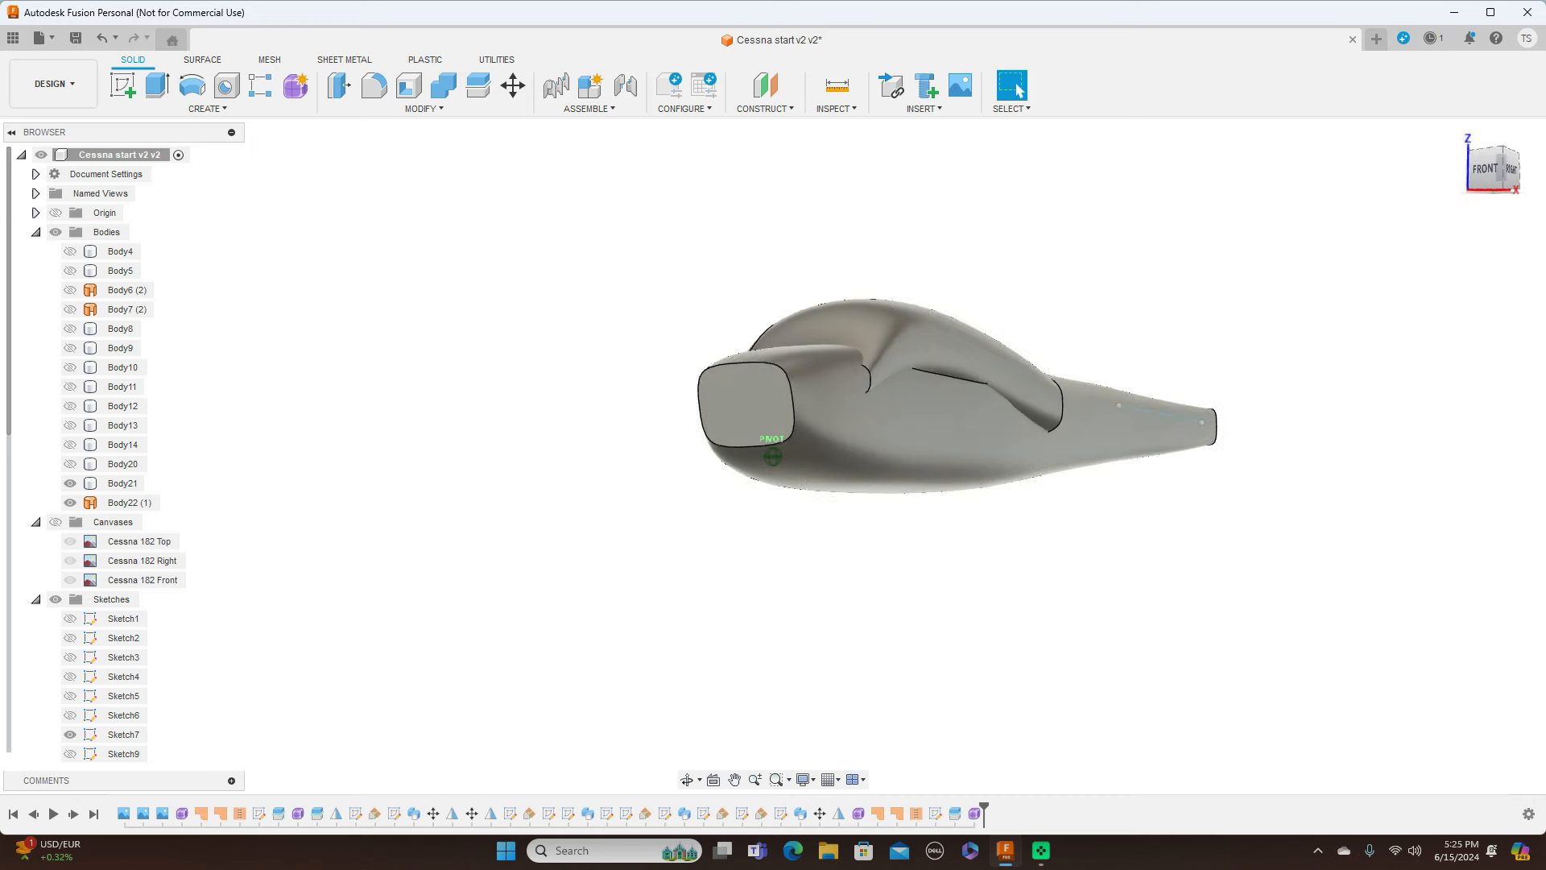
click(1510, 173)
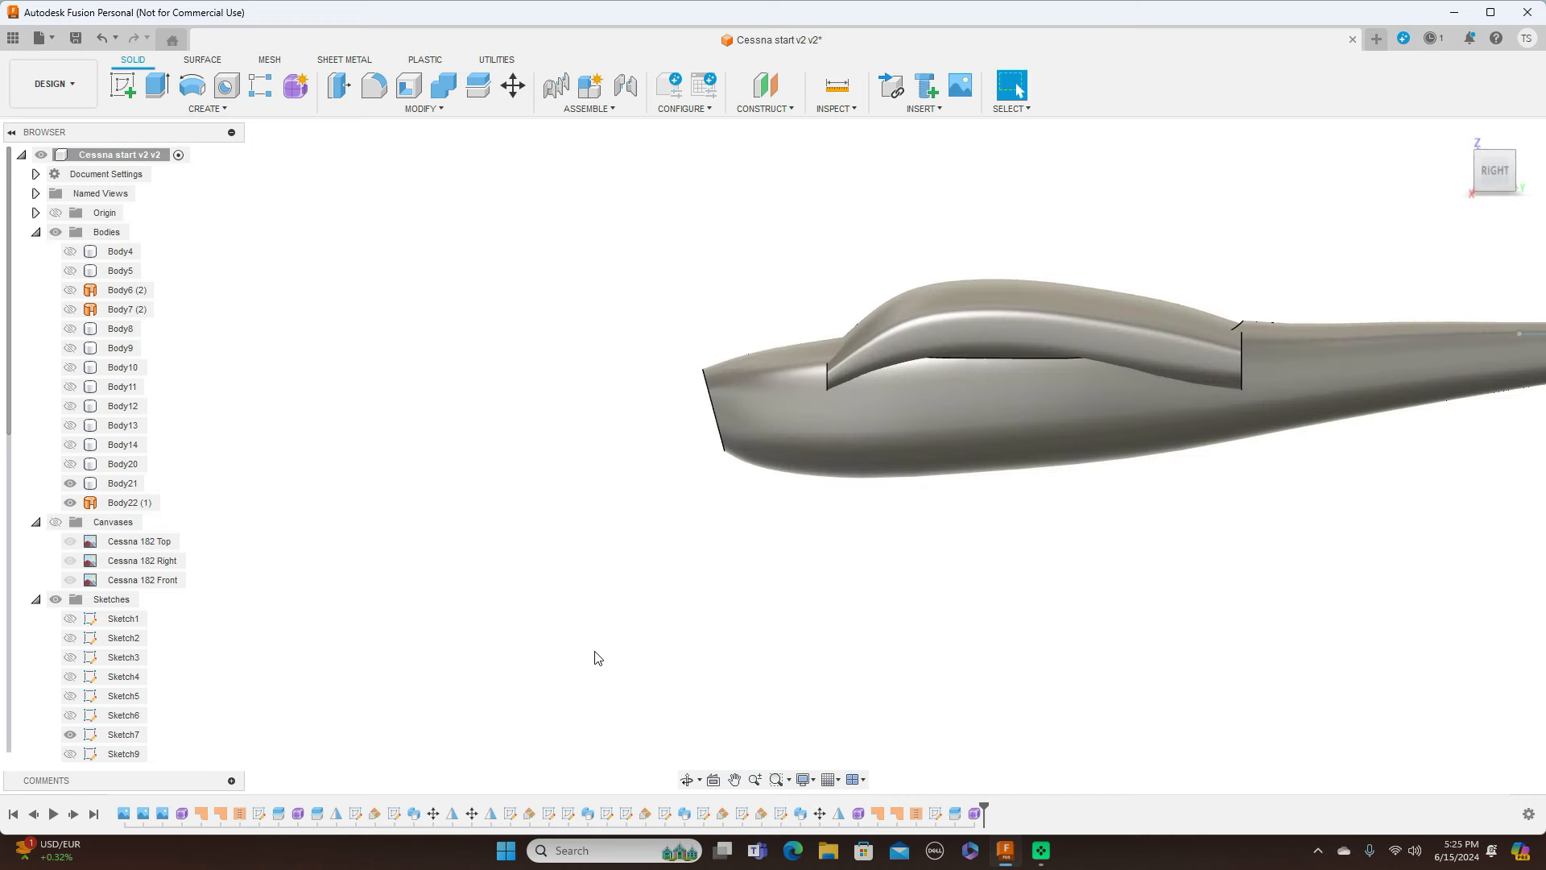
Reopen the upper cabin form feature for editing
click(974, 813)
right_click(974, 813)
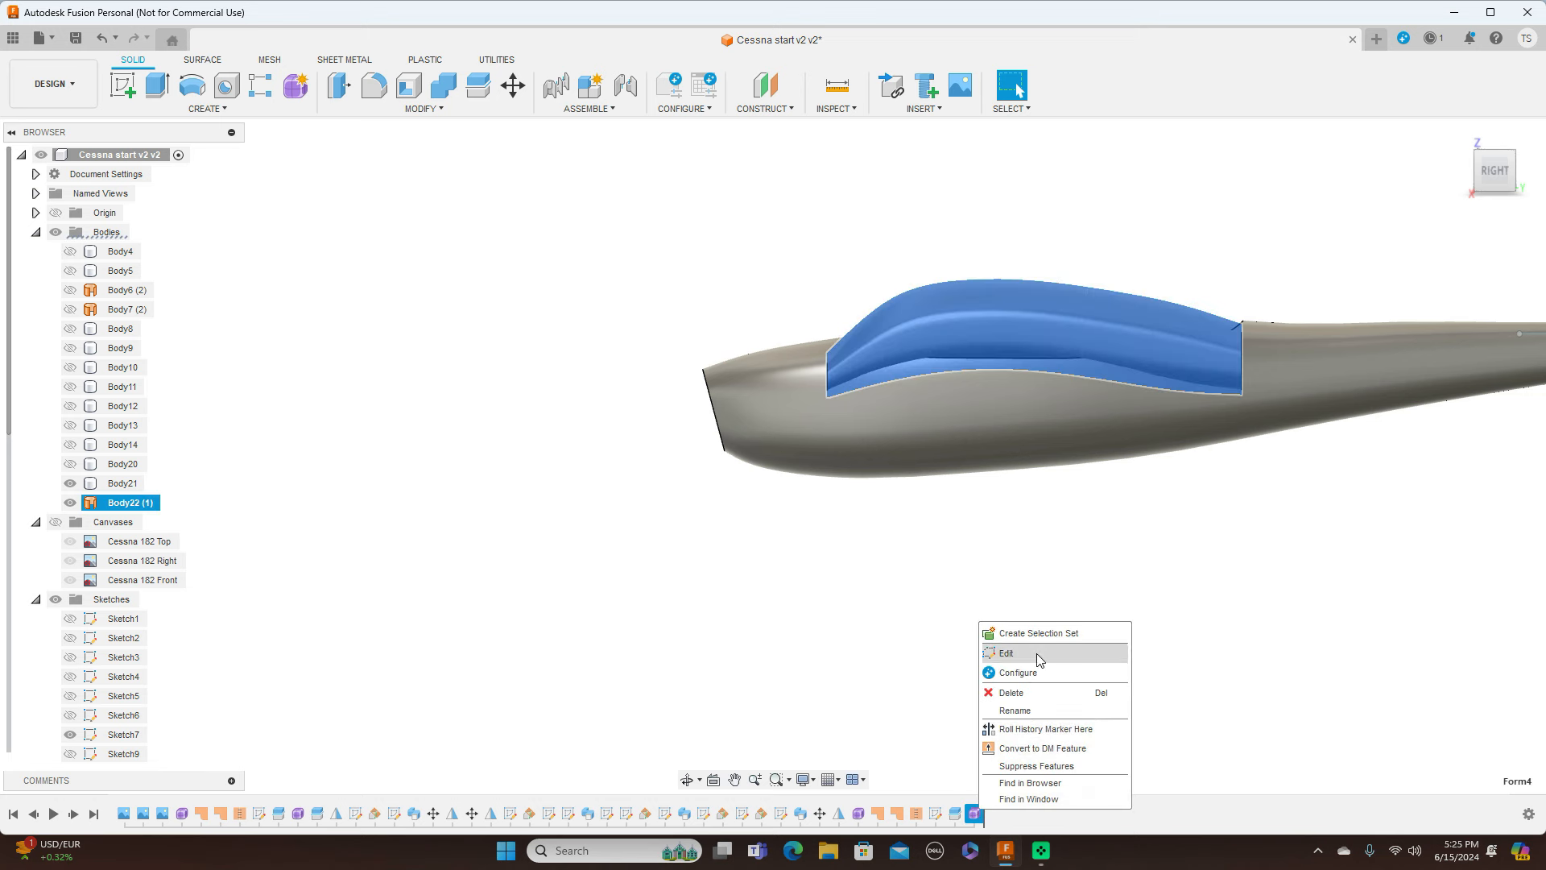
click(1010, 653)
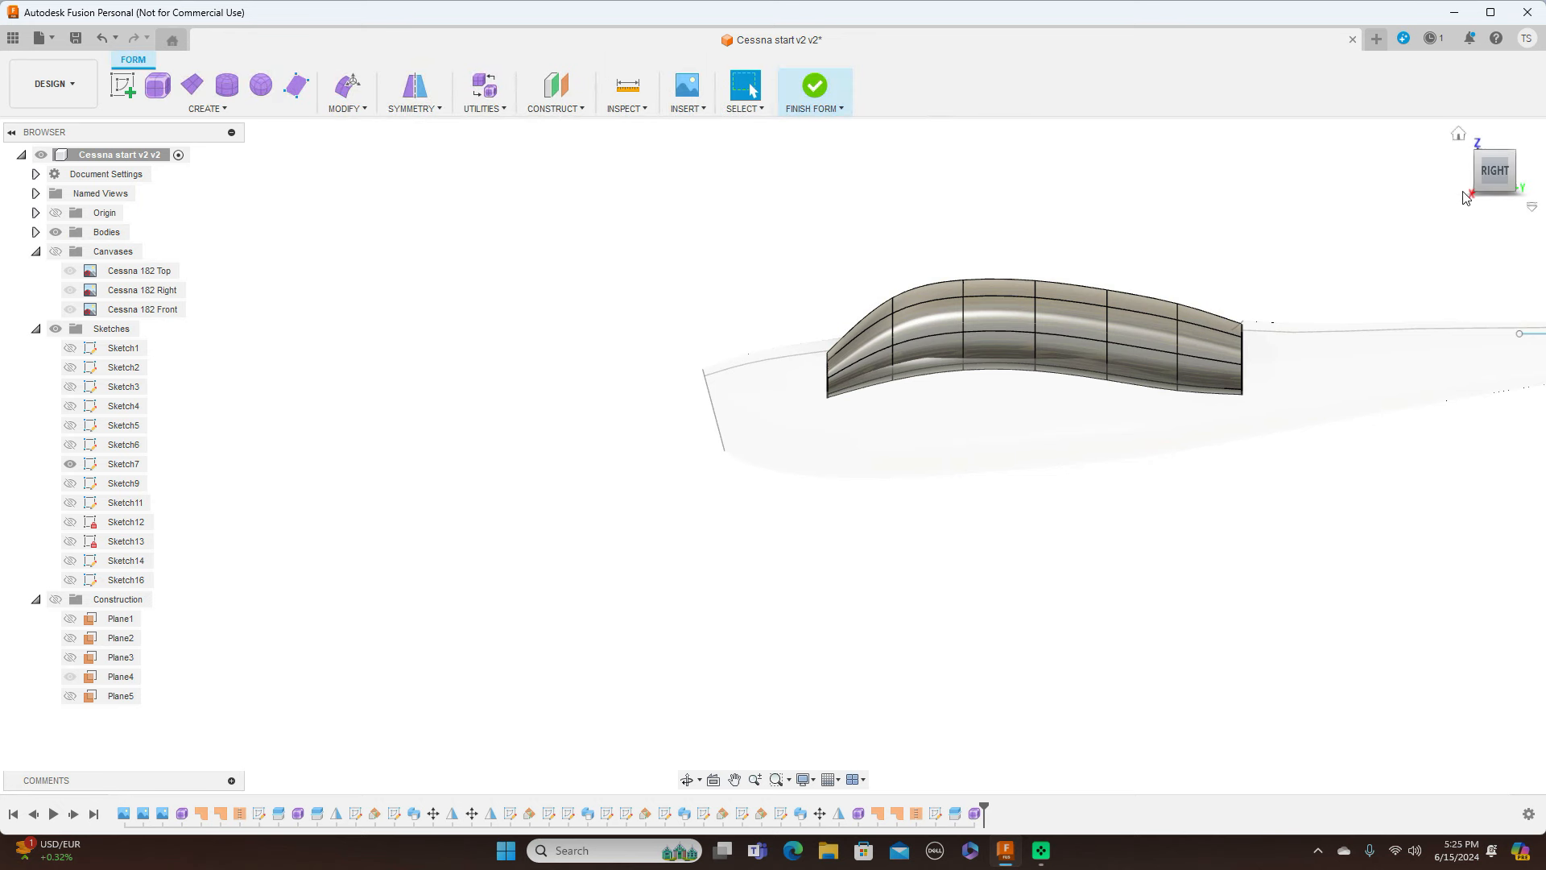
click(1486, 181)
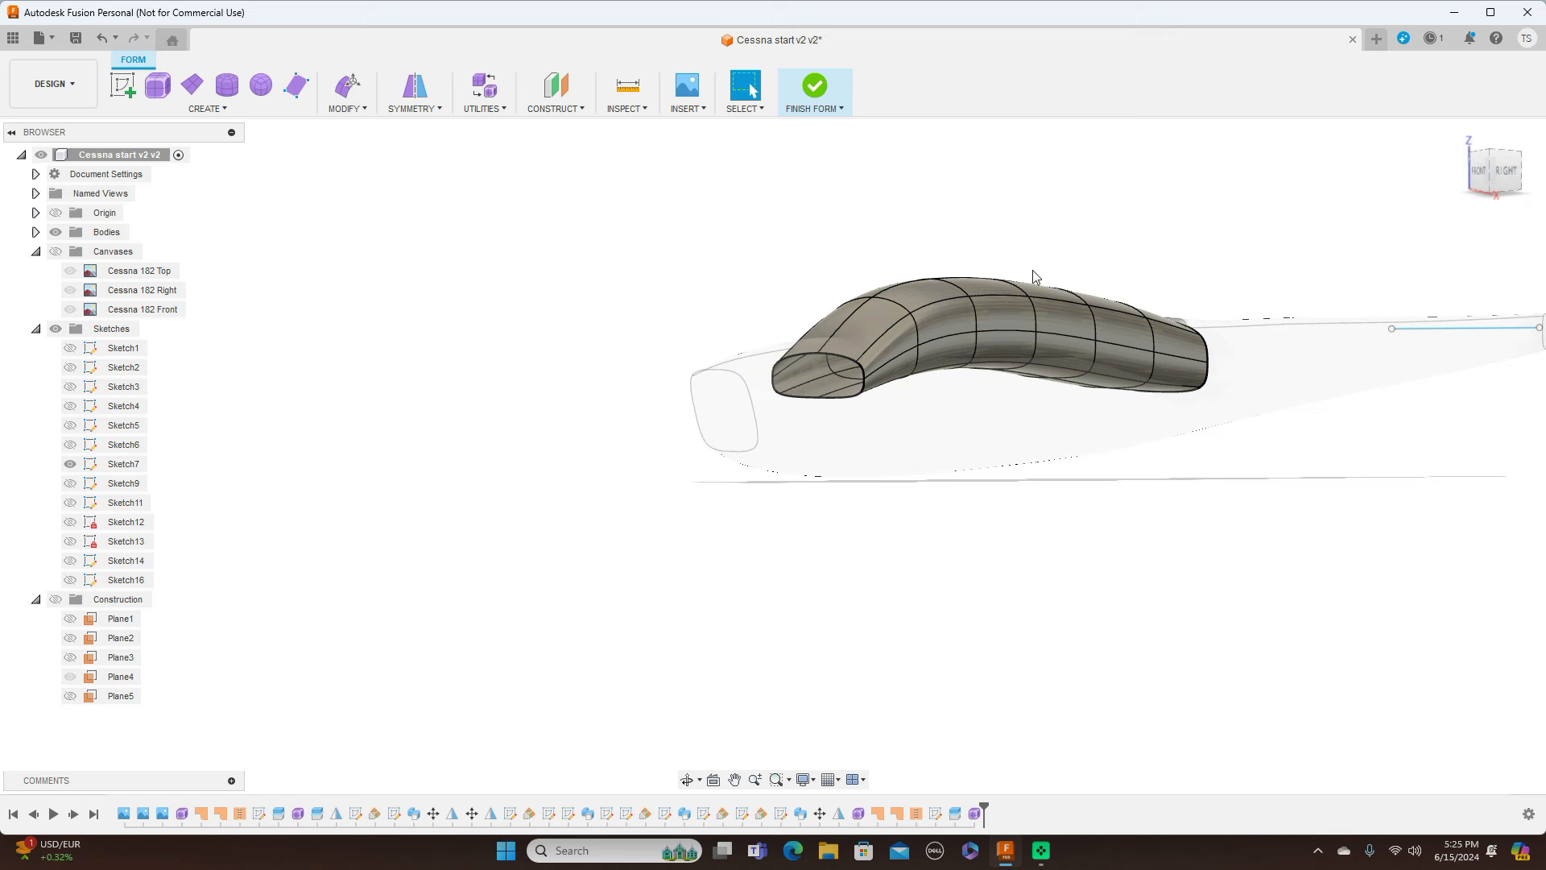
click(959, 347)
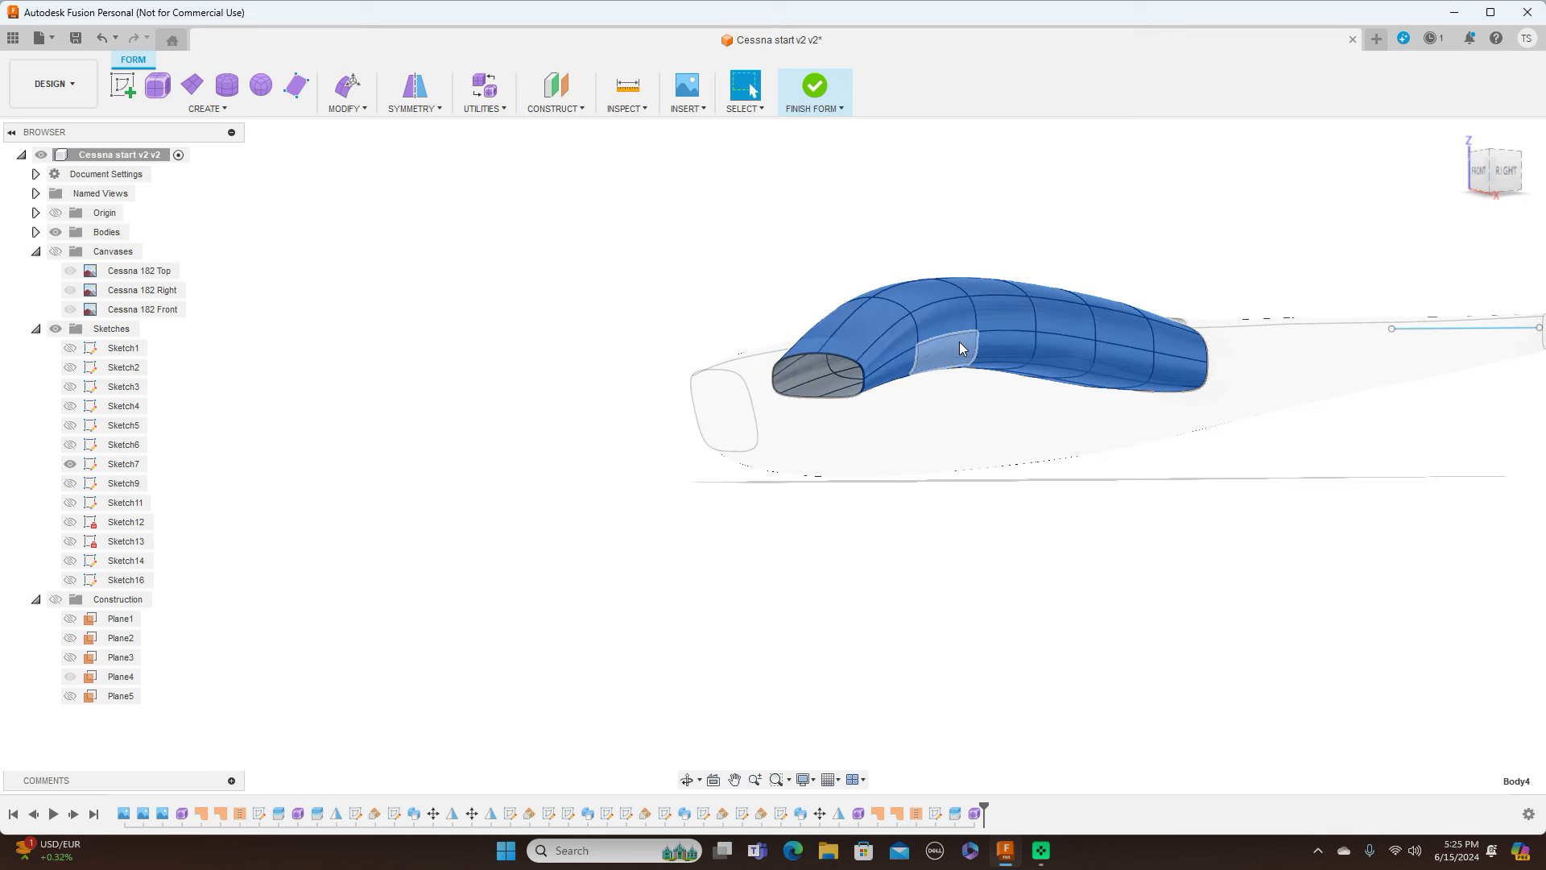
click(959, 348)
right_click(1007, 403)
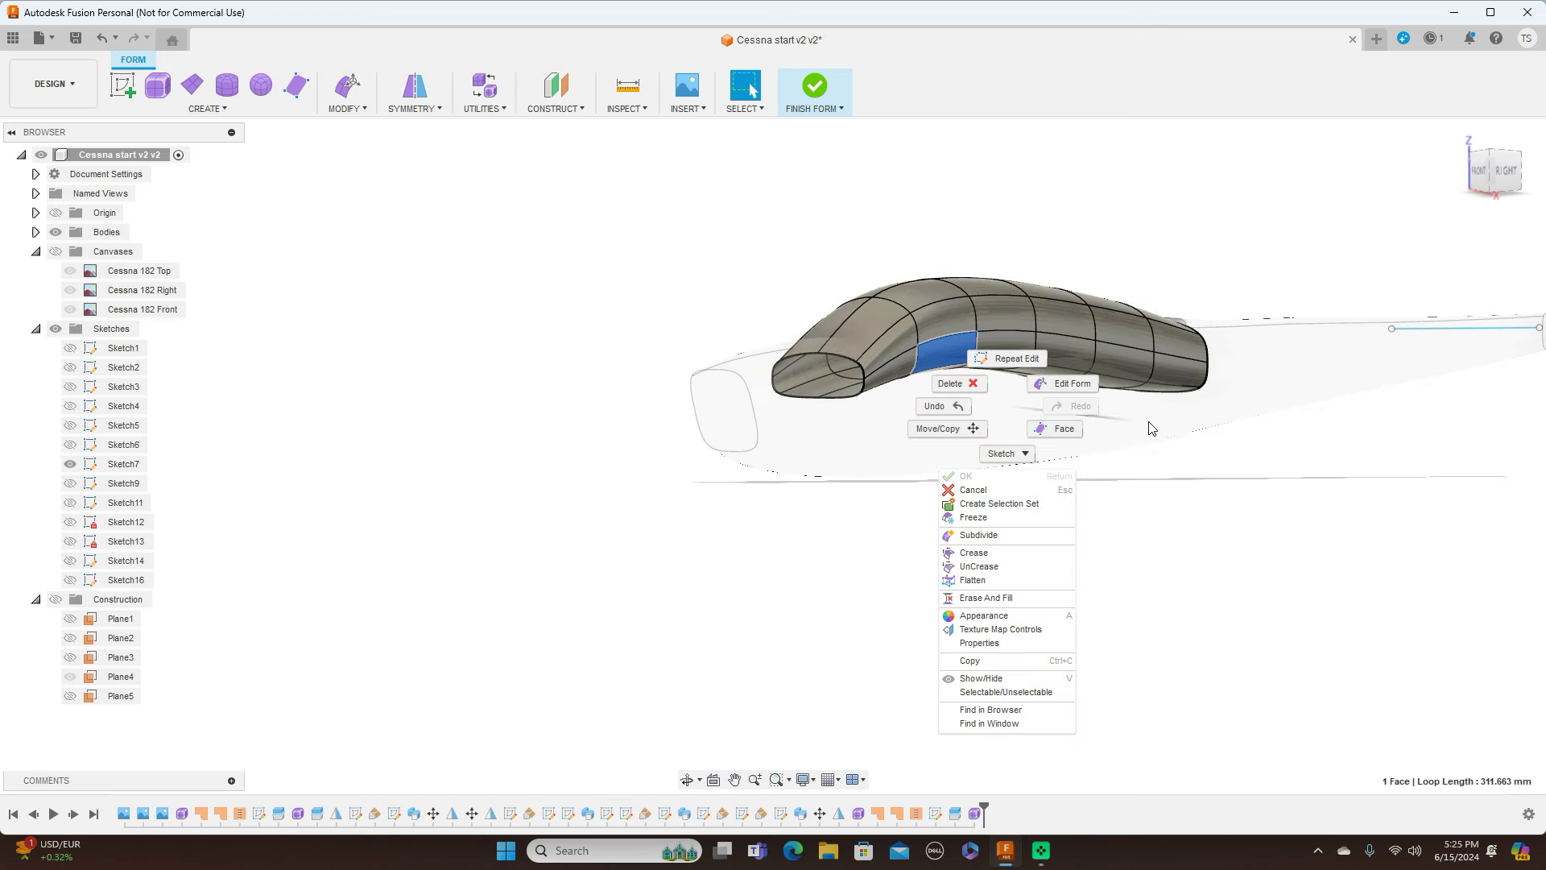
key(Escape)
Scale the mid-side lengthwise edge loops on both sides of the cabin form together to about 0.918 in the front plane
double_click(996, 331)
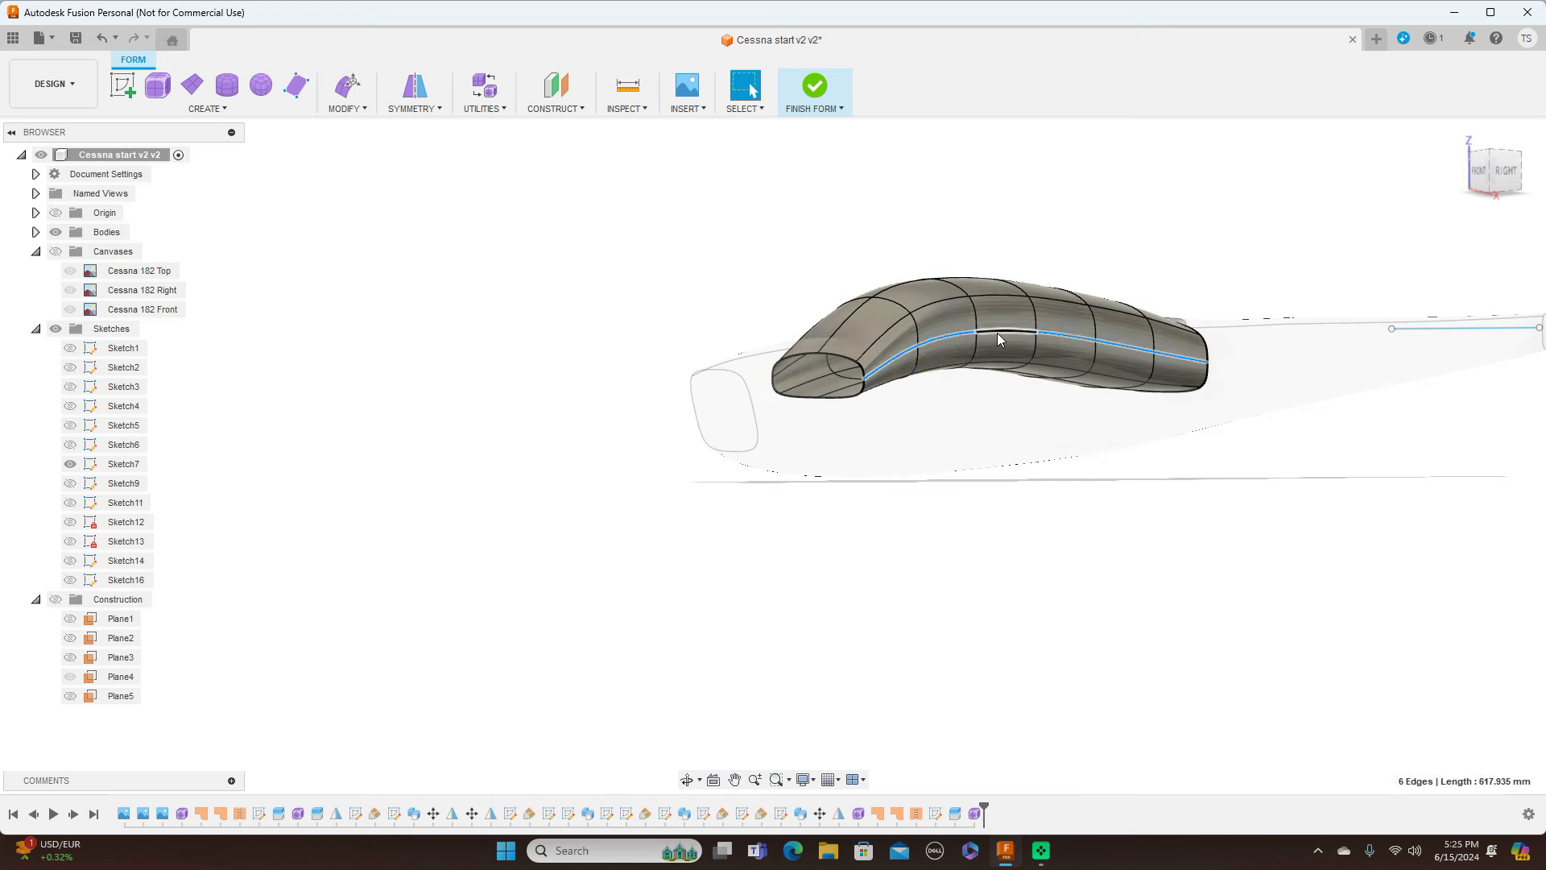
click(1478, 174)
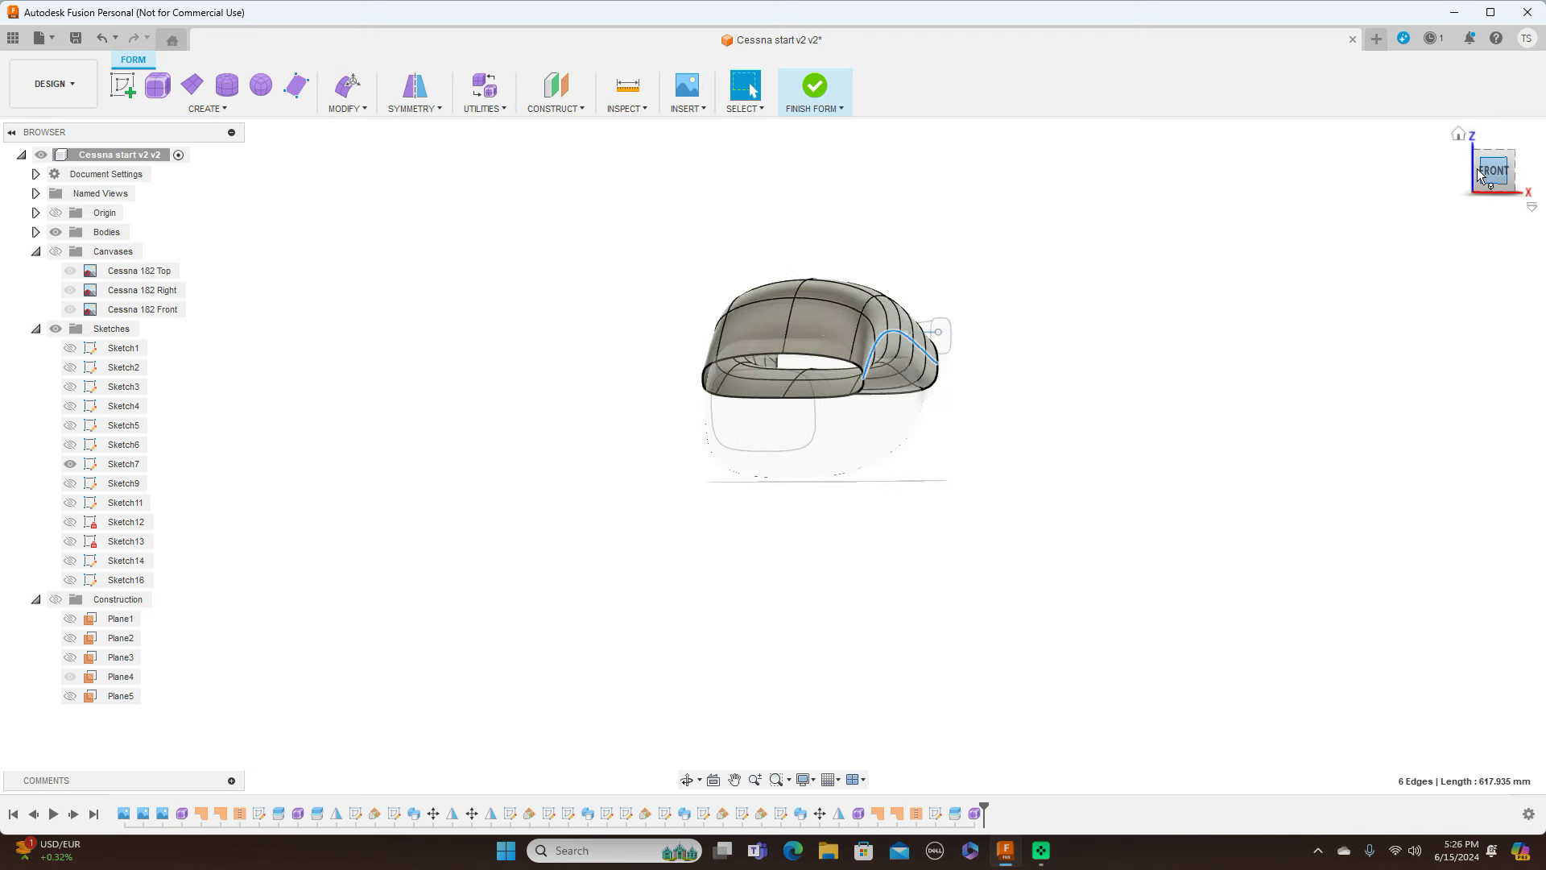
drag(1478, 174, 653, 268)
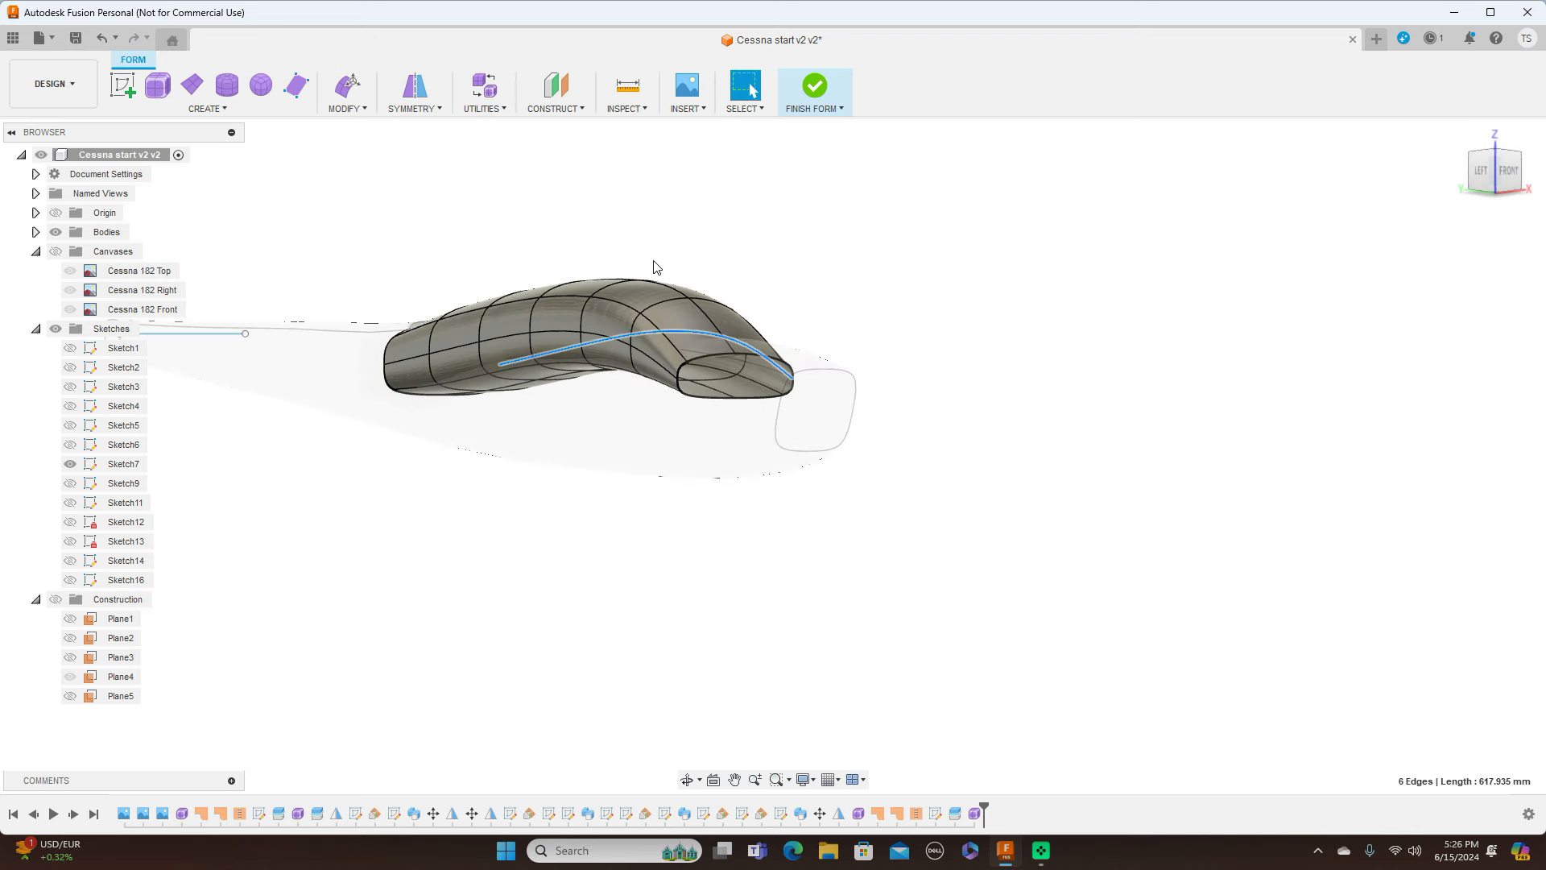
shift+double_click(604, 339)
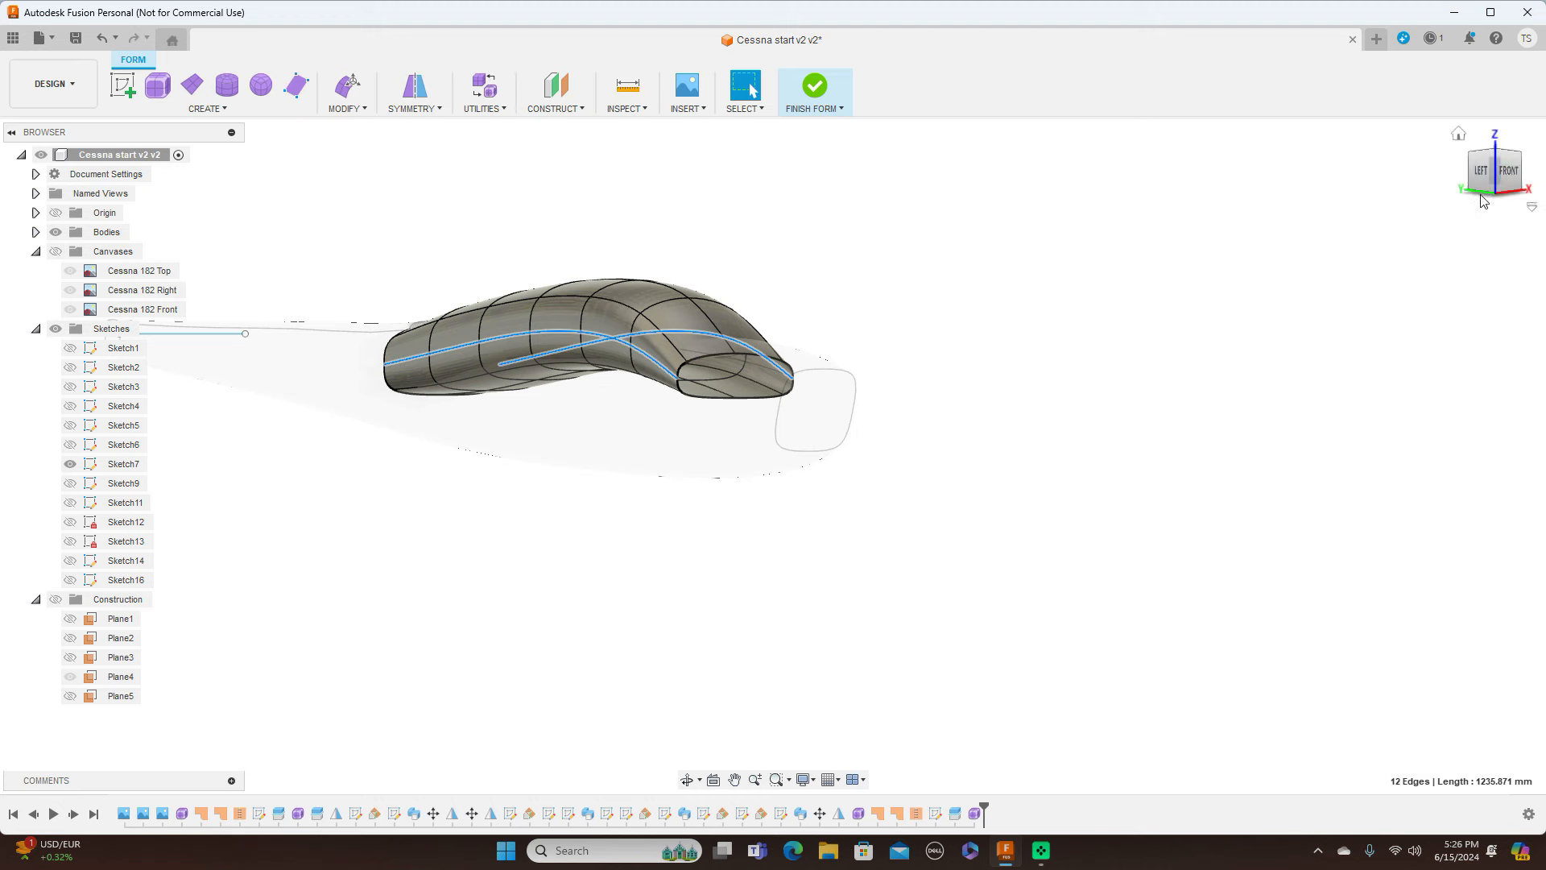
click(1509, 170)
right_click(971, 290)
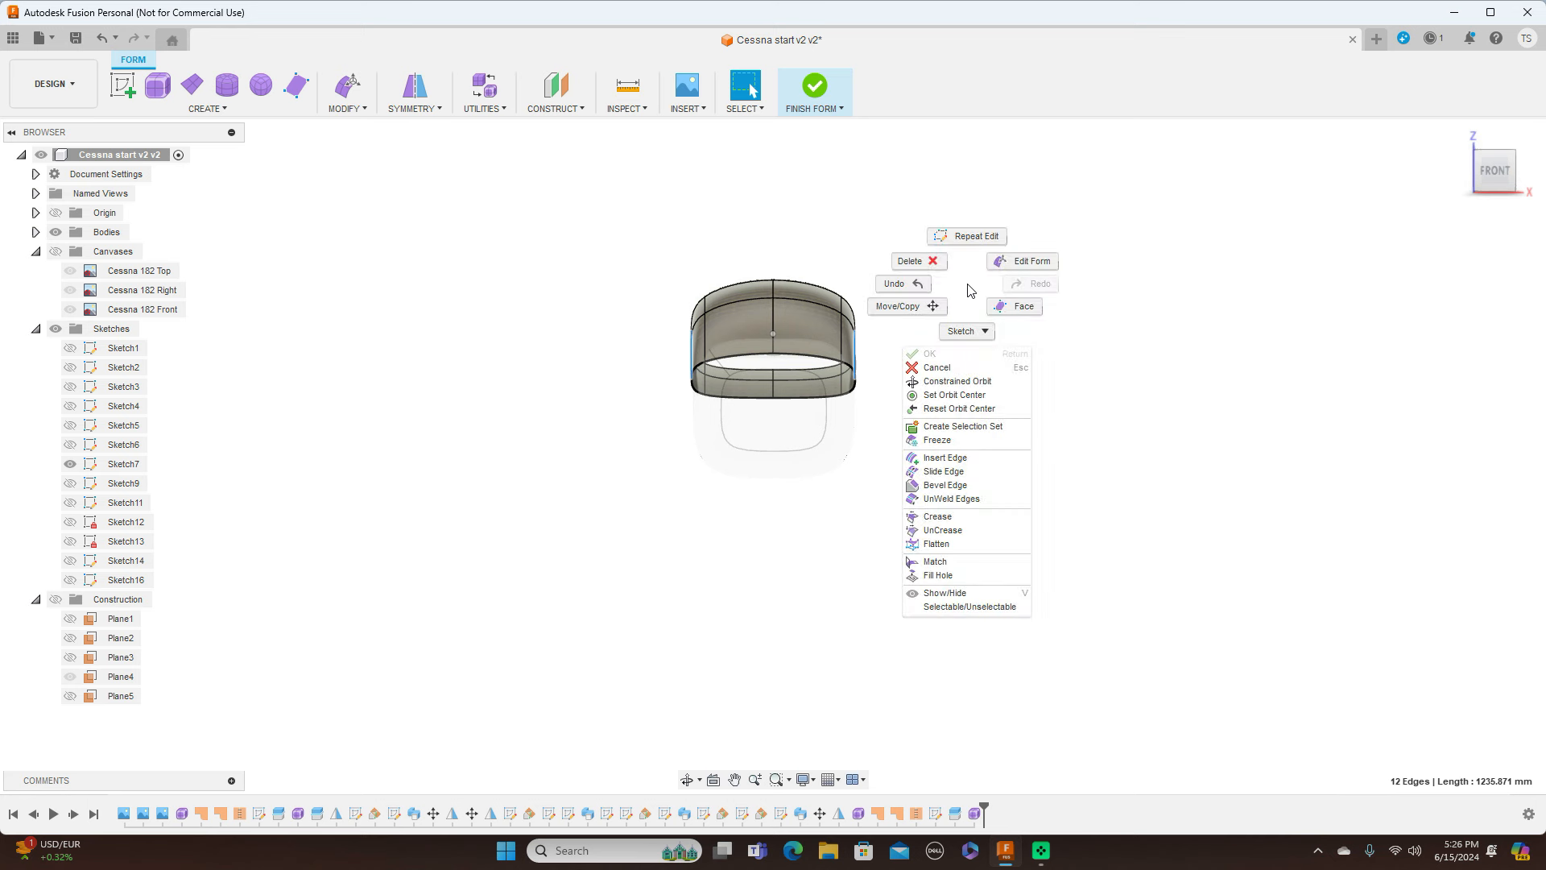
click(1021, 261)
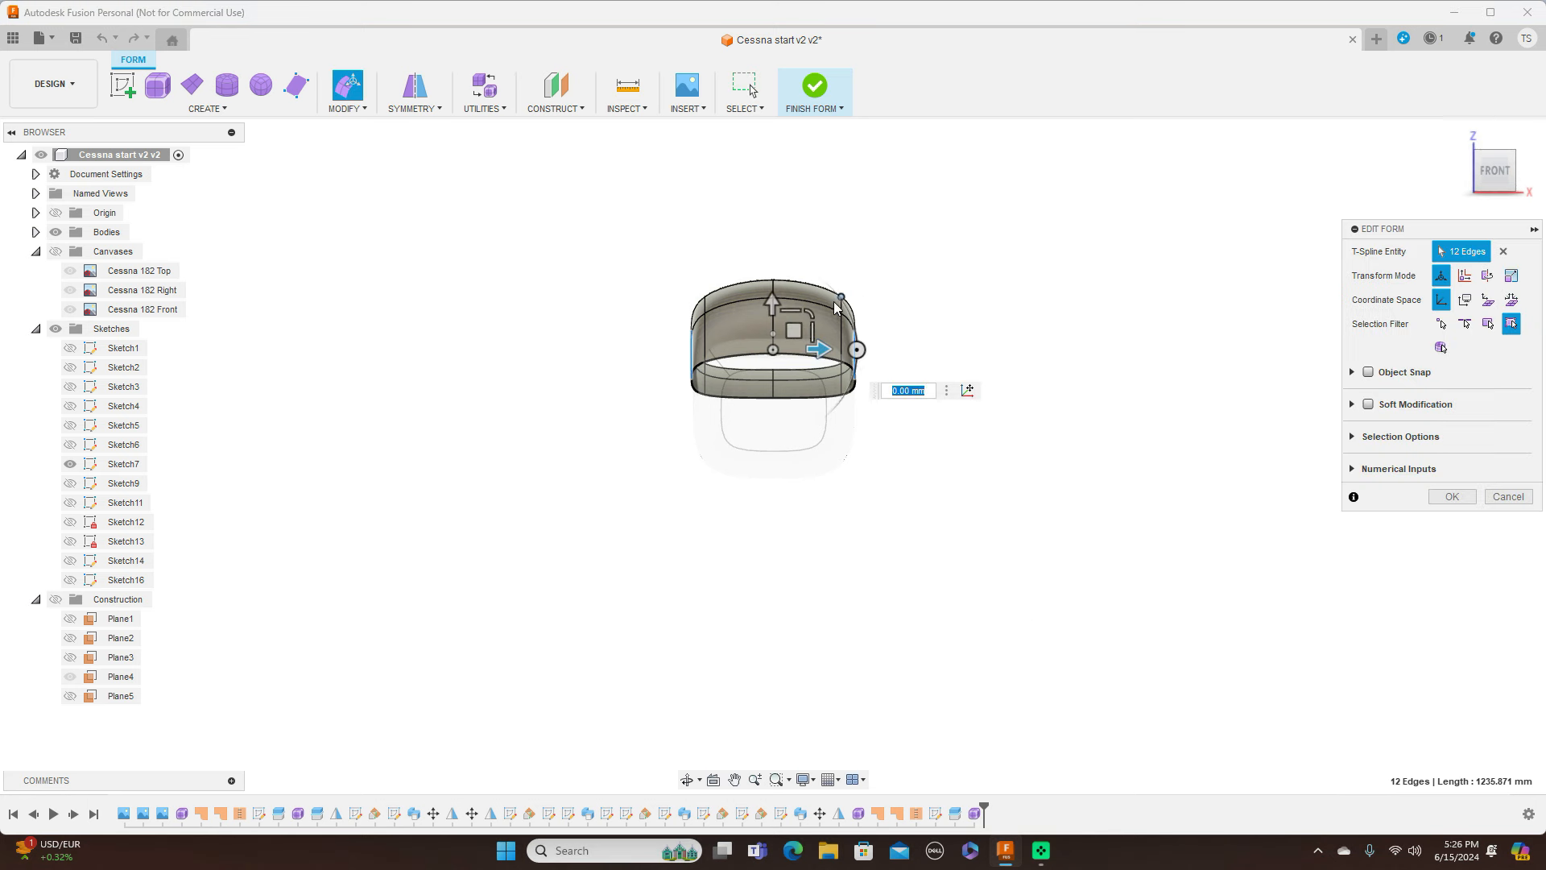
drag(806, 310, 805, 314)
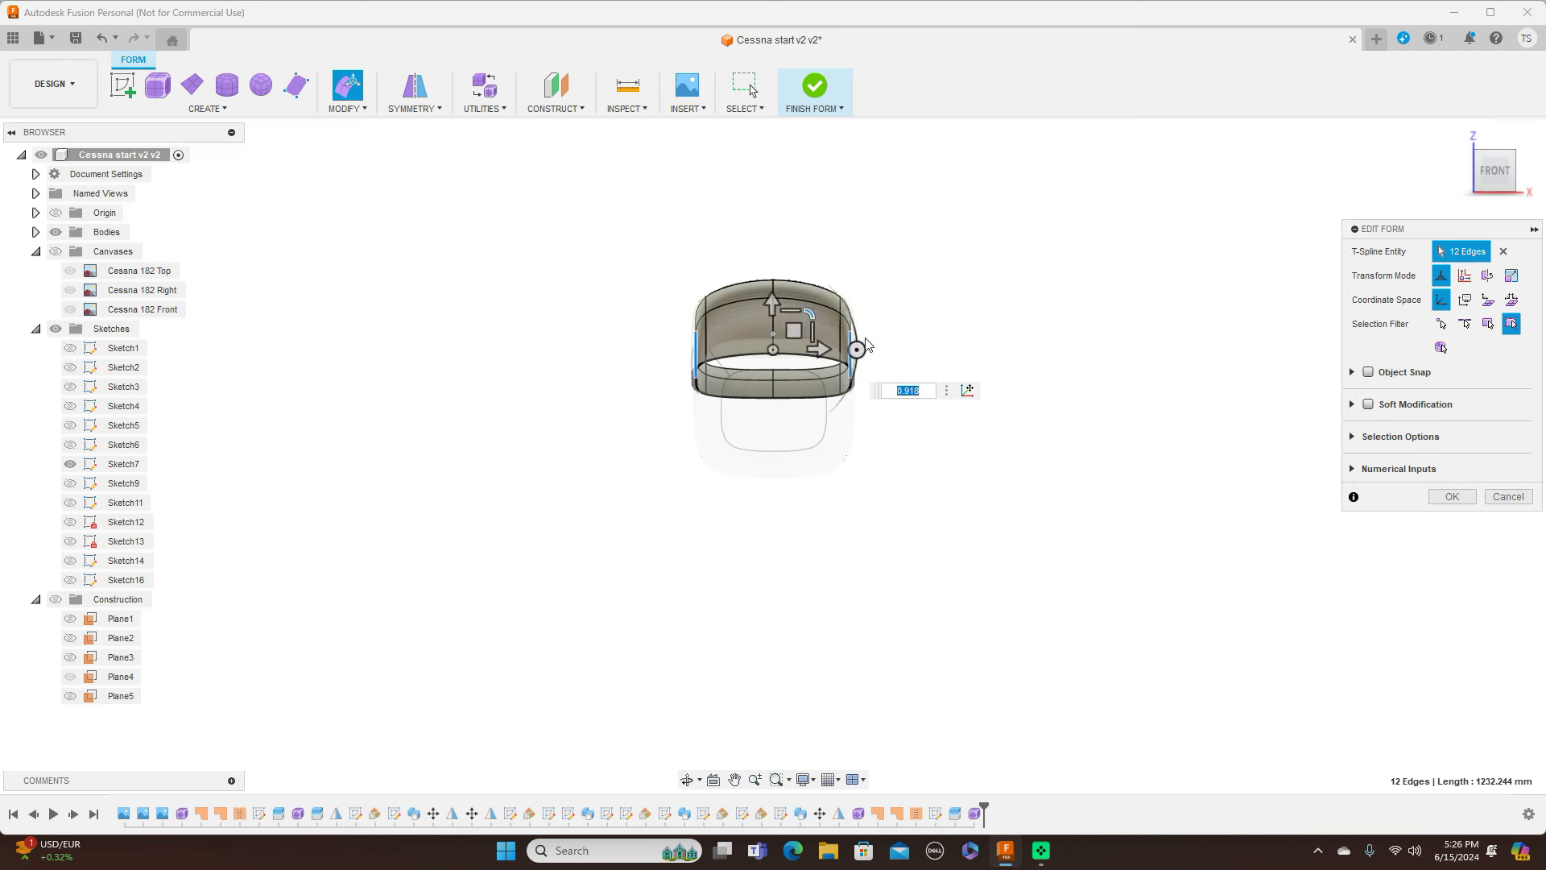
Scale the lower lengthwise edge loops on both sides of the cabin form together to about 0.892 in the front plane
scroll(868, 340, up, 3)
click(1529, 150)
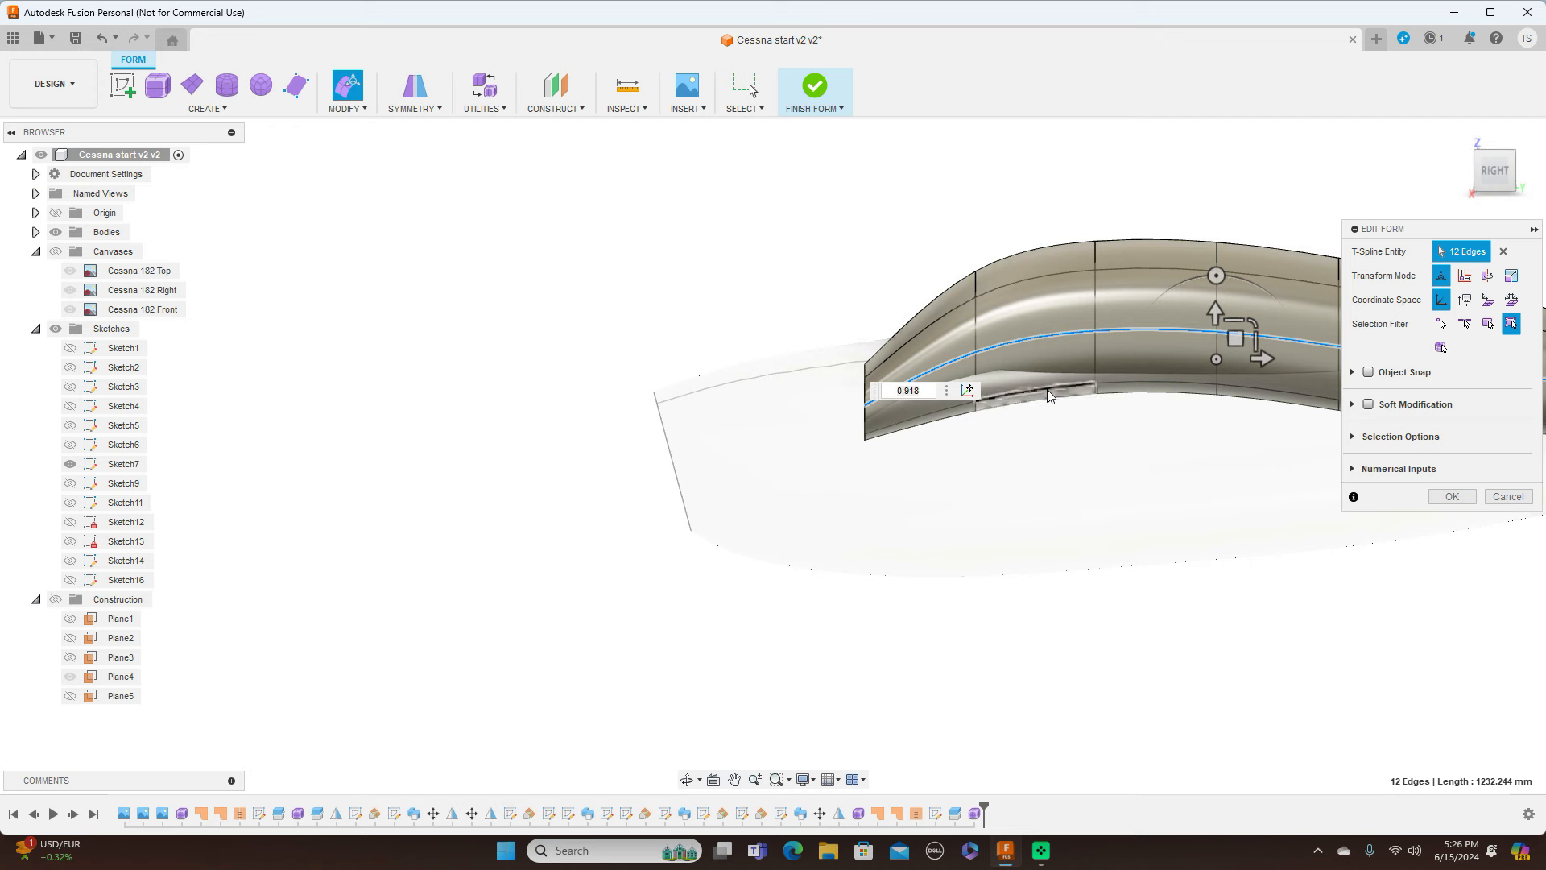
double_click(1049, 397)
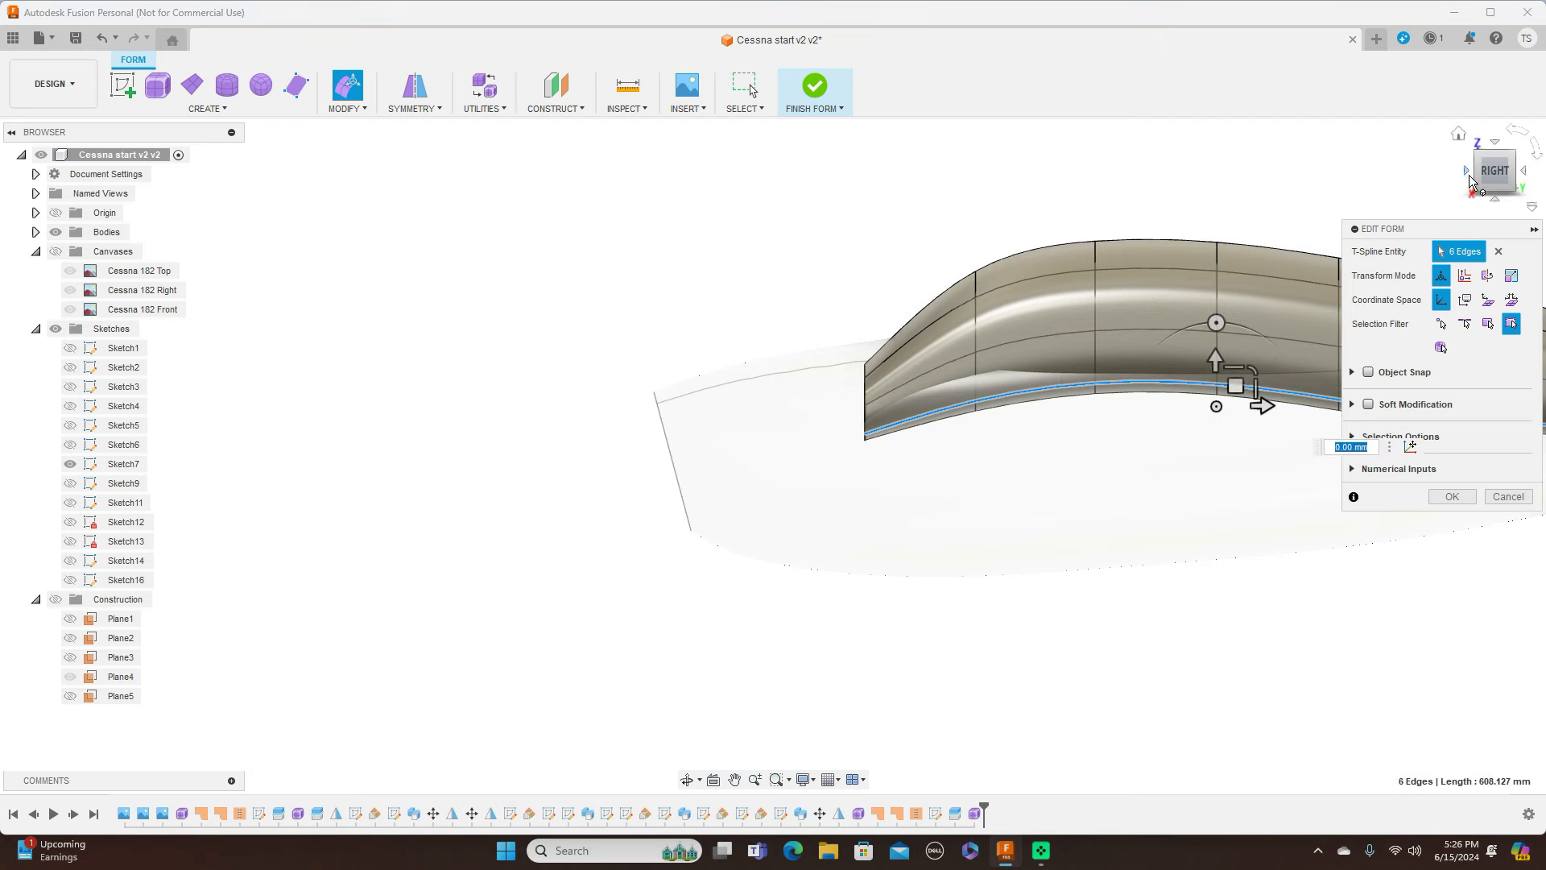
click(1466, 172)
click(1466, 171)
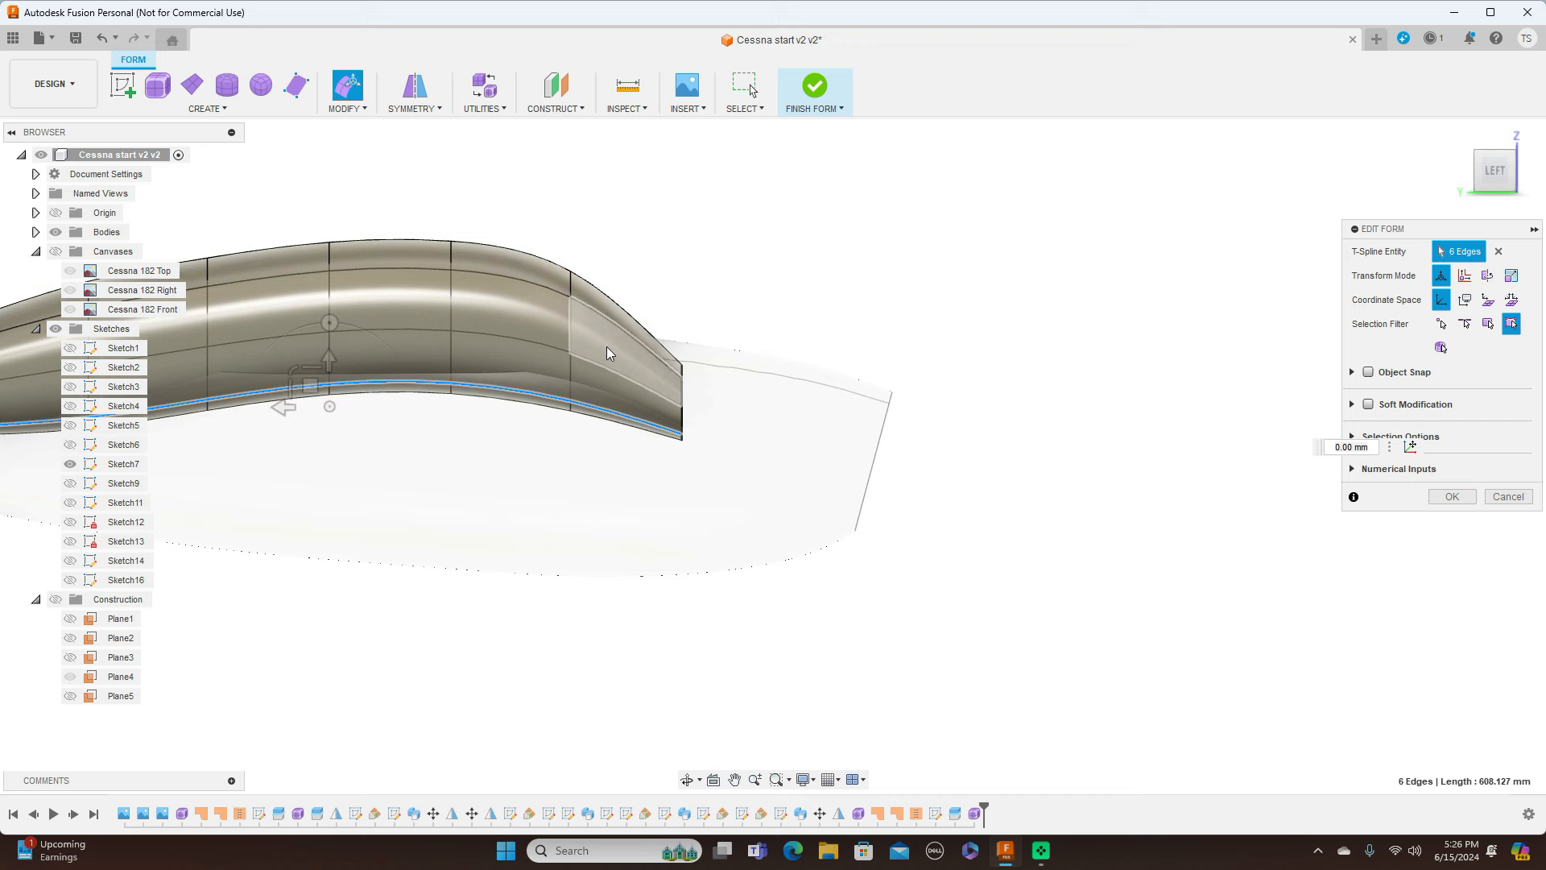
shift+double_click(591, 412)
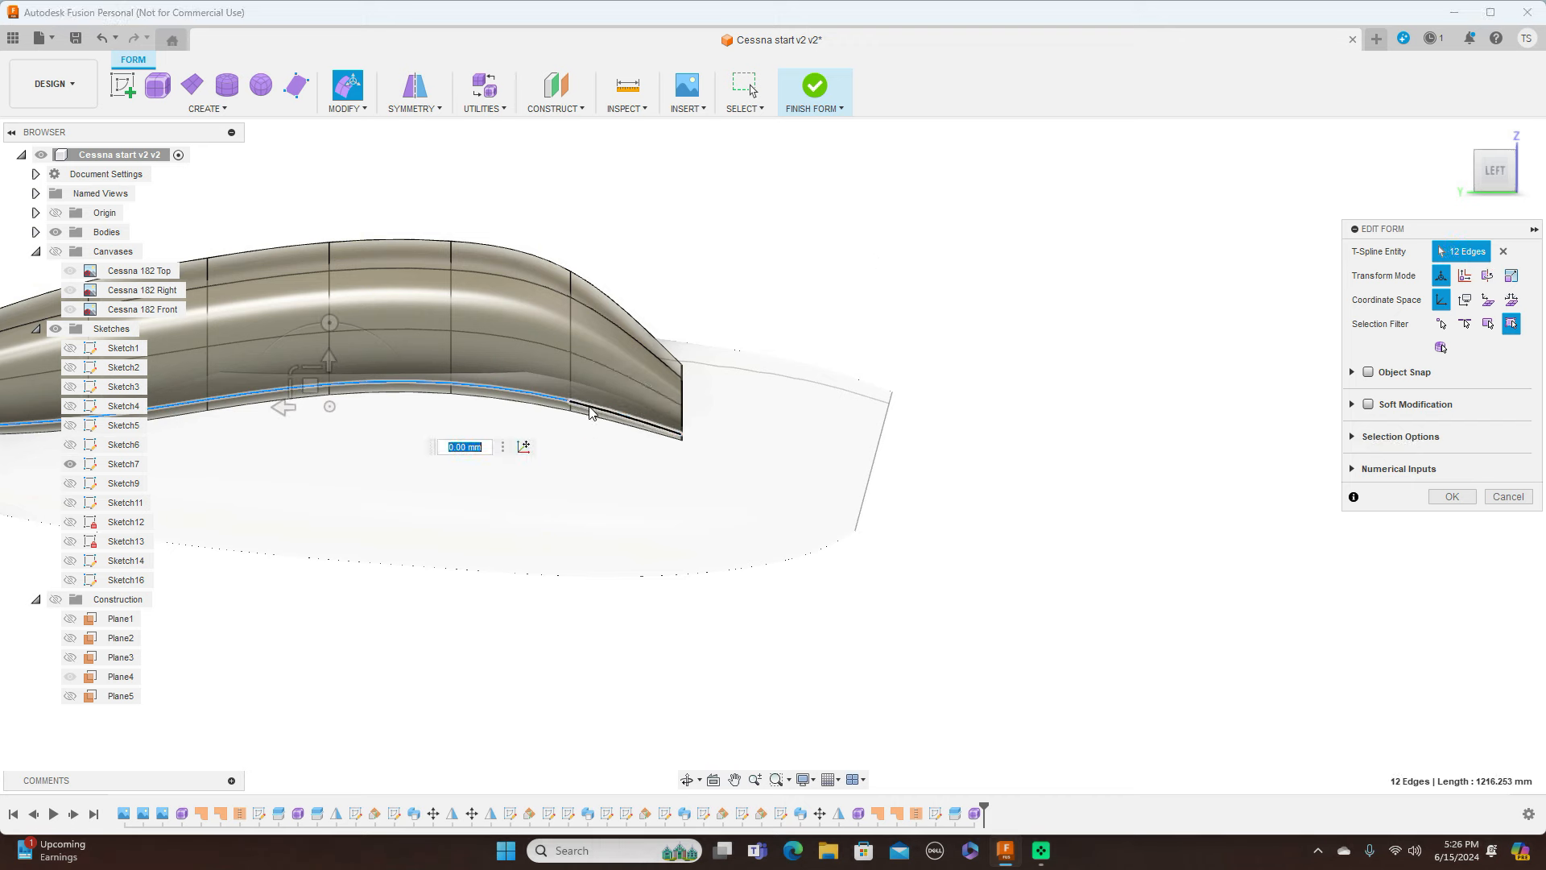
click(1526, 175)
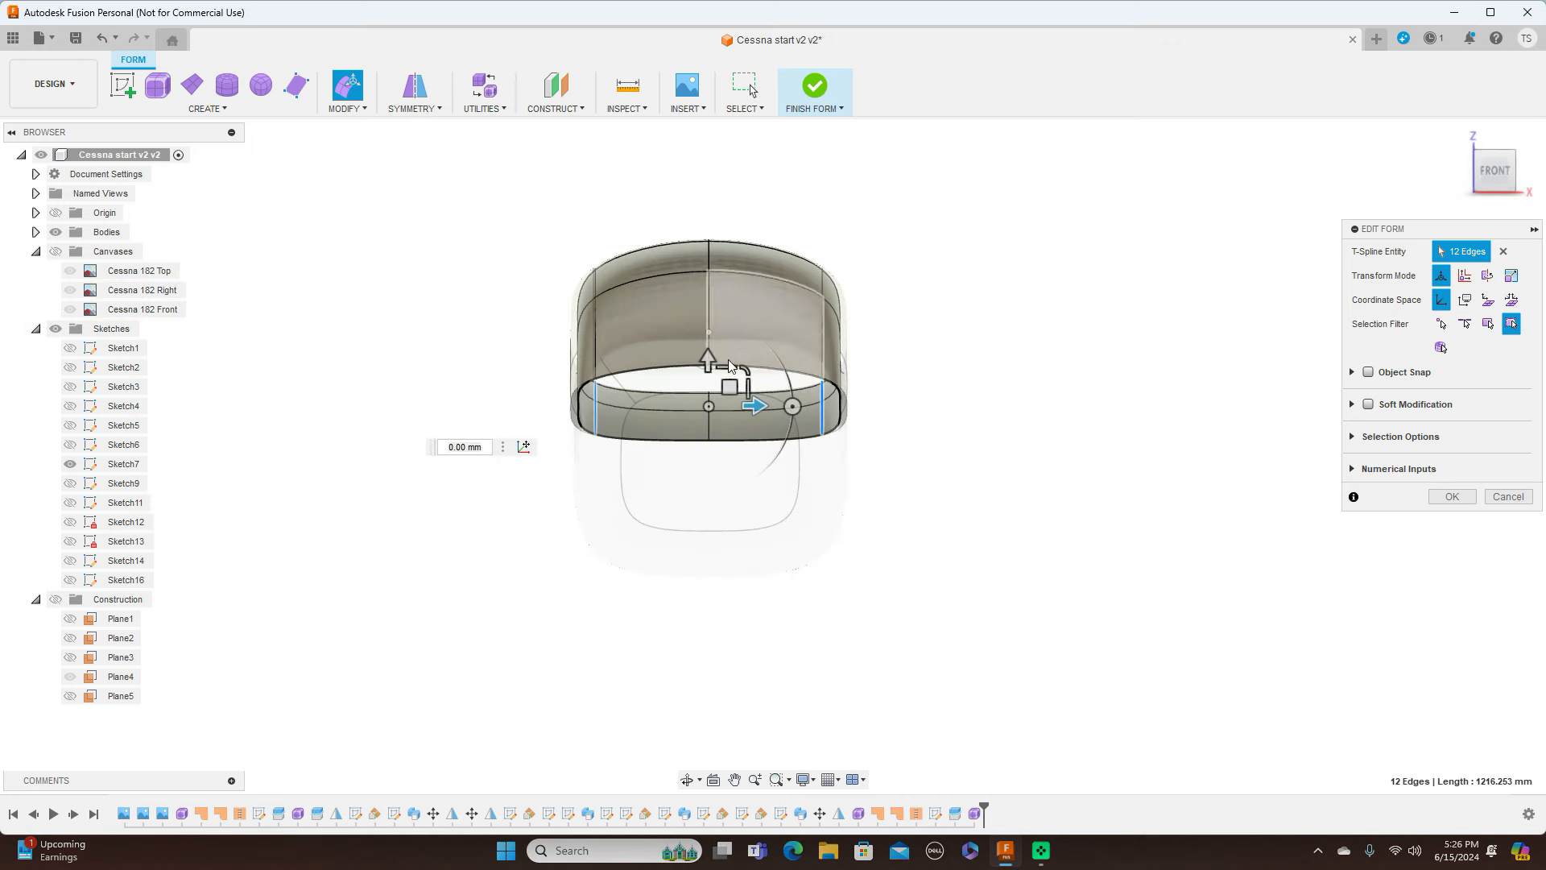
drag(746, 367, 741, 371)
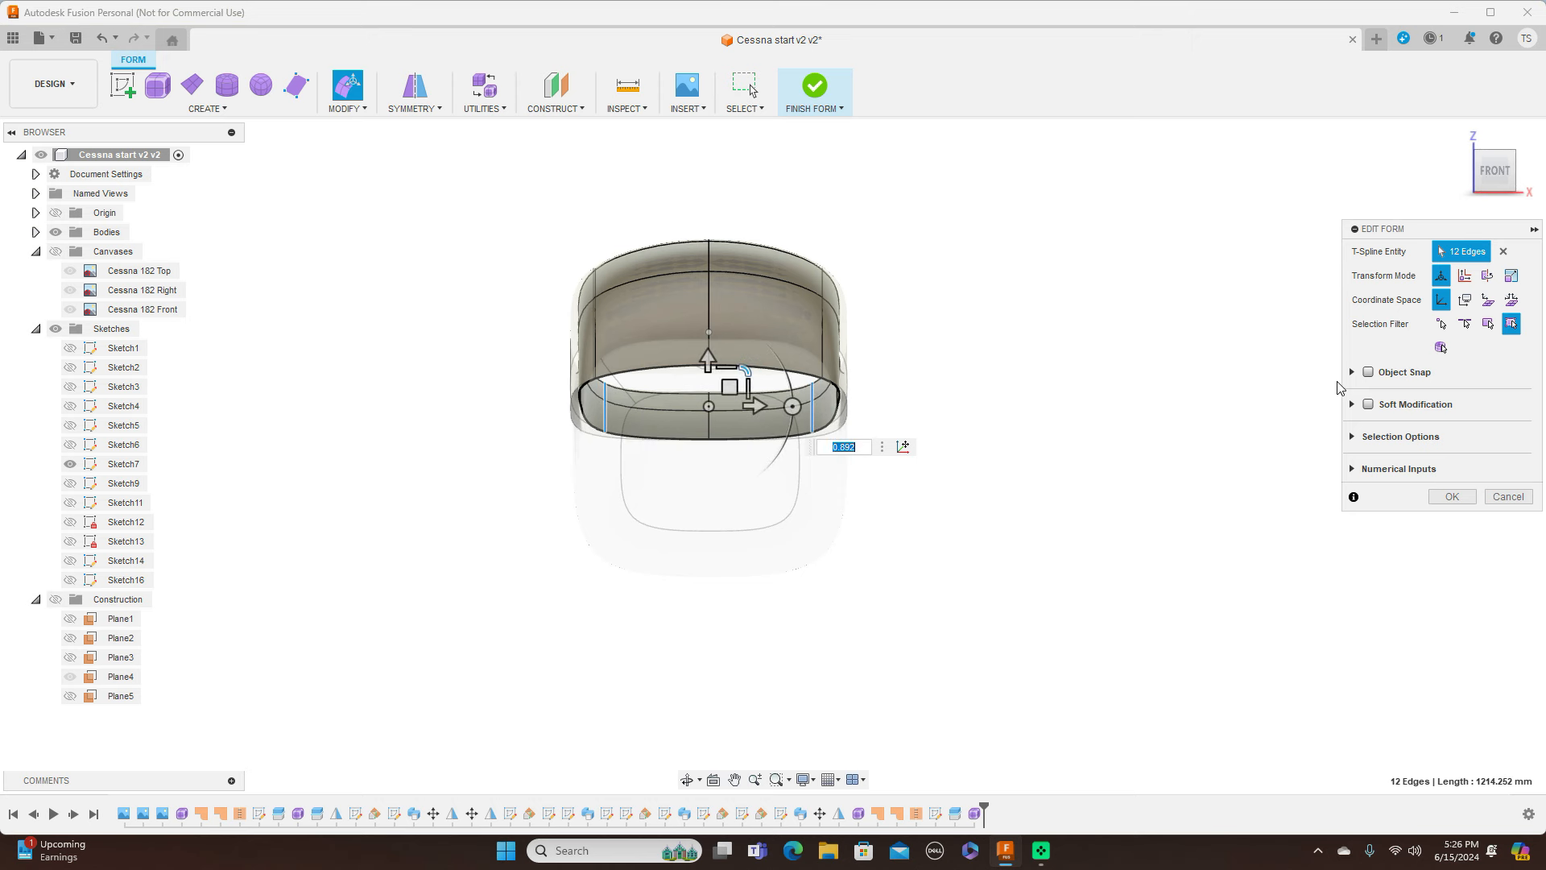
Accept the edge edits and finish the form
click(1454, 498)
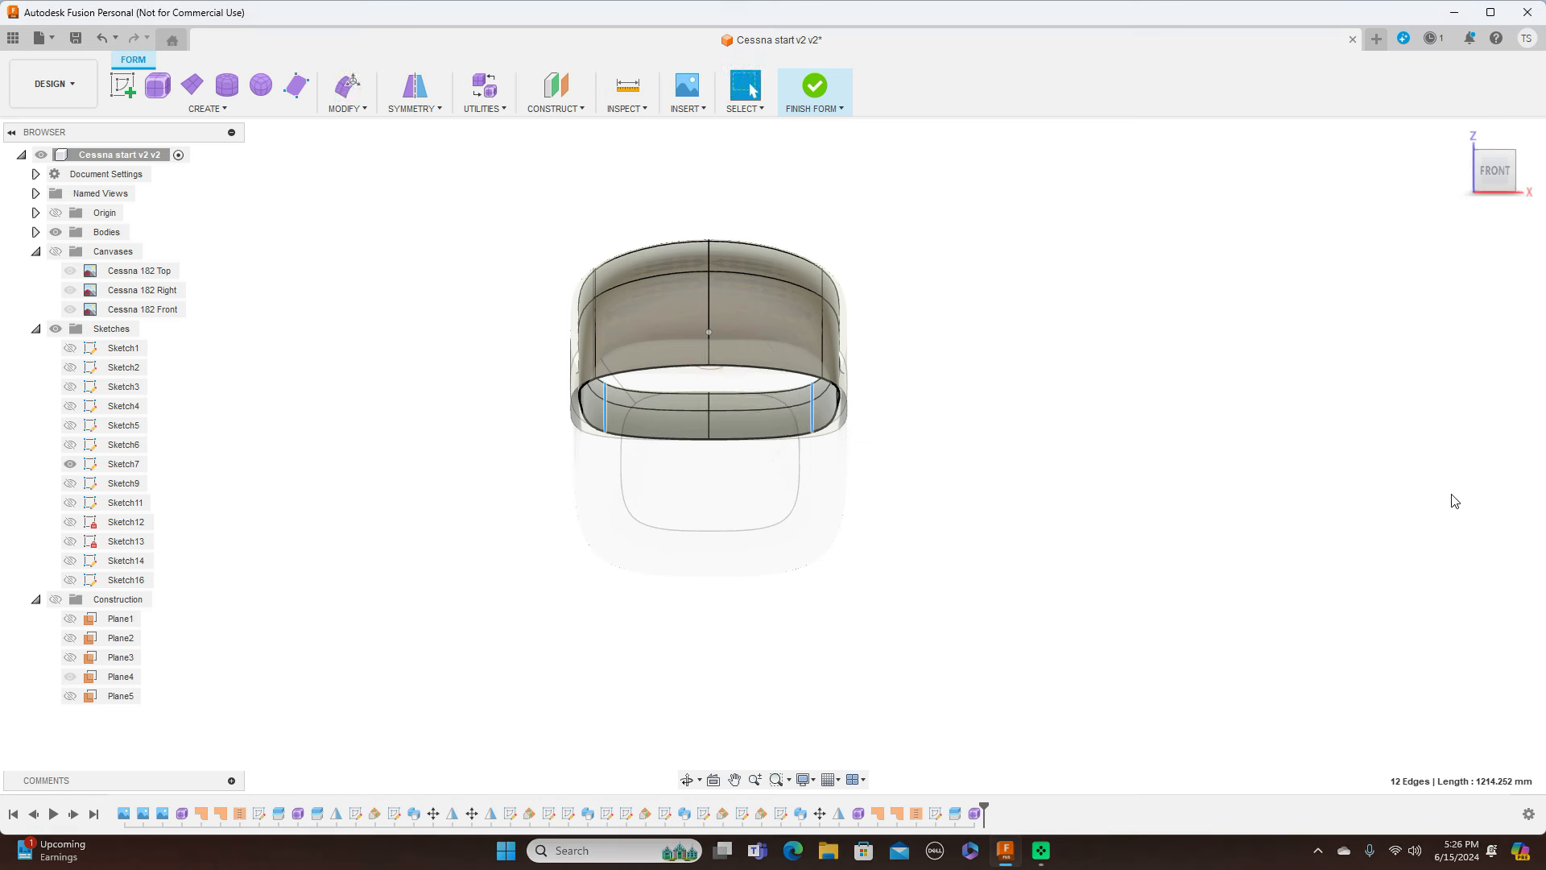
click(837, 114)
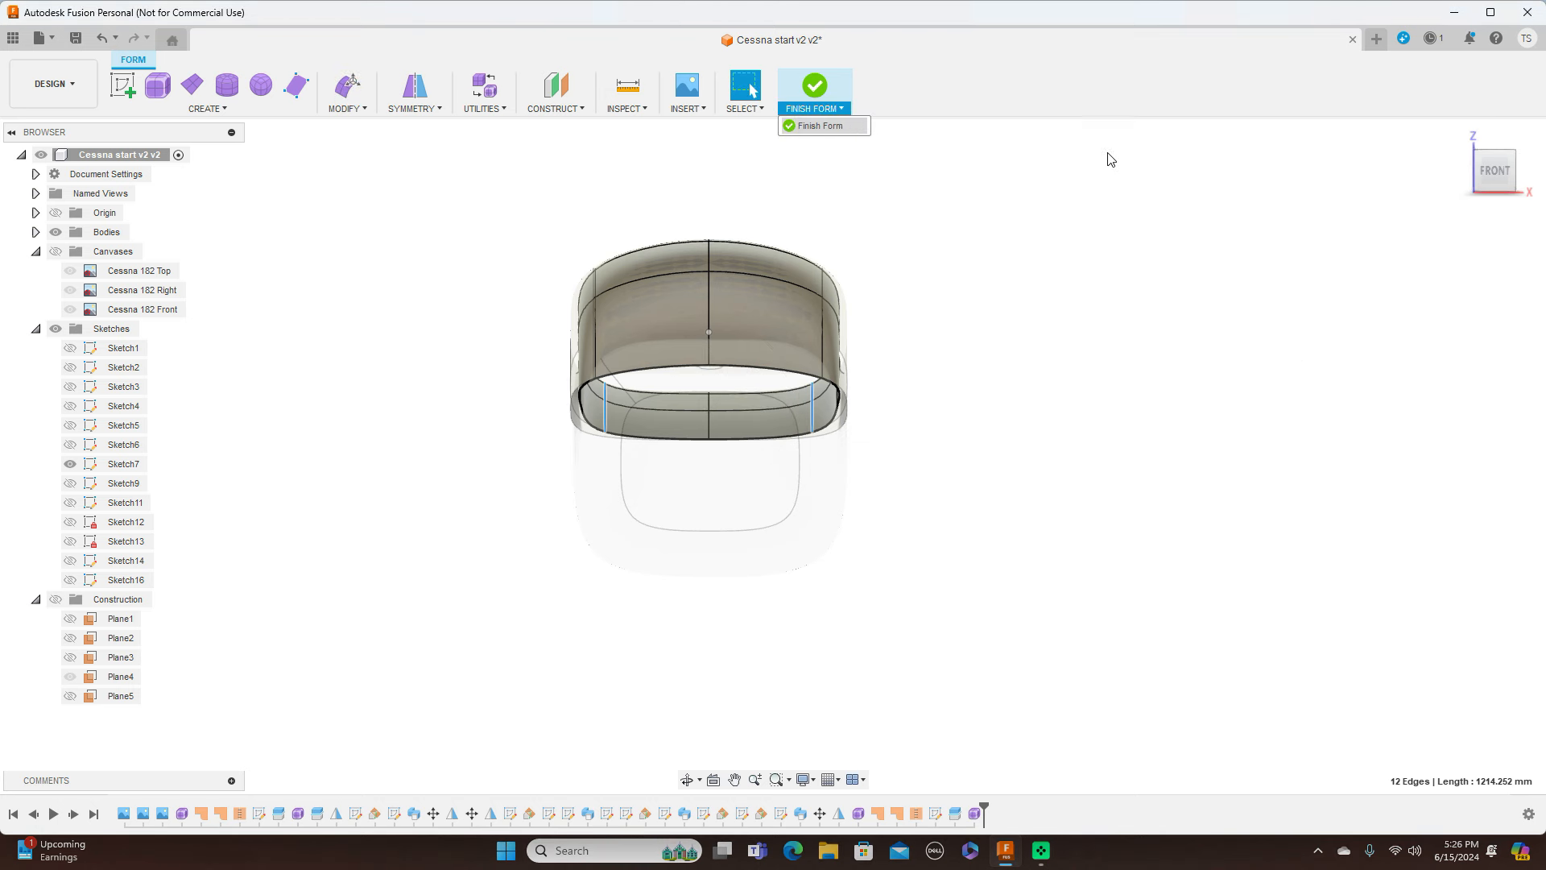
click(850, 128)
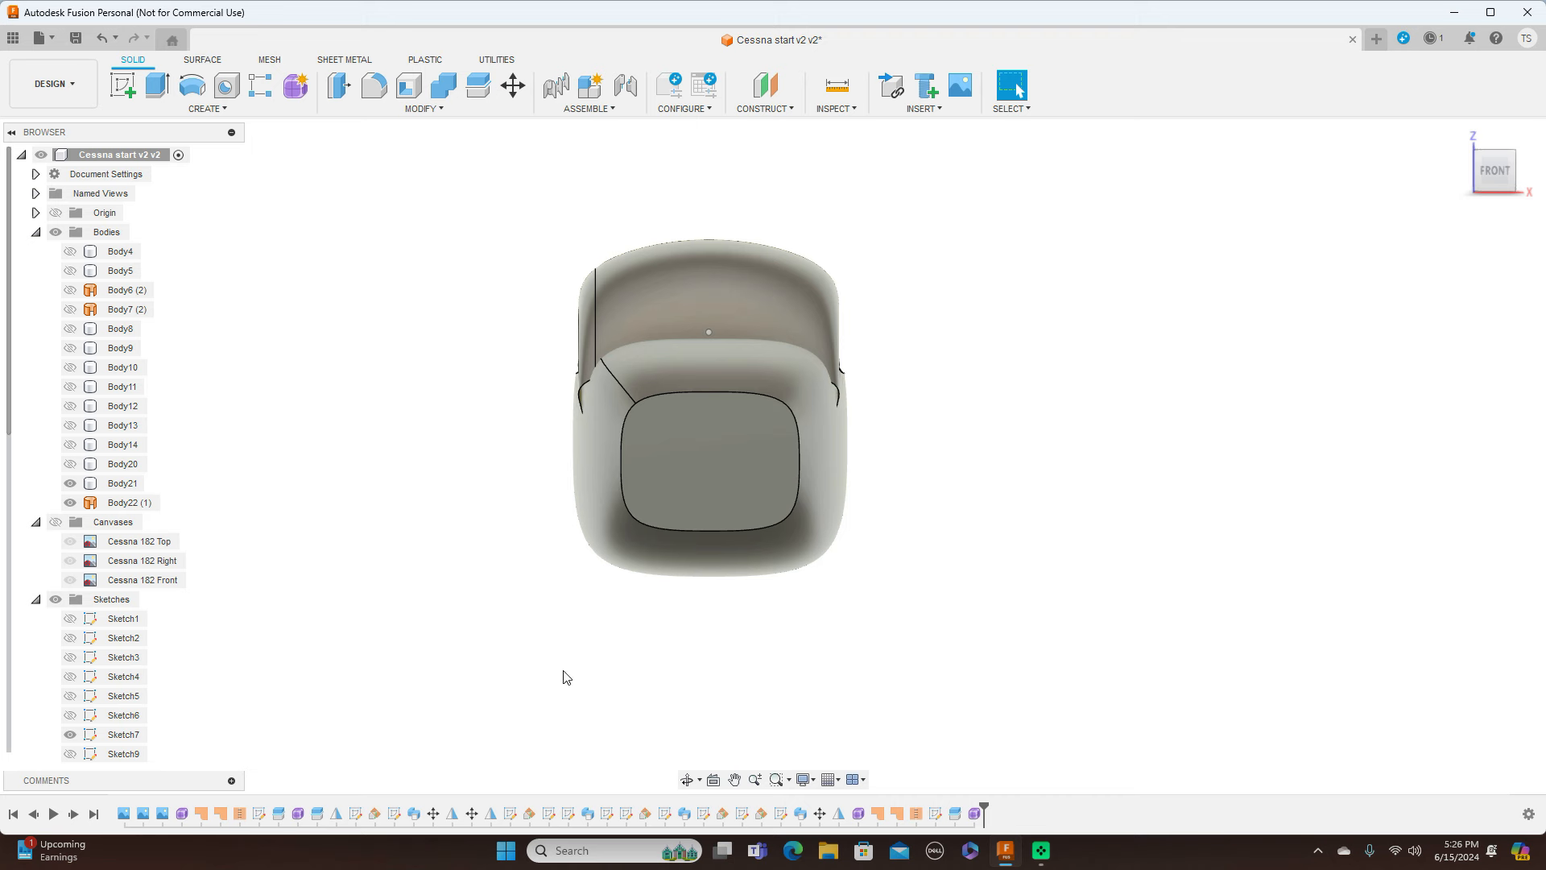
Reopen the upper cabin form and start Edit Form on the edge loop around its front opening
right_click(974, 813)
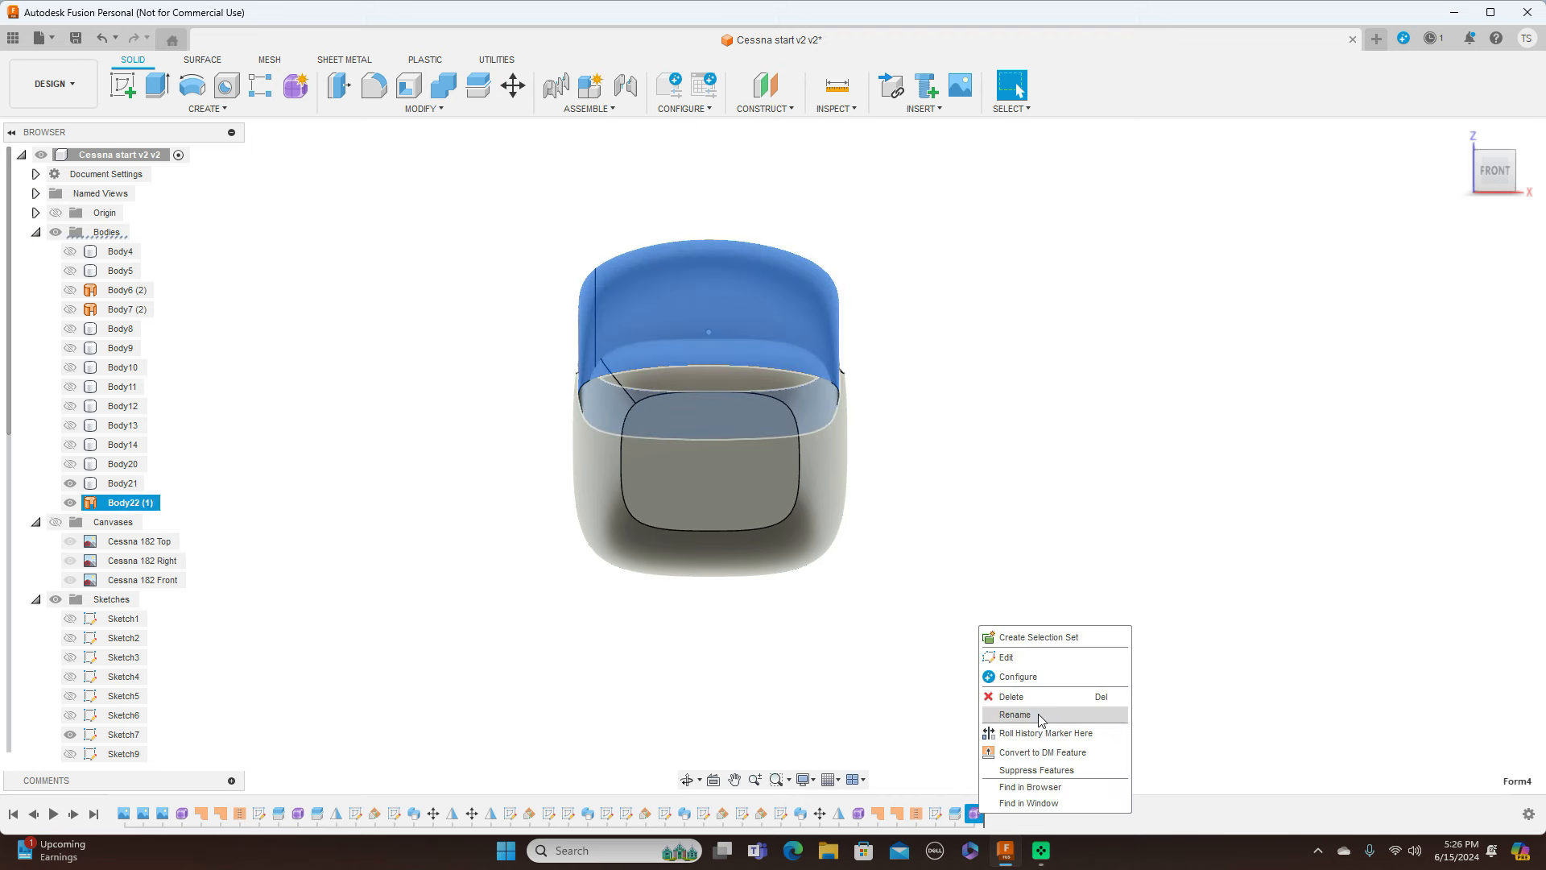
click(1045, 658)
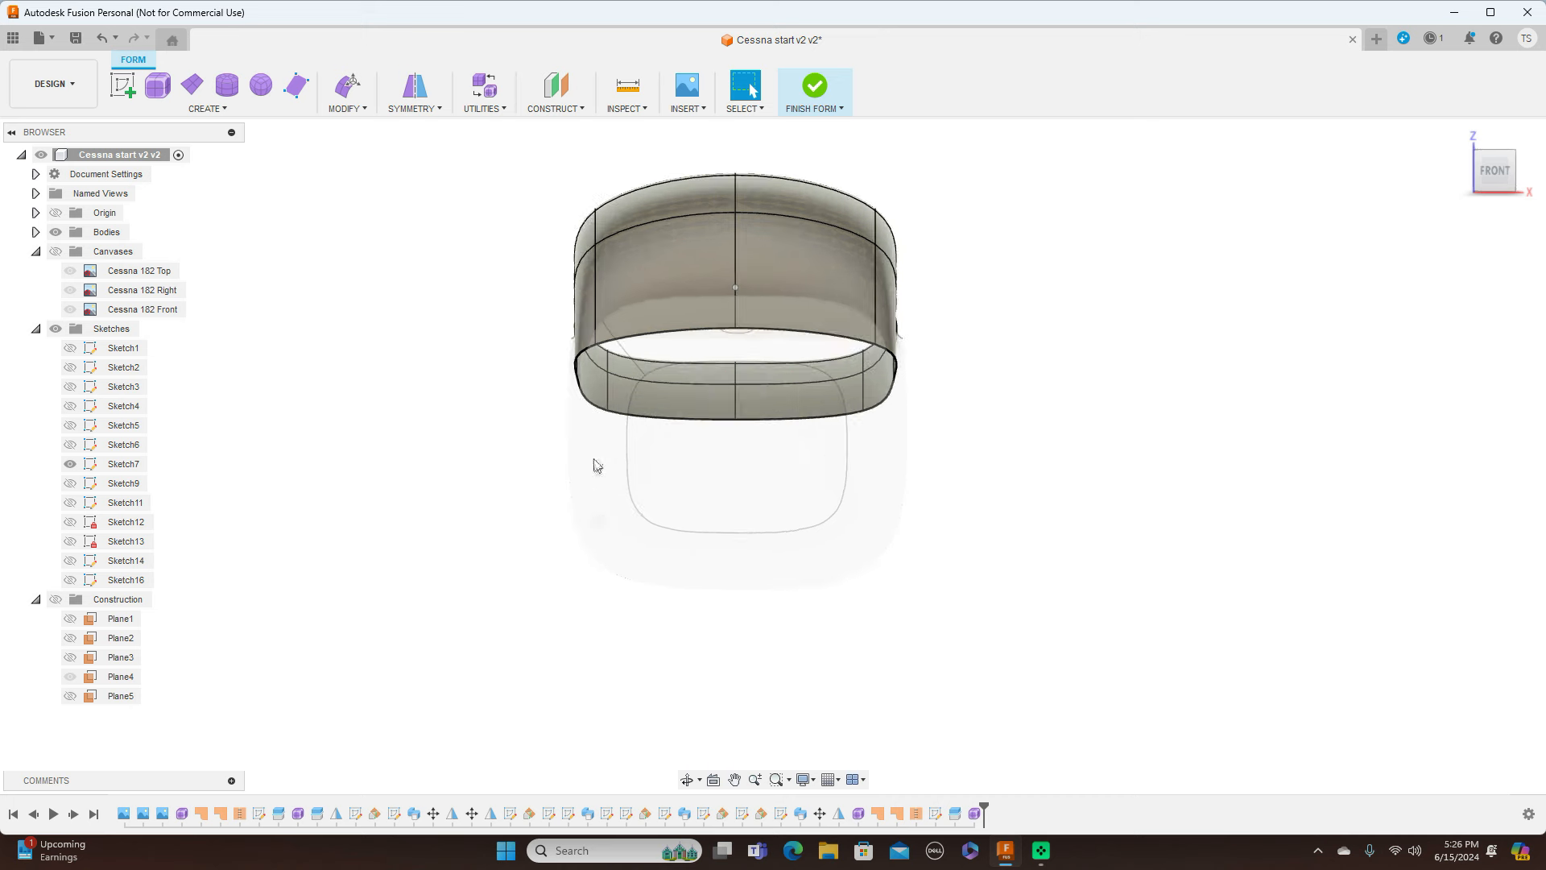
scroll(574, 371, up, 2)
double_click(574, 366)
right_click(575, 367)
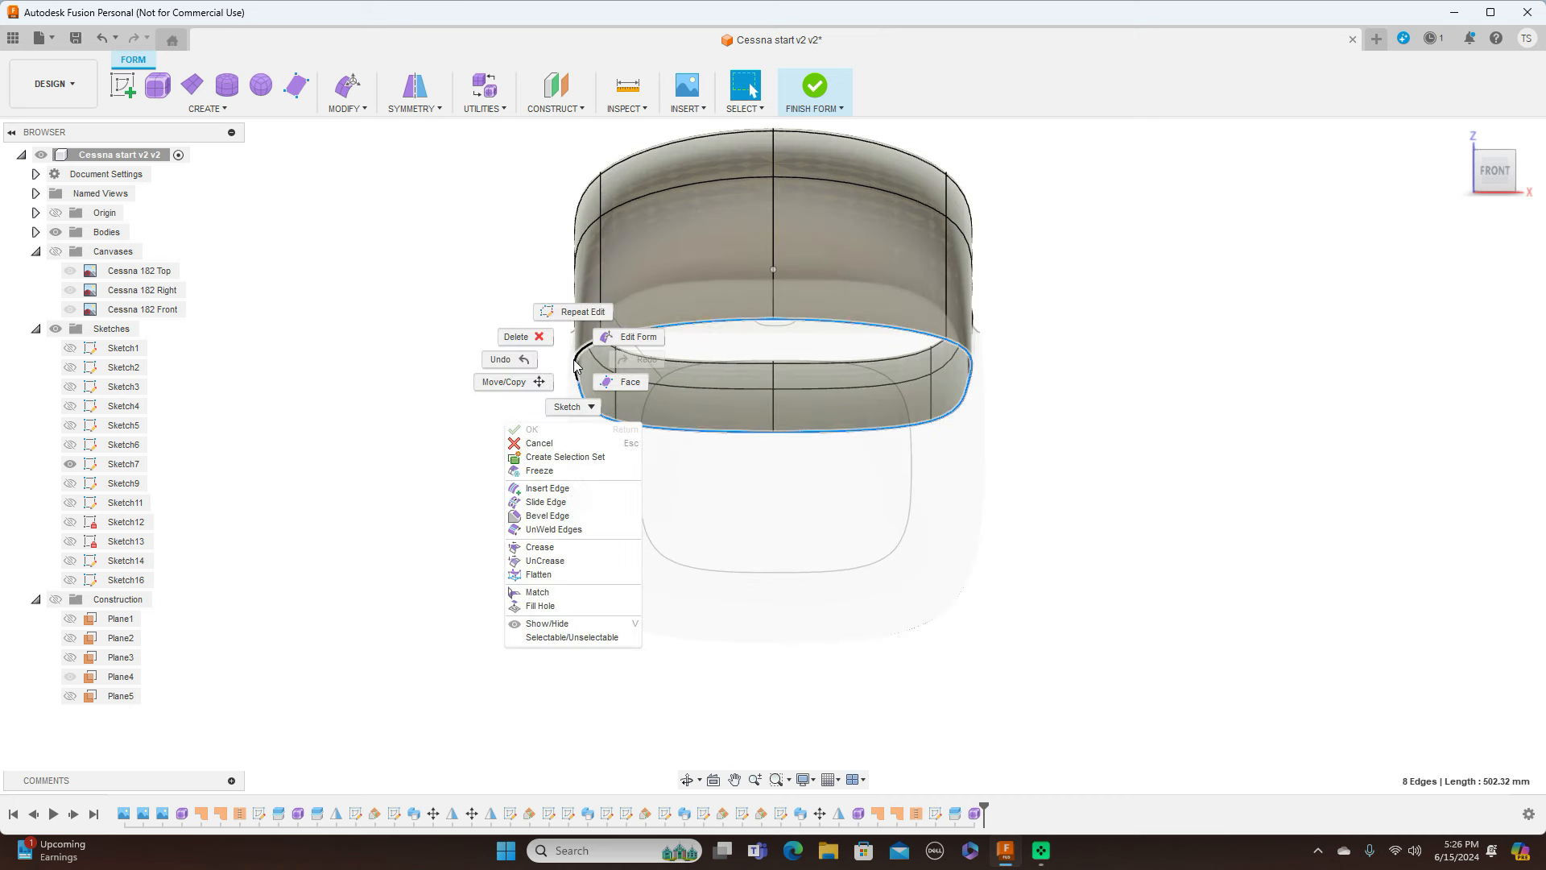
click(637, 331)
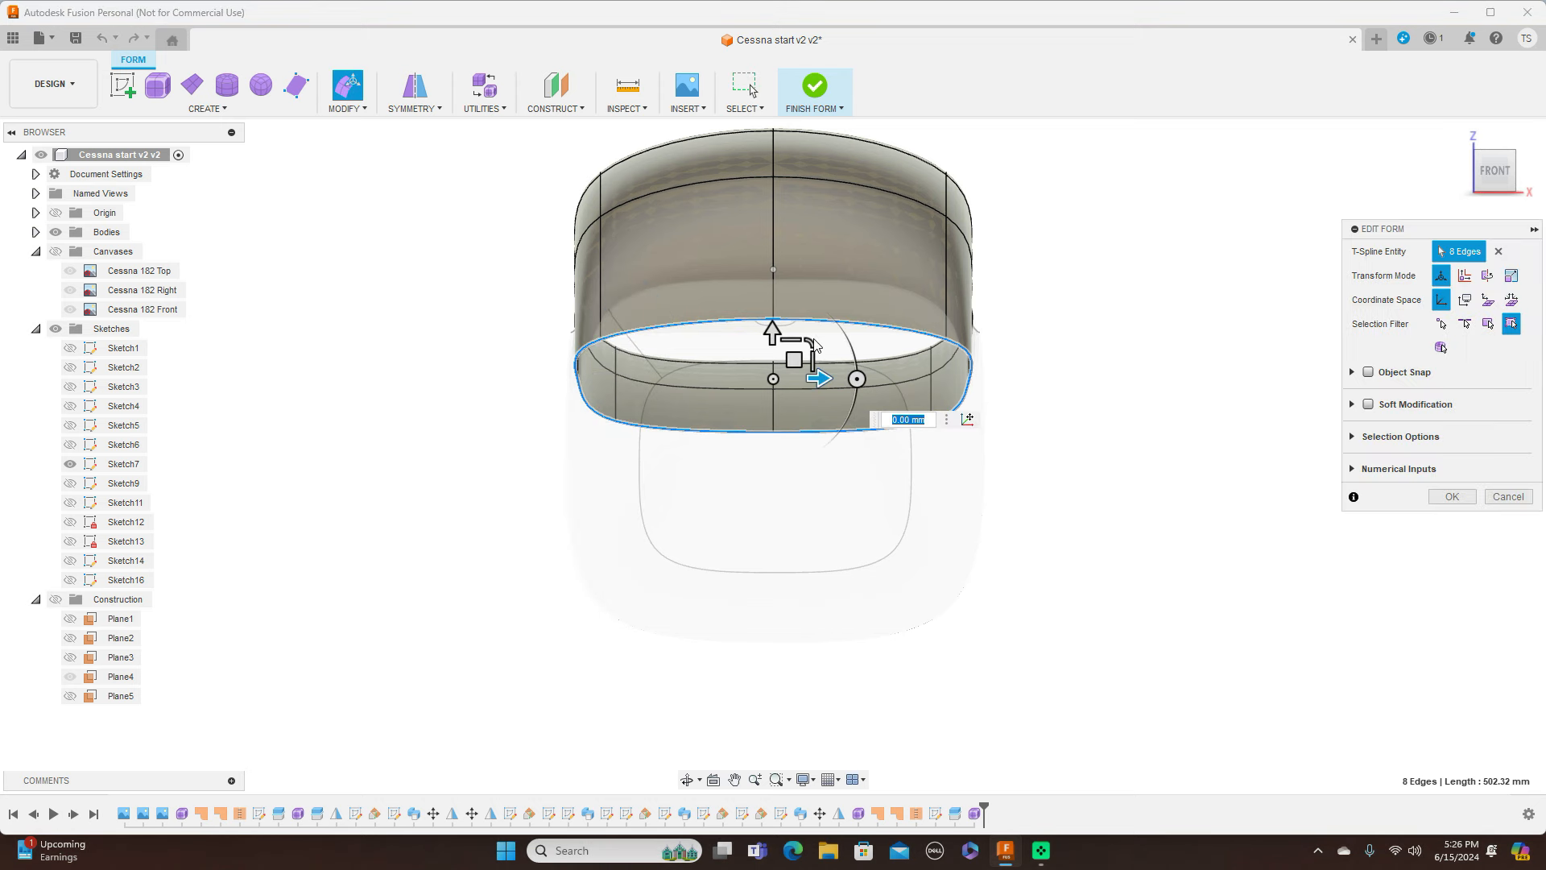
Scale the canopy form's open front edge loop slightly smaller in the XZ plane and finish the form
drag(812, 339, 807, 345)
click(1452, 496)
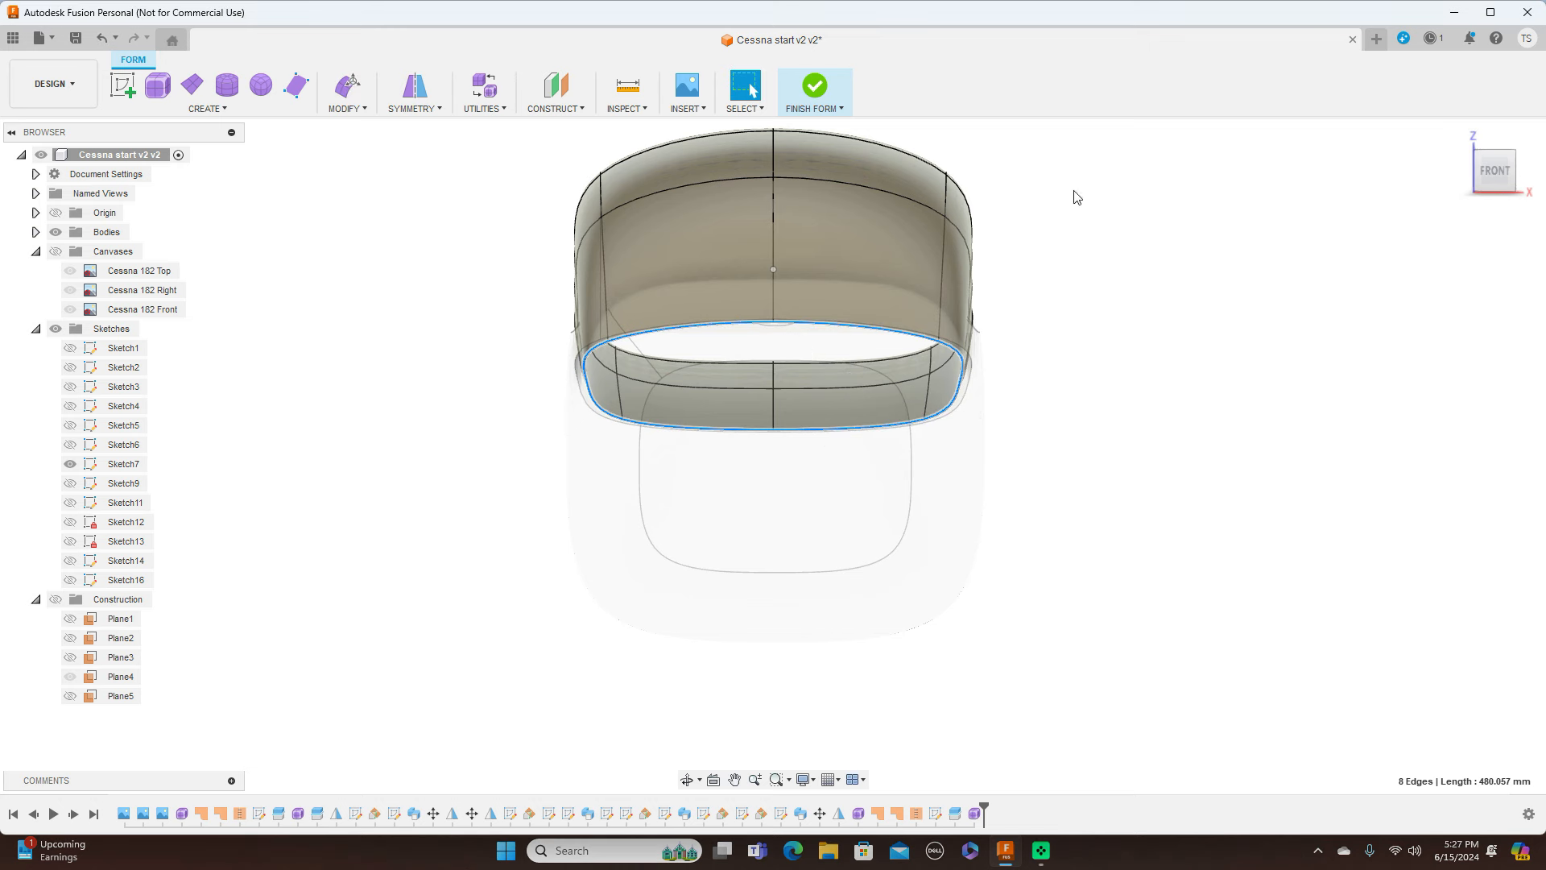
click(841, 108)
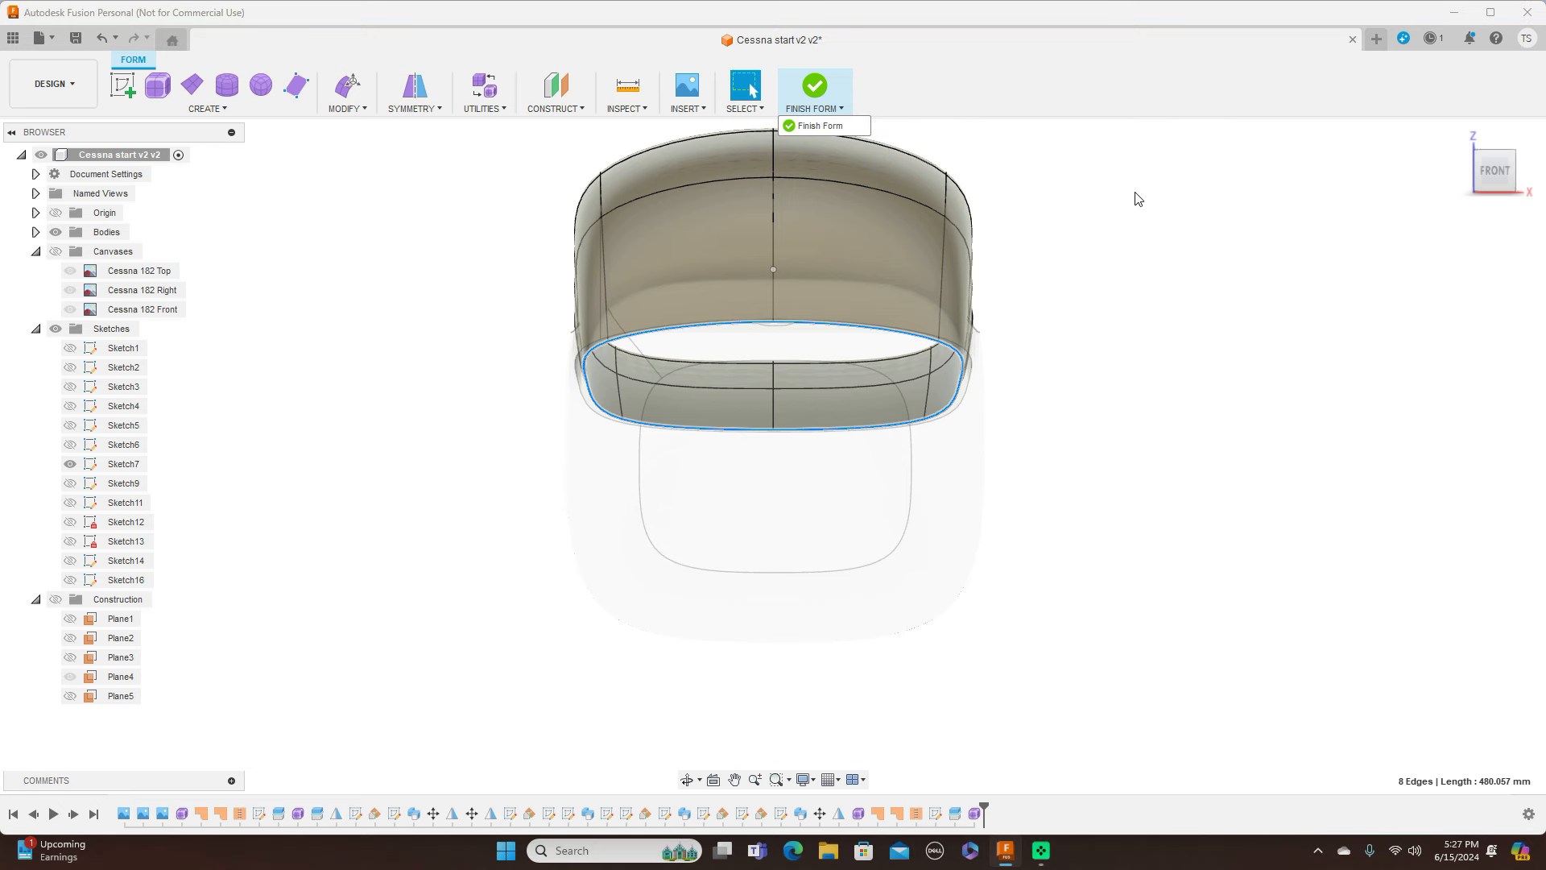
click(820, 126)
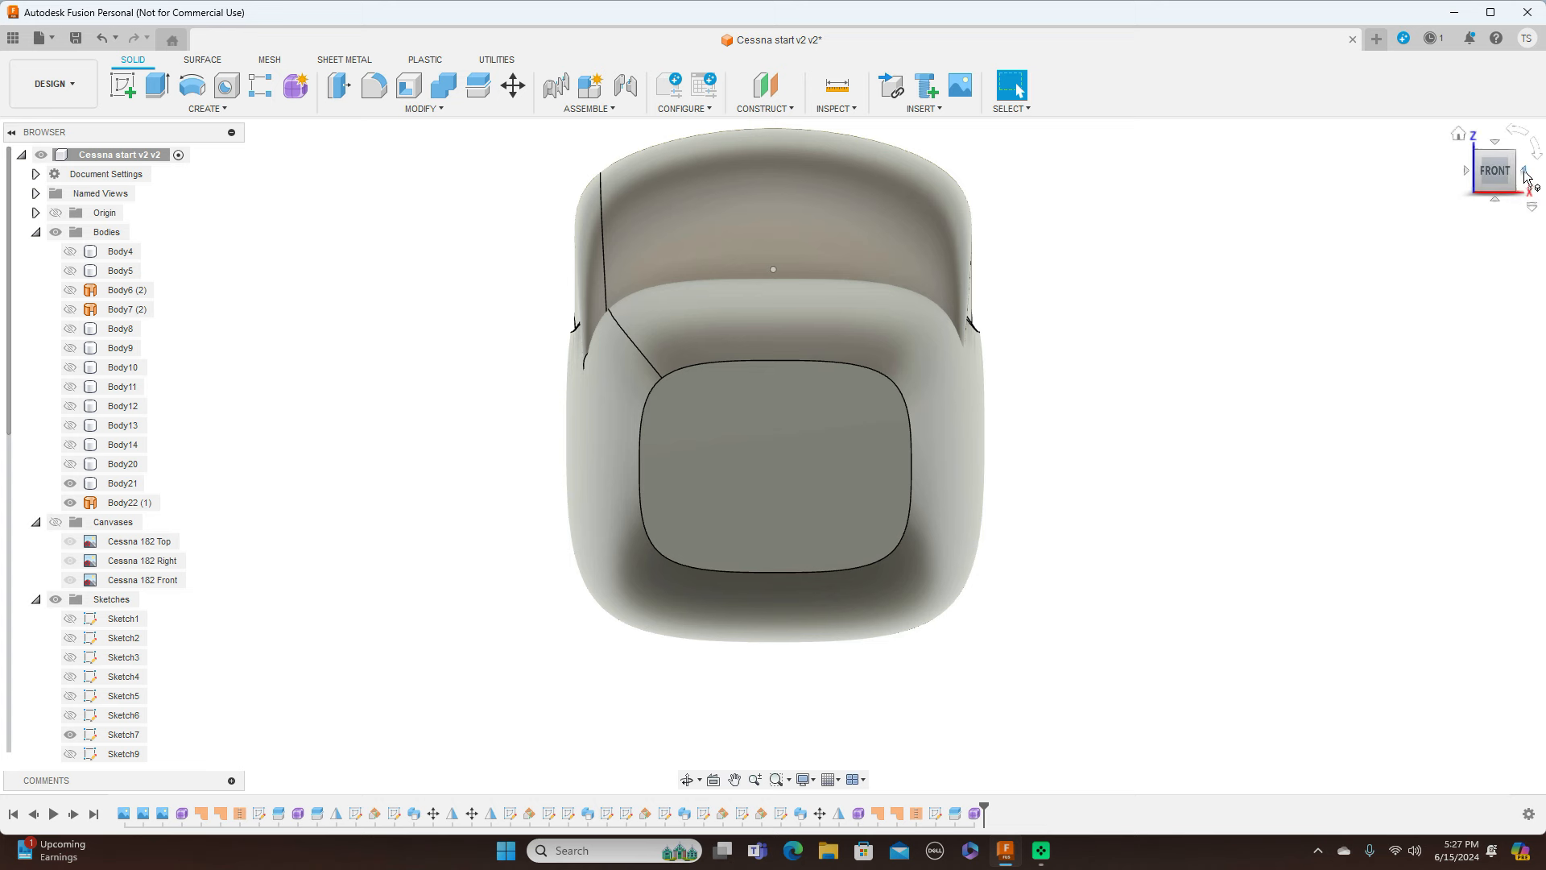
Inspect the canopy against the fuselage and reopen the canopy's form feature for editing
click(1524, 175)
middle_drag(1402, 682, 1048, 682)
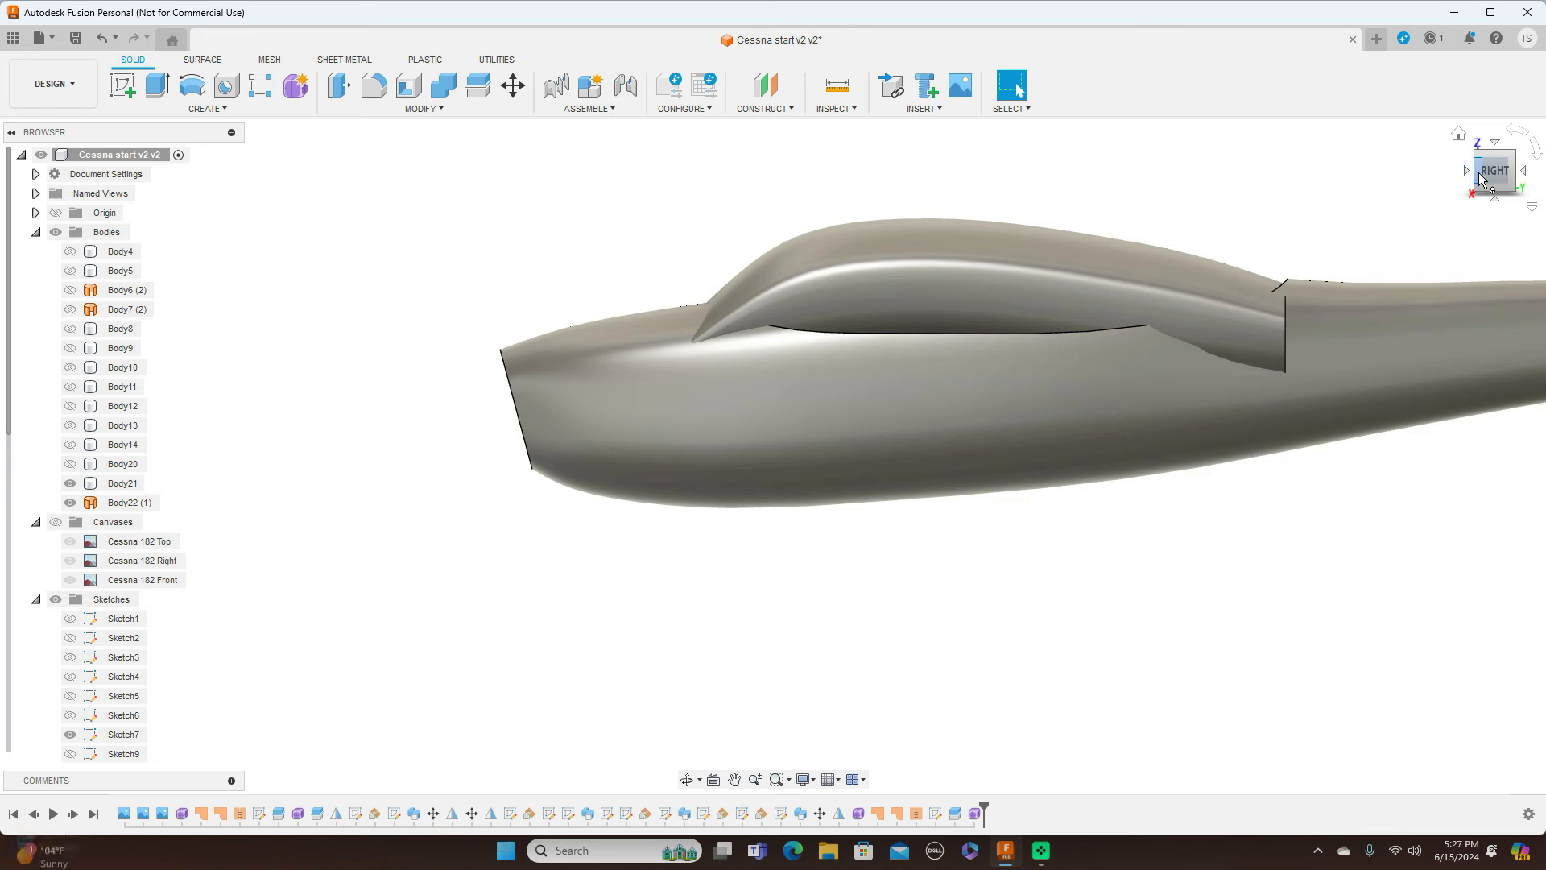
click(1479, 175)
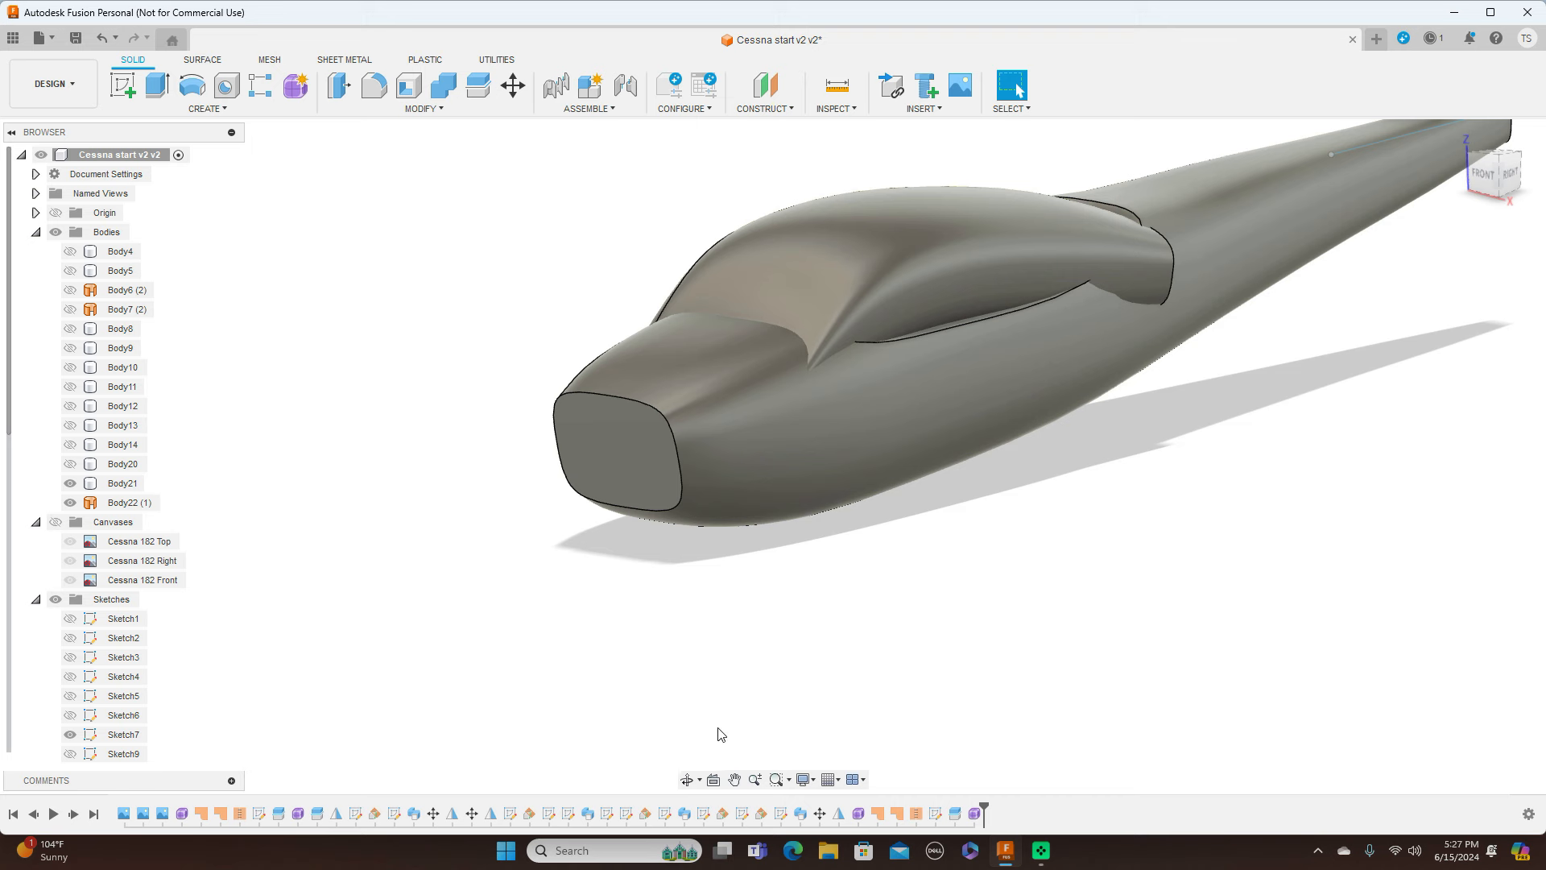
right_click(974, 813)
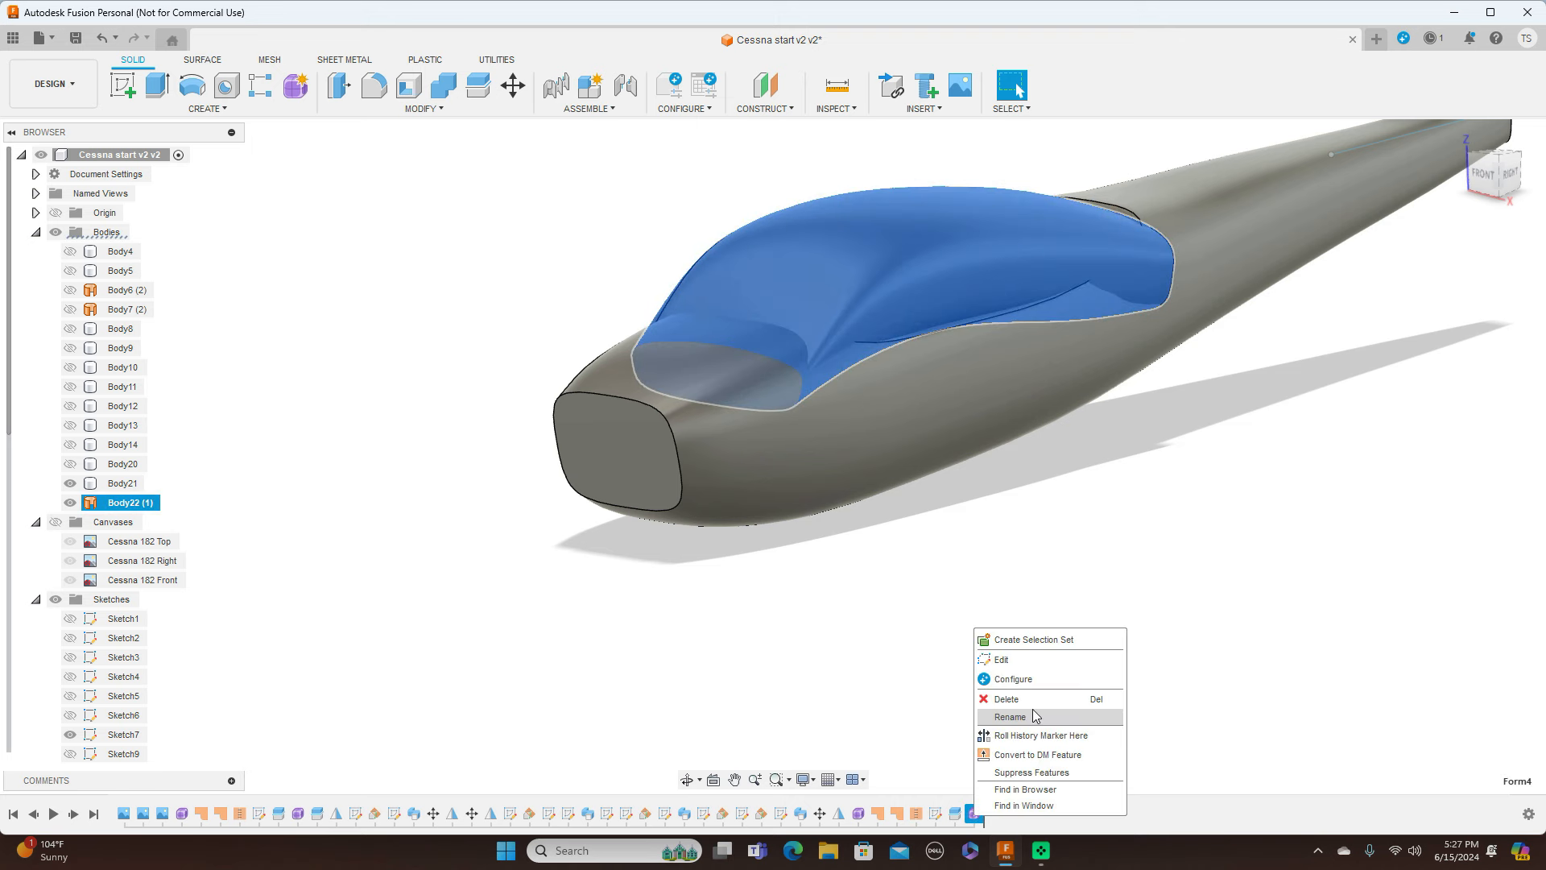
click(1038, 660)
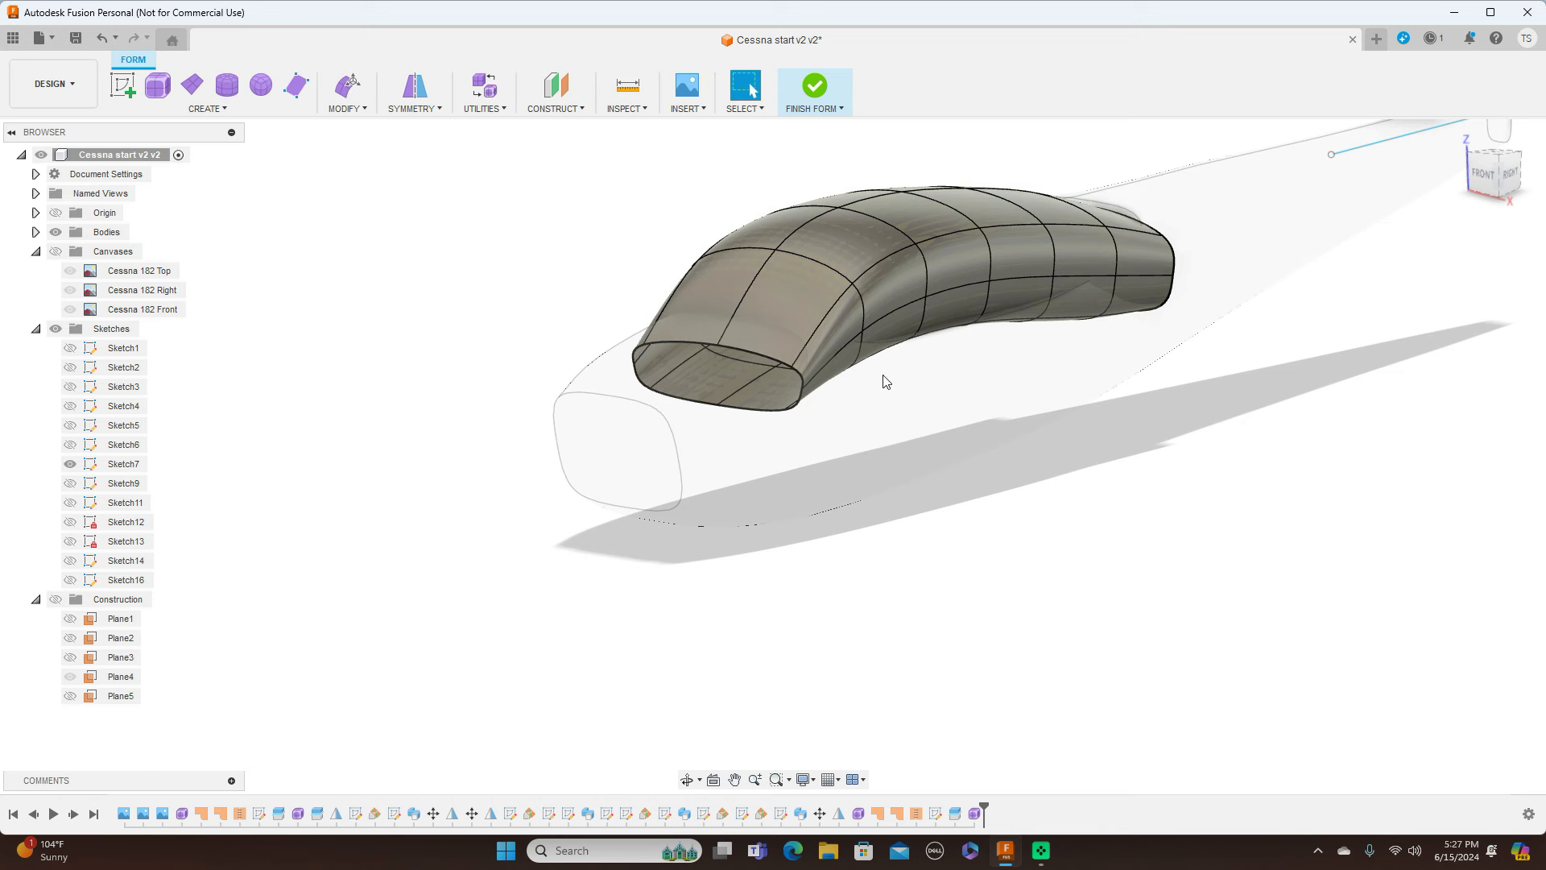
Scale the matching front side faces on both sides of the canopy to 0.972 in the XZ plane and finish the form
click(831, 335)
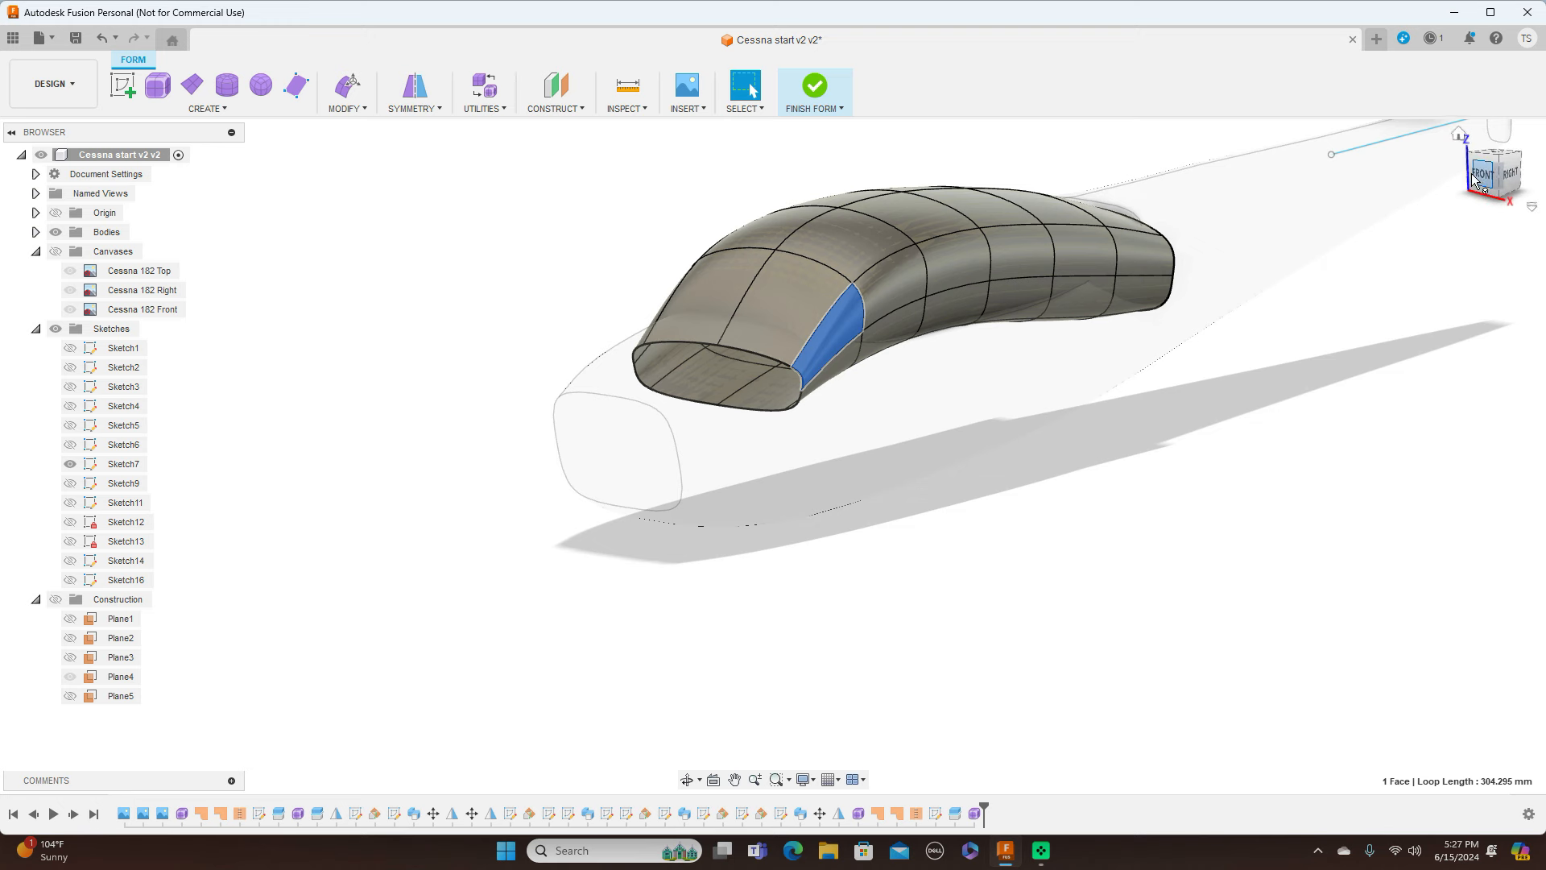
drag(1475, 181, 1526, 179)
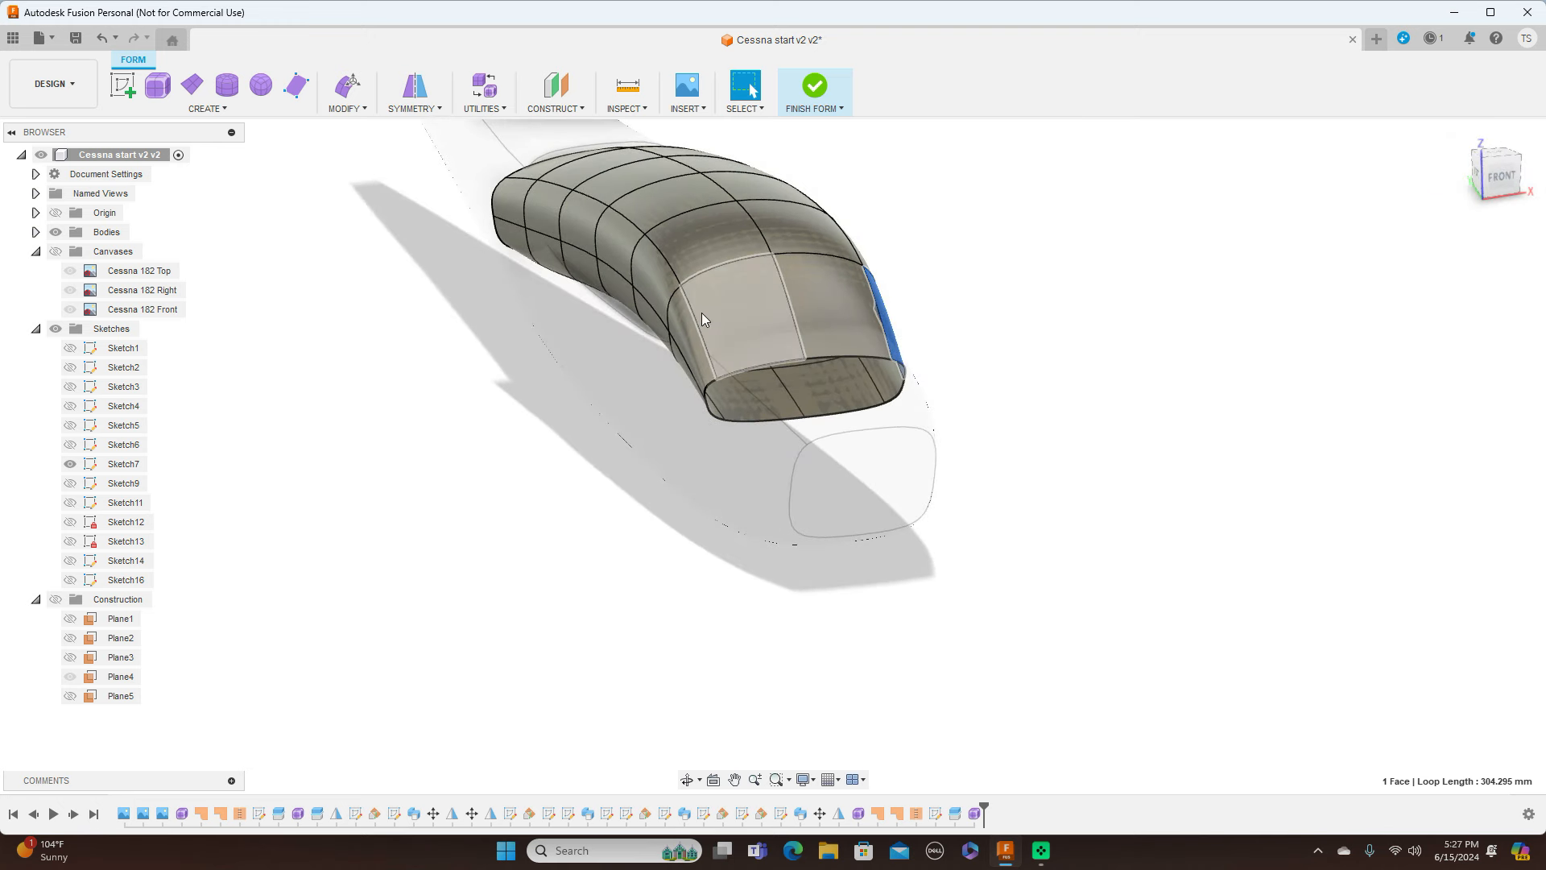
shift+click(697, 337)
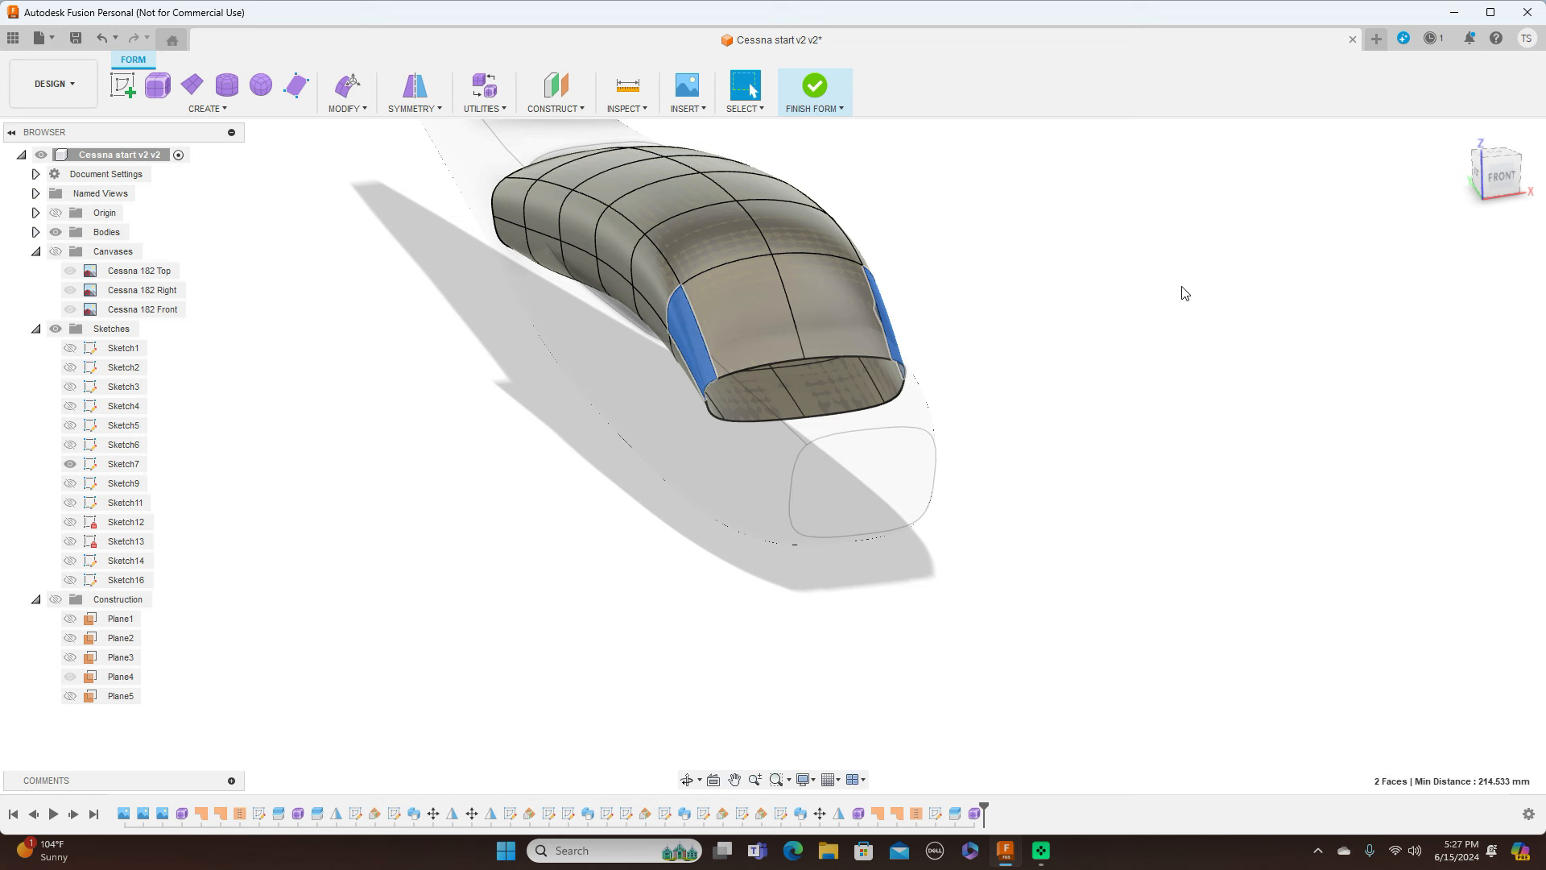
right_click(1129, 278)
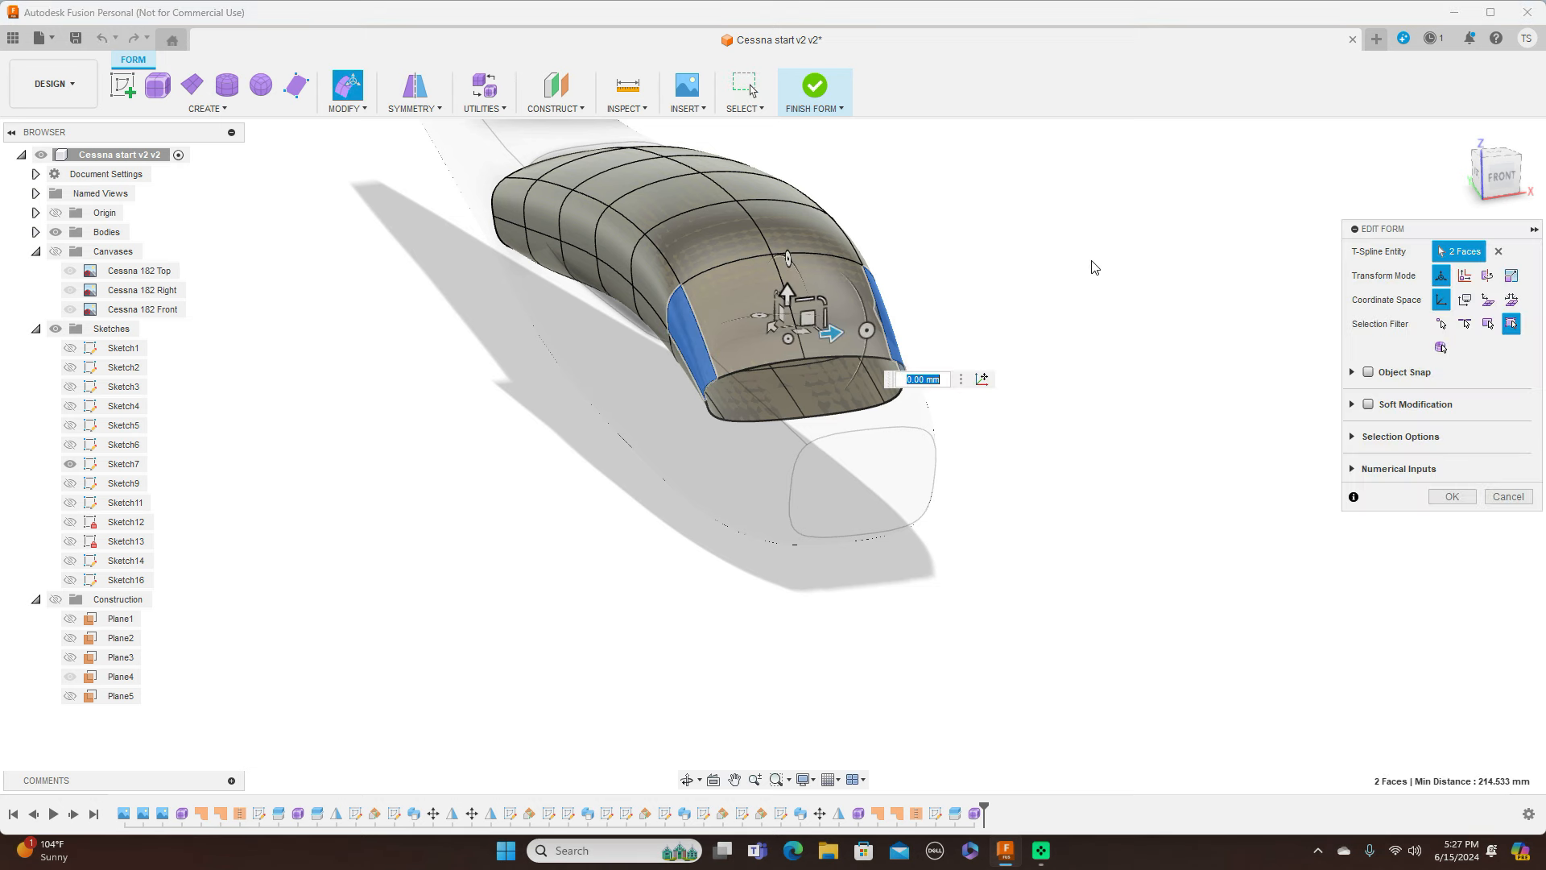
click(1500, 178)
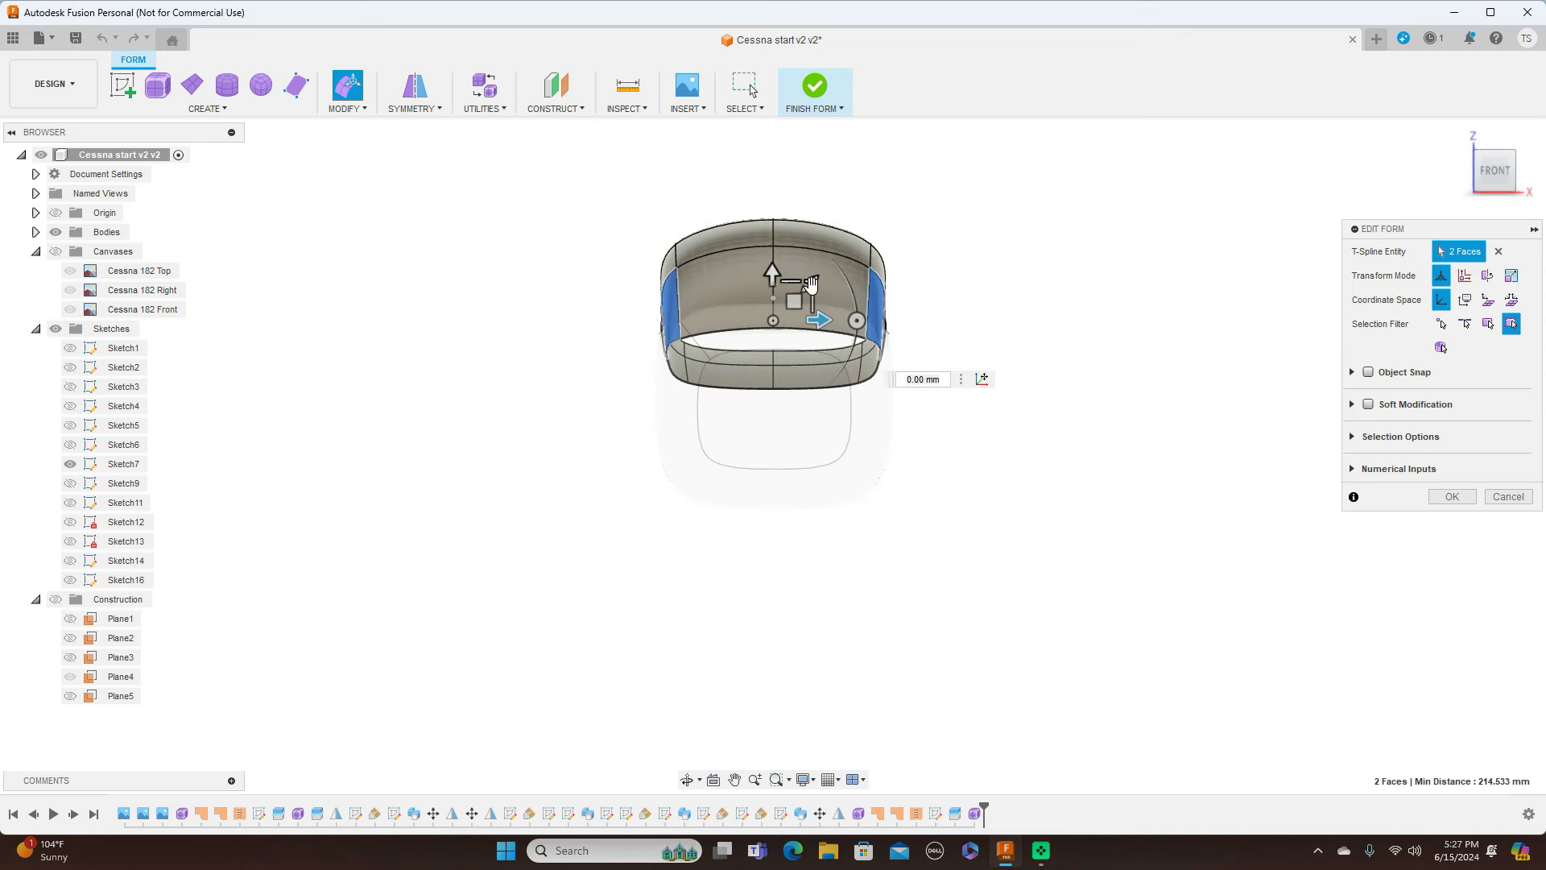
click(811, 284)
text(0.972)
key(Return)
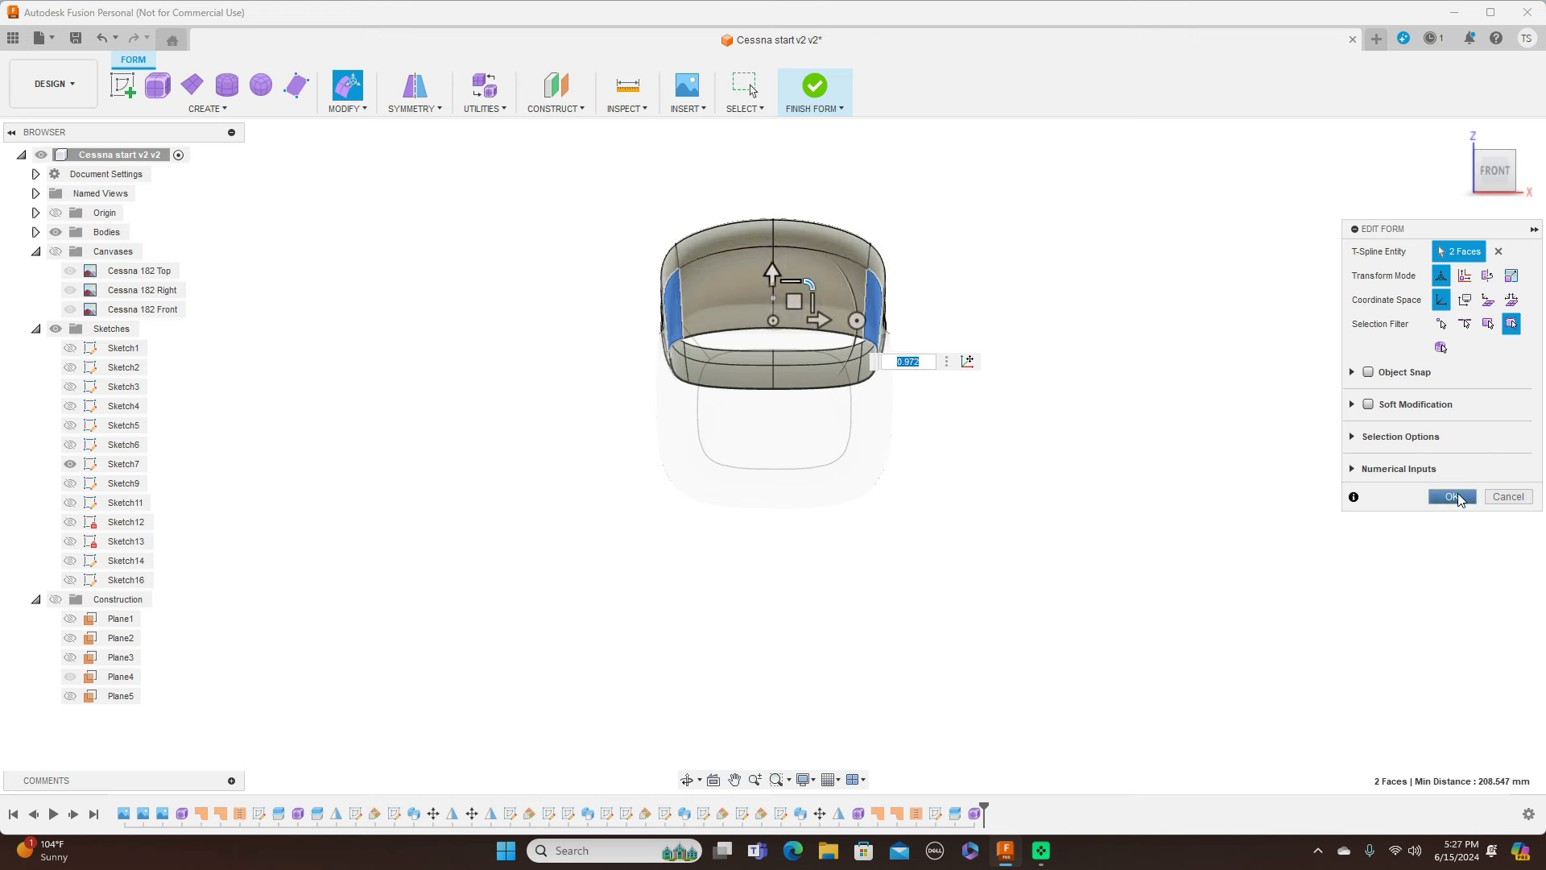
click(1454, 497)
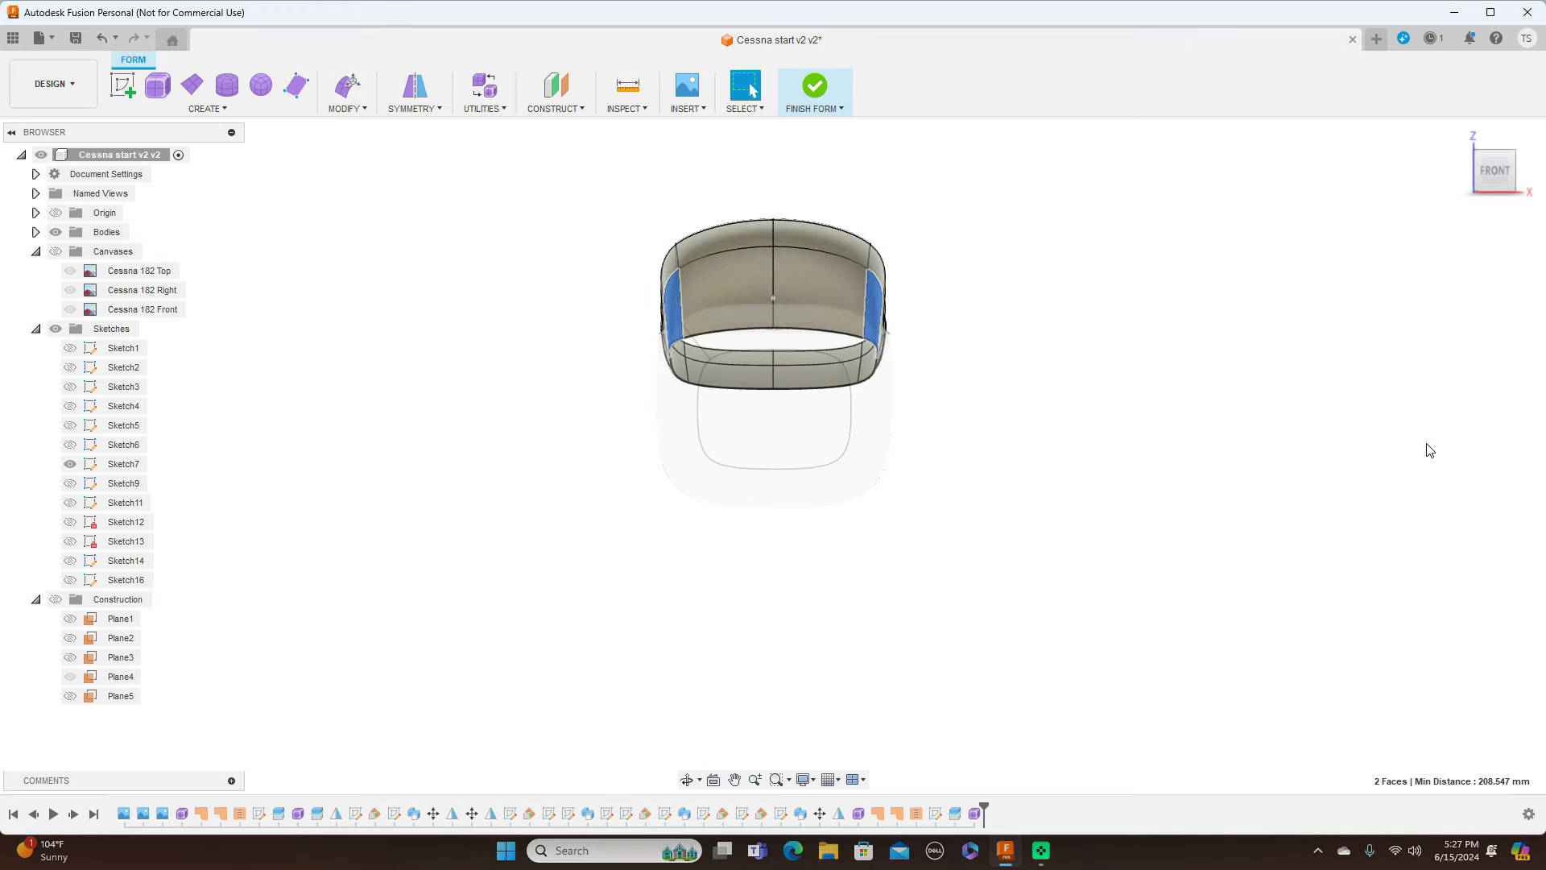
click(841, 110)
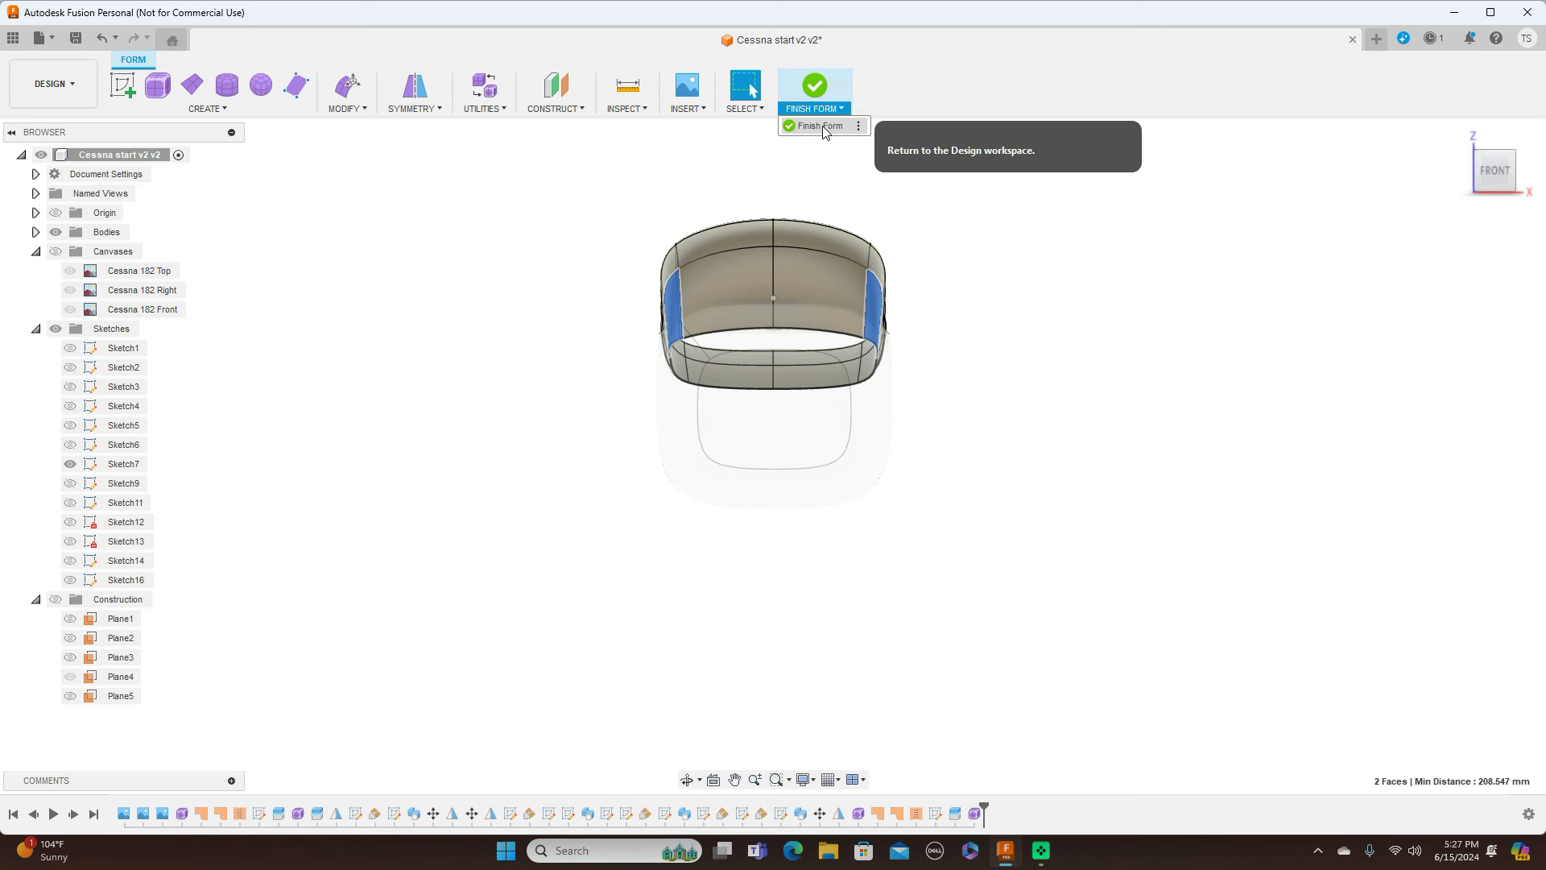
click(821, 127)
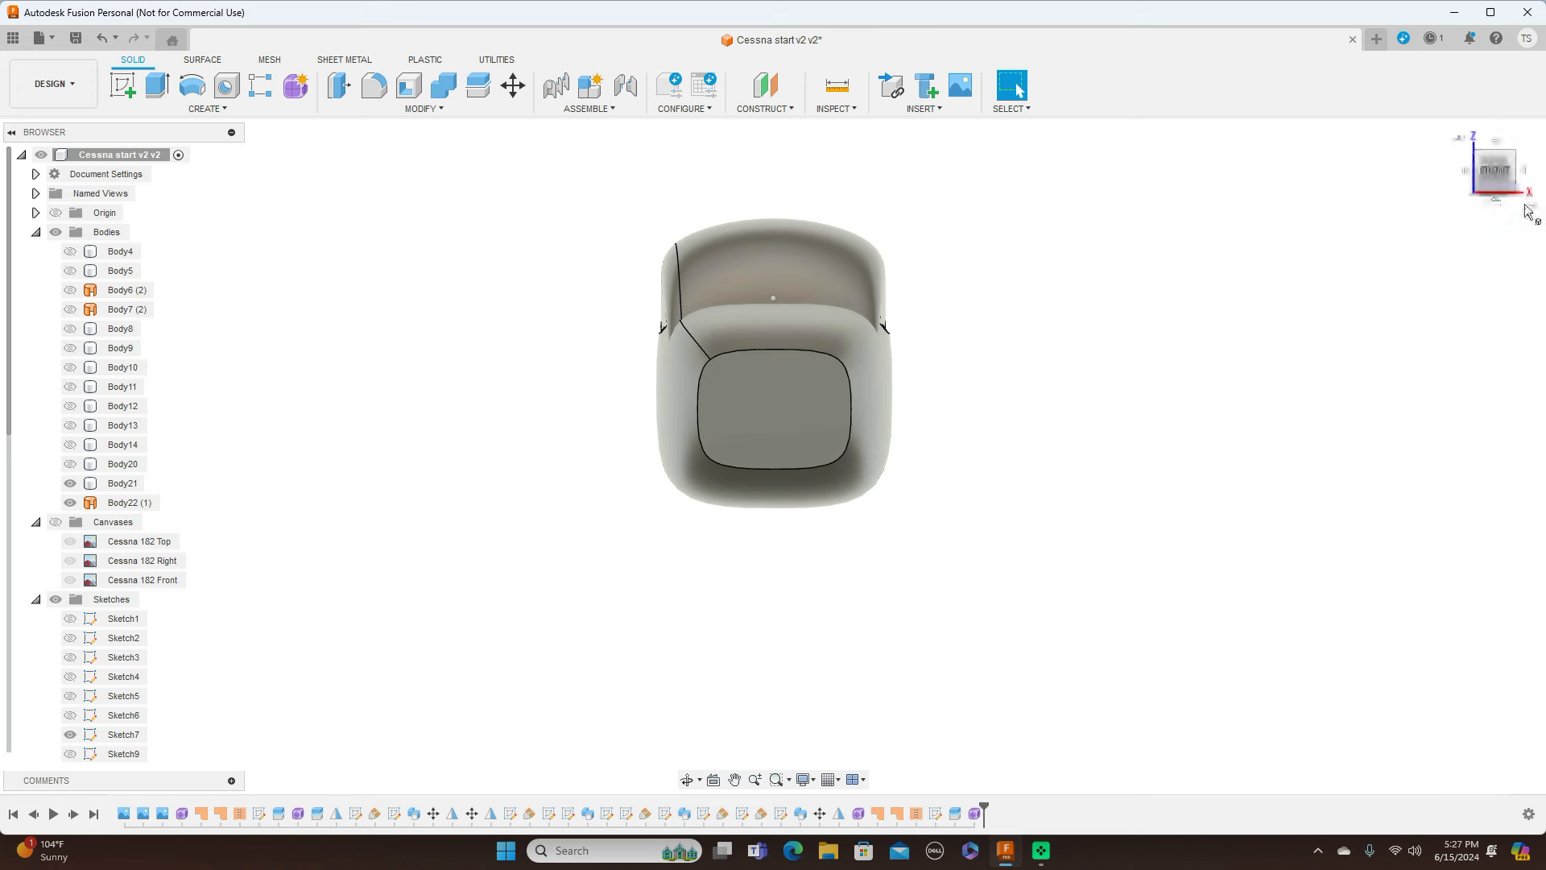
Check the canopy's side profile where it meets the tail and reopen its form feature for editing
shift+middle_drag(773, 456, 620, 452)
mouse_move(1480, 172)
mouse_down()
mouse_move(1407, 172)
mouse_move(1504, 172)
mouse_move(1417, 172)
mouse_up()
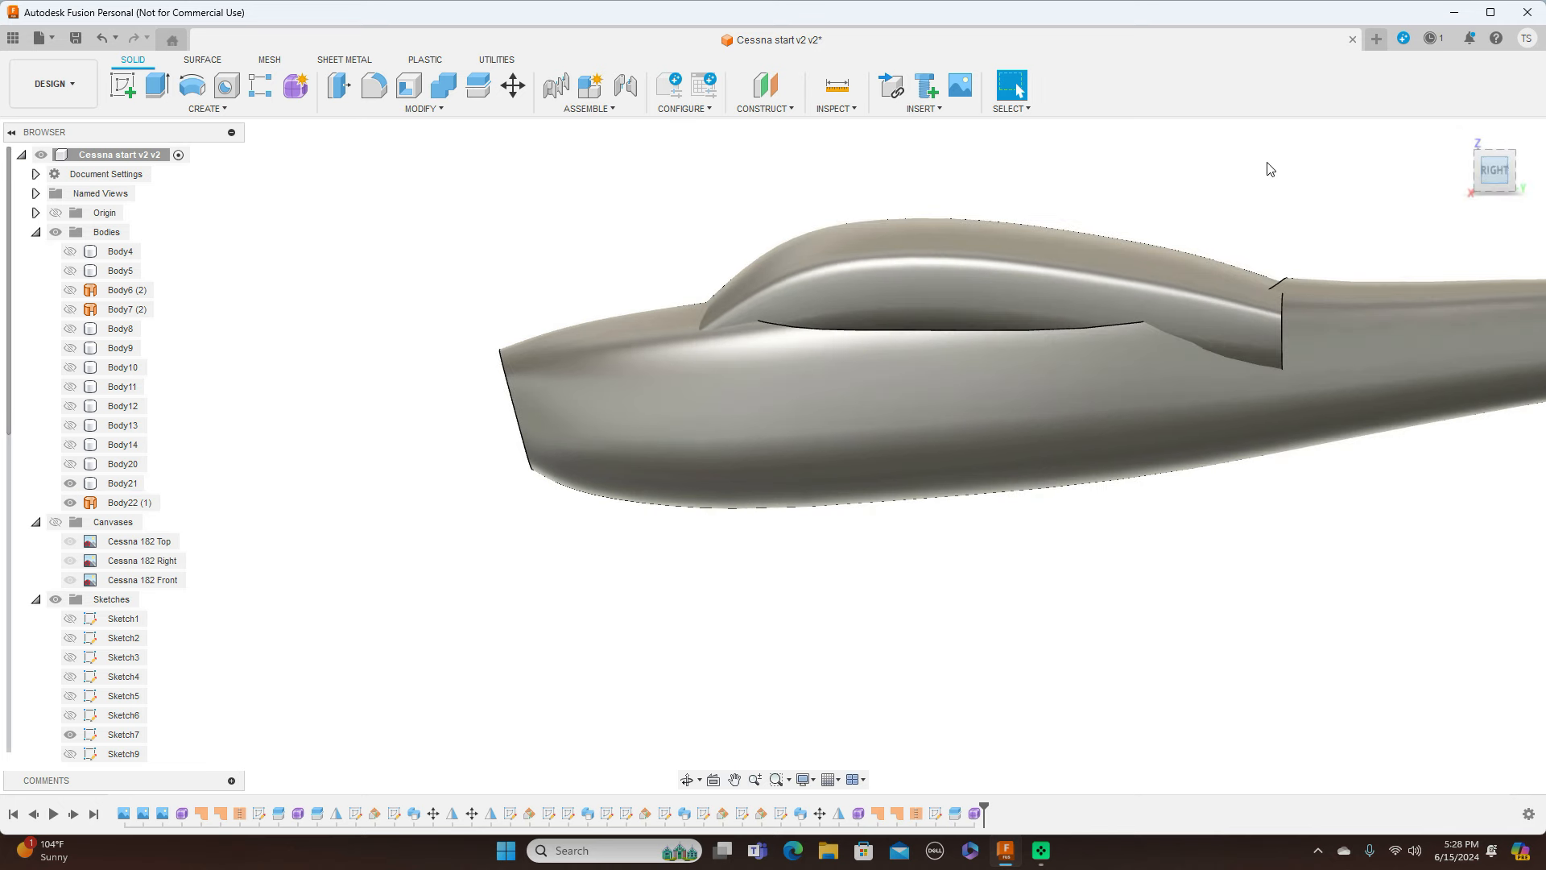
middle_drag(1301, 166, 1015, 194)
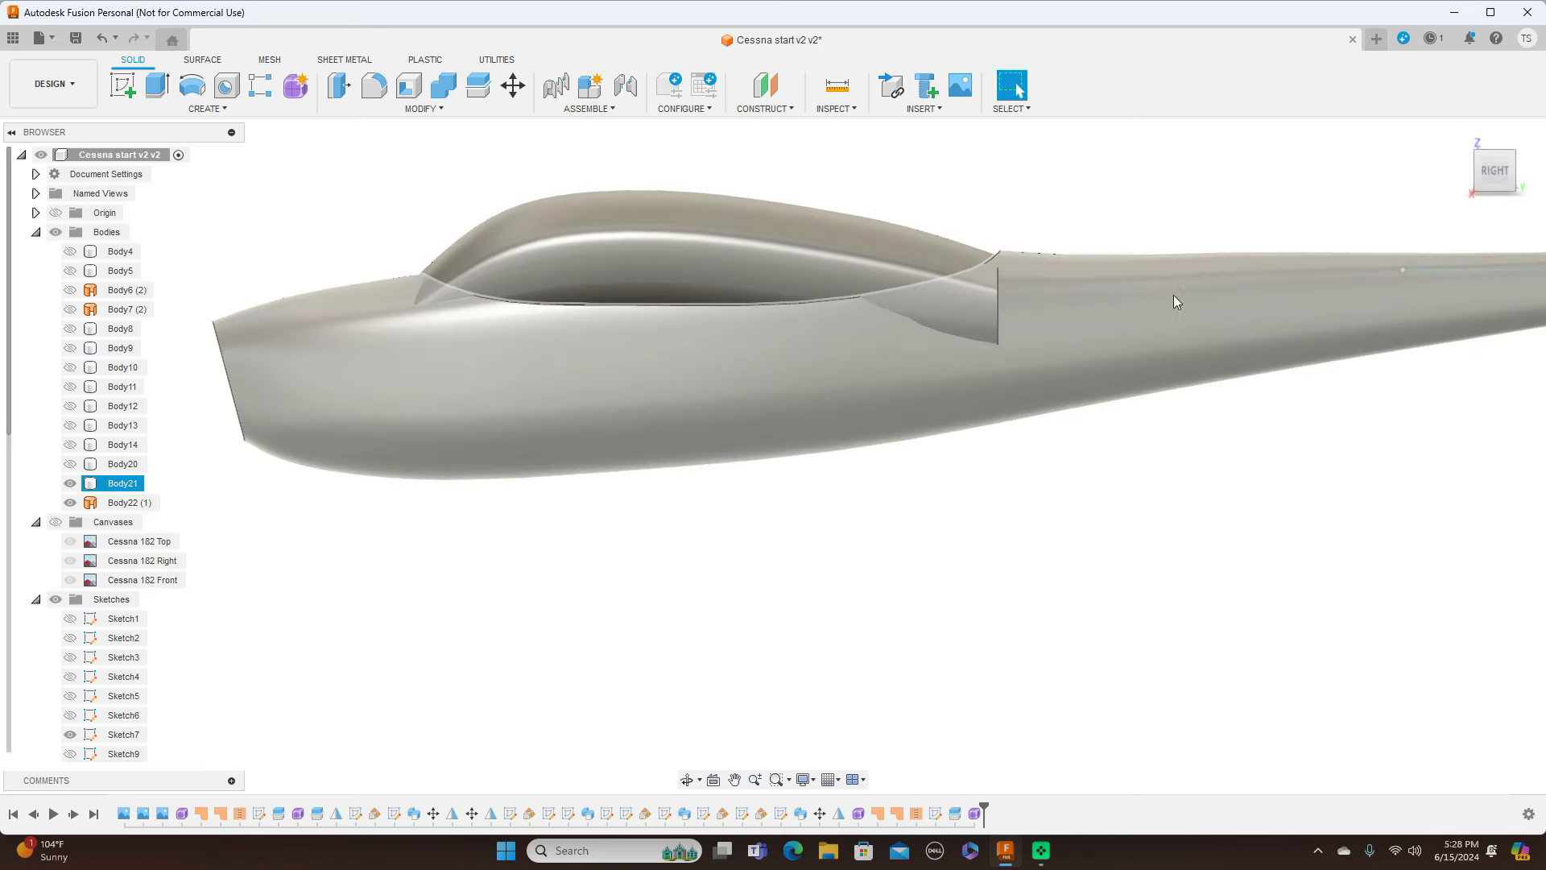
right_click(975, 815)
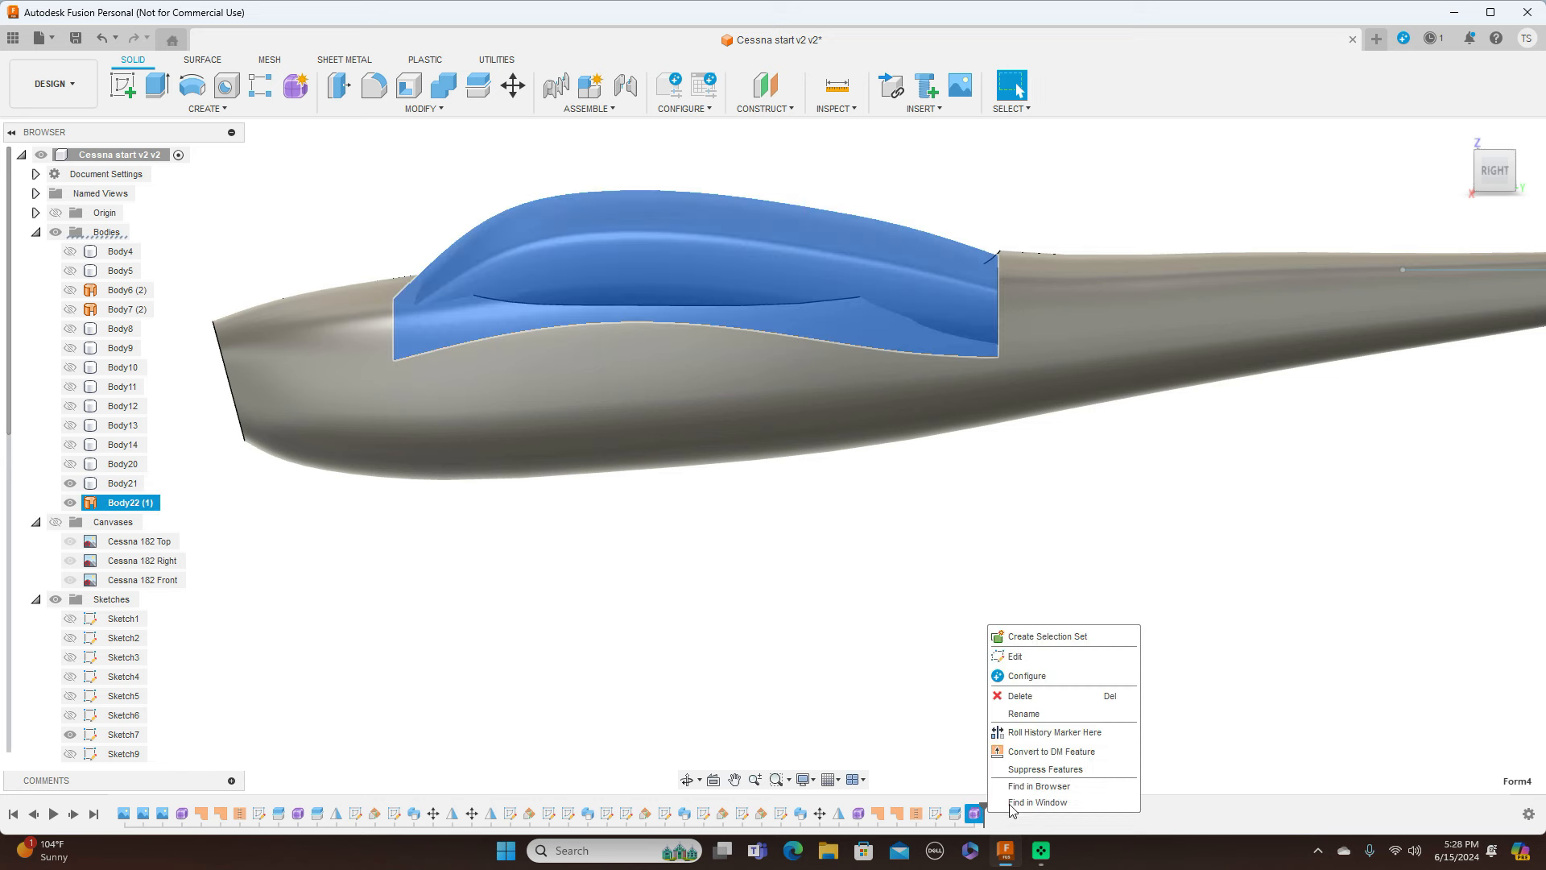
click(1039, 658)
Scale the canopy's open rear edge loop to 0.83 in the XZ plane and finish the form
double_click(999, 310)
right_click(1001, 304)
click(1047, 272)
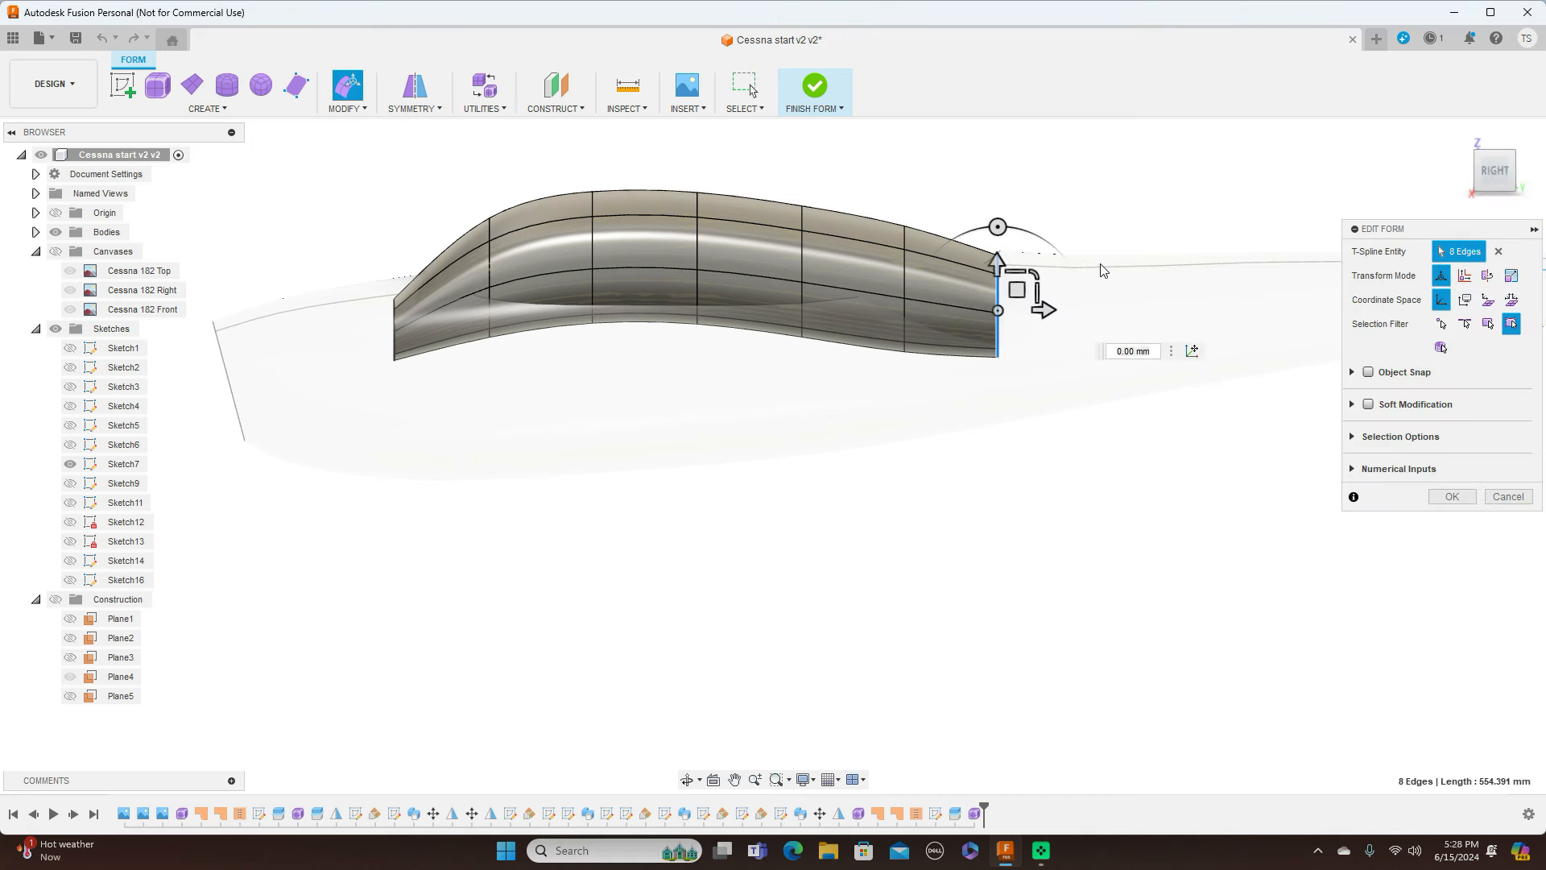
mouse_move(1514, 174)
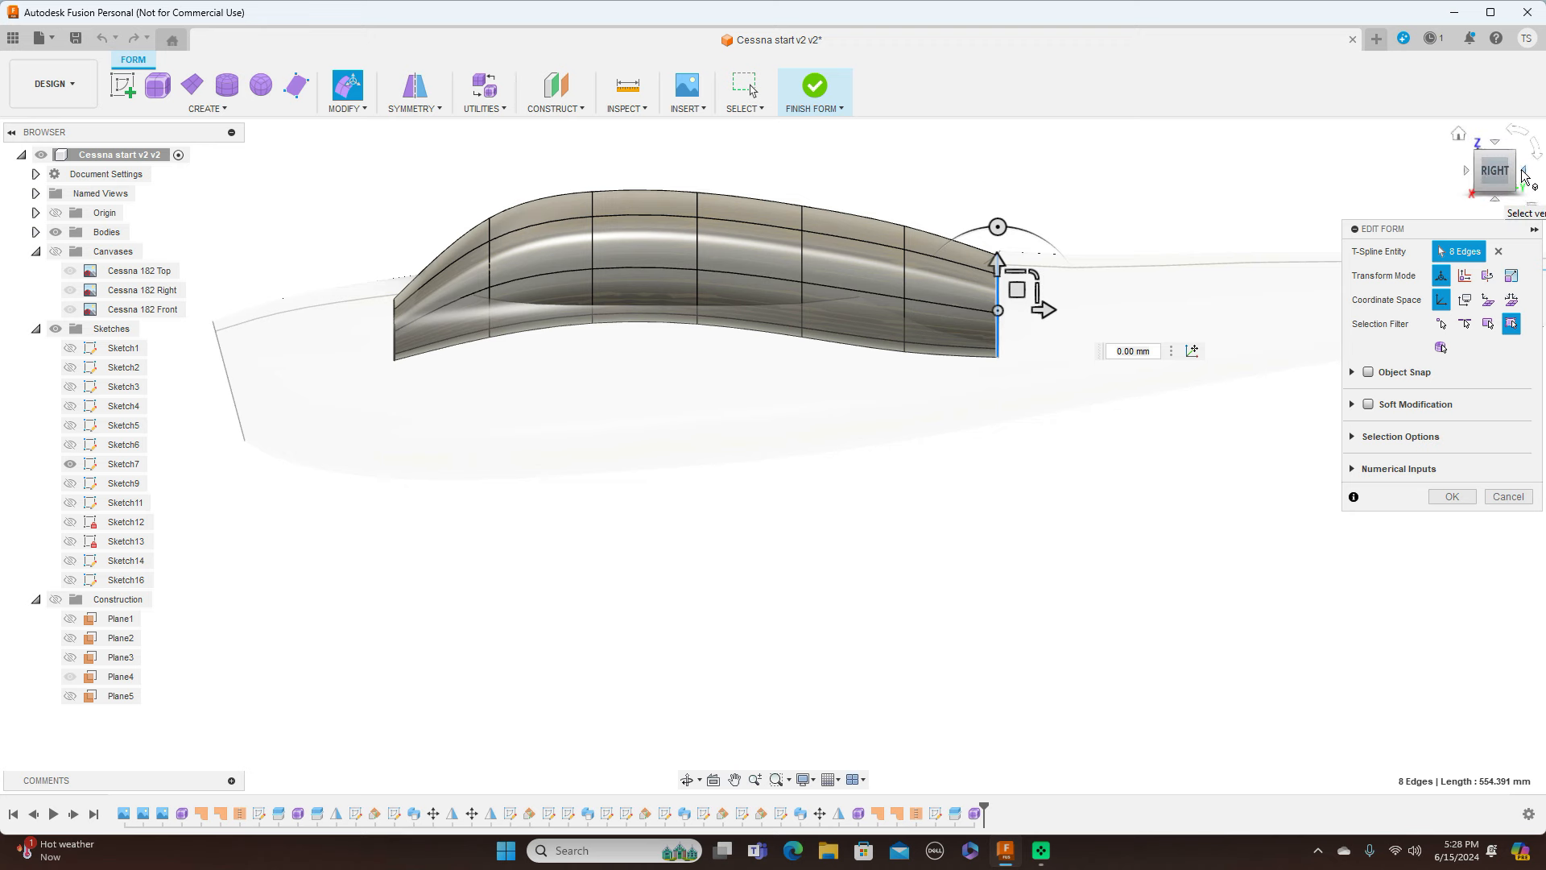
click(1518, 172)
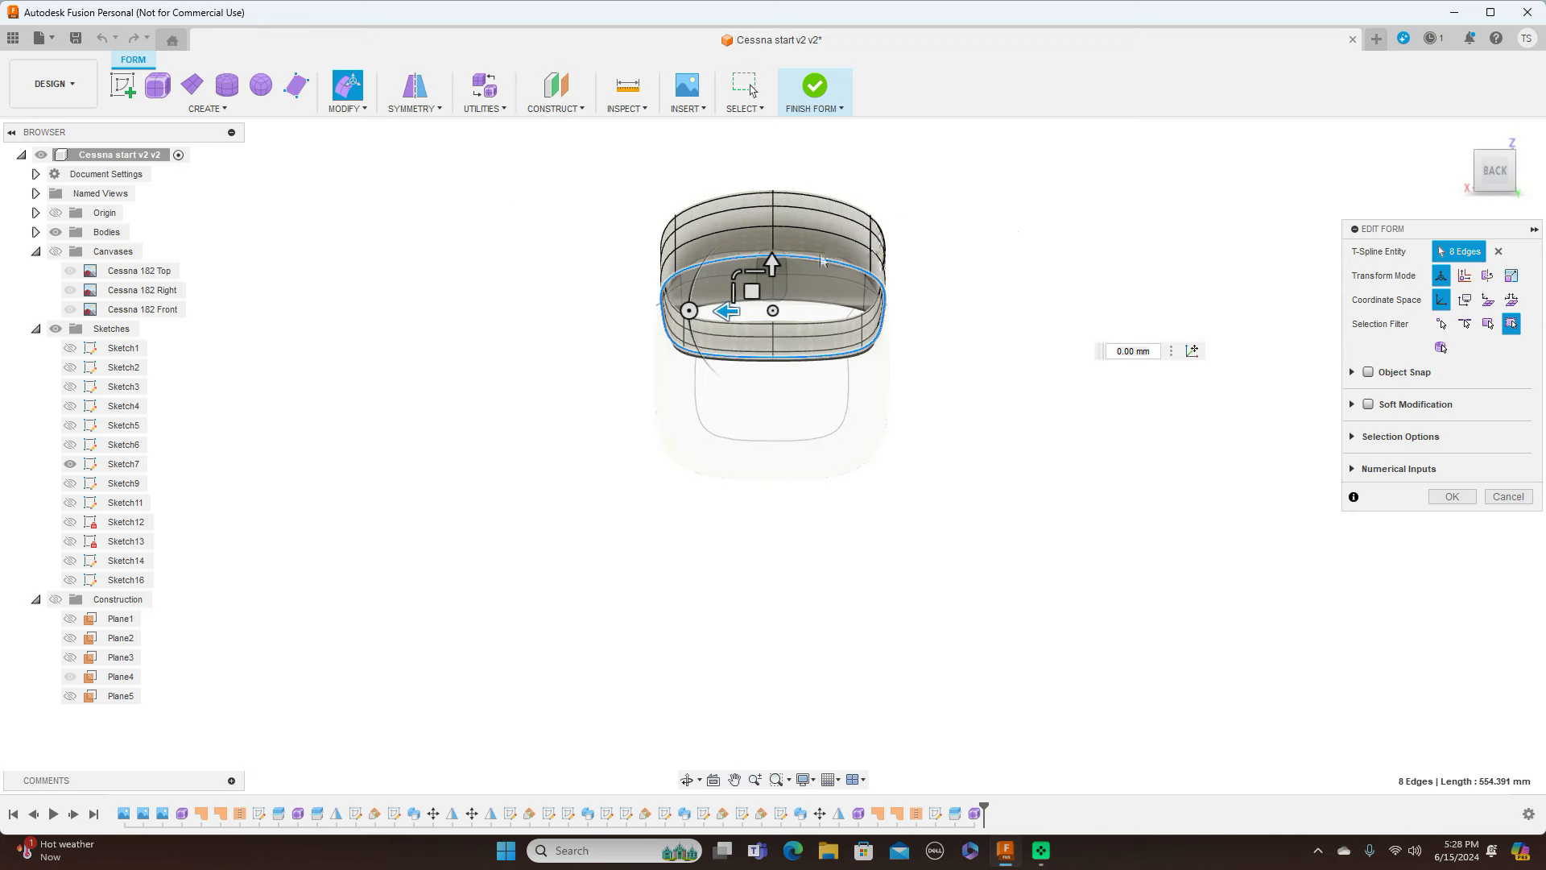
click(736, 274)
drag(736, 274, 742, 277)
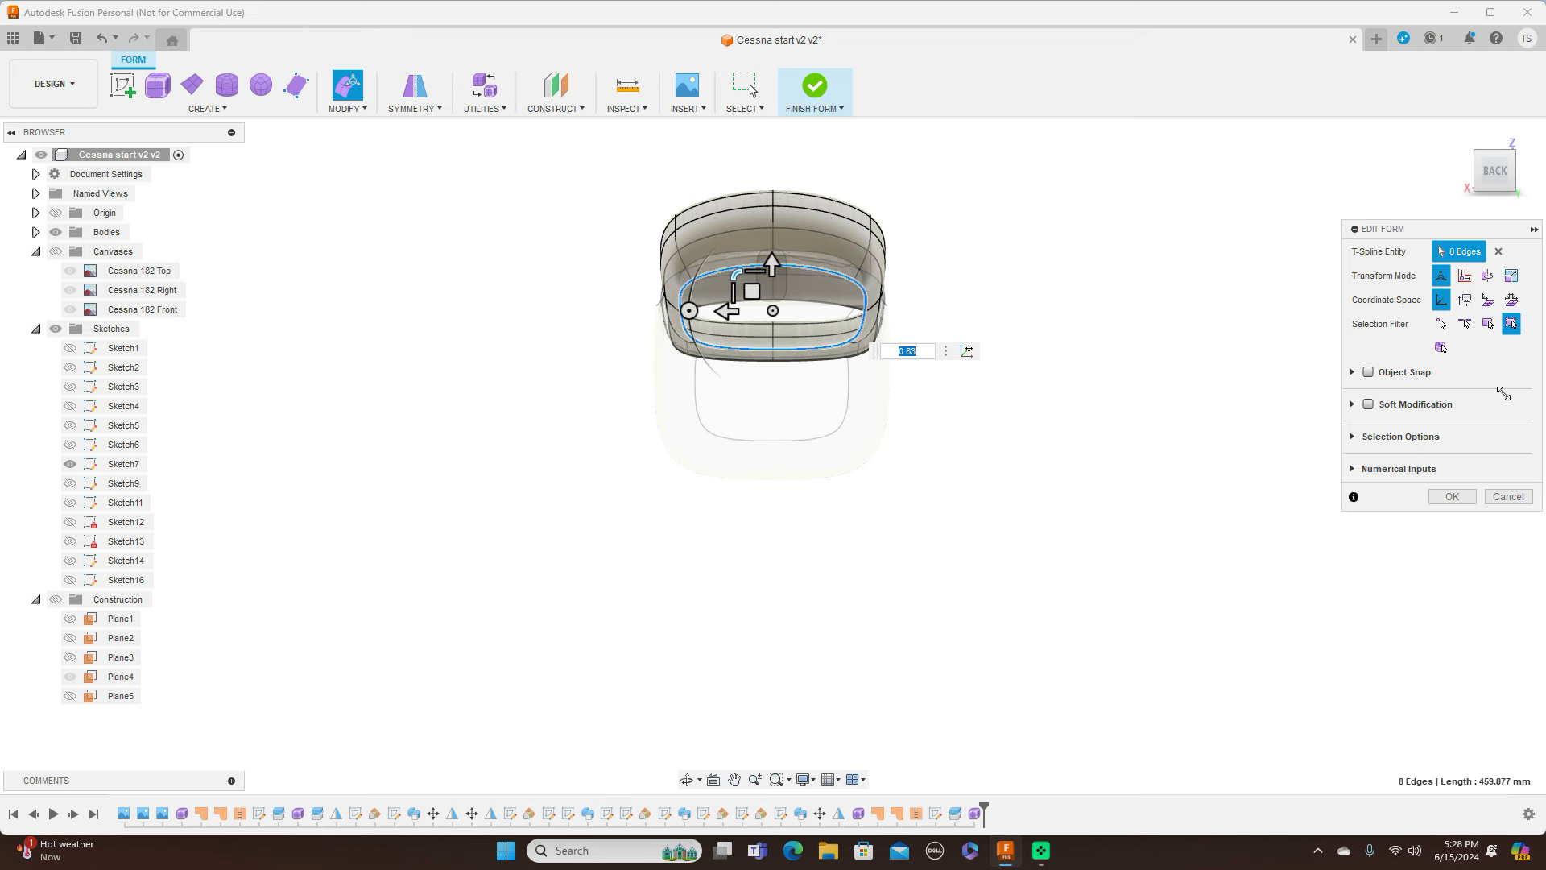
click(1453, 497)
click(840, 108)
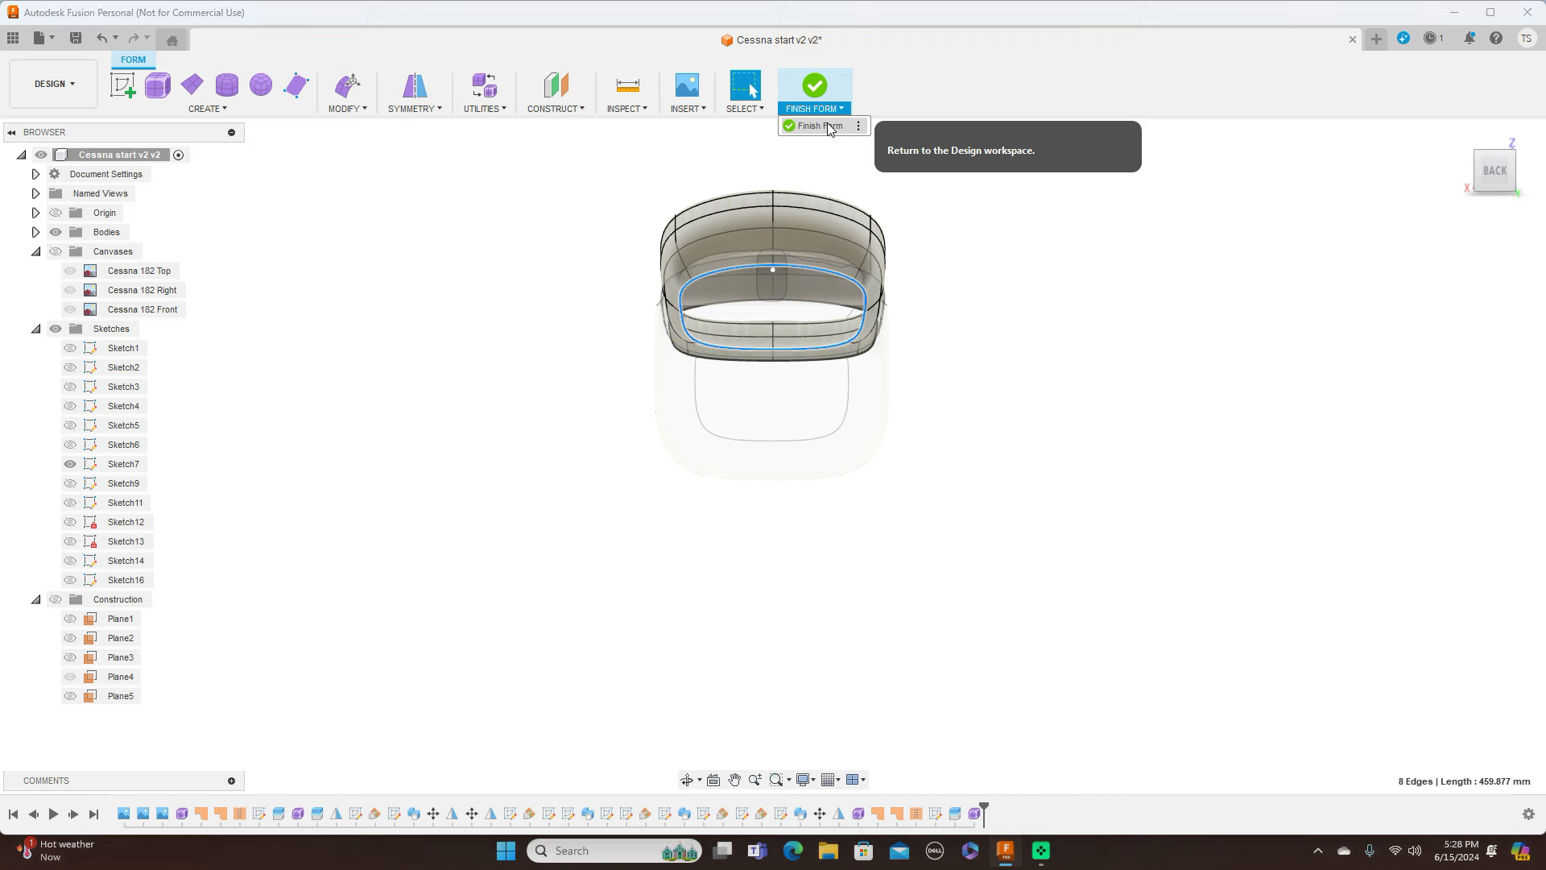
click(829, 127)
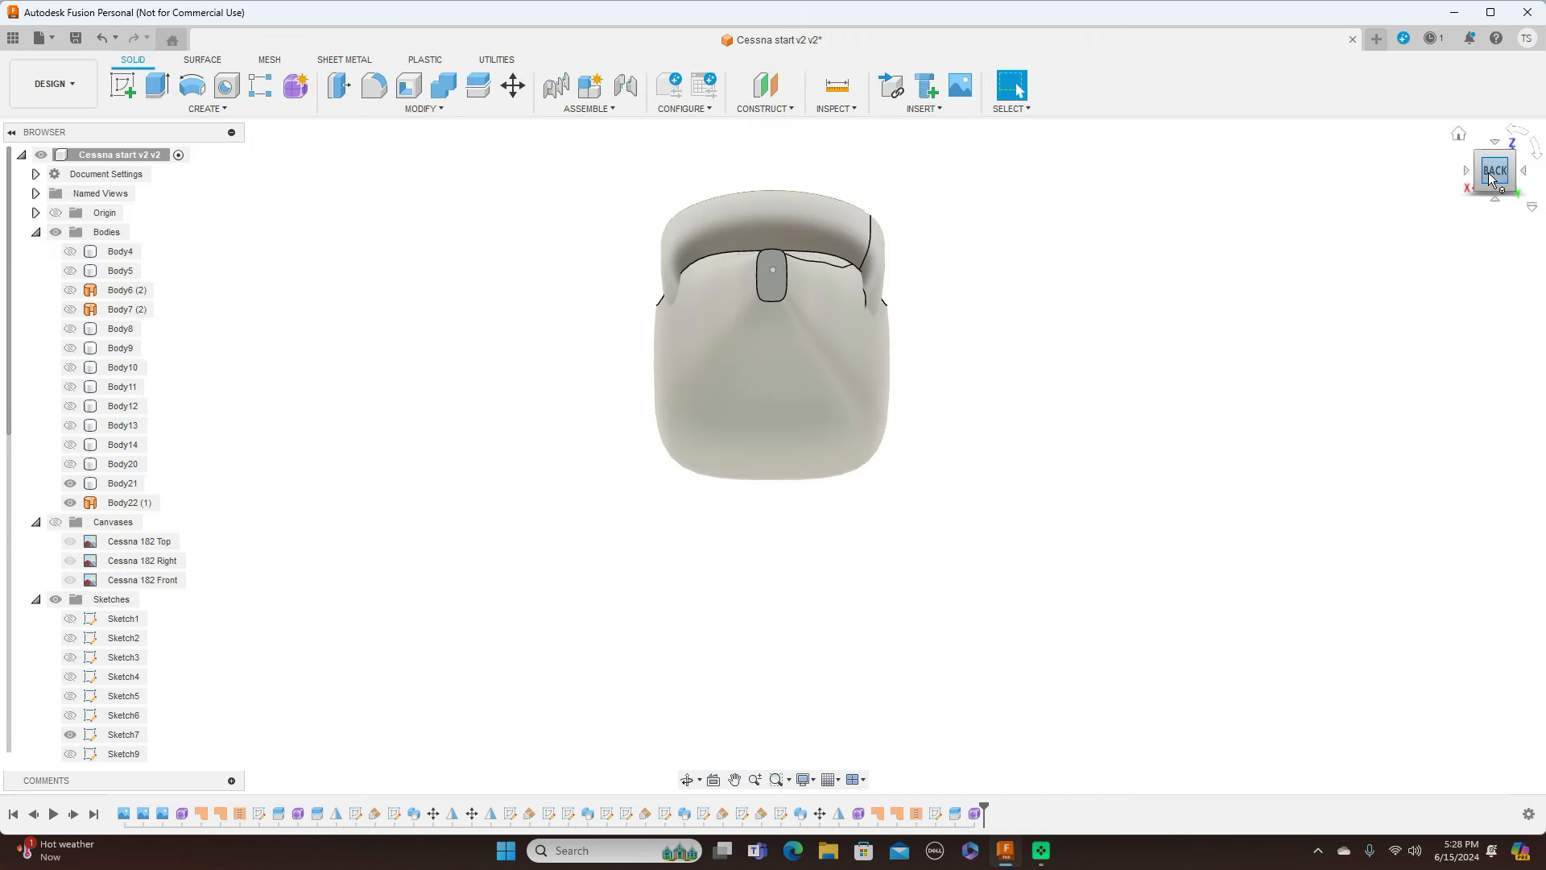
Move the canopy form's rear edge loop 1.601 mm lengthwise and 12.009 mm upward, and finish the form
click(1467, 170)
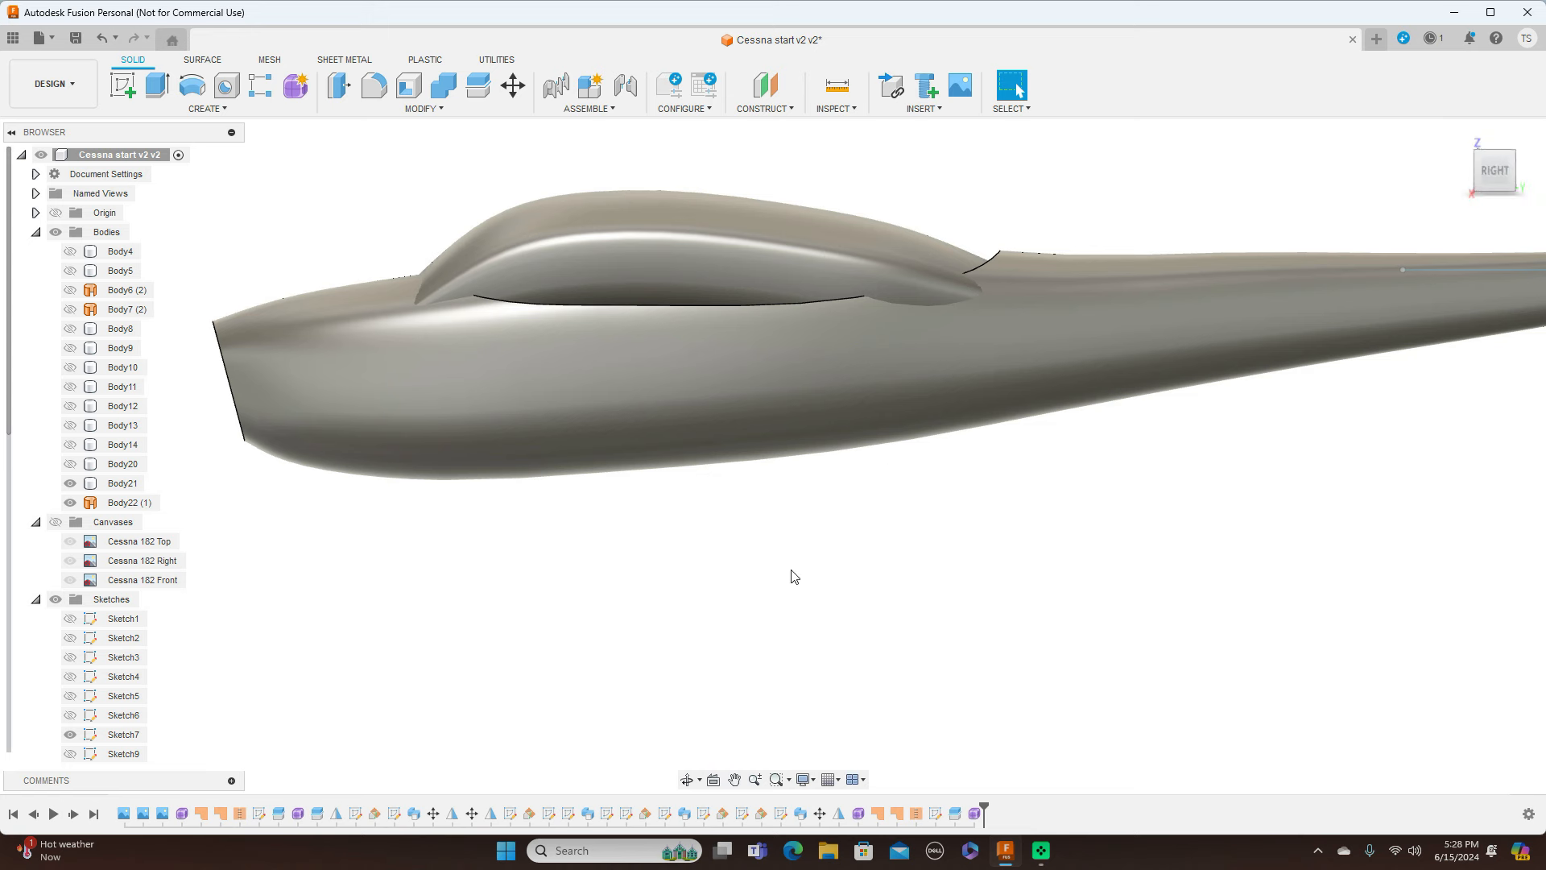
right_click(973, 815)
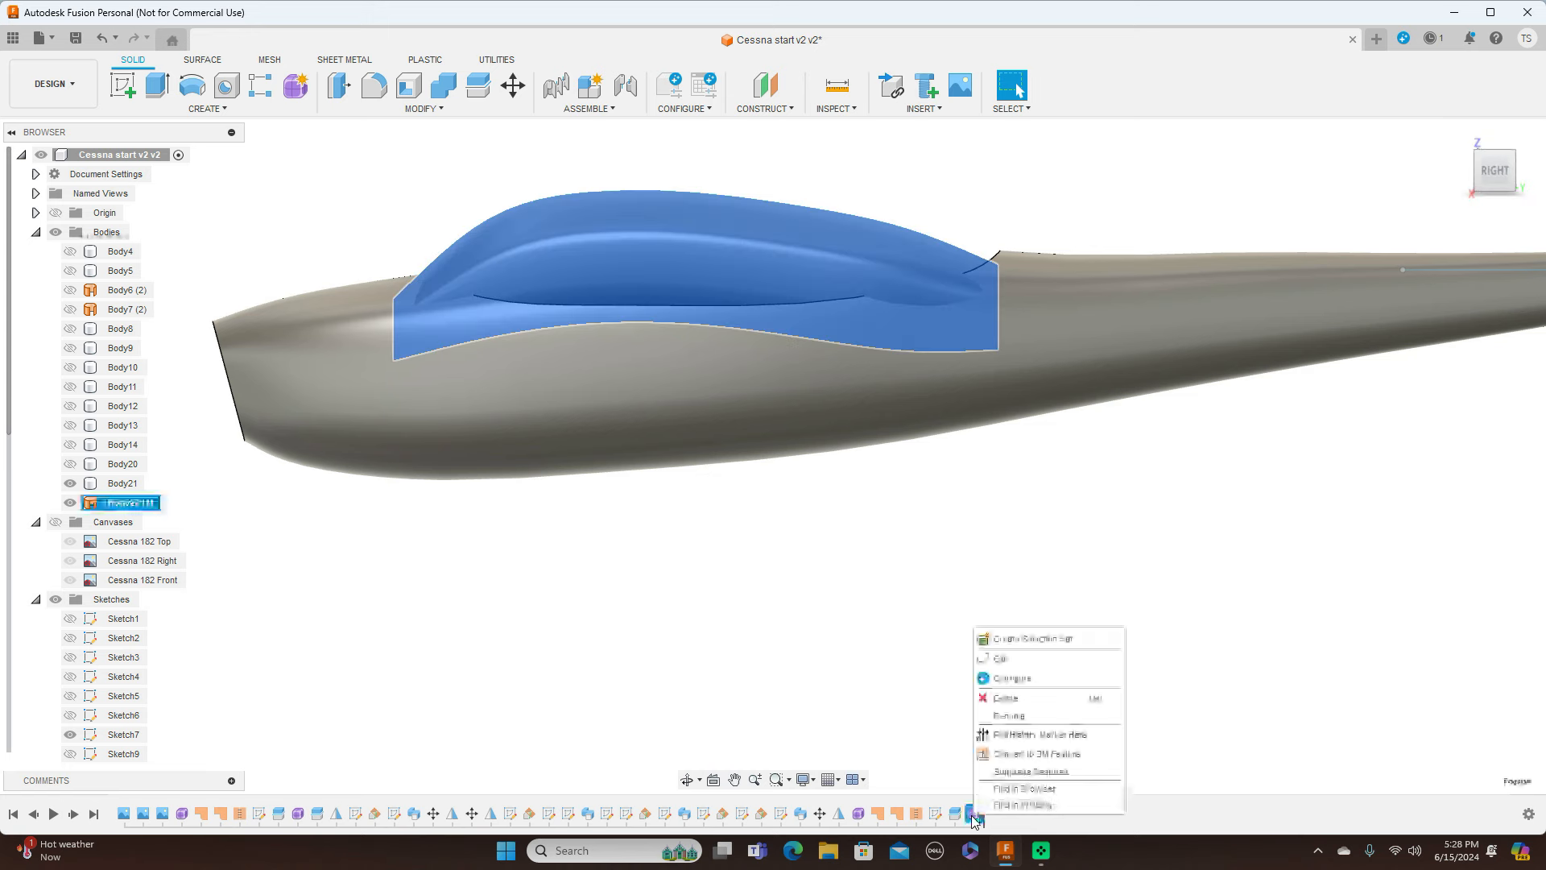
click(1016, 659)
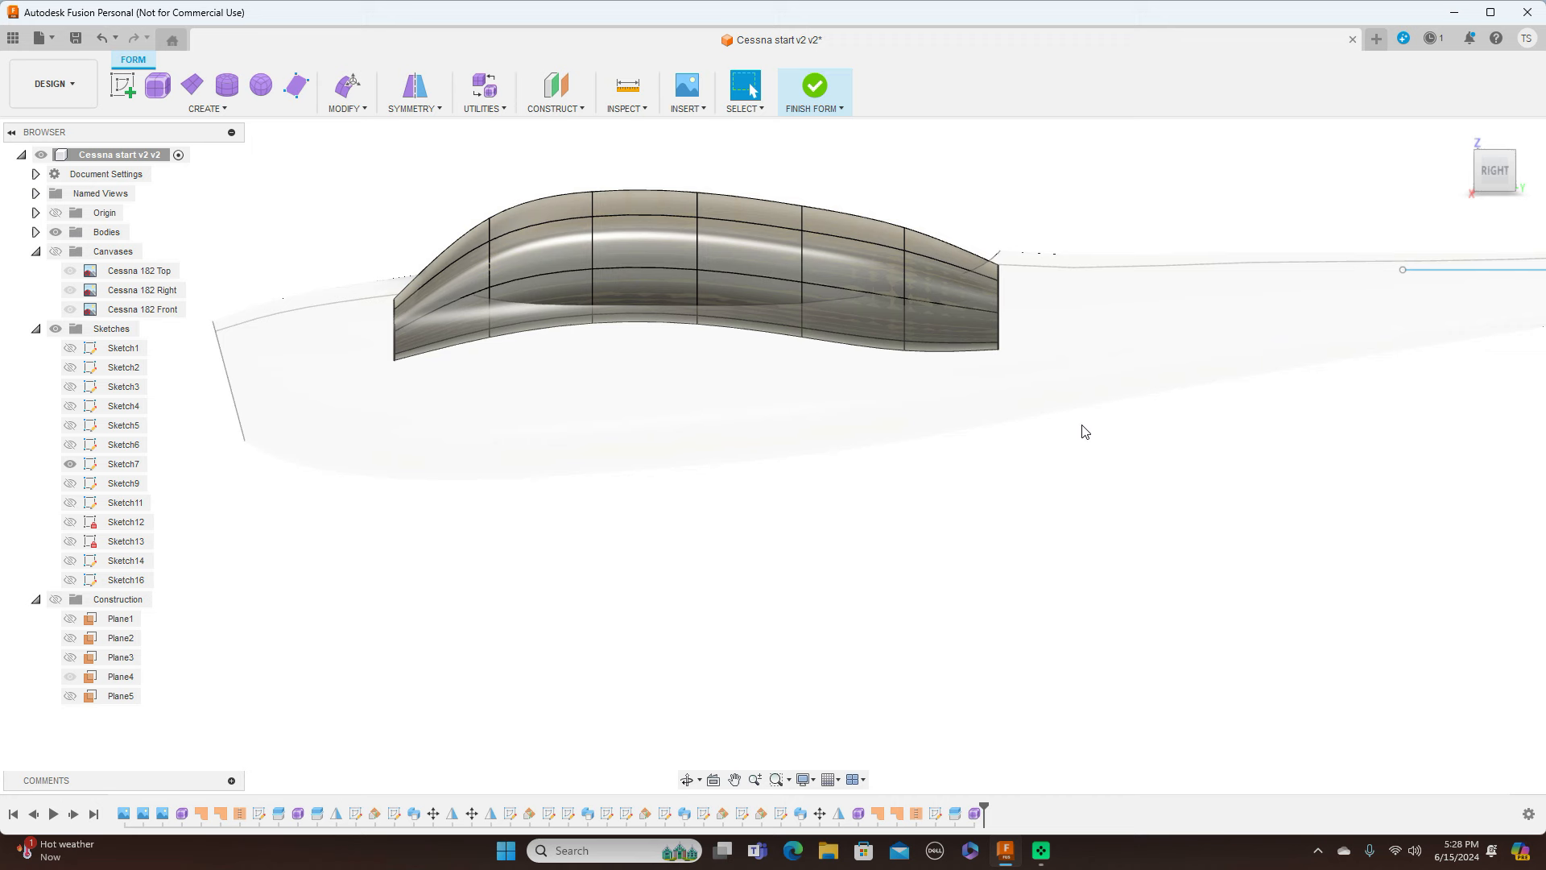
double_click(998, 298)
right_click(999, 297)
click(1055, 241)
drag(1017, 287, 1020, 277)
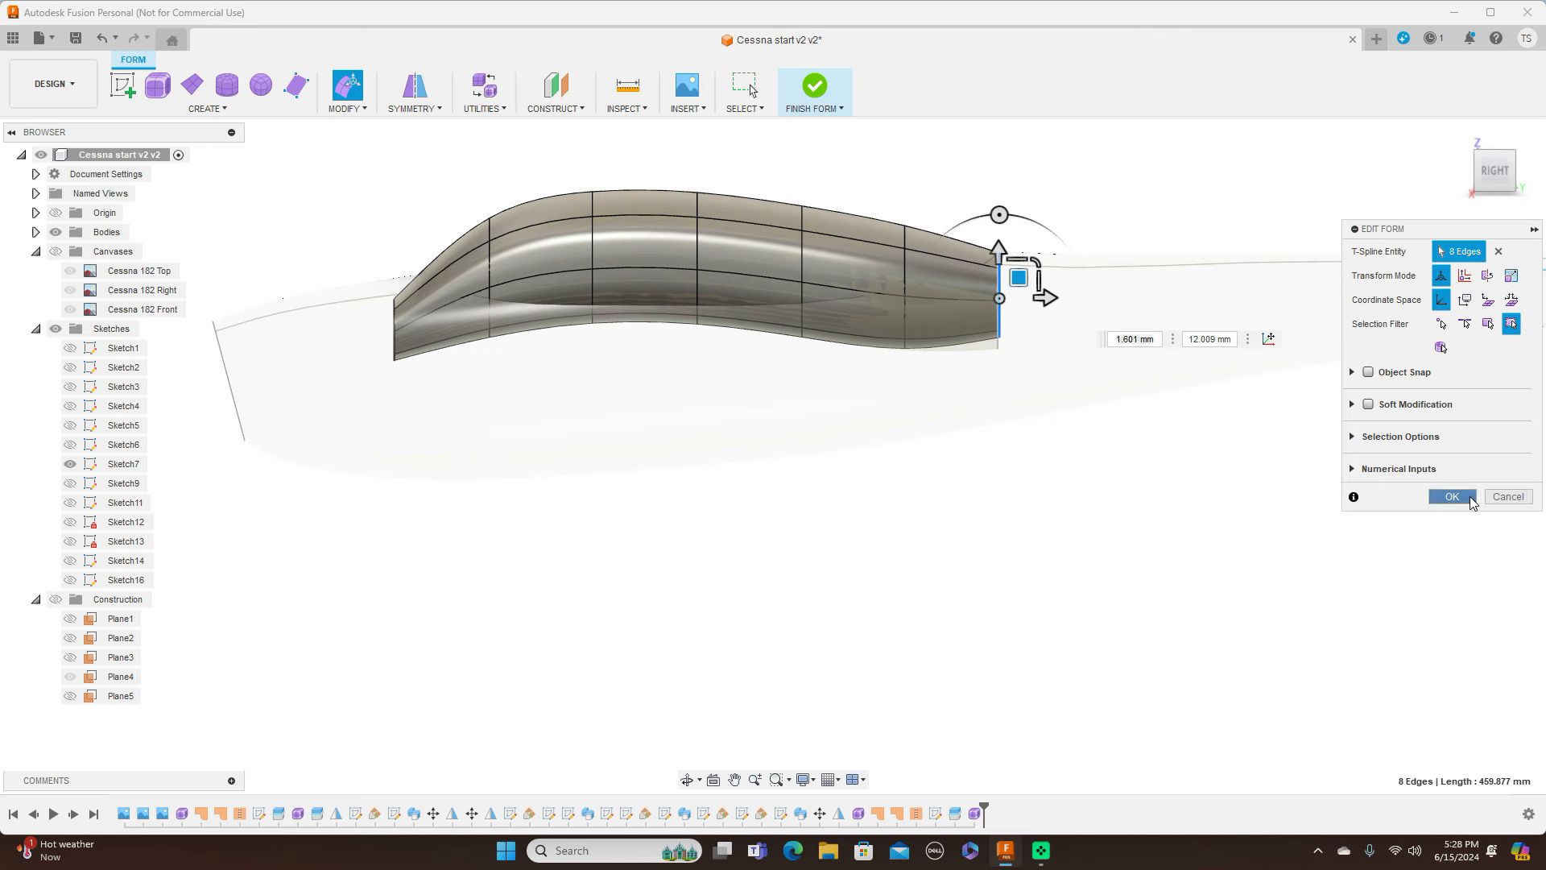
click(1452, 496)
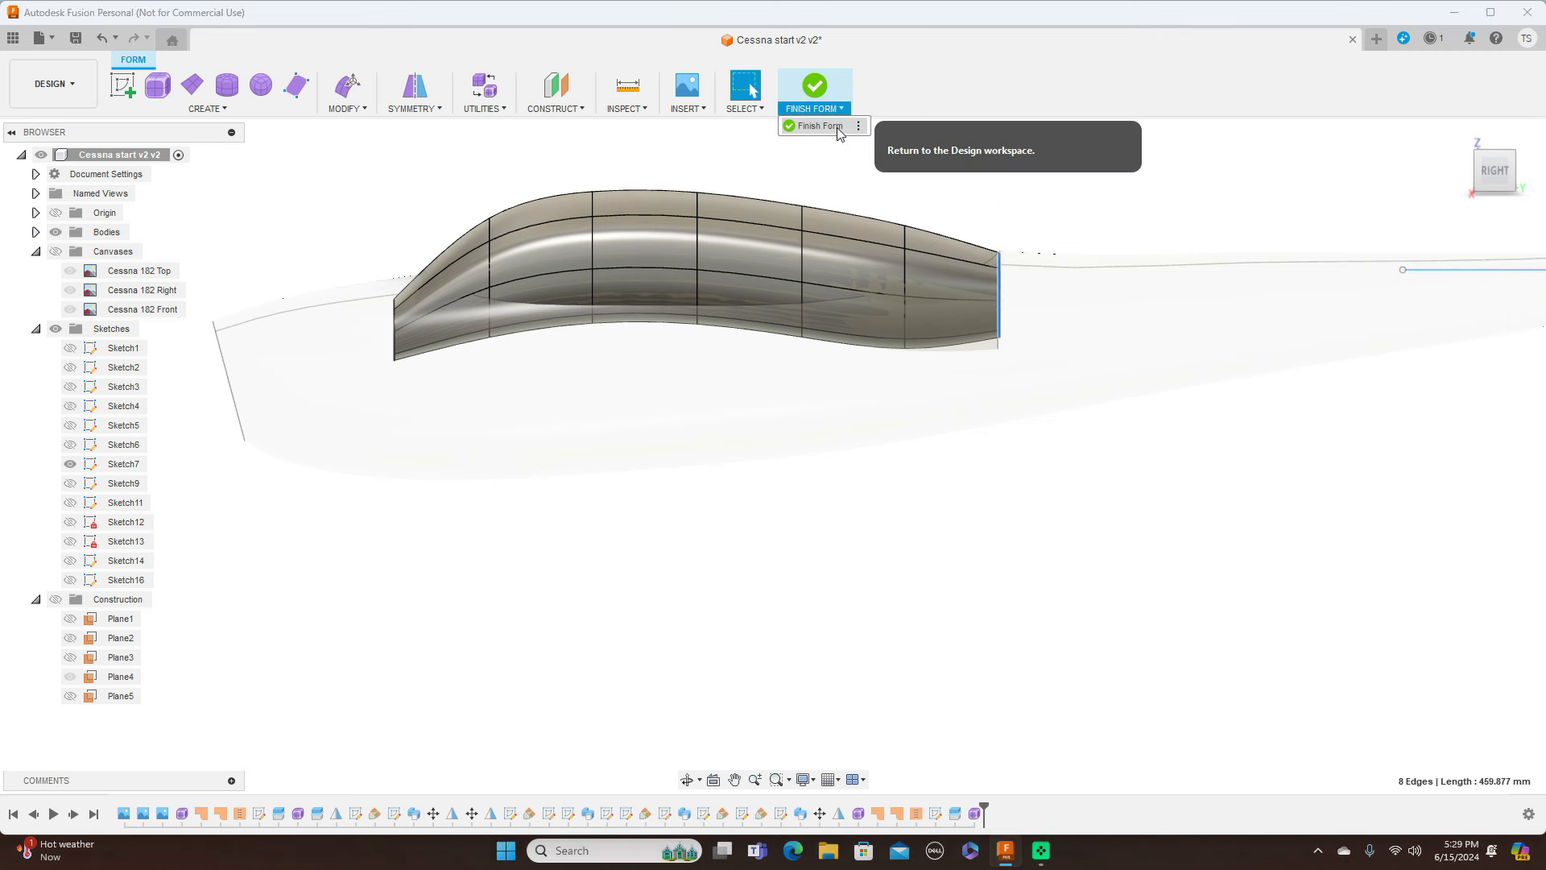
click(843, 119)
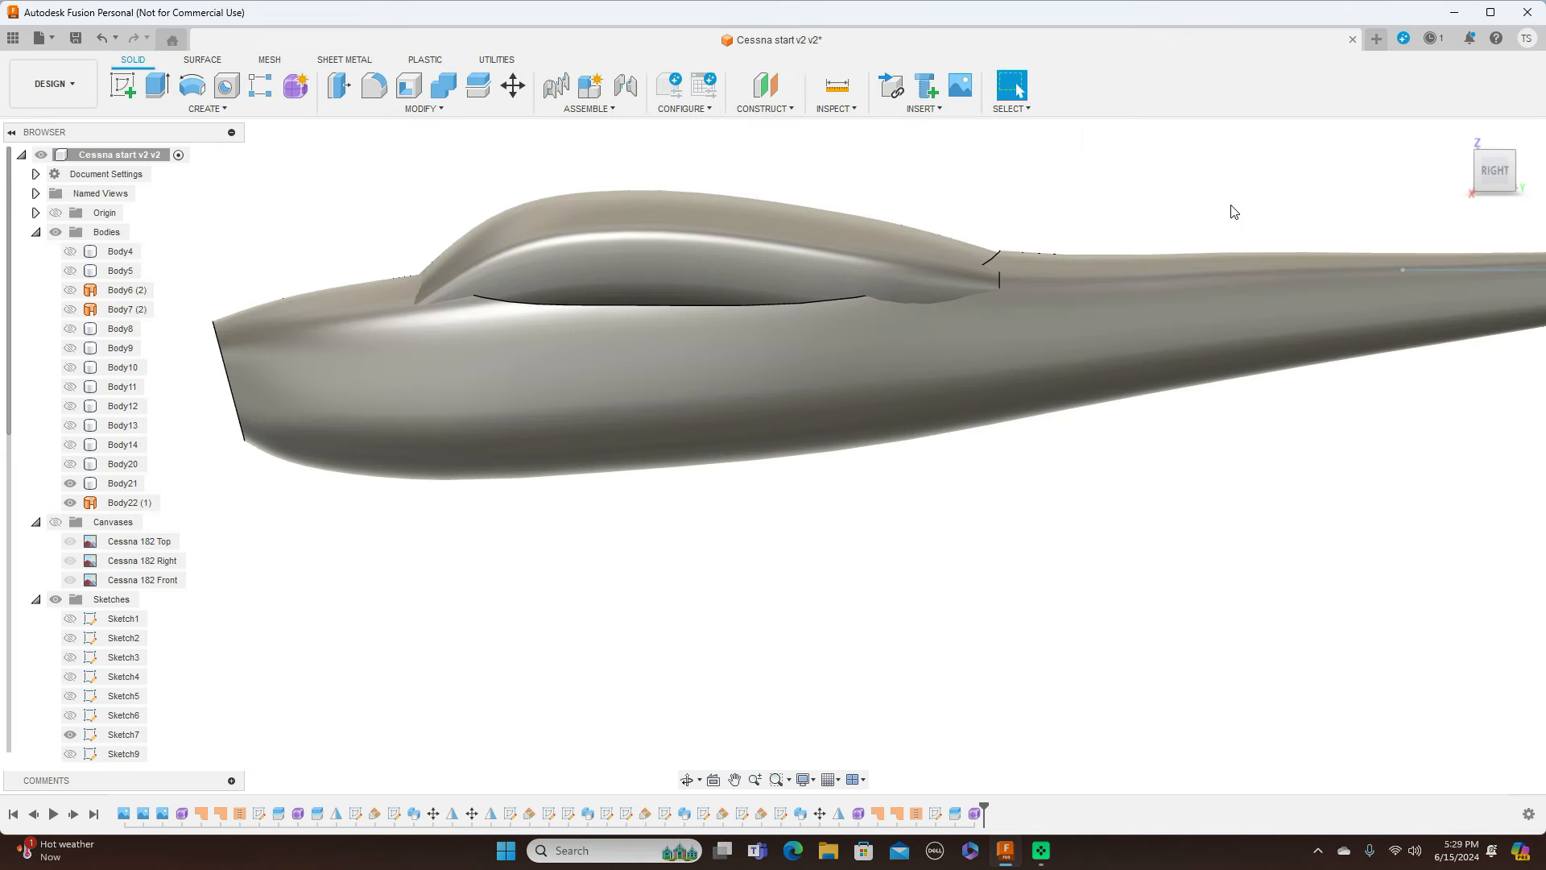
Reopen the canopy form, scale its open rear edge loop to 0.826, and finish the form
shift+middle_drag(772, 457, 749, 455)
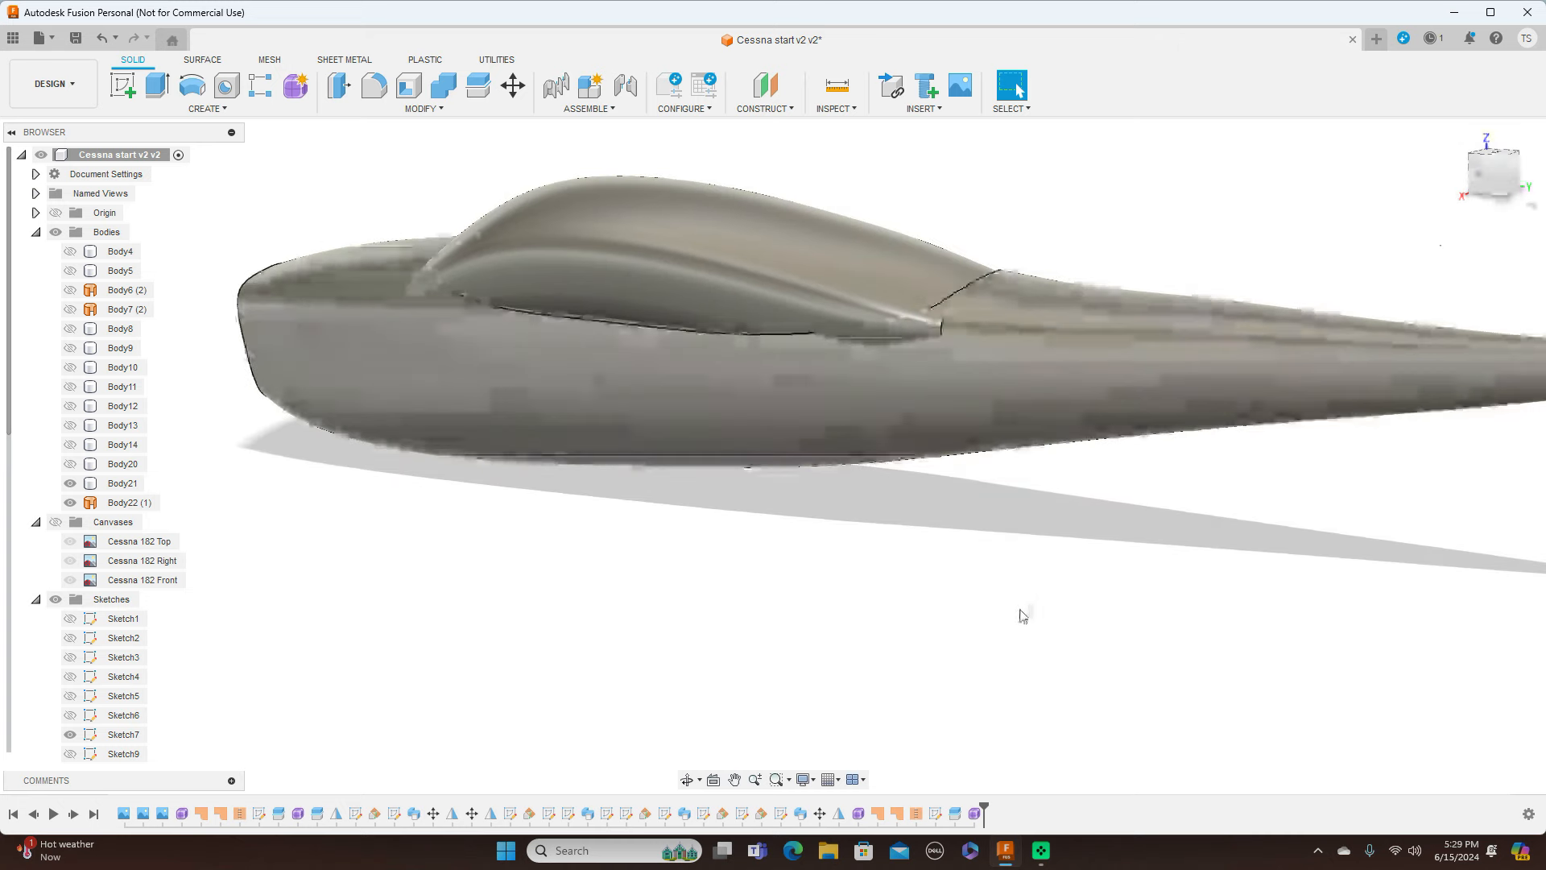
right_click(977, 814)
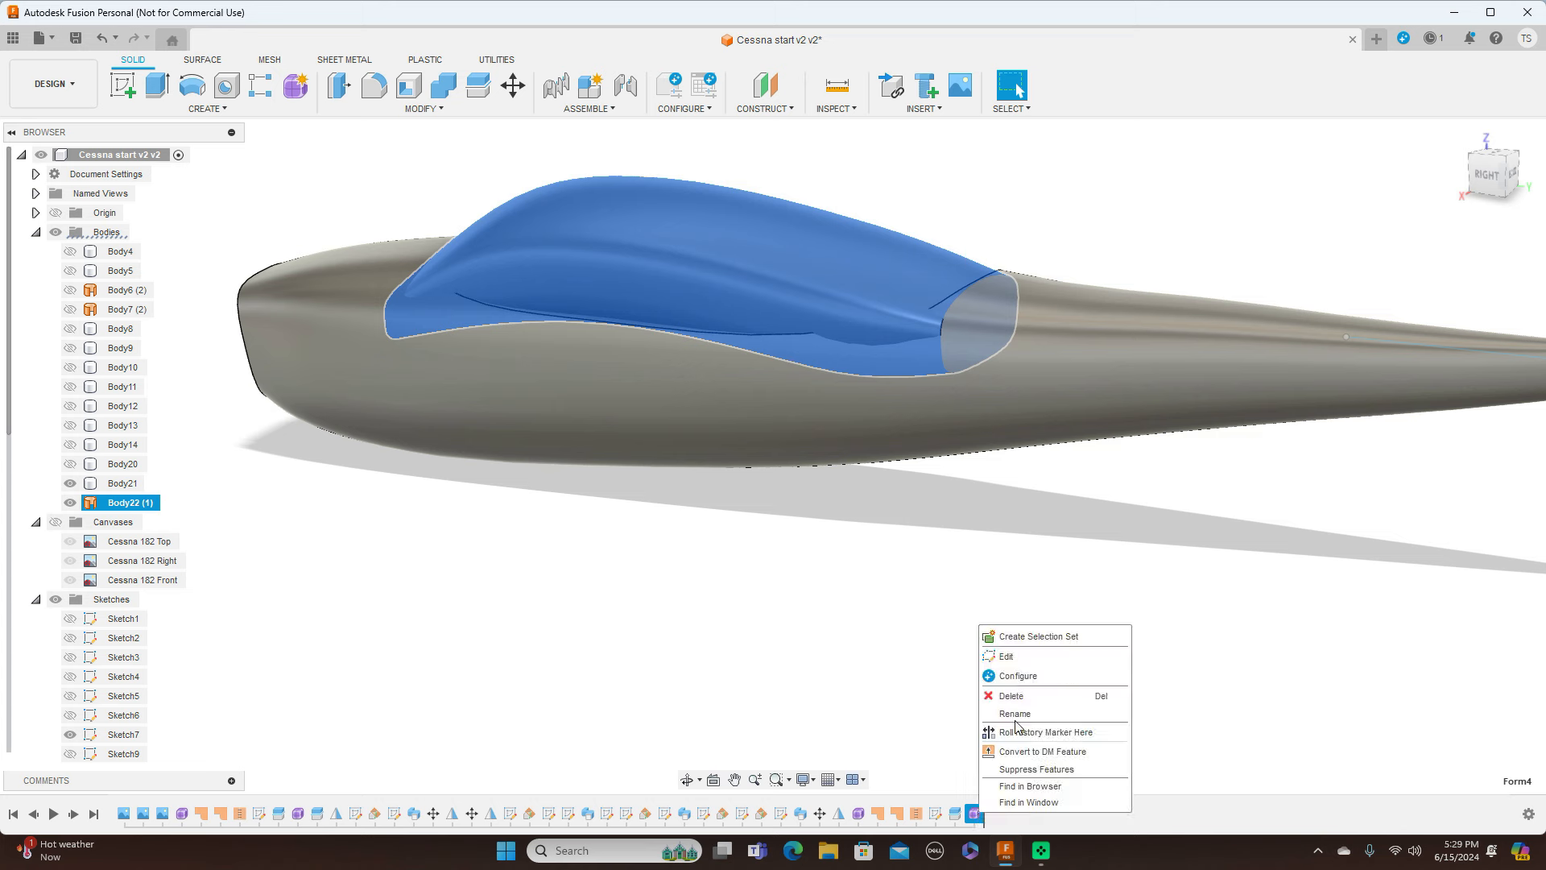
click(1027, 656)
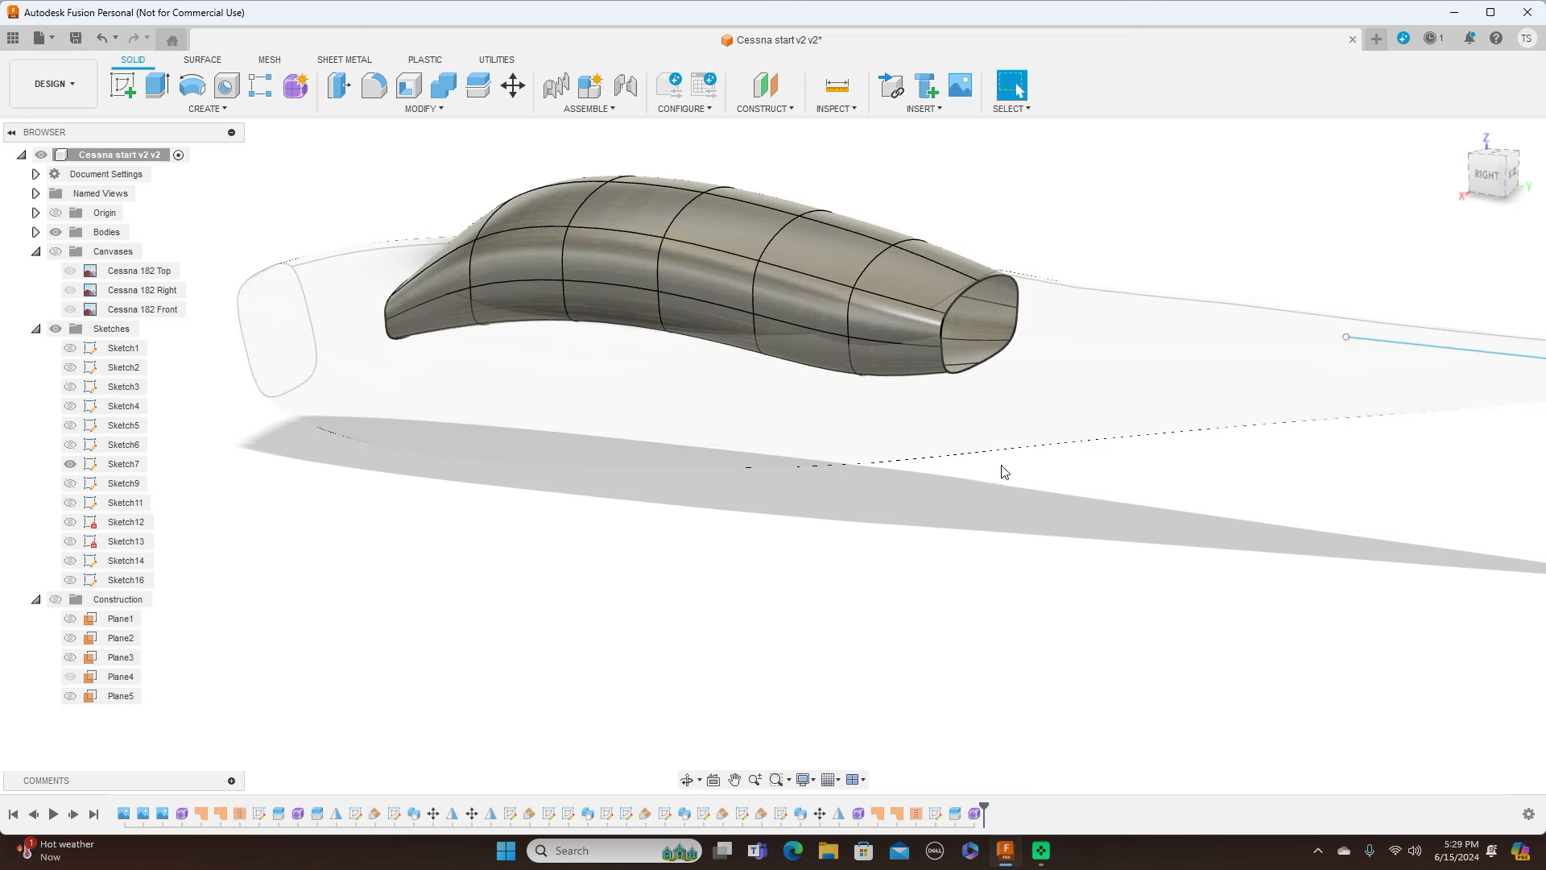
double_click(942, 330)
right_click(942, 330)
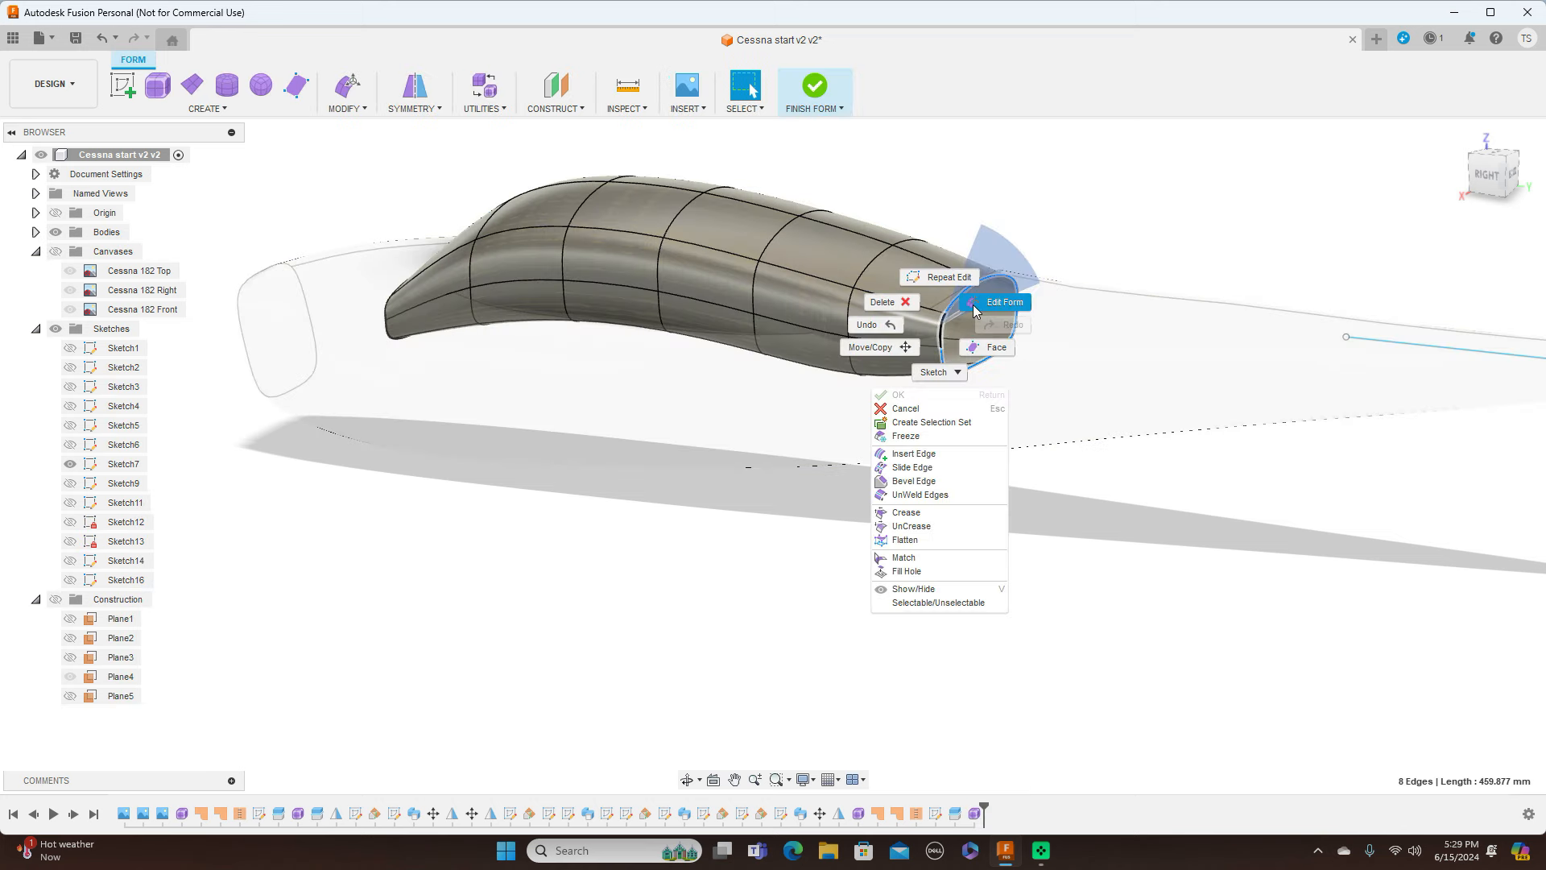
click(972, 304)
drag(973, 296, 999, 295)
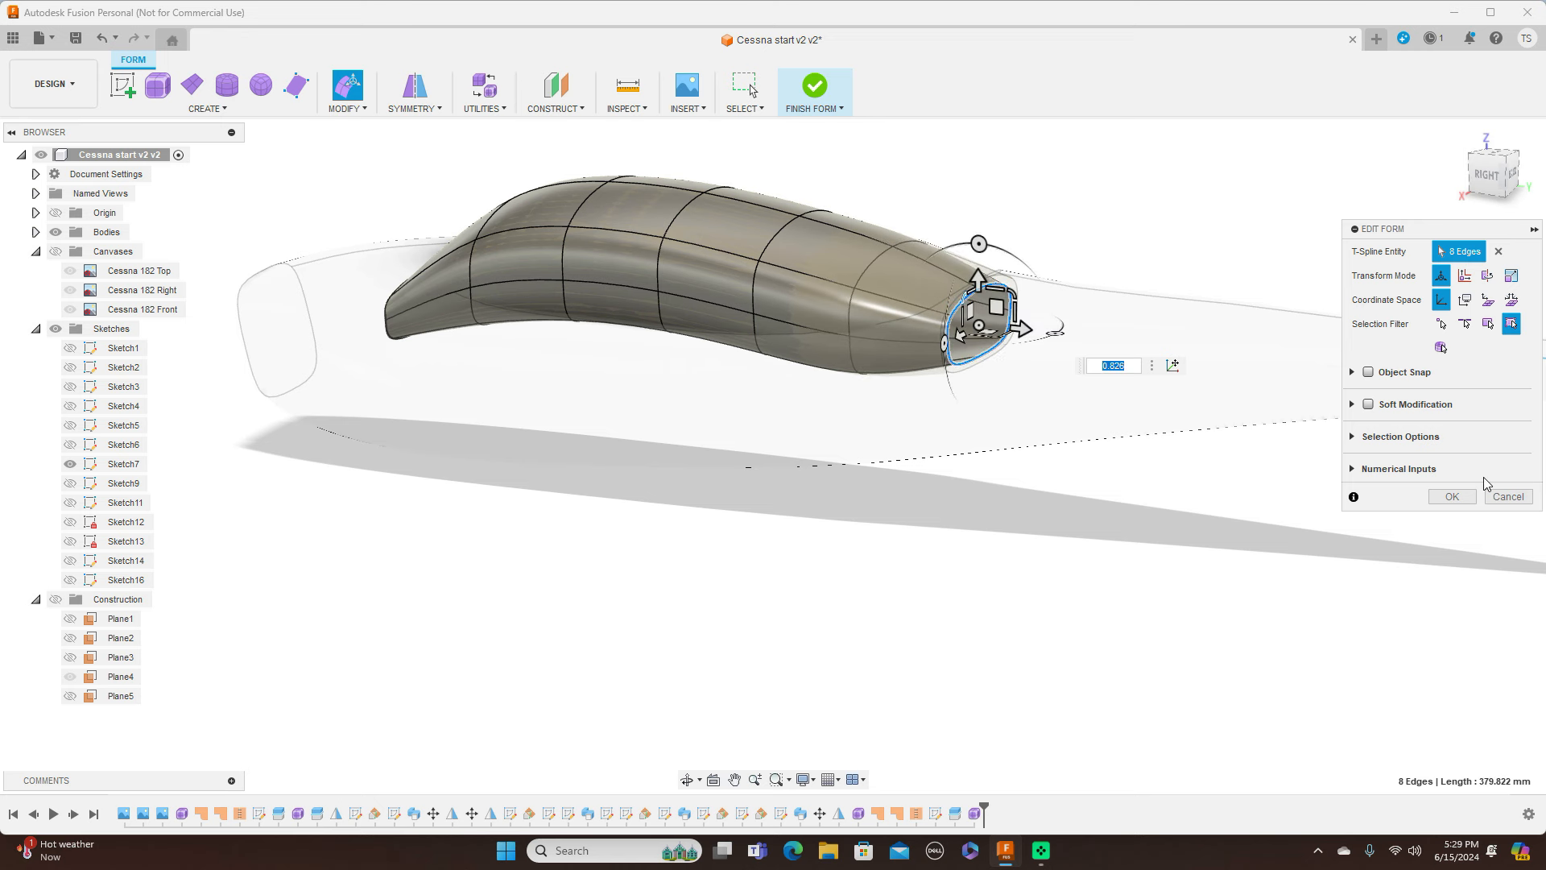
click(1452, 497)
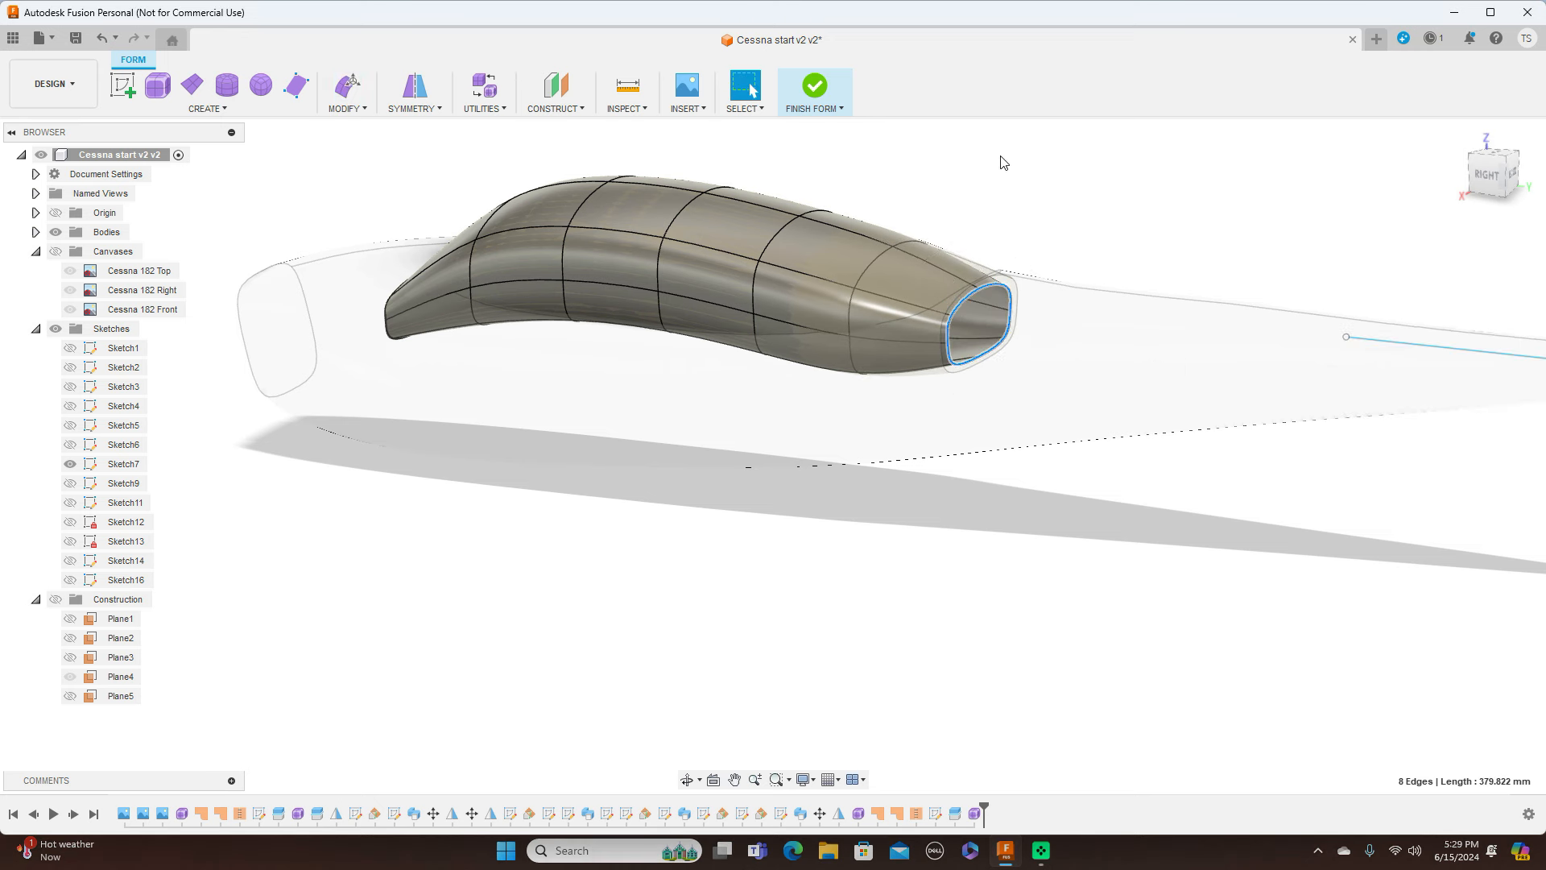
click(832, 114)
click(829, 126)
Edit the canopy form in side view, moving its top rear vertex 0.801 mm lengthwise and 15.211 mm upward, and finish the form
click(1490, 171)
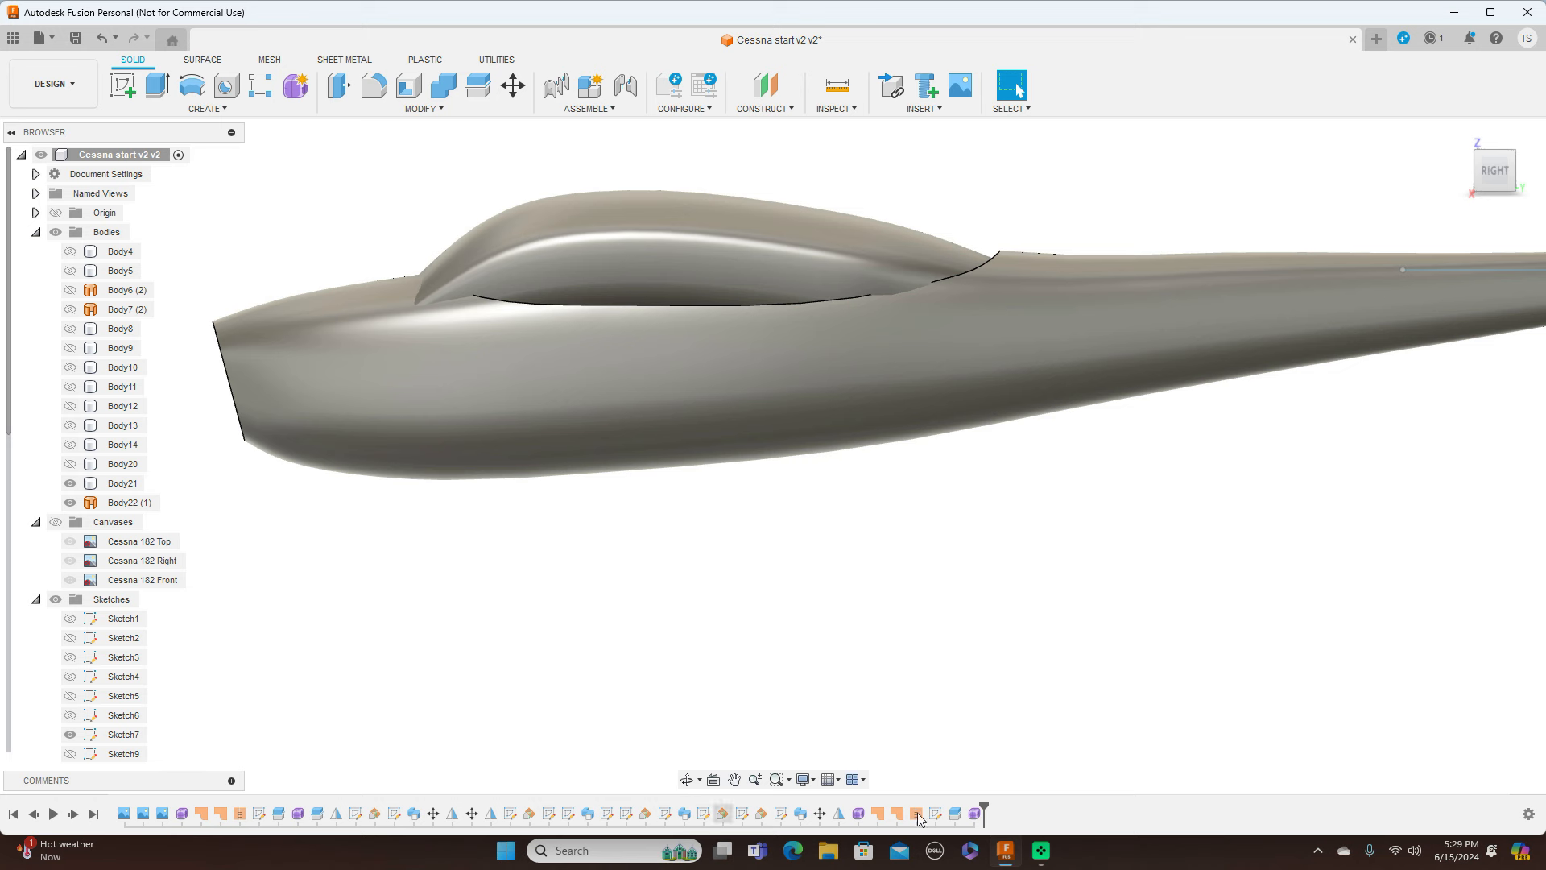
right_click(975, 815)
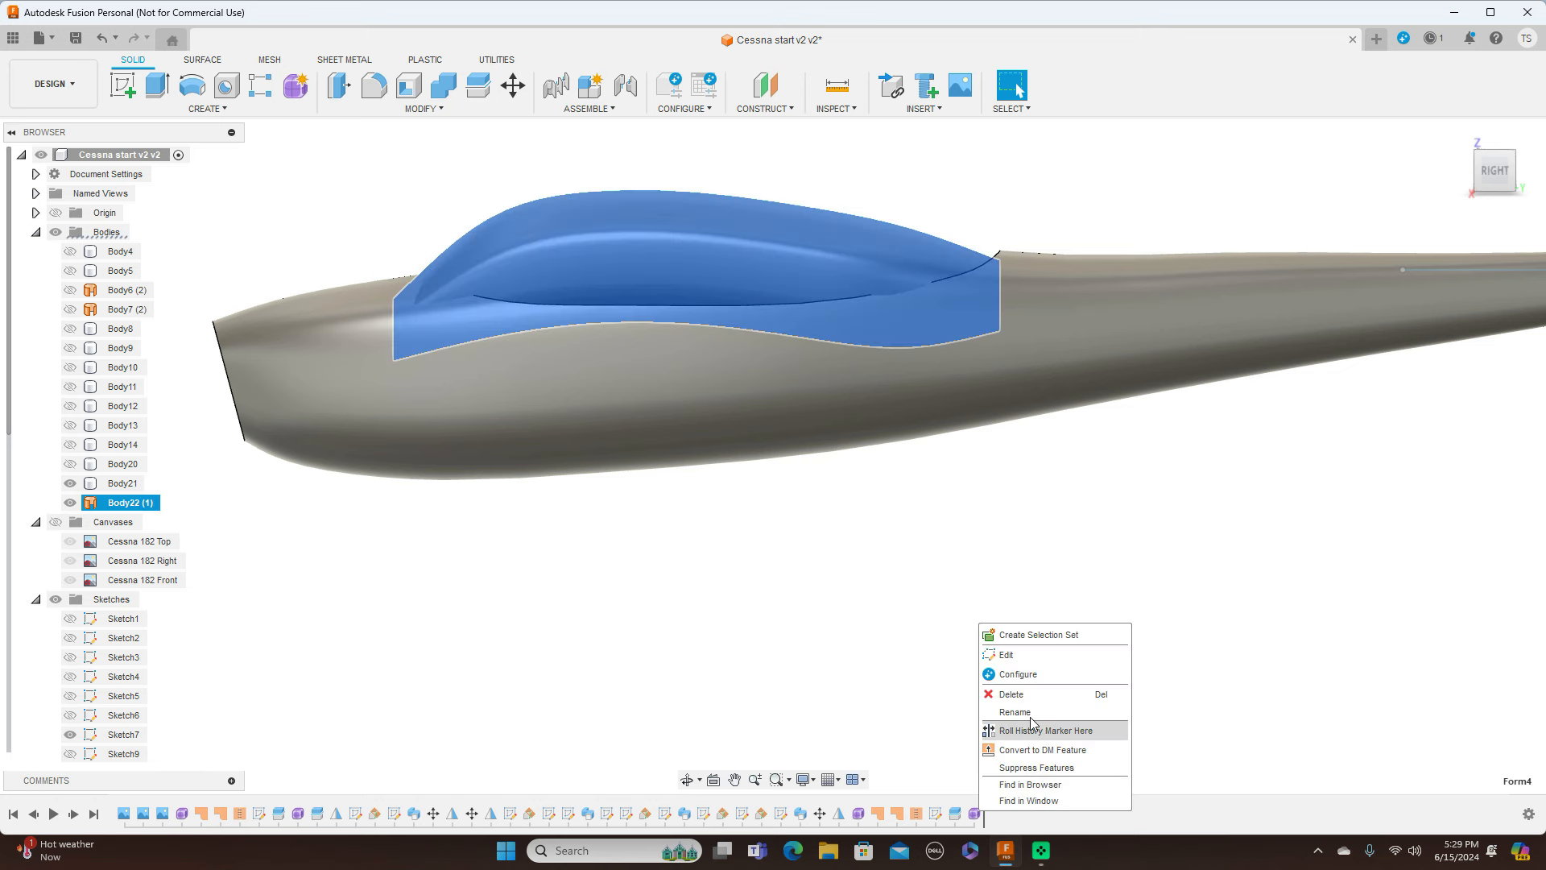
click(1036, 661)
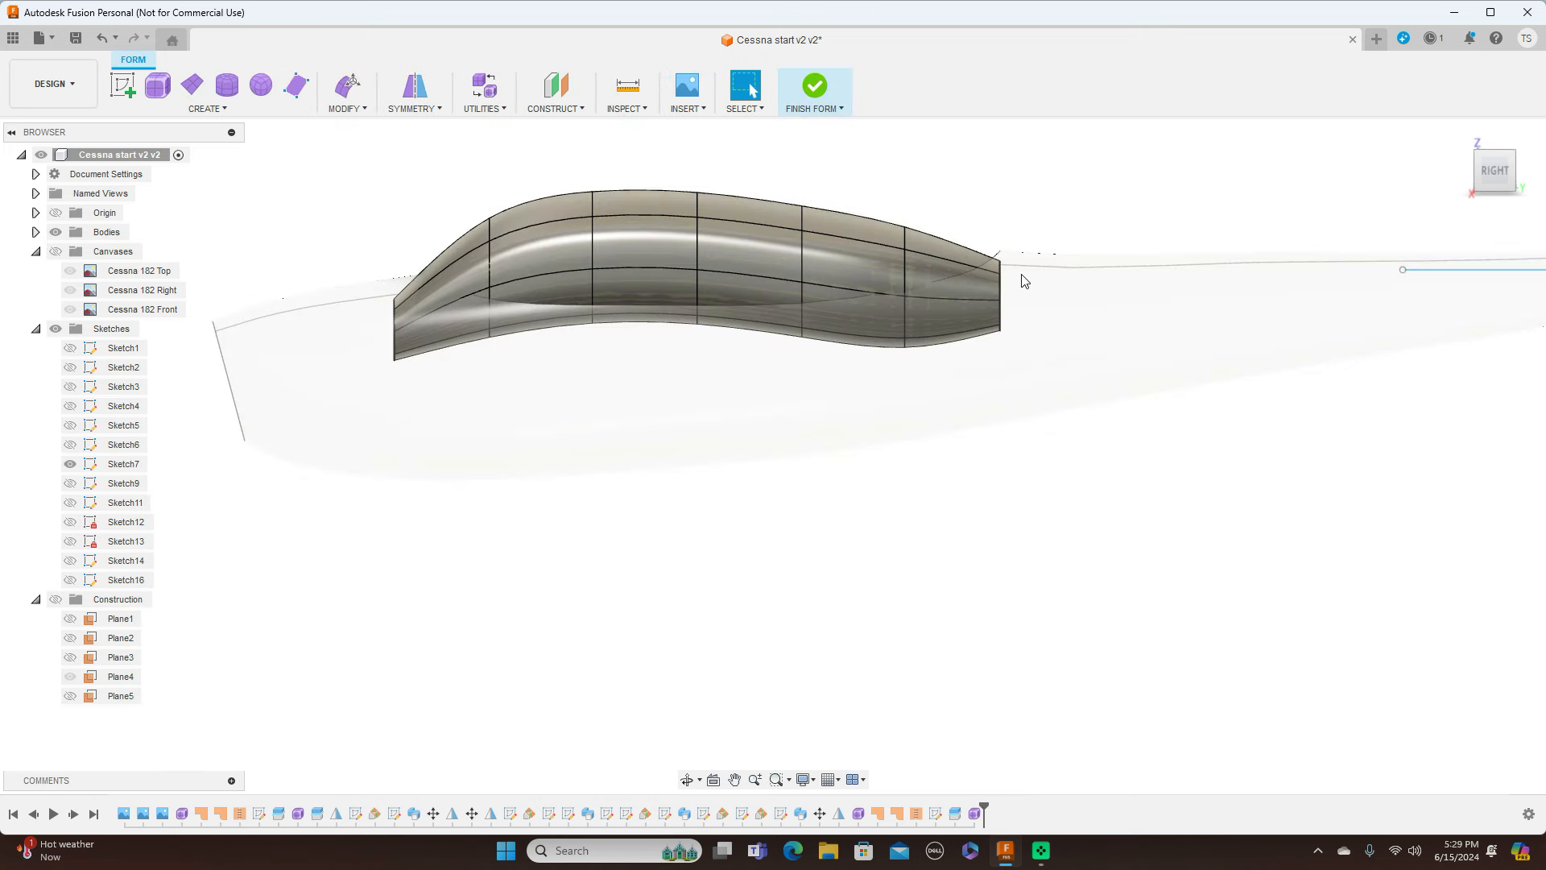
click(1000, 263)
right_click(1001, 266)
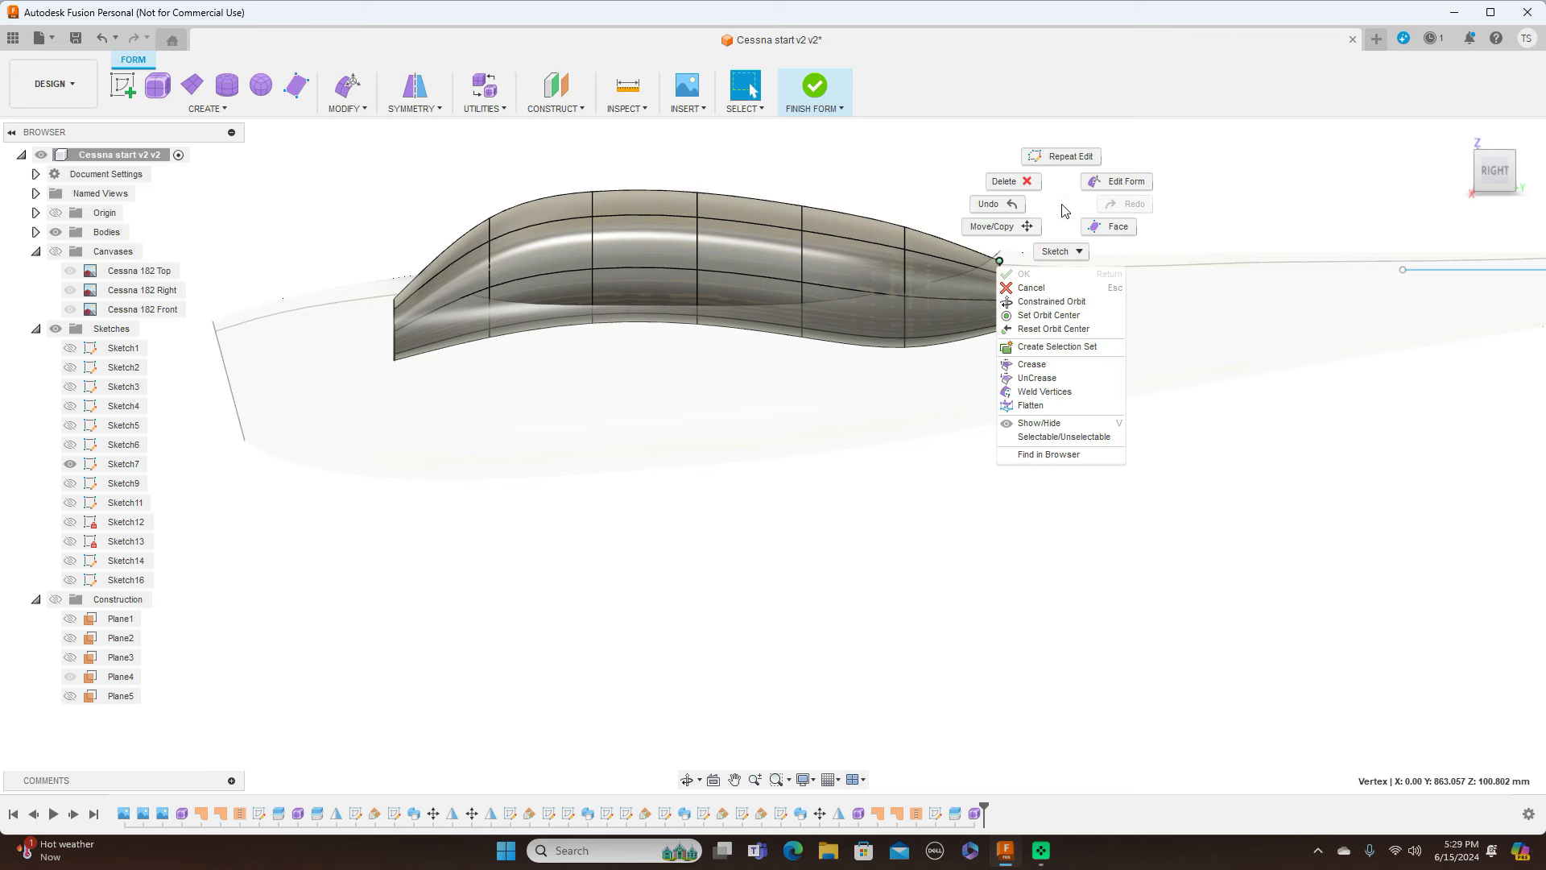
click(1119, 194)
drag(1023, 250, 1019, 225)
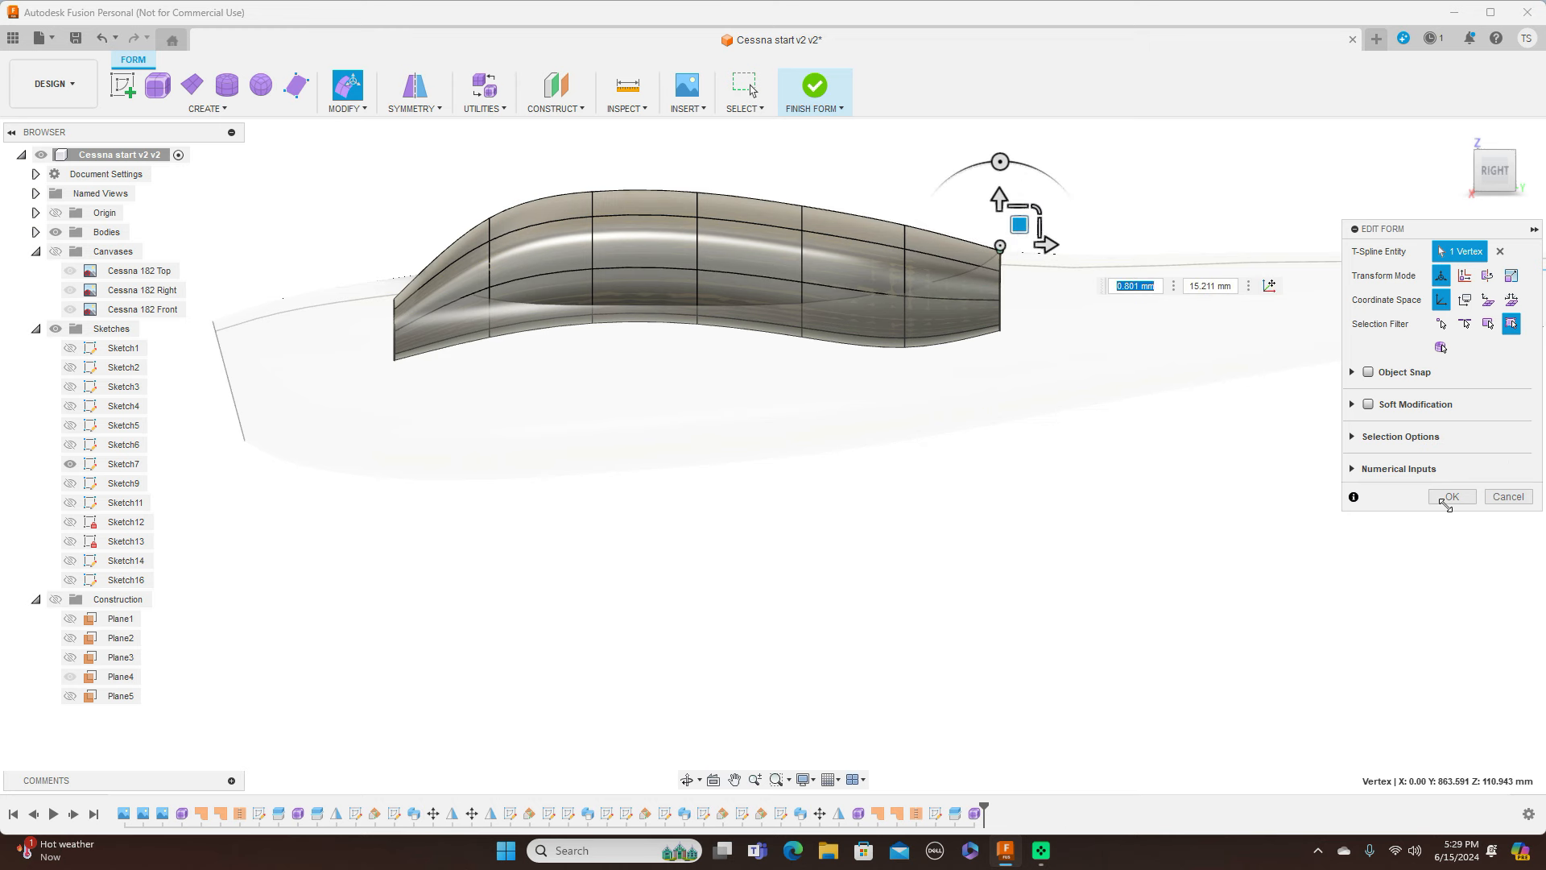
click(829, 110)
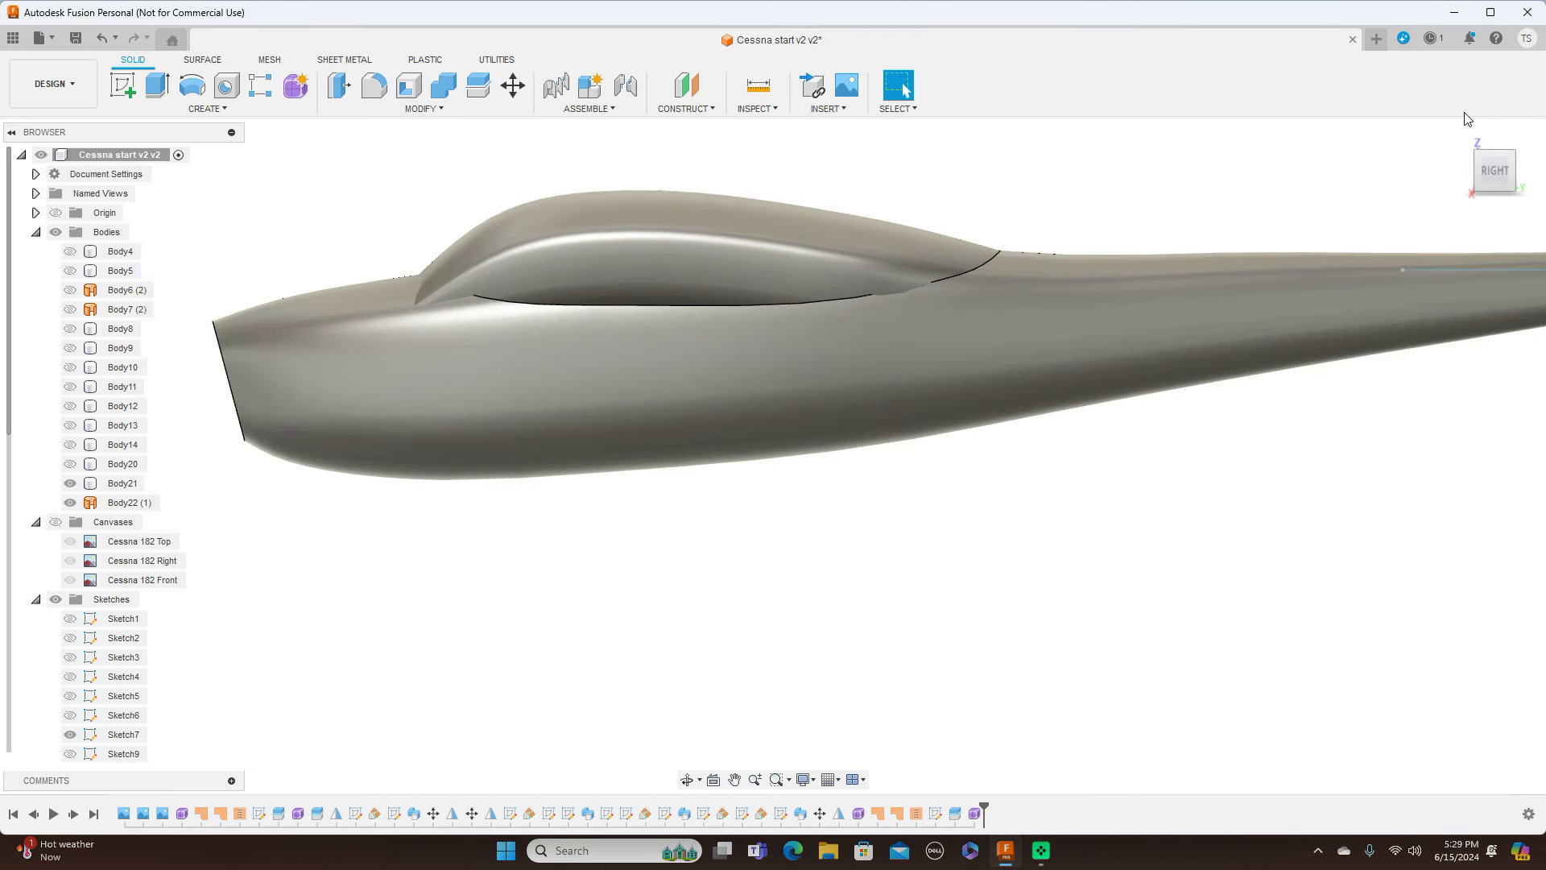
Inspect the canopy's fit on the fuselage from above and behind, and reopen its form feature for editing
click(1494, 142)
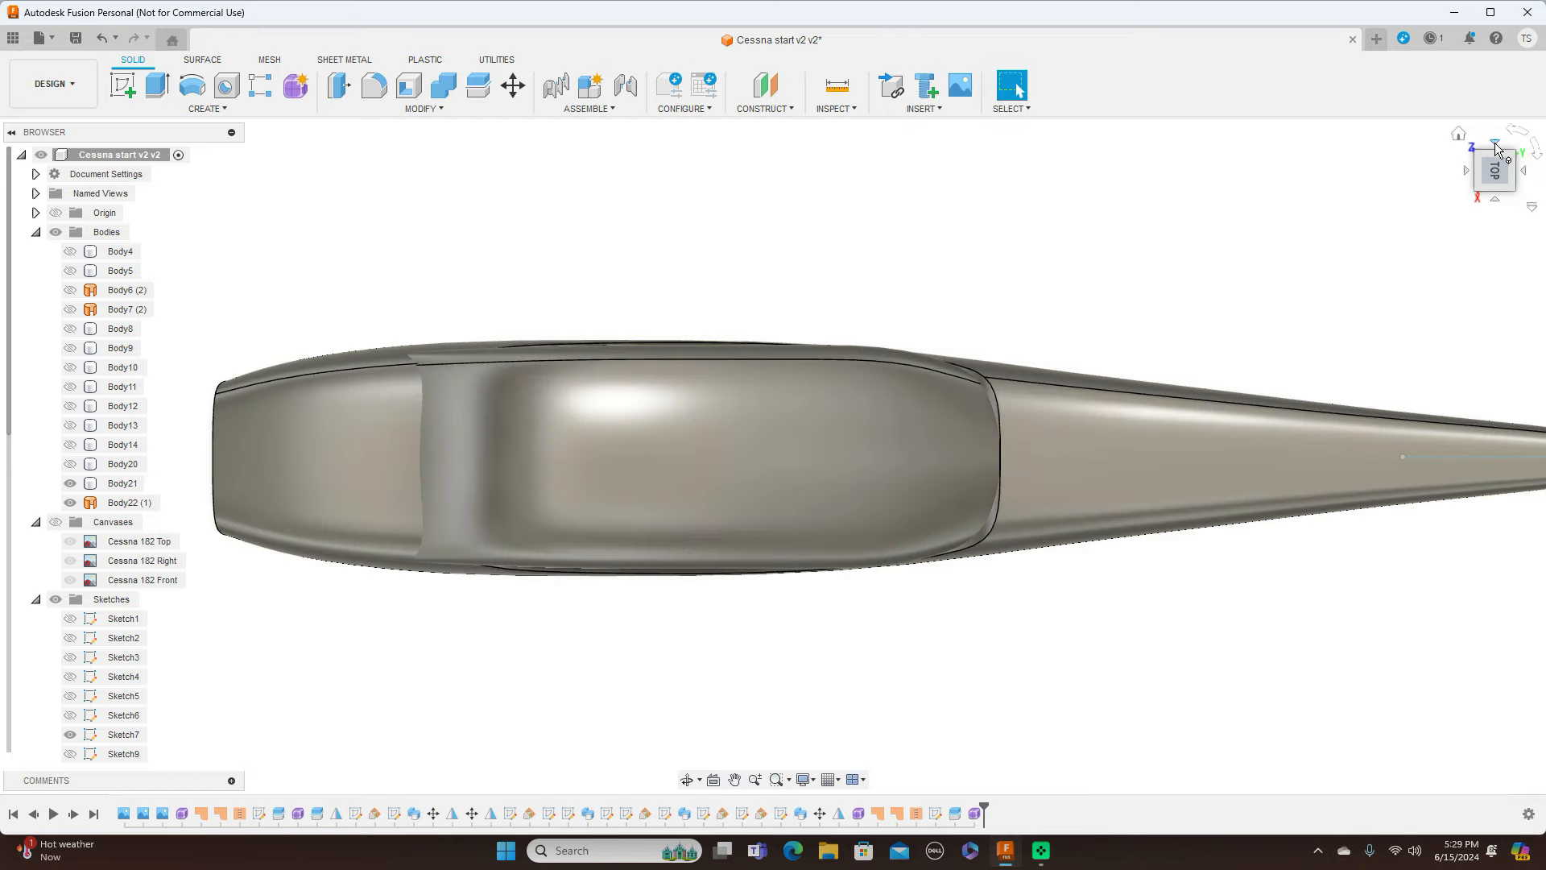
click(1495, 200)
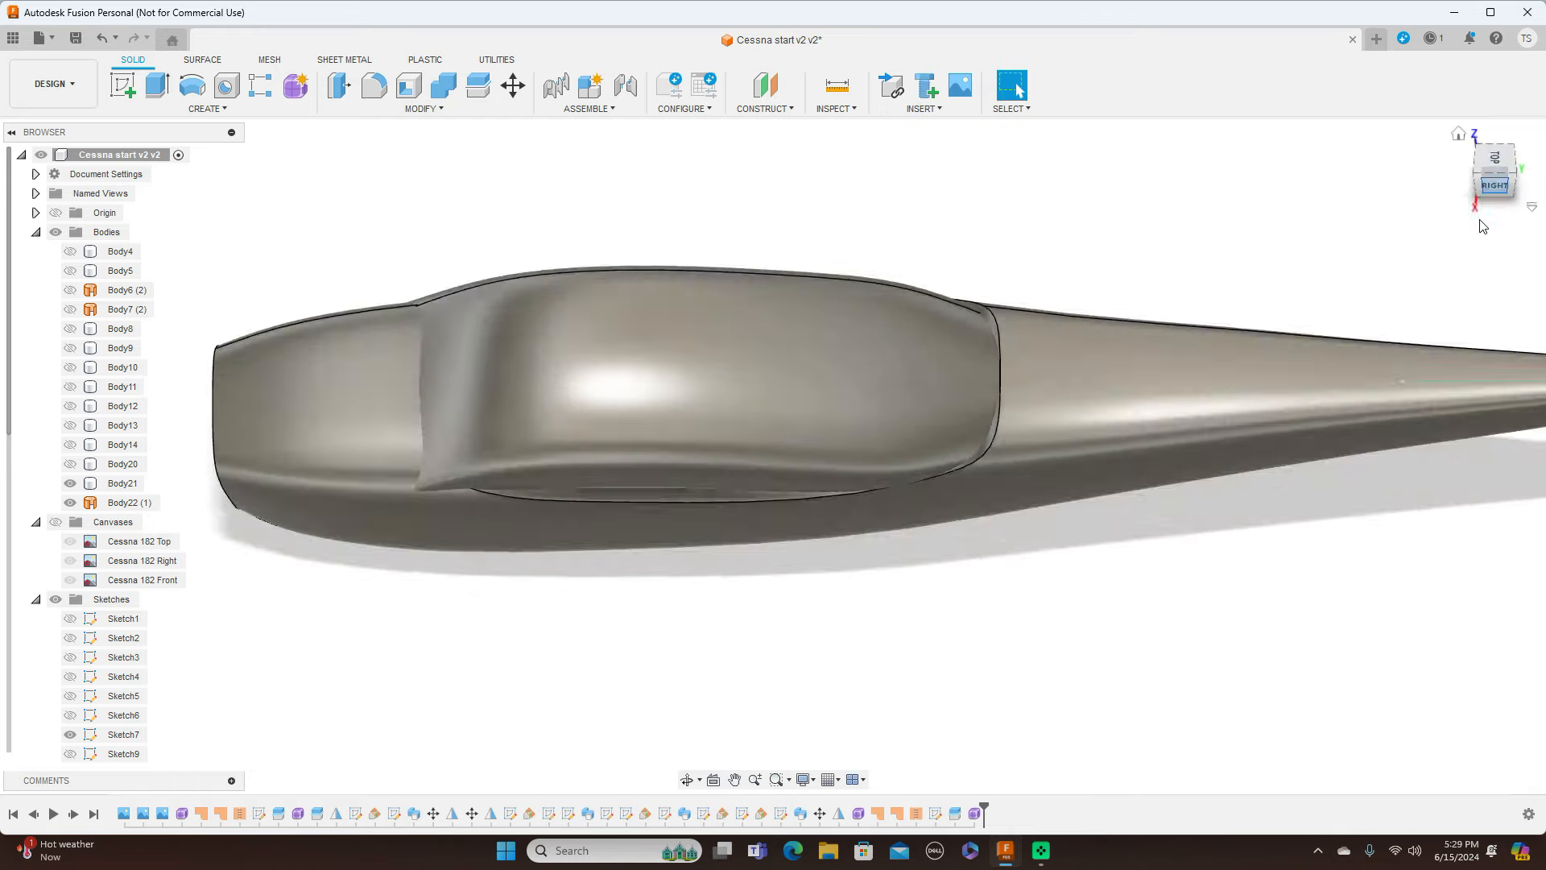
mouse_move(773, 439)
shift+middle_down()
mouse_move(644, 414)
mouse_move(644, 340)
shift+middle_up()
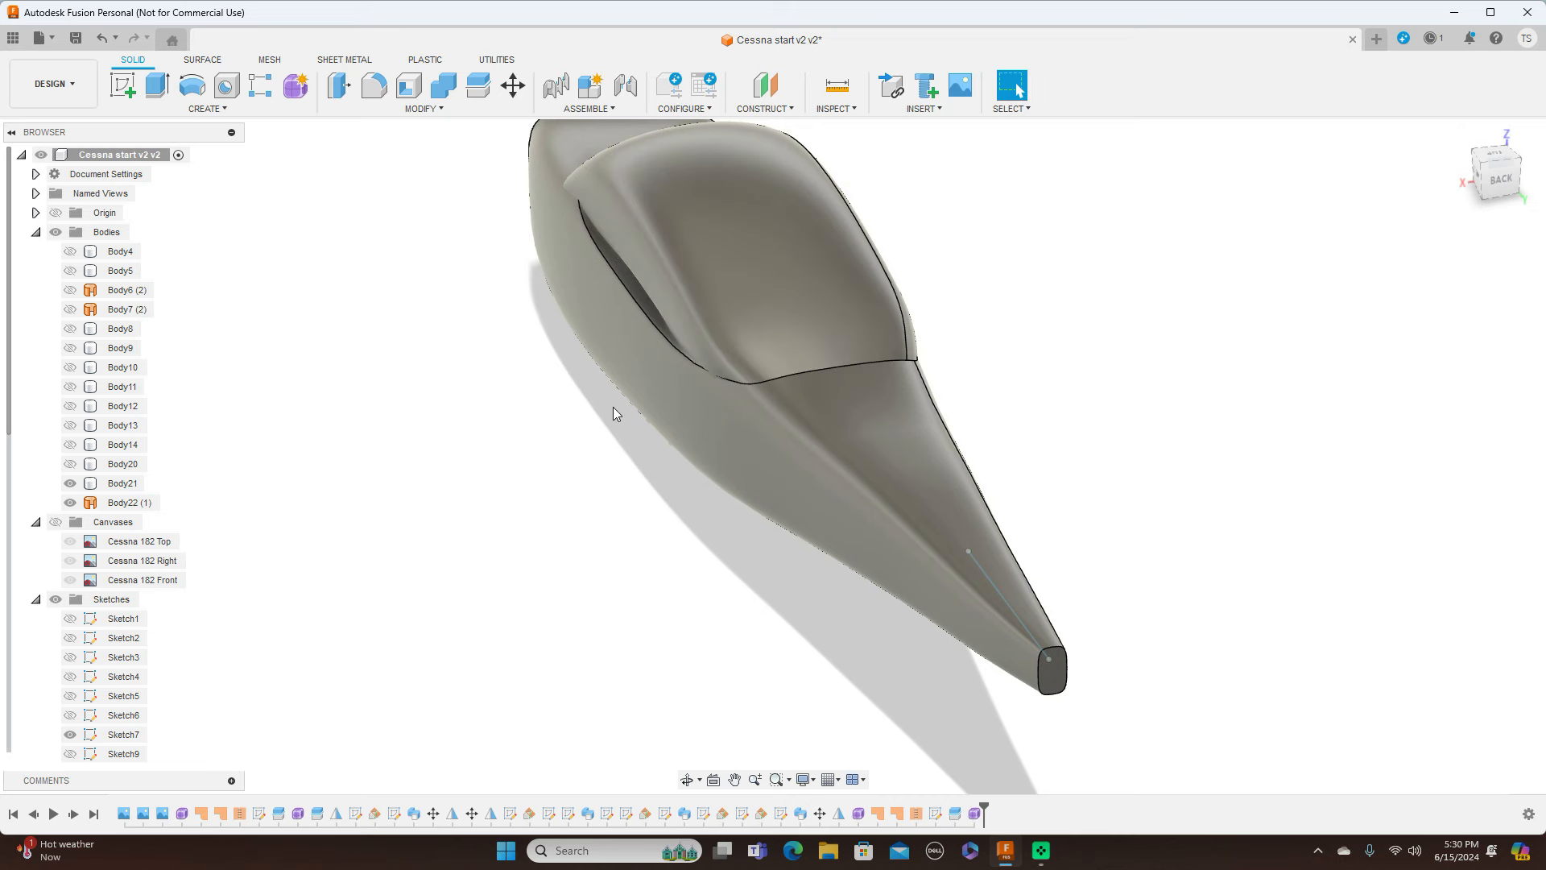
right_click(975, 814)
click(1039, 661)
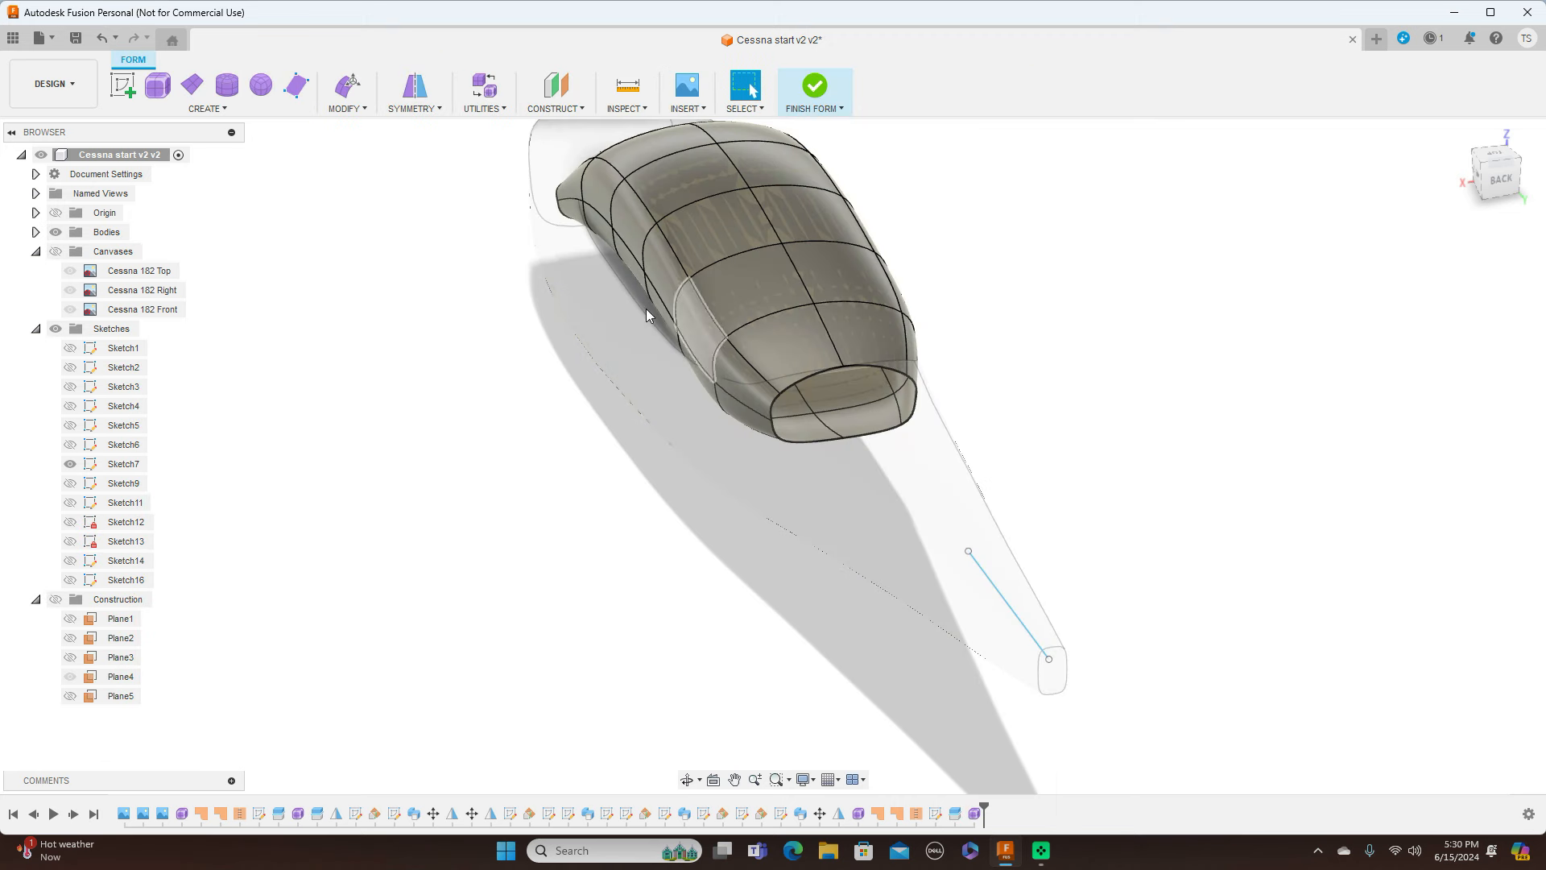
Try moving a middle side face of the canopy 16.001 mm outward and 1.142 mm downward, and undo the move
click(636, 279)
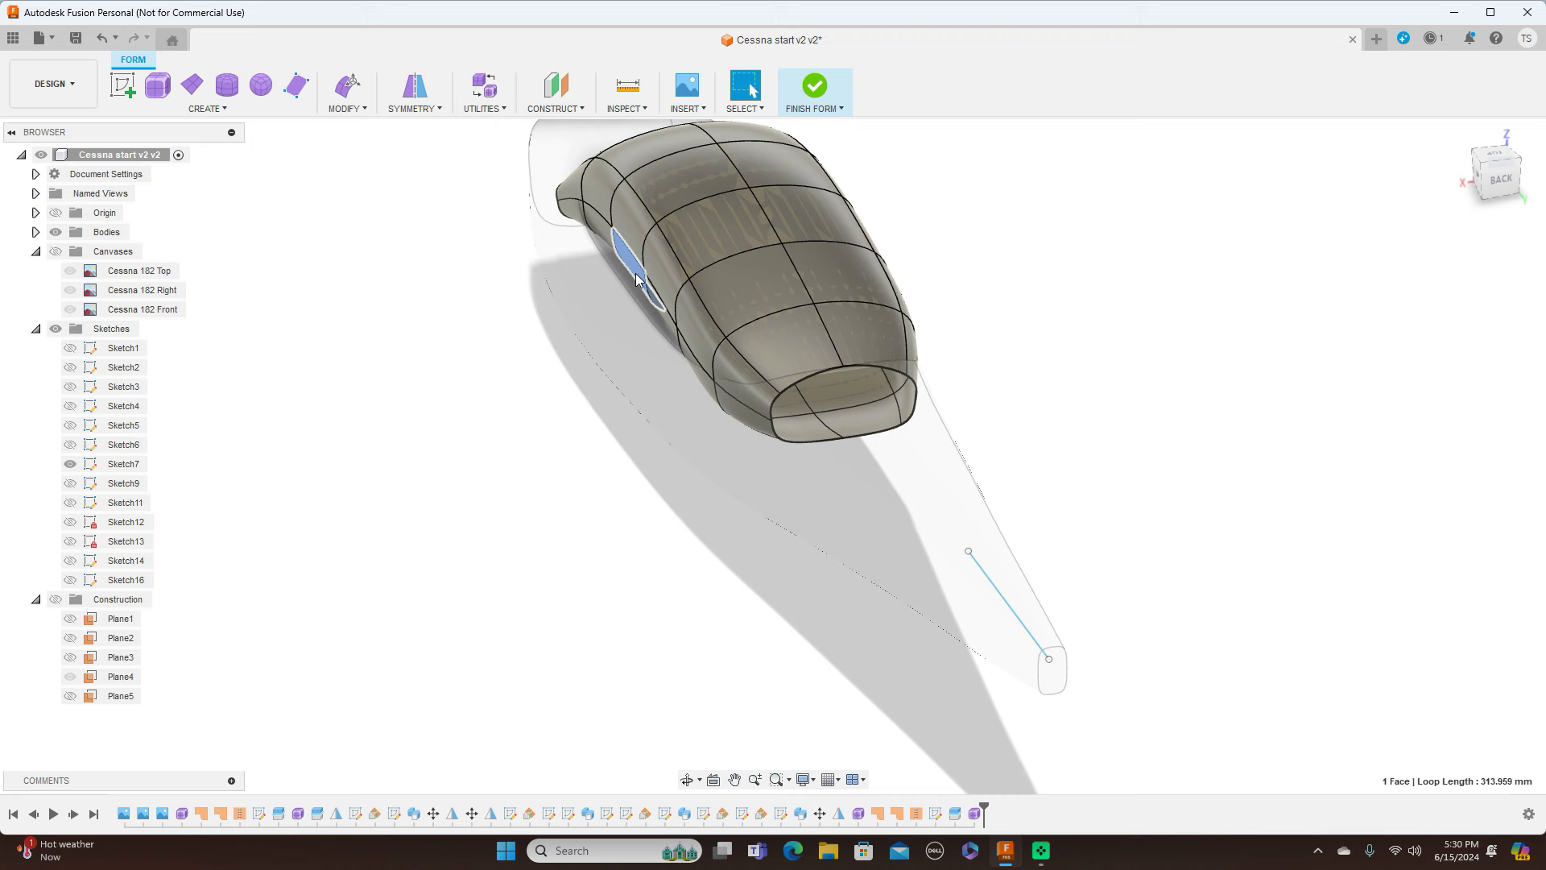
right_click(636, 280)
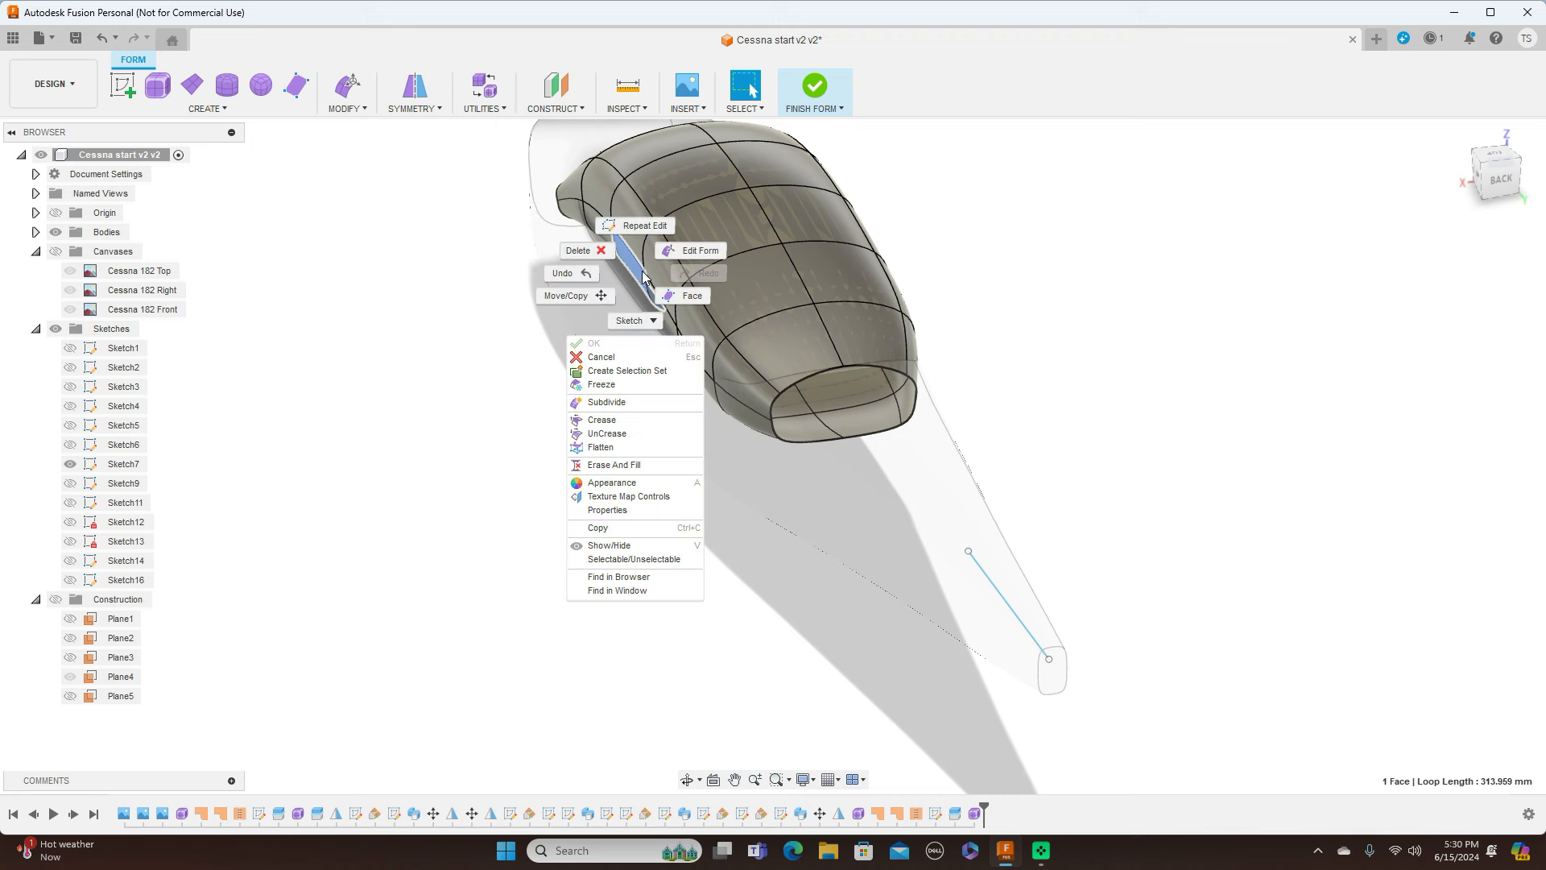
click(690, 246)
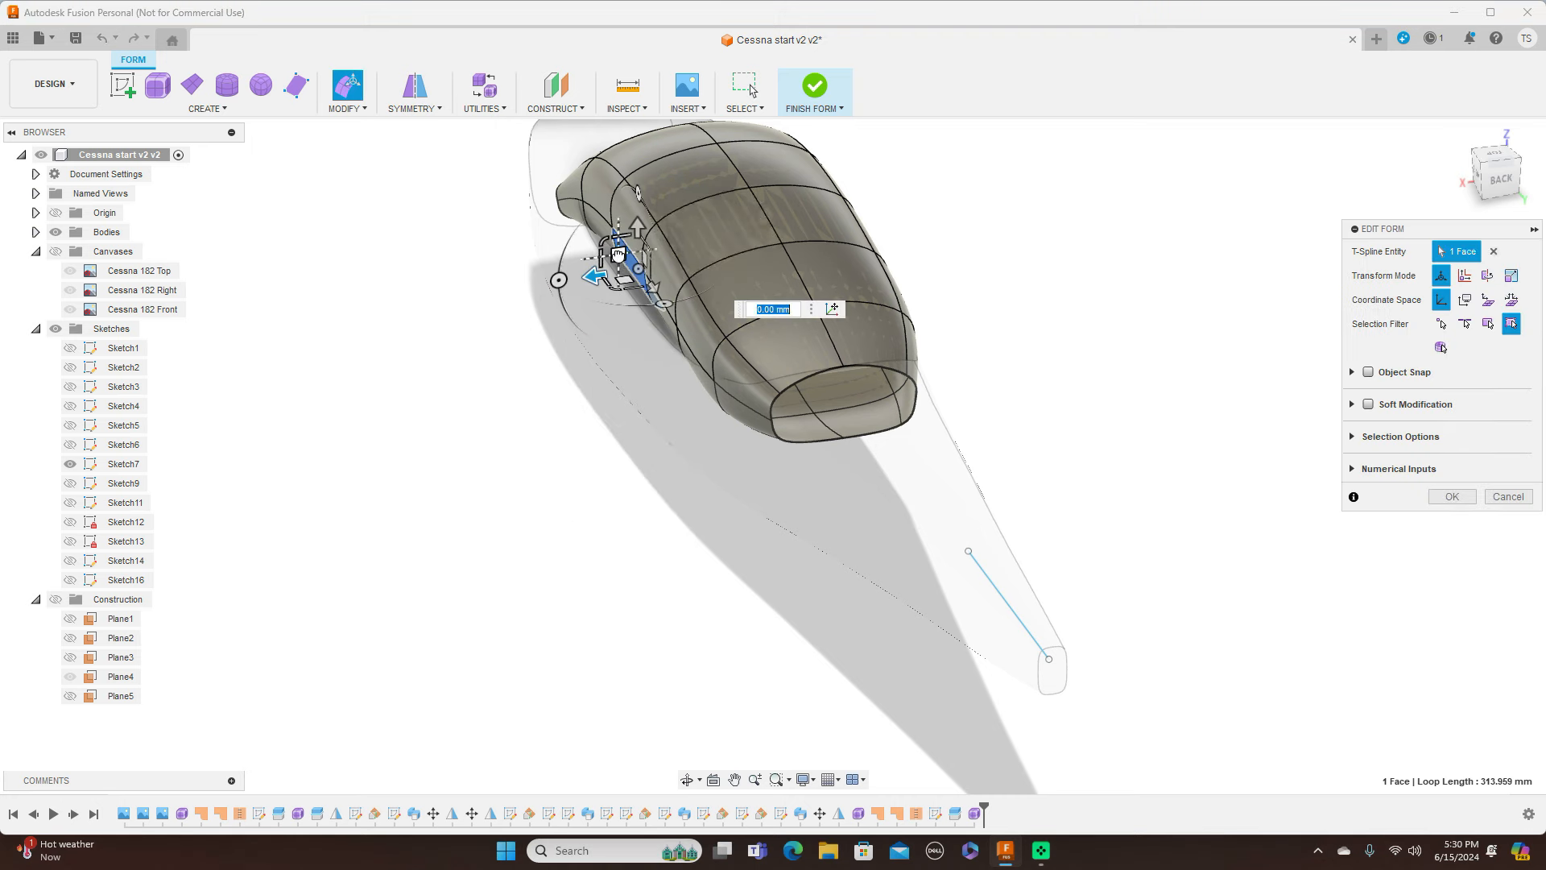
drag(618, 254, 602, 257)
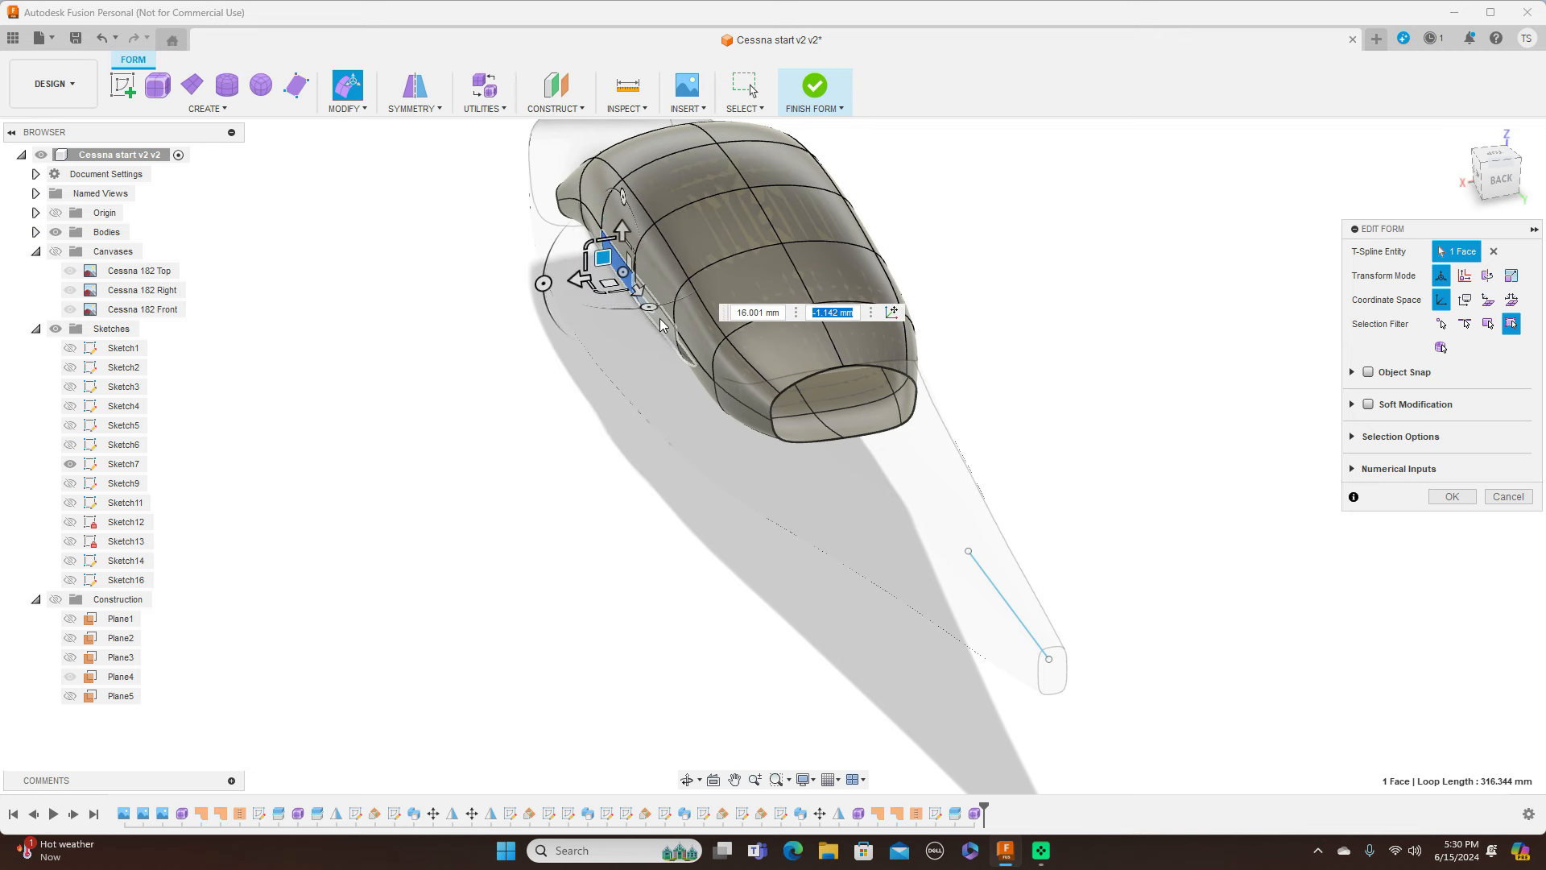
scroll(659, 317, up, 4)
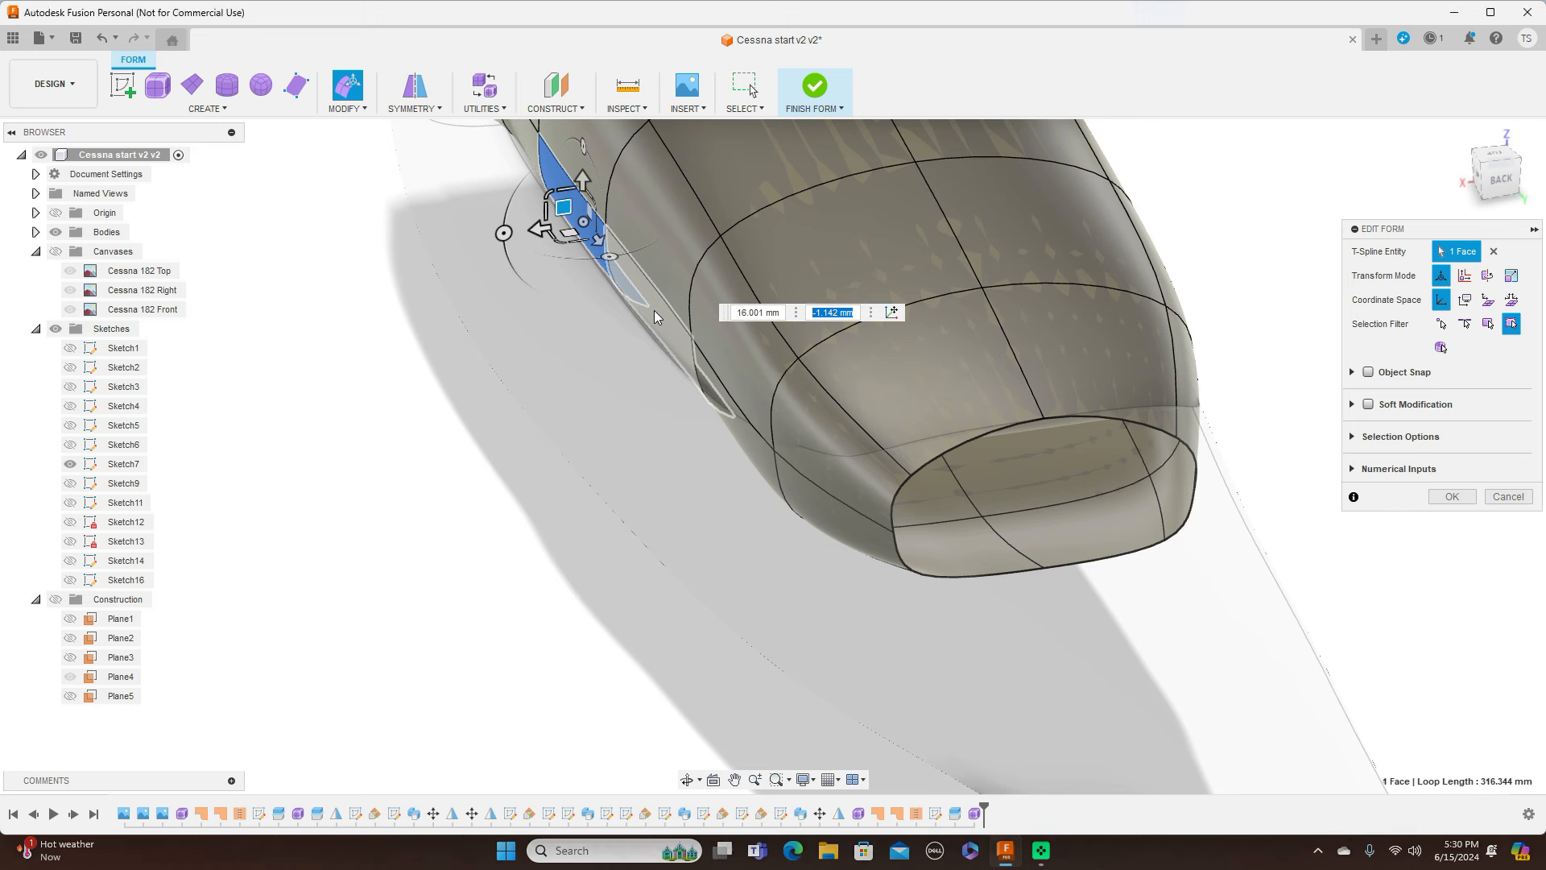
key(ctrl+z)
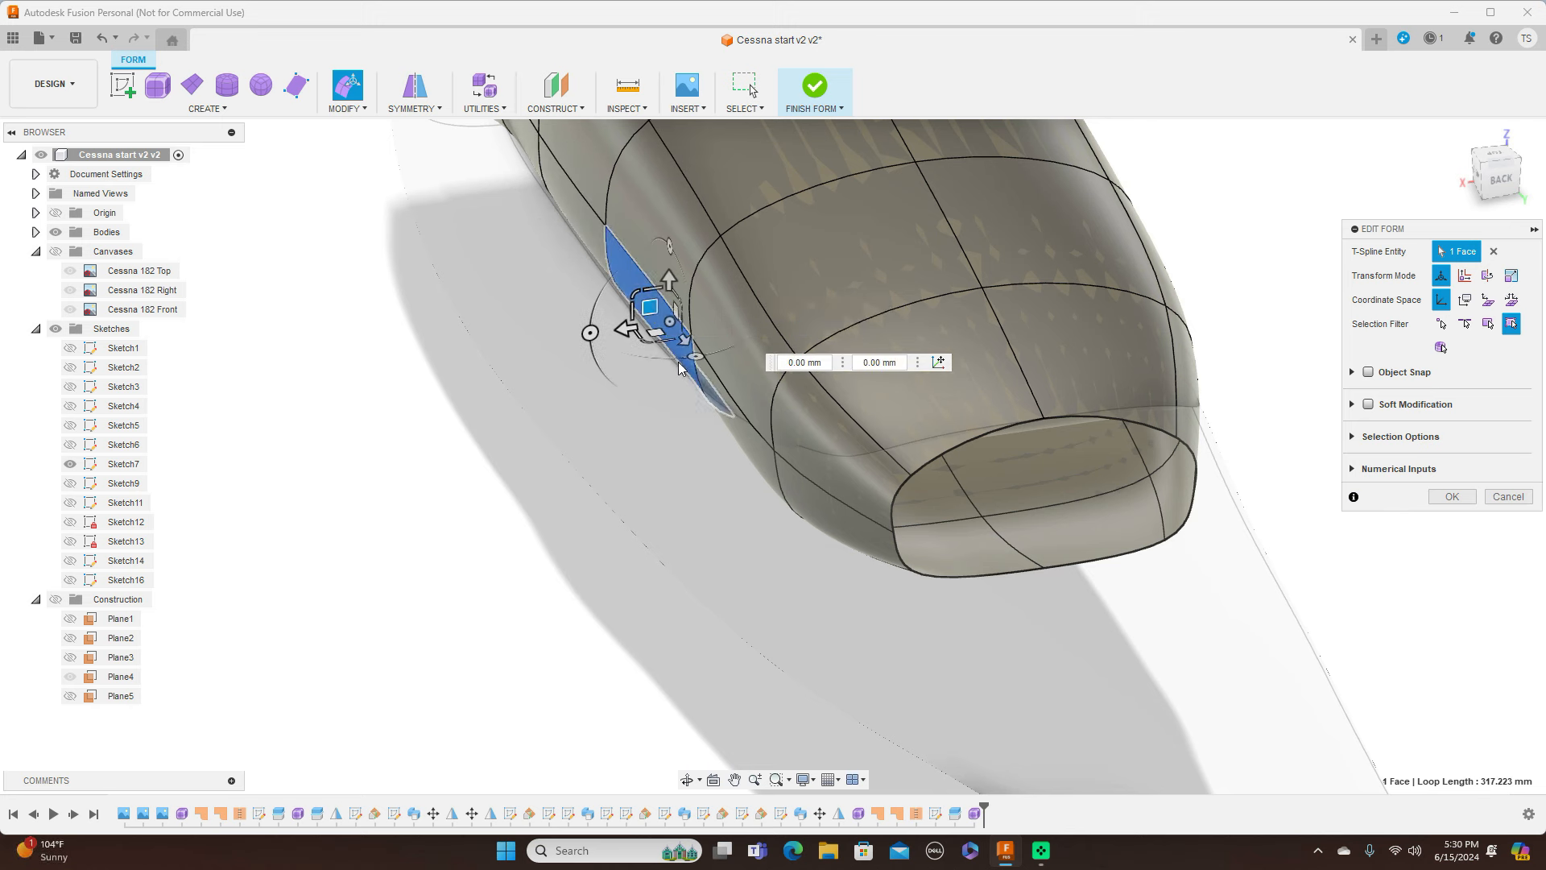
Nudge the next side face toward the canopy's rear slightly outward
drag(653, 308, 649, 311)
scroll(674, 301, down, 3)
middle_drag(460, 292, 592, 343)
scroll(636, 242, up, 2)
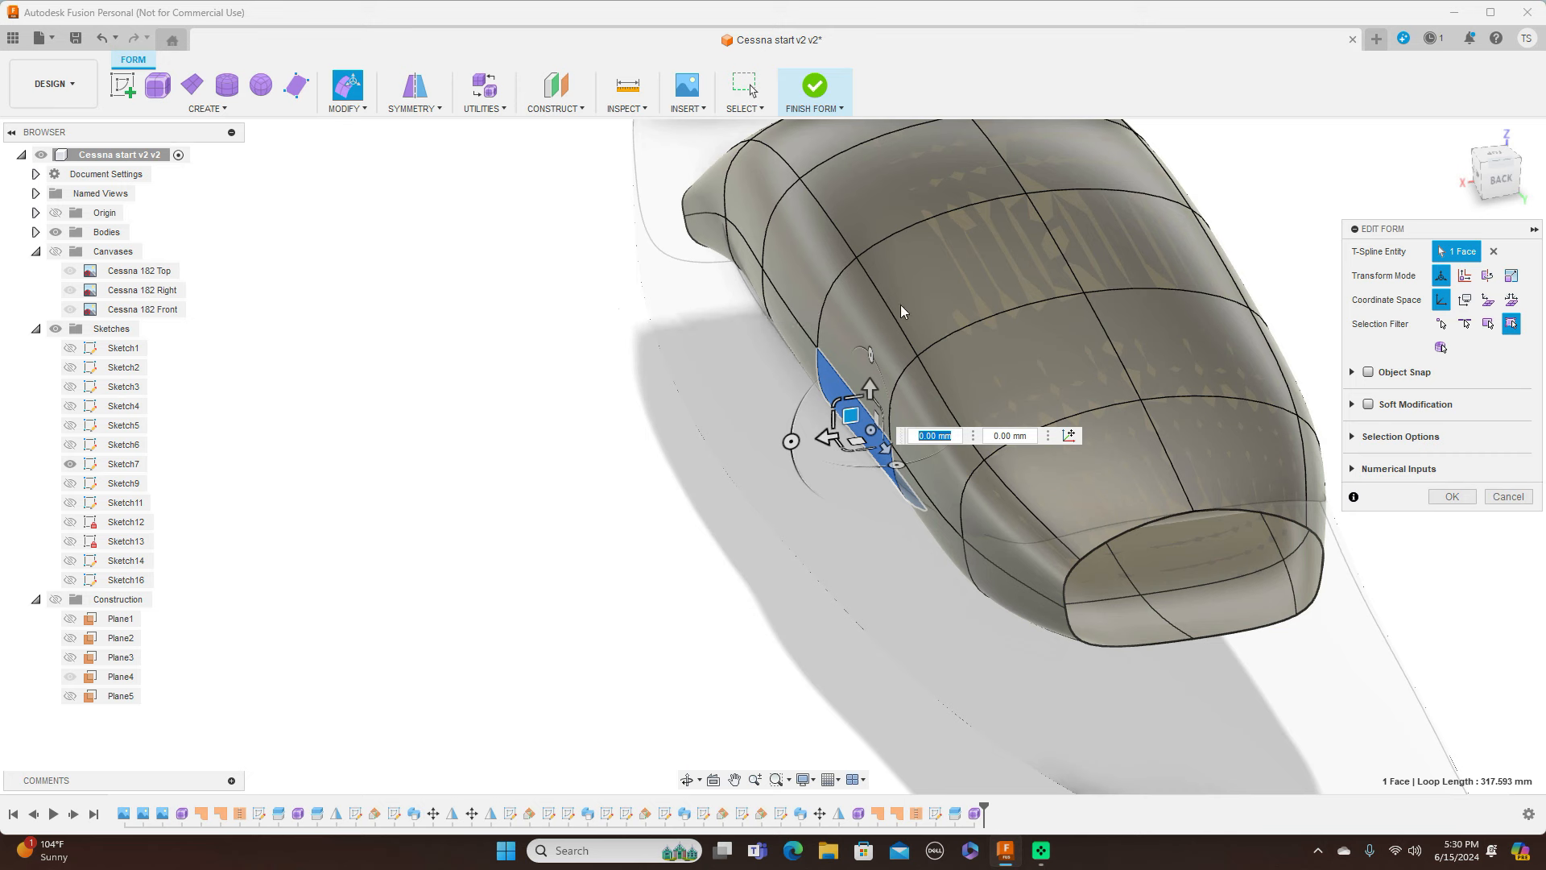
Move the side edge toward the canopy's front 1.419 mm outward and 0.215 mm upward, and finish the form
click(768, 304)
drag(765, 287, 757, 286)
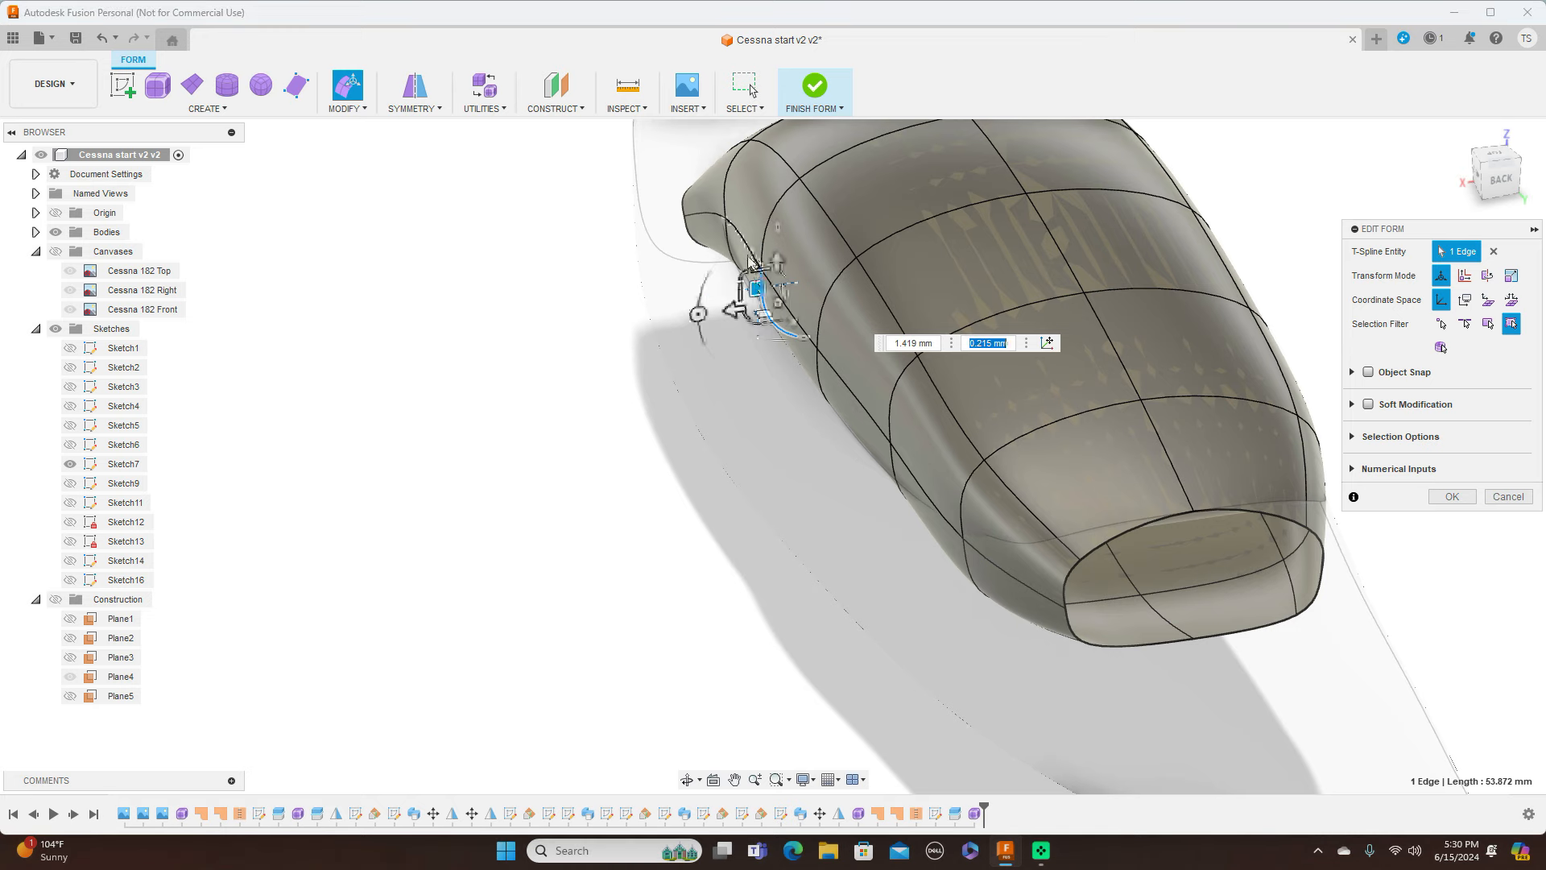
scroll(746, 253, up, 5)
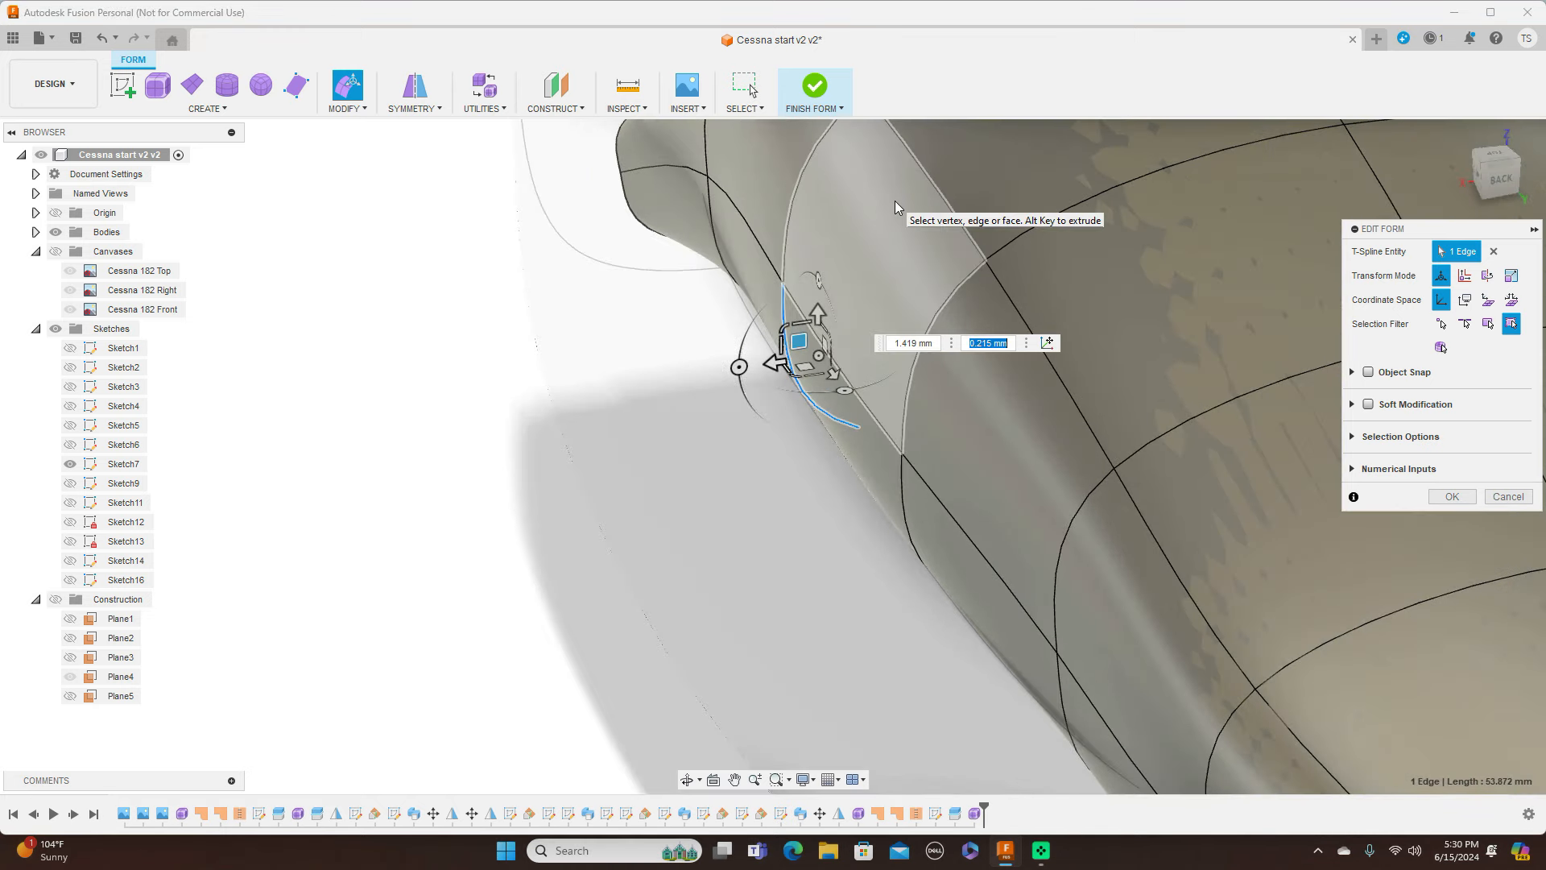
scroll(665, 424, down, 5)
scroll(669, 427, down, 2)
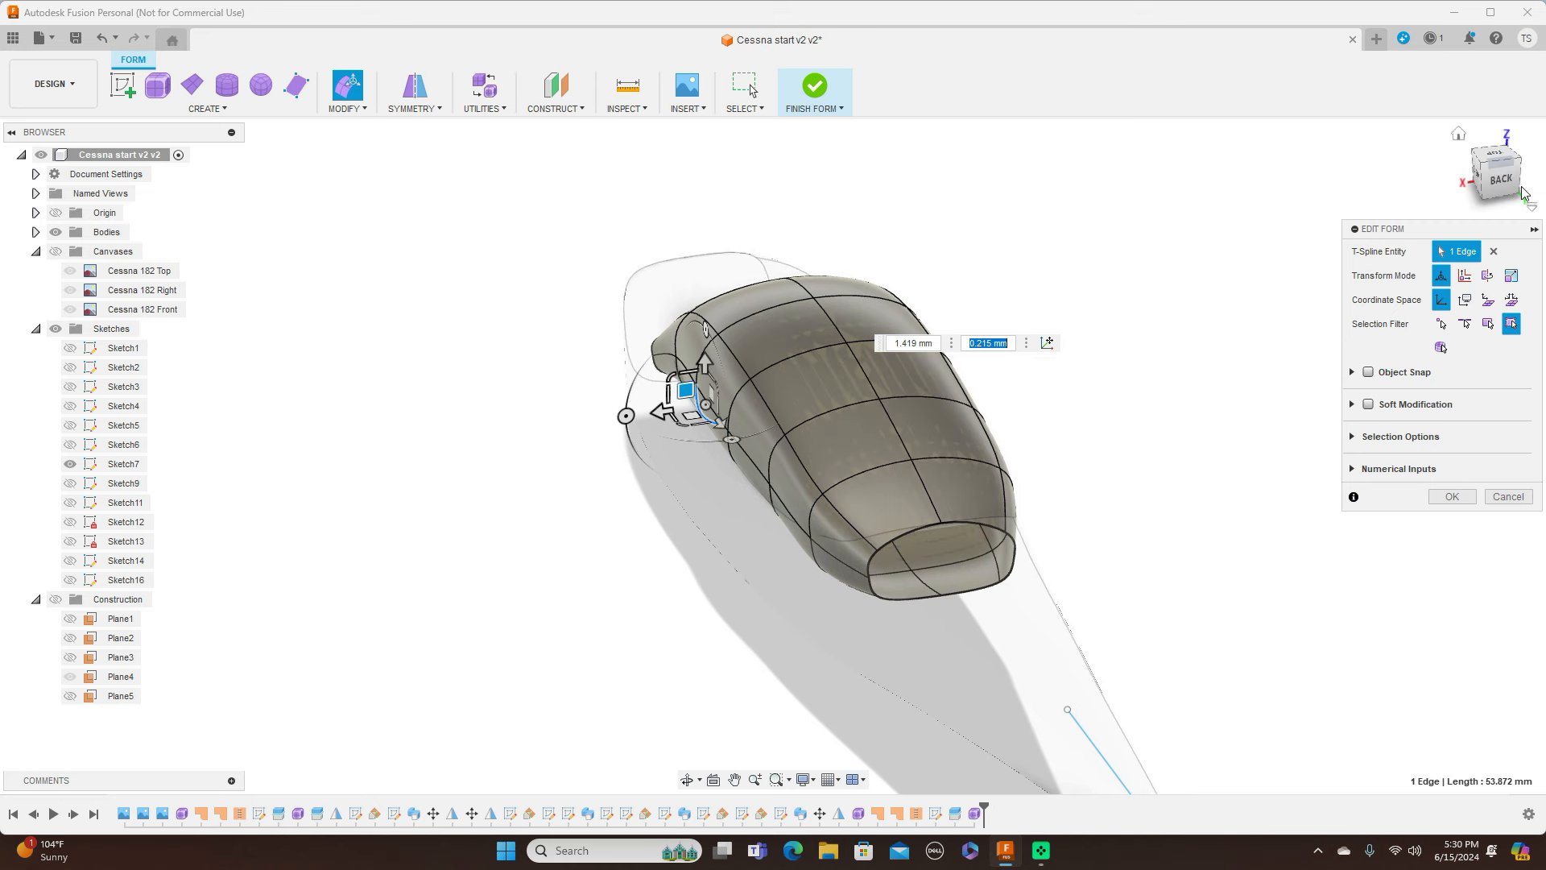
click(1499, 185)
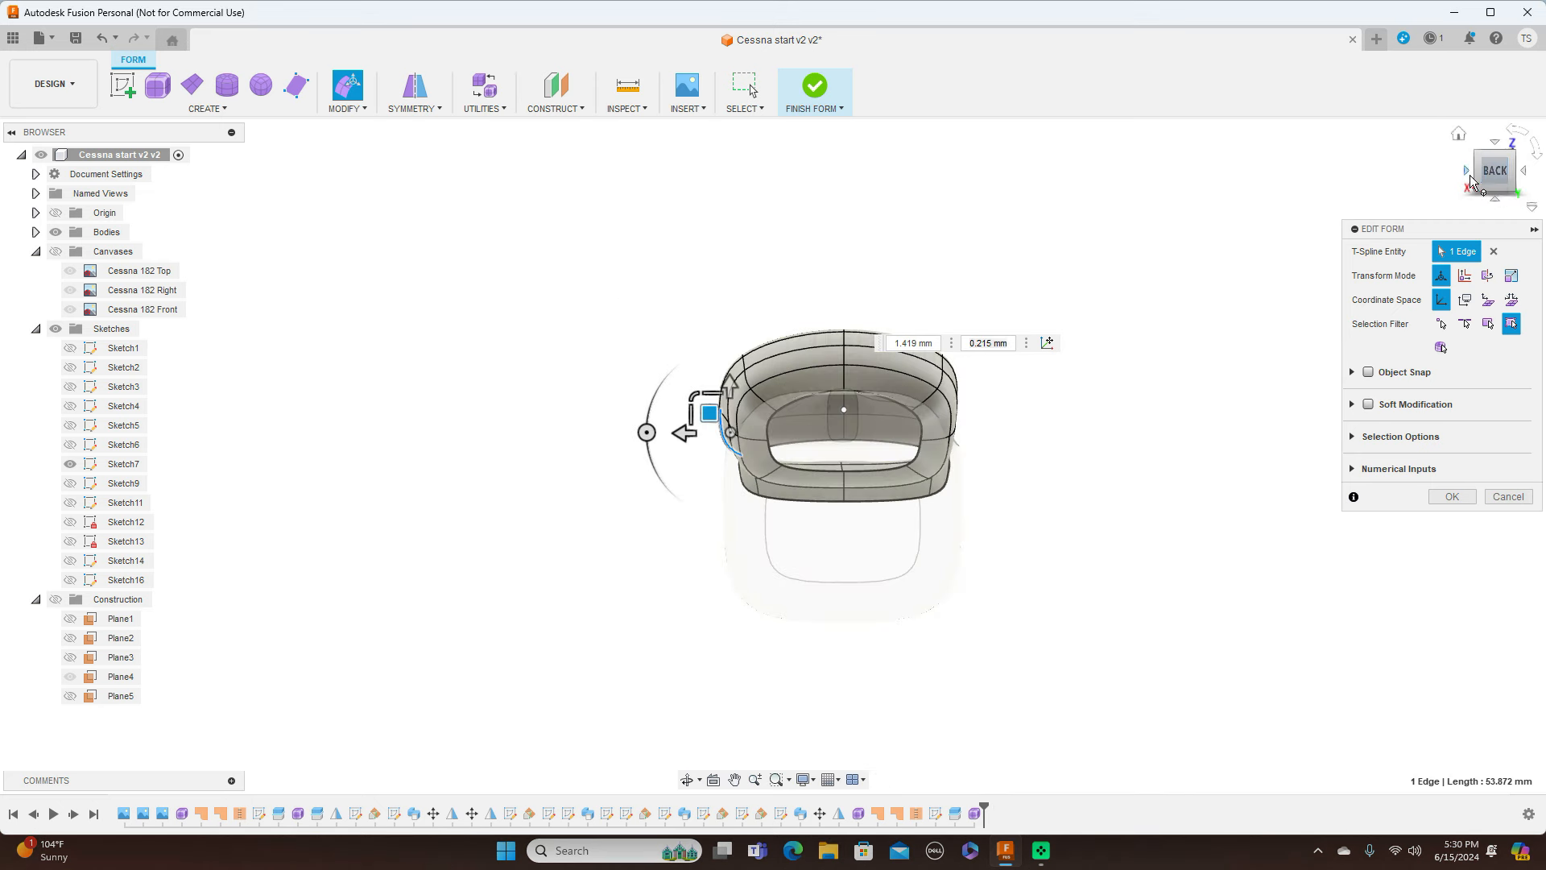
click(1467, 173)
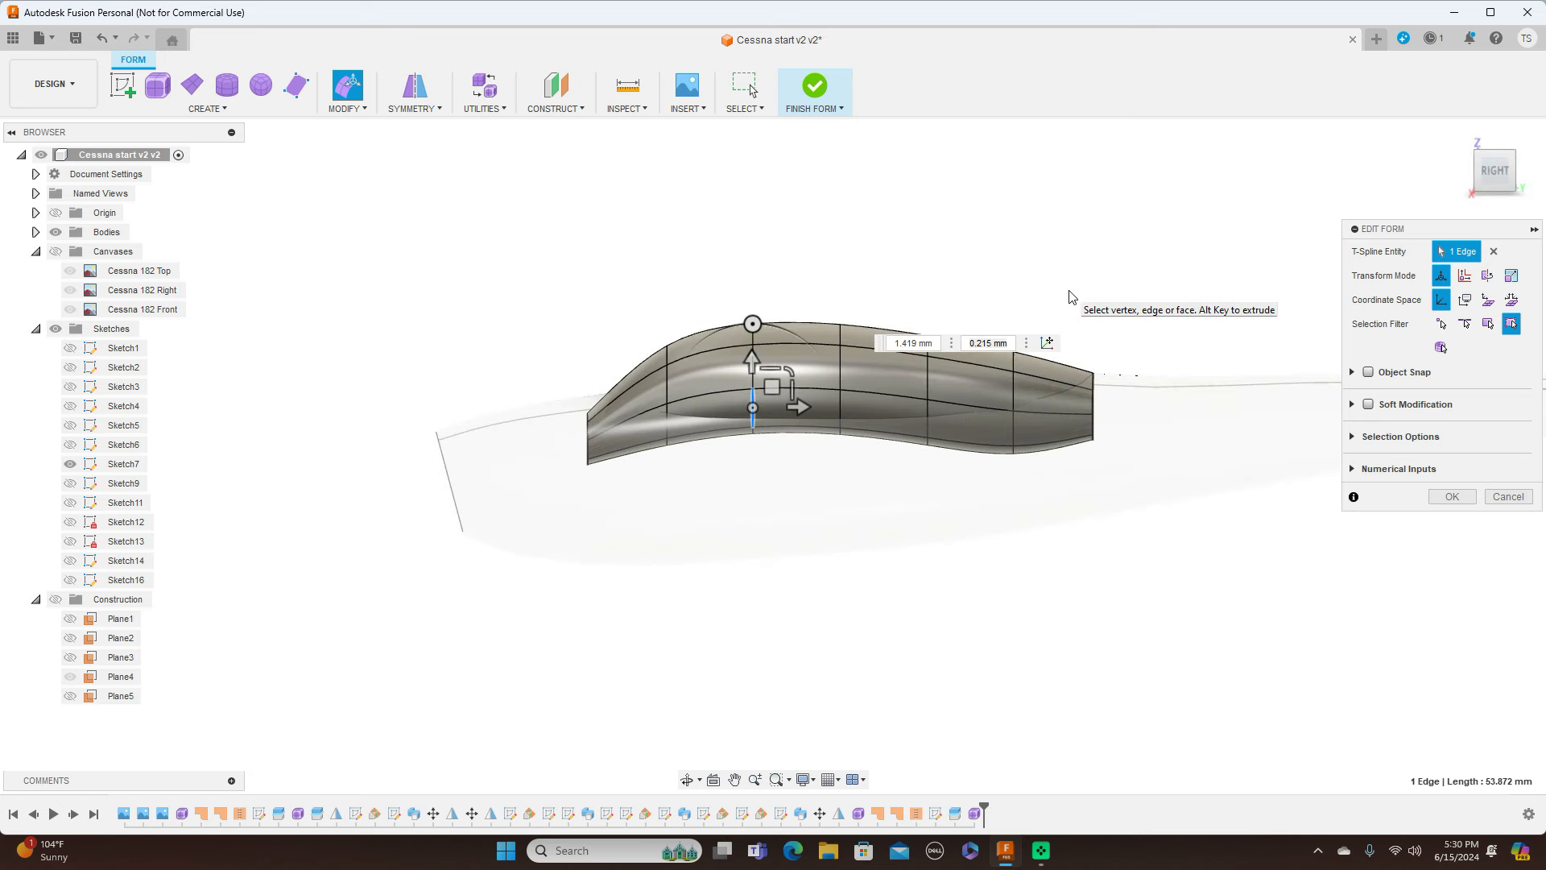
click(1450, 497)
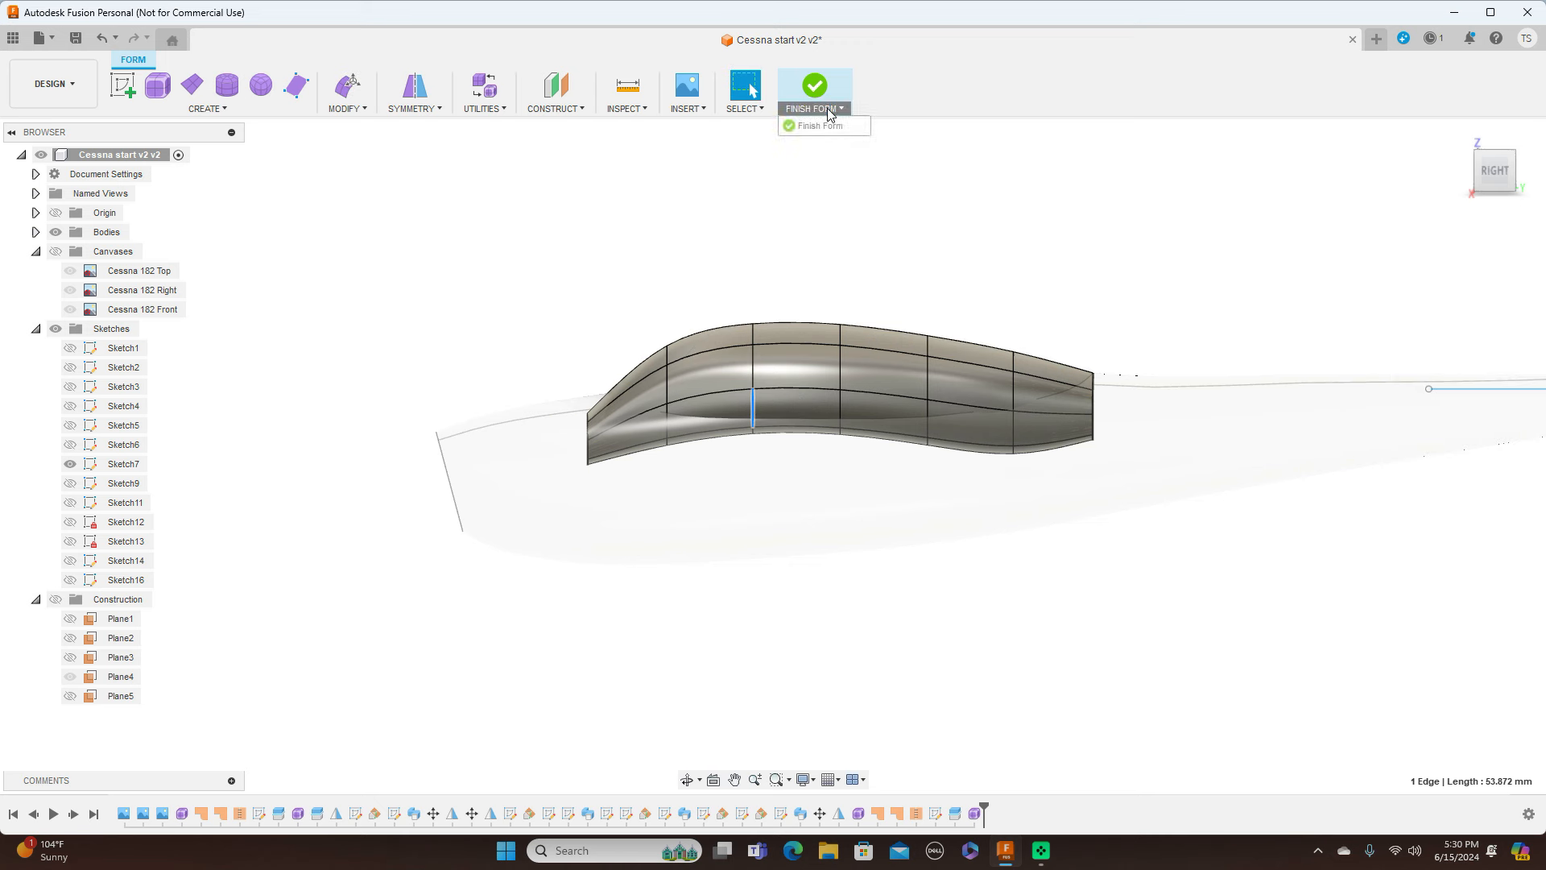
click(819, 124)
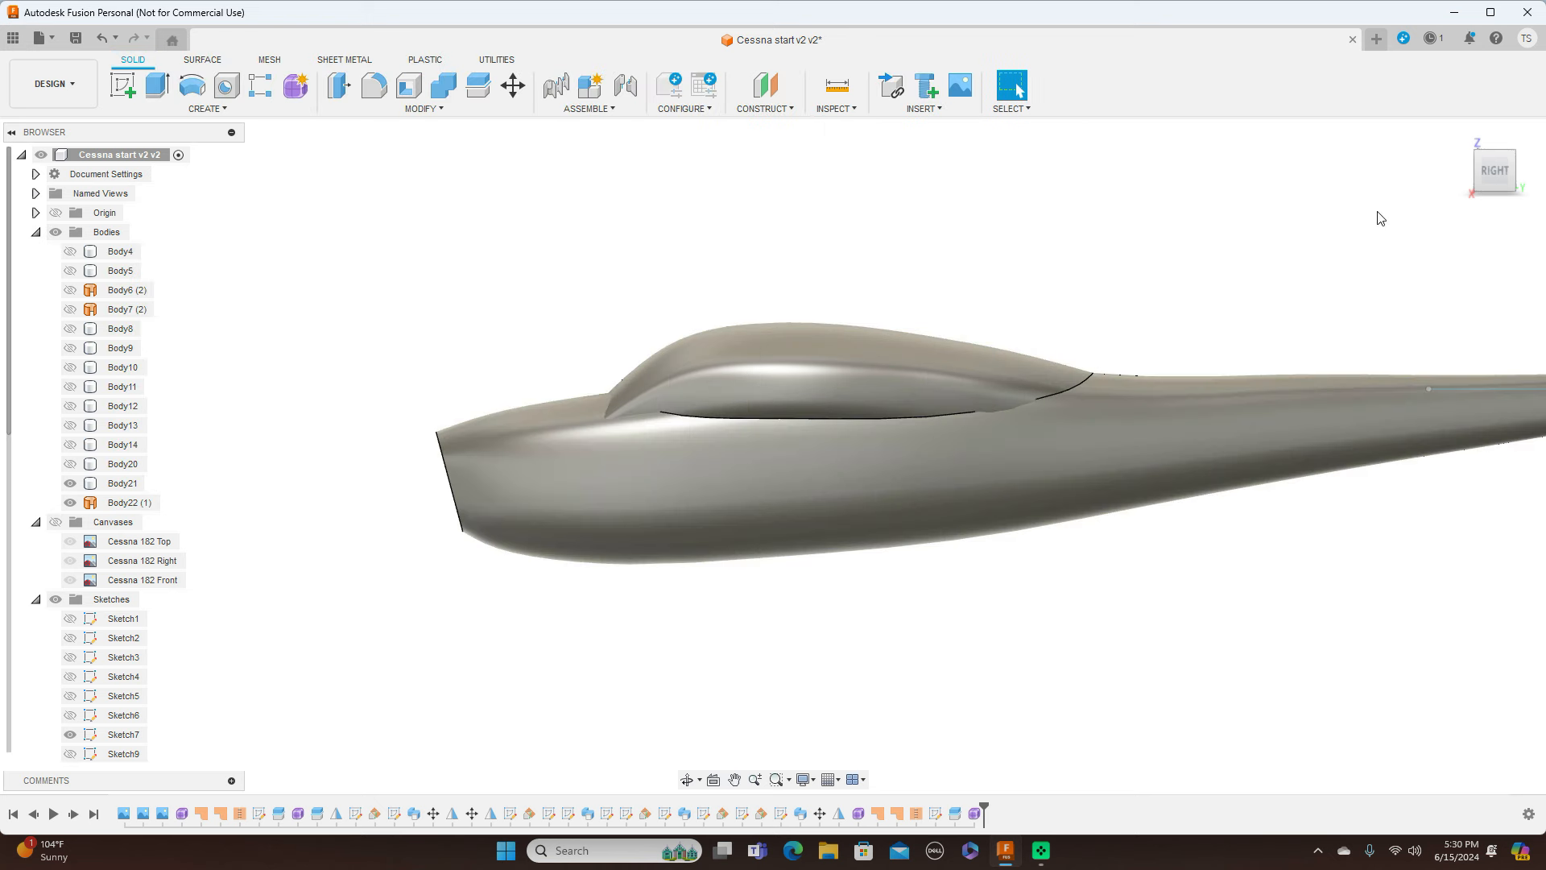
Compare the canopy's side profile with the Cessna reference canvases, showing them briefly and hiding them again
mouse_move(772, 457)
shift+middle_down()
mouse_move(870, 532)
mouse_move(813, 555)
shift+middle_up()
click(1495, 176)
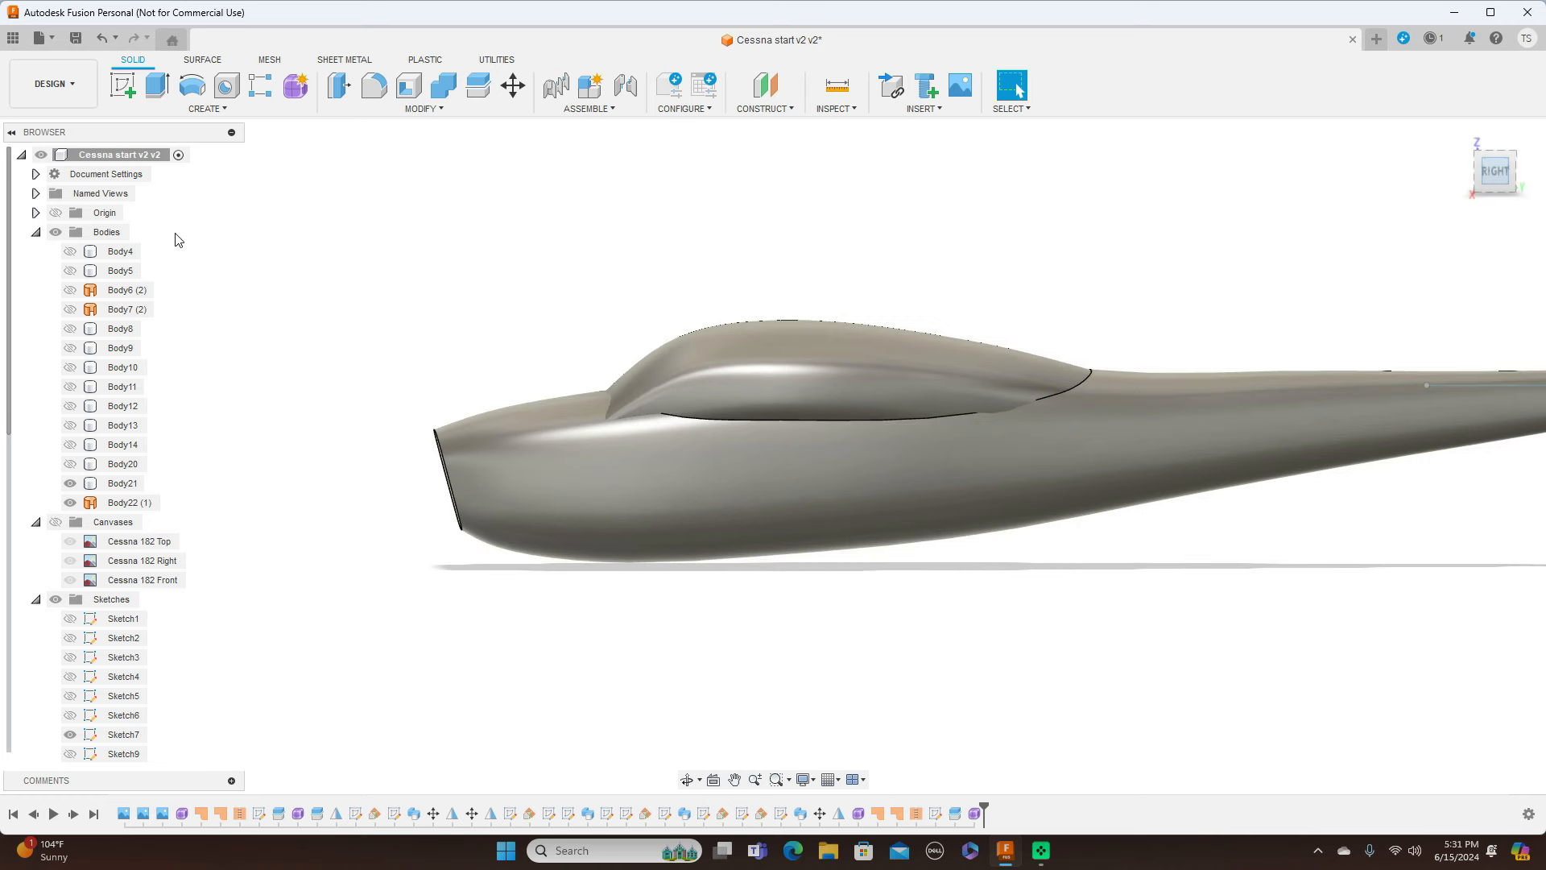
click(56, 522)
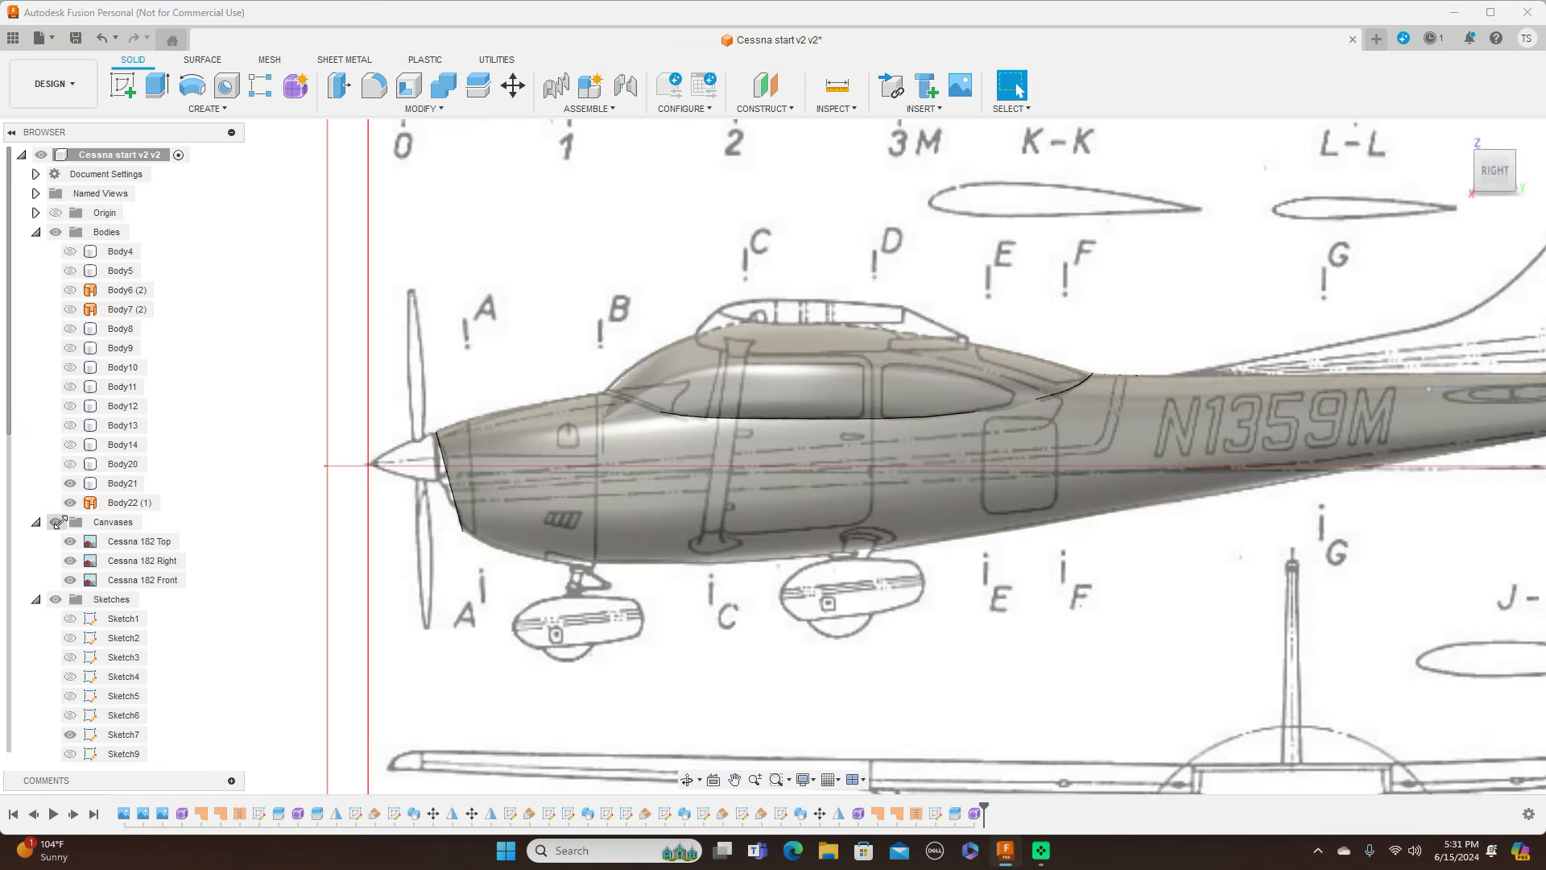
click(56, 522)
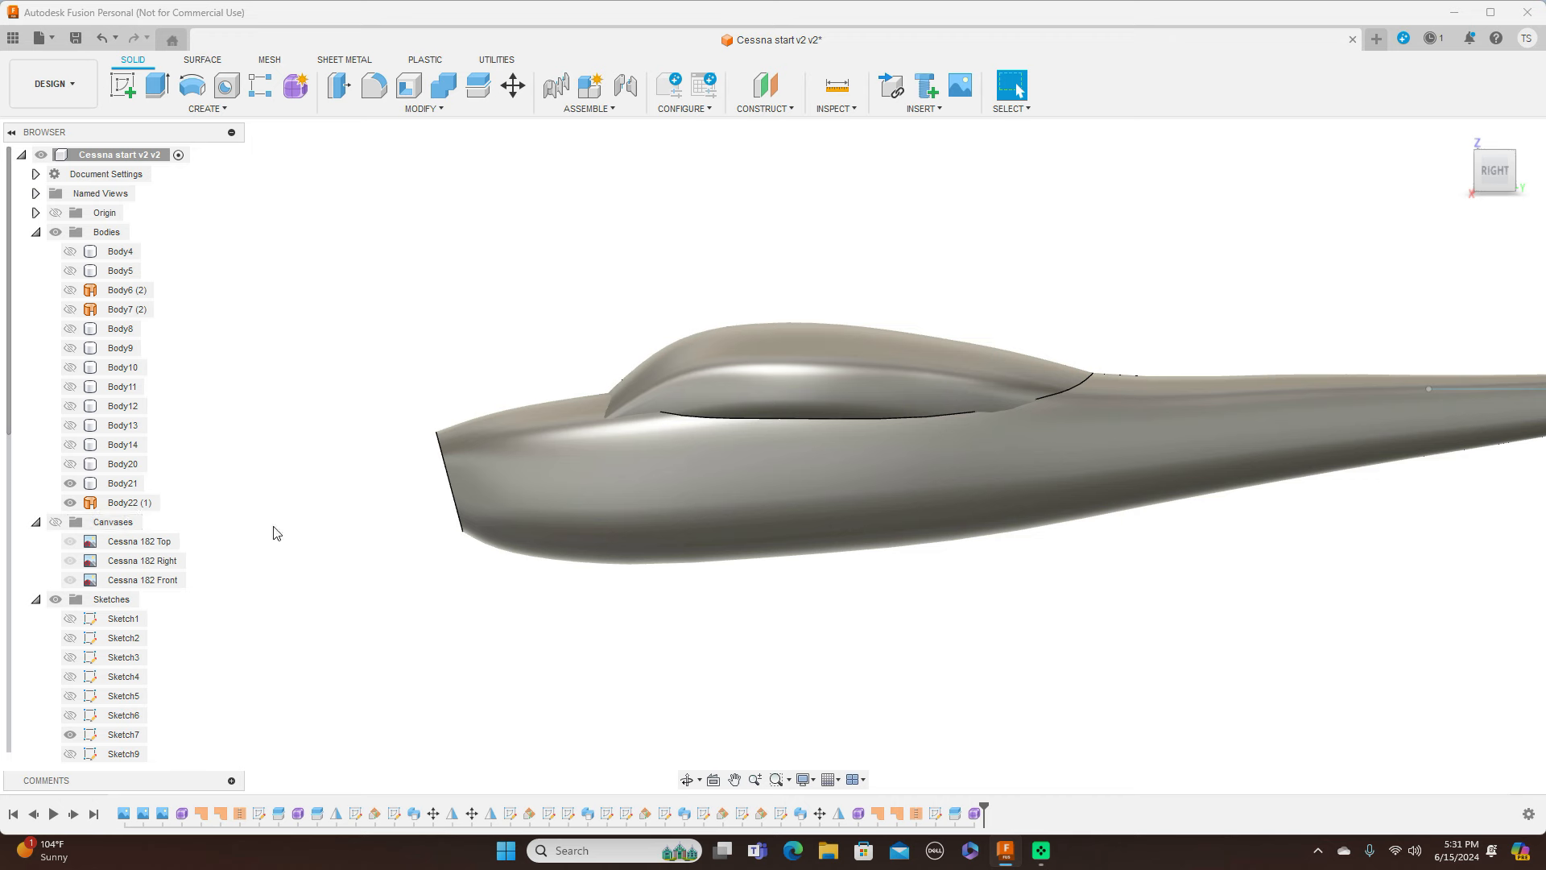
Reopen the canopy form for editing and rotate the frontmost right side face by -10 degrees in the top view
click(625, 403)
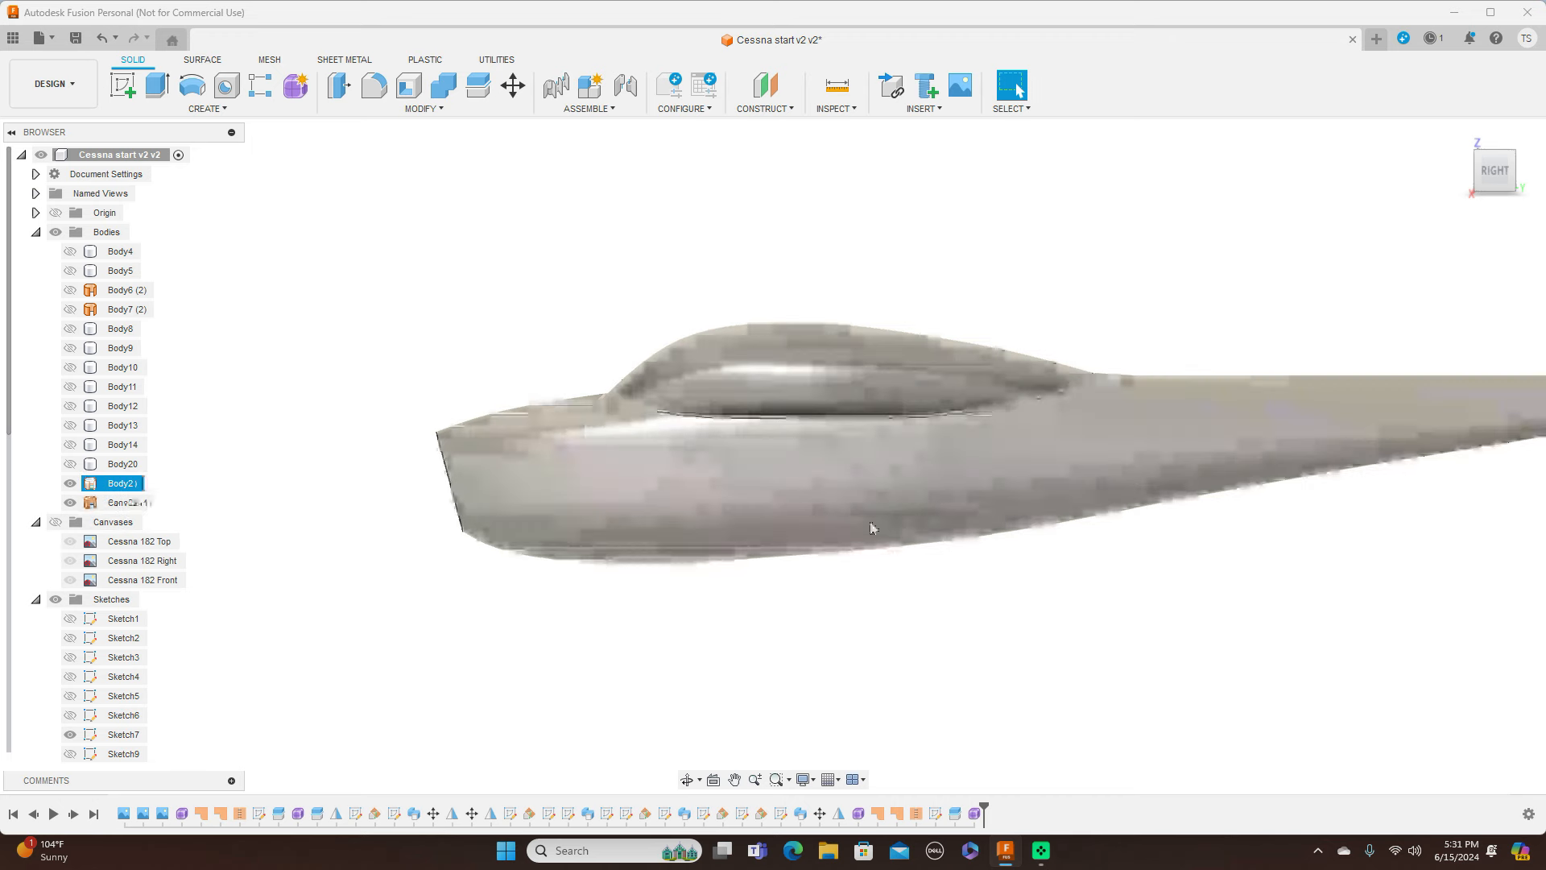
click(974, 813)
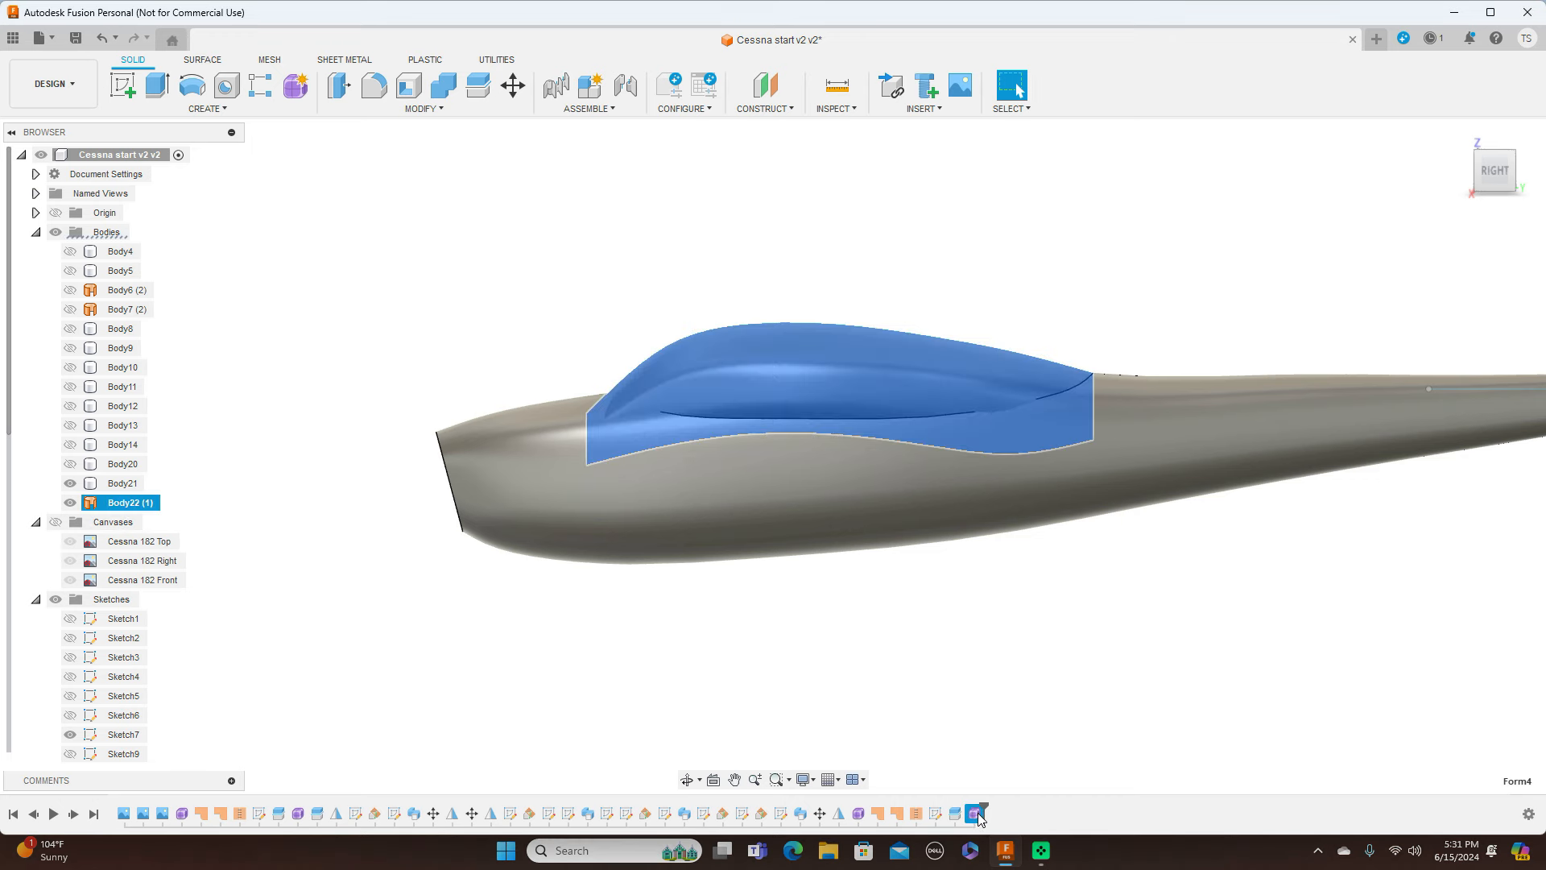
right_click(975, 813)
click(1032, 656)
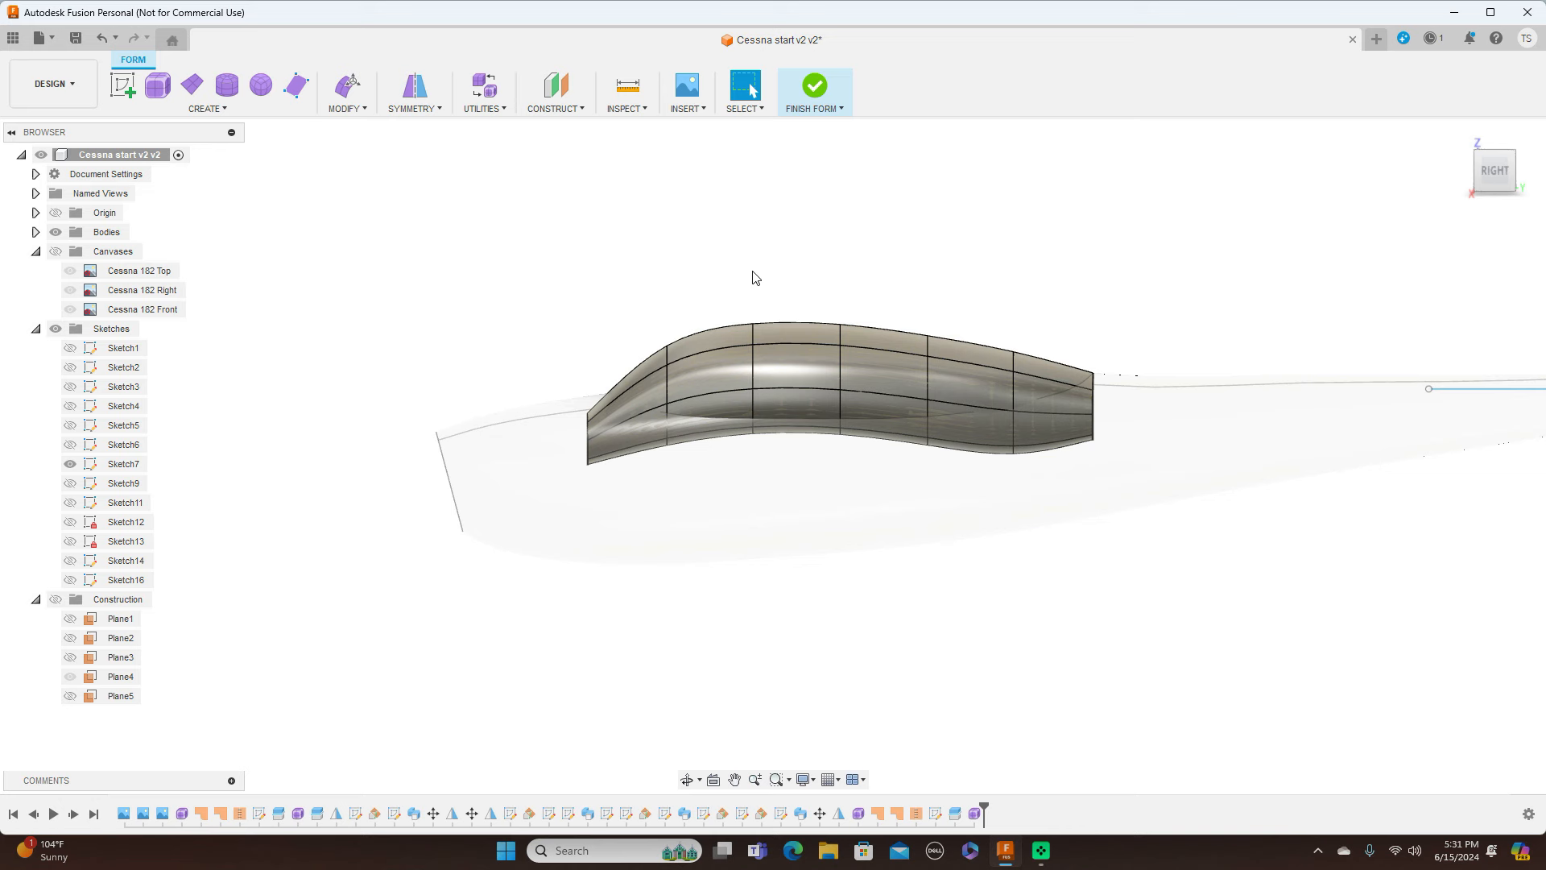
click(645, 393)
click(1480, 165)
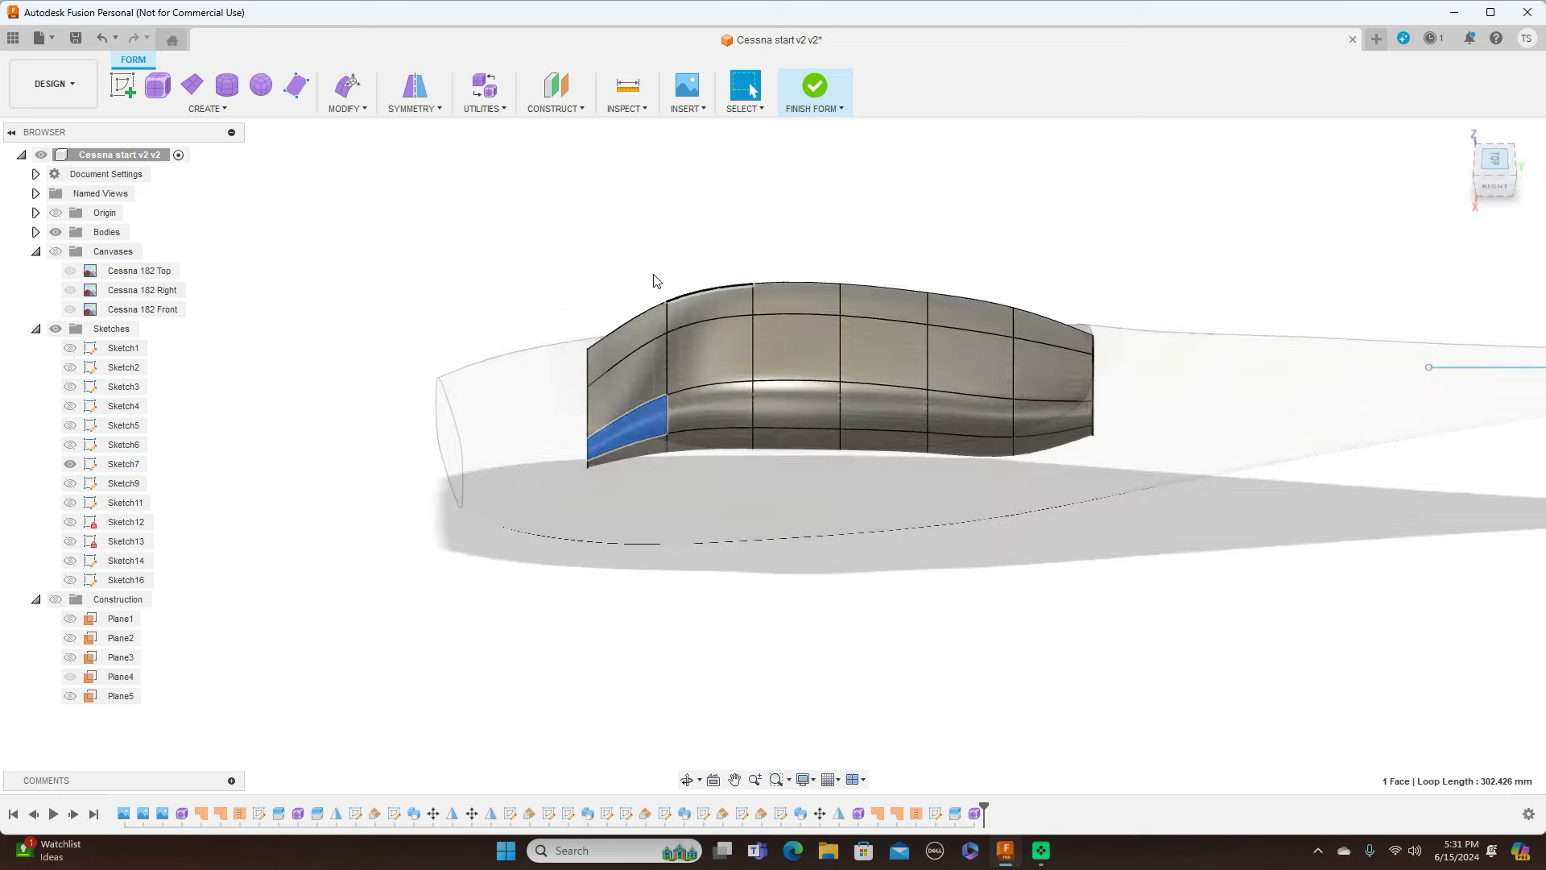
right_click(863, 217)
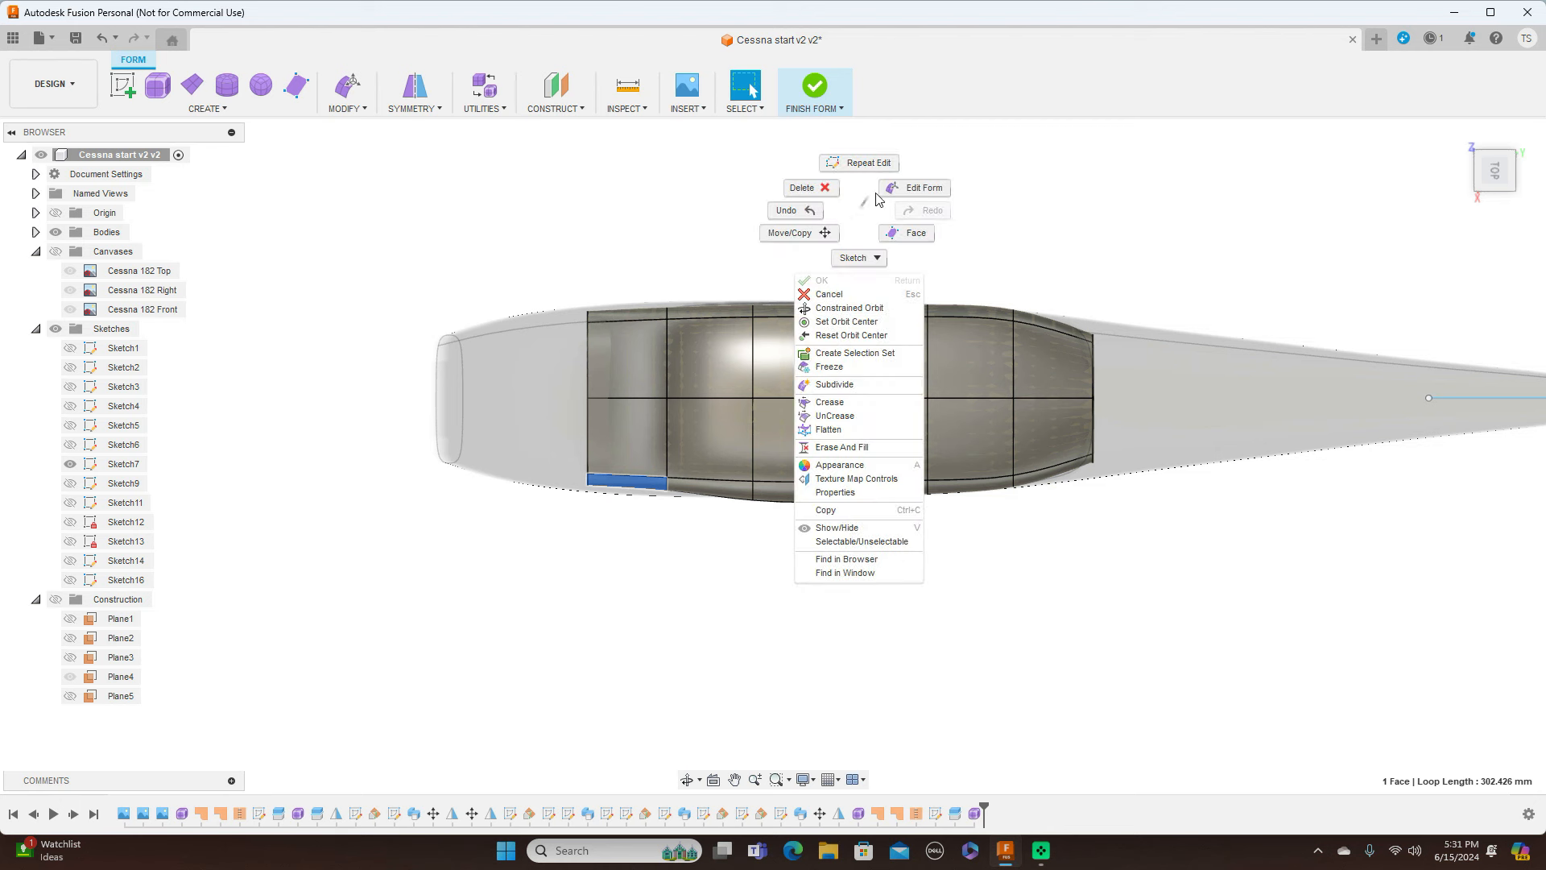
click(895, 190)
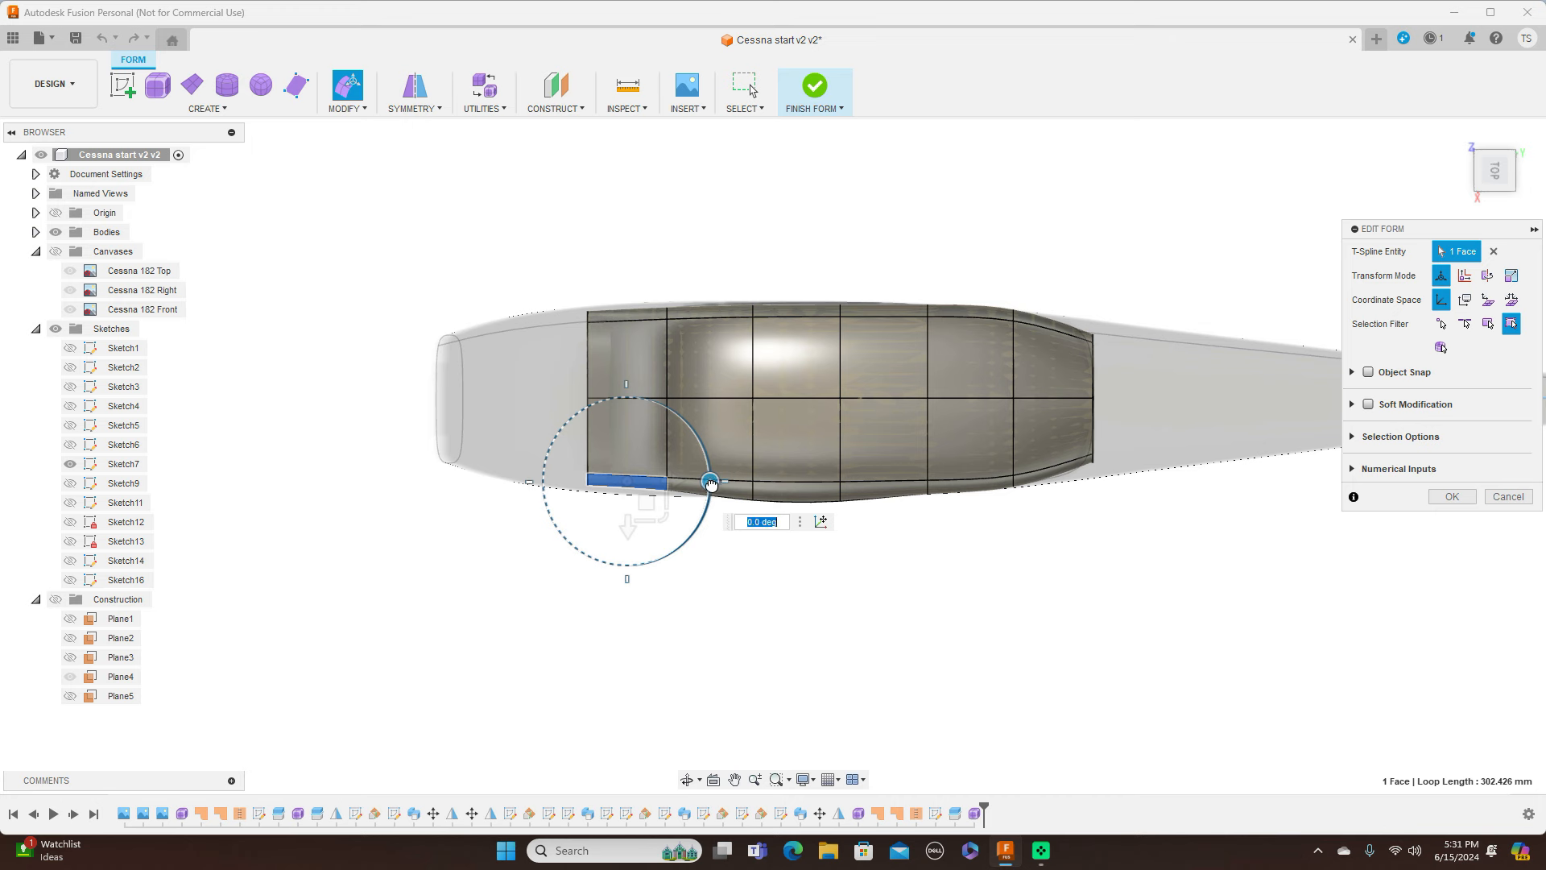
drag(708, 486, 704, 497)
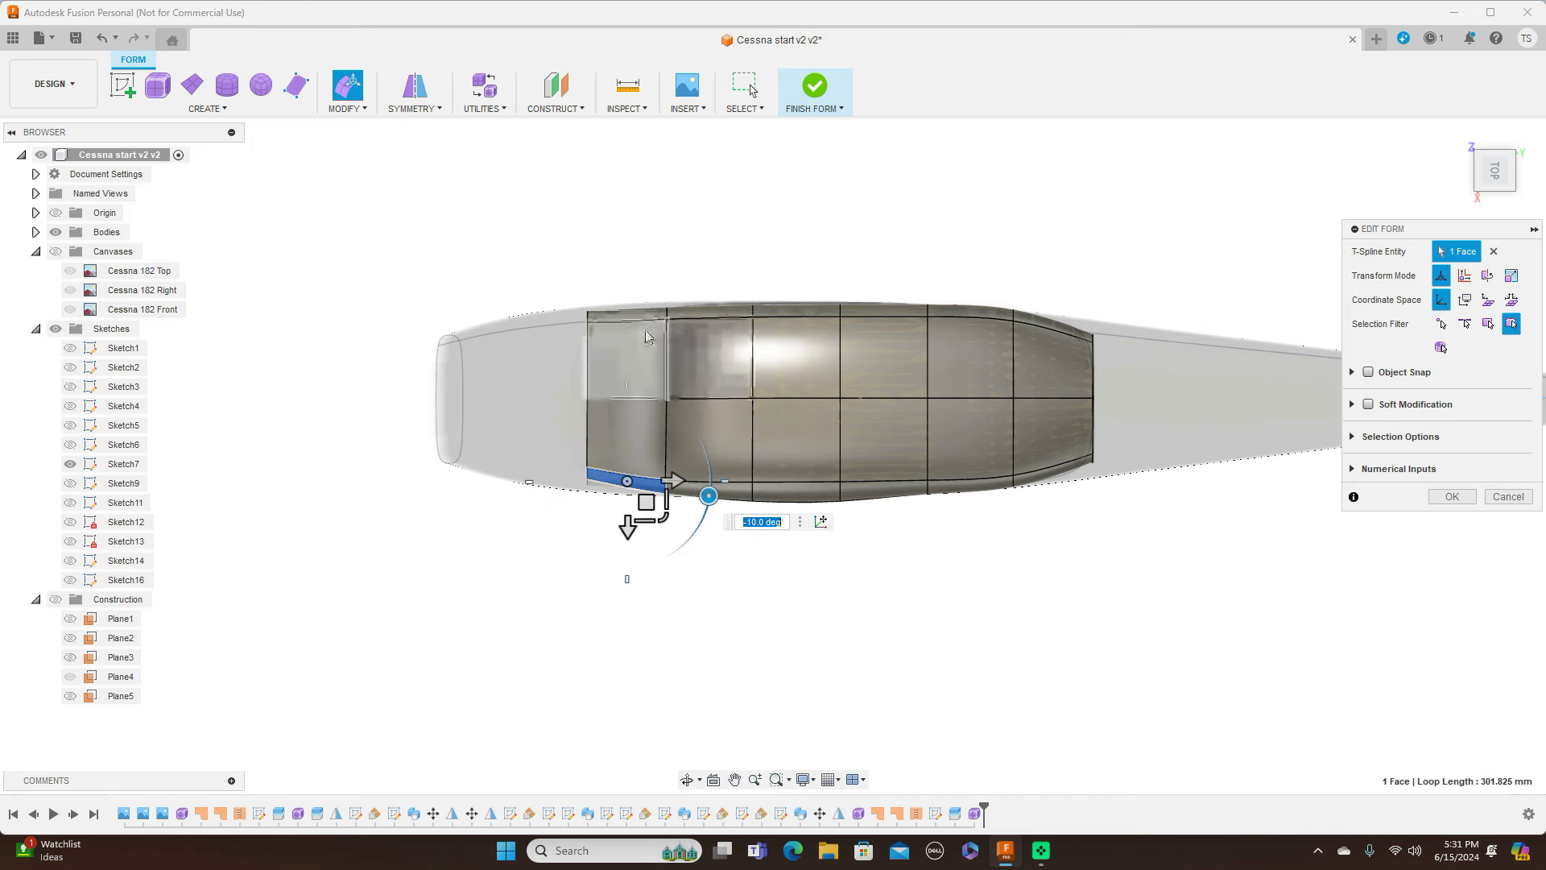
Rotate the matching frontmost face on the canopy's left side by 10 degrees, and finish the form
click(626, 320)
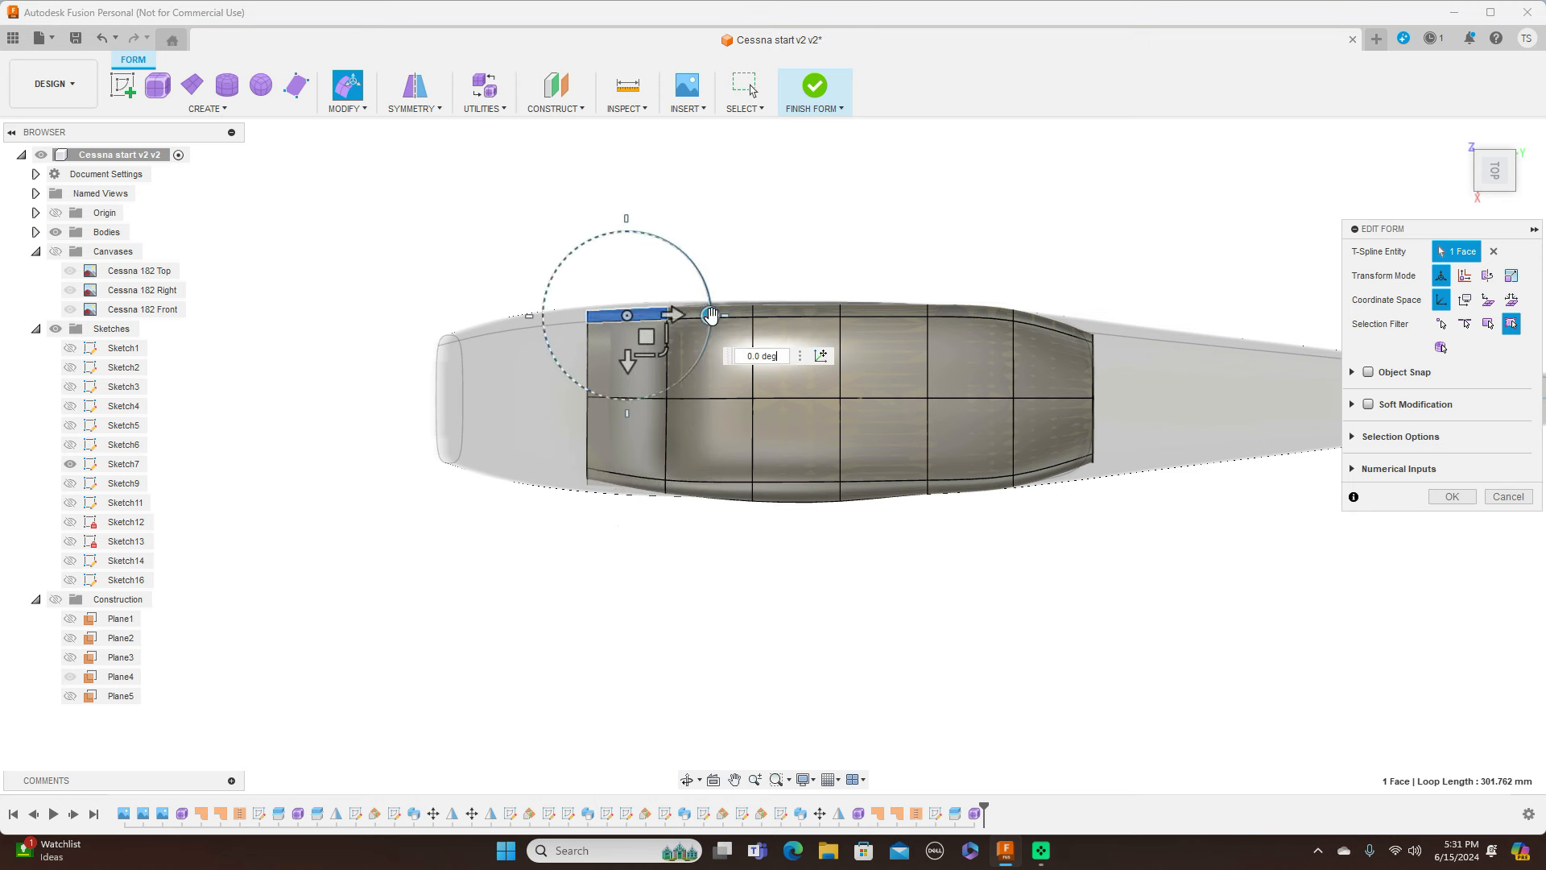
drag(712, 318, 710, 301)
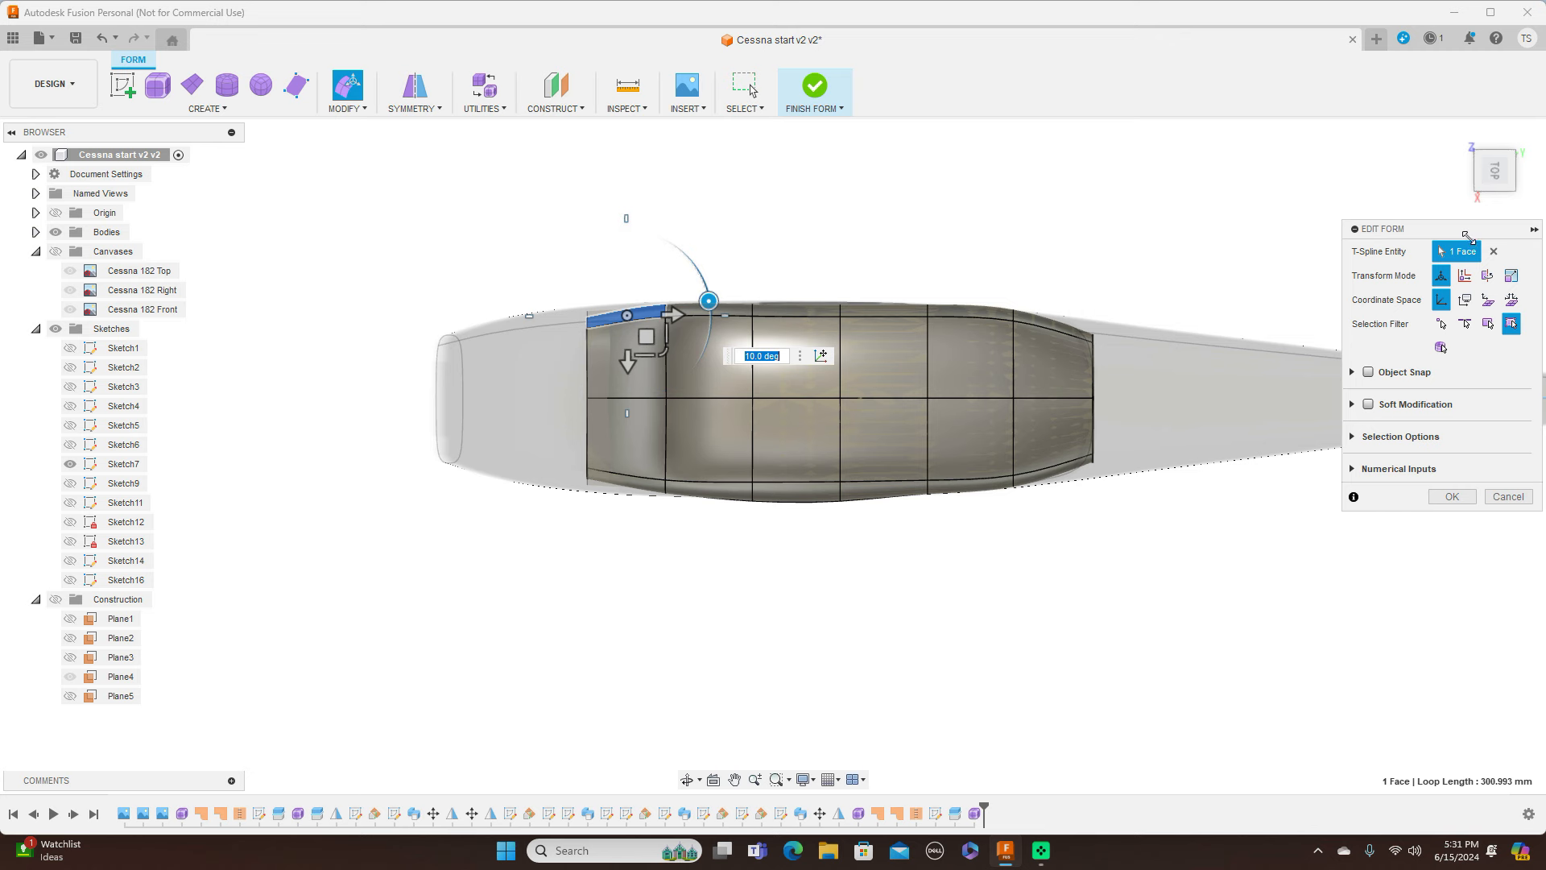
click(1500, 201)
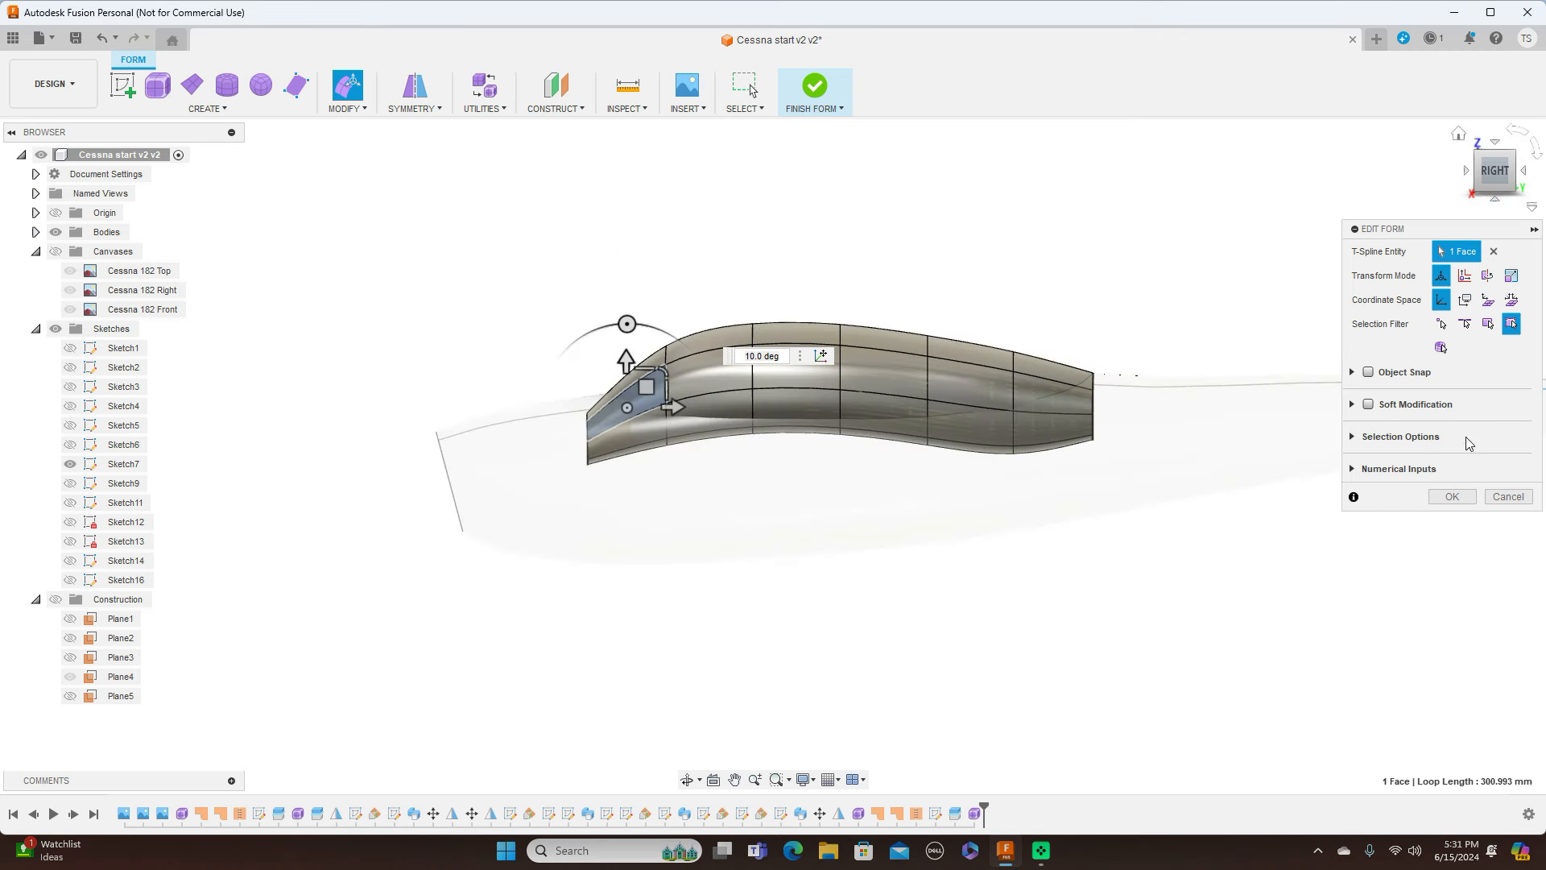
click(1452, 496)
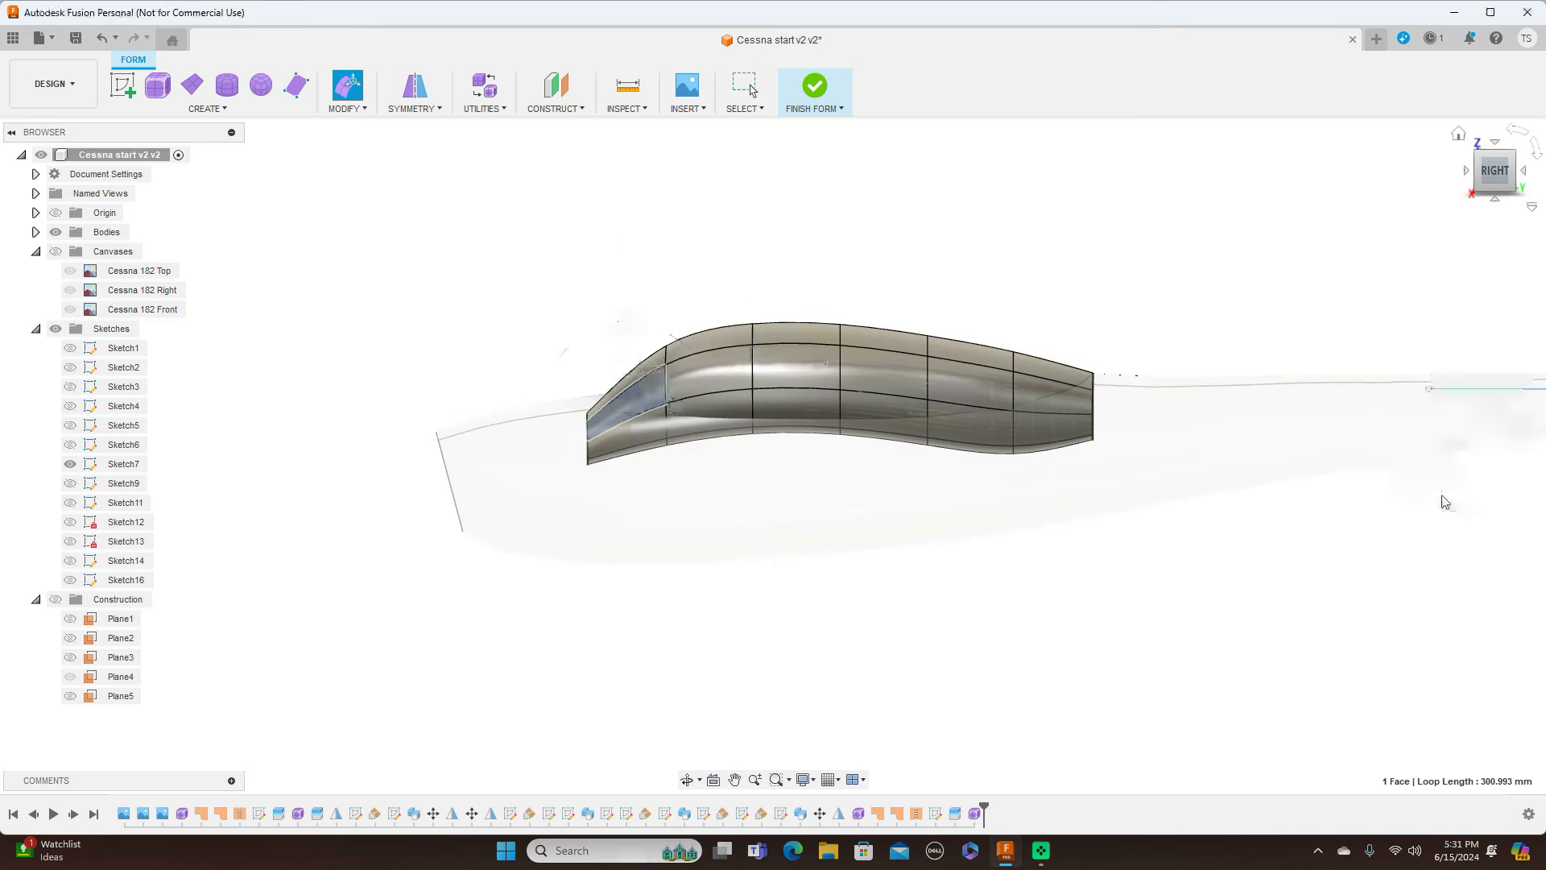
click(829, 109)
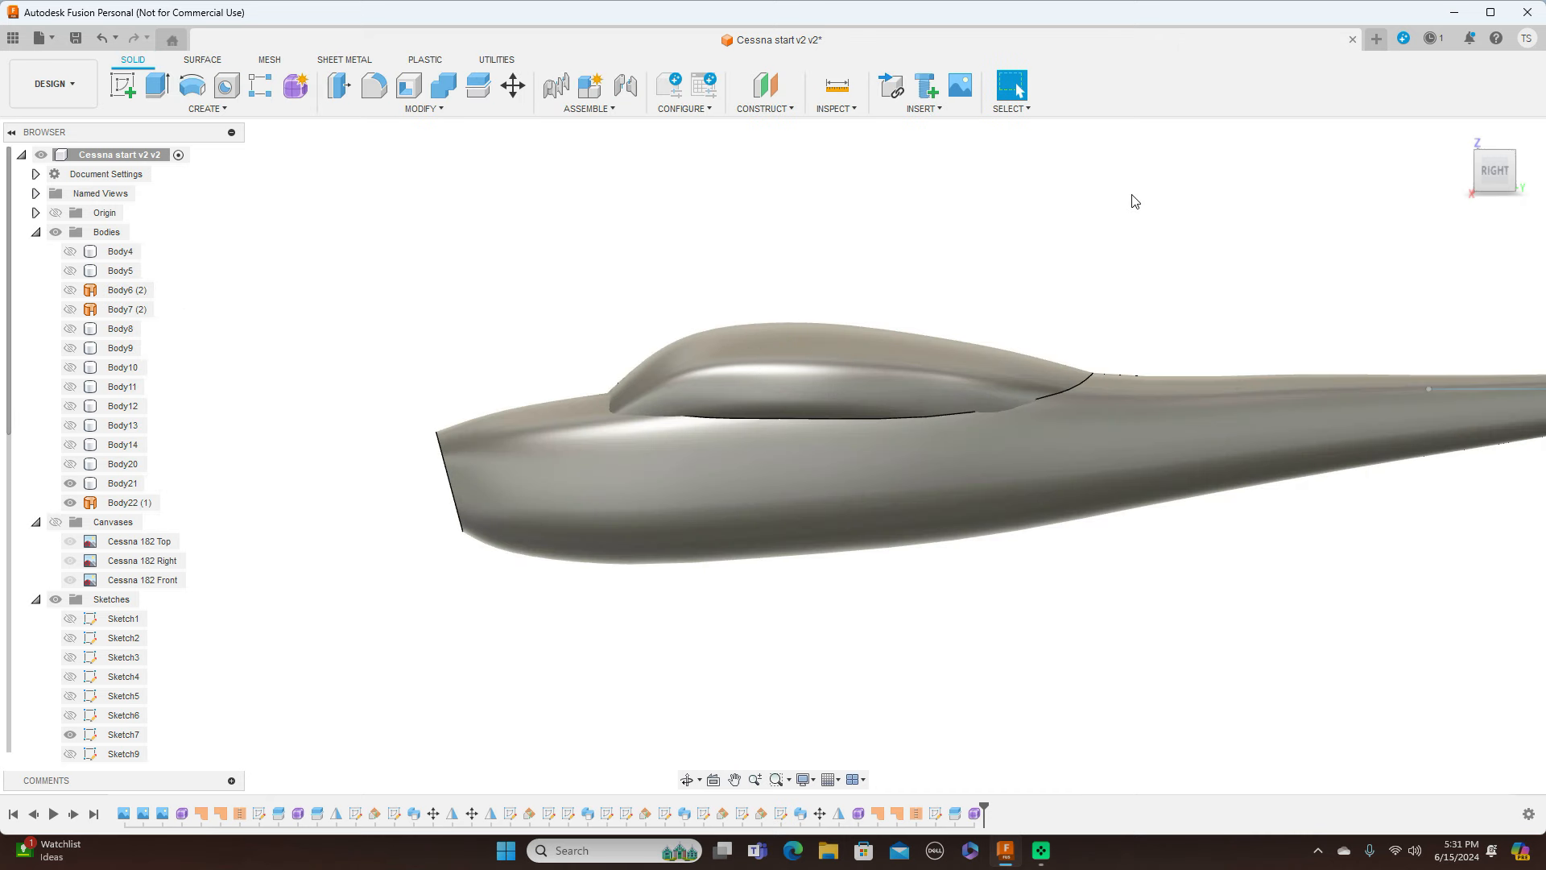
Reopen the canopy form and move four edges midway along its right side 8.638 mm inward in the front view
click(1495, 141)
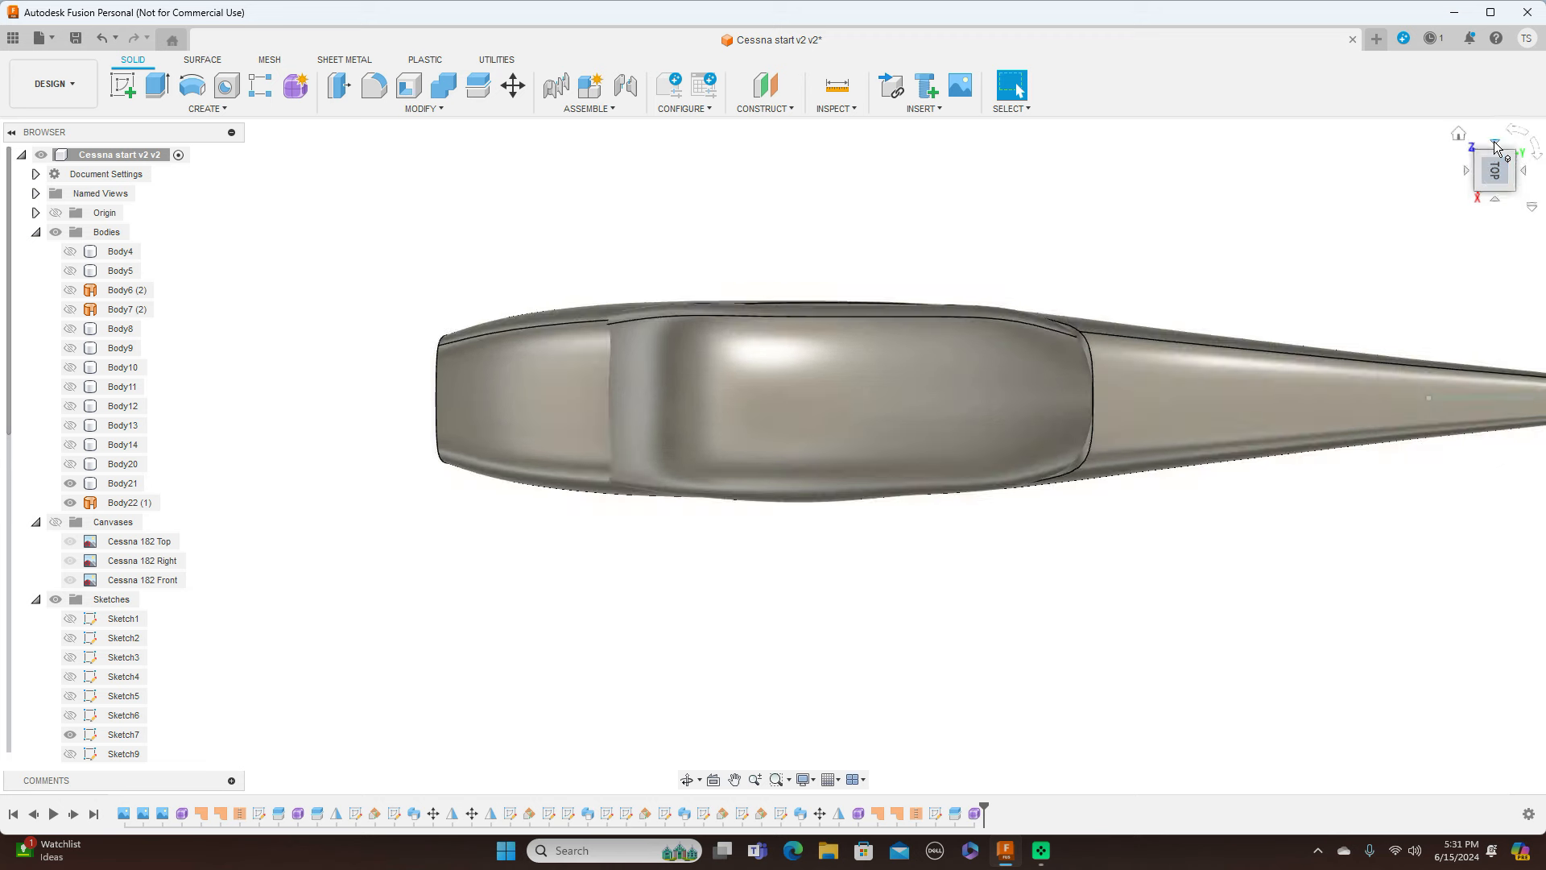
click(1498, 200)
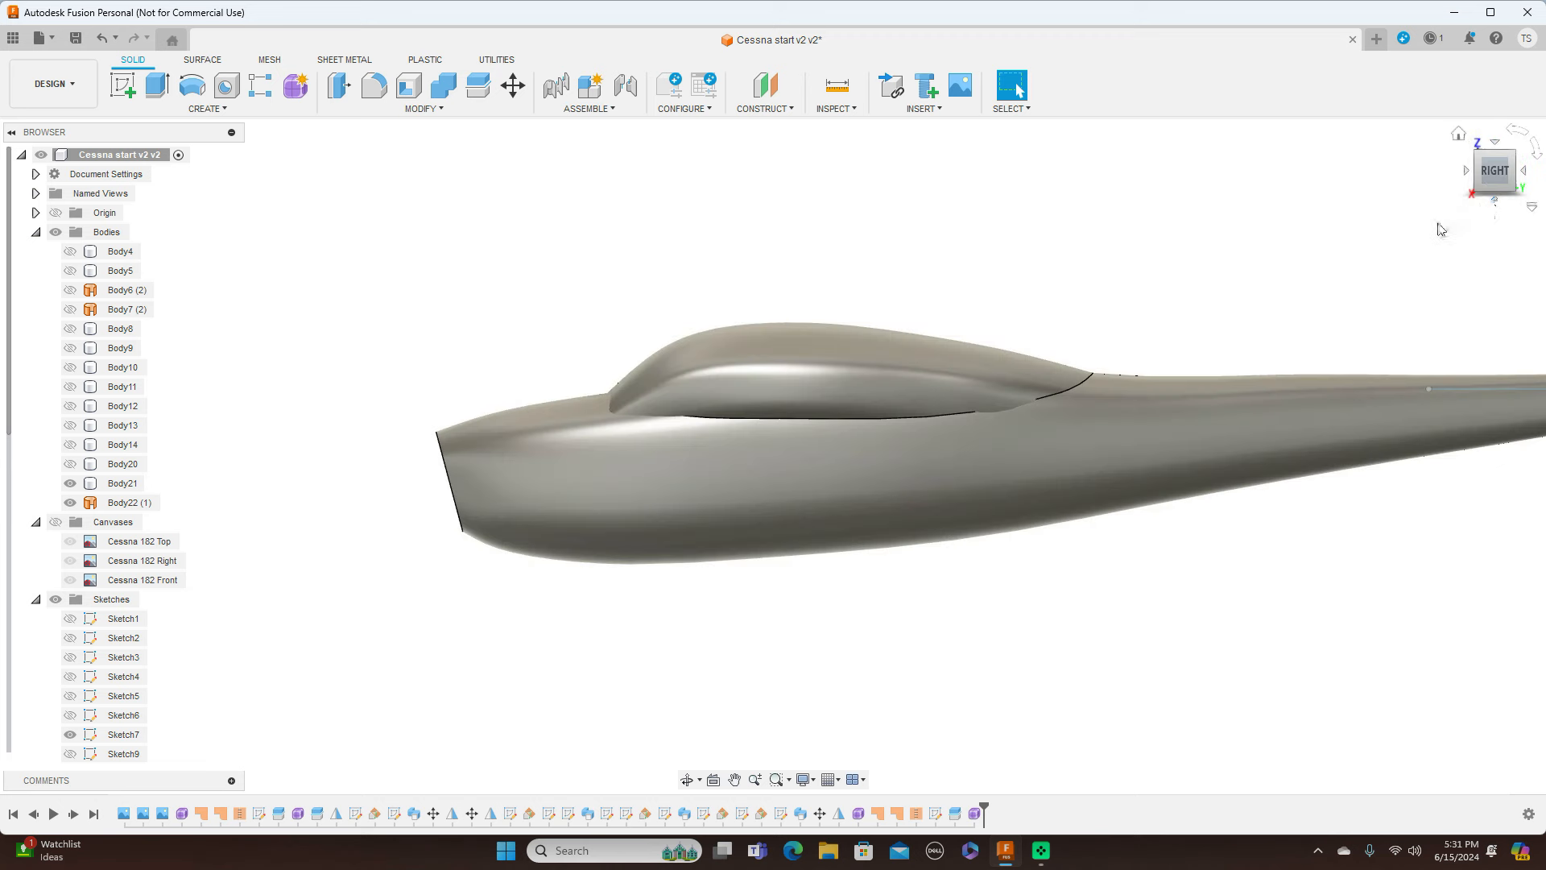
click(722, 411)
key(Escape)
click(1466, 174)
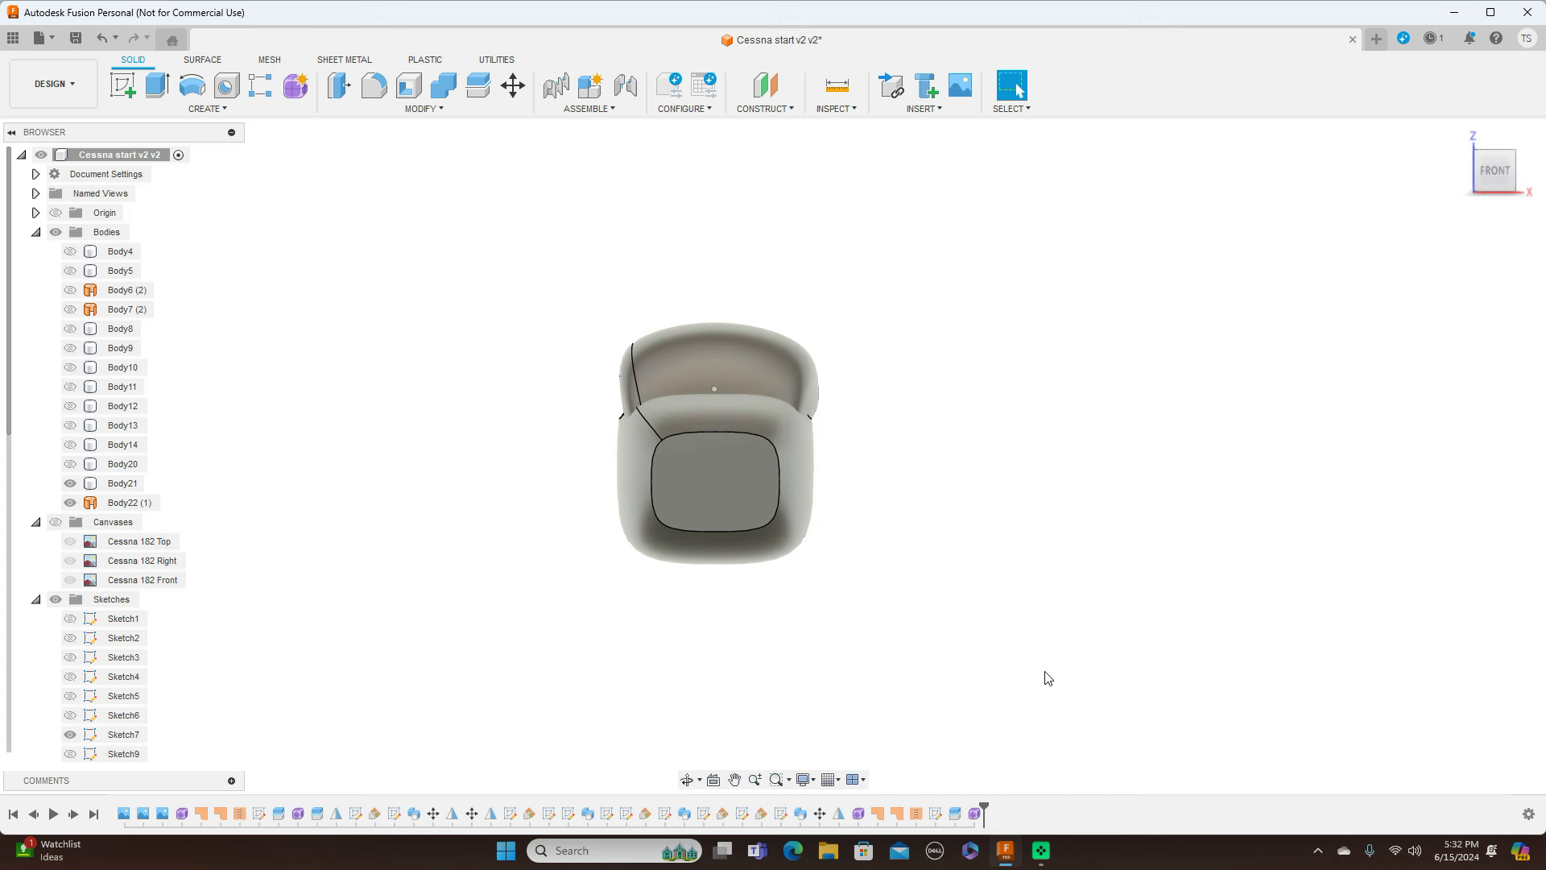
click(976, 814)
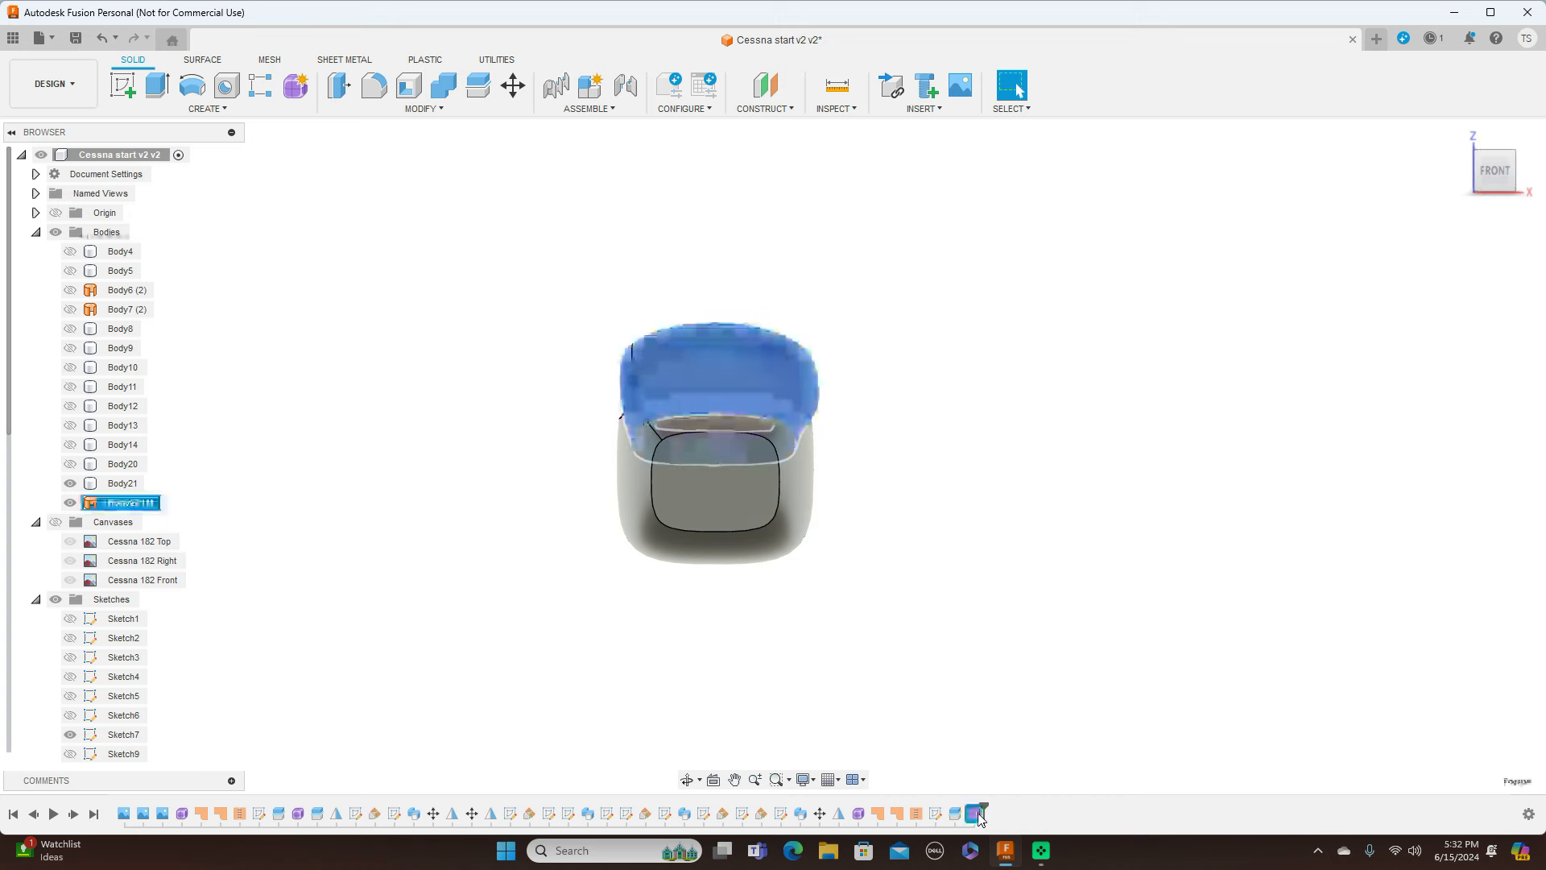
right_click(977, 814)
click(1025, 662)
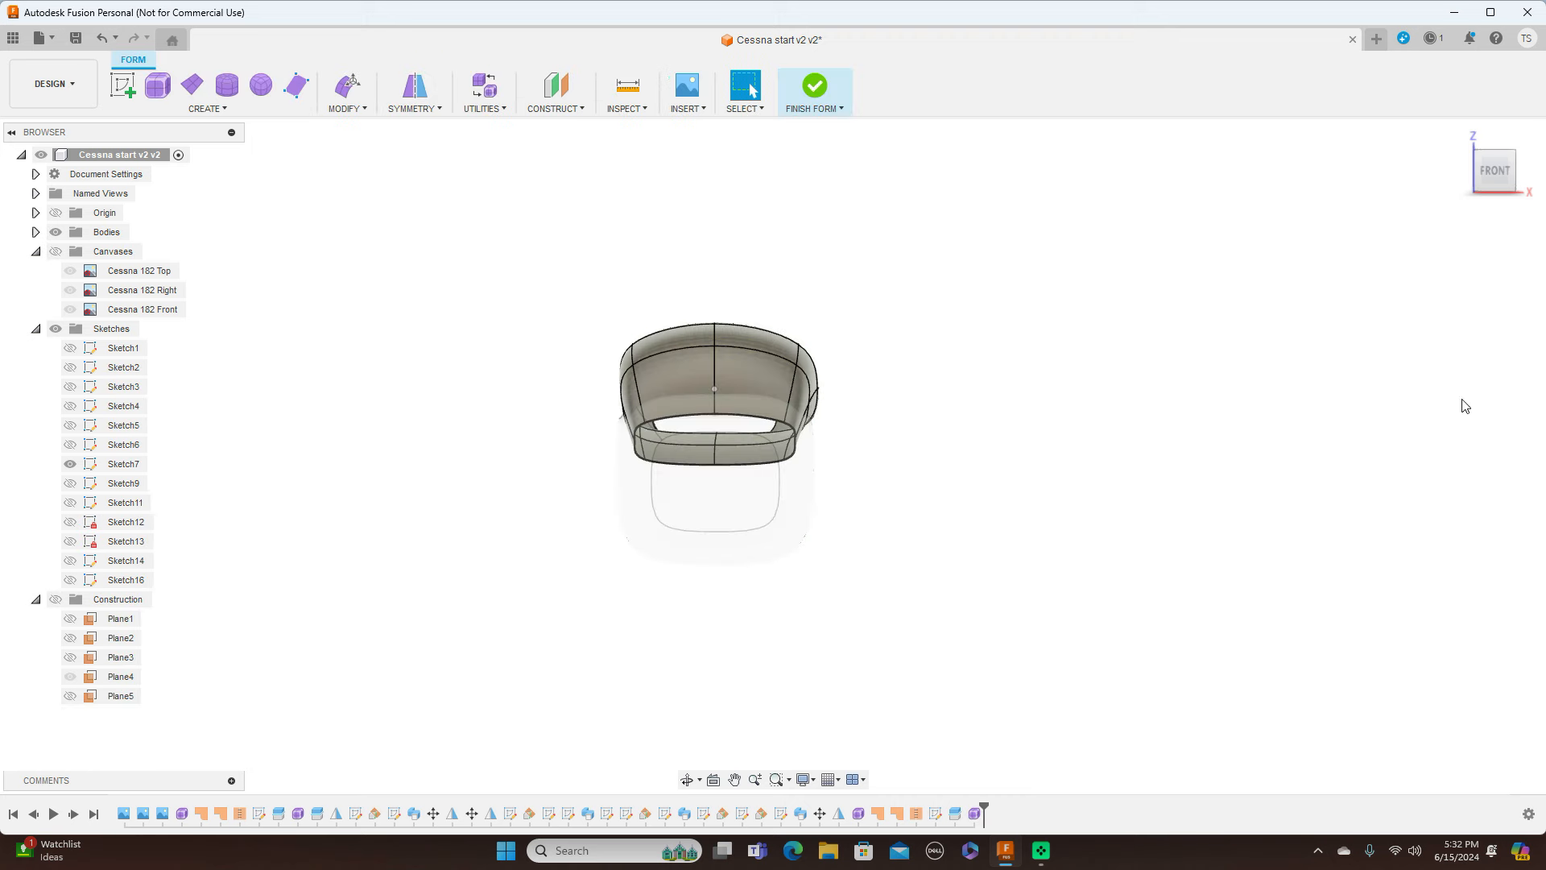
drag(1512, 173, 1468, 177)
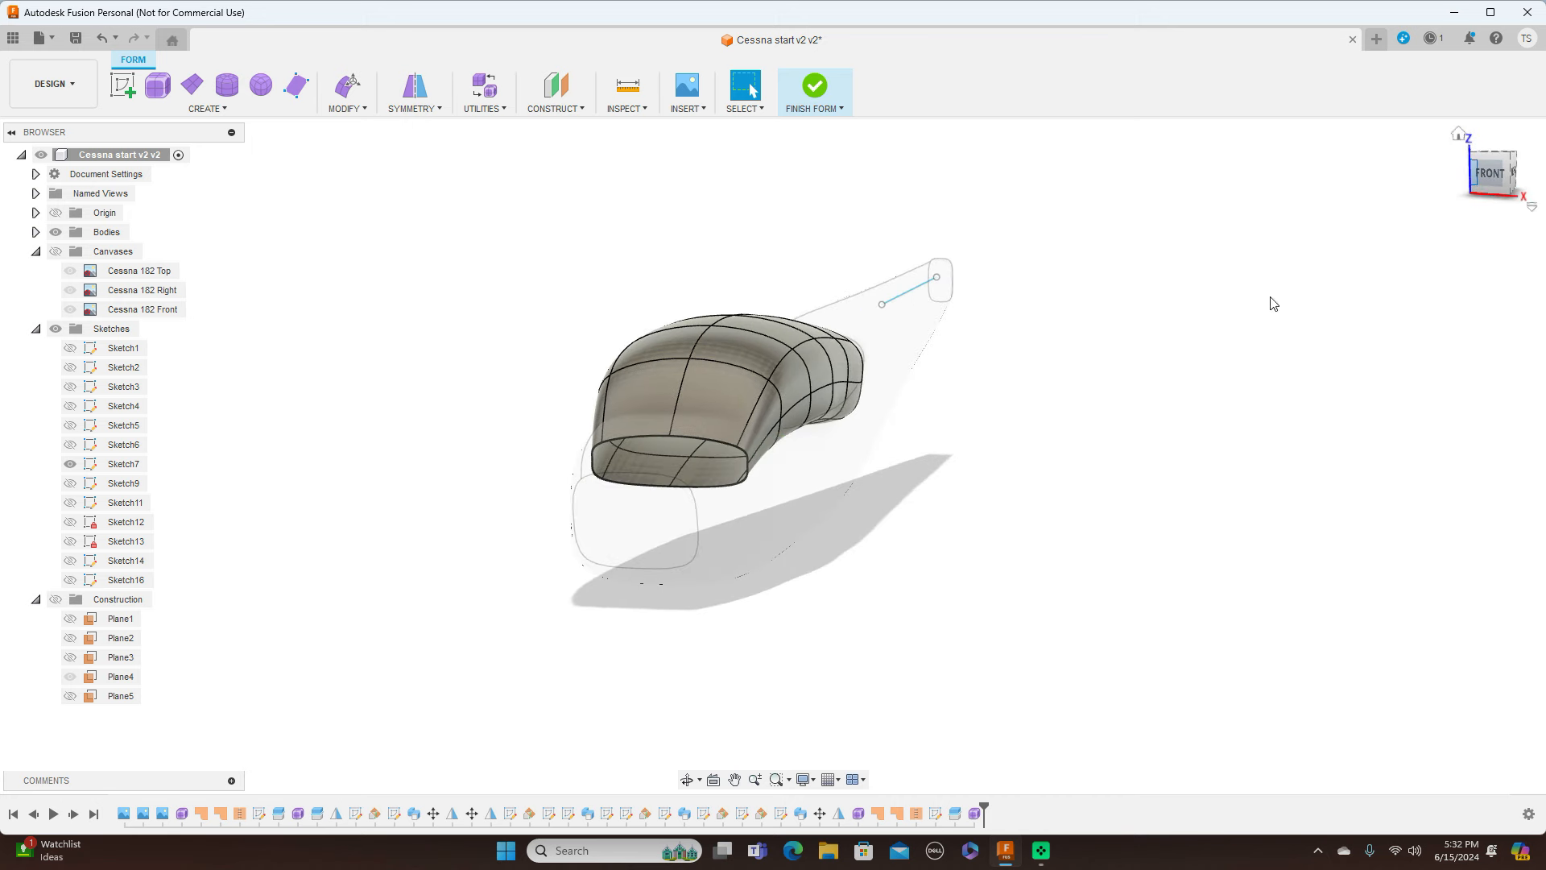
click(811, 380)
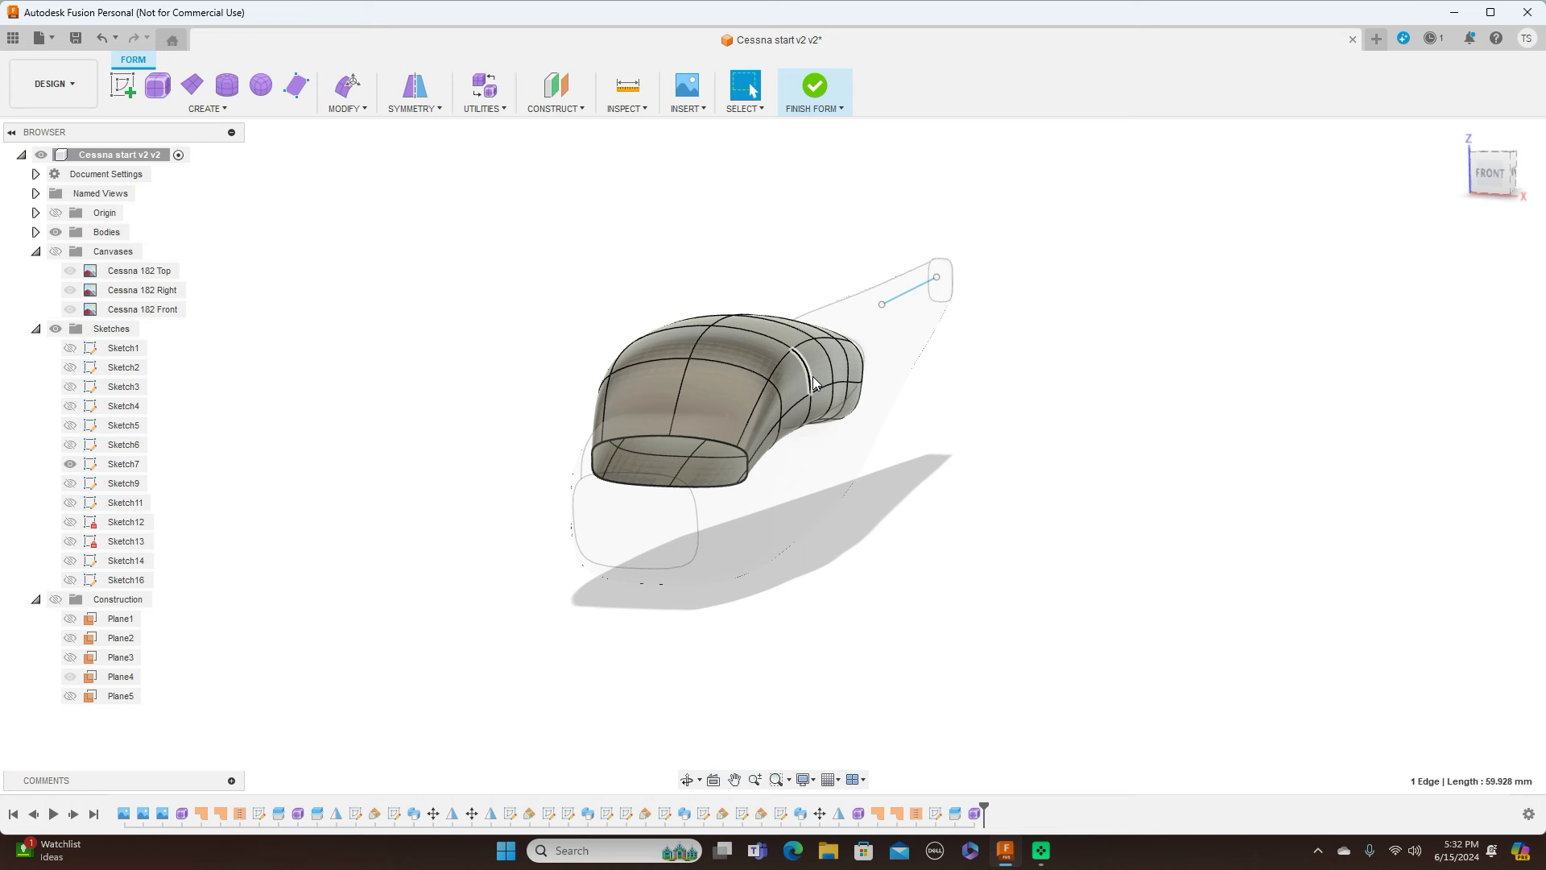
shift+click(805, 409)
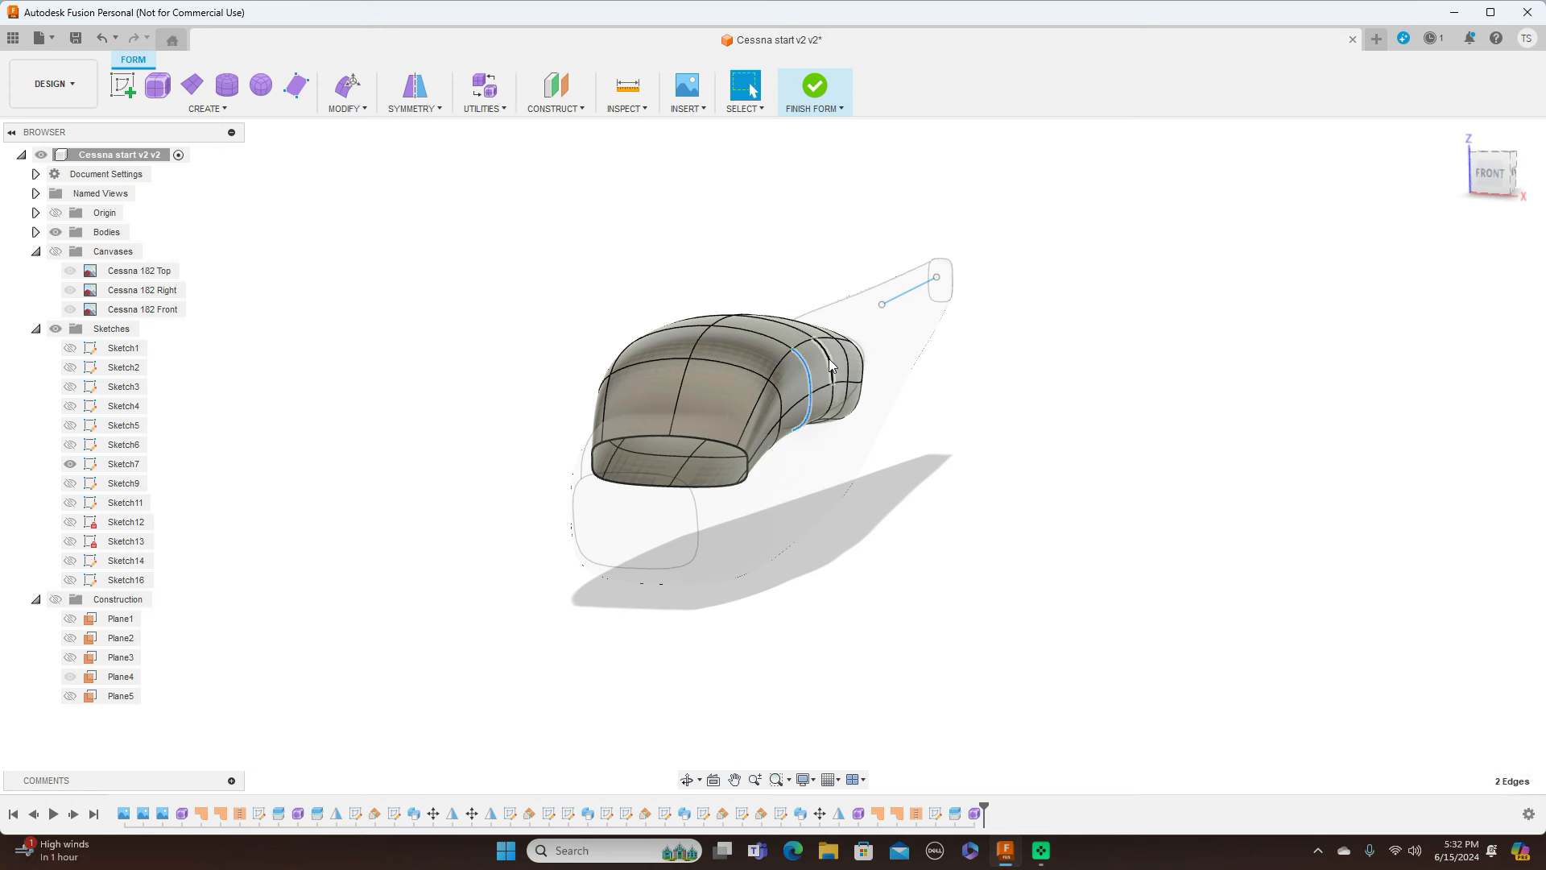
shift+click(831, 366)
right_click(1013, 394)
click(1077, 360)
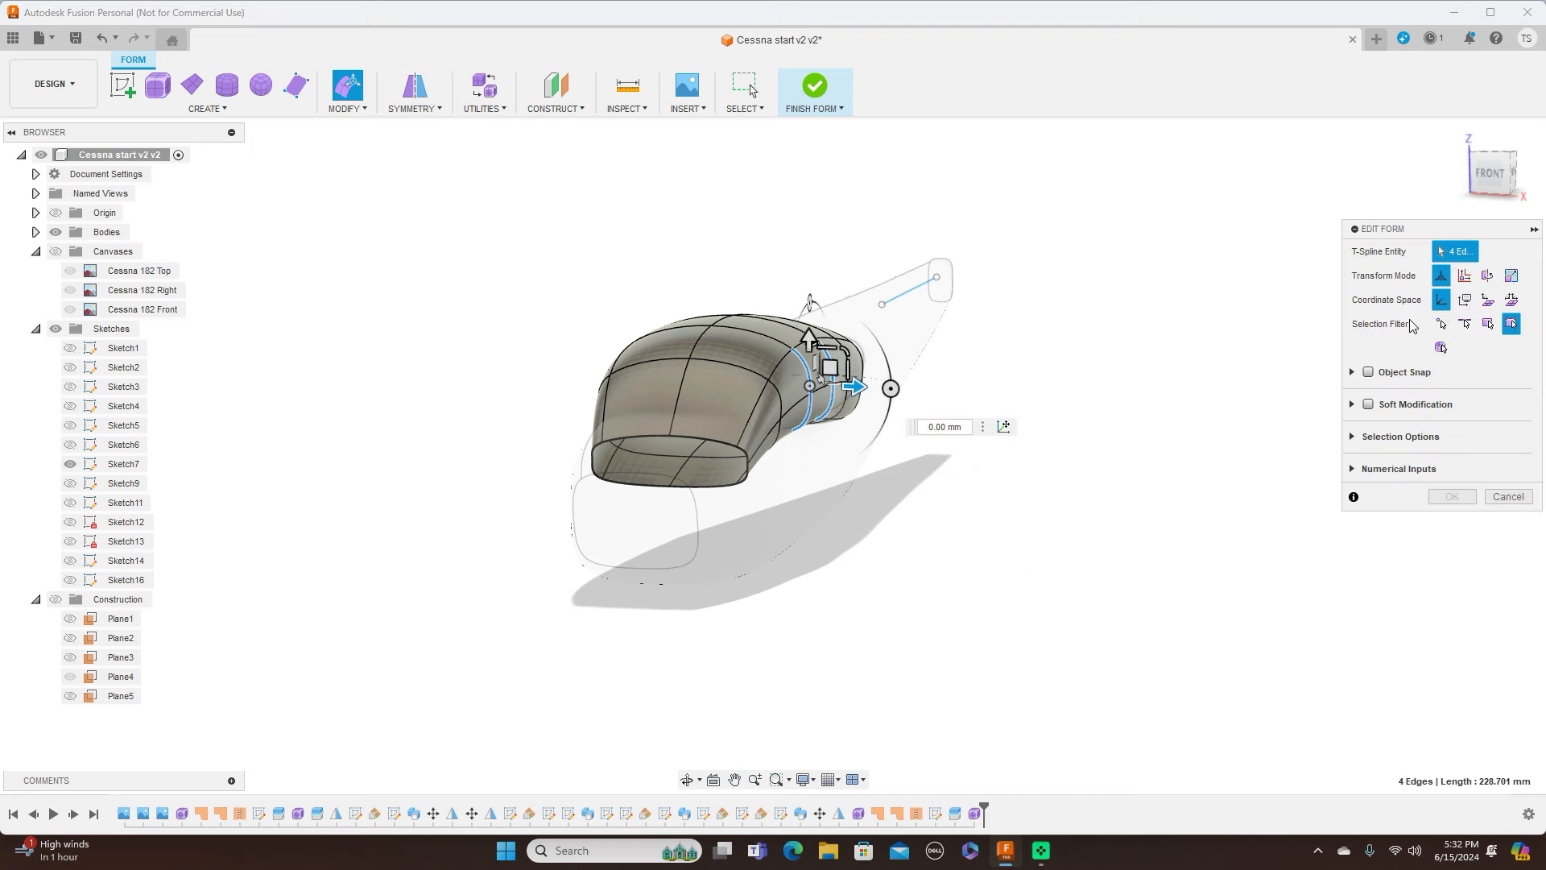
click(1504, 198)
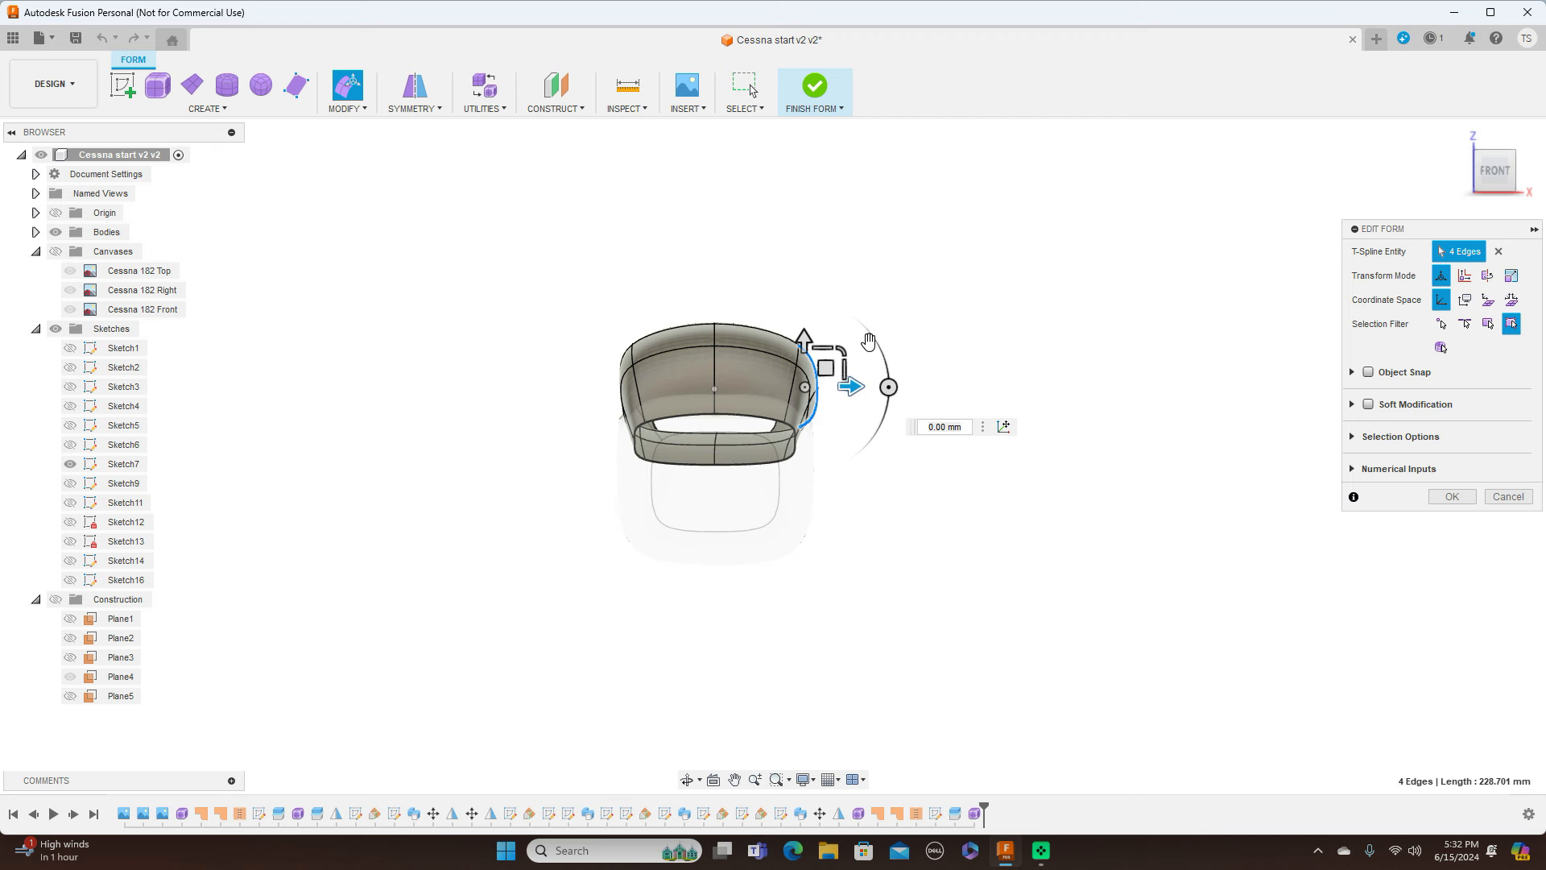
click(826, 367)
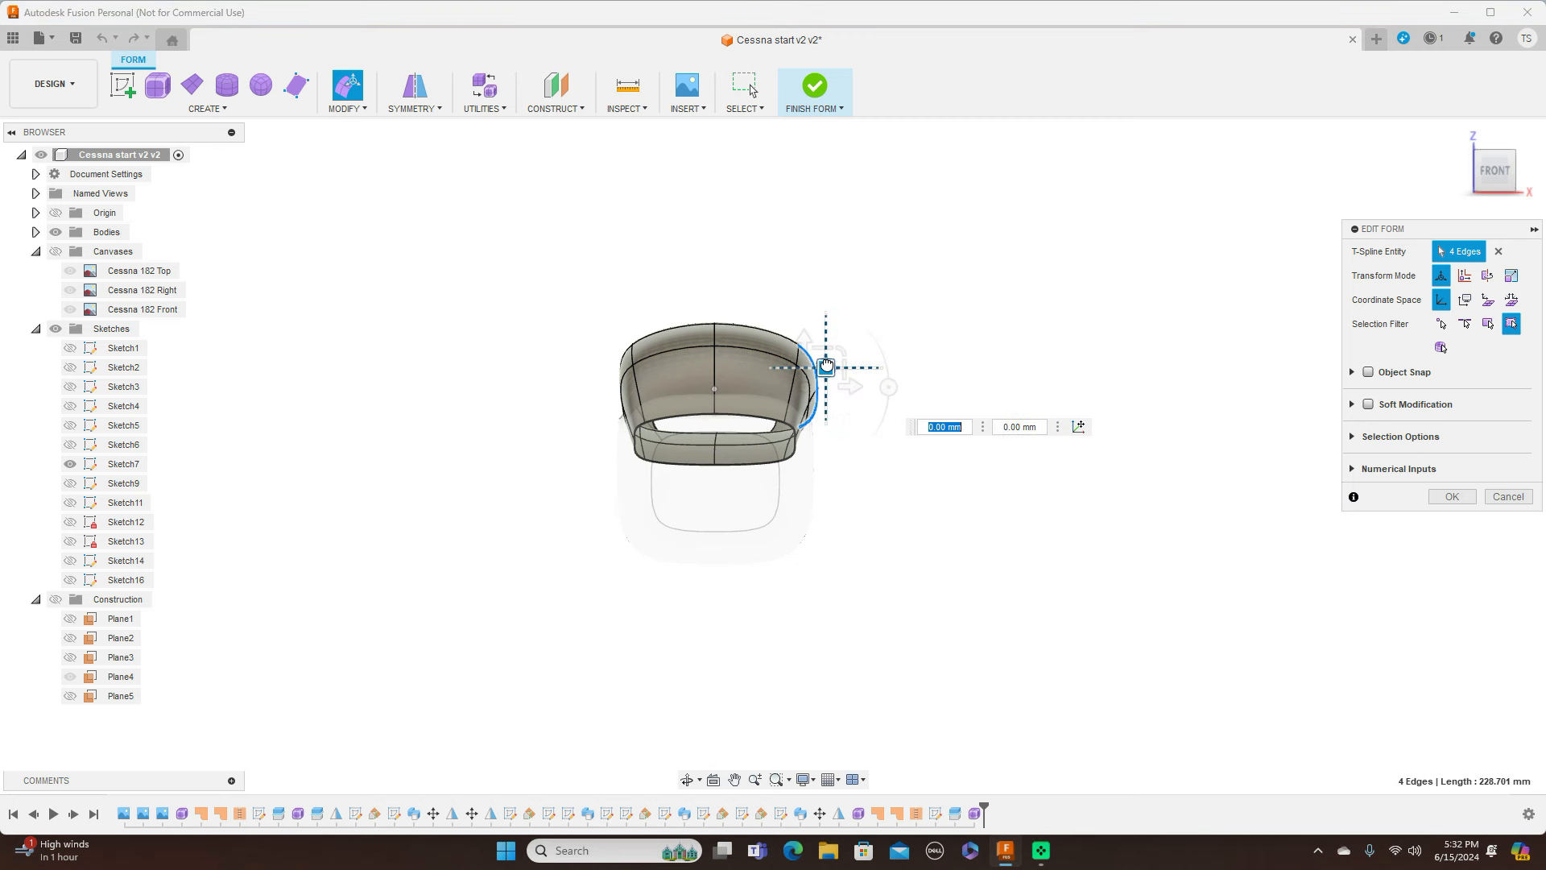
drag(826, 366, 819, 367)
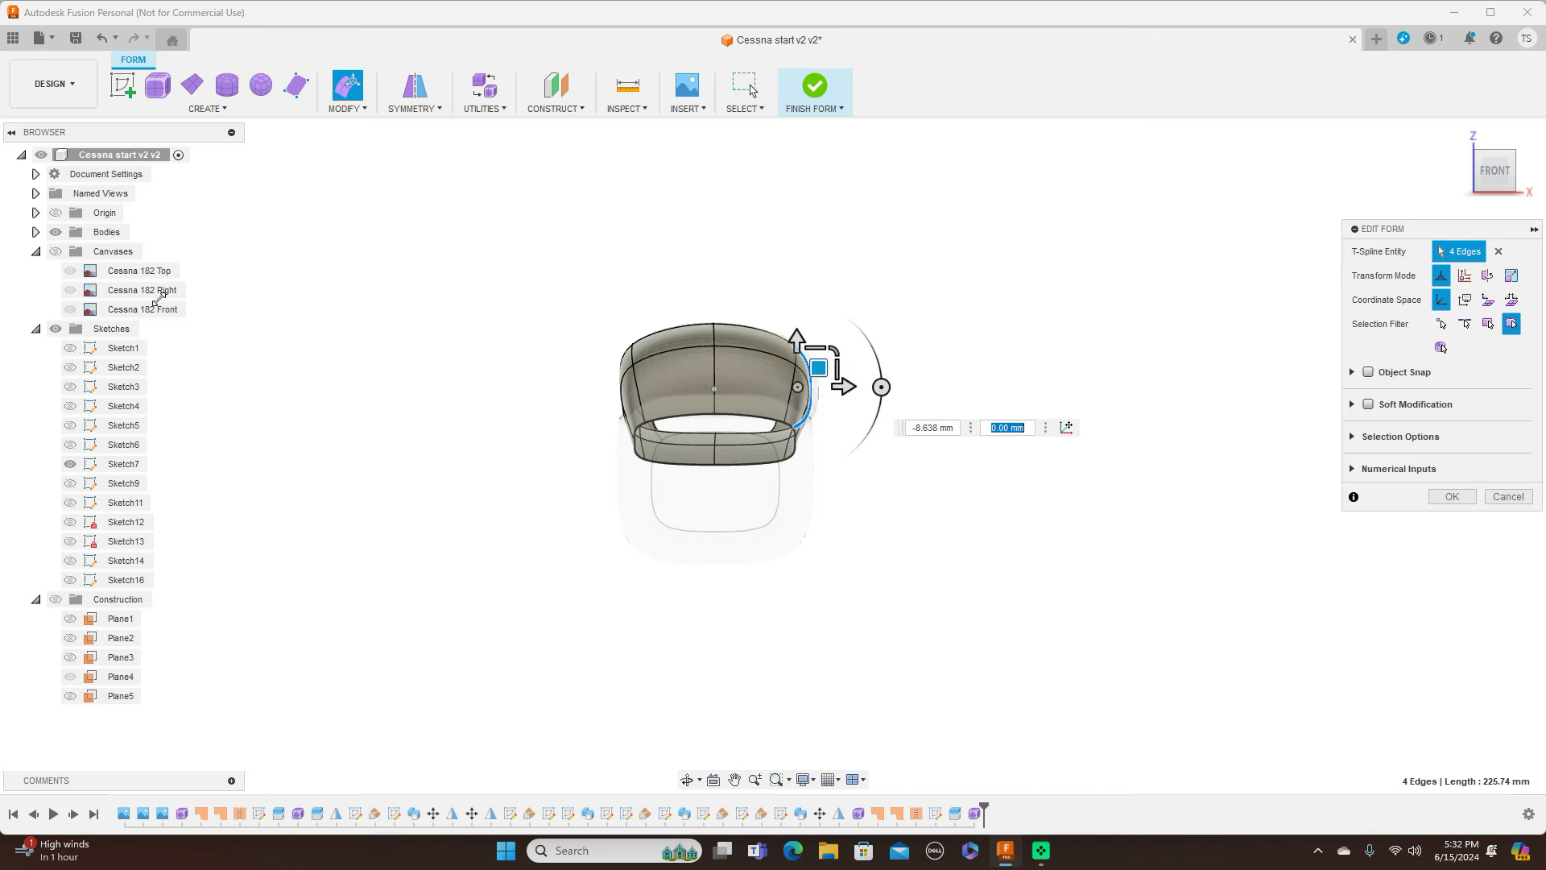
Compare the canopy's front outline with the Cessna reference canvases, hide them again, and finish the form
click(56, 253)
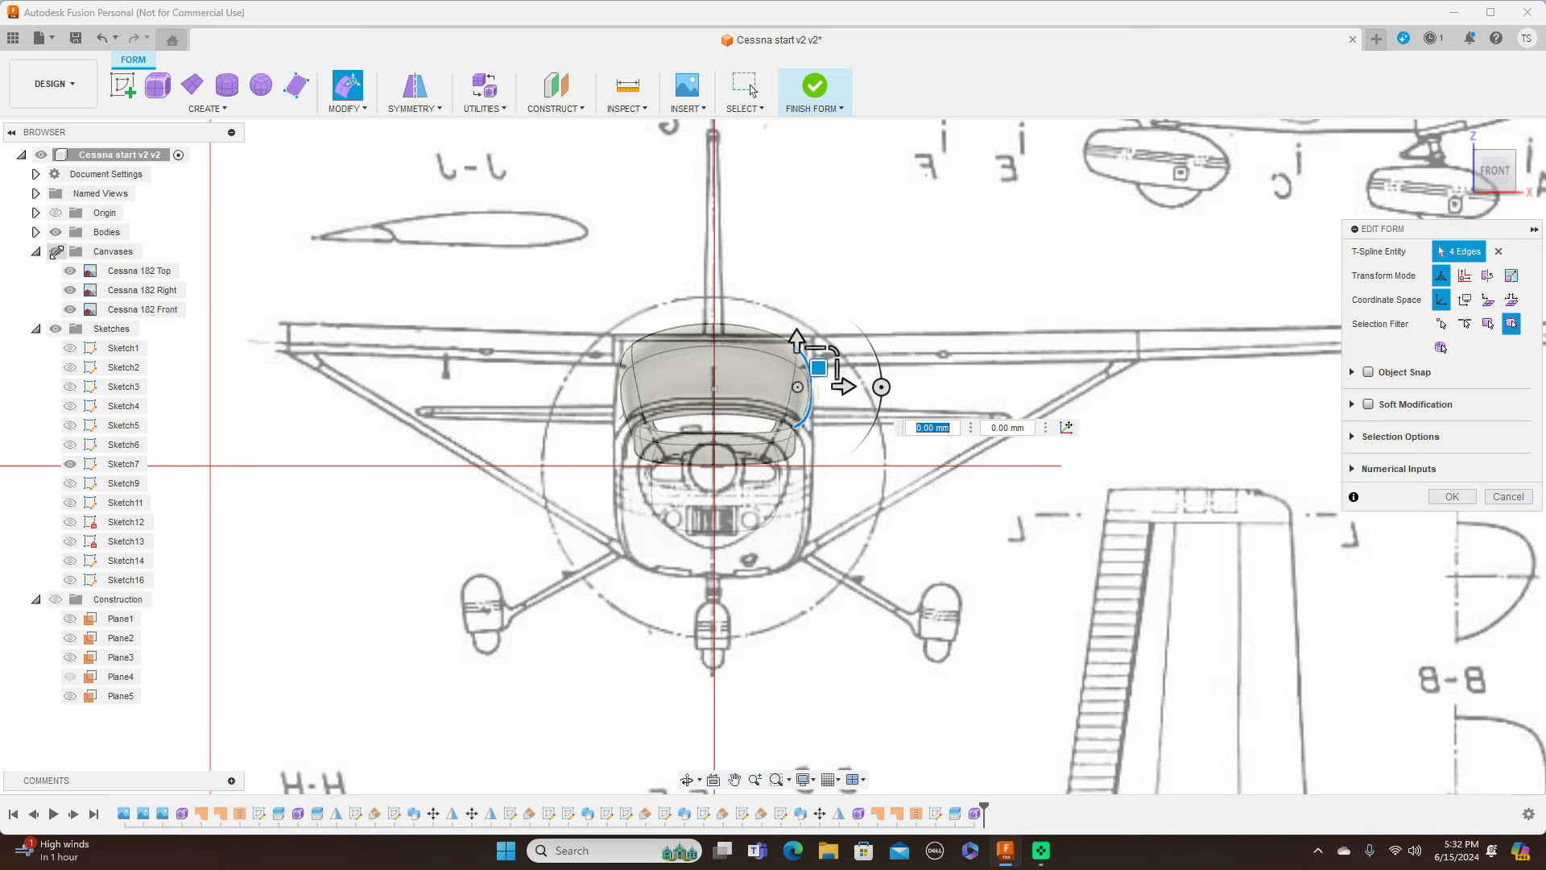
click(55, 252)
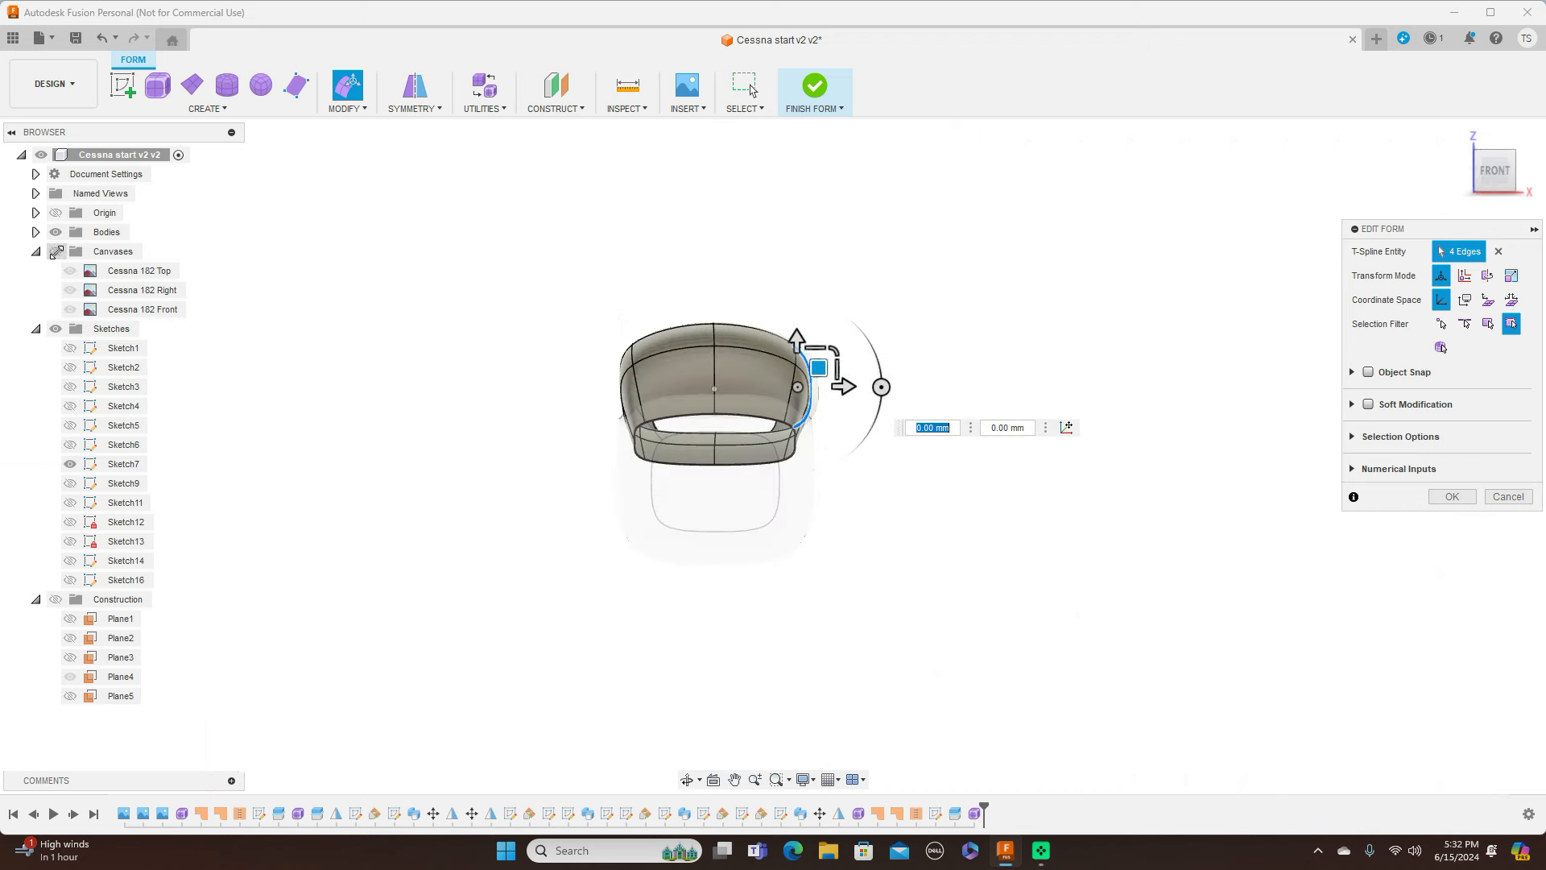
click(1452, 497)
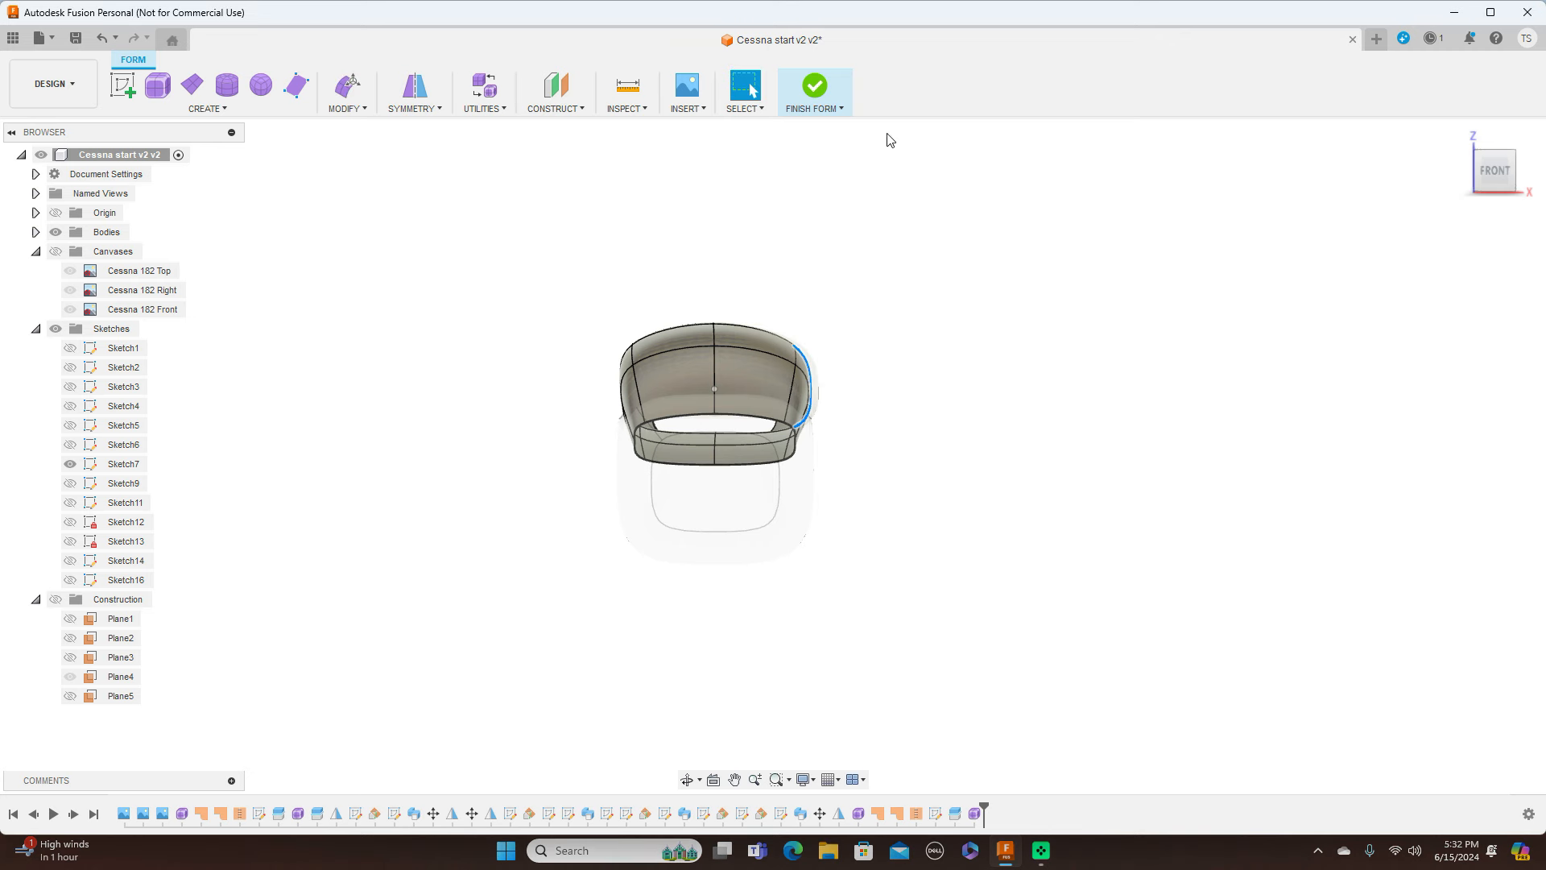
click(832, 113)
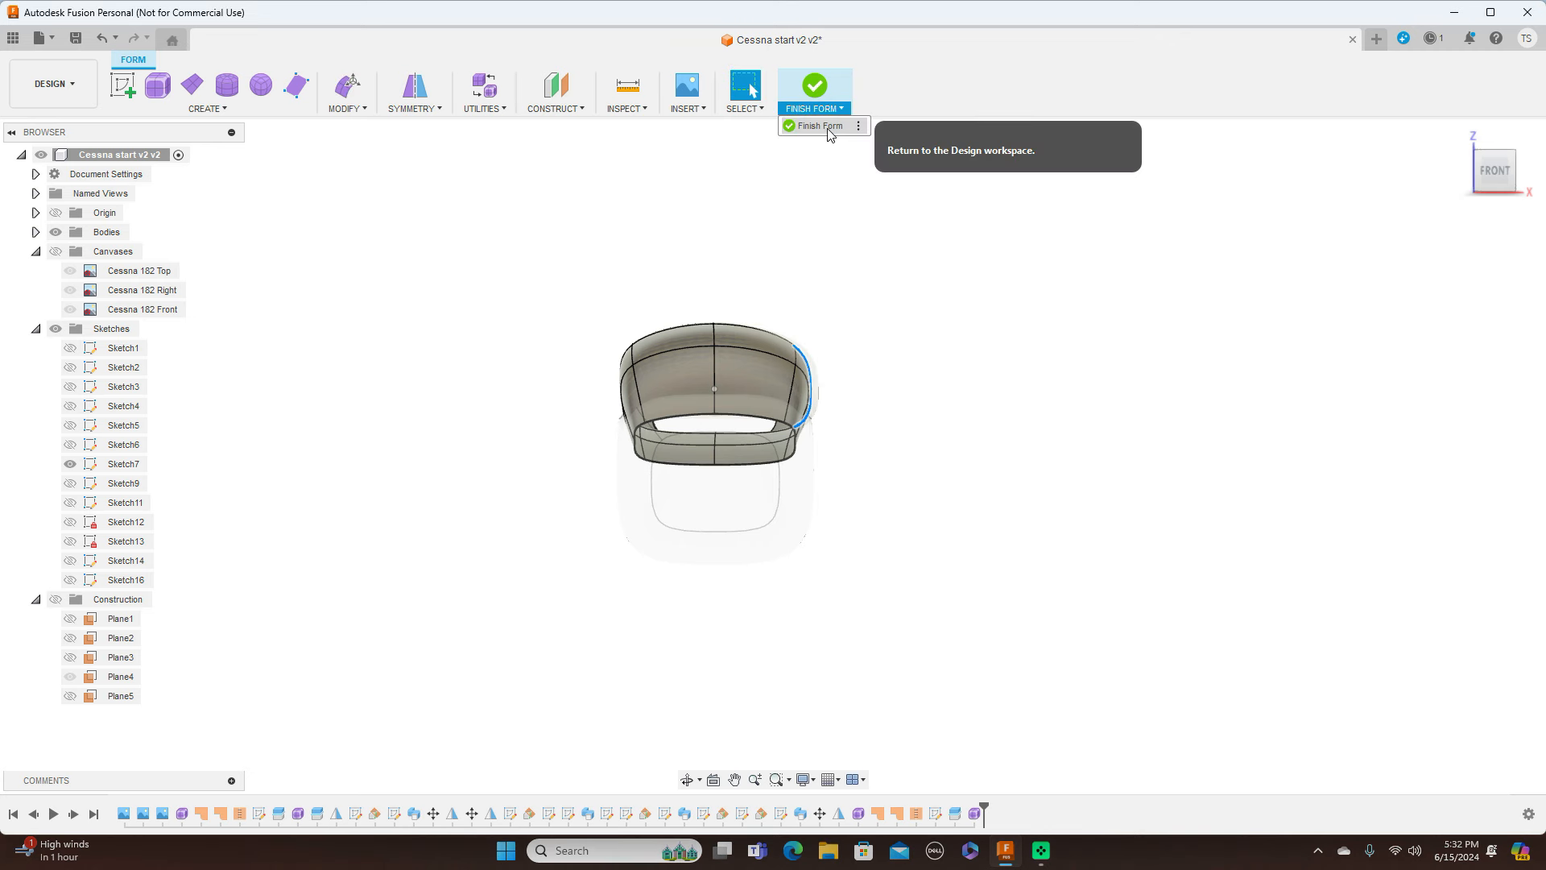
click(827, 127)
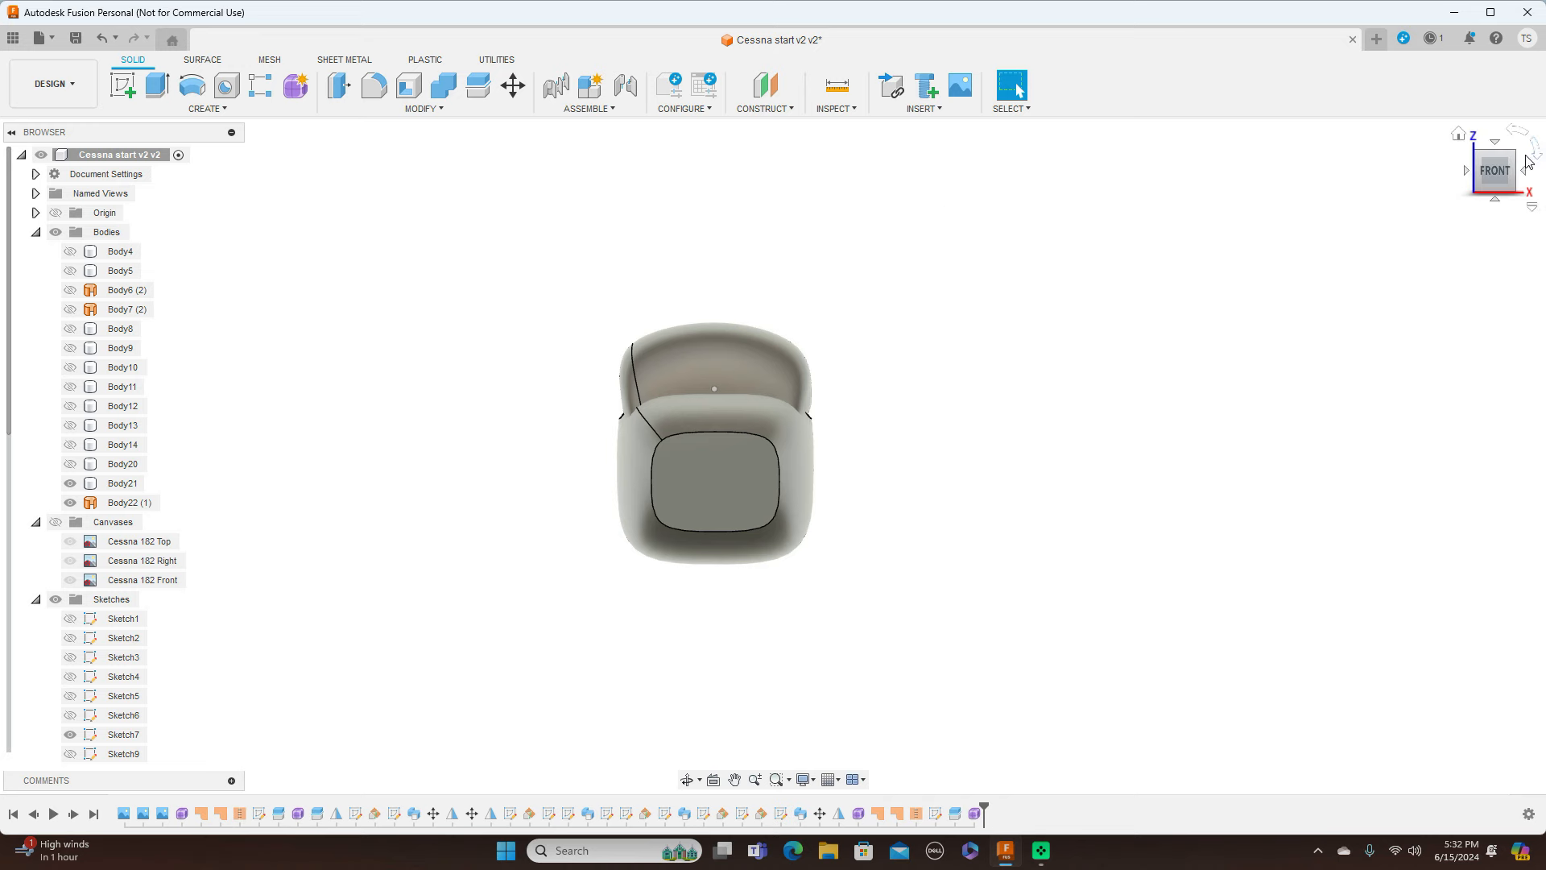
Reopen the canopy form and move an edge midway along its right side 7.809 mm outward and 0.494 mm up
click(1514, 176)
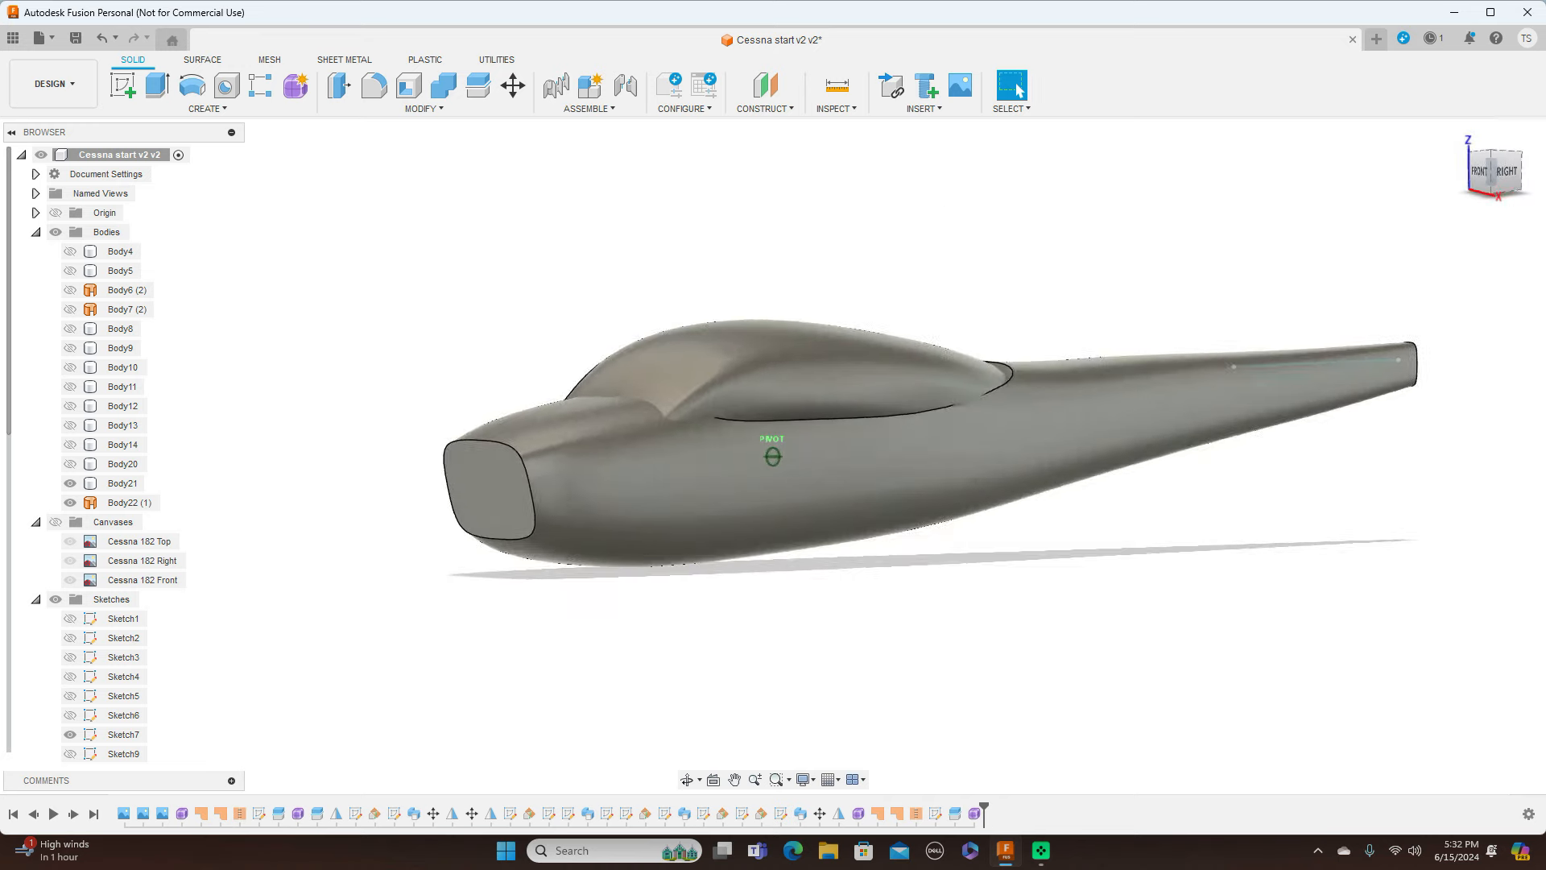
mouse_move(1499, 172)
mouse_down()
mouse_move(1543, 176)
mouse_move(1452, 187)
mouse_move(1455, 161)
mouse_move(1438, 194)
mouse_up()
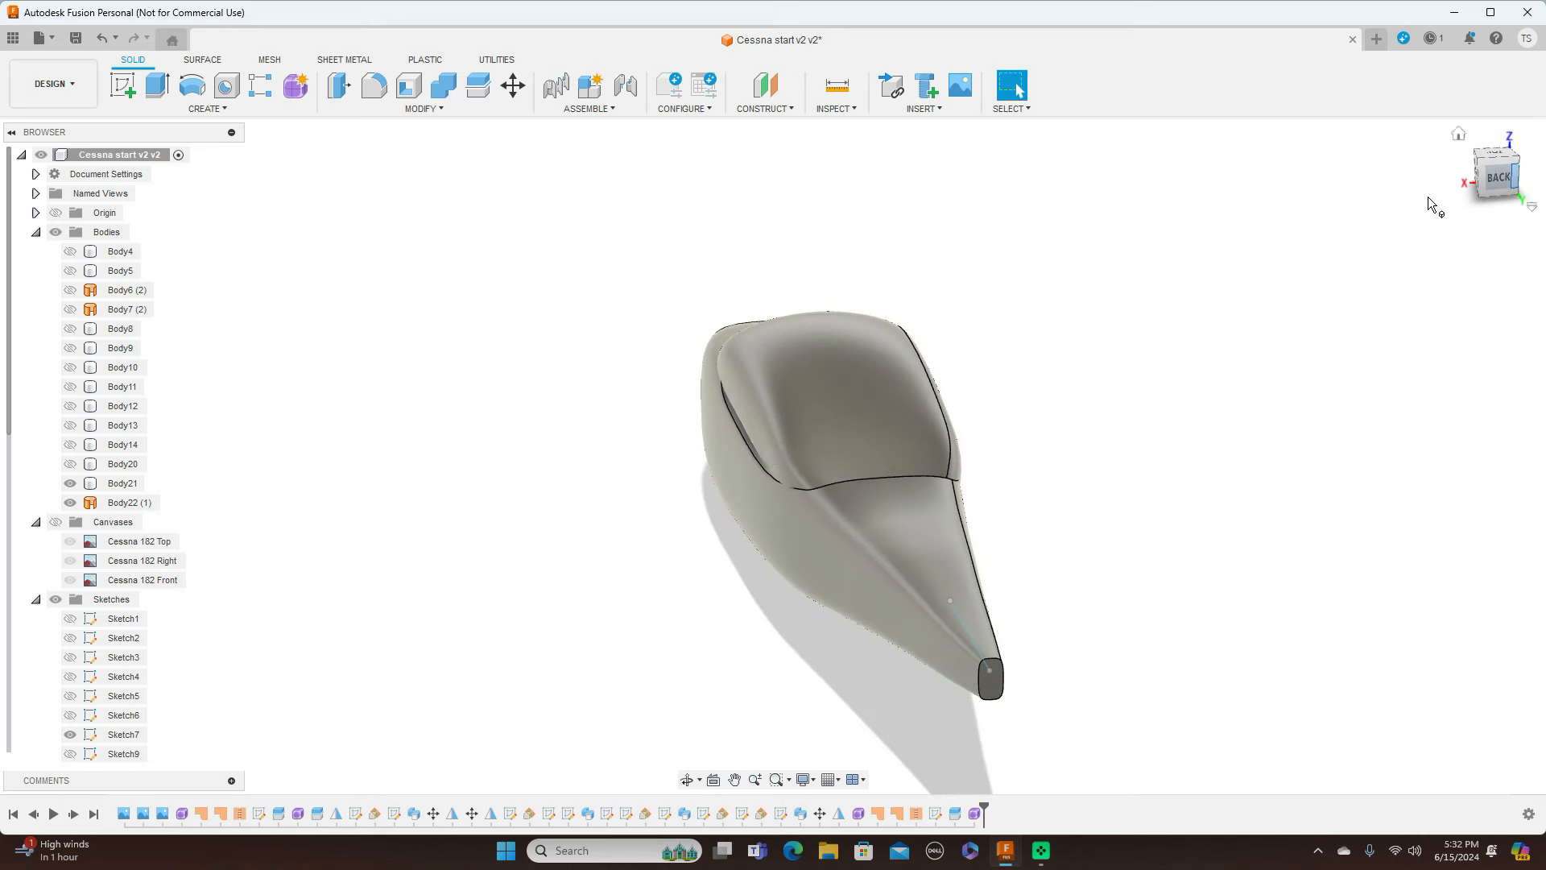
click(973, 815)
right_click(974, 814)
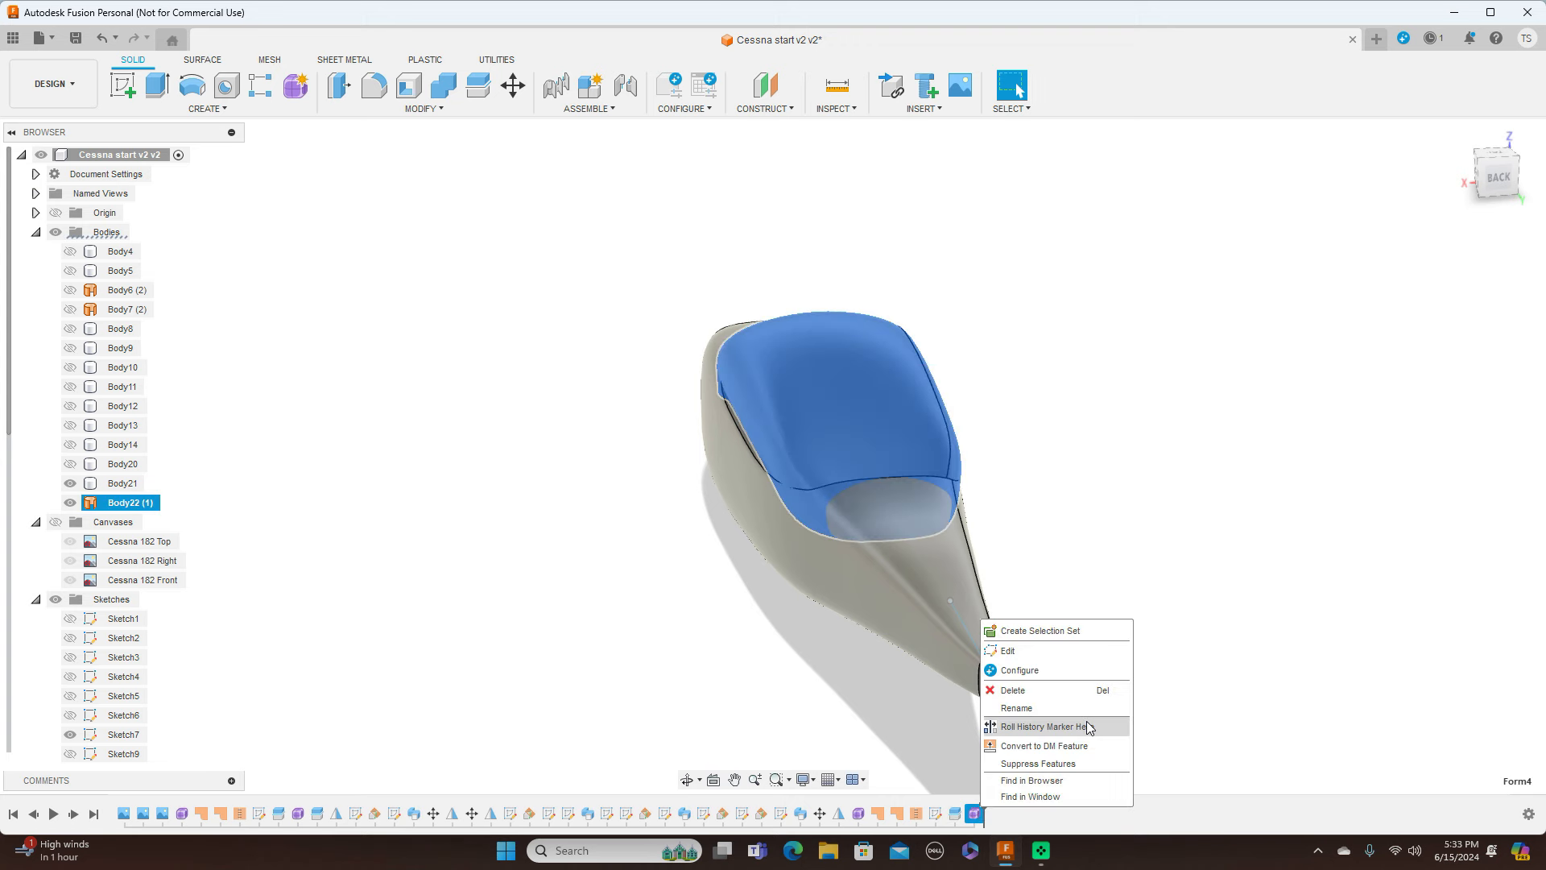
click(1063, 656)
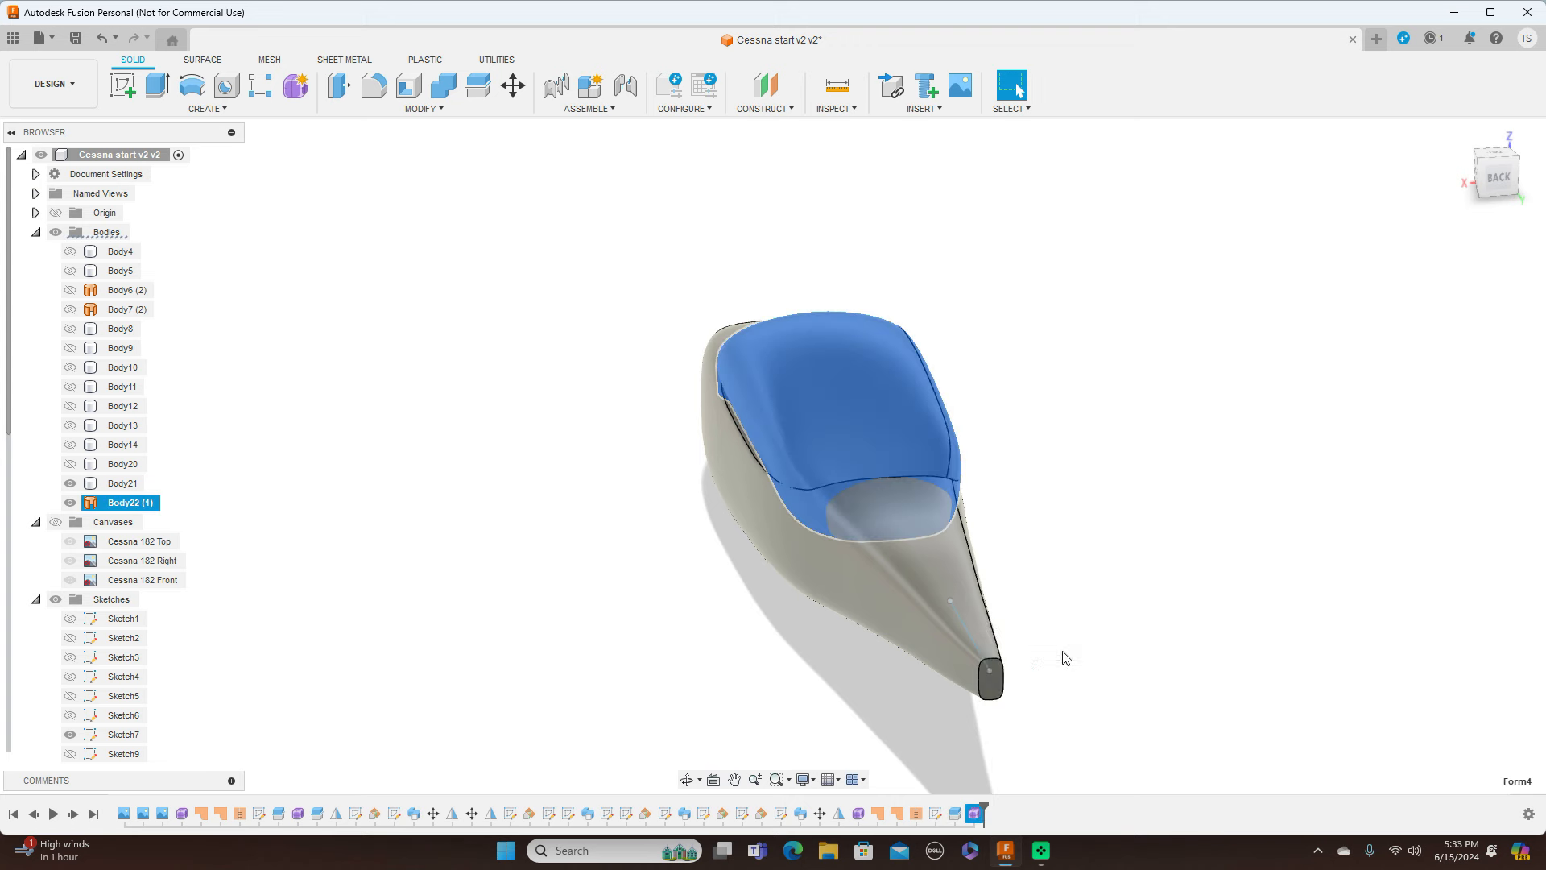
click(747, 435)
right_click(747, 434)
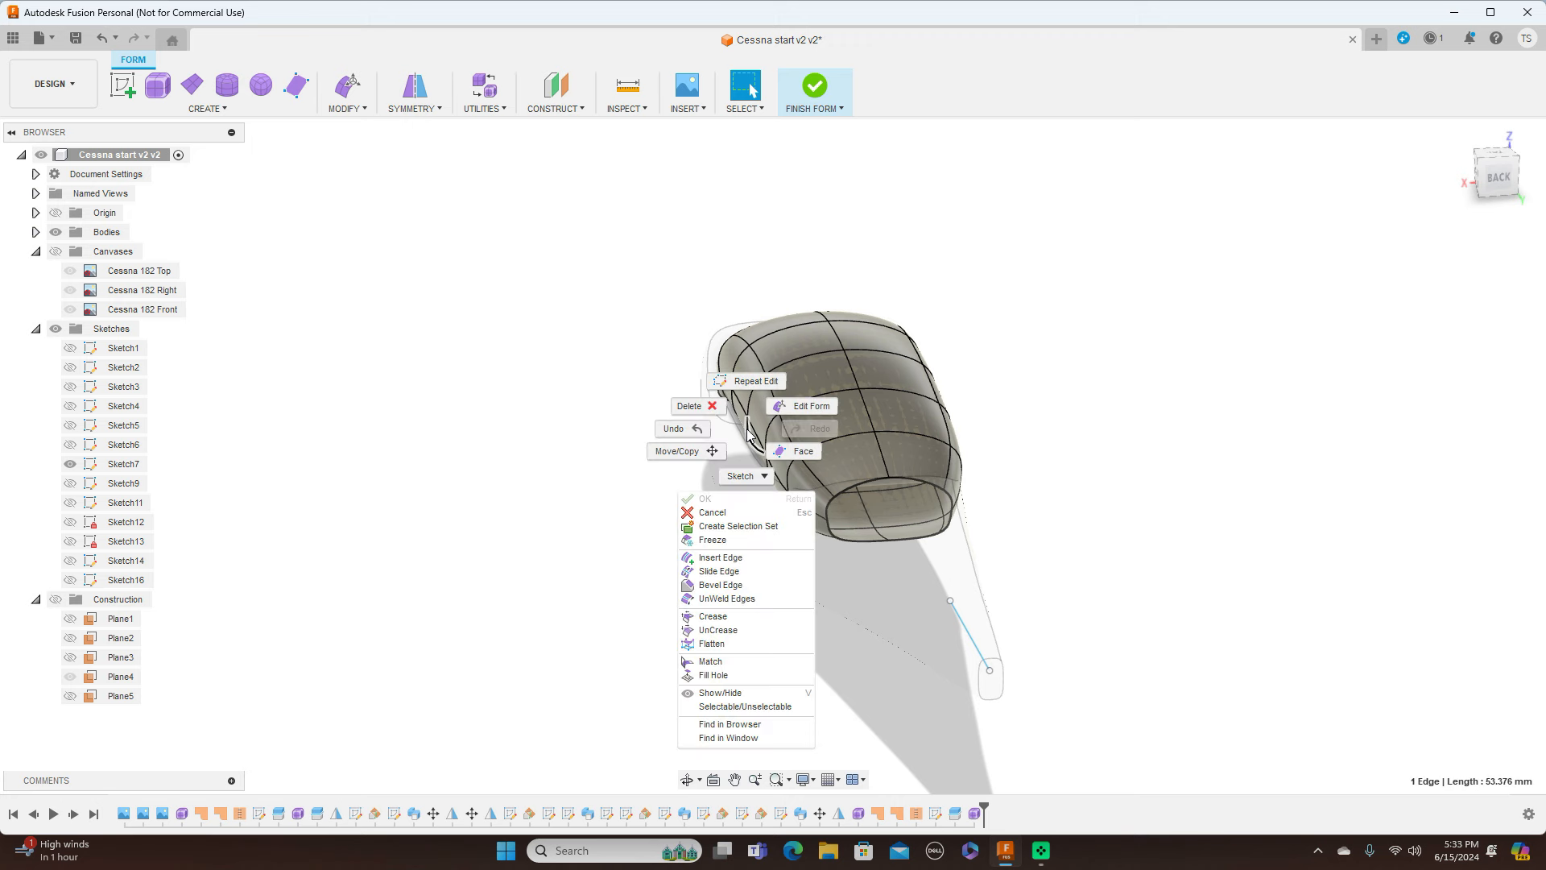
click(794, 408)
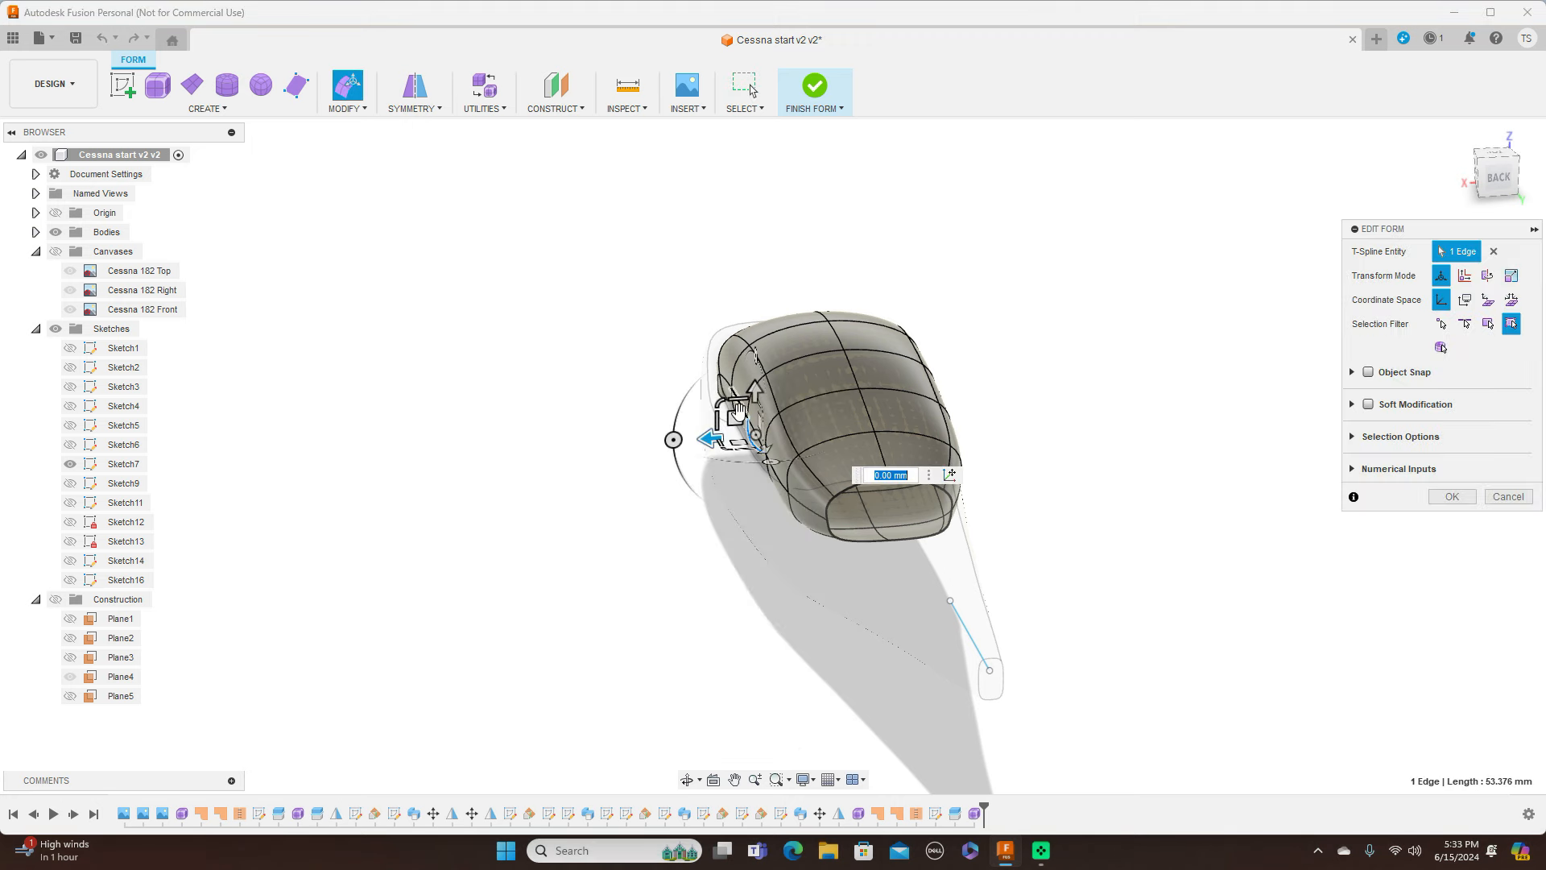
drag(735, 416, 730, 415)
scroll(829, 364, up, 2)
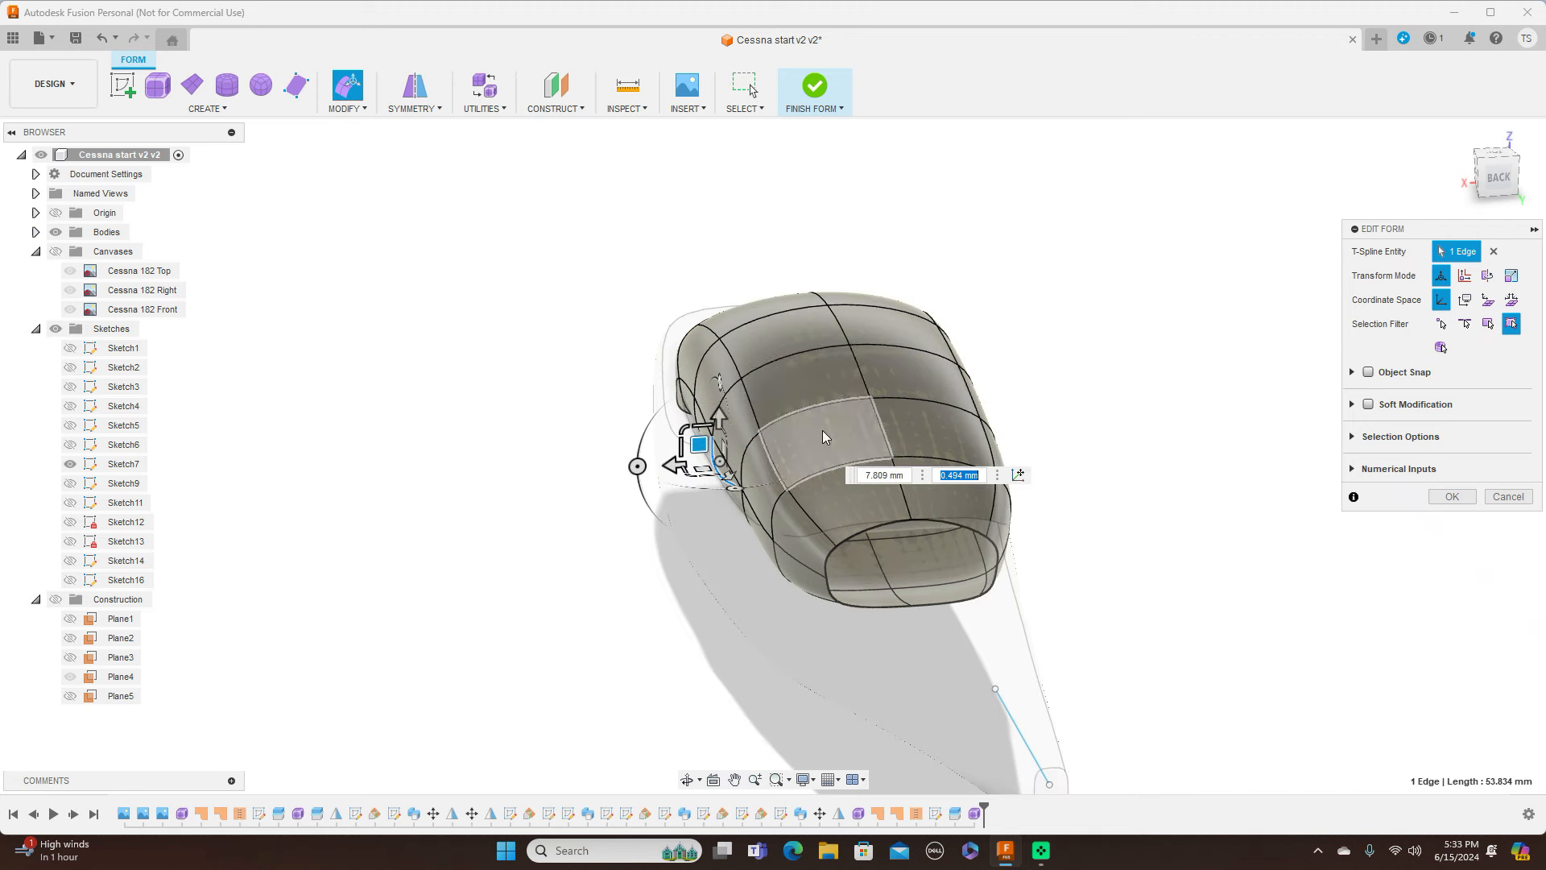
scroll(765, 491, down, 2)
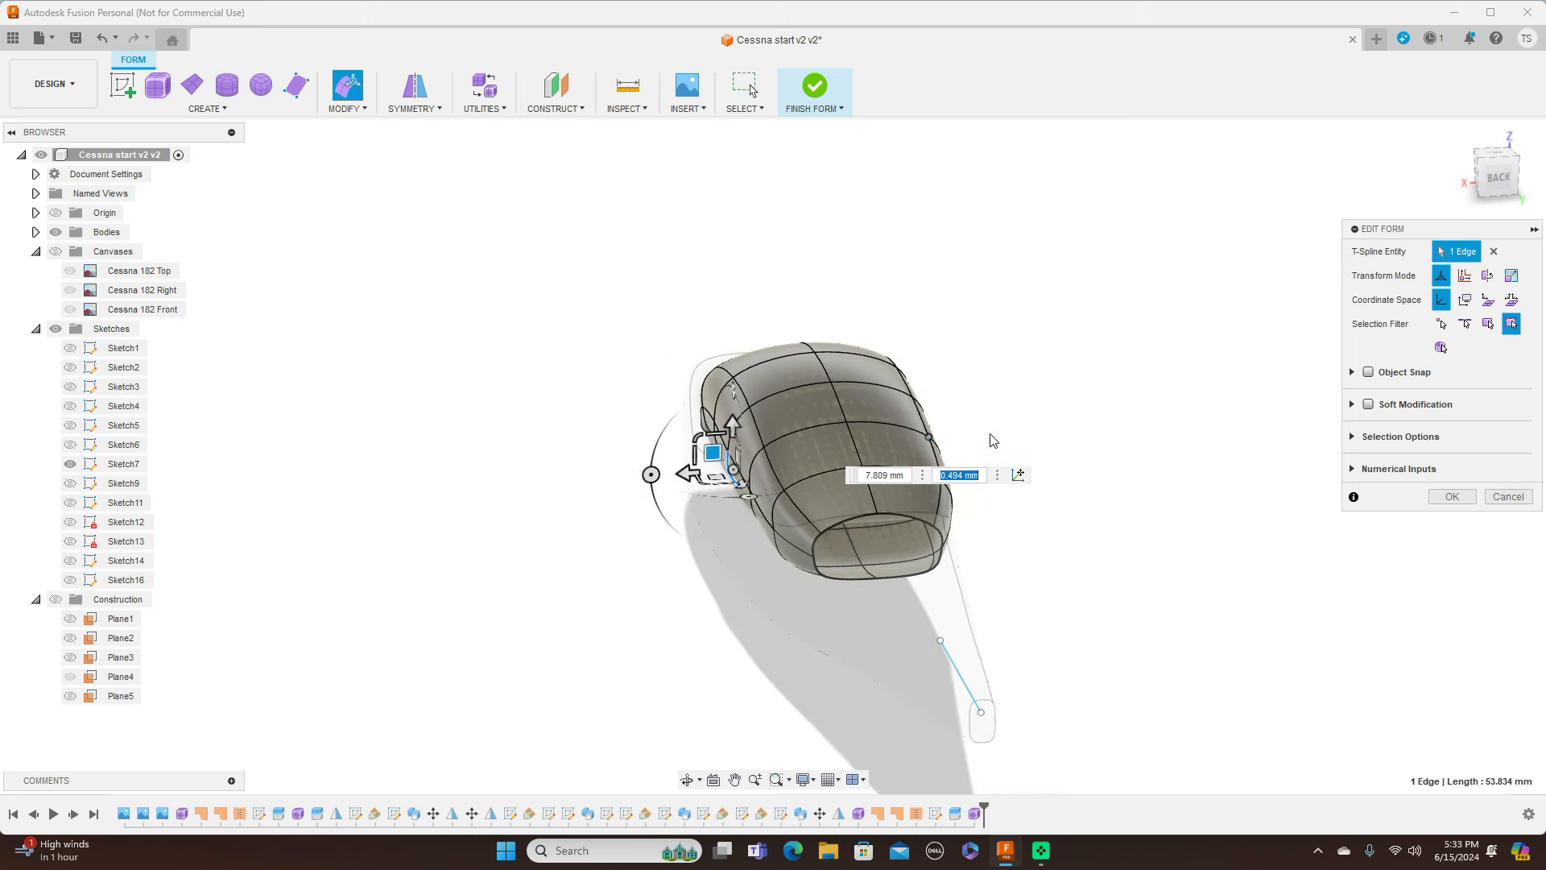
Move two adjacent lower faces on the canopy's right side, ahead of the middle, 12.107 mm inward and 16.763 mm down in the back view
click(1499, 179)
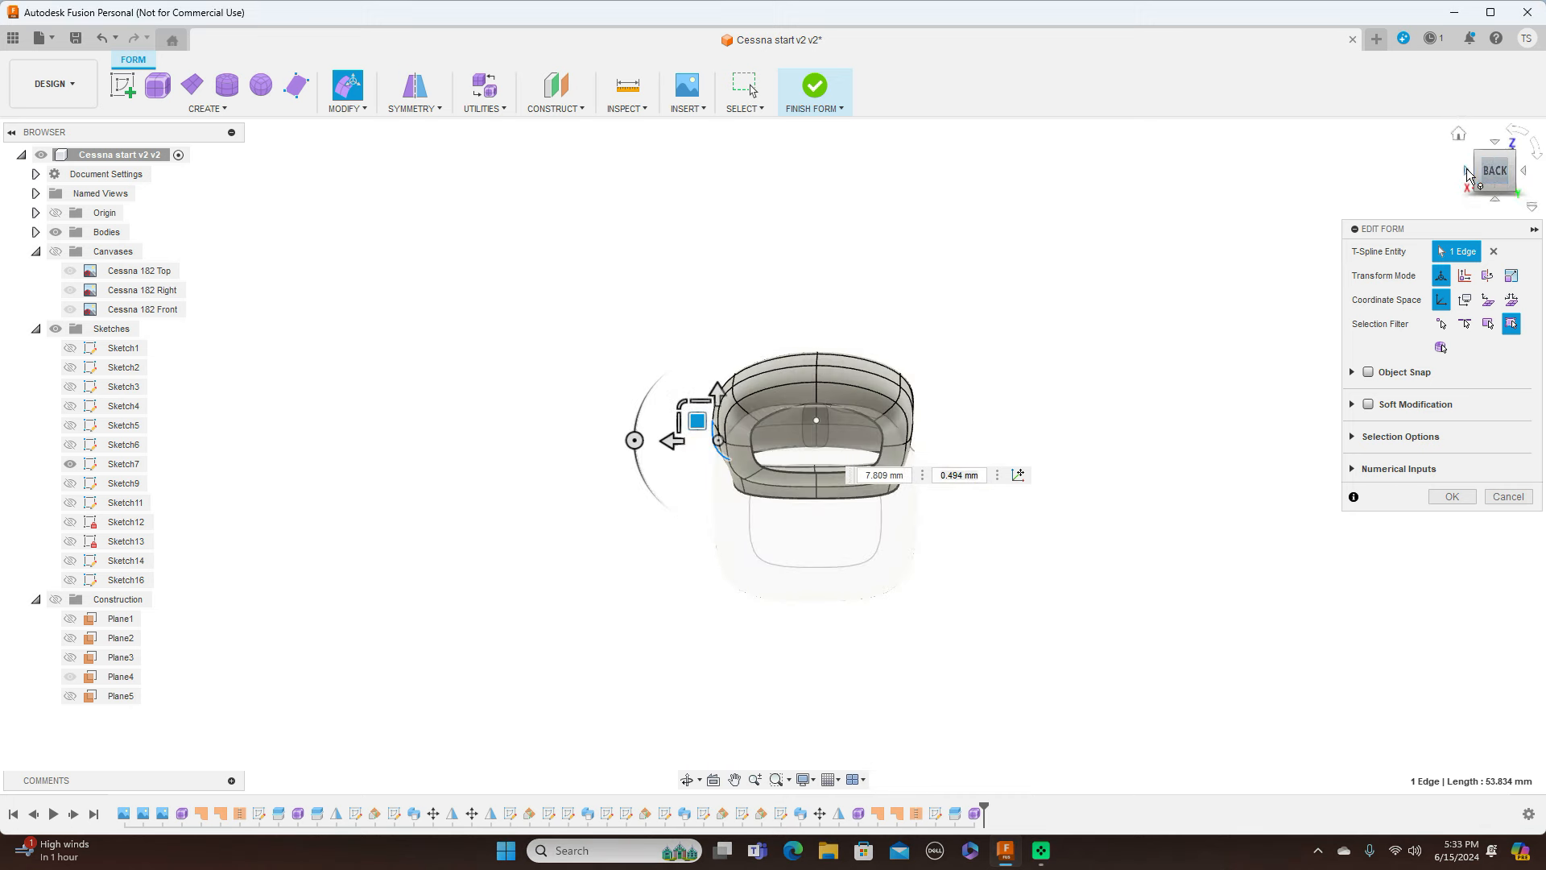
click(1467, 170)
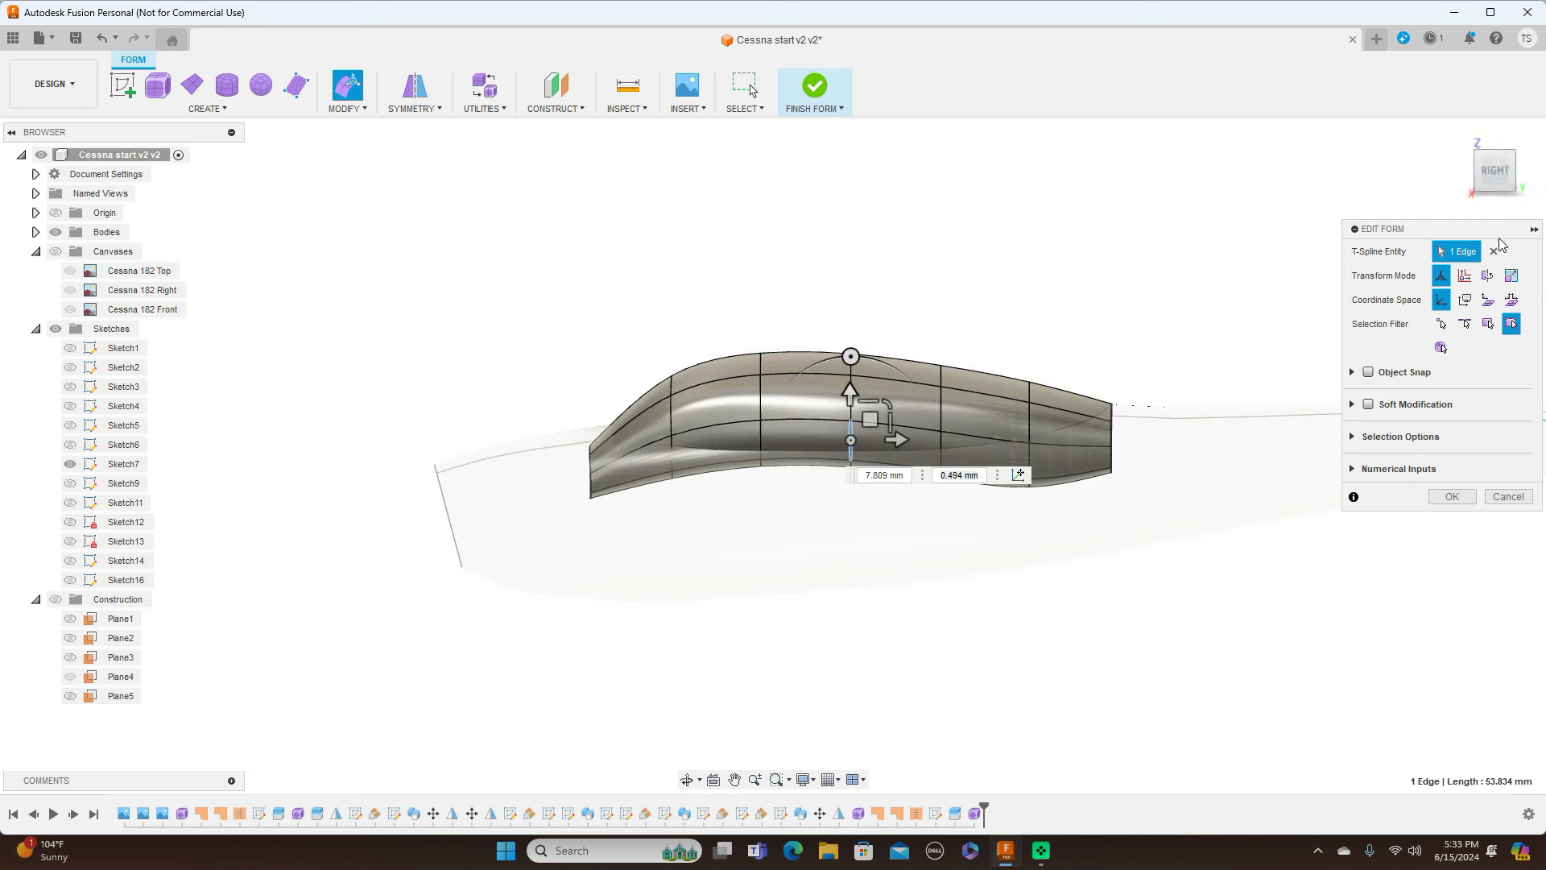
mouse_move(1502, 194)
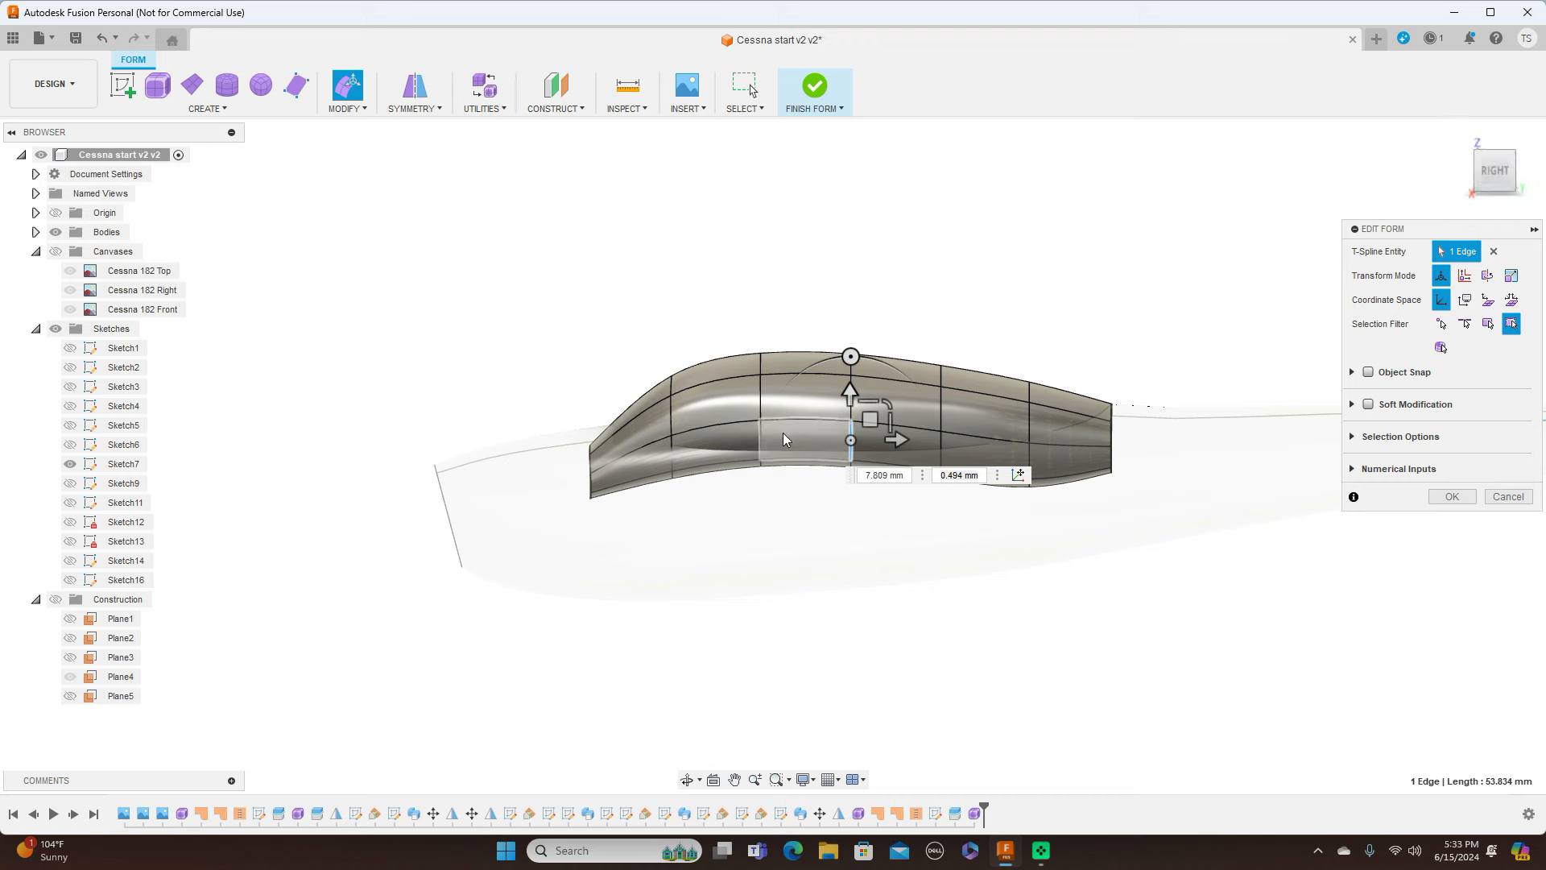
click(749, 441)
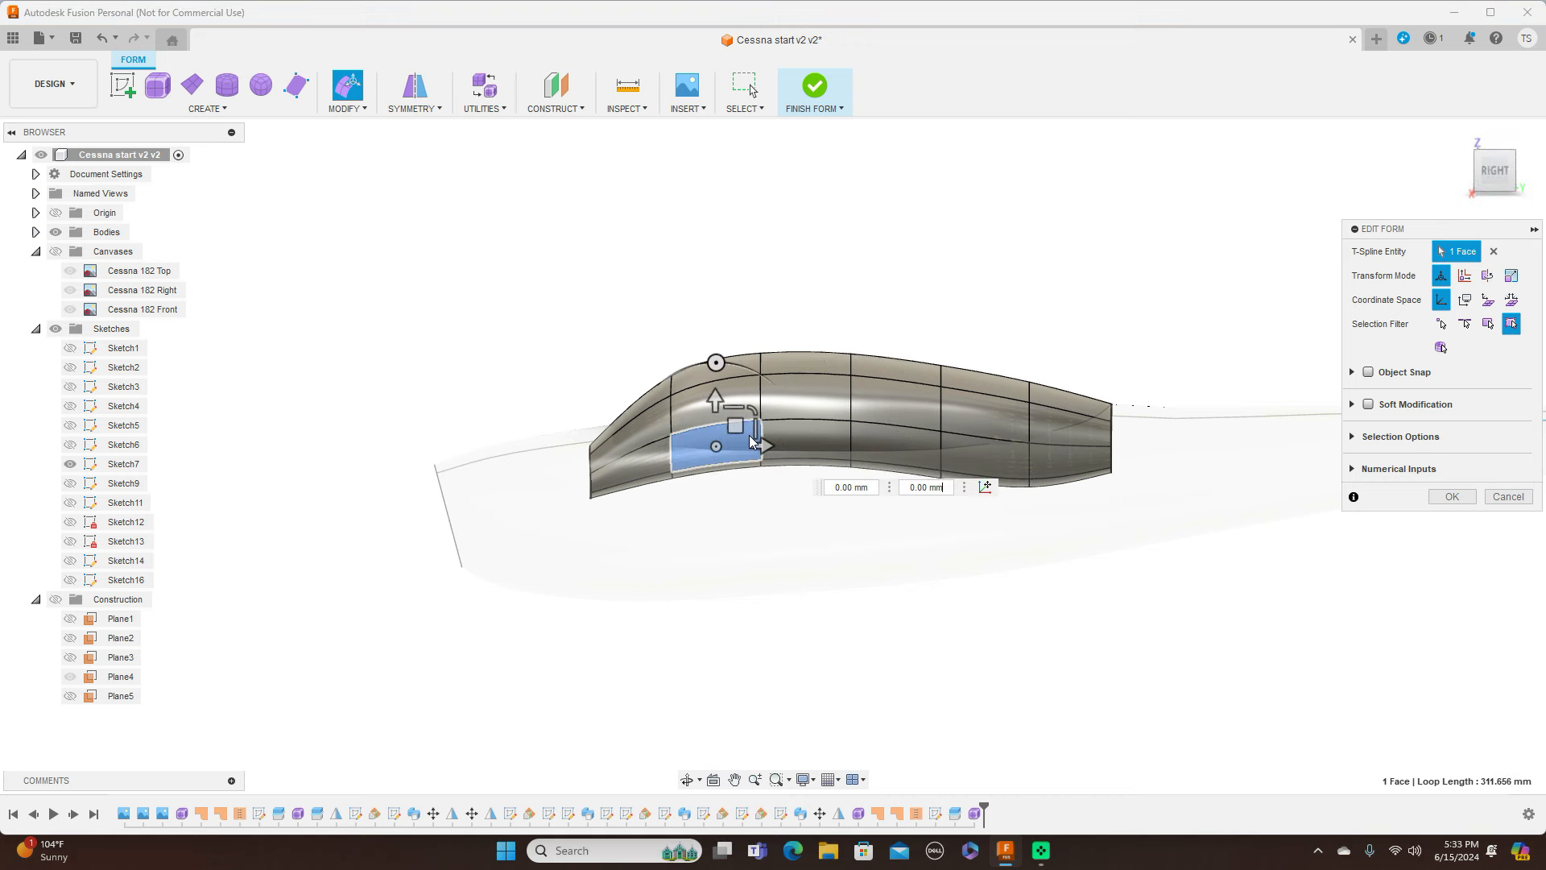
shift+click(823, 434)
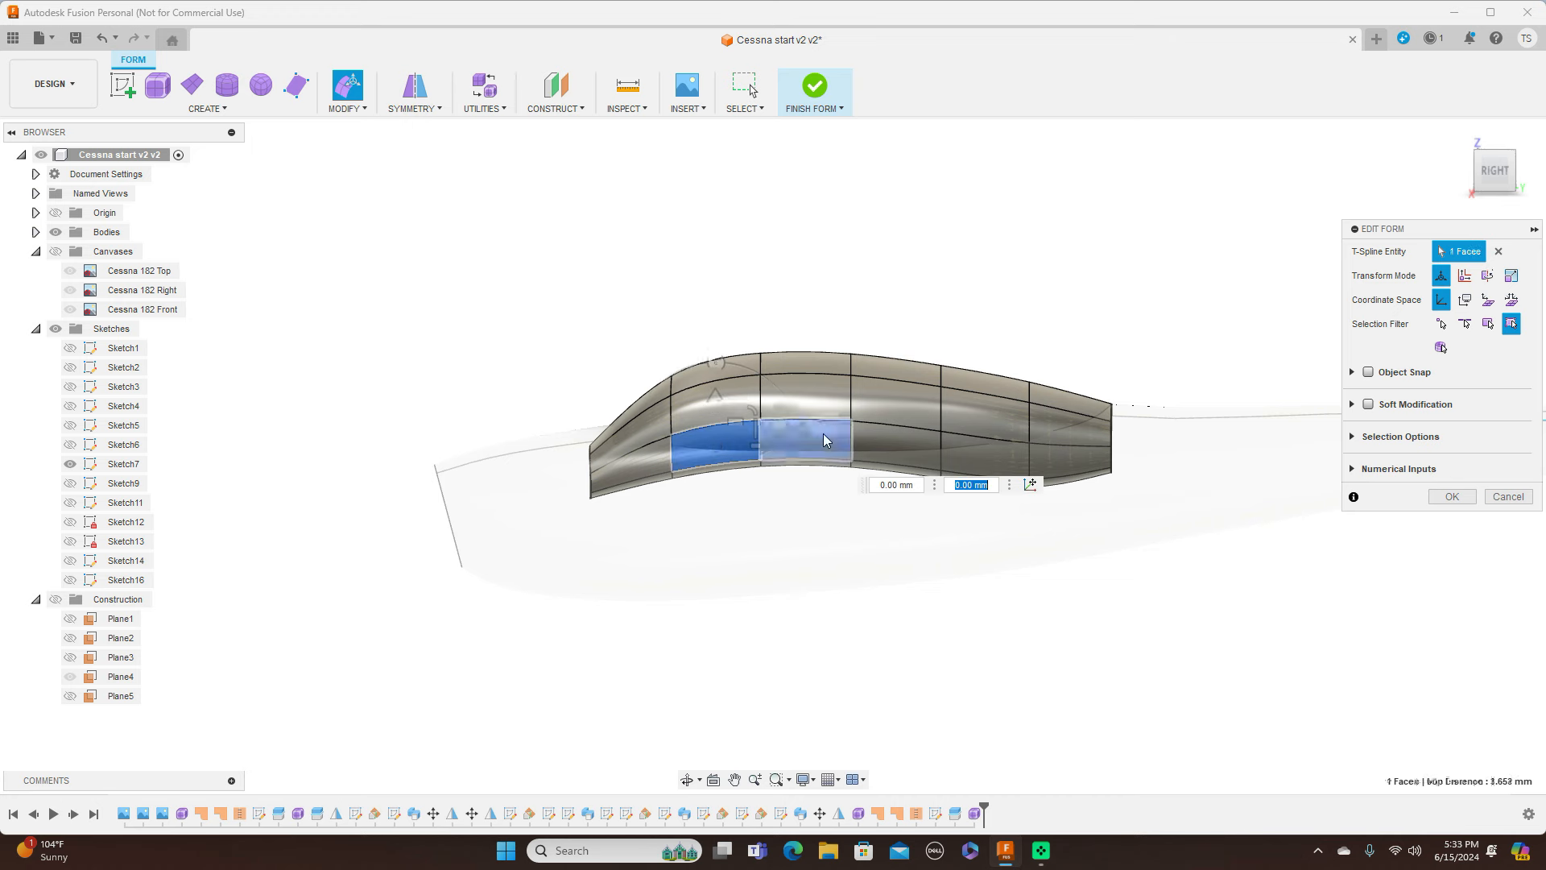
mouse_move(1535, 167)
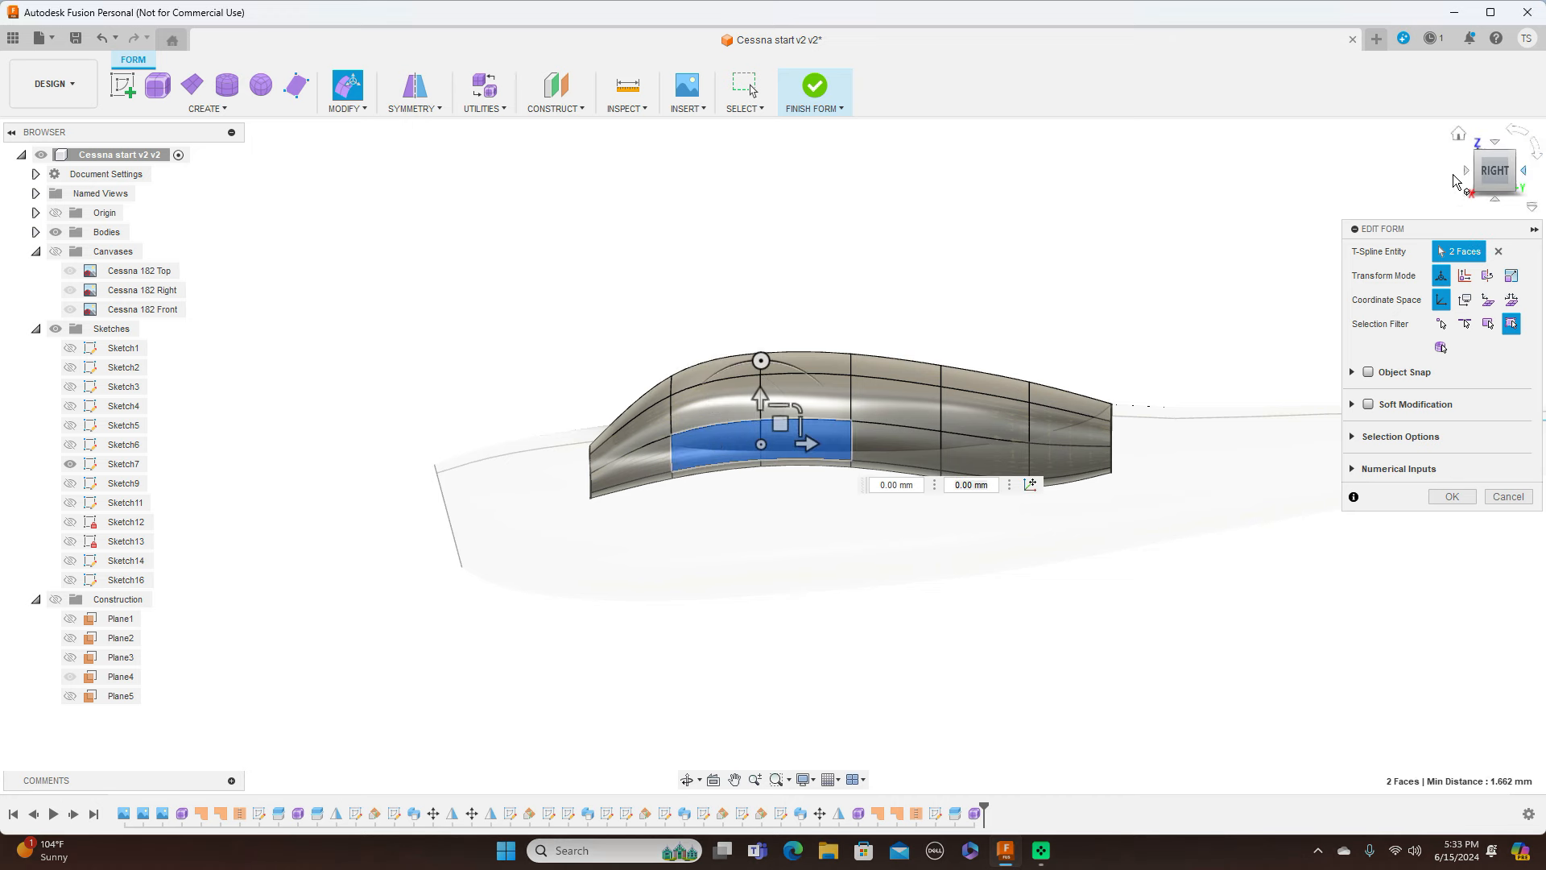
click(1527, 172)
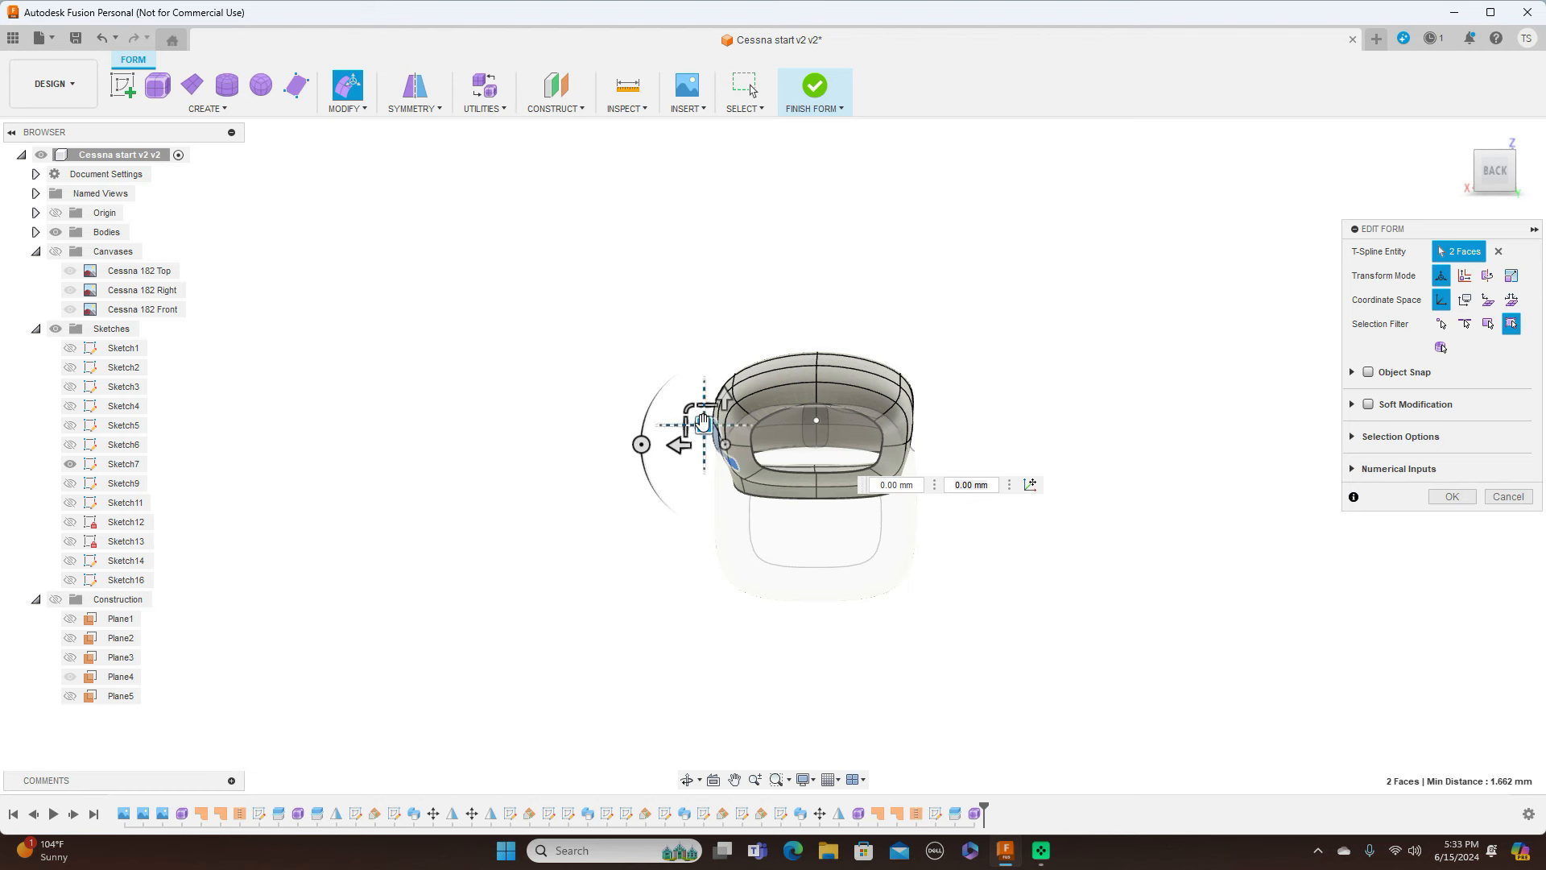
drag(702, 424, 715, 439)
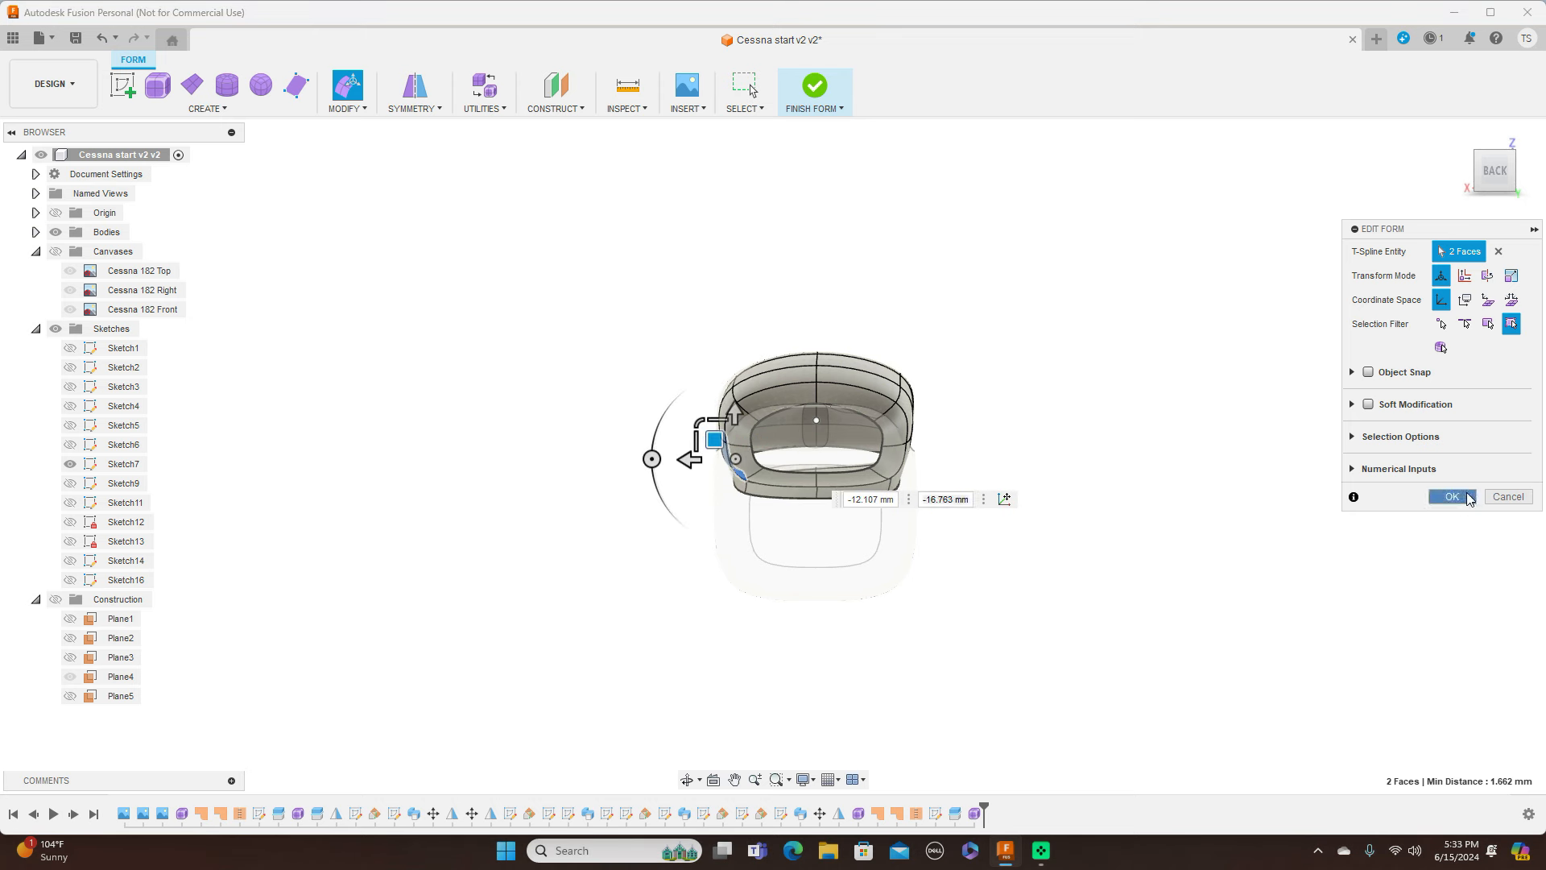
click(1467, 498)
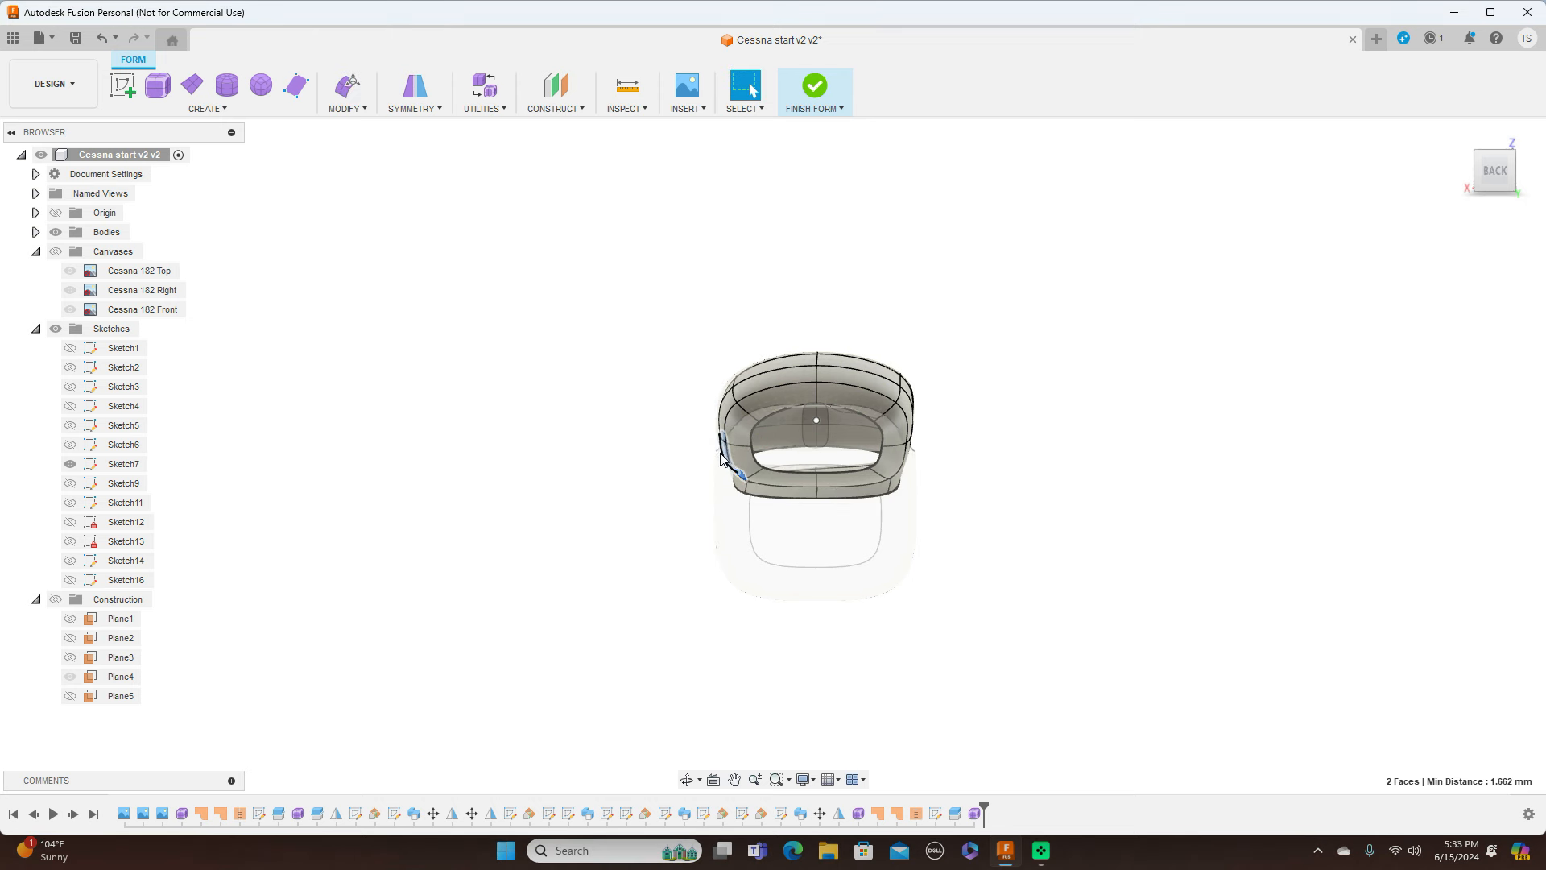
Move the same two lower right side faces 4.399 mm outward and 13.198 mm down, and finish the form
scroll(724, 454, up, 4)
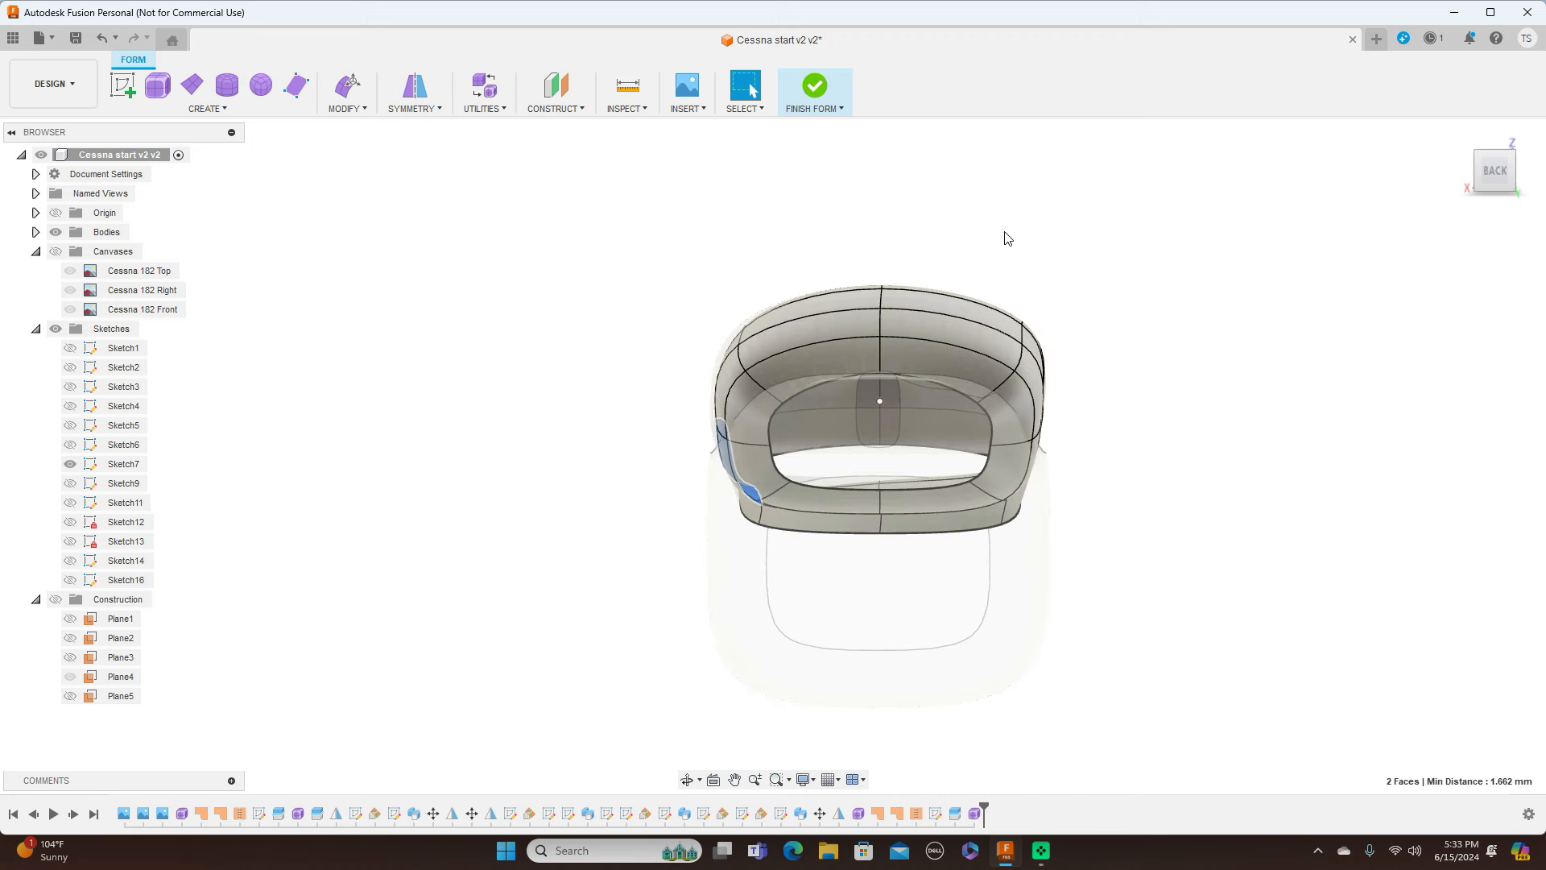
right_click(1045, 222)
click(1102, 193)
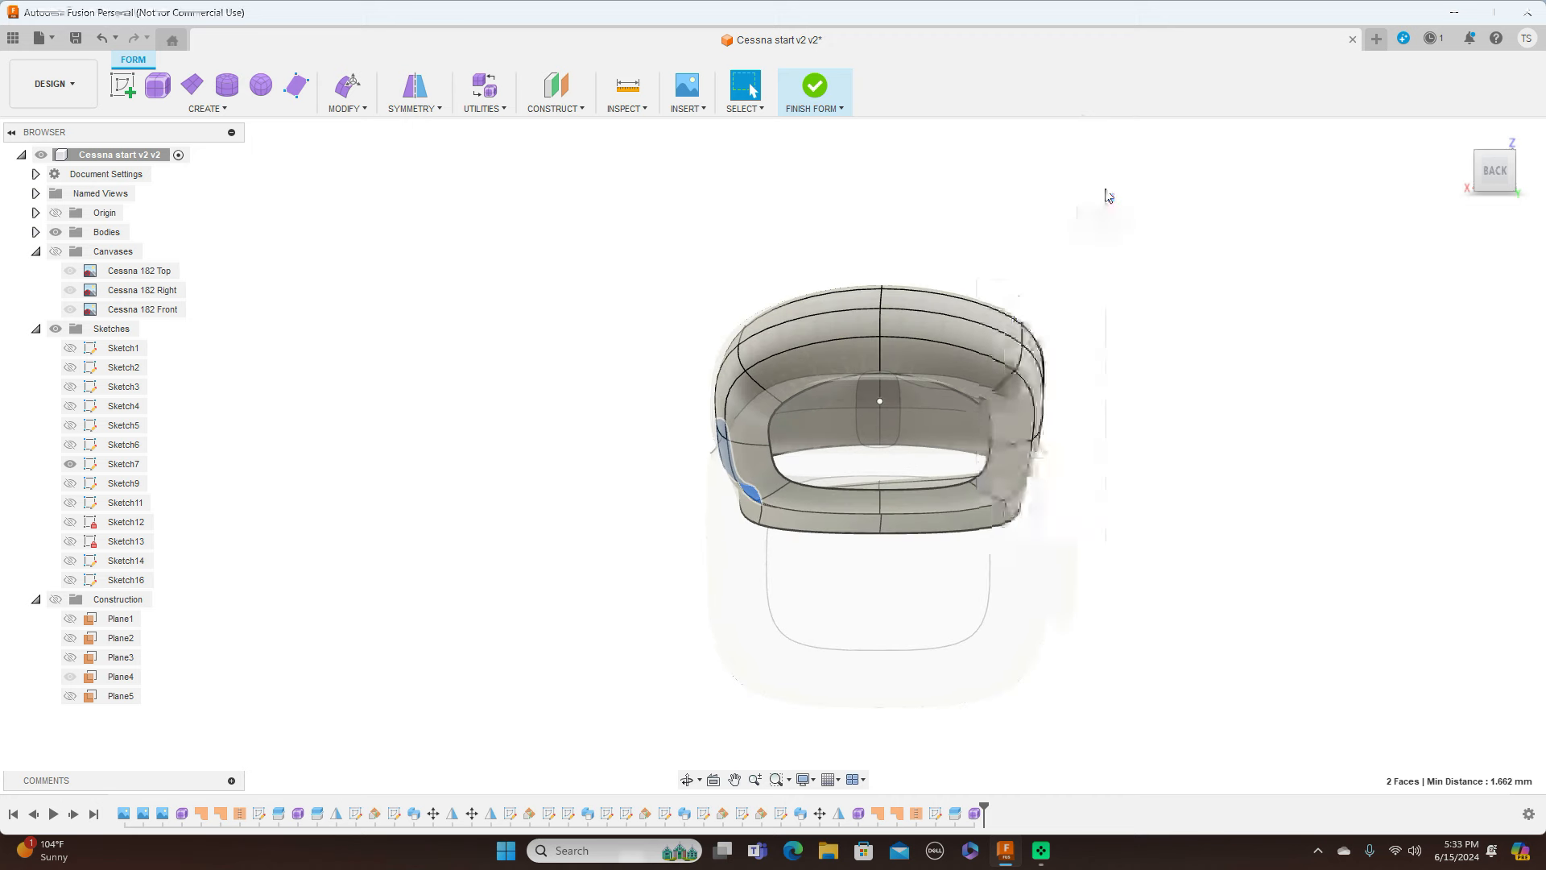
mouse_move(717, 441)
mouse_down()
mouse_move(694, 490)
mouse_move(722, 493)
mouse_move(711, 460)
mouse_up()
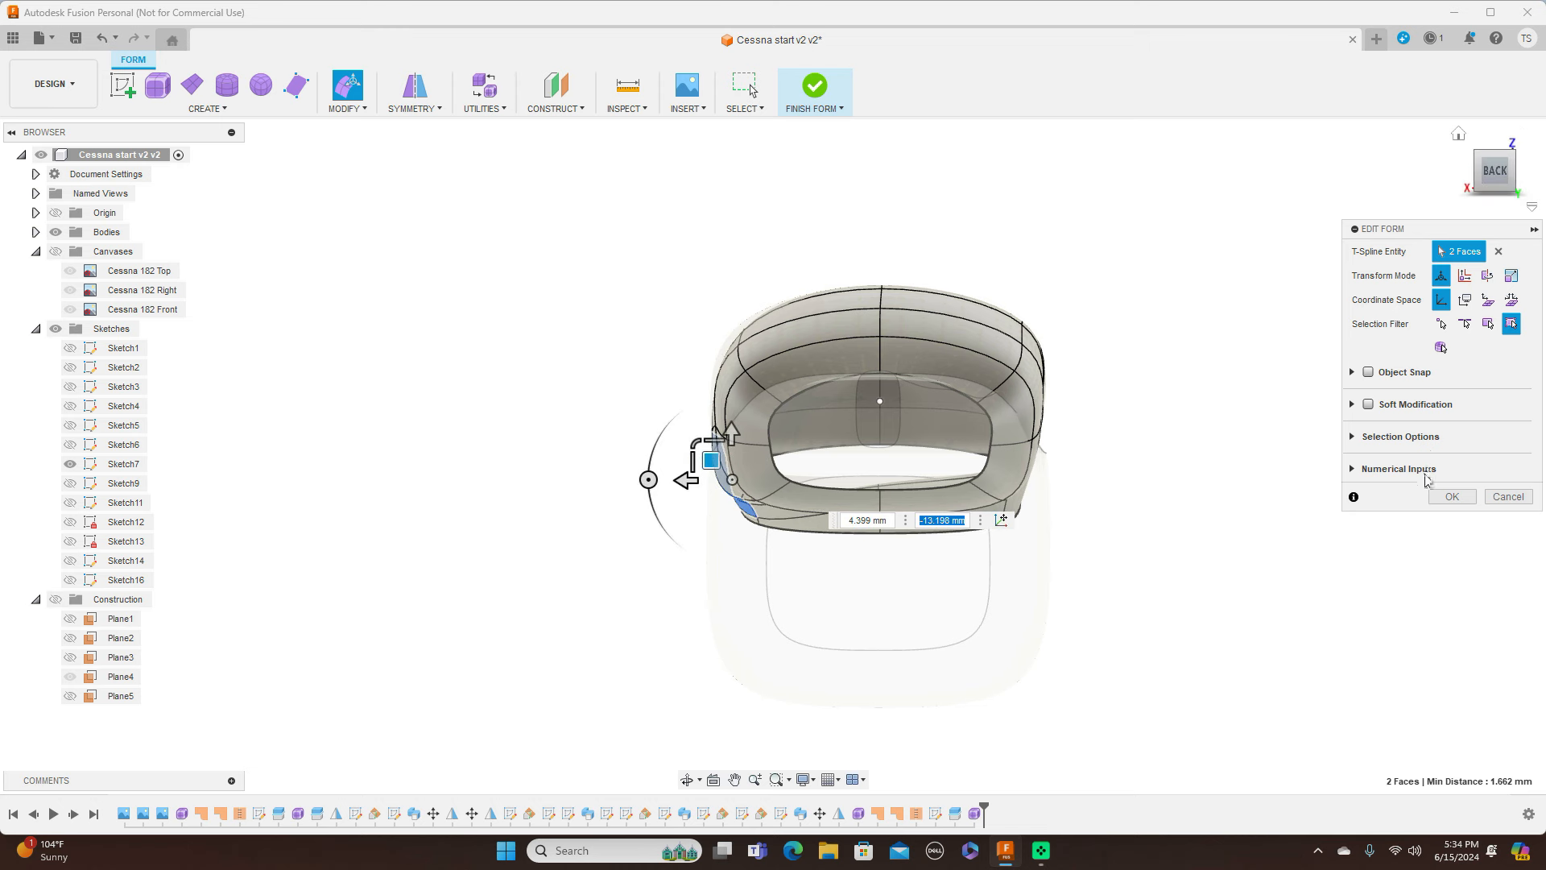
click(1450, 496)
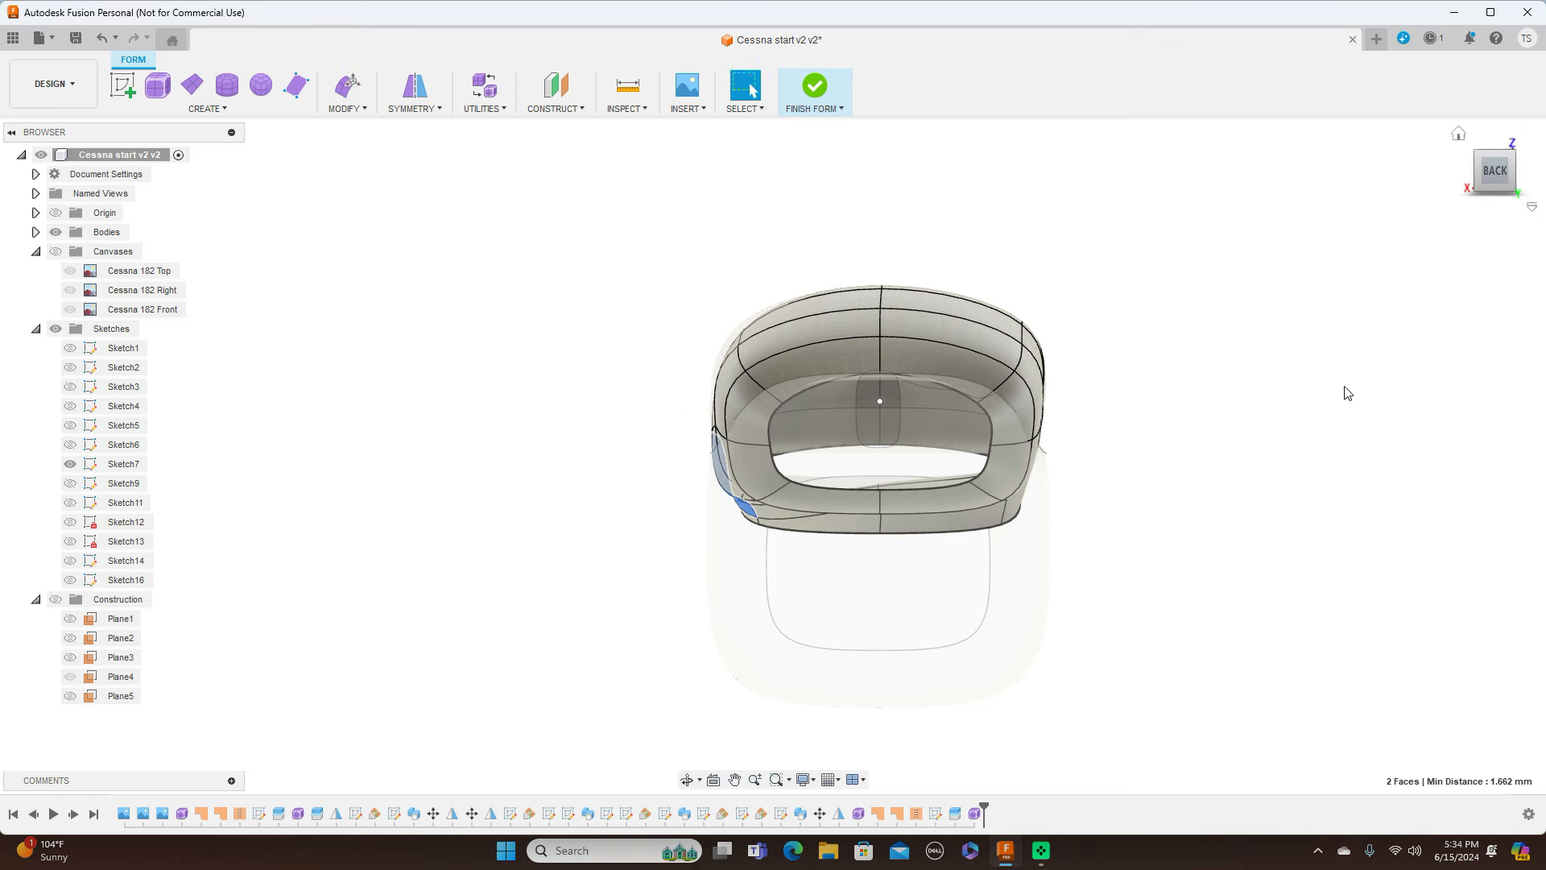
click(840, 107)
click(820, 124)
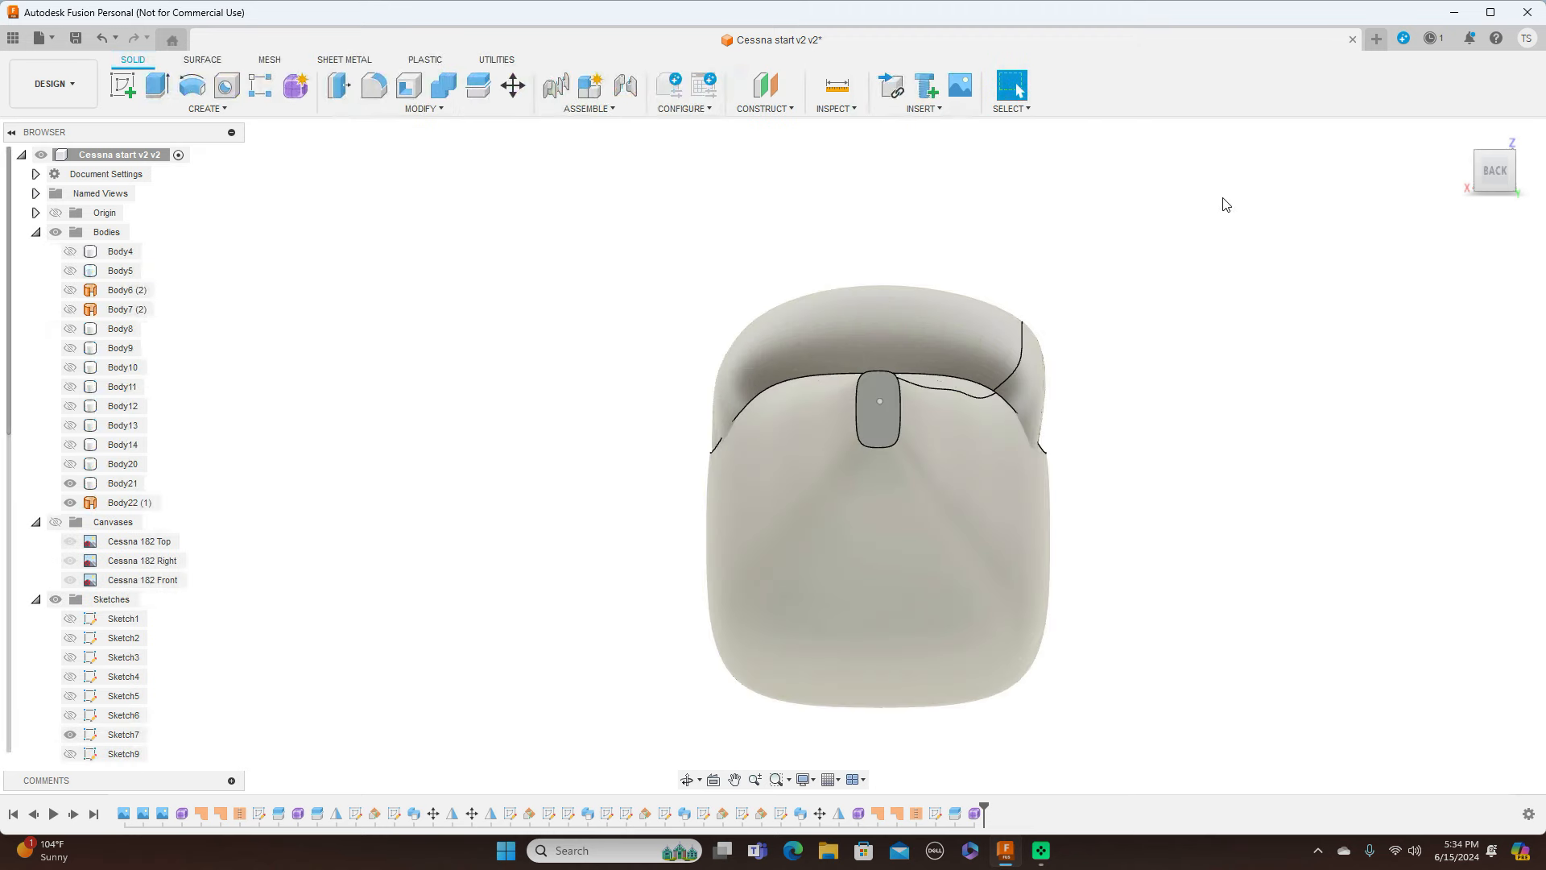
Reopen the canopy form, move a vertex toward the front of its right side 5.435 mm outward and 0.41 mm up, and finish the form
click(1467, 171)
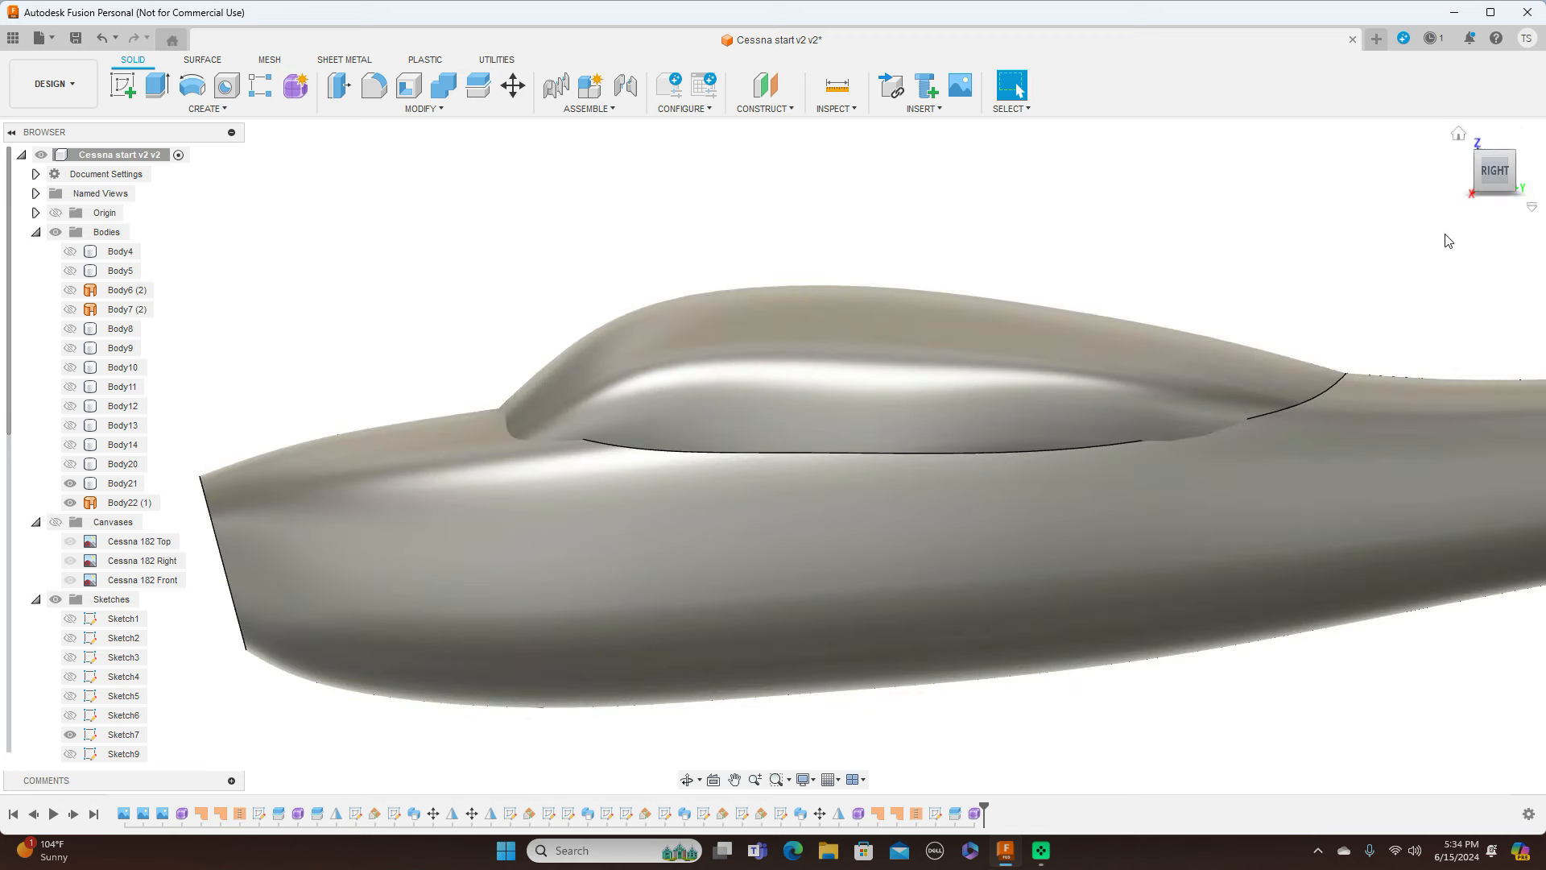
scroll(1398, 233, down, 4)
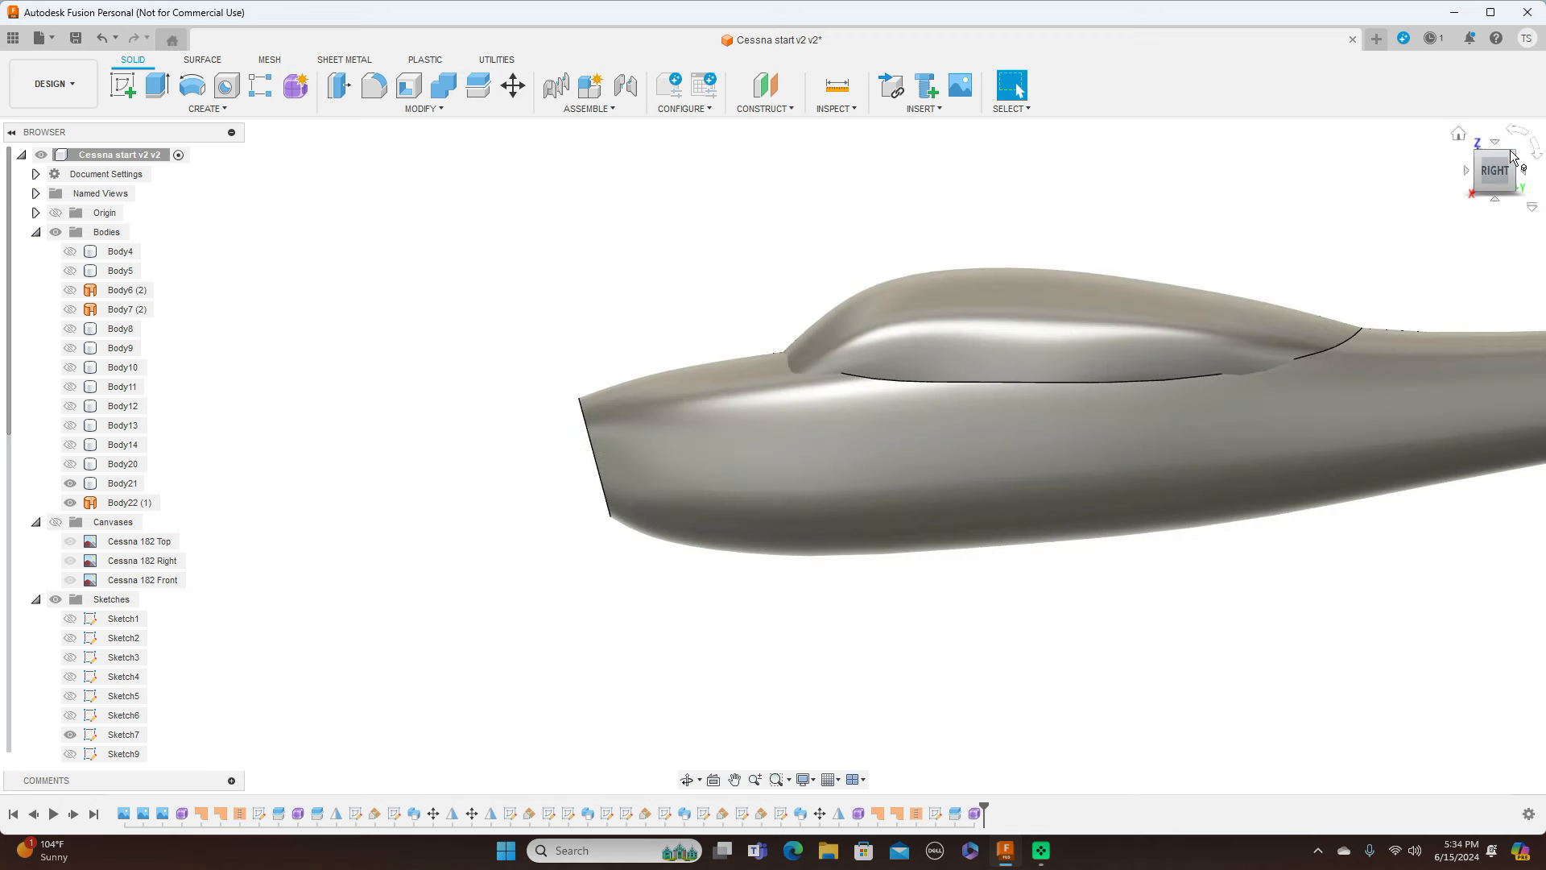
mouse_move(1507, 159)
mouse_down()
mouse_move(1476, 184)
mouse_move(1463, 163)
mouse_move(1385, 169)
mouse_up()
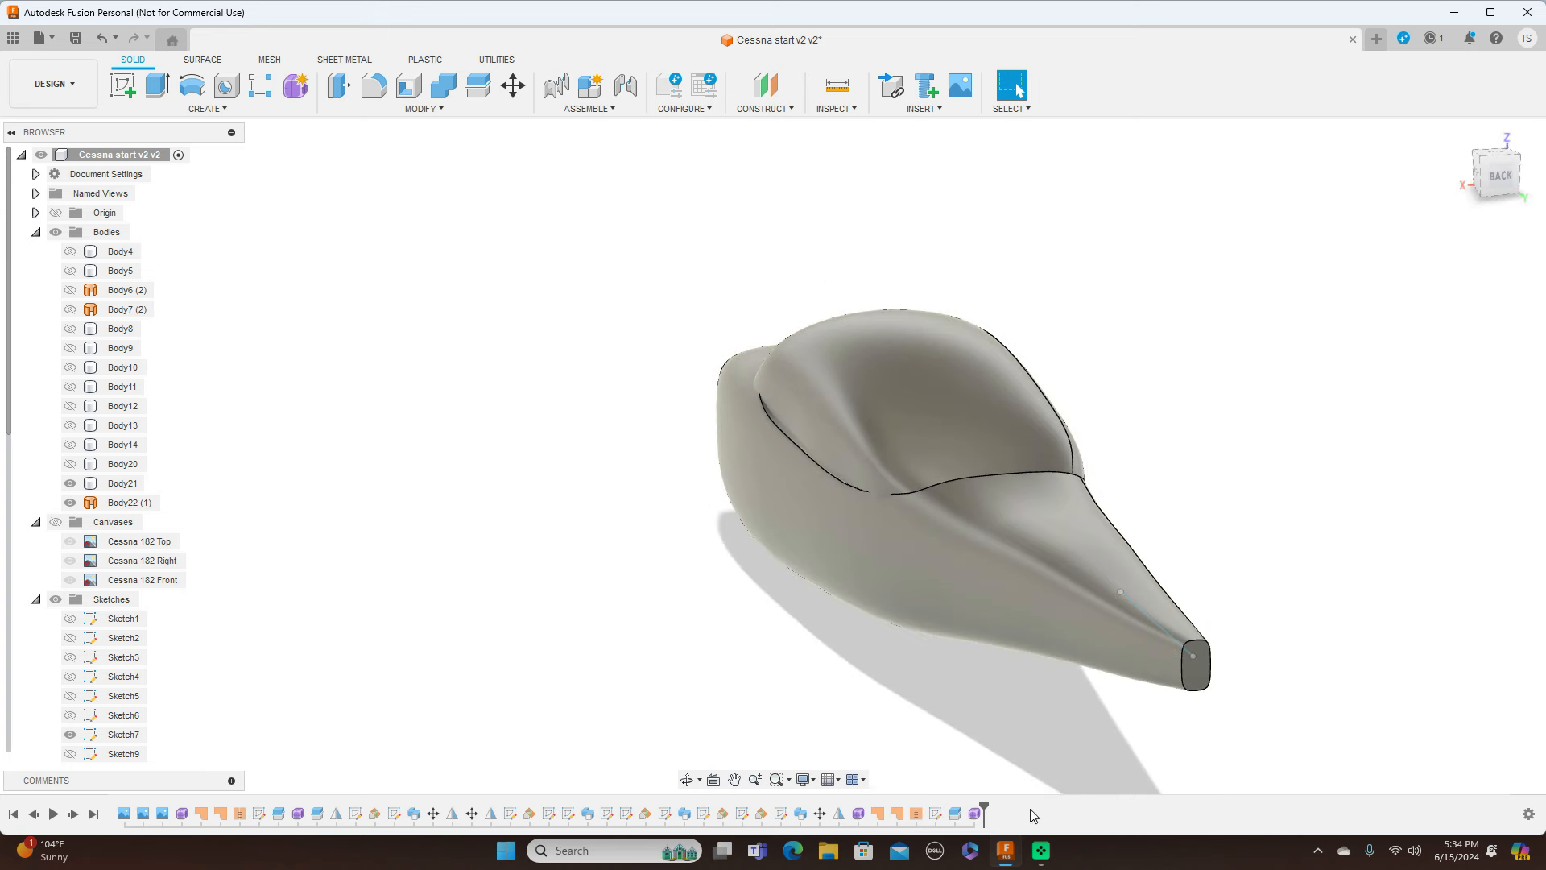
click(975, 813)
right_click(977, 813)
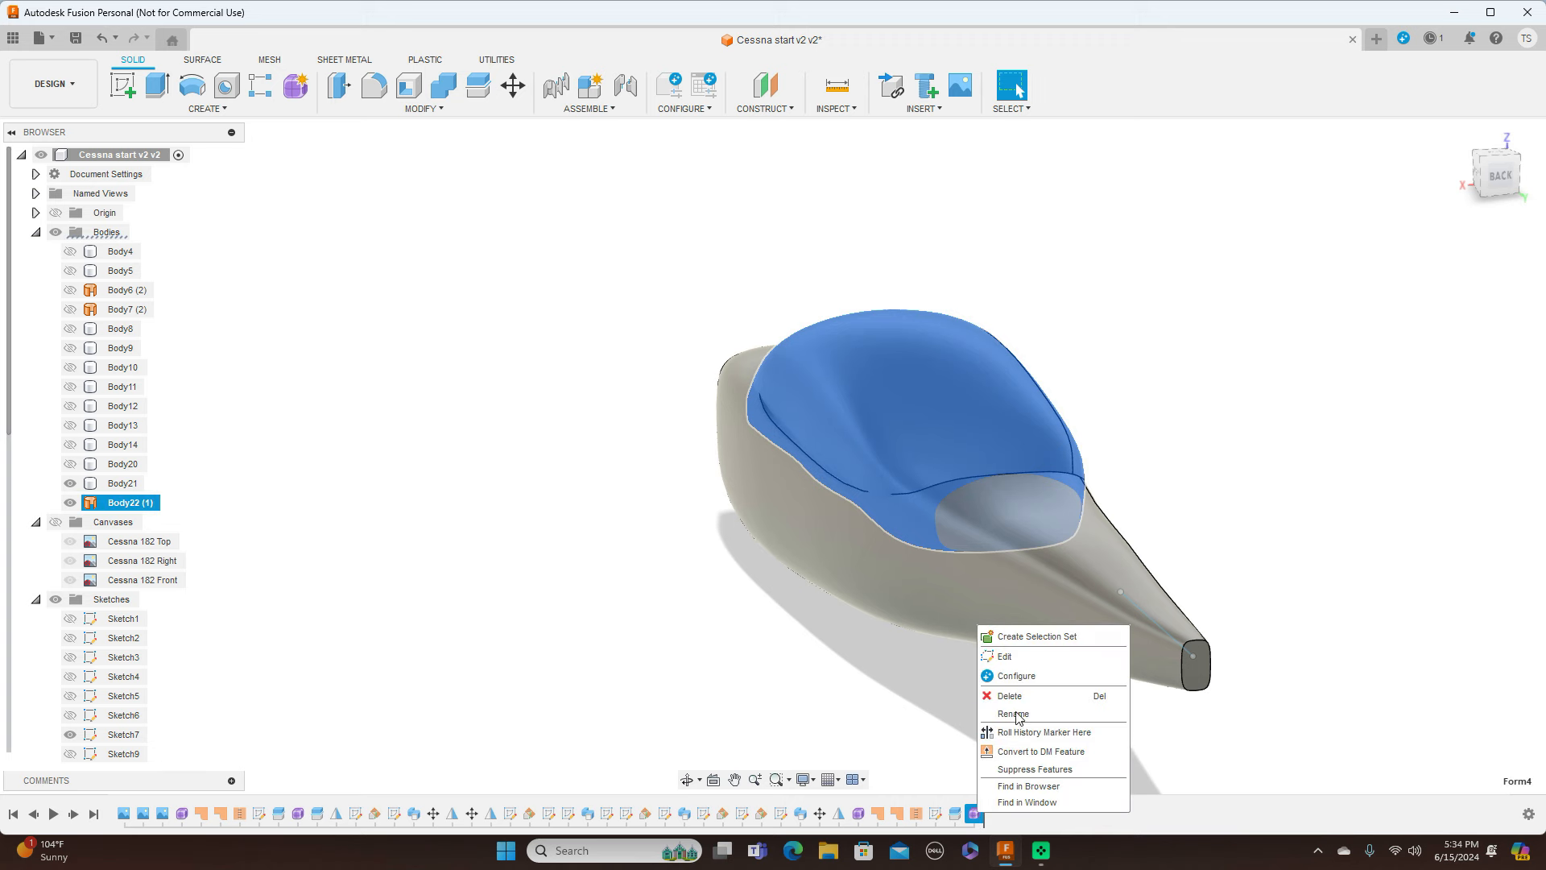
click(1025, 658)
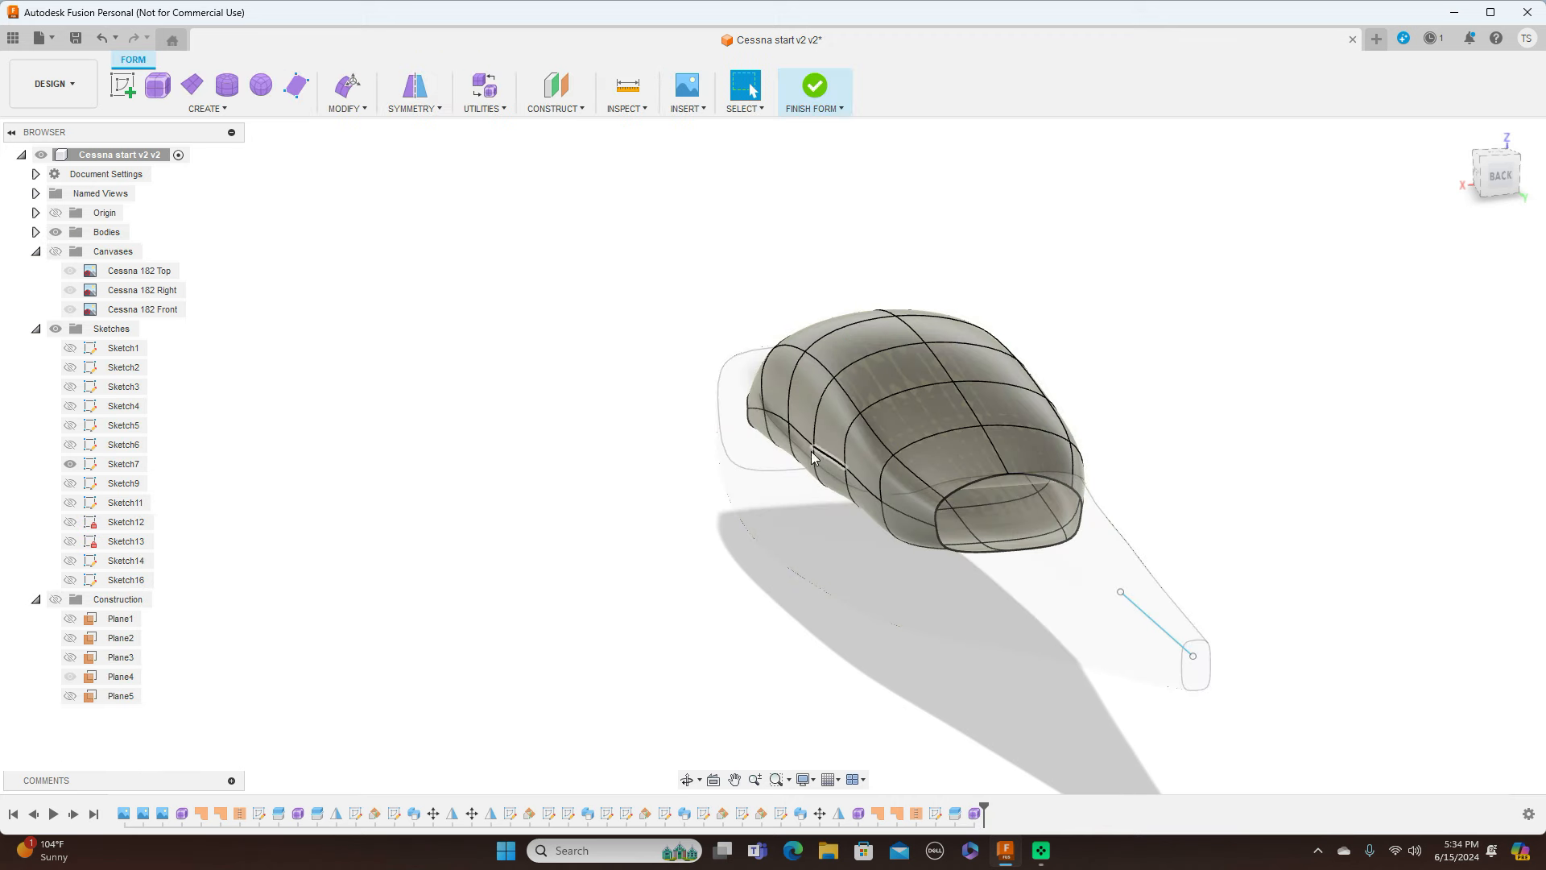
scroll(733, 451, up, 1)
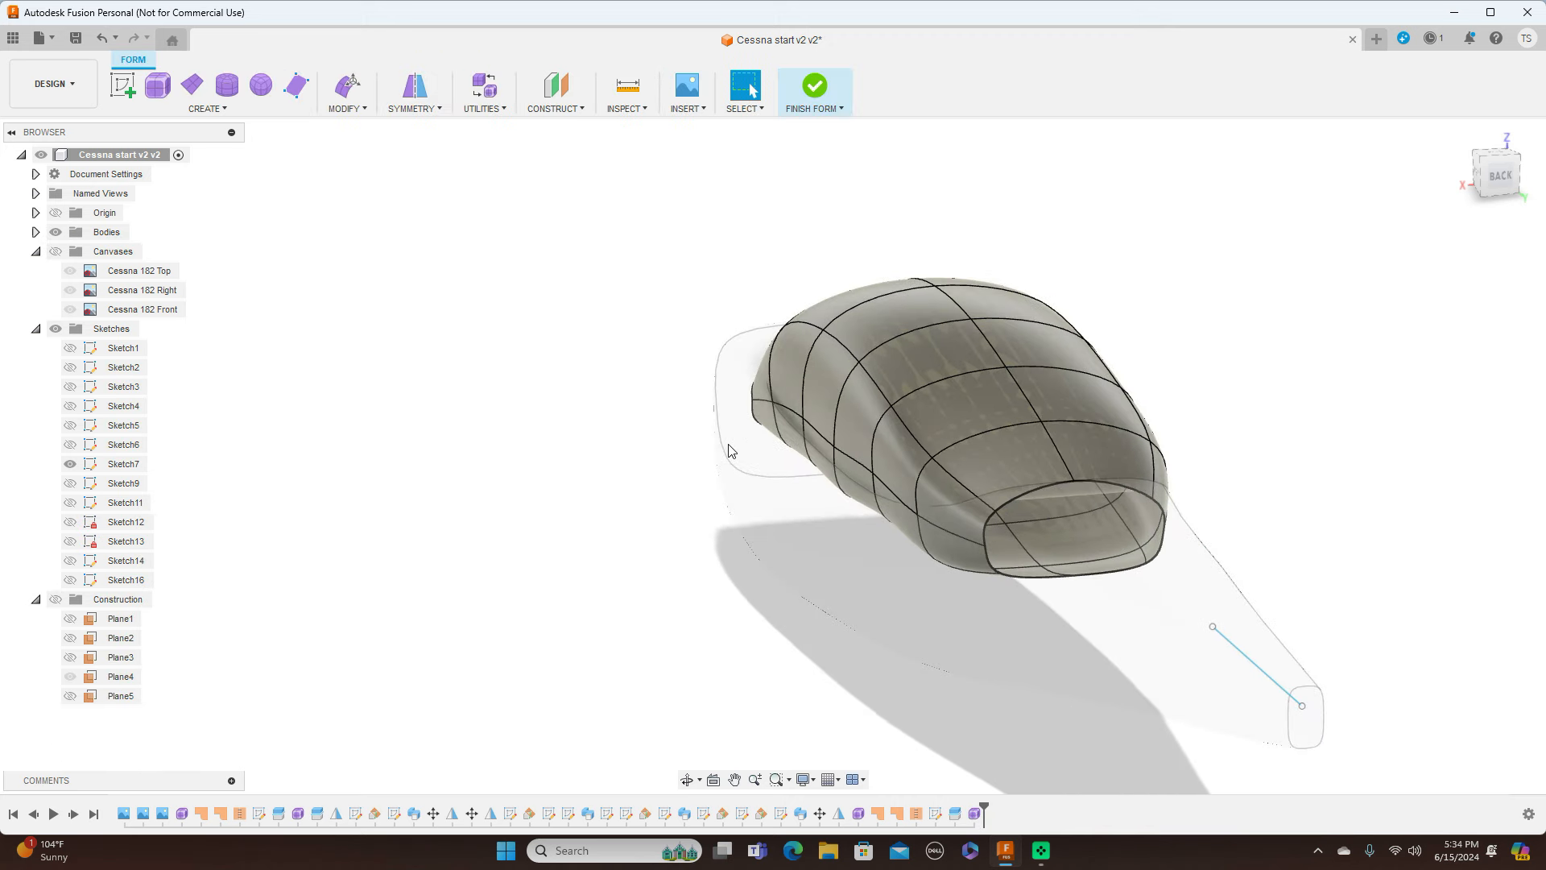
click(803, 419)
right_click(719, 462)
click(752, 439)
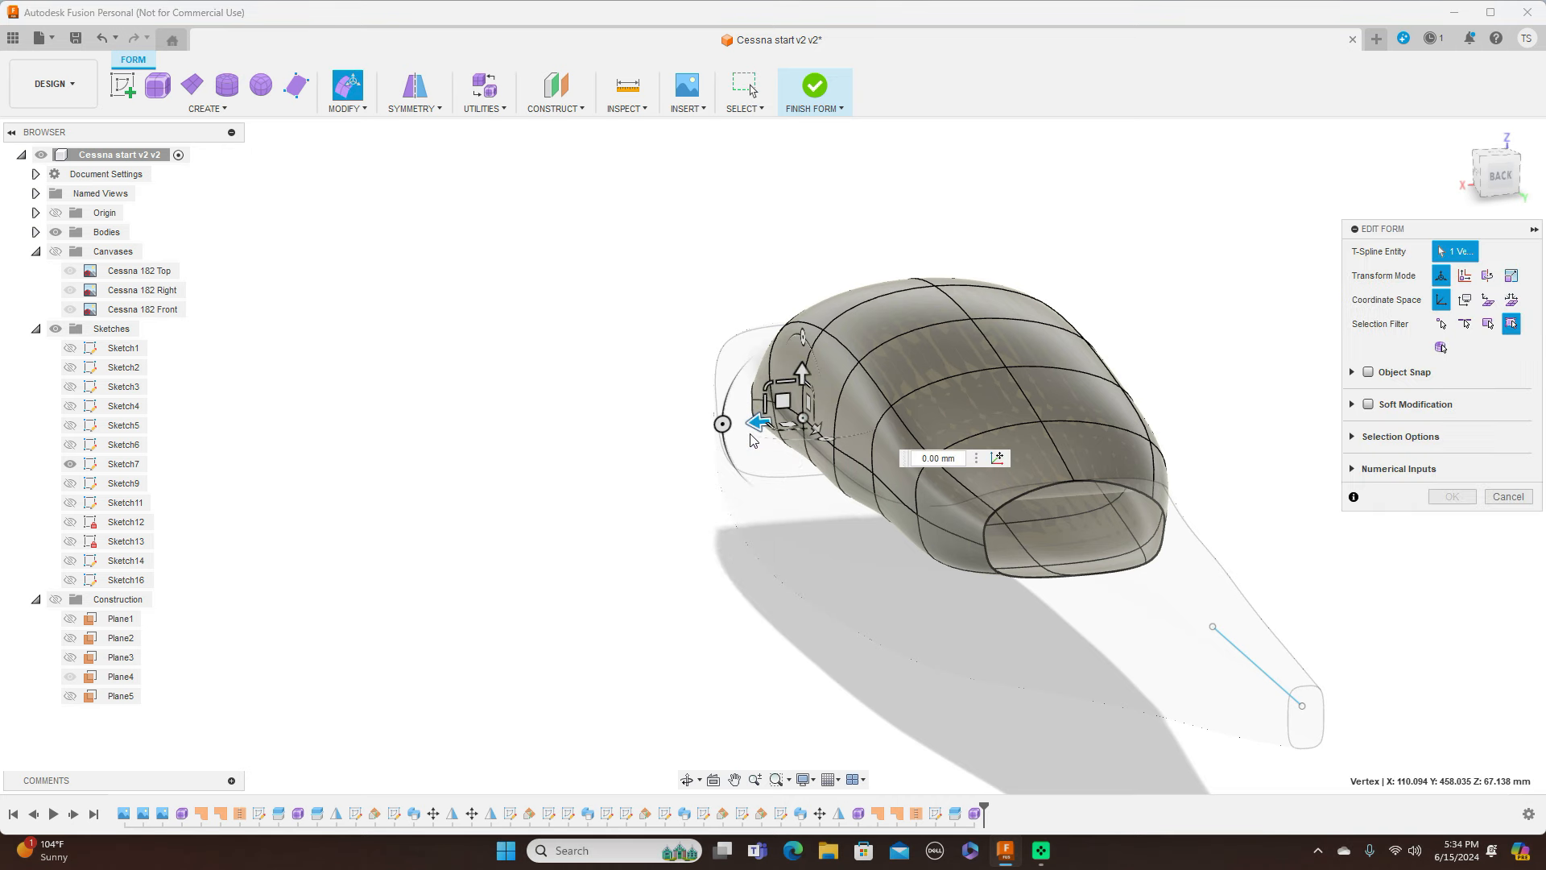
drag(781, 400, 777, 400)
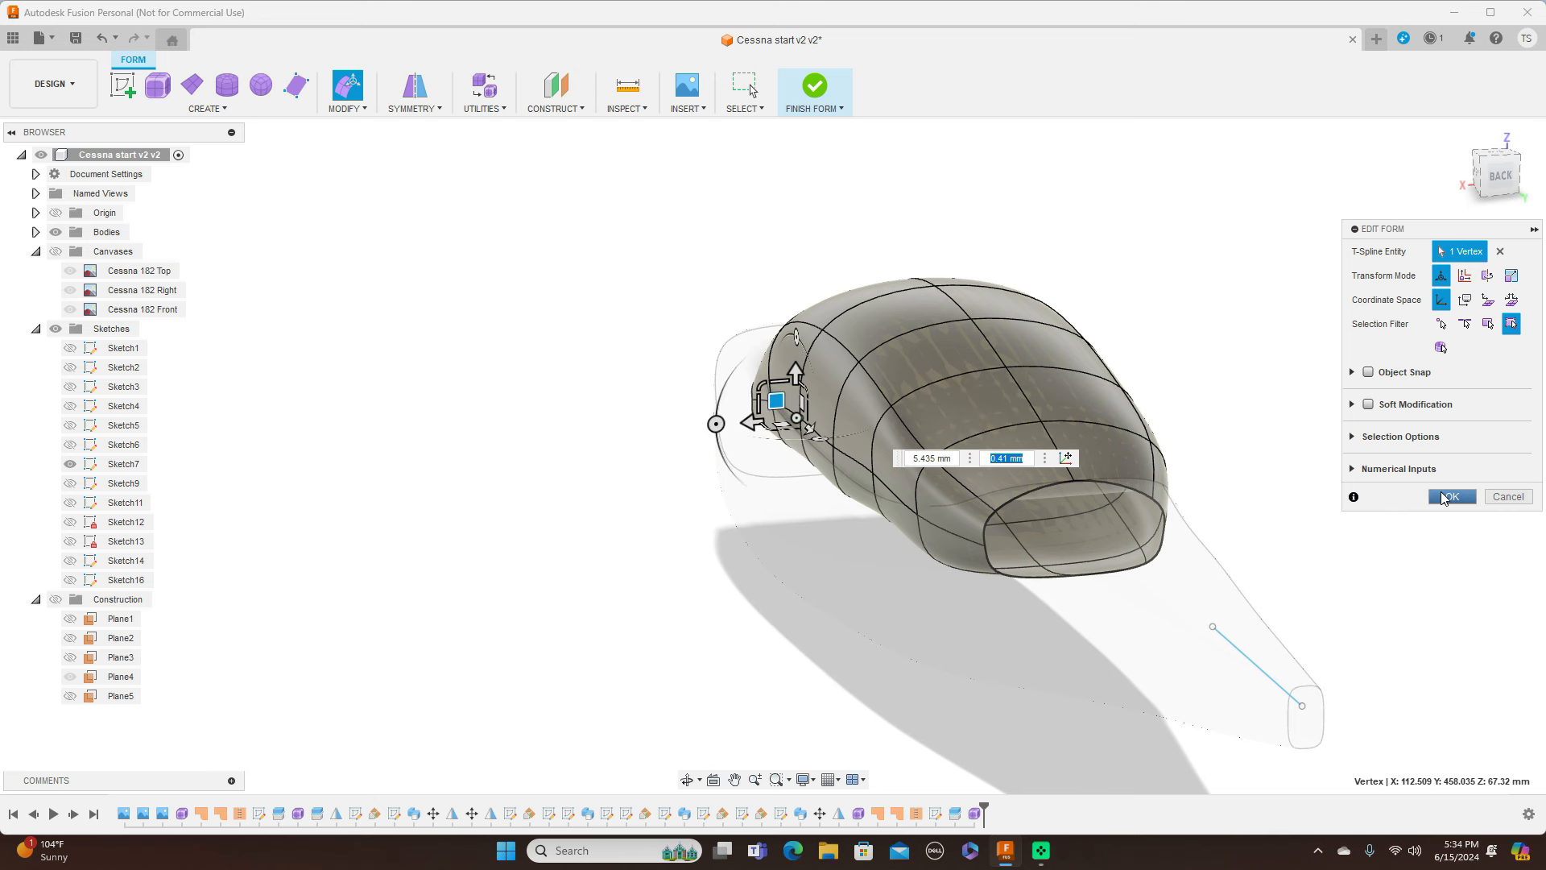
click(1448, 496)
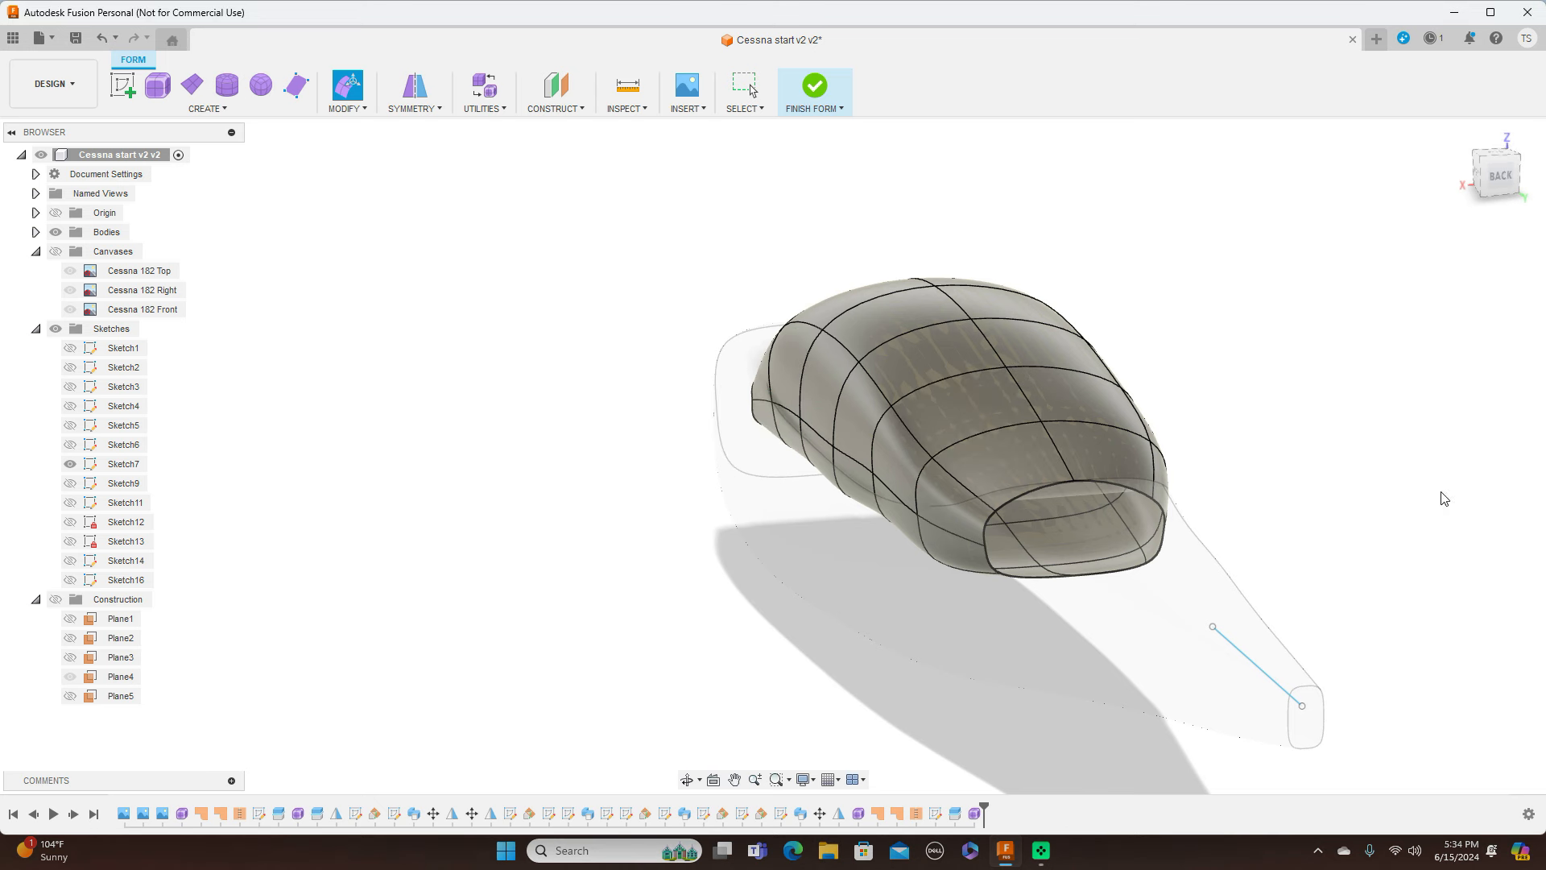
click(840, 117)
click(823, 128)
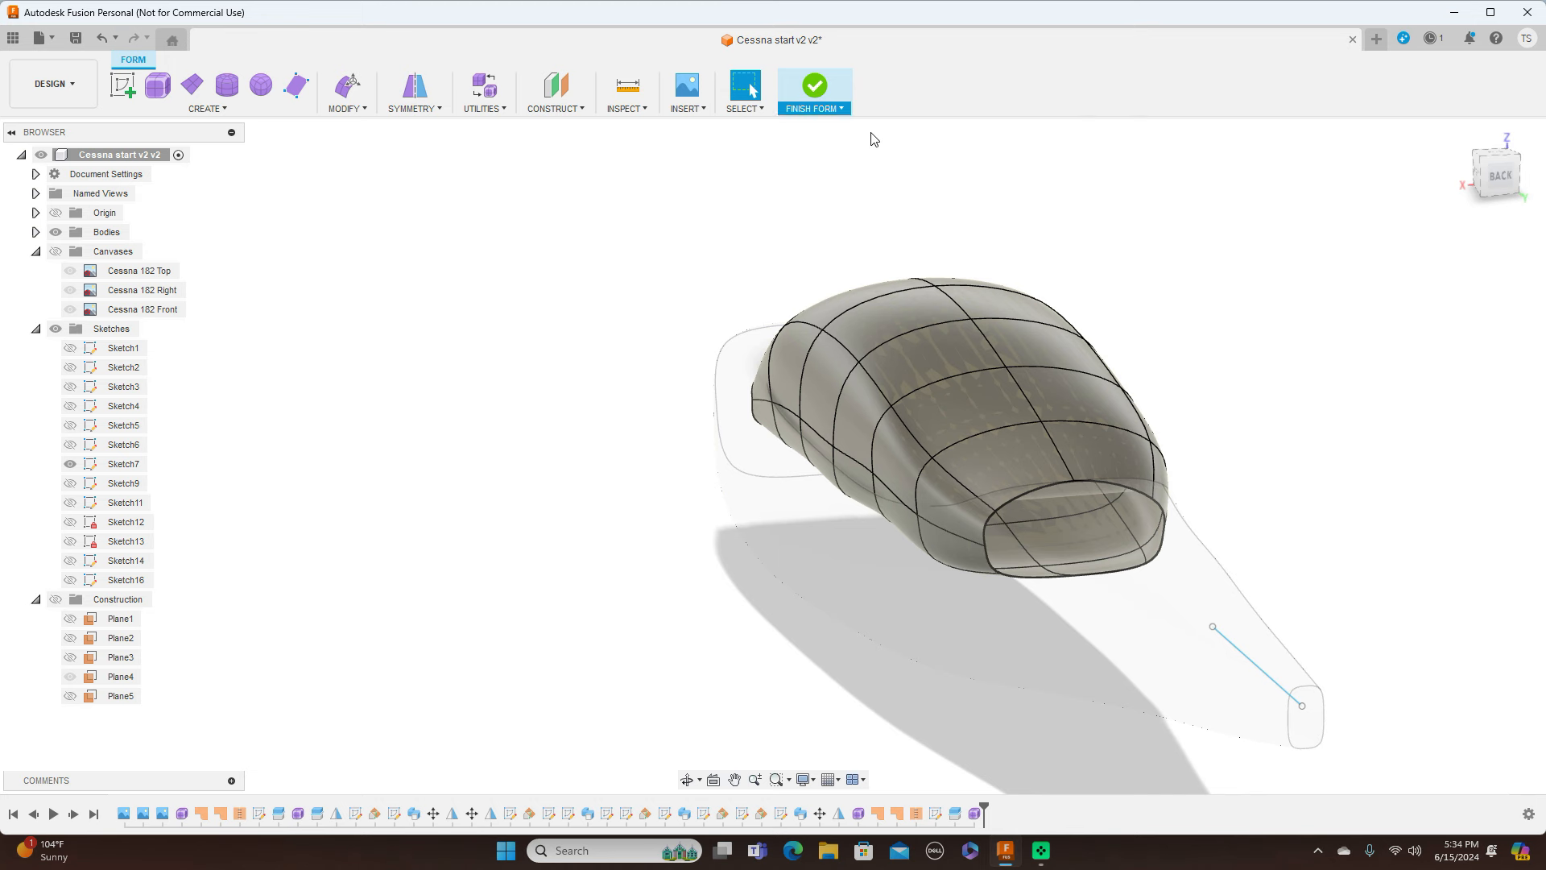
Reopen the canopy form, move an edge near the front of its lower right side 1.223 mm outward and 2.339 mm down, and finish the form
scroll(846, 166, up, 1)
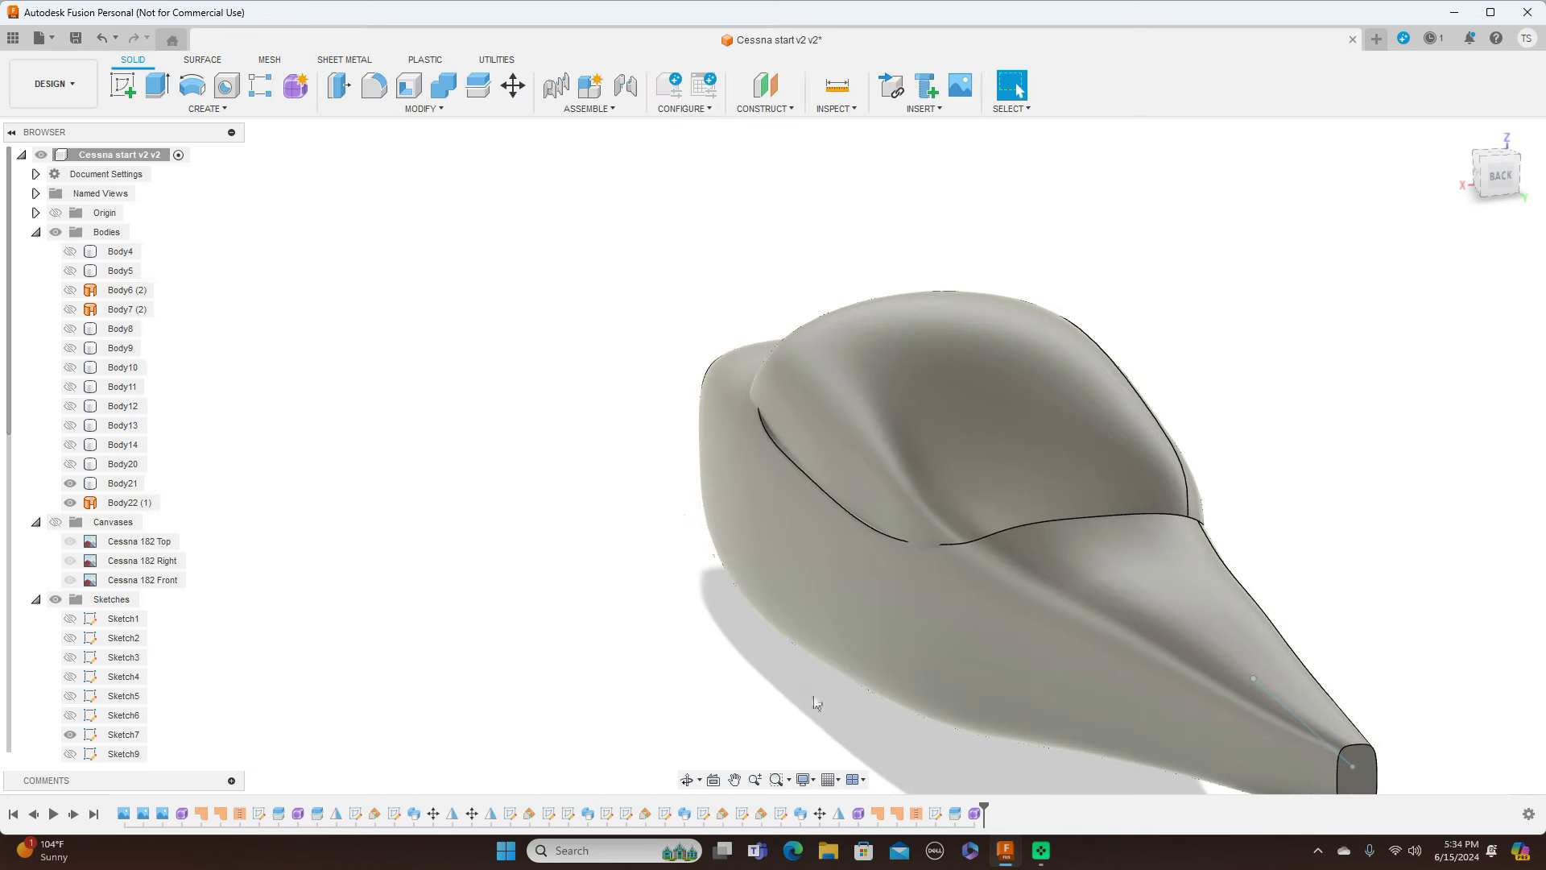
right_click(979, 821)
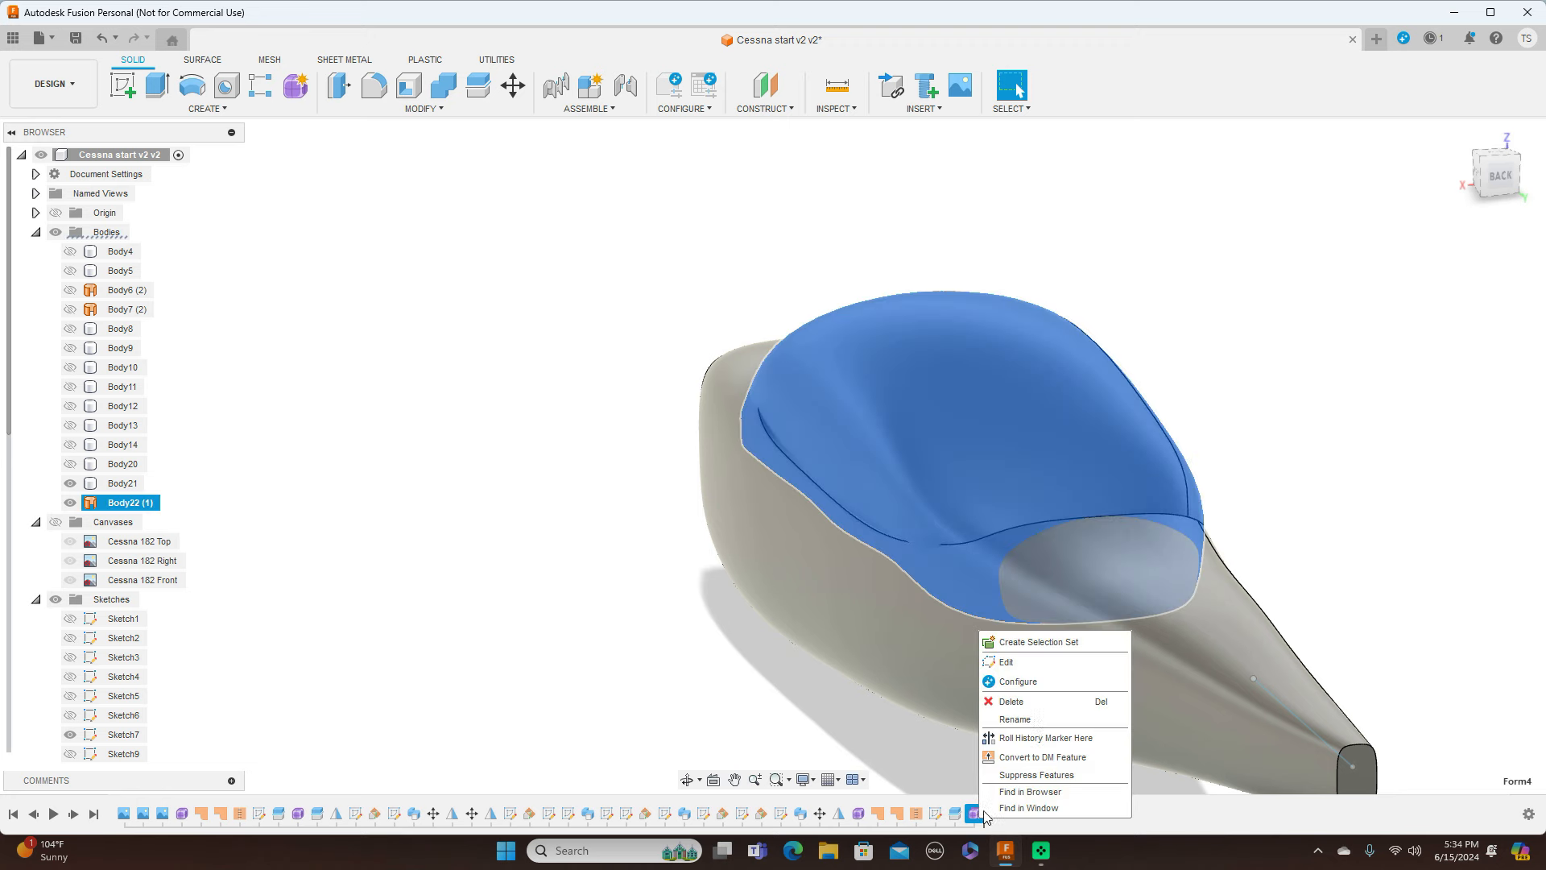
click(1041, 671)
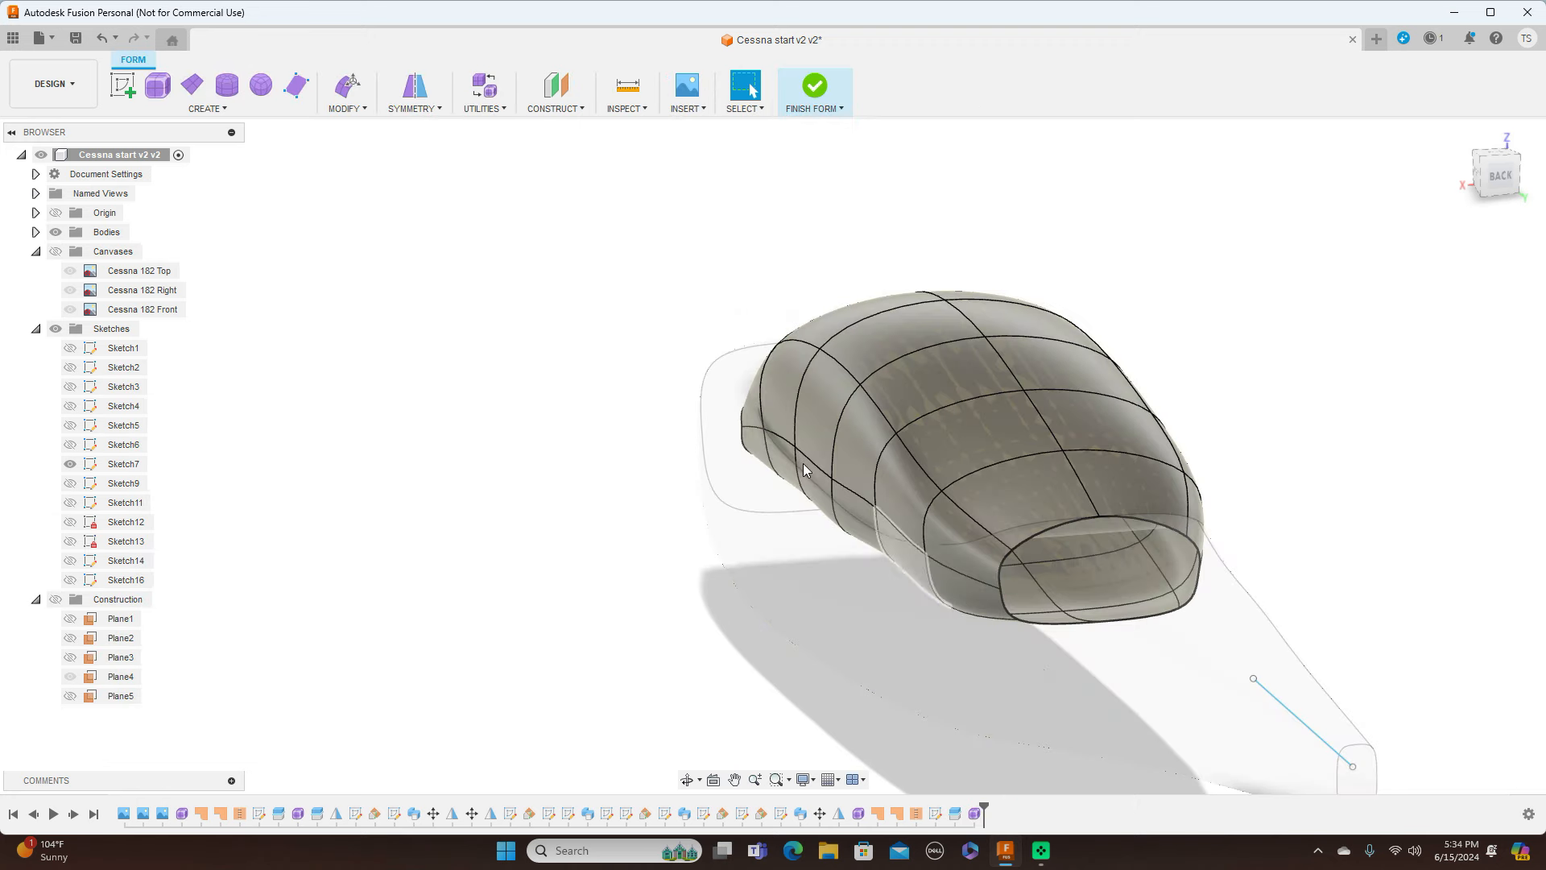
click(780, 441)
right_click(778, 435)
click(818, 420)
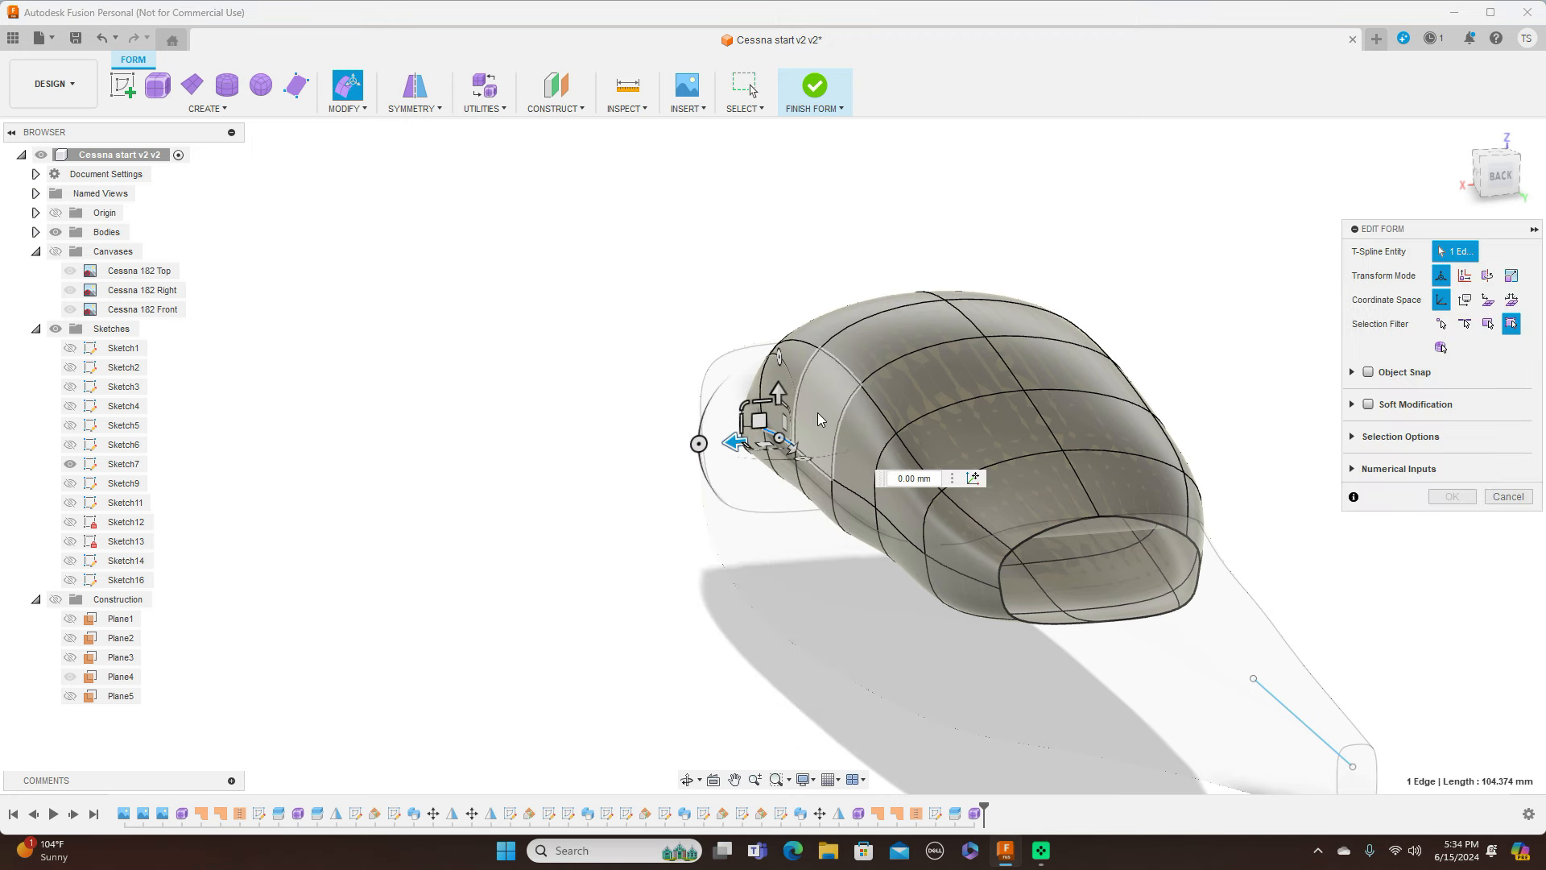
drag(760, 422, 759, 425)
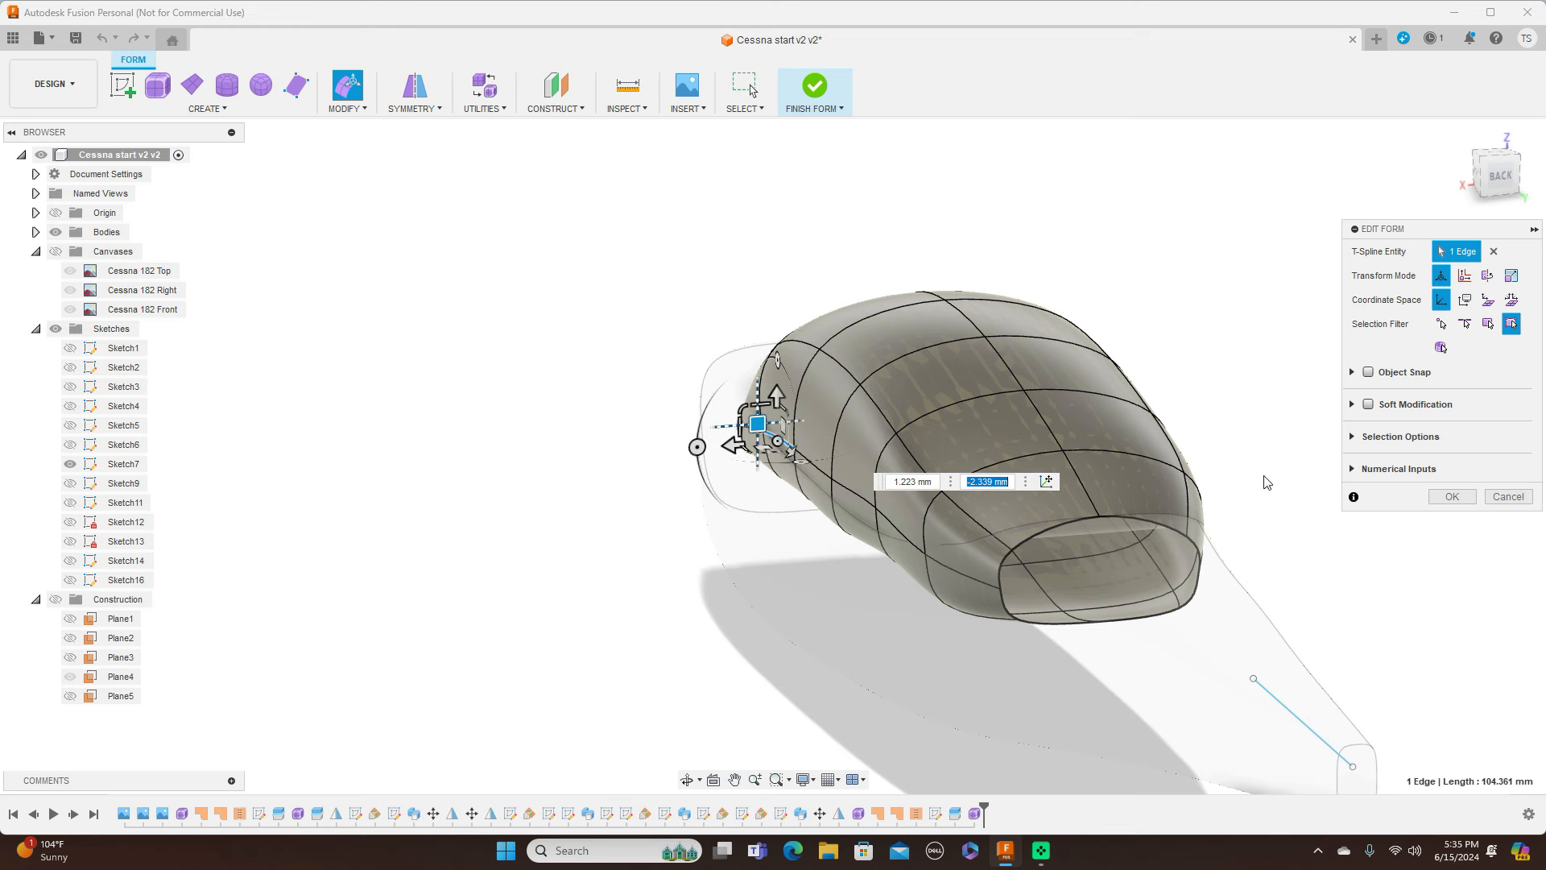
click(1452, 496)
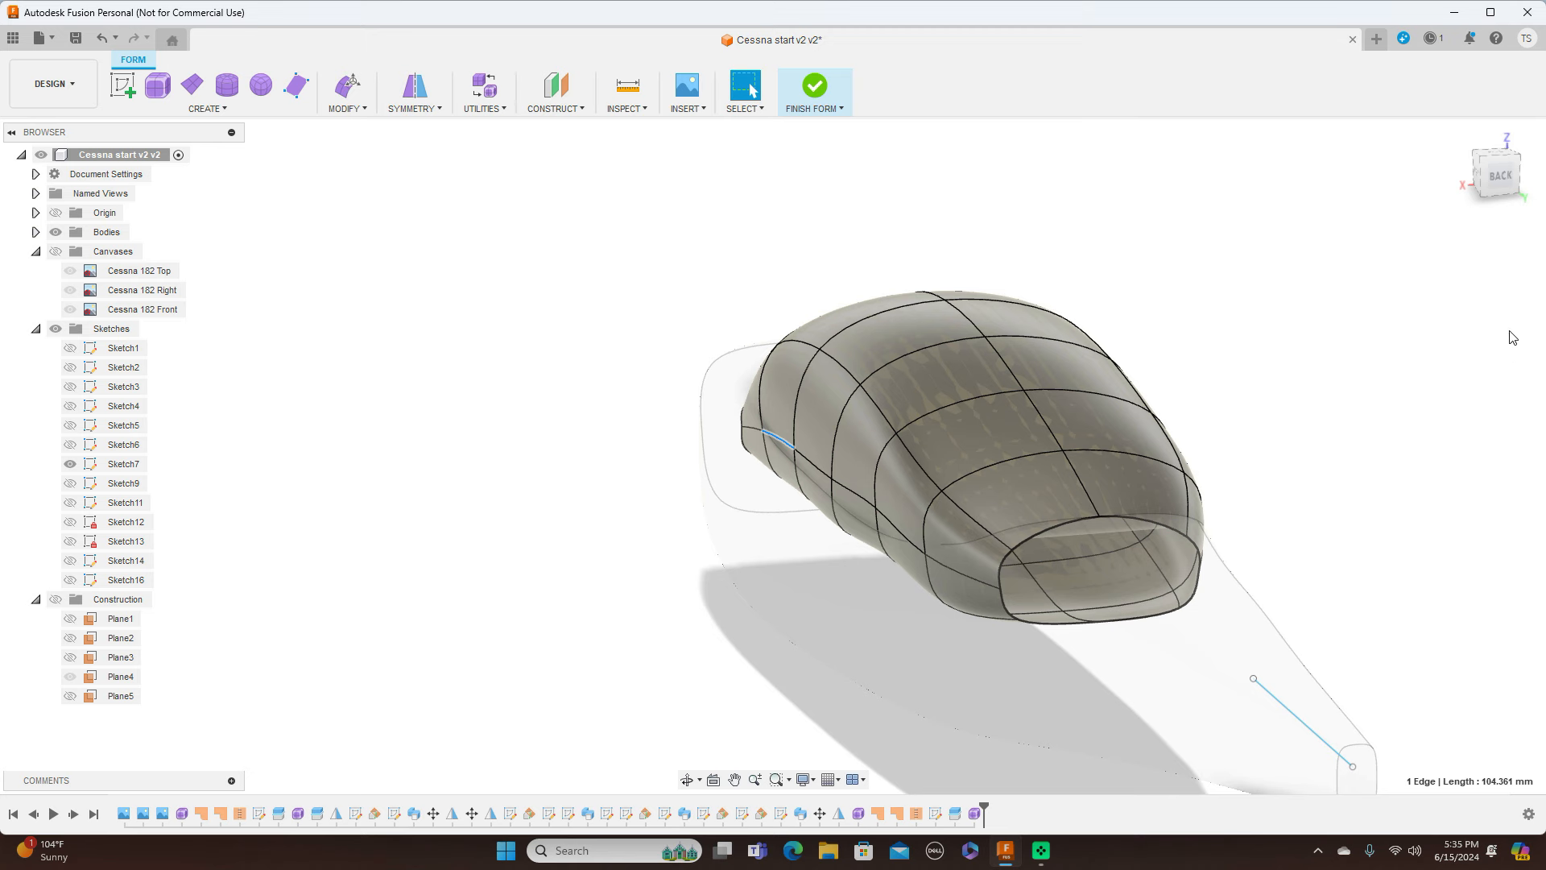
click(837, 109)
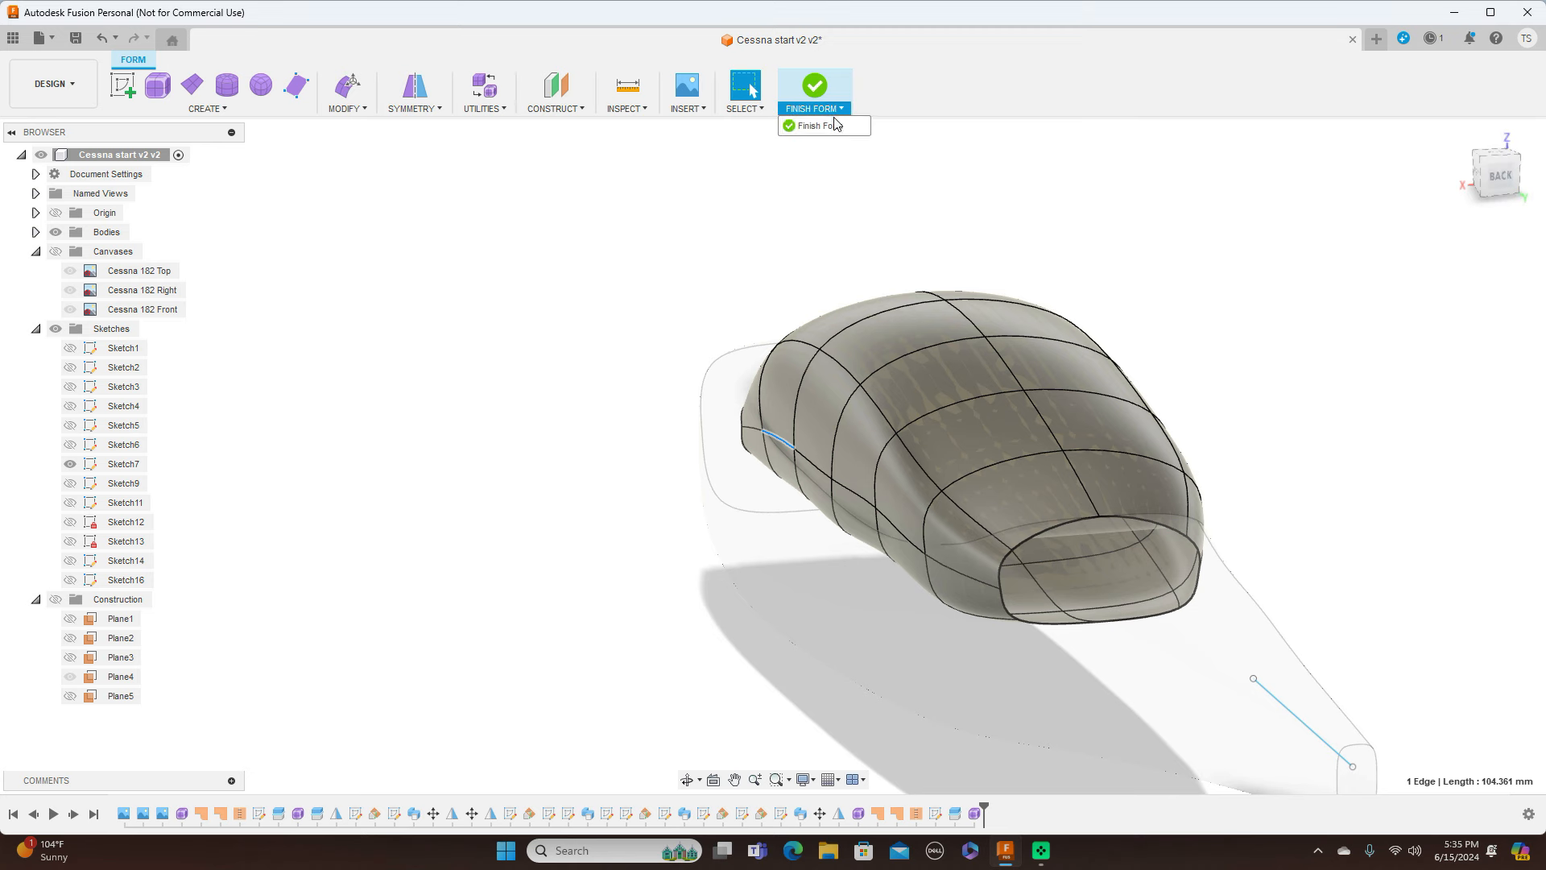
click(829, 125)
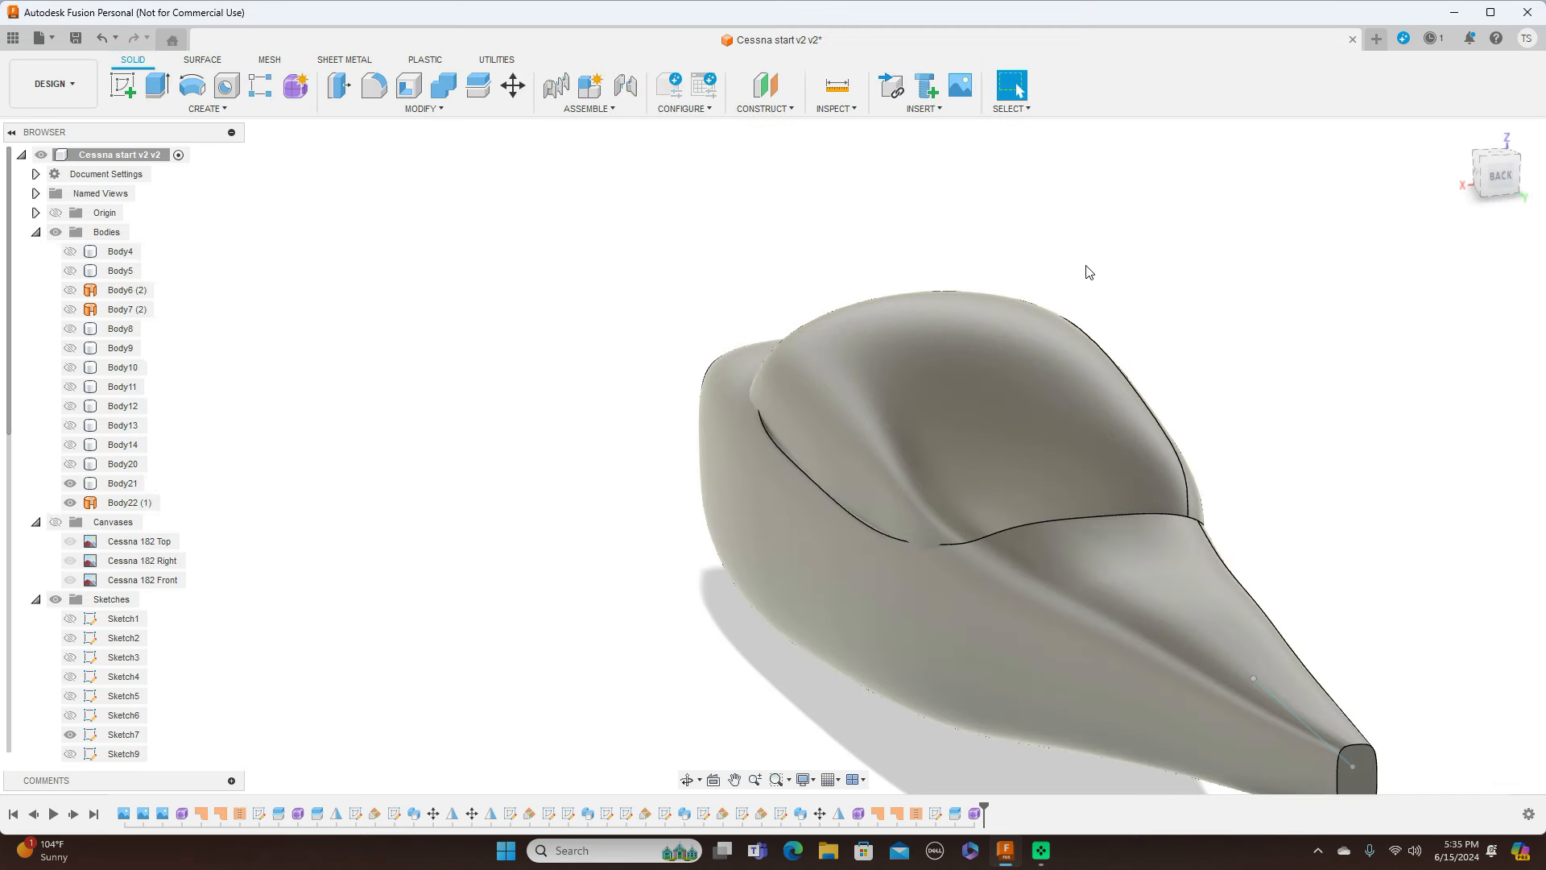
Reopen the canopy form and rotate three adjacent lower faces toward the front of its right side by -5 degrees in the back view
click(1506, 175)
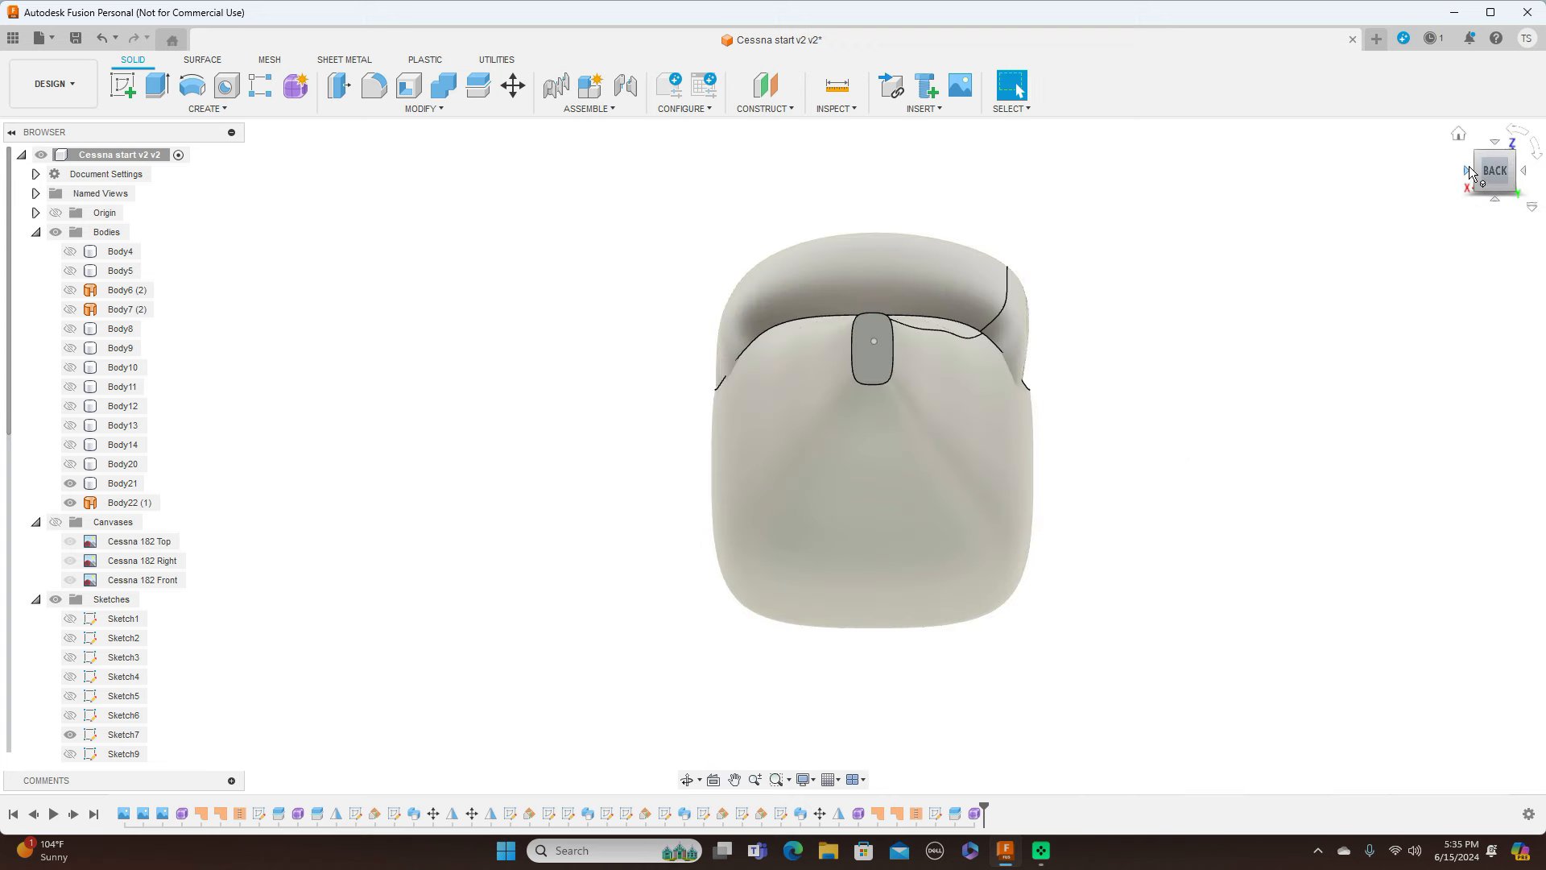
click(1468, 172)
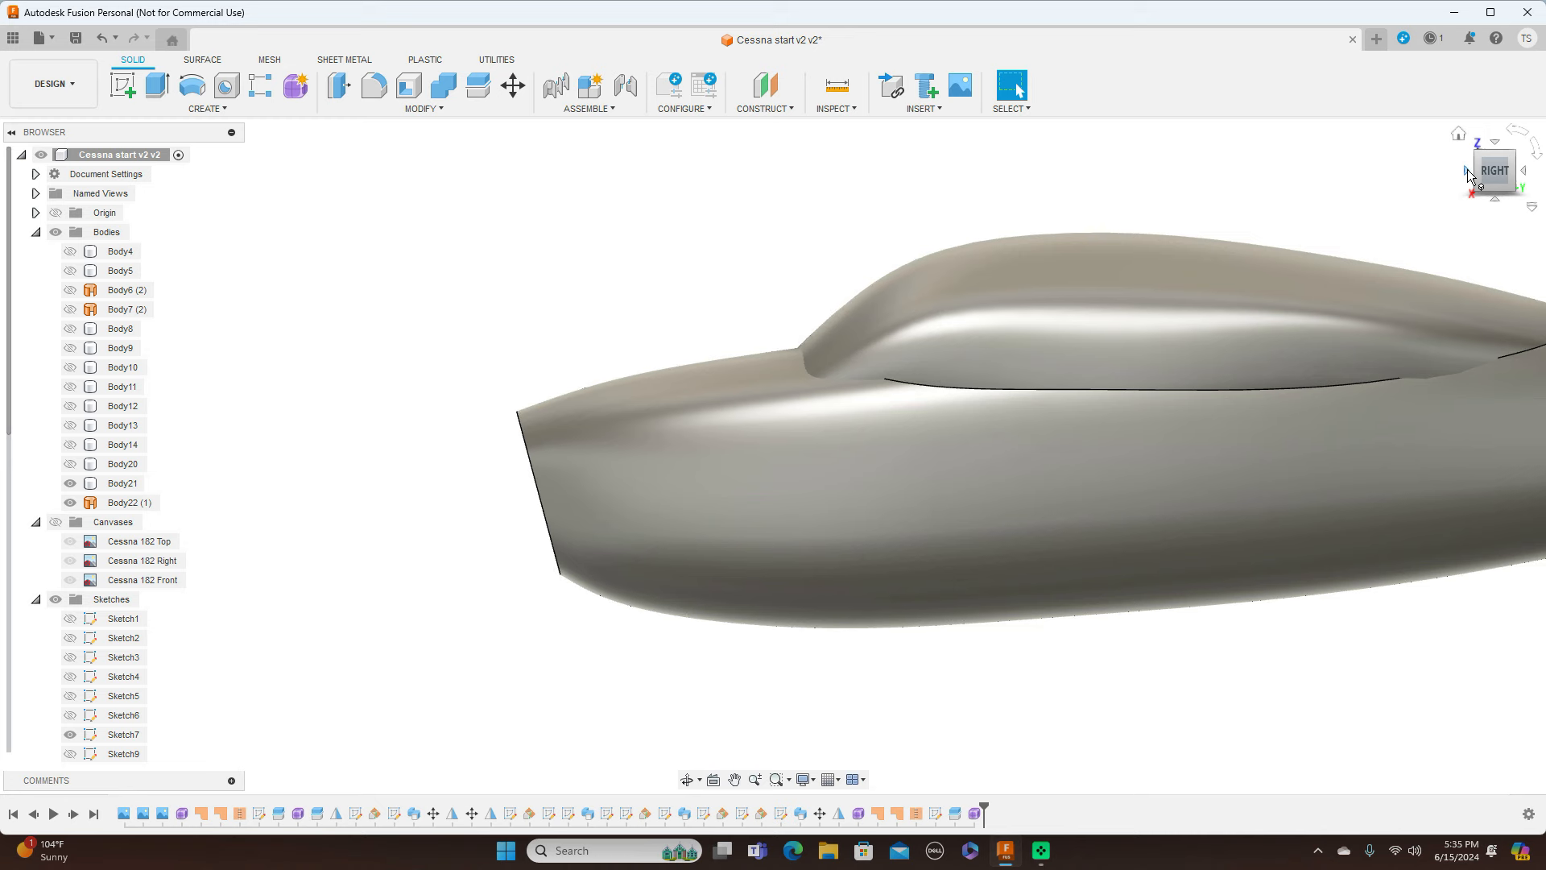
mouse_move(1512, 178)
mouse_down()
mouse_move(1414, 209)
mouse_move(1434, 205)
mouse_move(1421, 180)
mouse_move(1434, 185)
mouse_up()
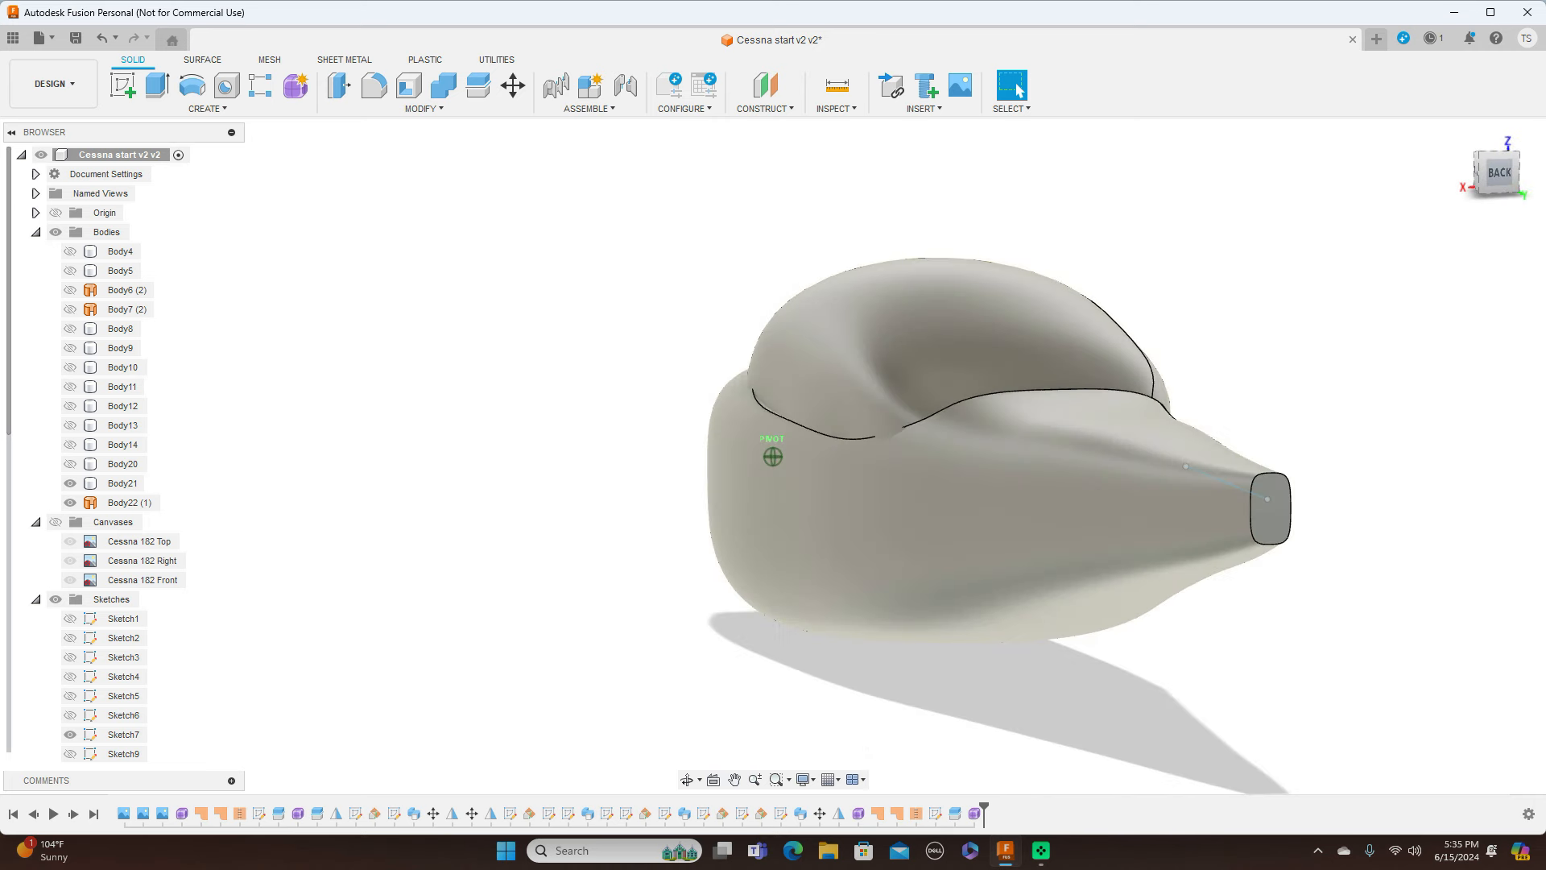
click(975, 813)
right_click(975, 813)
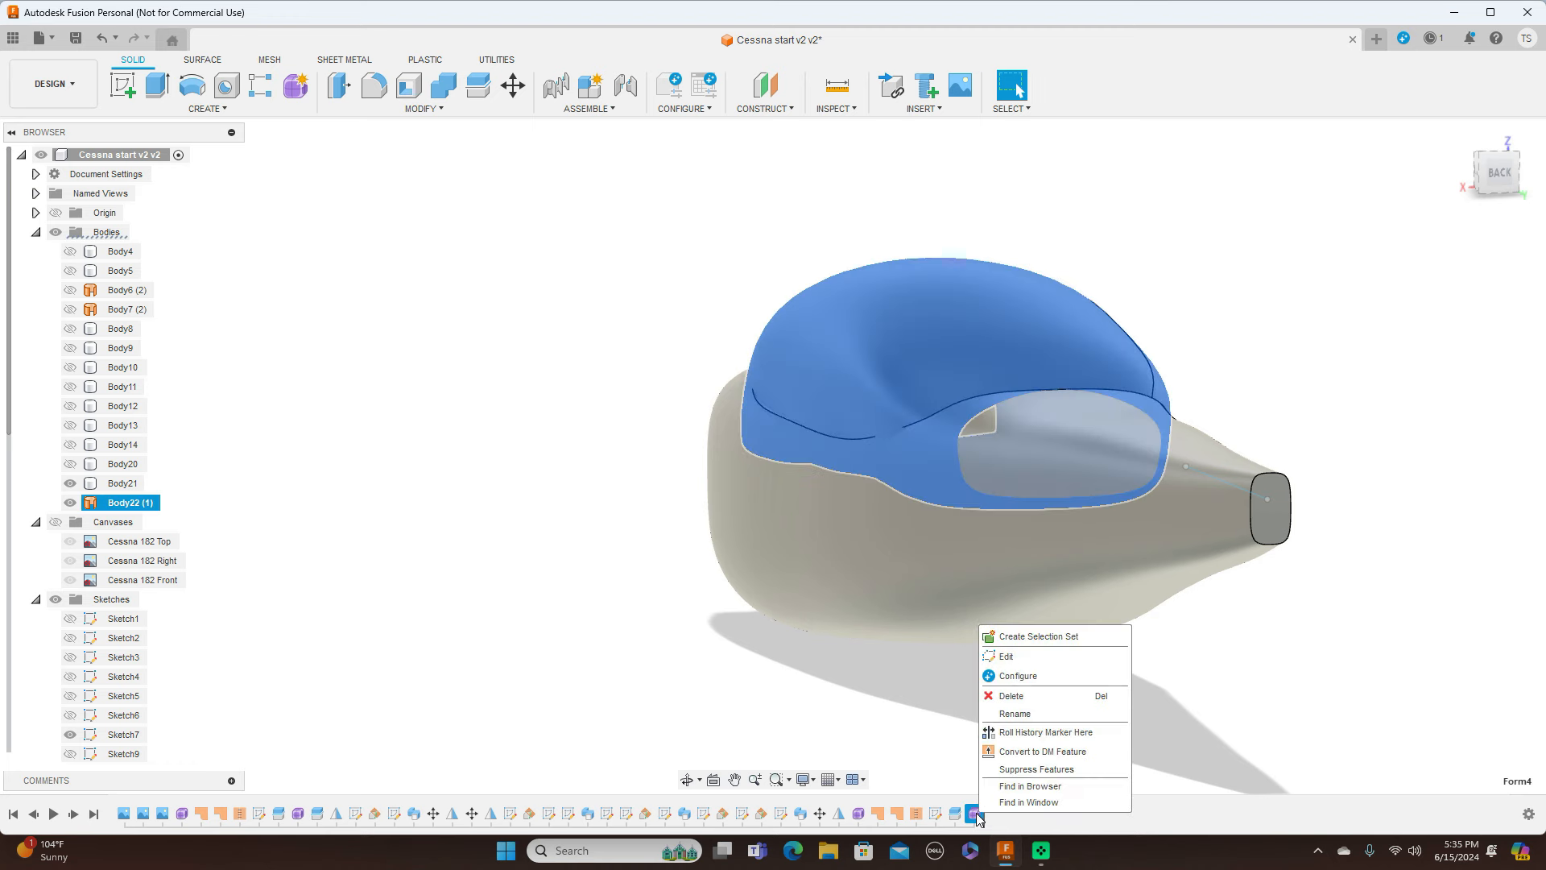
click(1057, 656)
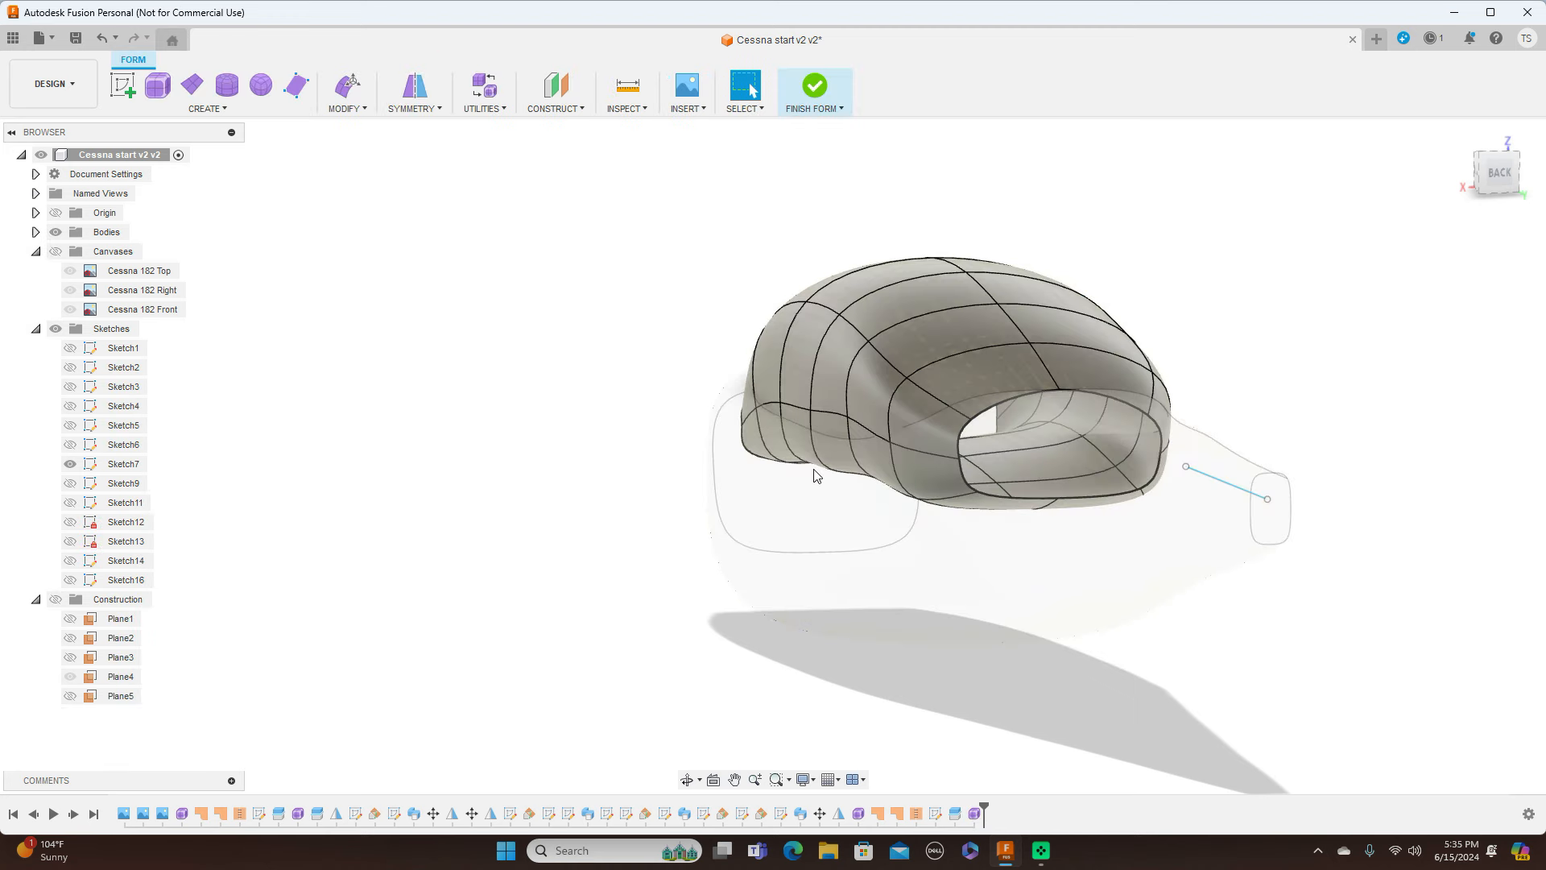
click(776, 421)
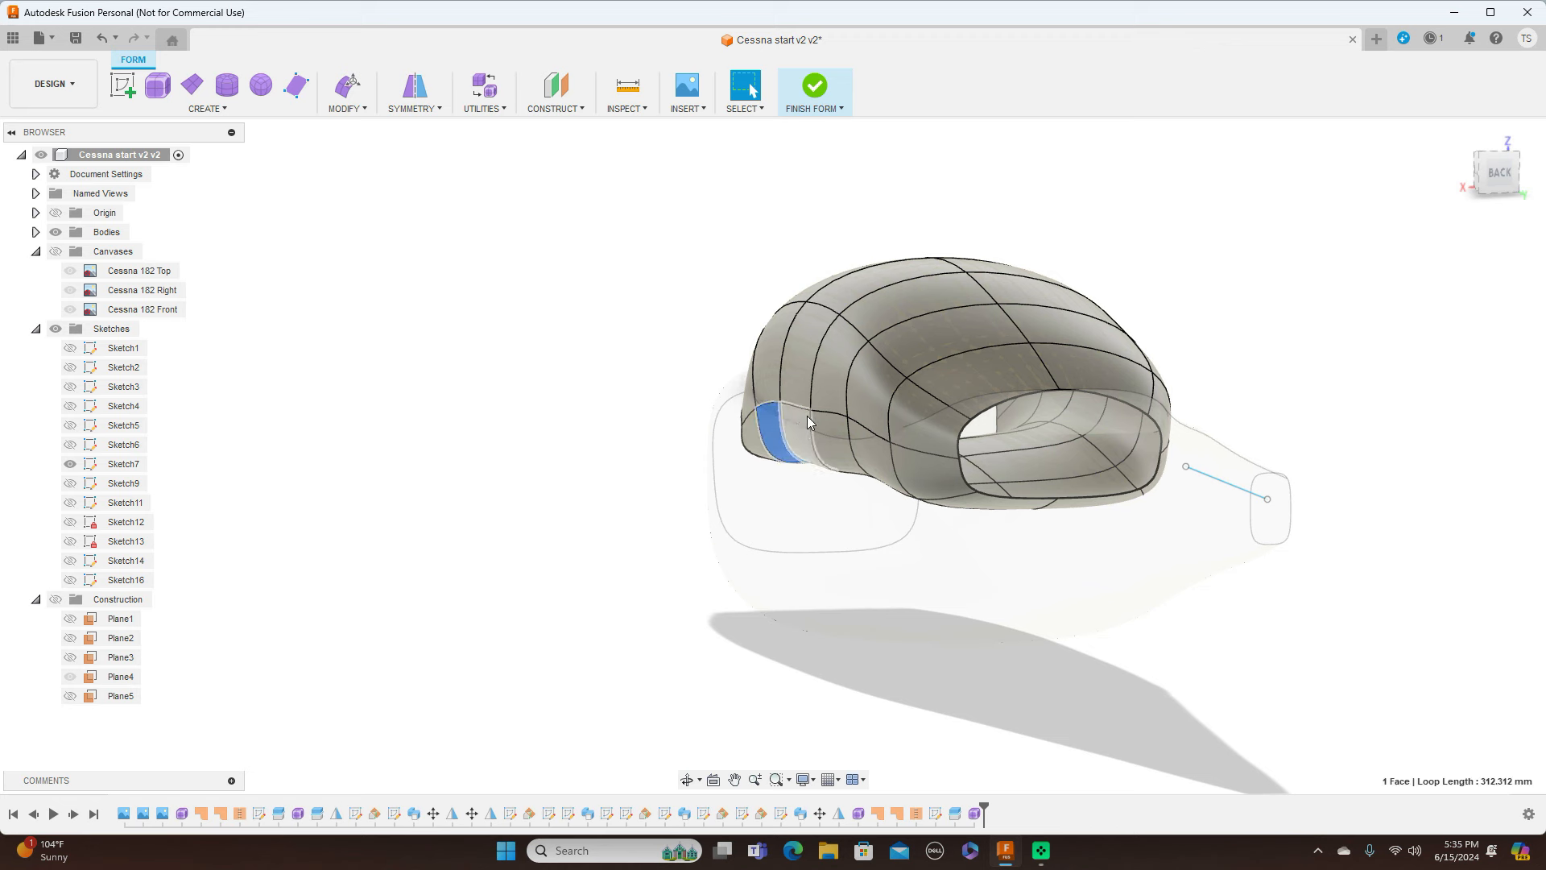
shift+click(808, 430)
shift+click(824, 431)
right_click(983, 582)
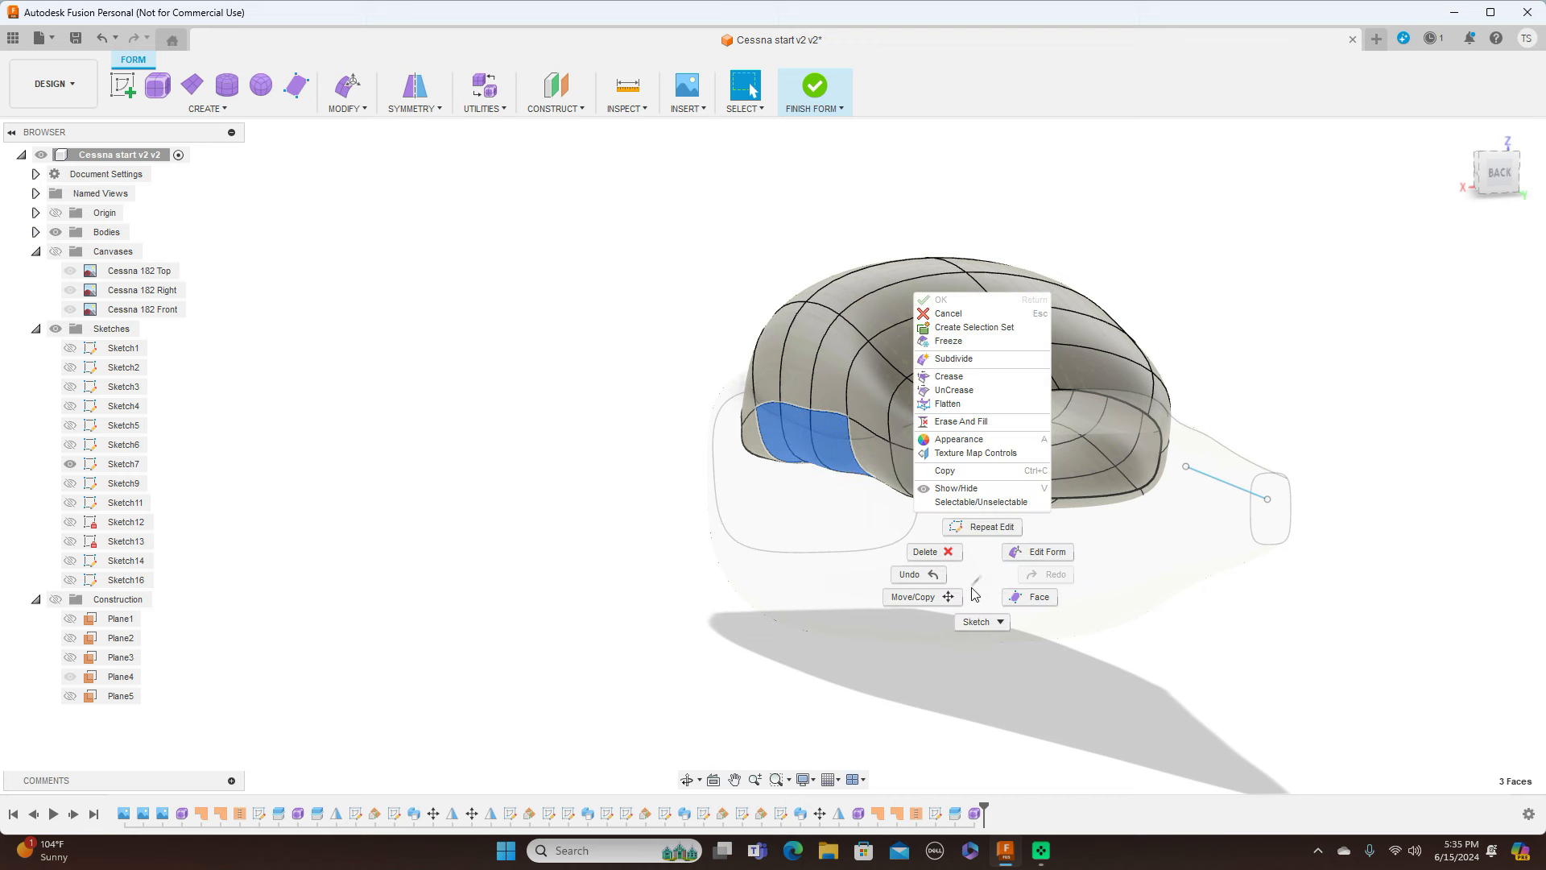
click(1033, 545)
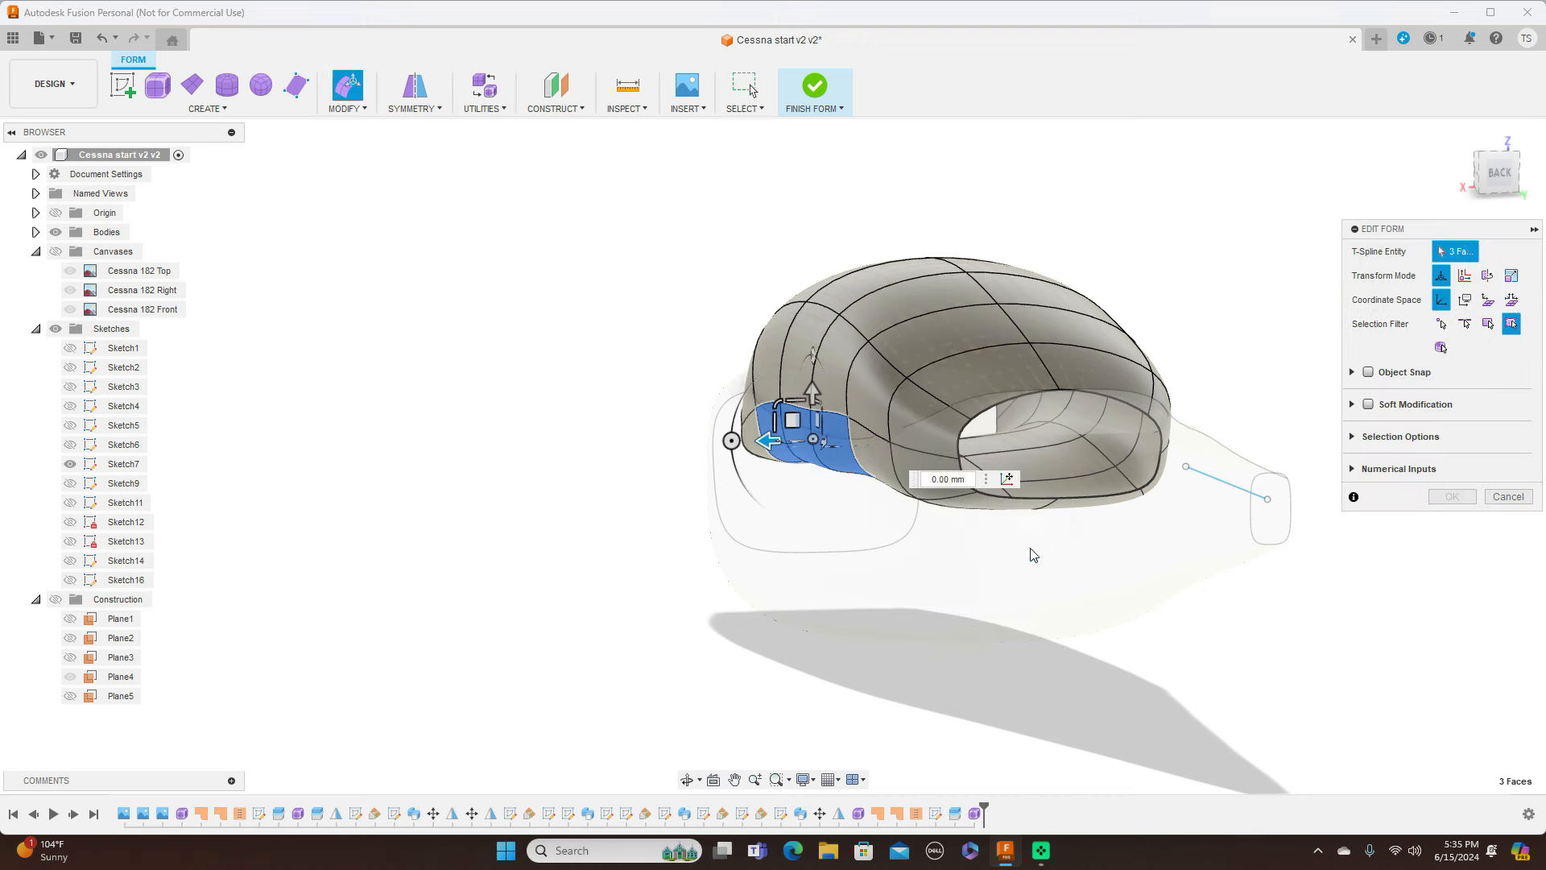
click(1499, 172)
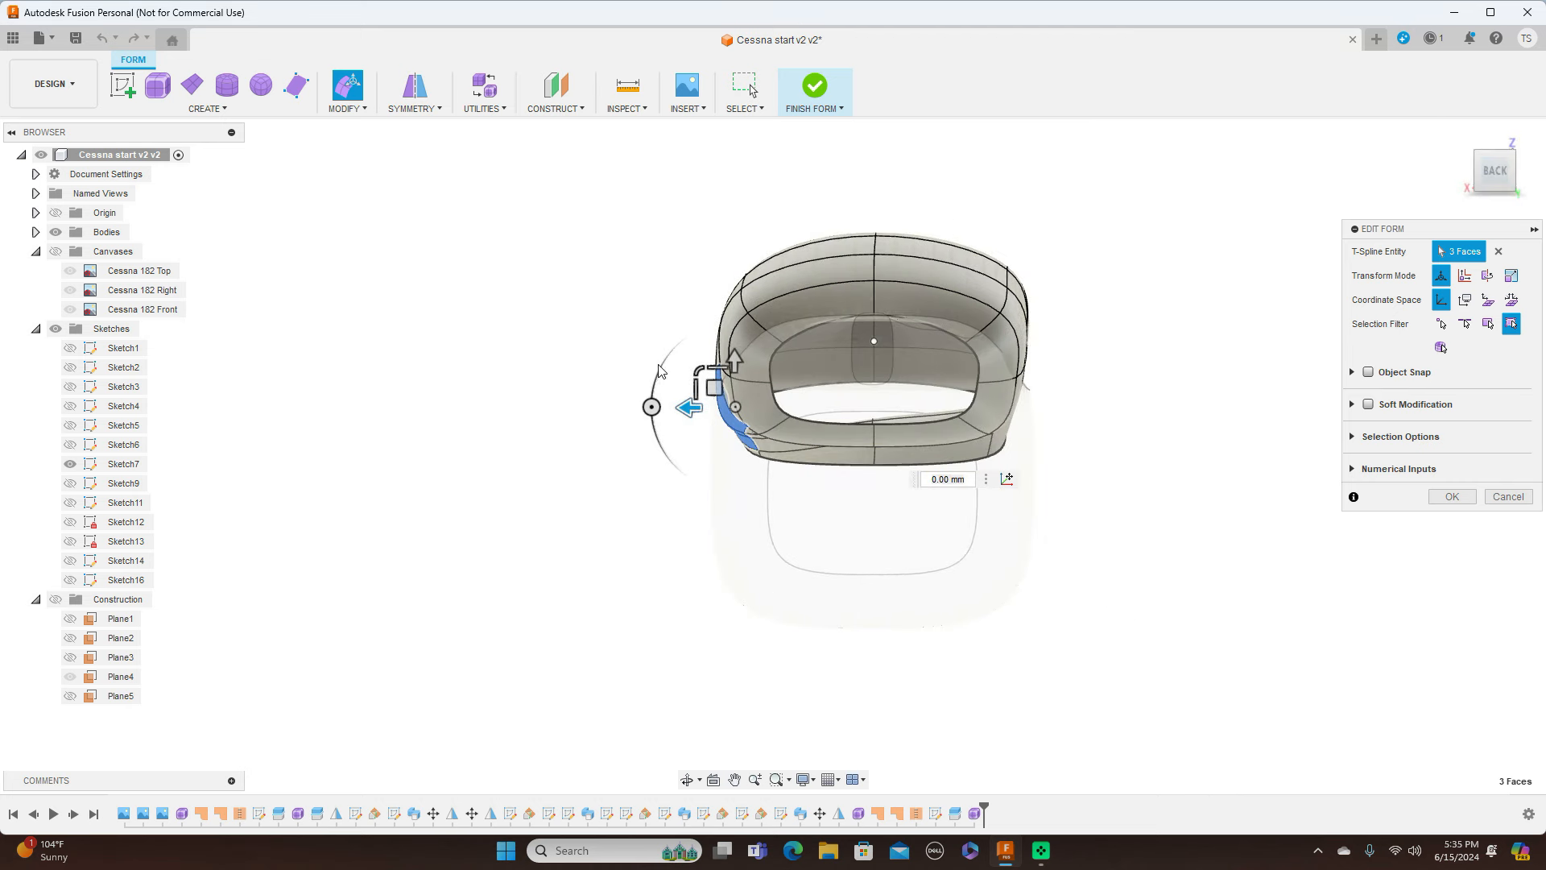
click(651, 405)
drag(651, 406, 651, 400)
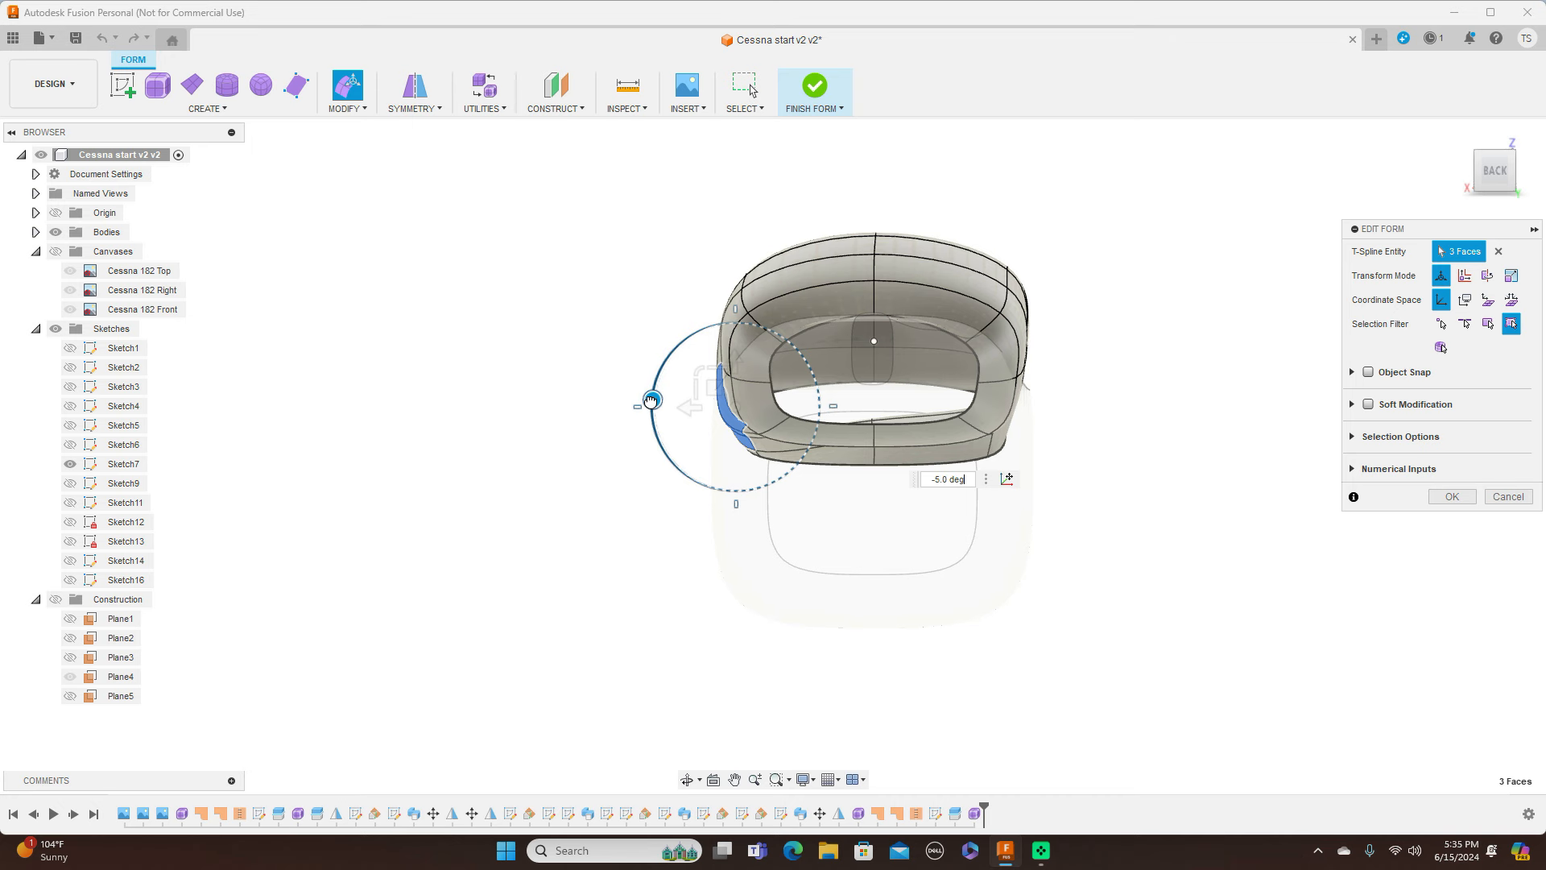
Move the same three lower right side faces 2.348 mm outward and finish the form
click(708, 393)
drag(709, 393, 709, 389)
key(Tab)
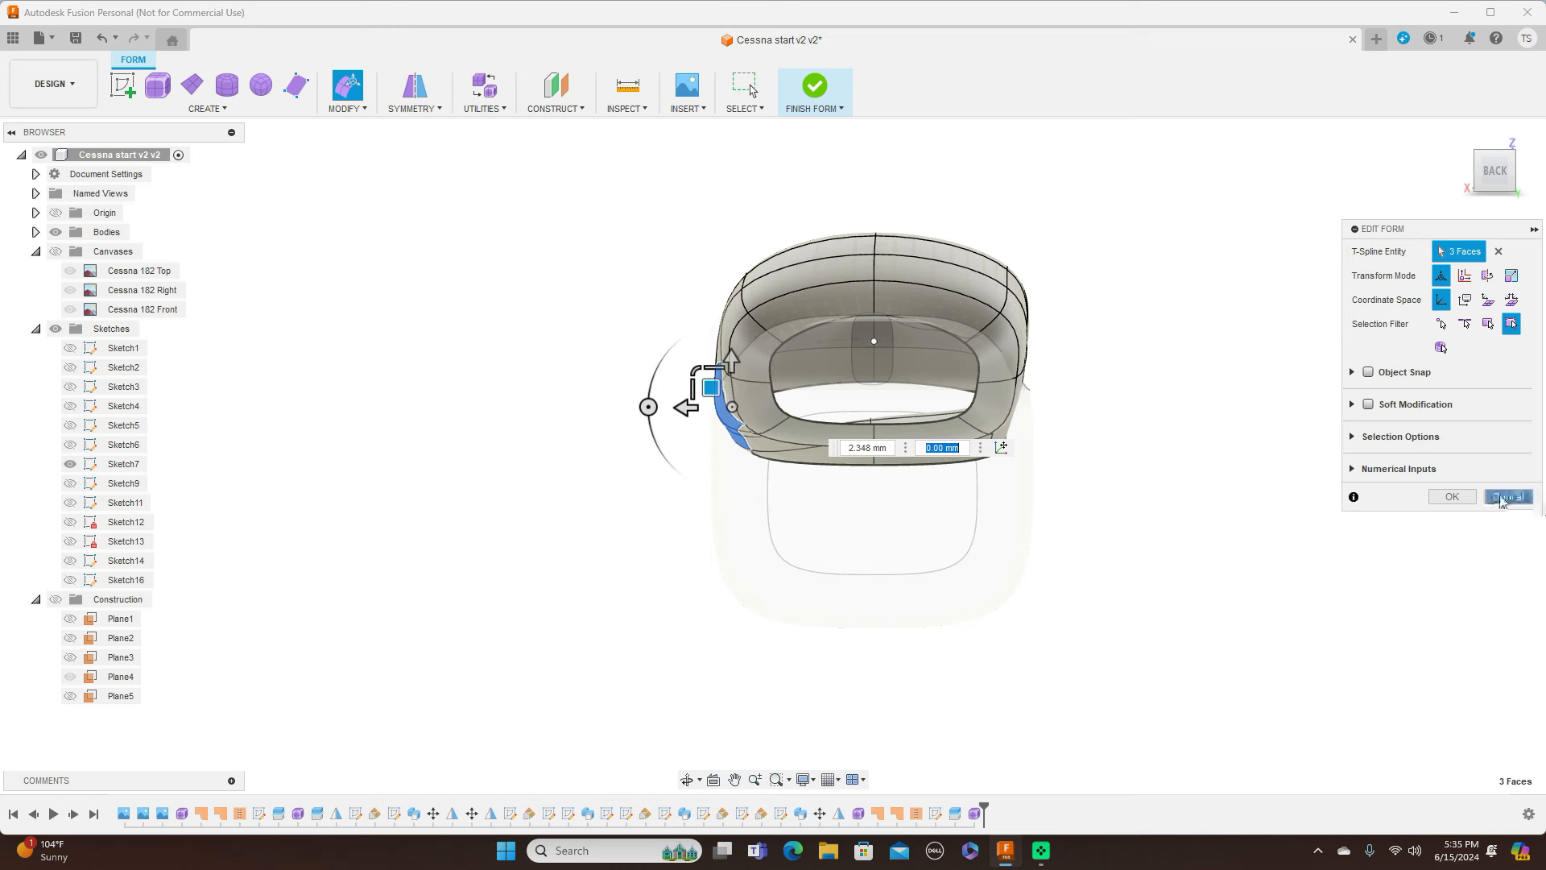
click(1452, 496)
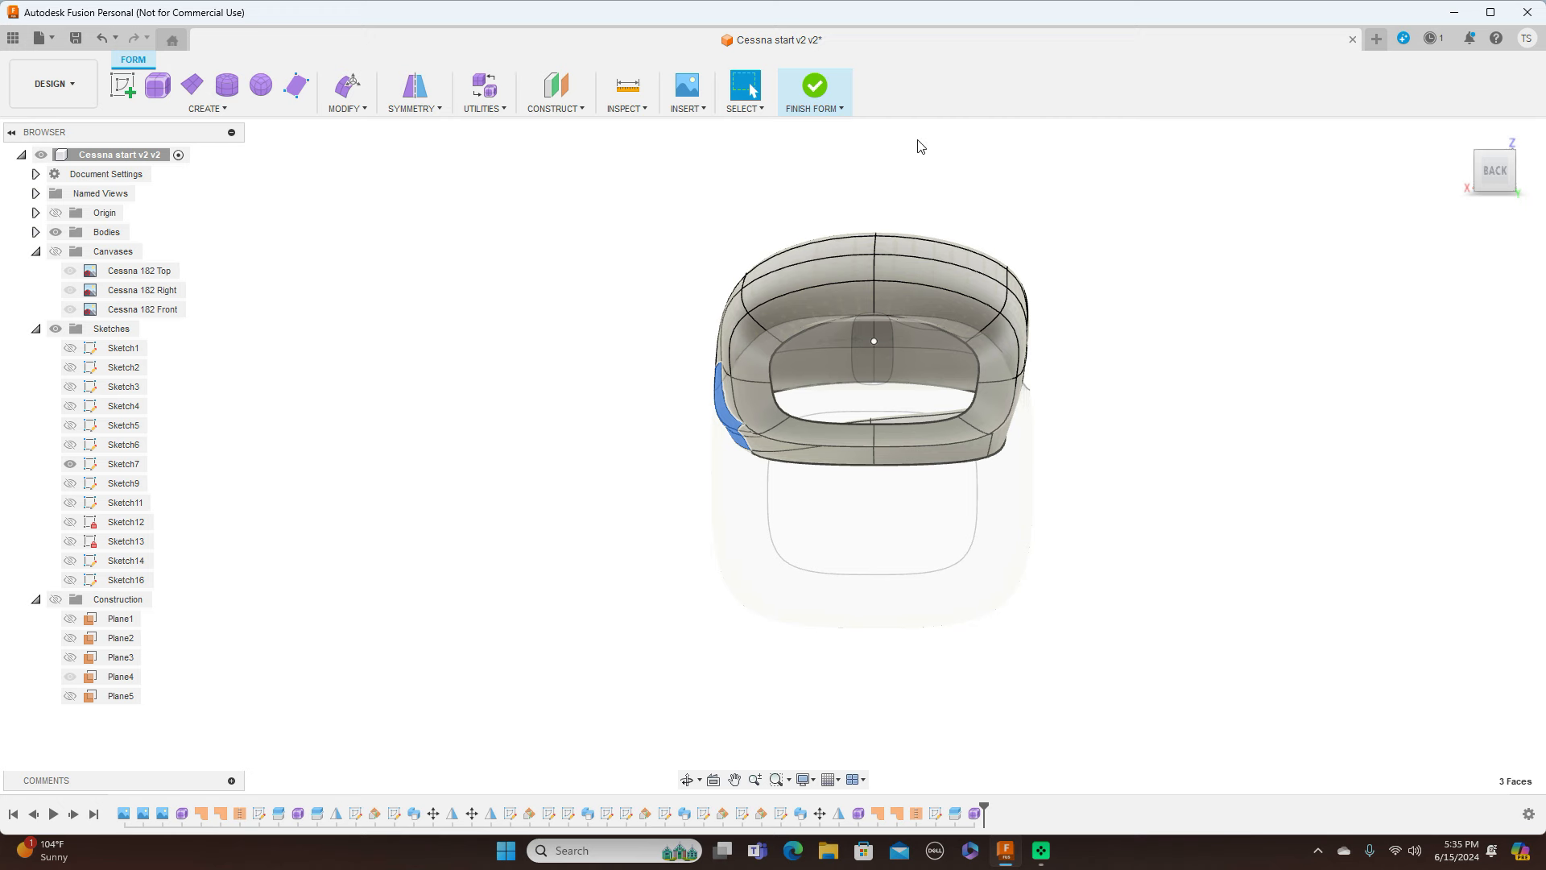
click(835, 106)
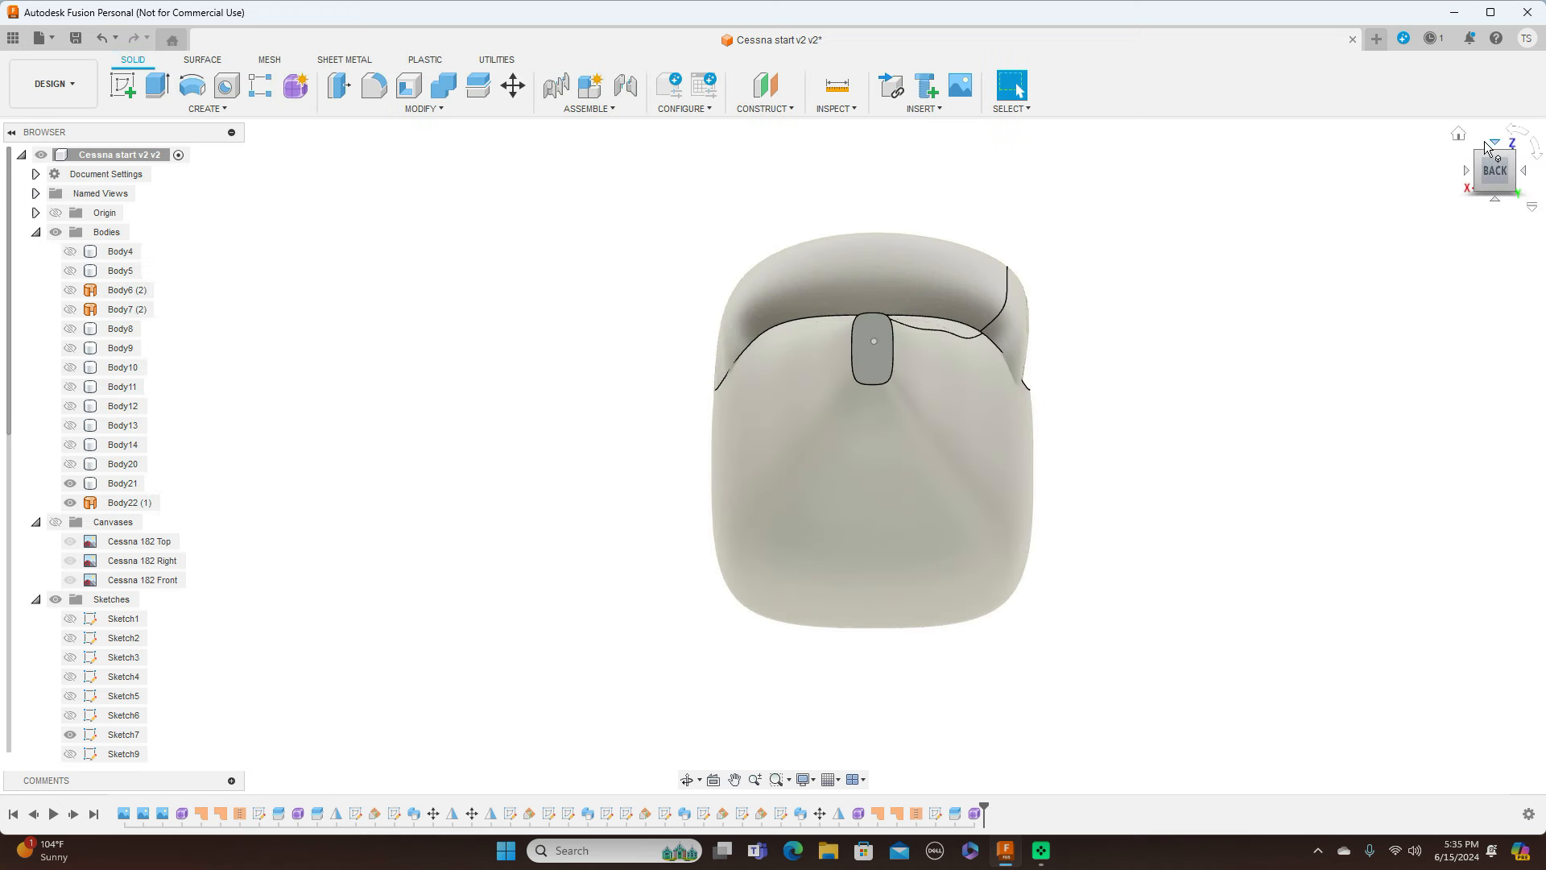
Examine how the canopy meets the fuselage from the back, right and top views
mouse_move(773, 443)
shift+middle_down()
mouse_move(999, 449)
mouse_move(1079, 564)
mouse_move(966, 552)
mouse_move(910, 520)
mouse_move(917, 467)
mouse_move(1093, 362)
shift+middle_up()
click(955, 469)
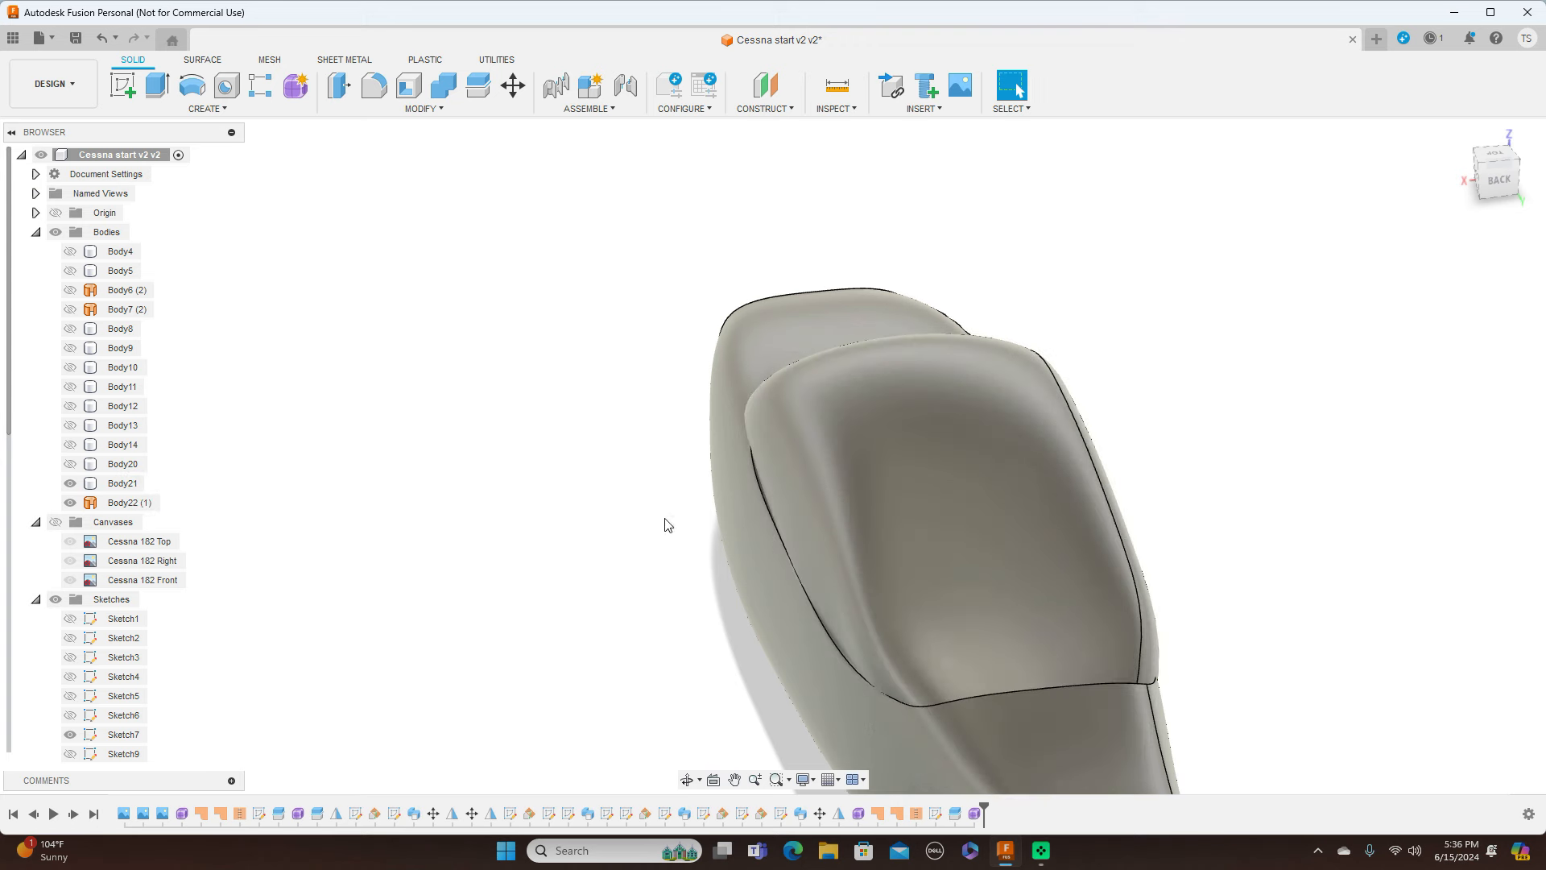
click(737, 491)
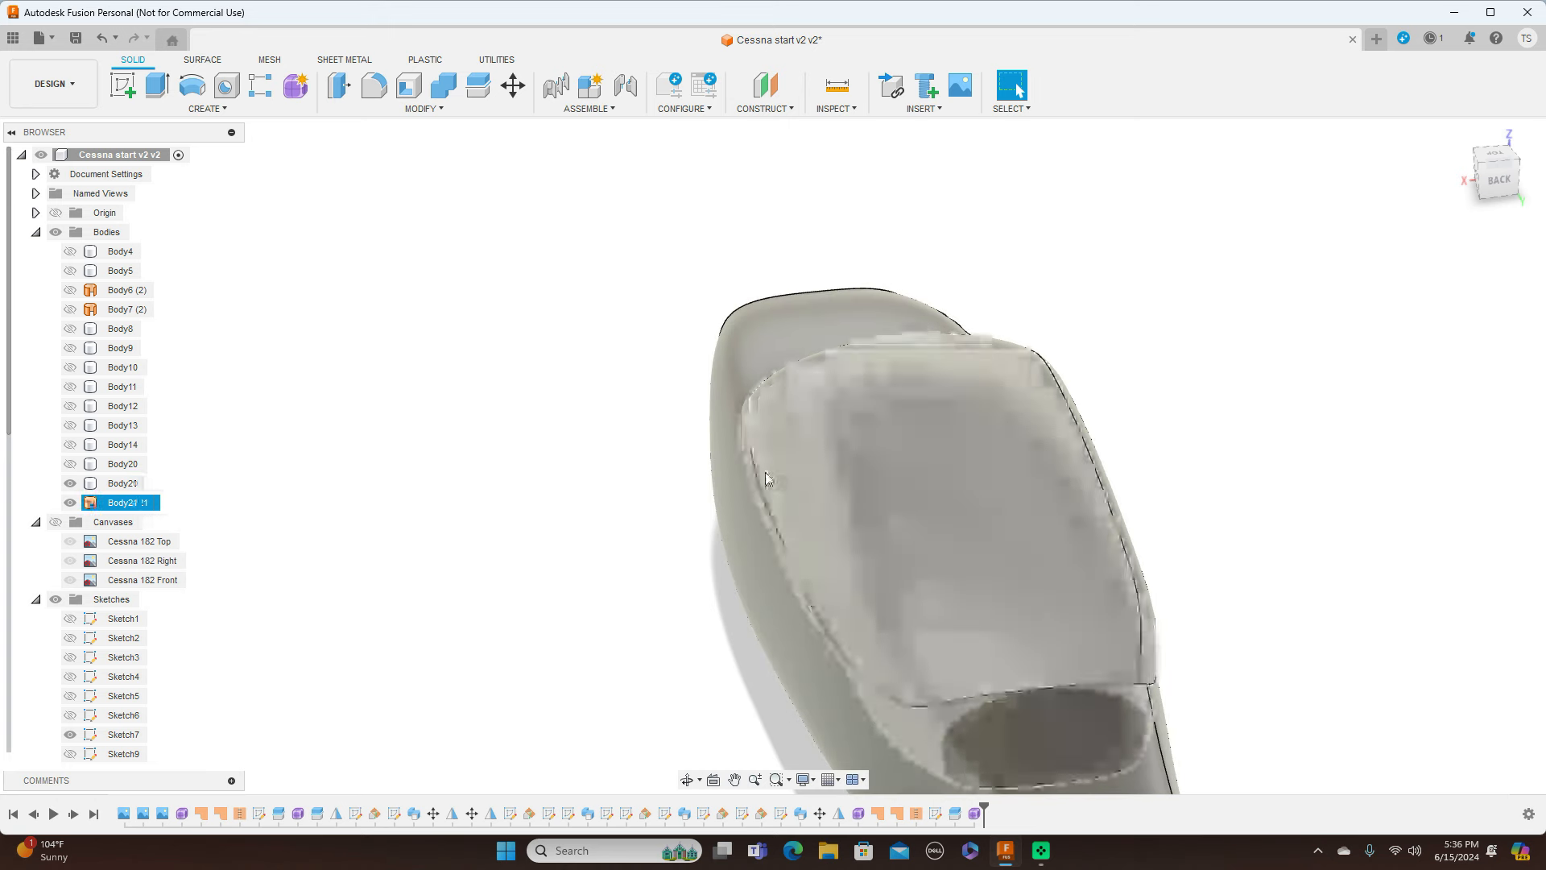
click(1190, 548)
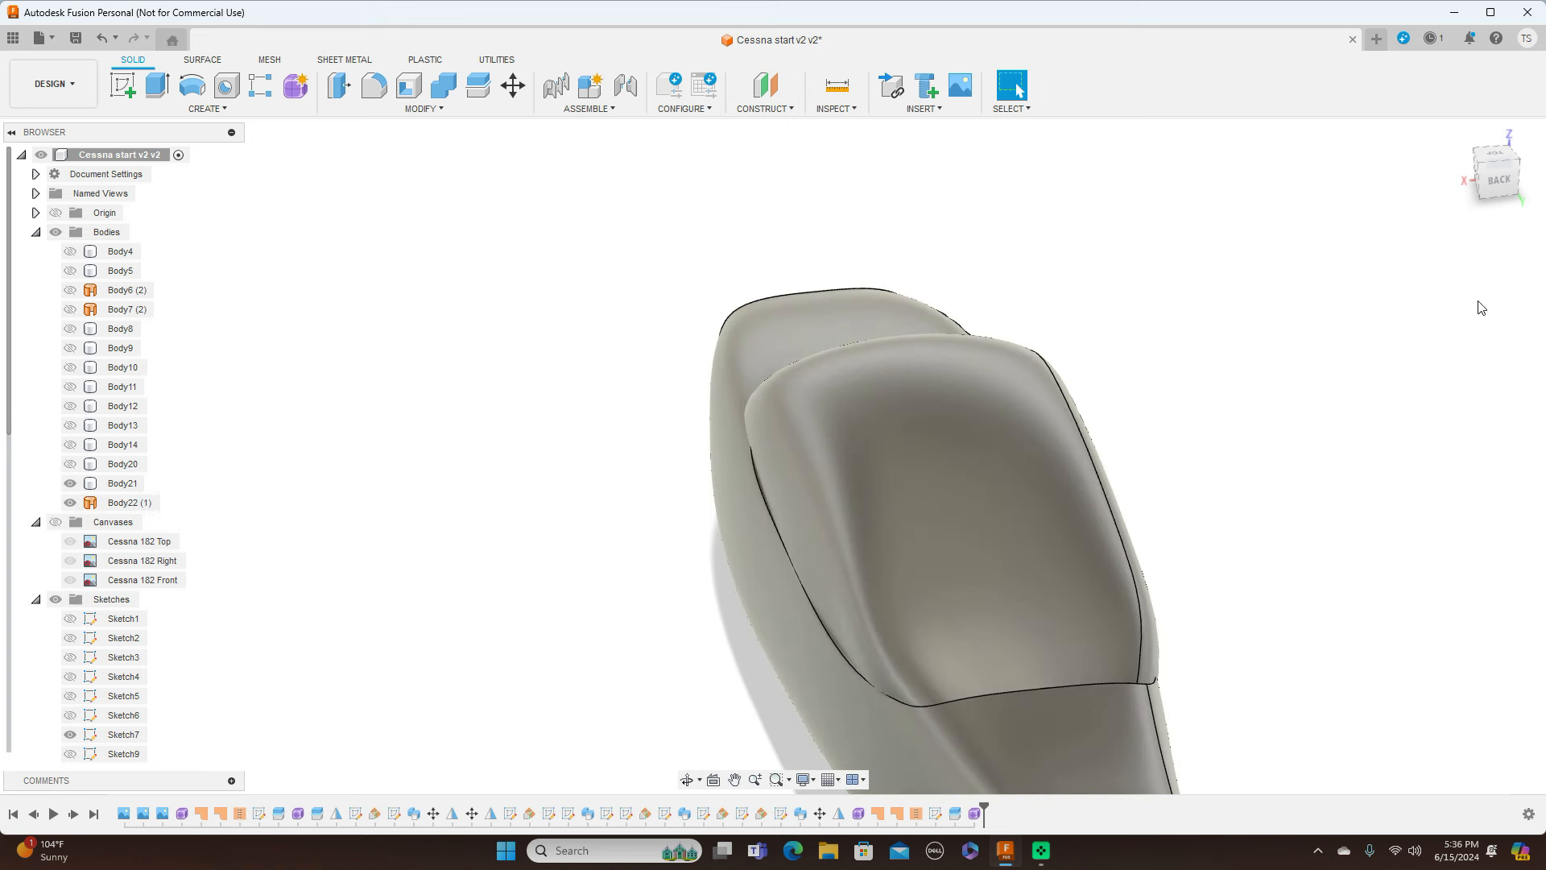
click(1495, 192)
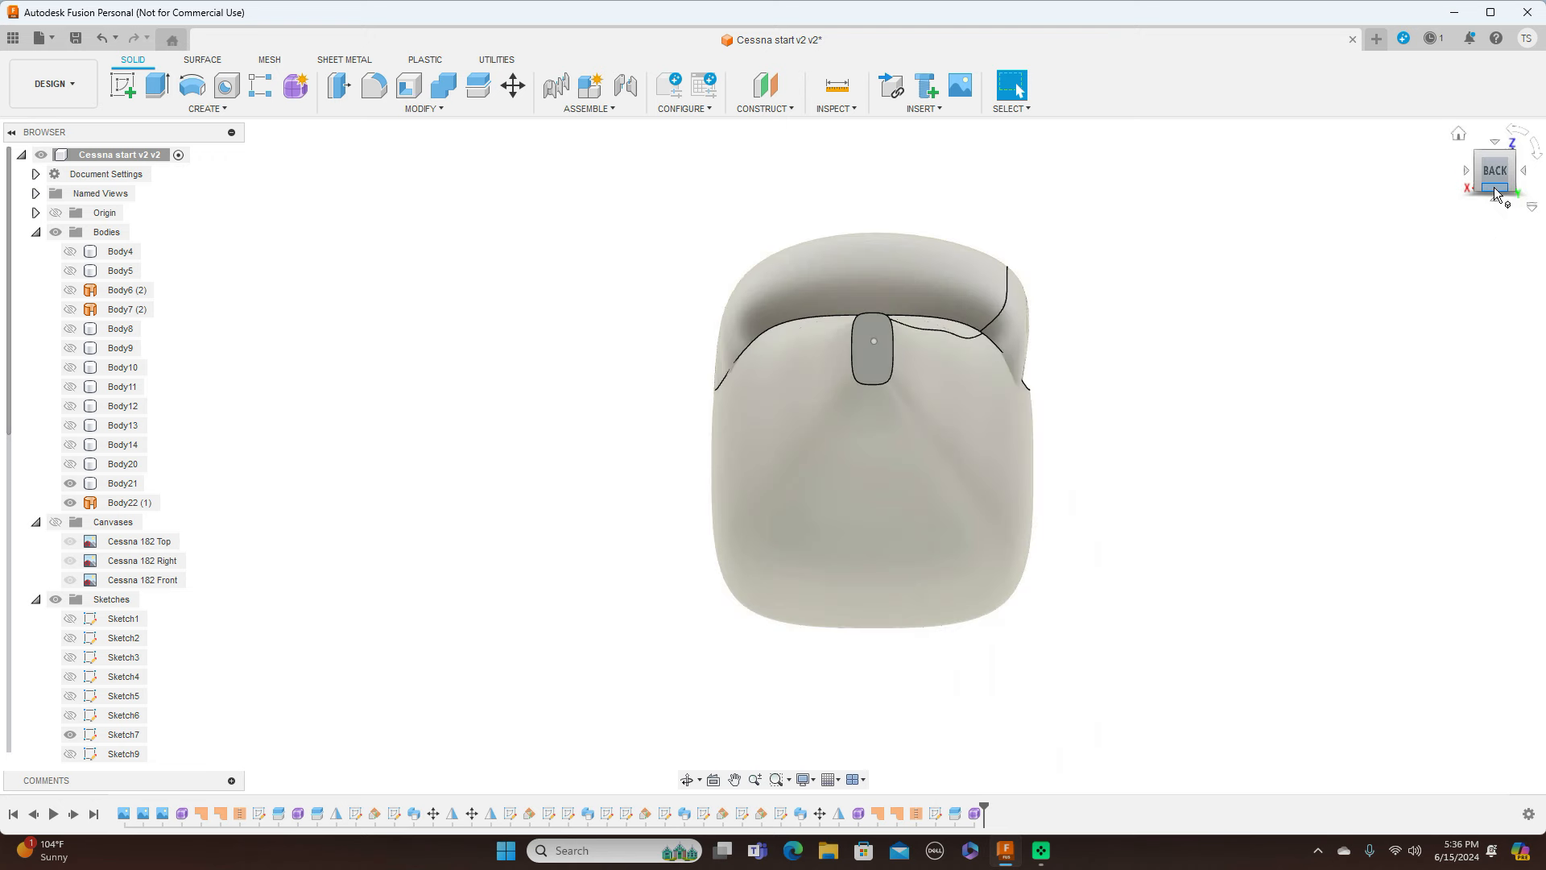
click(1466, 170)
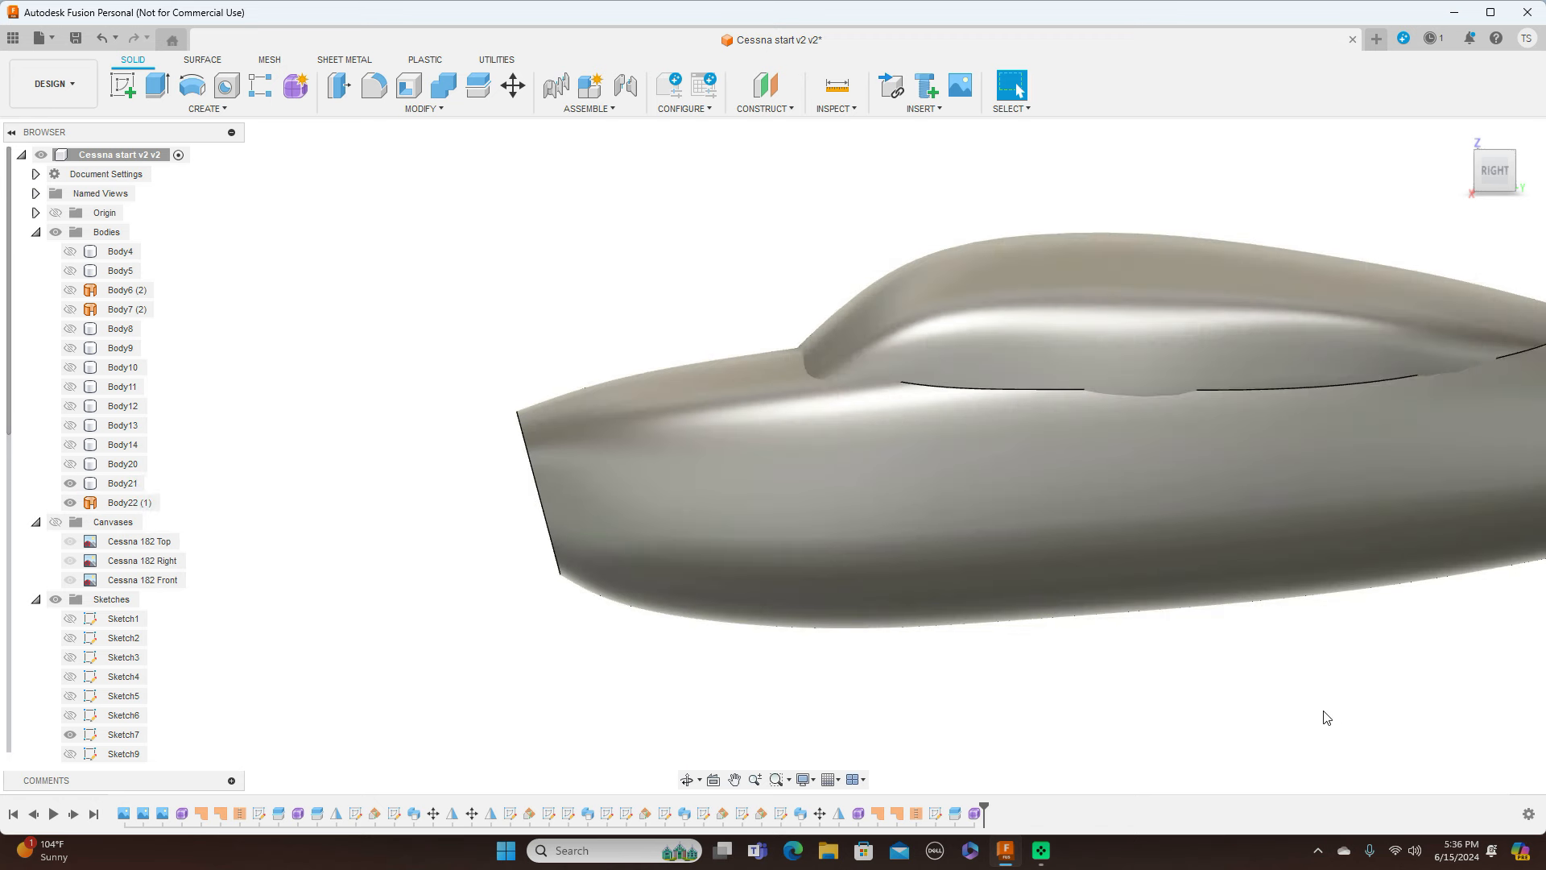
scroll(1342, 694, down, 1)
middle_drag(1380, 689, 1134, 686)
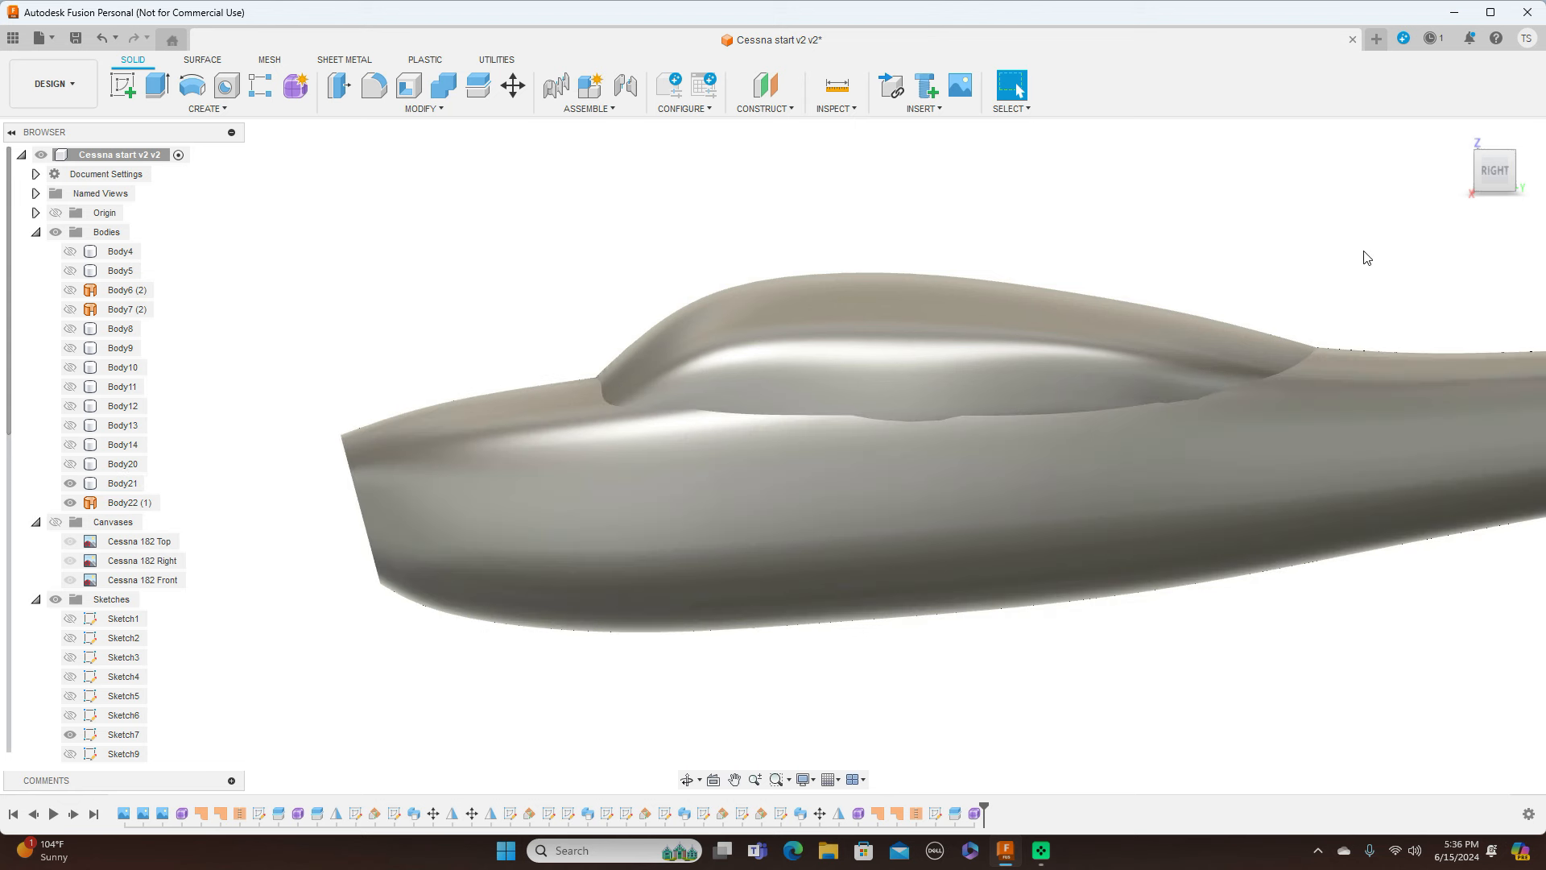
click(1497, 144)
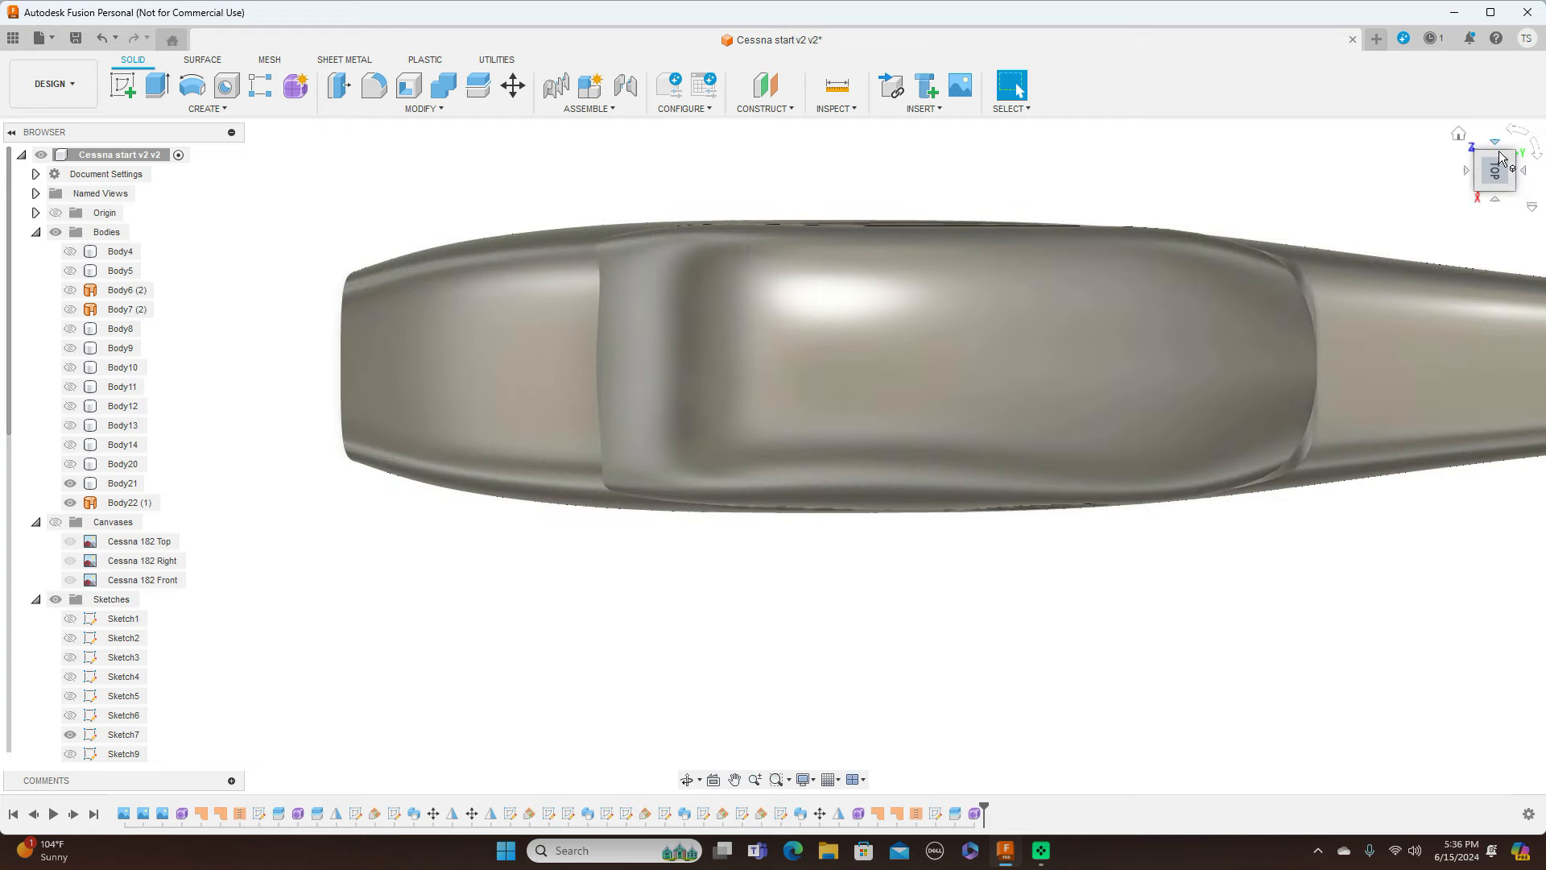
click(1497, 200)
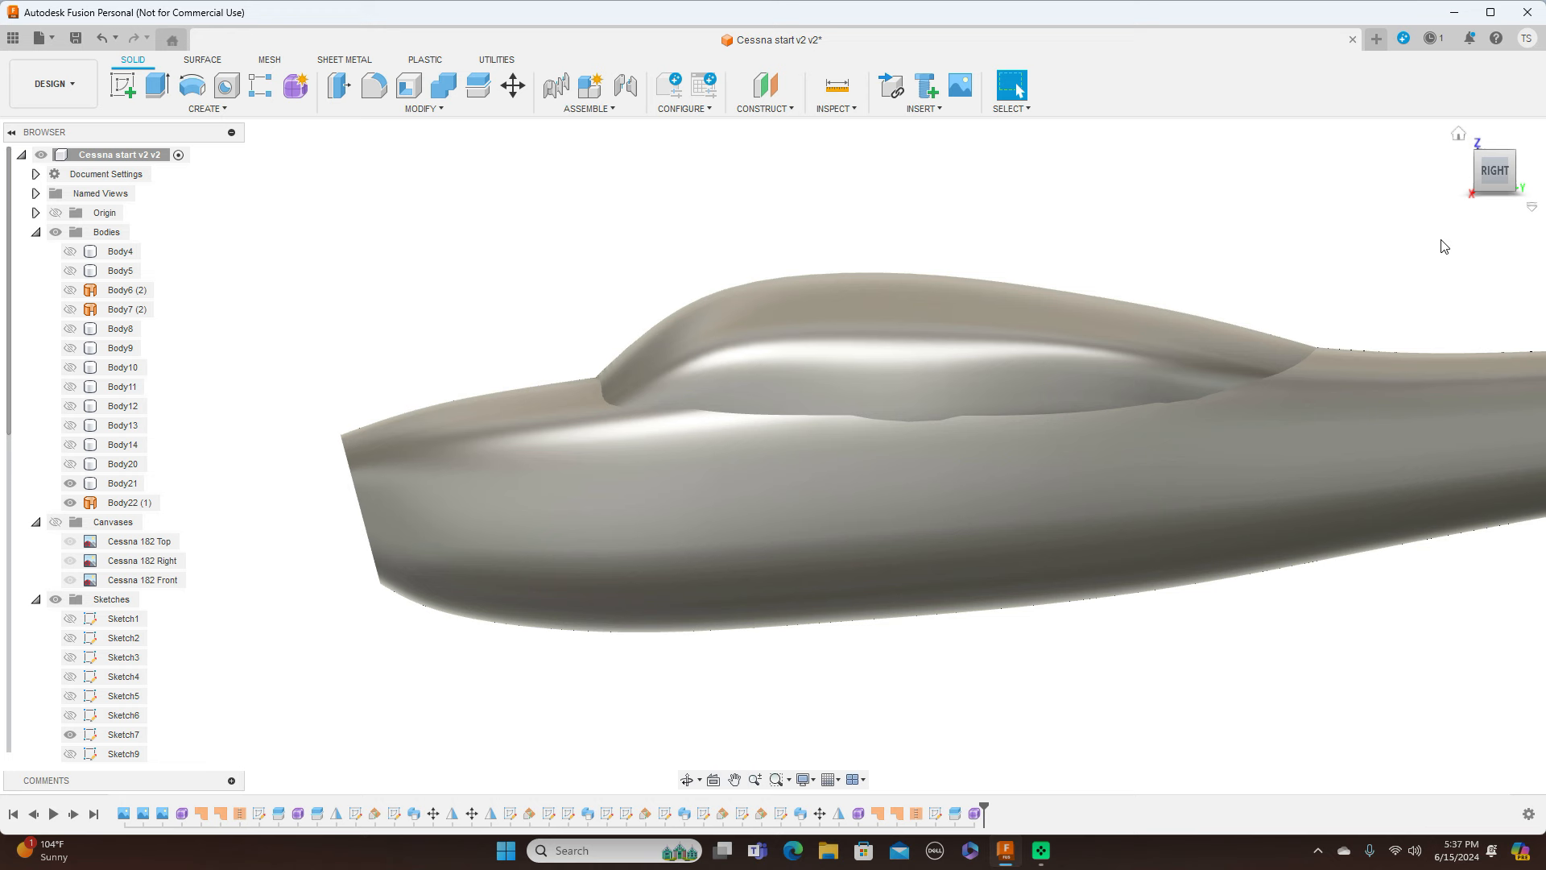
click(1066, 334)
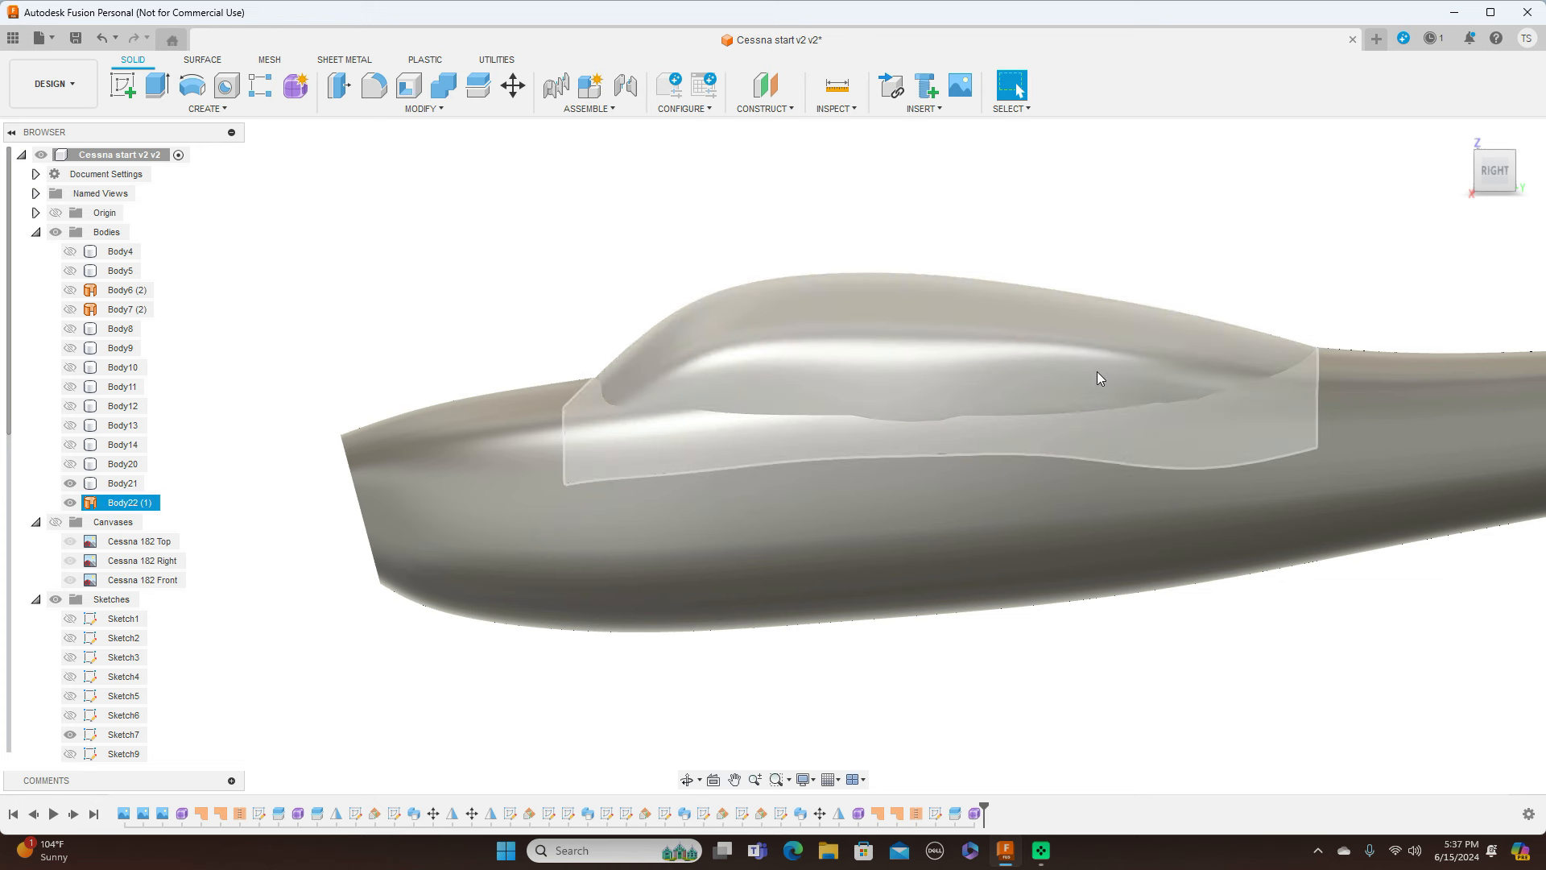
key(Escape)
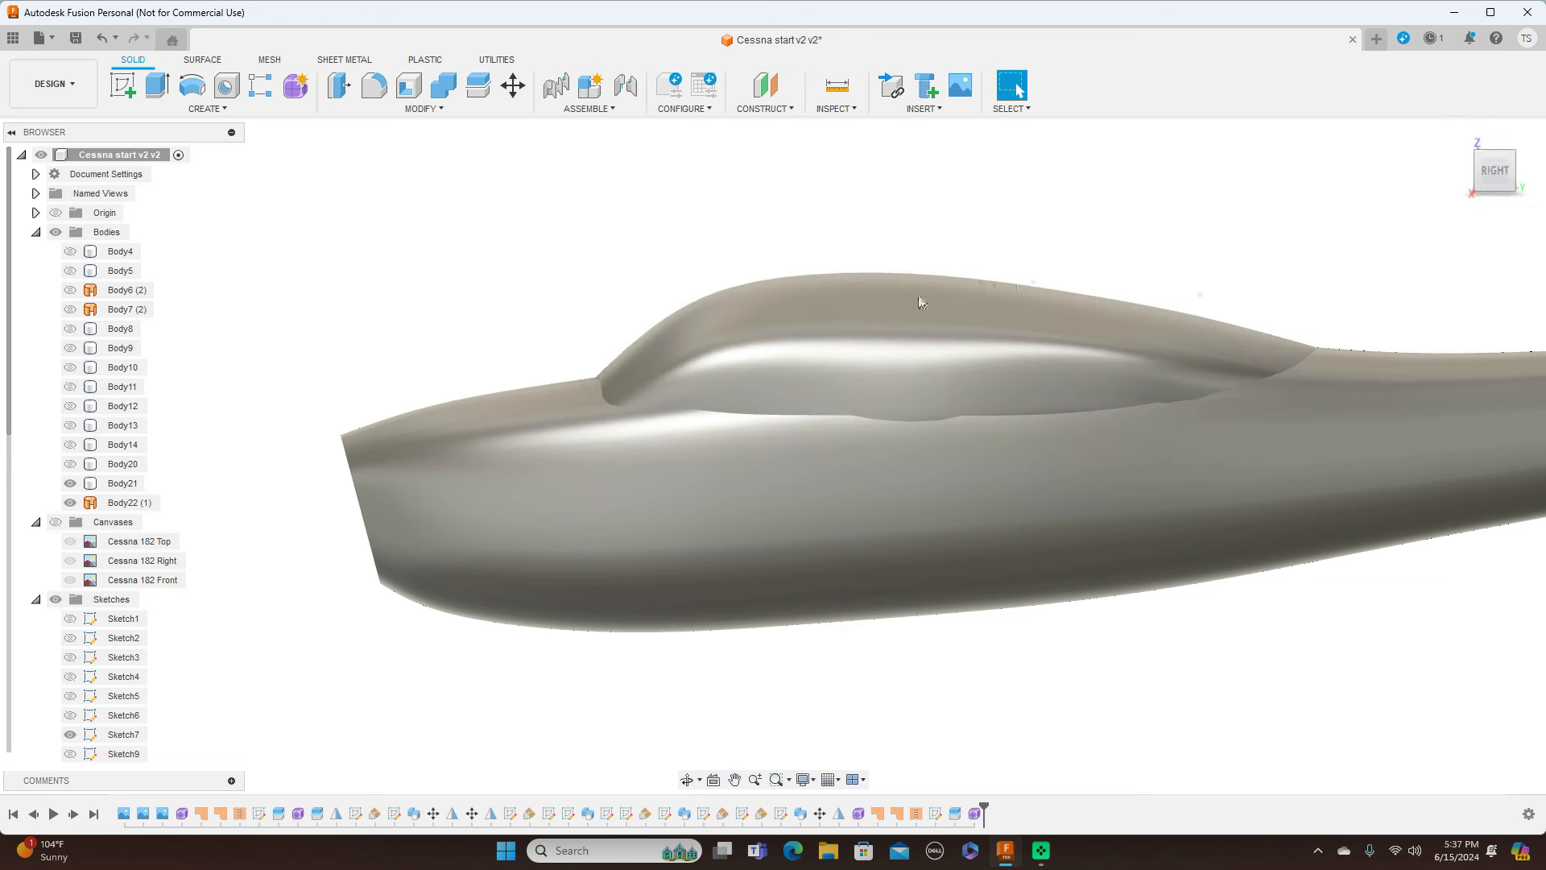
click(878, 339)
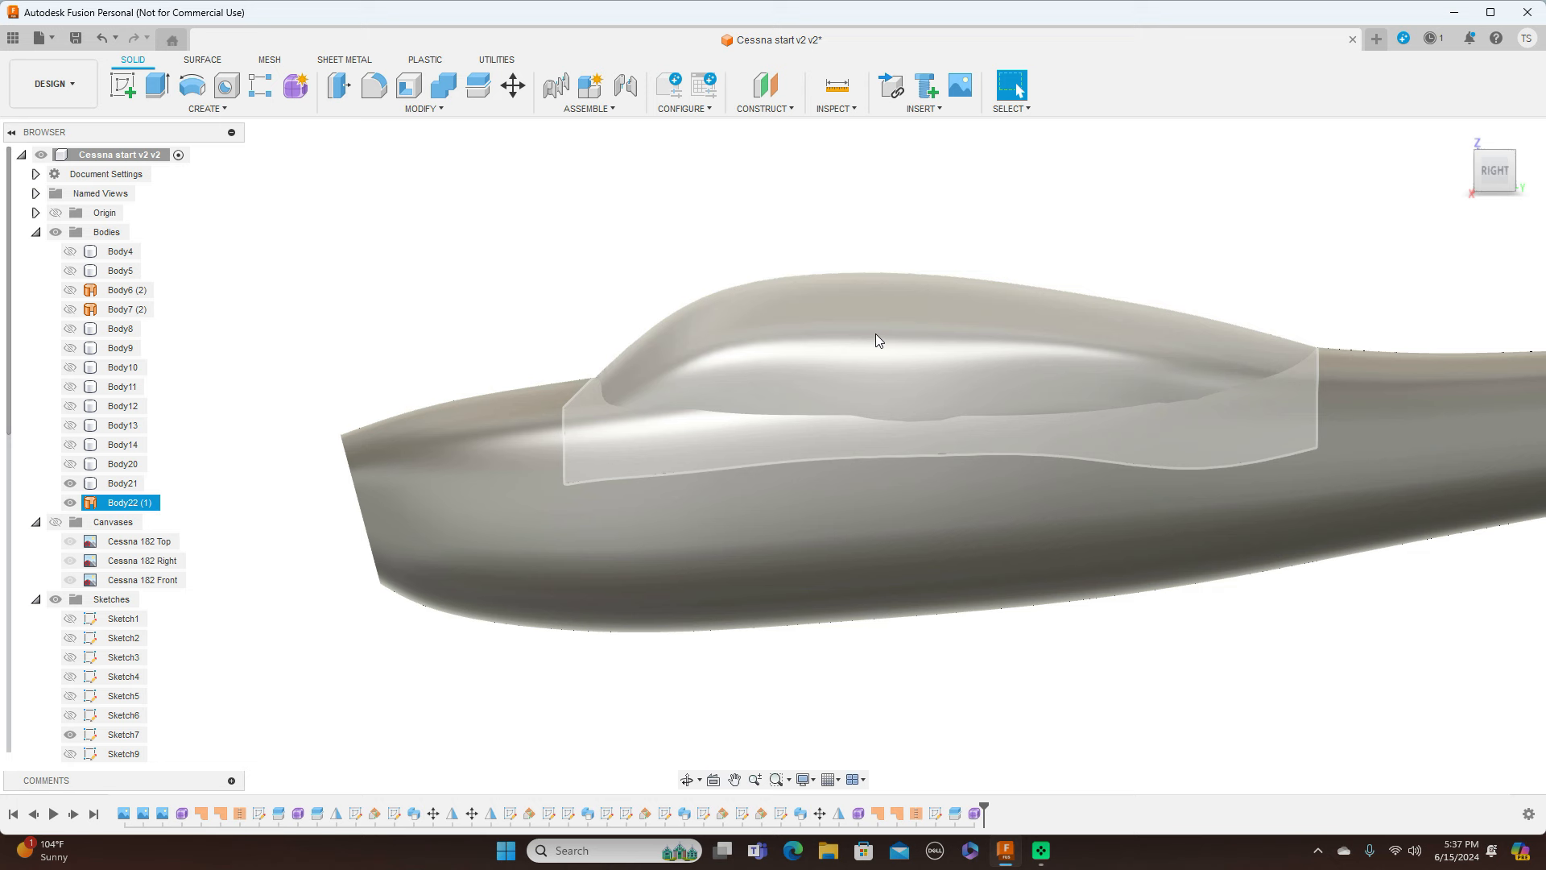
key(Escape)
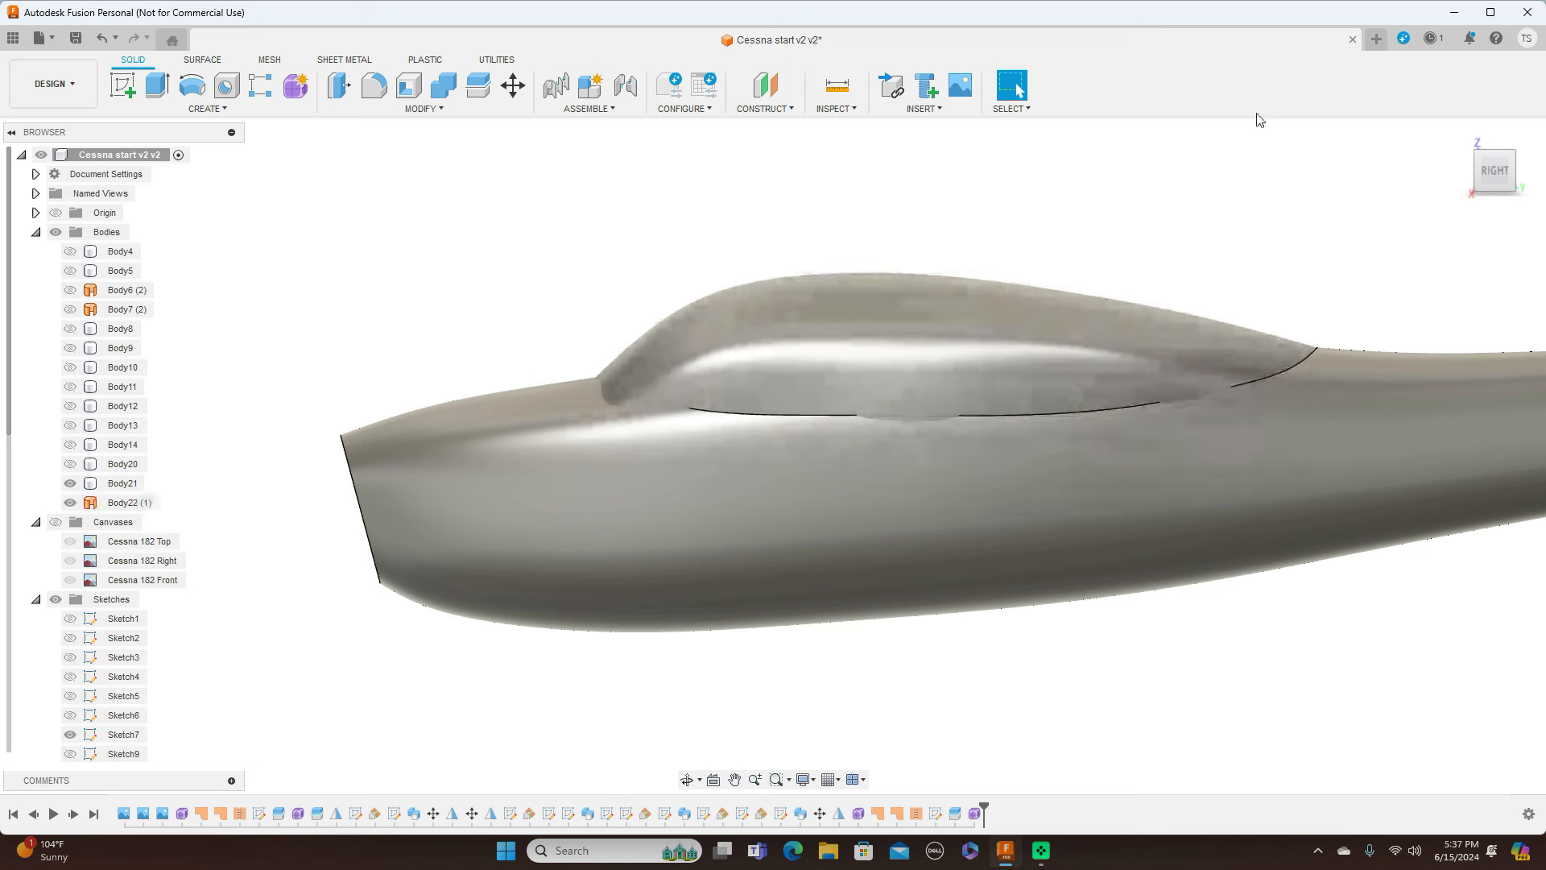
click(936, 339)
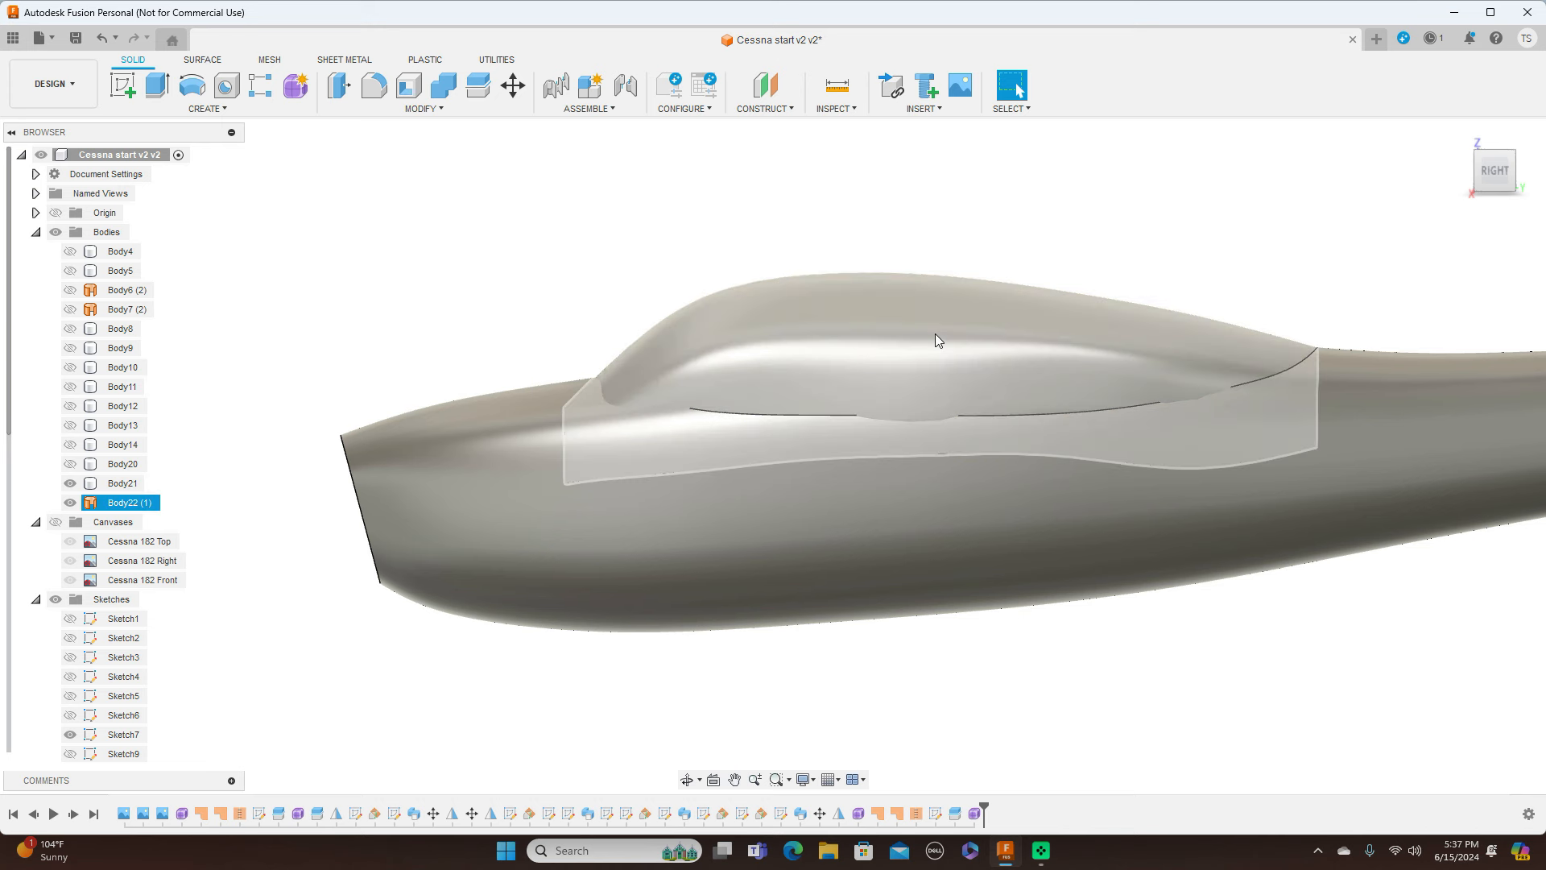
key(Escape)
click(823, 276)
key(Escape)
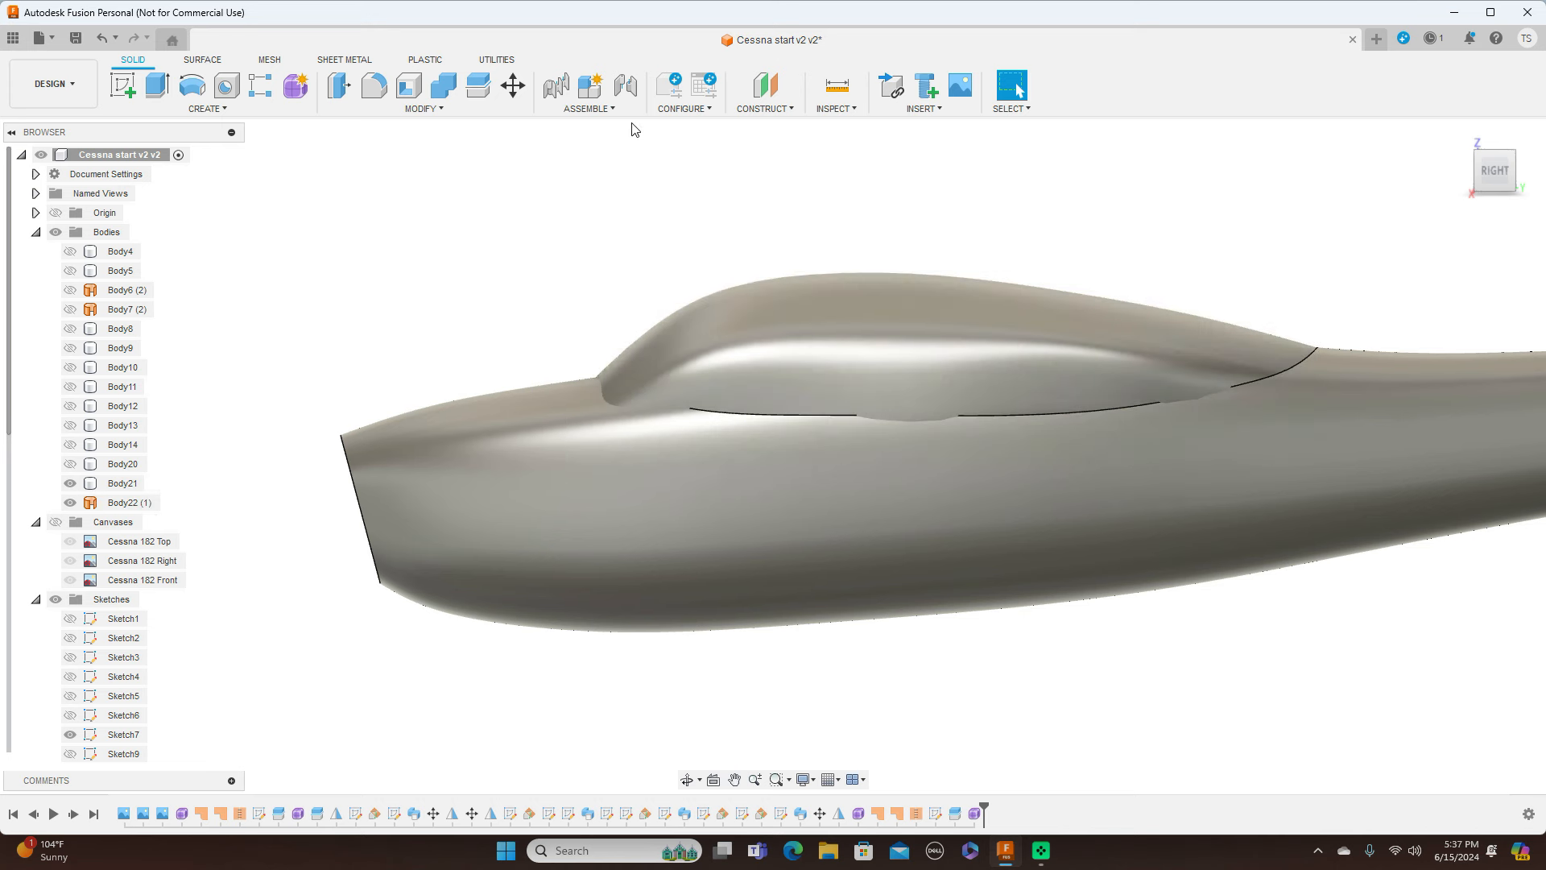
Split the canopy body along the YZ origin plane and hide the half on the negative X side
click(486, 96)
click(907, 321)
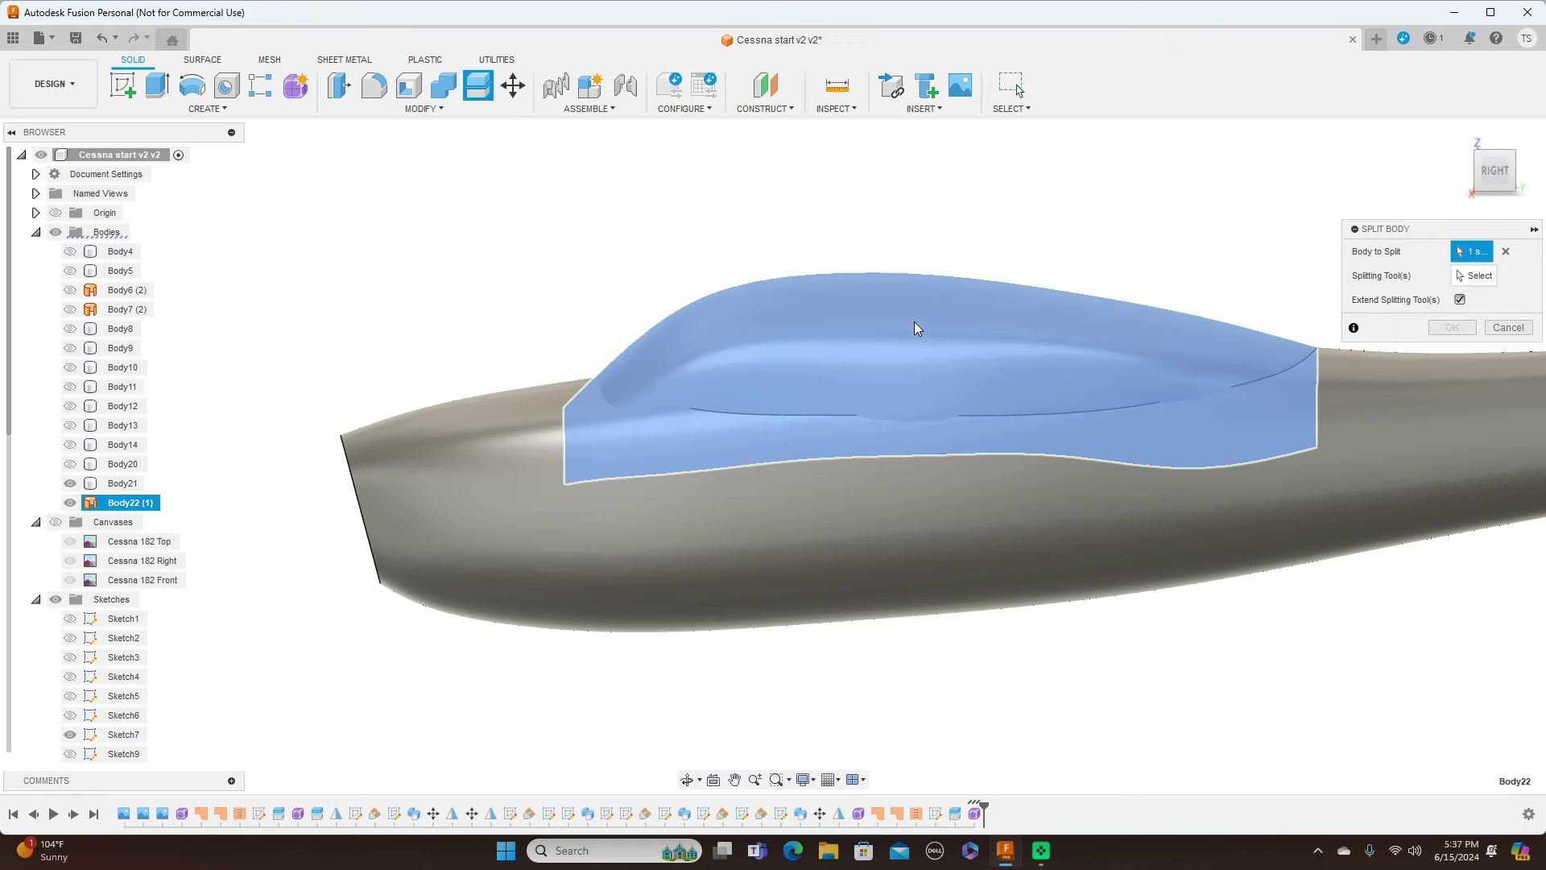
click(1474, 275)
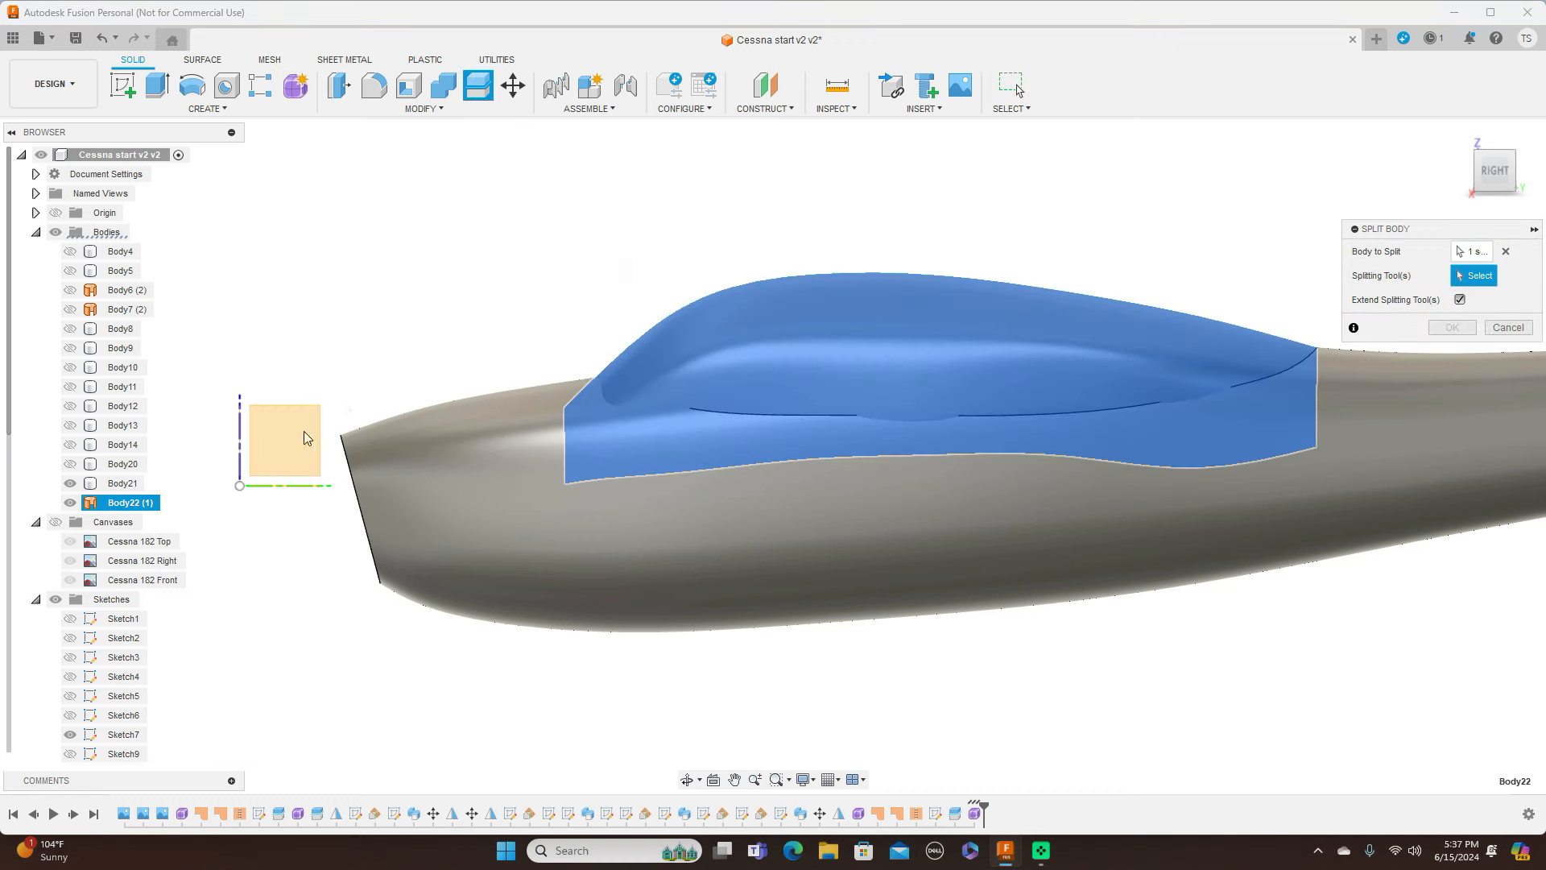
click(314, 432)
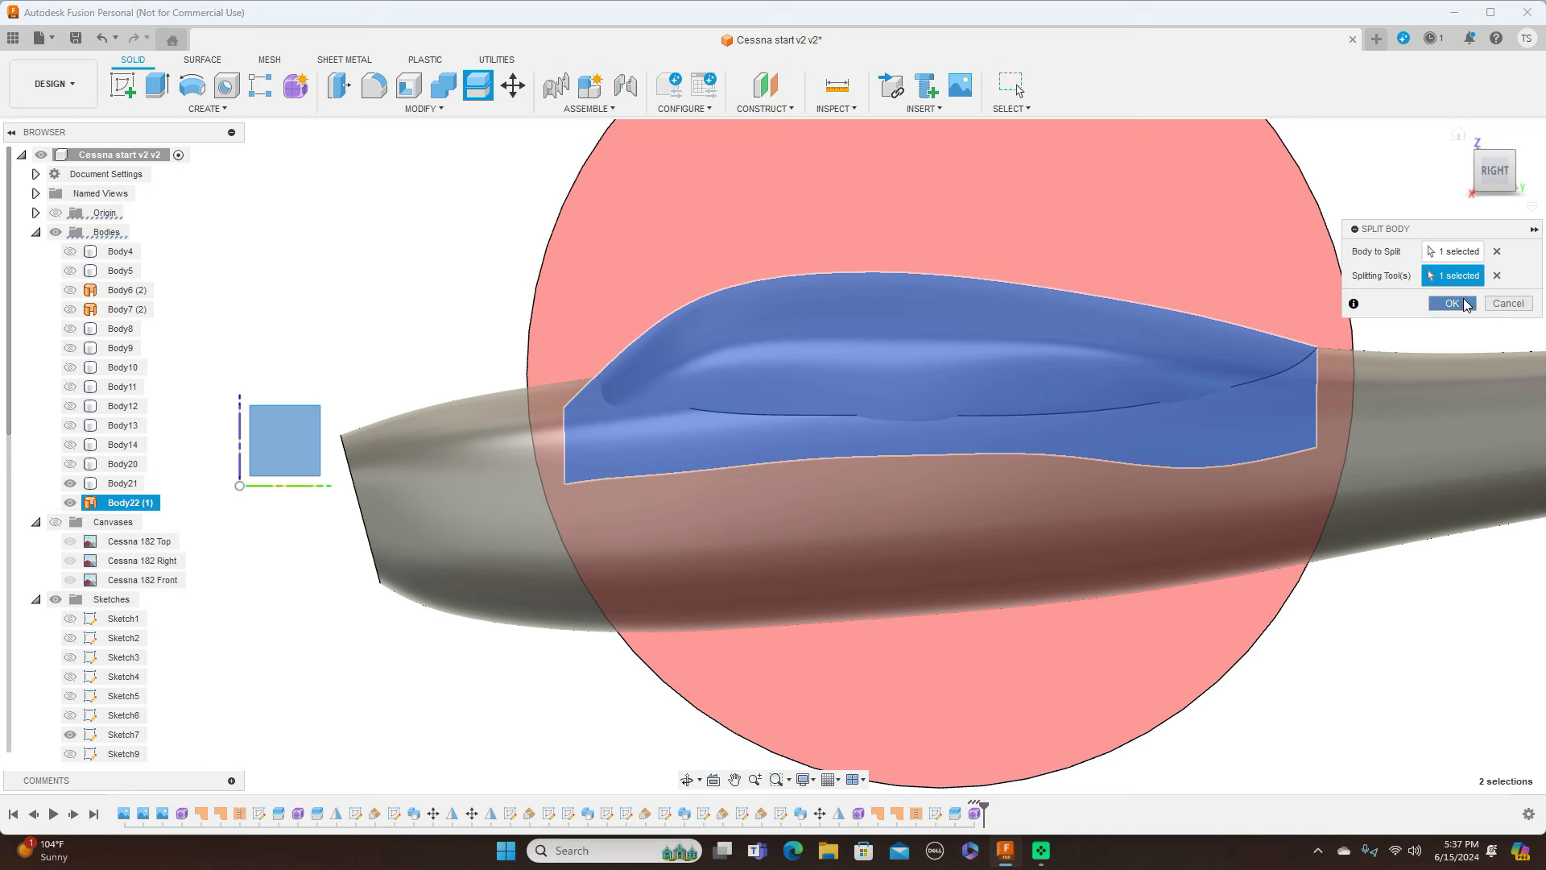
click(1455, 303)
drag(1483, 182, 1530, 182)
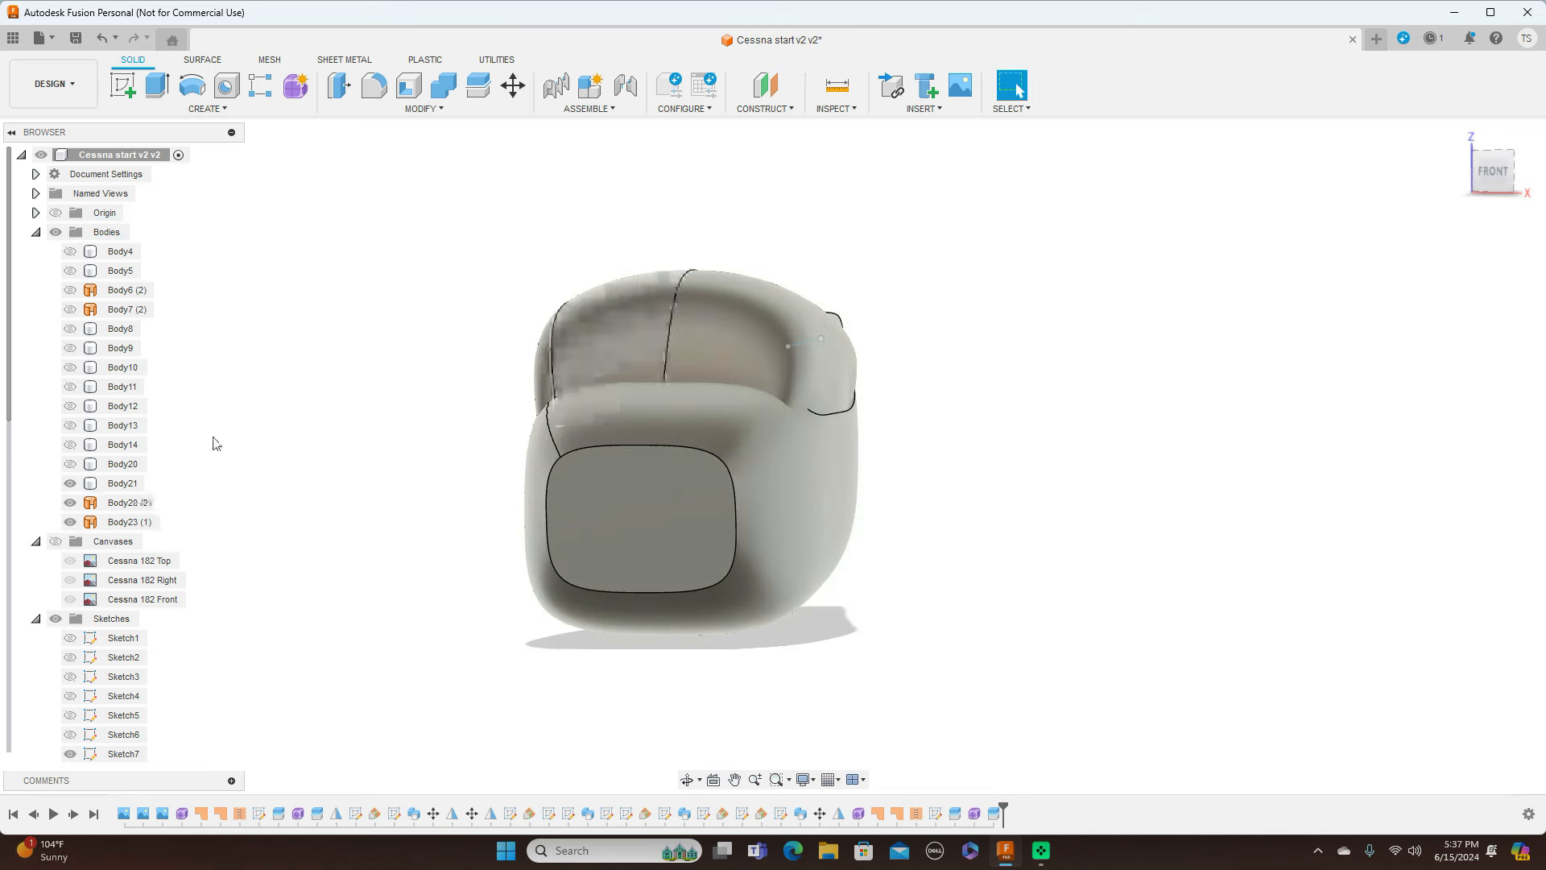
click(71, 503)
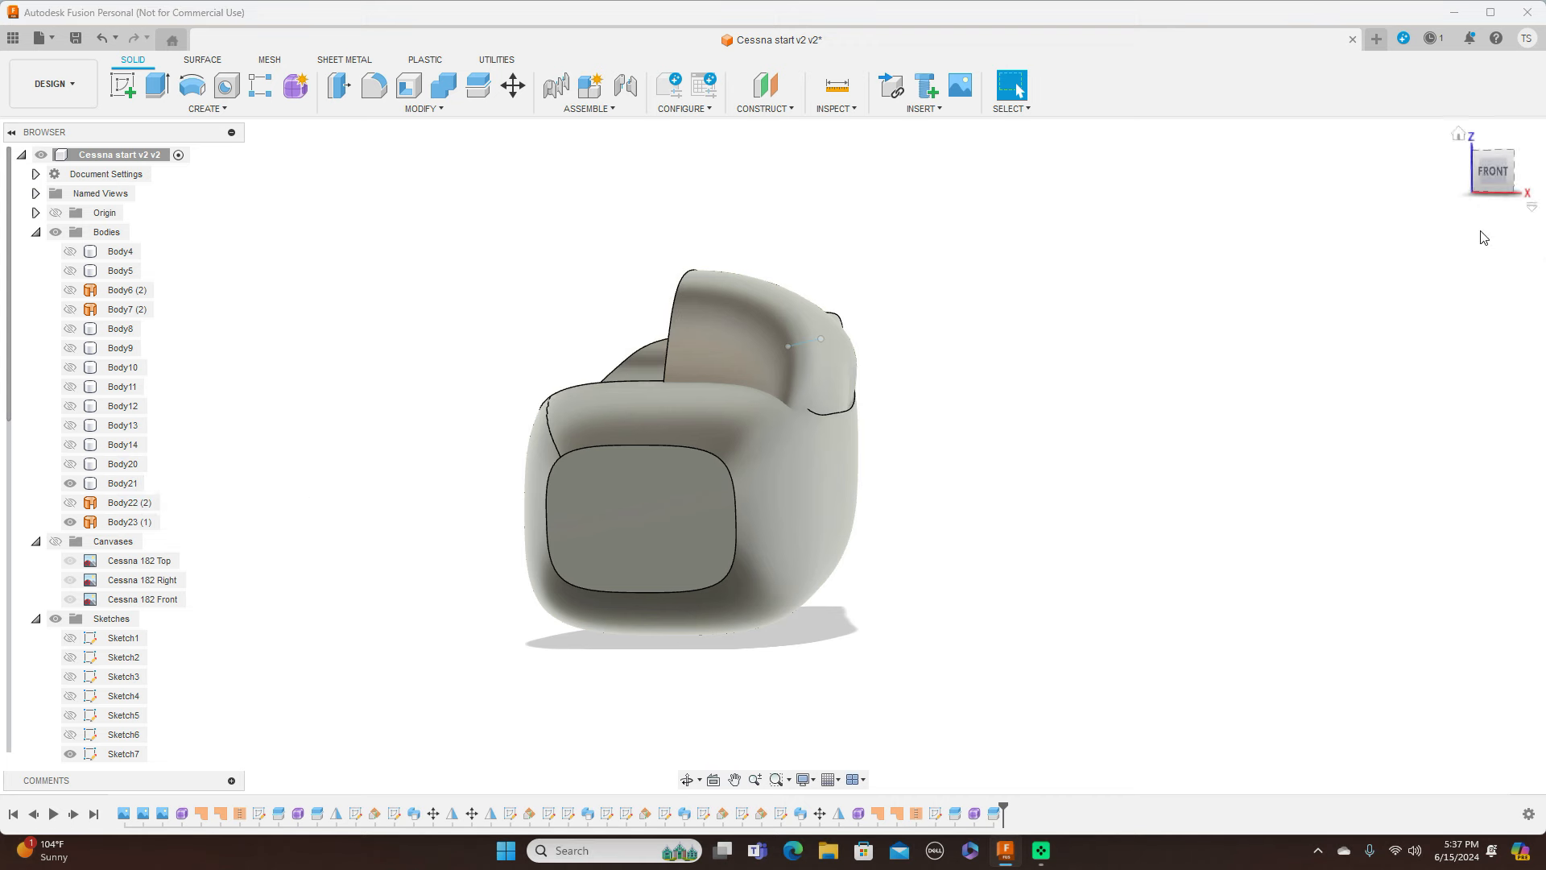
Mirror the remaining canopy half across the YZ origin plane using the Join operation with a 0.10 mm tolerance
click(240, 108)
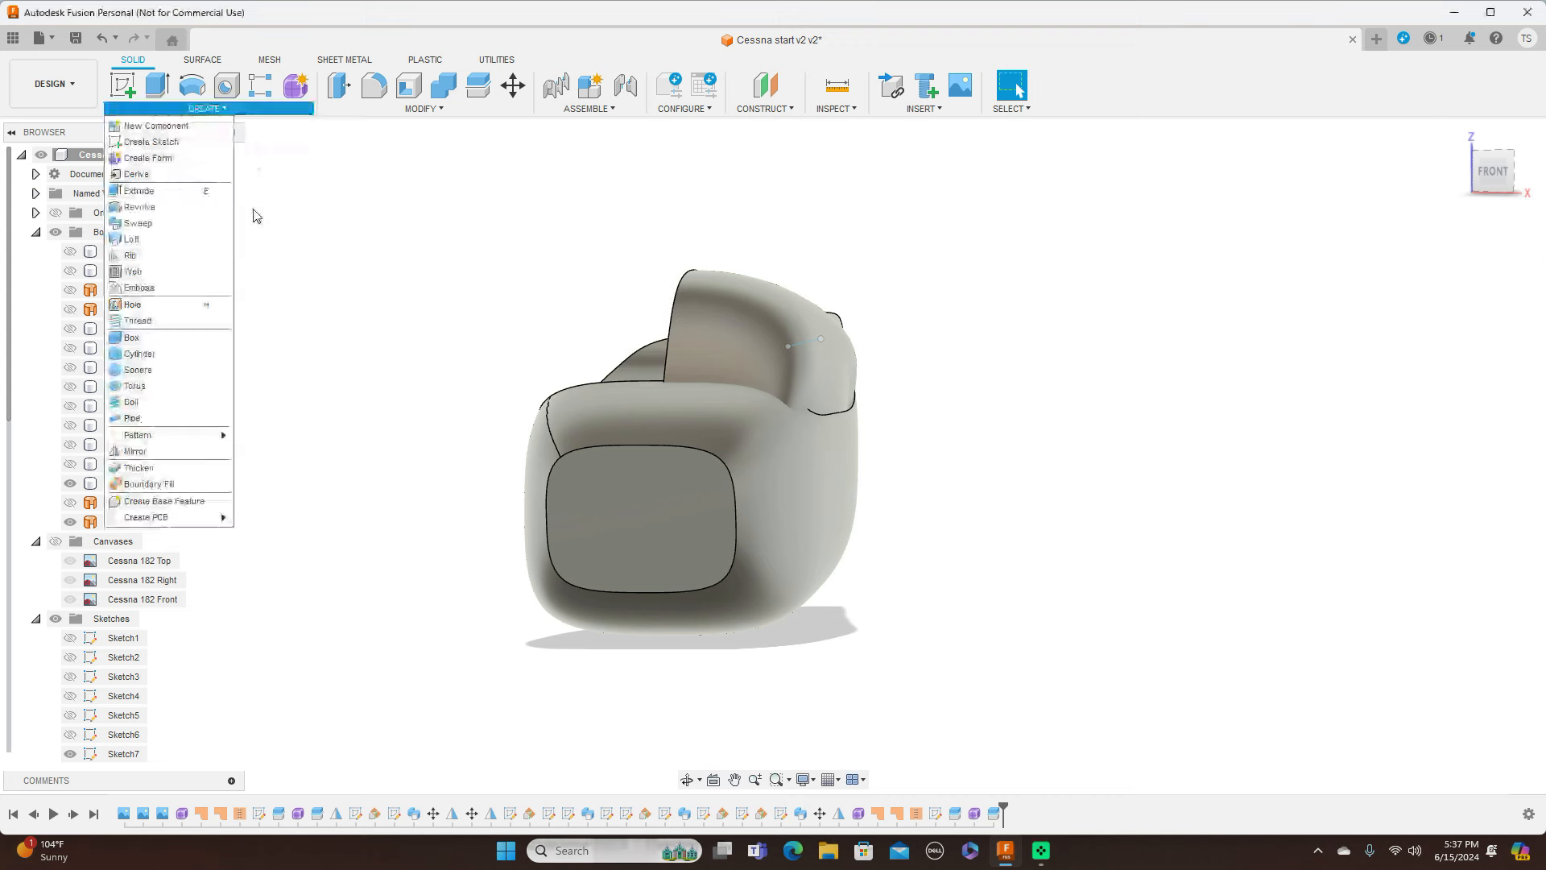
click(181, 453)
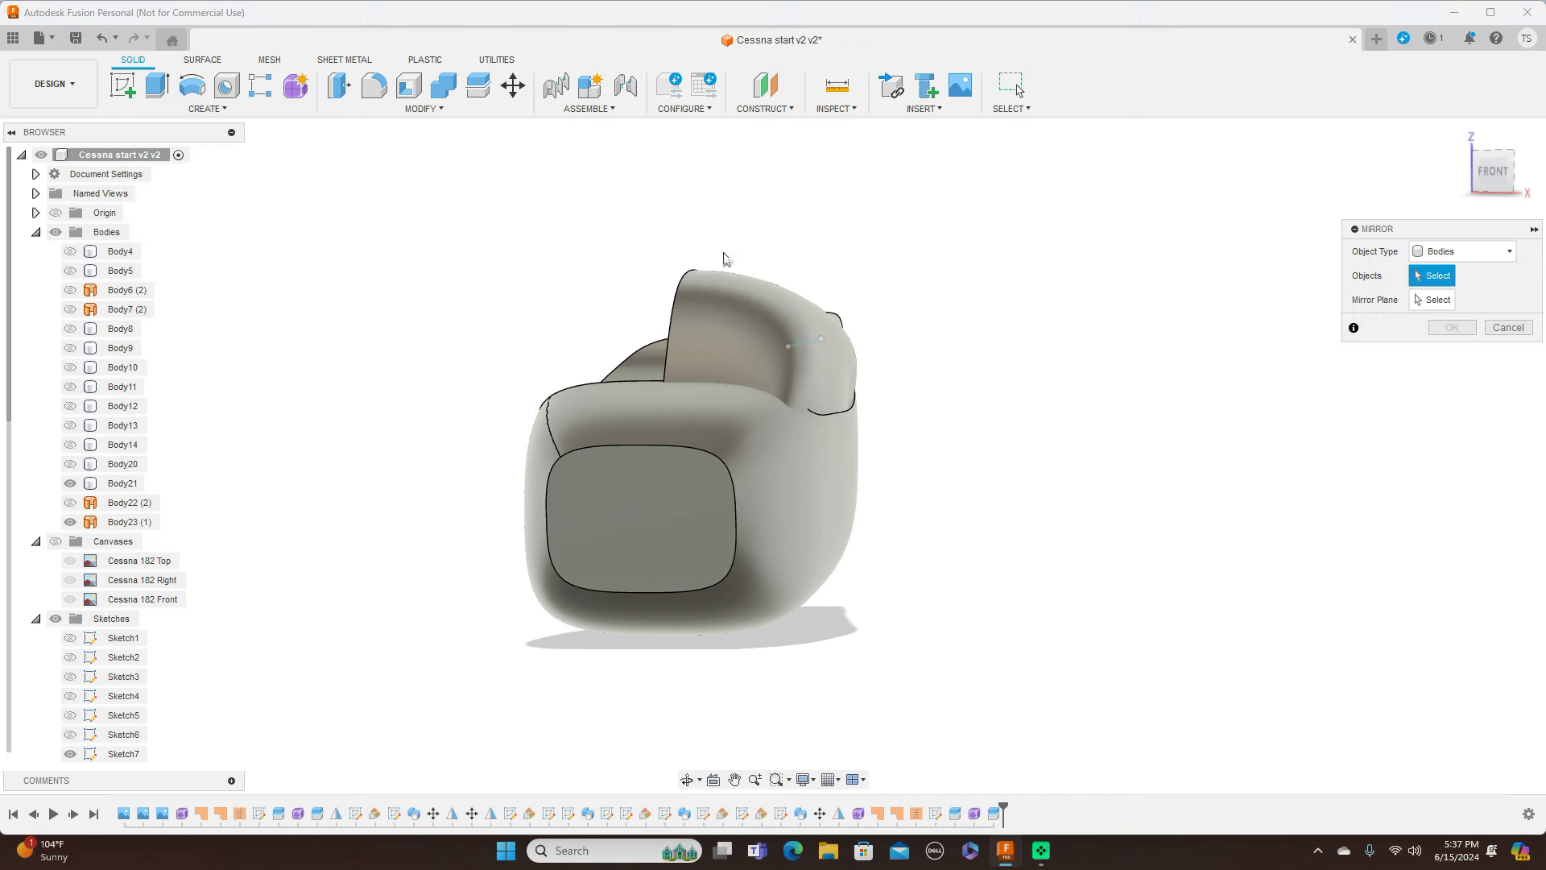
click(723, 309)
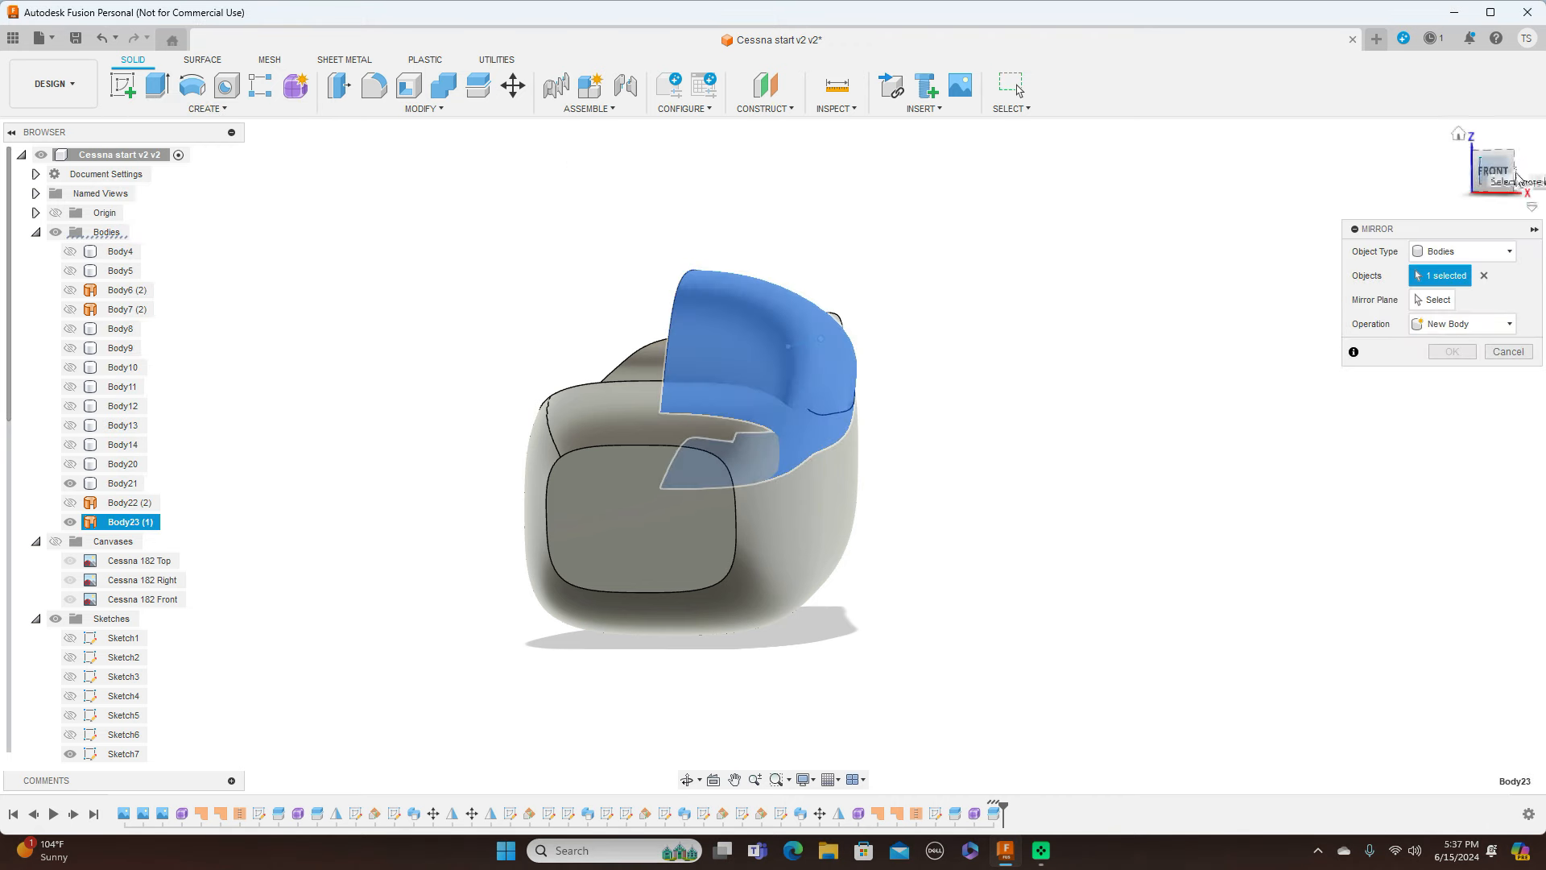
click(1517, 177)
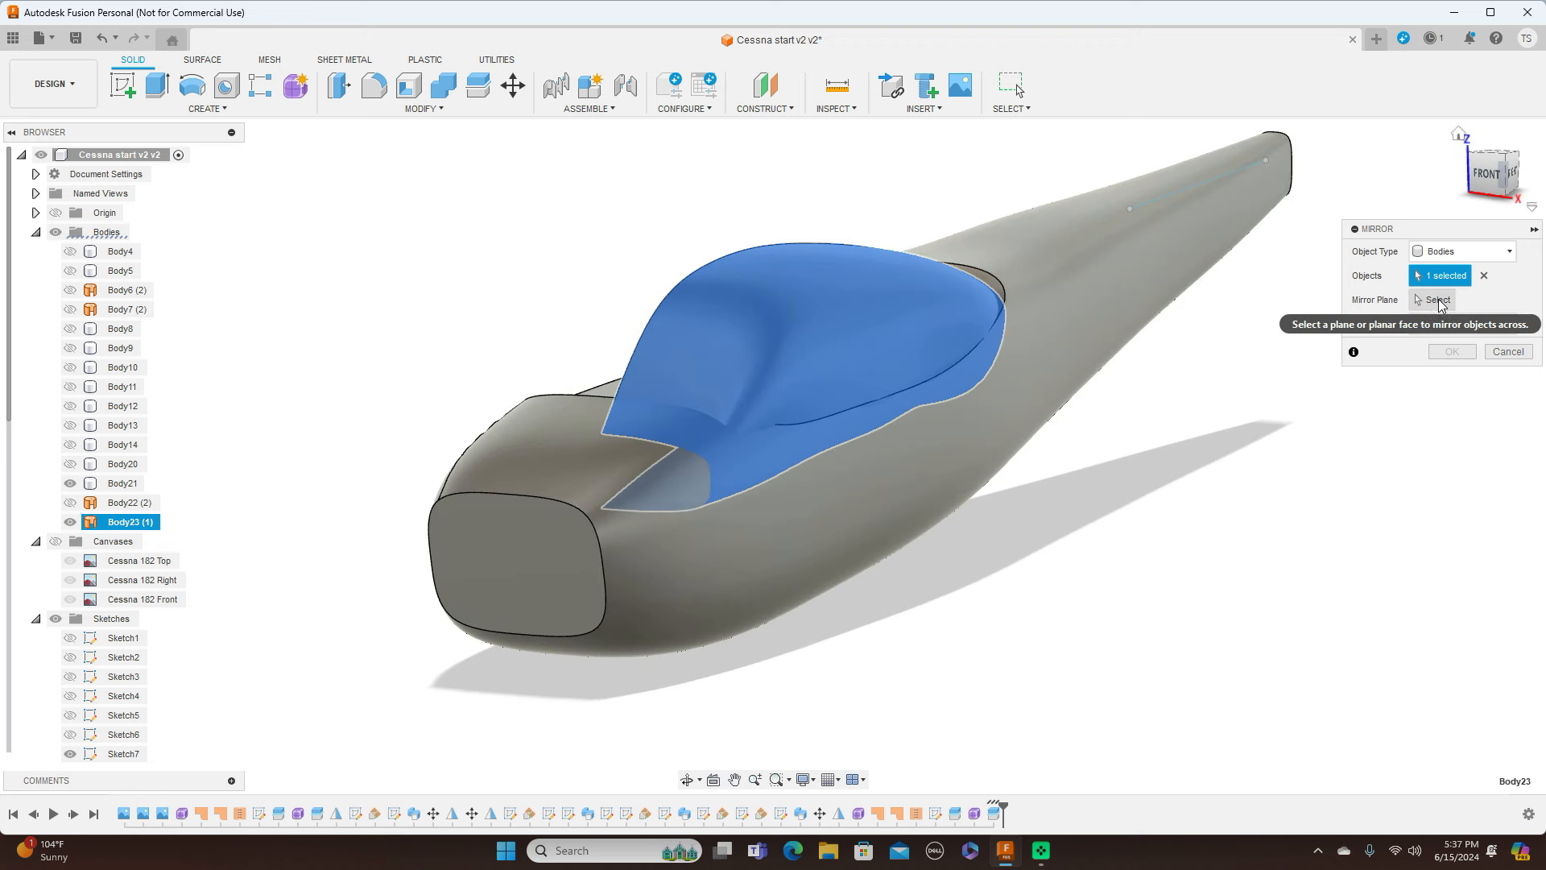
click(1438, 301)
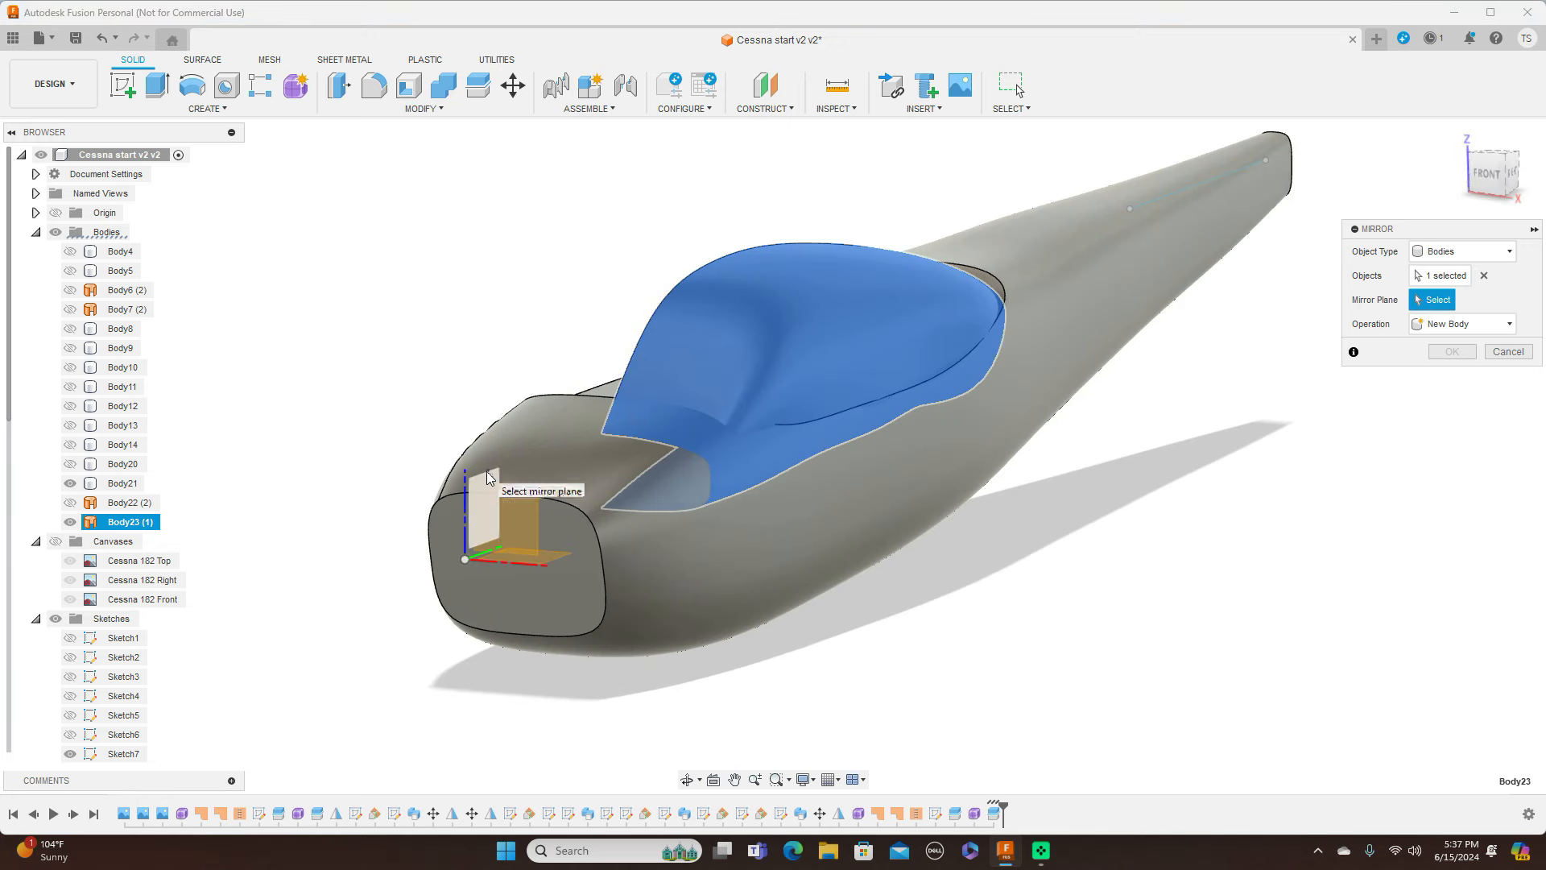
click(488, 473)
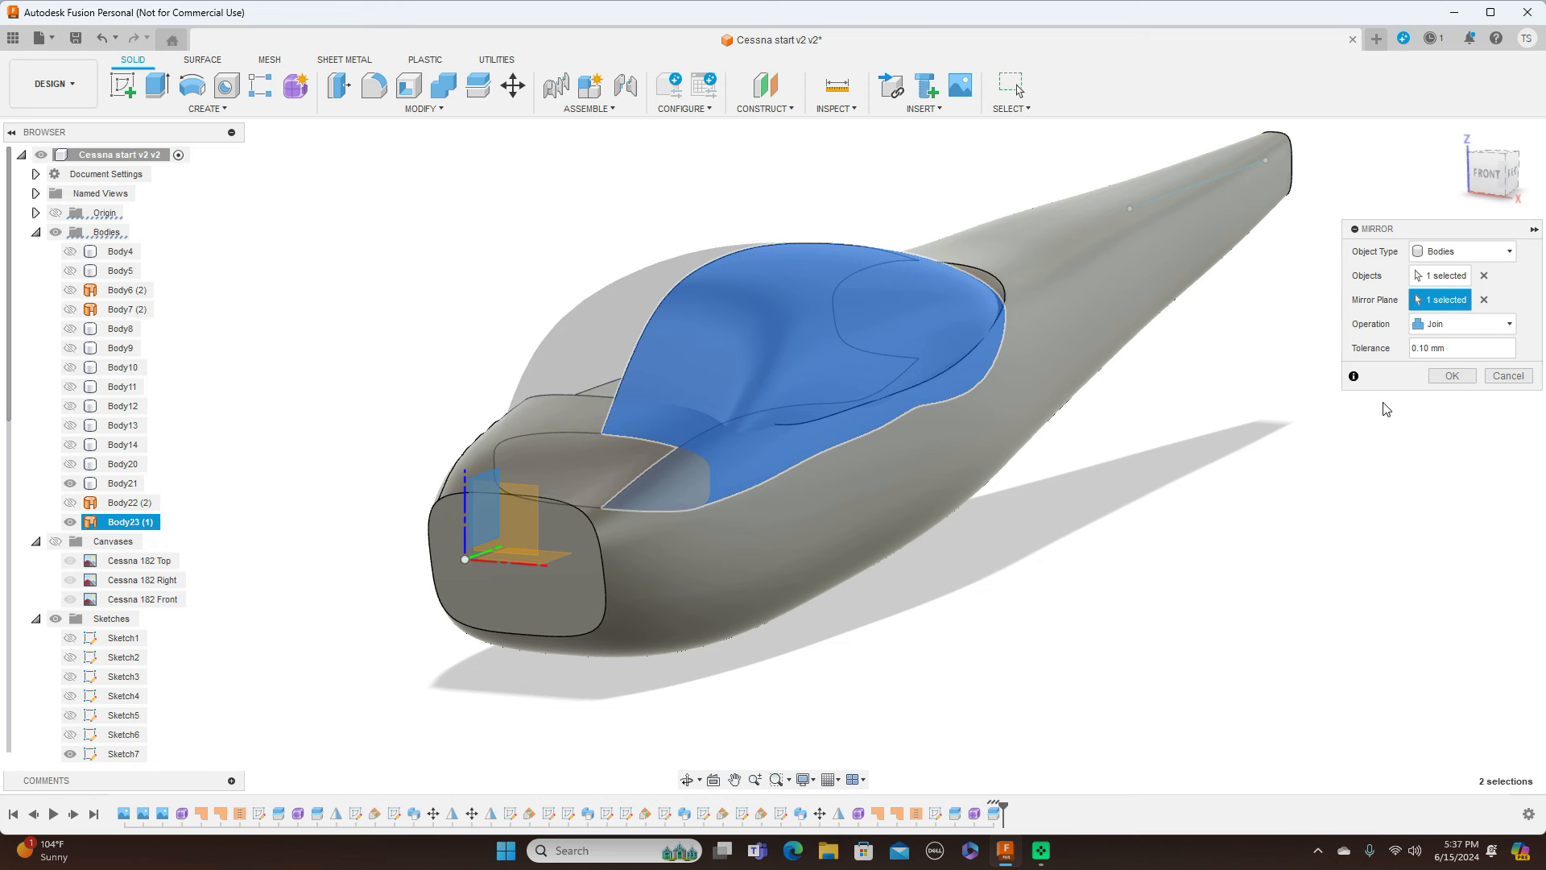
click(1442, 378)
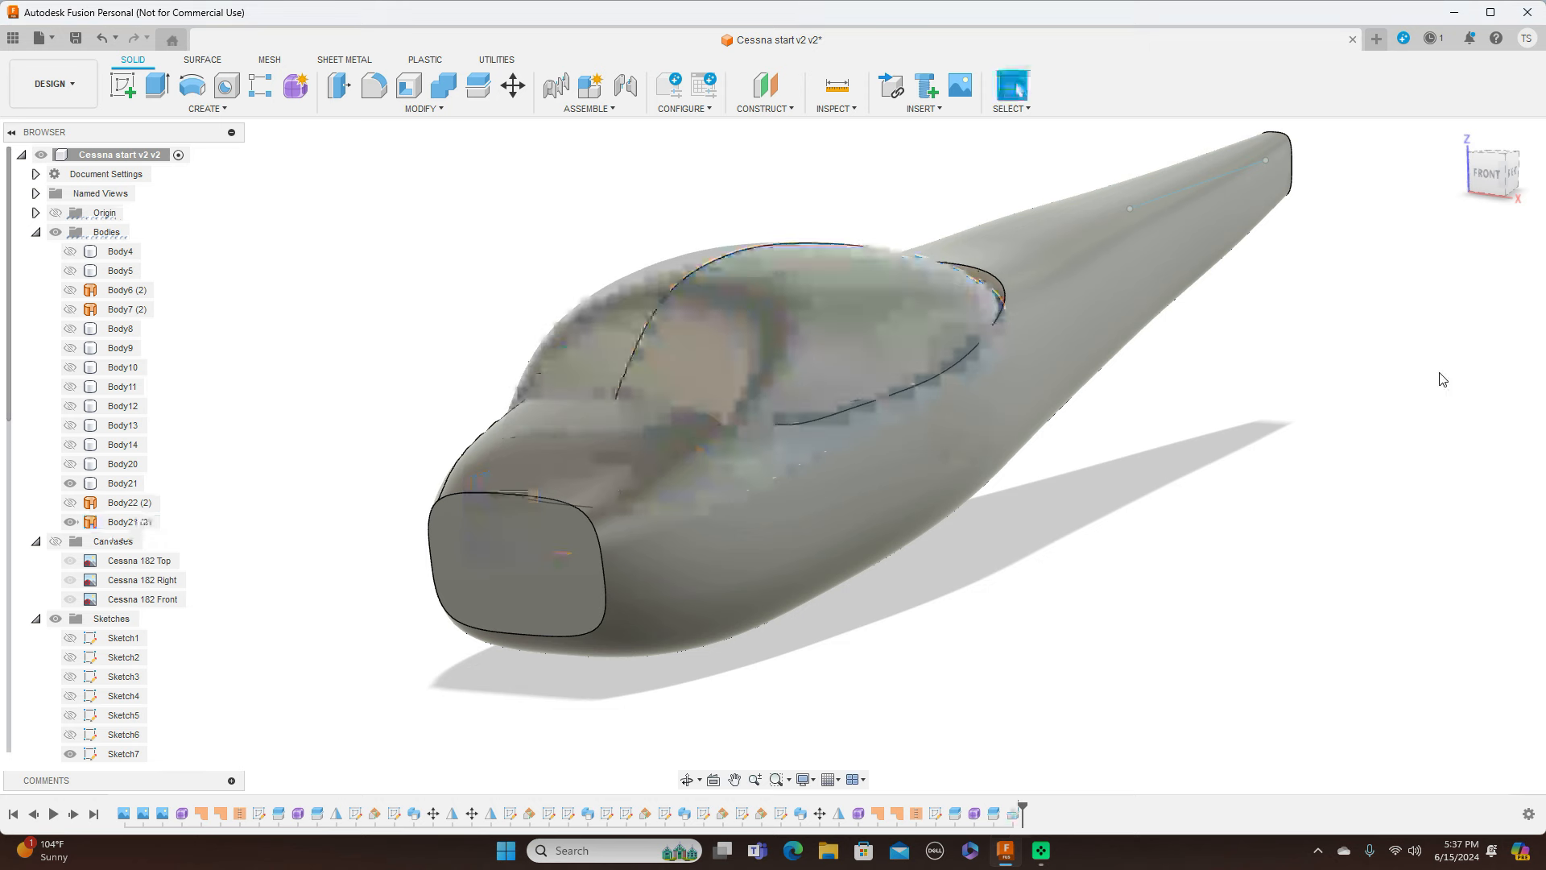
click(1019, 292)
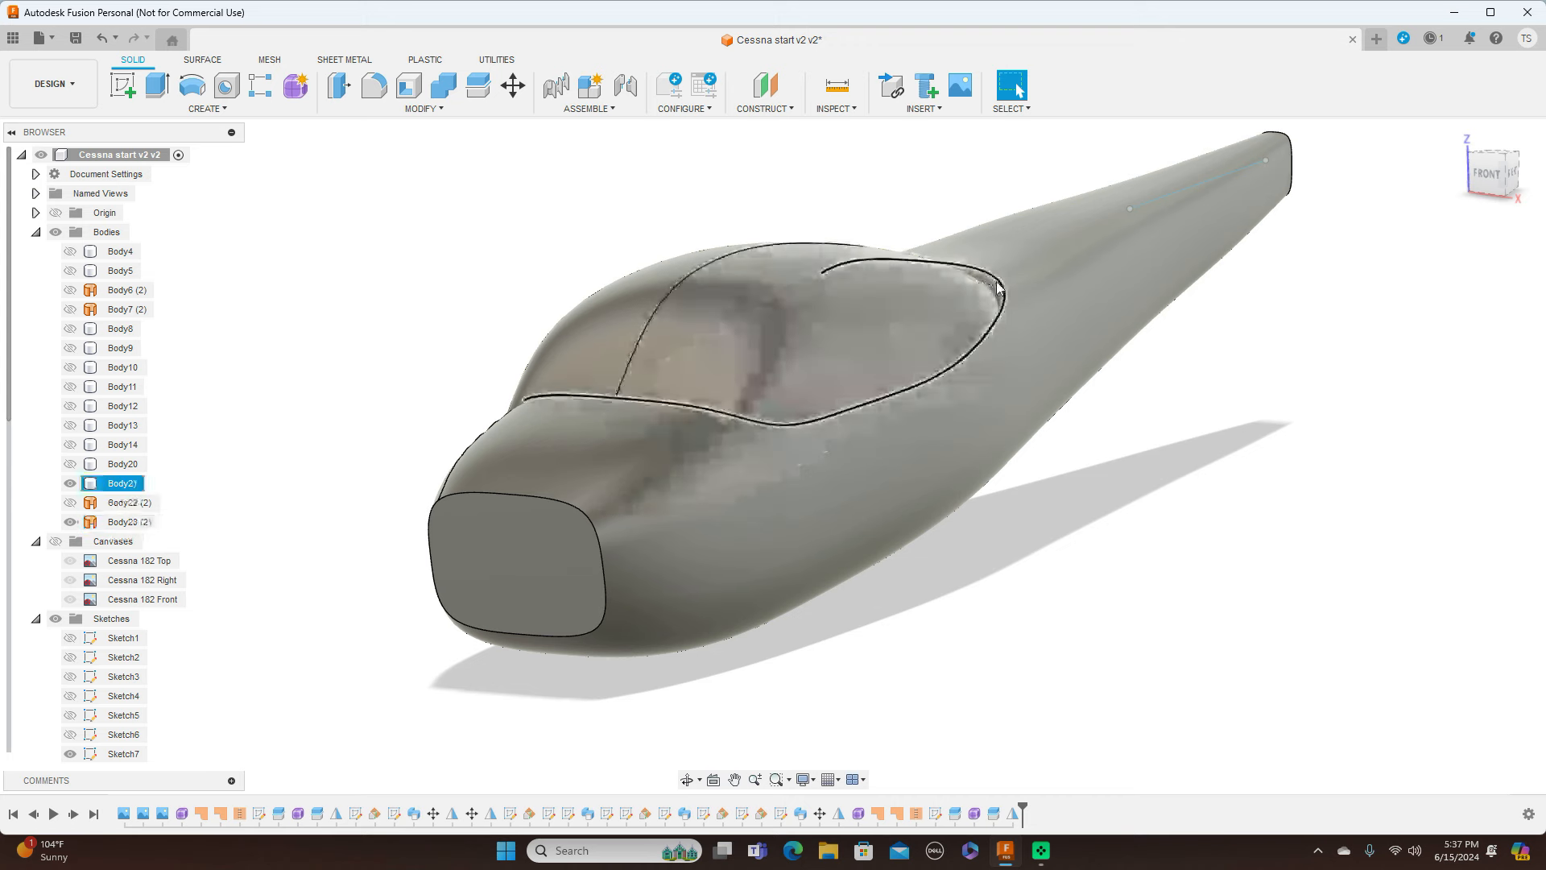
click(1418, 312)
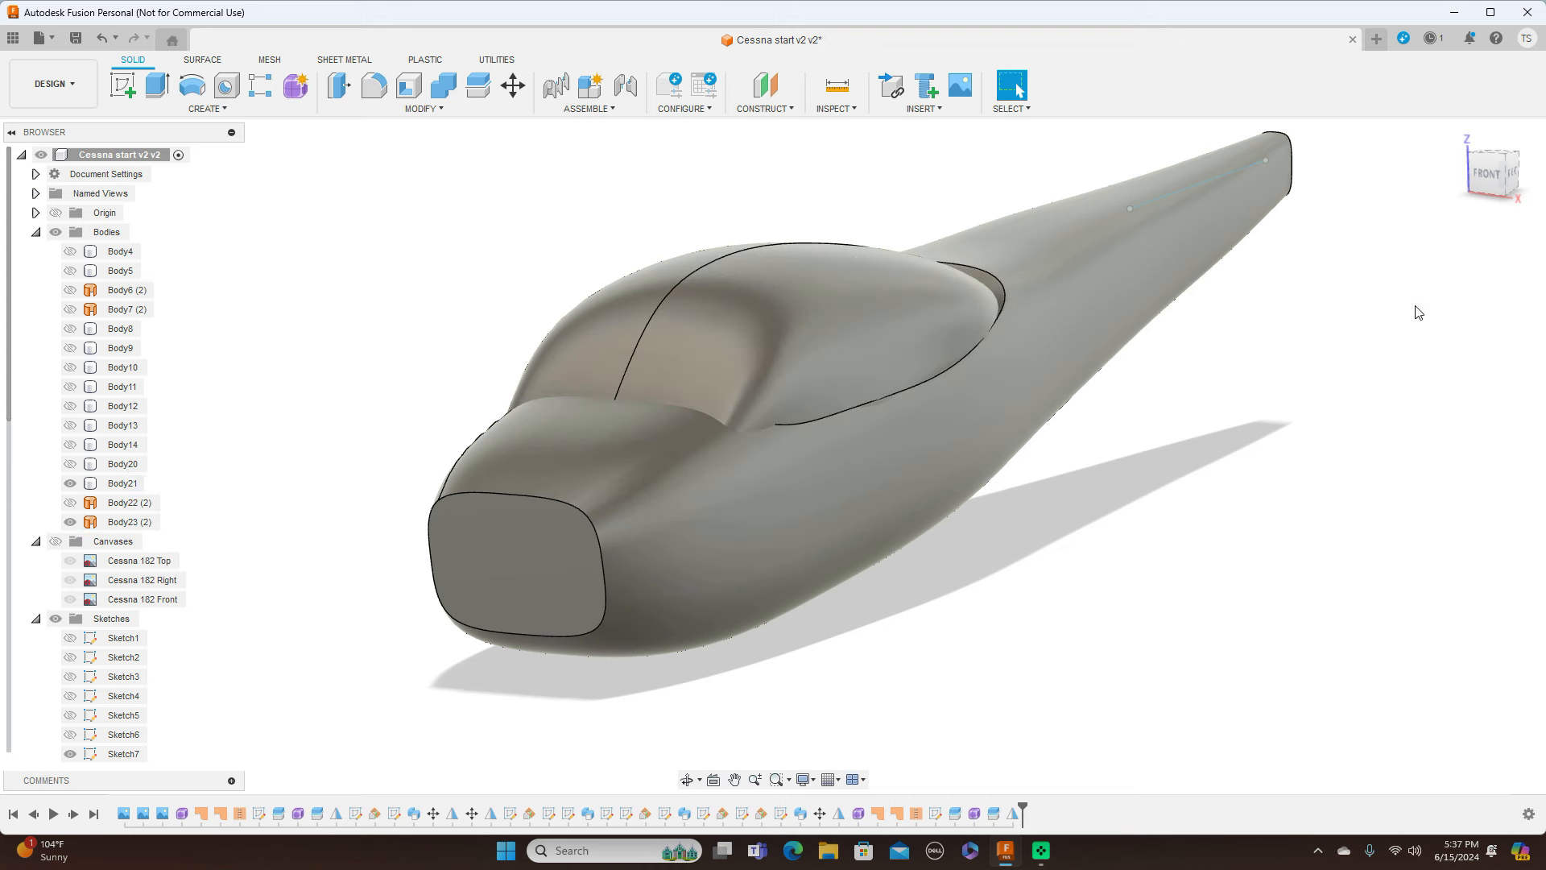
Toggle the mirrored canopy's visibility to identify it, and reorder the bodies so that Body21 sits below Body23
click(1513, 171)
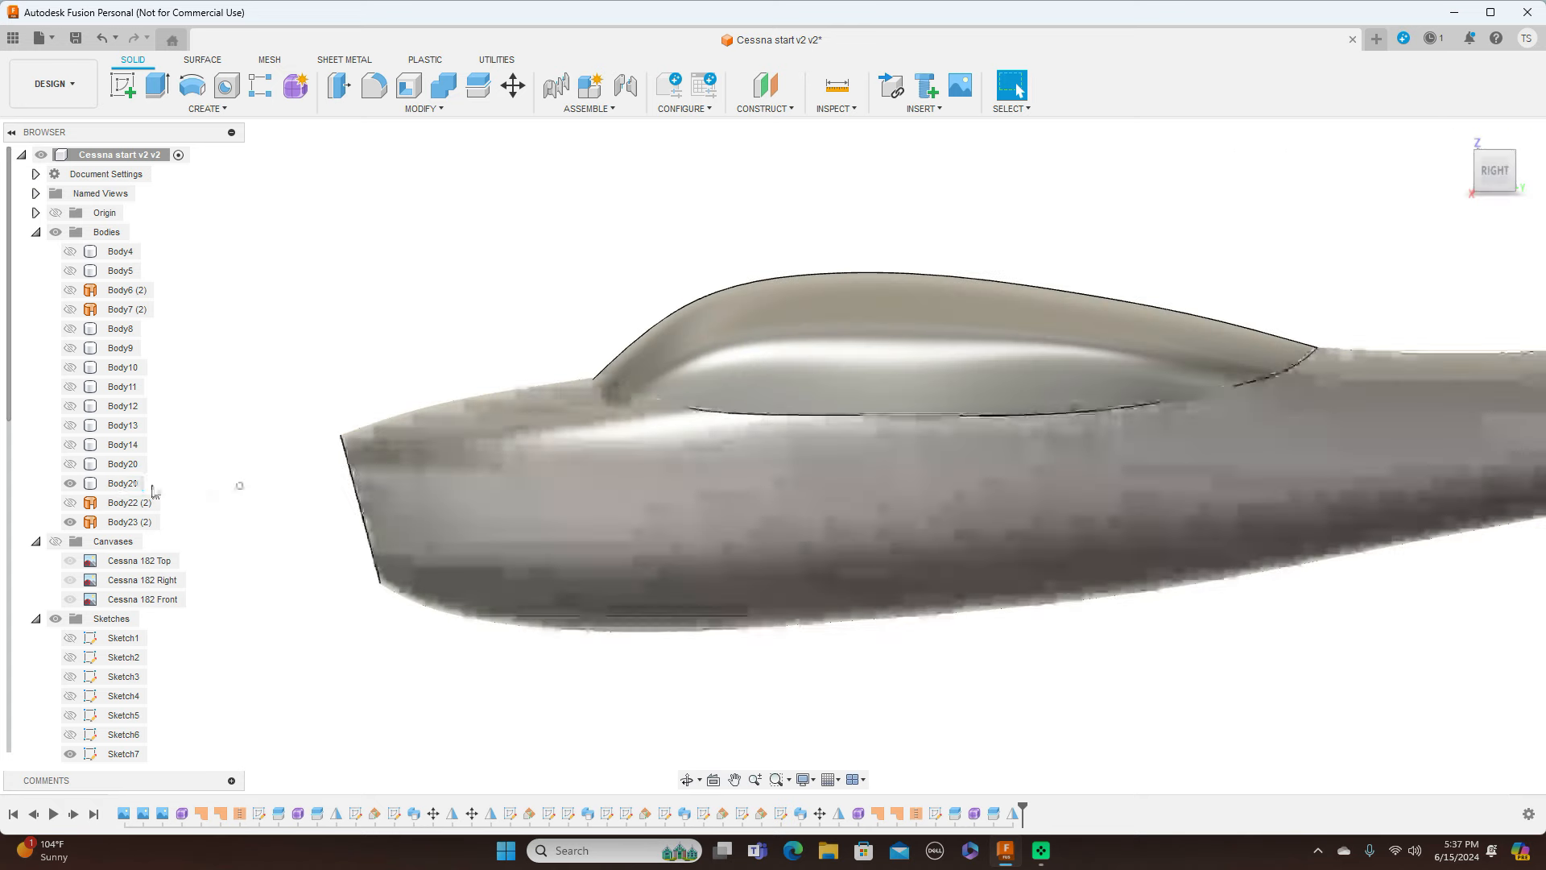
click(68, 523)
click(69, 522)
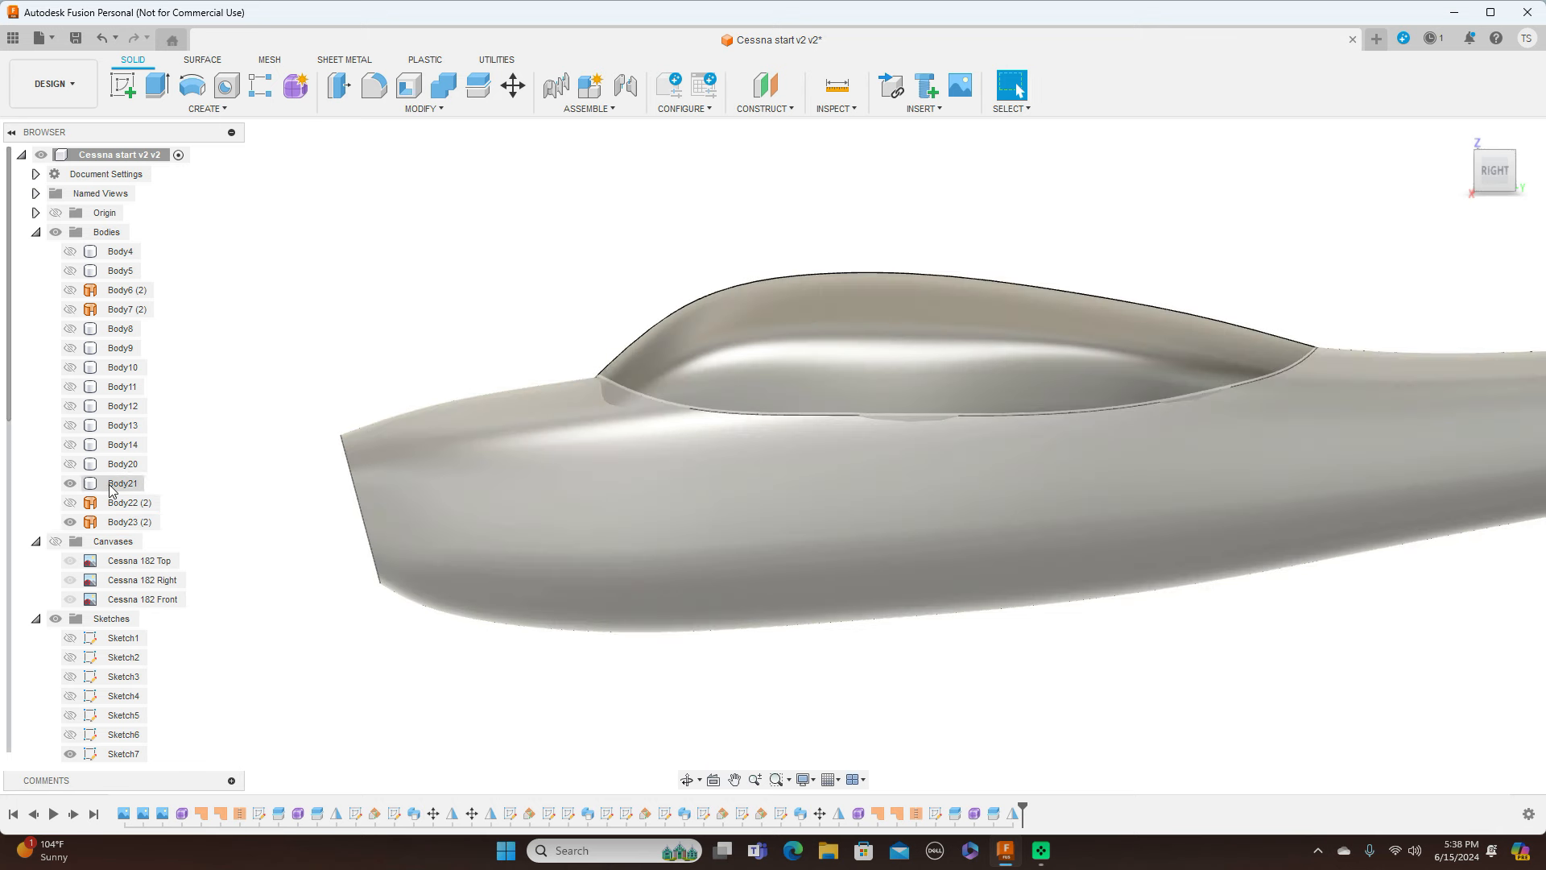
drag(107, 488, 143, 533)
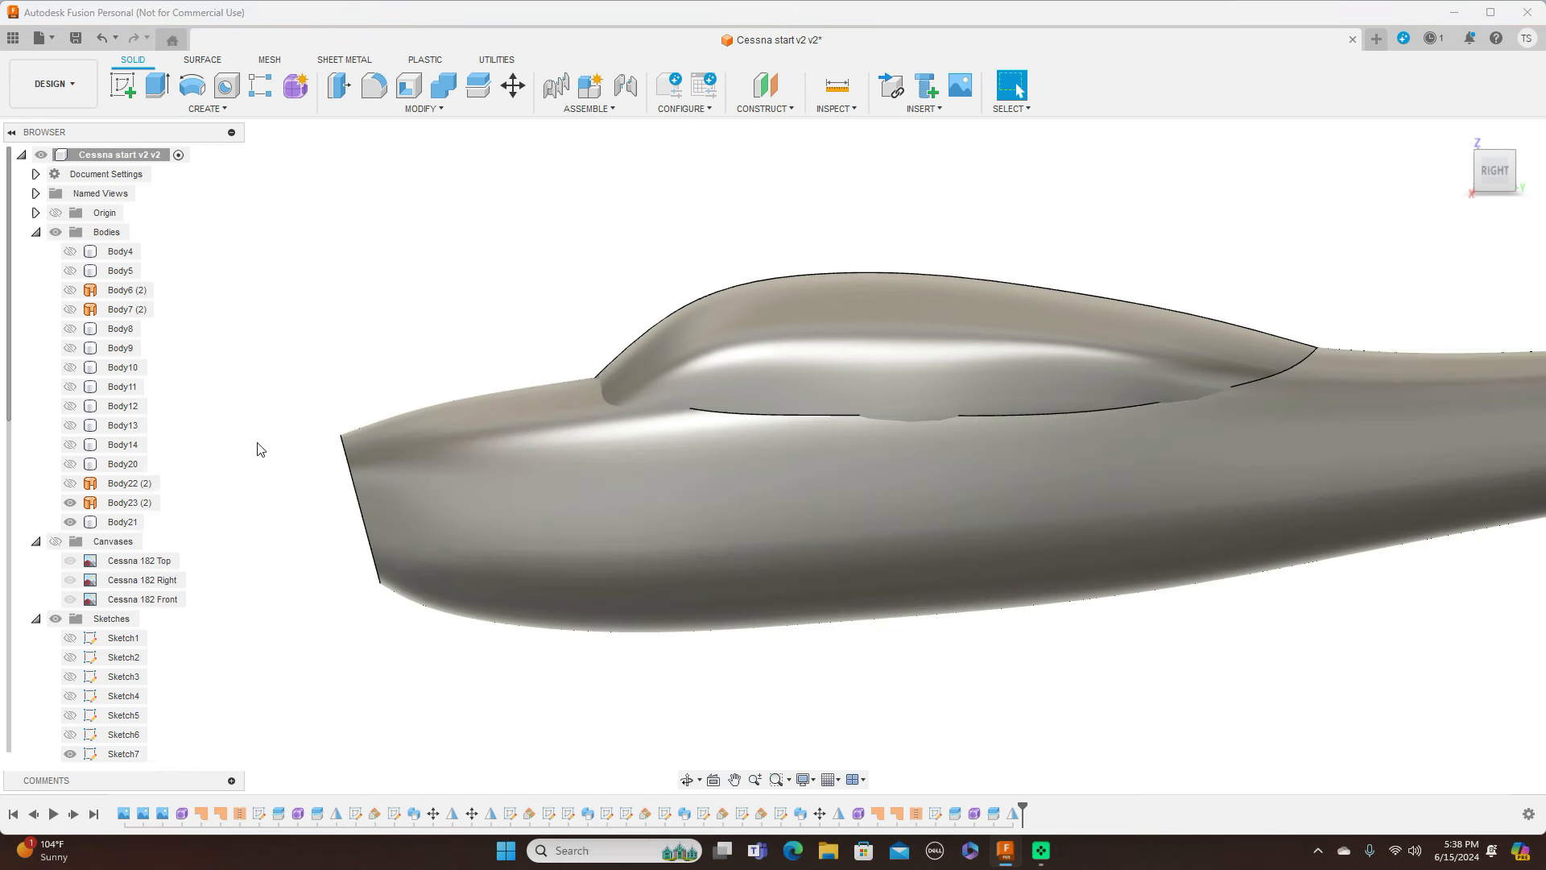
Hide the new canopy and fuselage, and check the earlier bodies, leaving the red fuselage Body5 and glass canopy Body7 shown
click(70, 504)
click(71, 521)
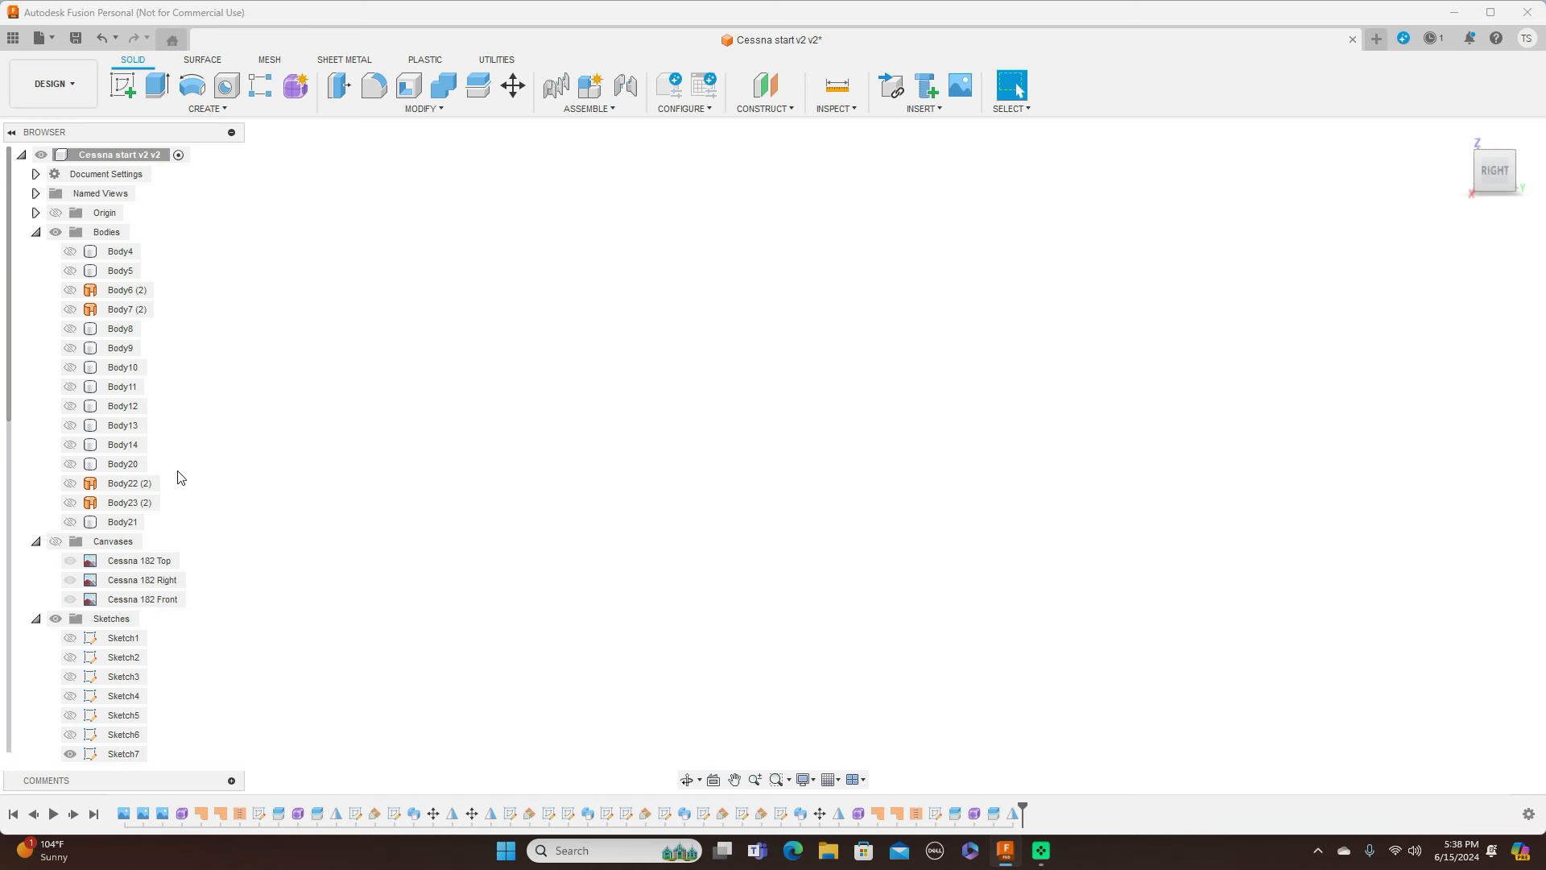
click(70, 252)
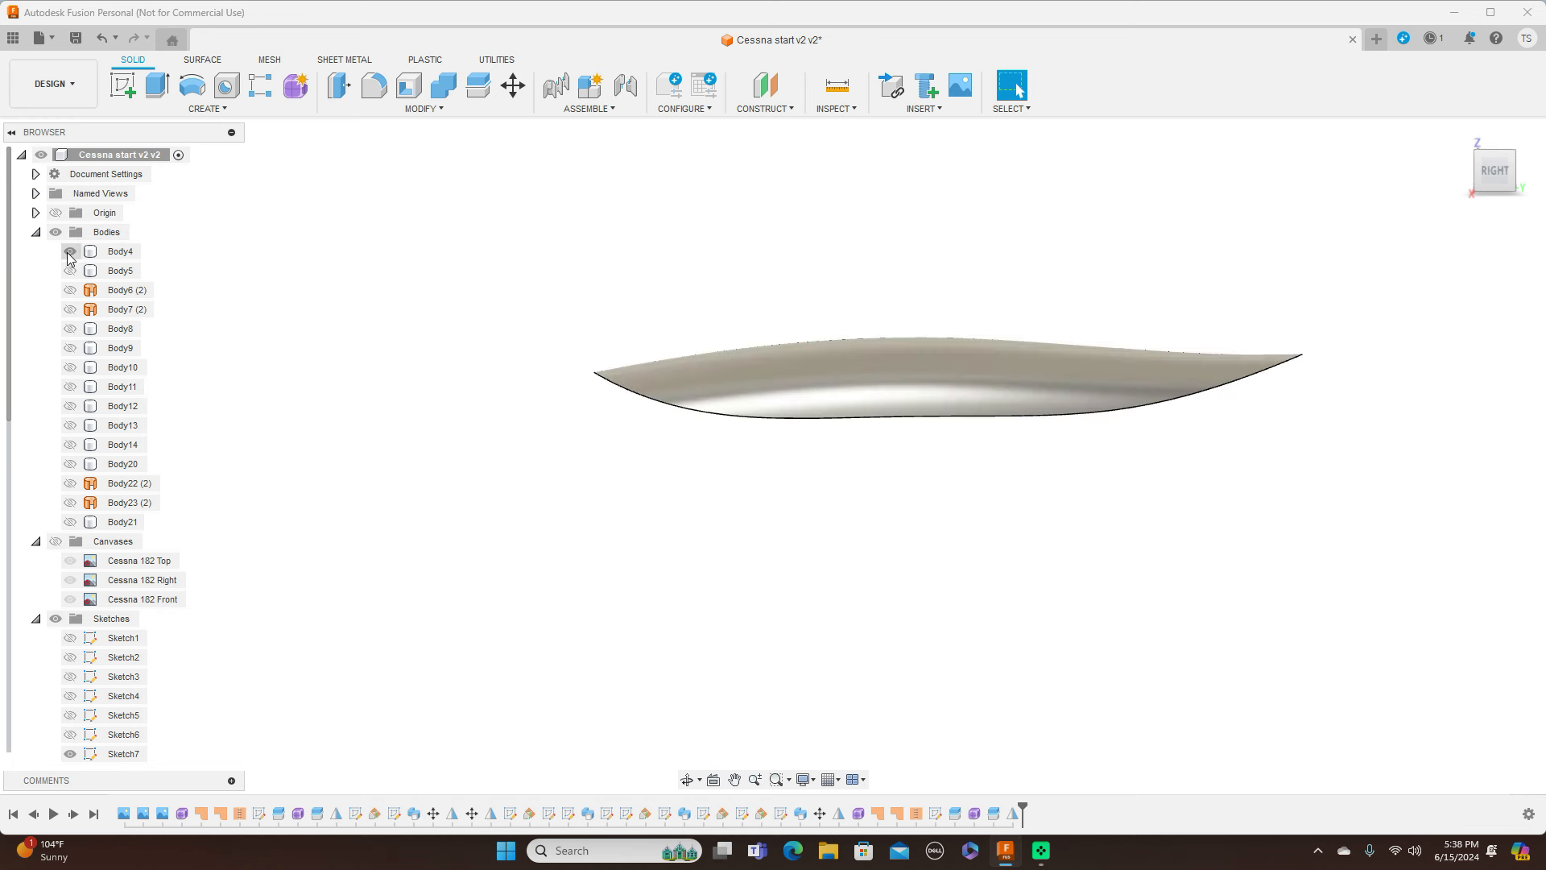
click(70, 252)
click(71, 271)
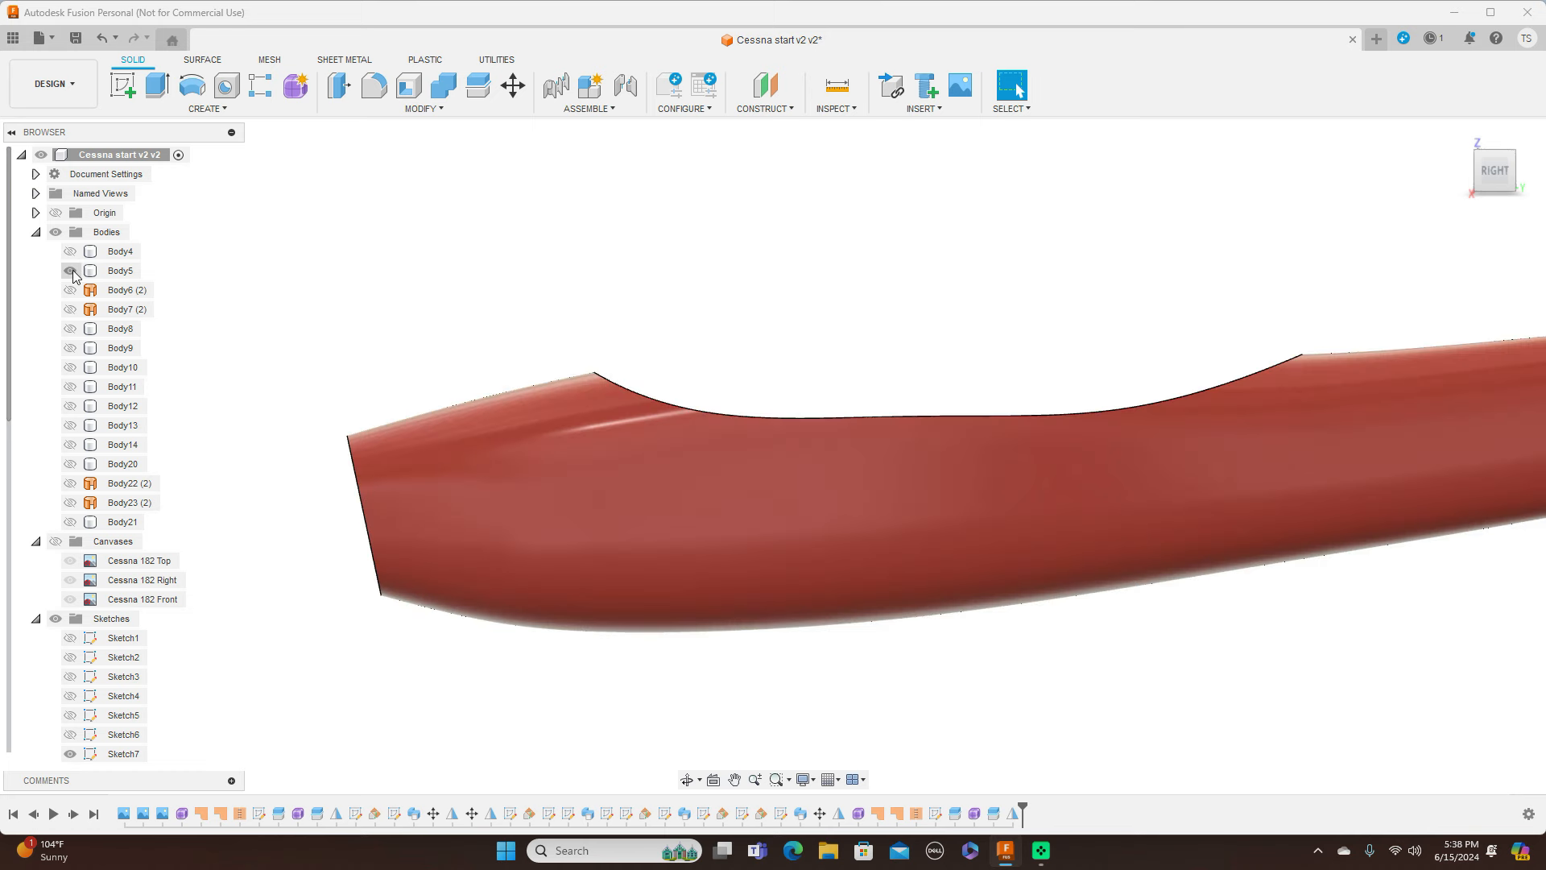
scroll(645, 289, down, 3)
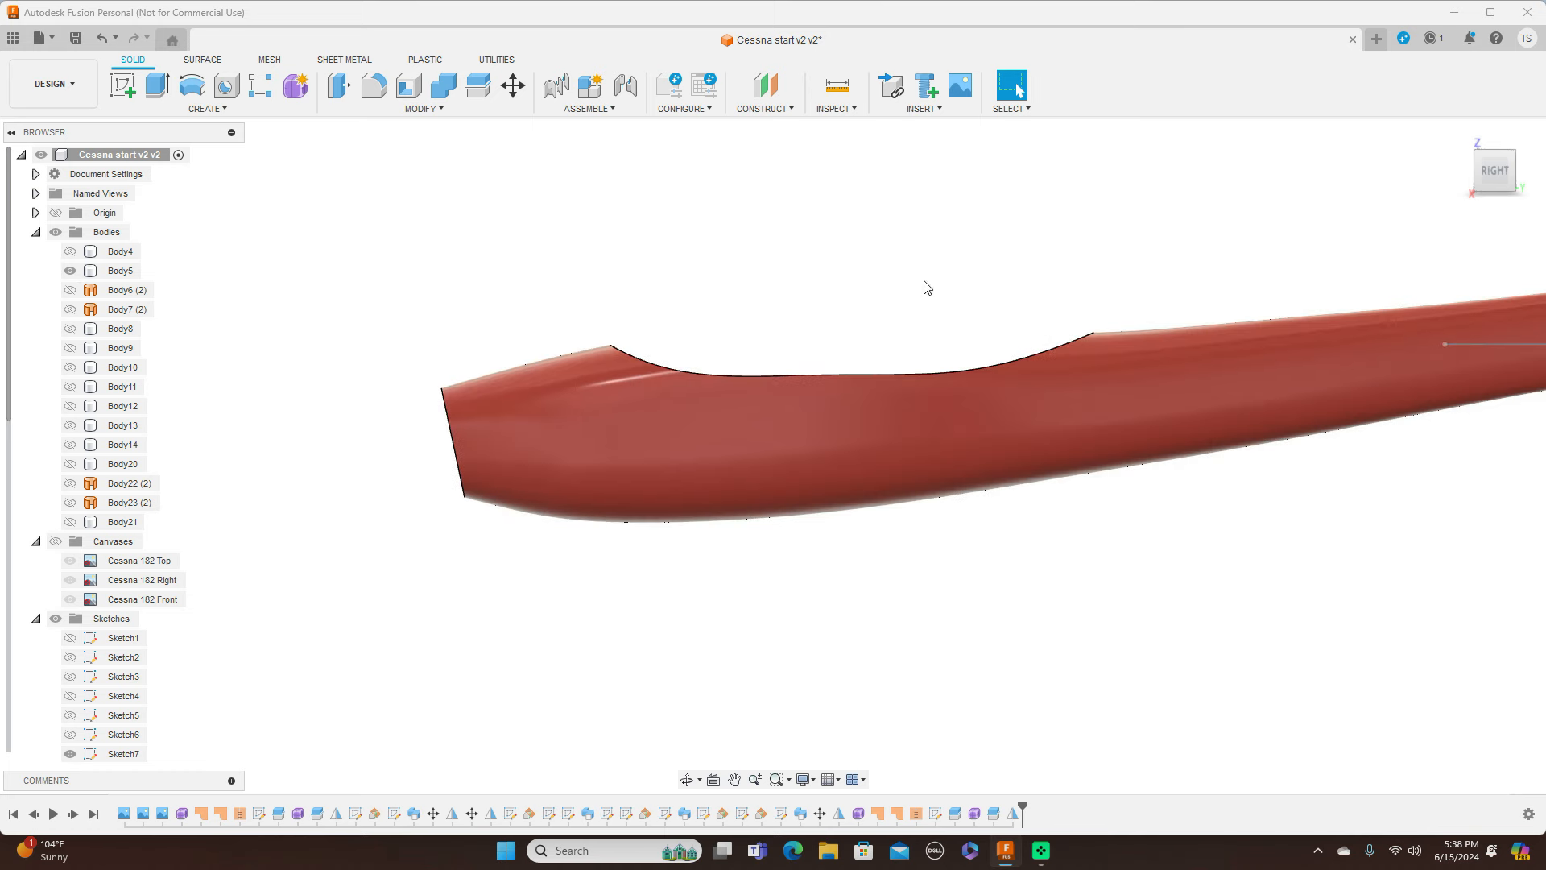
mouse_move(1481, 178)
mouse_down()
mouse_move(1492, 217)
mouse_move(1490, 185)
mouse_up()
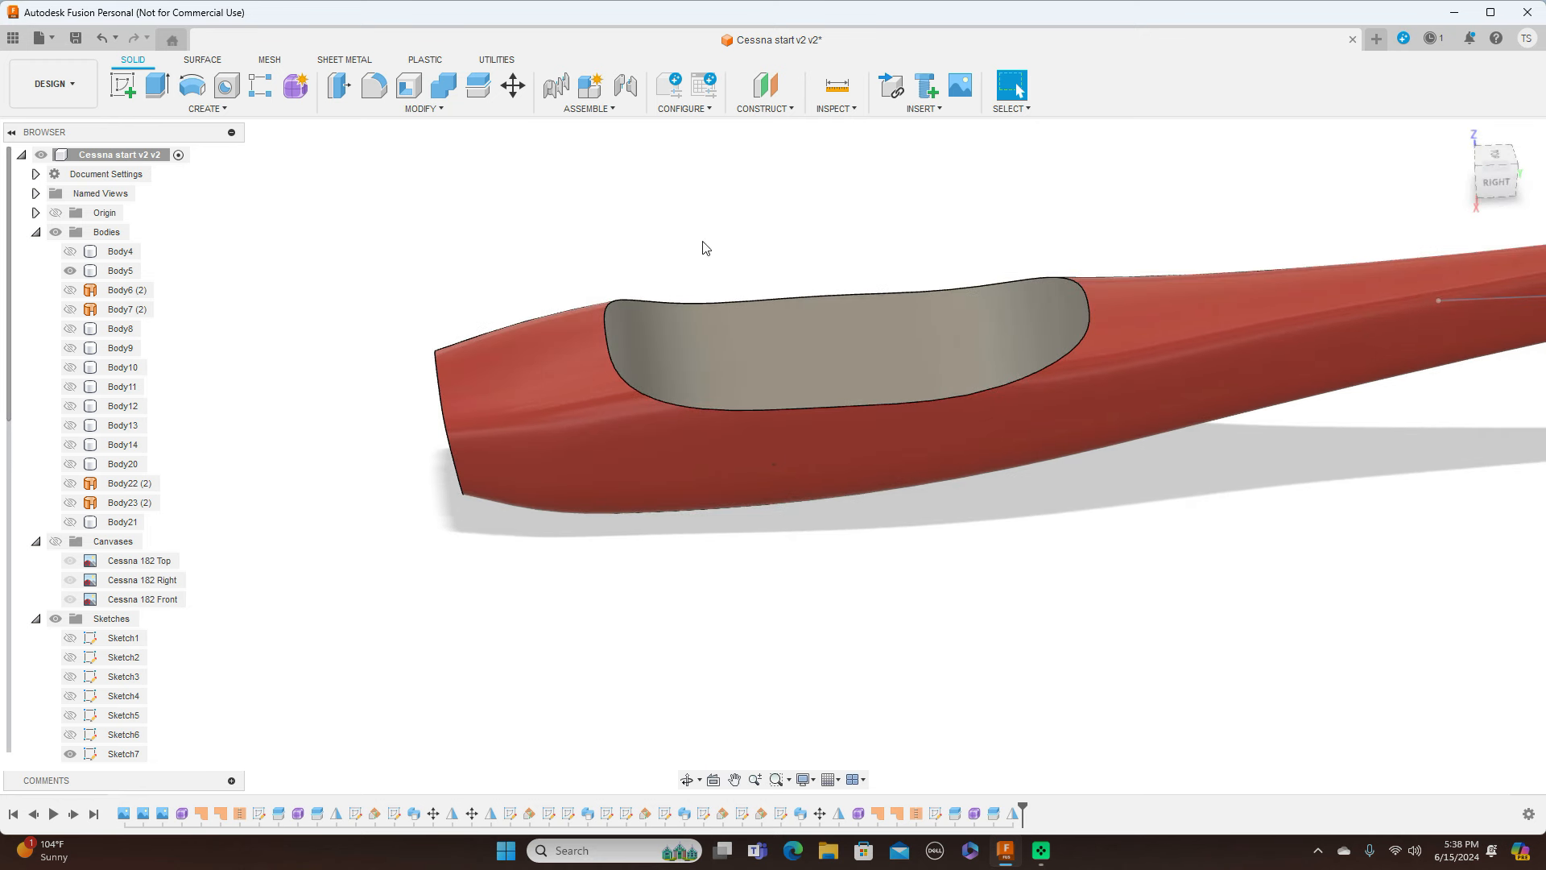
click(76, 290)
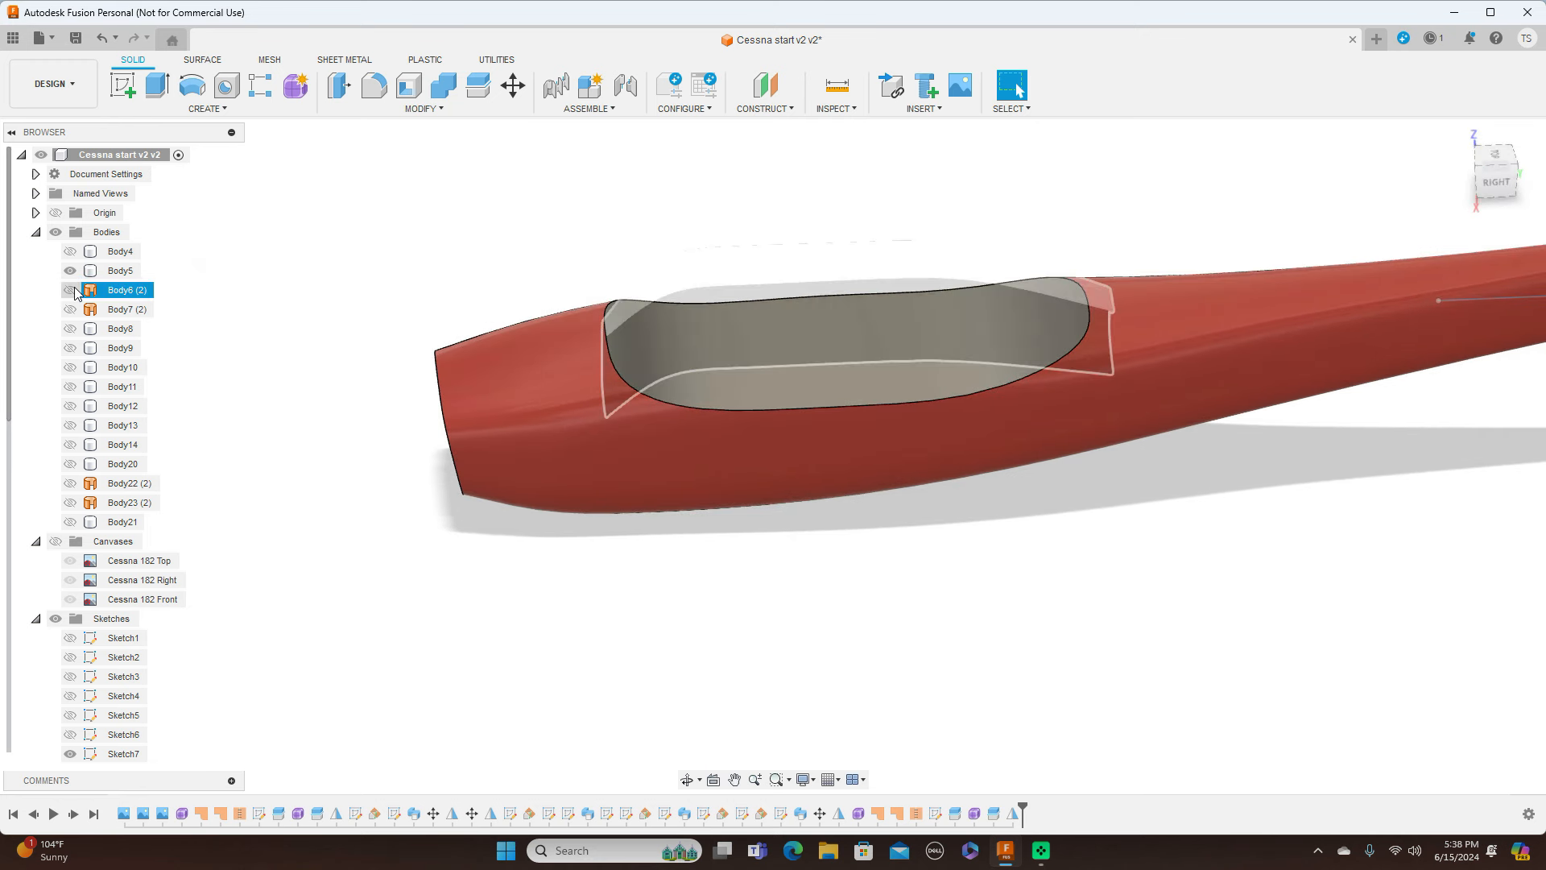
click(74, 292)
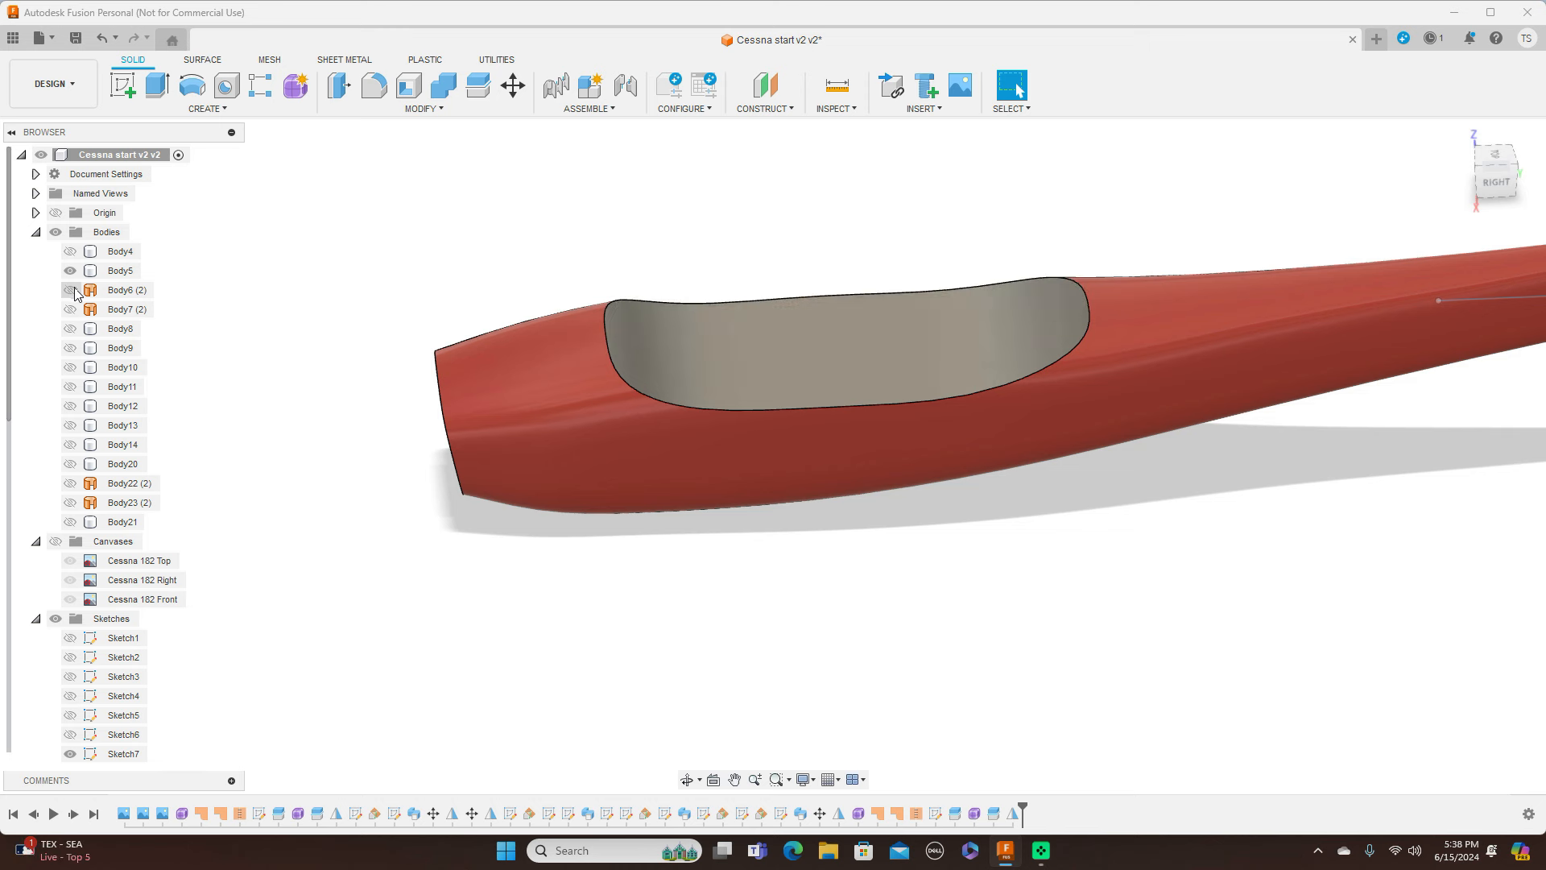
click(71, 309)
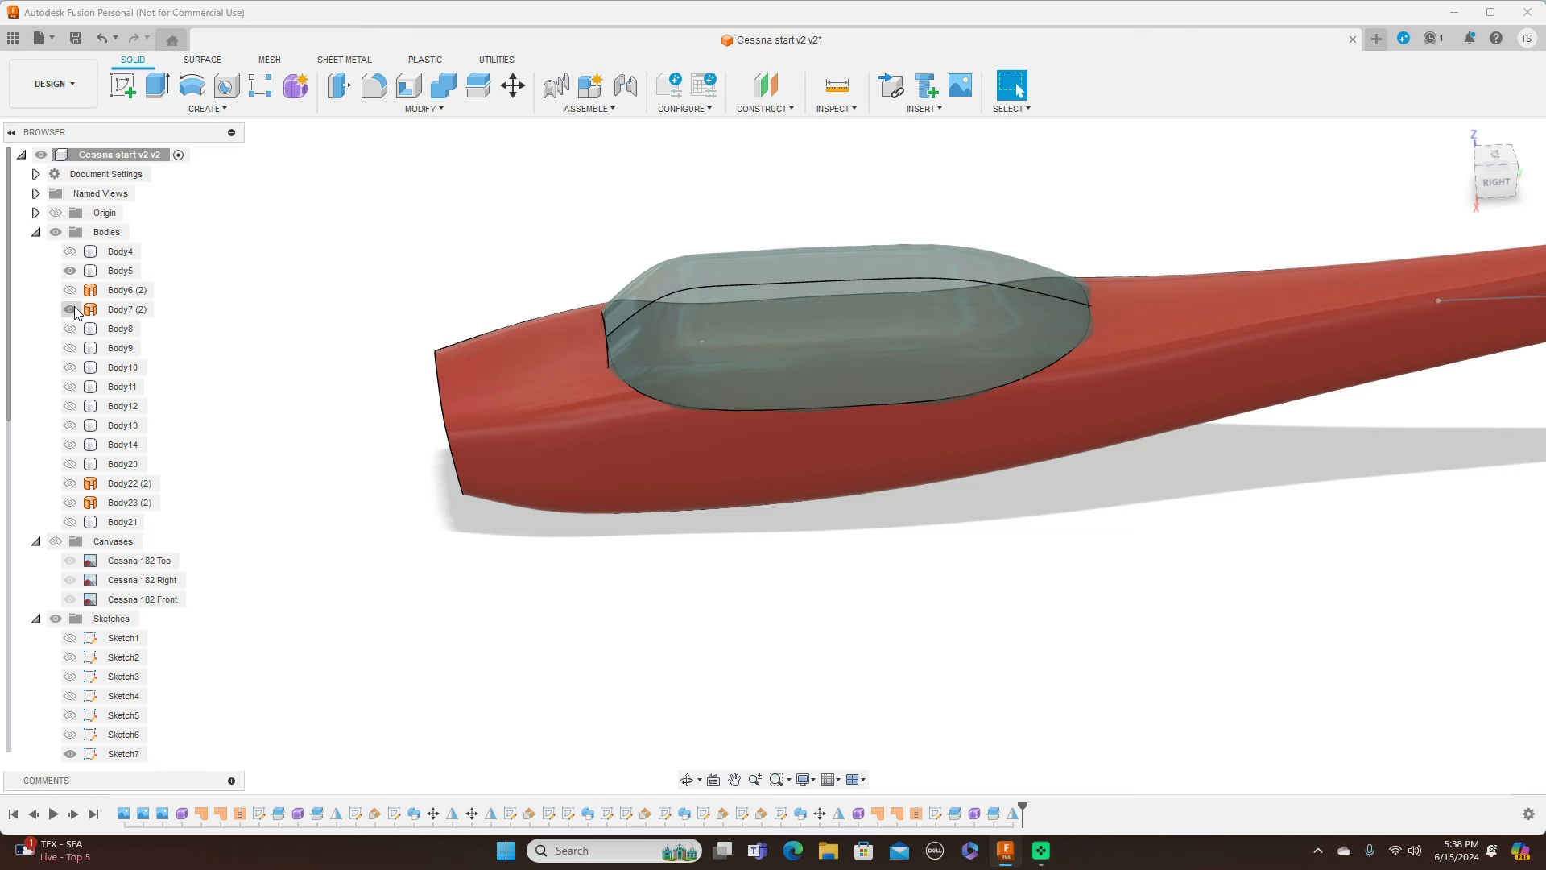
Examine how the earlier glass canopy meets the red fuselage from the right, rear, front and angled views
click(1492, 183)
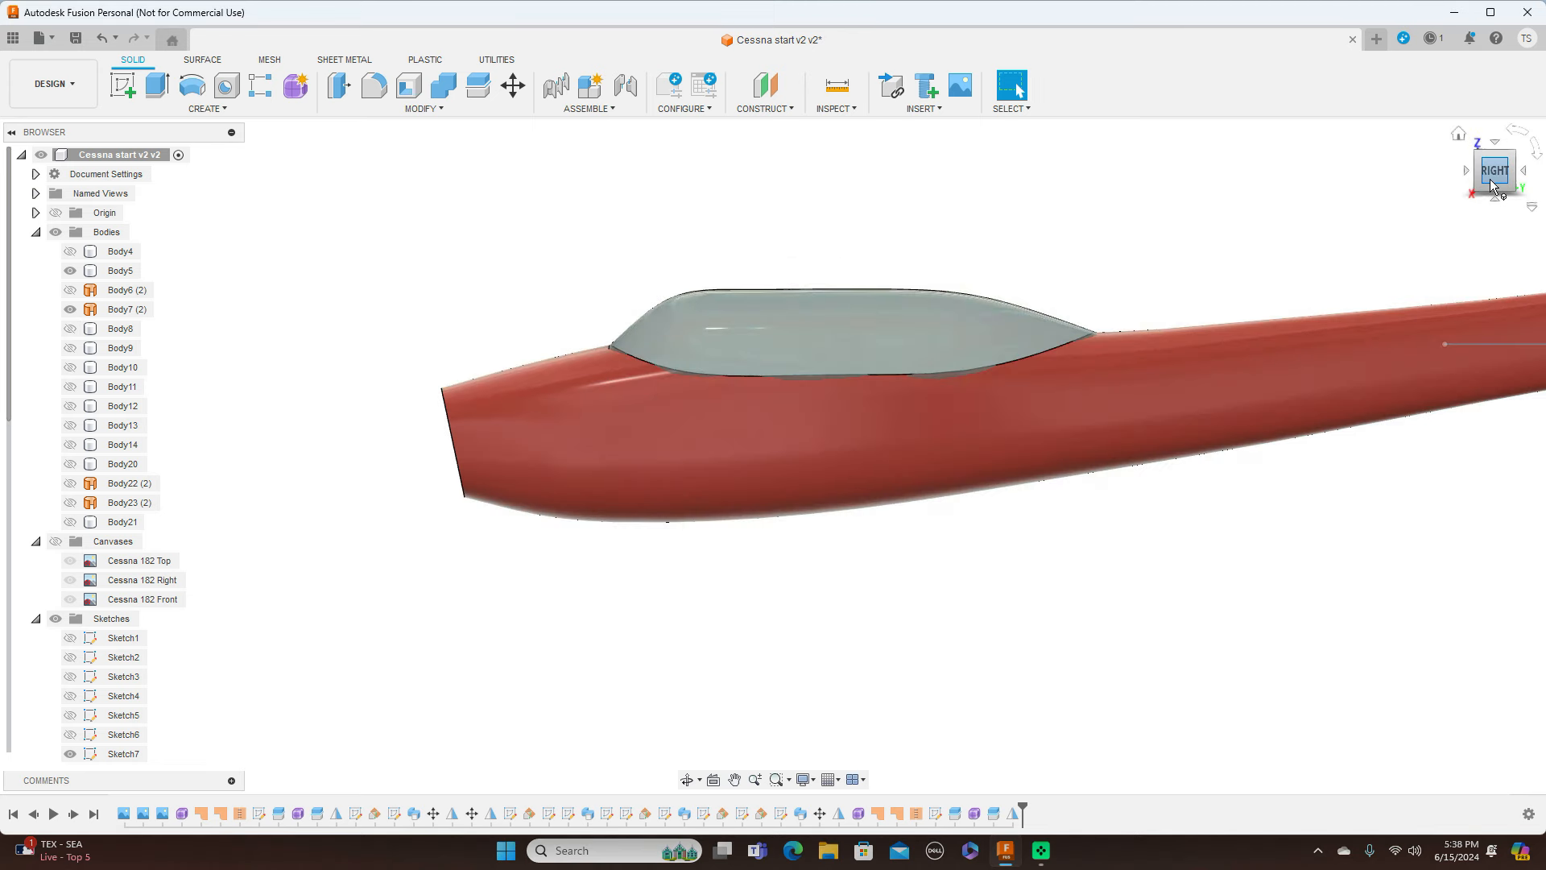
click(1514, 156)
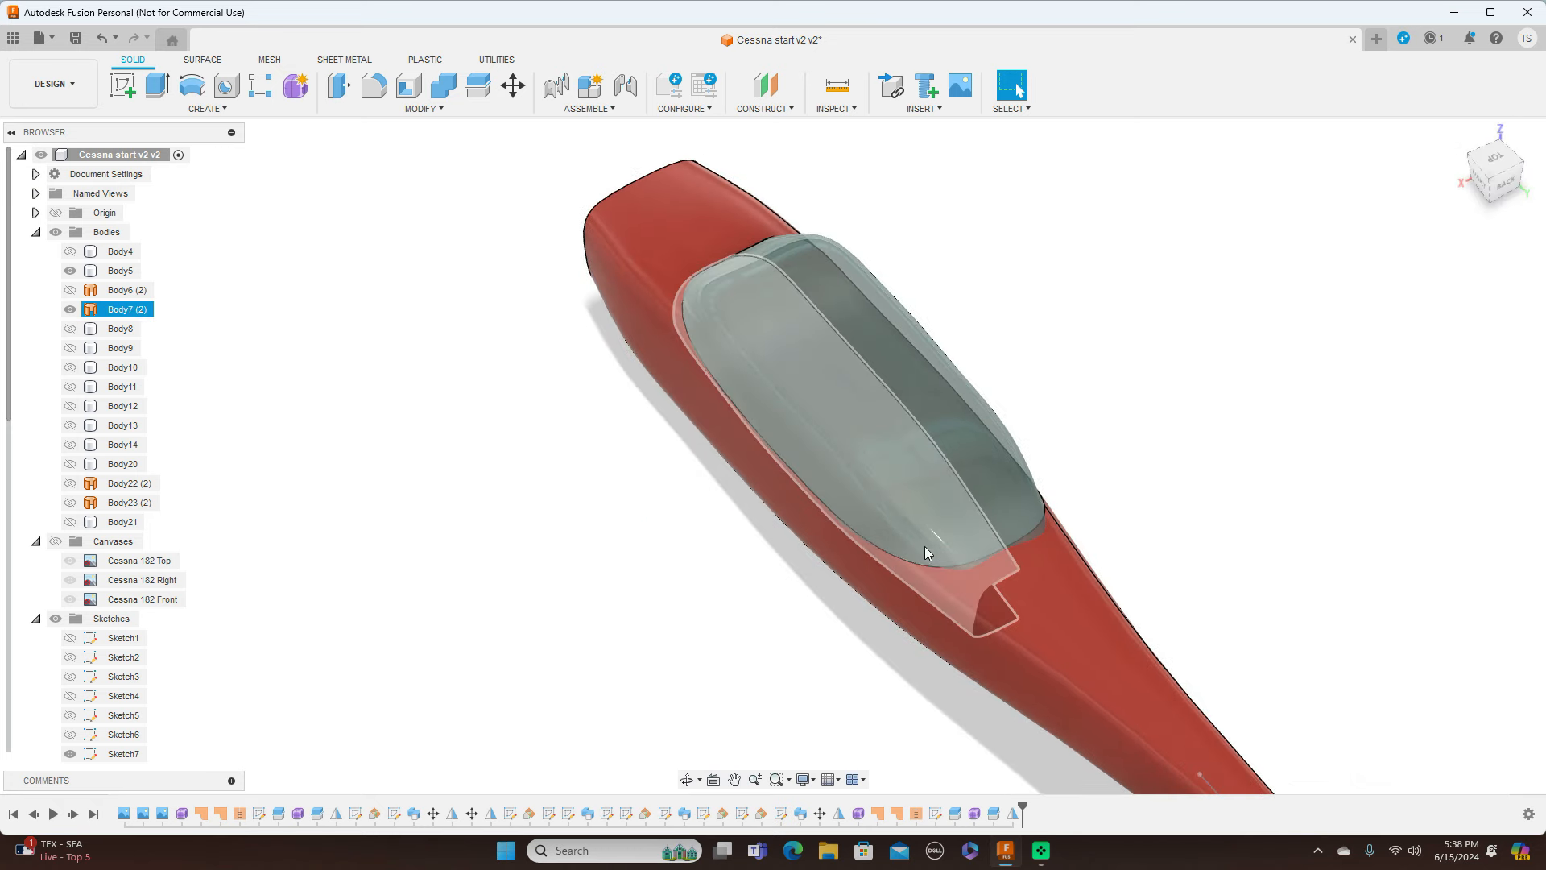
click(821, 507)
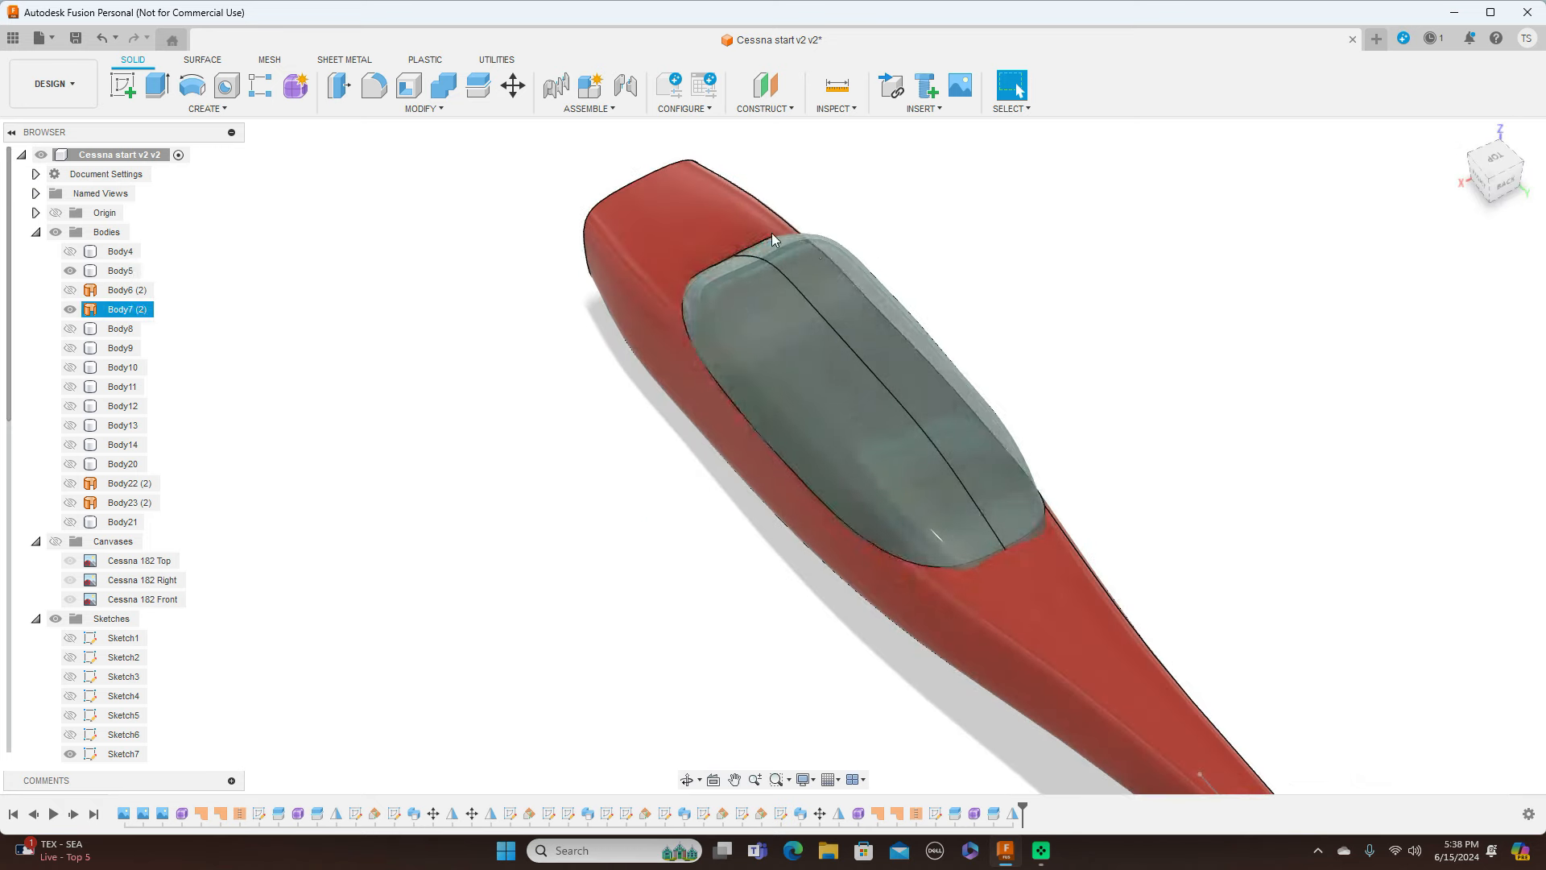
click(739, 405)
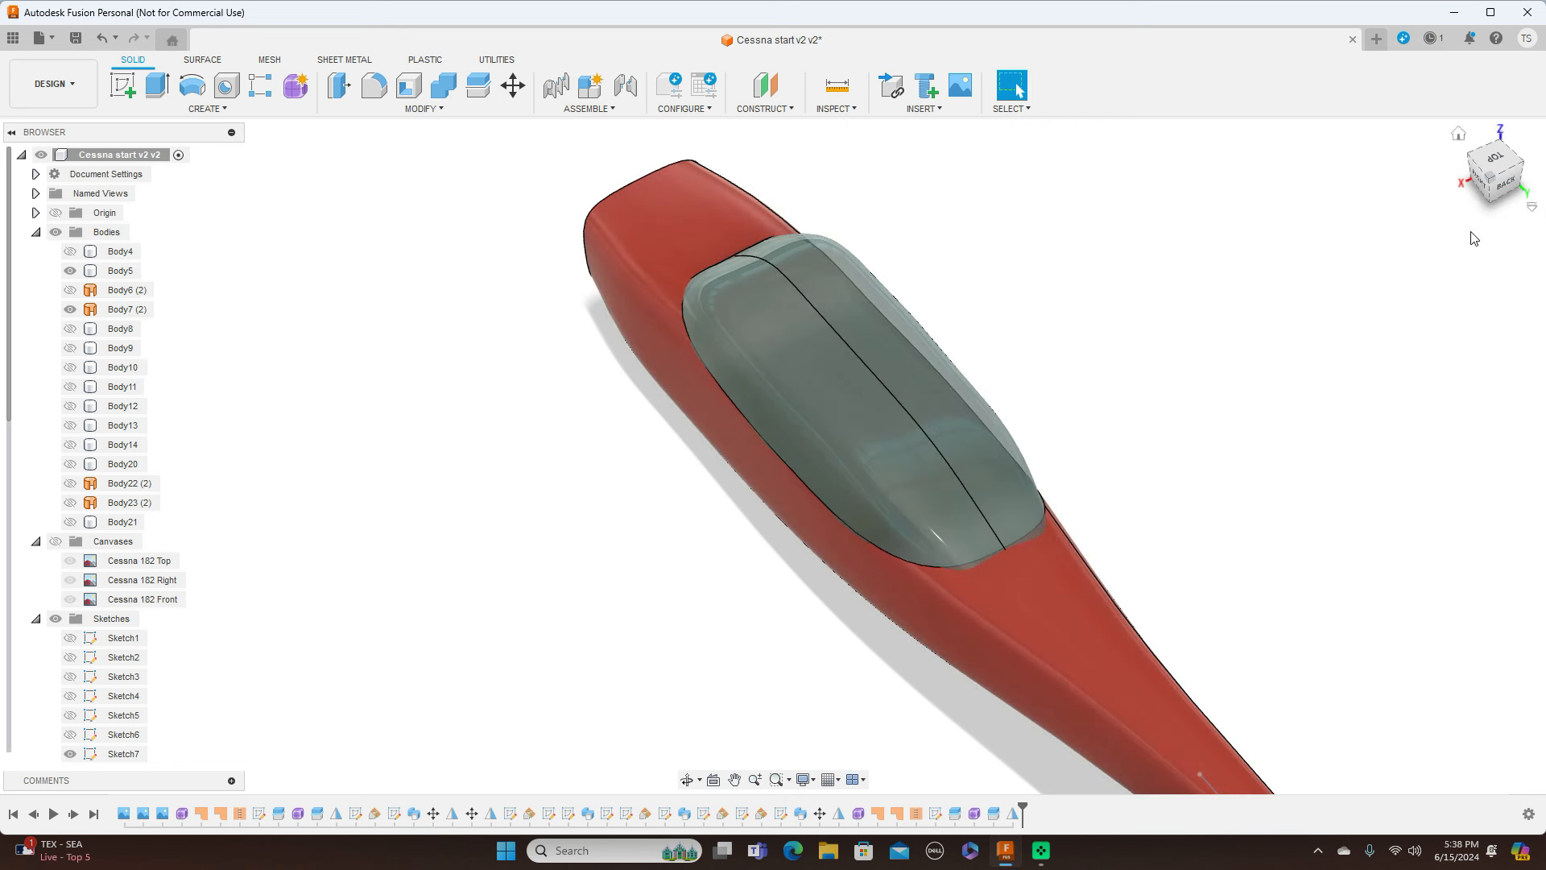
click(1506, 185)
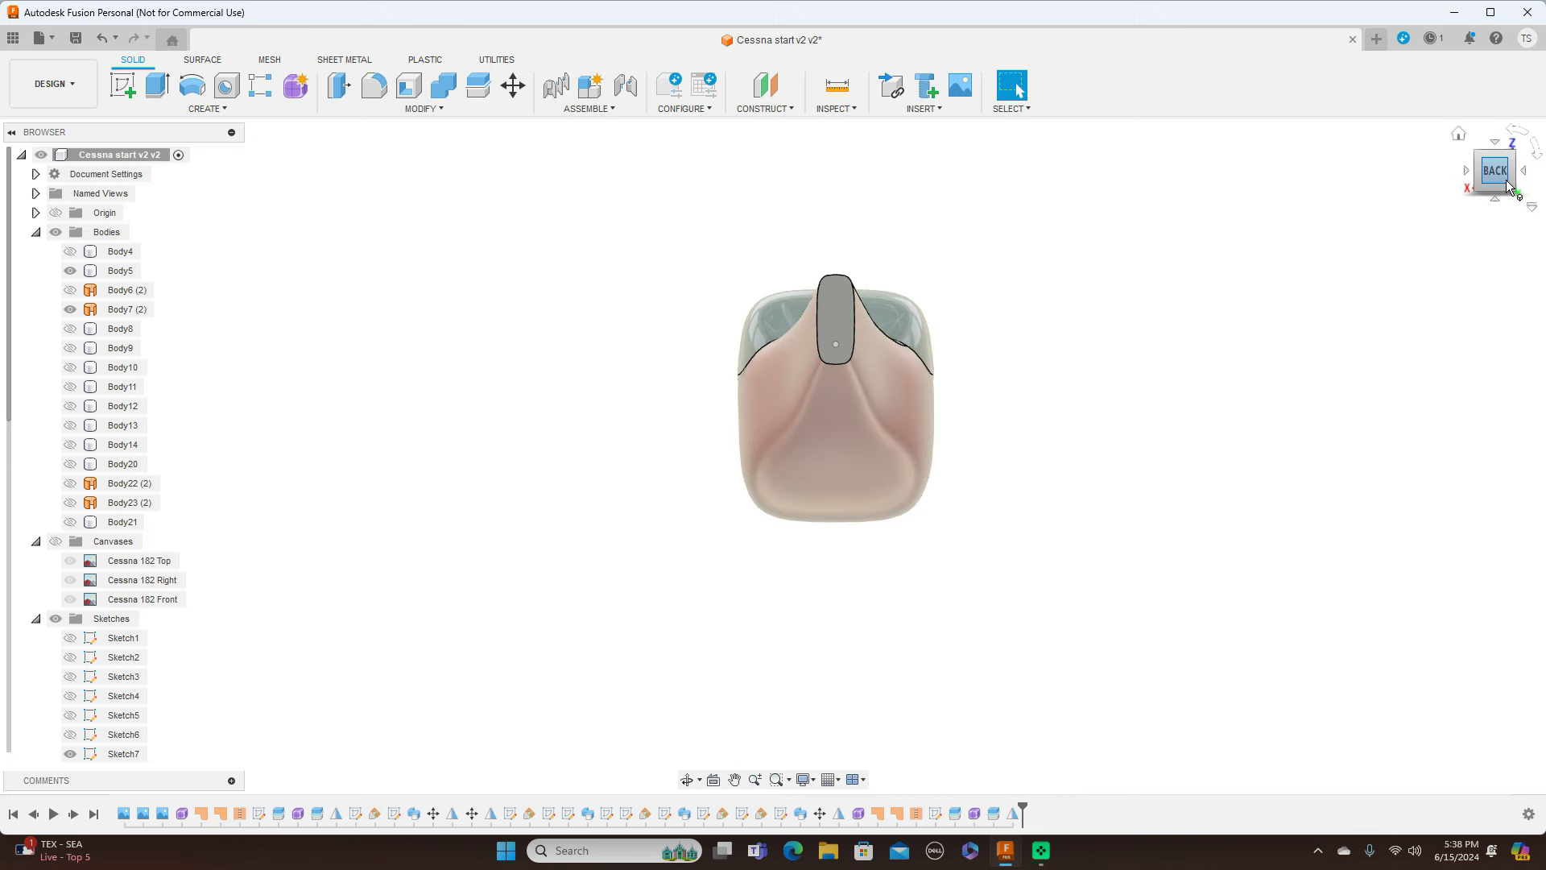
click(1466, 172)
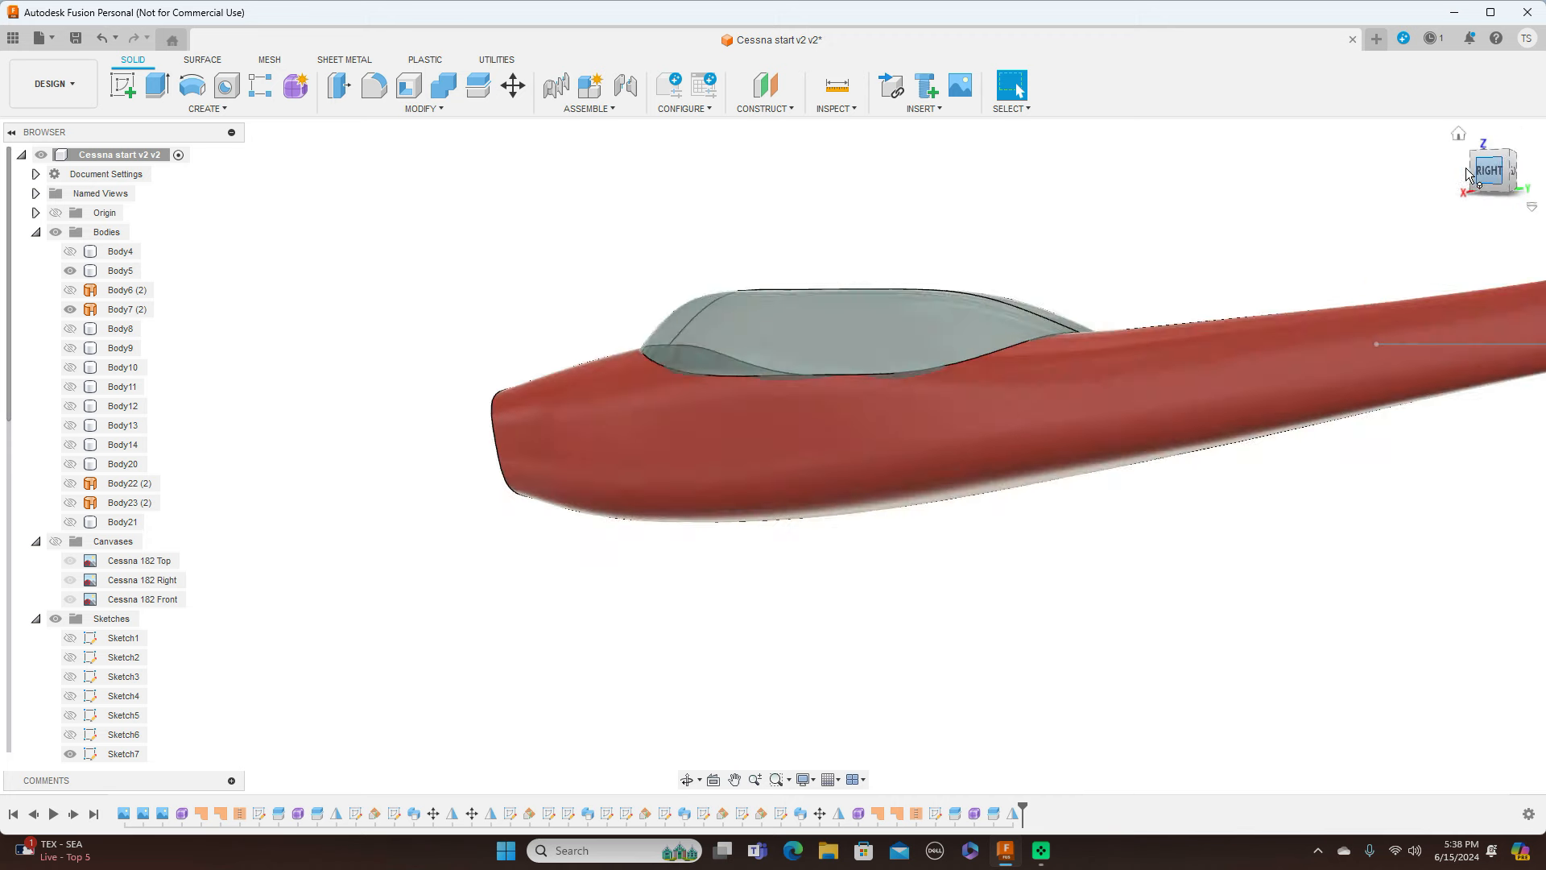
click(1466, 172)
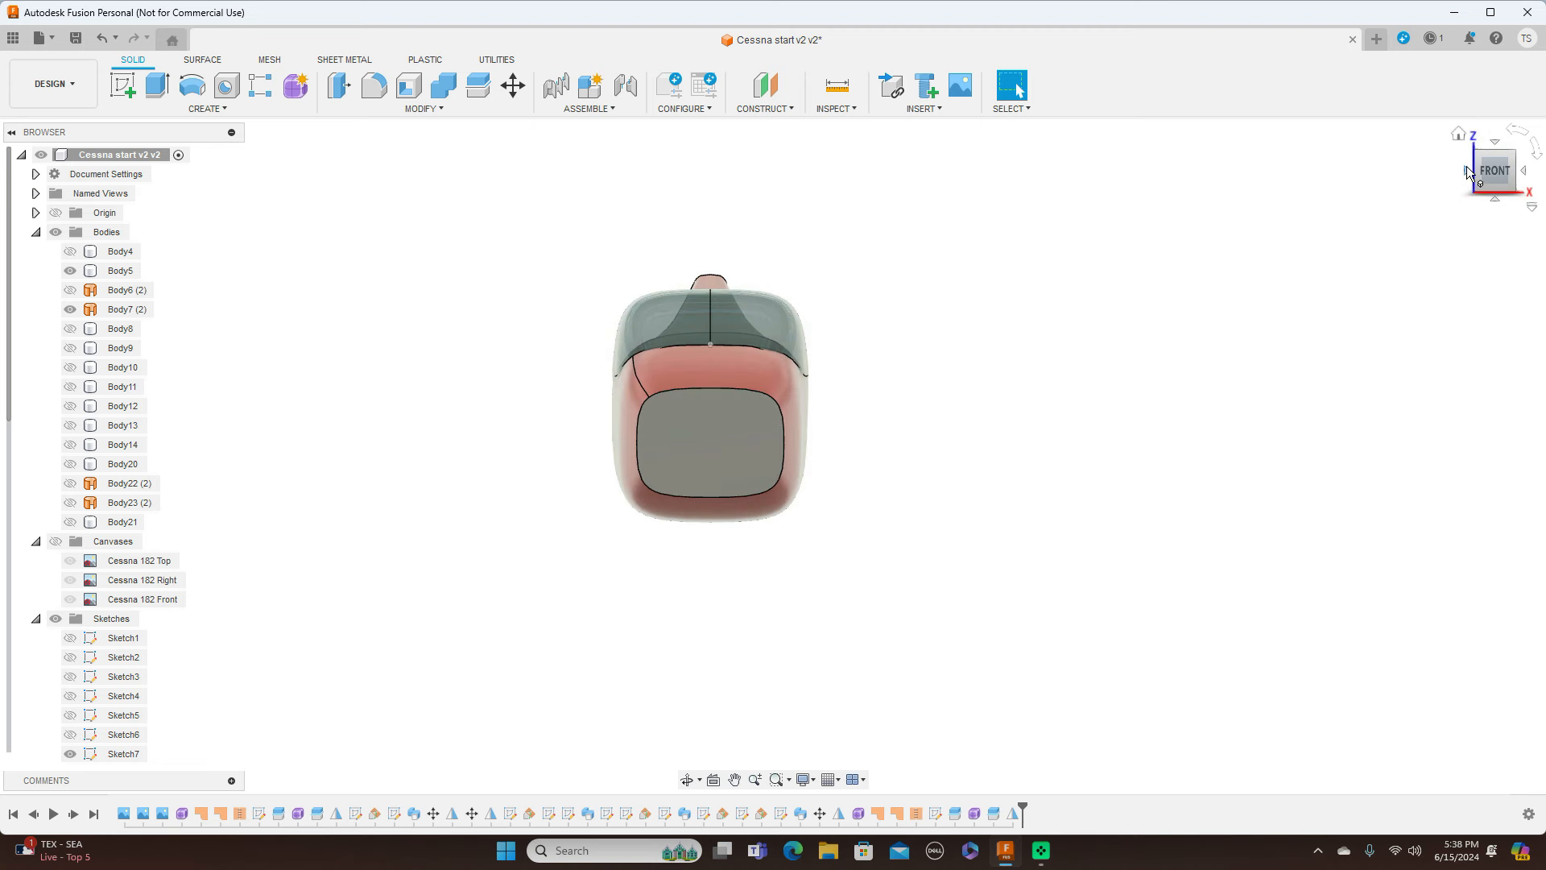
click(1518, 172)
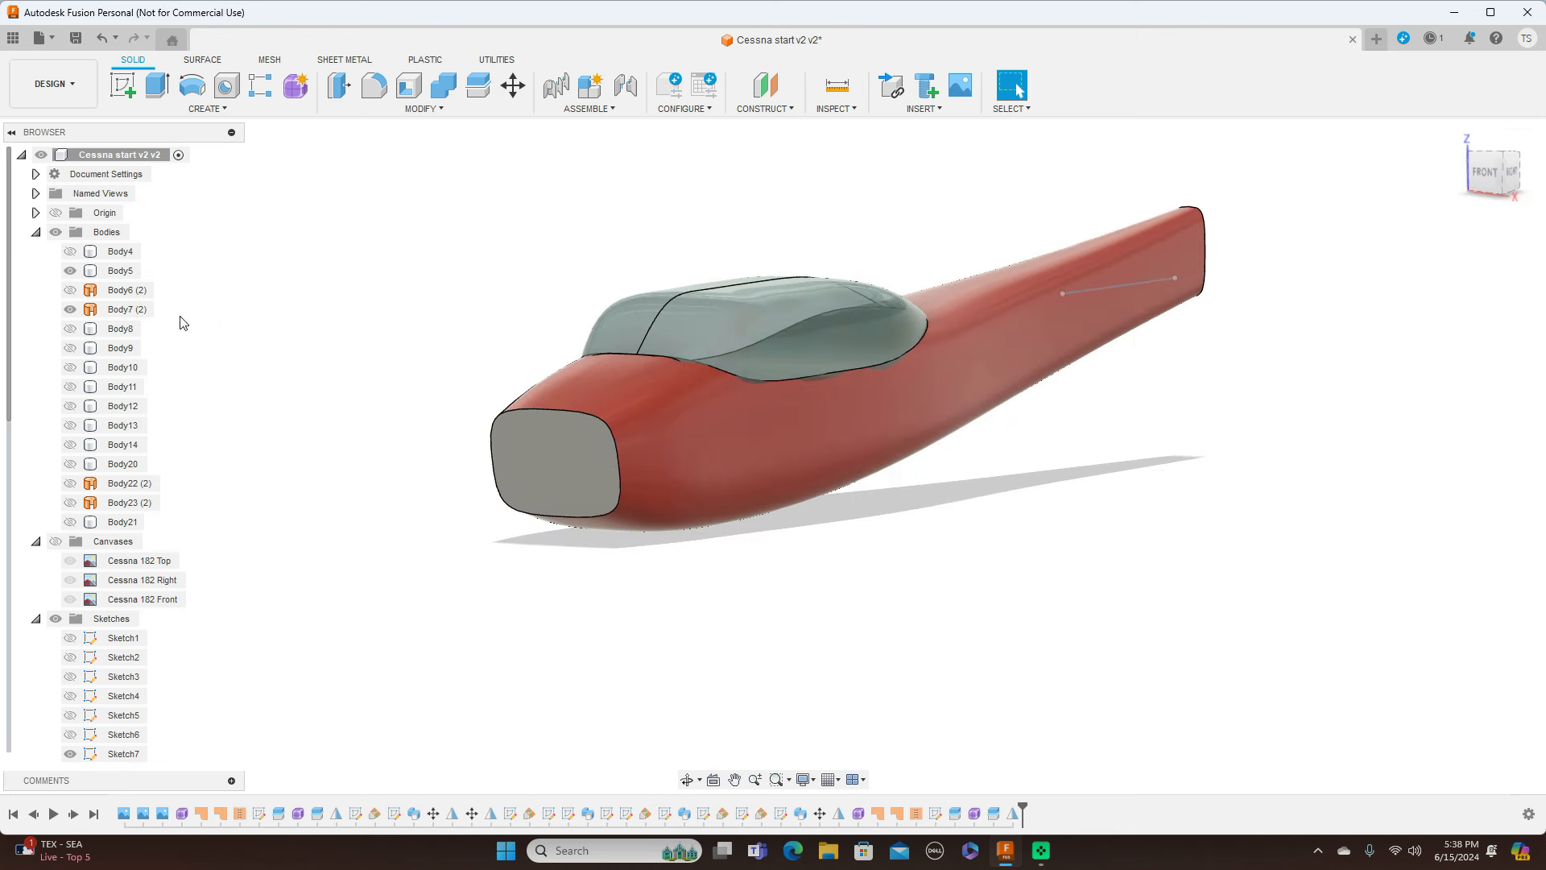
Hide Body7 and Body5, show Body21 and Body23 again, and view the new canopy from the right side
click(70, 309)
click(70, 270)
click(70, 521)
click(70, 504)
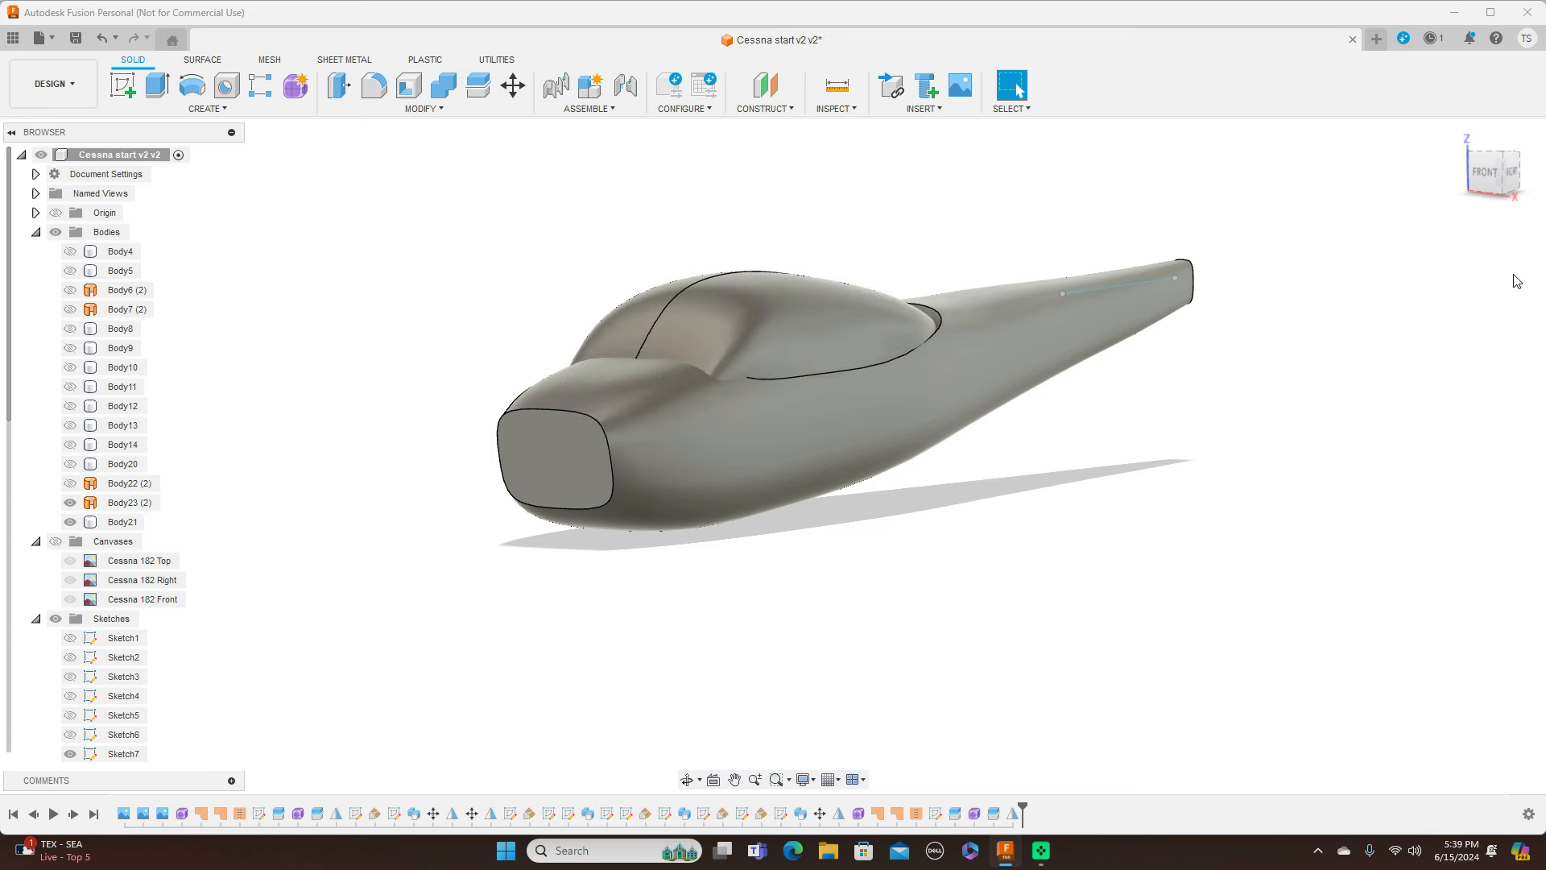
click(1514, 172)
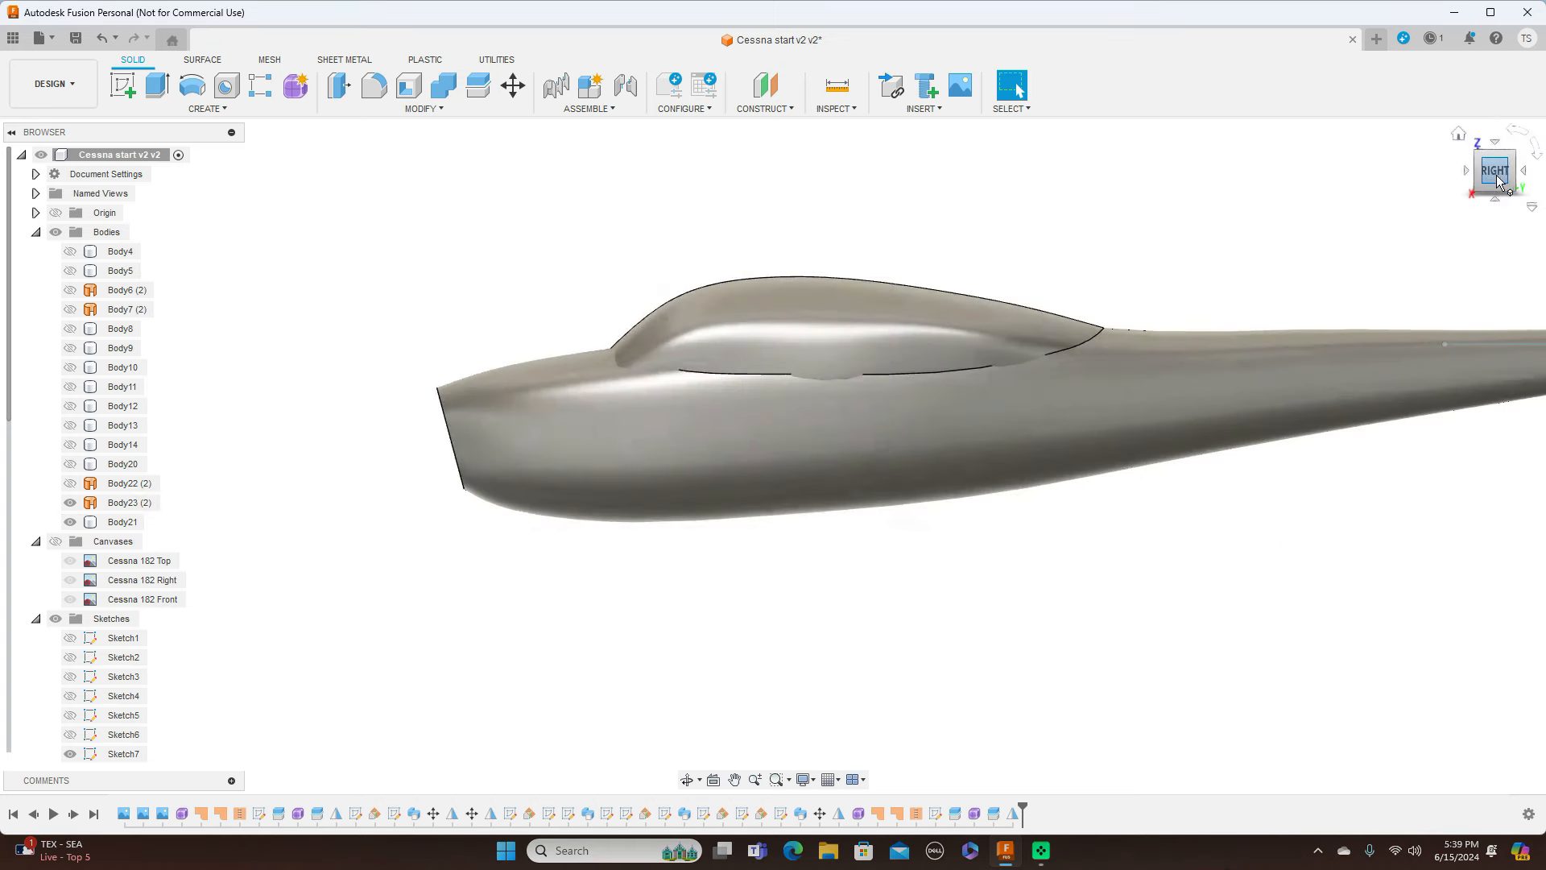
Show the blueprint canvases, hide all bodies, and start a sketch on the vertical side plane
scroll(1306, 450, down, 3)
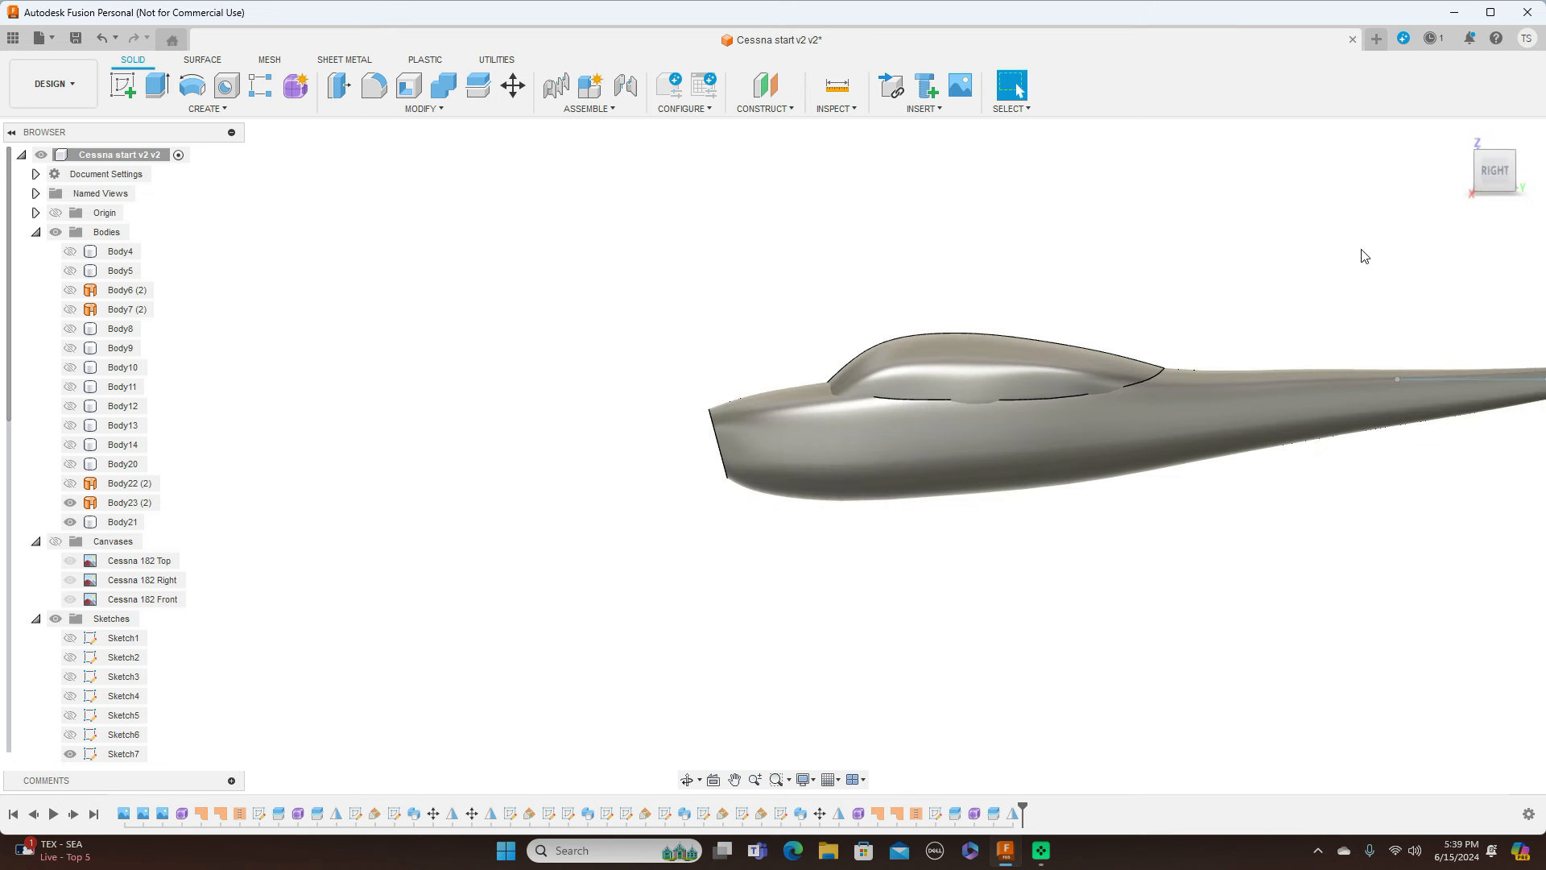
middle_drag(1364, 255, 1045, 259)
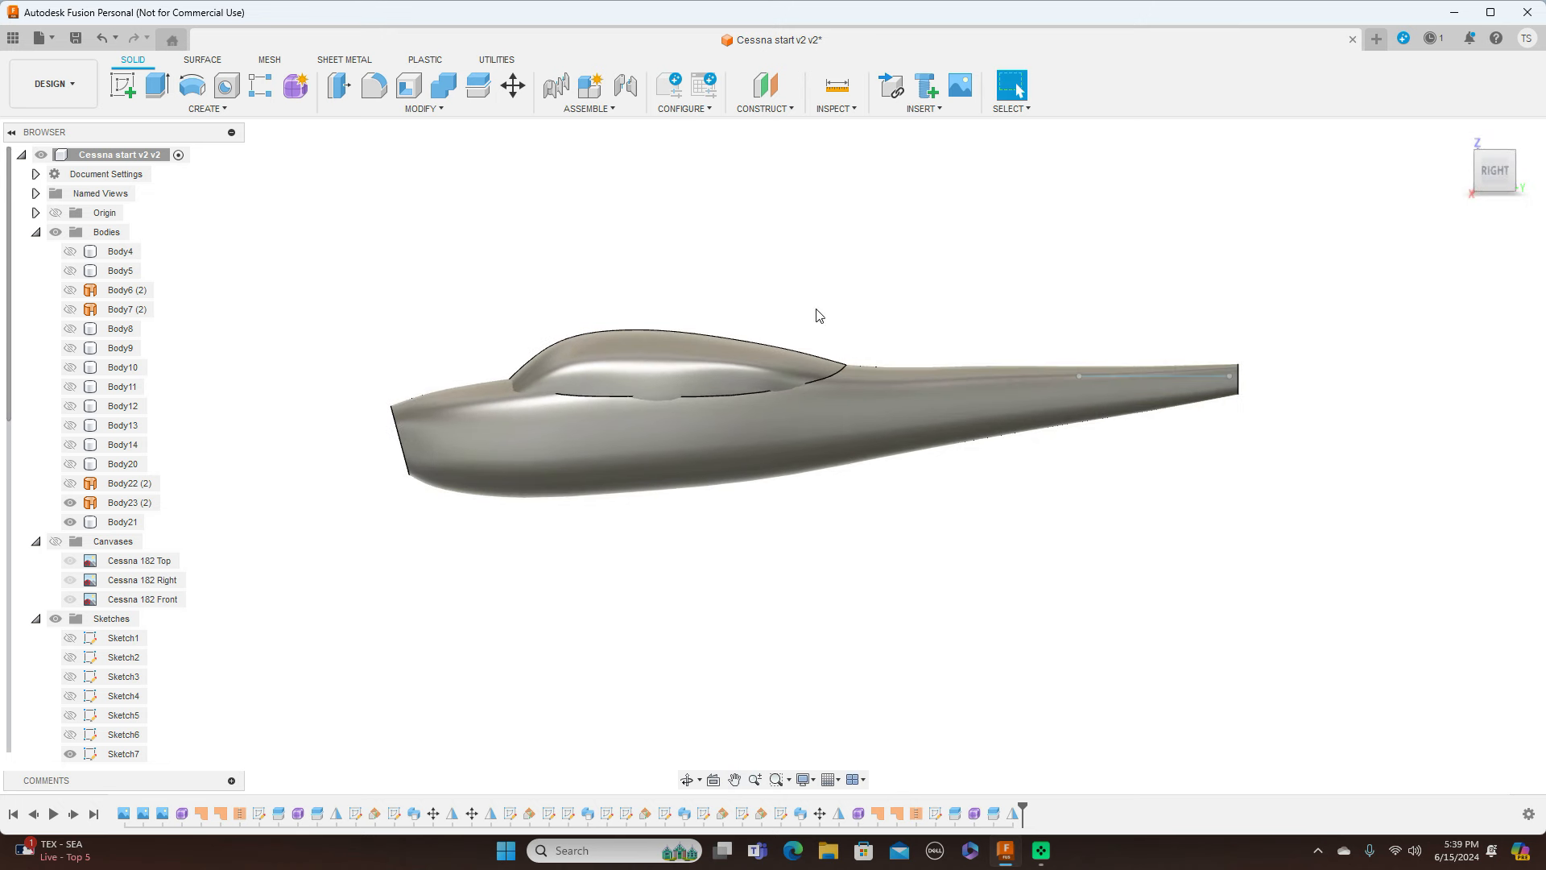
click(56, 542)
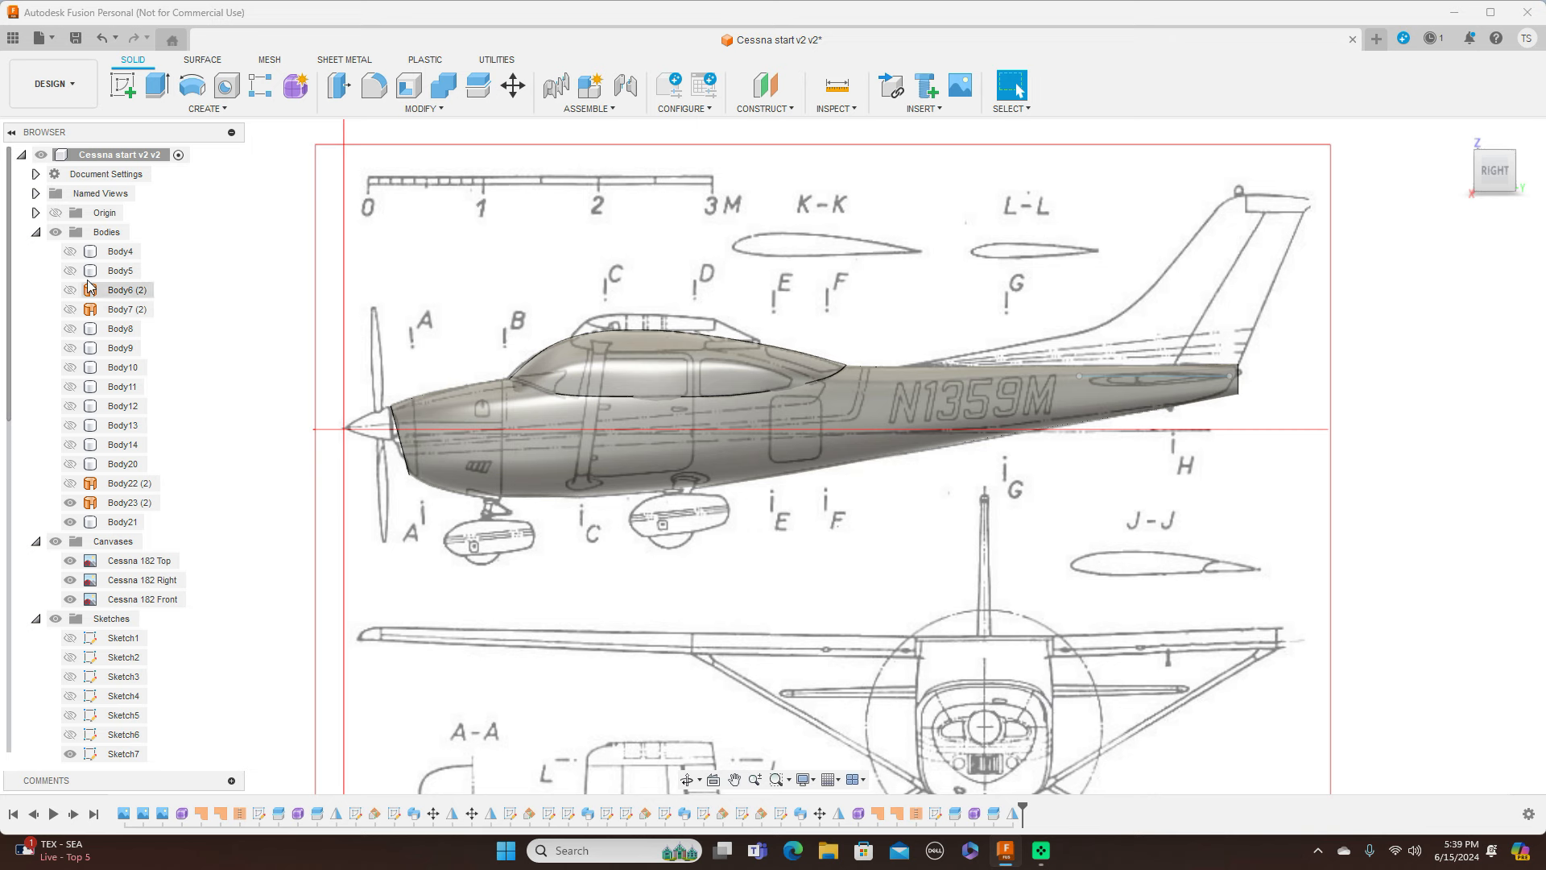
click(56, 232)
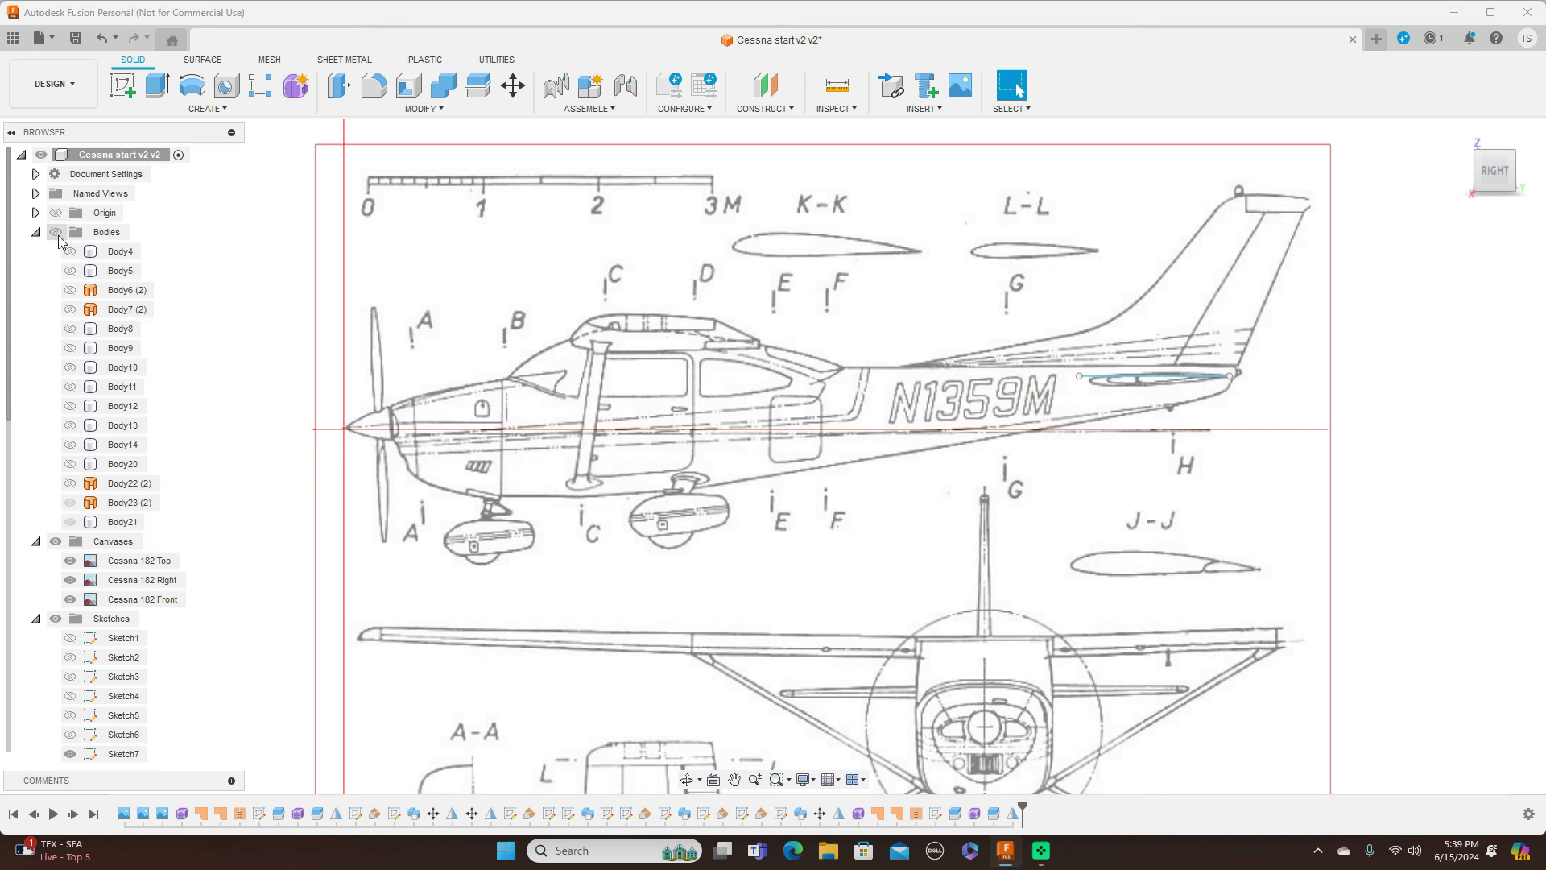
click(122, 86)
click(386, 370)
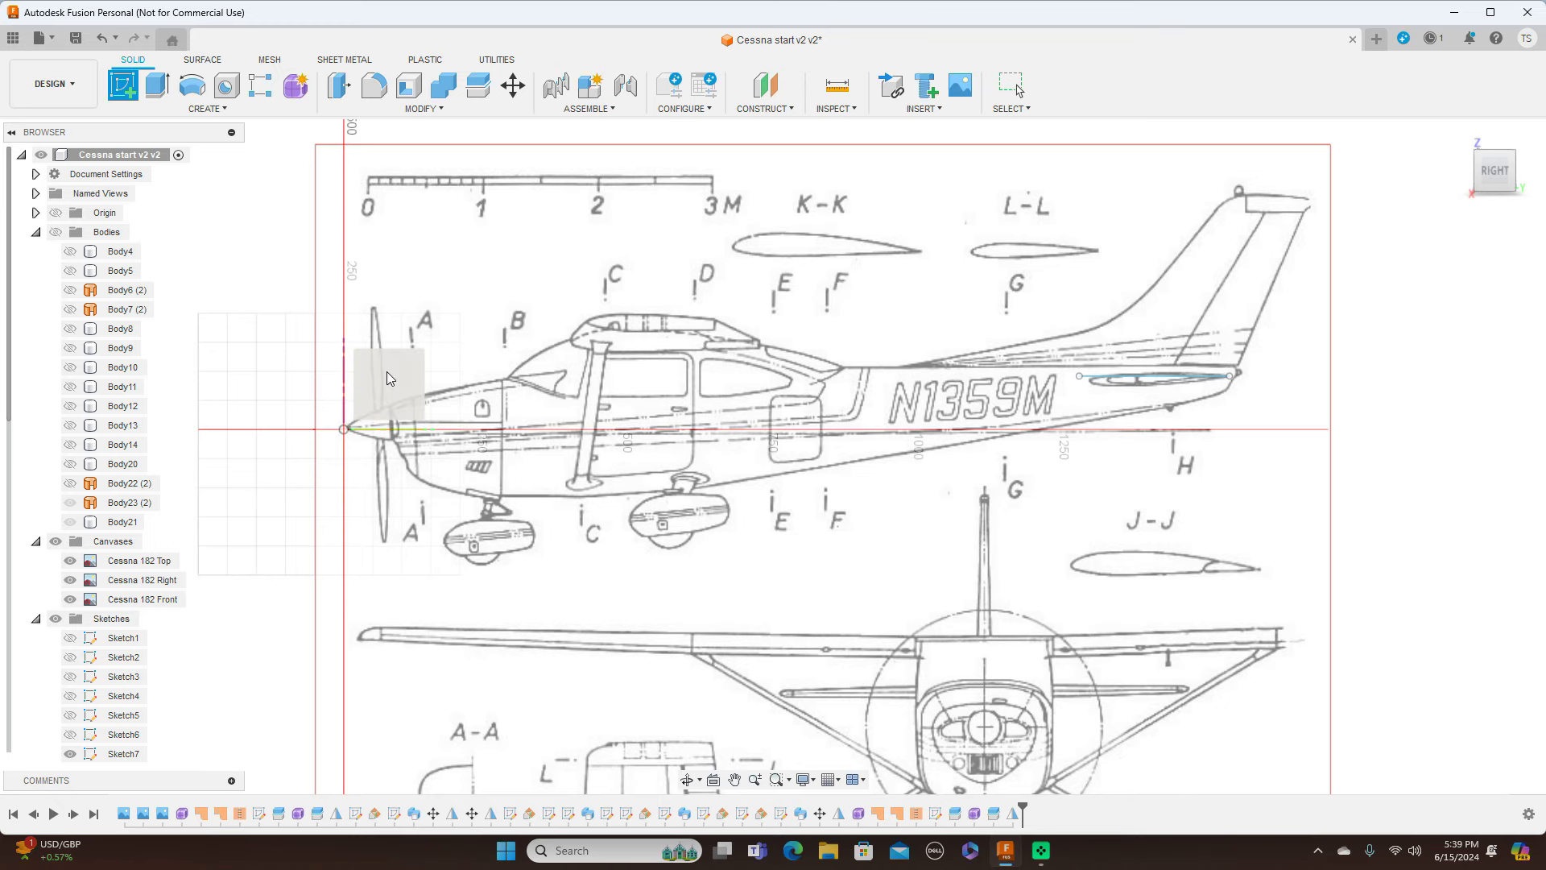
mouse_move(1240, 556)
middle_down()
mouse_move(500, 563)
mouse_move(692, 512)
mouse_move(701, 491)
middle_up()
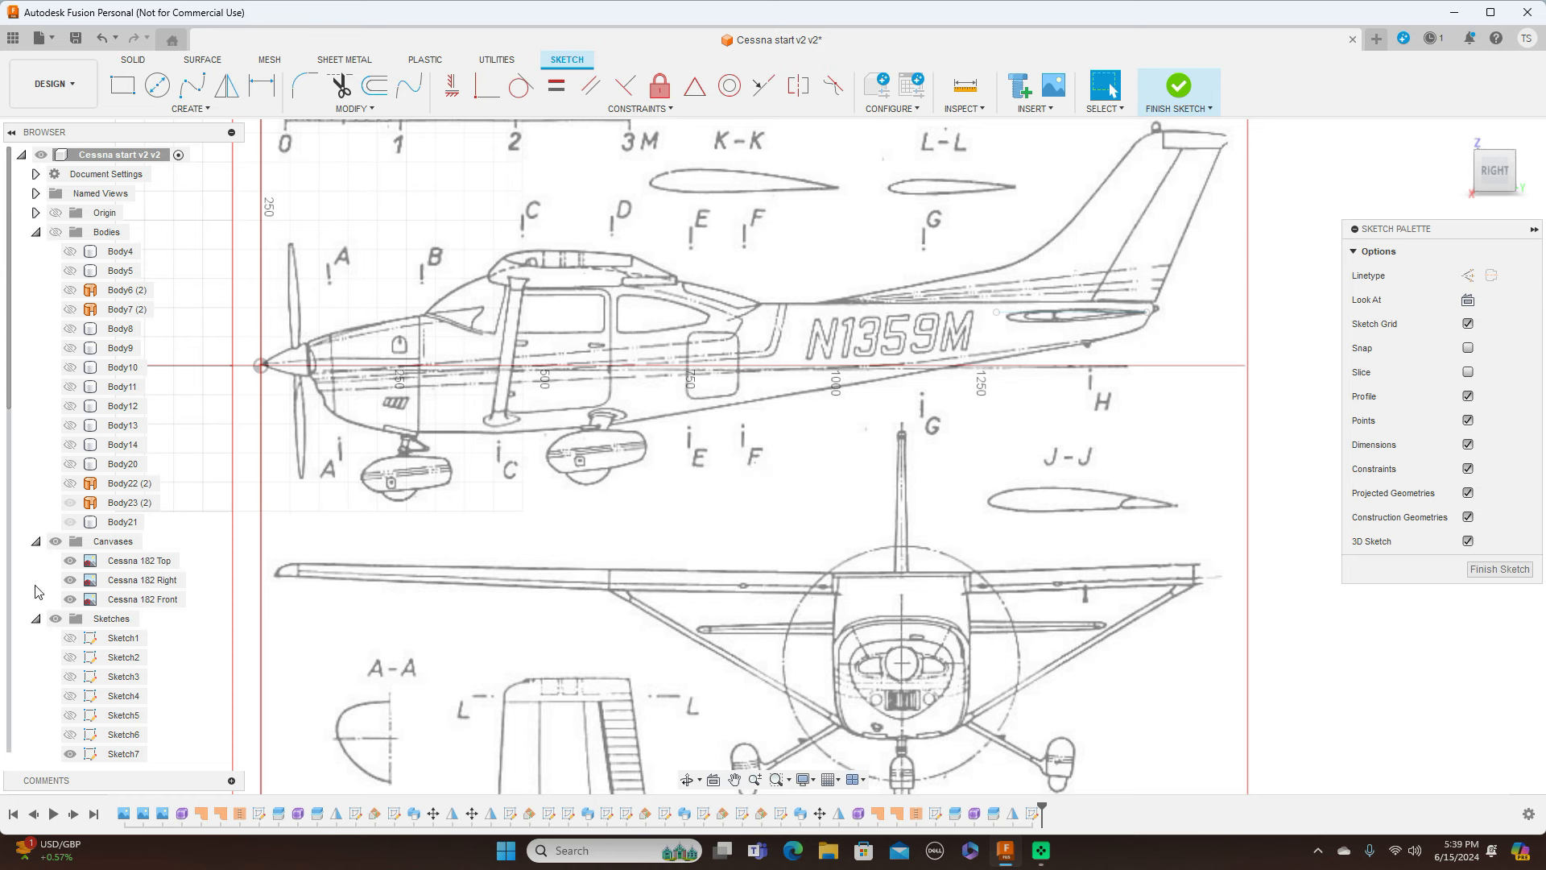
Go through the earlier sketches, leave Sketch4 with the line along the top of the tail boom displayed, and finish the side-plane sketch
click(9, 619)
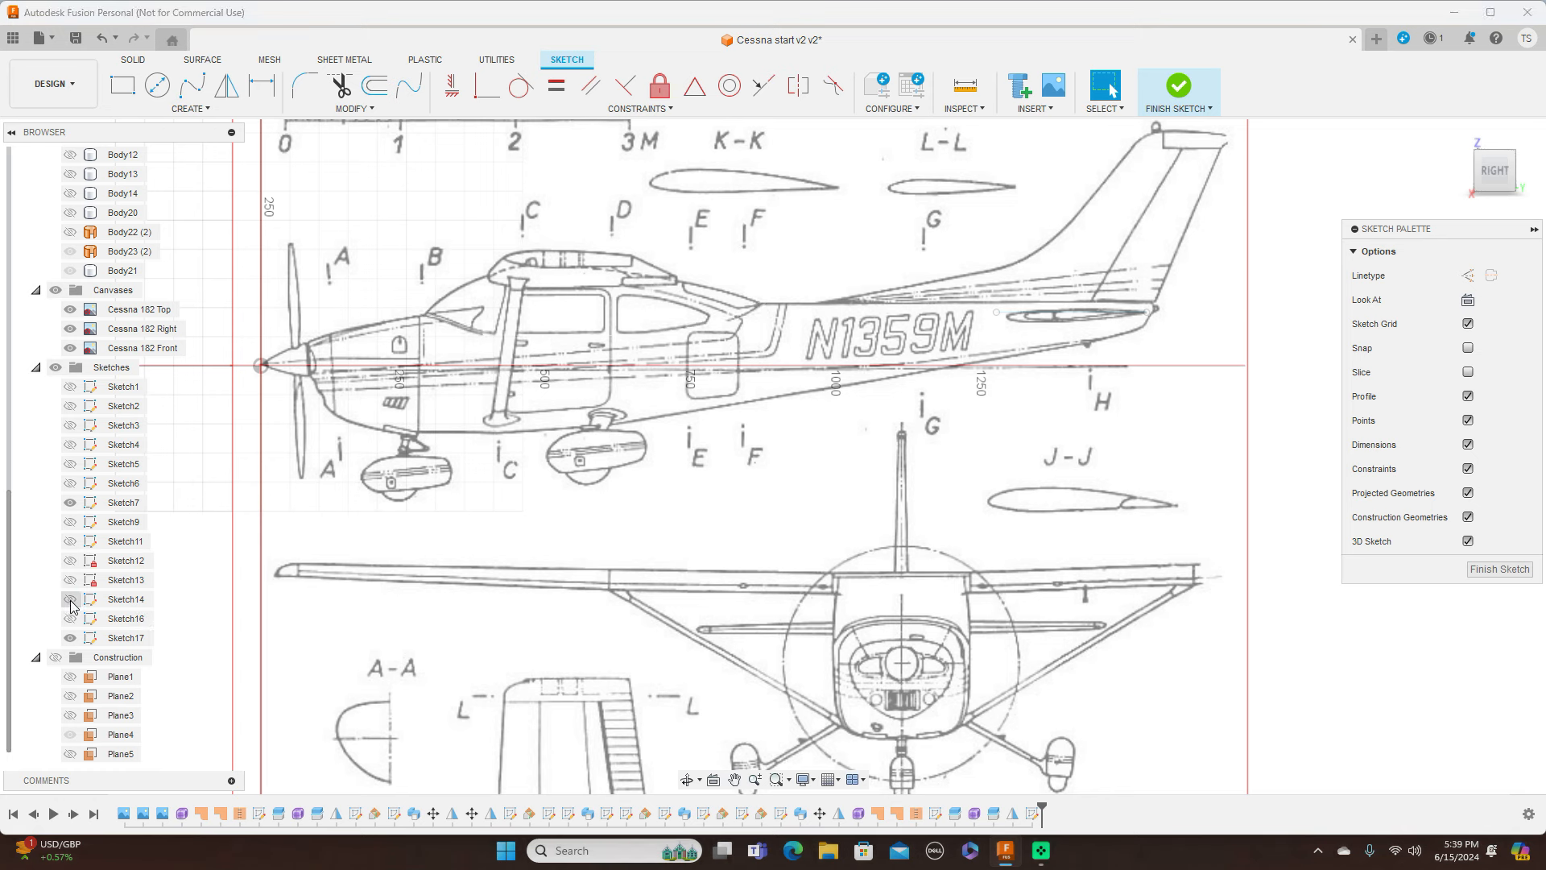
click(71, 619)
click(70, 561)
click(71, 562)
click(71, 541)
click(71, 542)
click(71, 523)
click(70, 483)
click(70, 483)
click(71, 464)
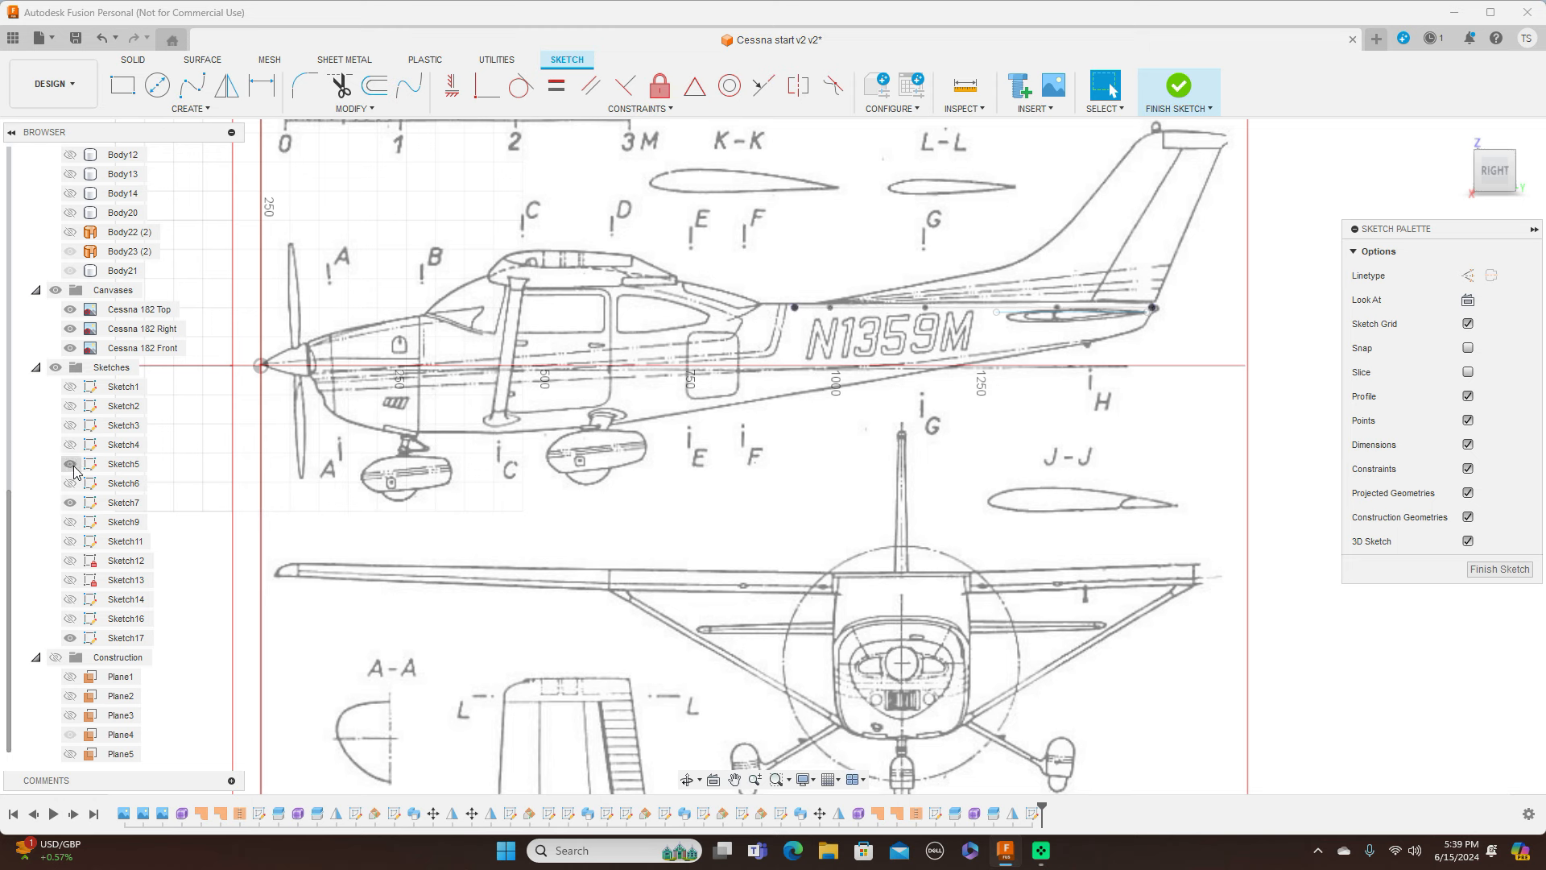
click(70, 445)
click(74, 467)
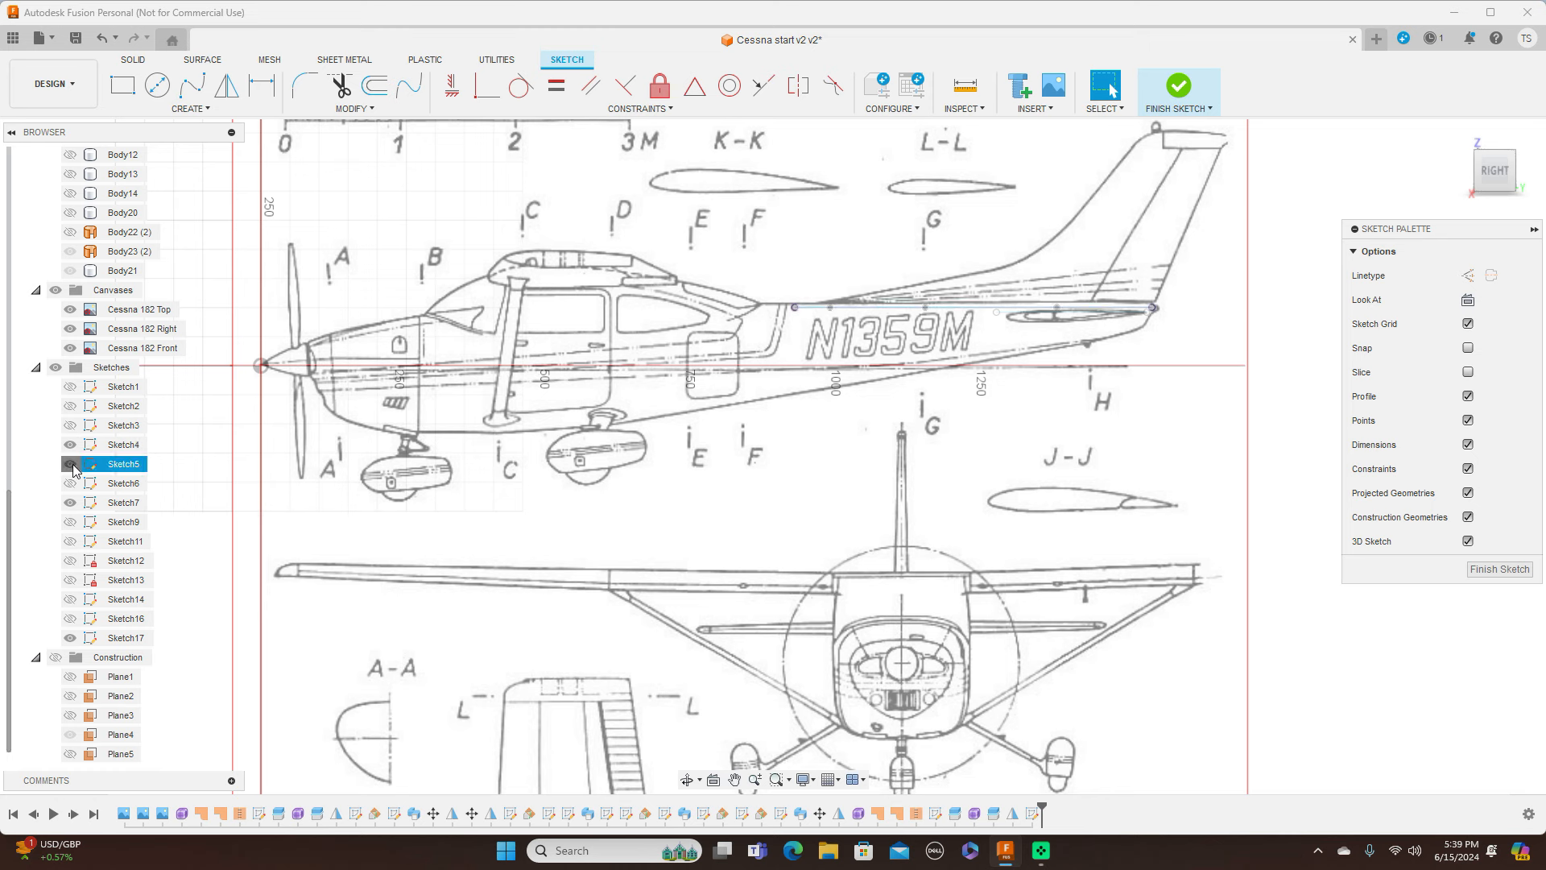
click(71, 465)
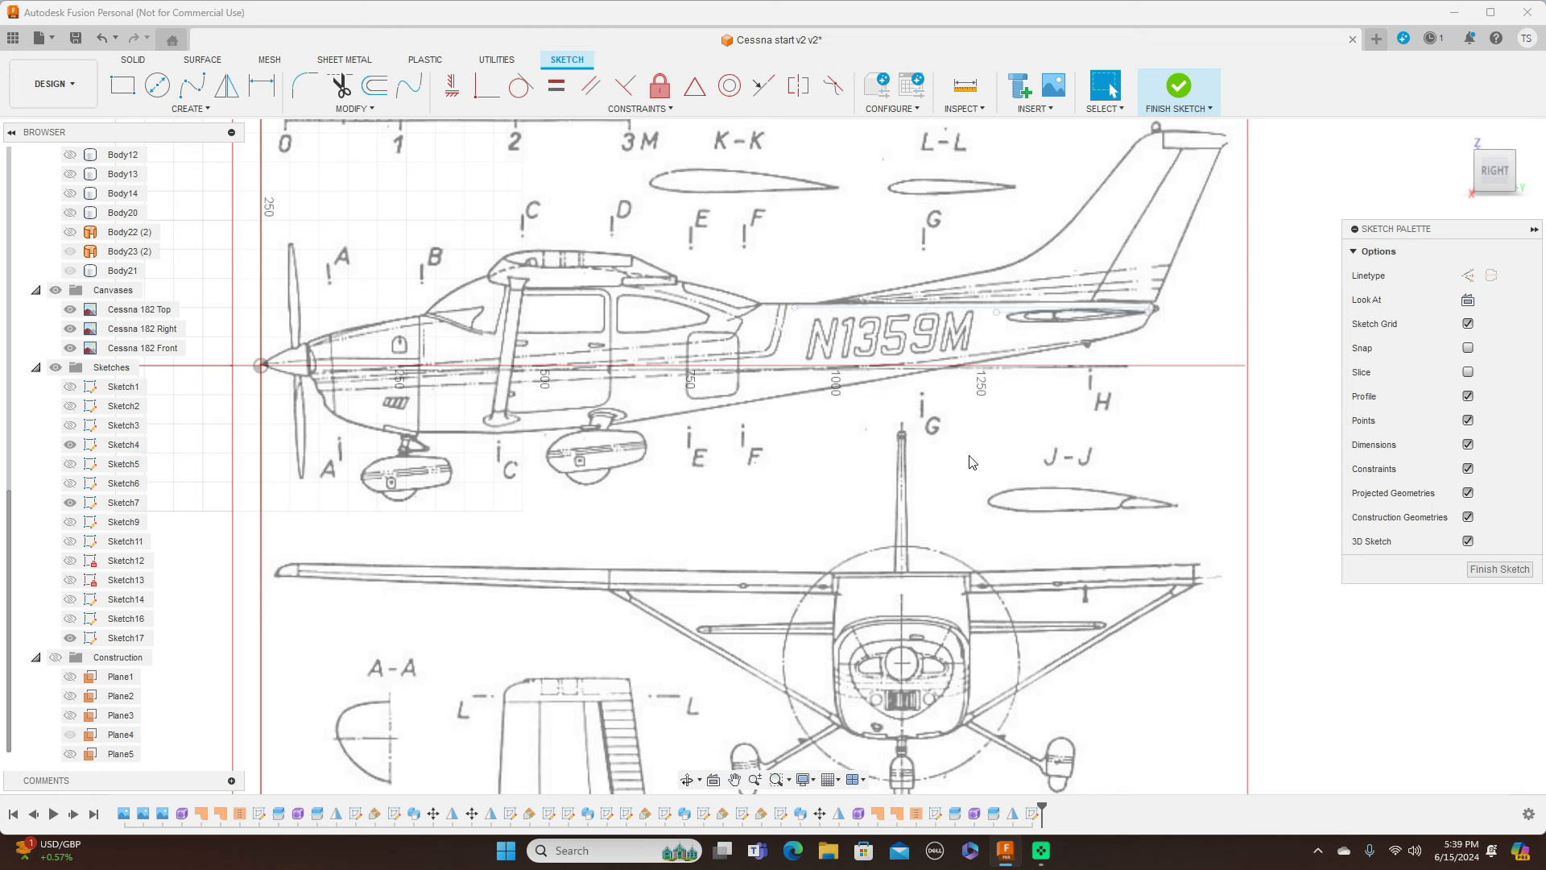
scroll(971, 461, up, 2)
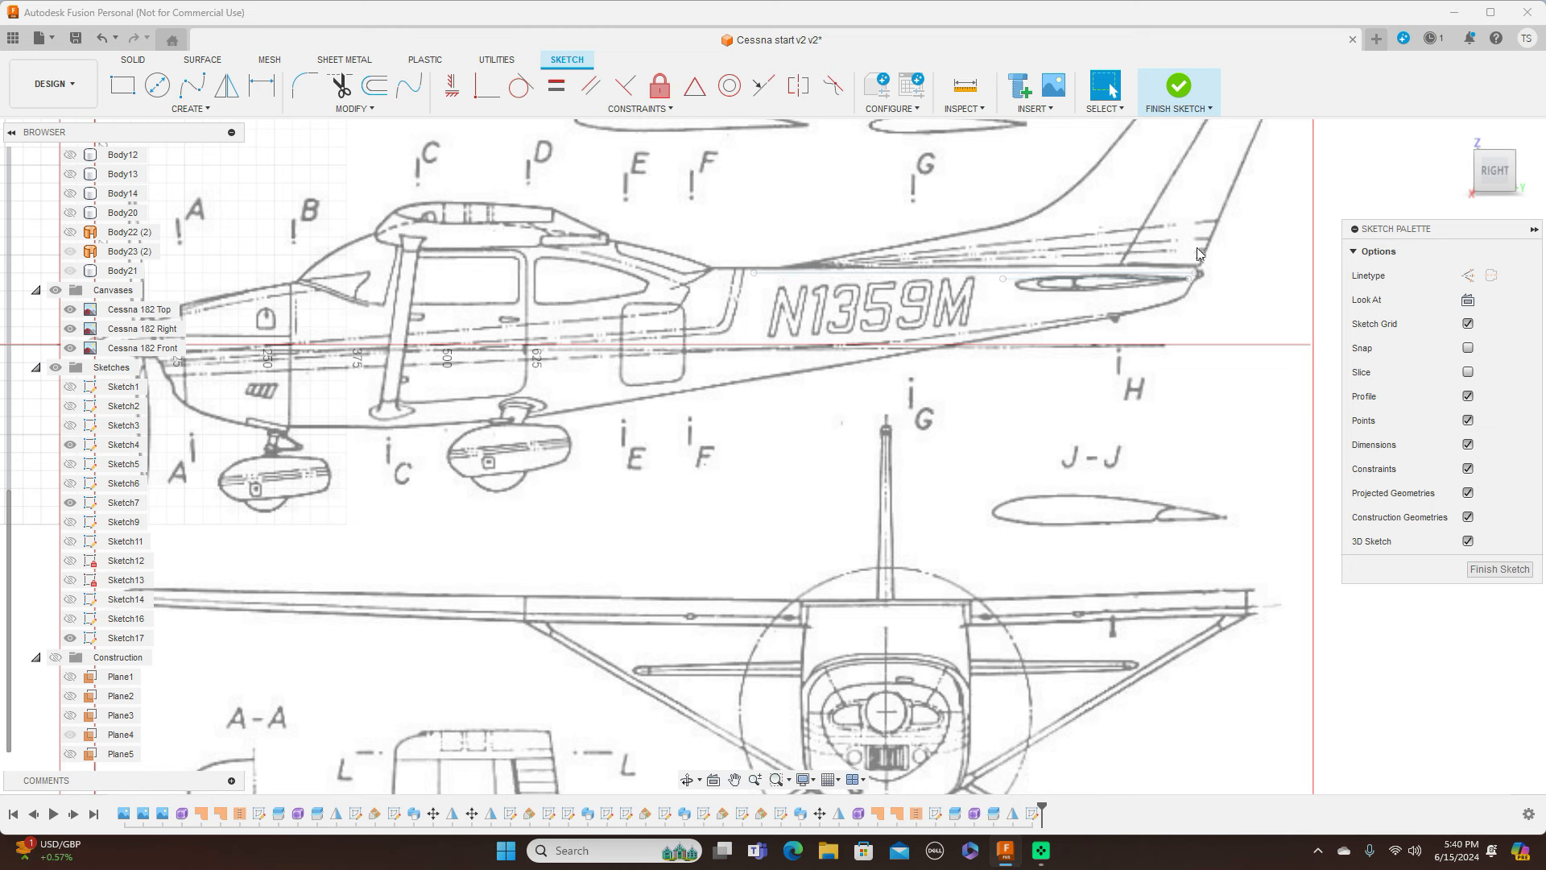
click(775, 274)
click(1499, 569)
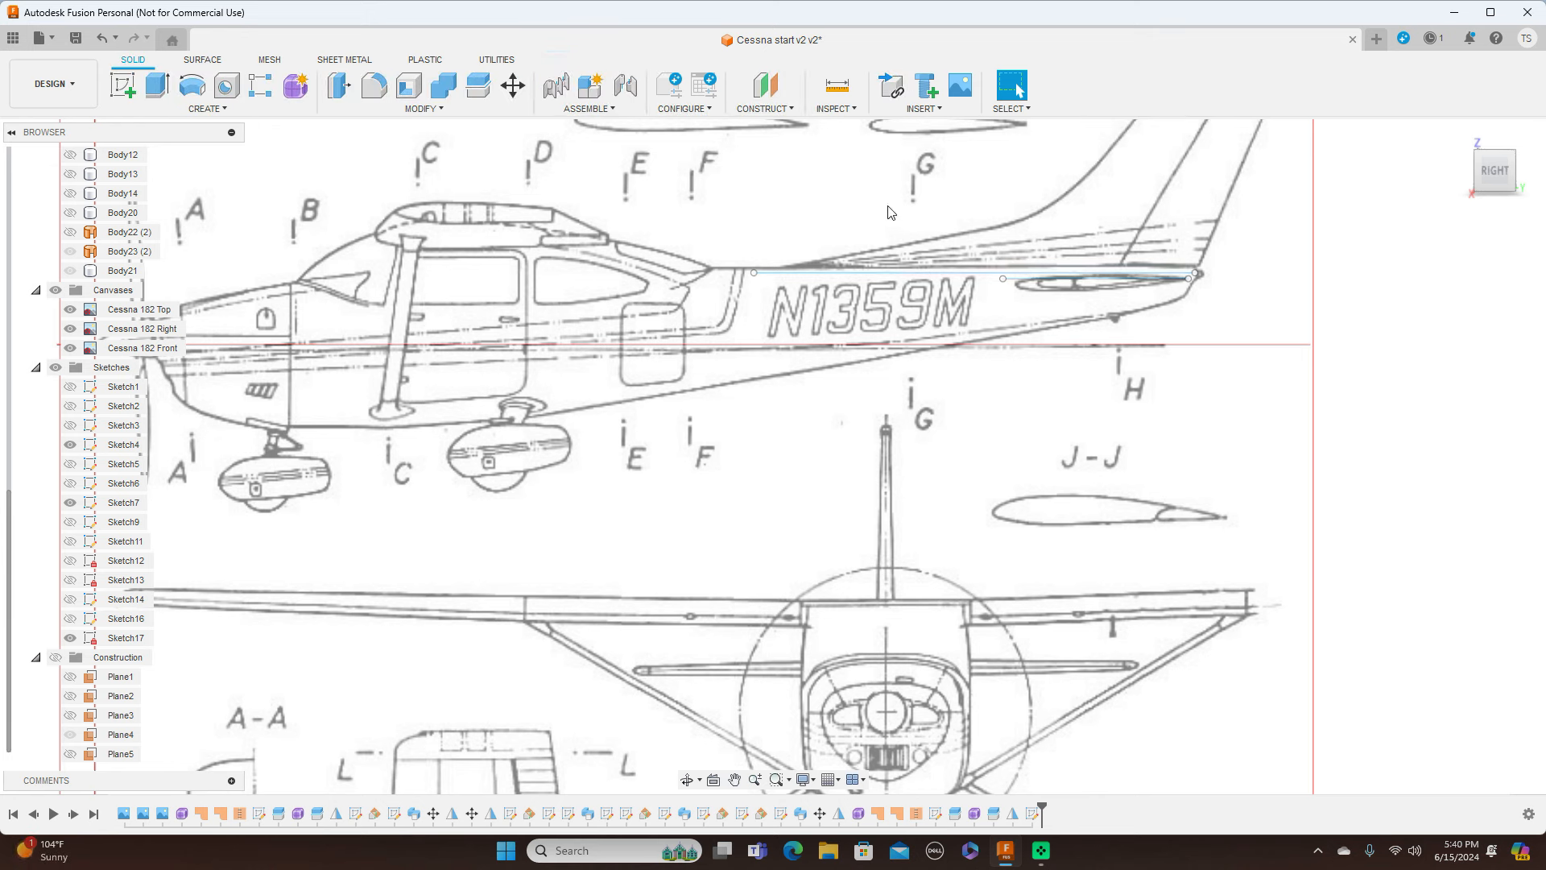
Create a construction plane at -180 degrees through the Sketch4 line along the tail boom, with construction geometry shown
click(795, 109)
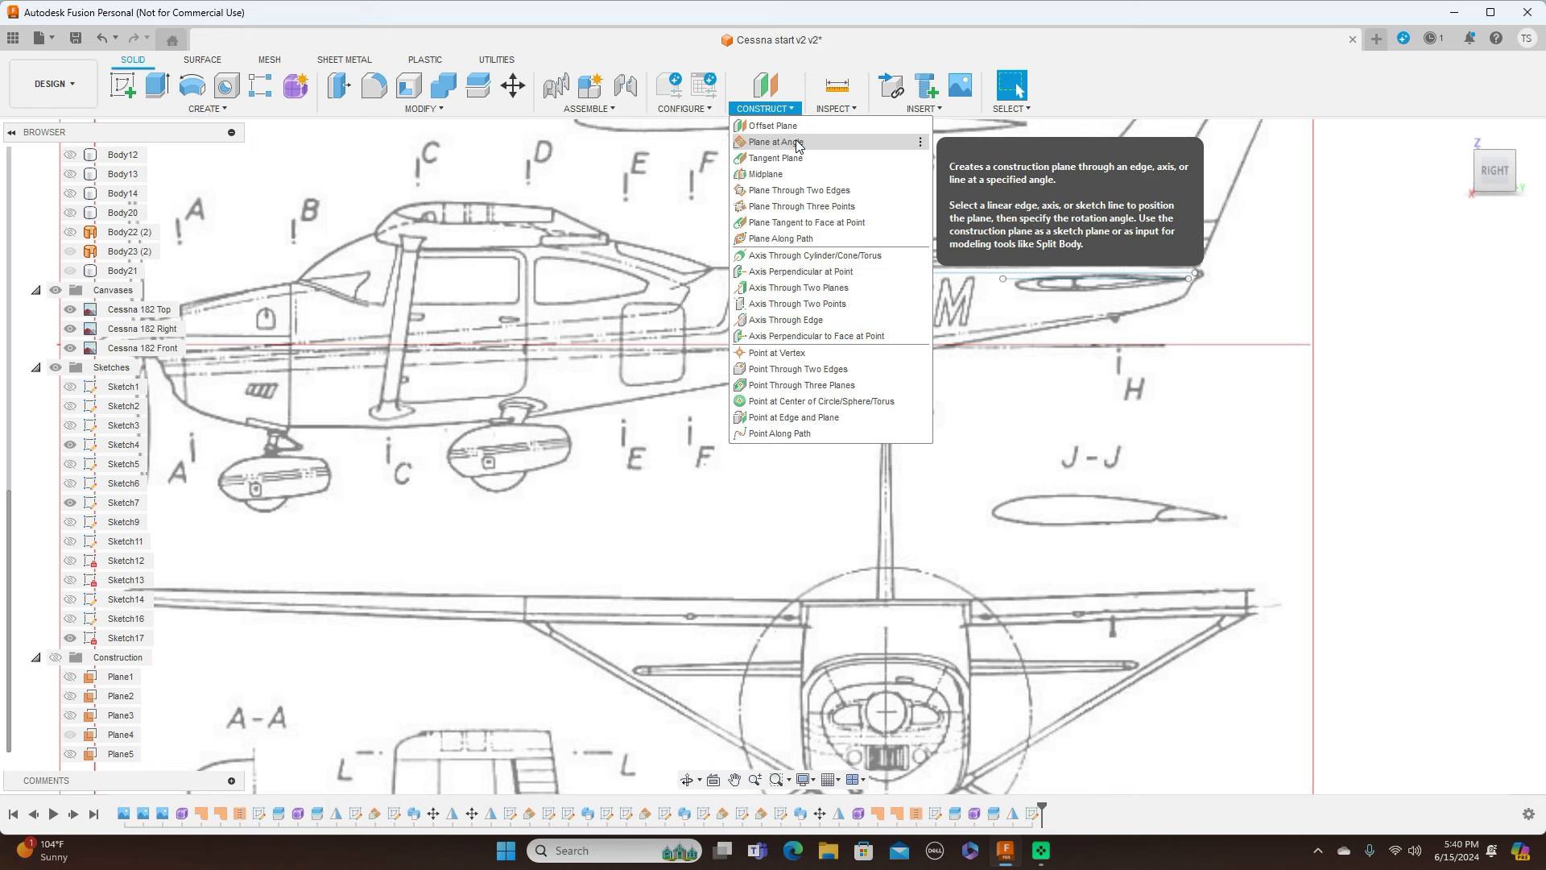
click(798, 142)
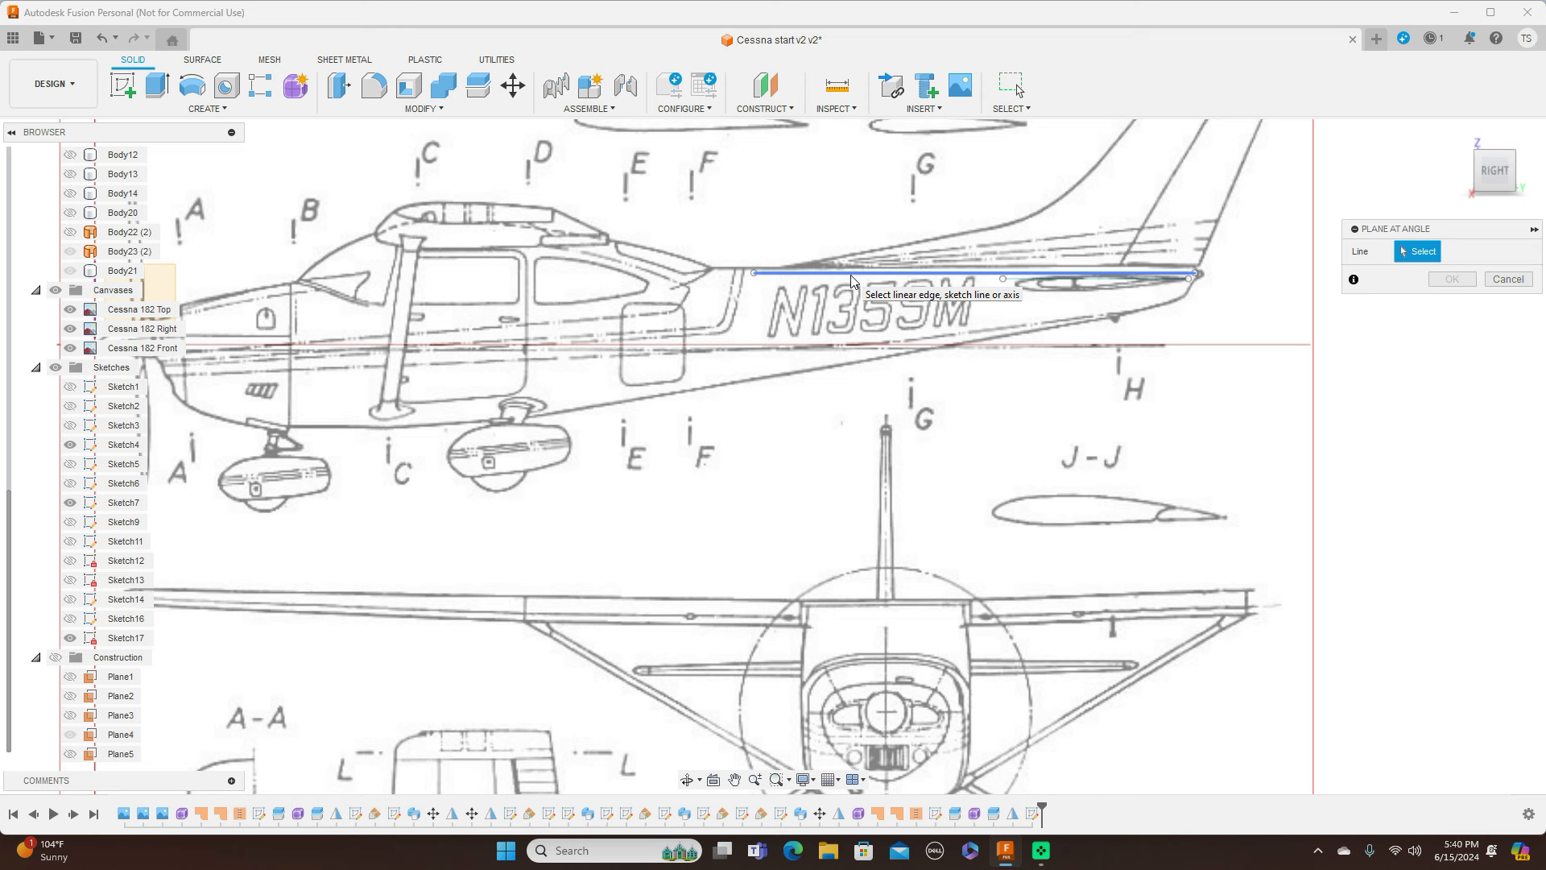
click(852, 279)
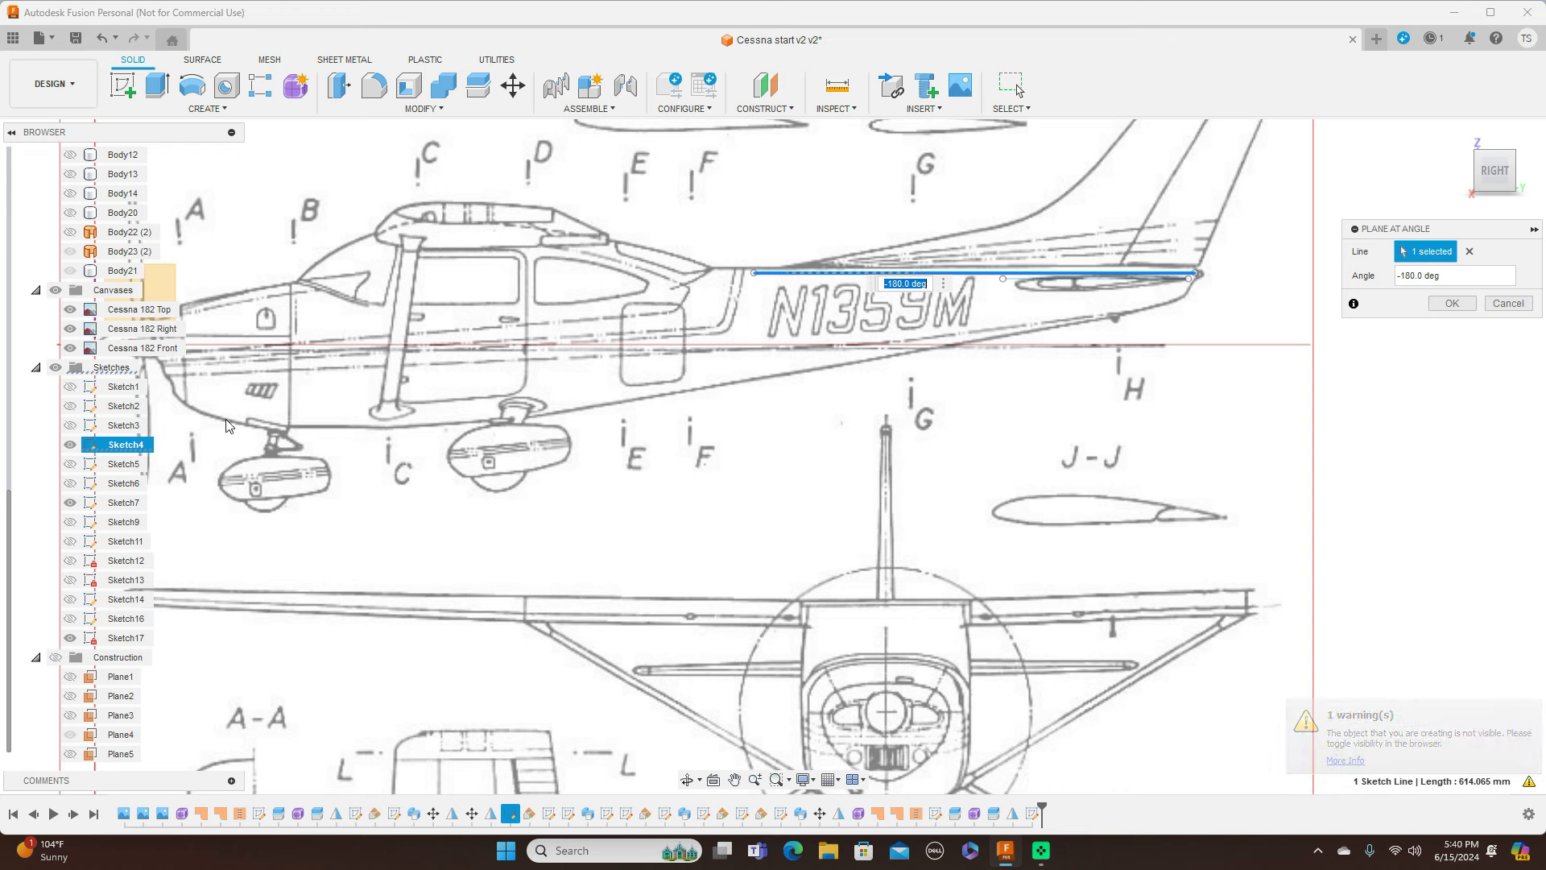
click(54, 657)
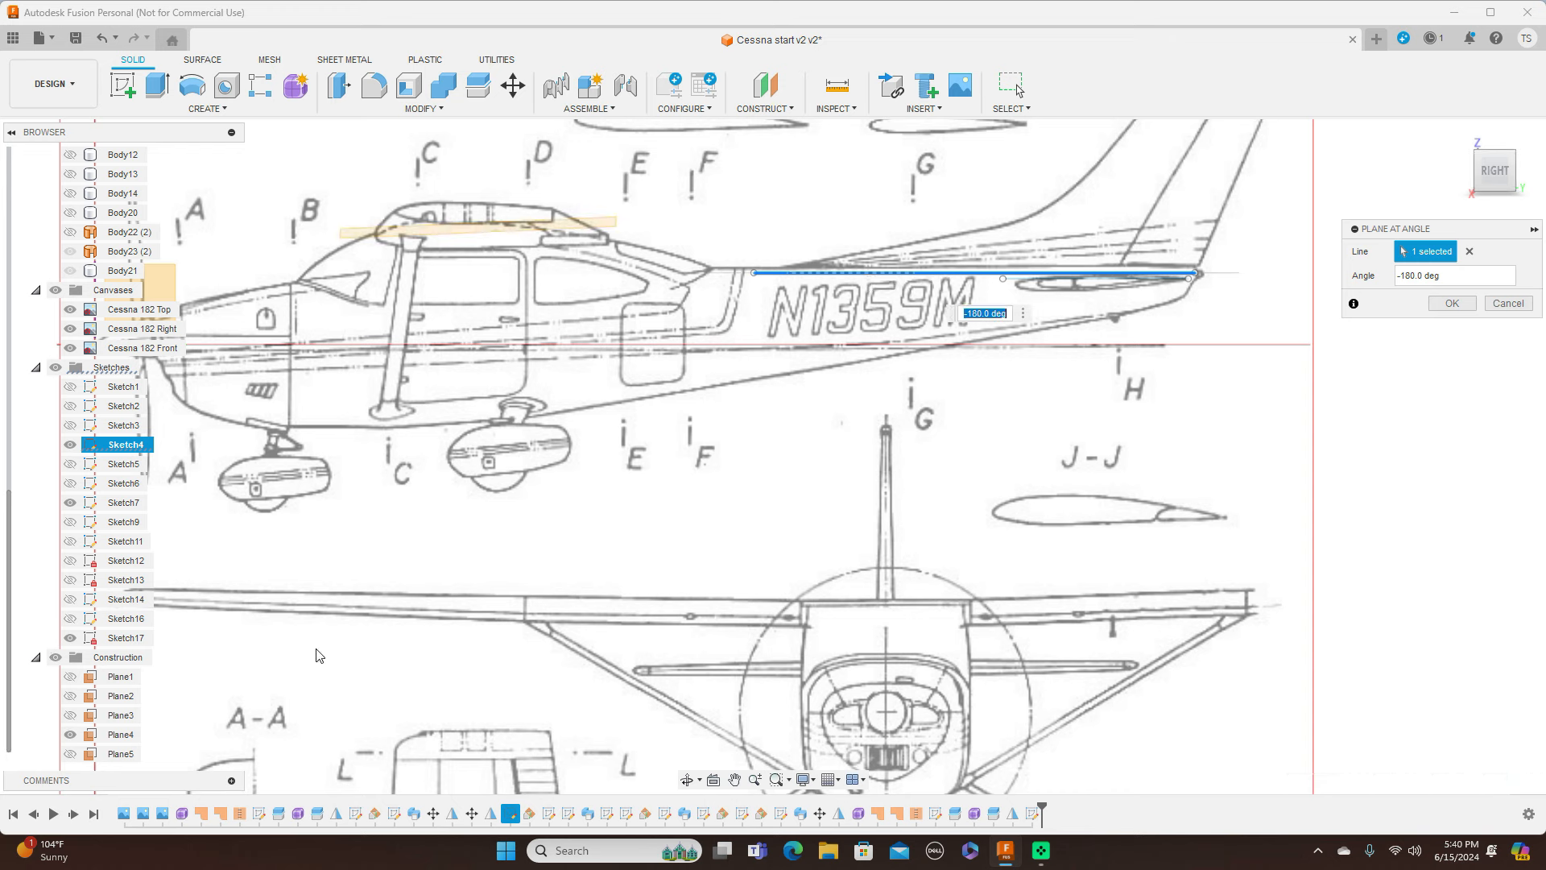
click(1447, 303)
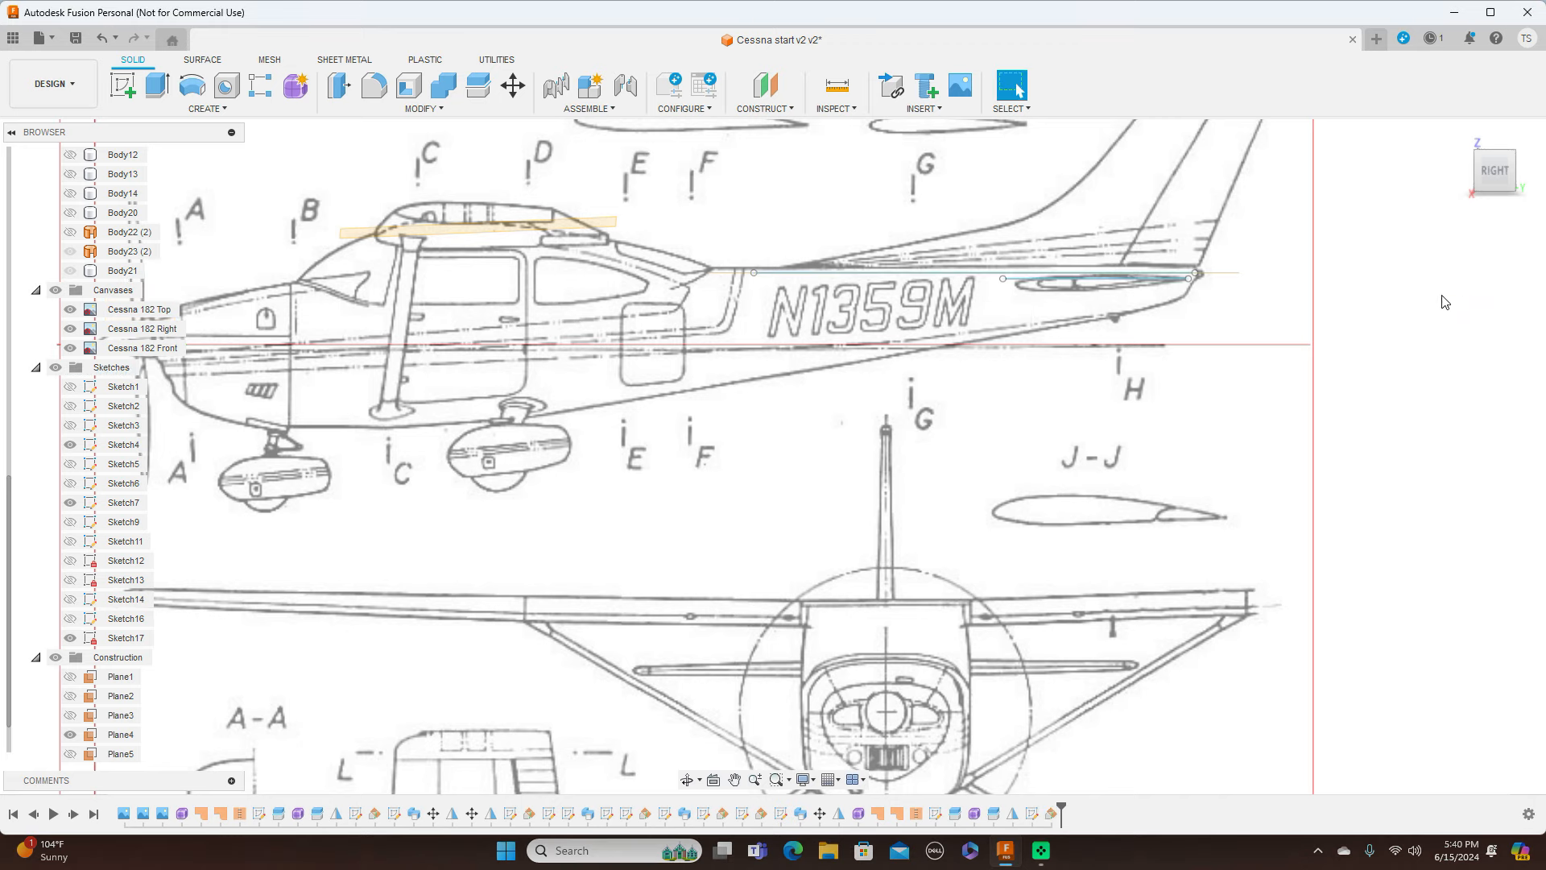
Display Sketch5, the slender fin base profile along the tail boom's centreline on the top blueprint
click(1495, 144)
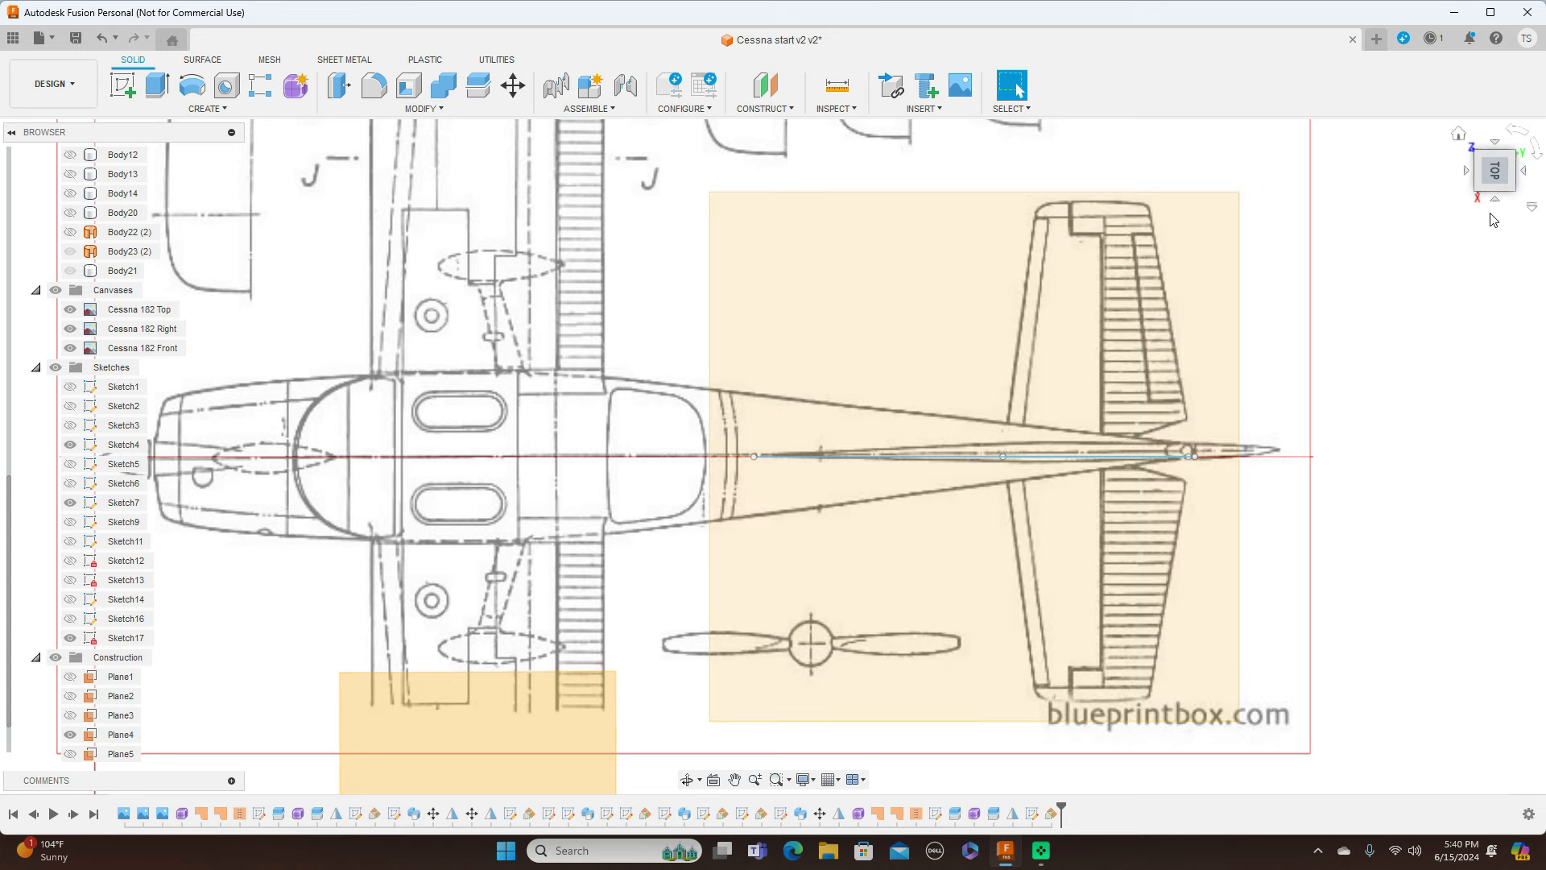
scroll(1333, 358, up, 1)
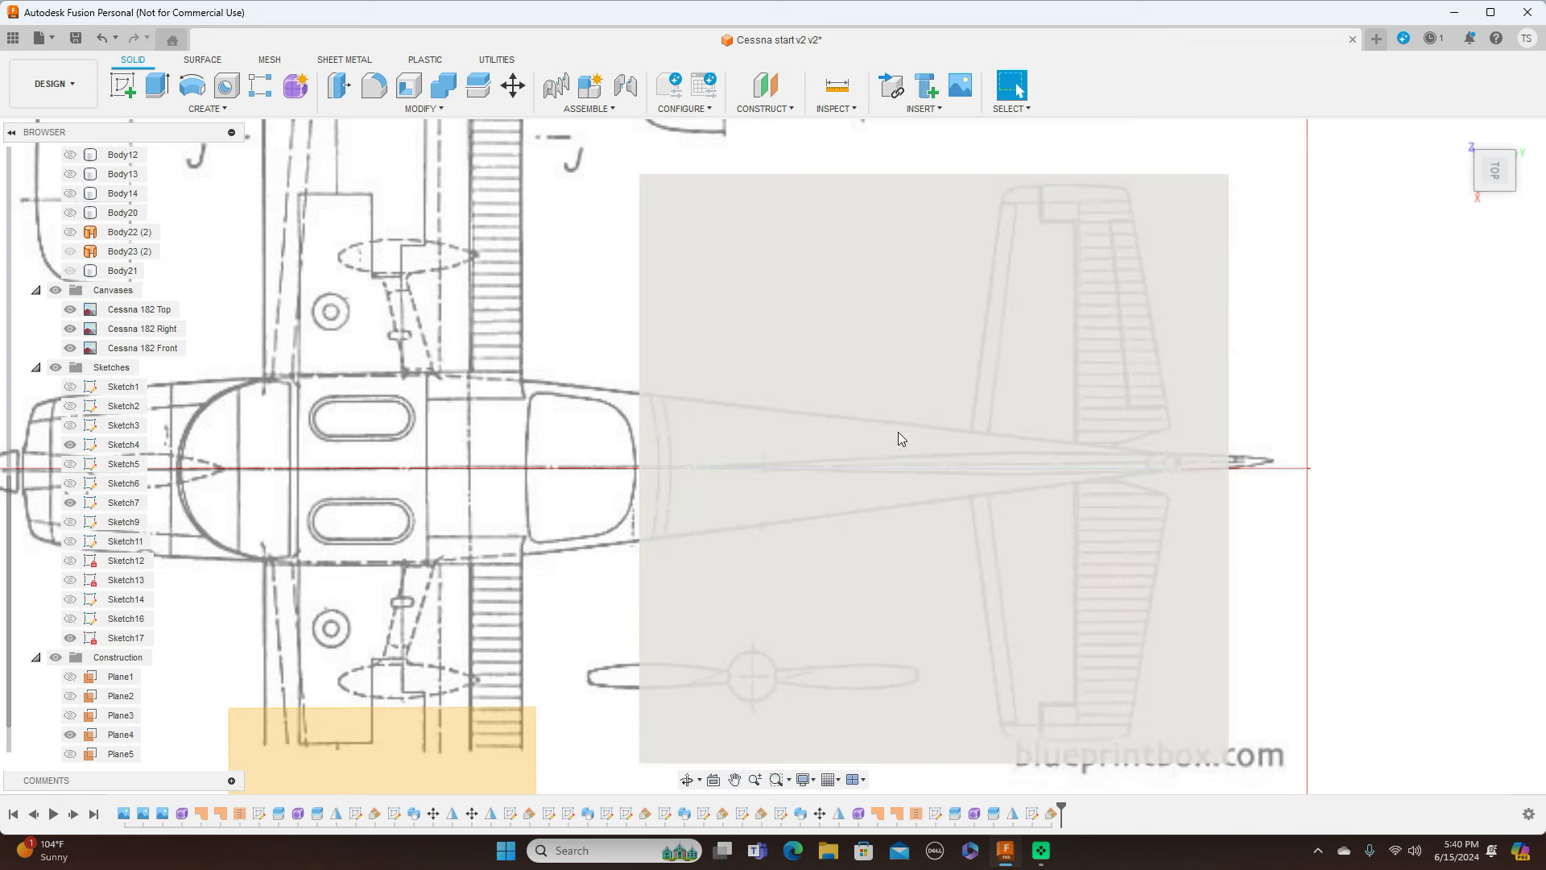
click(70, 522)
click(70, 522)
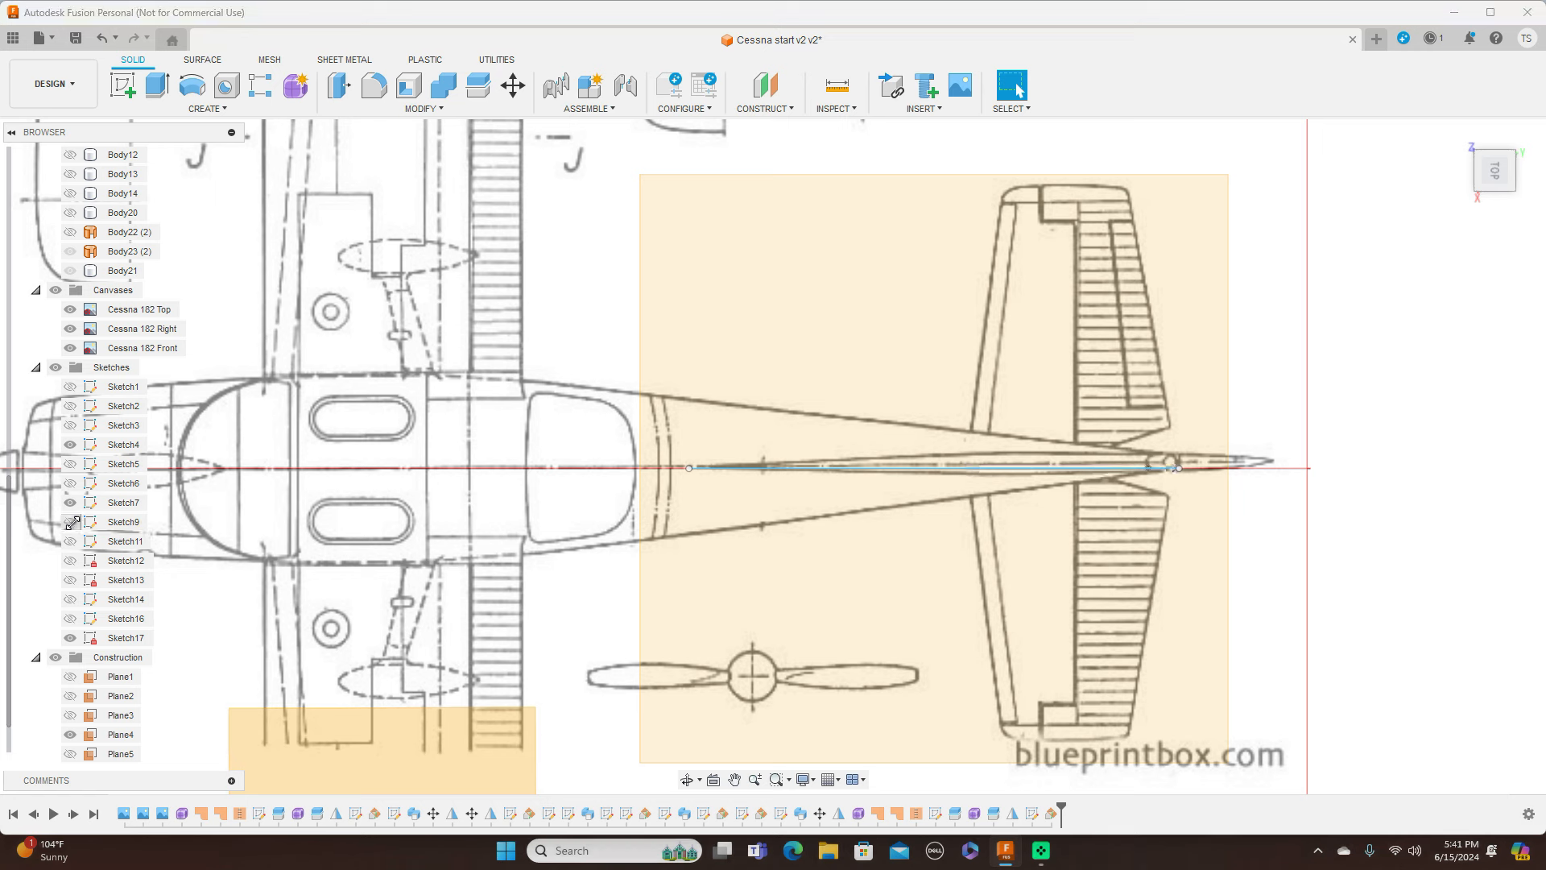
click(71, 483)
click(71, 483)
click(70, 464)
scroll(842, 525, up, 2)
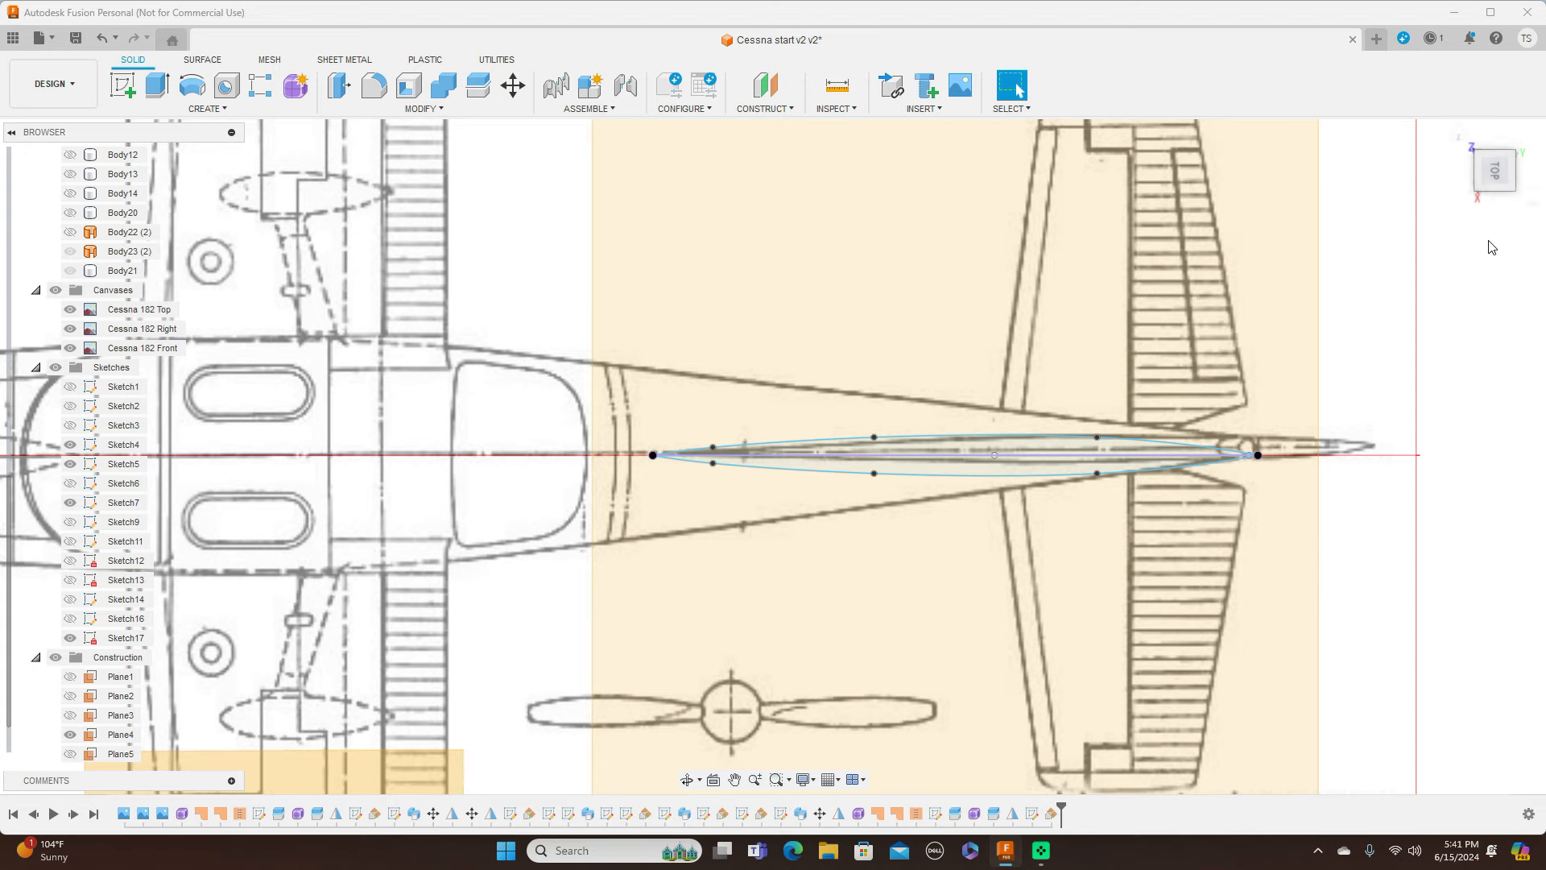
Display Sketch6 over the side blueprint and check the vertical fin's leading and trailing edge curves
mouse_move(1496, 202)
click(1494, 198)
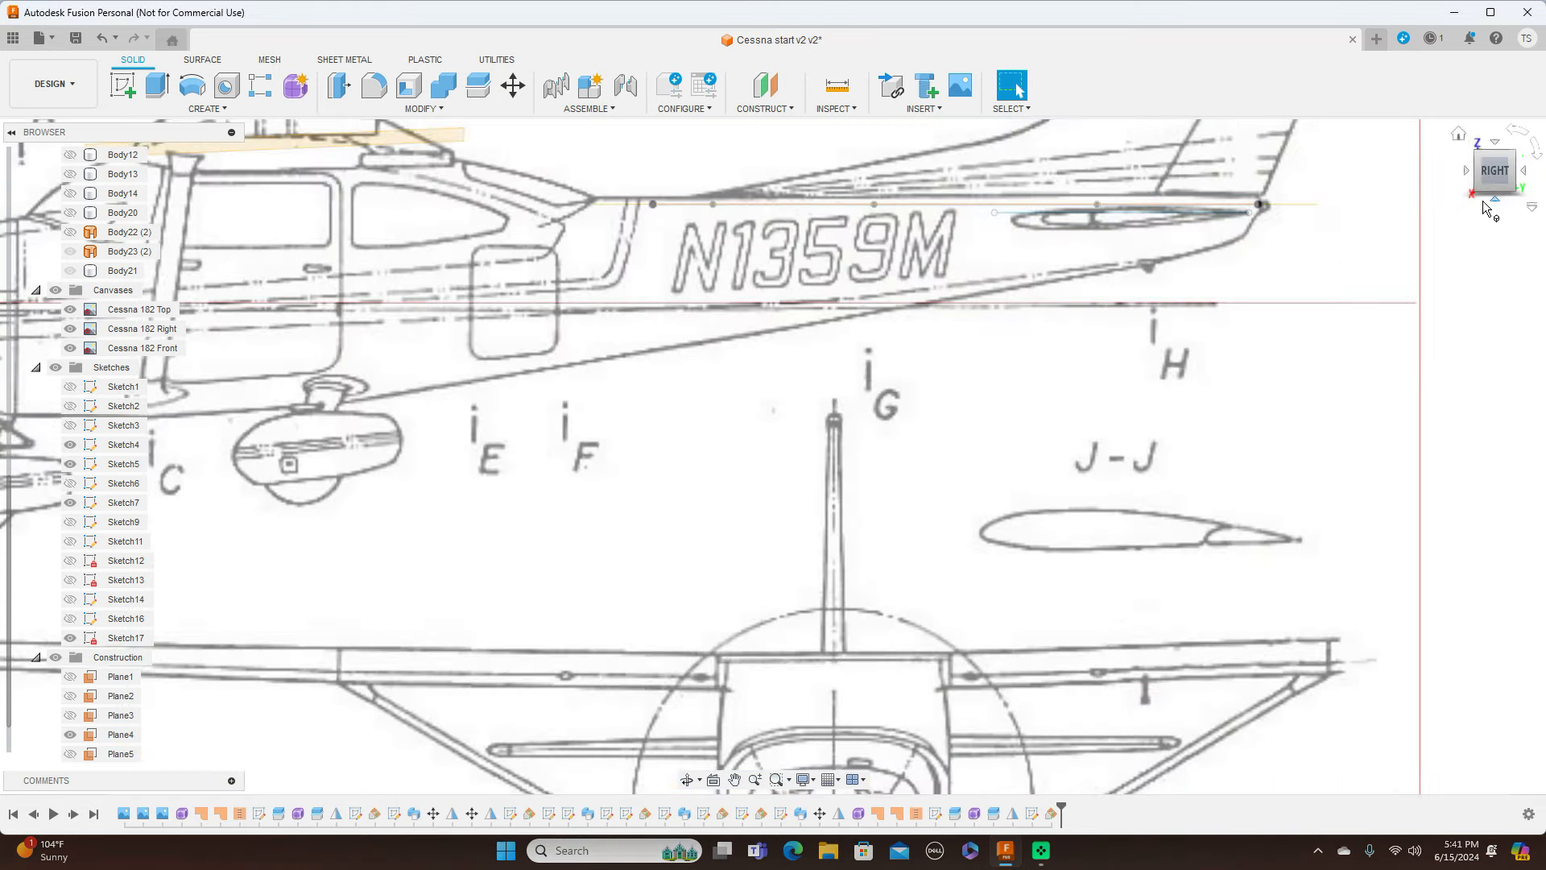
scroll(1179, 414, down, 2)
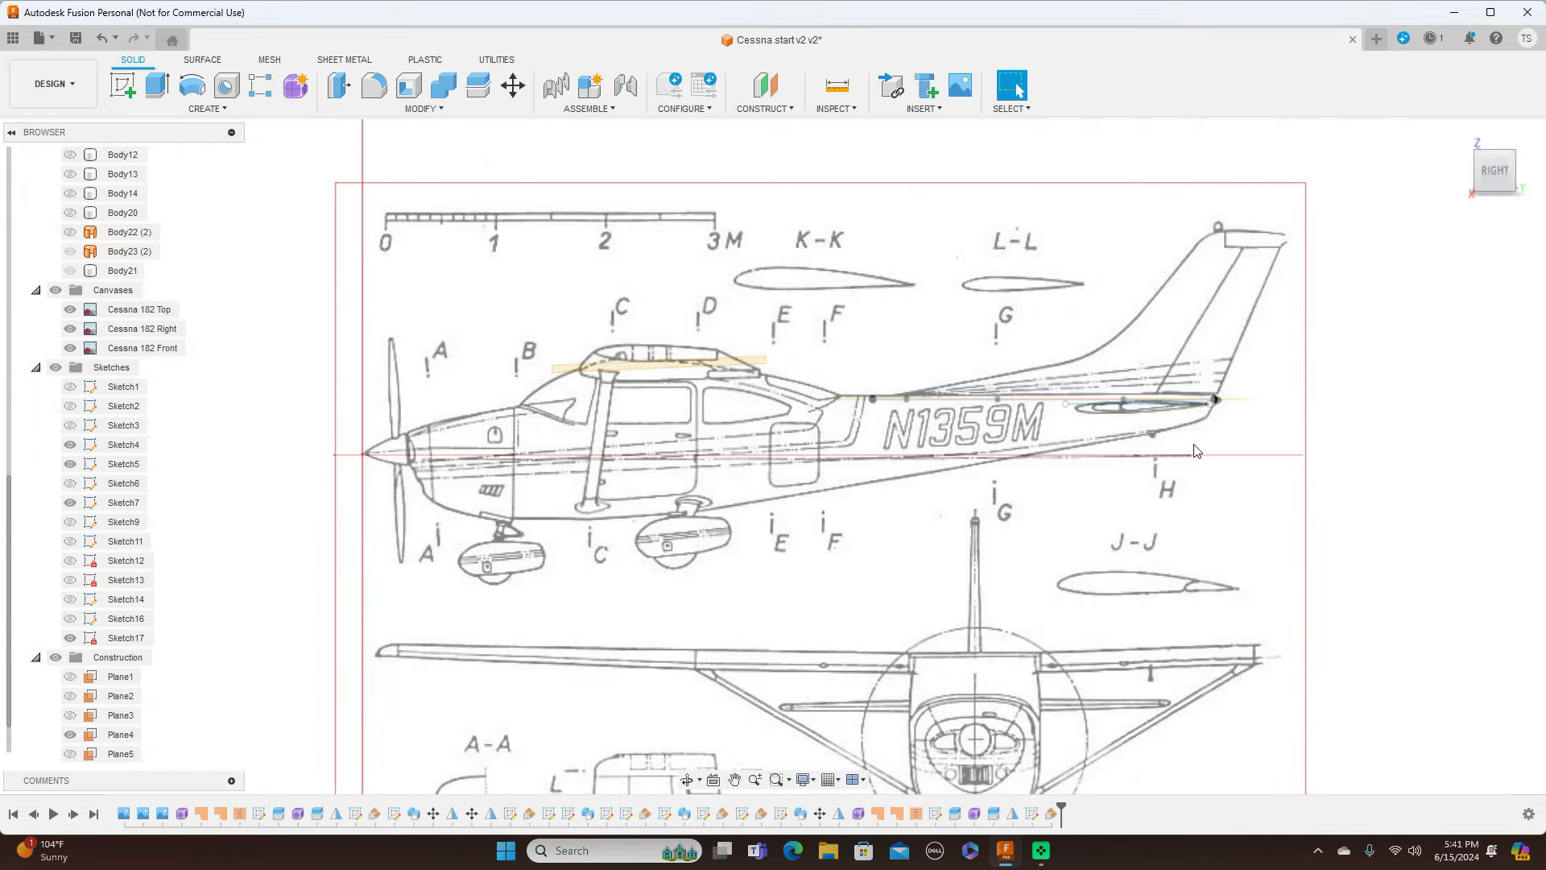
click(71, 522)
click(73, 522)
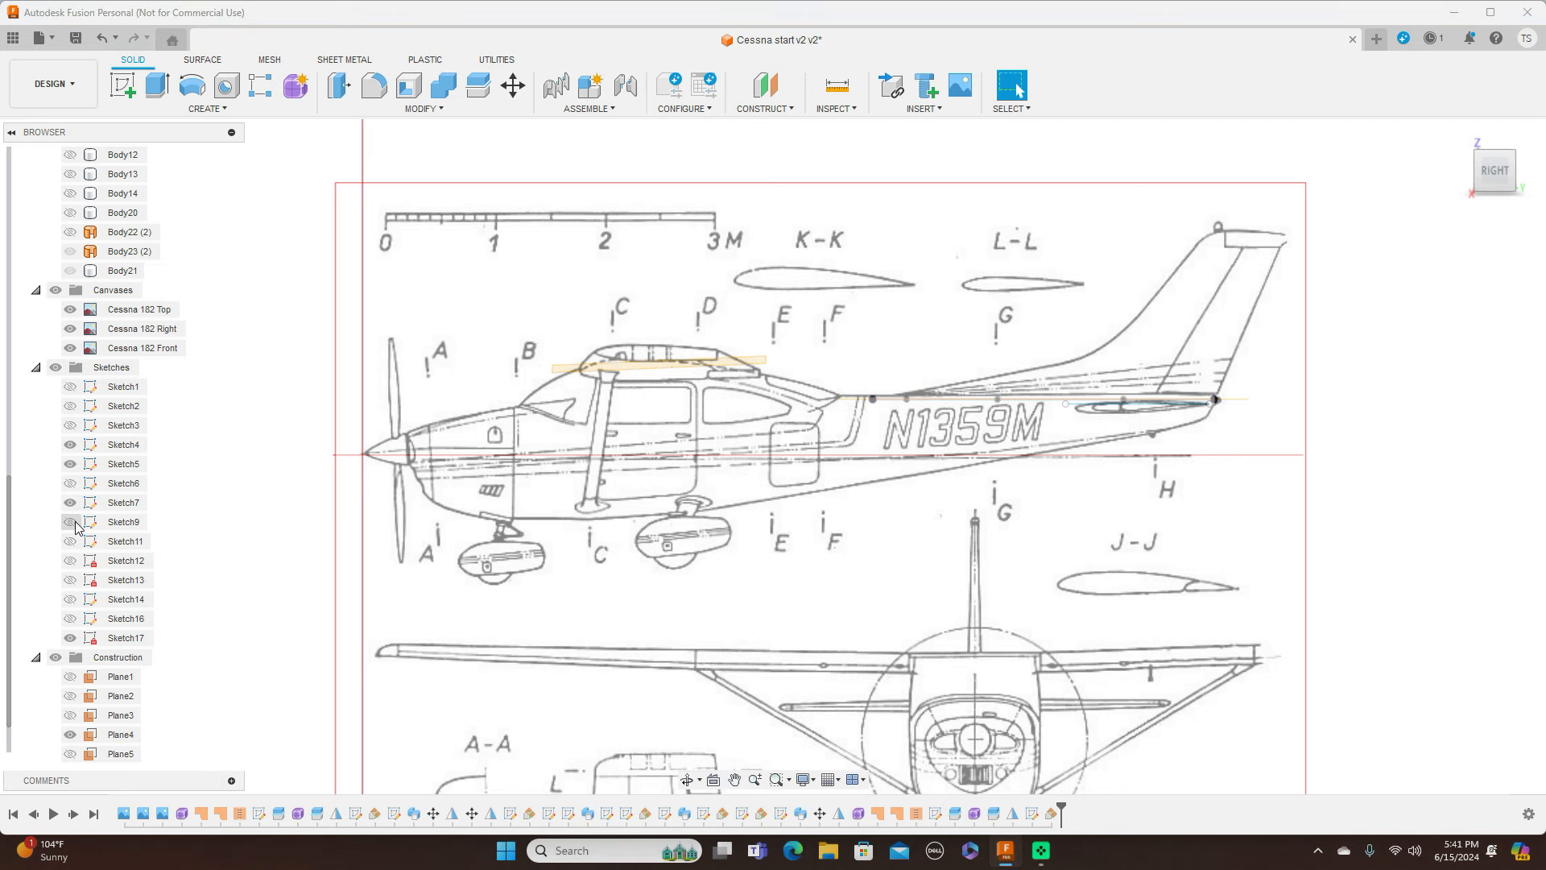
click(74, 483)
click(72, 484)
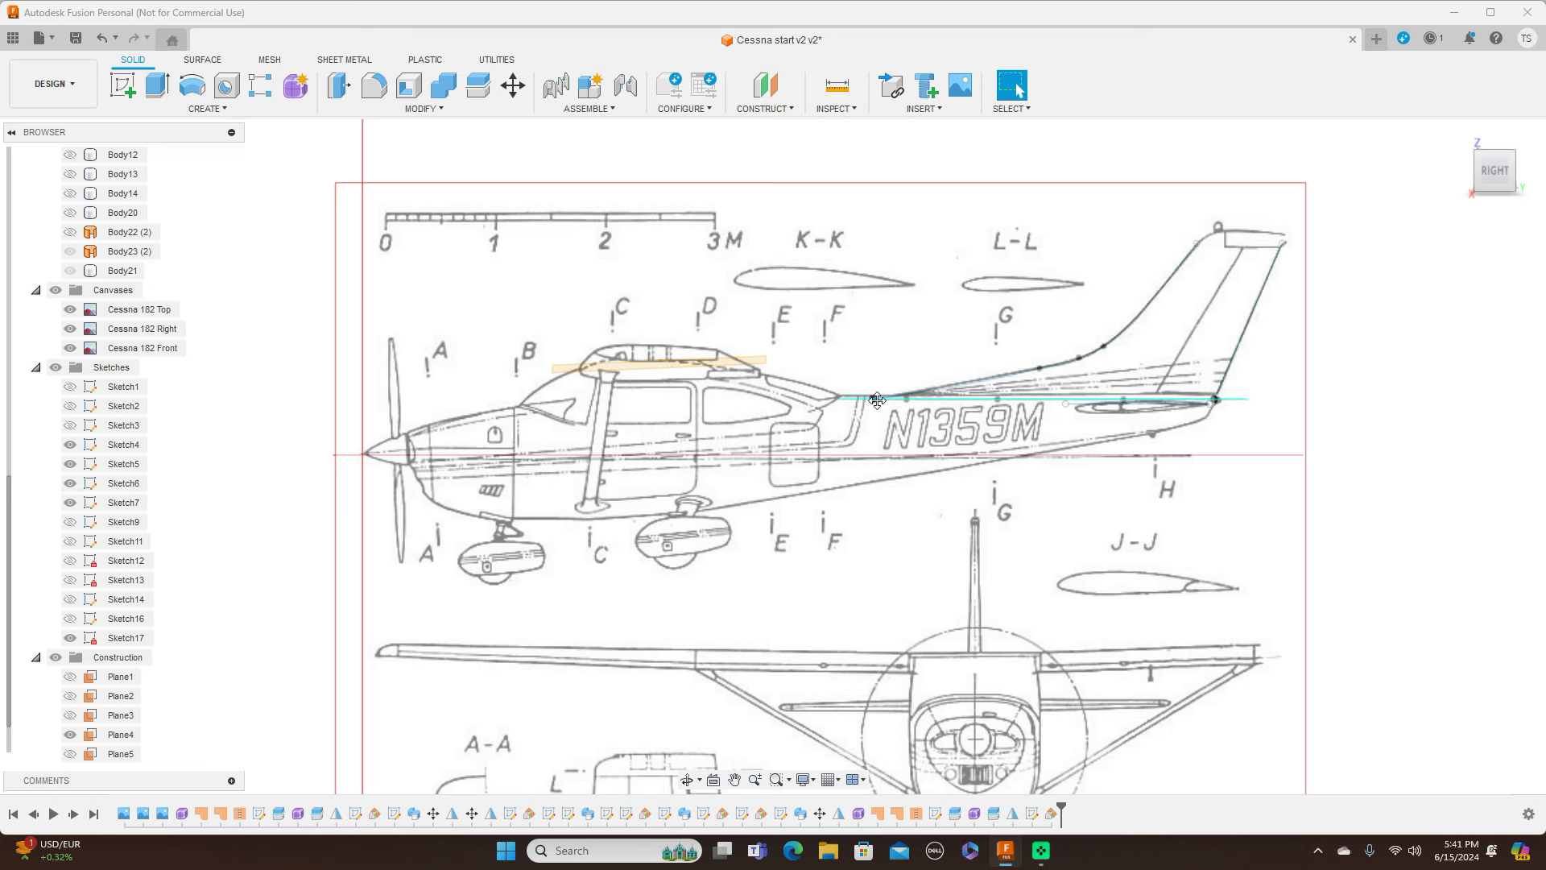
click(952, 396)
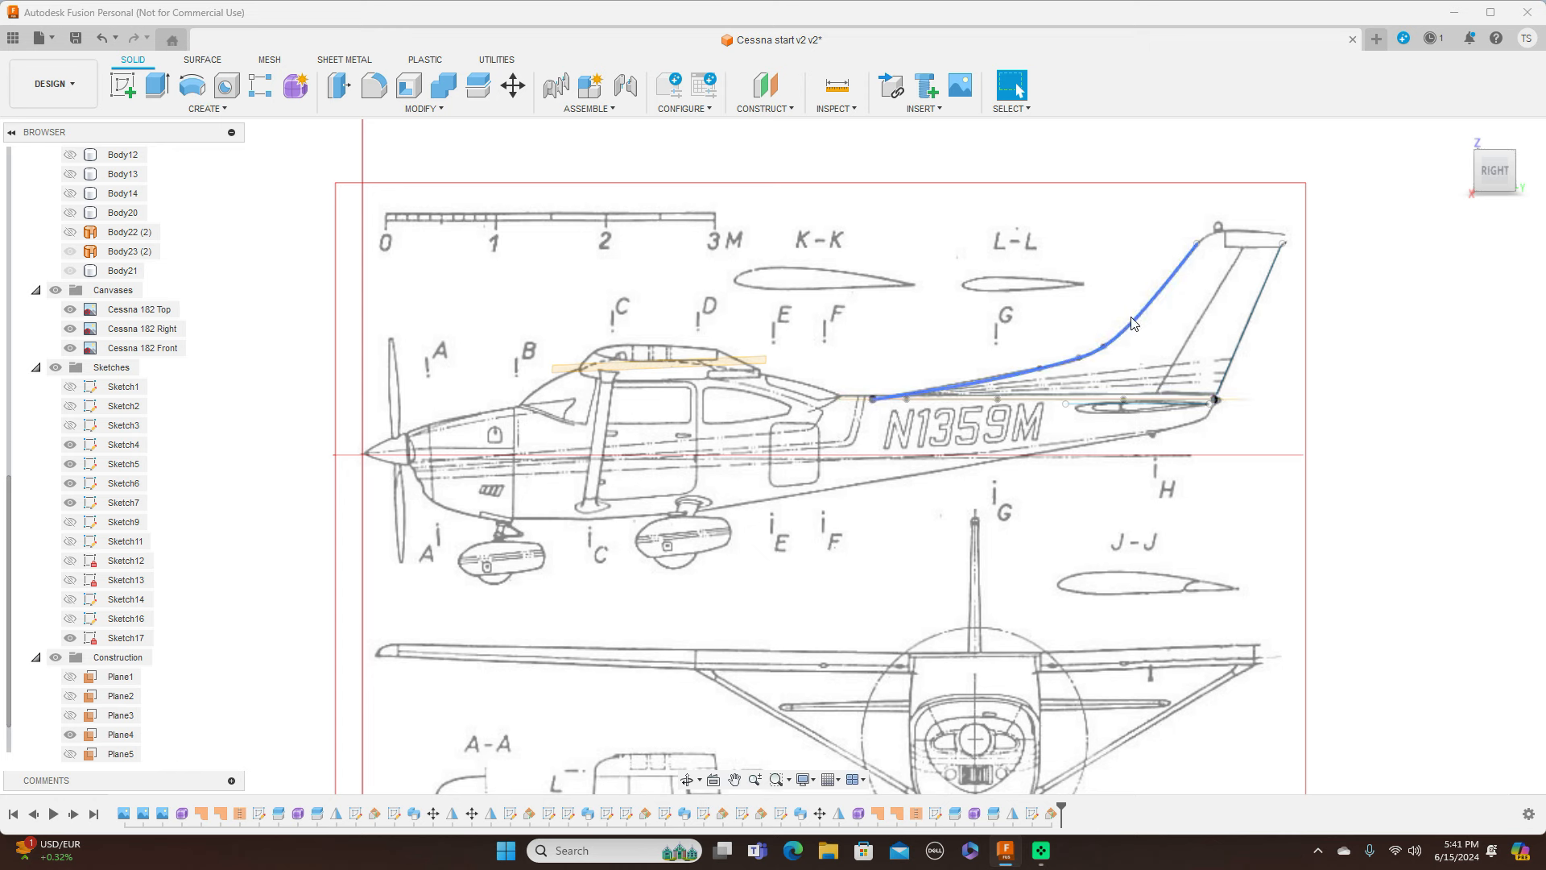
key(Escape)
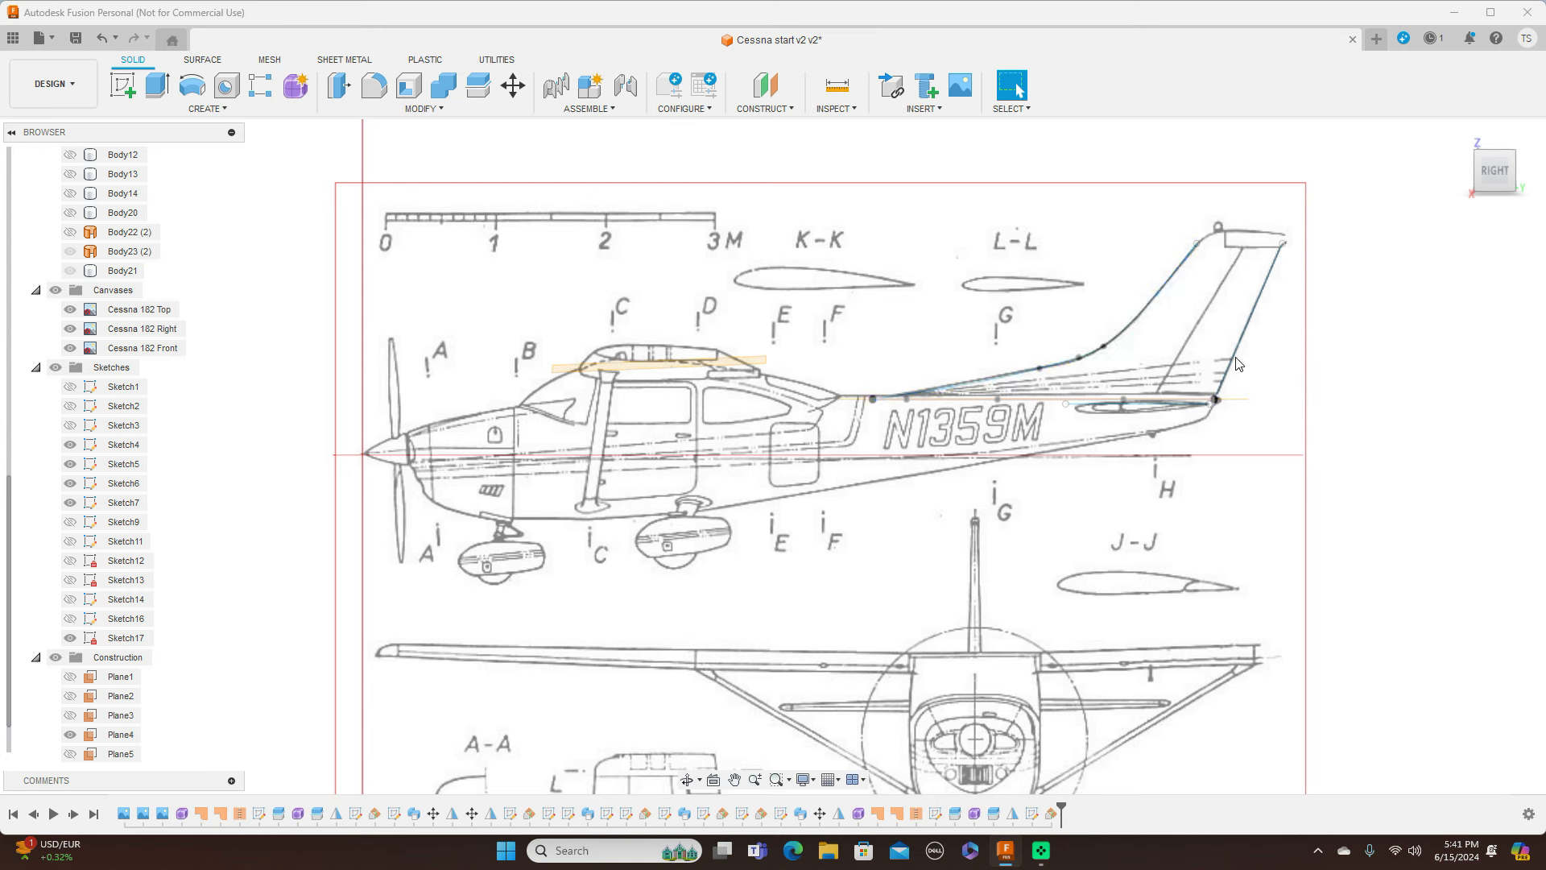
click(1223, 390)
key(Escape)
Hide the construction planes and view the fin base profile and edge curves together at an angle
click(1488, 161)
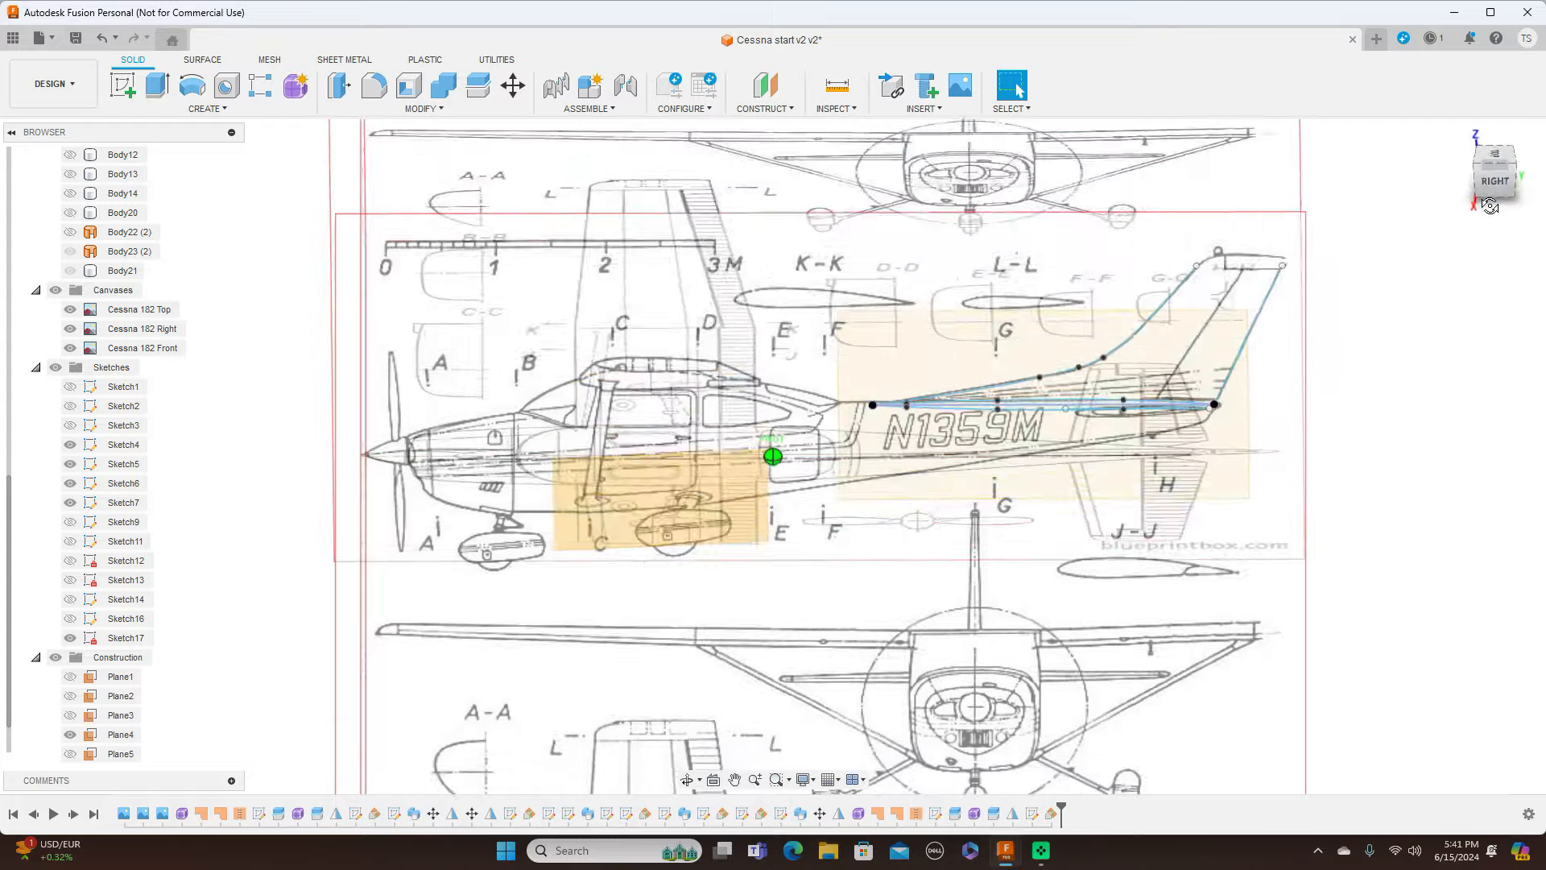
scroll(1044, 416, up, 2)
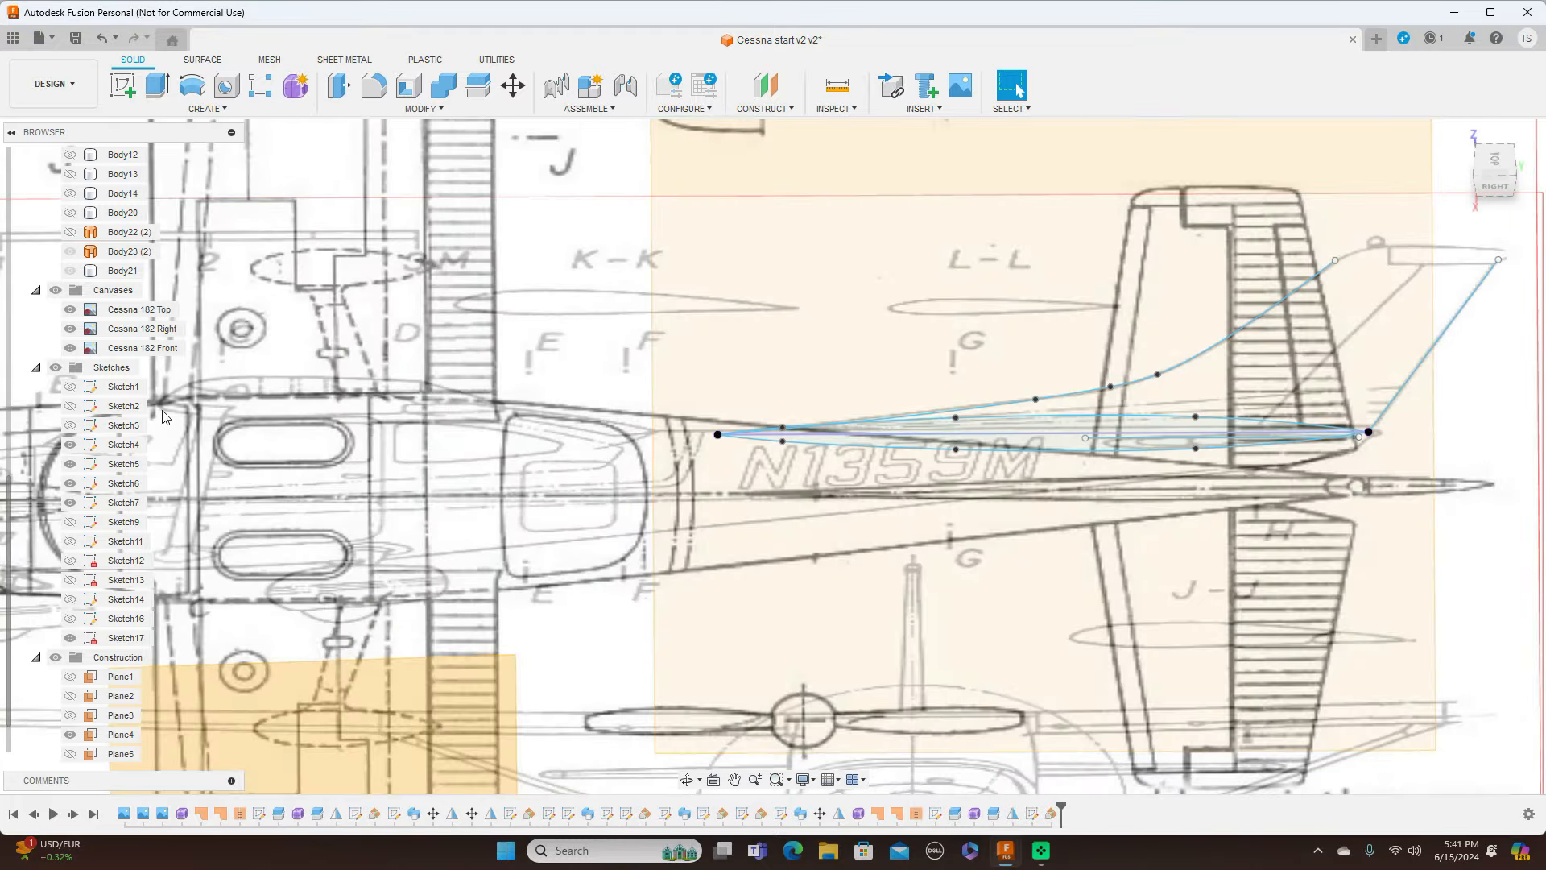
click(56, 657)
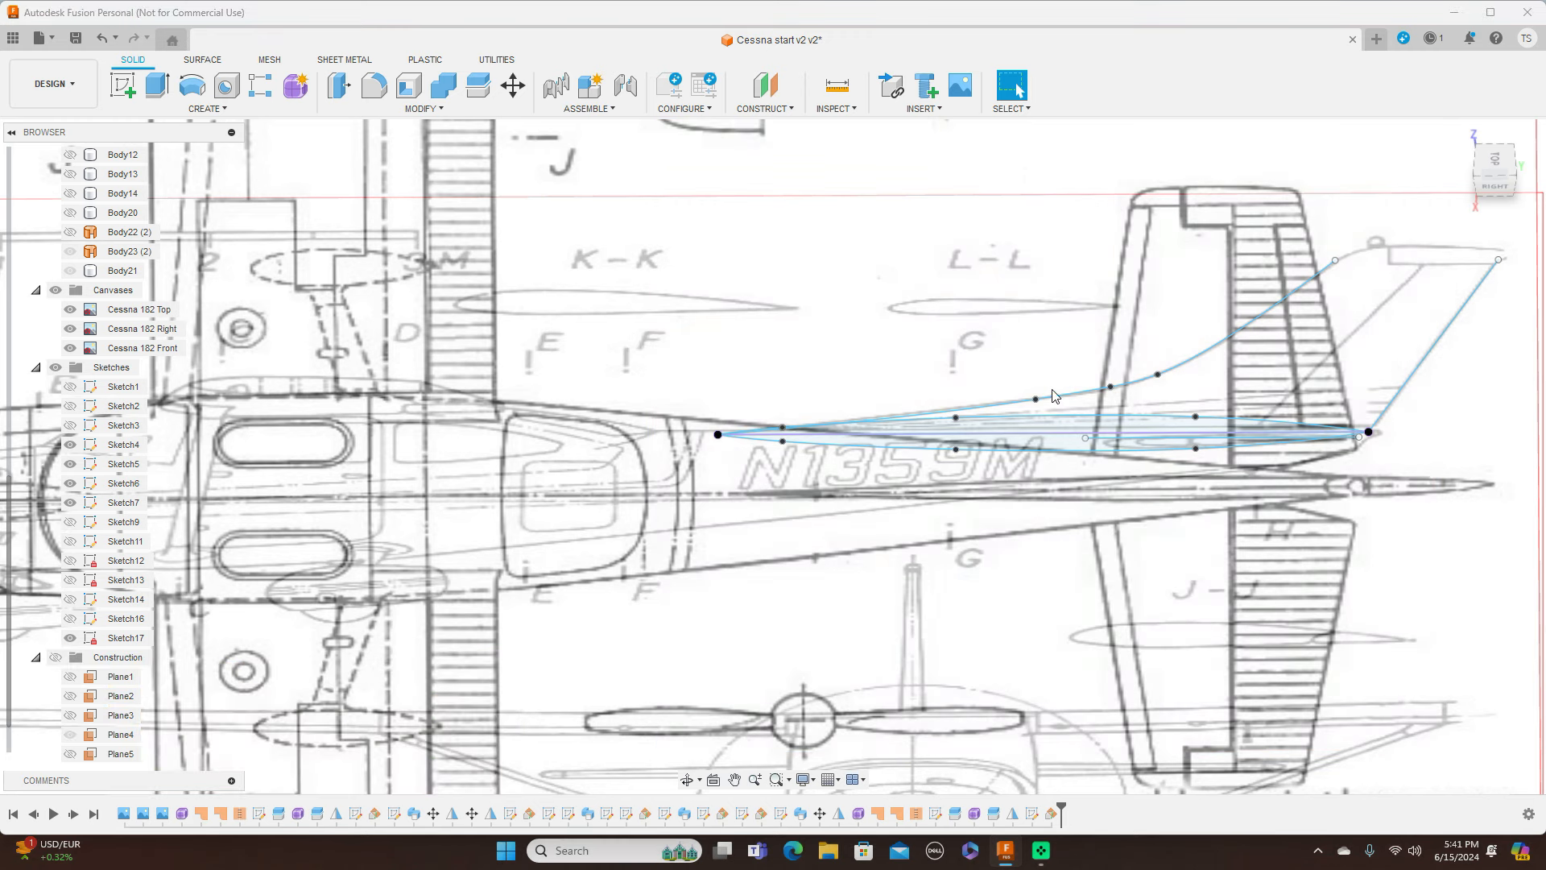
Try to sweep both halves of the fin base profile along the leading edge curve, with the trailing edge line as guide rail
click(1067, 436)
click(207, 108)
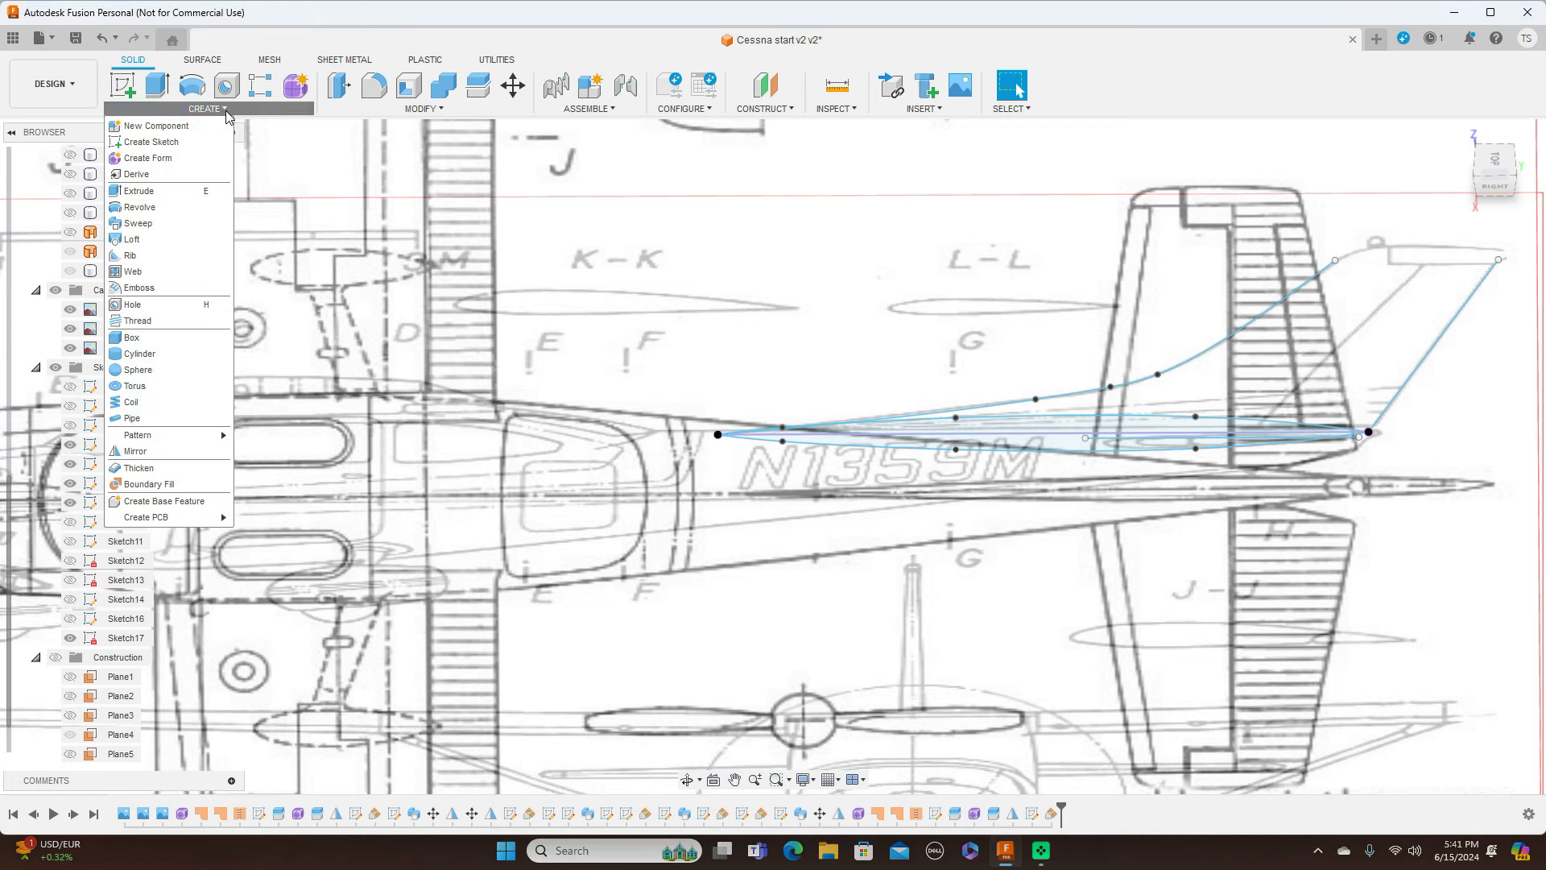
click(139, 223)
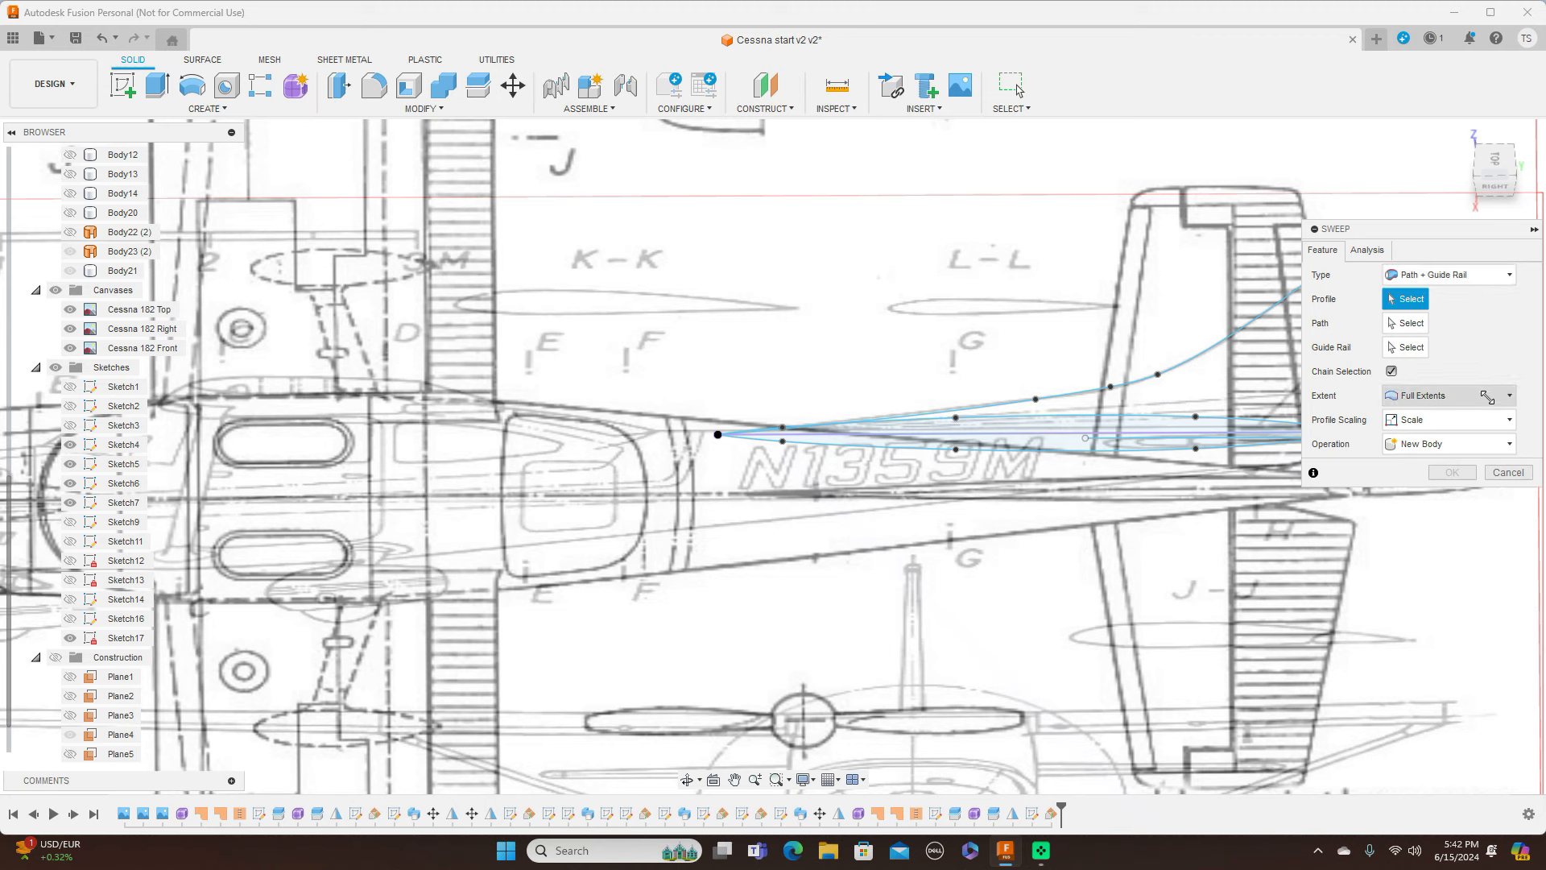
click(1079, 441)
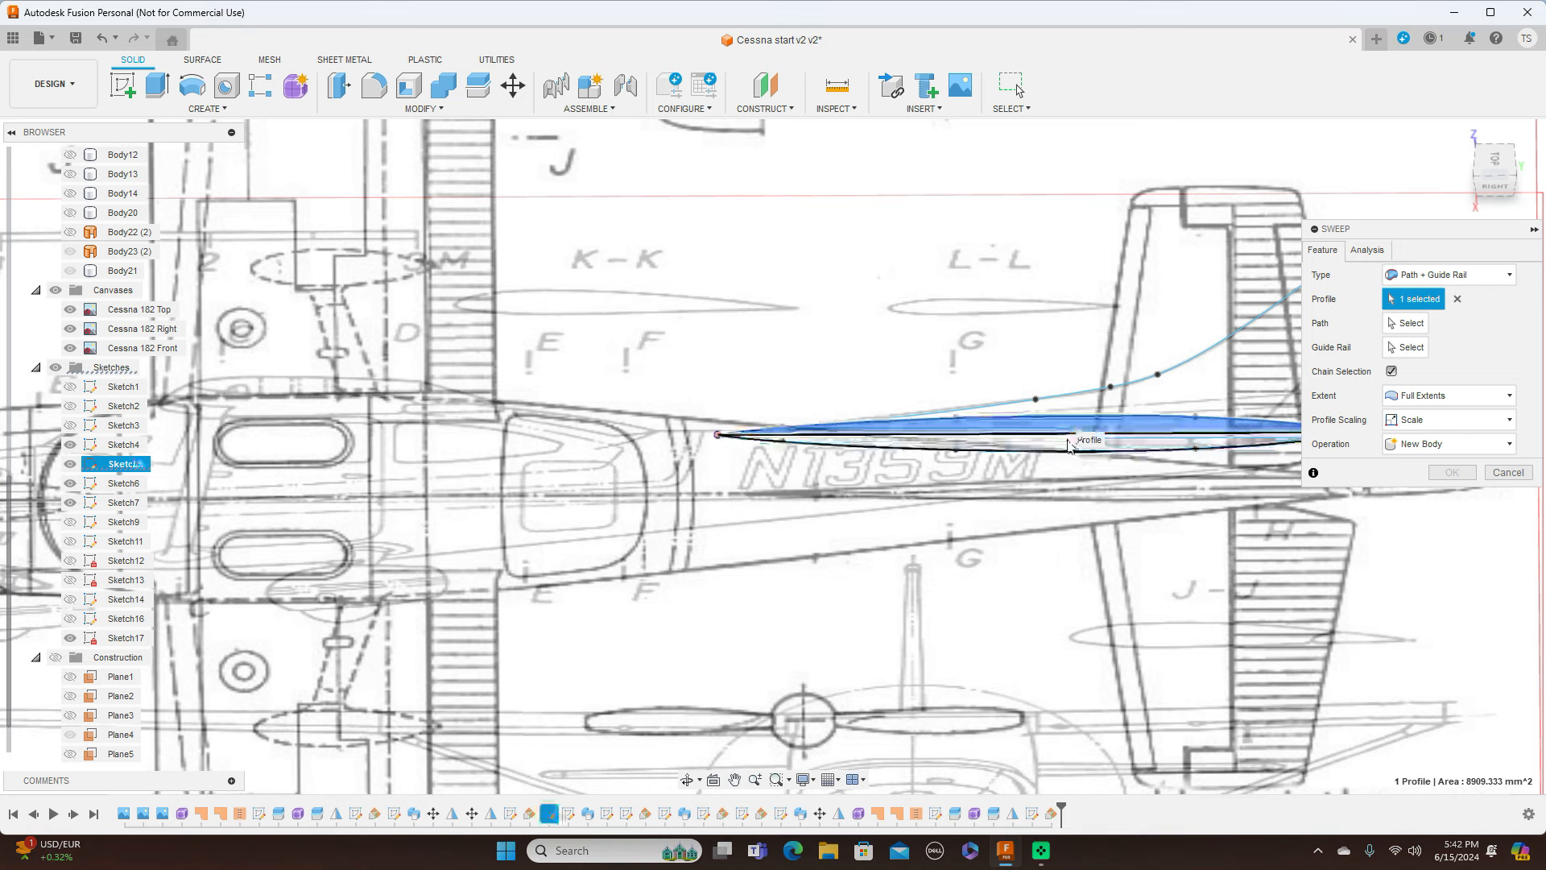
click(1182, 431)
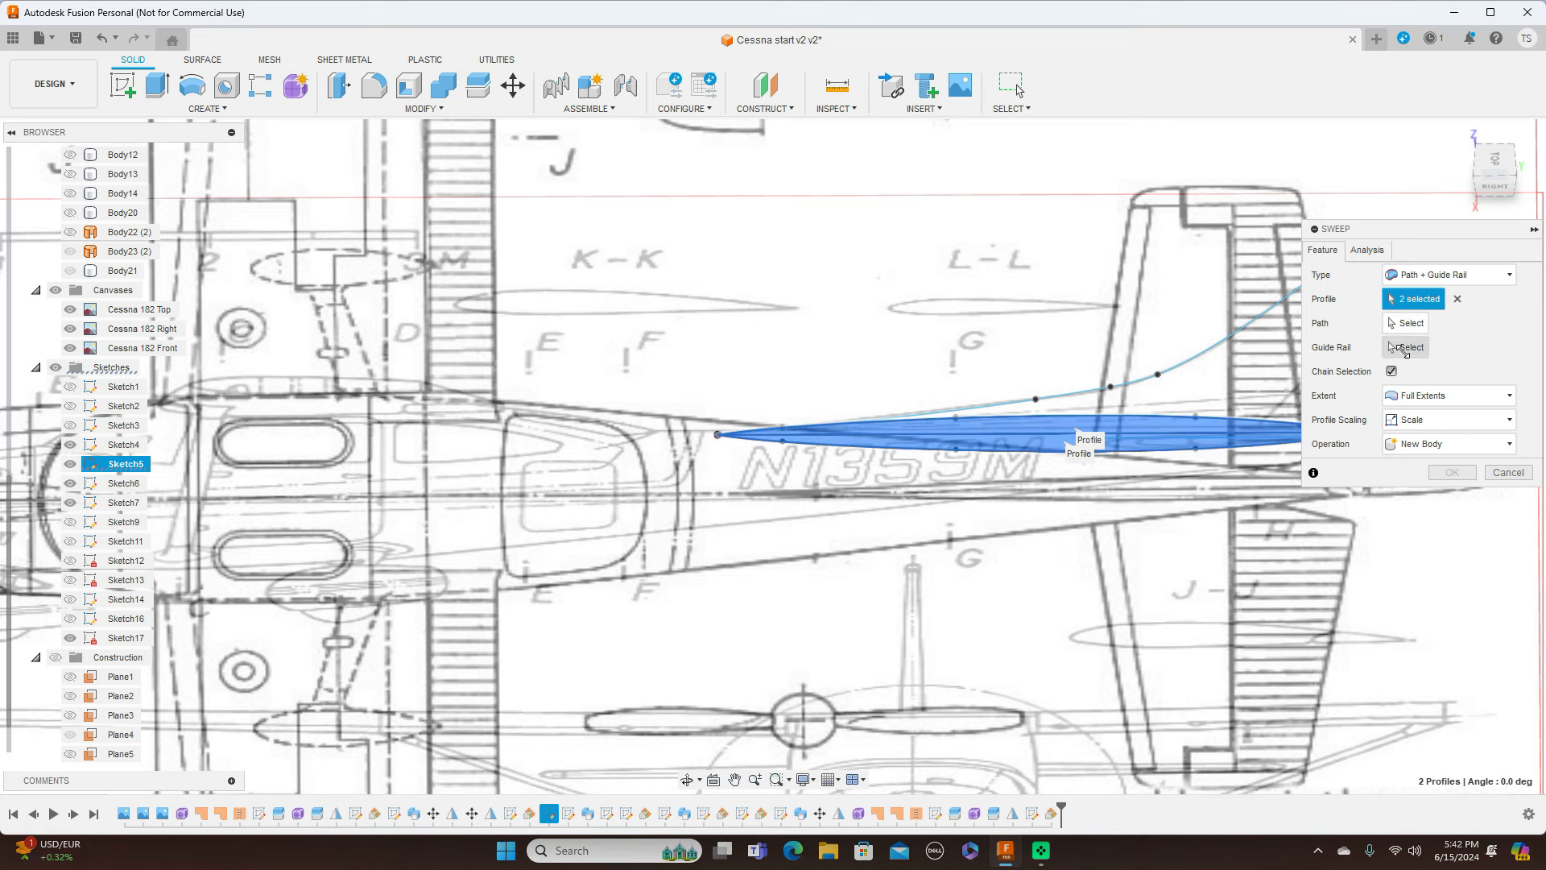
click(1409, 323)
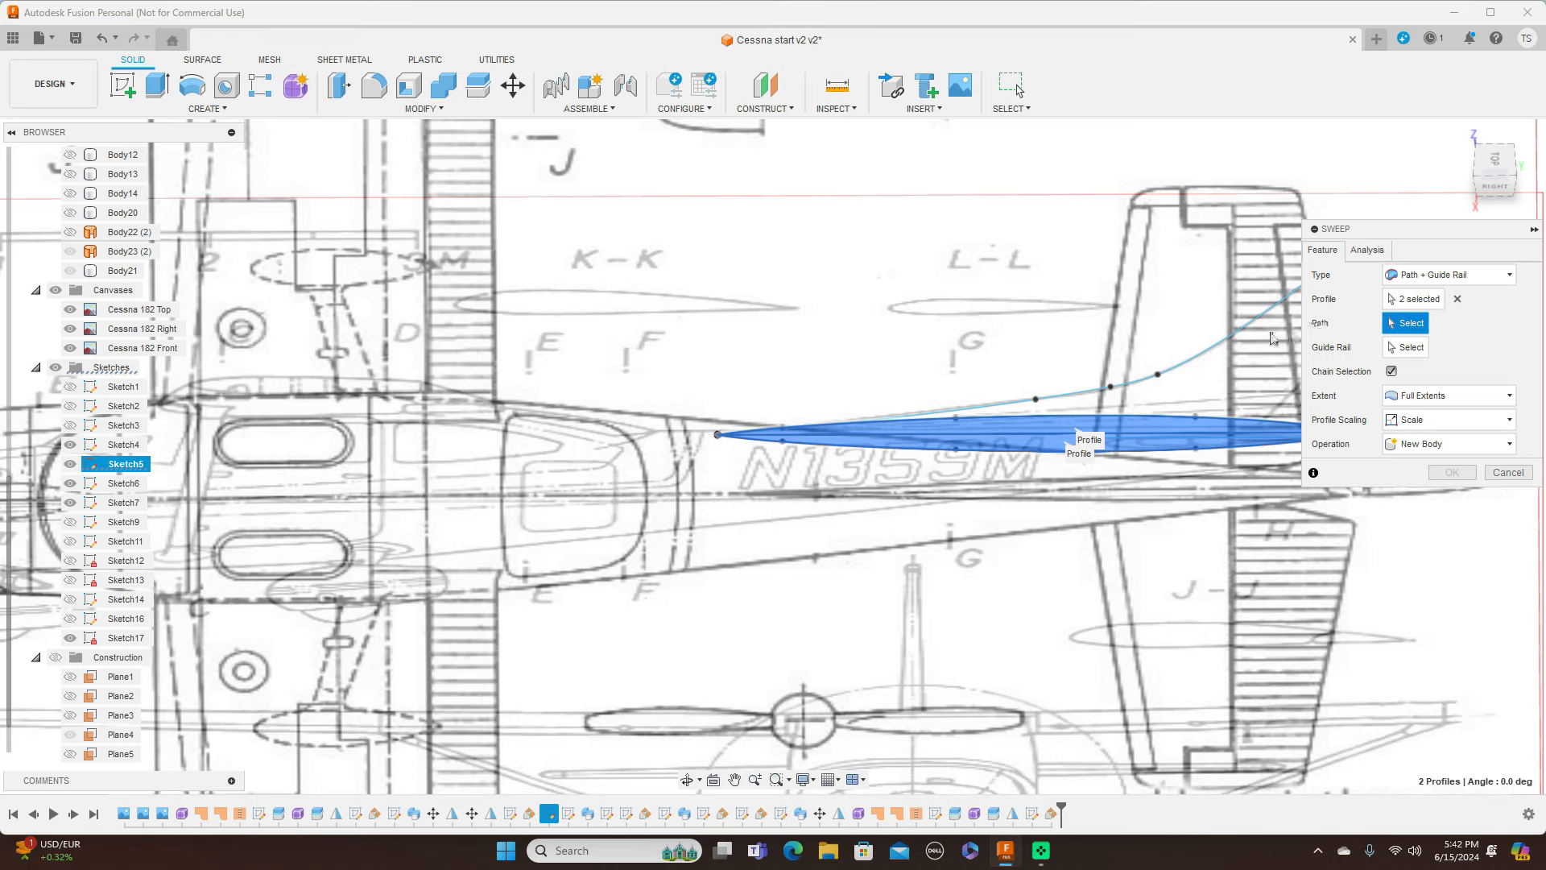
click(1219, 348)
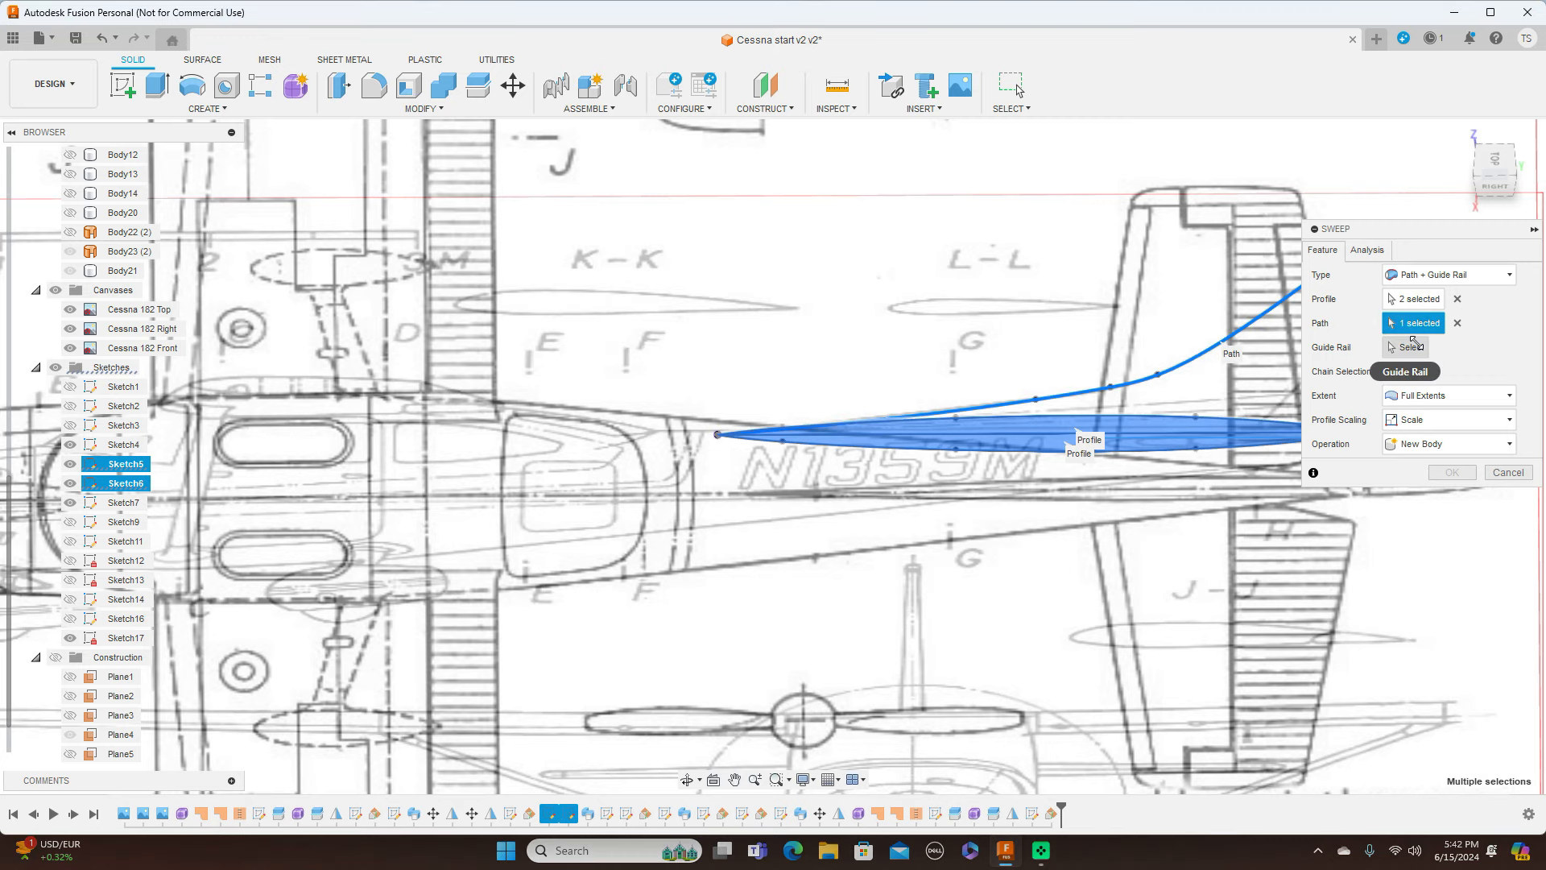
middle_drag(1158, 272, 848, 230)
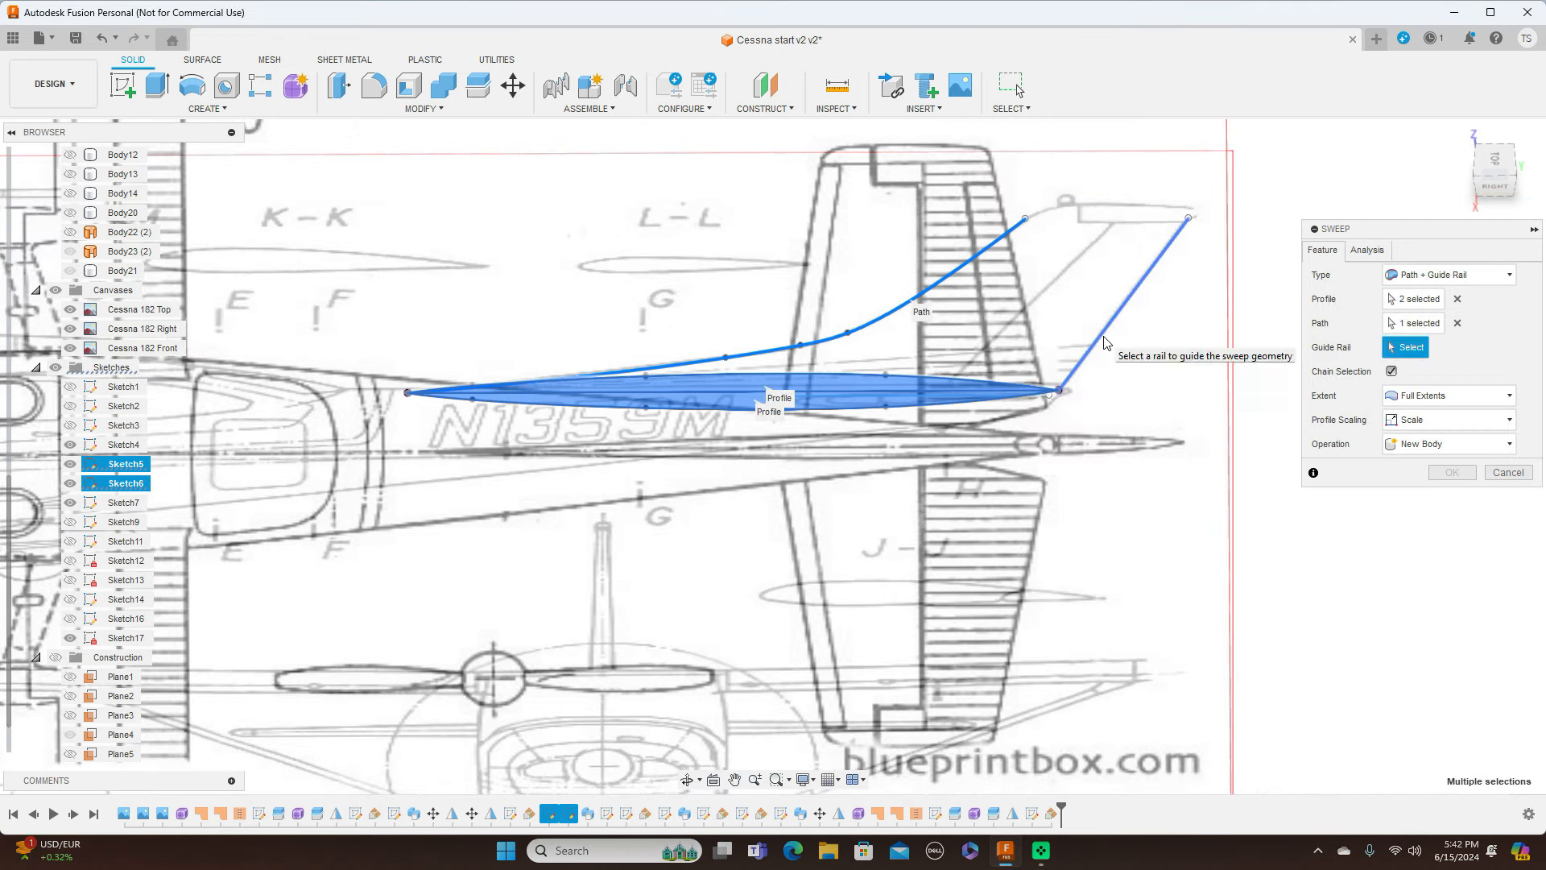
click(1103, 337)
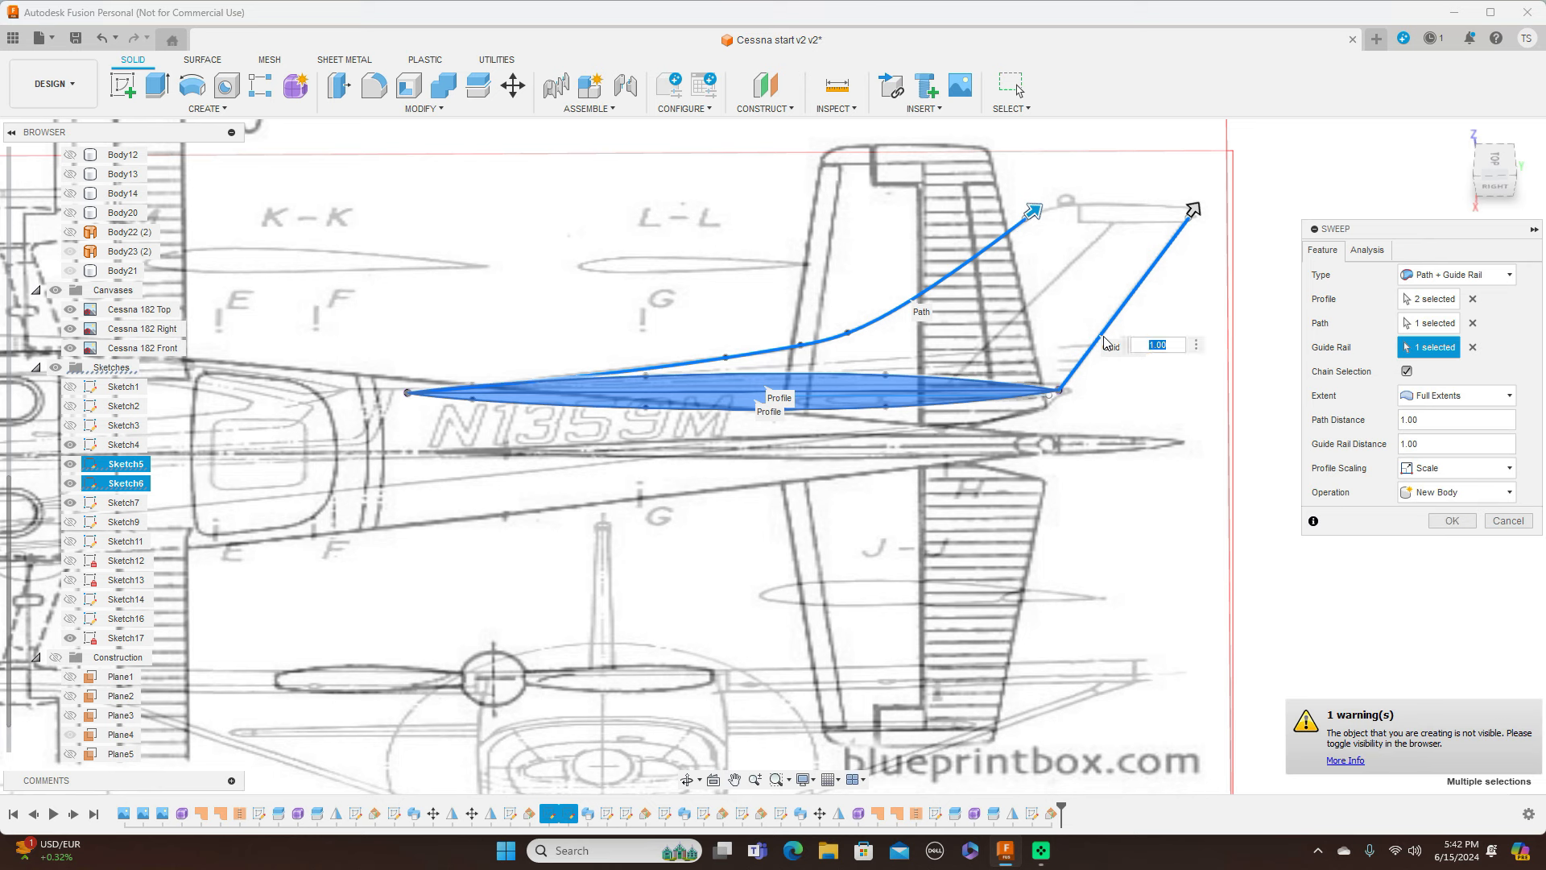
click(1508, 522)
Show the fuselage and canopy bodies again and make the vertical fin, Body11, visible with them
scroll(1259, 502, down, 3)
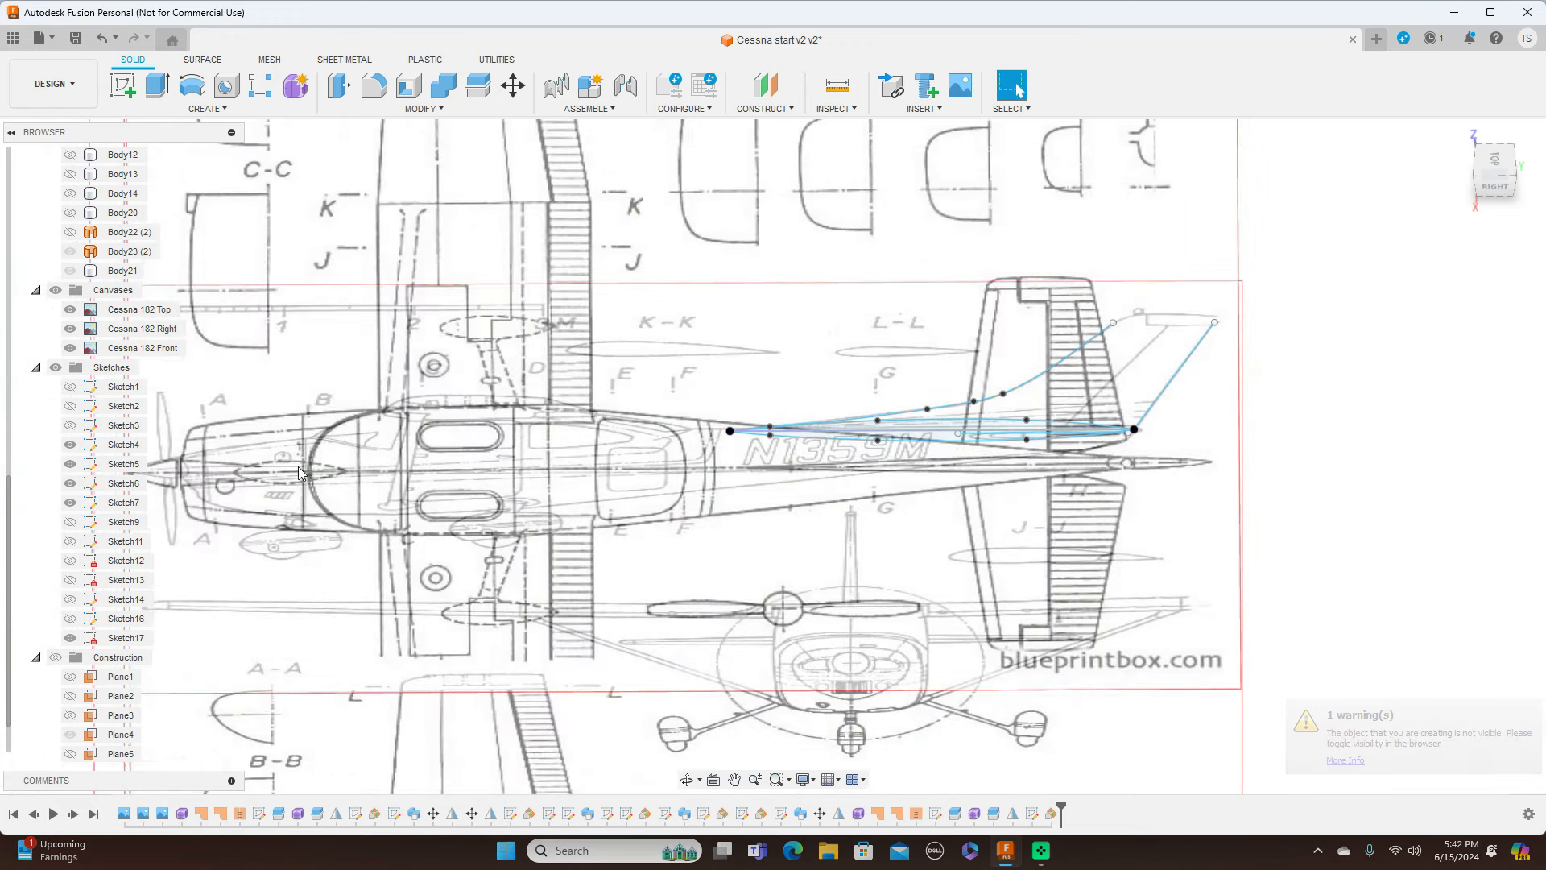
scroll(13, 354, up, 5)
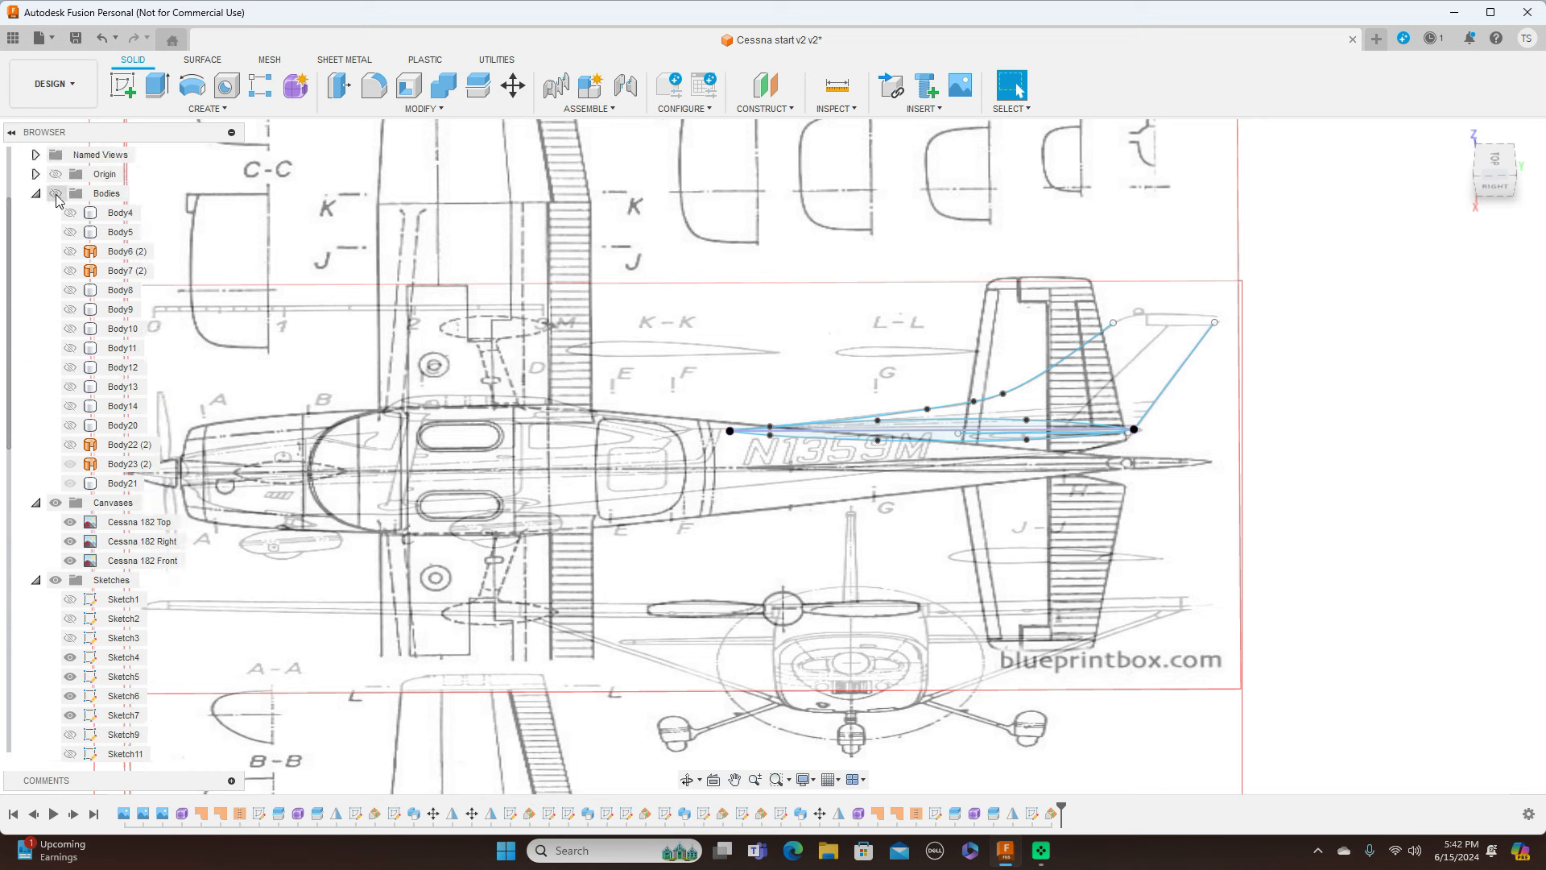
click(56, 194)
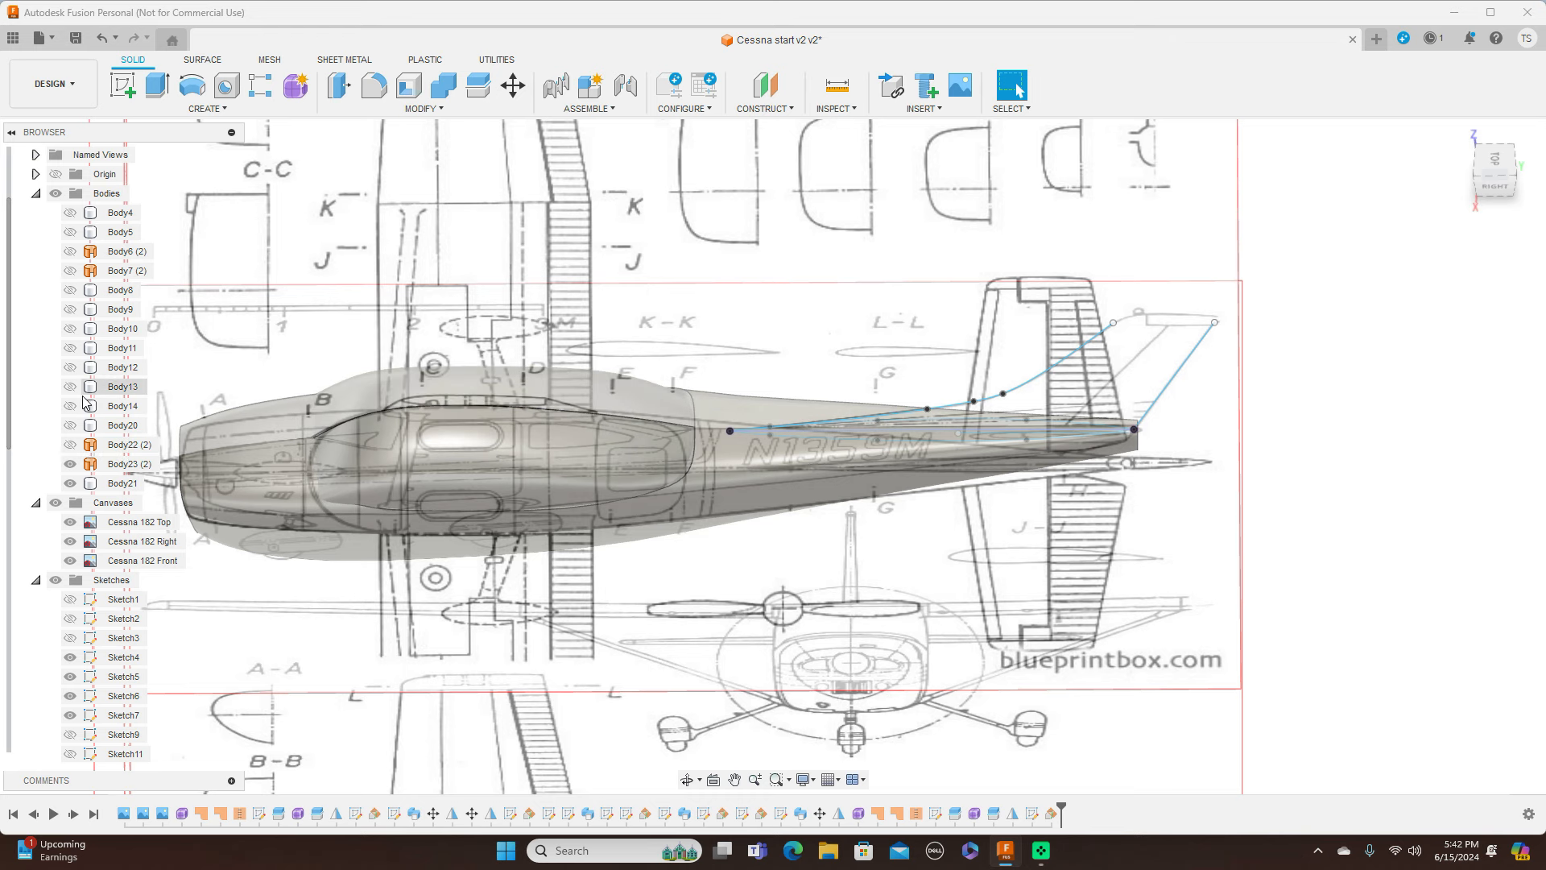
click(77, 429)
click(74, 412)
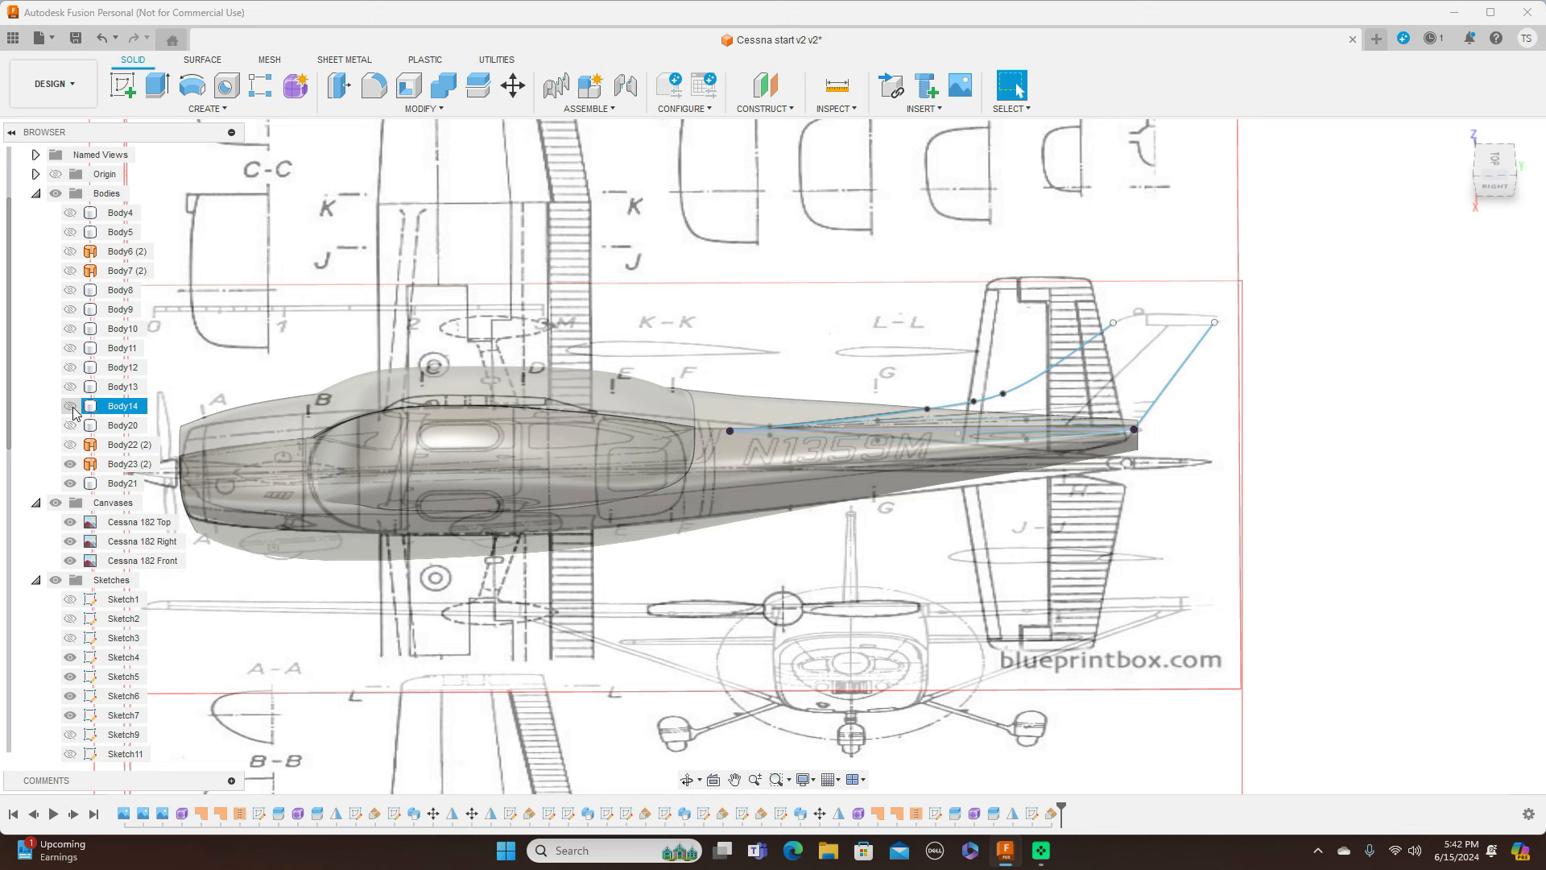
click(71, 392)
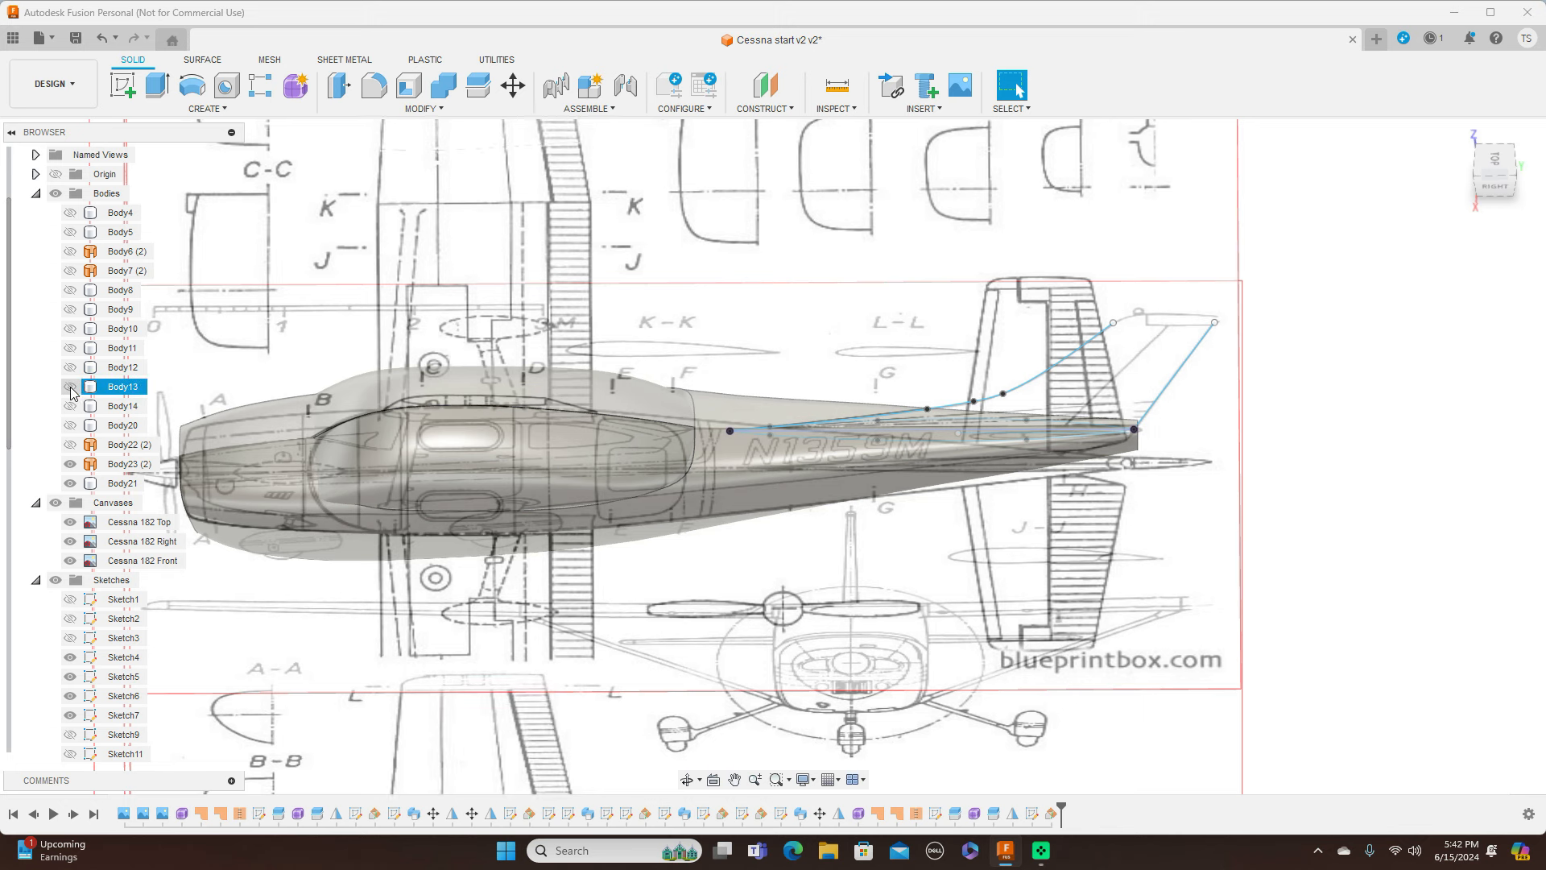
click(71, 369)
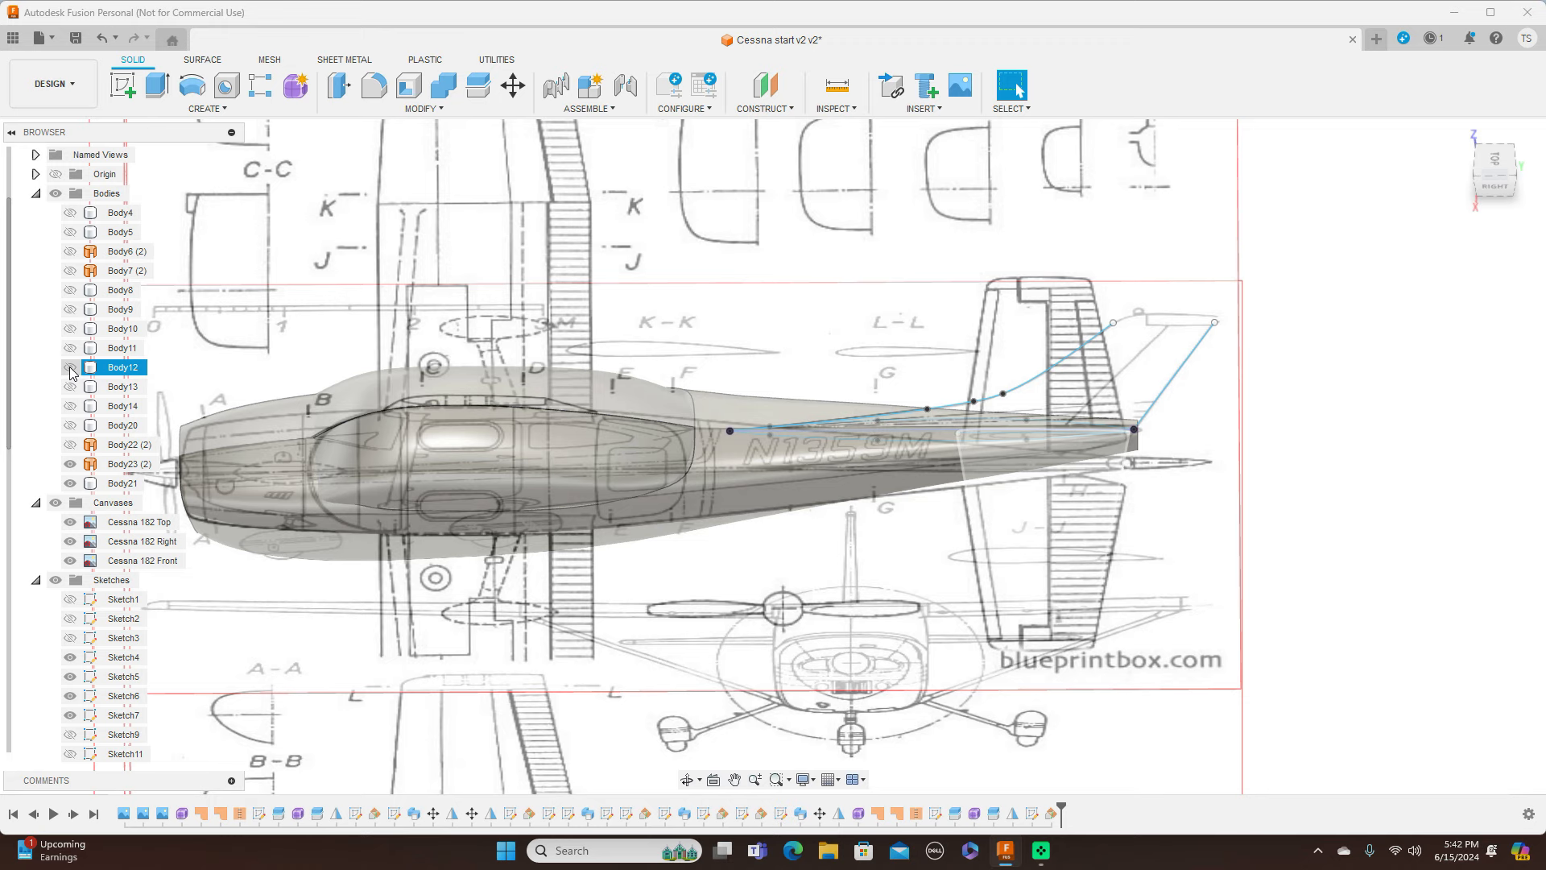
click(69, 350)
click(69, 350)
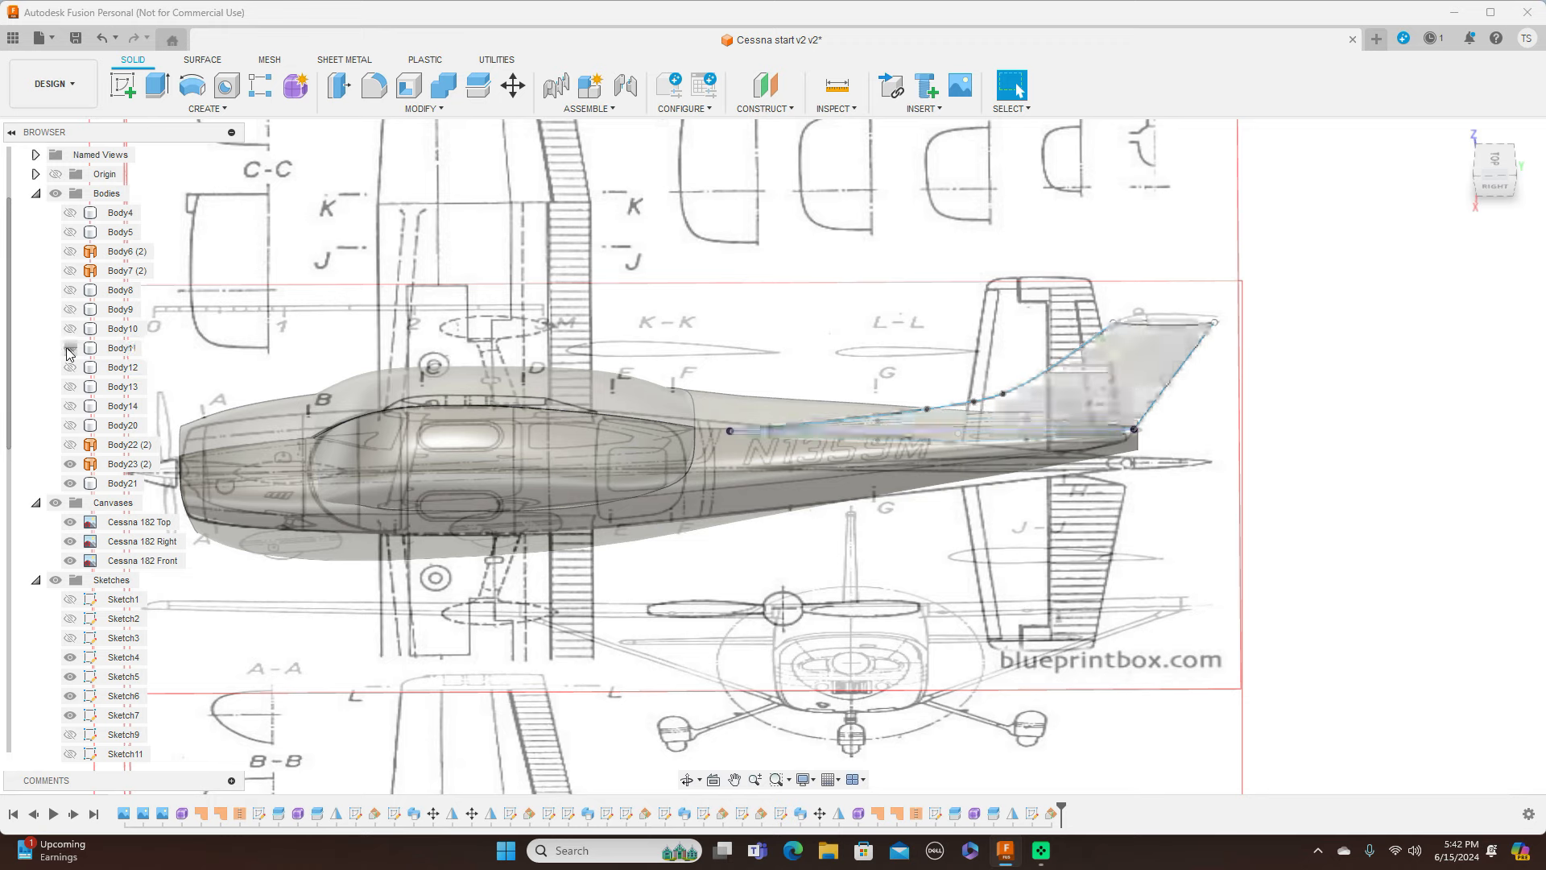
Hide the blueprint canvases and inspect the fuselage, canopy and vertical fin together from the side and the rear
click(1478, 190)
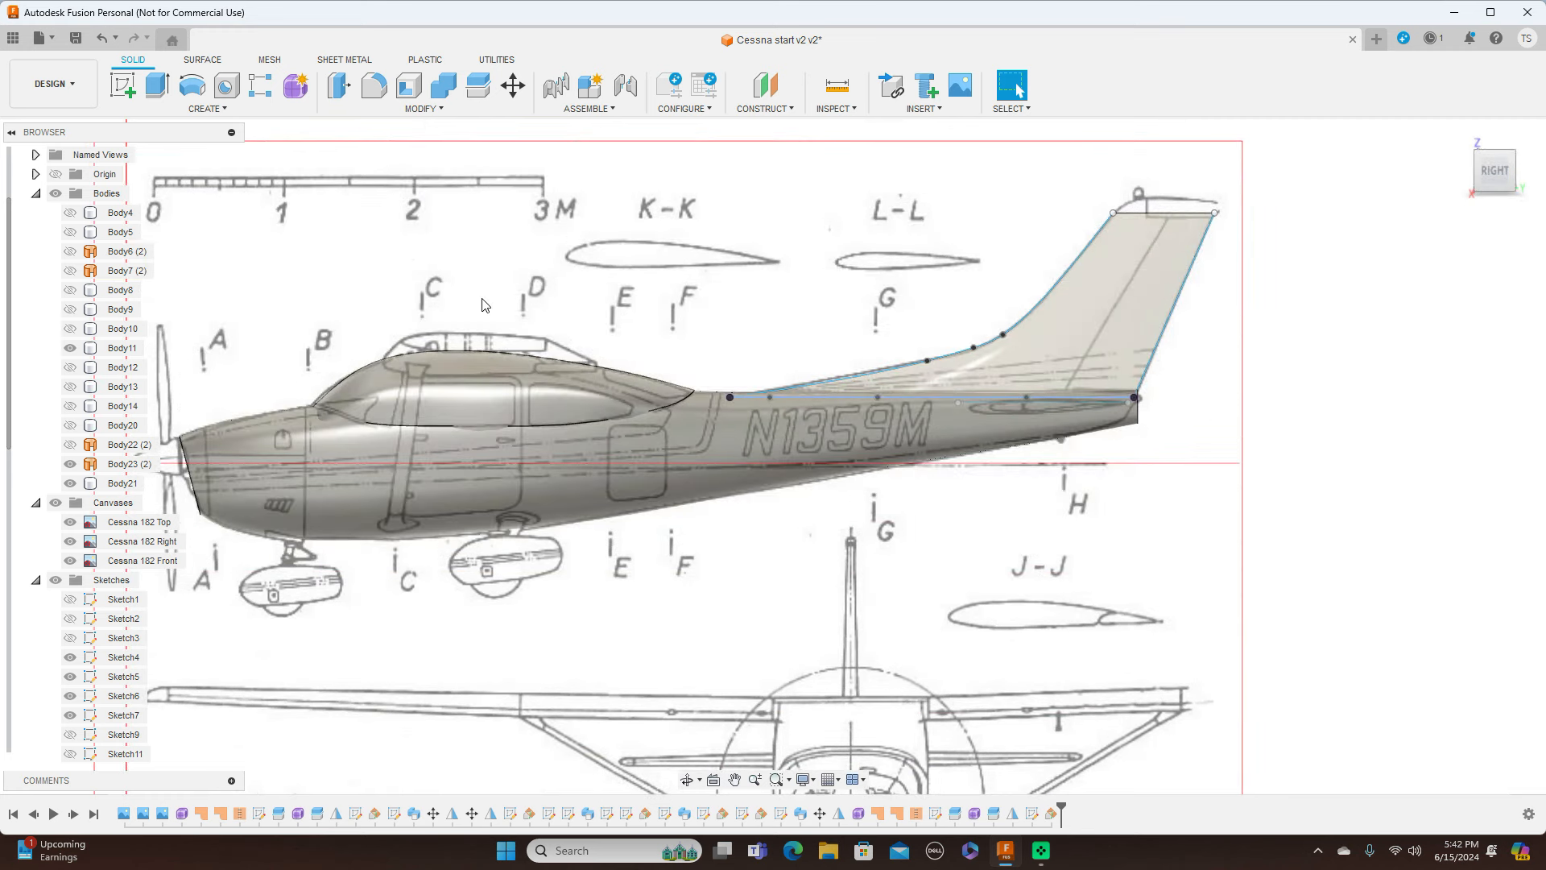
click(55, 502)
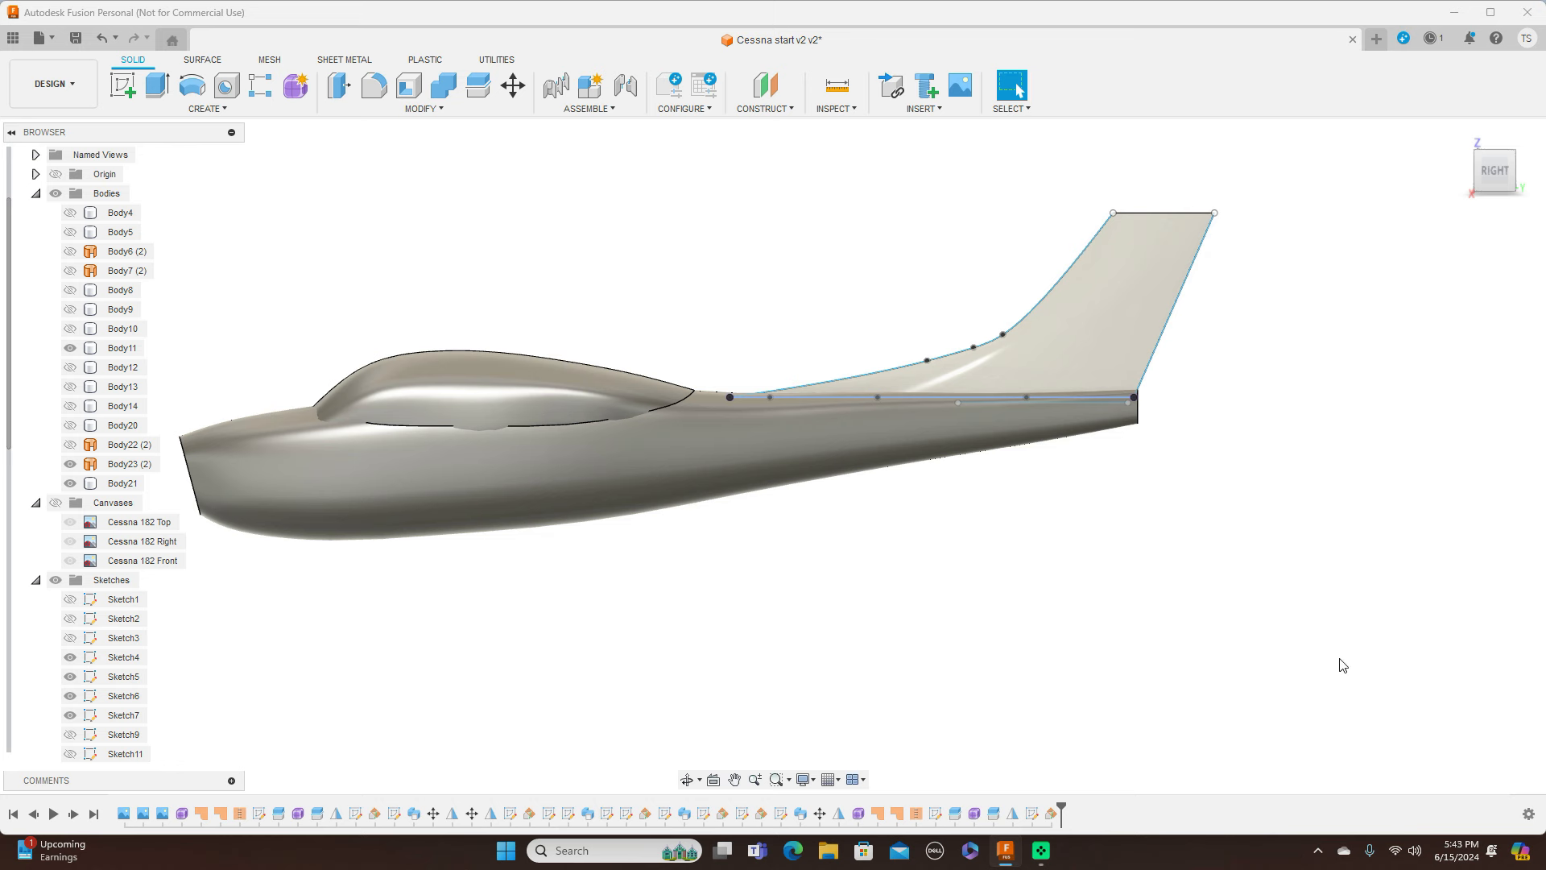
scroll(1342, 665, down, 2)
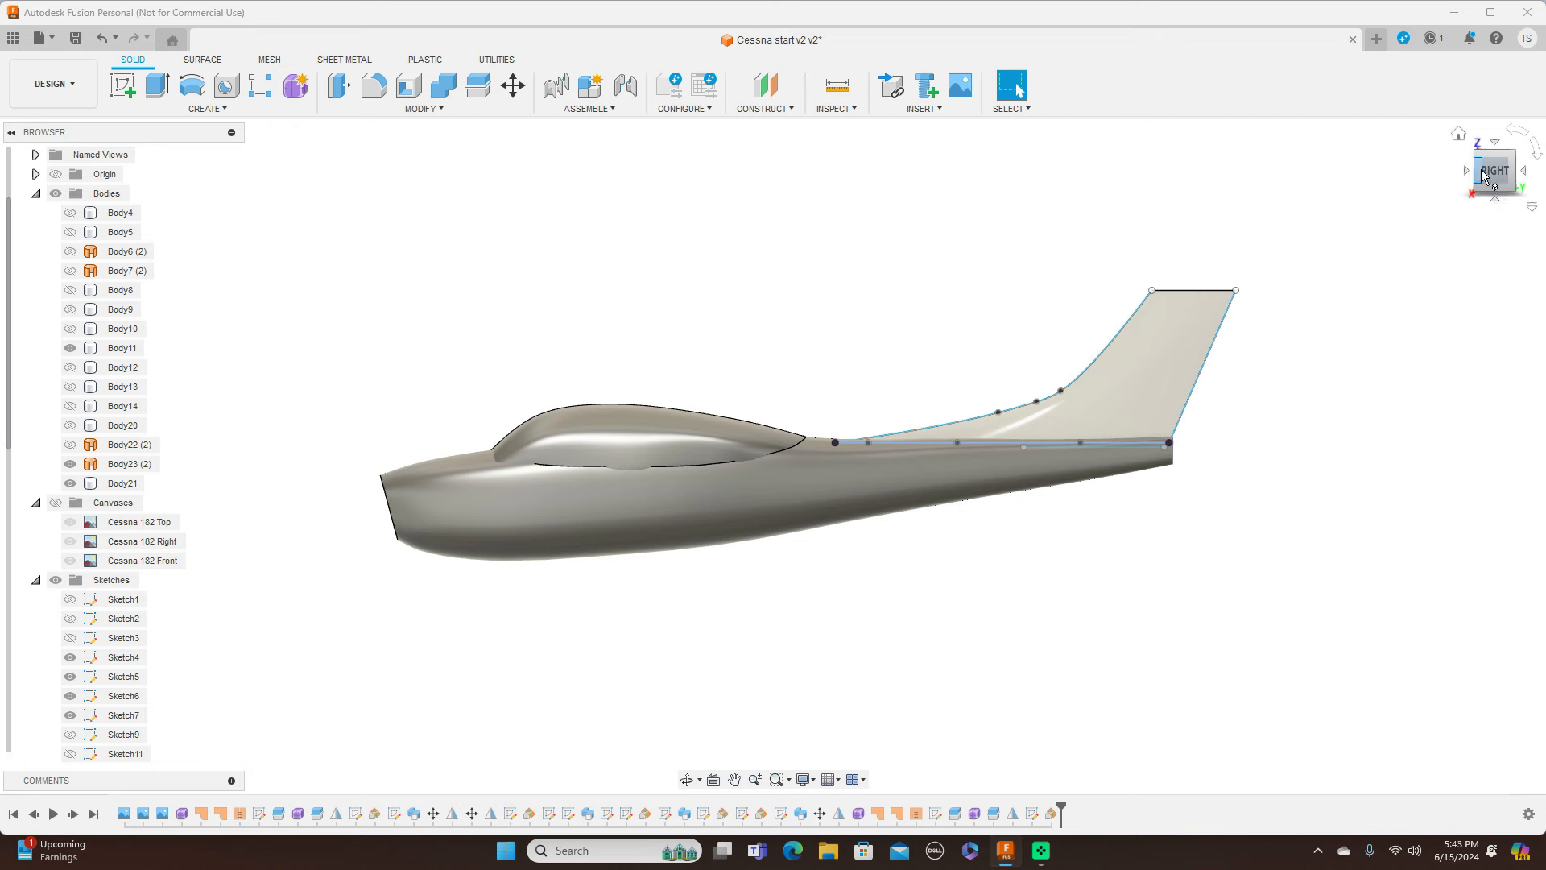
shift+middle_drag(772, 456, 790, 523)
mouse_move(1498, 189)
mouse_down()
mouse_move(1499, 203)
mouse_move(1526, 157)
mouse_move(1531, 178)
mouse_move(1485, 165)
mouse_up()
shift+middle_drag(773, 455, 523, 491)
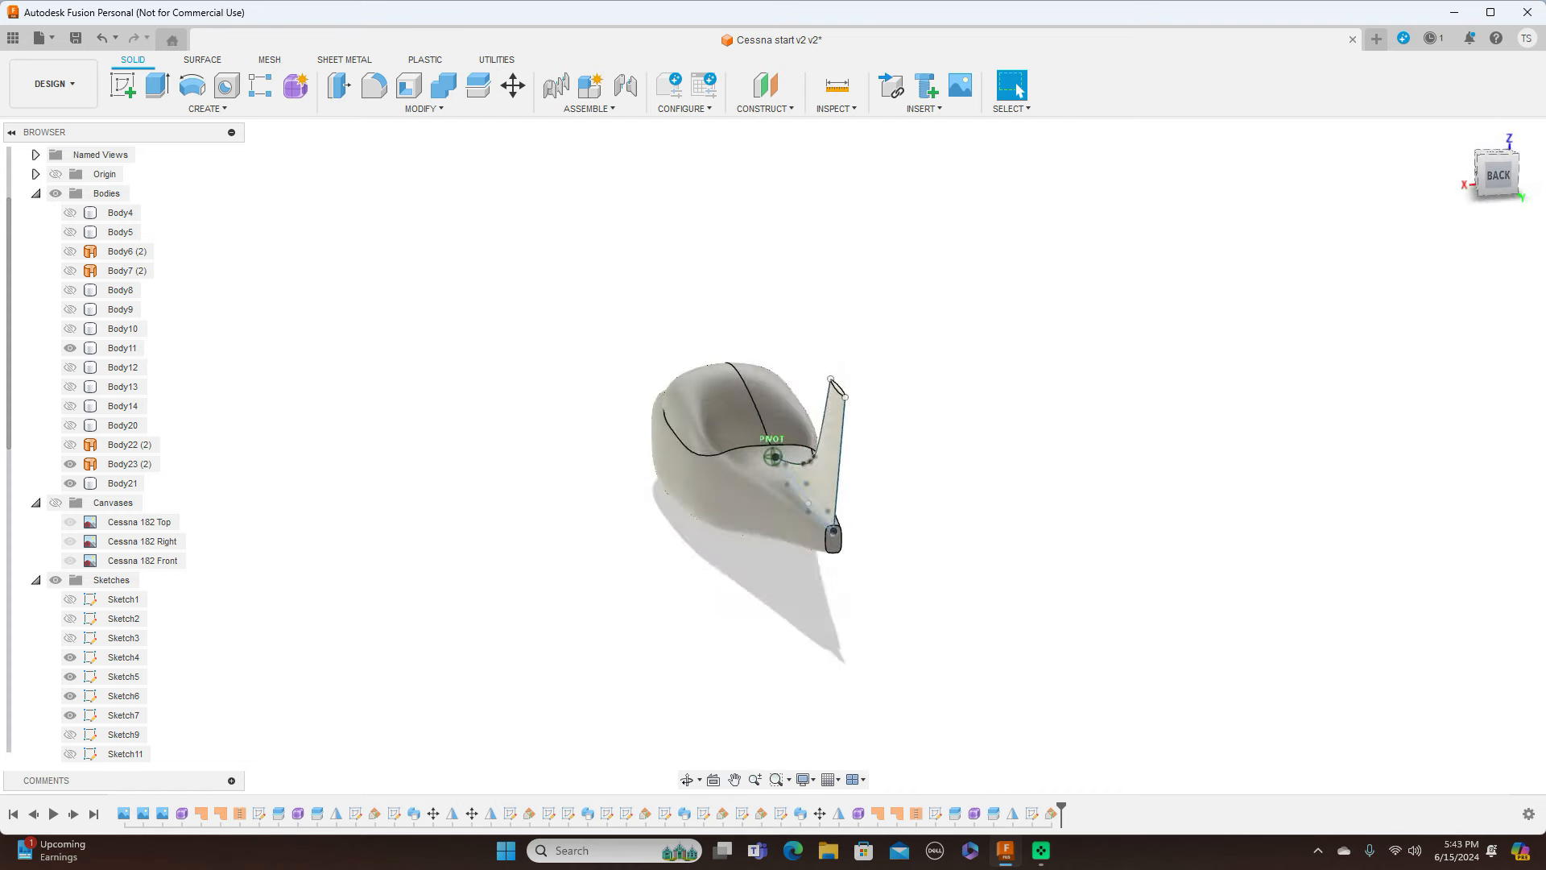
click(1482, 178)
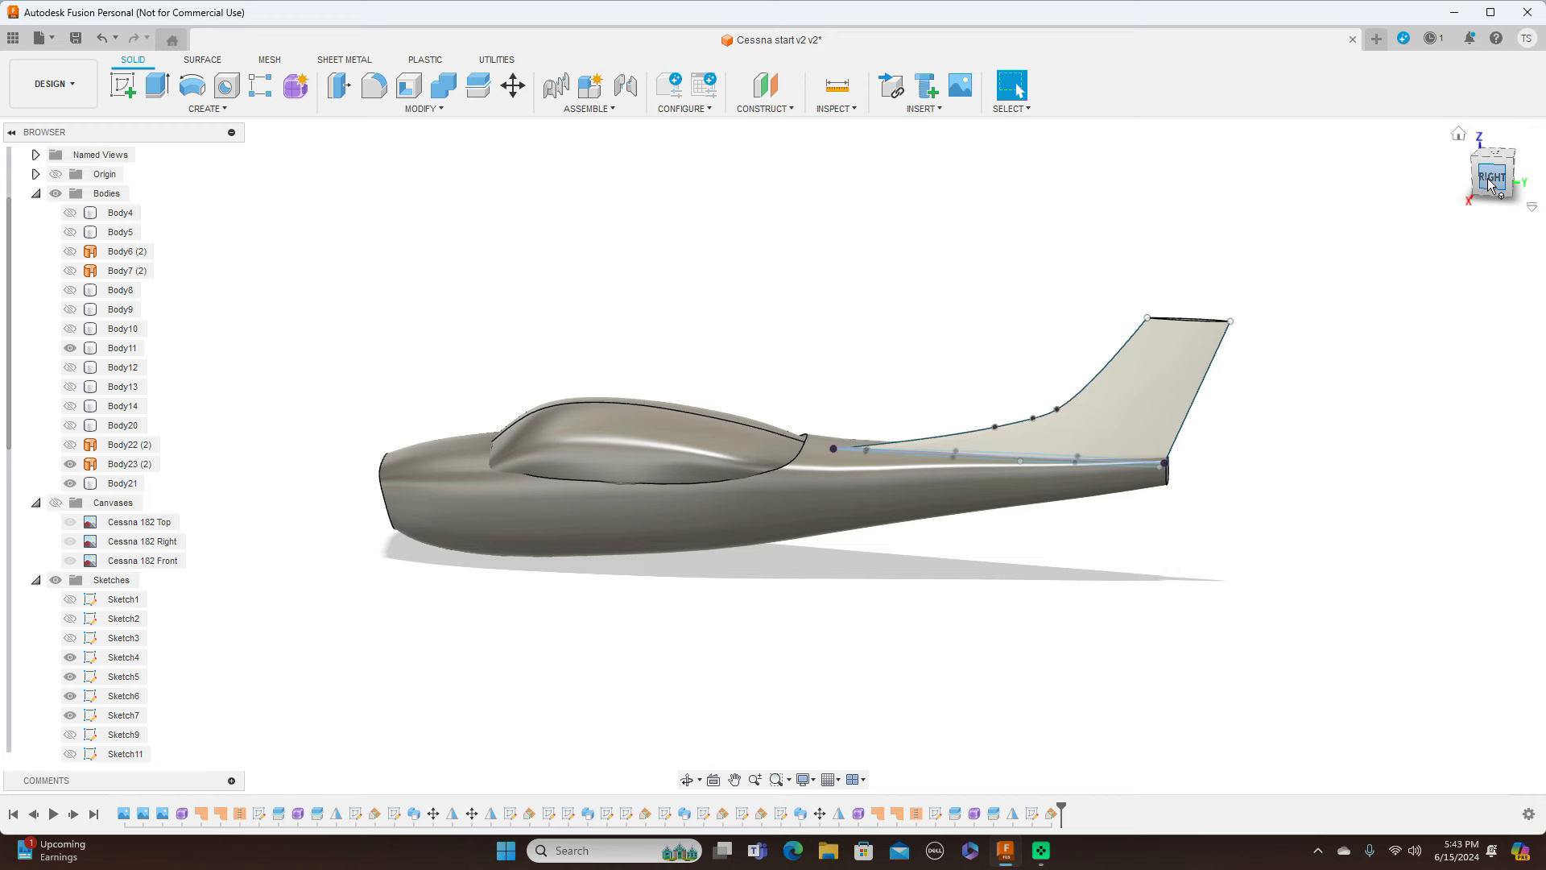
click(854, 481)
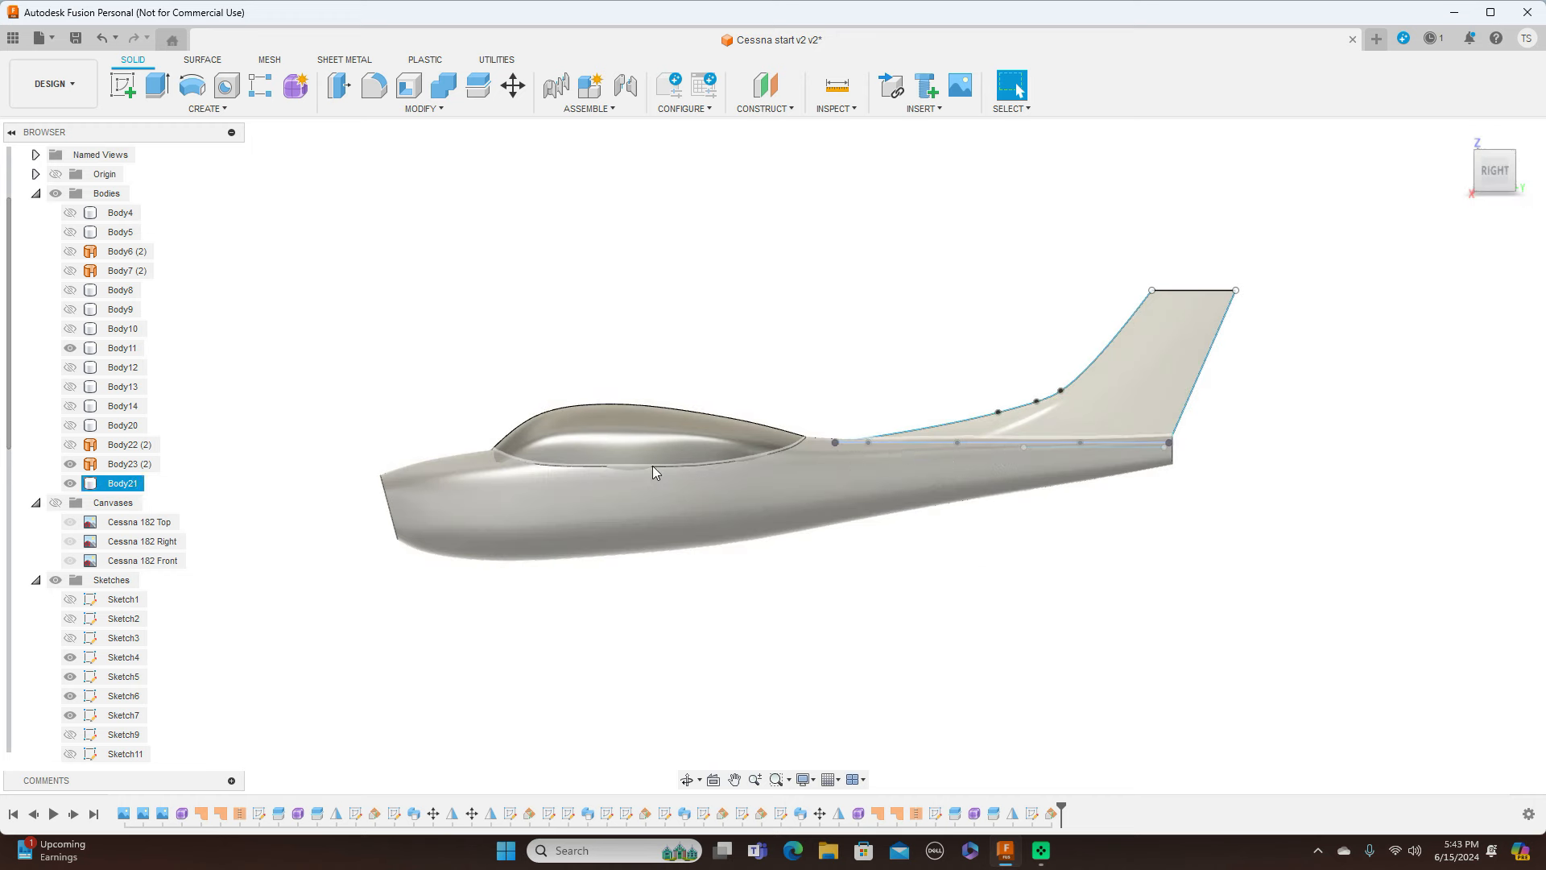
key(Escape)
Show the blueprint canvases again and hide all sketches, leaving the bodies displayed over the side blueprint
click(55, 503)
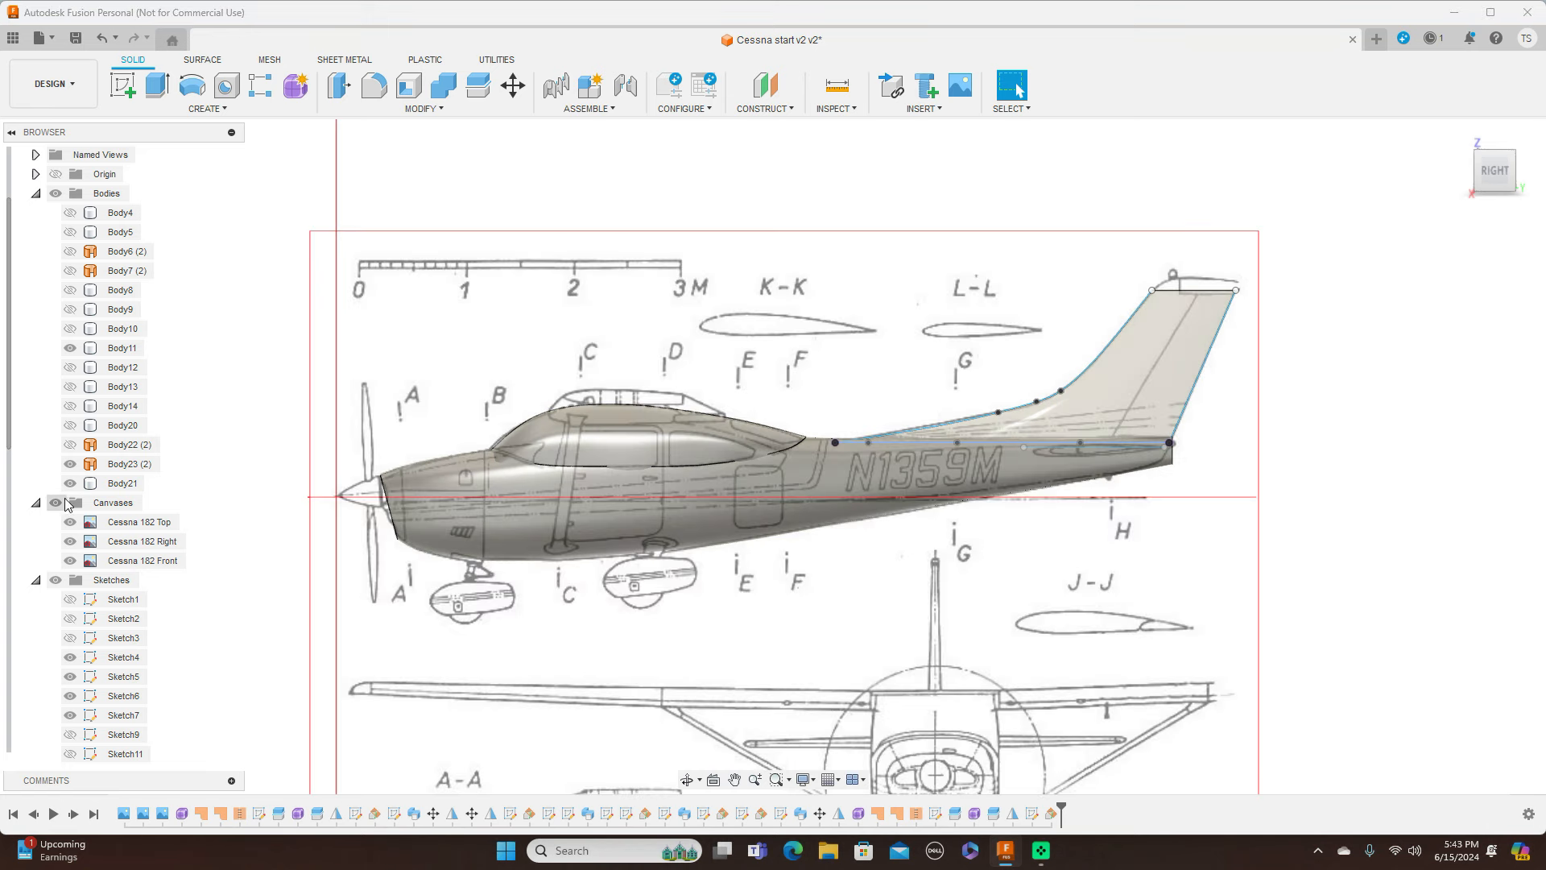
click(55, 193)
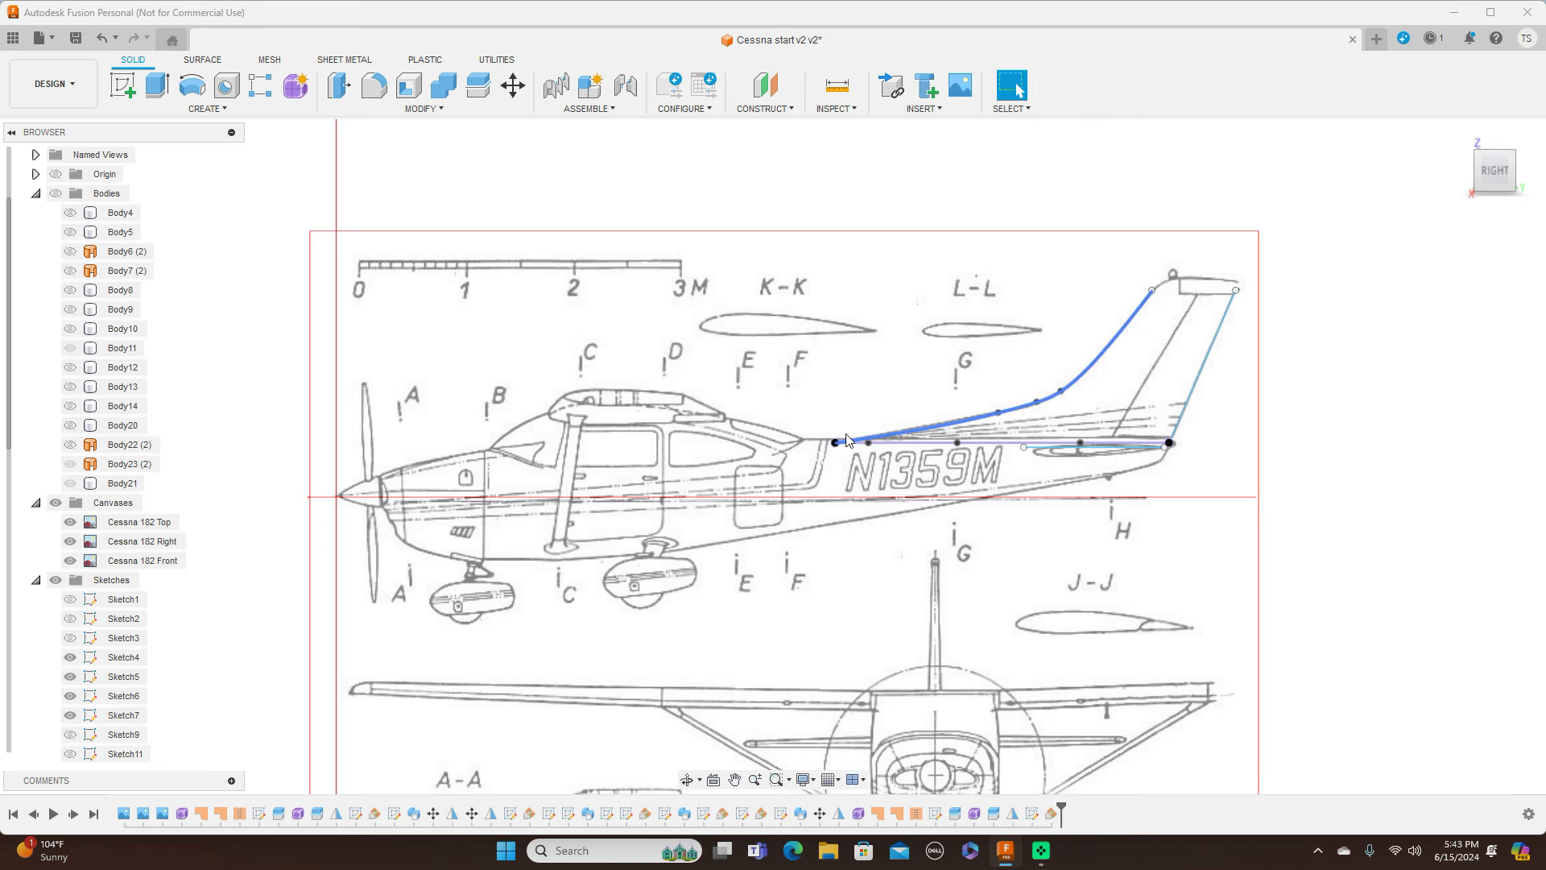
click(55, 581)
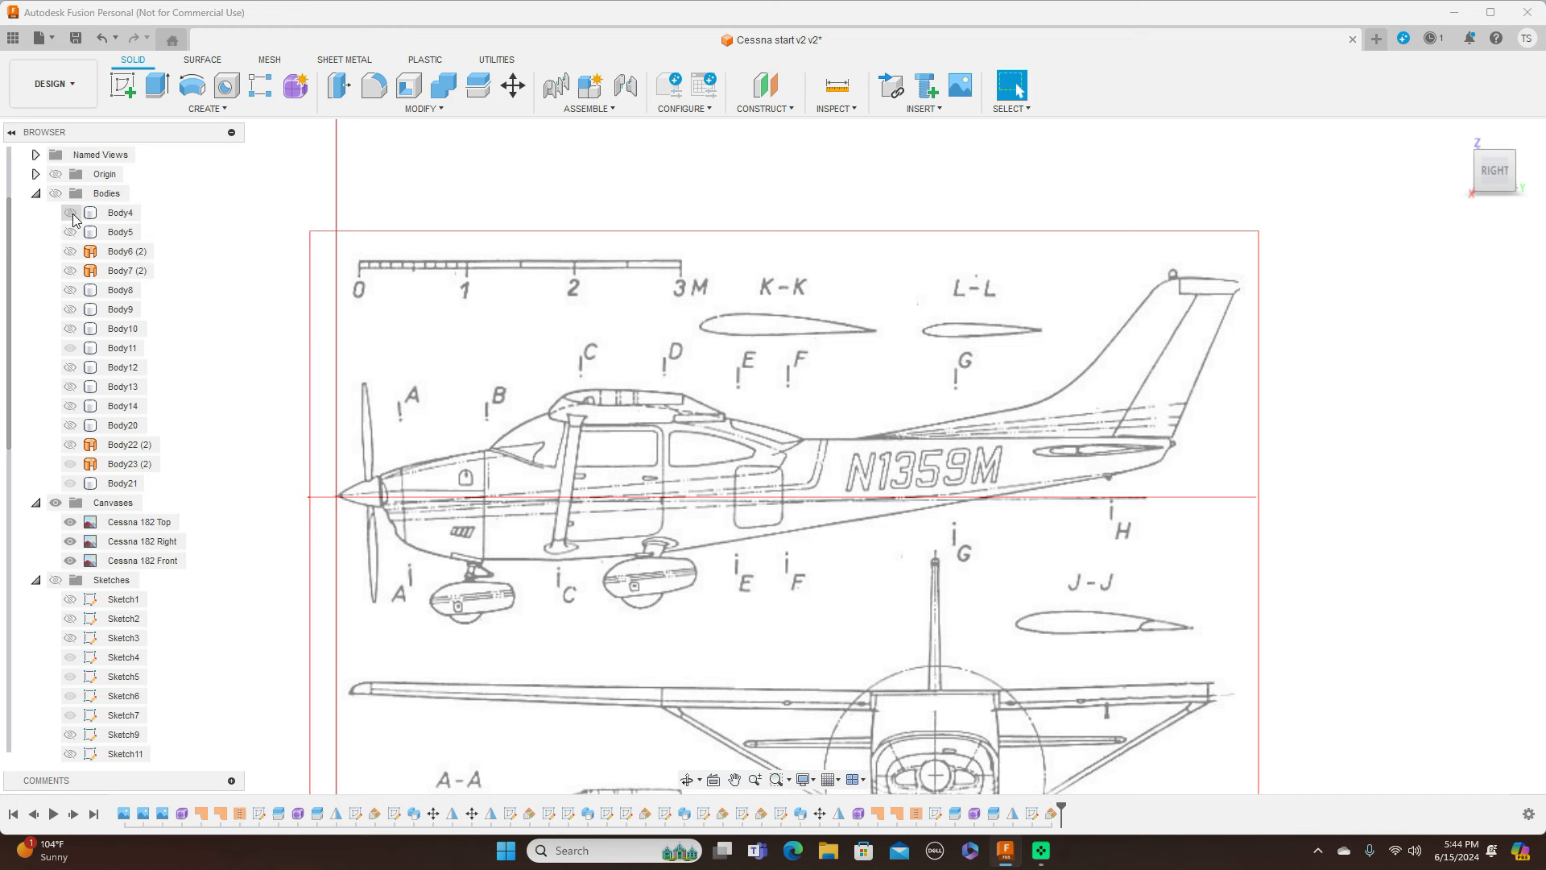
click(57, 194)
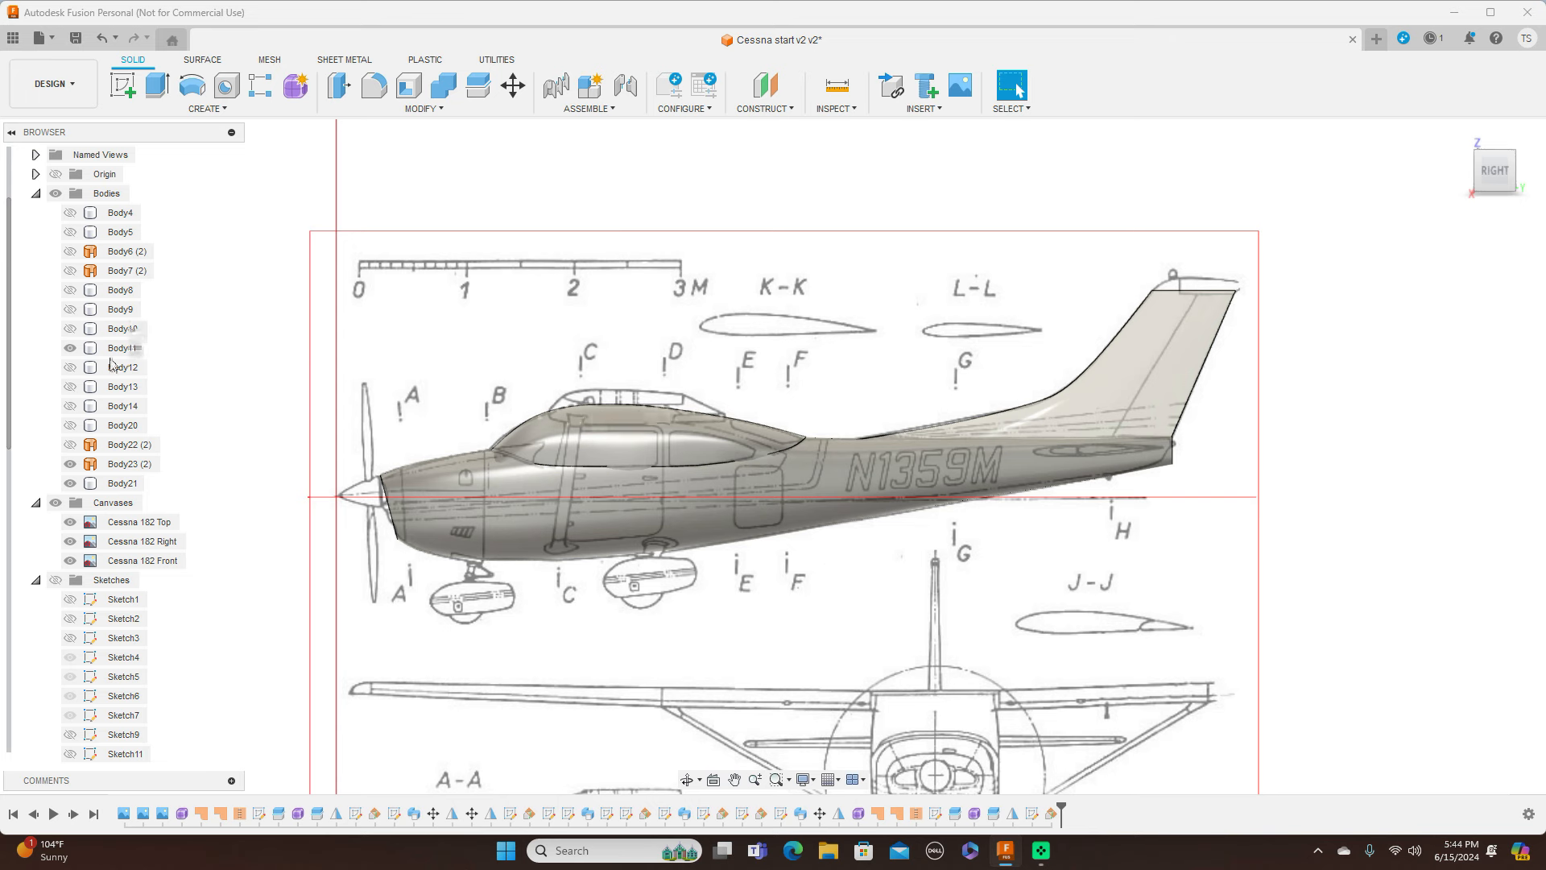
Toggle the visibility of Body21 and Body23 to check the fuselage and canopy separately against the side blueprint
click(71, 481)
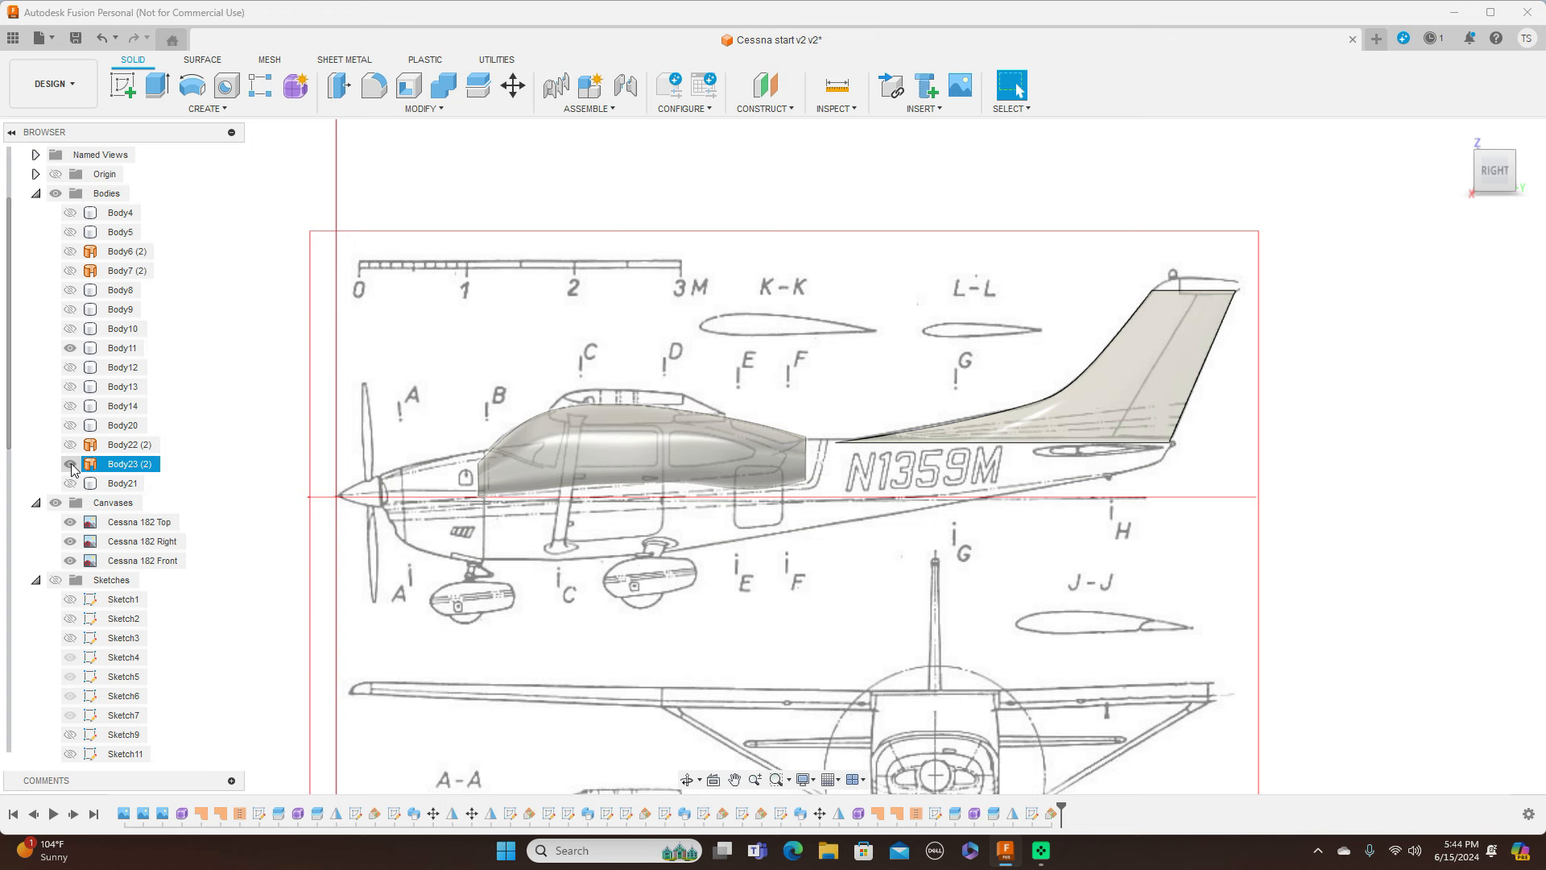
click(71, 467)
click(71, 471)
click(71, 482)
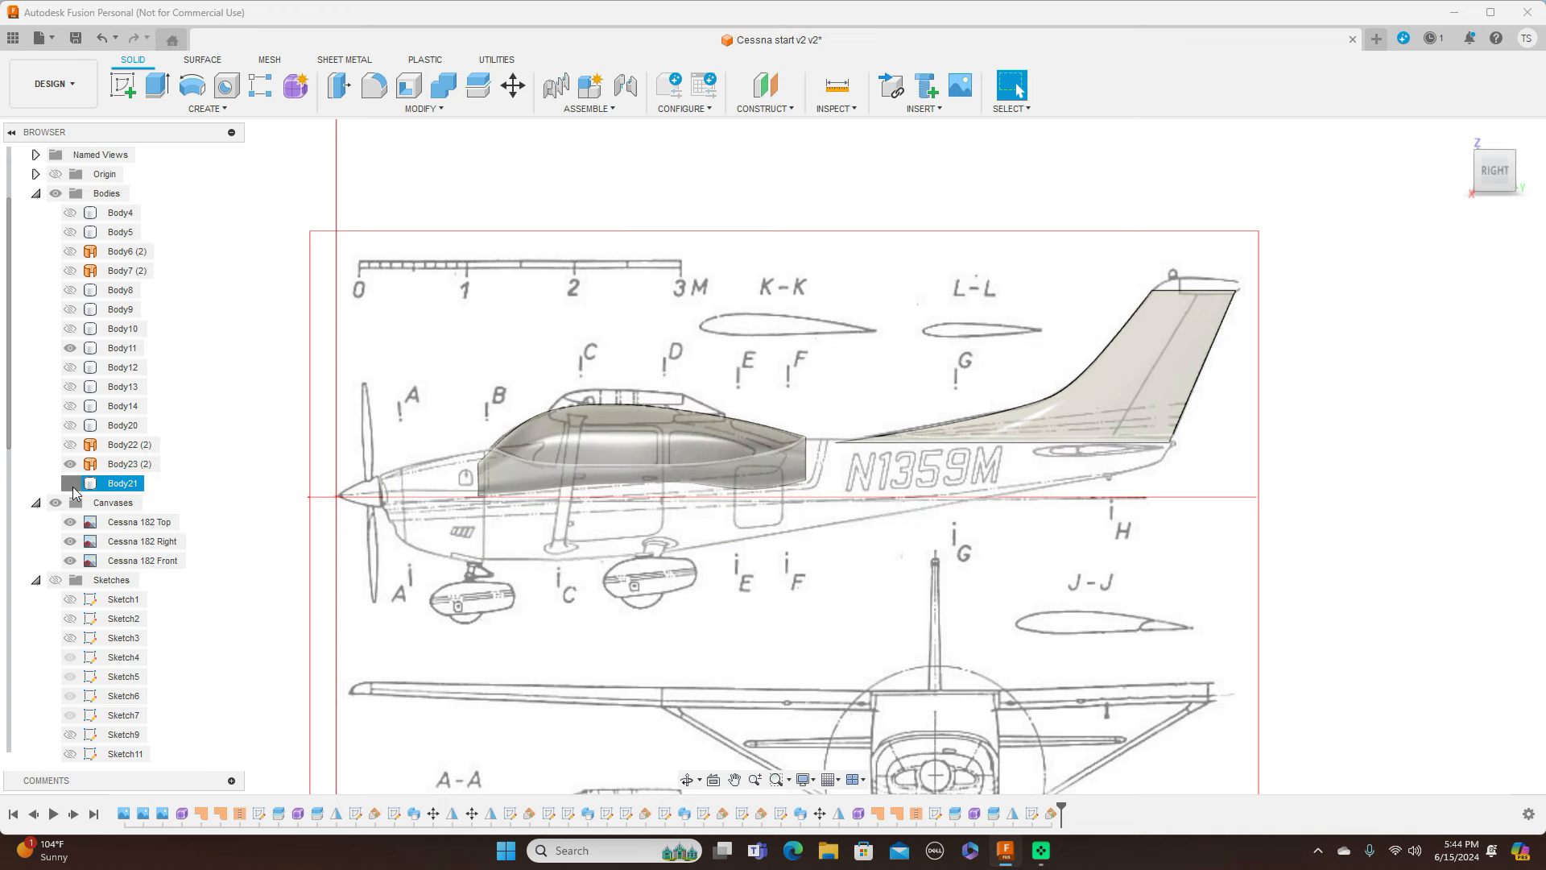
drag(1490, 172, 1542, 174)
shift+middle_drag(772, 456, 596, 523)
click(1502, 175)
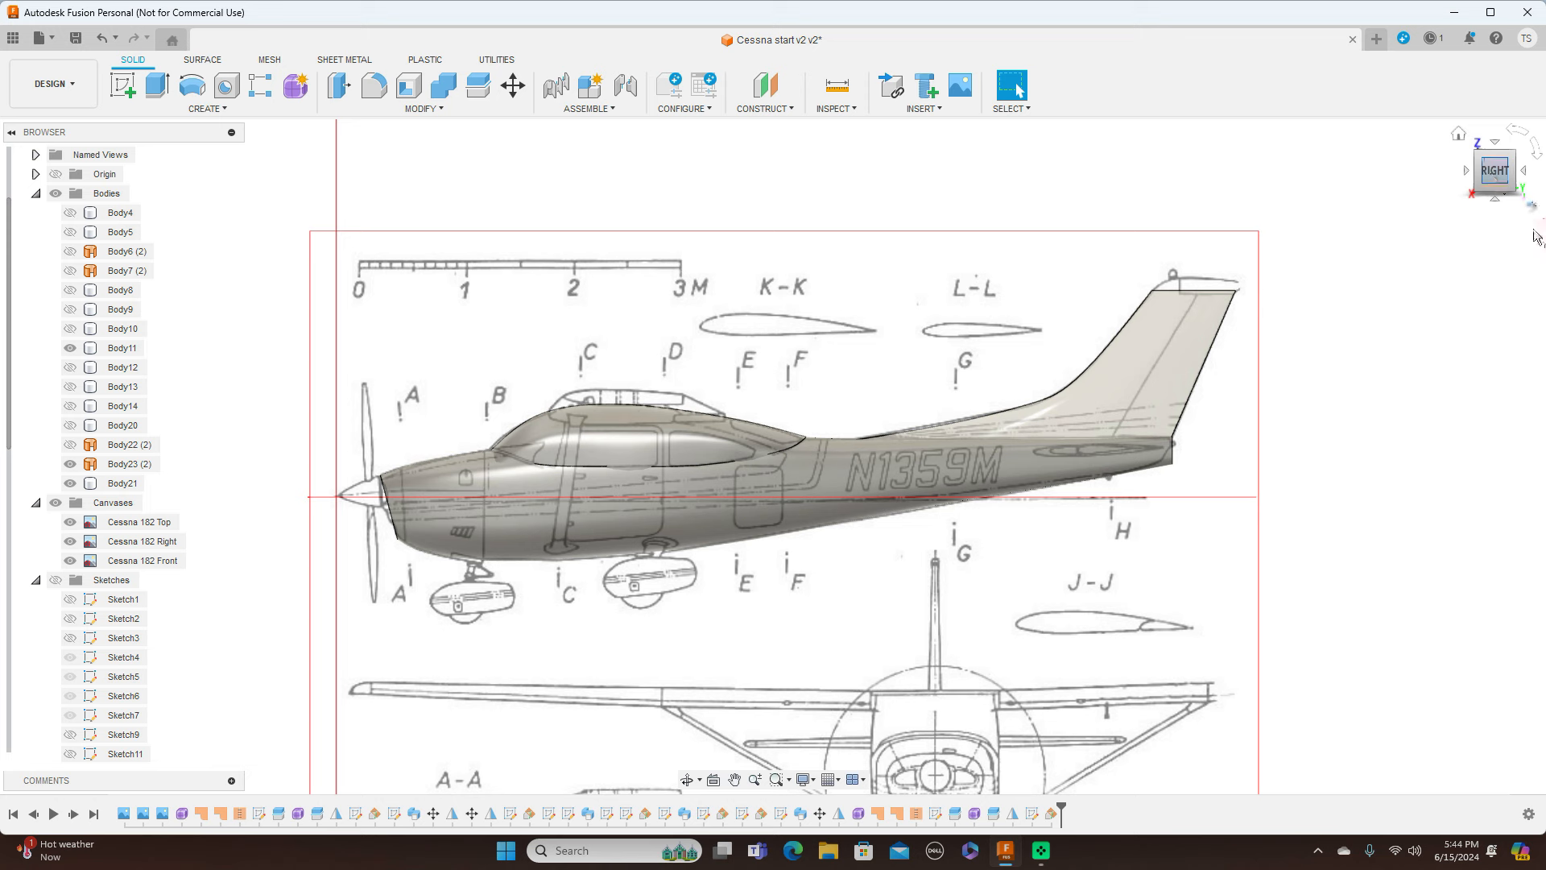
Examine the fin and canopy against the side blueprint, and the canopy and its centreline edge against the top blueprint
click(1174, 363)
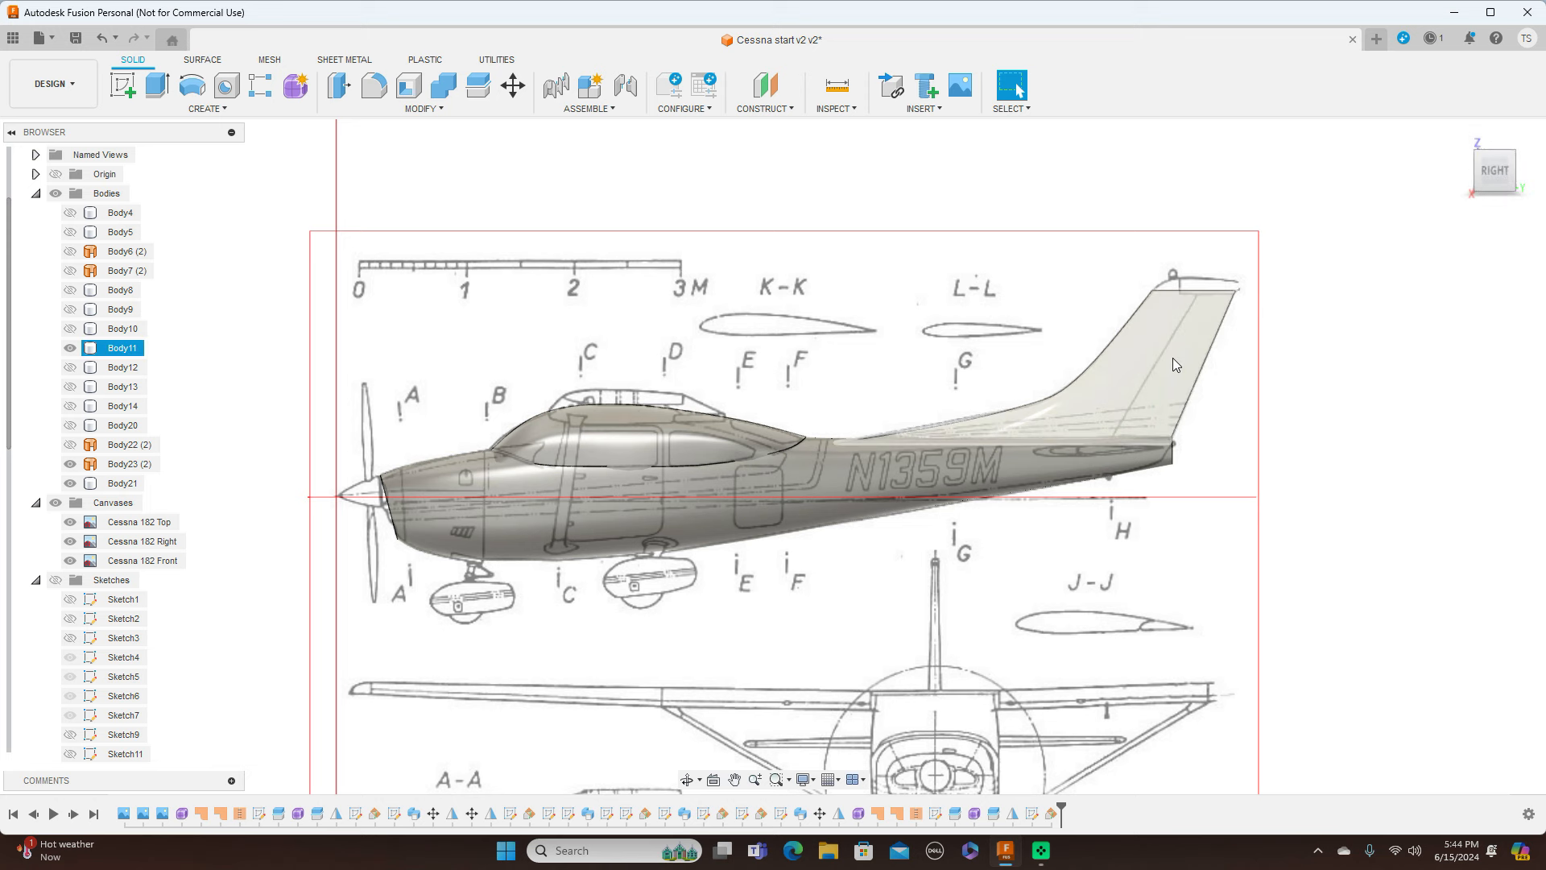
key(Escape)
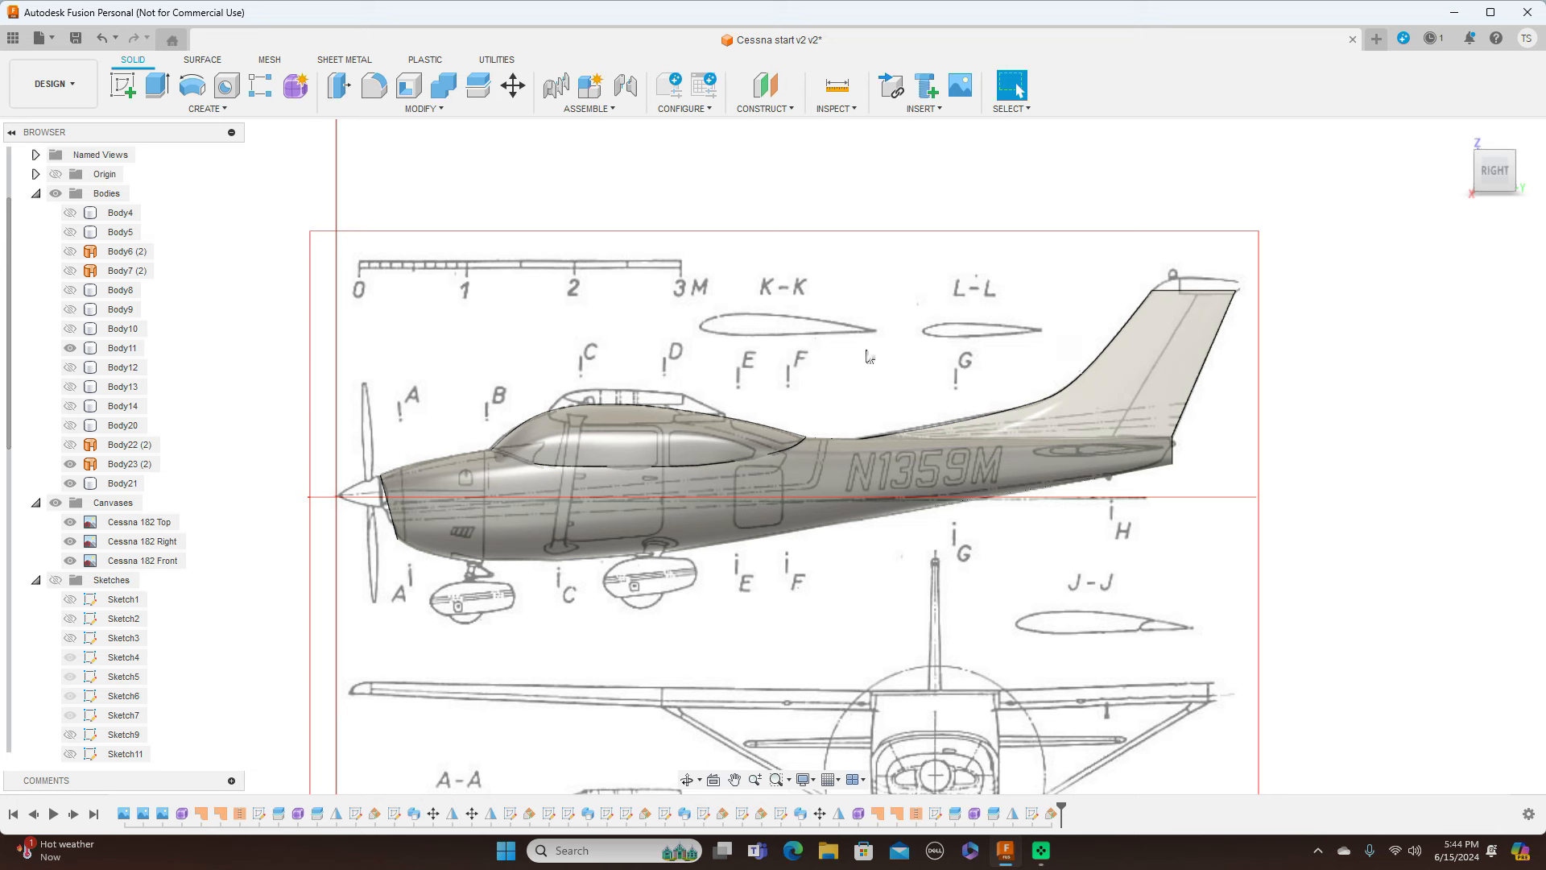
click(583, 451)
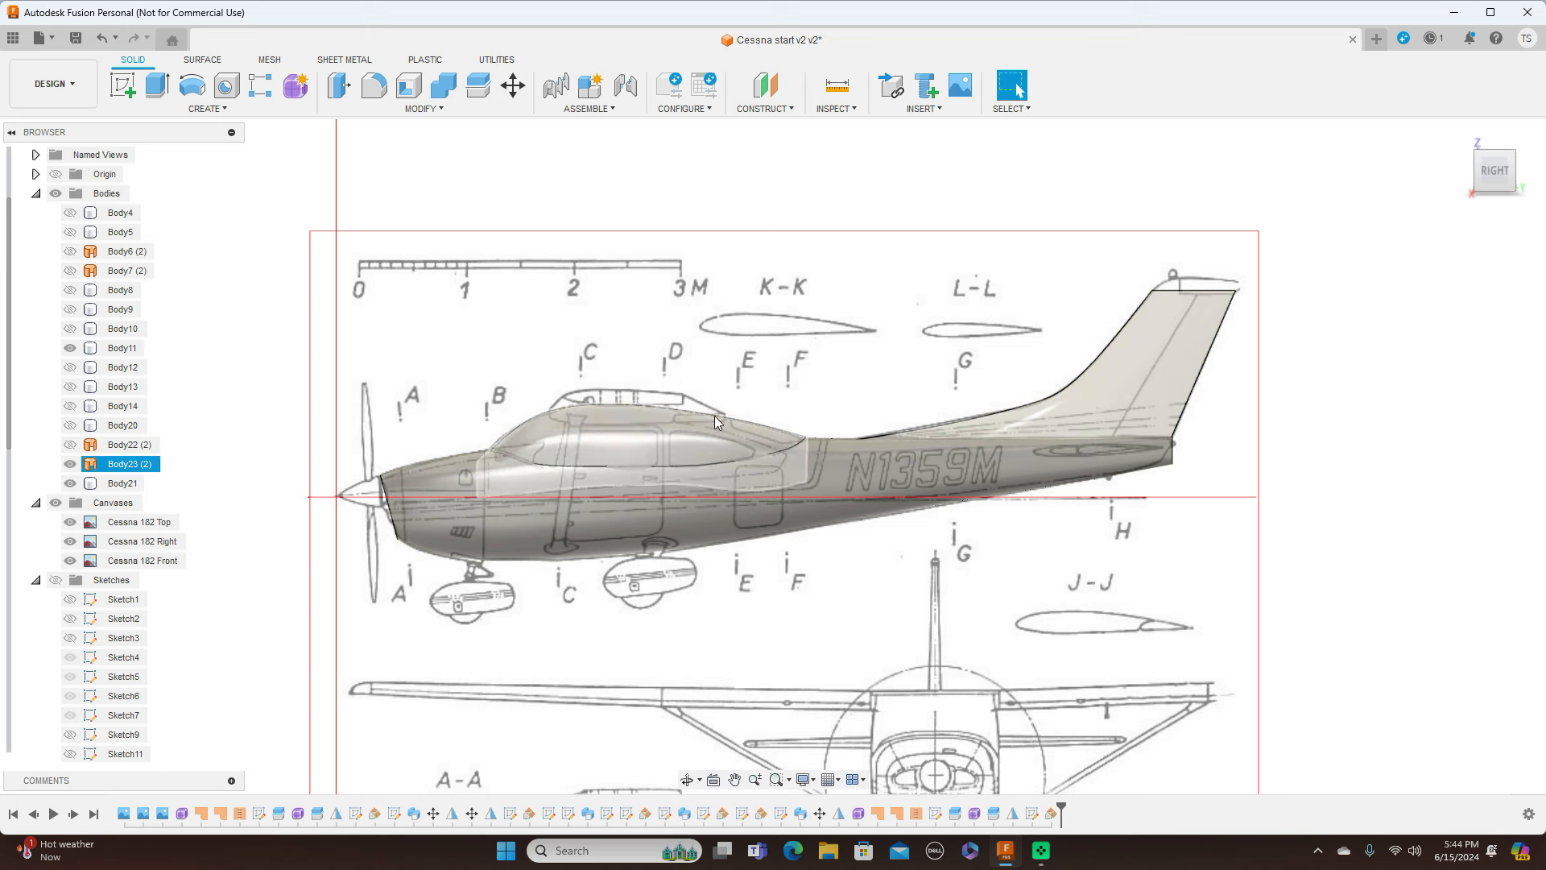
key(Escape)
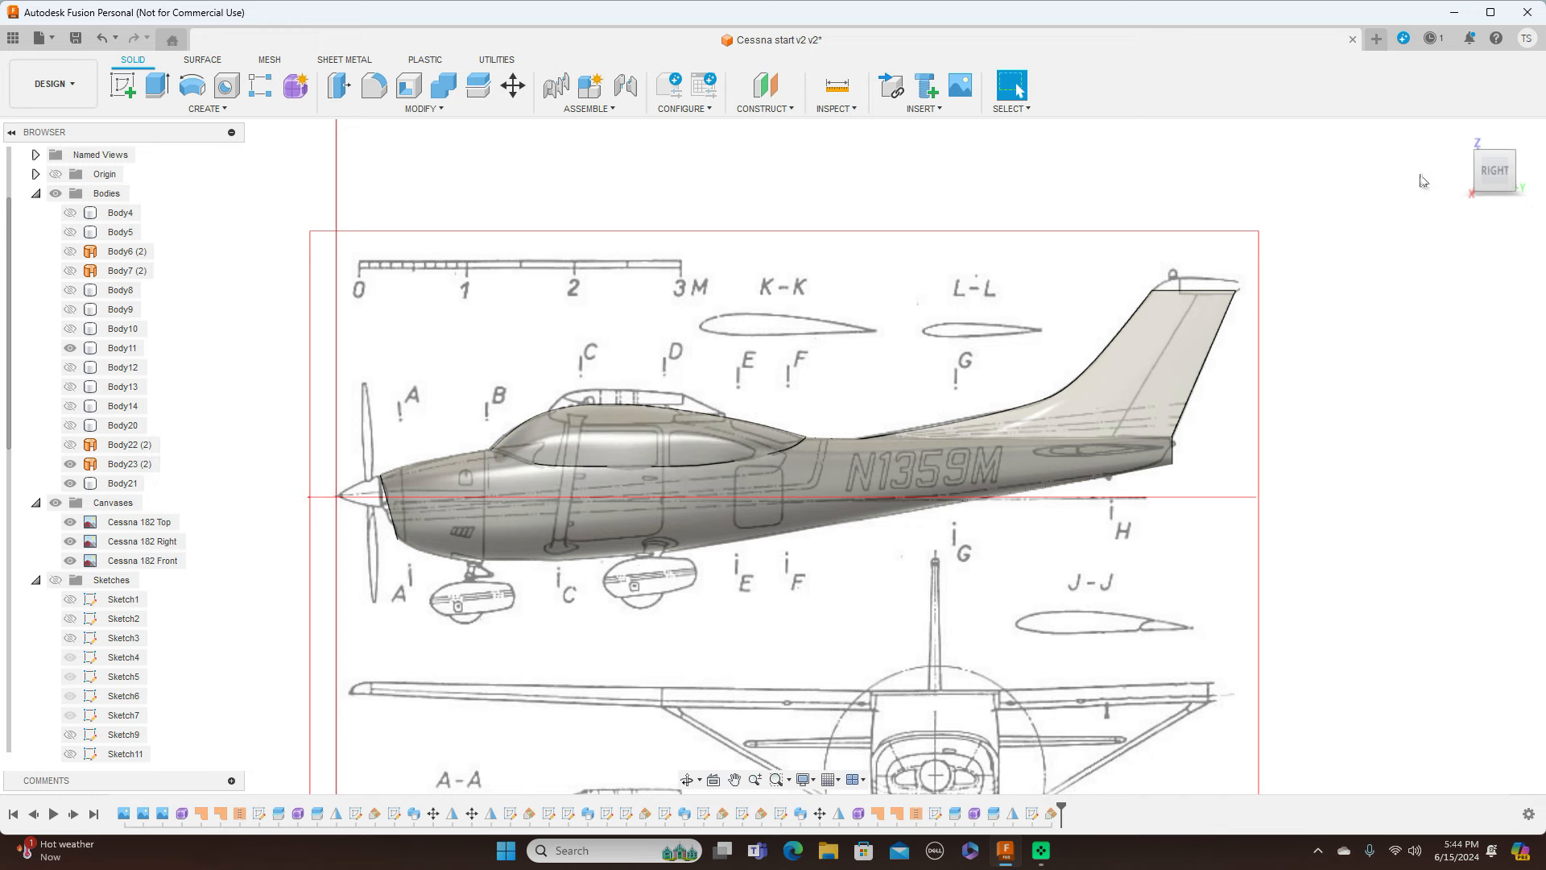
click(1499, 143)
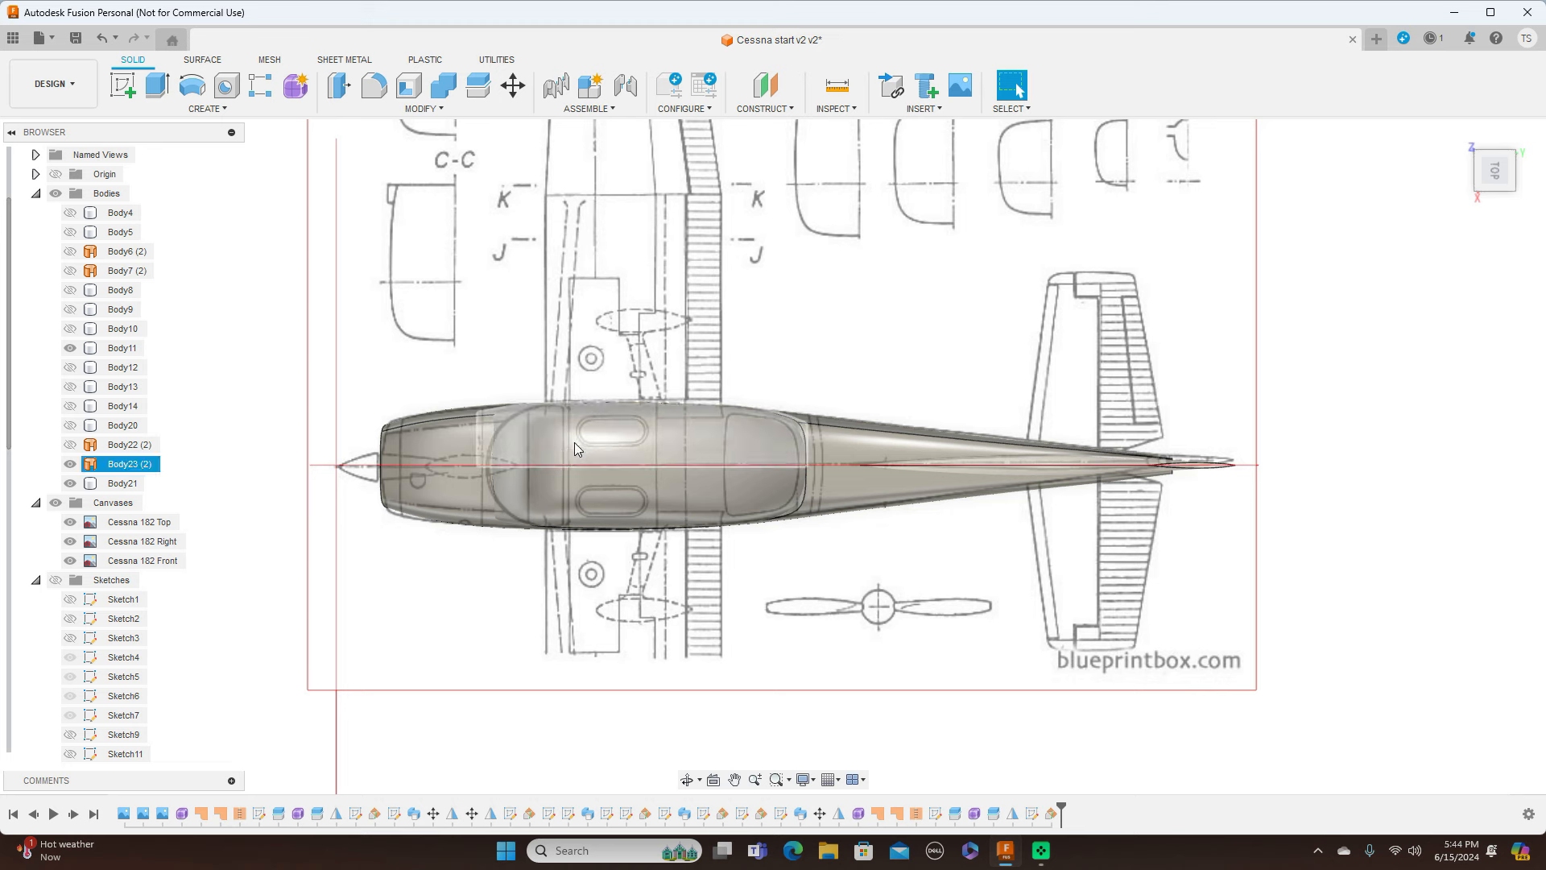
click(541, 439)
key(Escape)
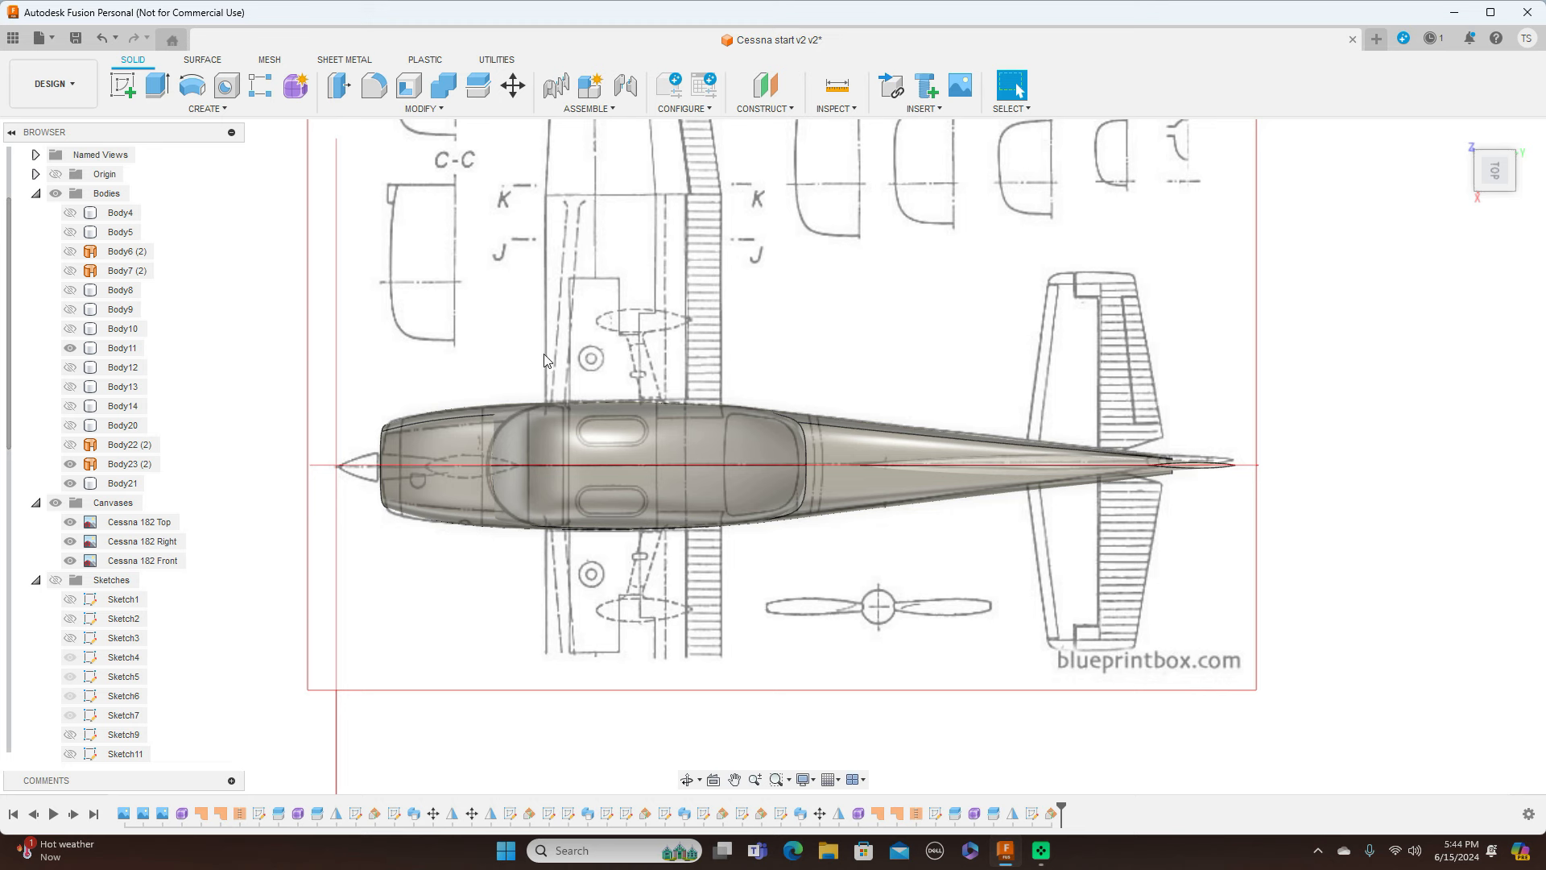
click(543, 465)
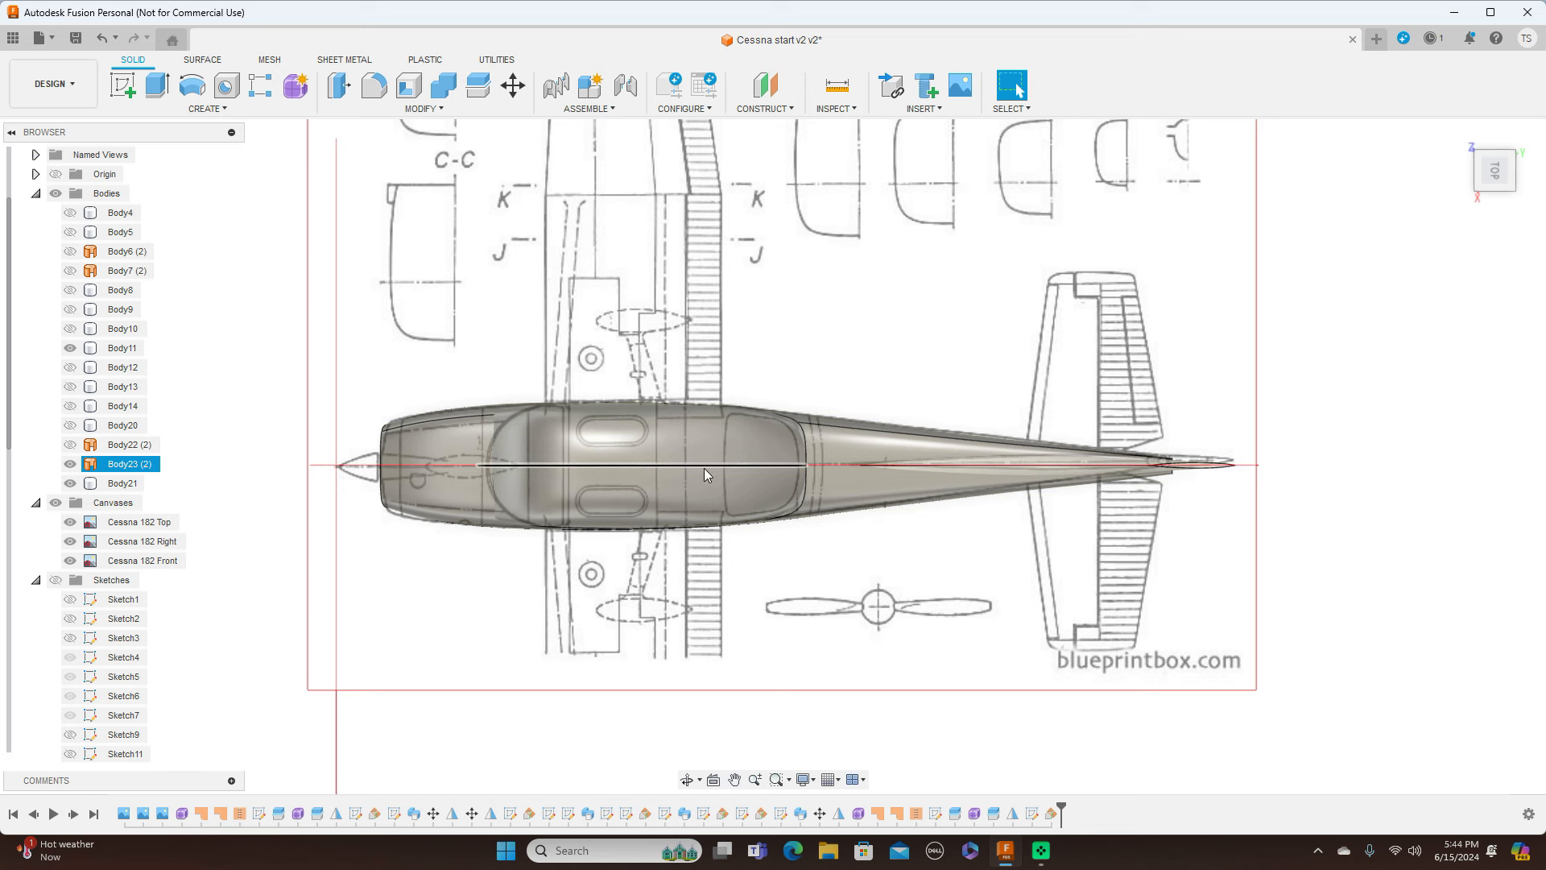
Return to the side blueprint and hide all bodies so that the wing area of the drawing is unobstructed
click(1132, 473)
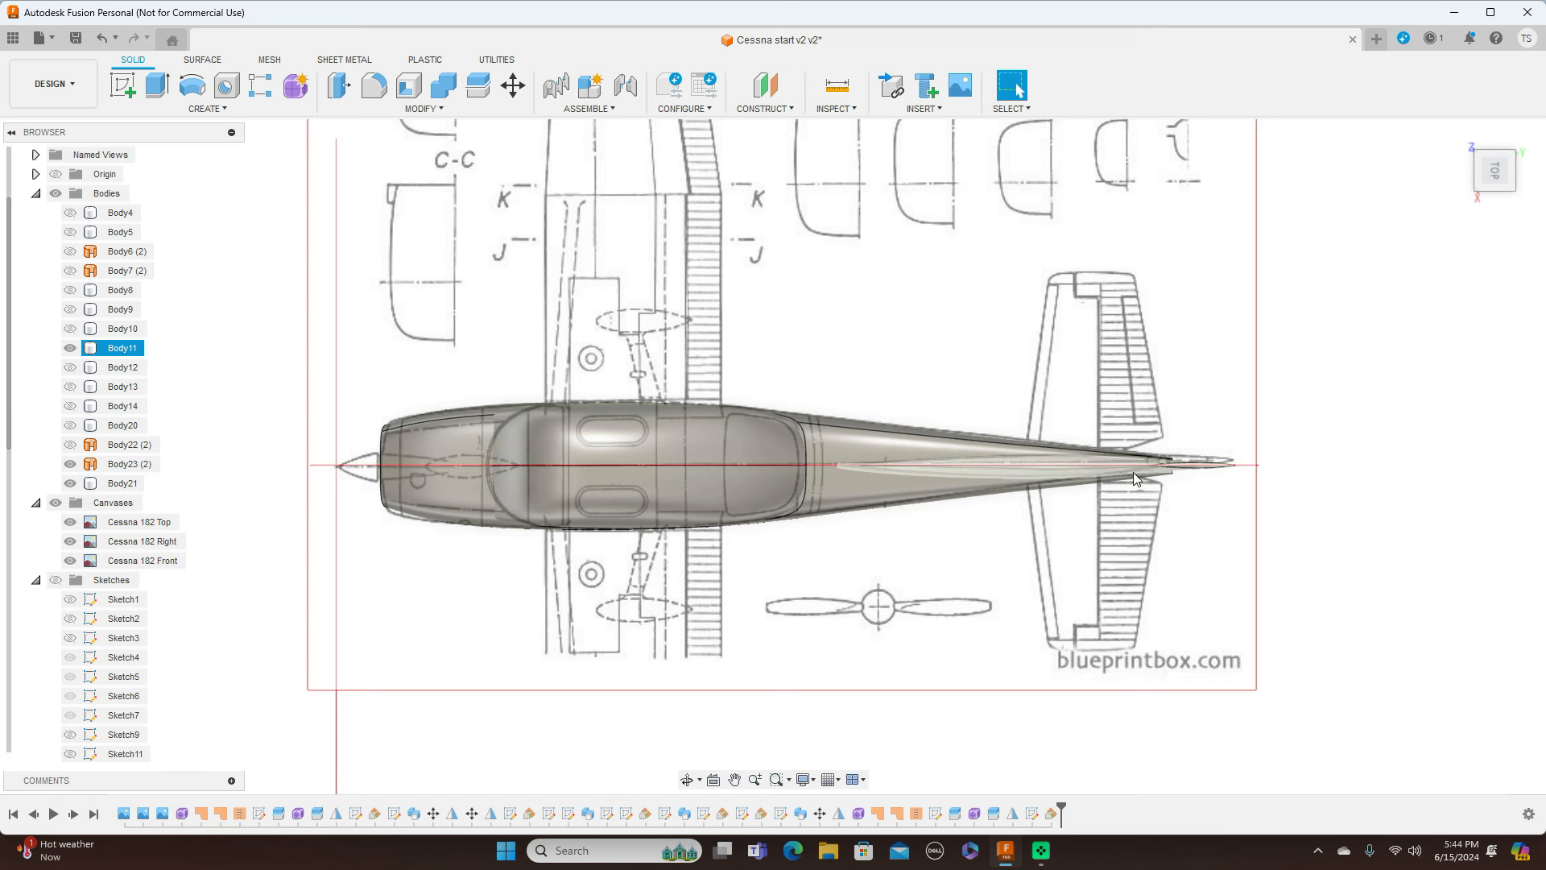
key(Escape)
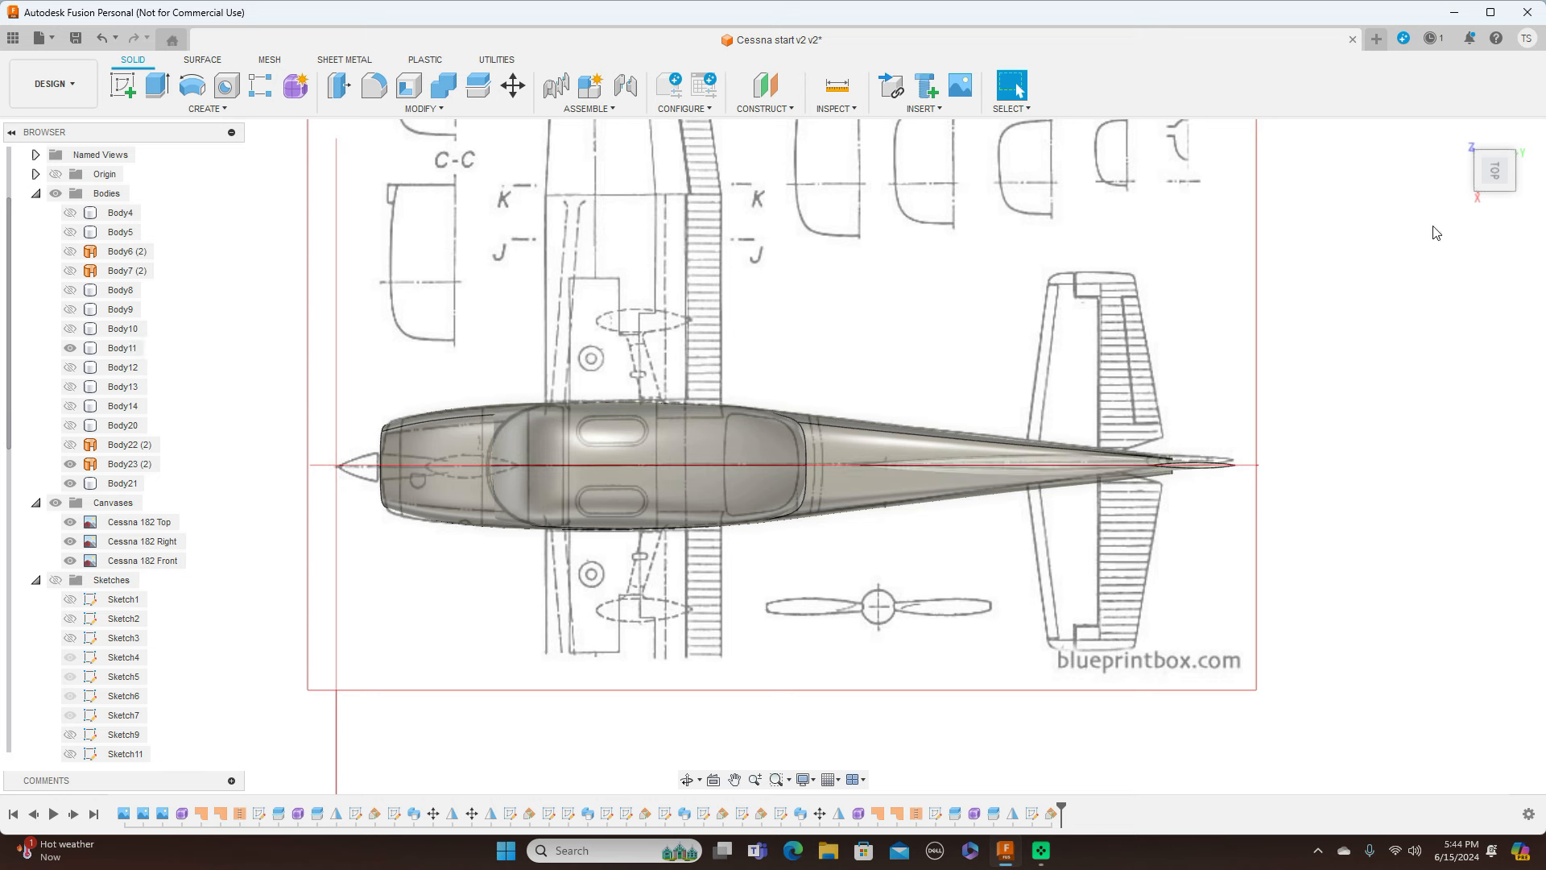
click(1495, 201)
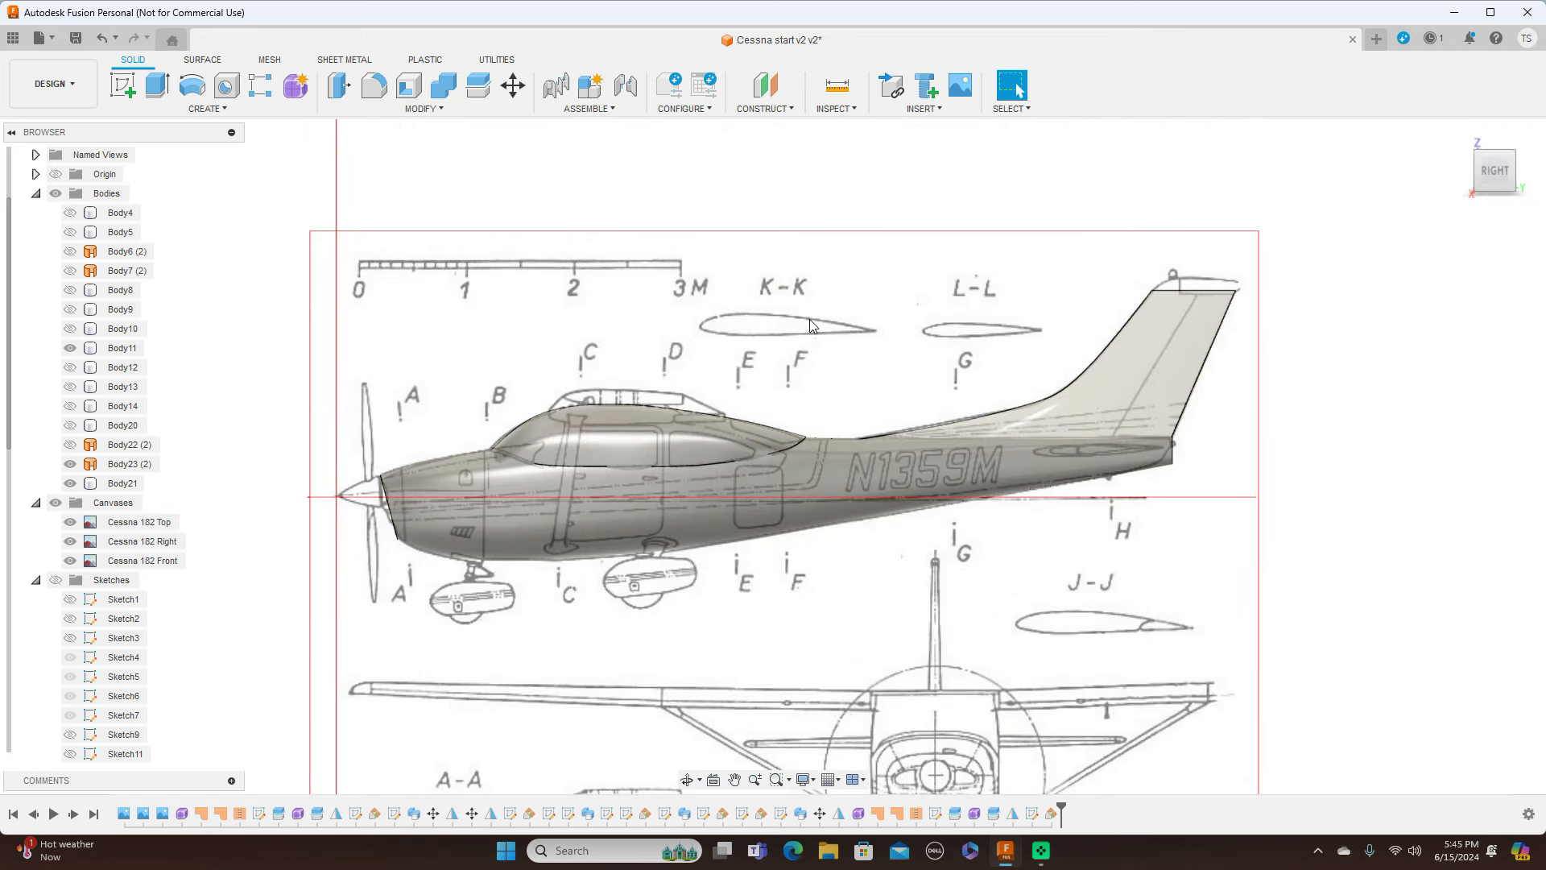
scroll(814, 317, up, 1)
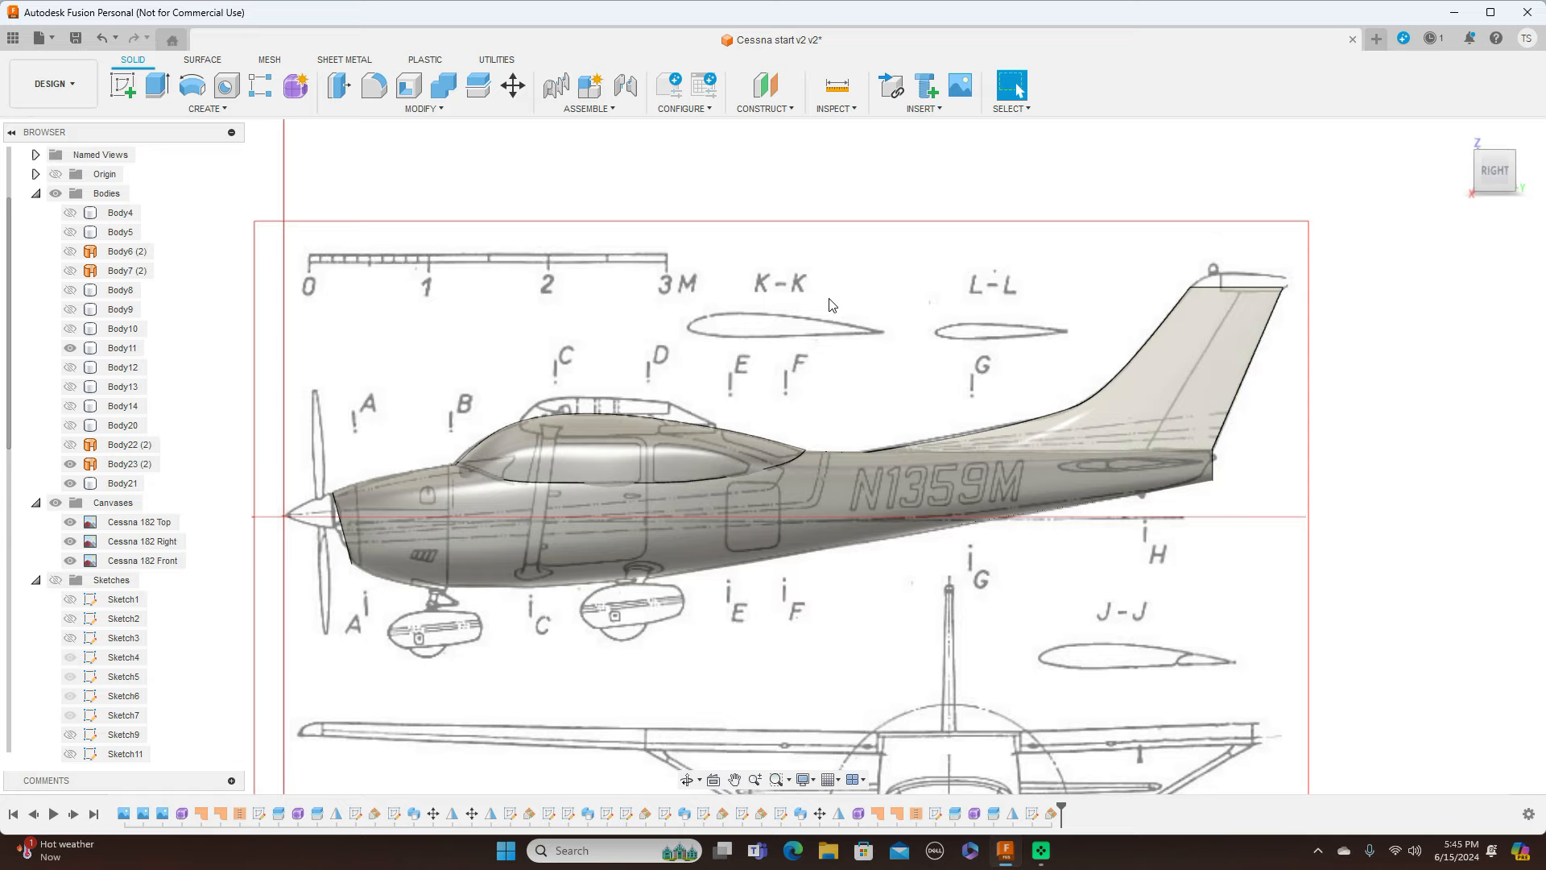
scroll(832, 304, up, 2)
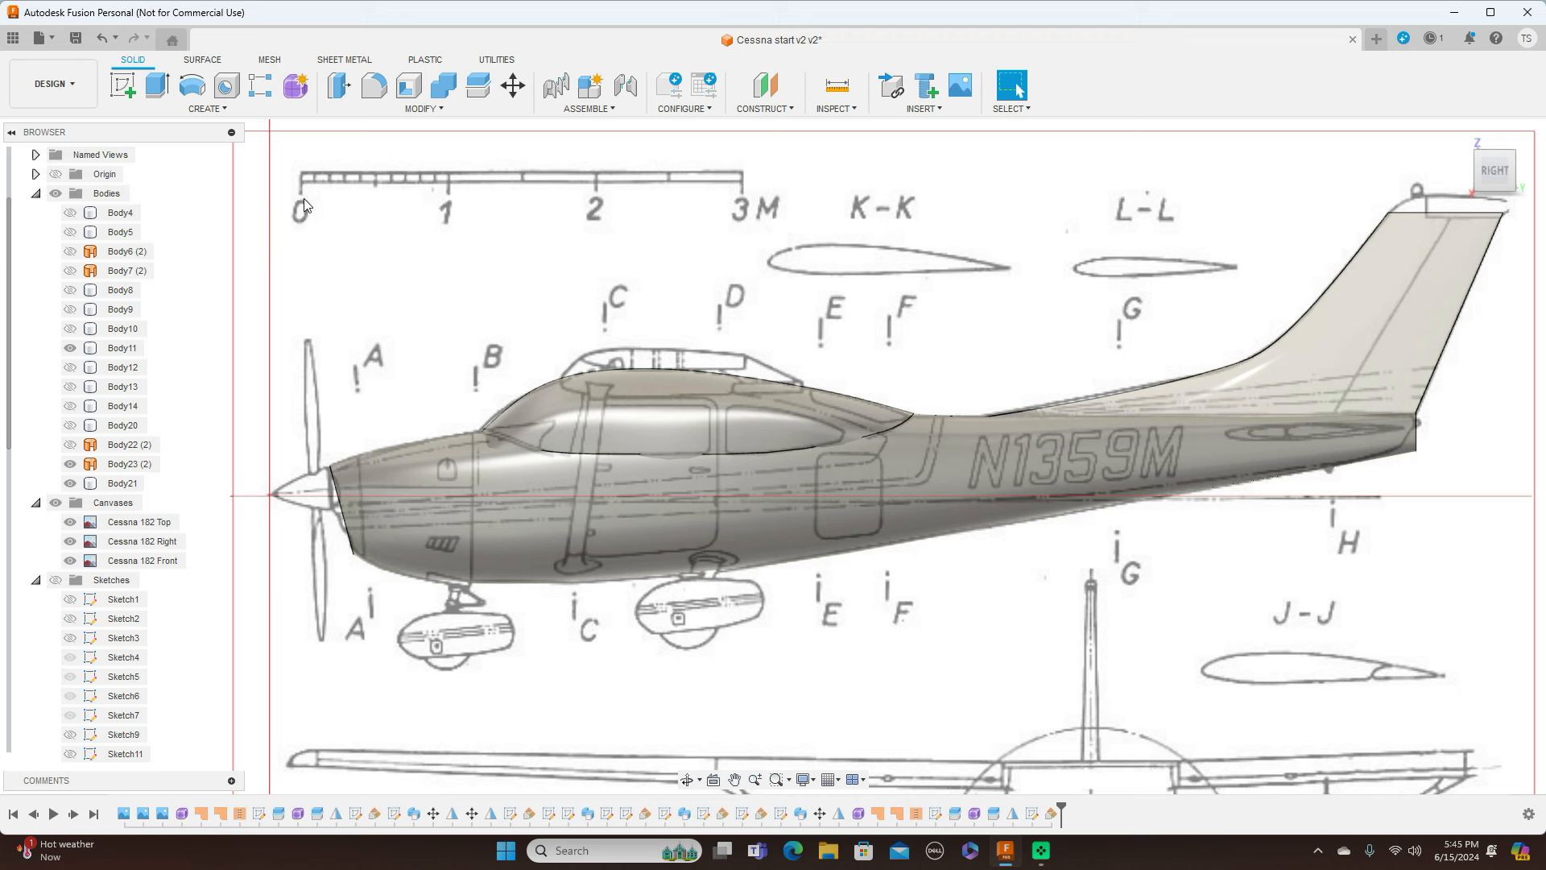
click(55, 194)
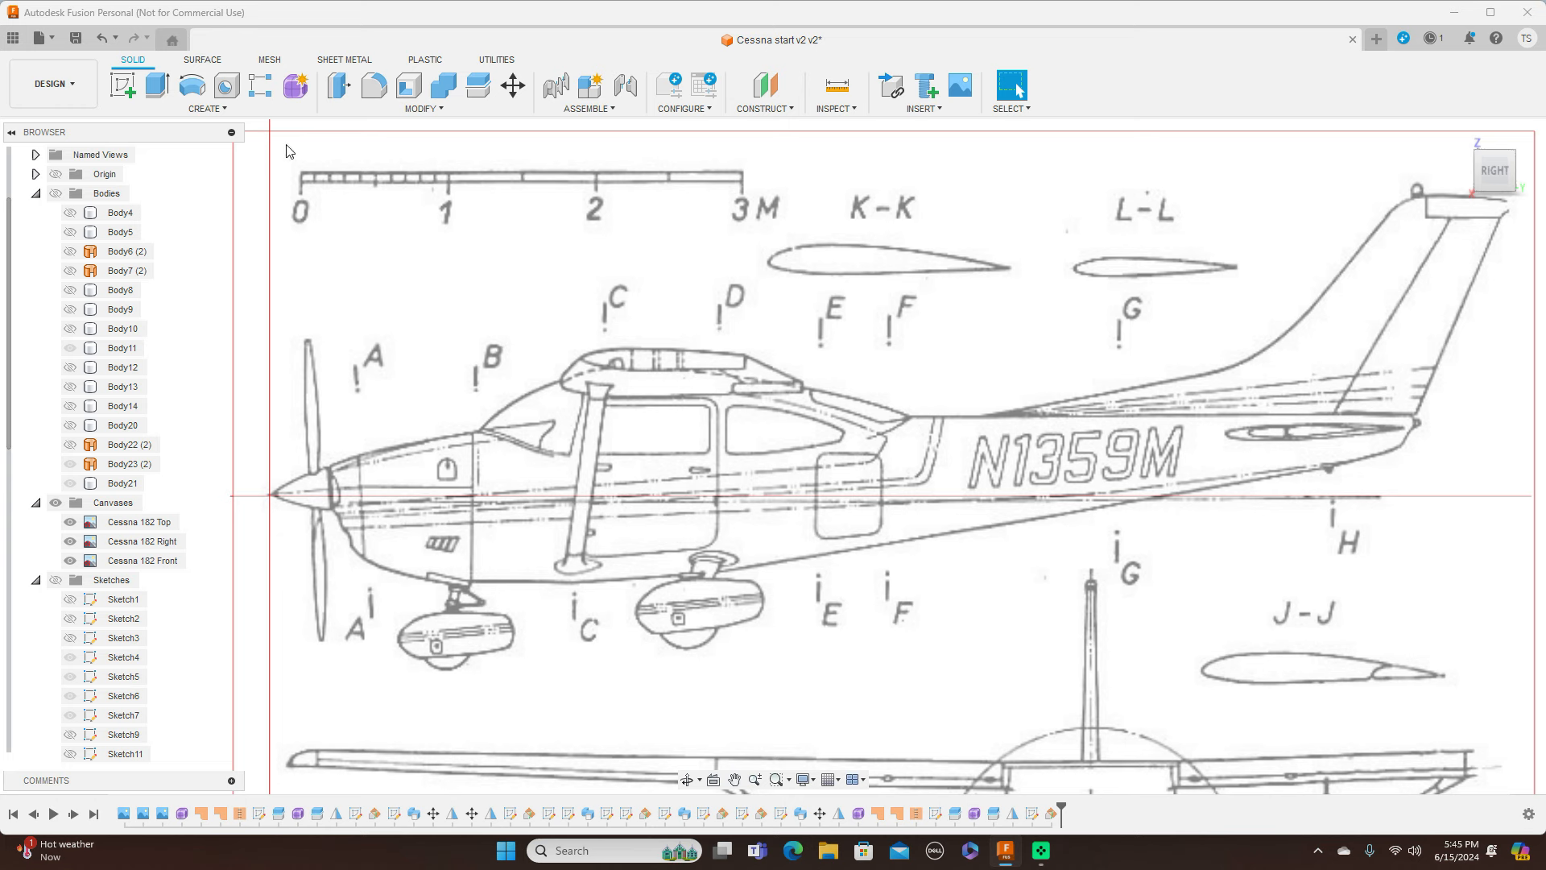
Sketch a horizontal line about 326 mm long on the side plane, from the wing root's leading edge to its trailing edge
click(117, 87)
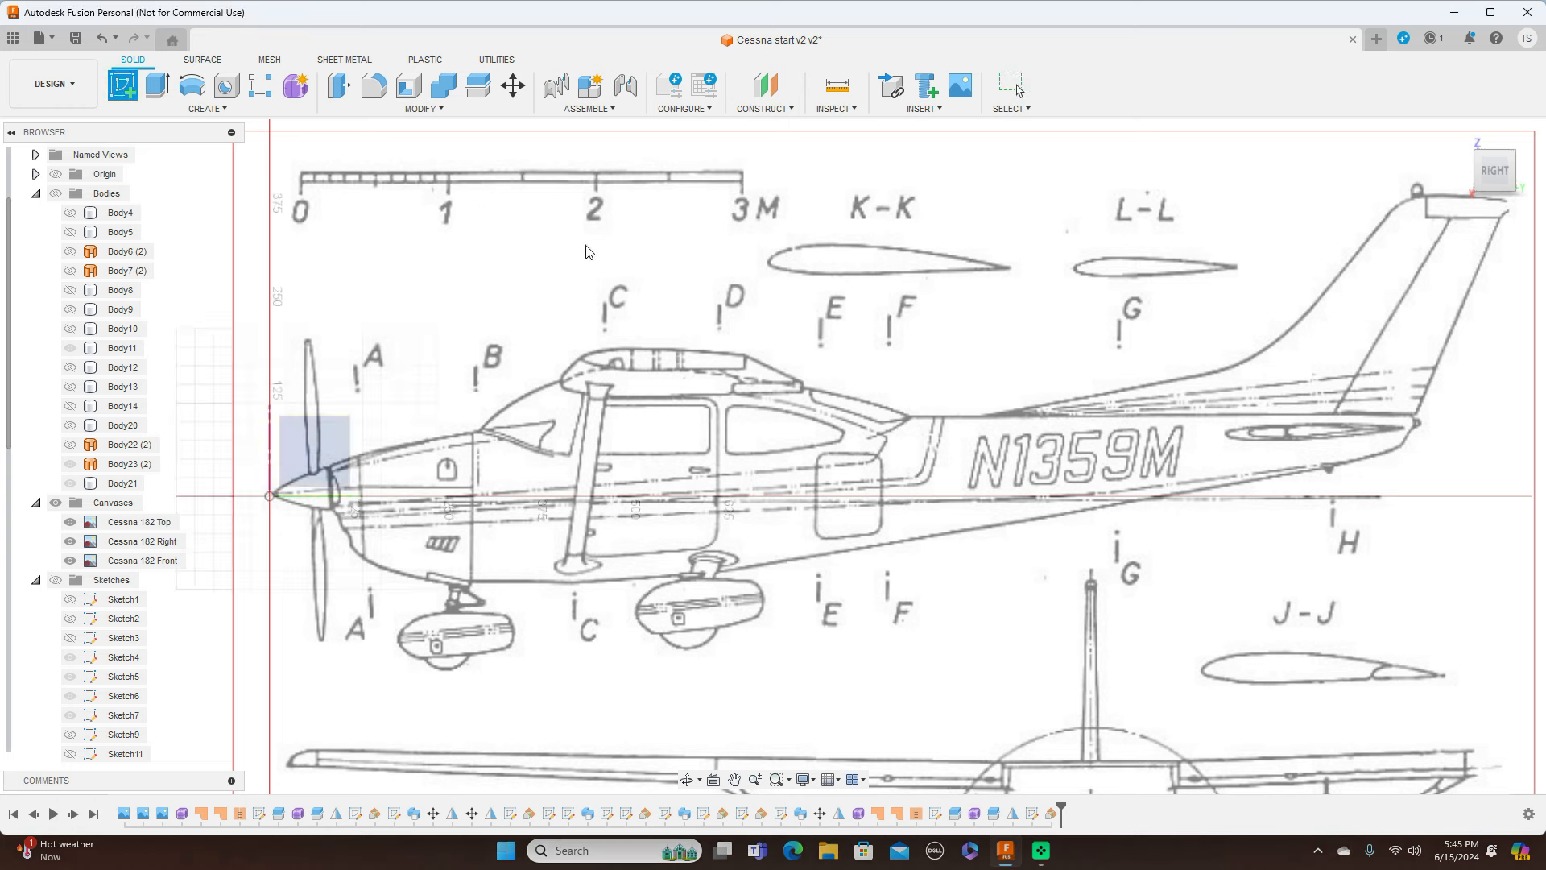
click(338, 429)
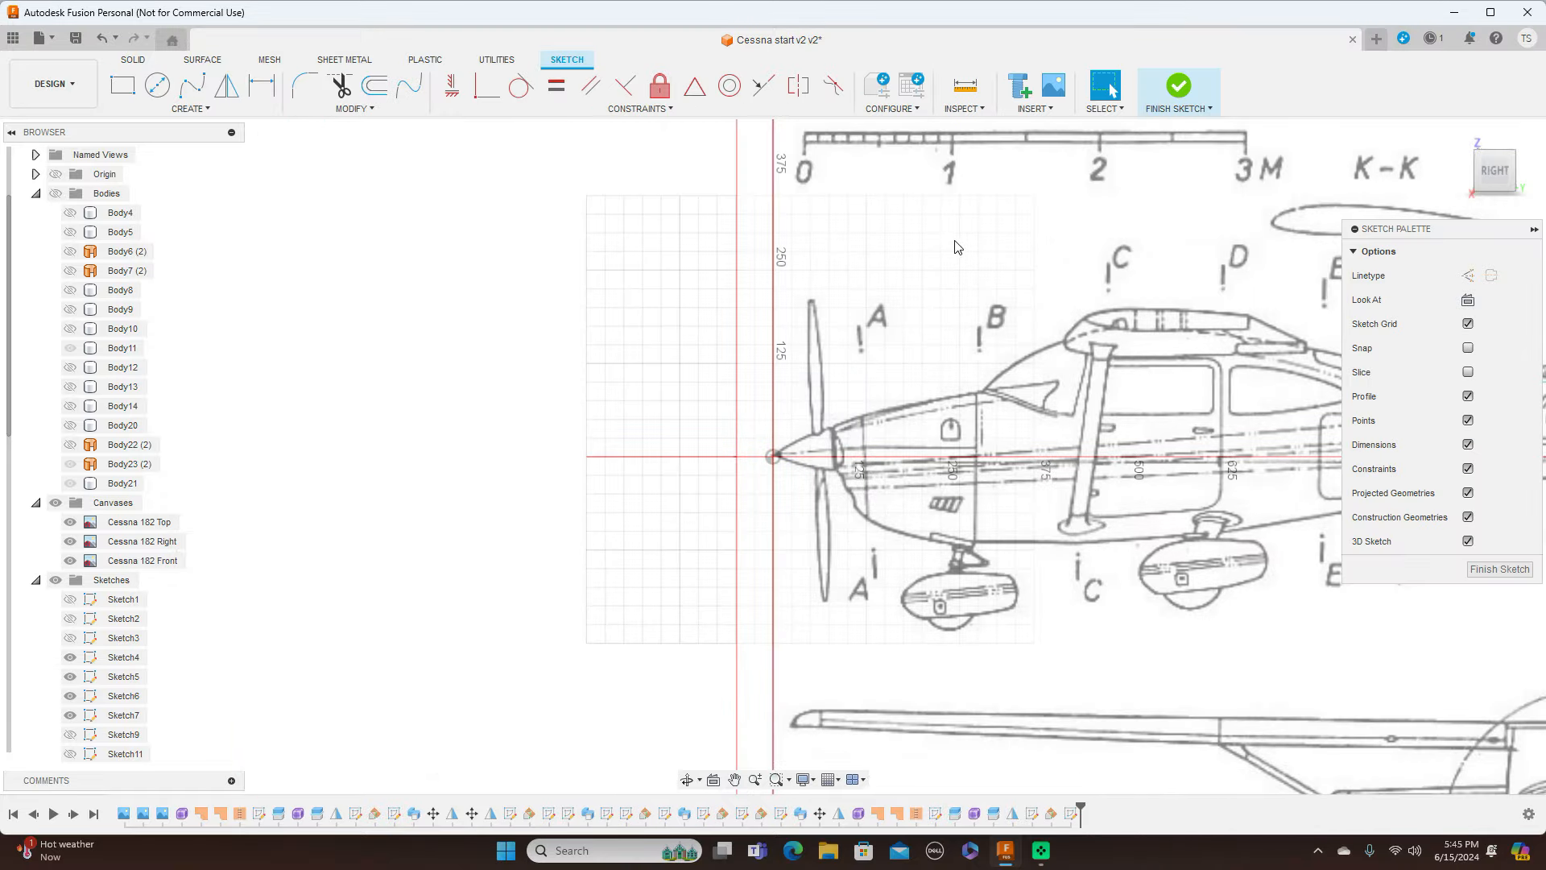
middle_drag(498, 250, 222, 255)
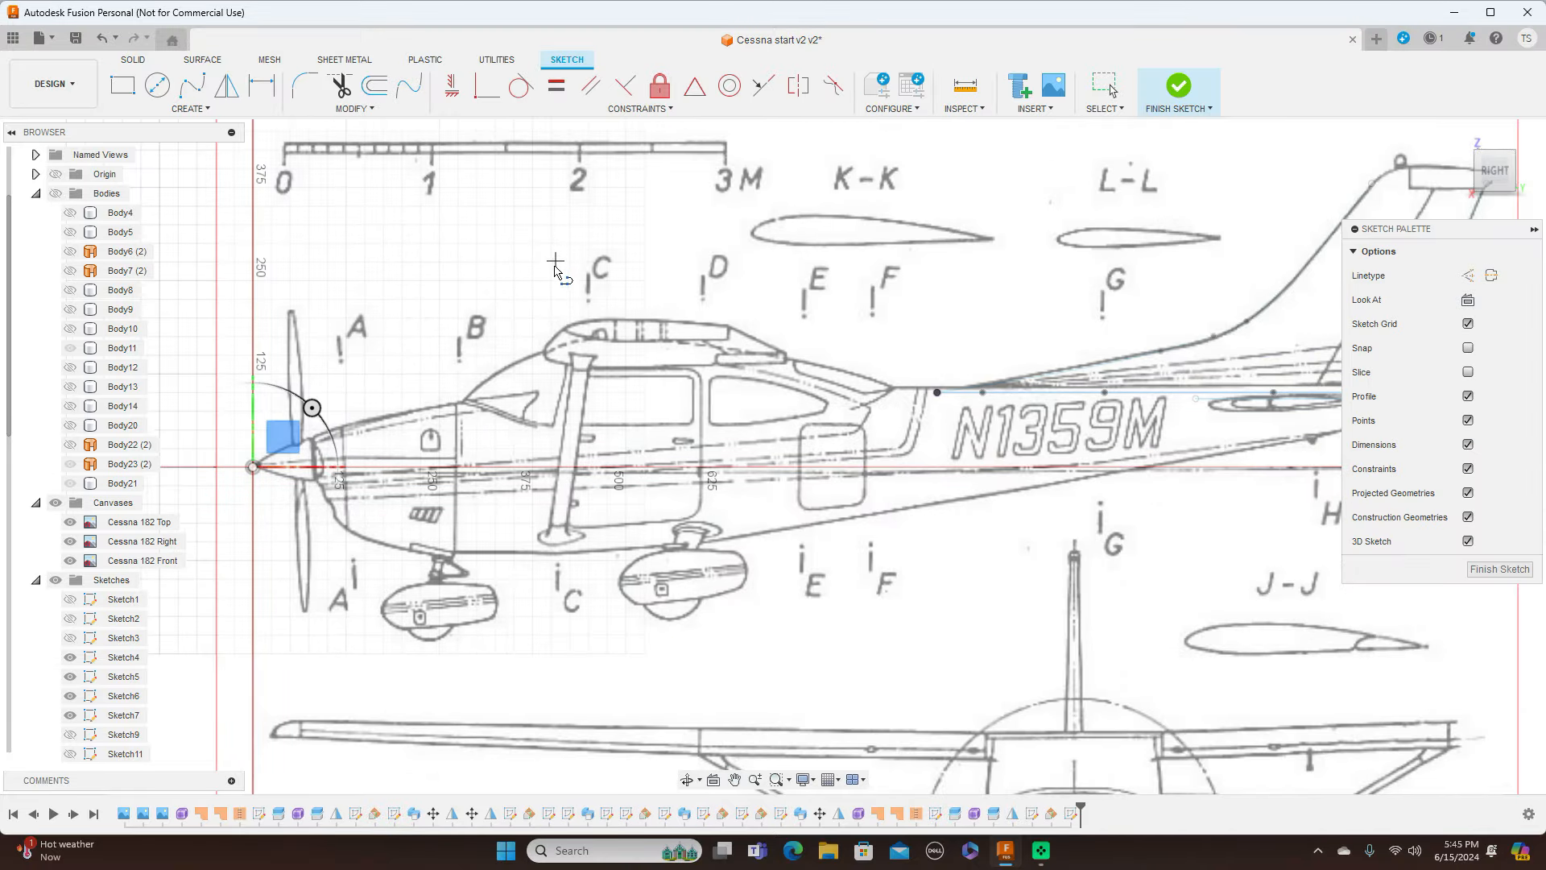
click(545, 352)
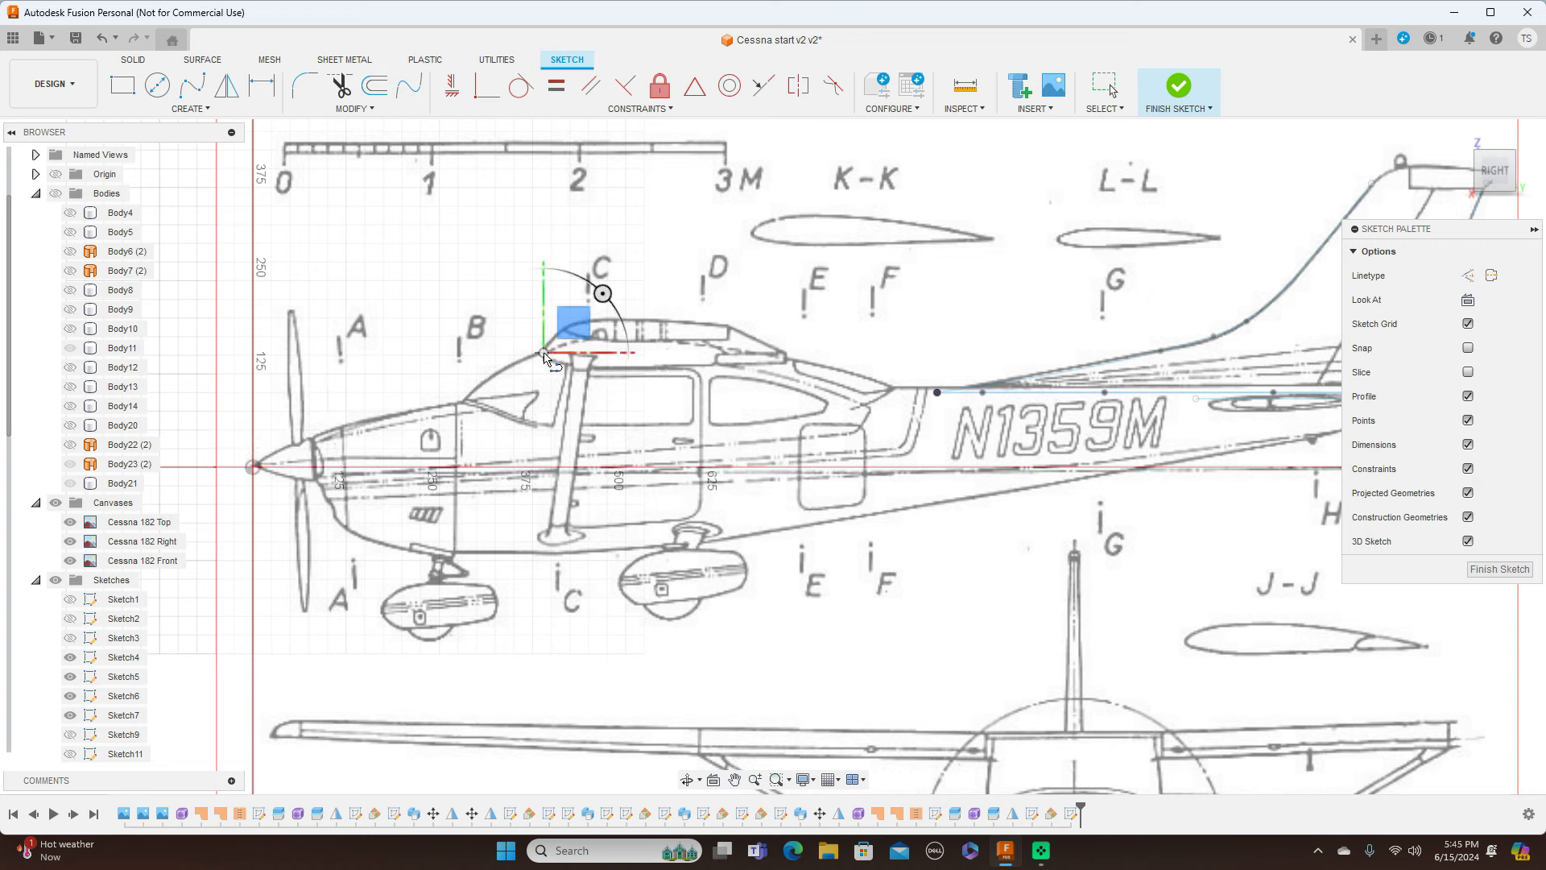
click(786, 353)
right_click(789, 357)
click(870, 334)
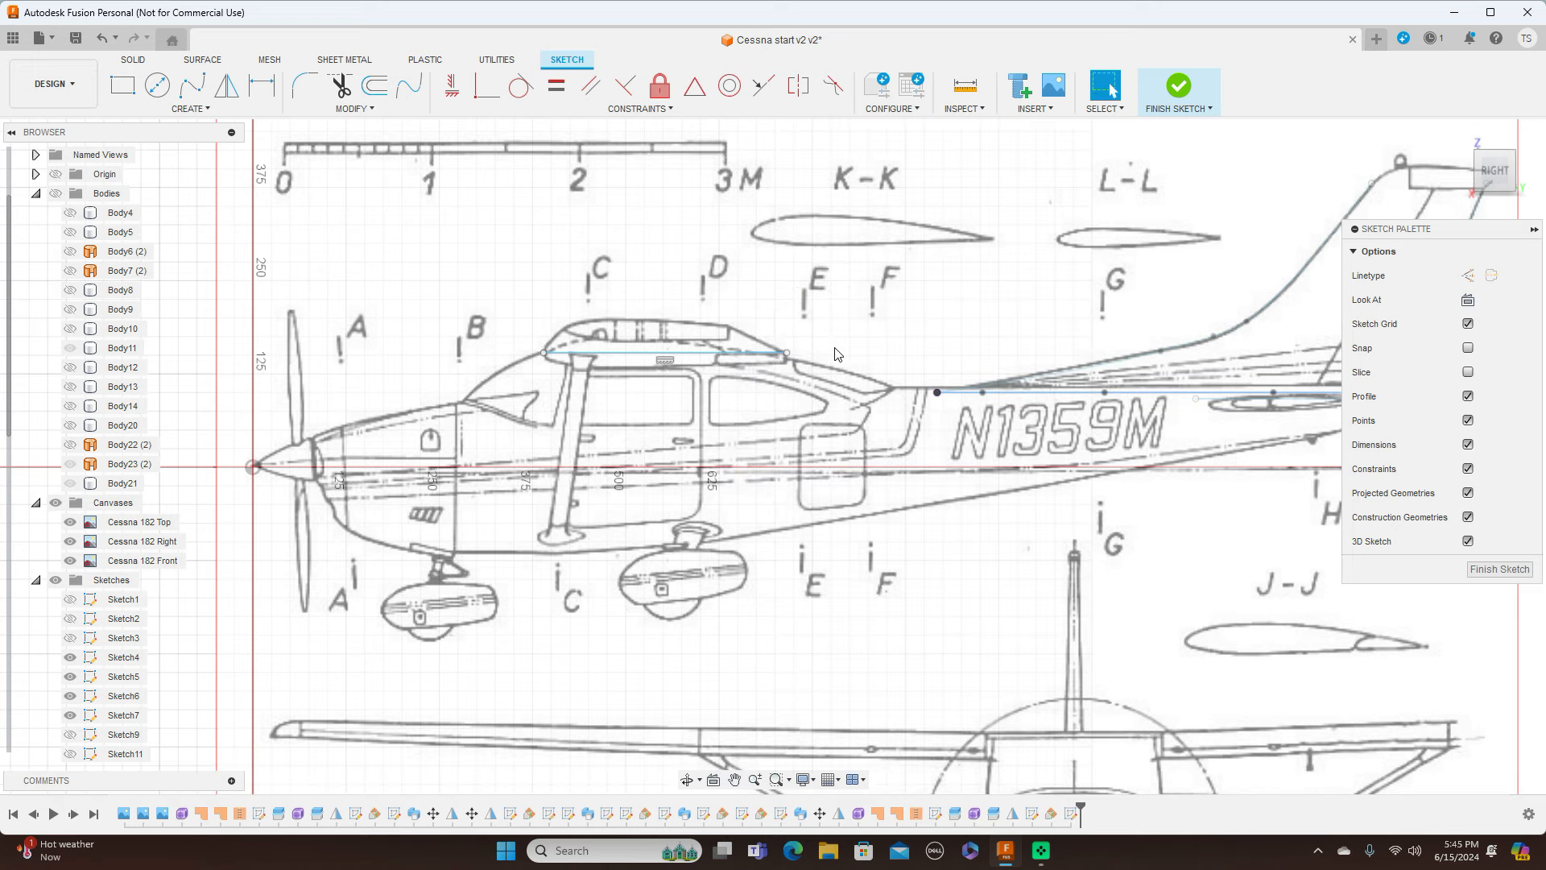
Align the line's endpoints with the wing's edges on the top blueprint, at about Y 379 mm and Y 709 mm, and finish the sketch
click(1495, 142)
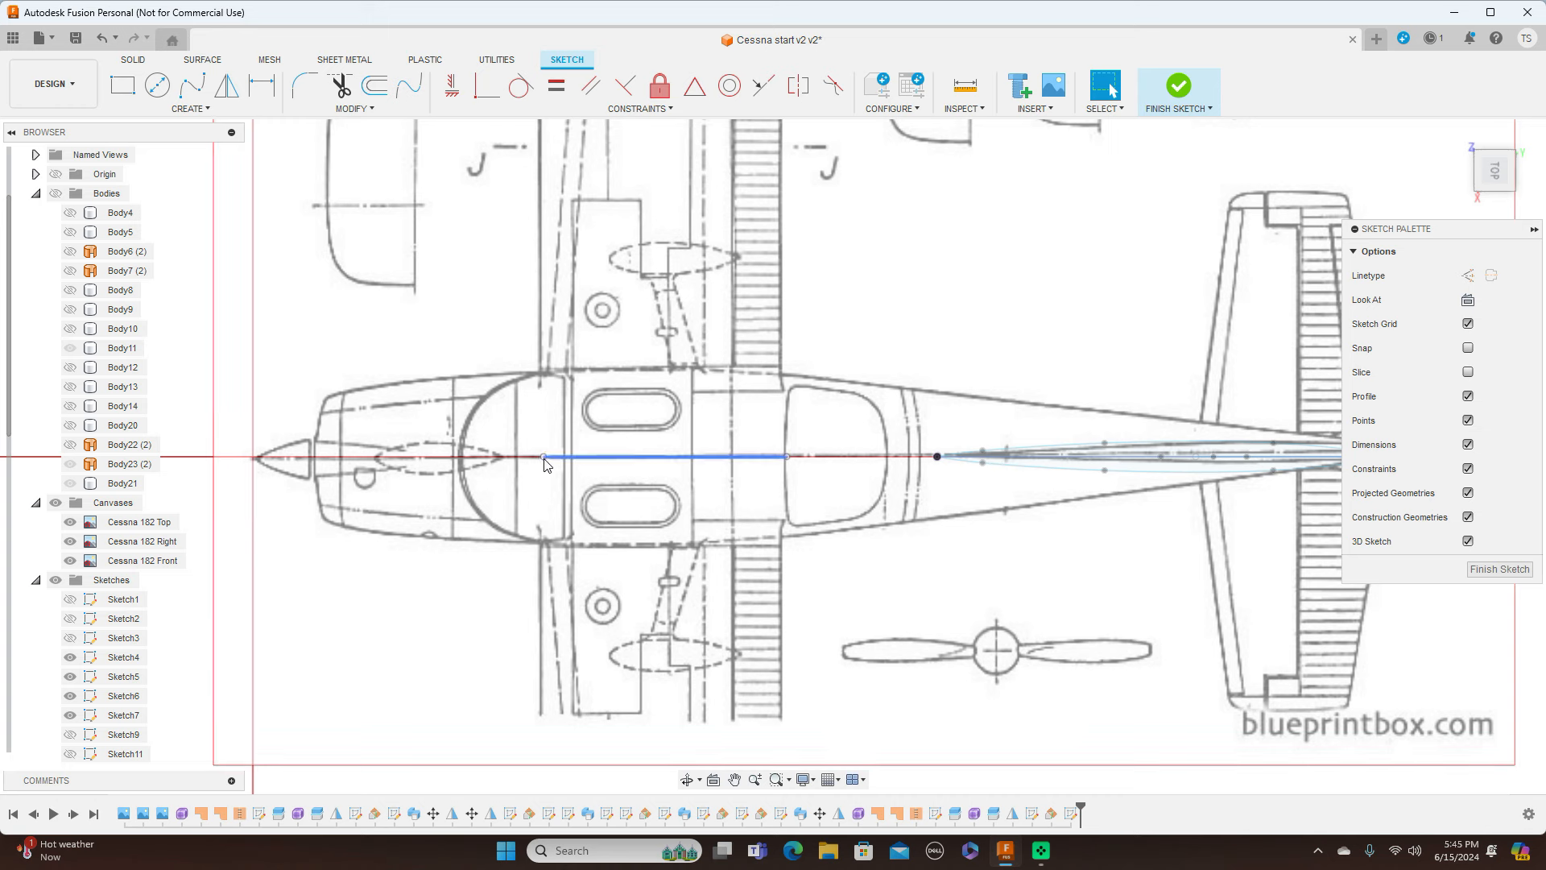
drag(544, 466, 827, 459)
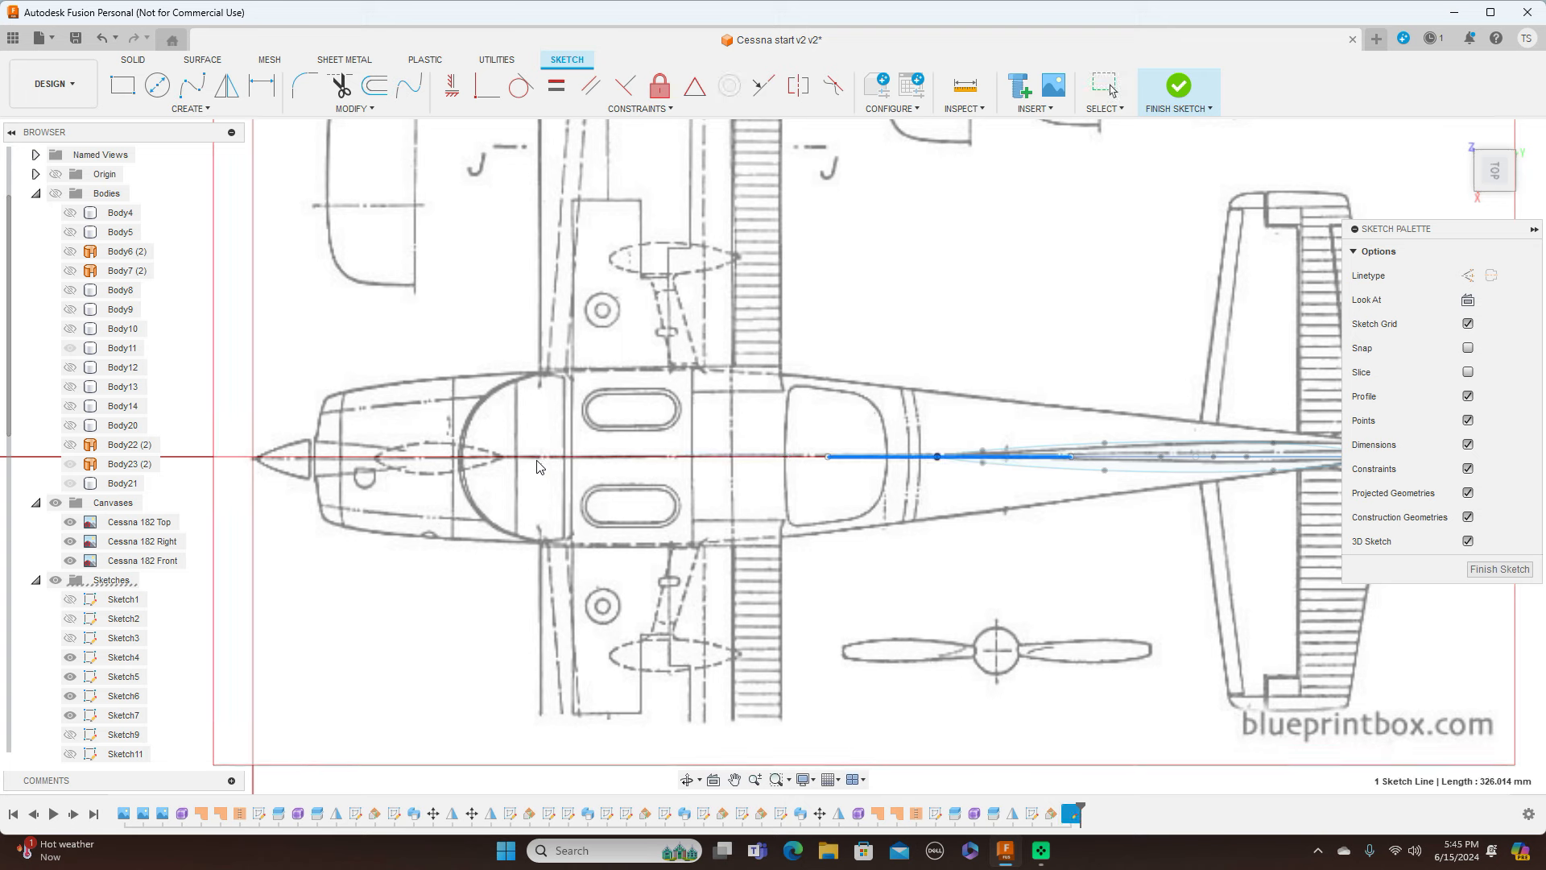
click(103, 38)
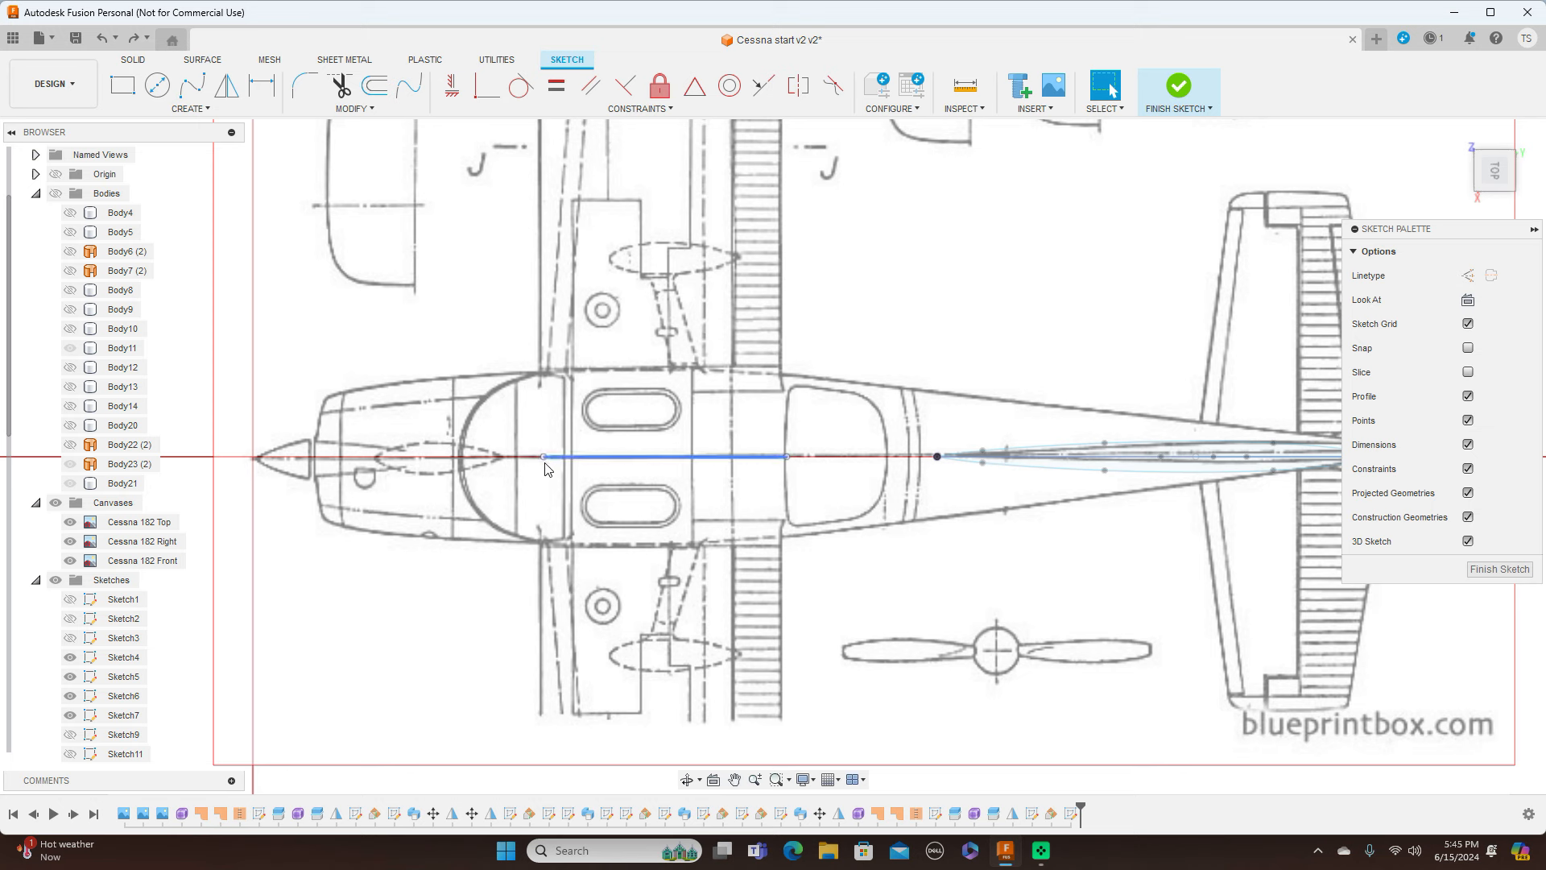
drag(544, 458, 537, 462)
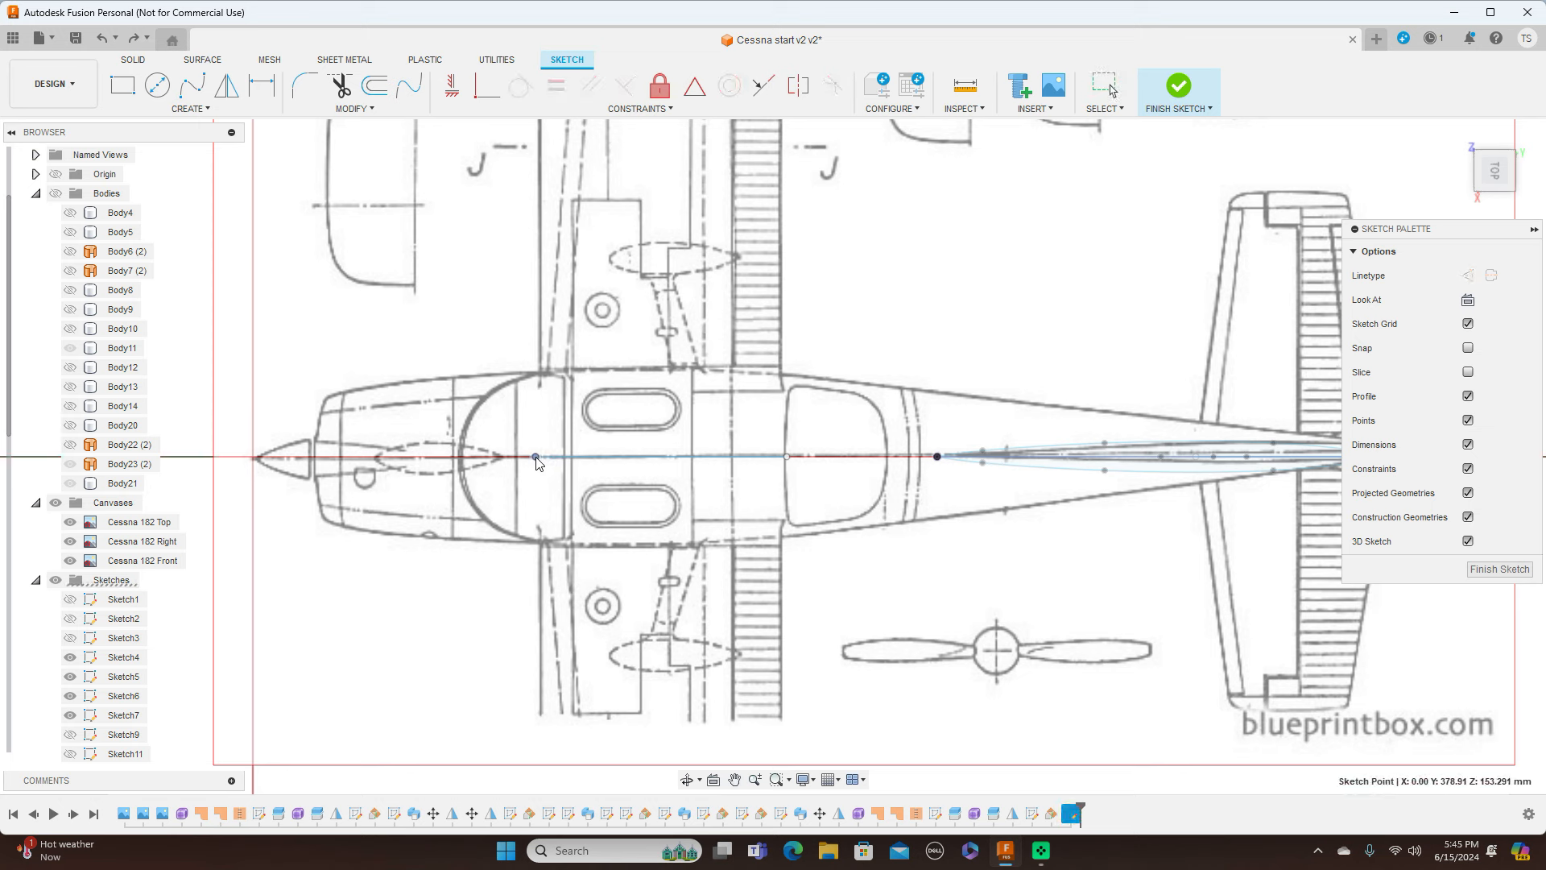
key(Escape)
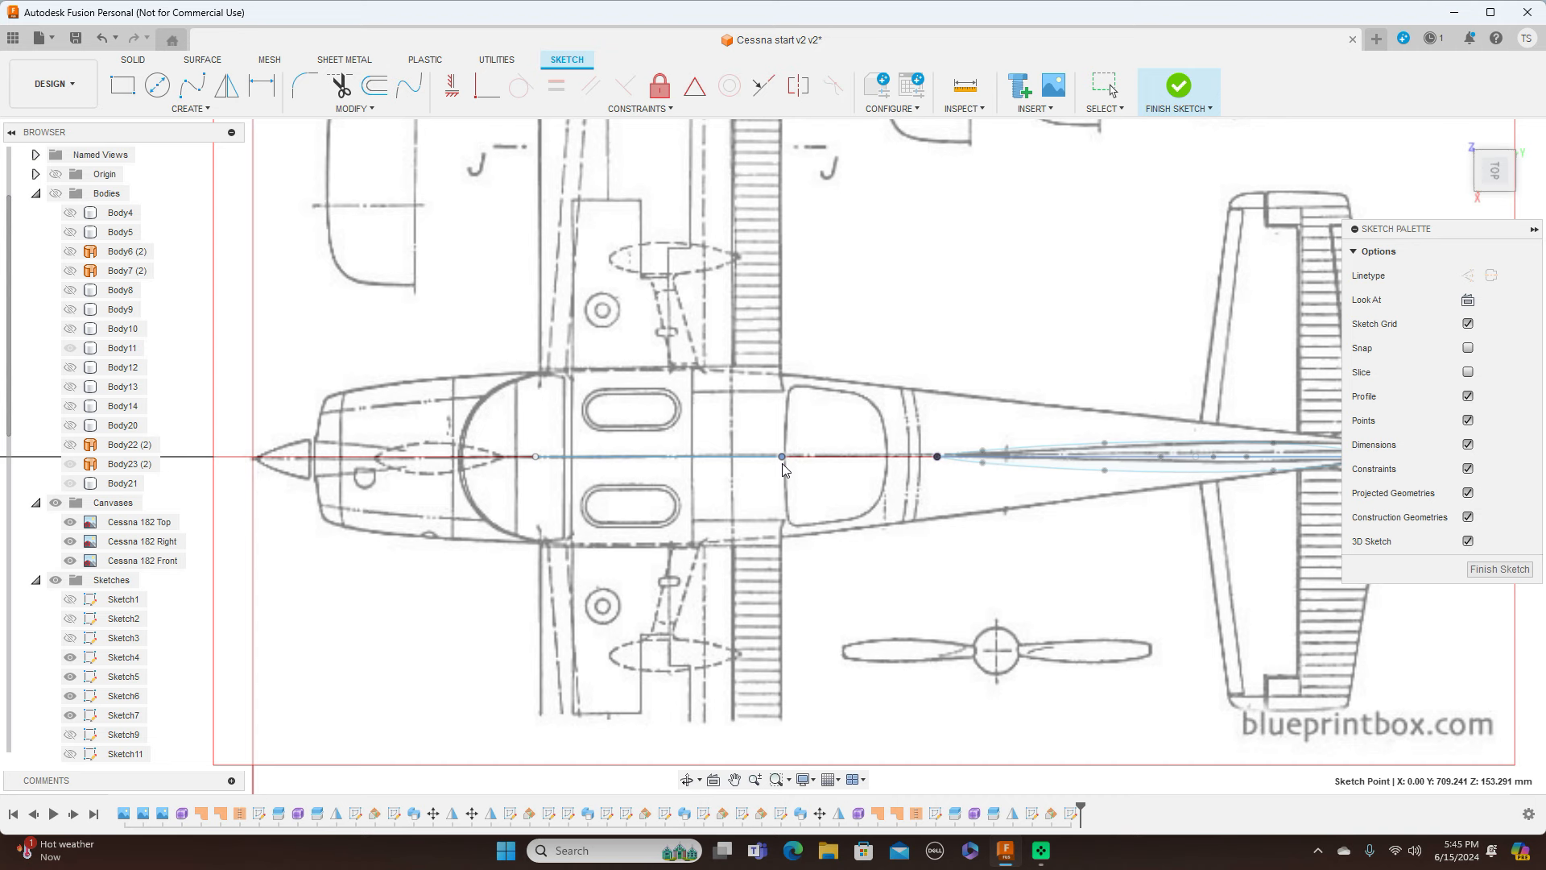
drag(782, 463, 782, 463)
click(1485, 570)
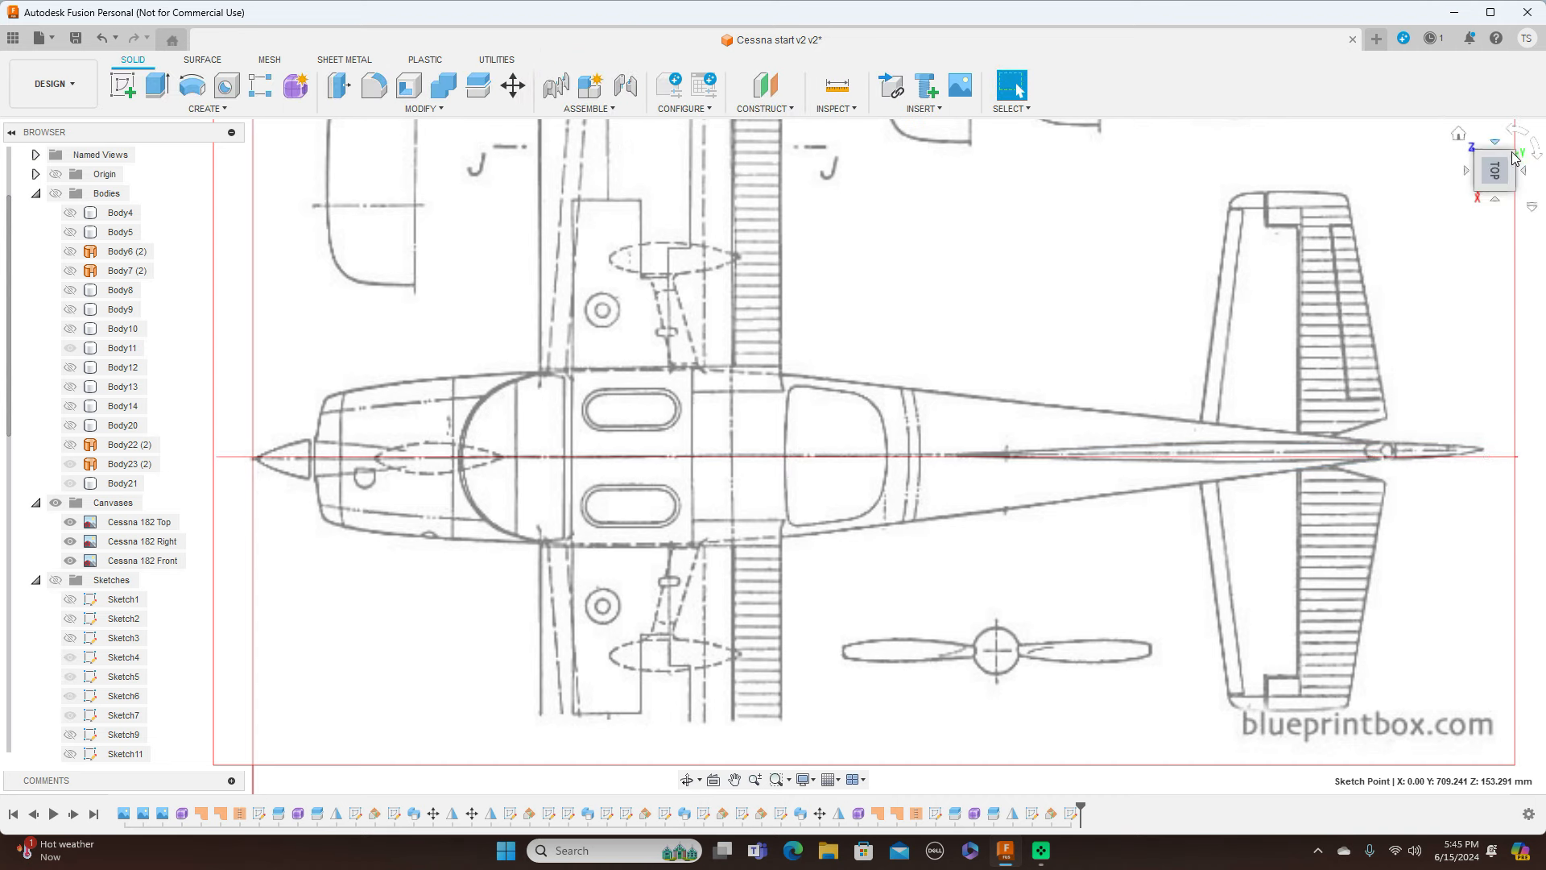
Show the sketches again over the side blueprint and start a spline in a new sketch on the side plane
click(1508, 201)
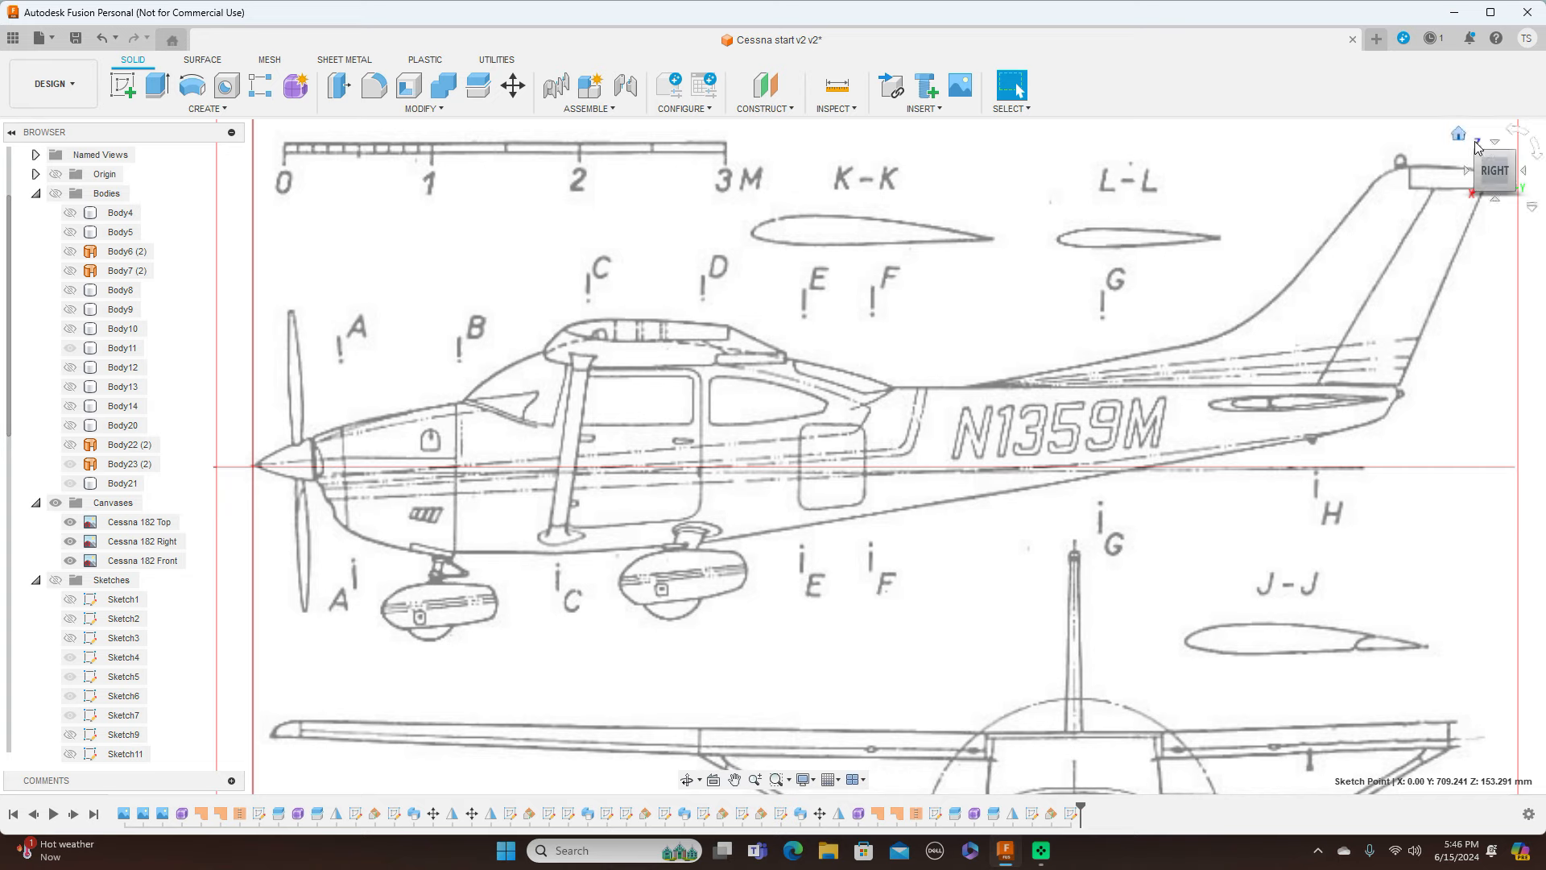
click(1375, 156)
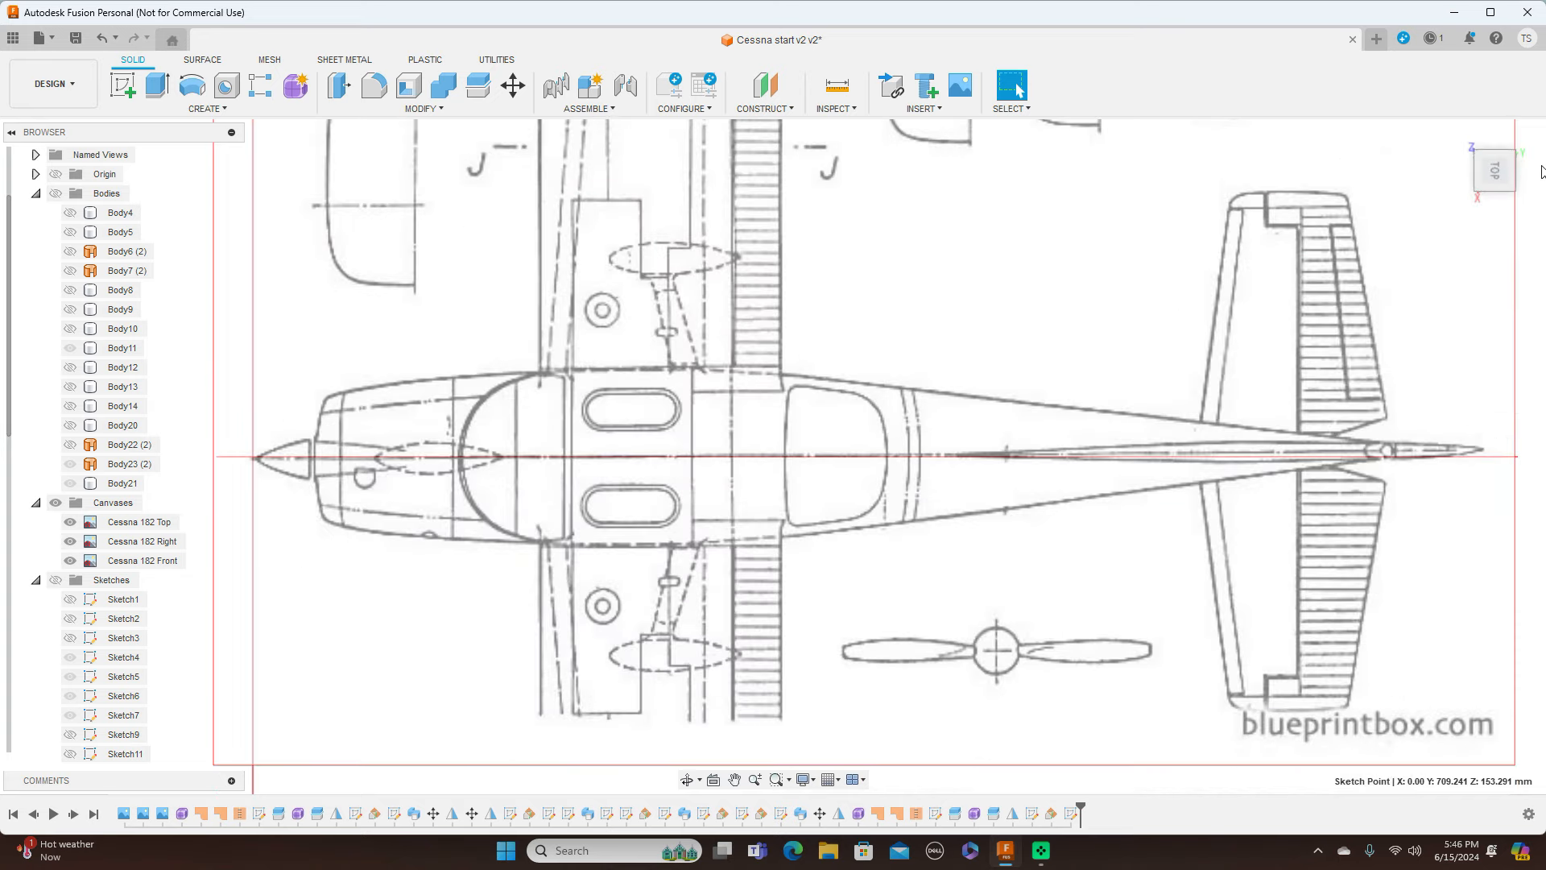
click(1496, 201)
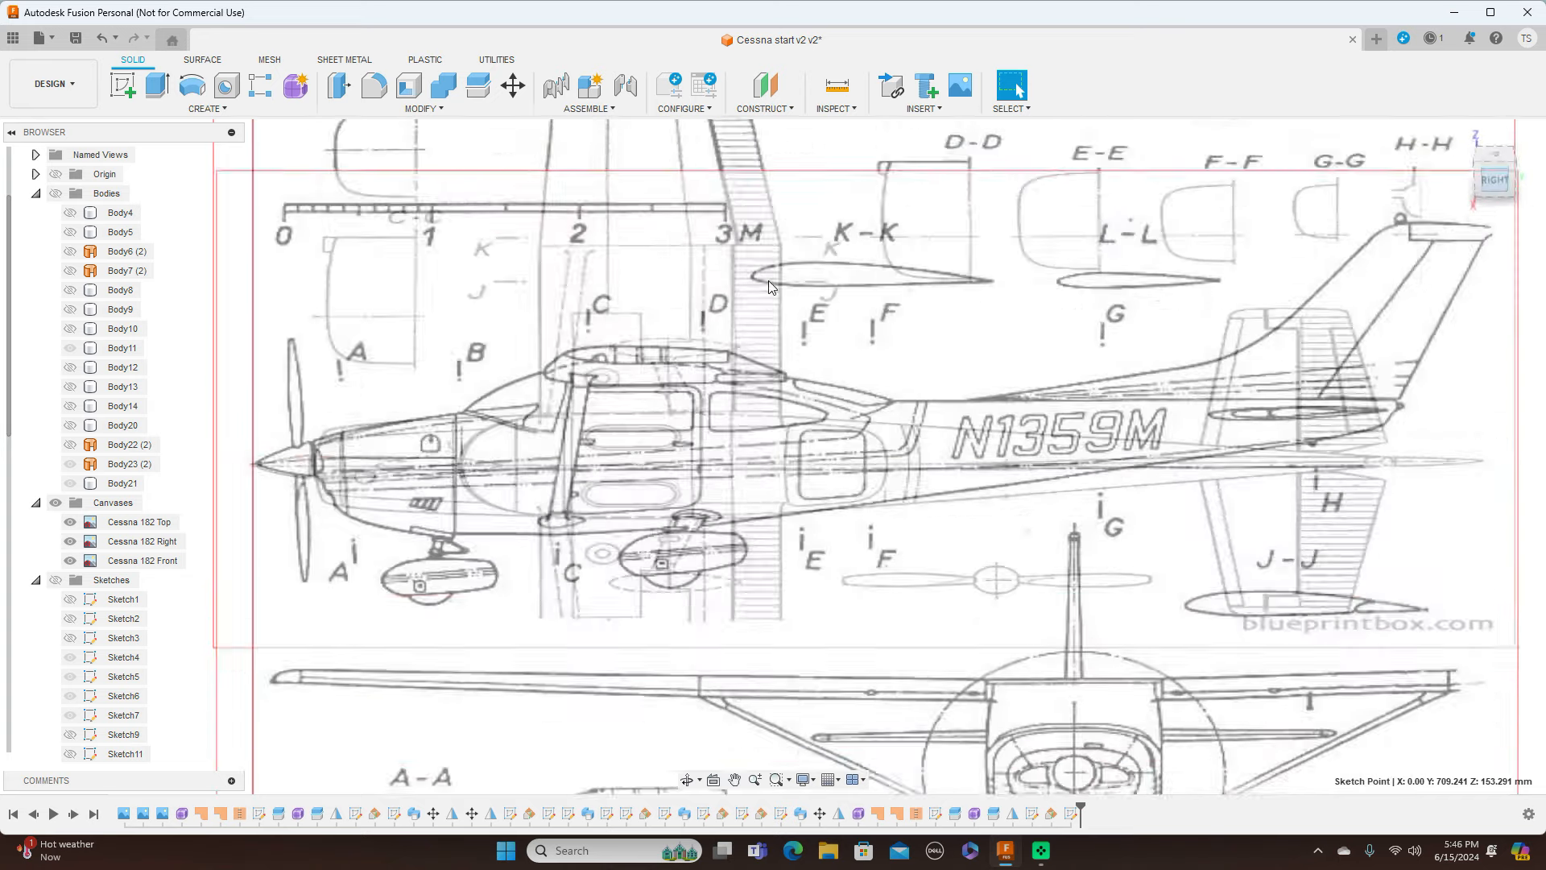
click(54, 579)
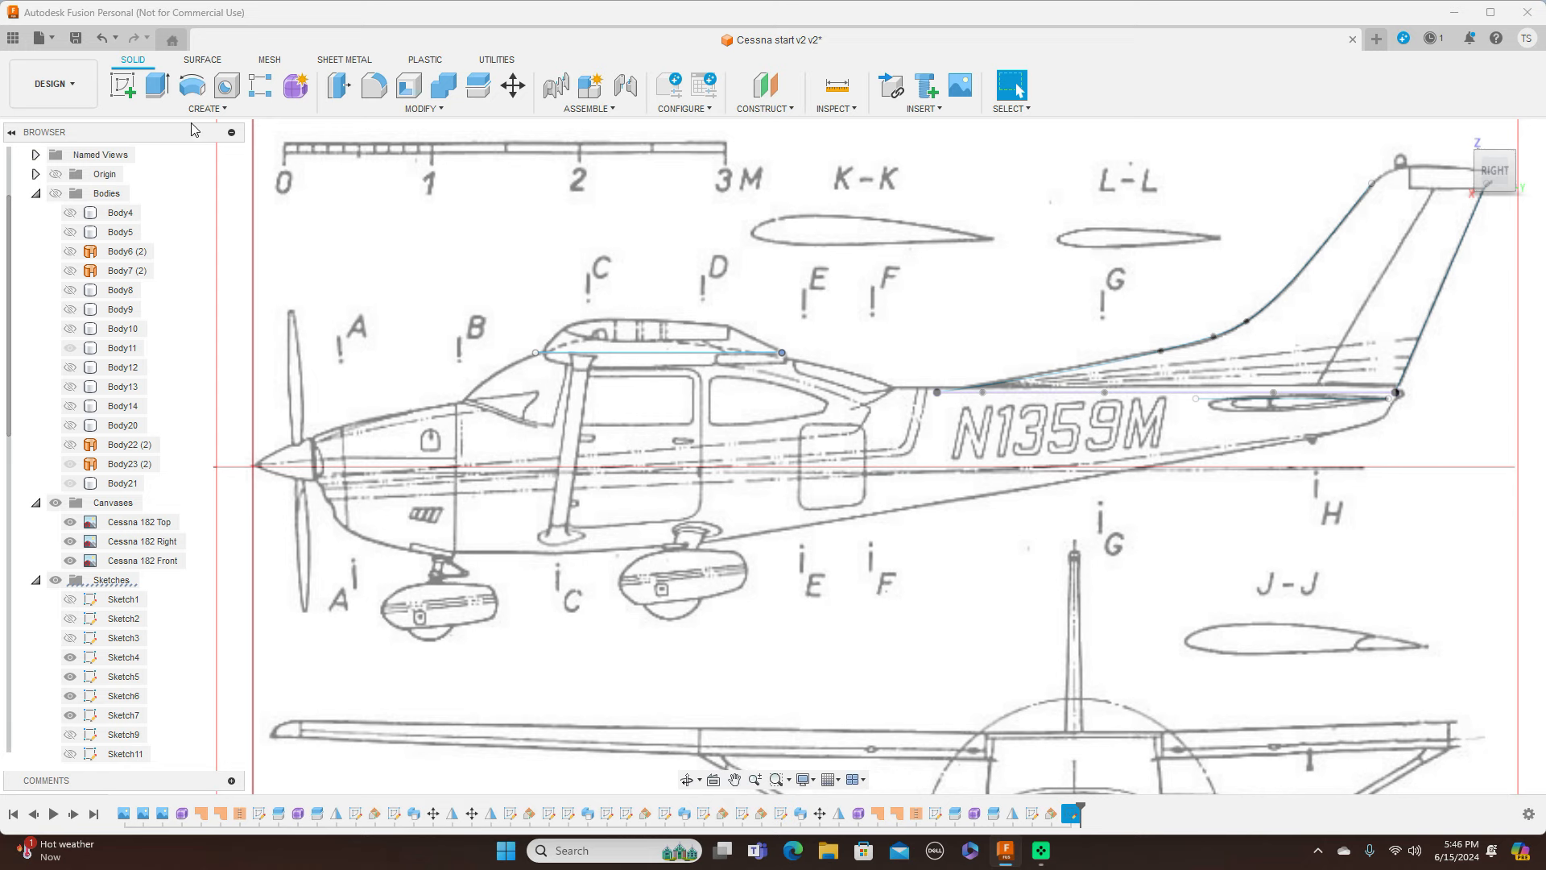
click(121, 89)
click(983, 262)
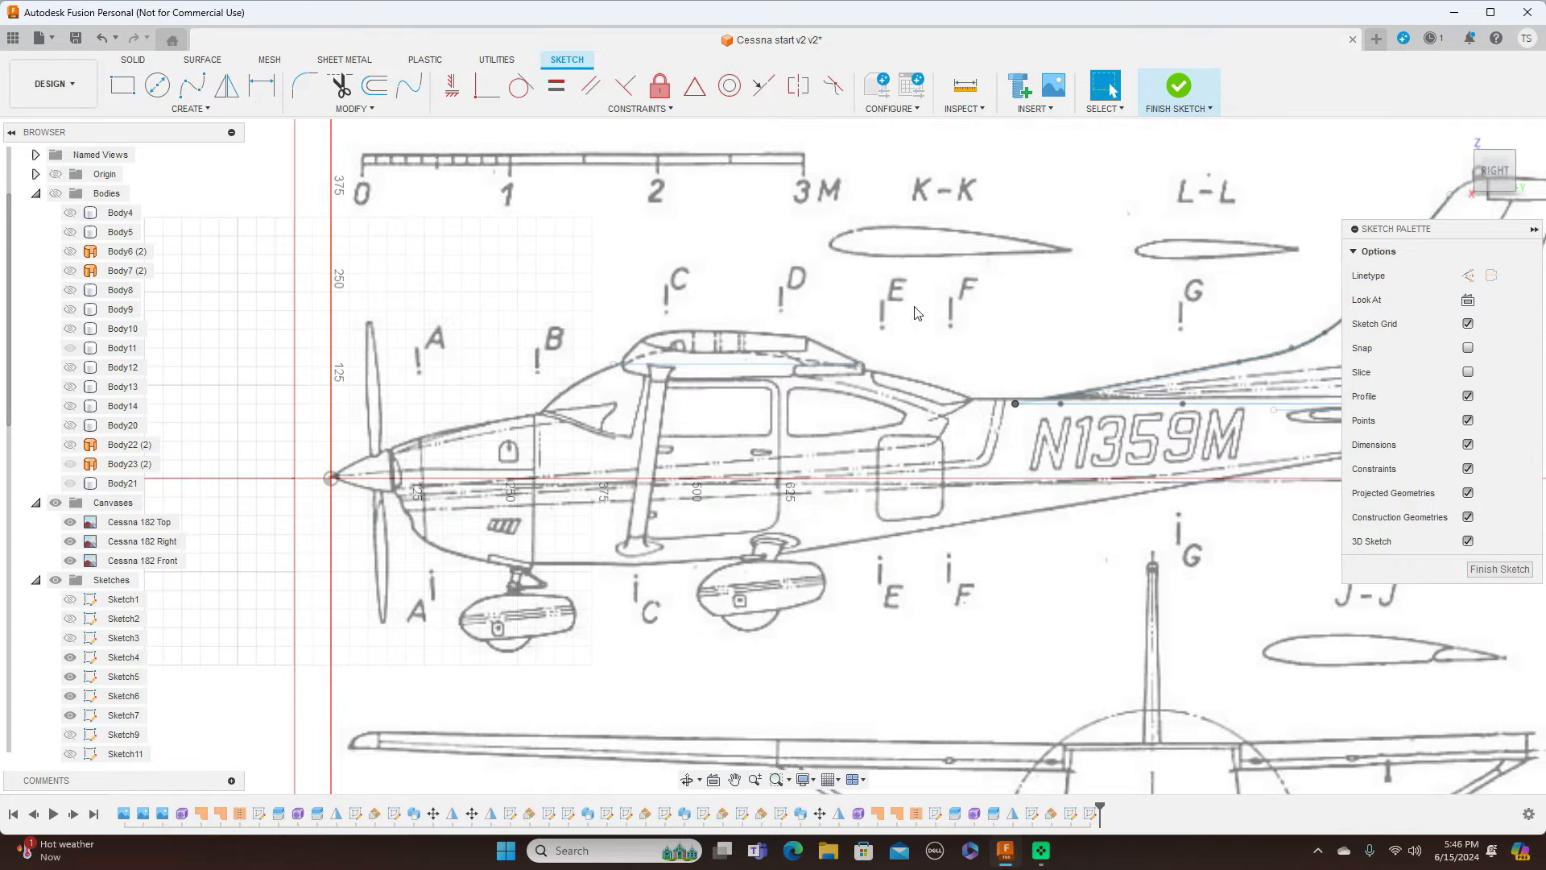
click(191, 84)
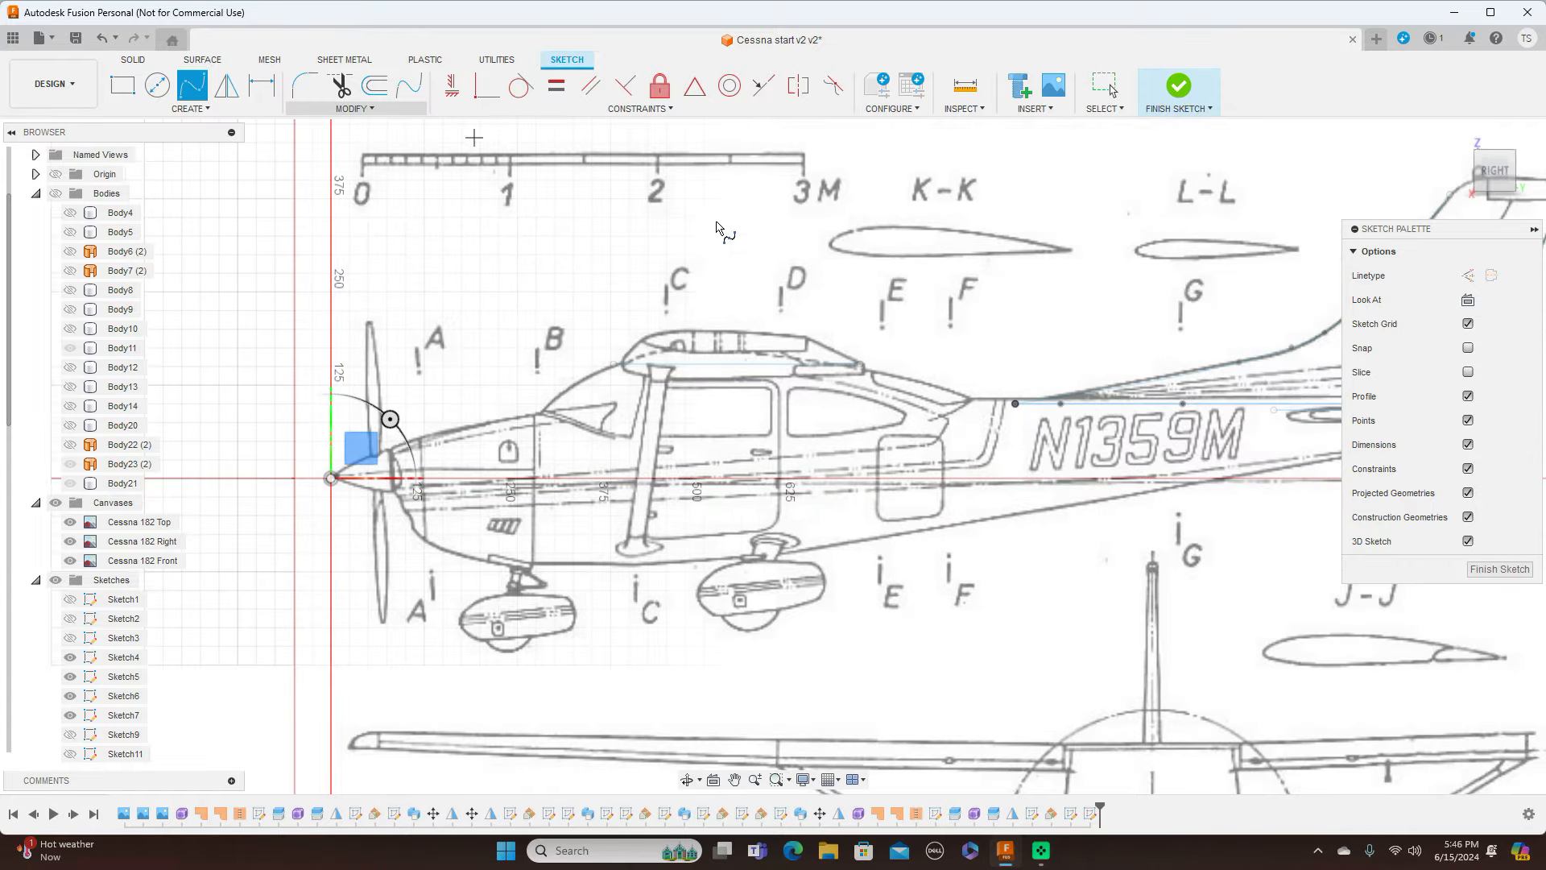
Draw a six-point fit-point spline for the wing airfoil's upper surface, from the chord line's front end to its rear end
scroll(729, 229, up, 2)
scroll(729, 224, up, 1)
middle_drag(964, 276, 875, 255)
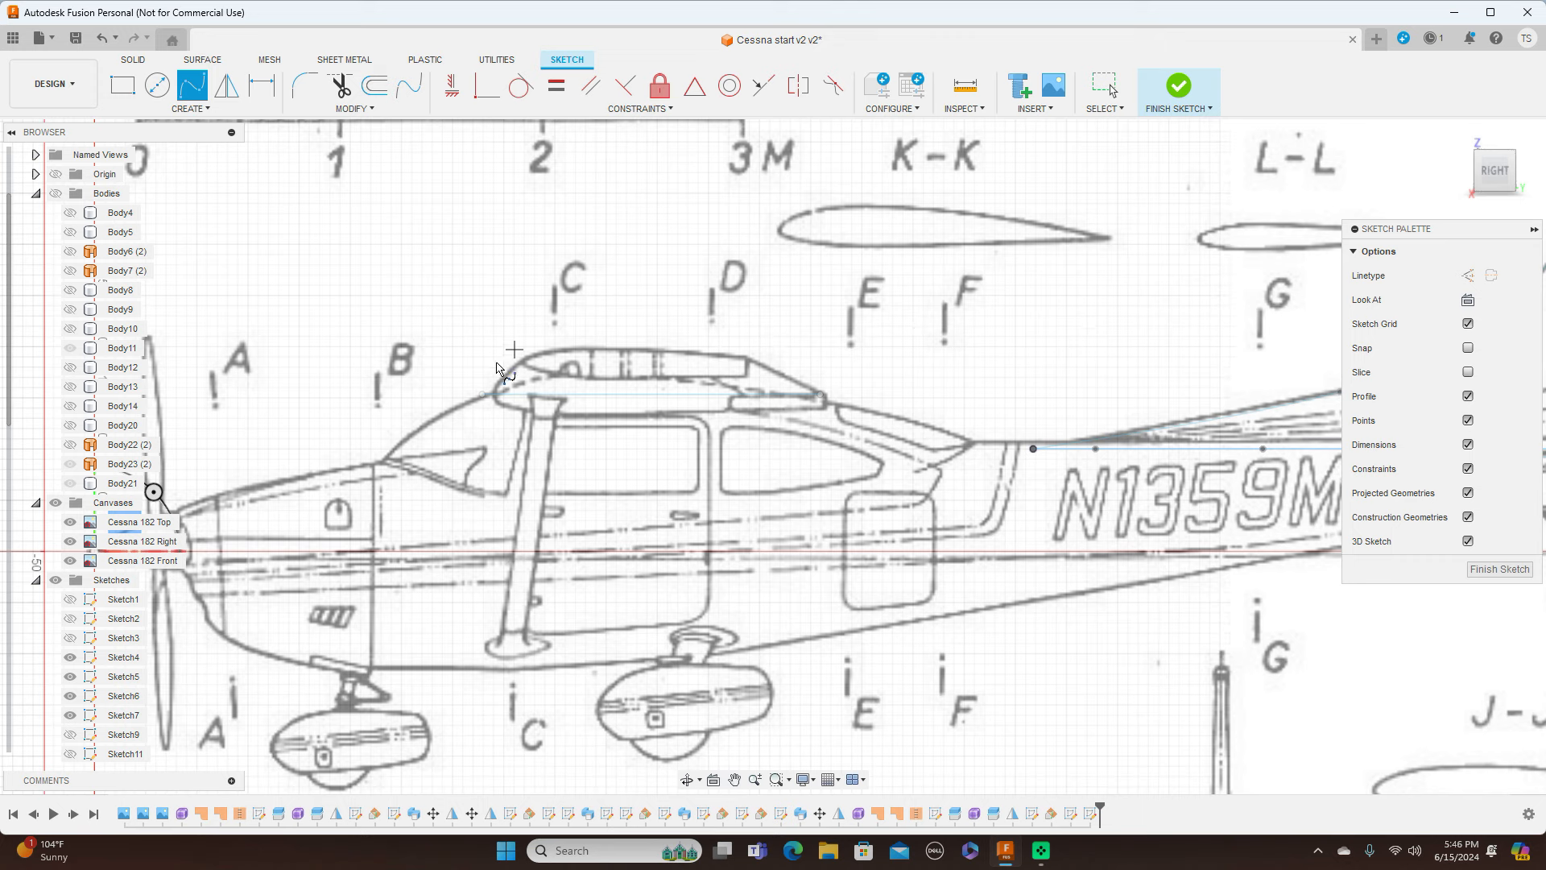
click(486, 396)
scroll(487, 394, up, 3)
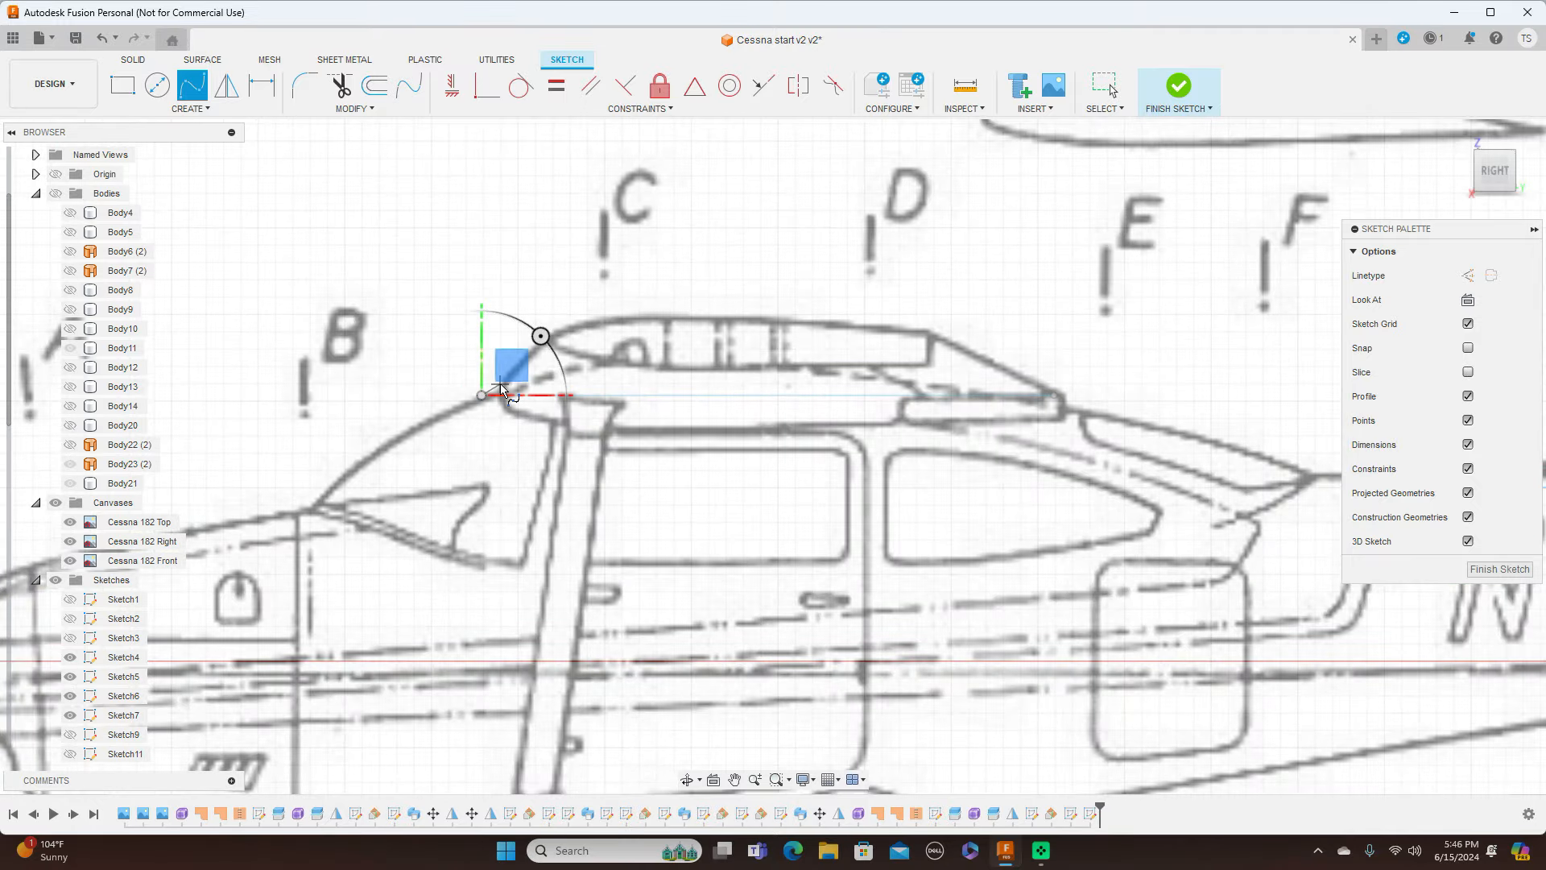
click(494, 384)
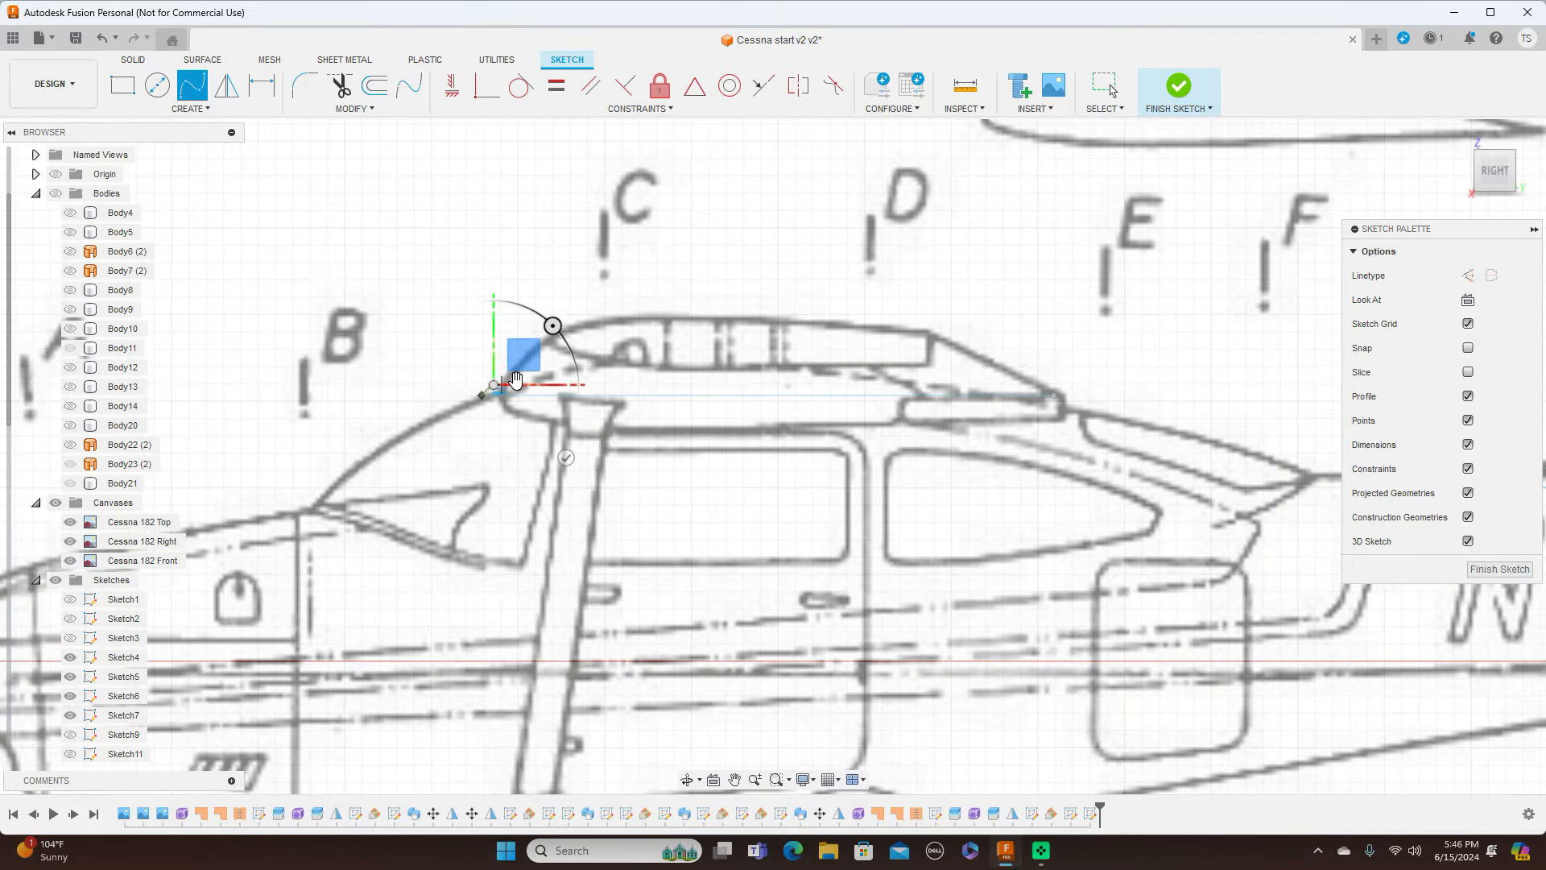
click(537, 372)
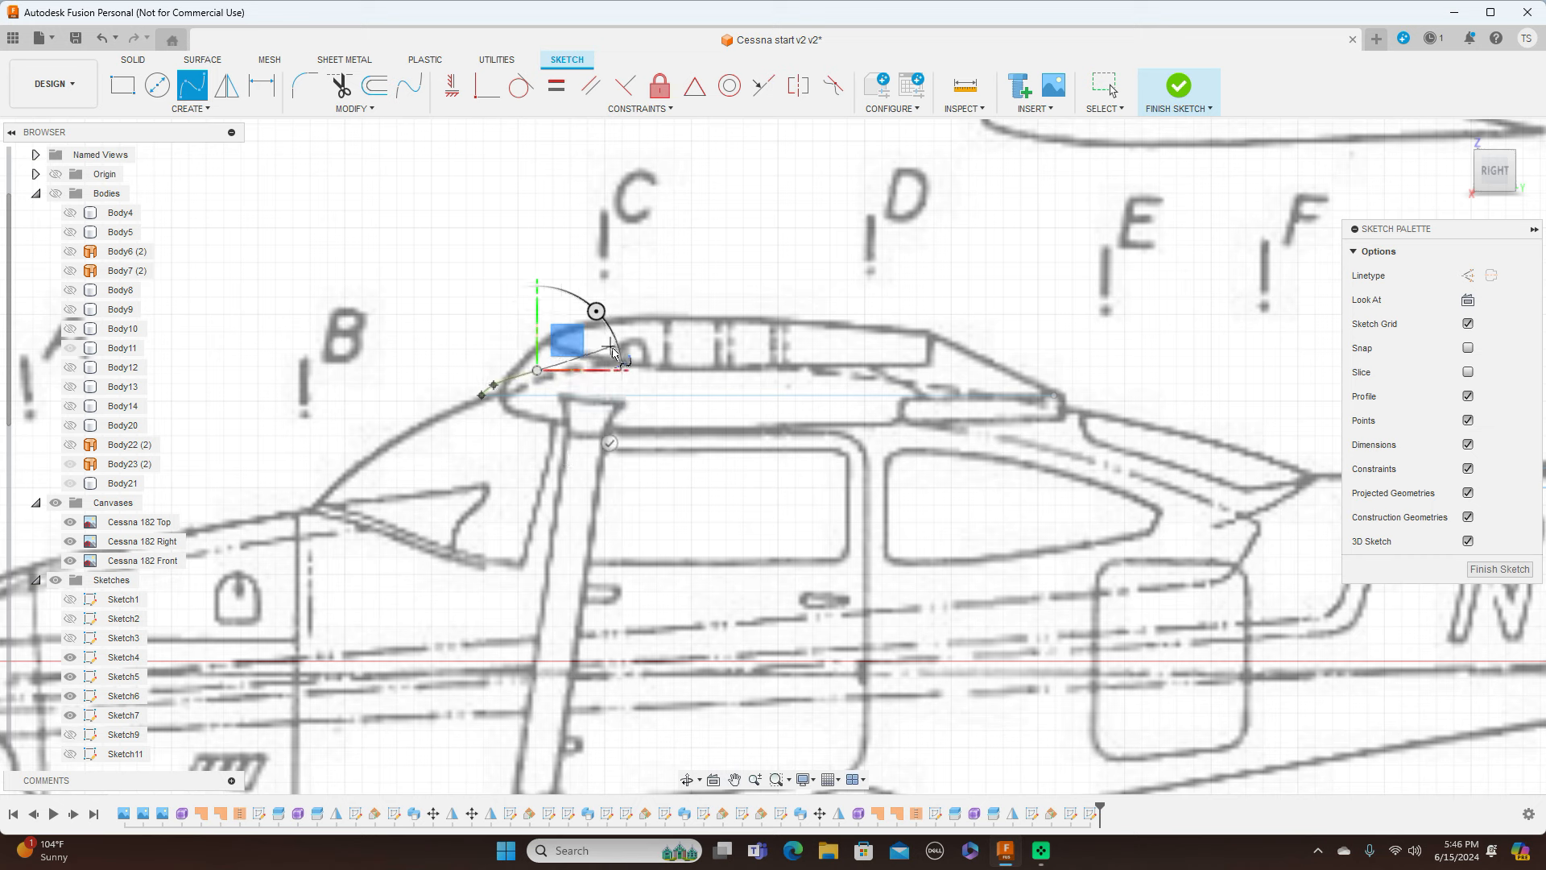
click(616, 353)
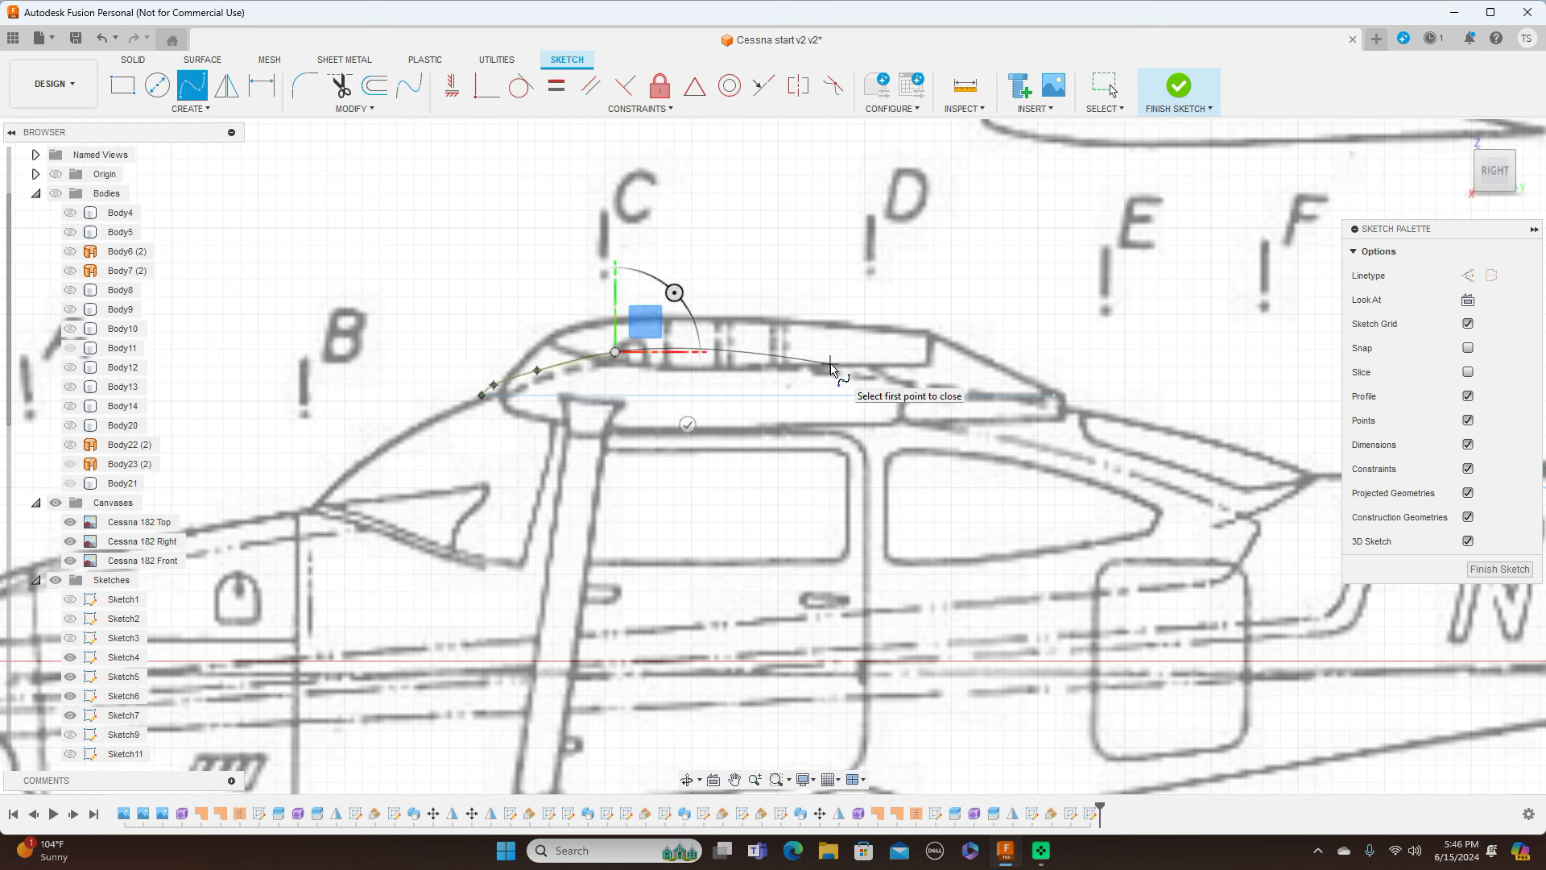
click(831, 367)
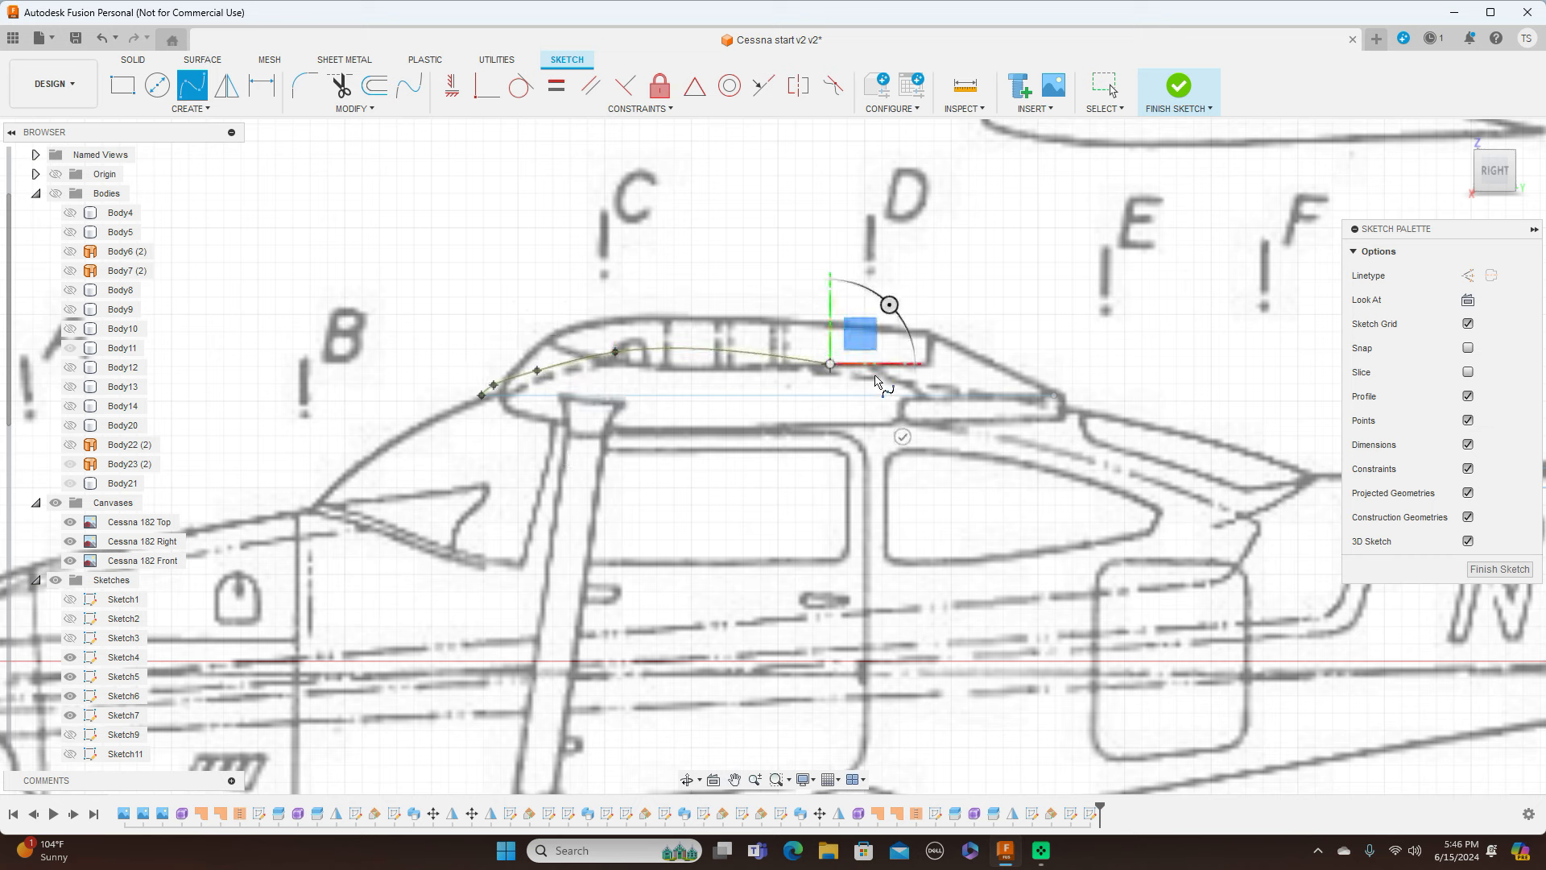
click(1055, 395)
right_click(1057, 401)
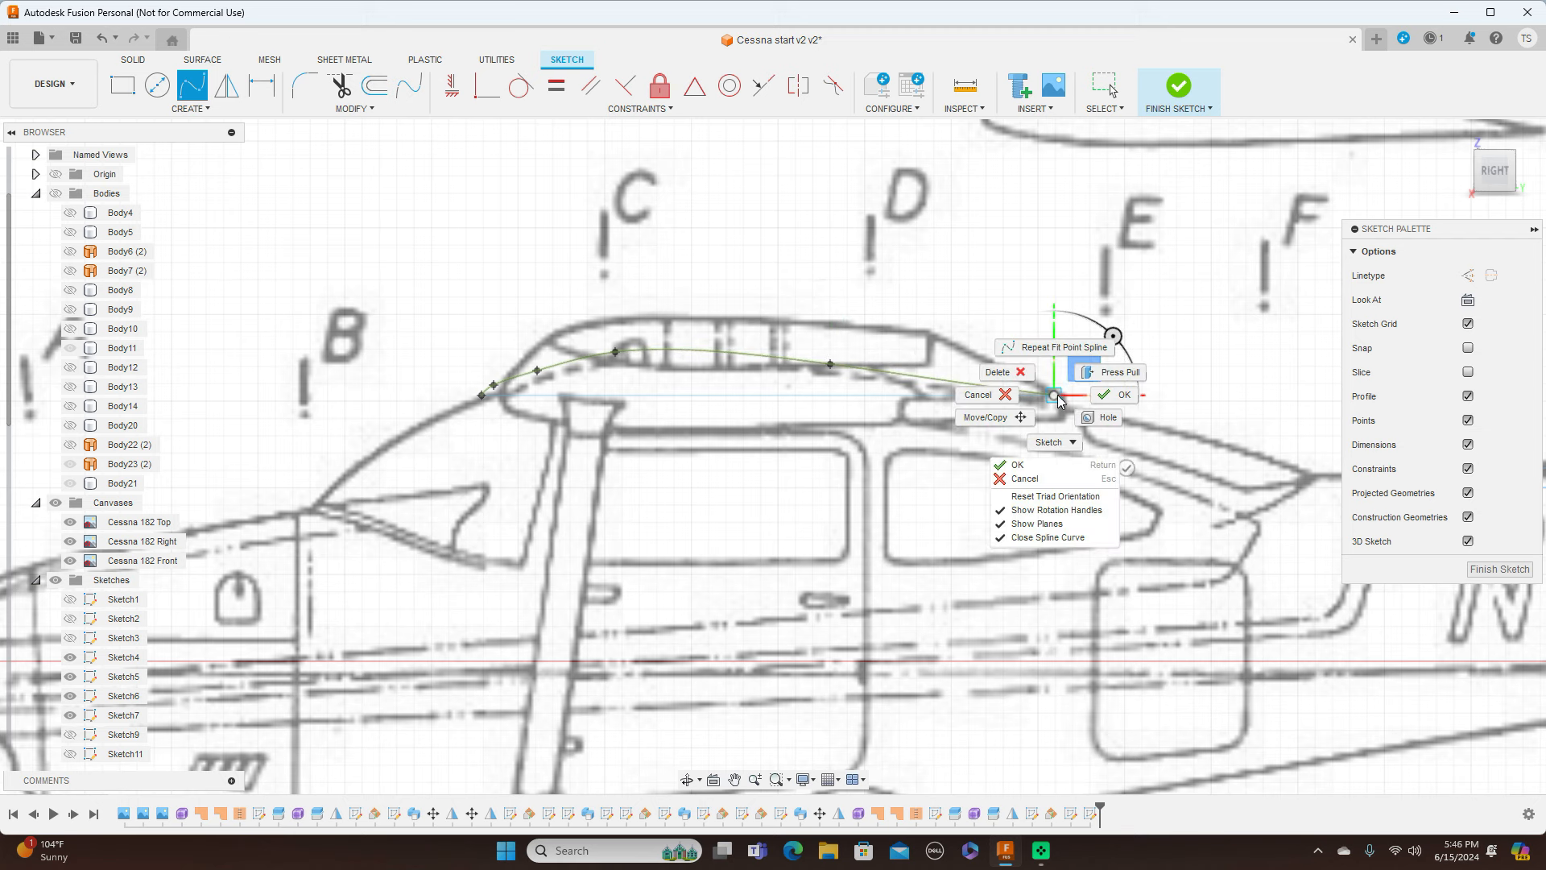
click(1114, 378)
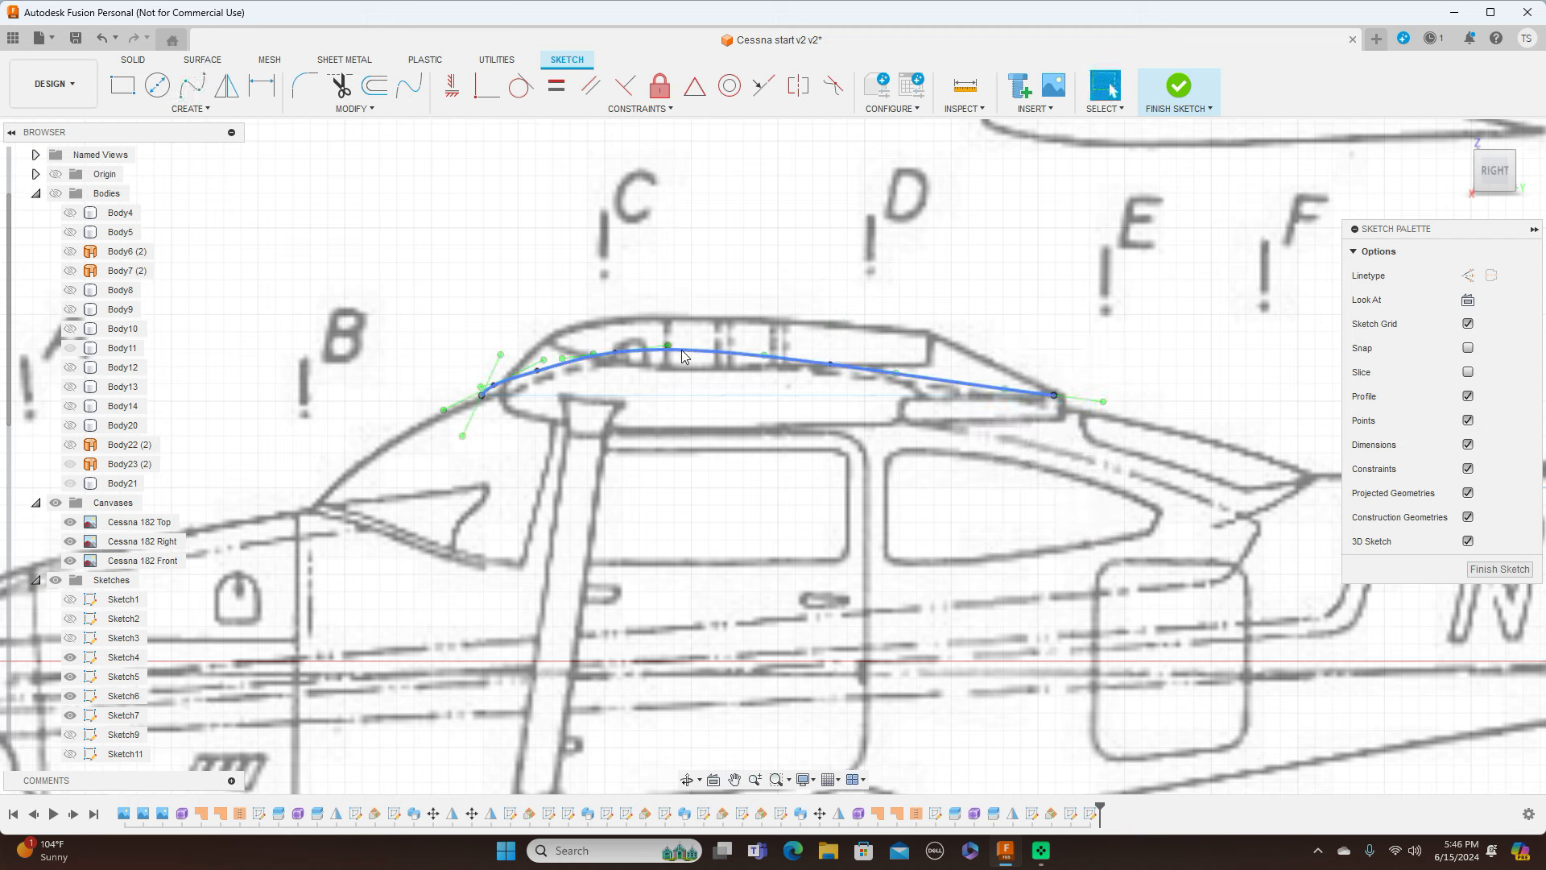
Move the two upper spline points nearest the leading edge to about Z 162.5 mm and Z 172.7 mm for a rounder nose
click(539, 372)
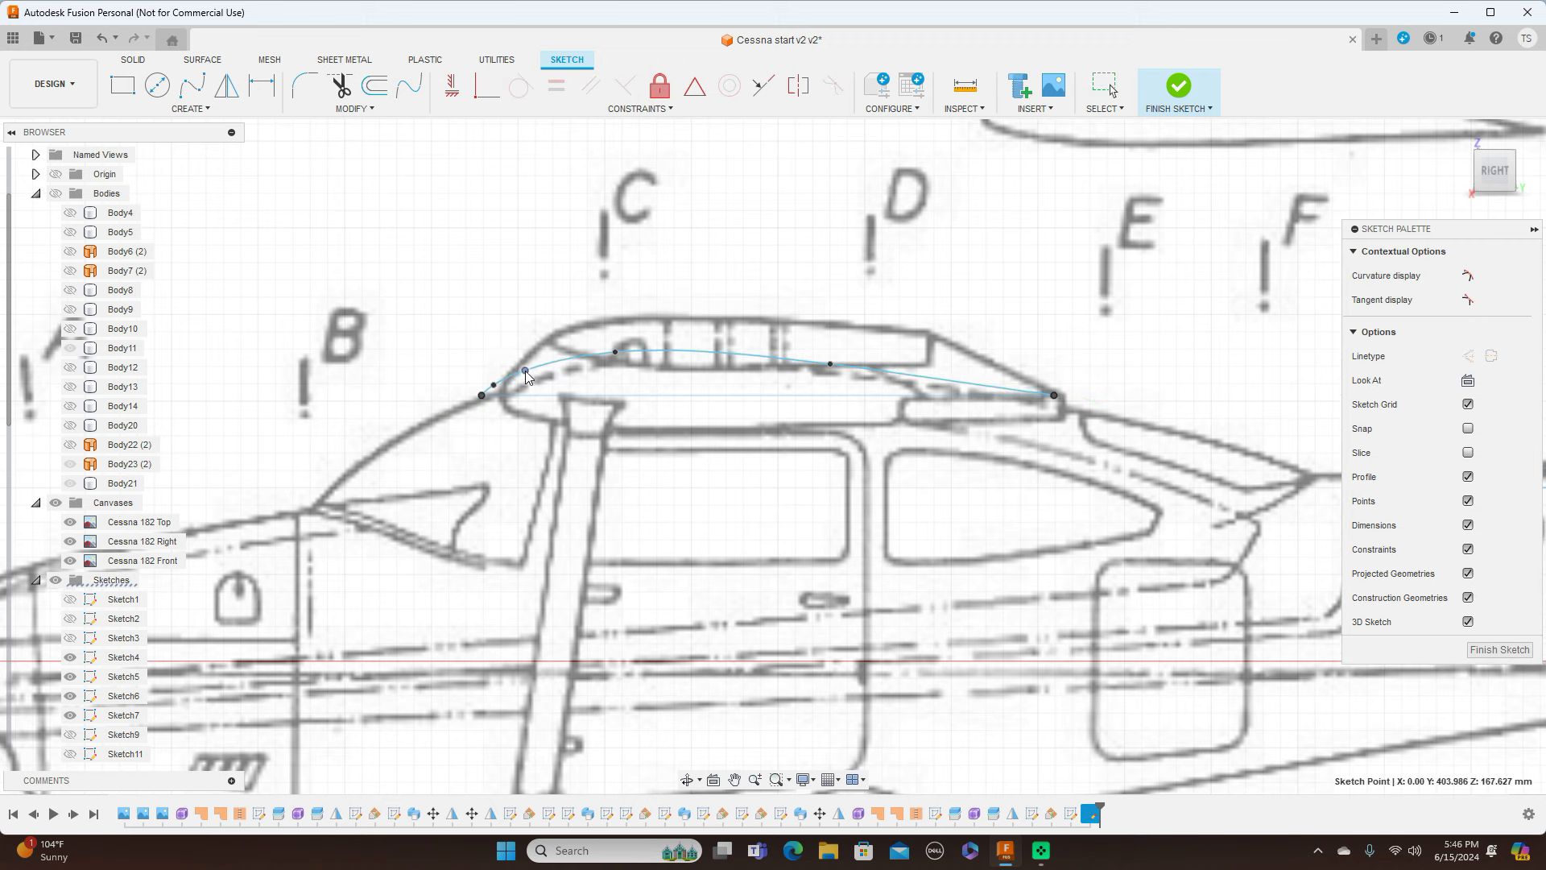
drag(525, 369, 494, 385)
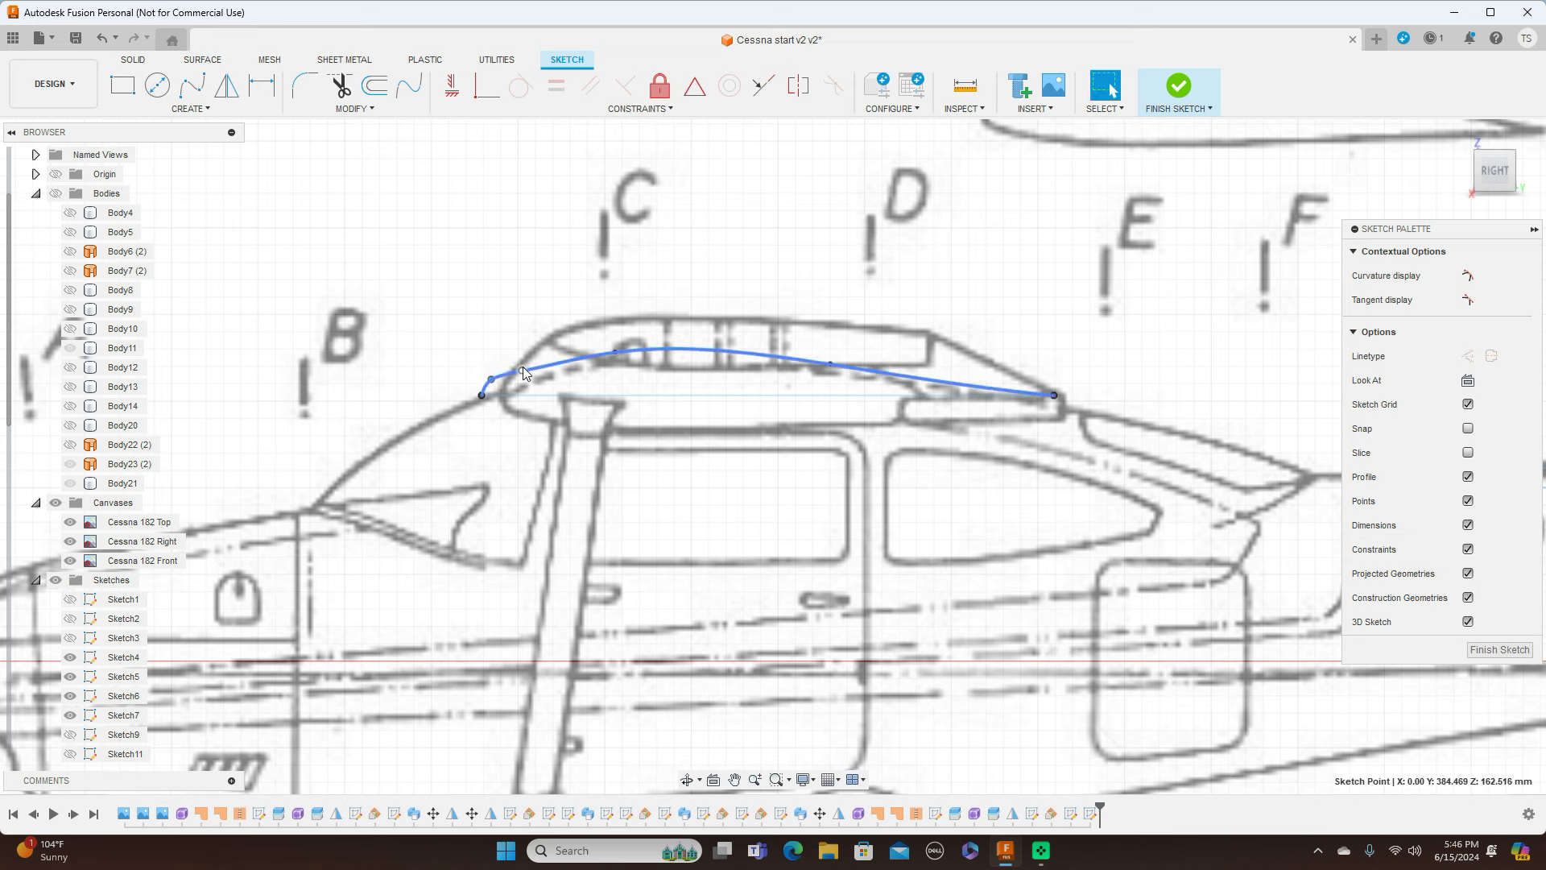
click(525, 368)
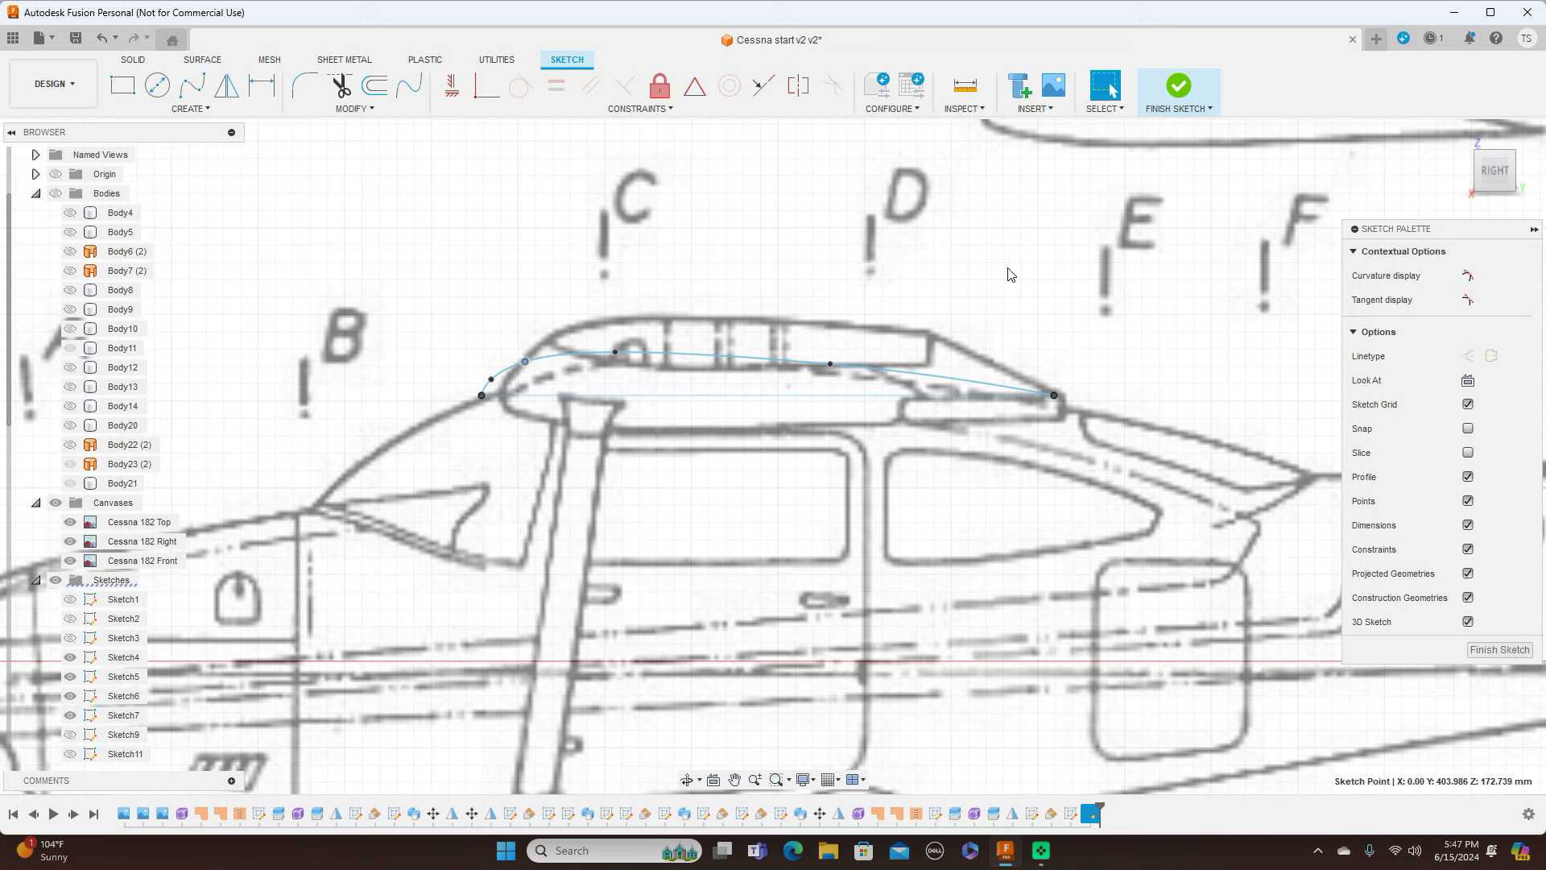
Project the existing horizontal chord line into the airfoil sketch with the projection link on
key(p)
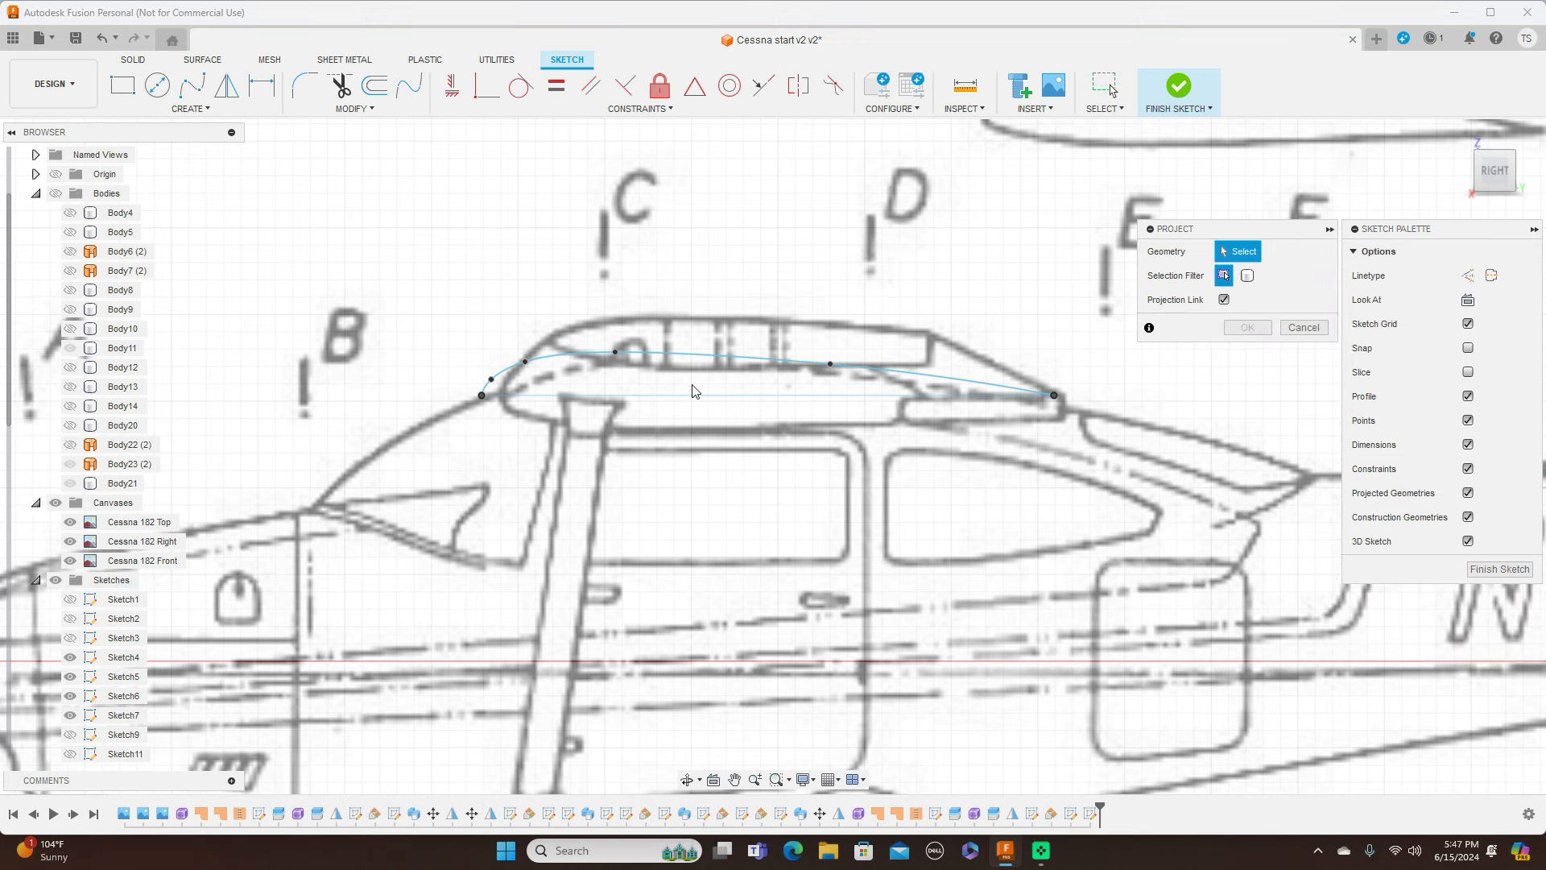
click(694, 400)
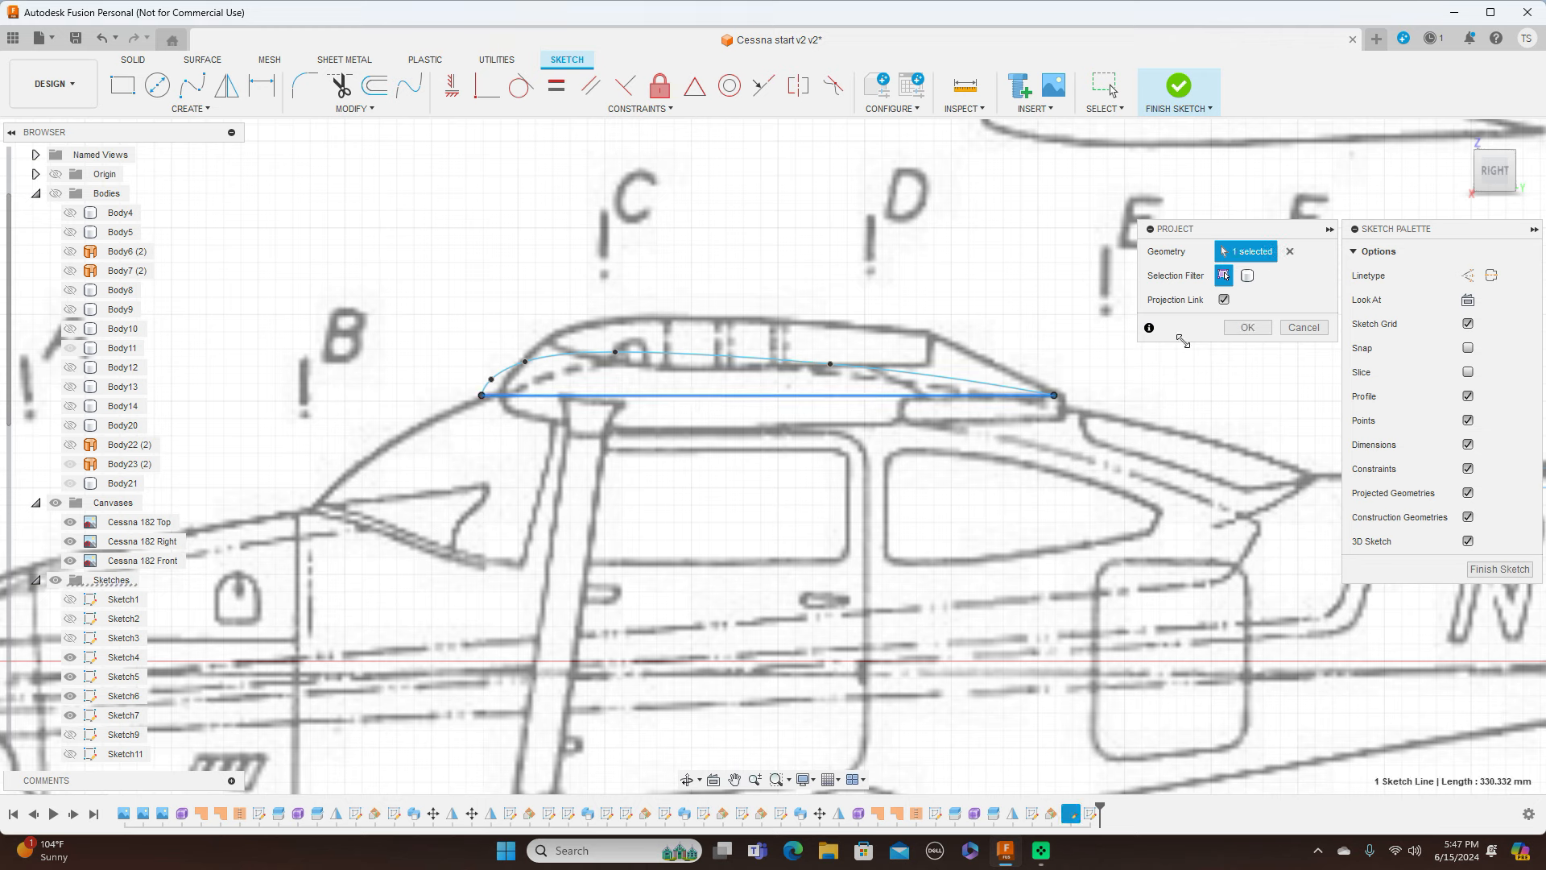
click(1250, 327)
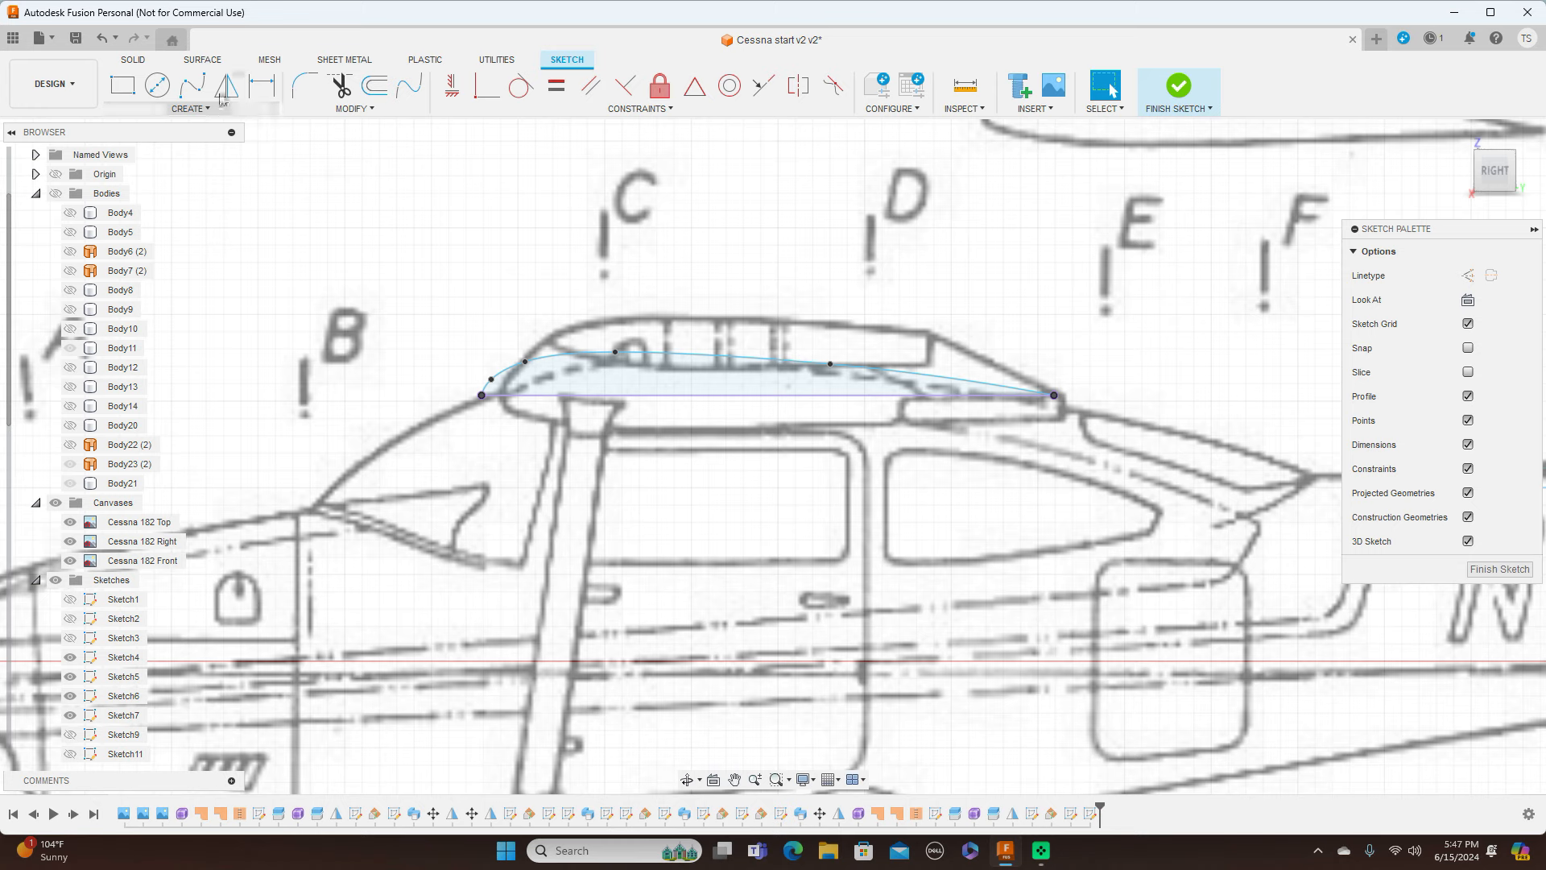
Draw a five-point fit-point spline for the airfoil's lower surface between the chord line's ends, and finish the sketch
click(203, 91)
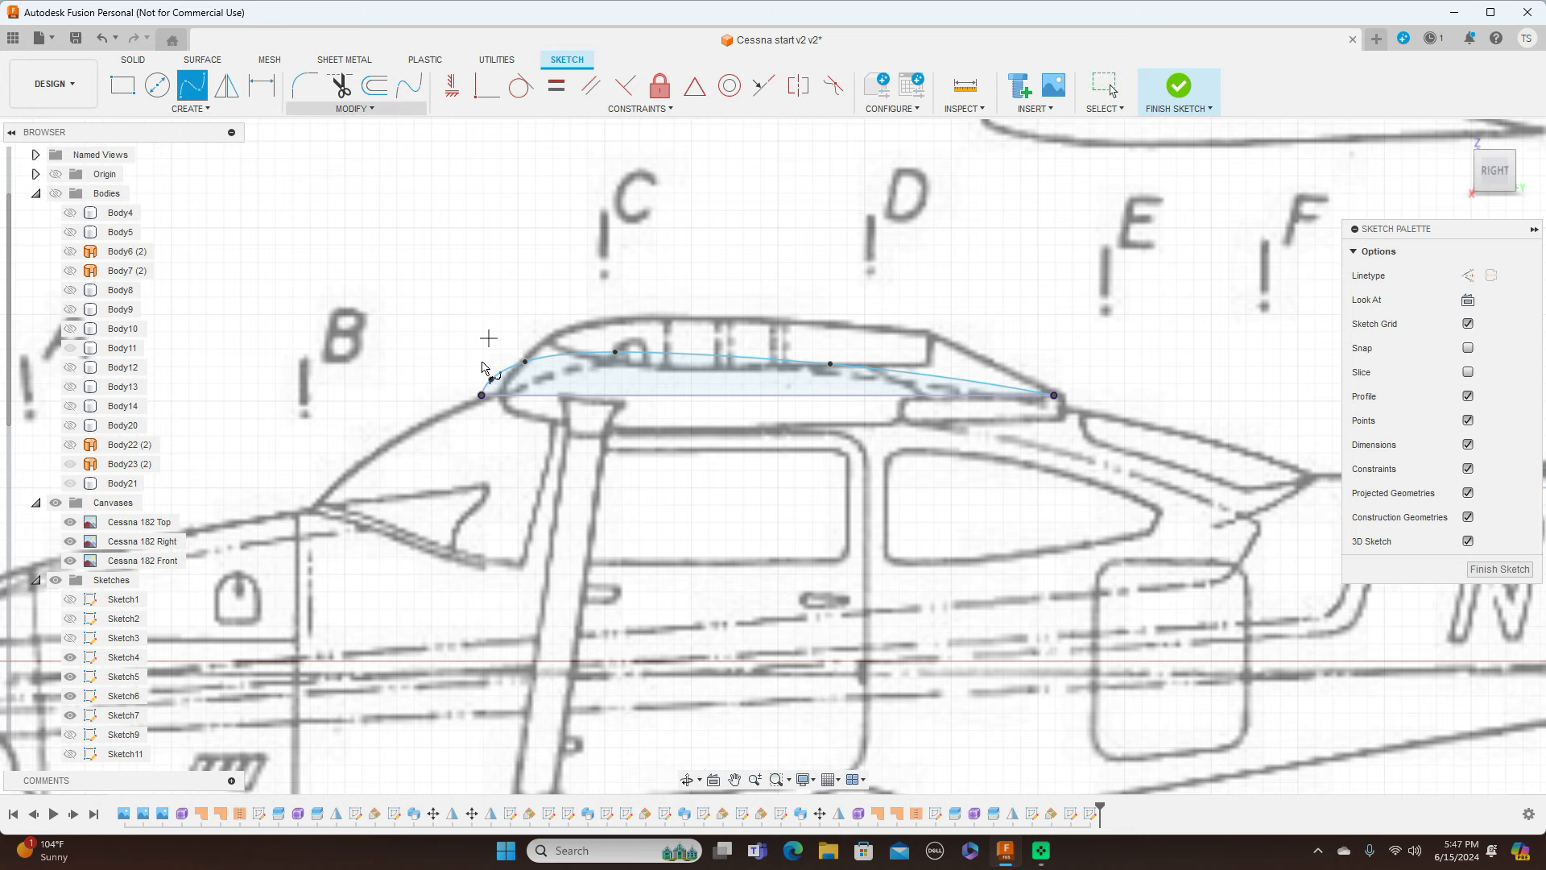
click(482, 396)
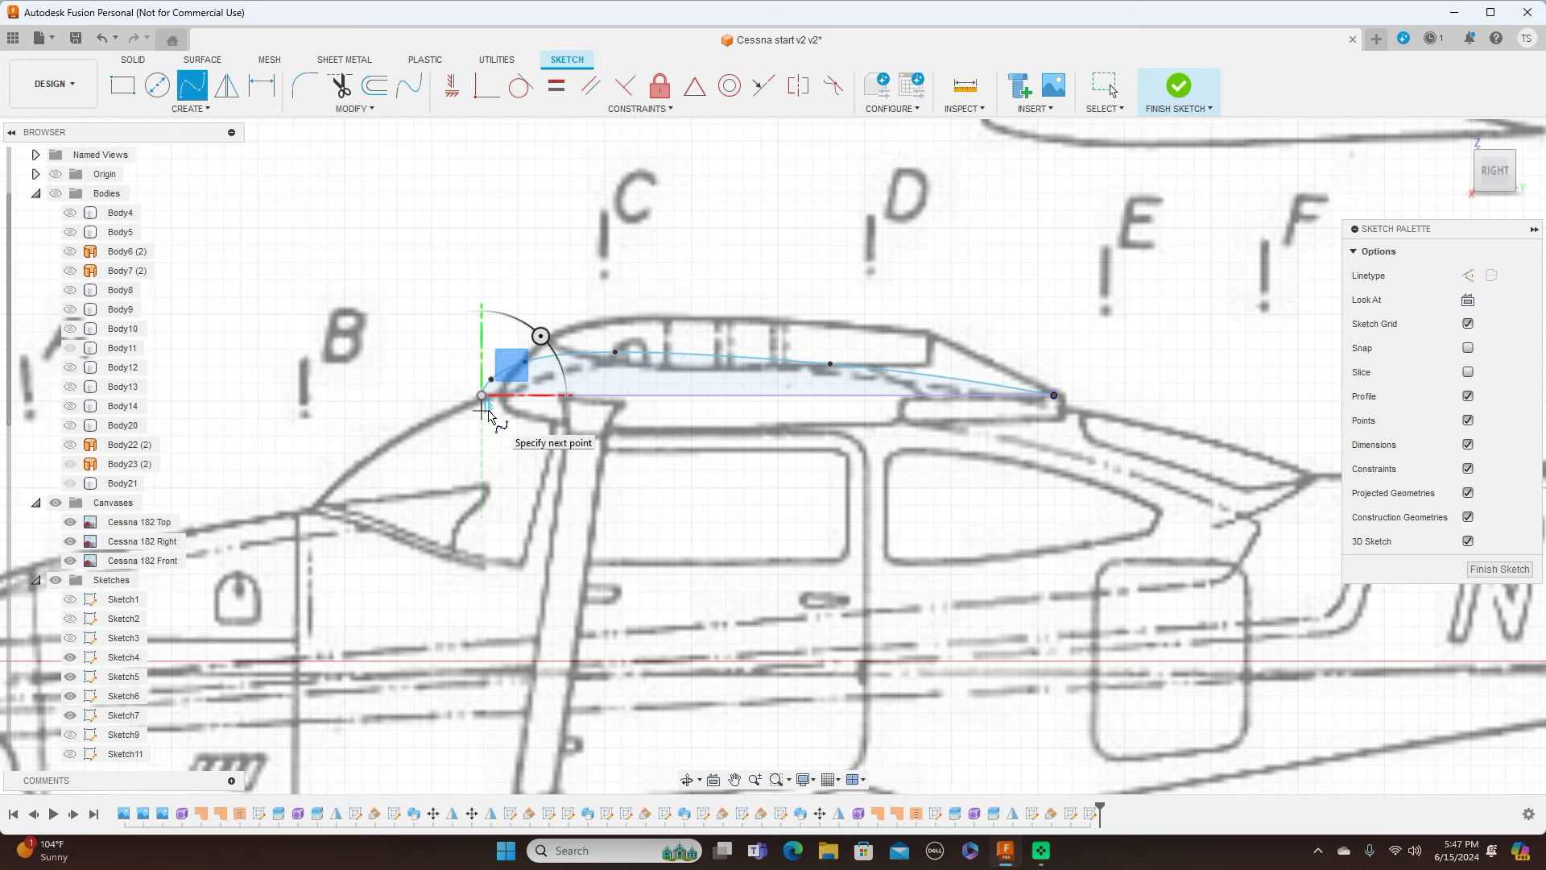
scroll(485, 405, up, 3)
click(488, 408)
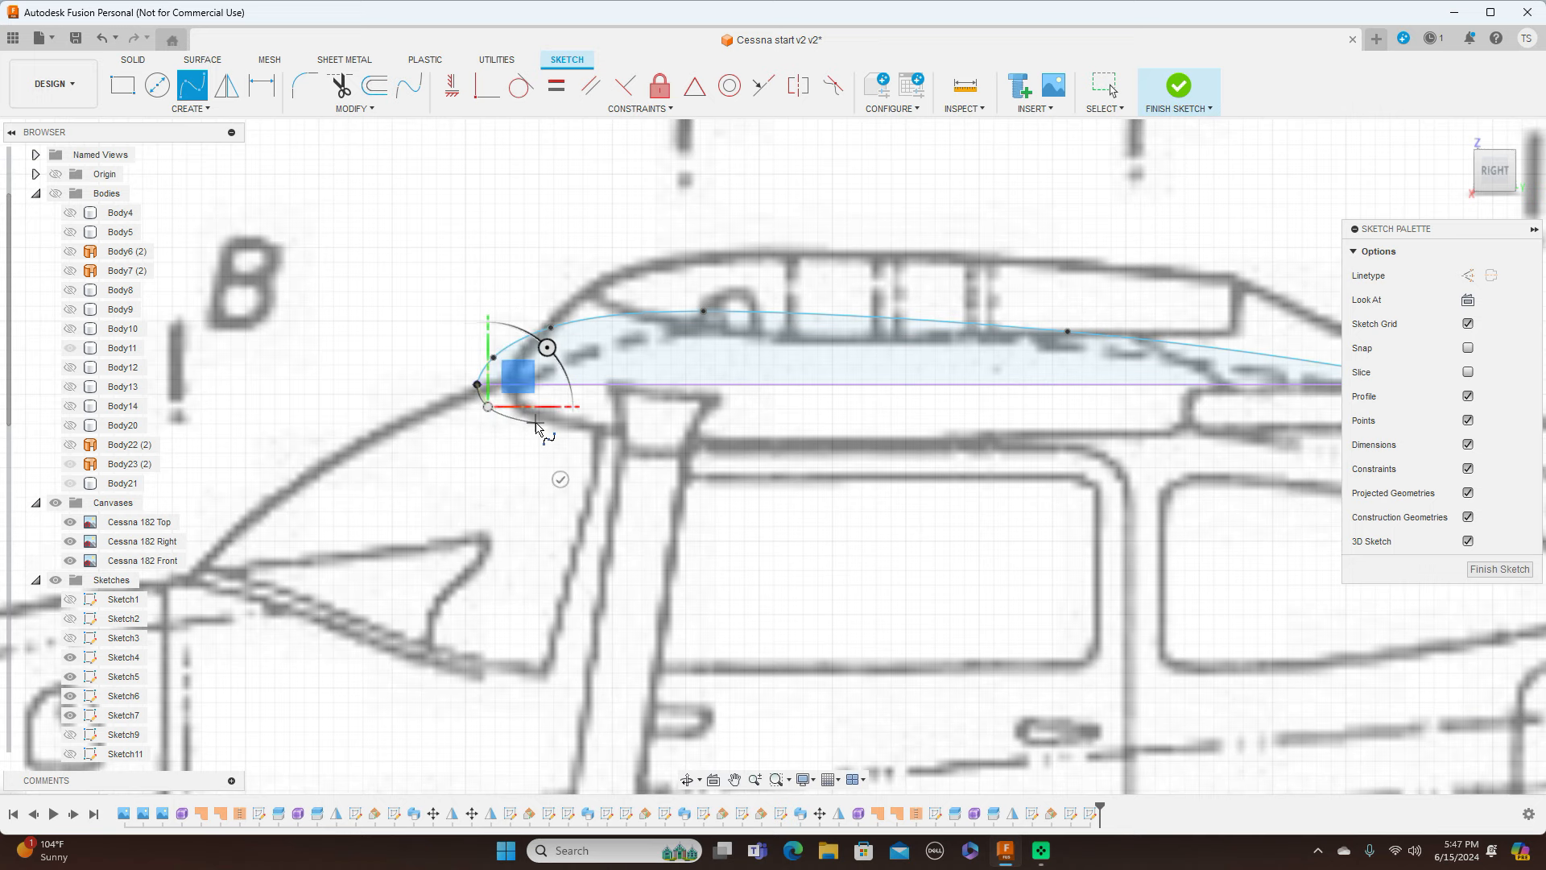
click(536, 425)
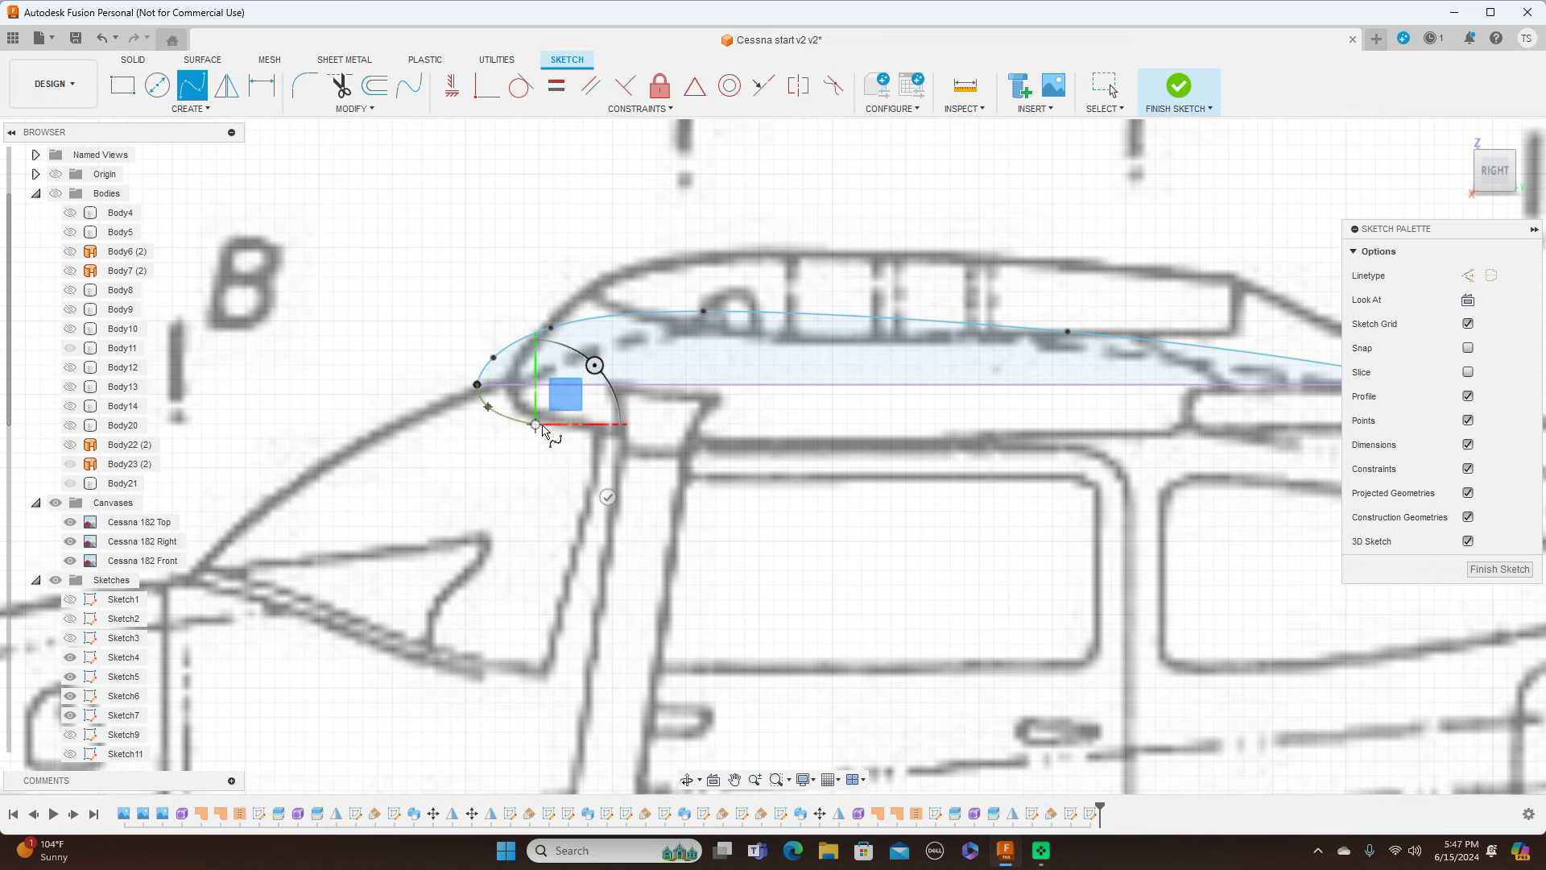
click(885, 438)
scroll(884, 438, down, 2)
middle_drag(889, 442, 525, 449)
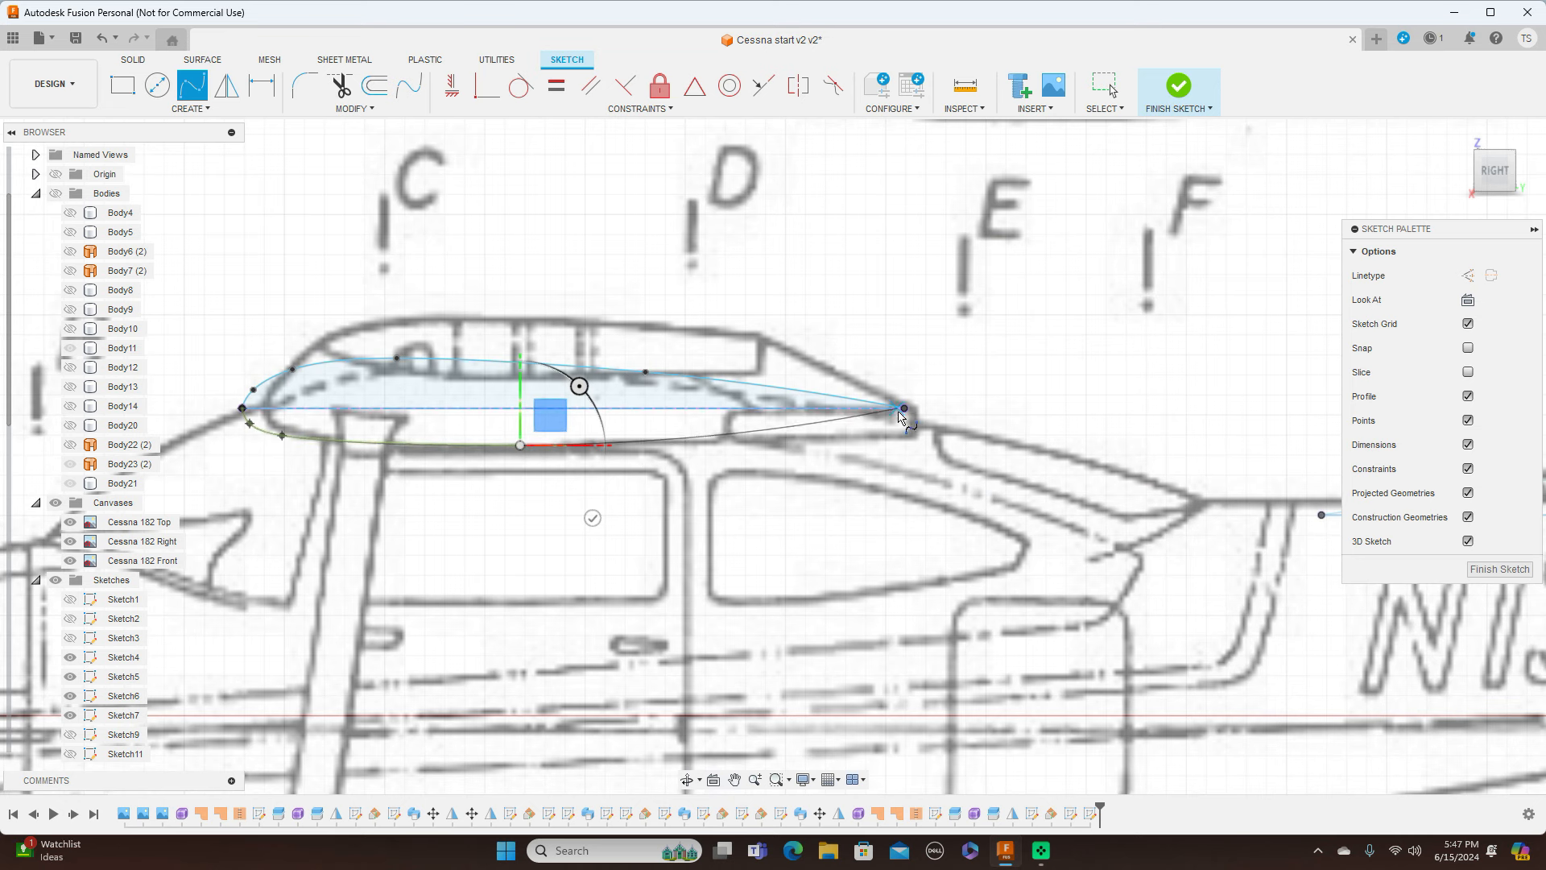
click(904, 410)
right_click(904, 411)
click(939, 400)
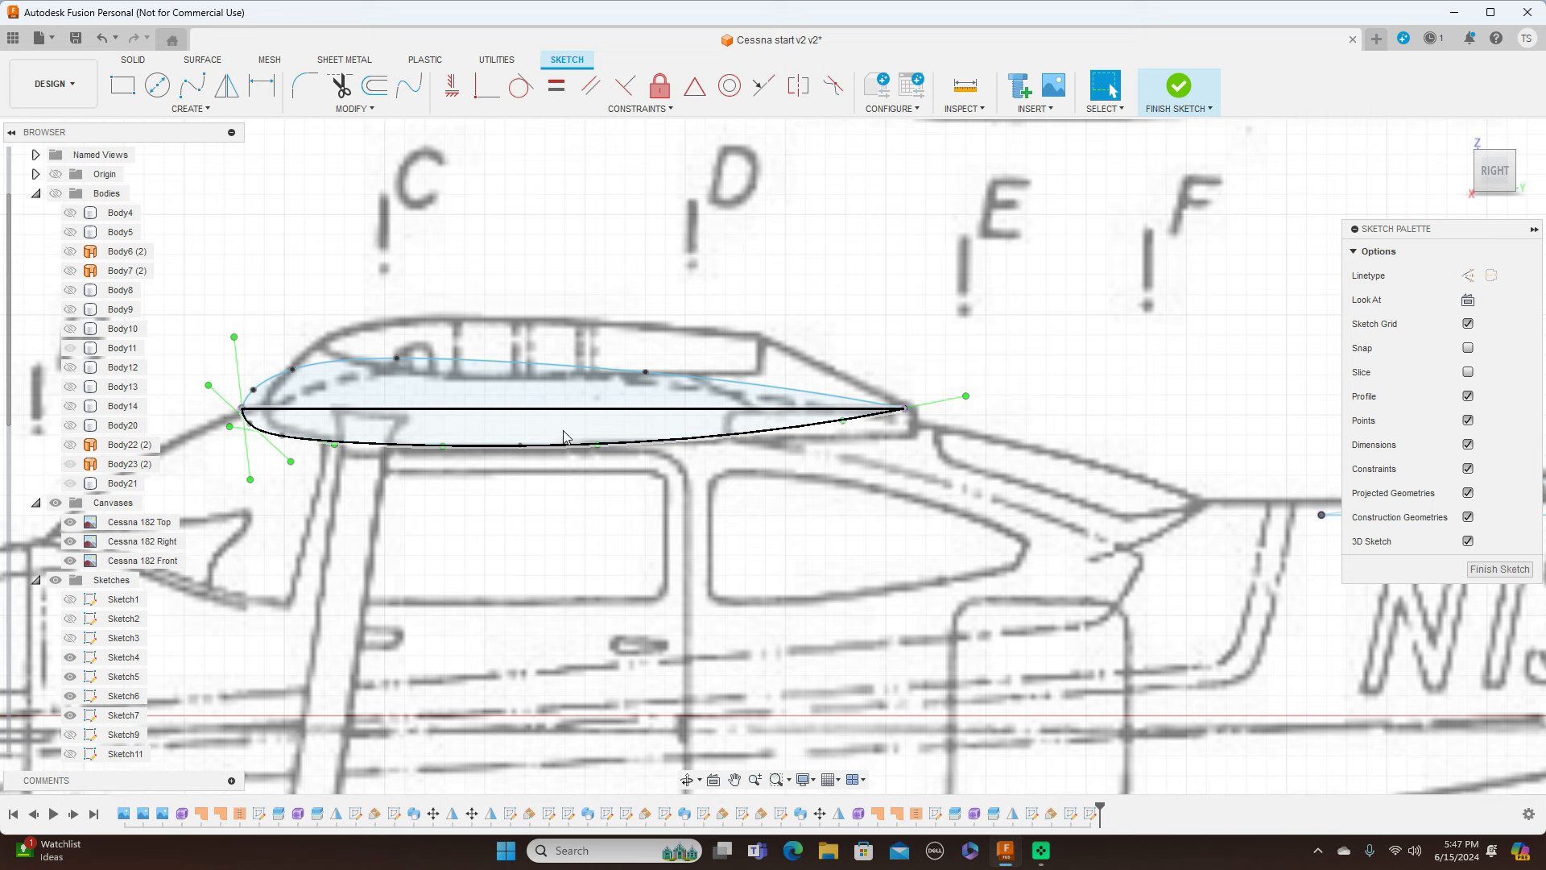
click(1501, 569)
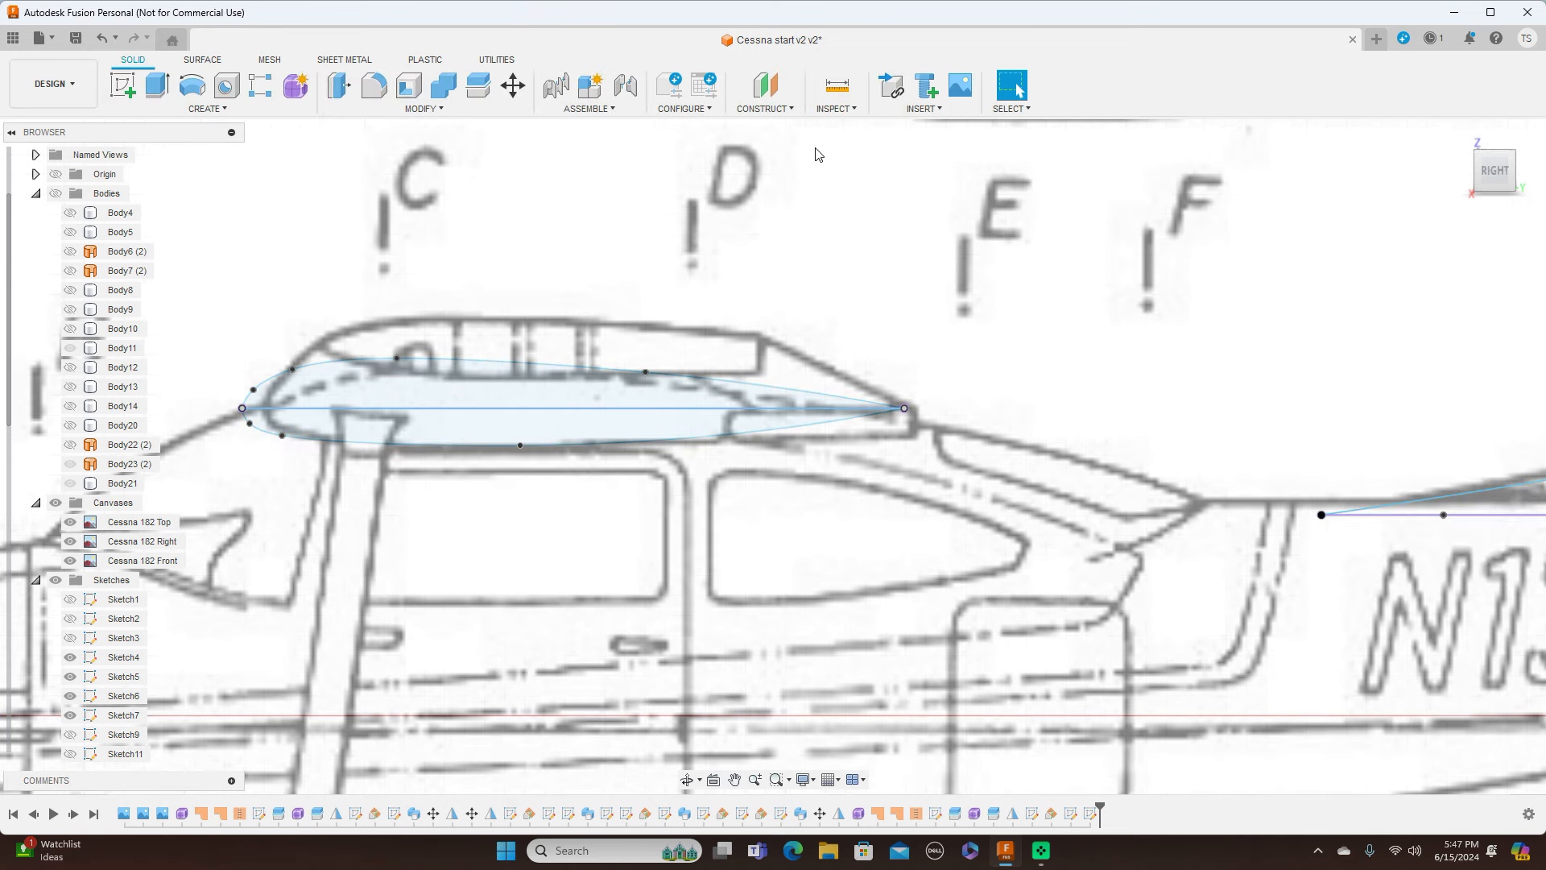
Create a plane at an angle of -180 degrees through the airfoil's chord line, with the construction planes made visible
click(797, 112)
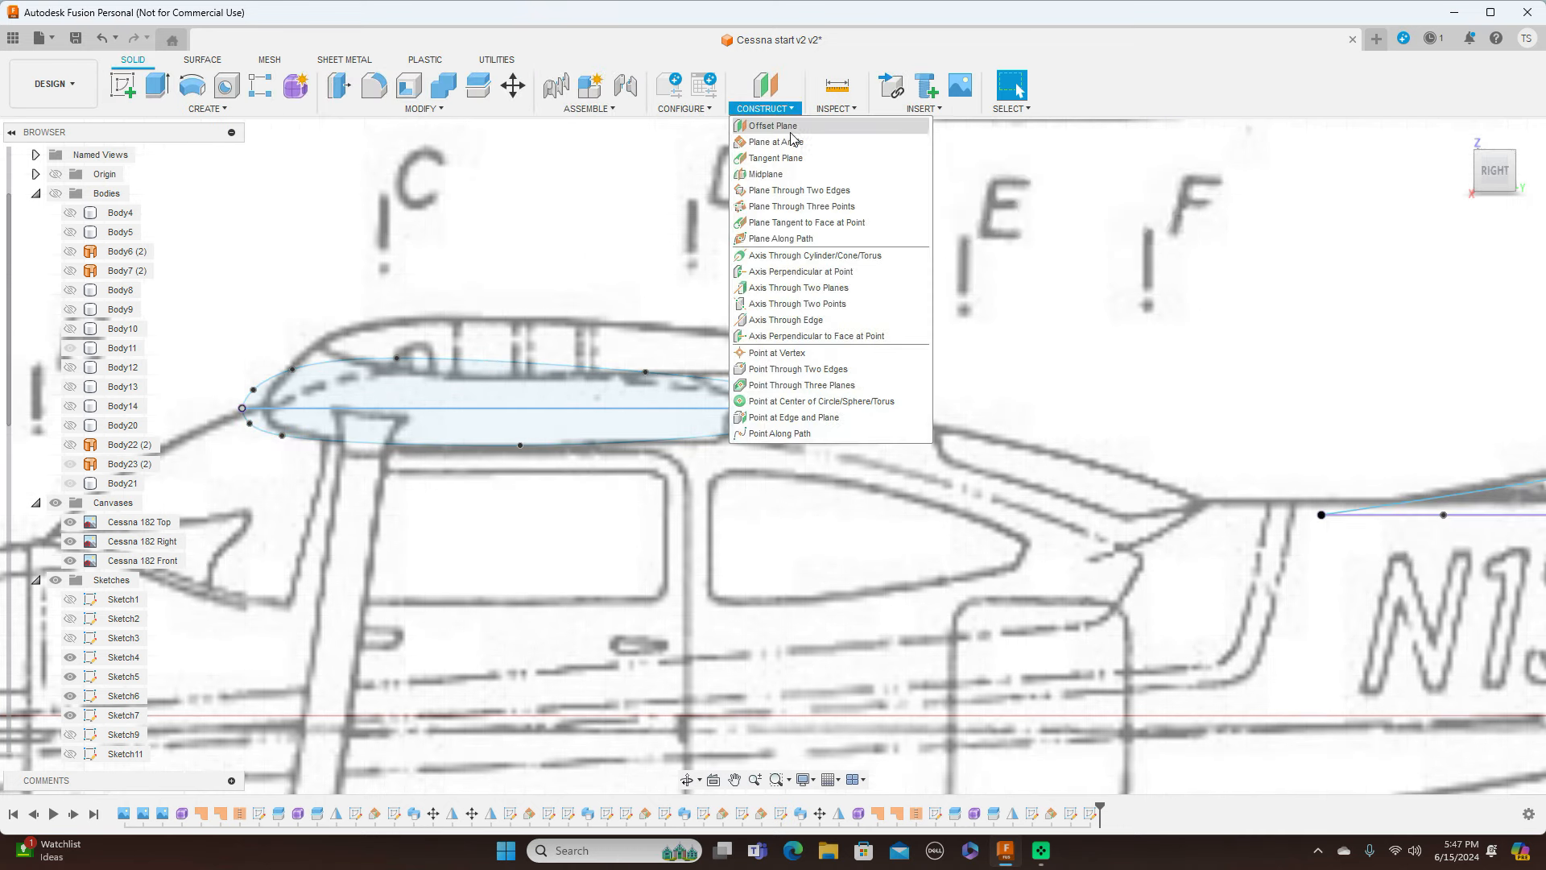
click(792, 148)
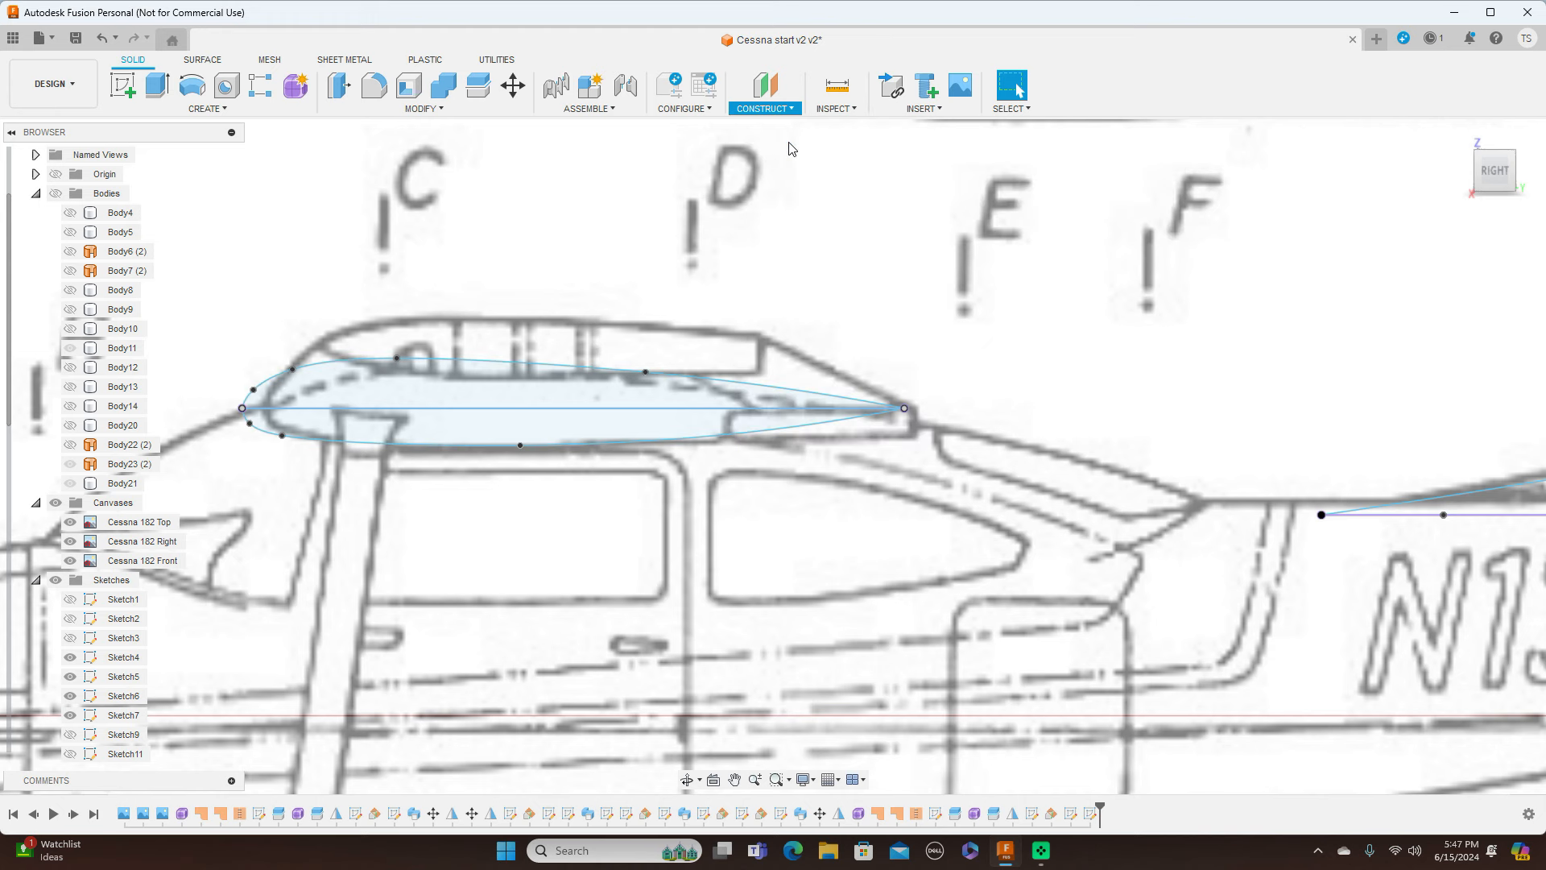
click(533, 409)
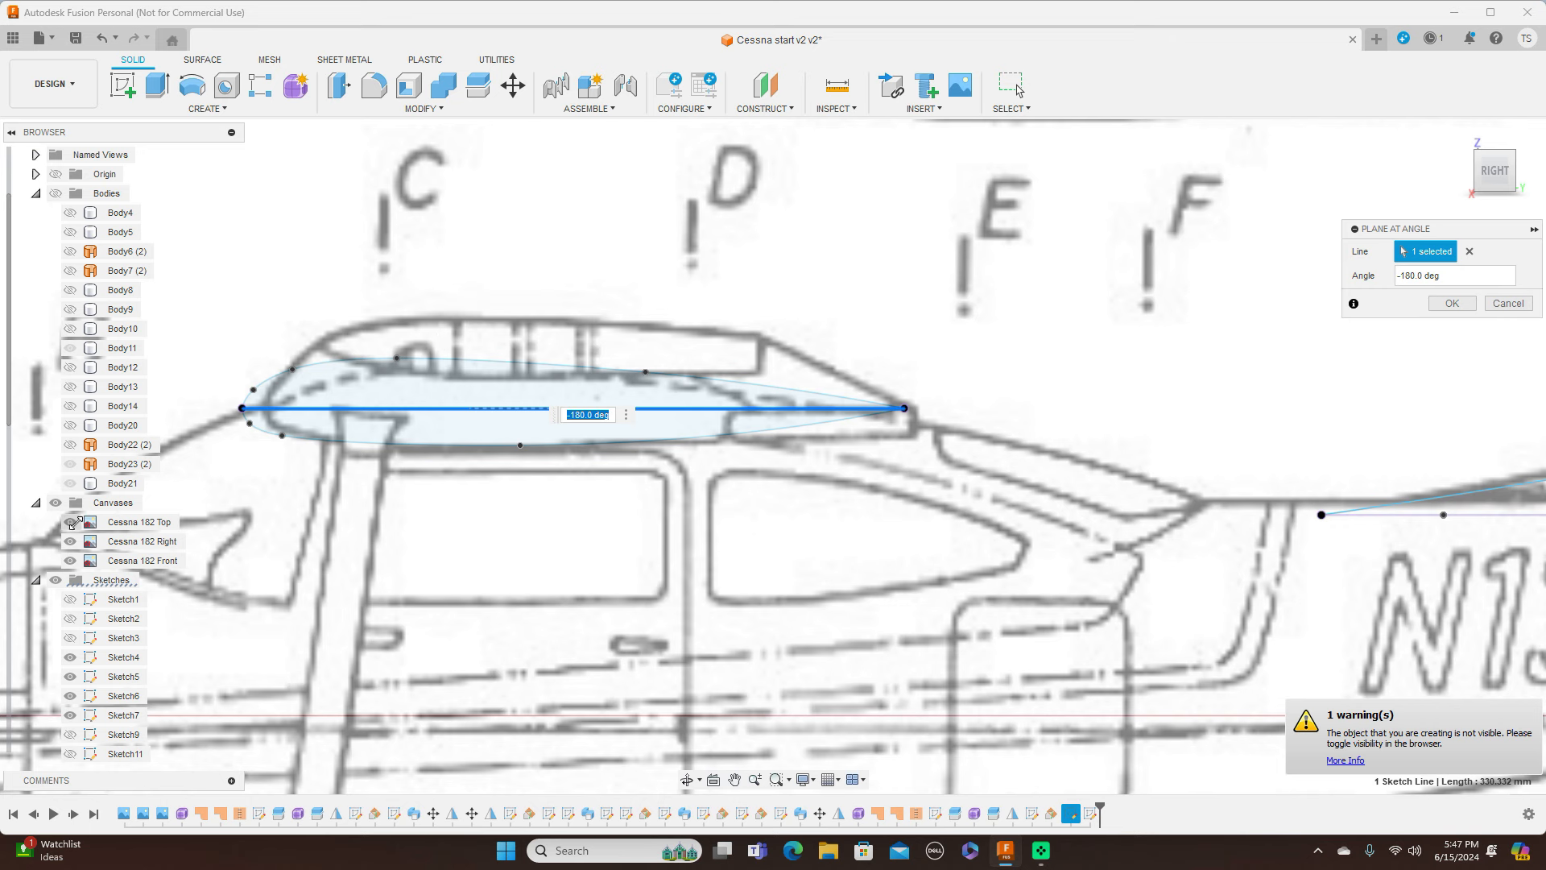
scroll(11, 533, down, 5)
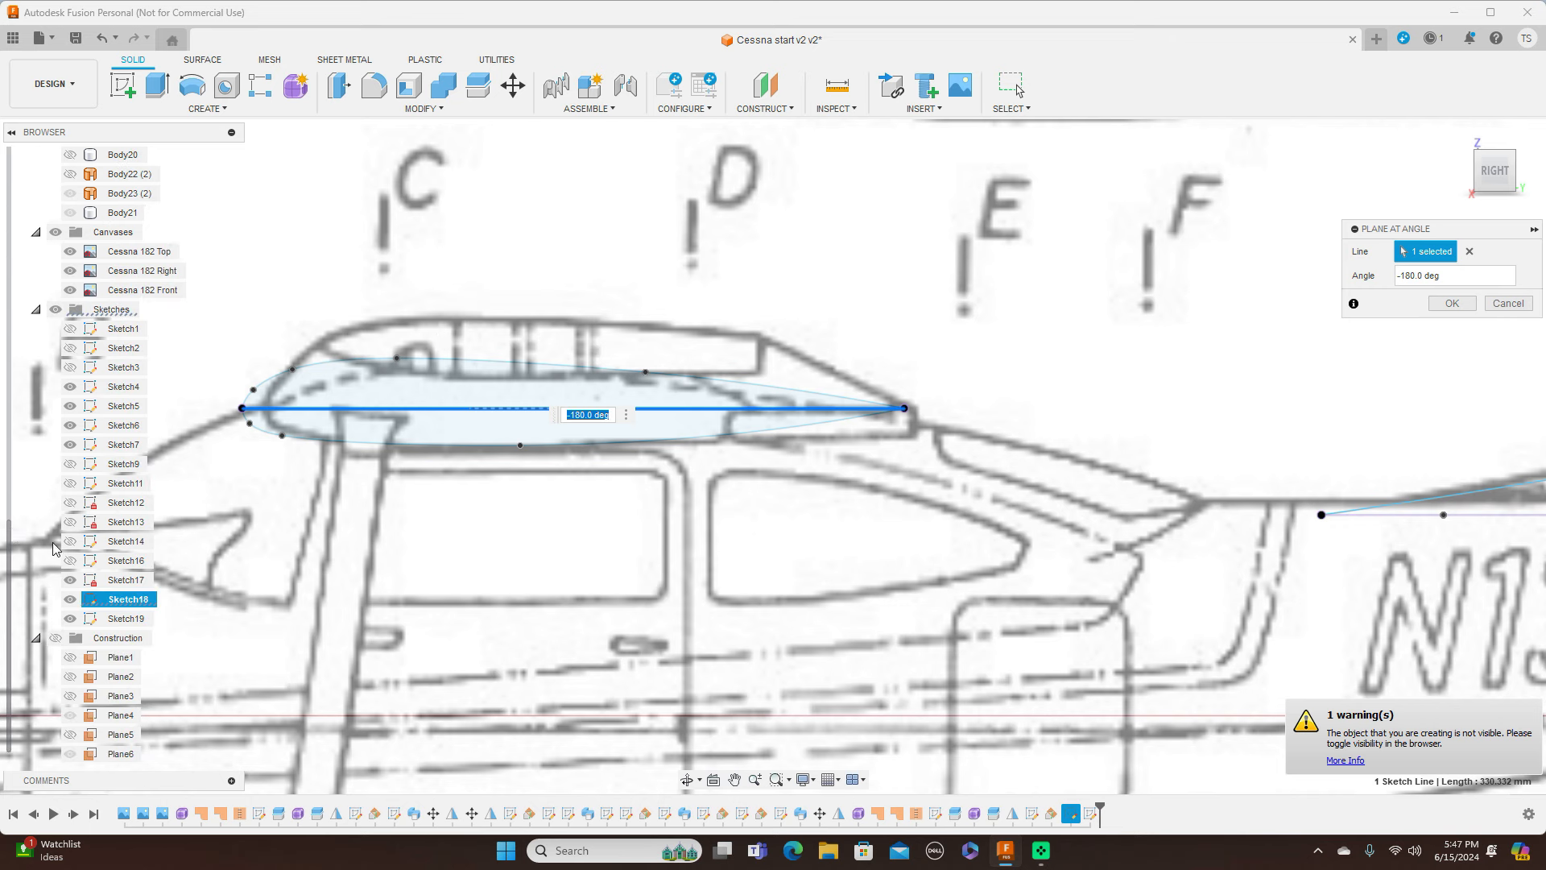
click(56, 639)
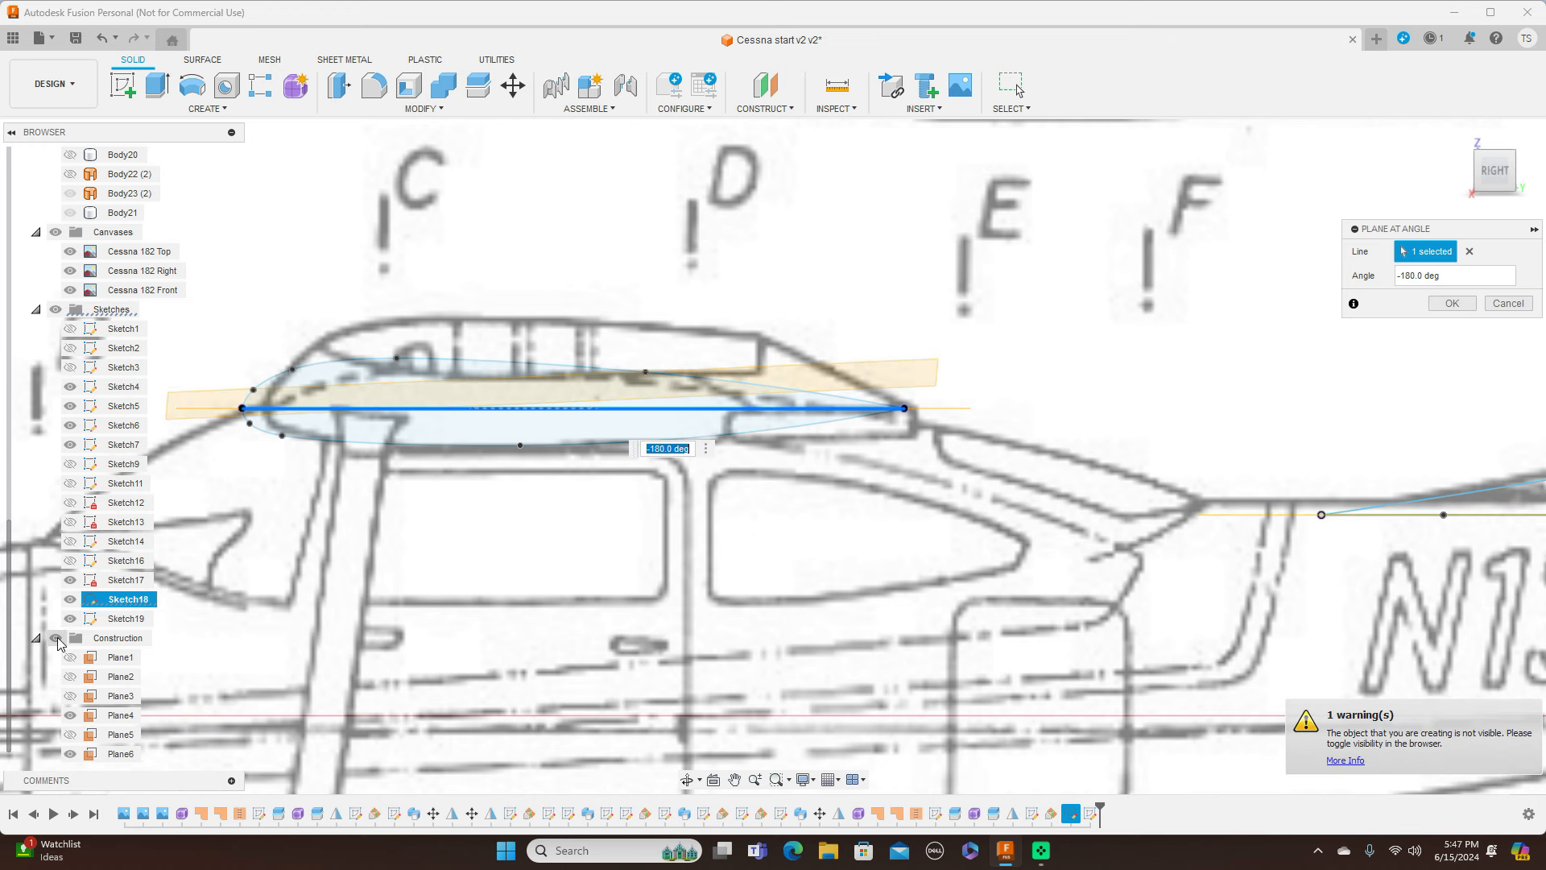
shift+middle_drag(773, 456, 910, 461)
click(1500, 171)
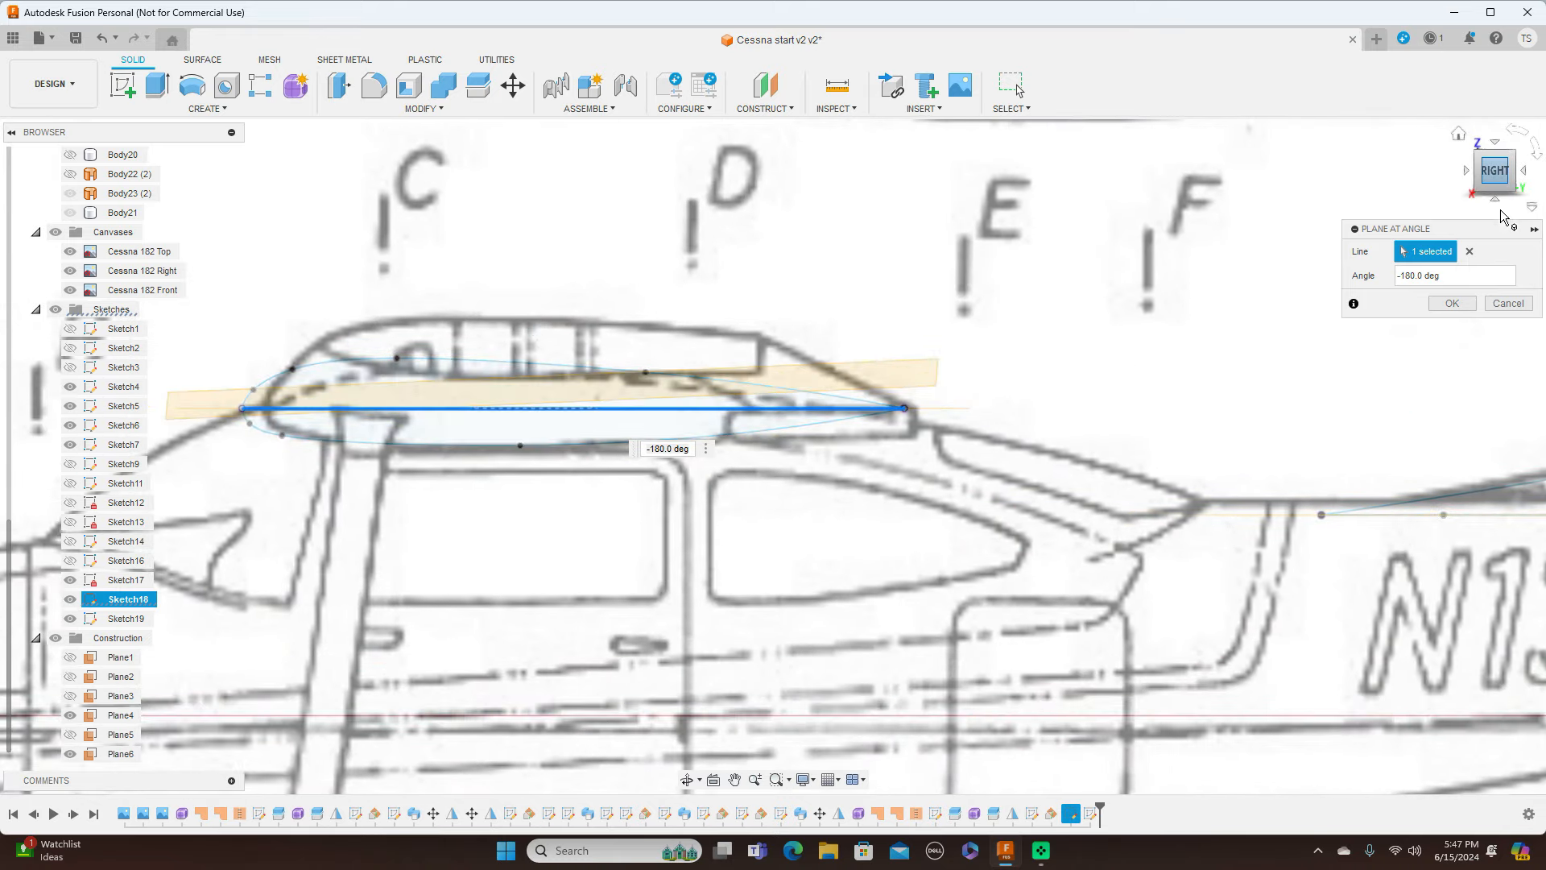
click(1452, 304)
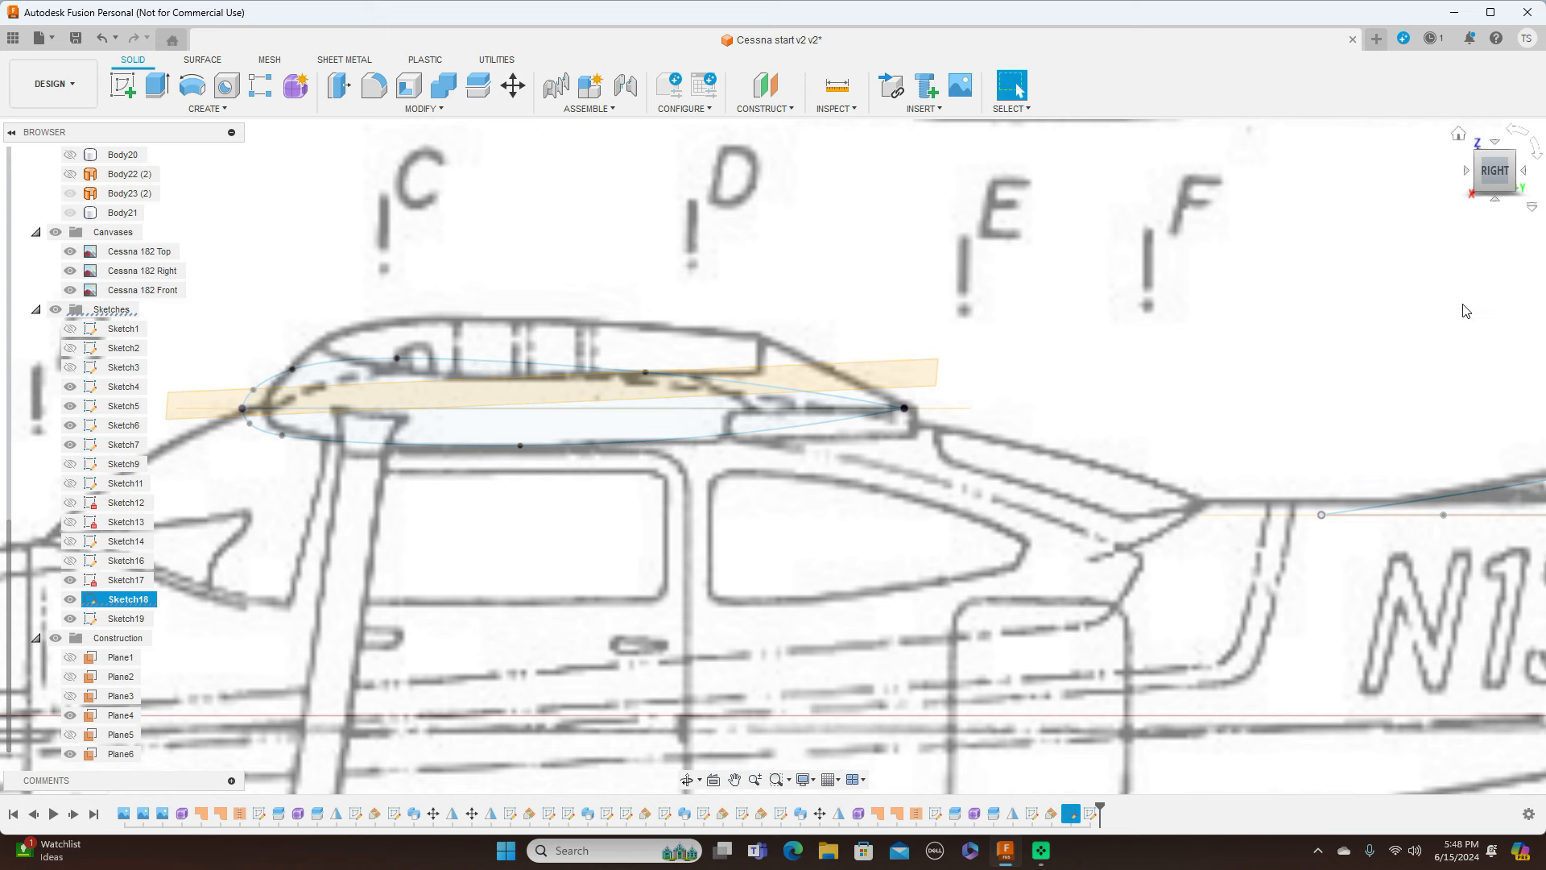
Hide Plane4, the tilted construction plane crossing the airfoil profile
click(910, 377)
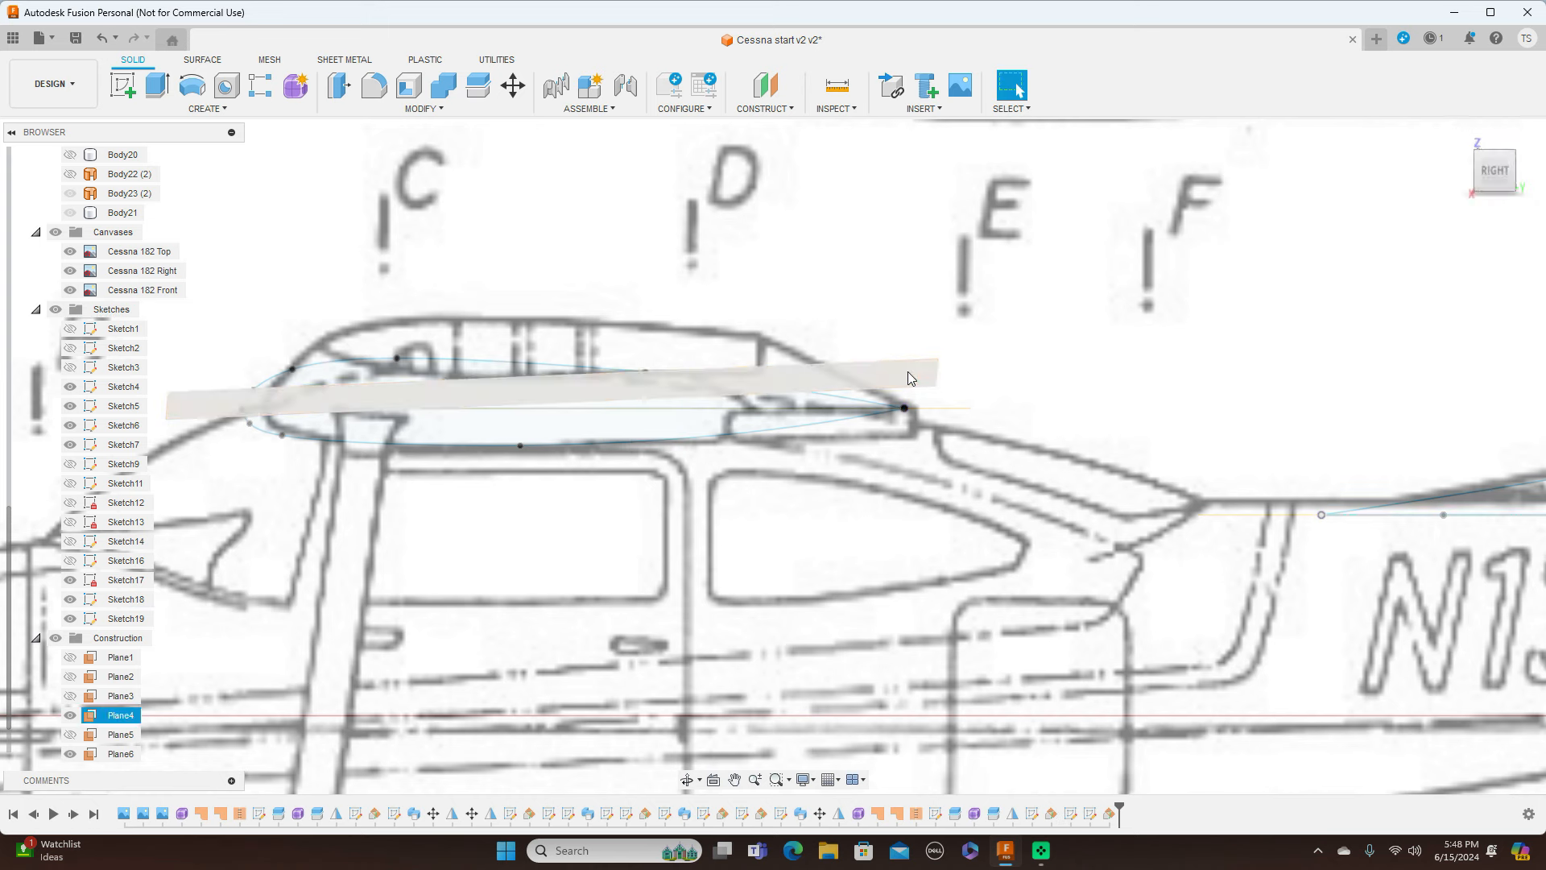
click(70, 714)
click(1492, 168)
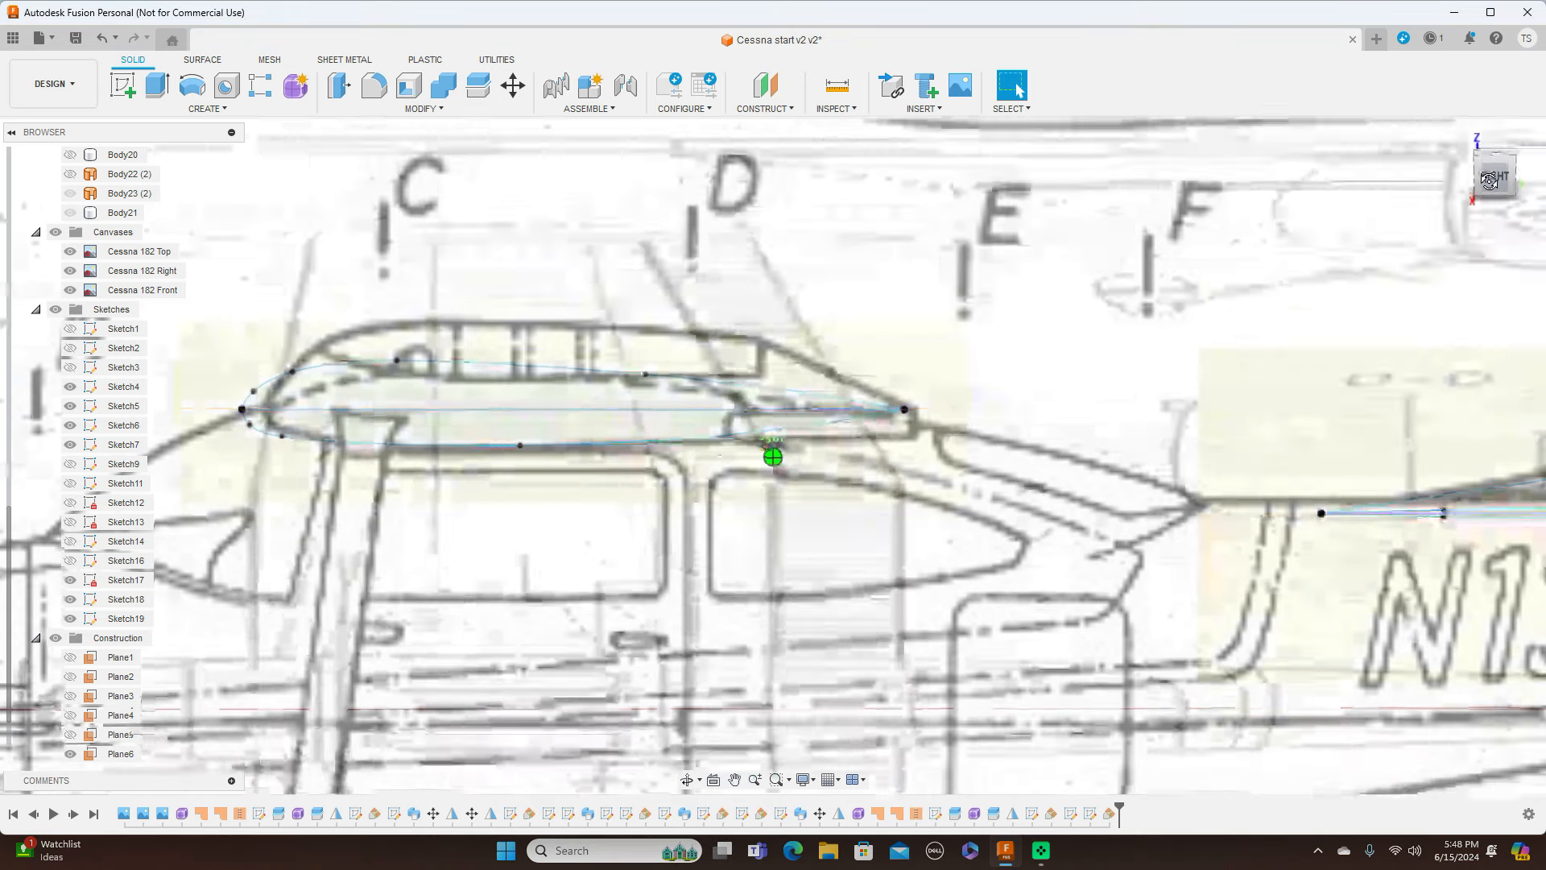
click(1492, 170)
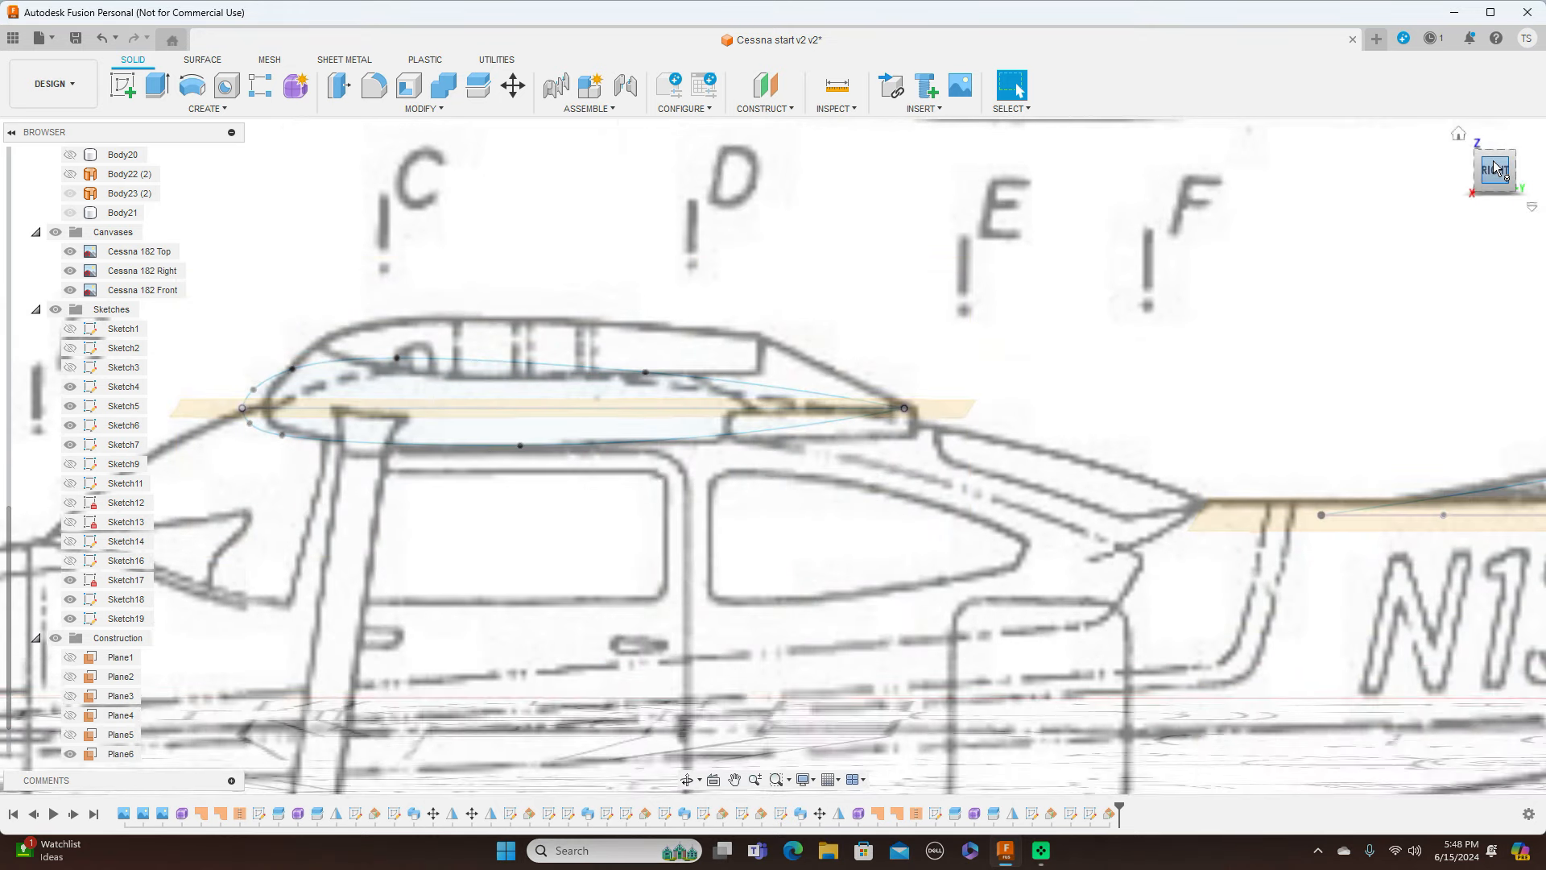
Examine the wing area and construction planes over the top-view blueprint from directly above
click(1496, 145)
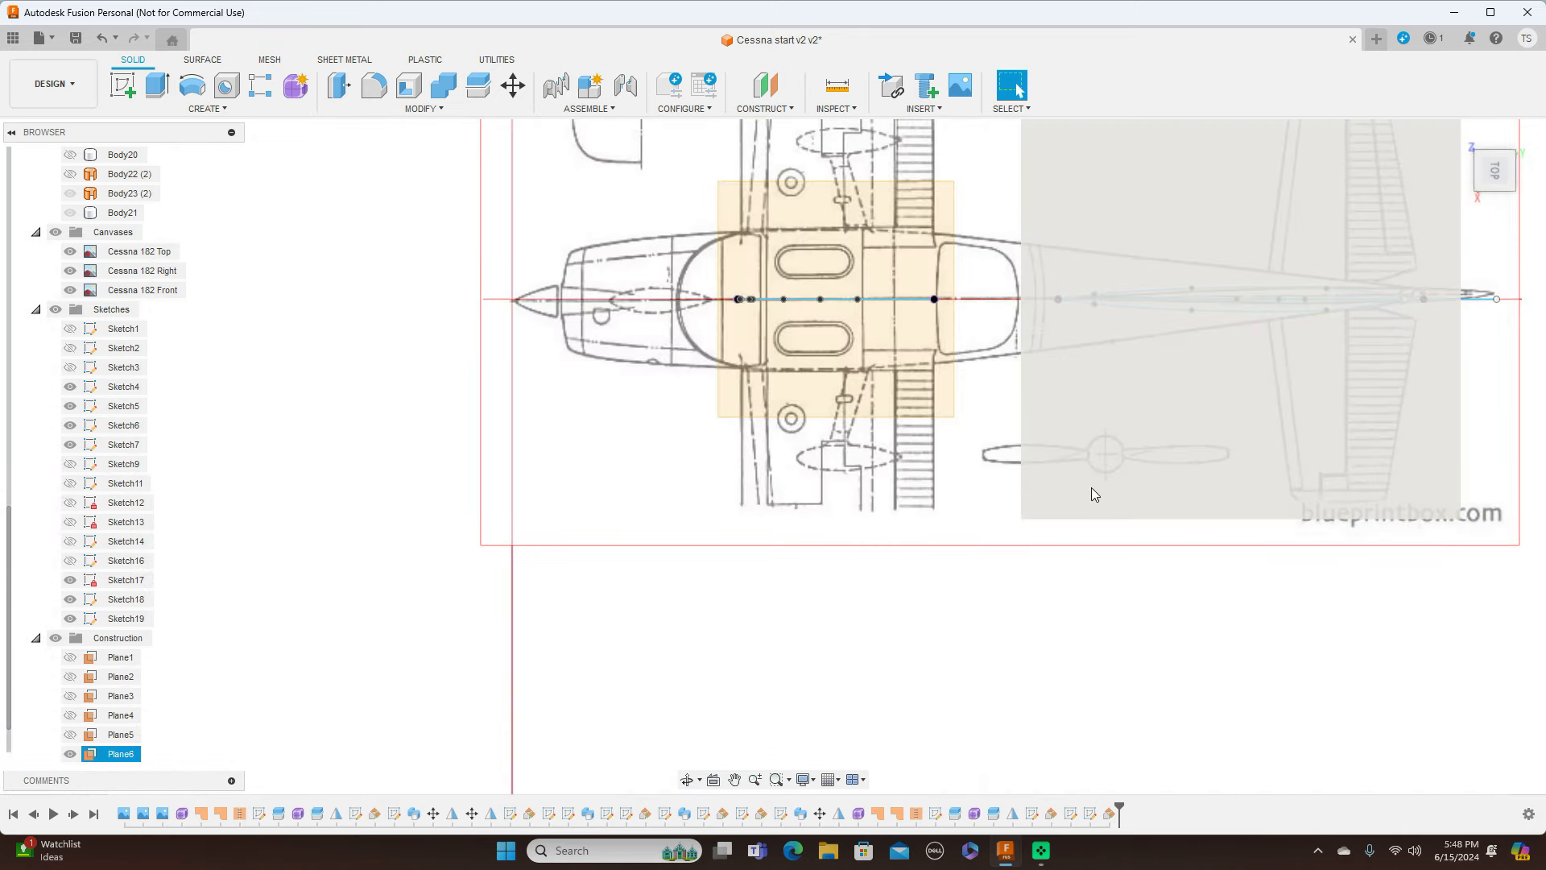
scroll(811, 544, up, 3)
middle_drag(782, 401, 980, 590)
scroll(983, 362, down, 1)
scroll(983, 360, down, 2)
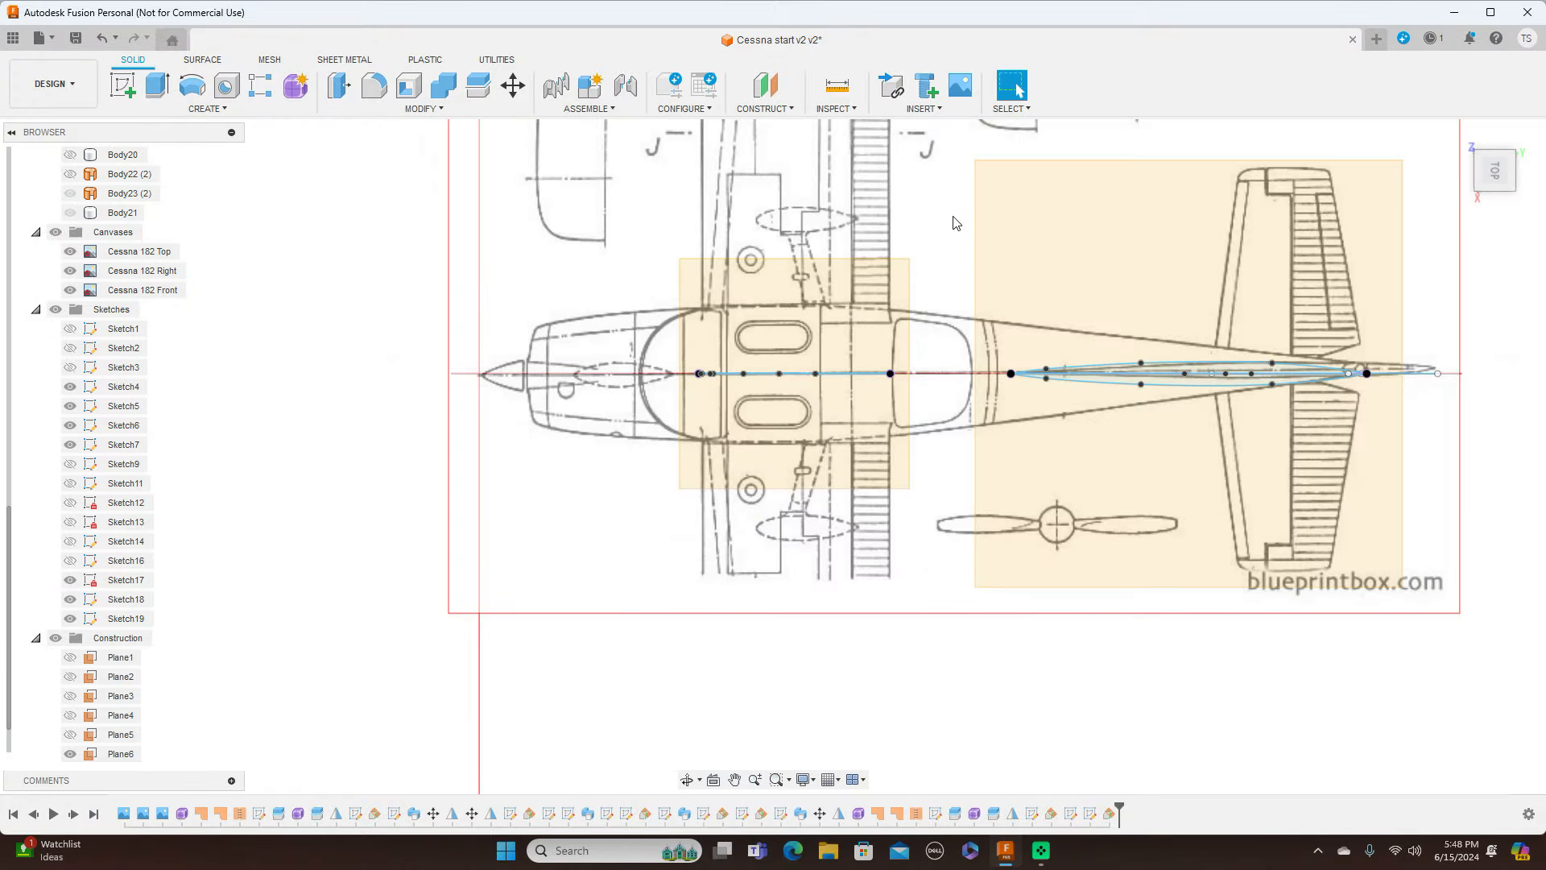
middle_drag(952, 216, 802, 369)
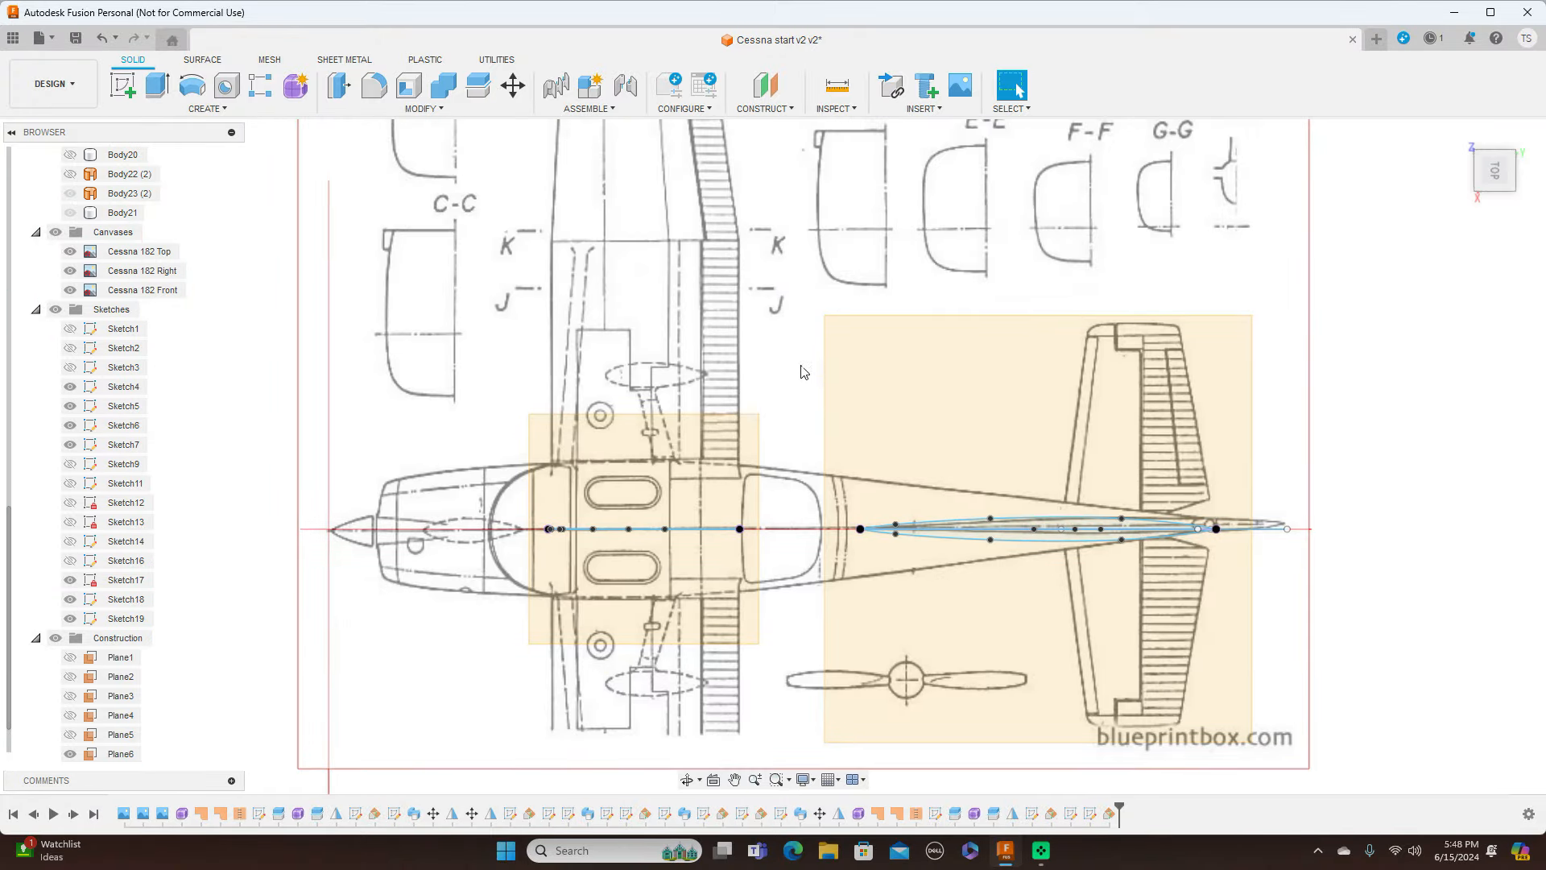
scroll(806, 367, up, 1)
scroll(804, 370, up, 1)
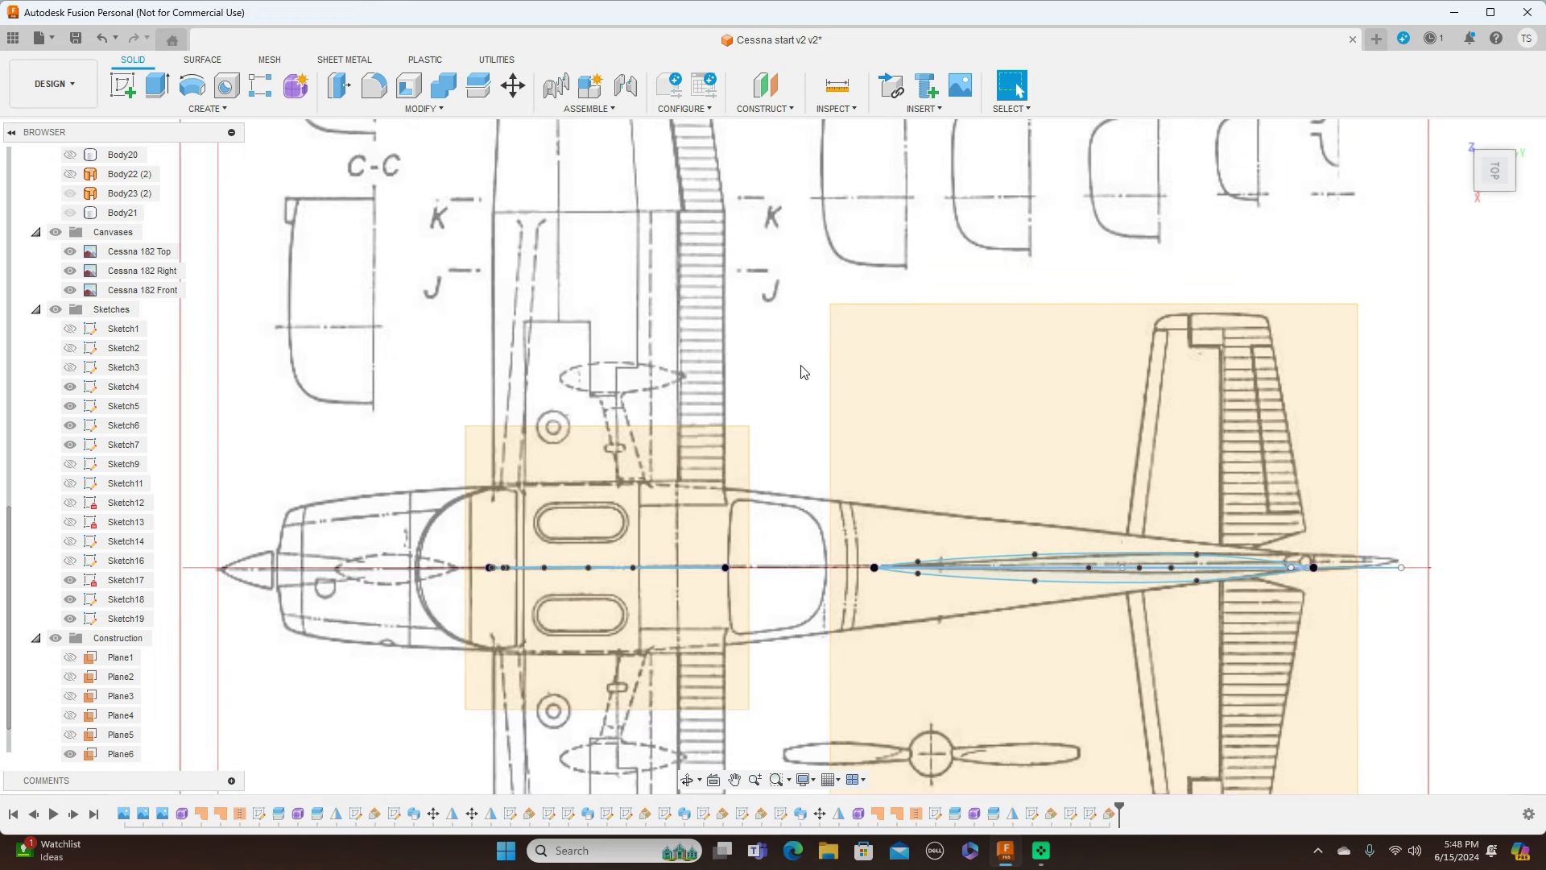
Start a sketch on the horizontal plane through the airfoil's chord line, viewed from directly above
click(699, 449)
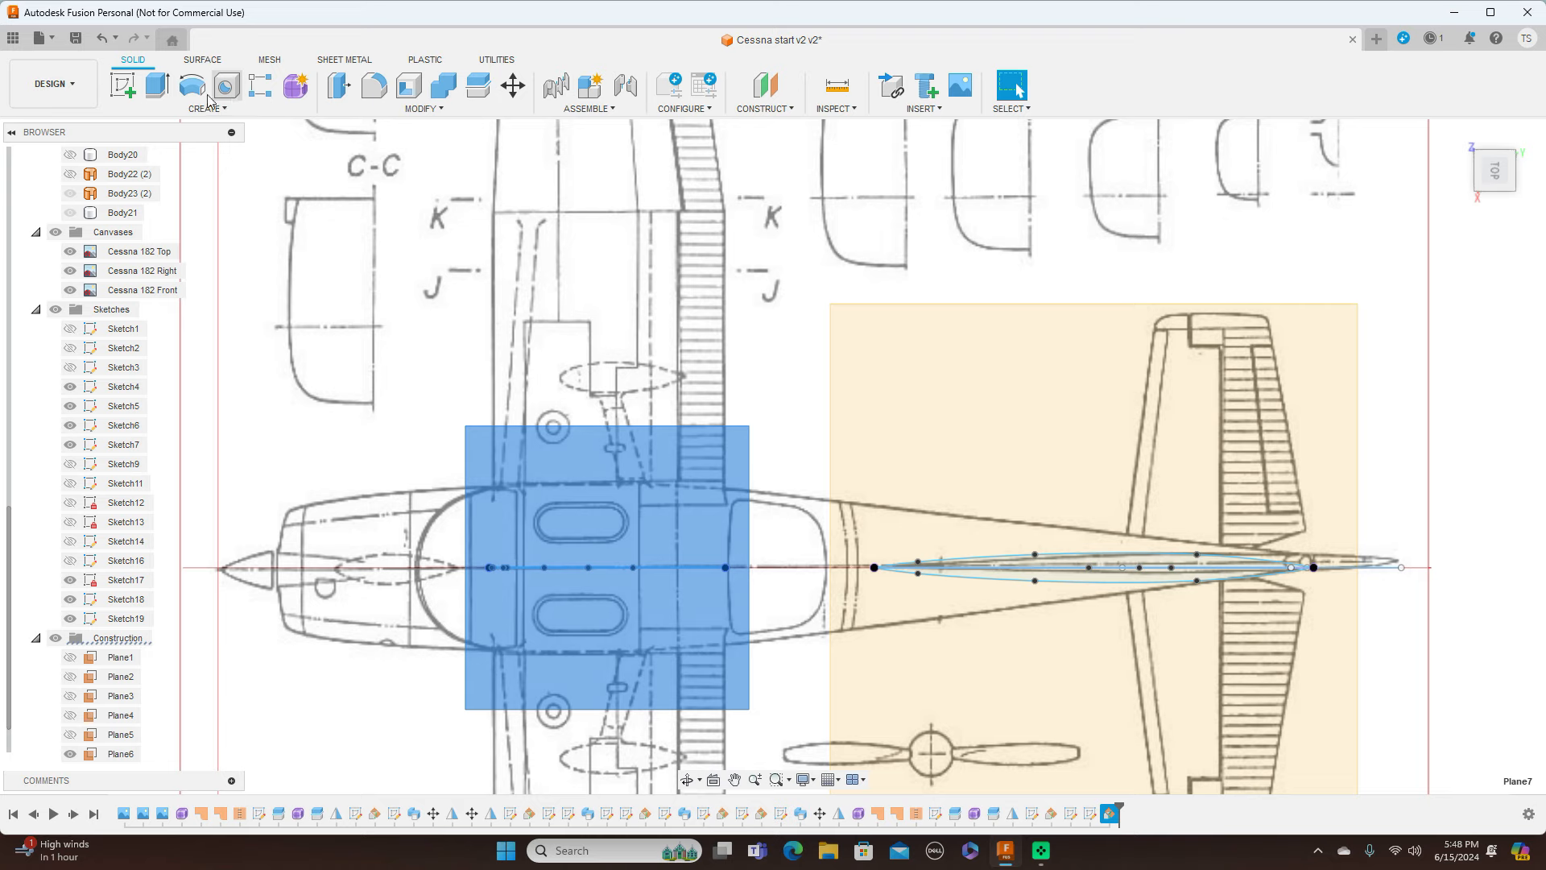
click(123, 85)
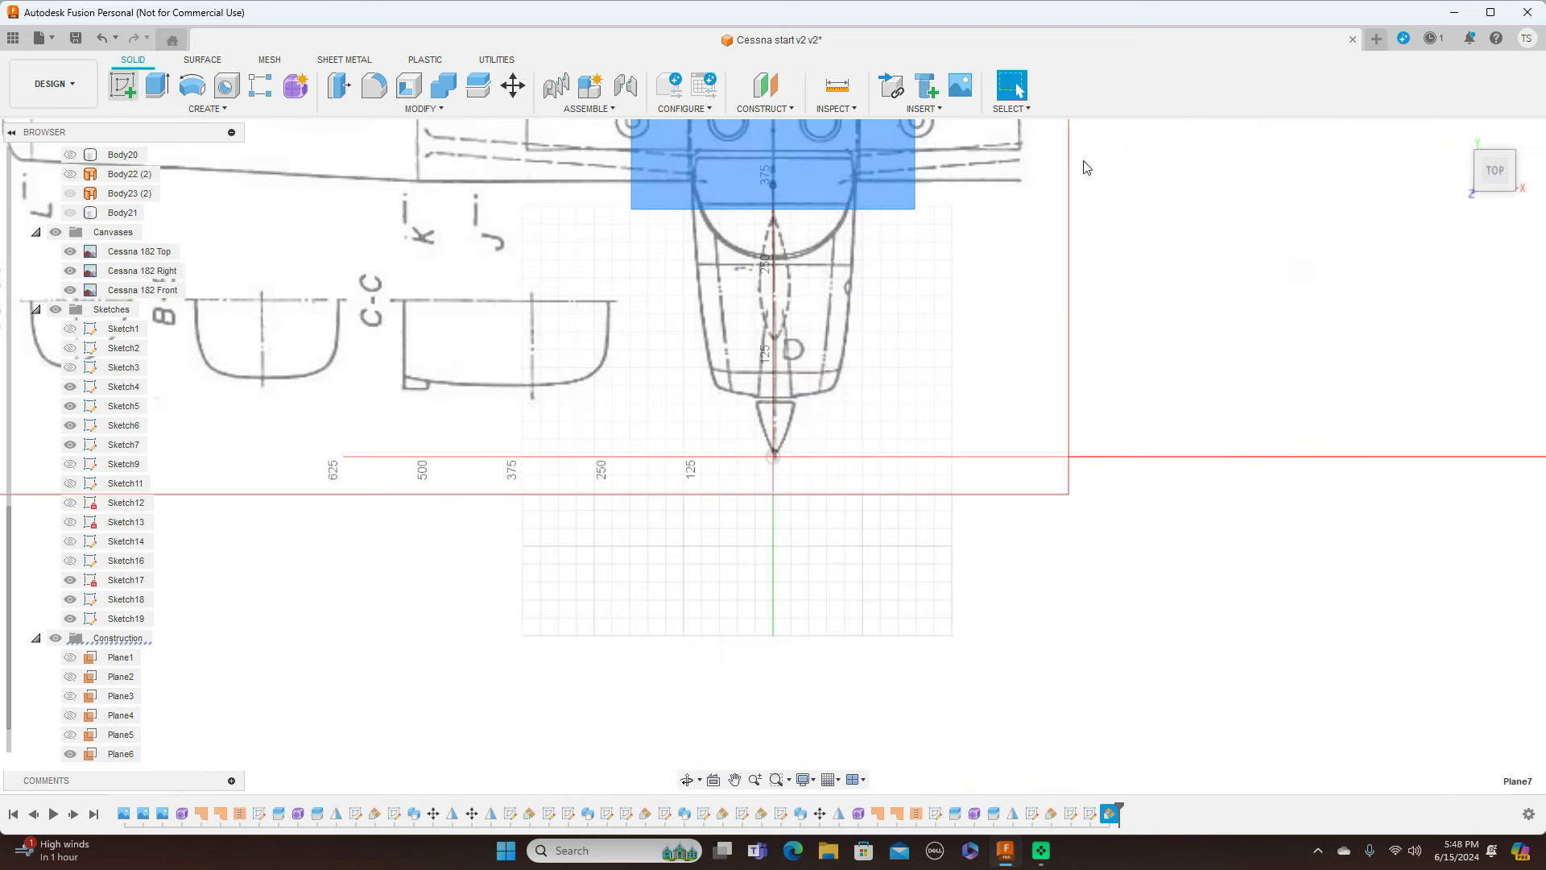
click(1532, 145)
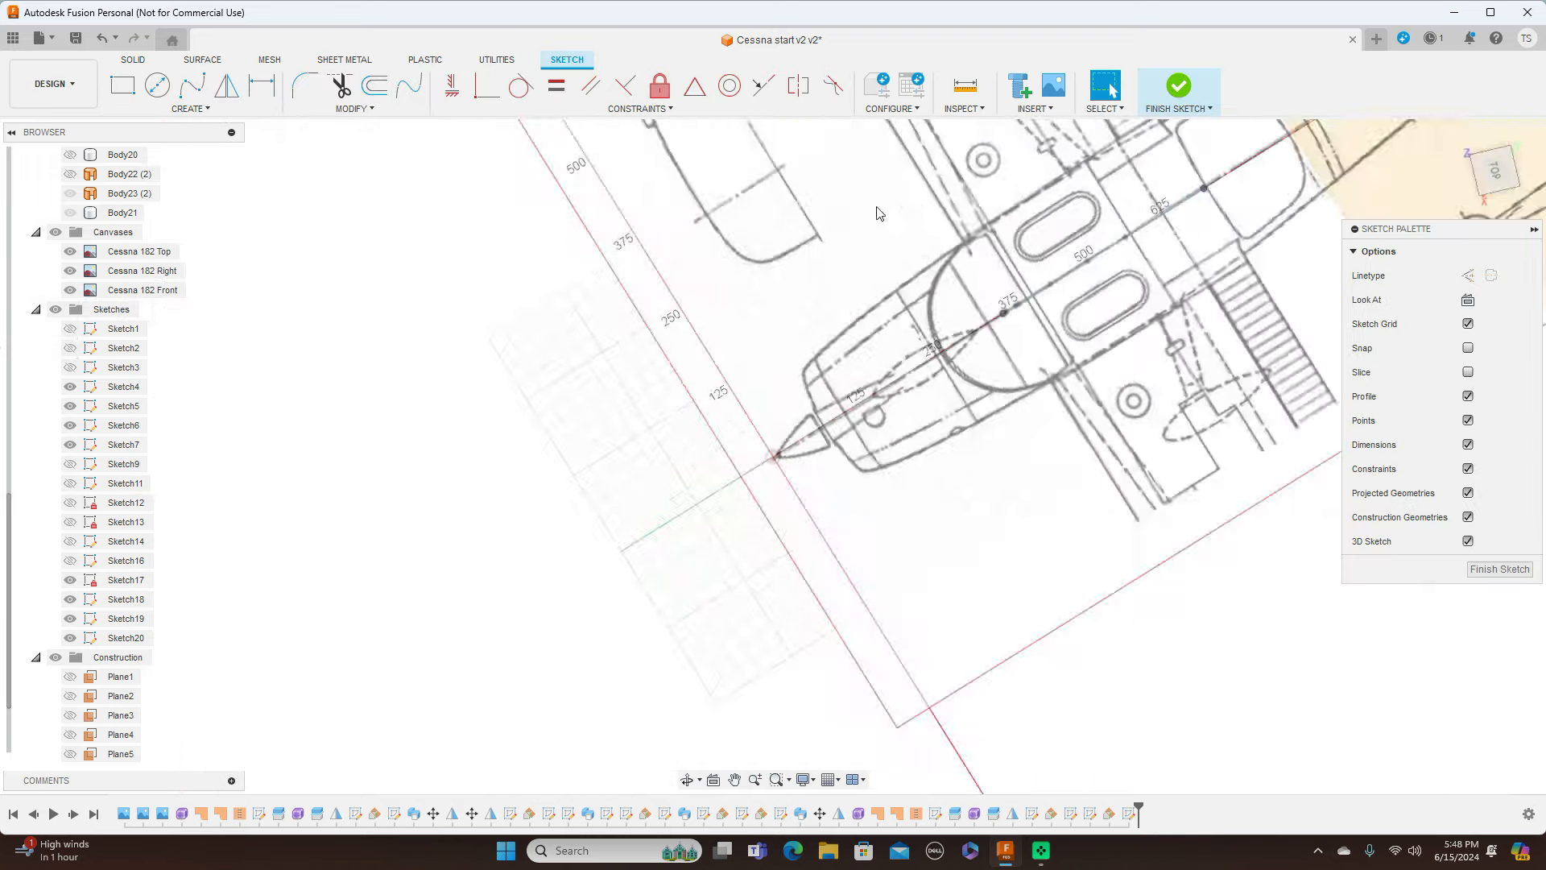
middle_drag(1083, 268, 672, 273)
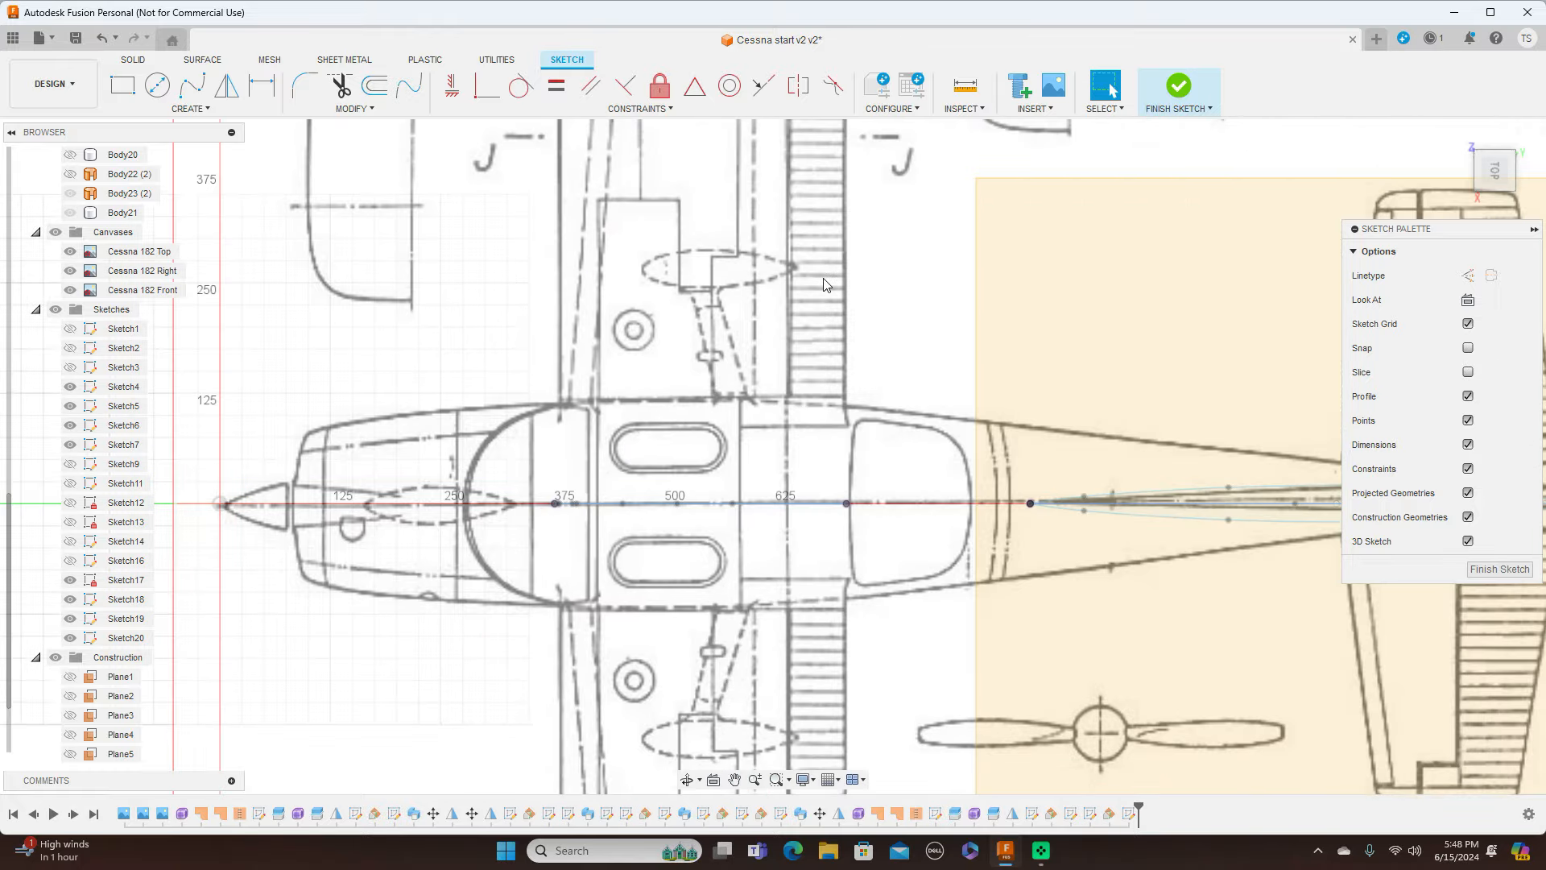
scroll(827, 286, up, 1)
scroll(966, 334, up, 4)
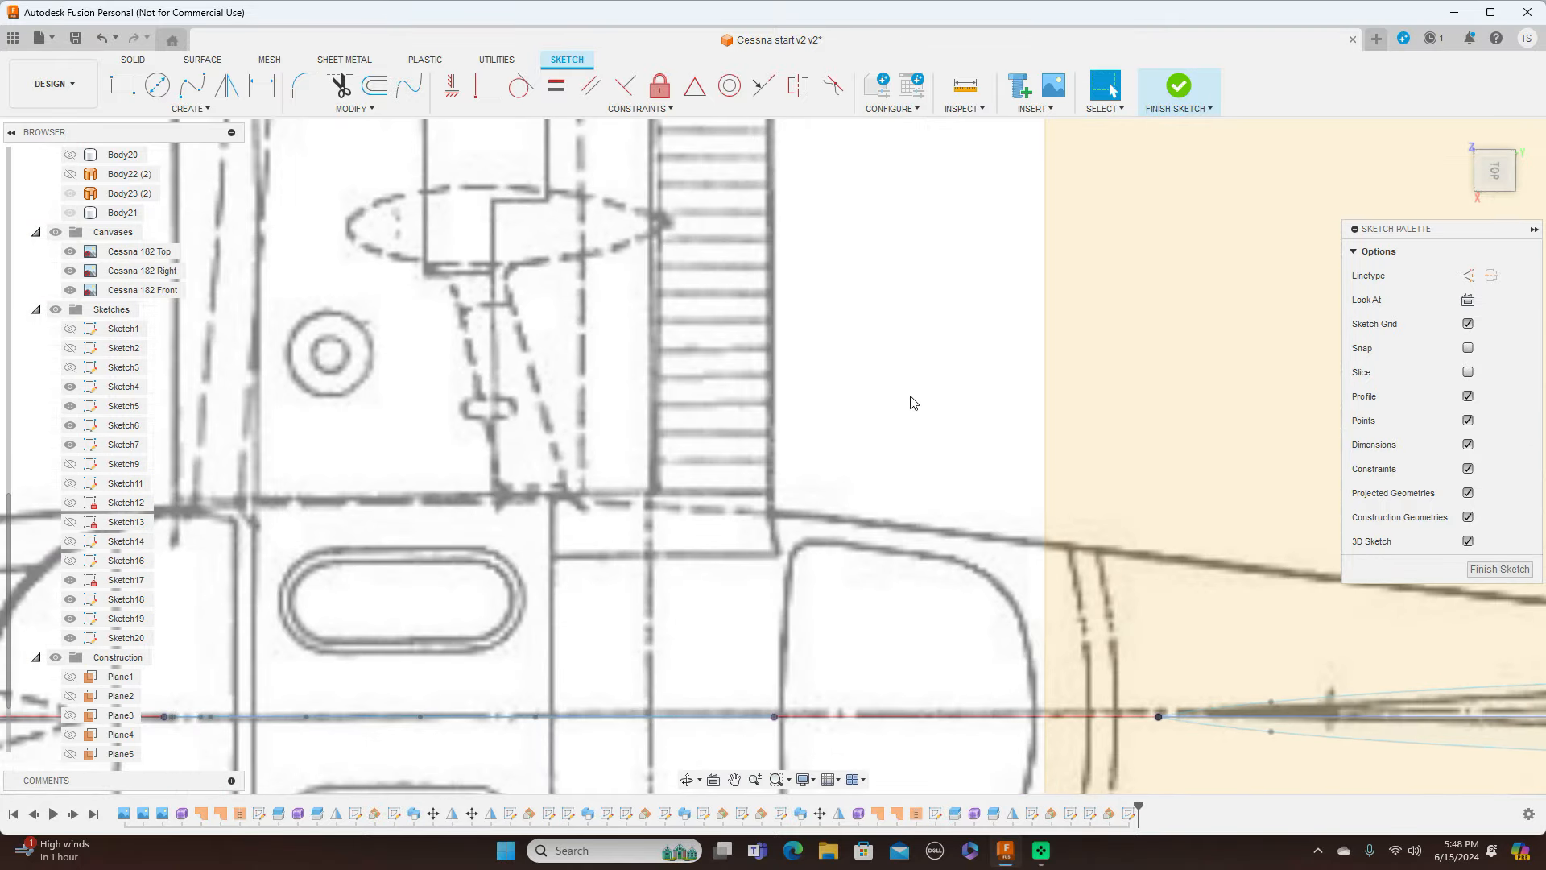
Draw the wing's trailing-edge line from the chord line's rear end to the K-K section break on the top-view blueprint
key(l)
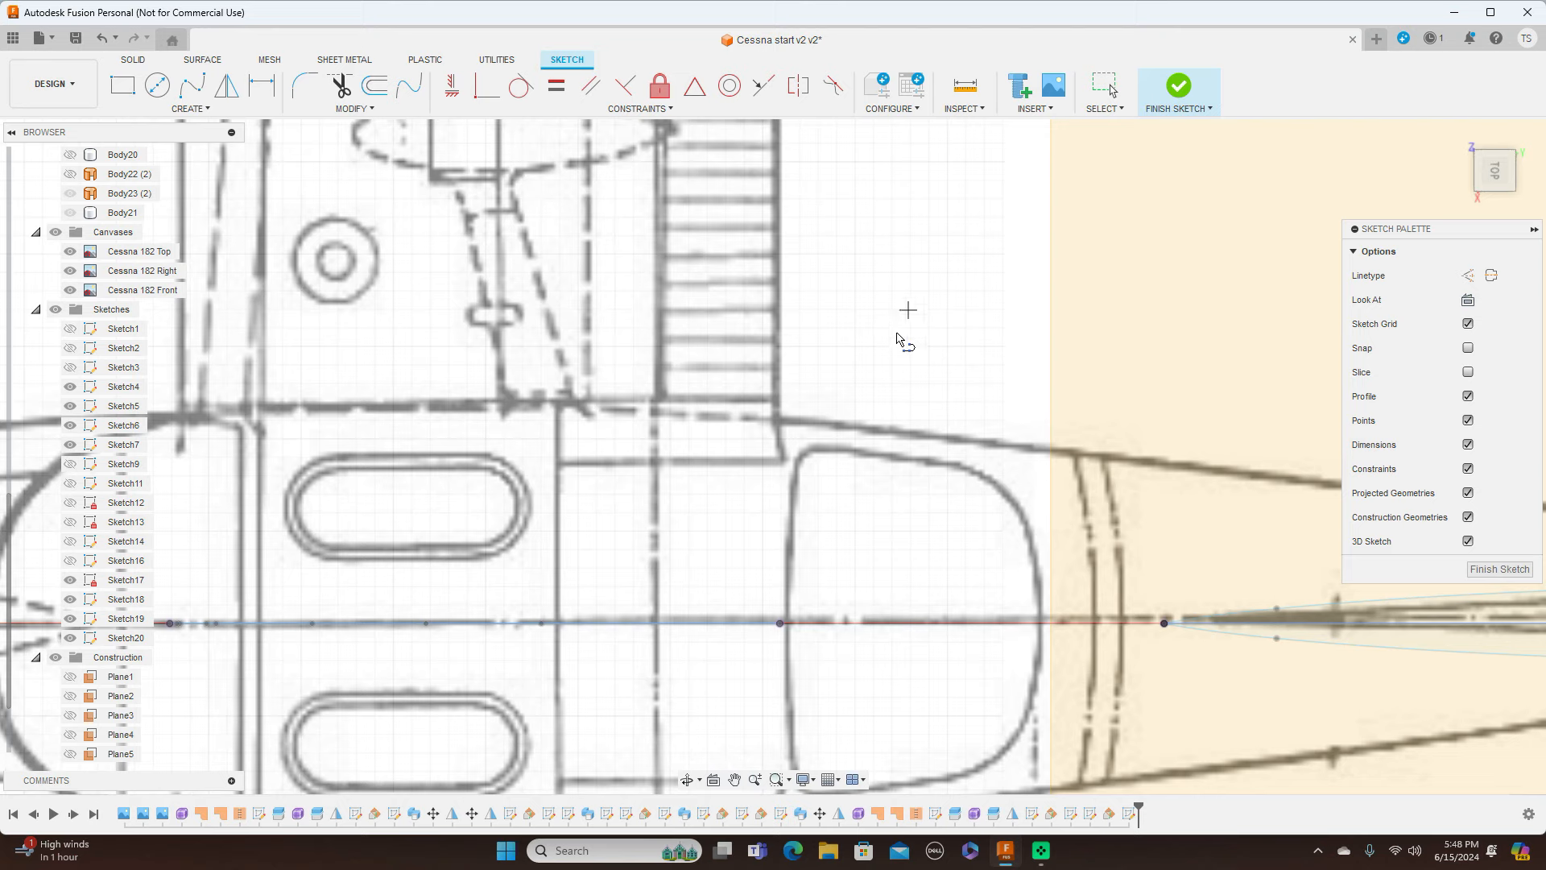
drag(779, 622, 837, 393)
scroll(842, 527, down, 4)
middle_drag(837, 393, 753, 691)
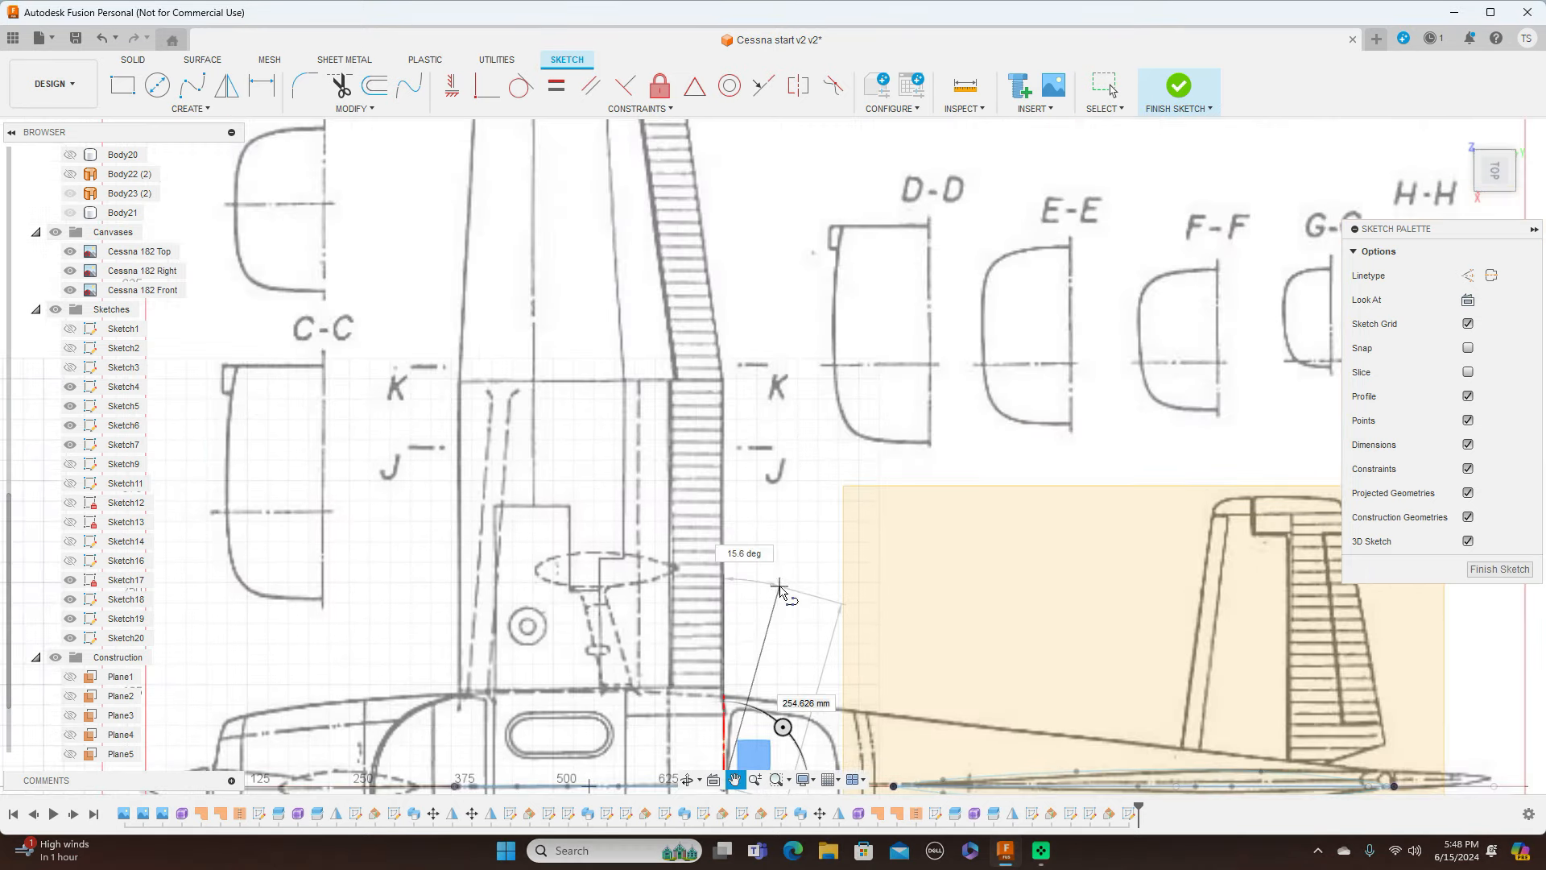
click(724, 380)
right_click(724, 378)
click(758, 381)
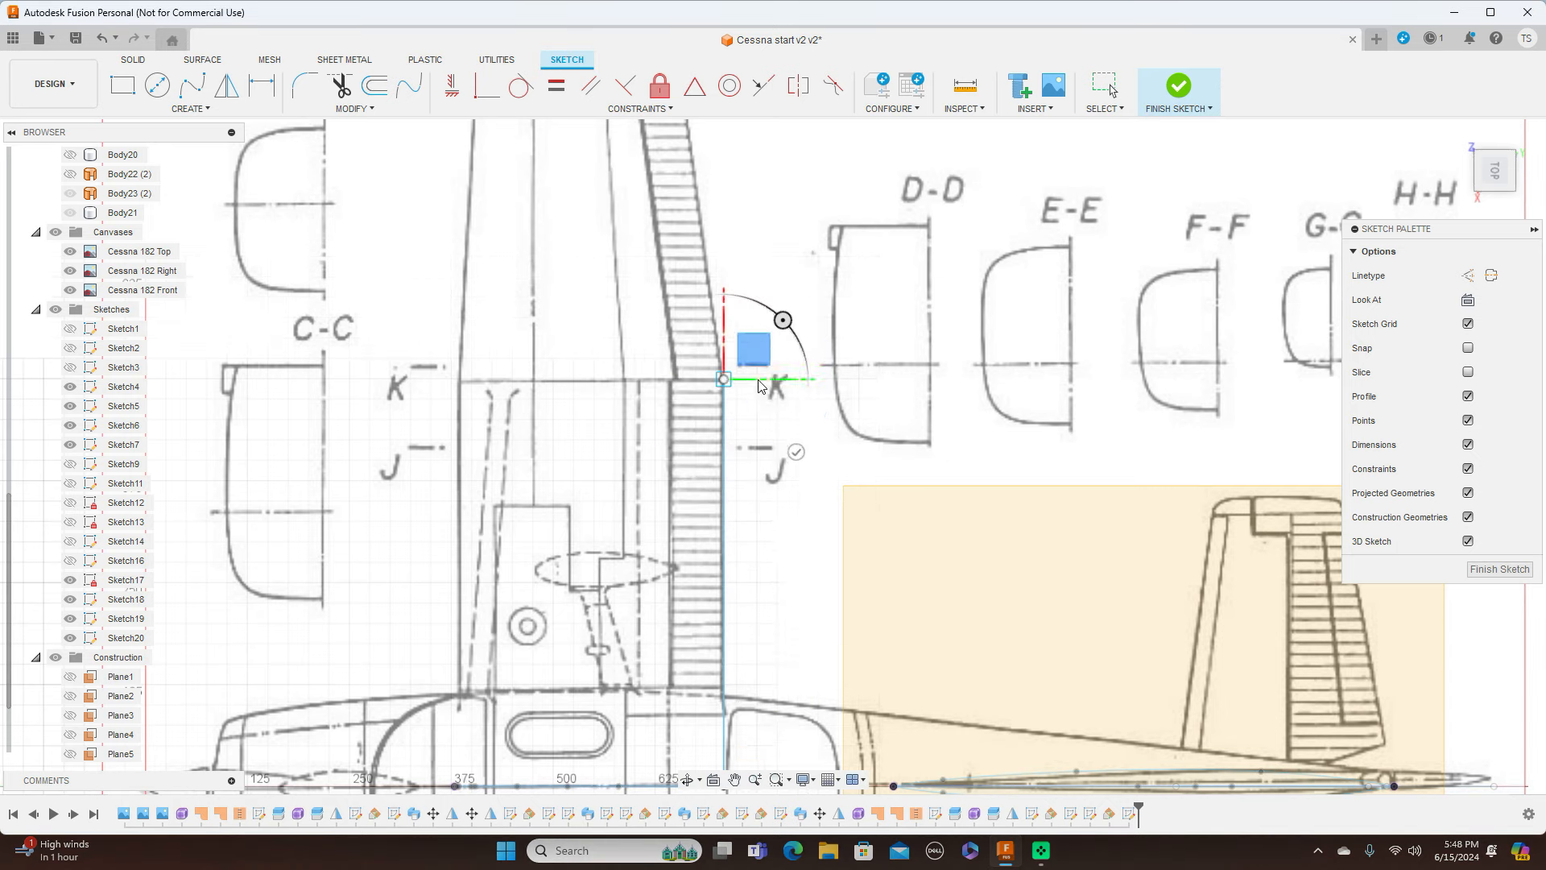
scroll(754, 435, down, 2)
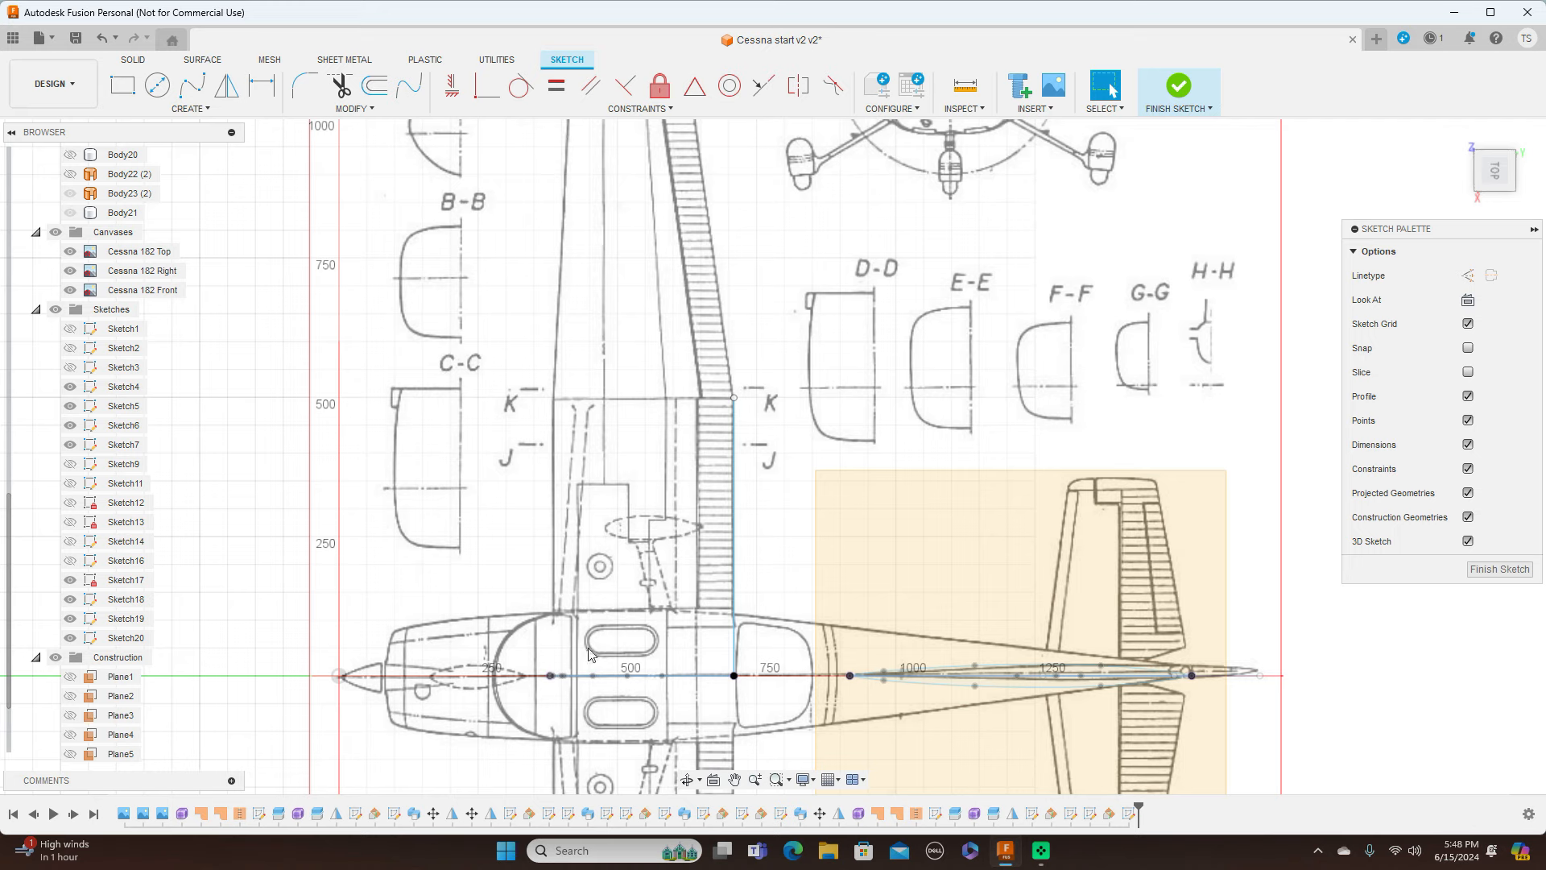
Draw a leading-edge line about 498 mm long from the chord line's front end to the K-K section break, and finish the sketch
scroll(544, 684, up, 5)
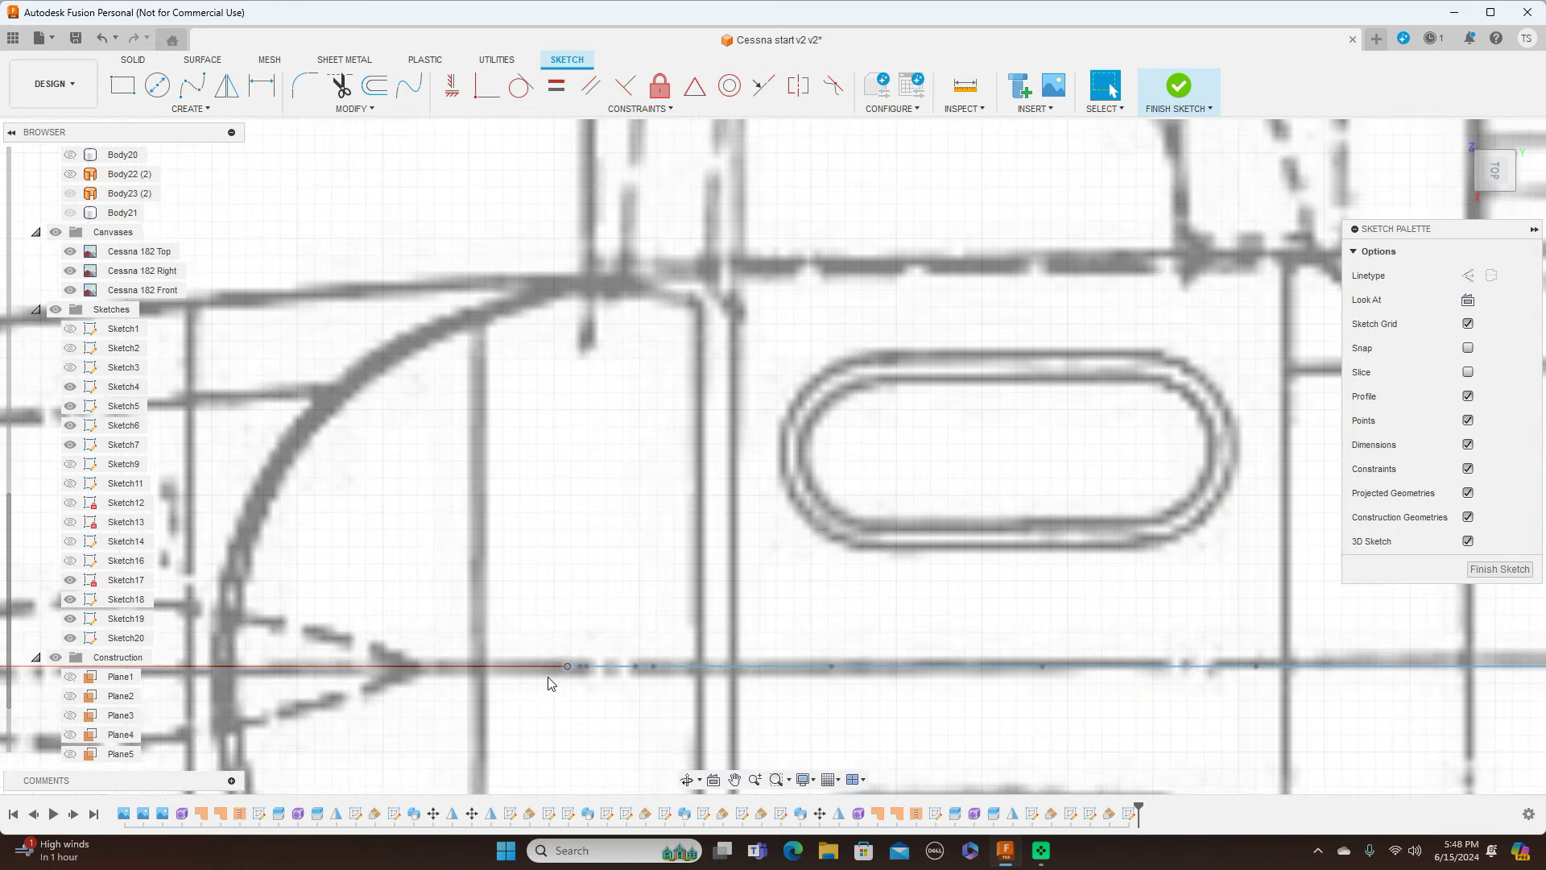
key(l)
click(570, 670)
scroll(620, 524, down, 5)
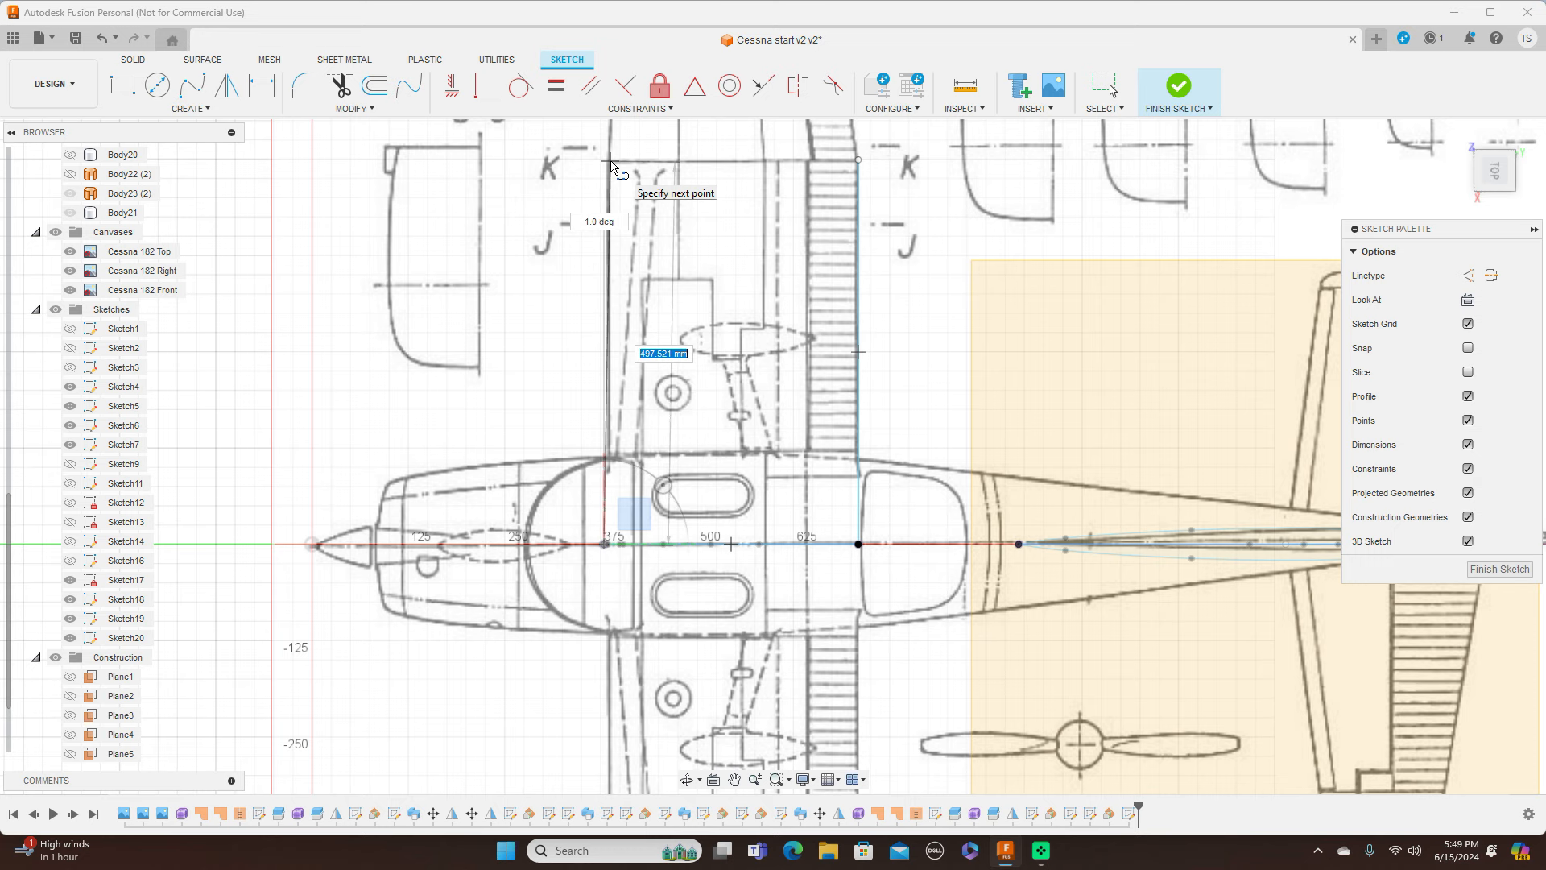
click(610, 162)
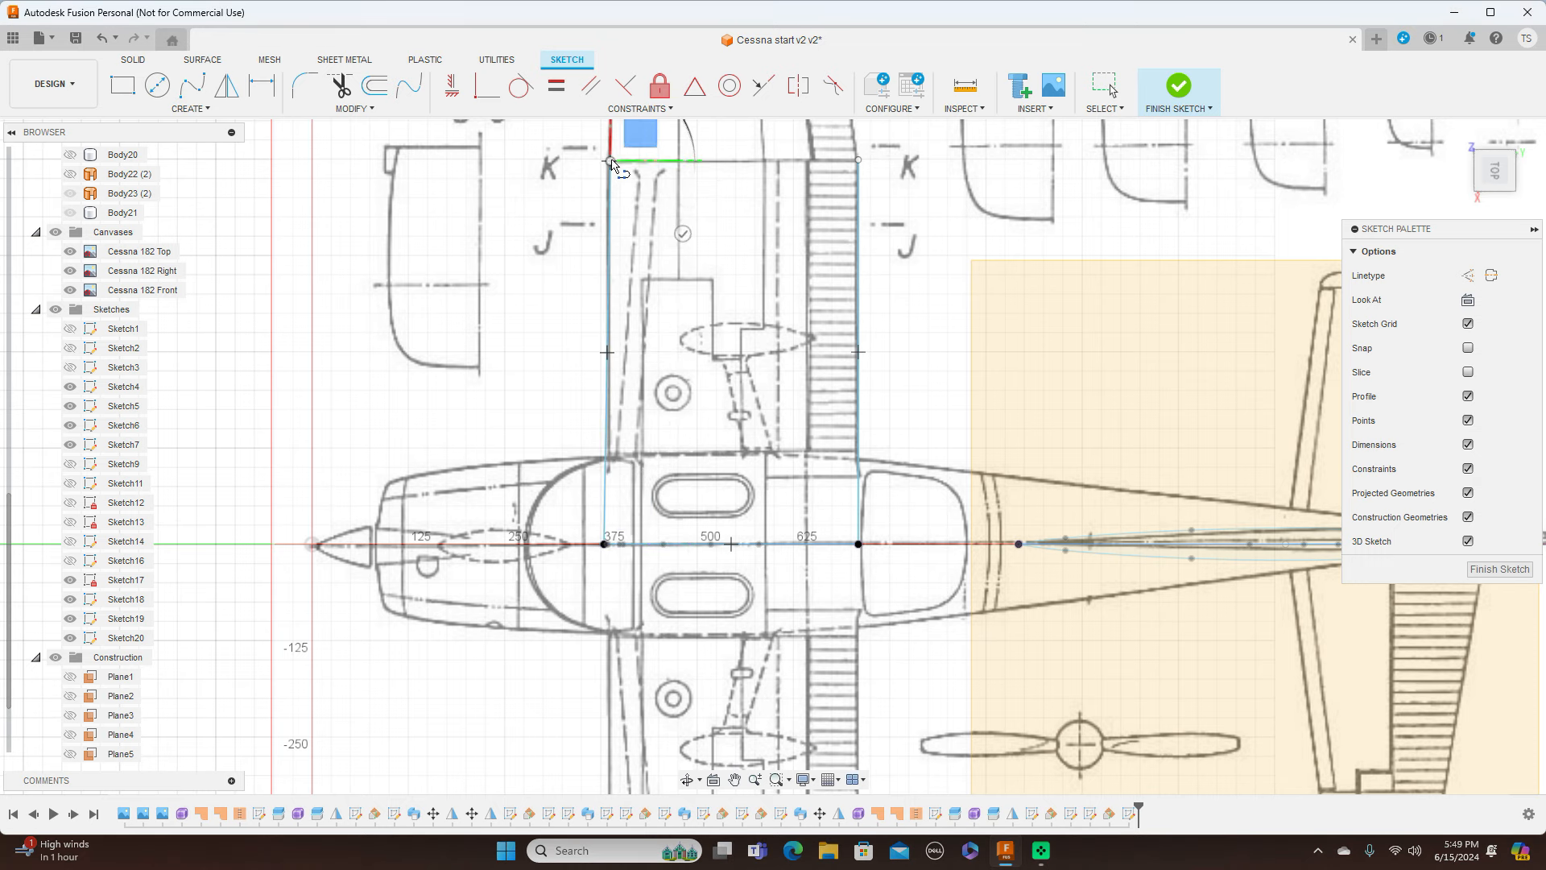
right_click(612, 163)
click(679, 145)
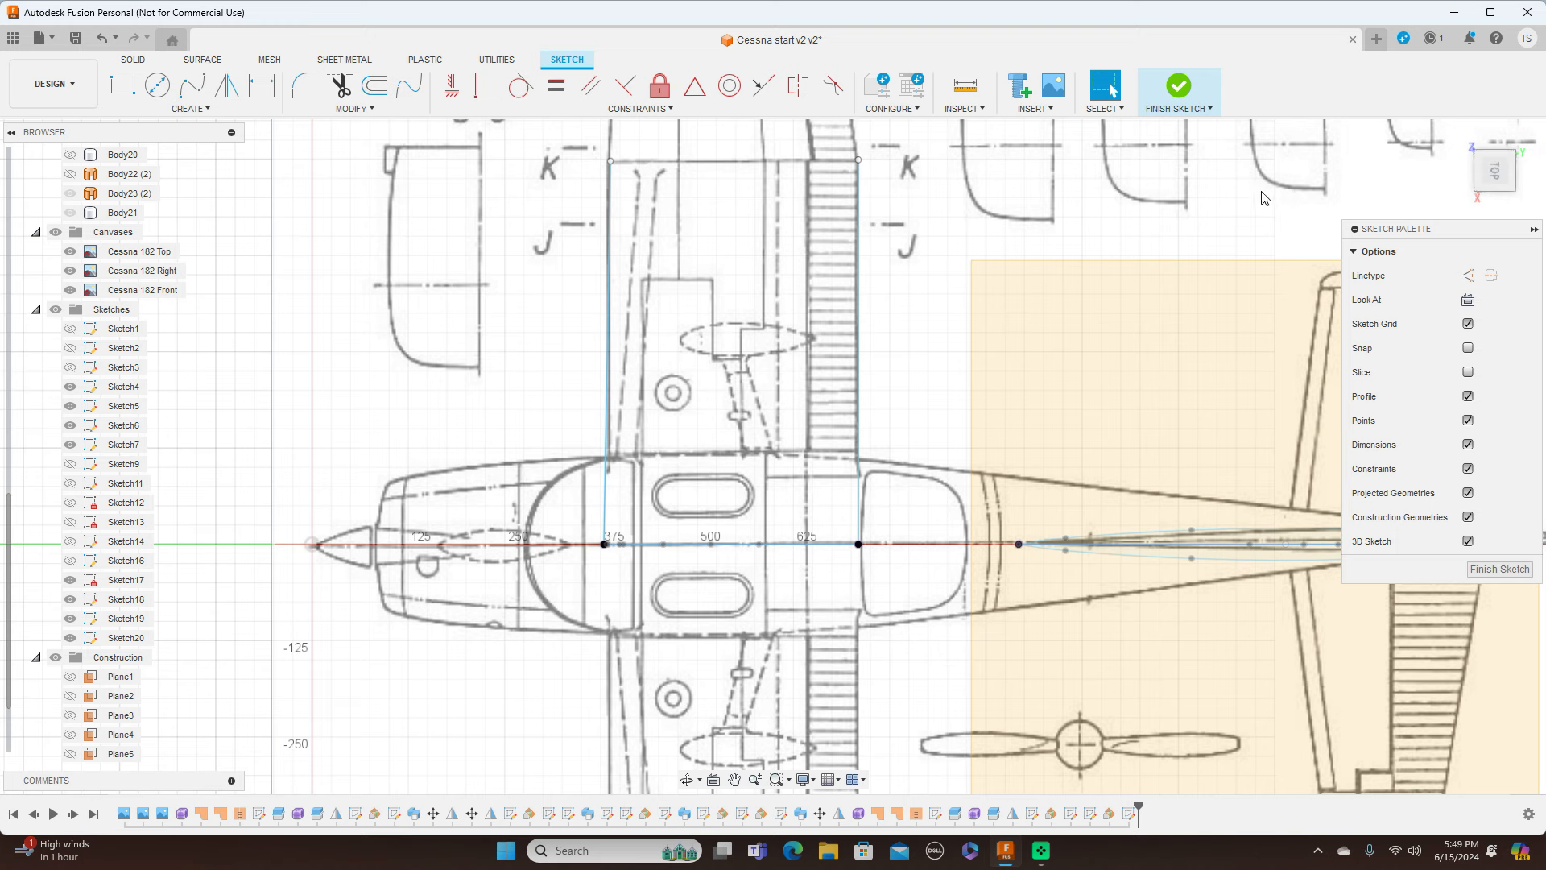
click(1213, 109)
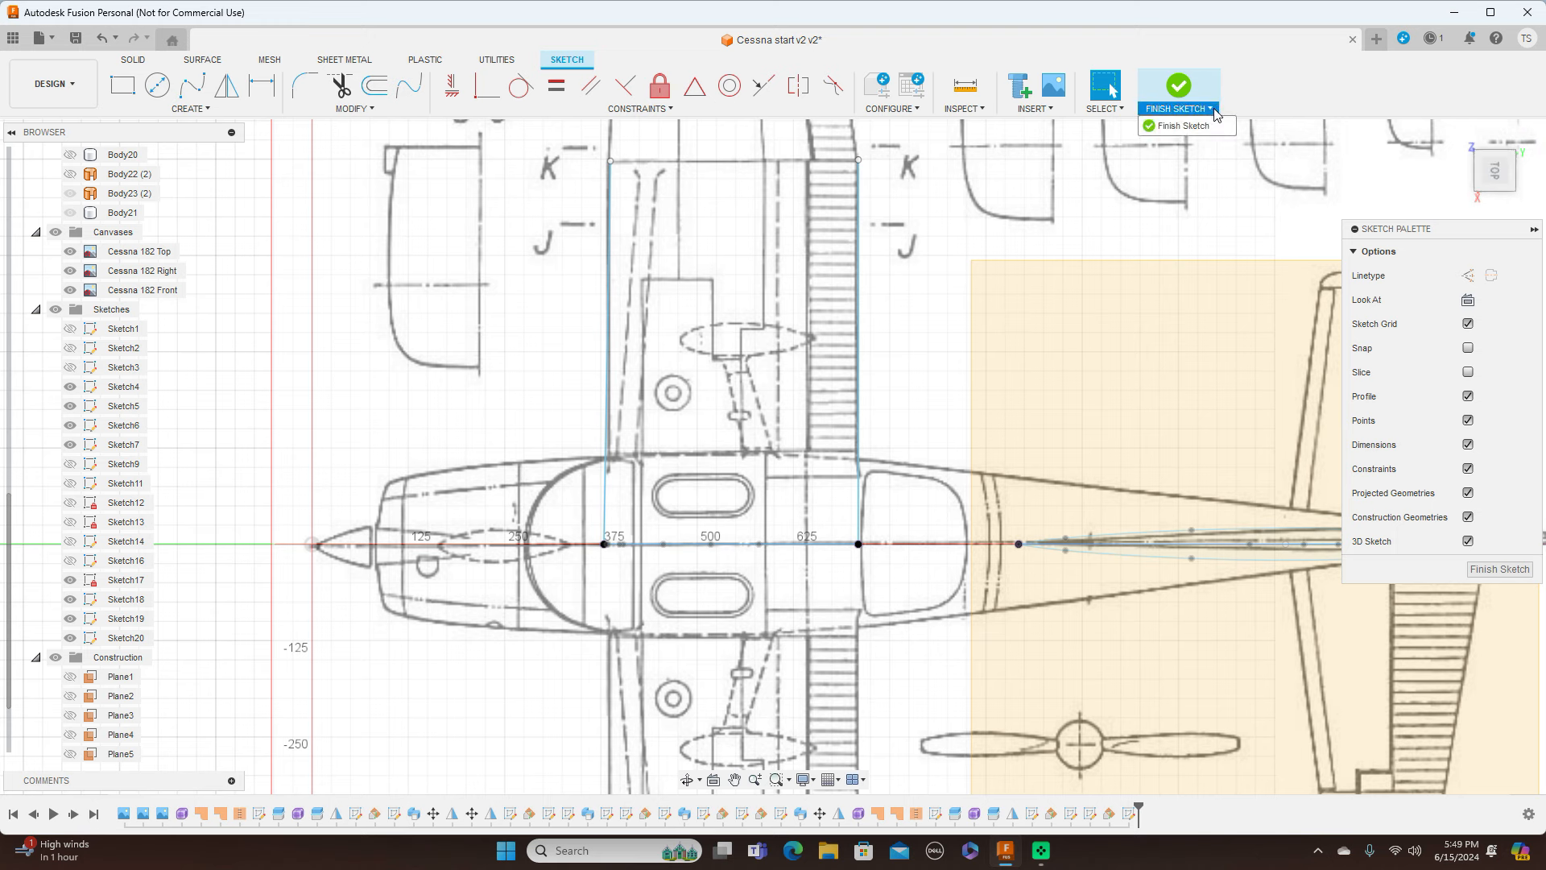
click(1208, 129)
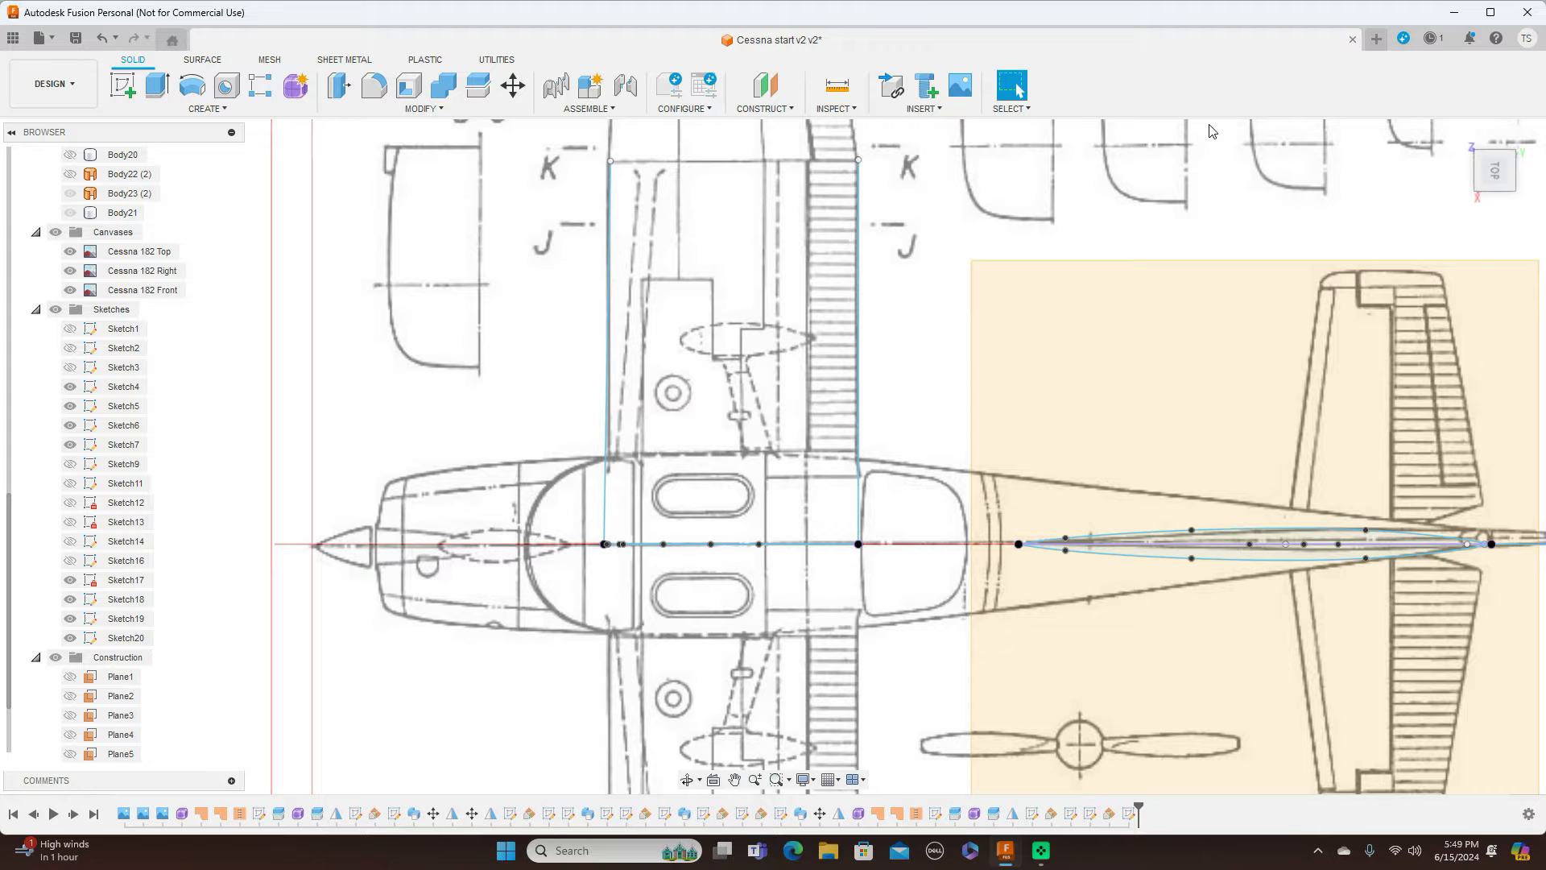
Hide all the blueprint canvases so only the sketches and the construction plane are displayed
mouse_move(1510, 191)
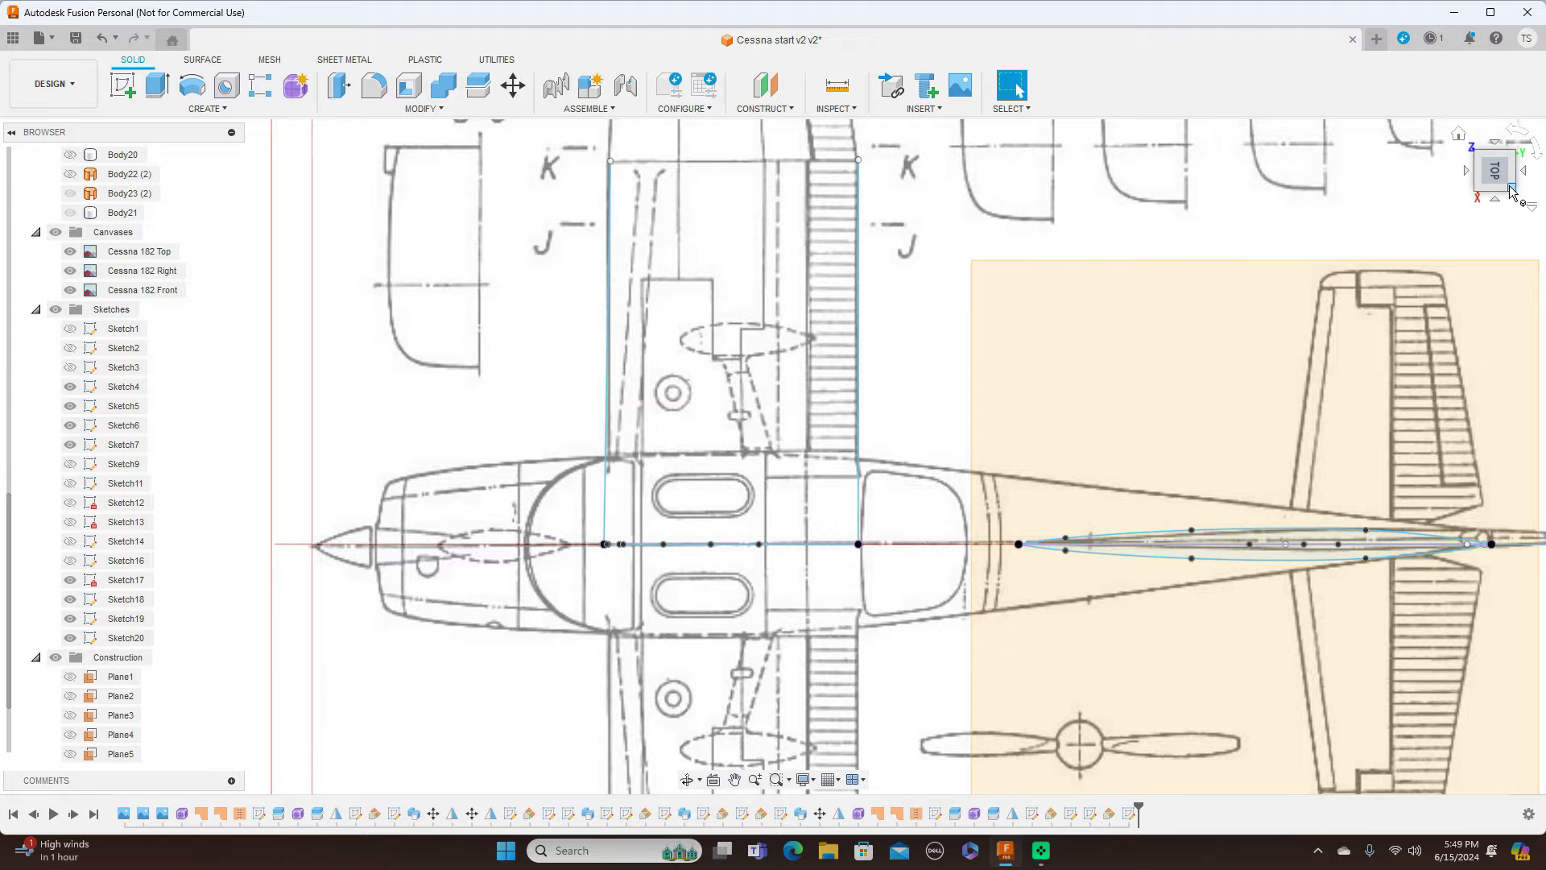
shift+middle_drag(773, 457, 907, 258)
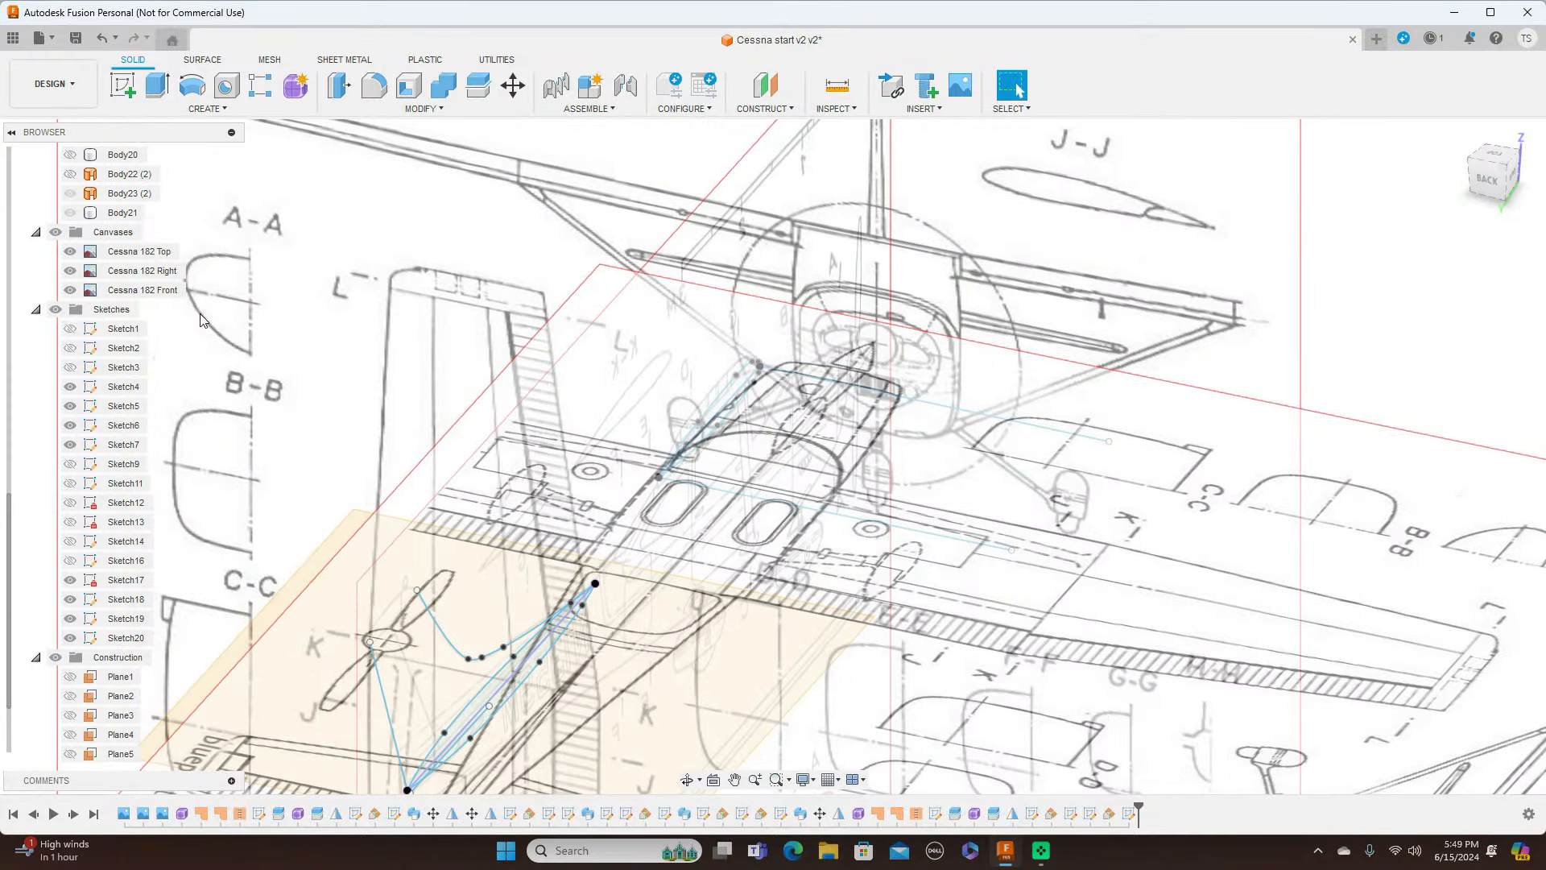
click(56, 232)
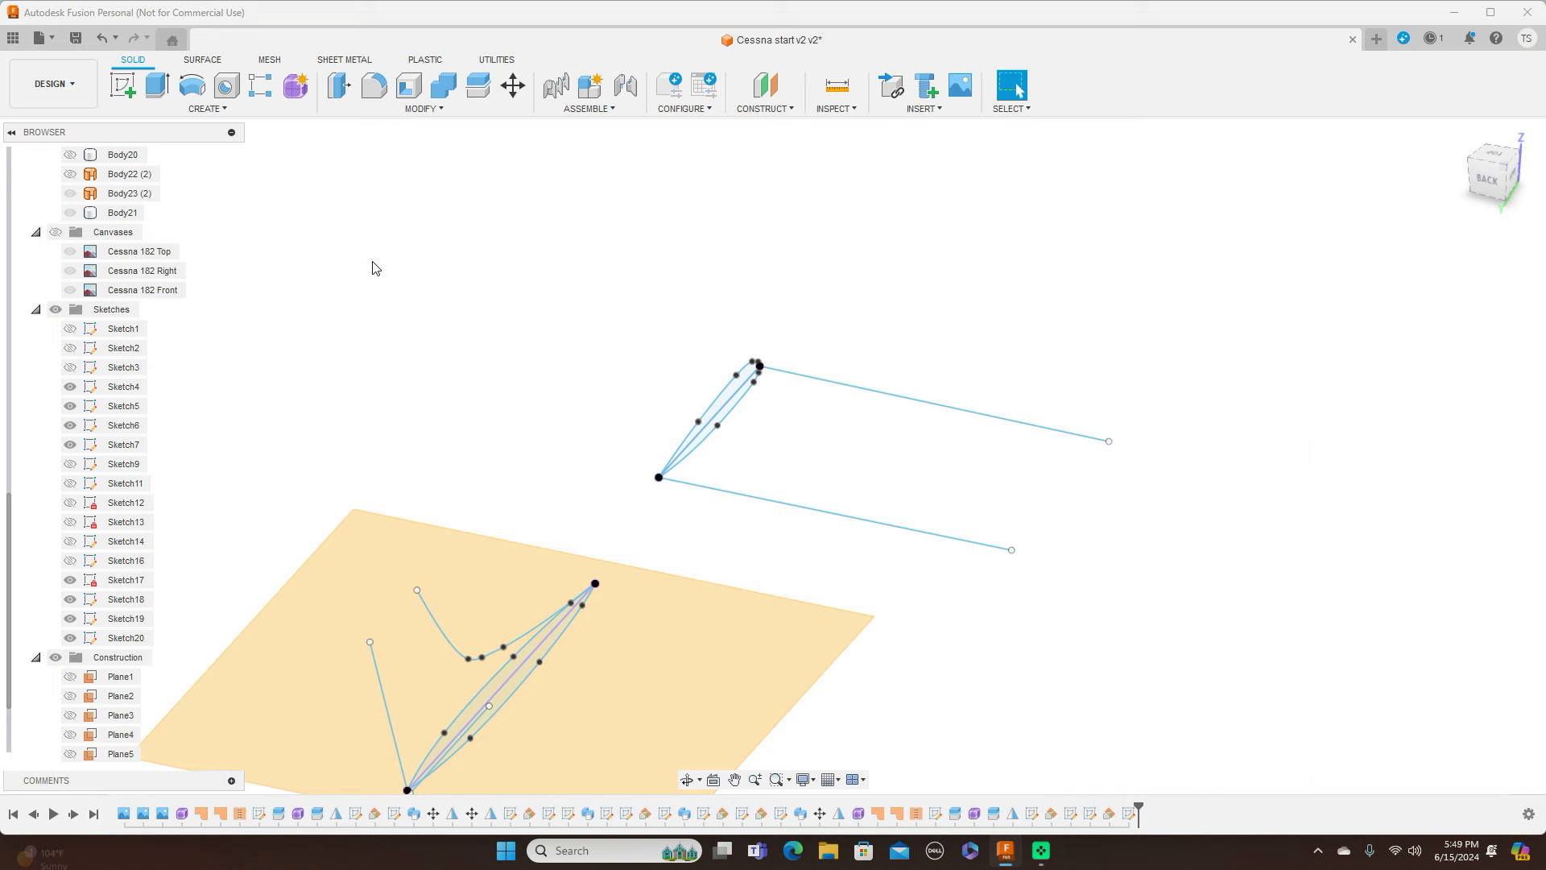
Sweep both airfoil profiles as a new body with Path + Guide Rail, using the leading-edge line as path and the trailing-edge line as guide rail
click(212, 109)
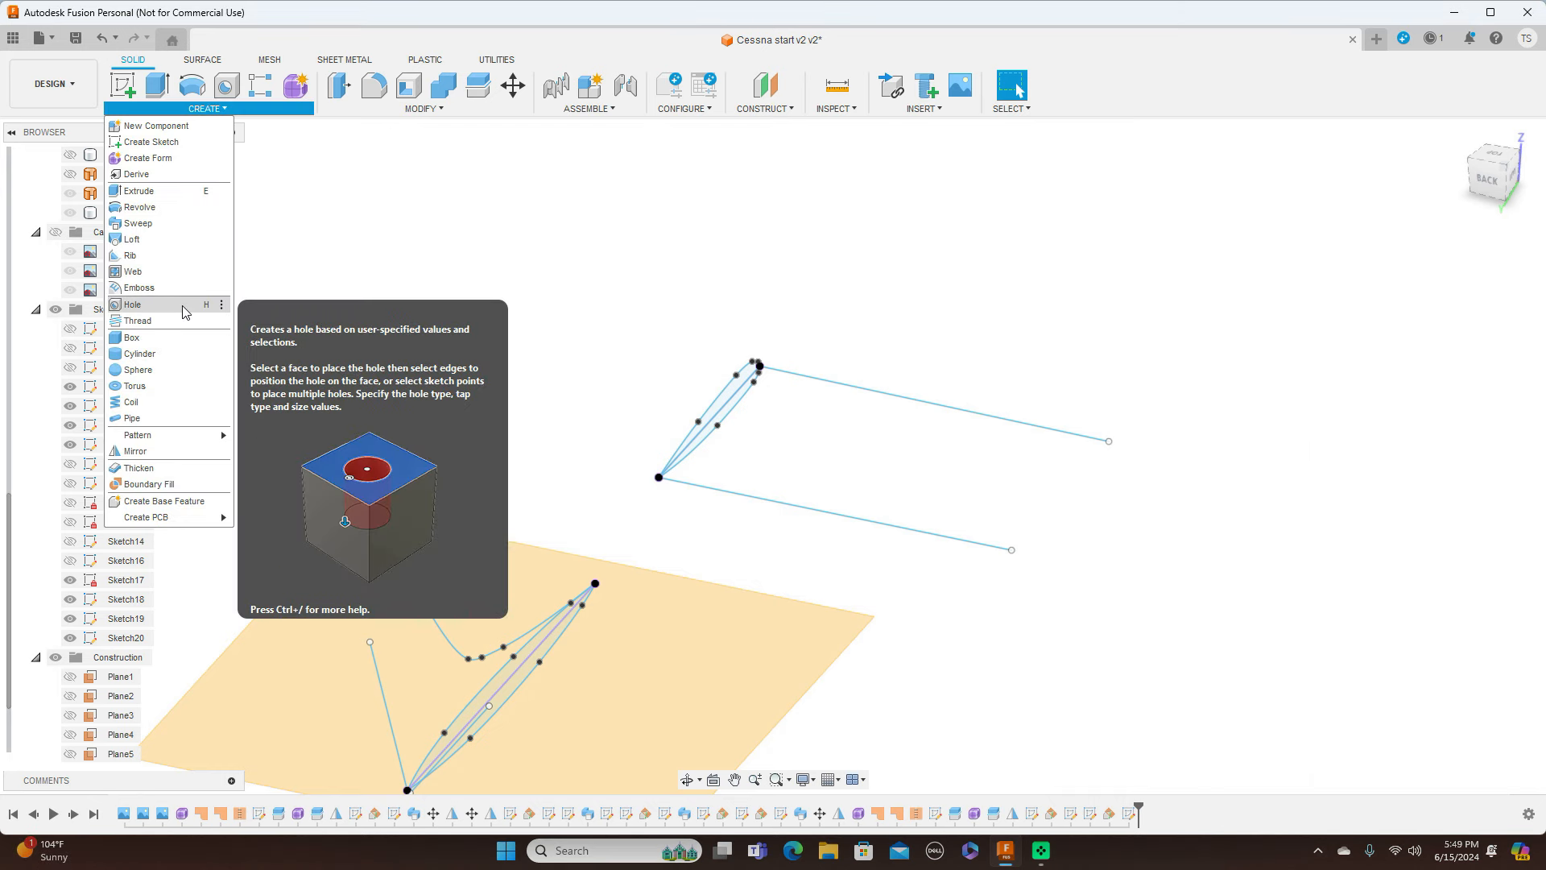
click(182, 223)
scroll(744, 385, up, 5)
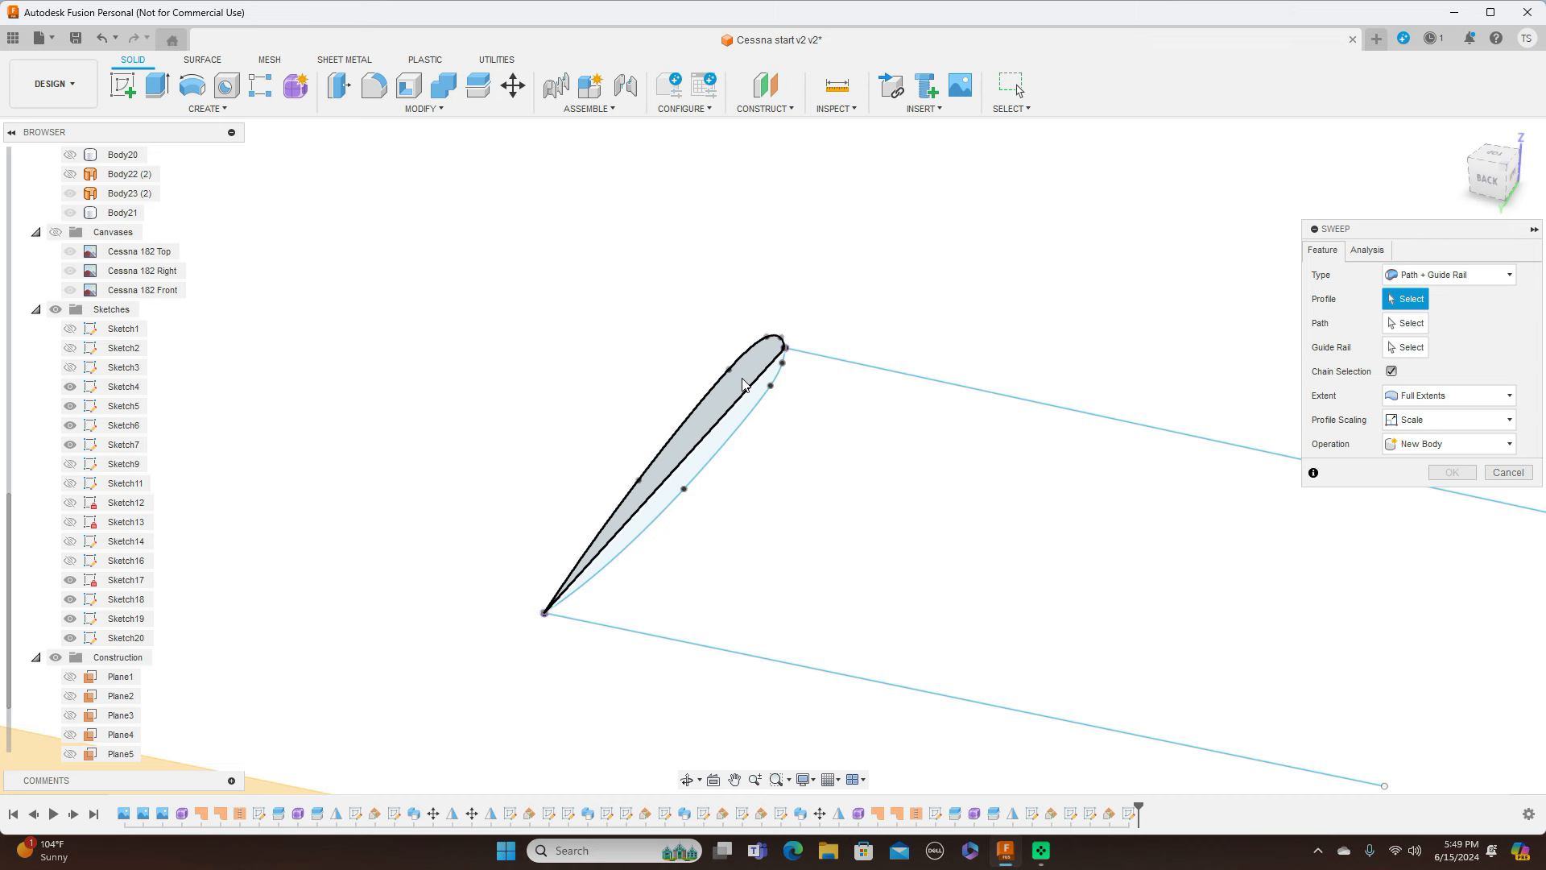
click(742, 385)
click(748, 415)
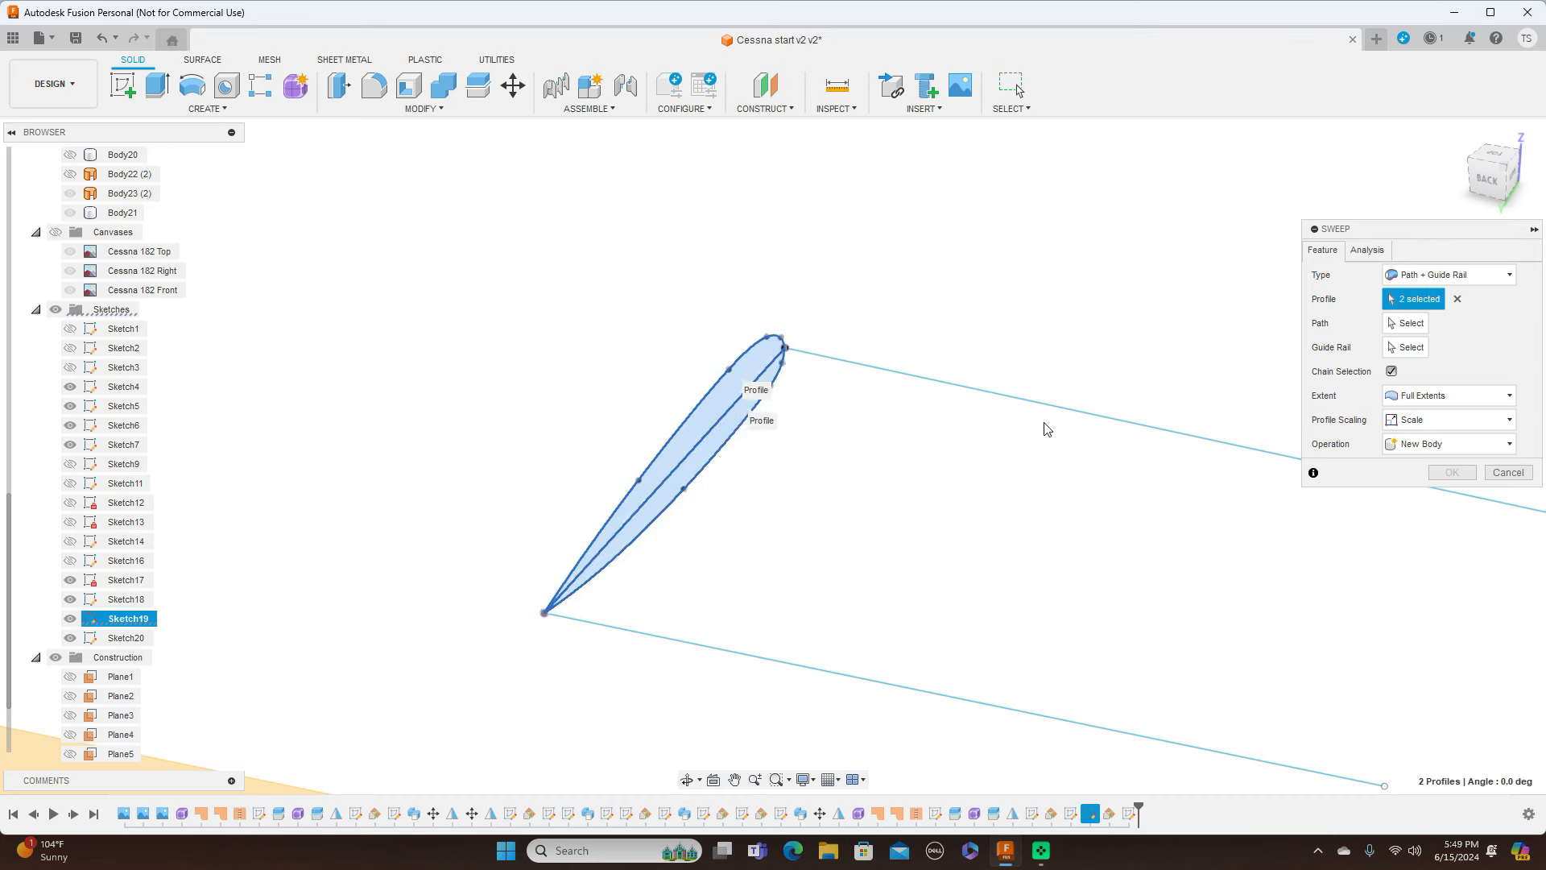
click(1411, 324)
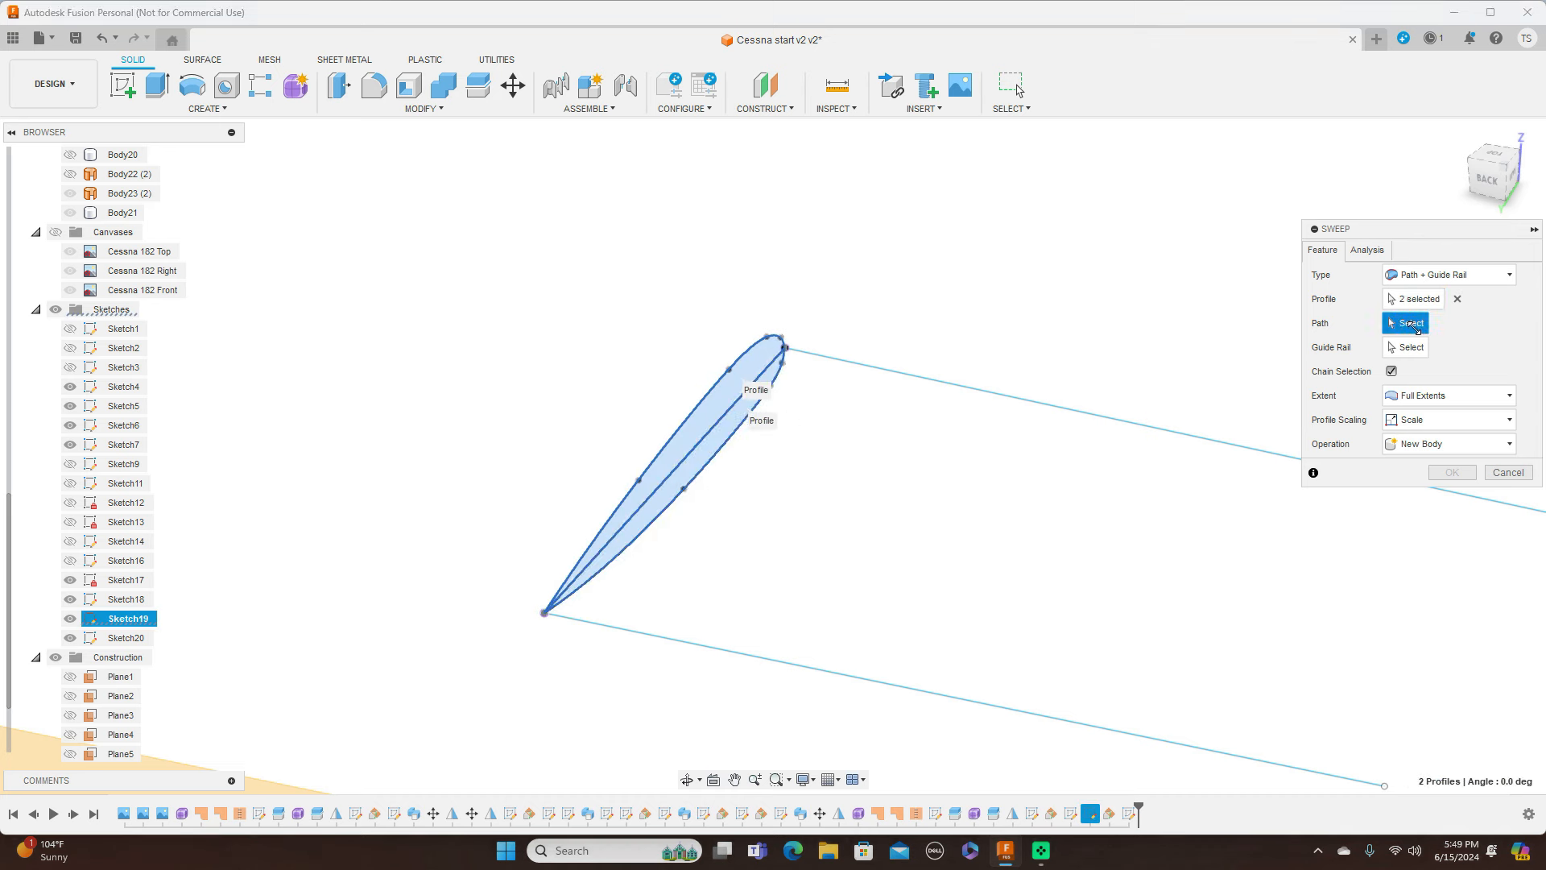
click(1063, 407)
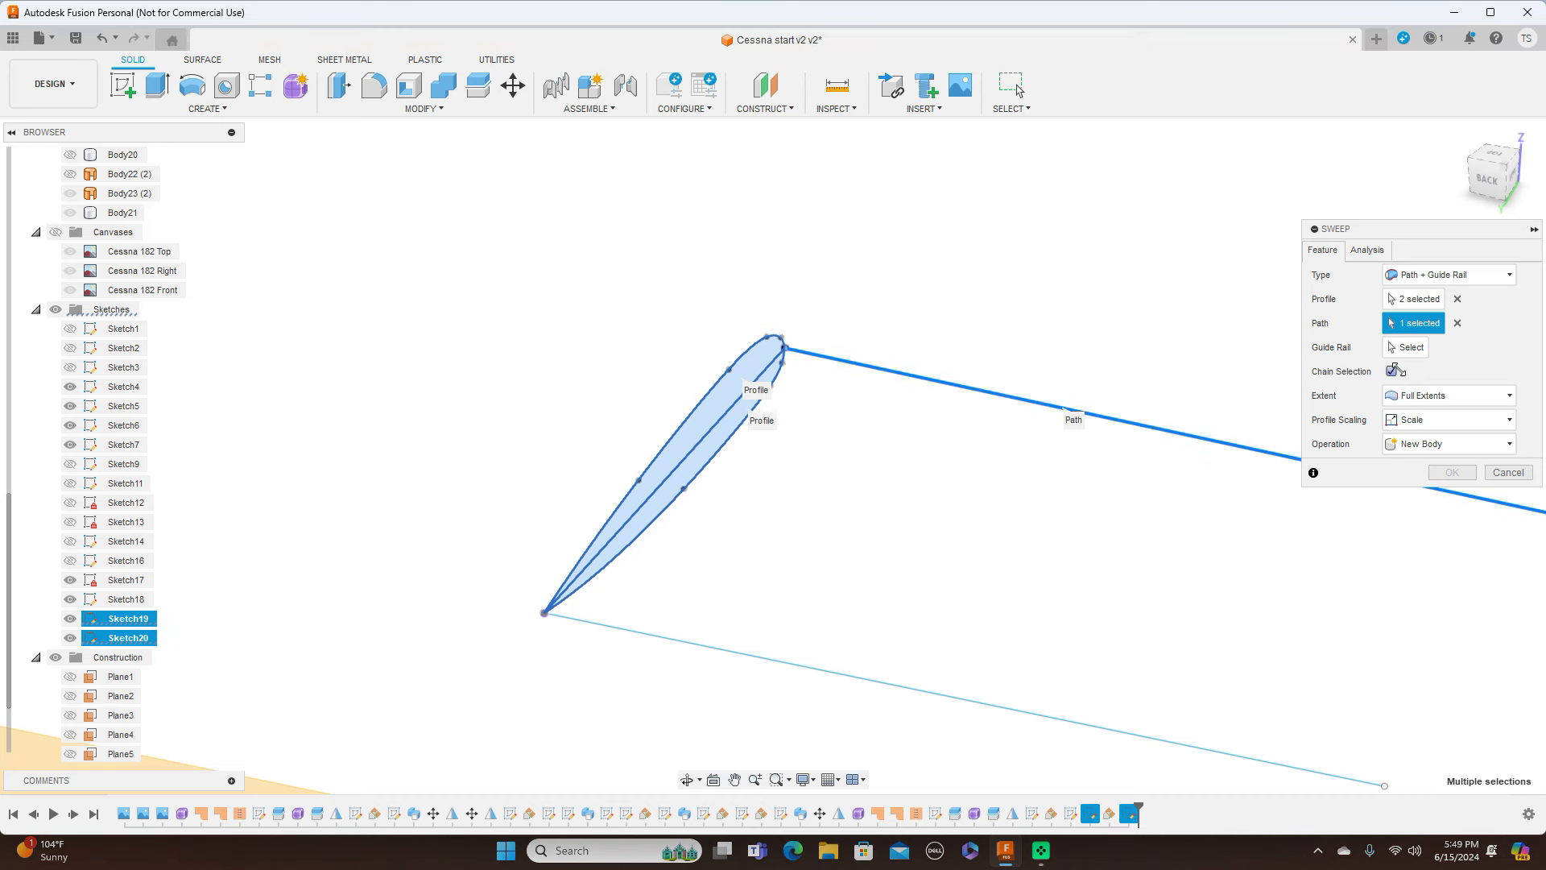
click(1406, 348)
click(815, 665)
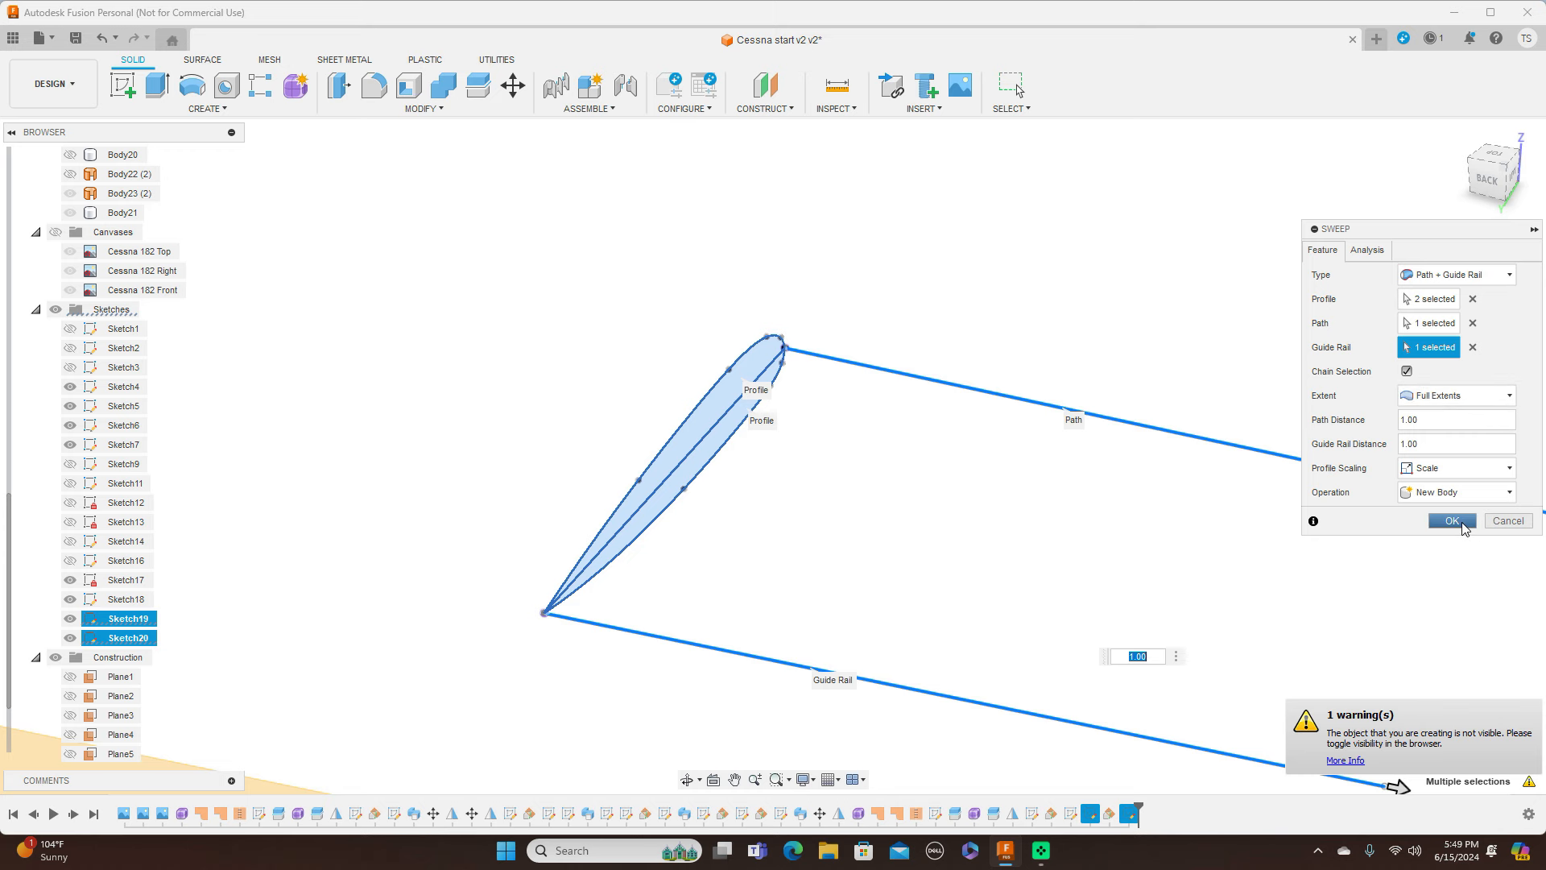
click(1452, 521)
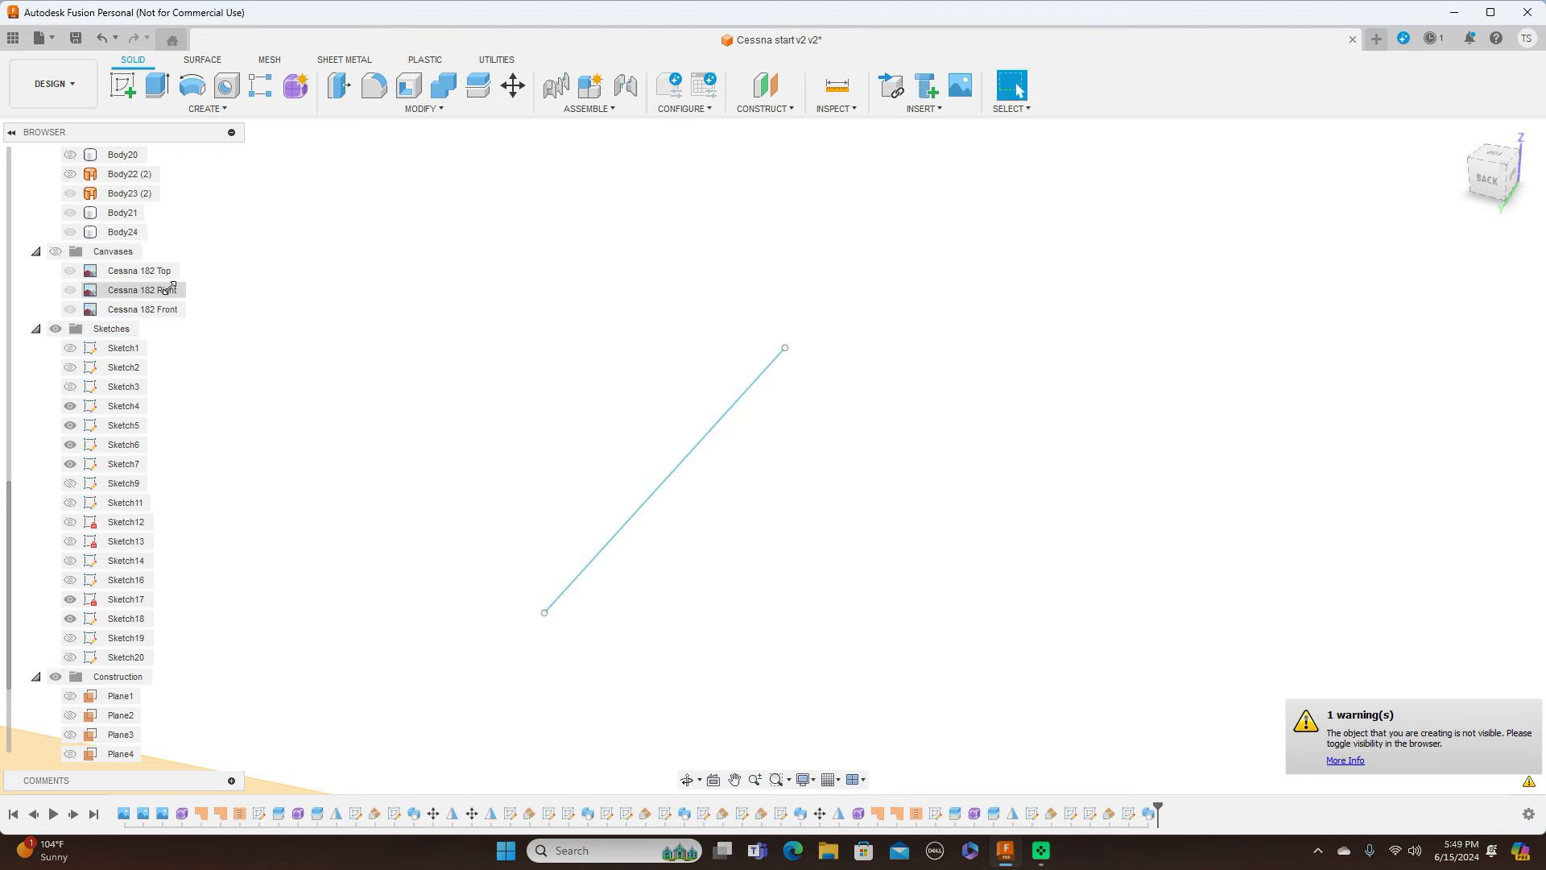
Turn on the visibility of the Bodies folder to display the swept wing with the fuselage
scroll(81, 270, up, 5)
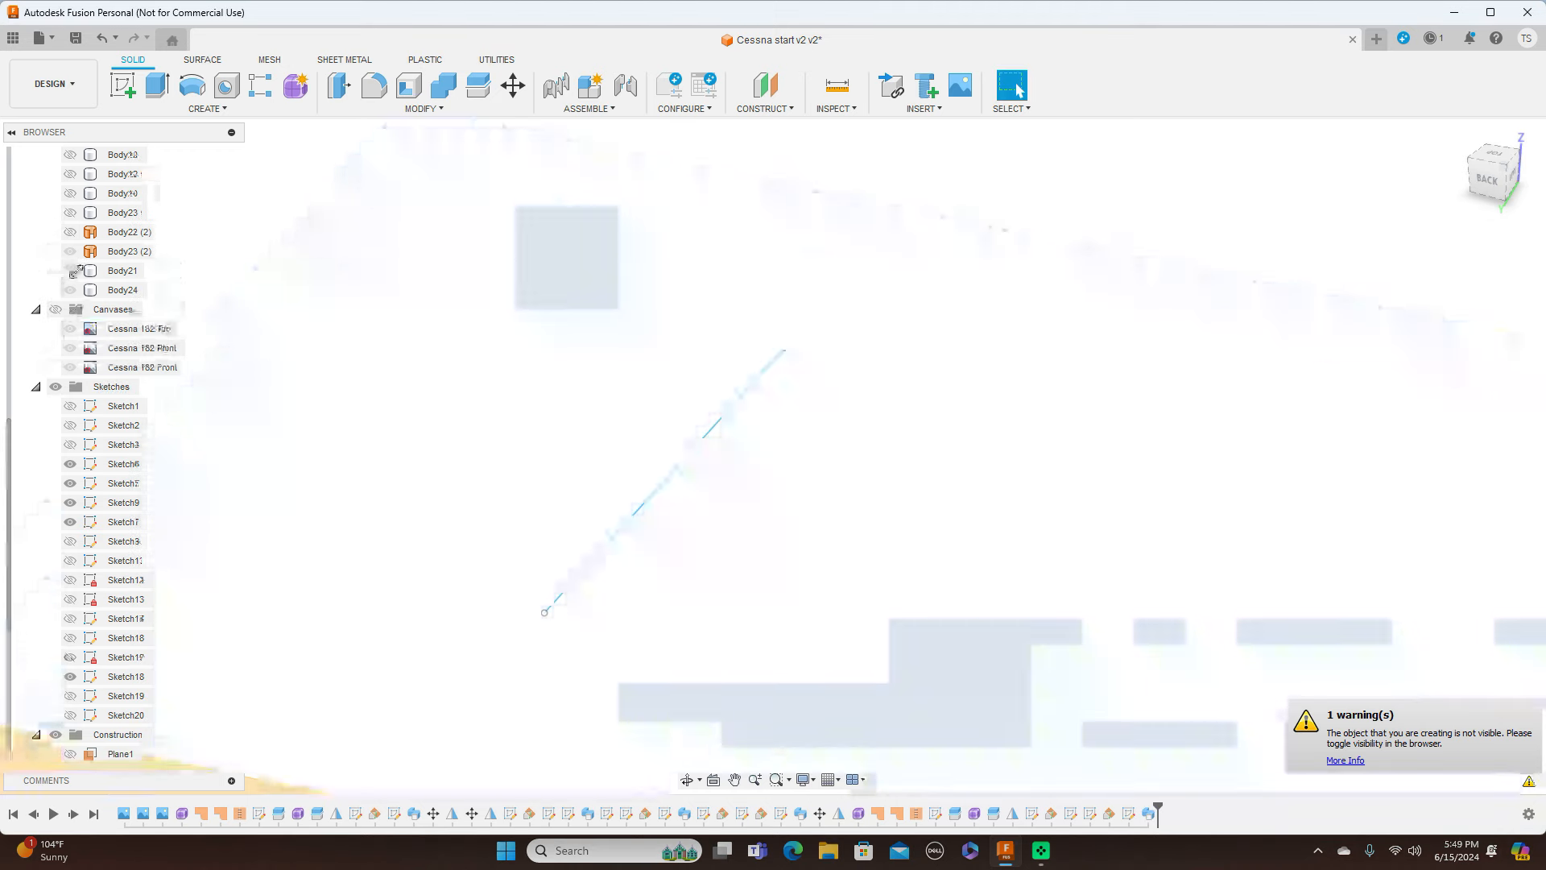
scroll(78, 270, up, 3)
click(56, 234)
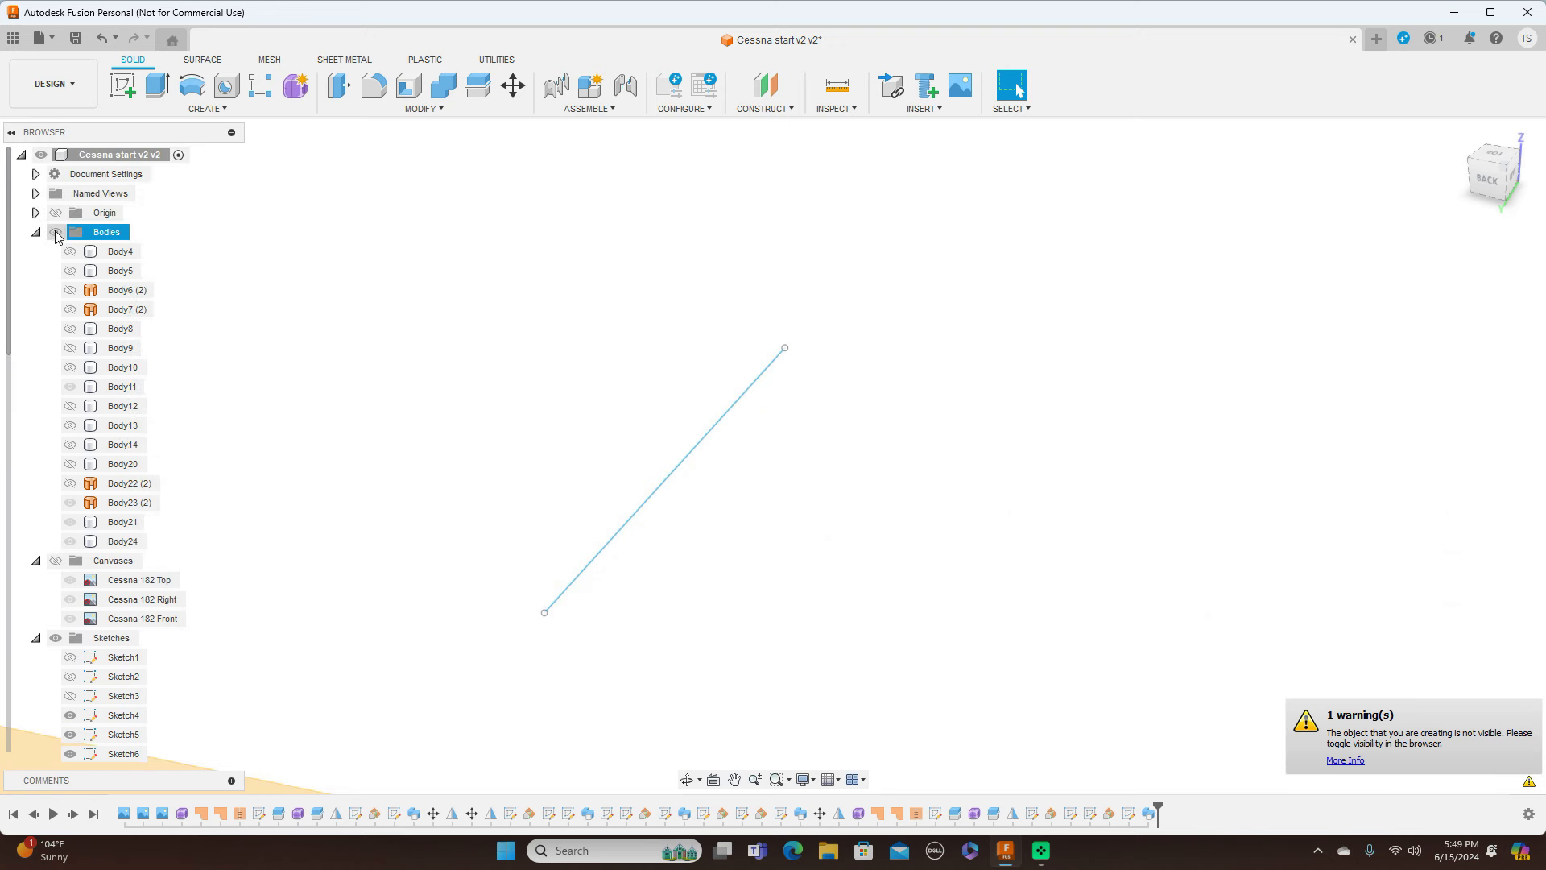
click(56, 233)
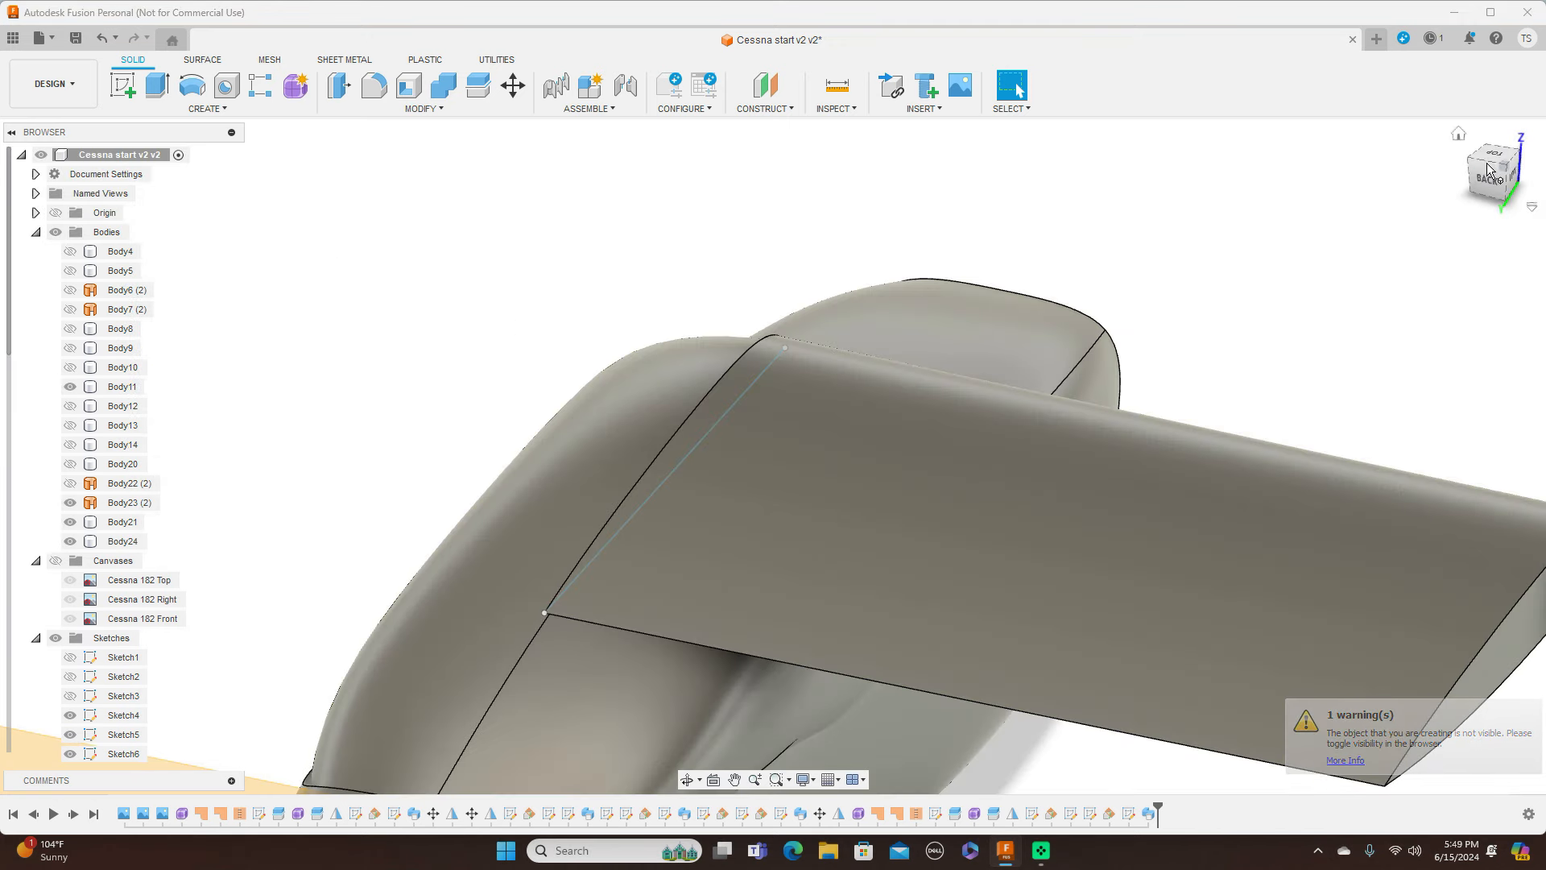
Examine the swept wing from the back, side and front, comparing its position and tilt with the front-view blueprint
click(1485, 178)
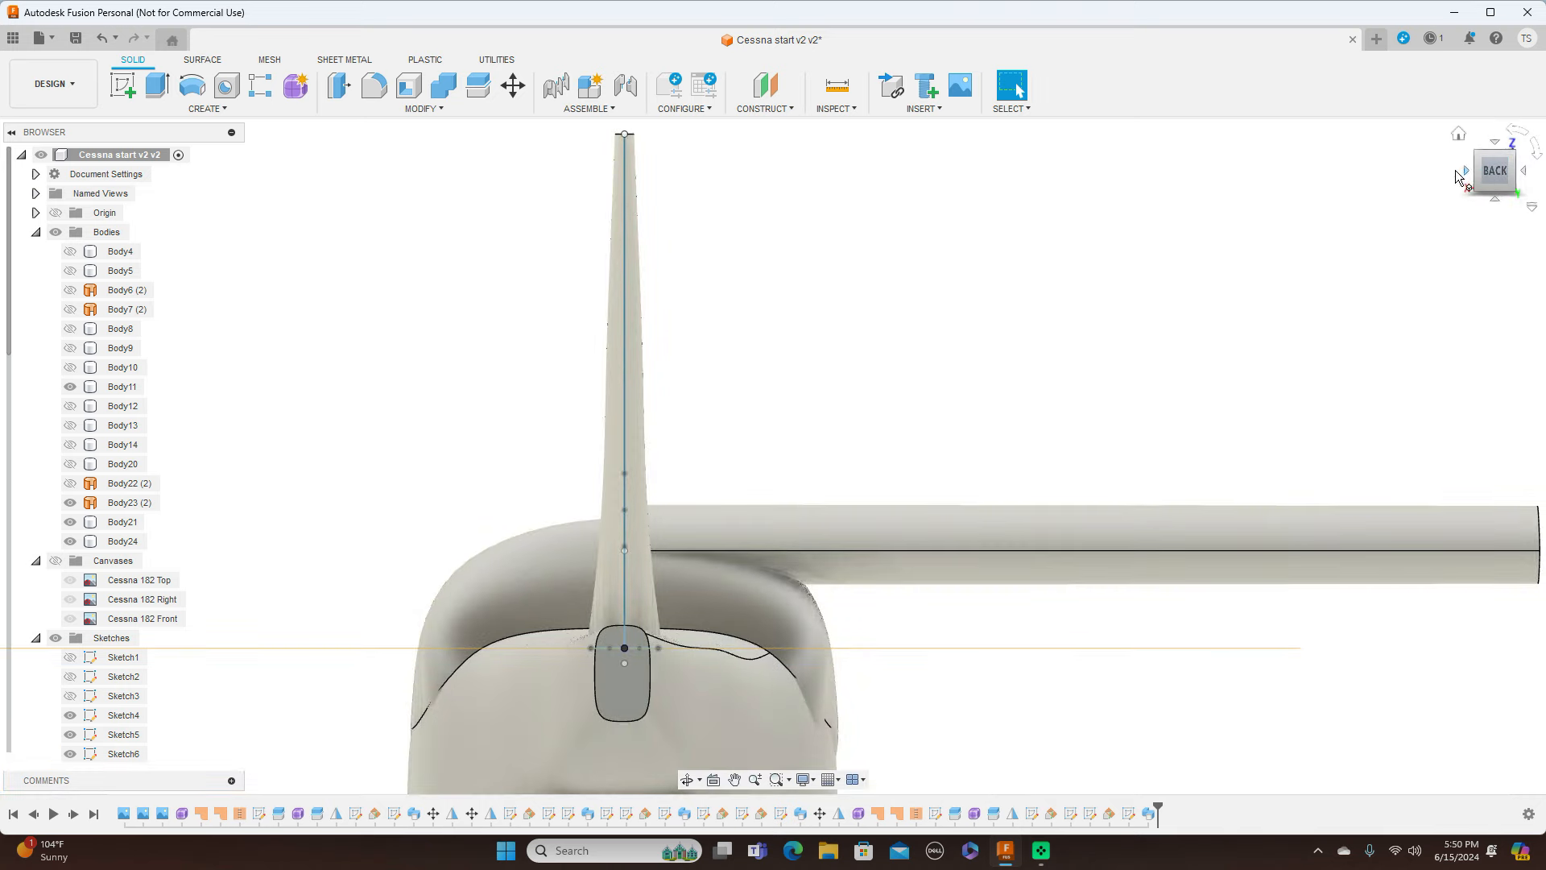
click(1465, 169)
click(1465, 170)
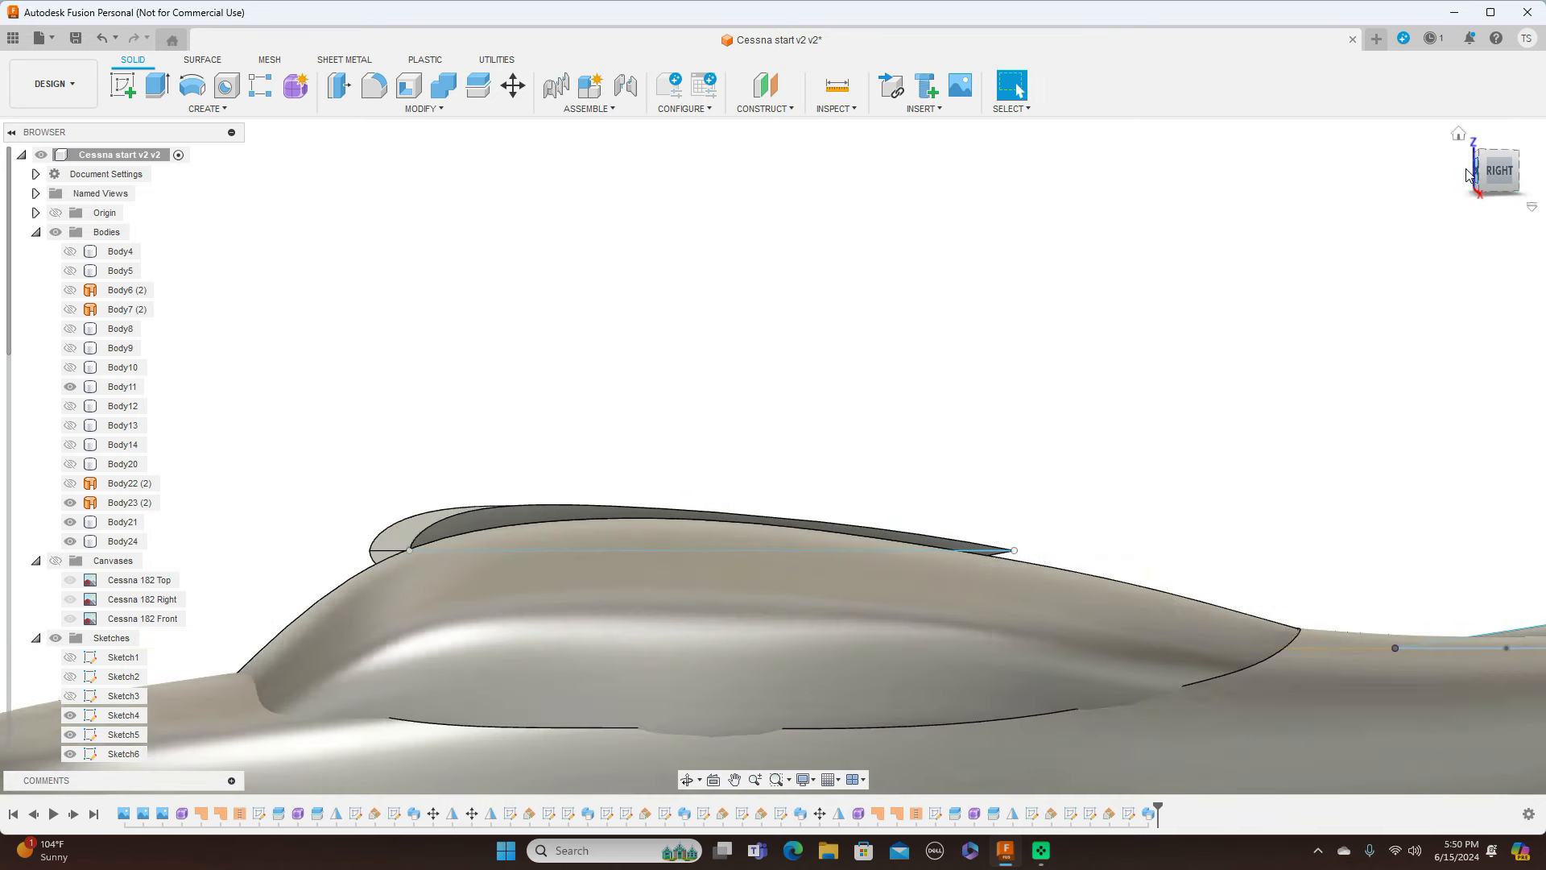
scroll(1305, 316, down, 3)
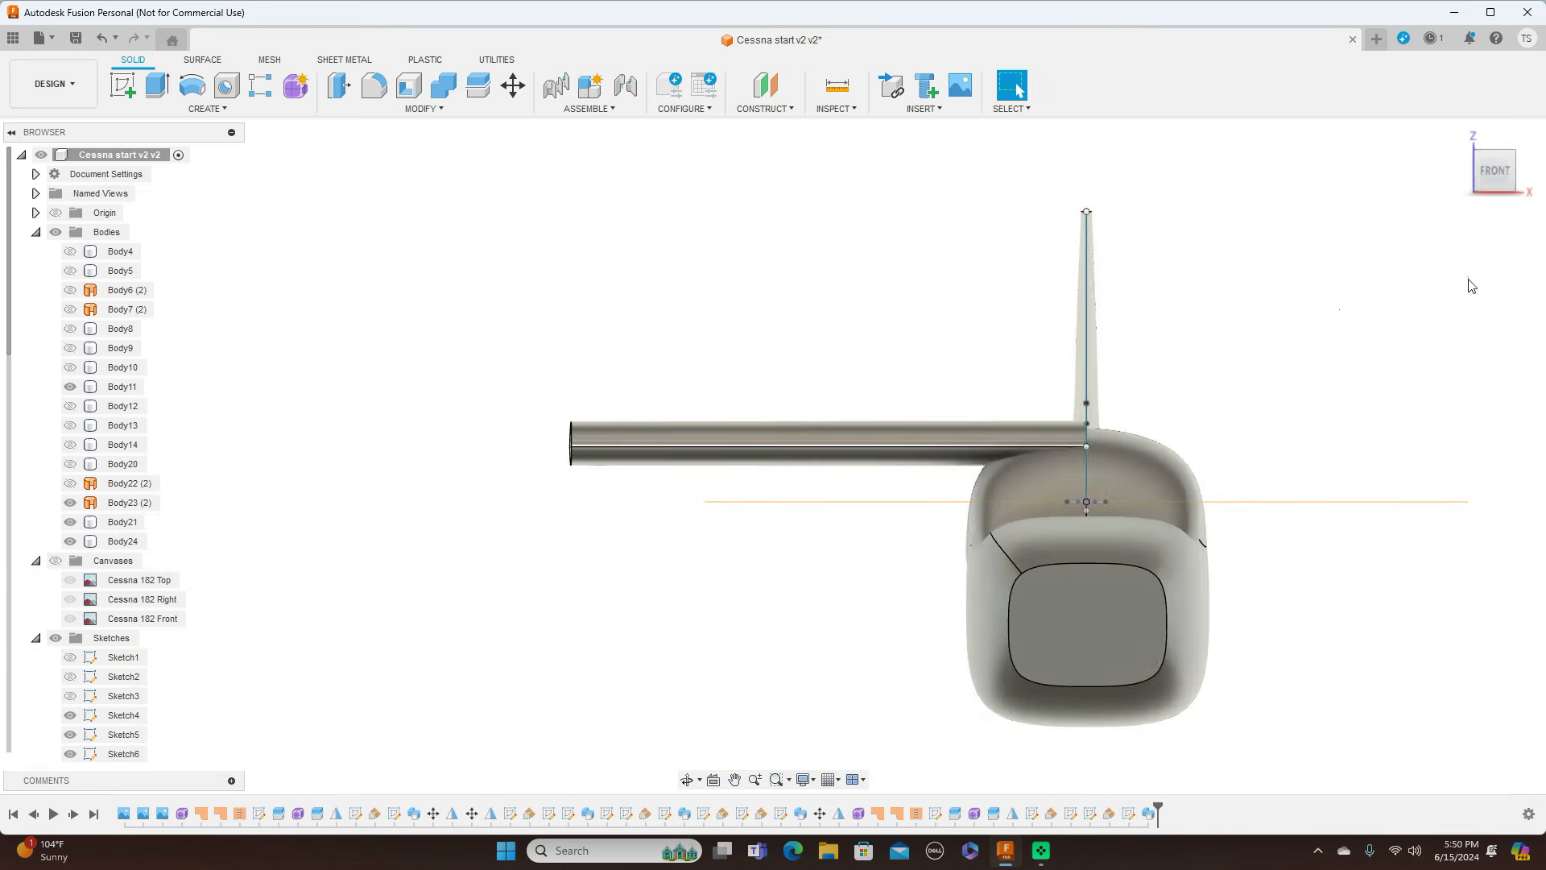
drag(1488, 172, 1466, 182)
click(1466, 182)
click(56, 562)
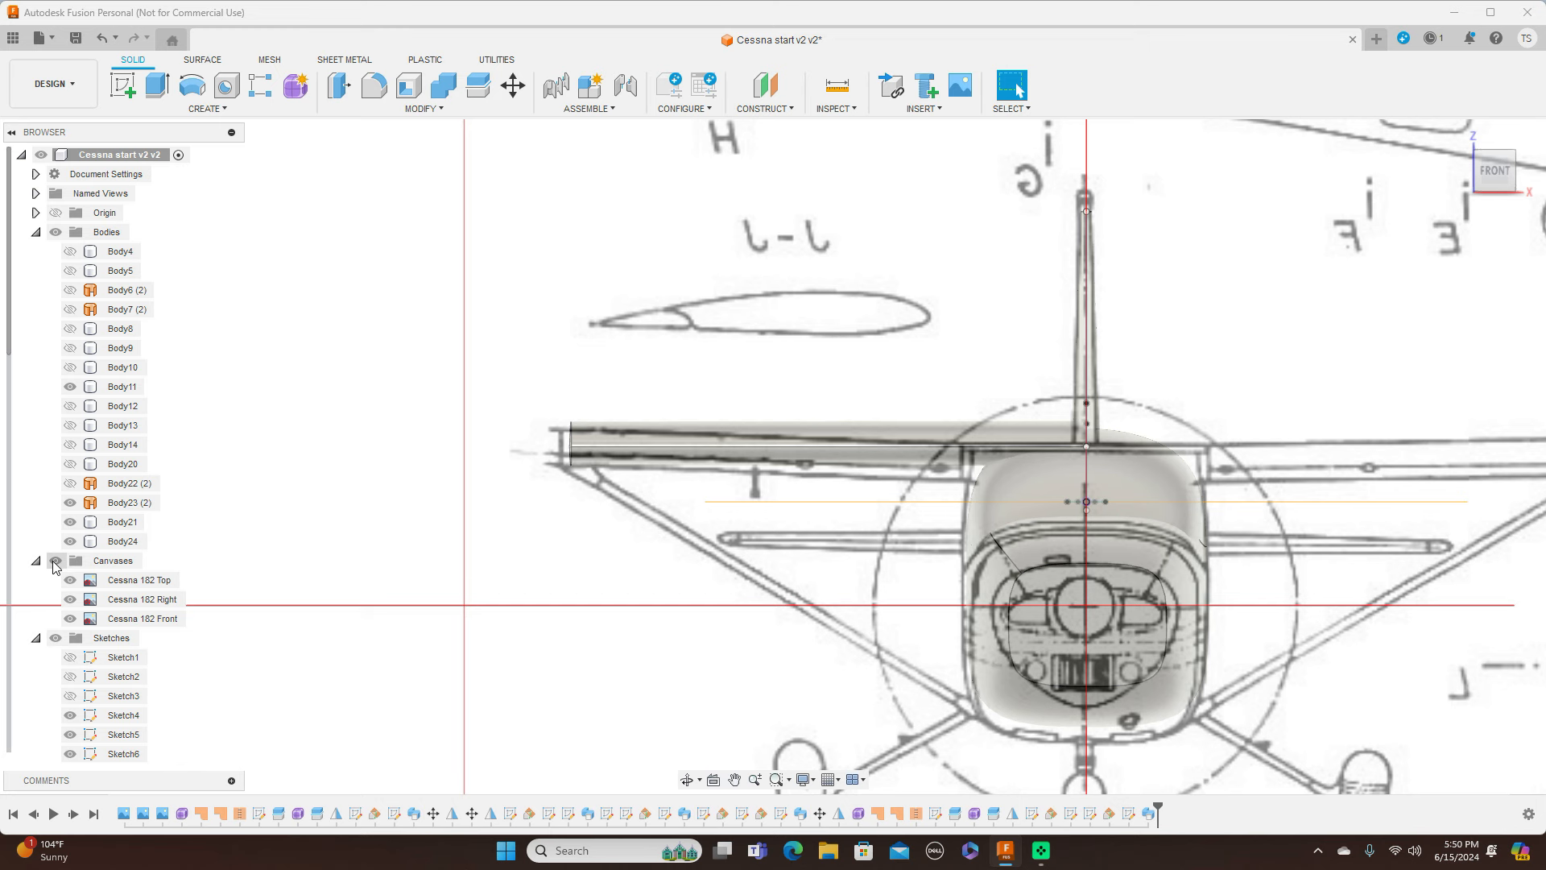
click(55, 561)
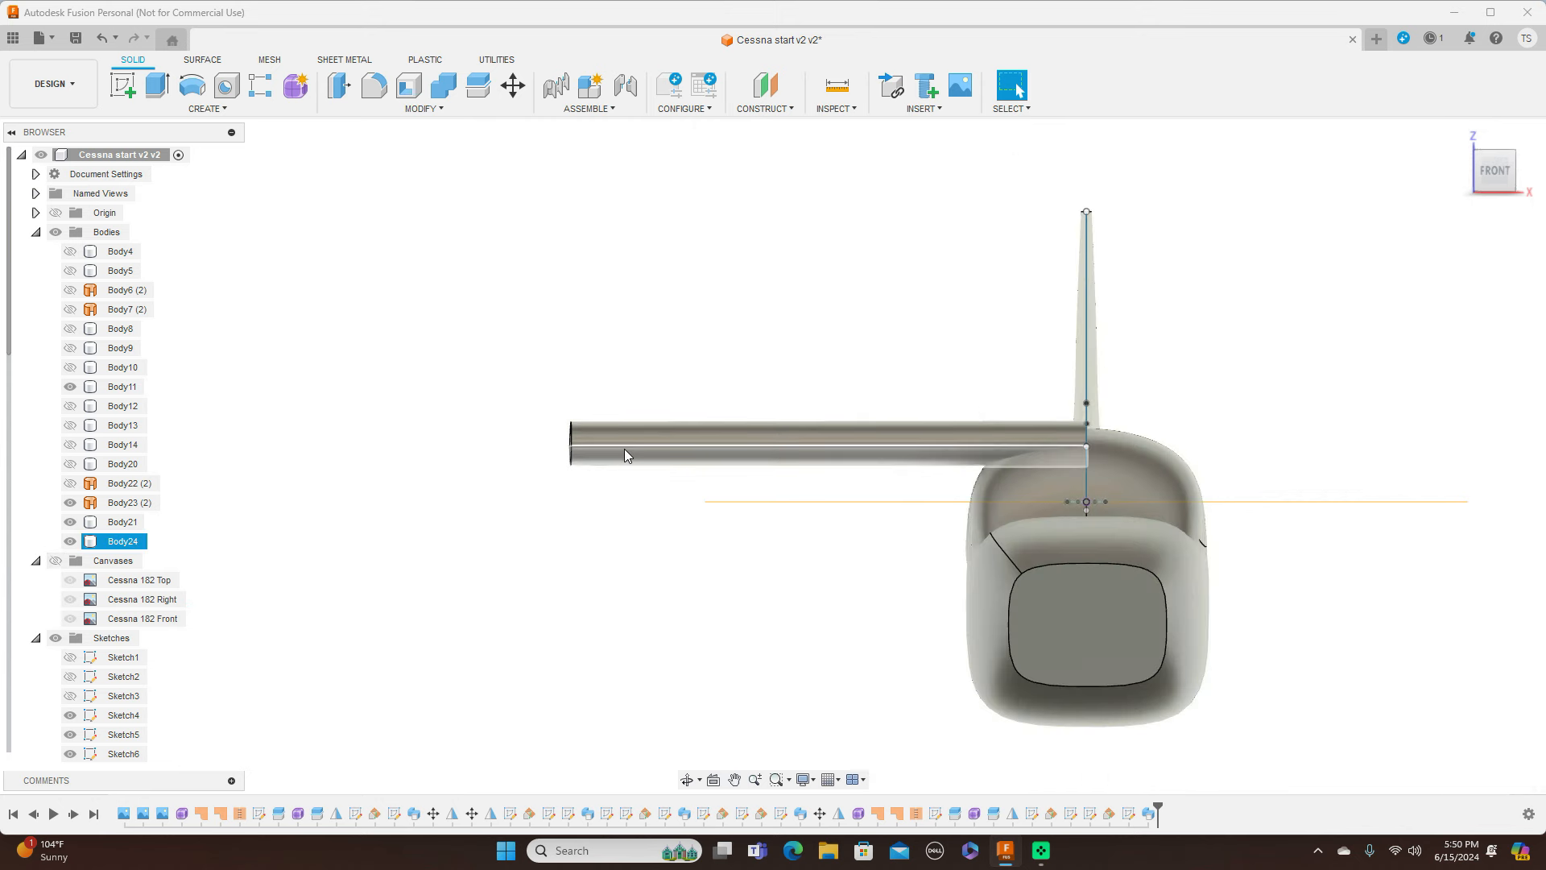
Show the blueprint canvases and use Move/Copy to rotate the wing body 2 degrees about the Y axis
click(113, 542)
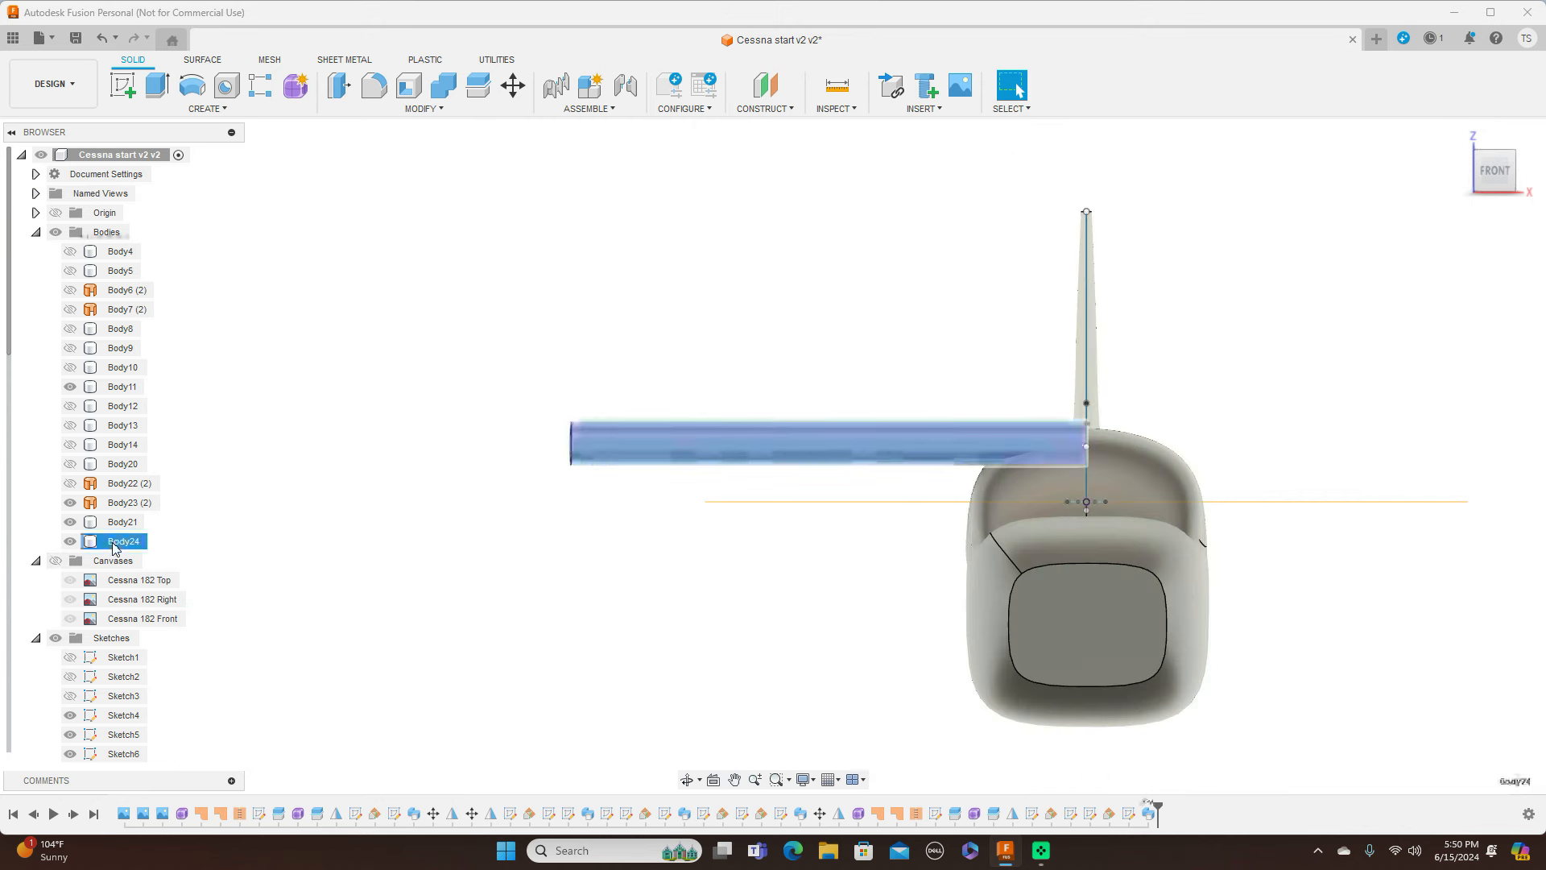
right_click(114, 542)
click(215, 165)
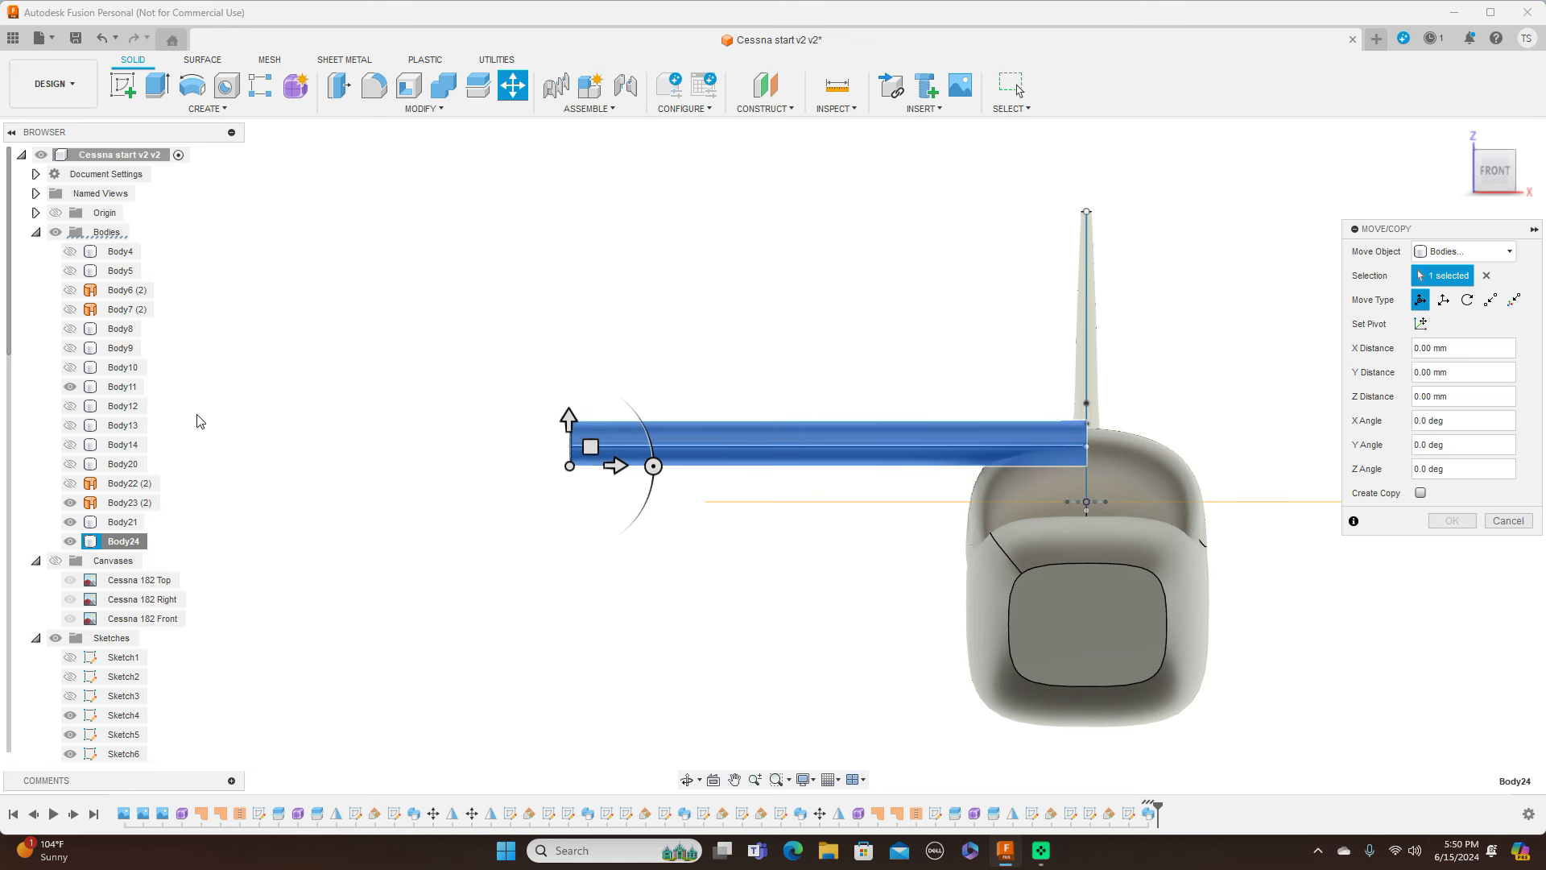
click(56, 561)
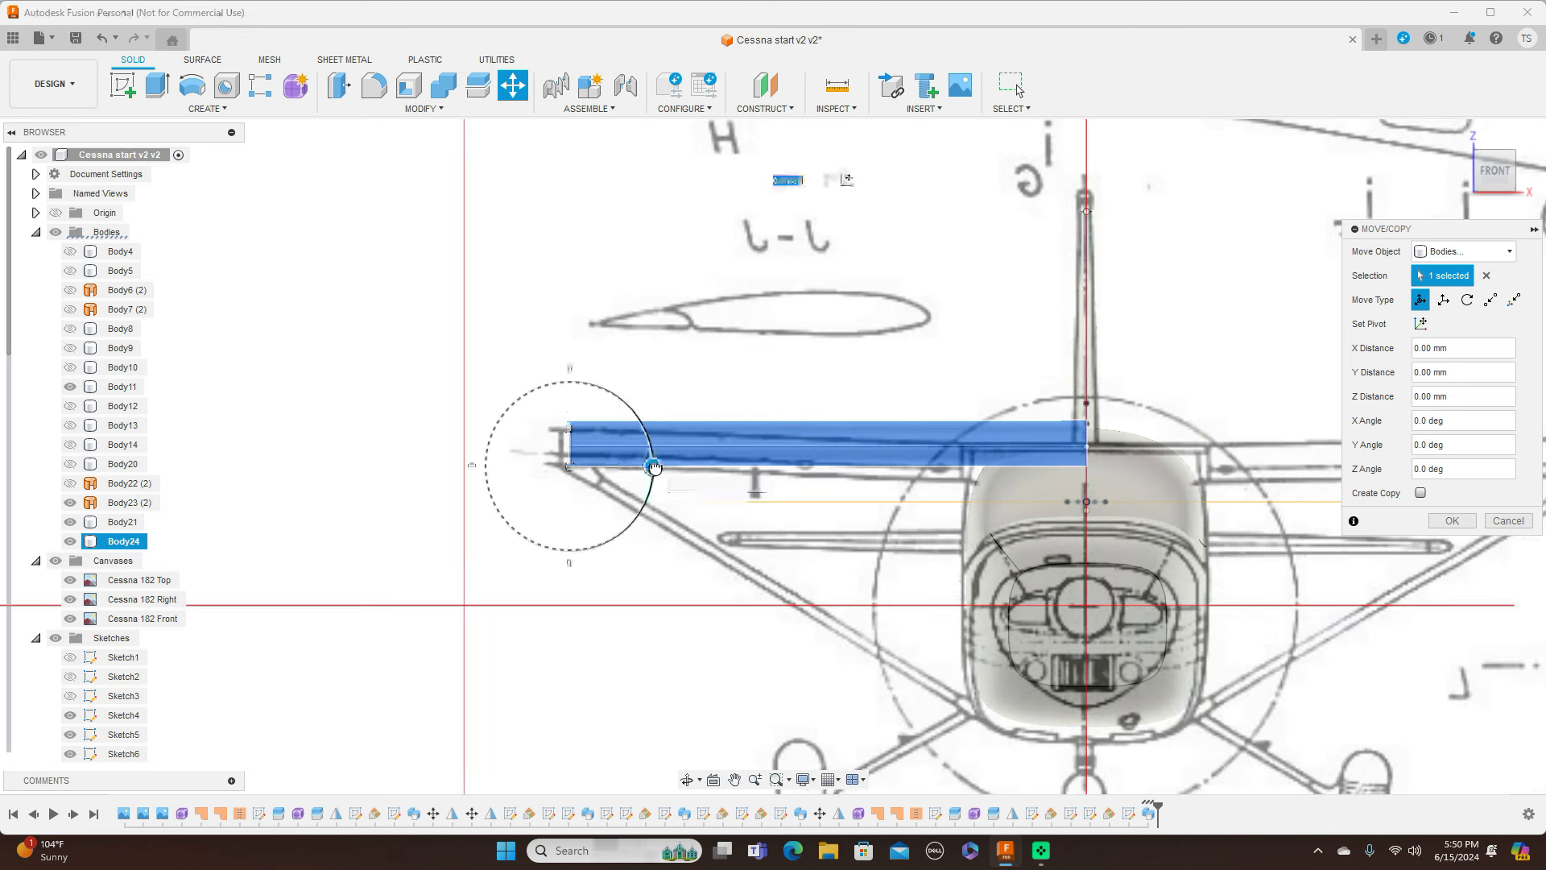
drag(653, 467, 653, 473)
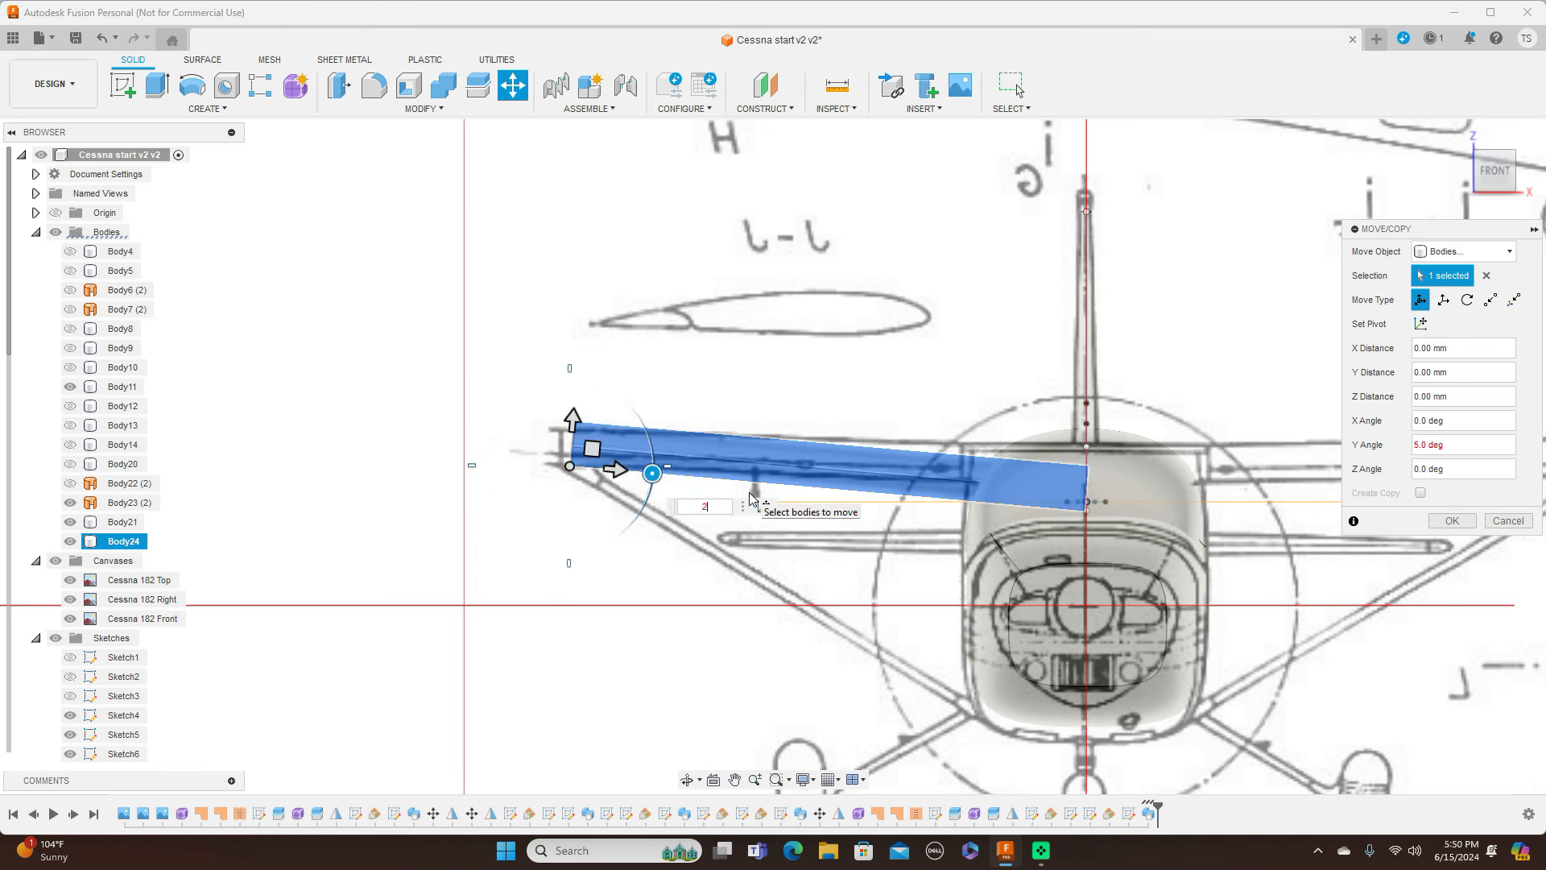
key(Return)
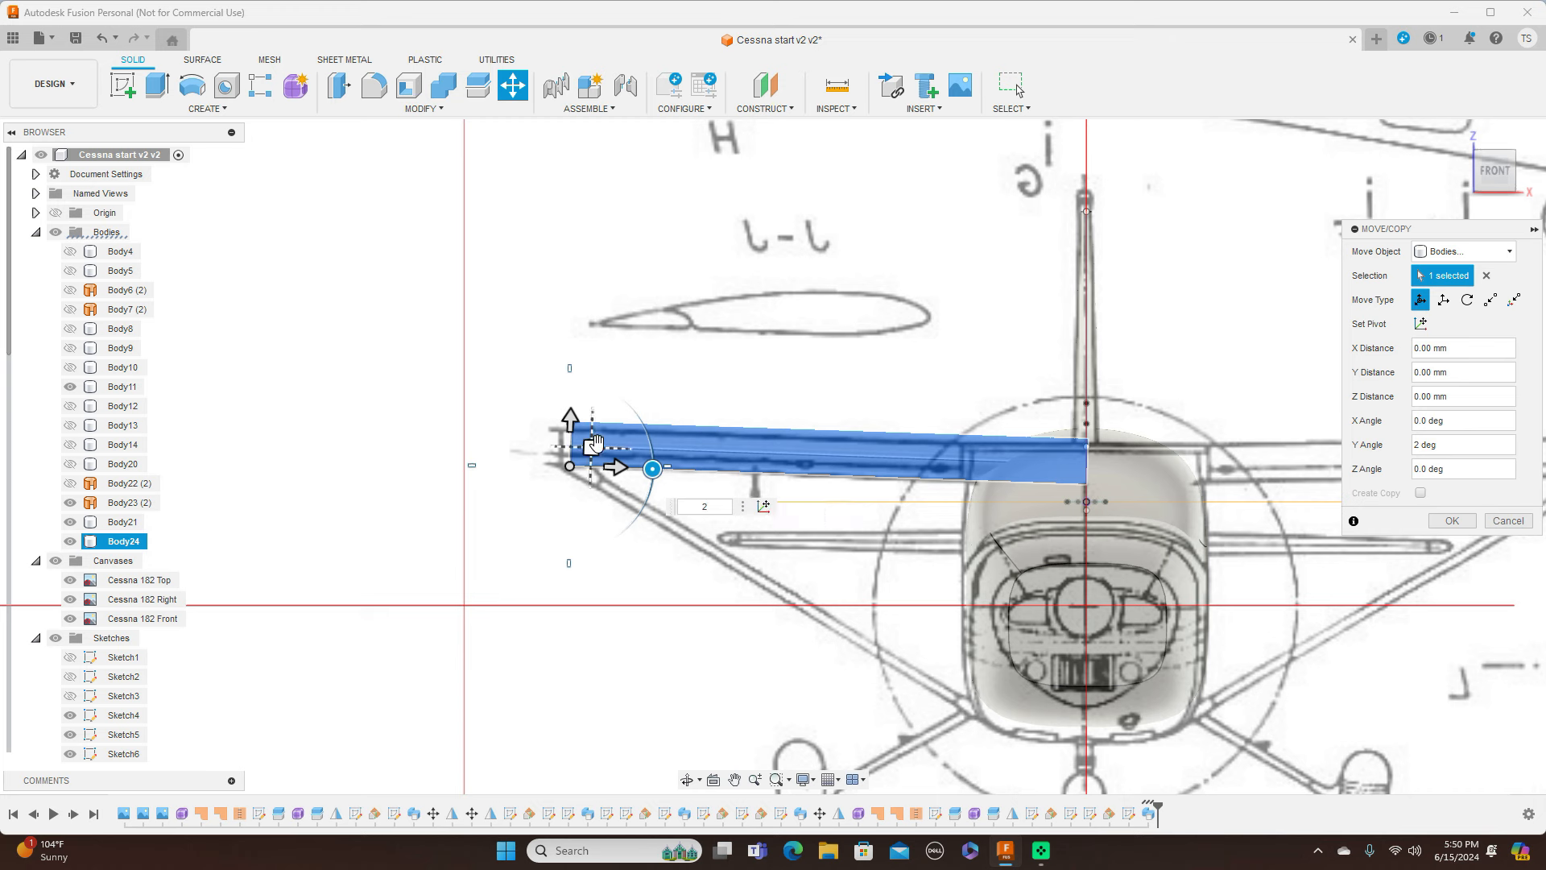
Shift the wing body about 0.217 mm in X and -6.219 mm in Z to fit the front-view blueprint
drag(591, 448, 593, 452)
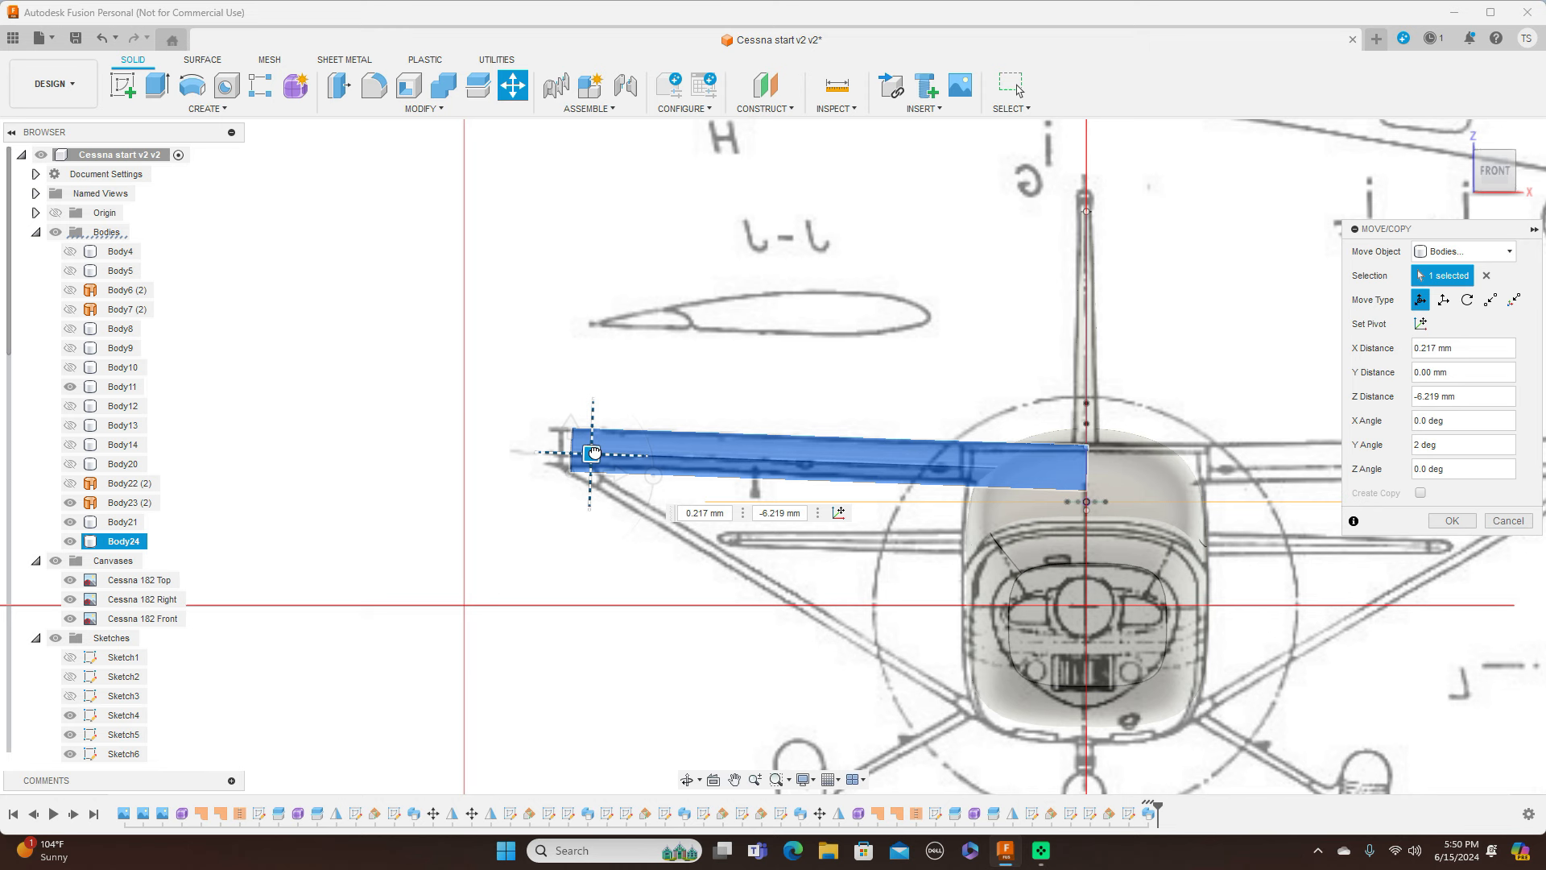
drag(593, 453, 594, 452)
click(1441, 522)
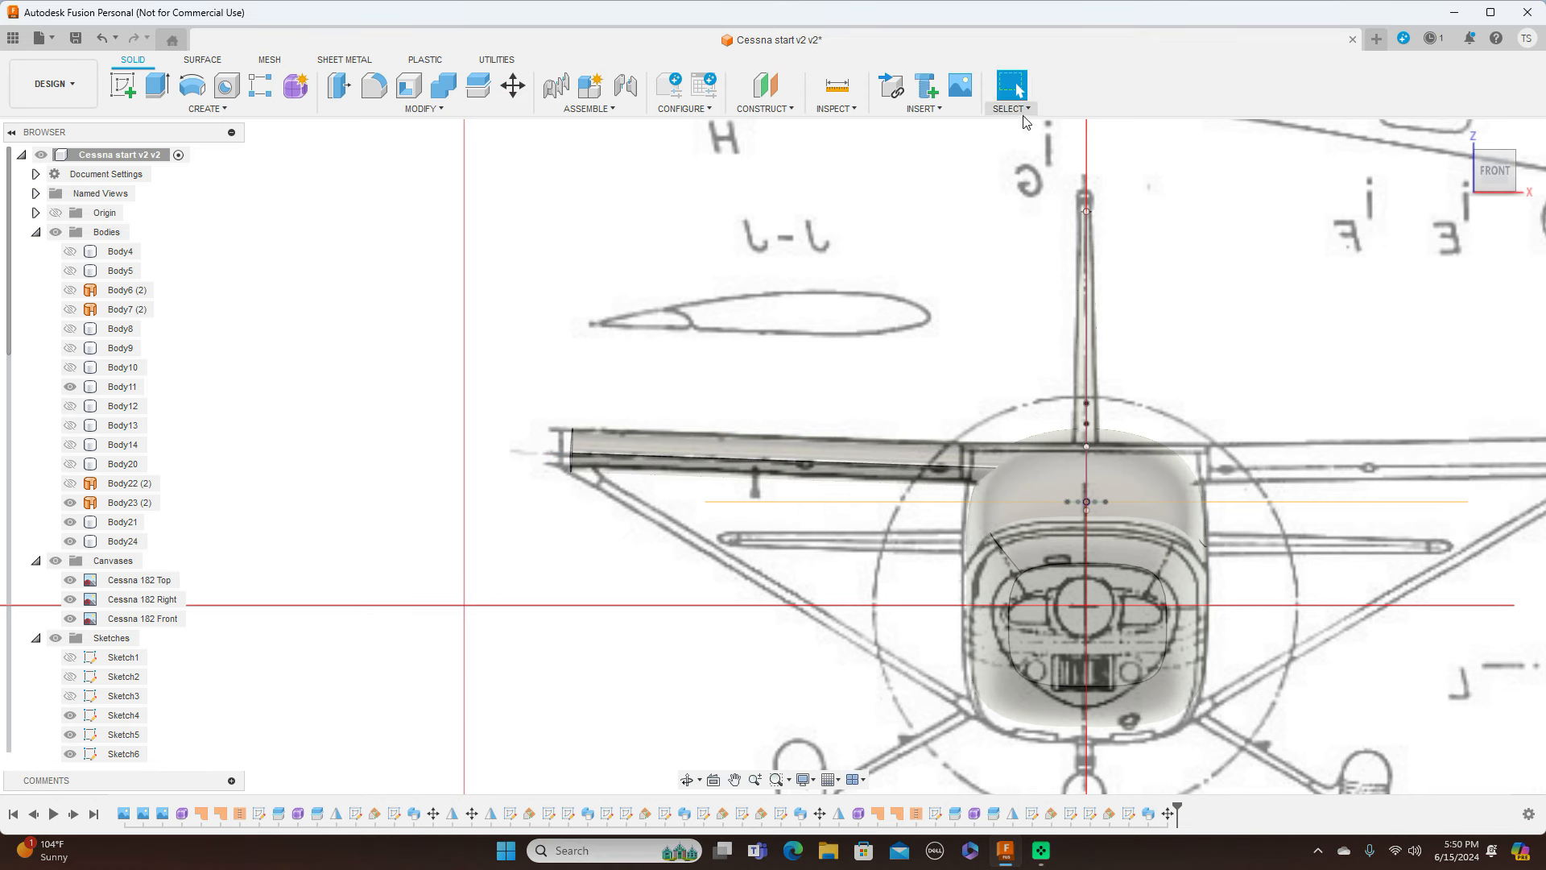
Compare the wing outline with the top-view blueprint and hide all the blueprint canvases
drag(1494, 168, 1422, 192)
click(1498, 157)
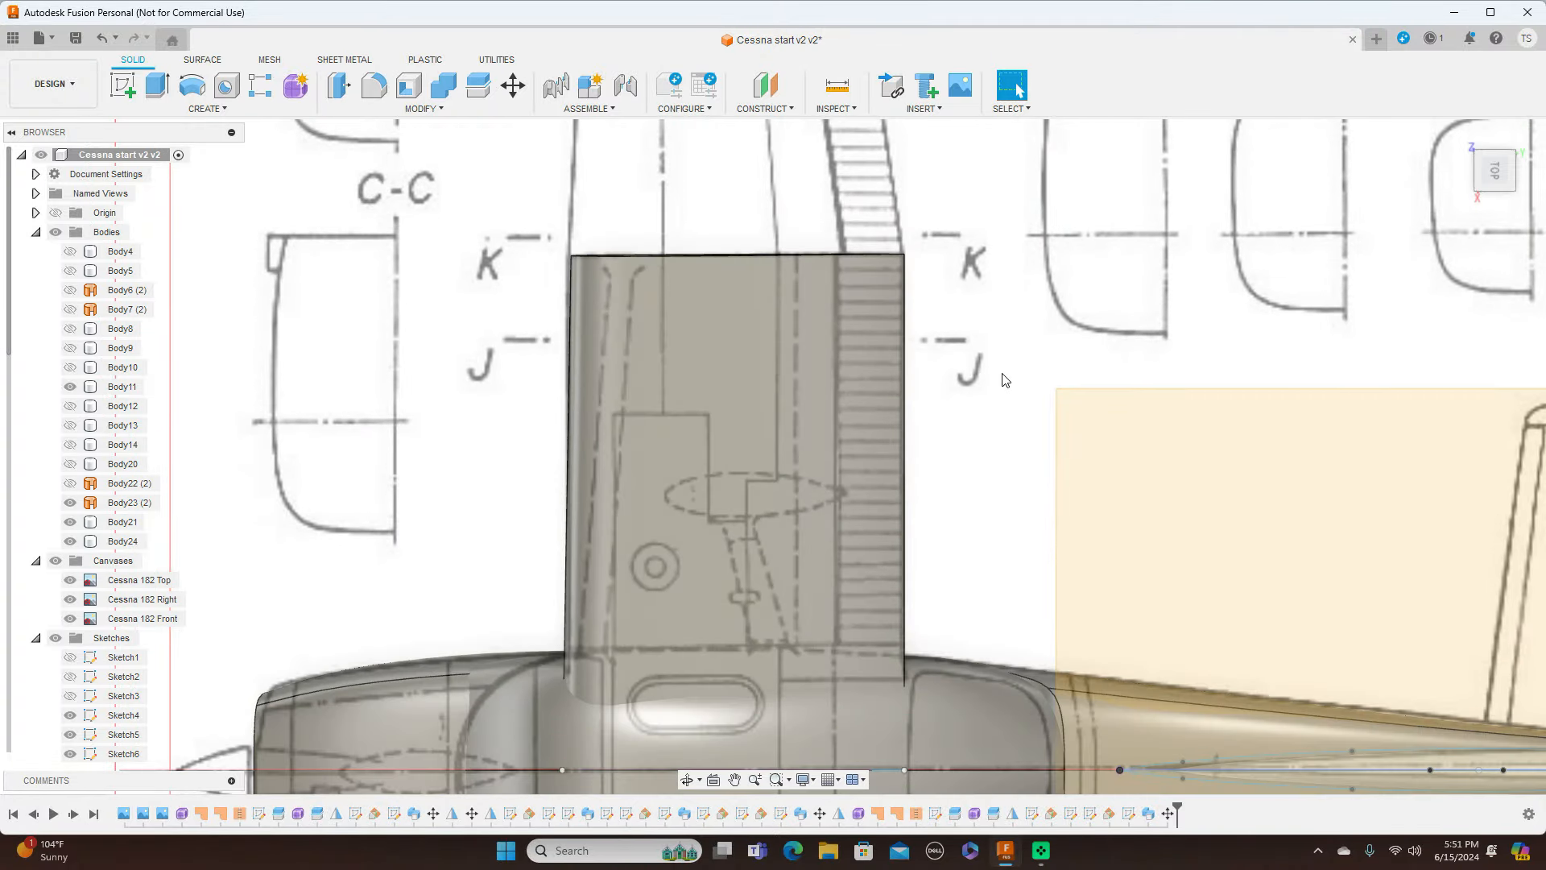
scroll(1005, 379, down, 3)
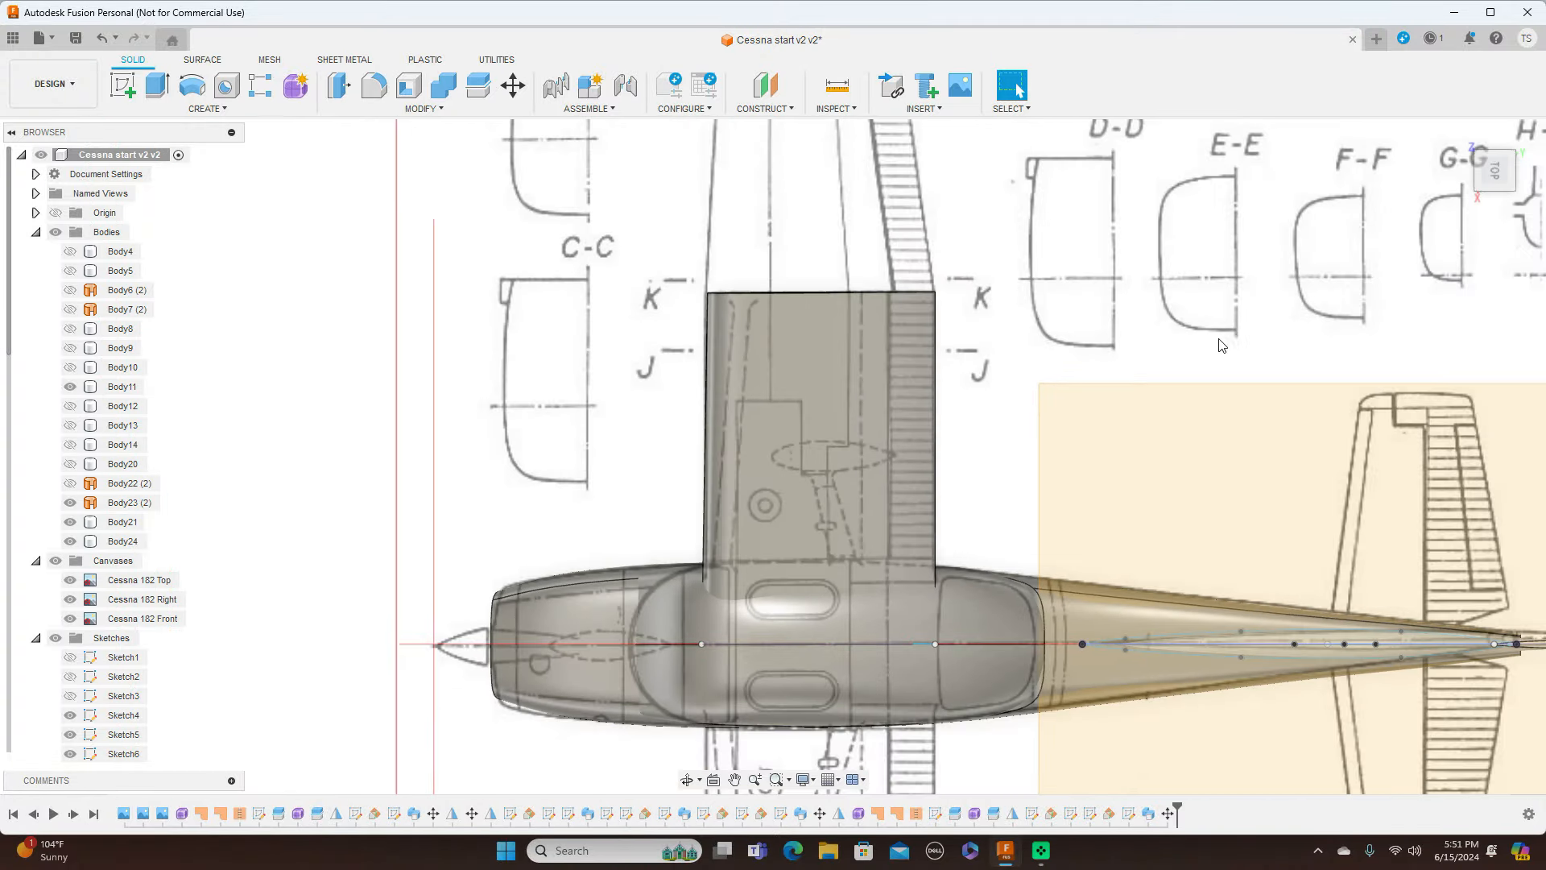
click(56, 561)
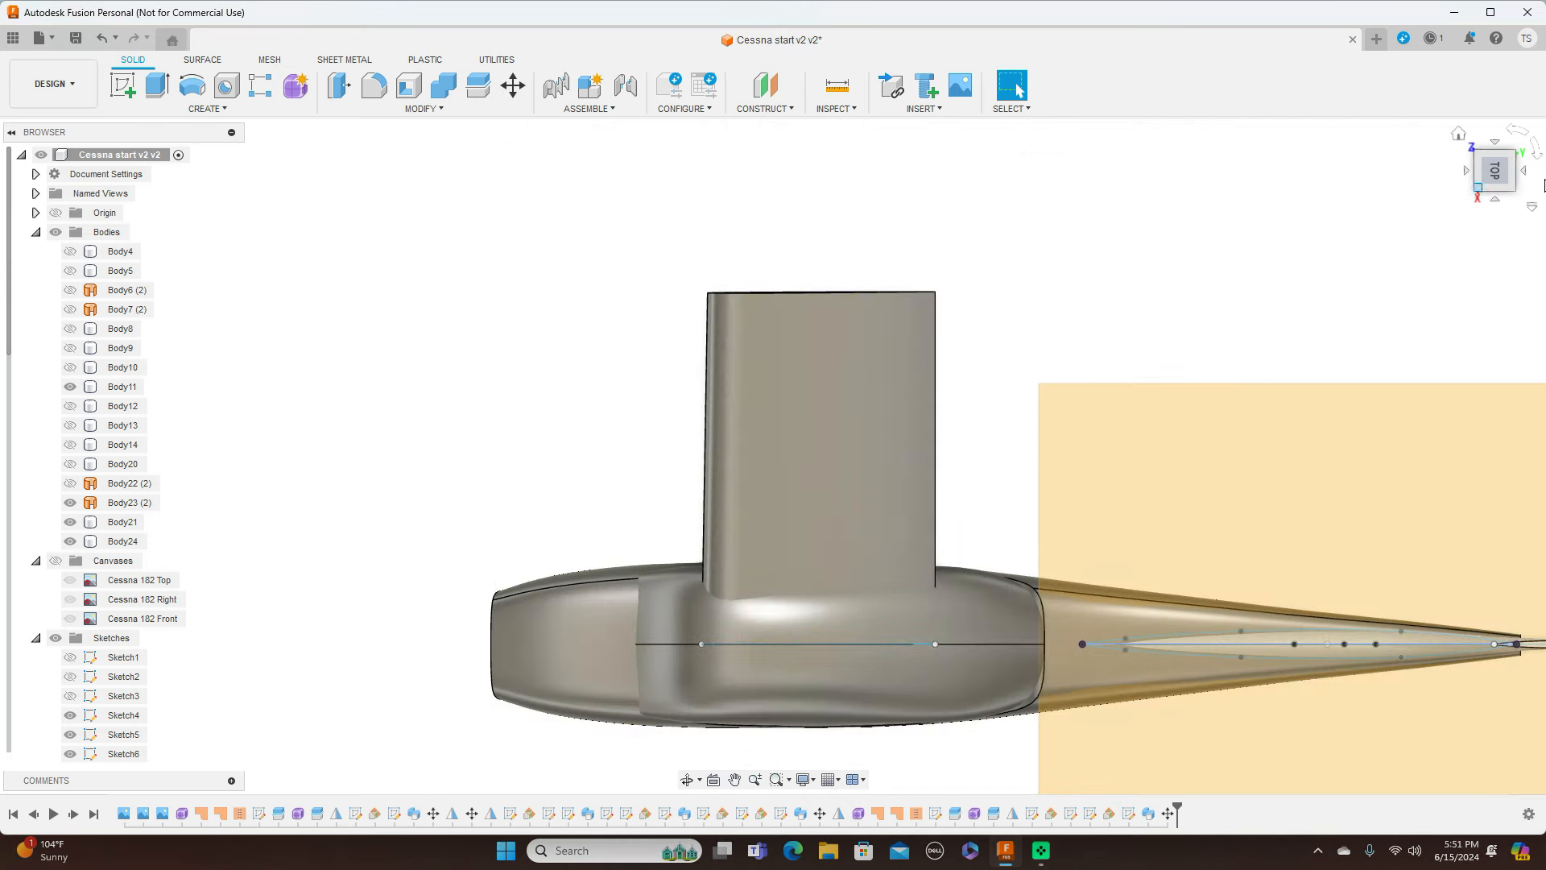
Mirror the wing body across the fuselage's vertical centre (YZ) plane with the New Body operation
click(1476, 191)
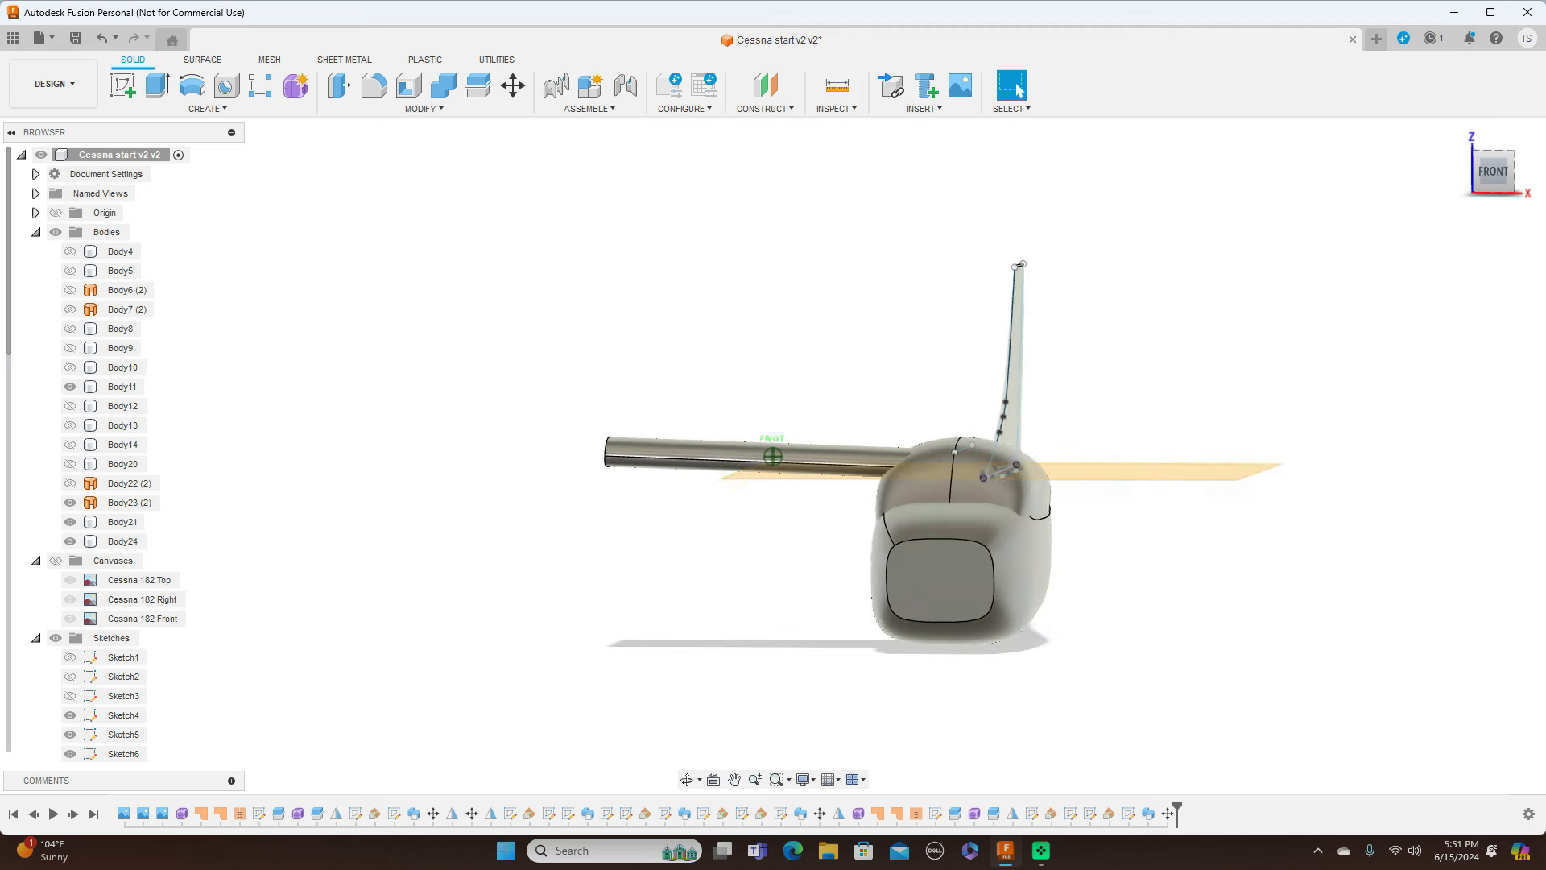
drag(1476, 191, 234, 97)
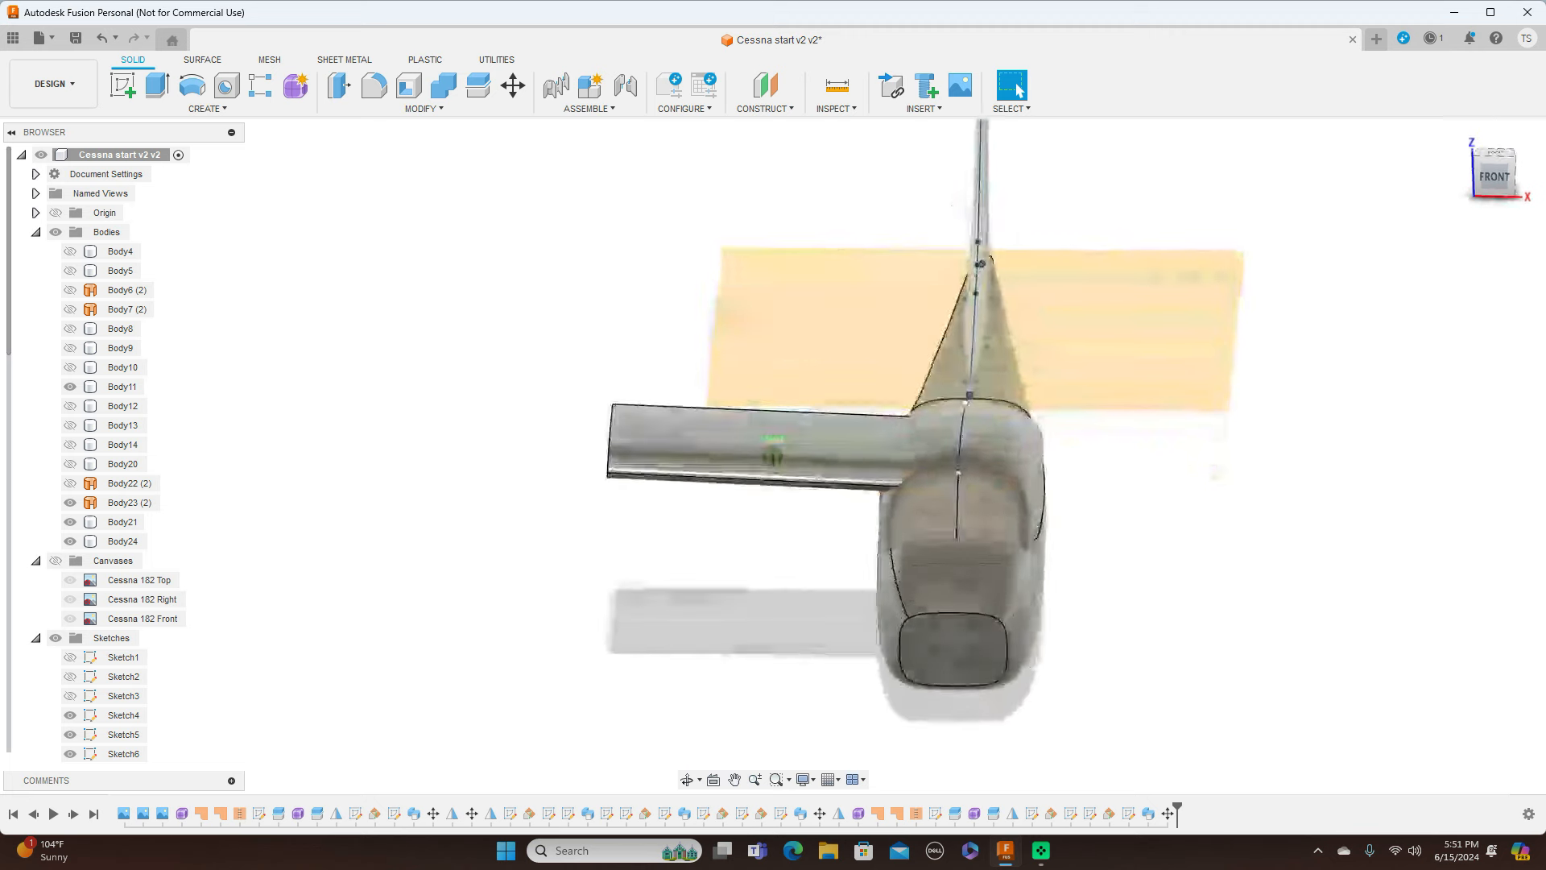
click(390, 442)
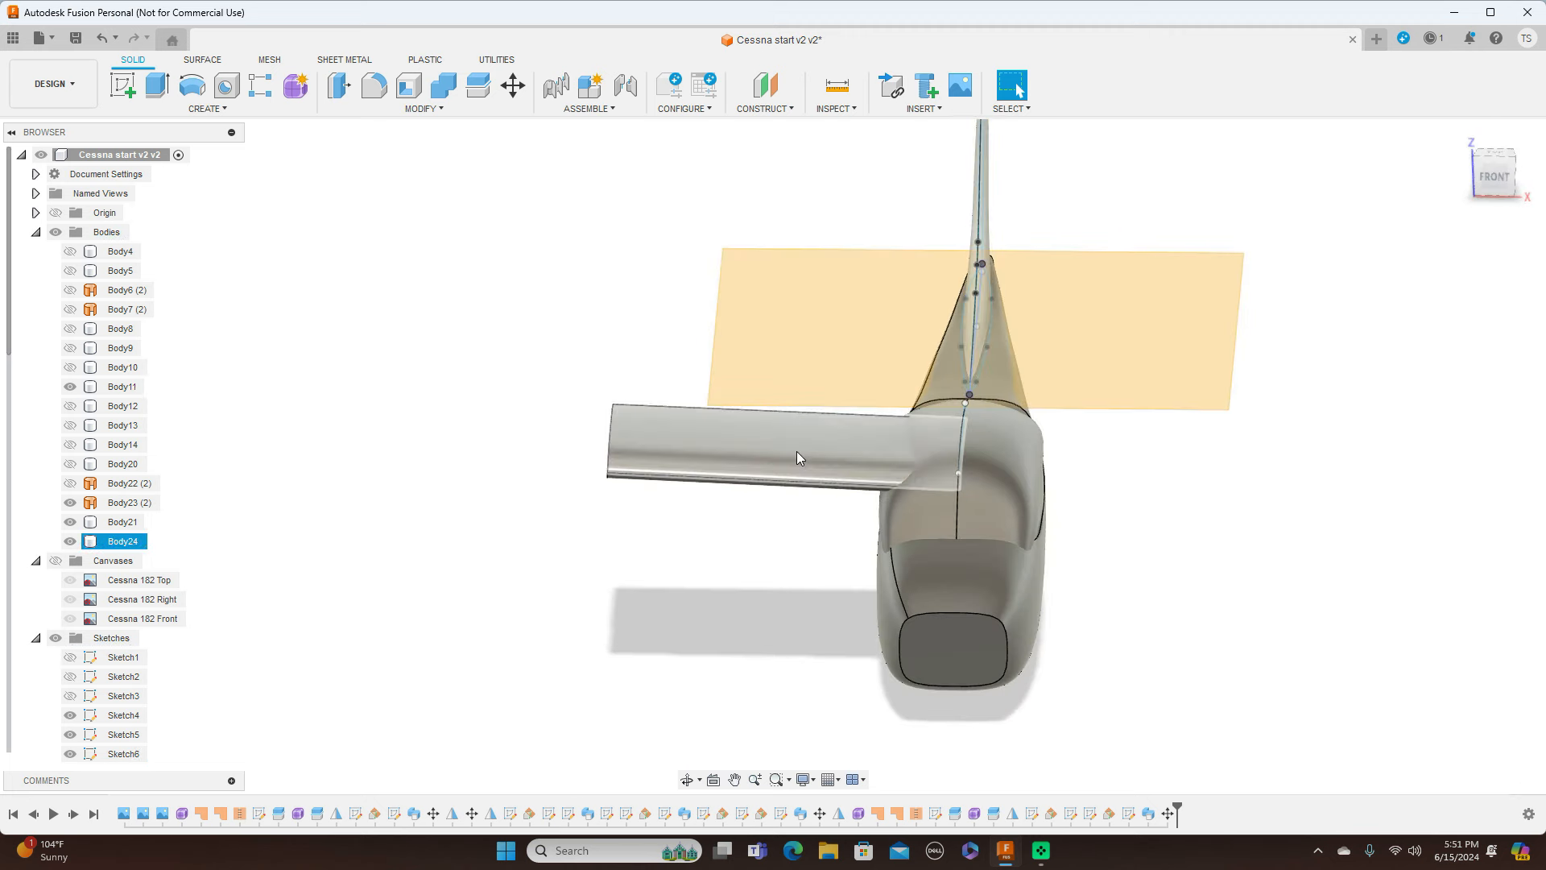
click(198, 108)
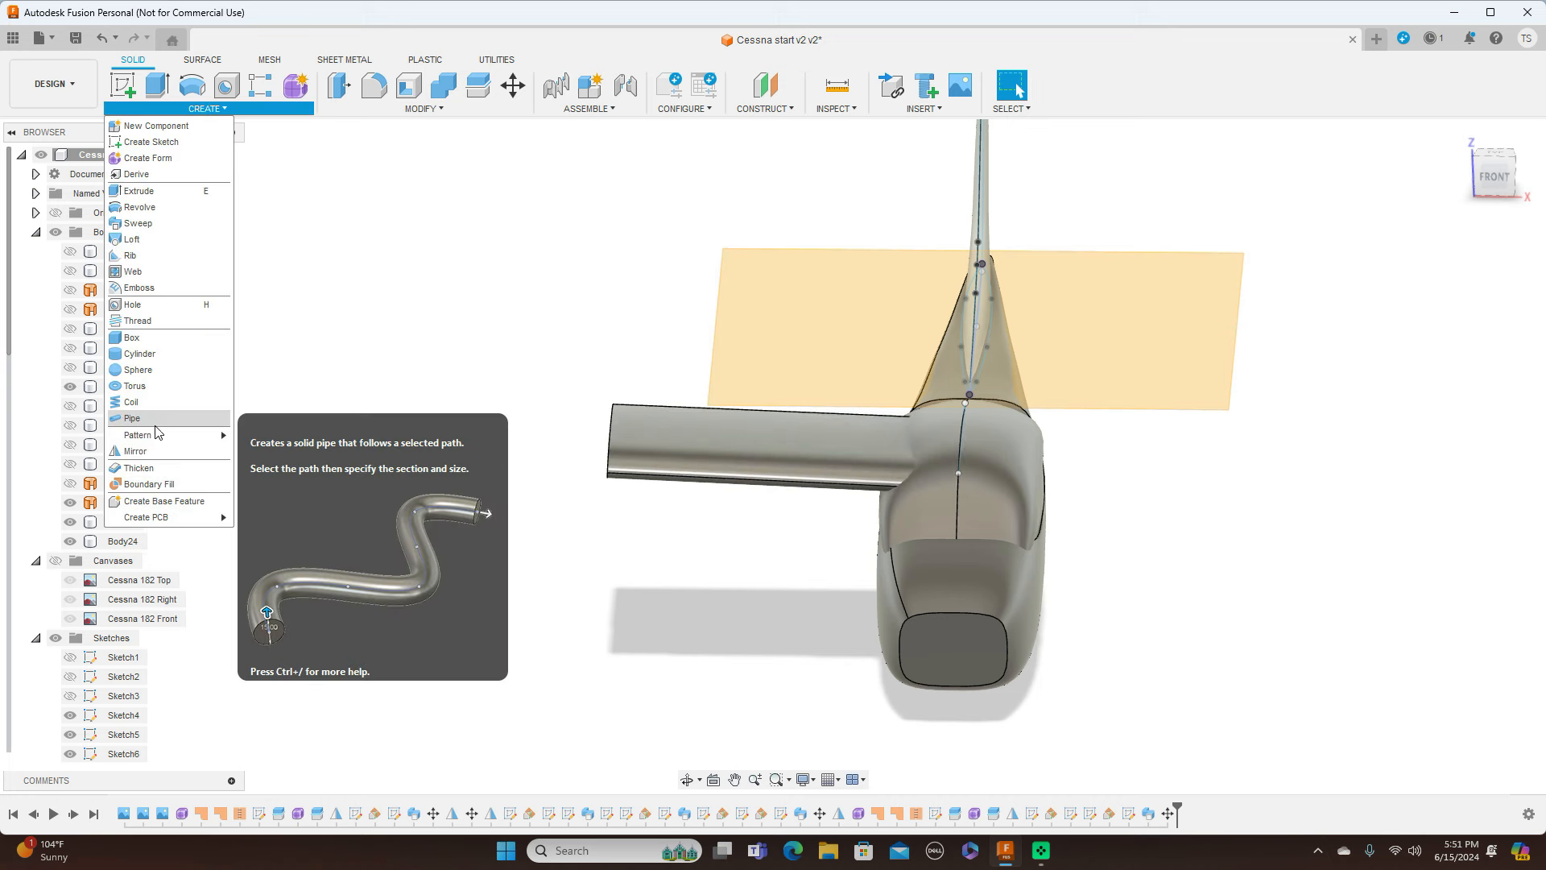
click(135, 451)
click(757, 443)
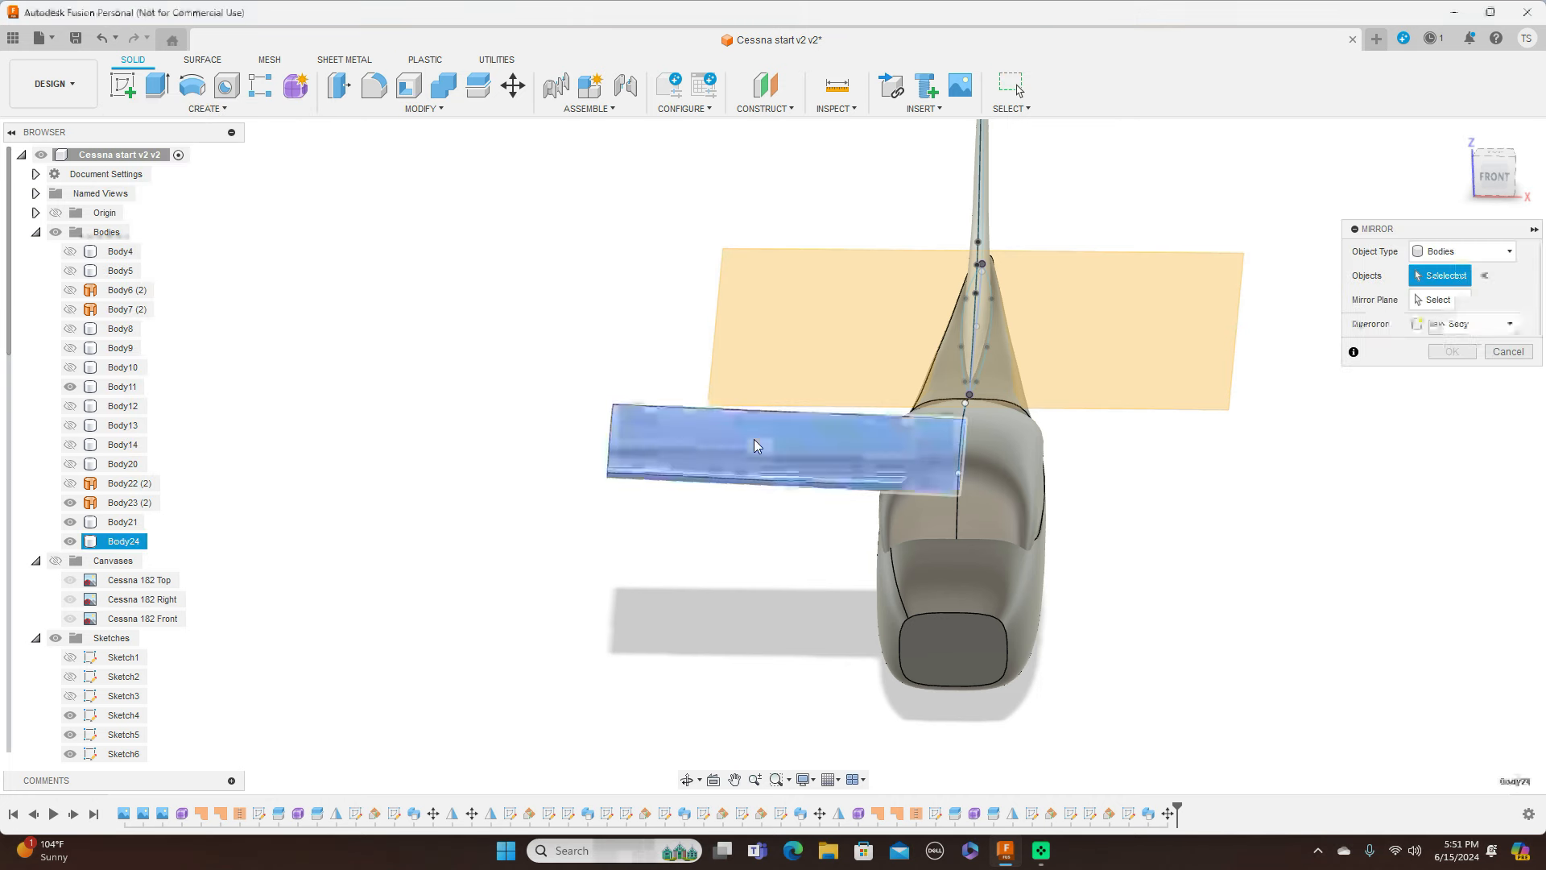
click(1433, 300)
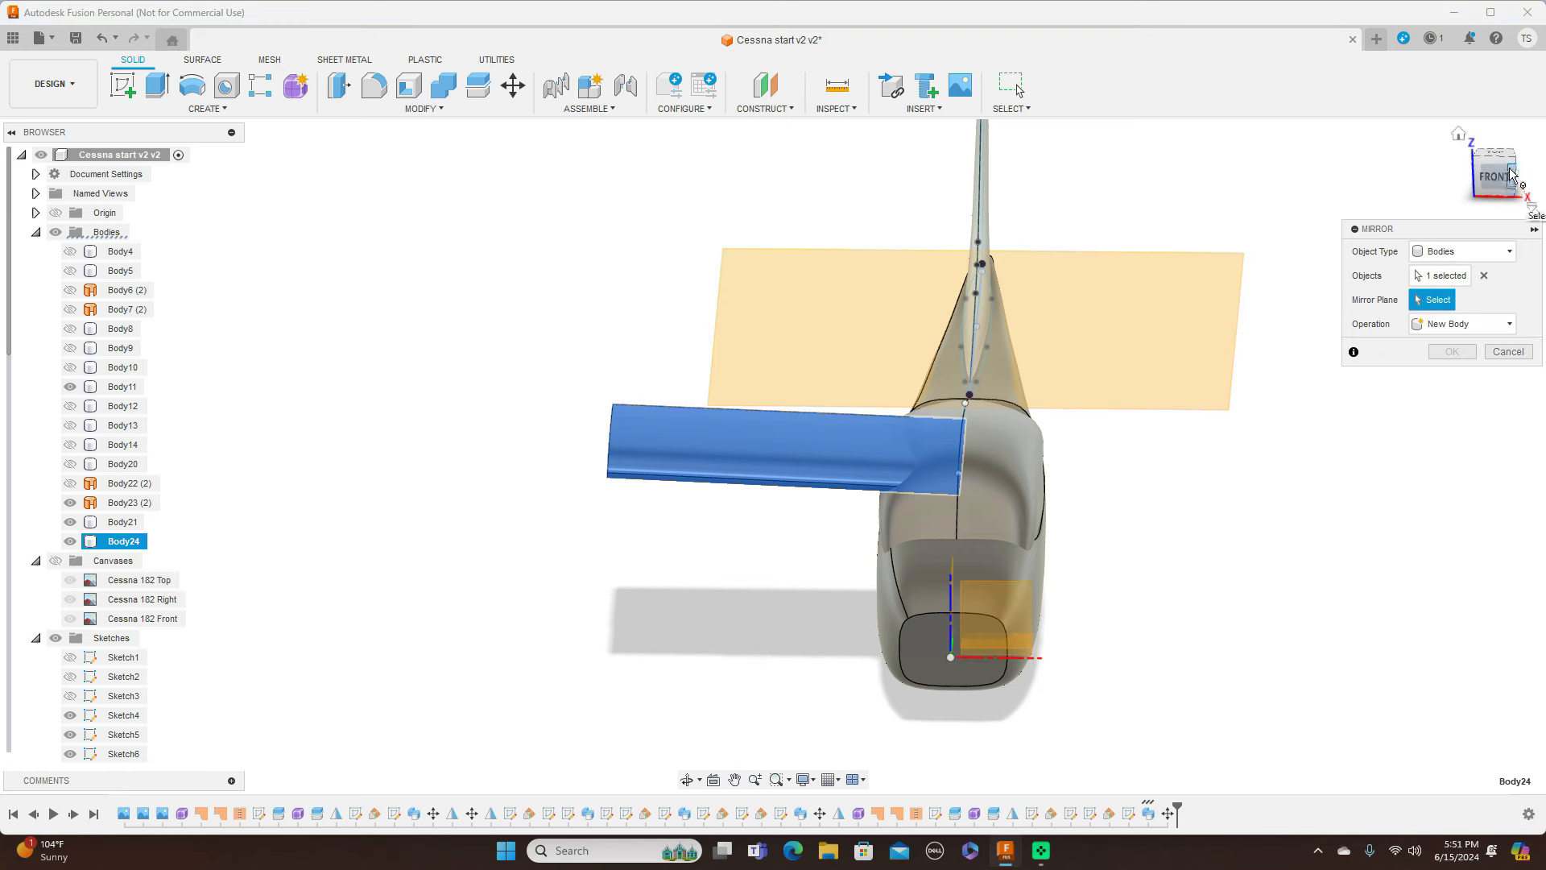
click(1458, 134)
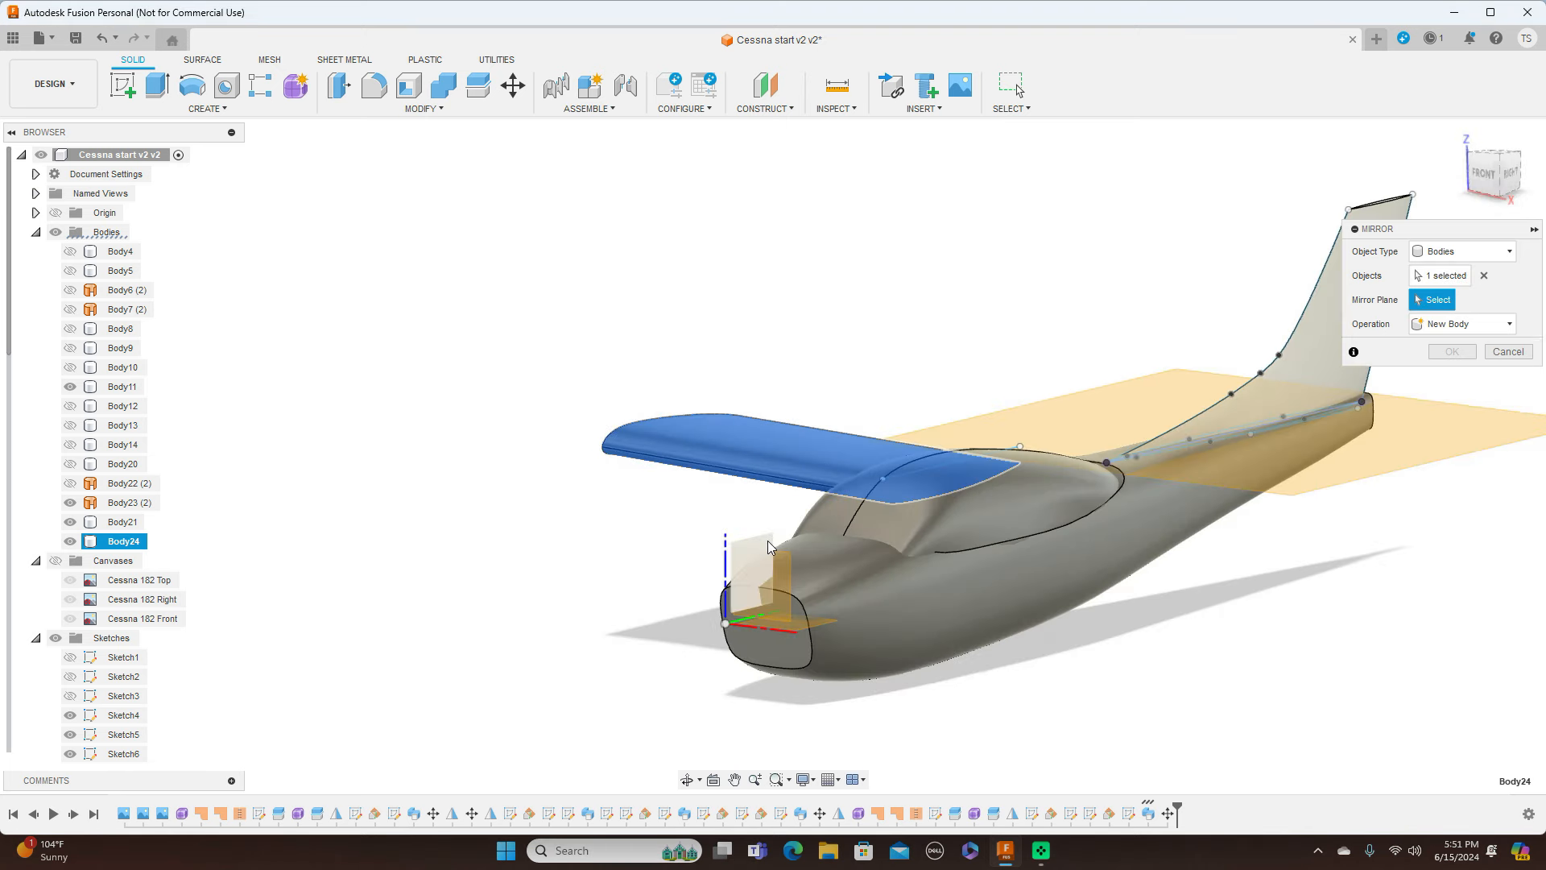
click(755, 567)
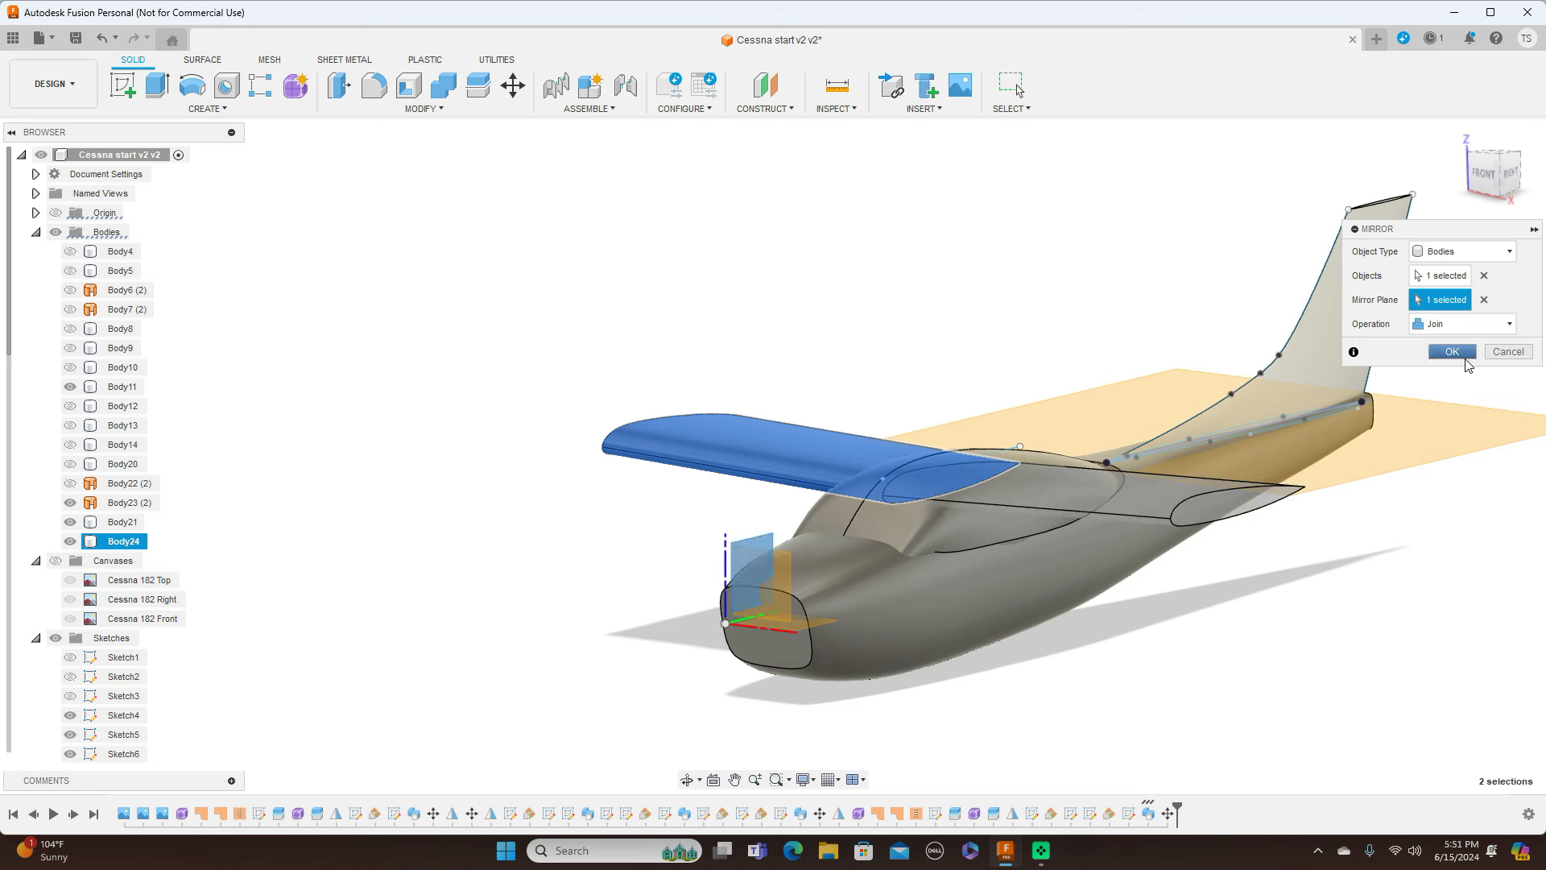
click(1473, 323)
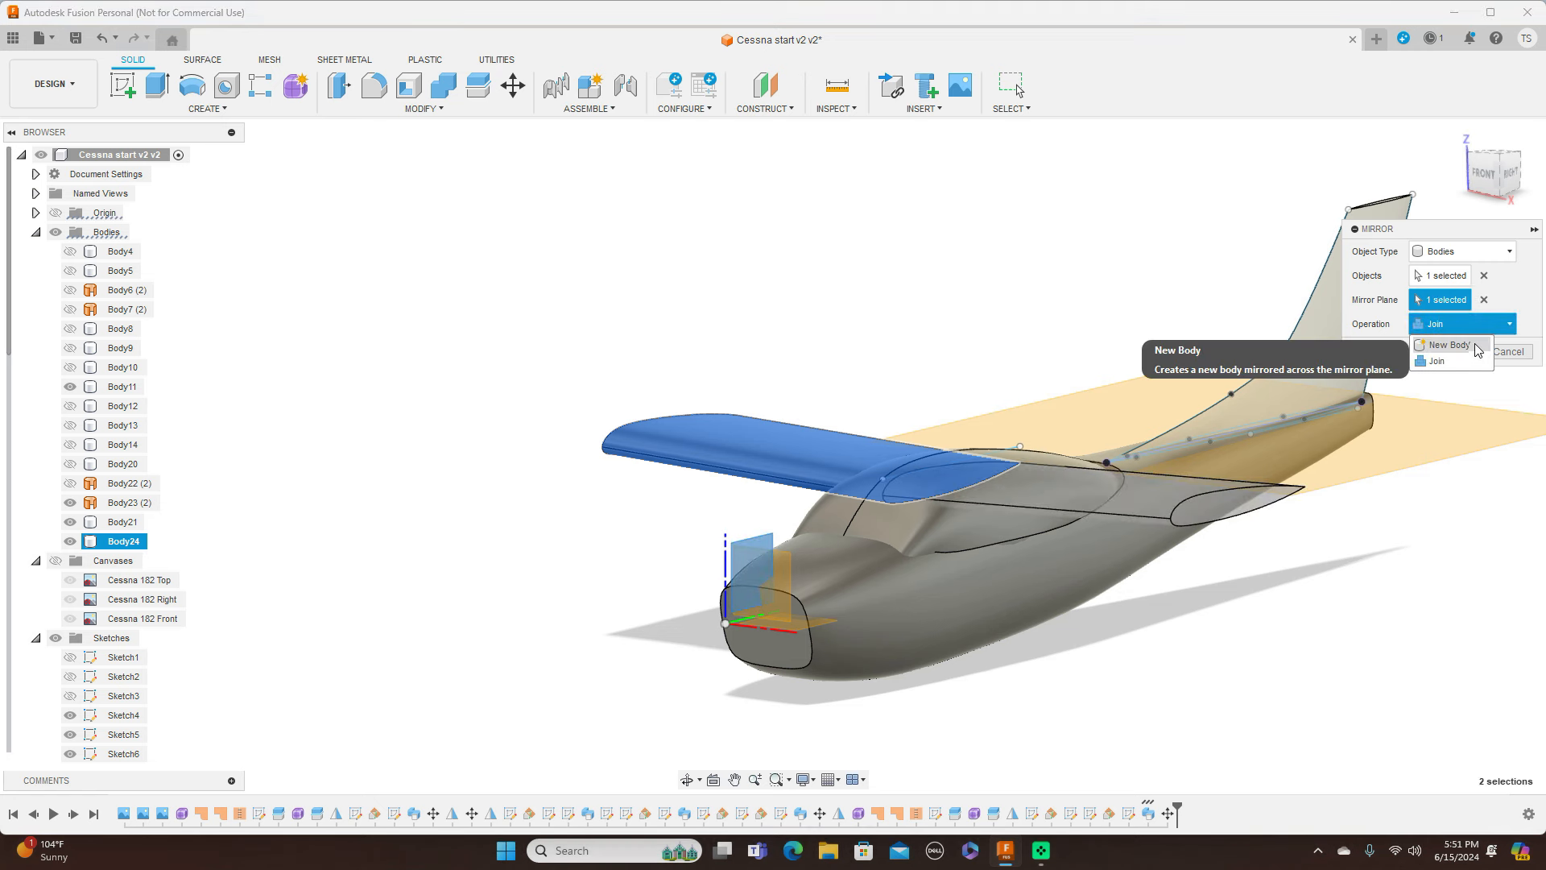
click(1449, 344)
click(1450, 353)
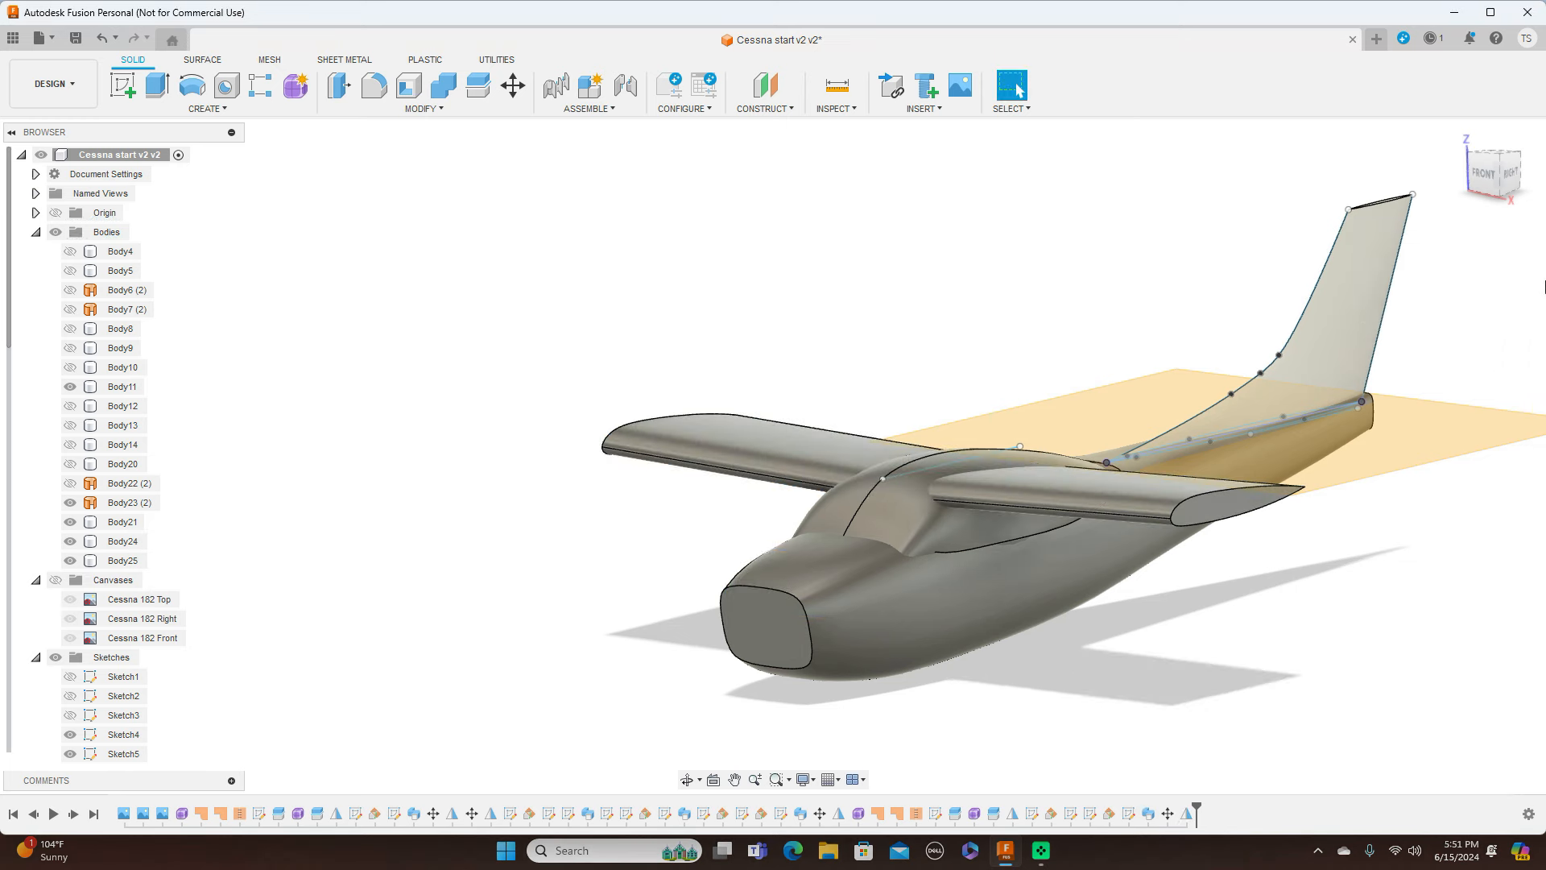
Inspect both wings, and in front view move the original wing body about -1.139 mm in X and 13.666 mm in Z
click(1484, 173)
mouse_move(1489, 174)
mouse_down()
mouse_move(1490, 155)
mouse_move(1472, 231)
mouse_move(1444, 209)
mouse_move(1438, 171)
mouse_up()
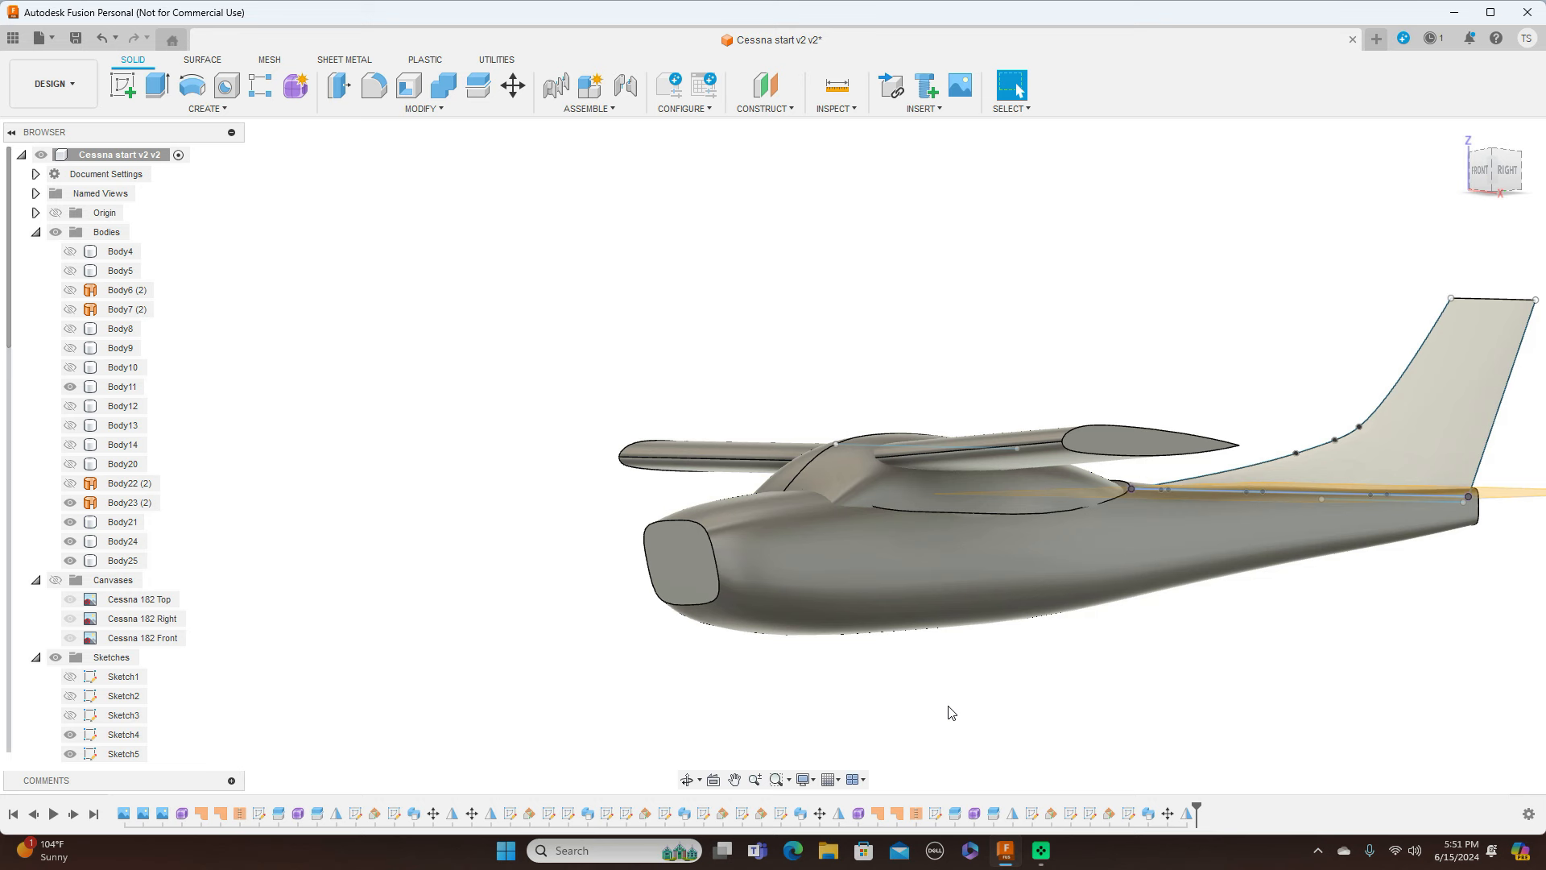
drag(1494, 170, 1537, 190)
click(846, 427)
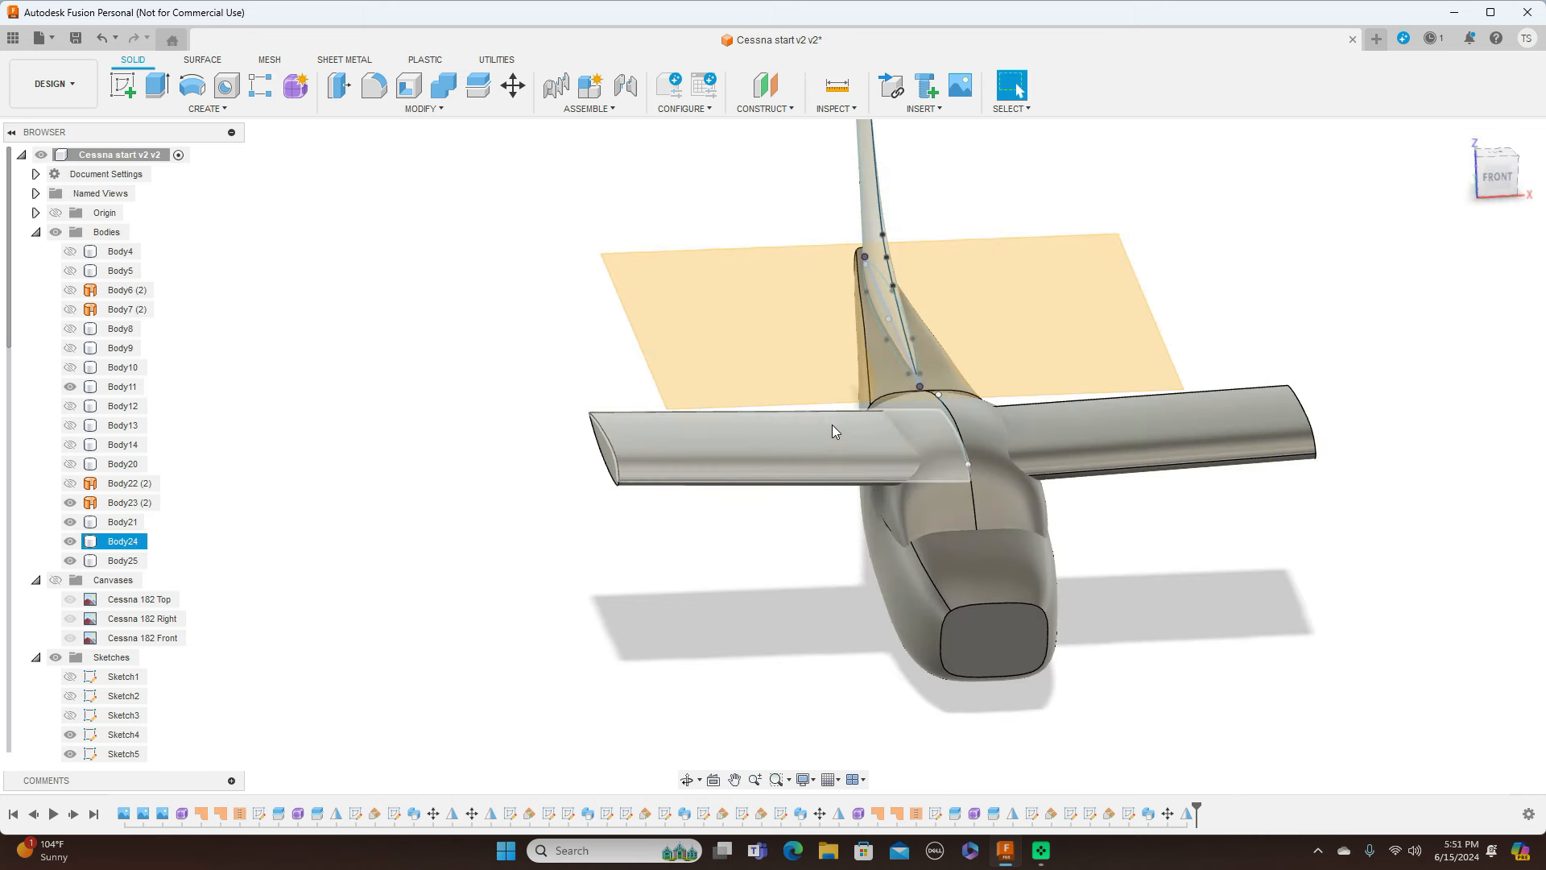
right_click(123, 546)
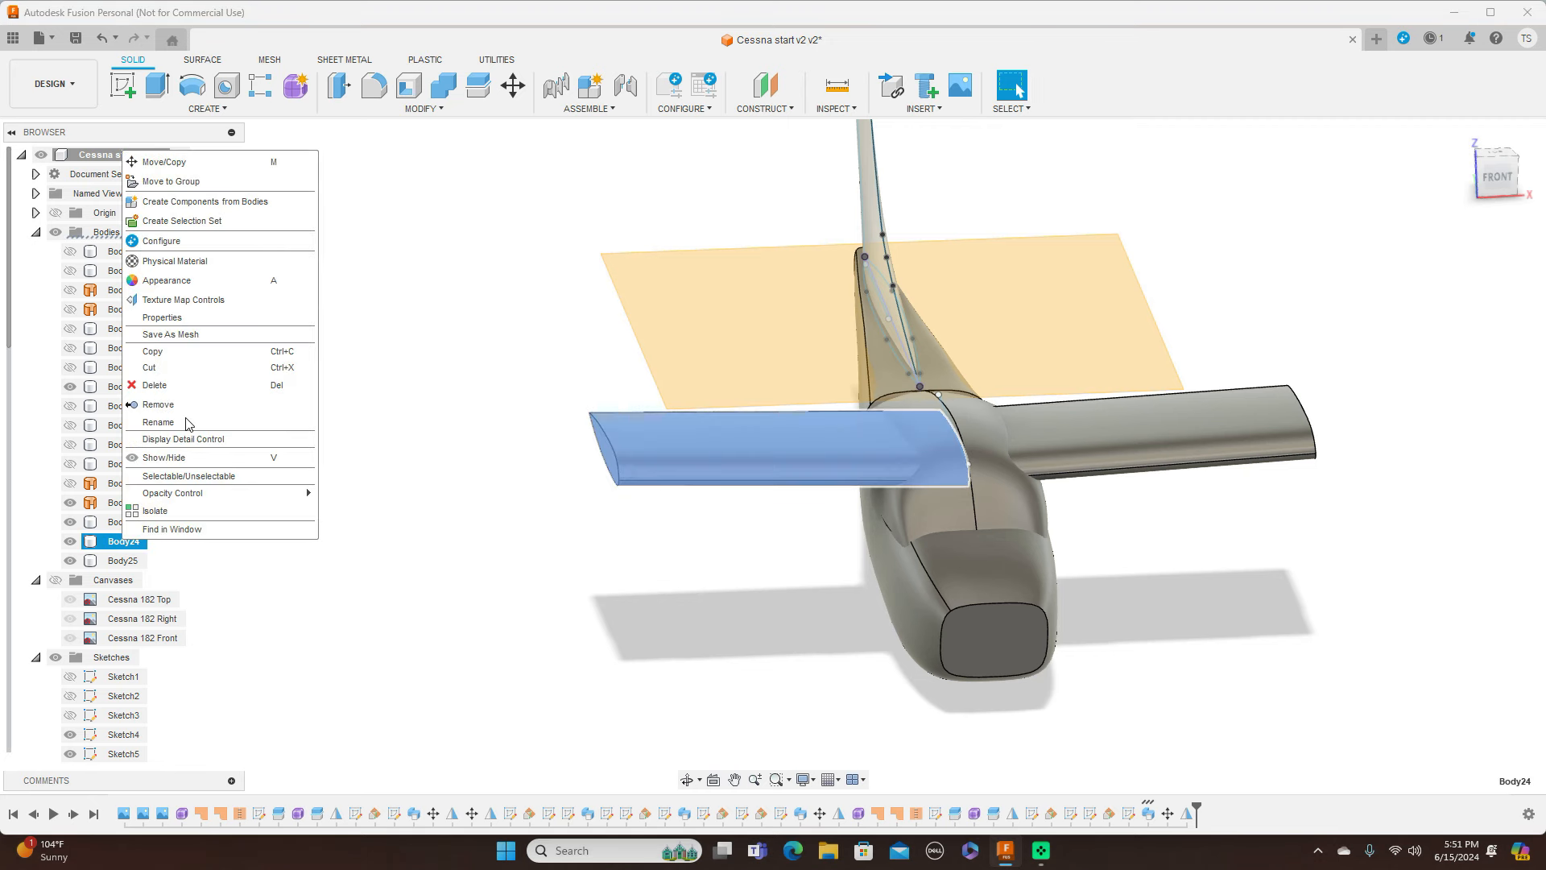
click(214, 162)
click(1496, 173)
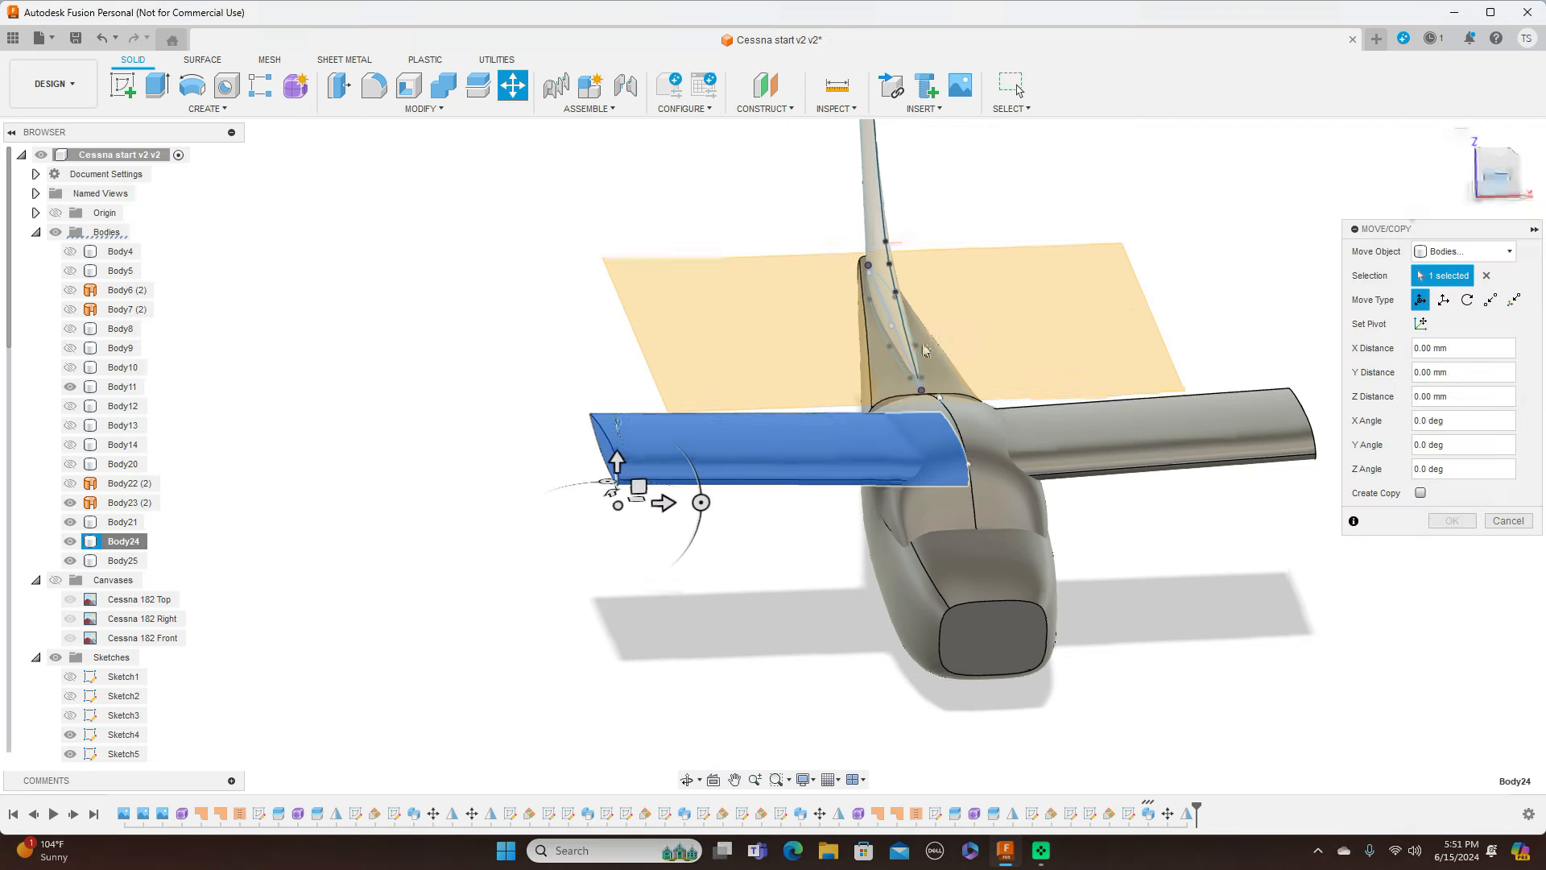
click(627, 458)
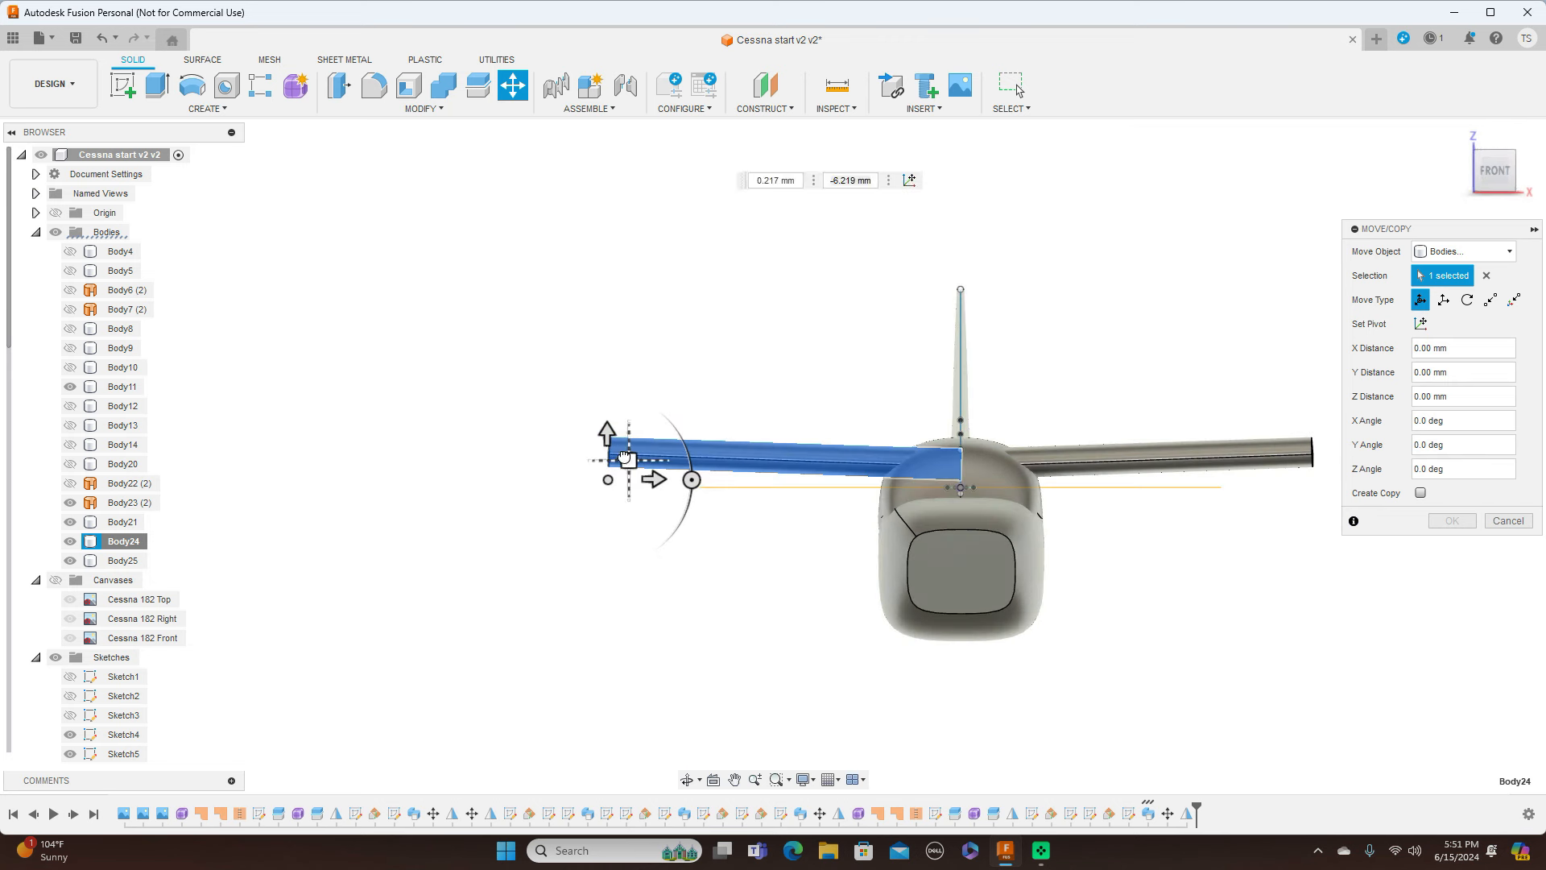
drag(624, 457, 624, 449)
key(Tab)
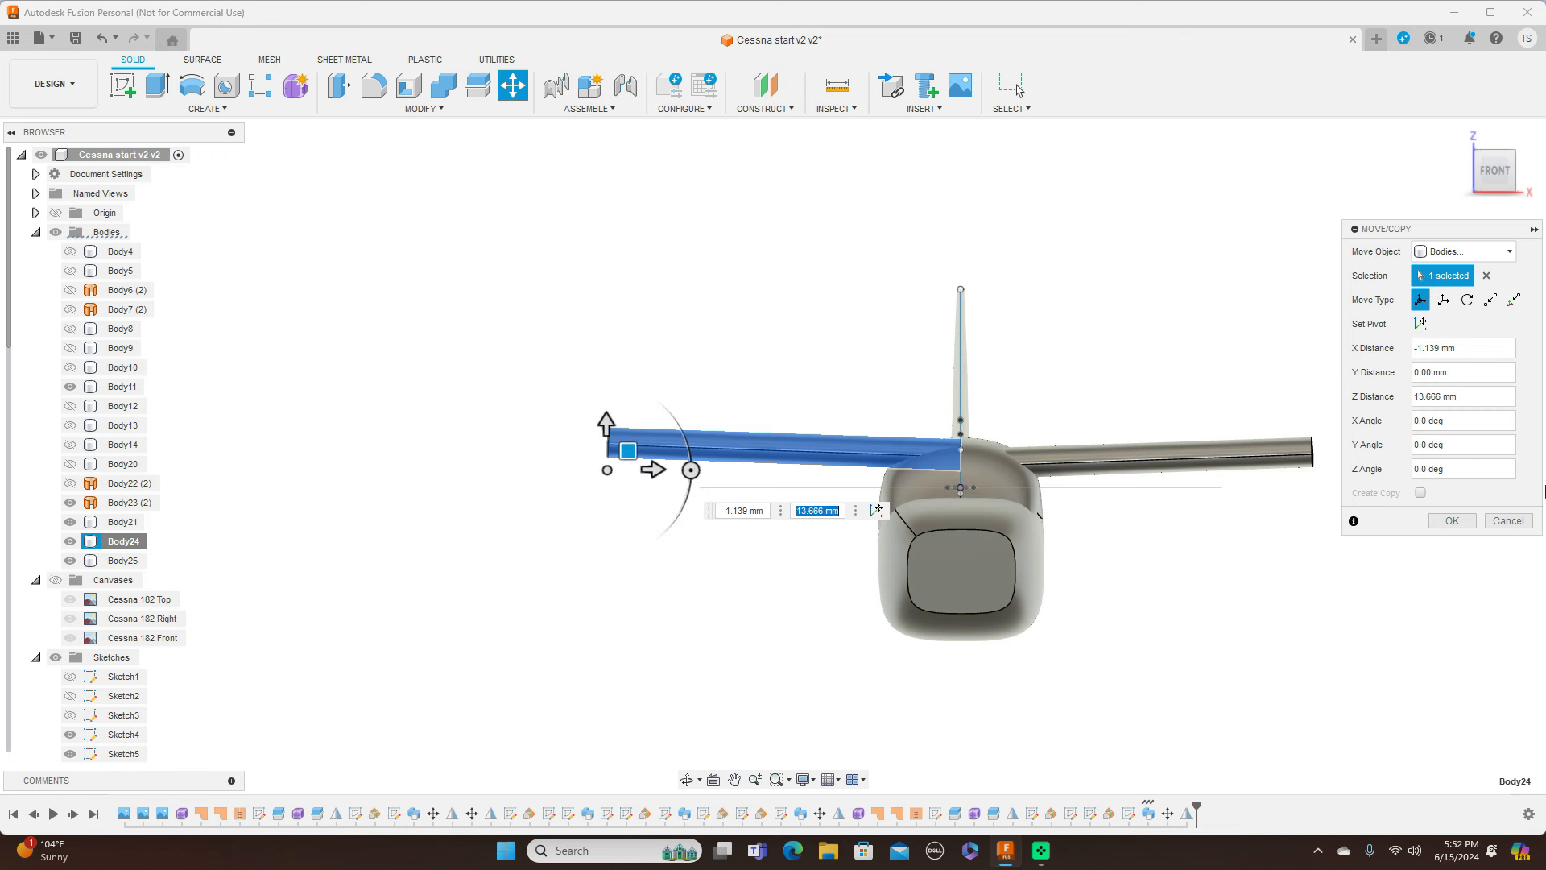
click(1452, 521)
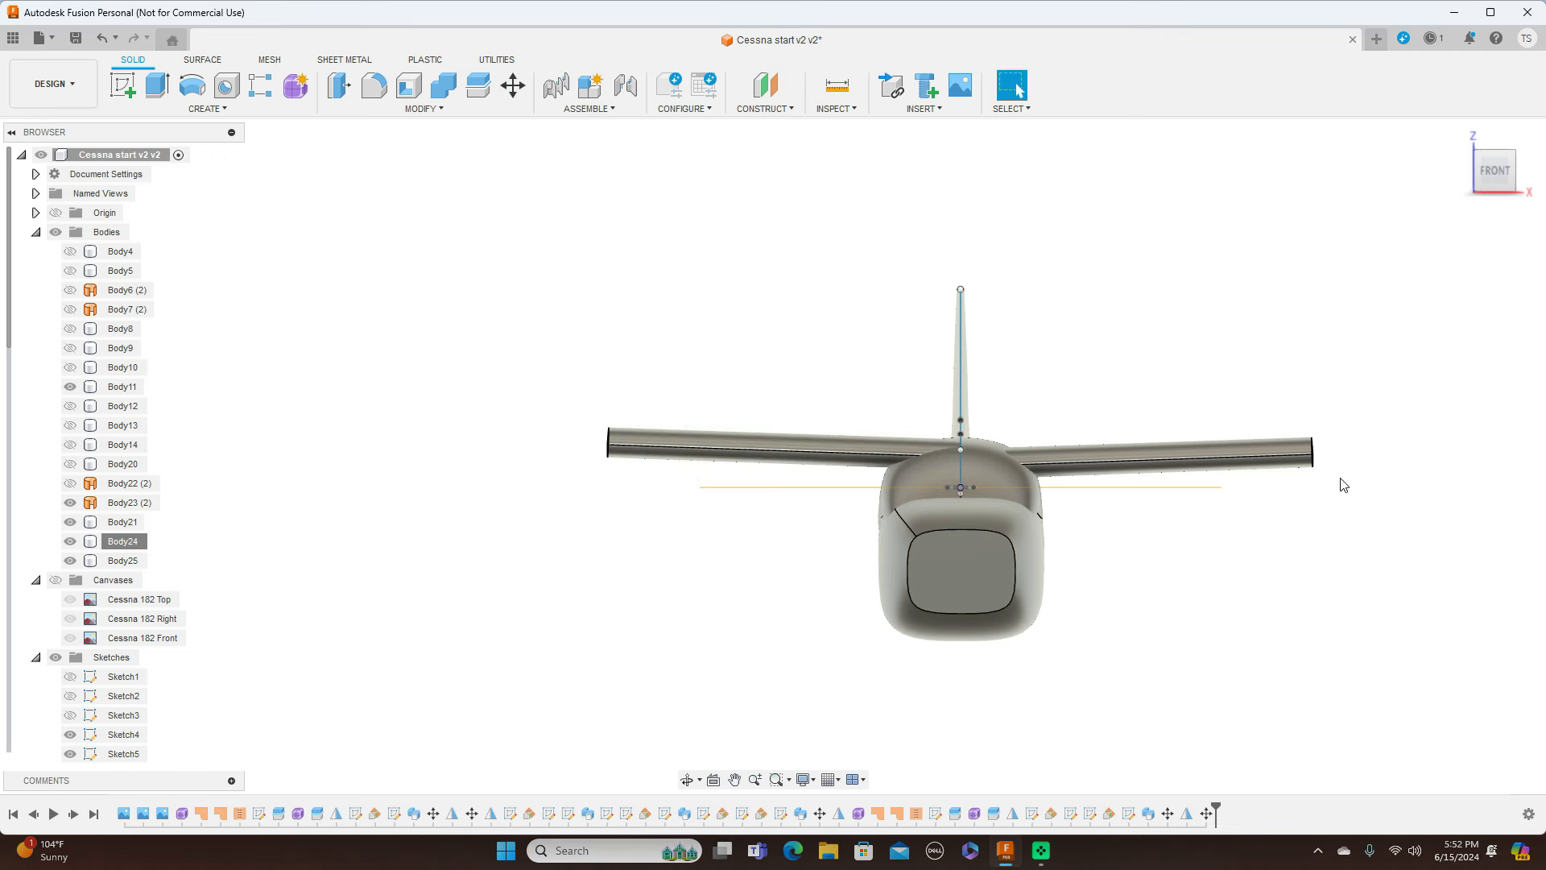
Check the two wings from the top and front, and delete the mirrored wing body
click(1495, 144)
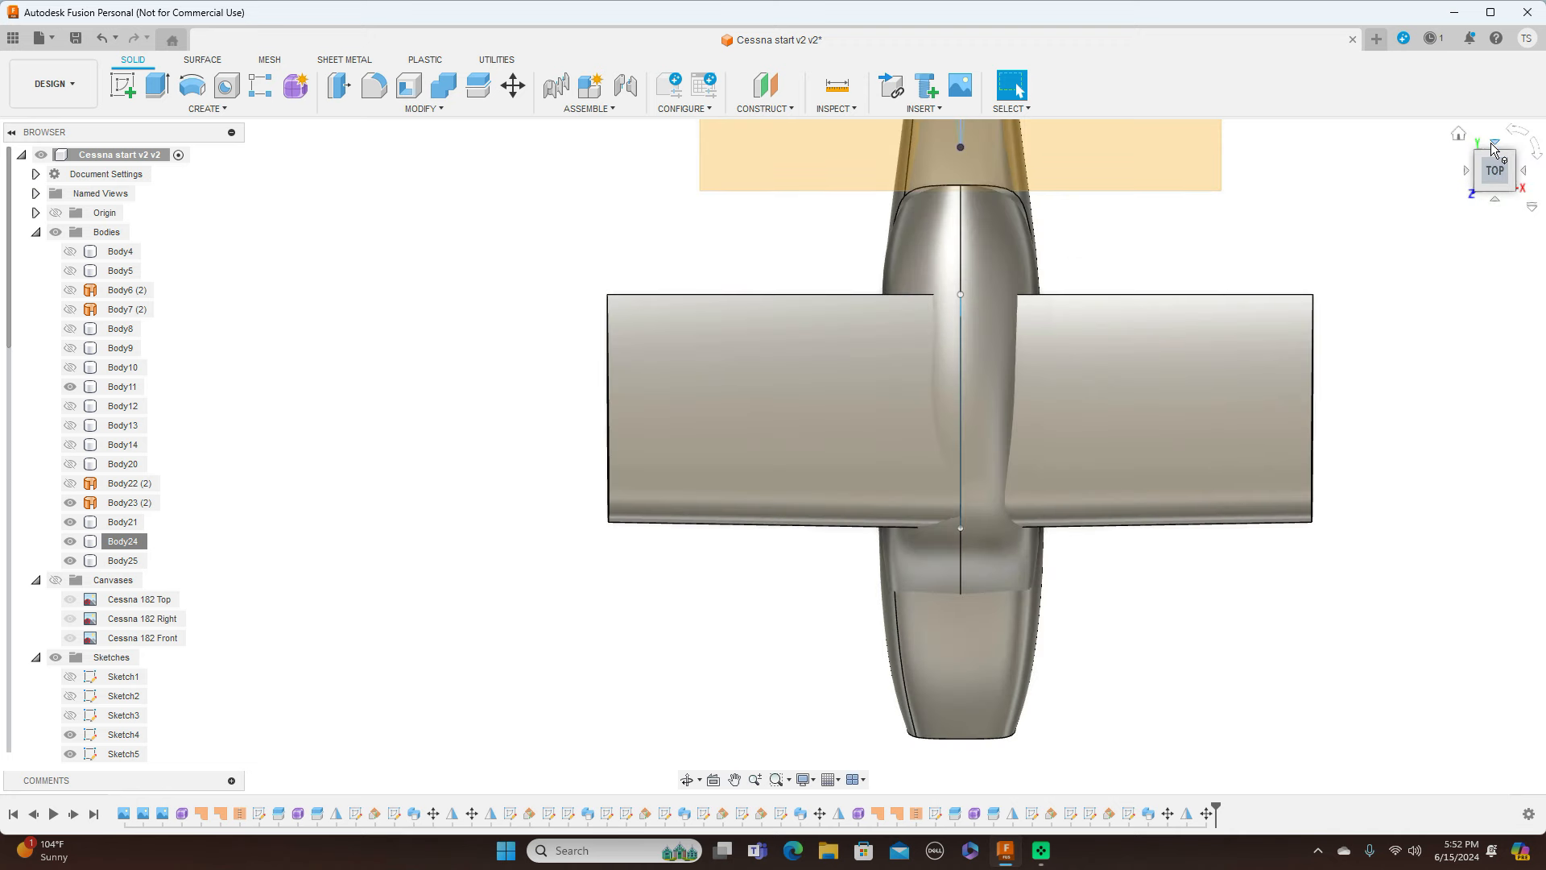
click(1496, 201)
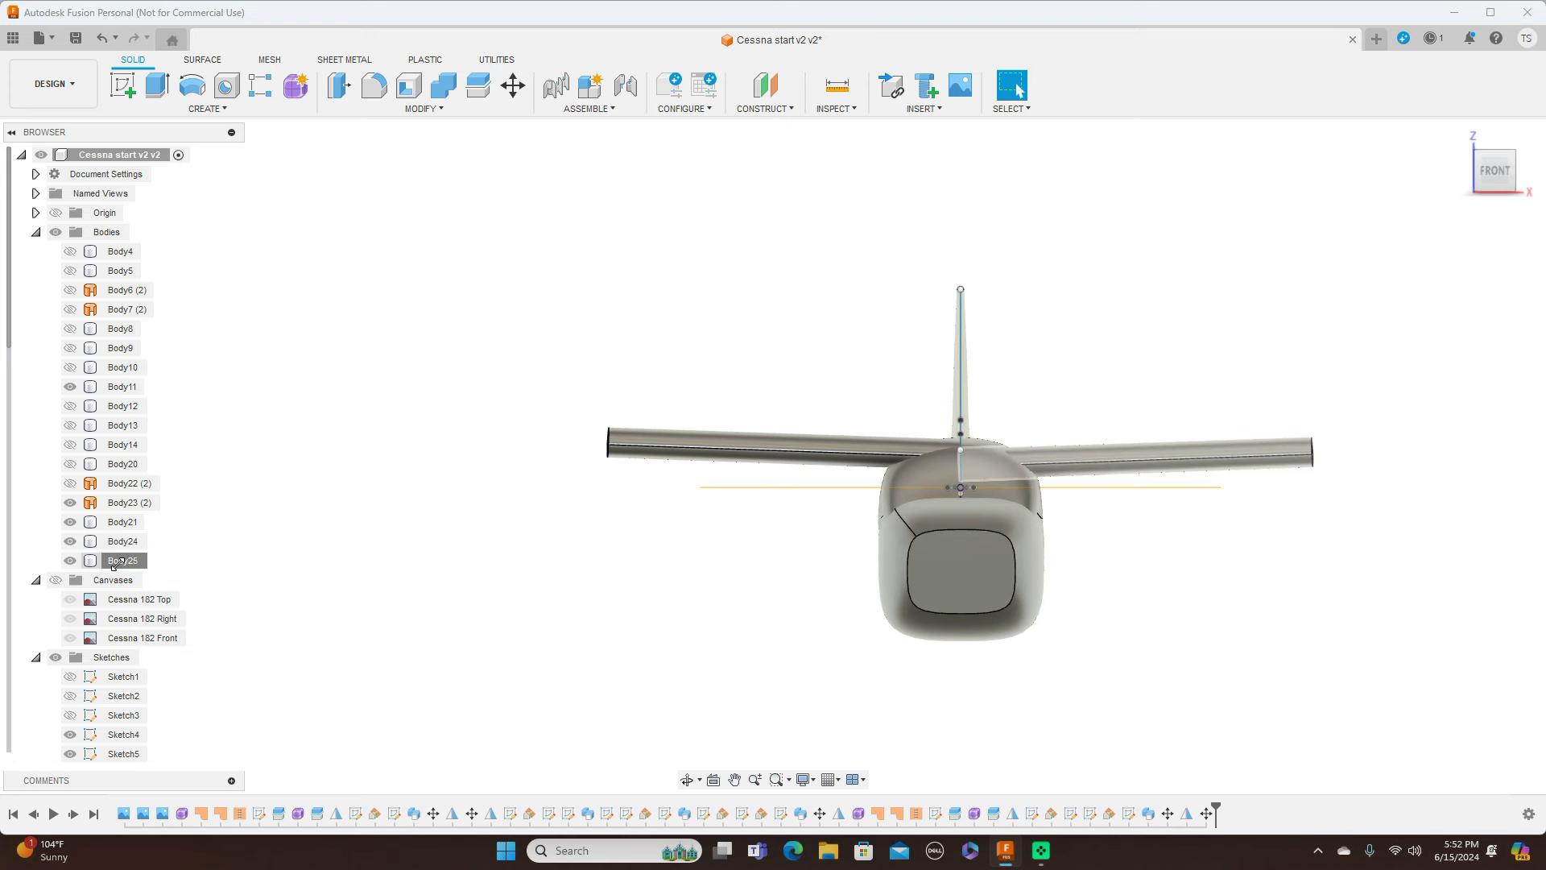
right_click(115, 564)
click(215, 417)
key(Delete)
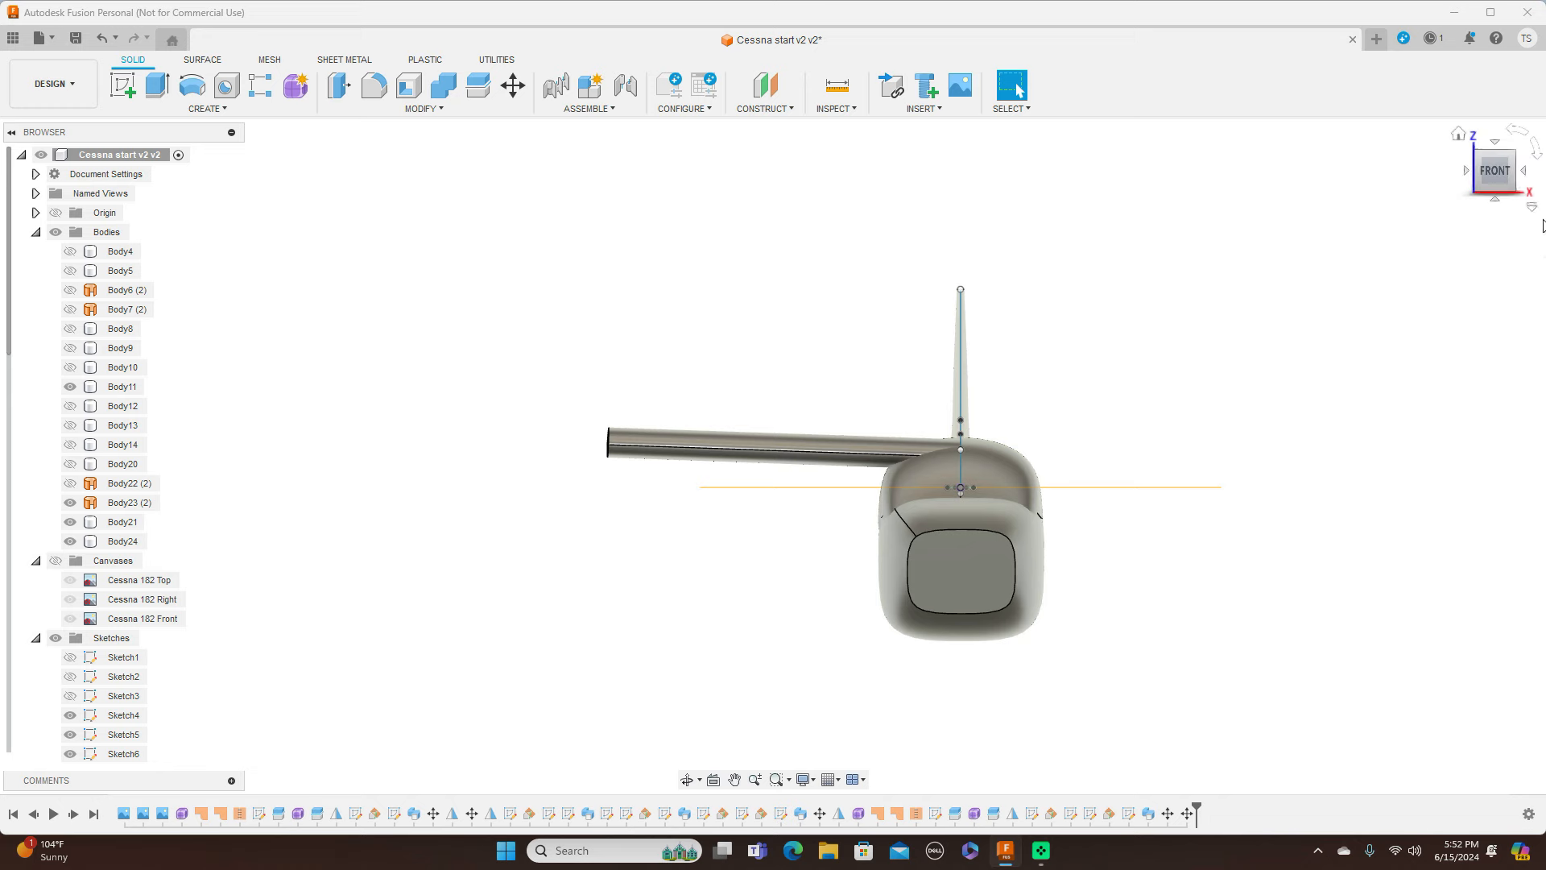
In the left side view, rotate the wing body 2 degrees about the X axis with Move/Copy
click(1502, 155)
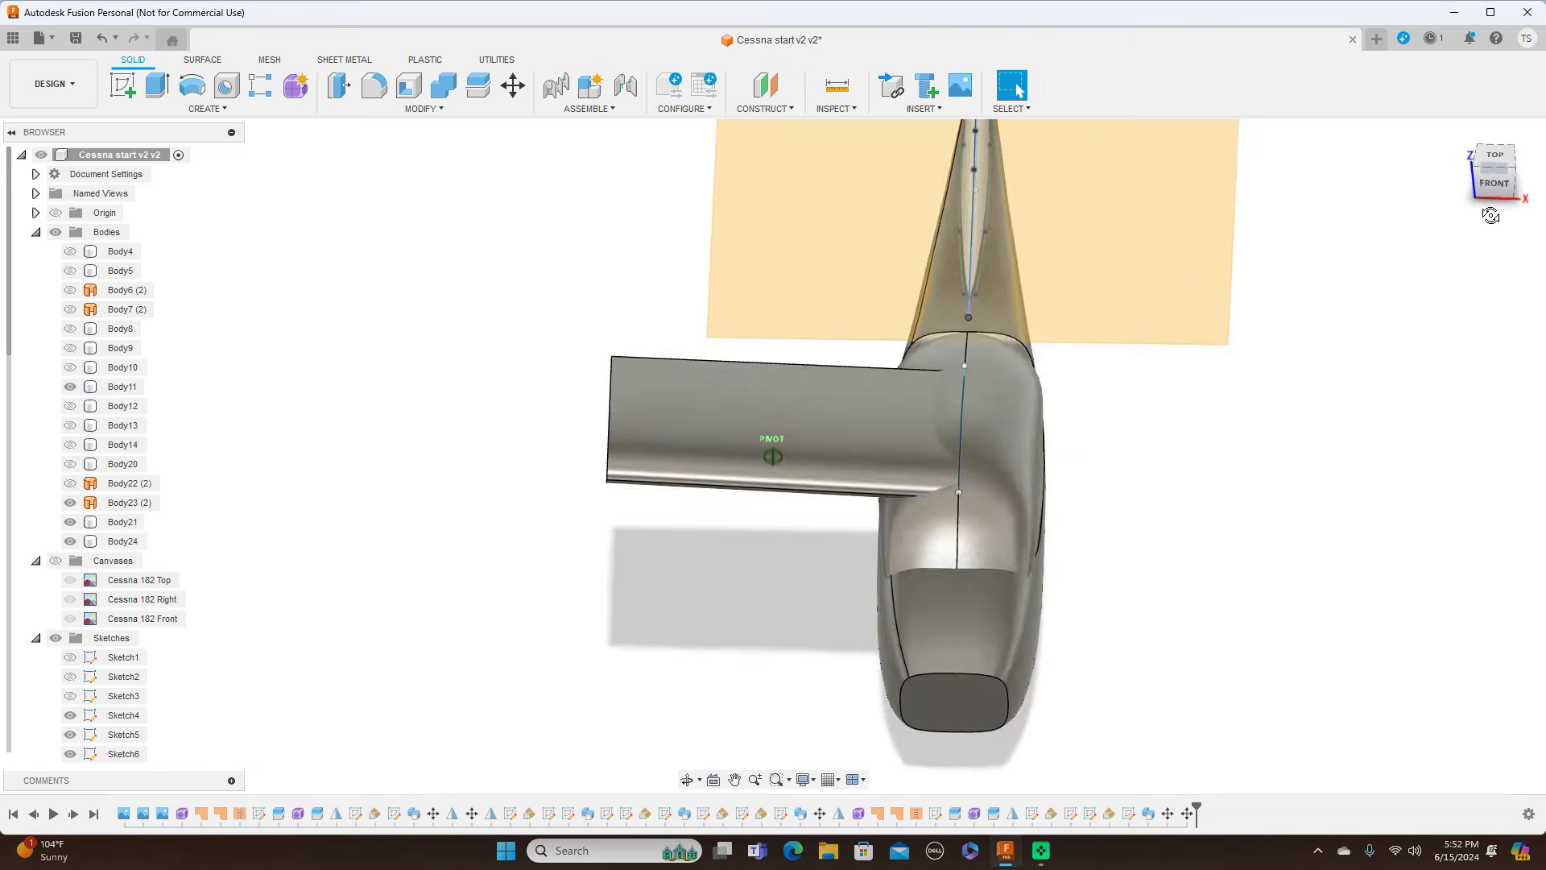
mouse_move(1500, 160)
mouse_down()
mouse_move(1536, 119)
mouse_move(1501, 155)
mouse_up()
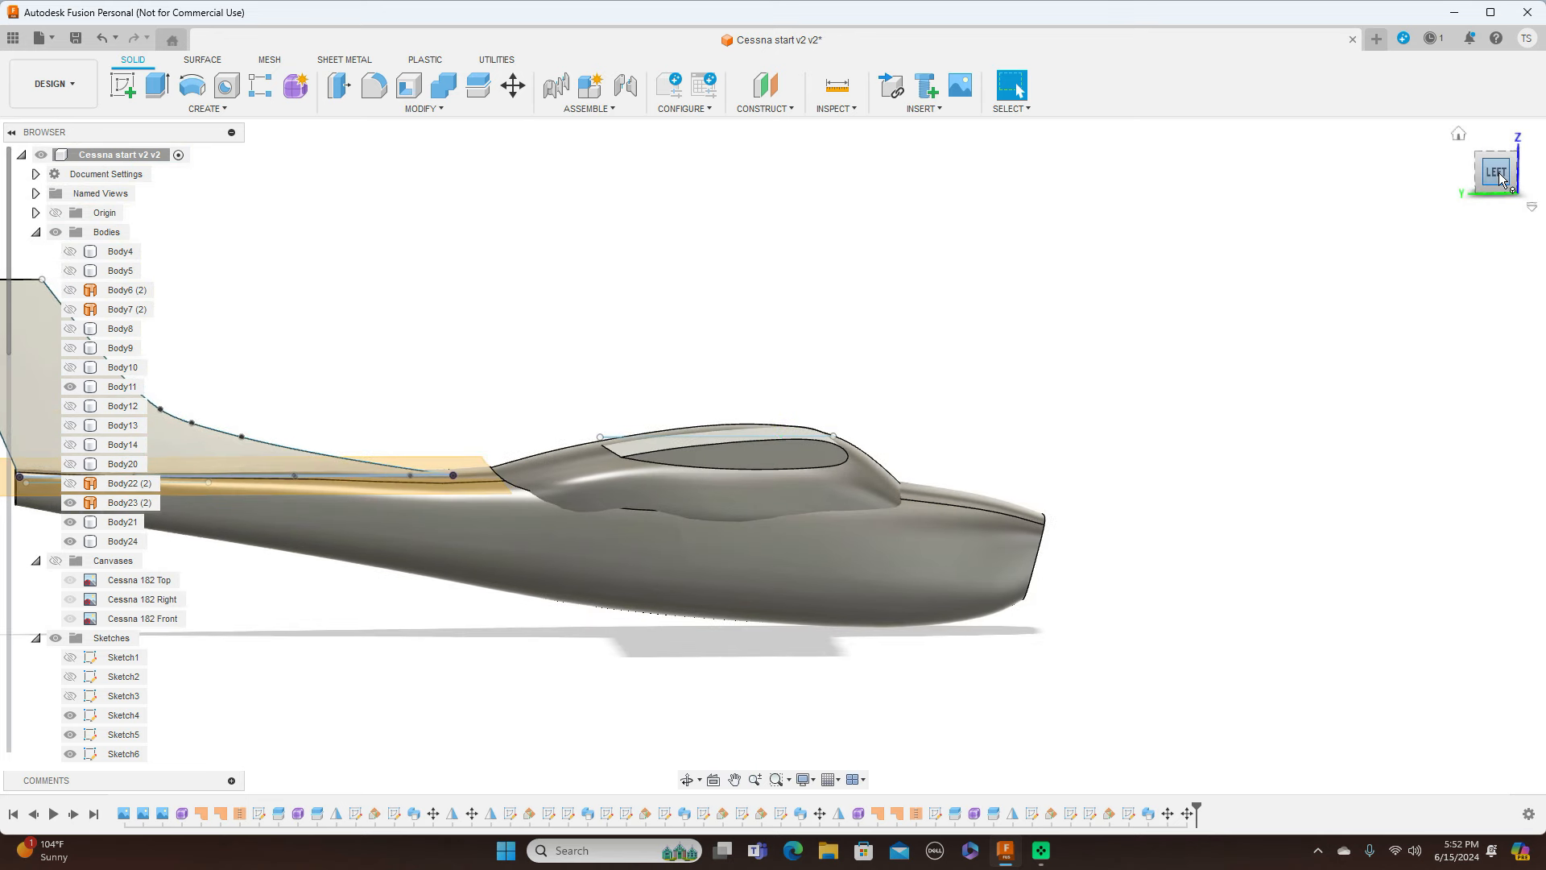
click(1498, 173)
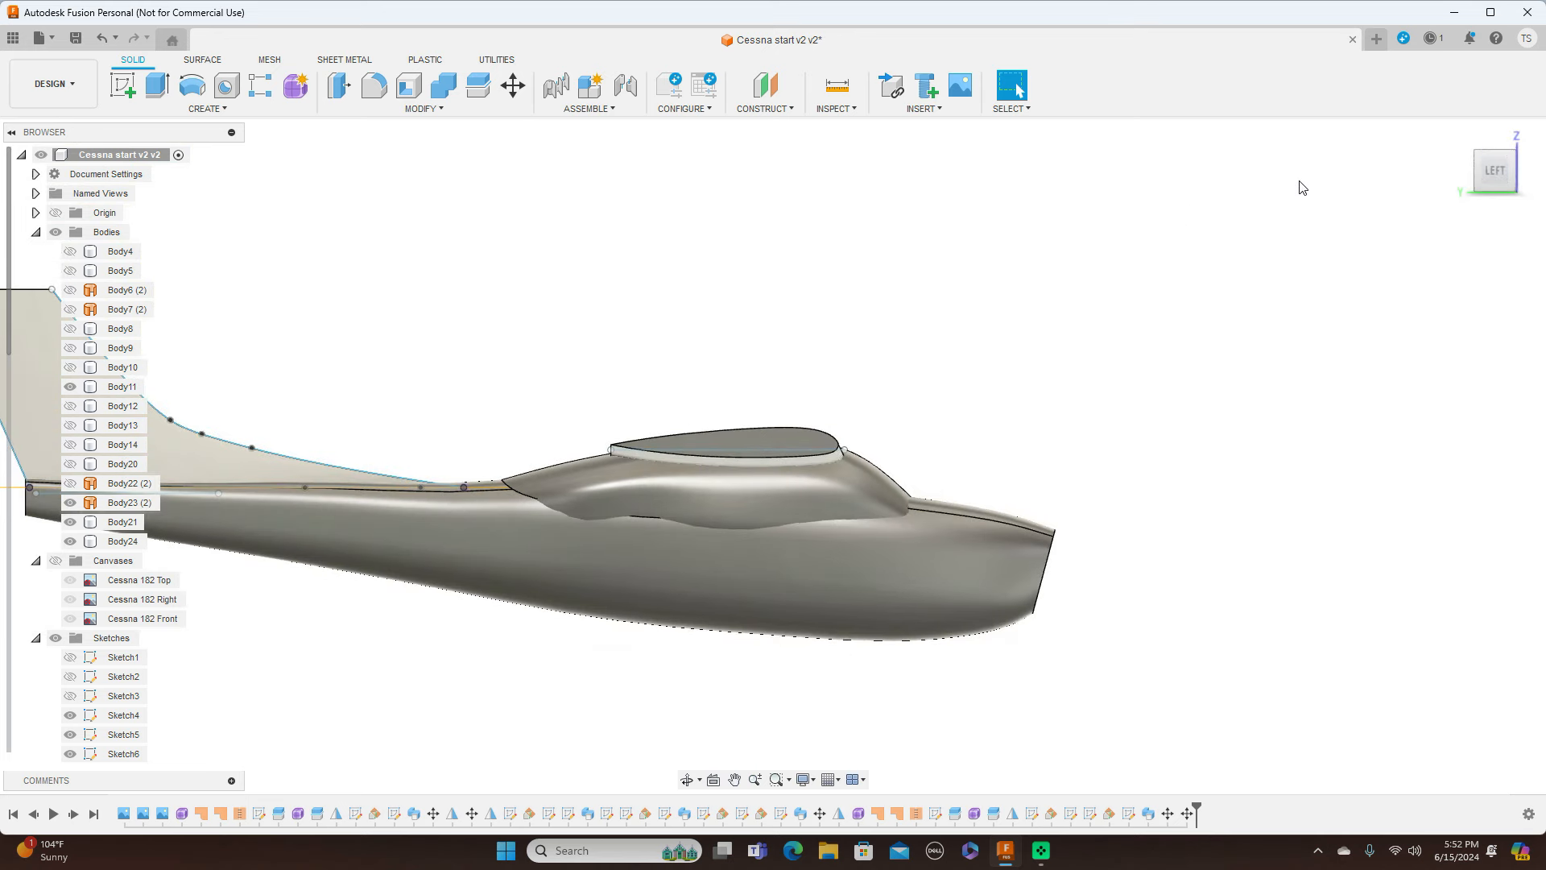
mouse_move(1502, 157)
mouse_down()
mouse_move(1498, 201)
mouse_move(1504, 171)
mouse_up()
right_click(113, 546)
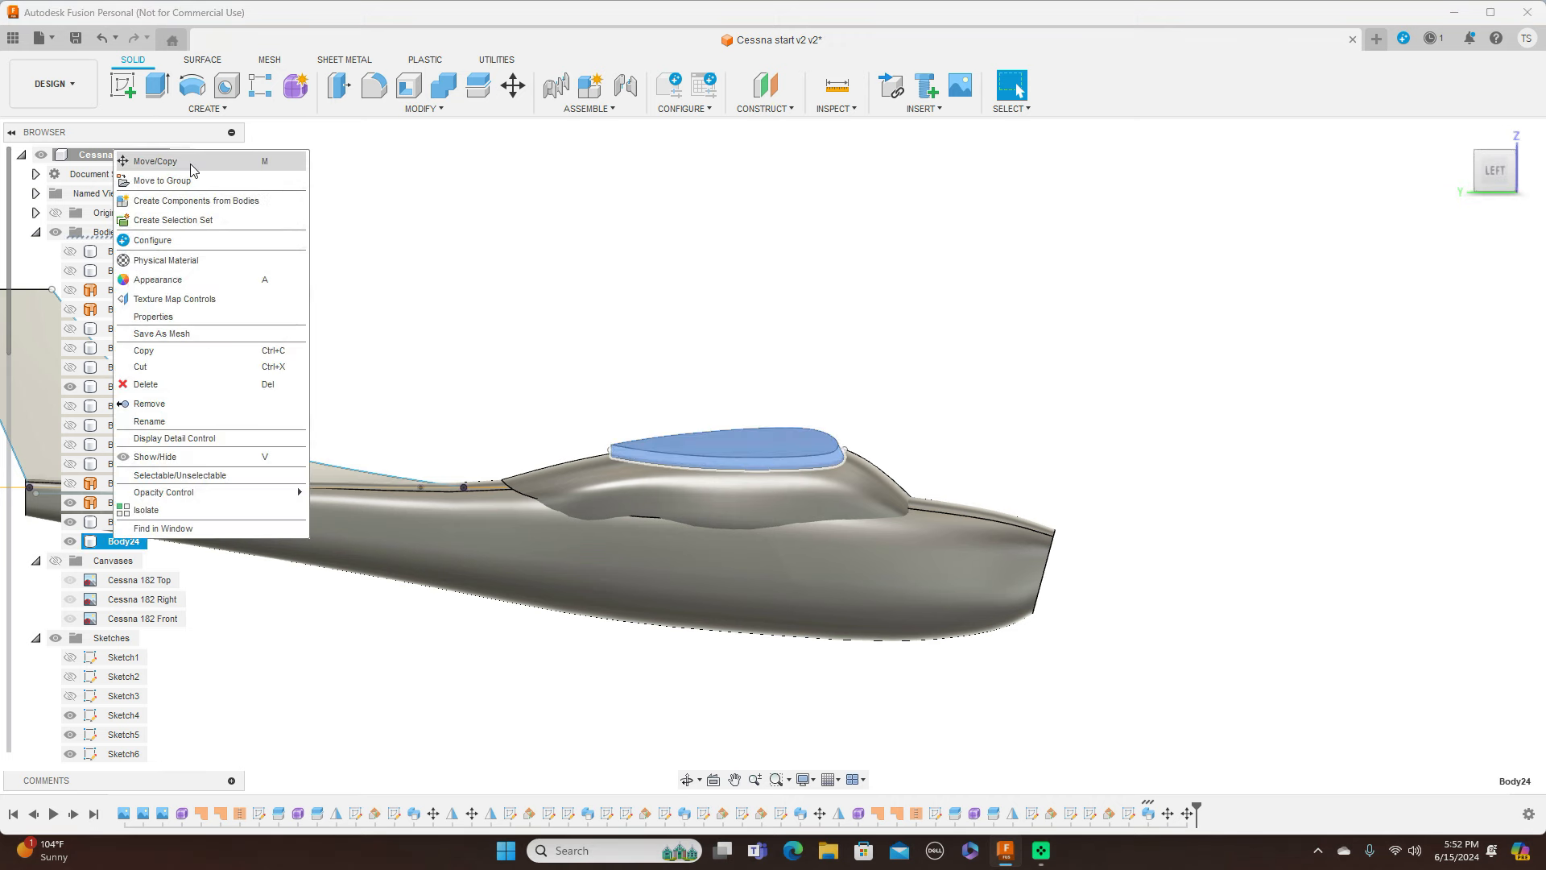
click(193, 165)
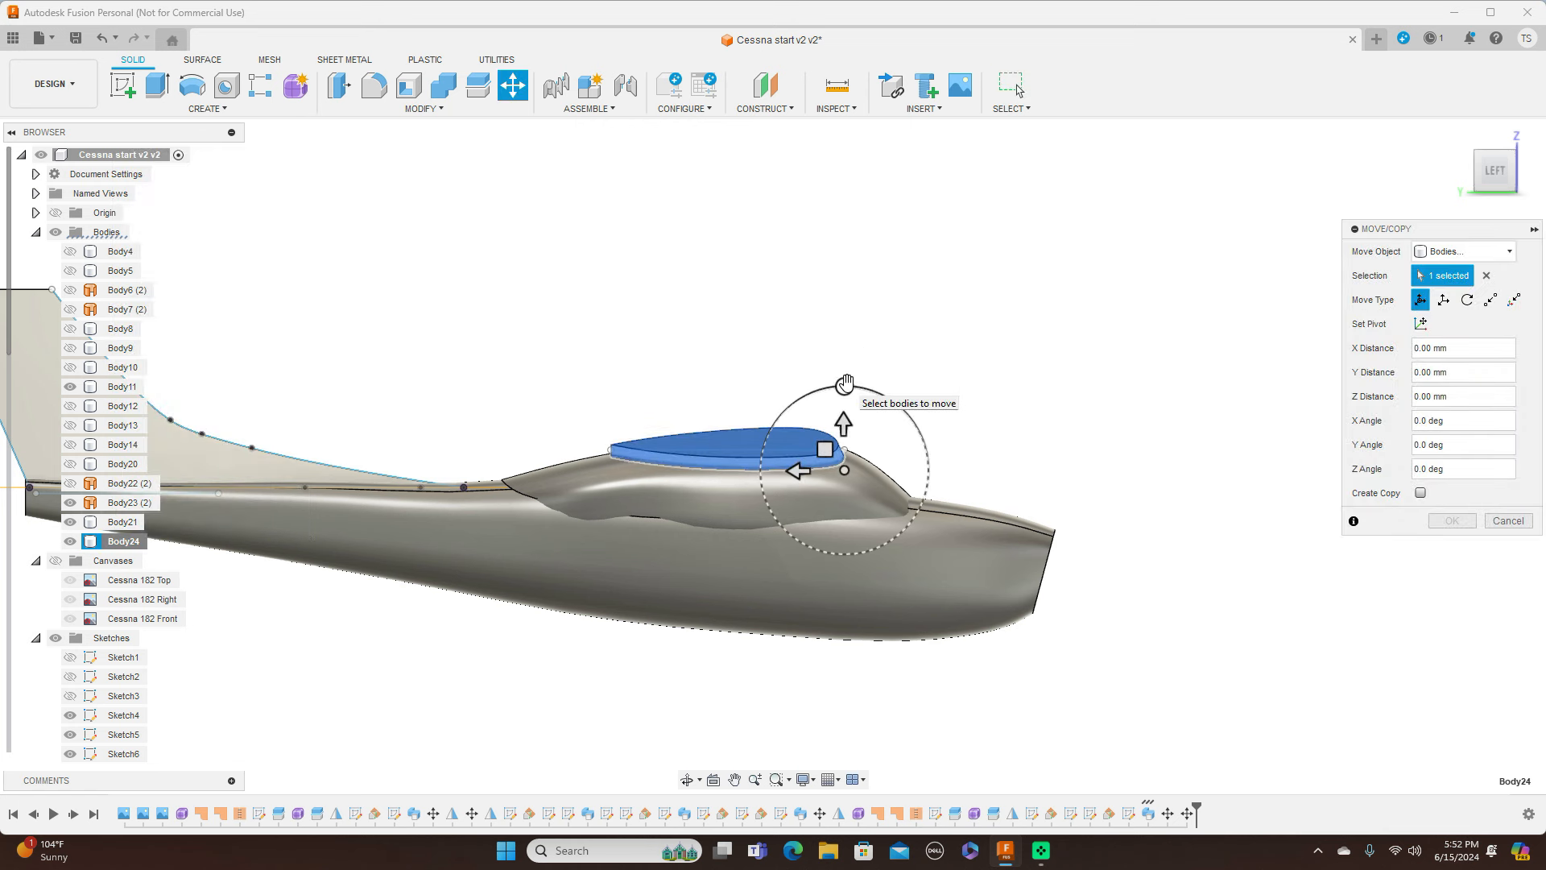
click(846, 385)
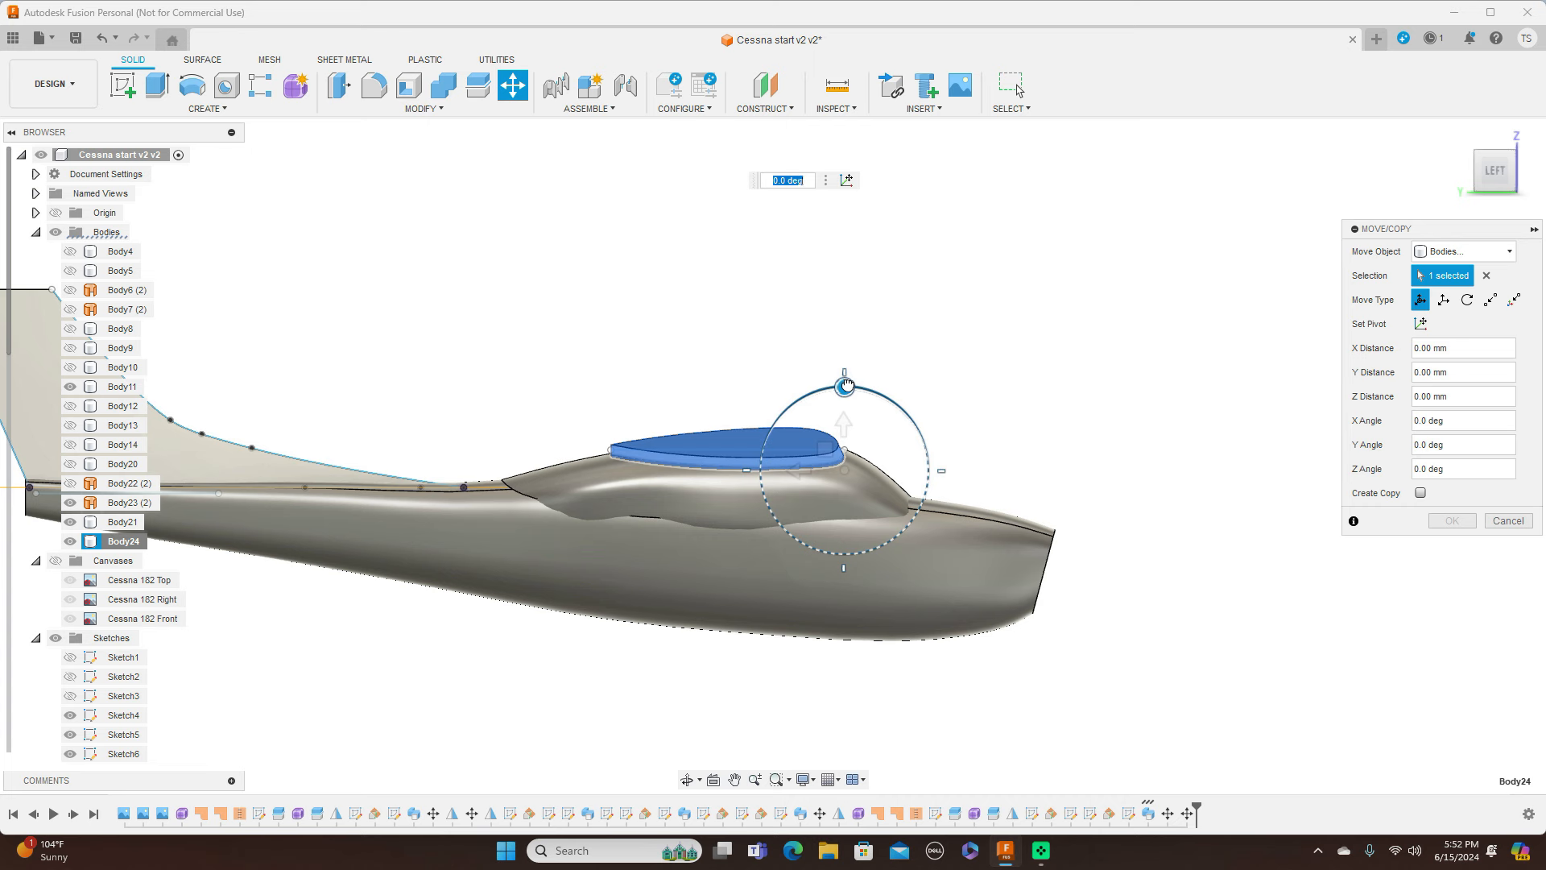
drag(846, 384, 852, 388)
key(BackSpace)
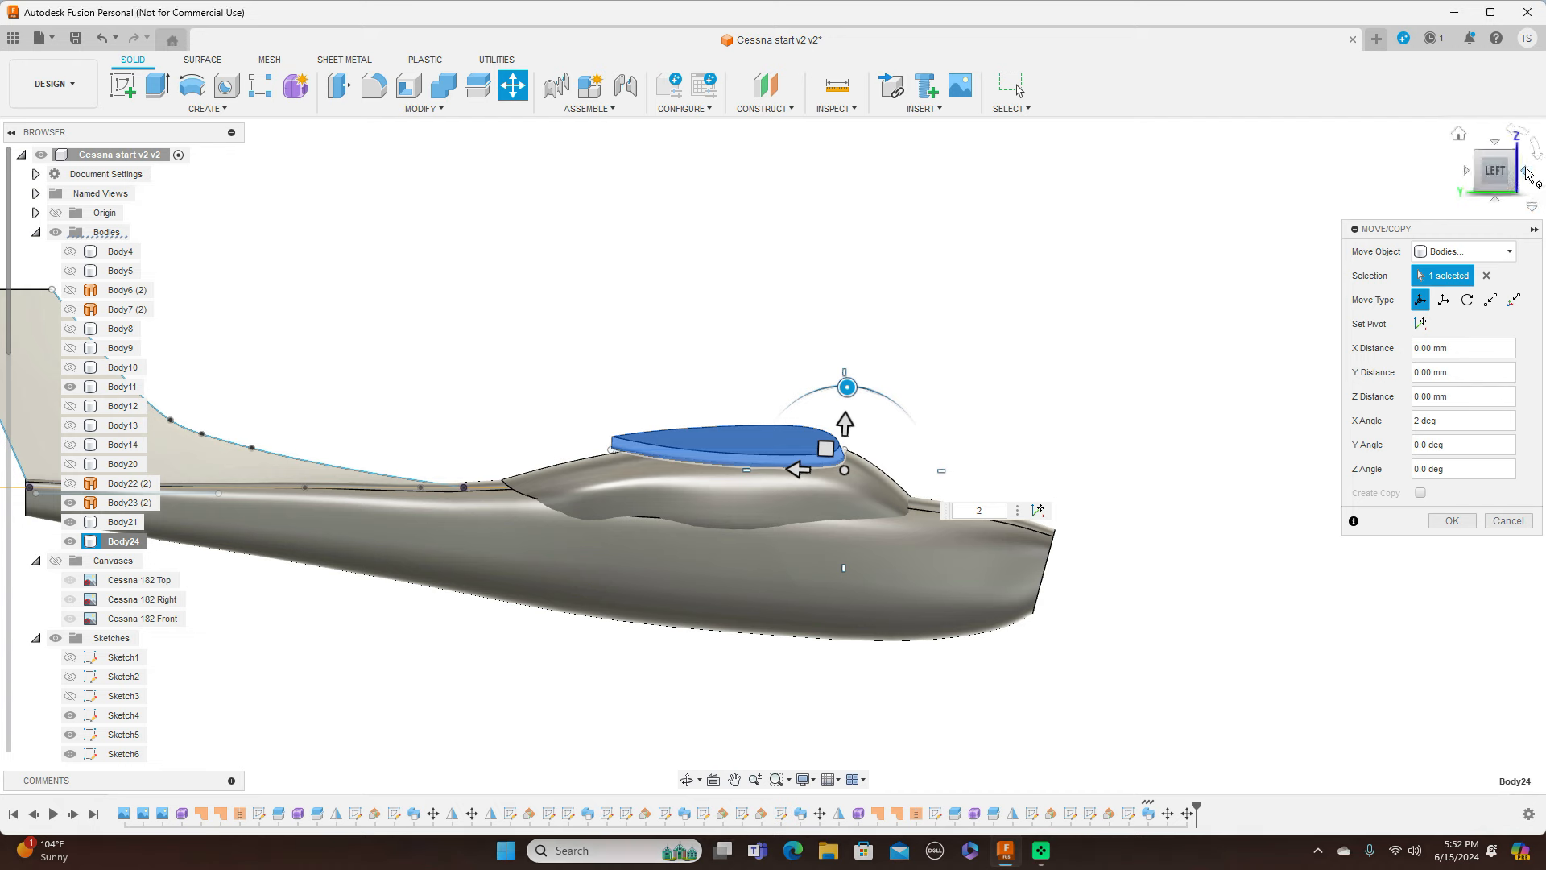
click(1528, 174)
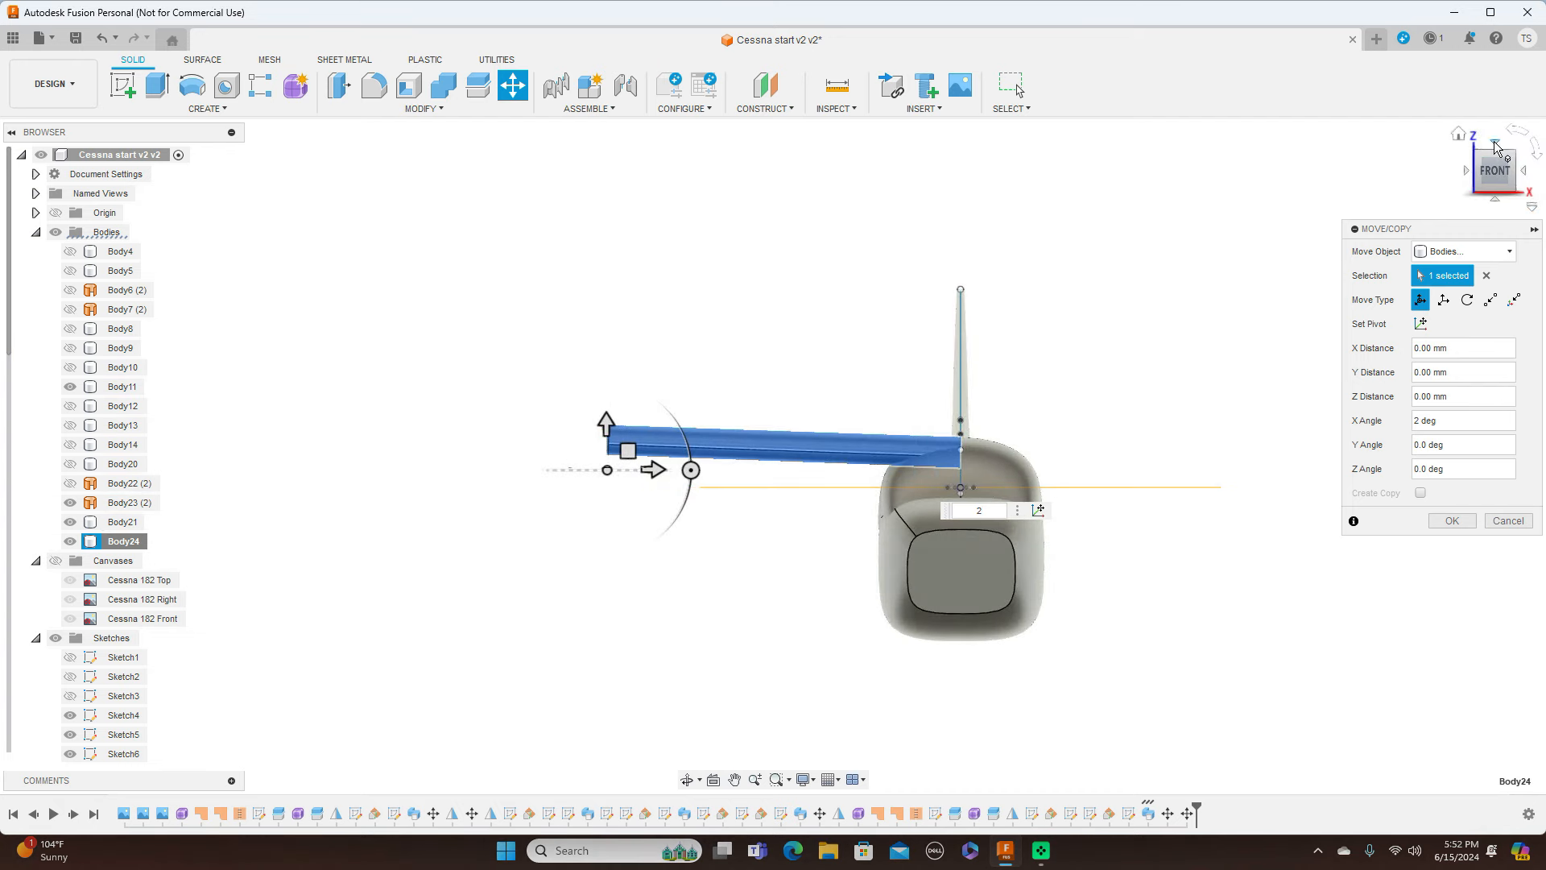
click(1482, 158)
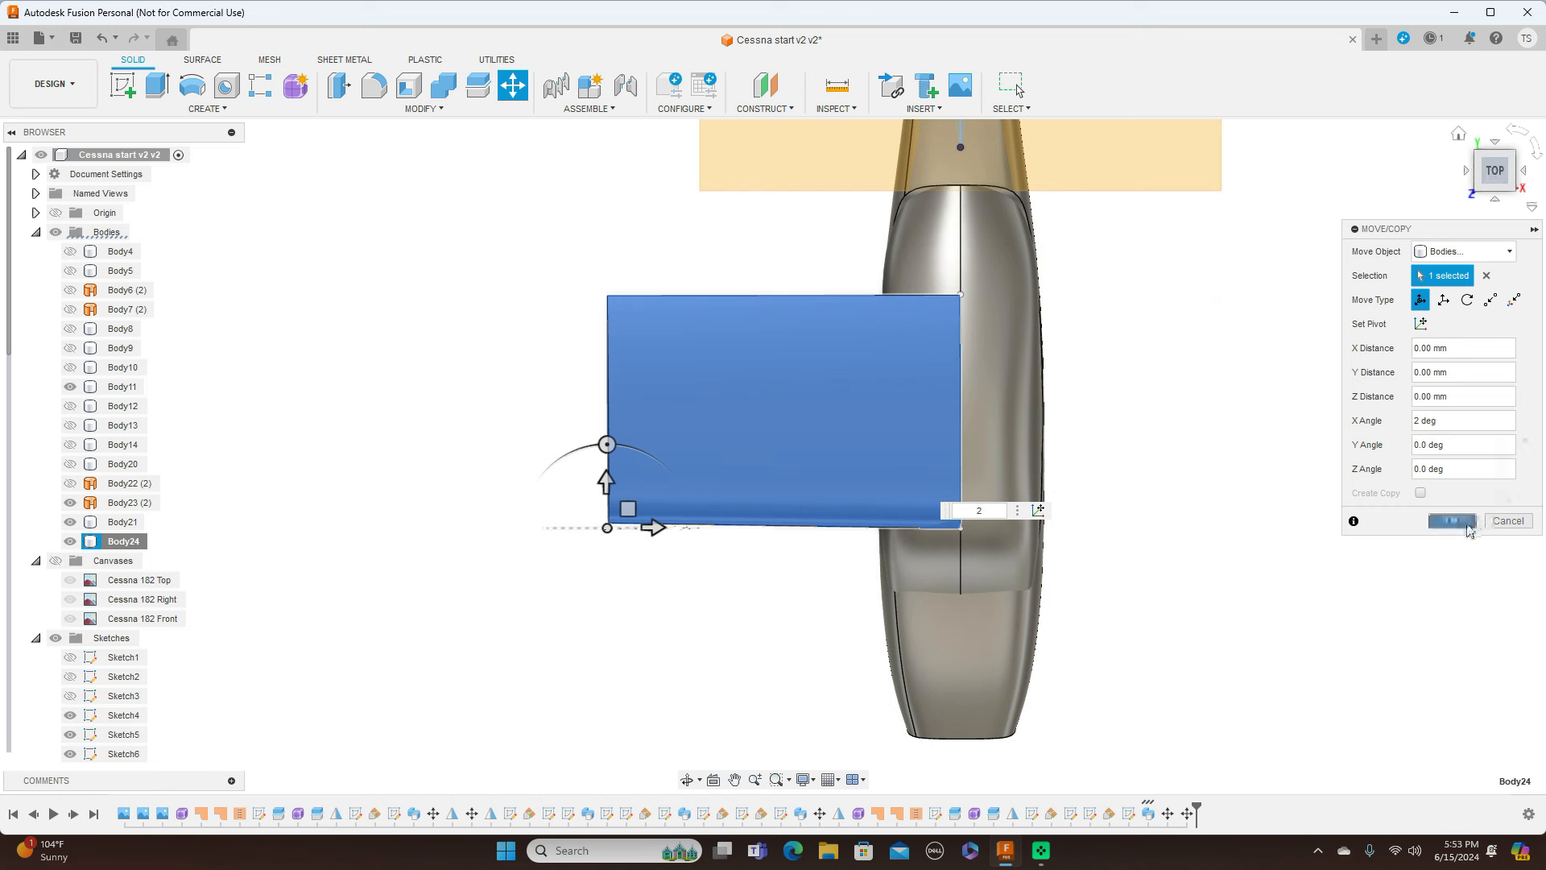
click(1452, 521)
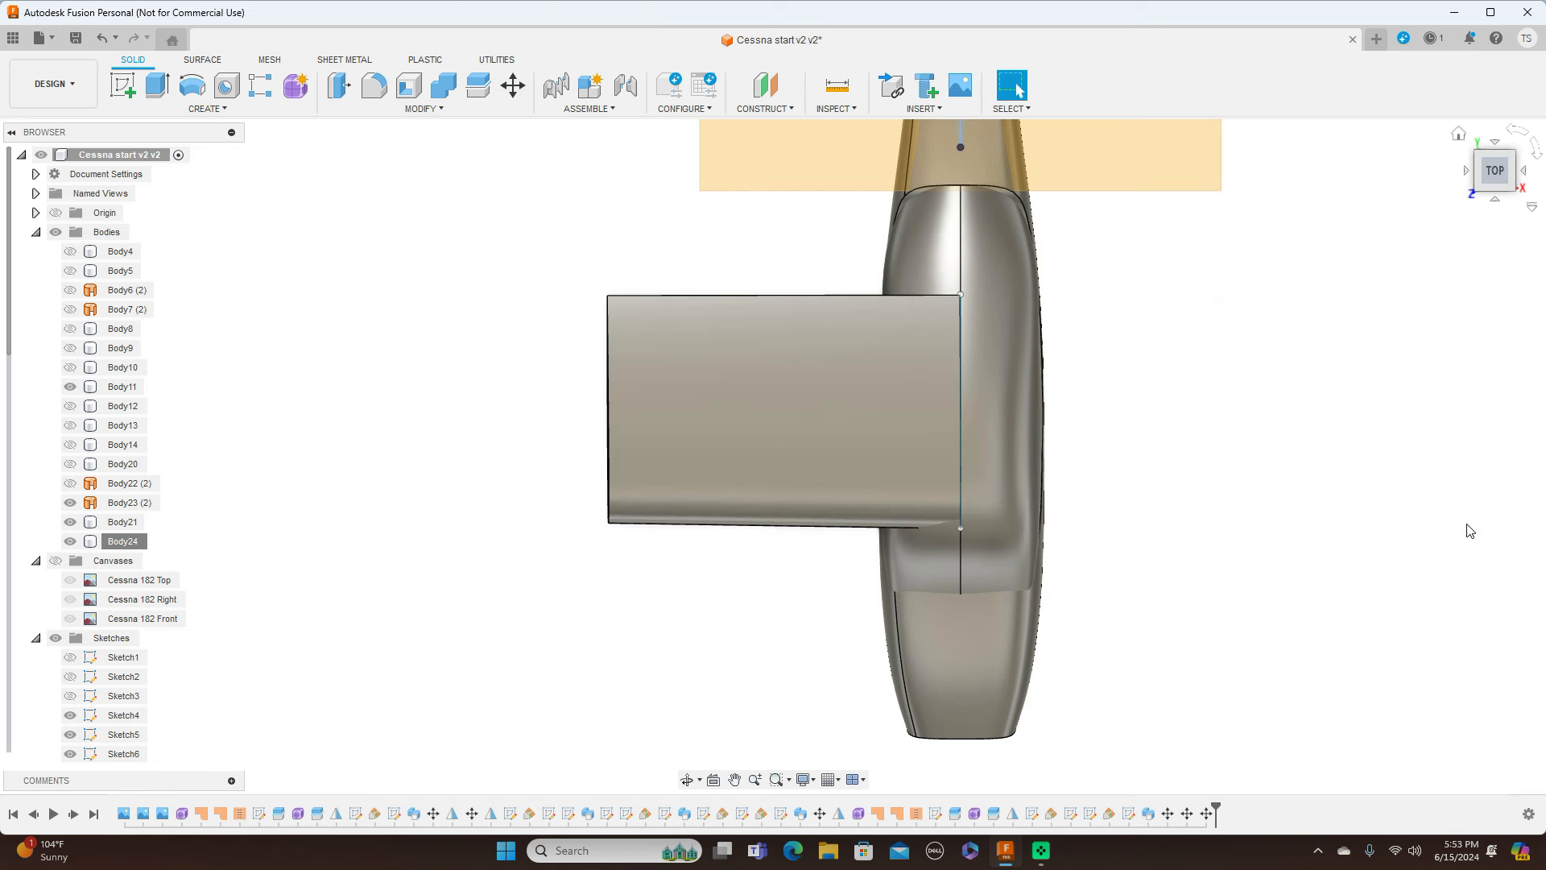
In the front view, move the wing body about 1.139 mm in X and -4.555 mm in Z
click(1496, 203)
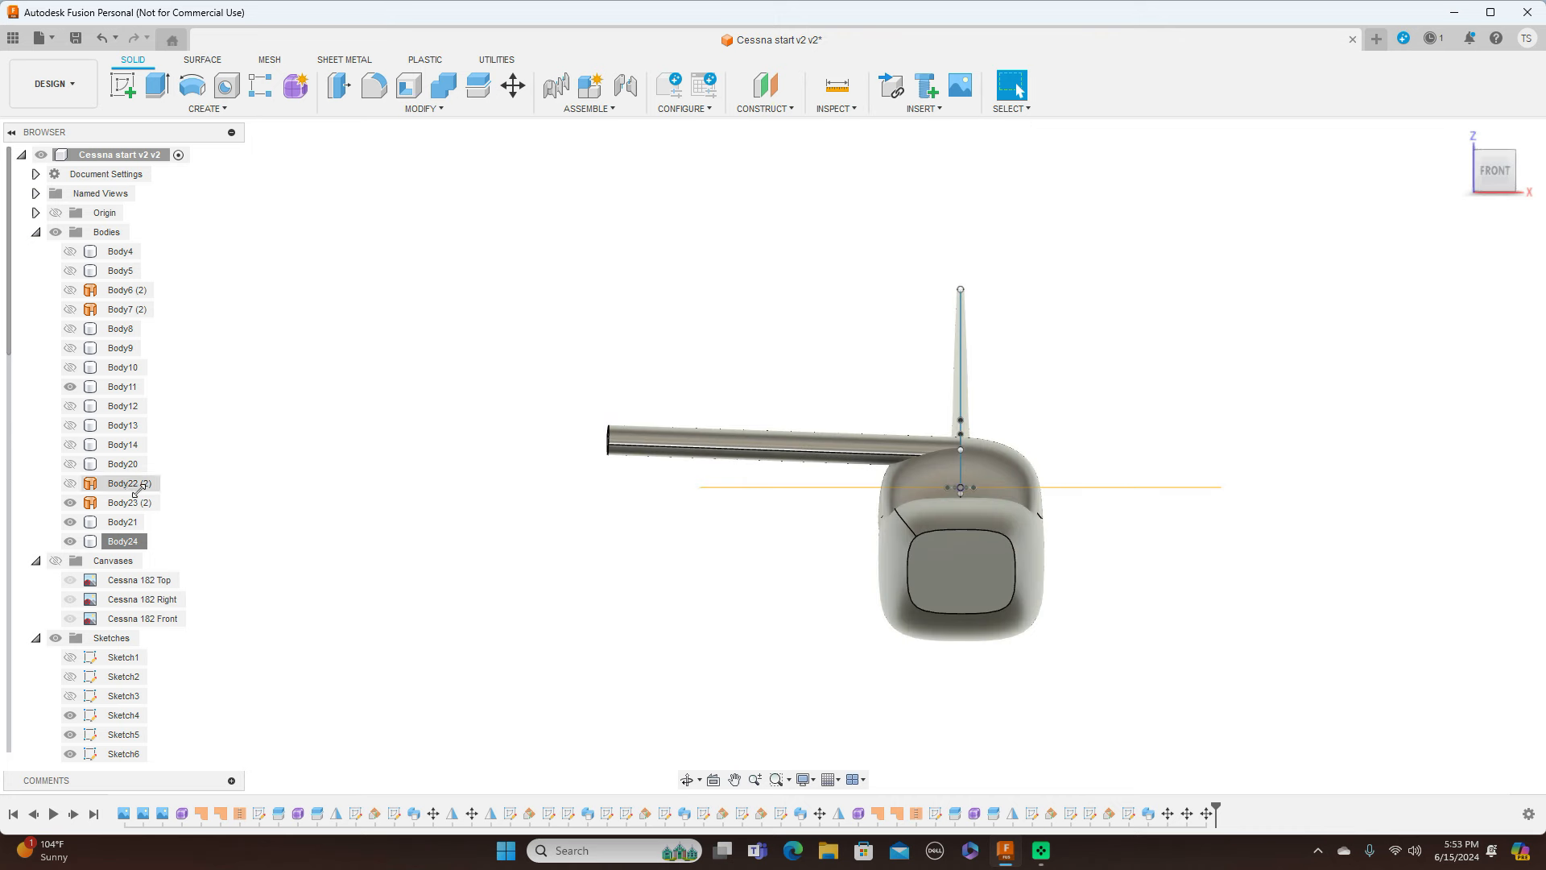
click(123, 541)
right_click(126, 539)
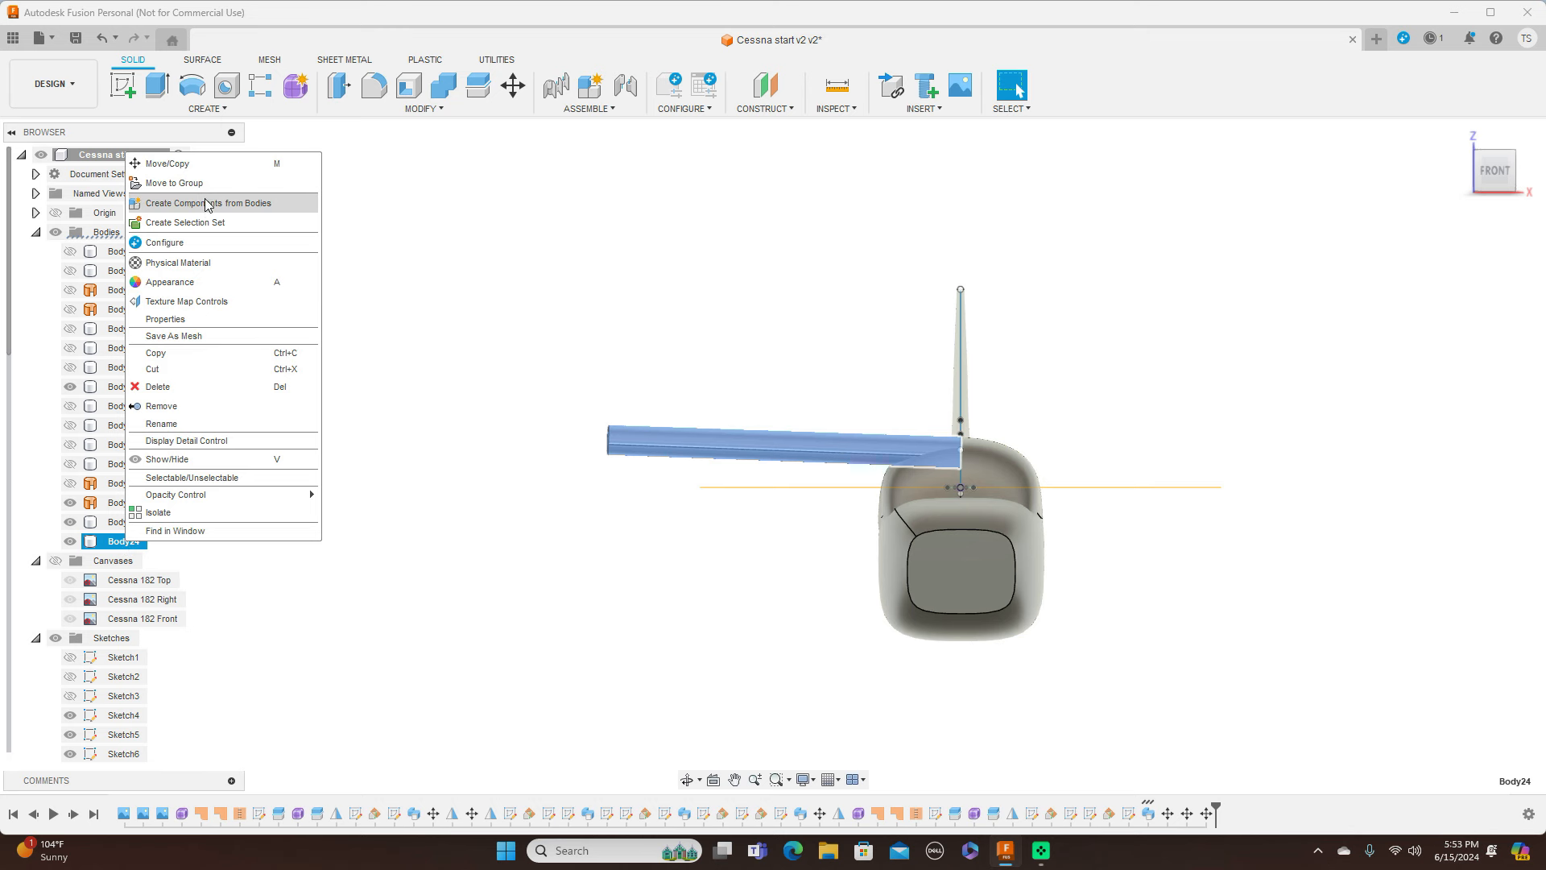
click(214, 163)
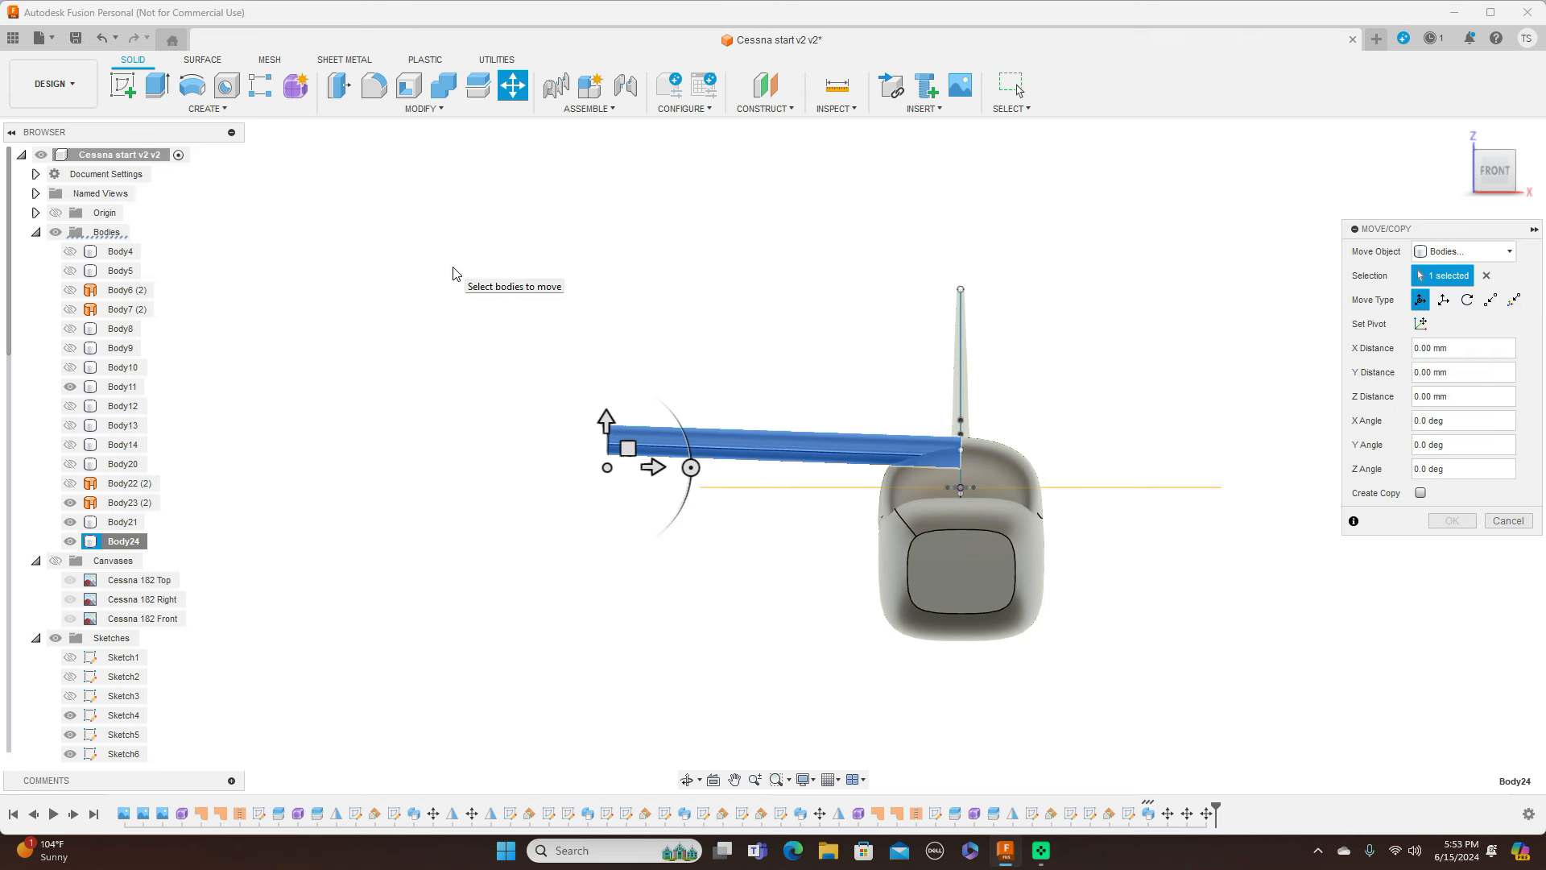
click(626, 449)
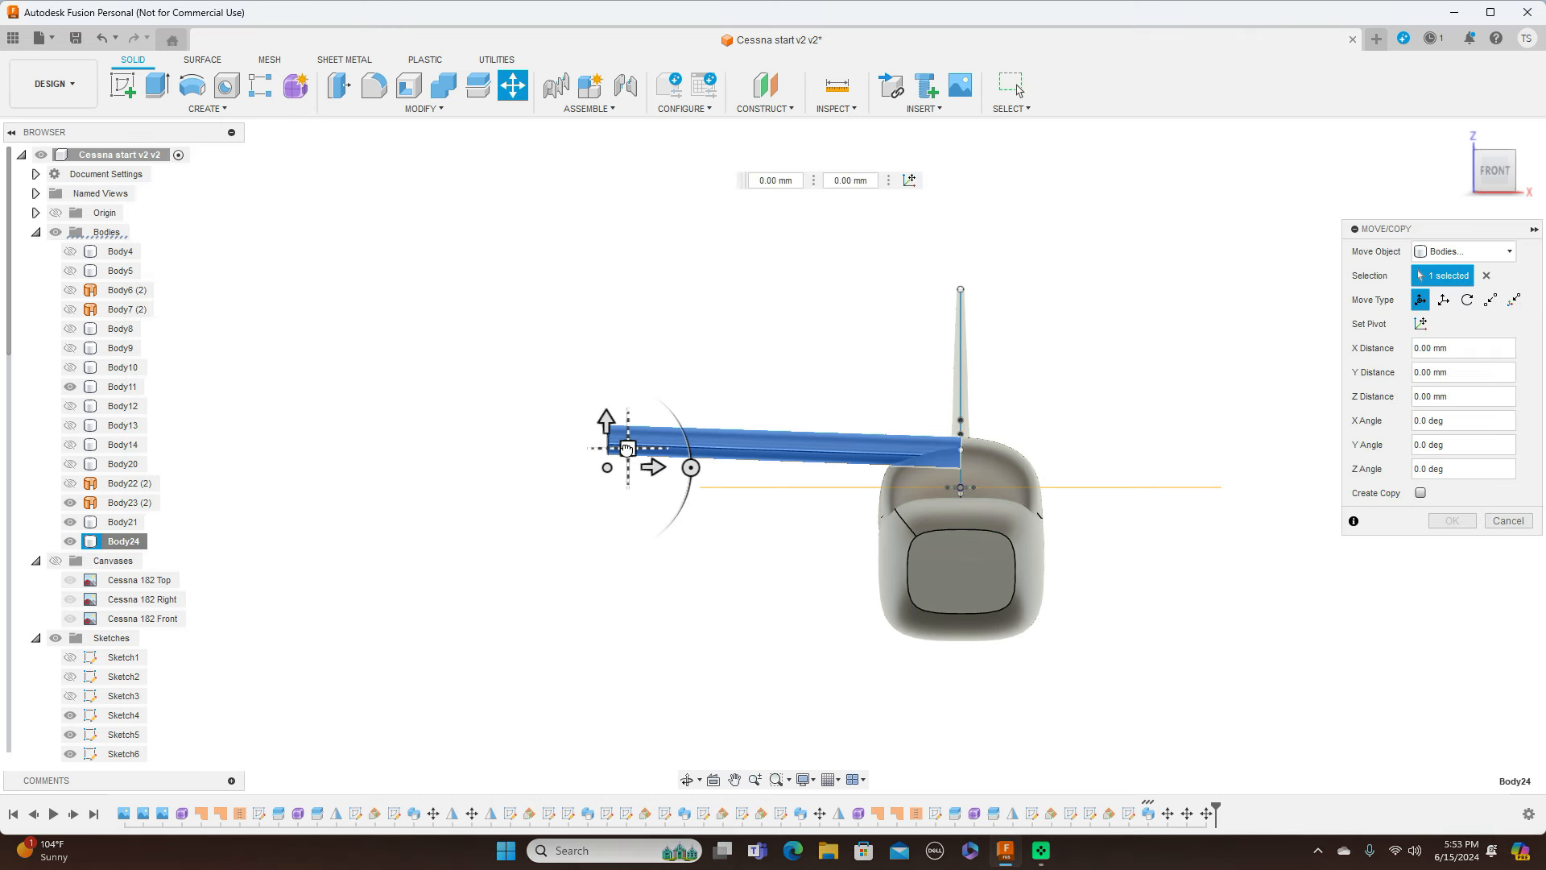
drag(627, 449, 626, 450)
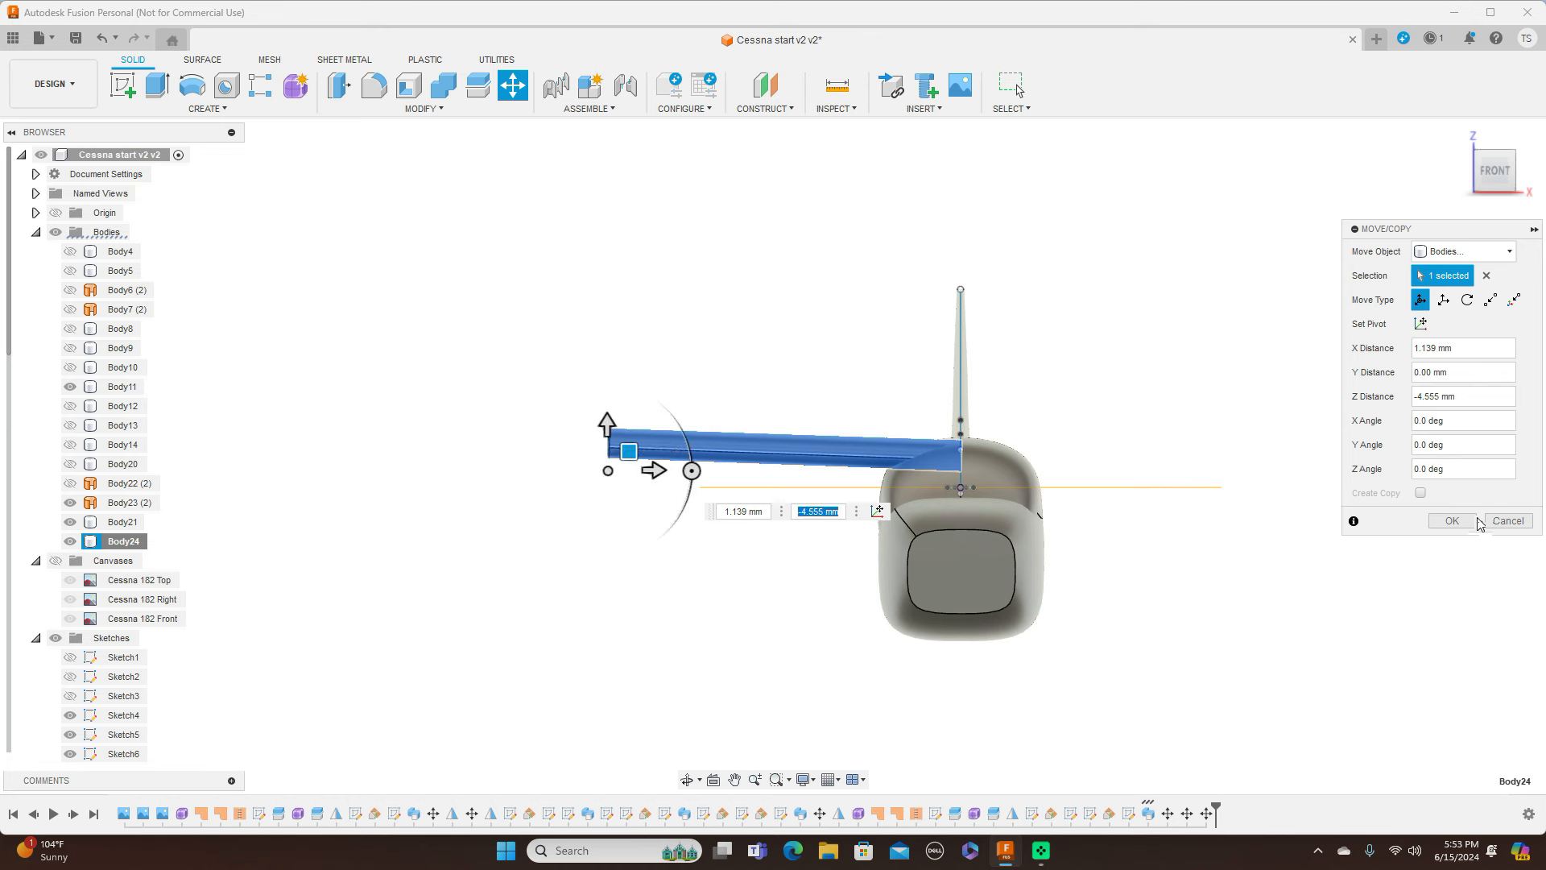
click(1455, 521)
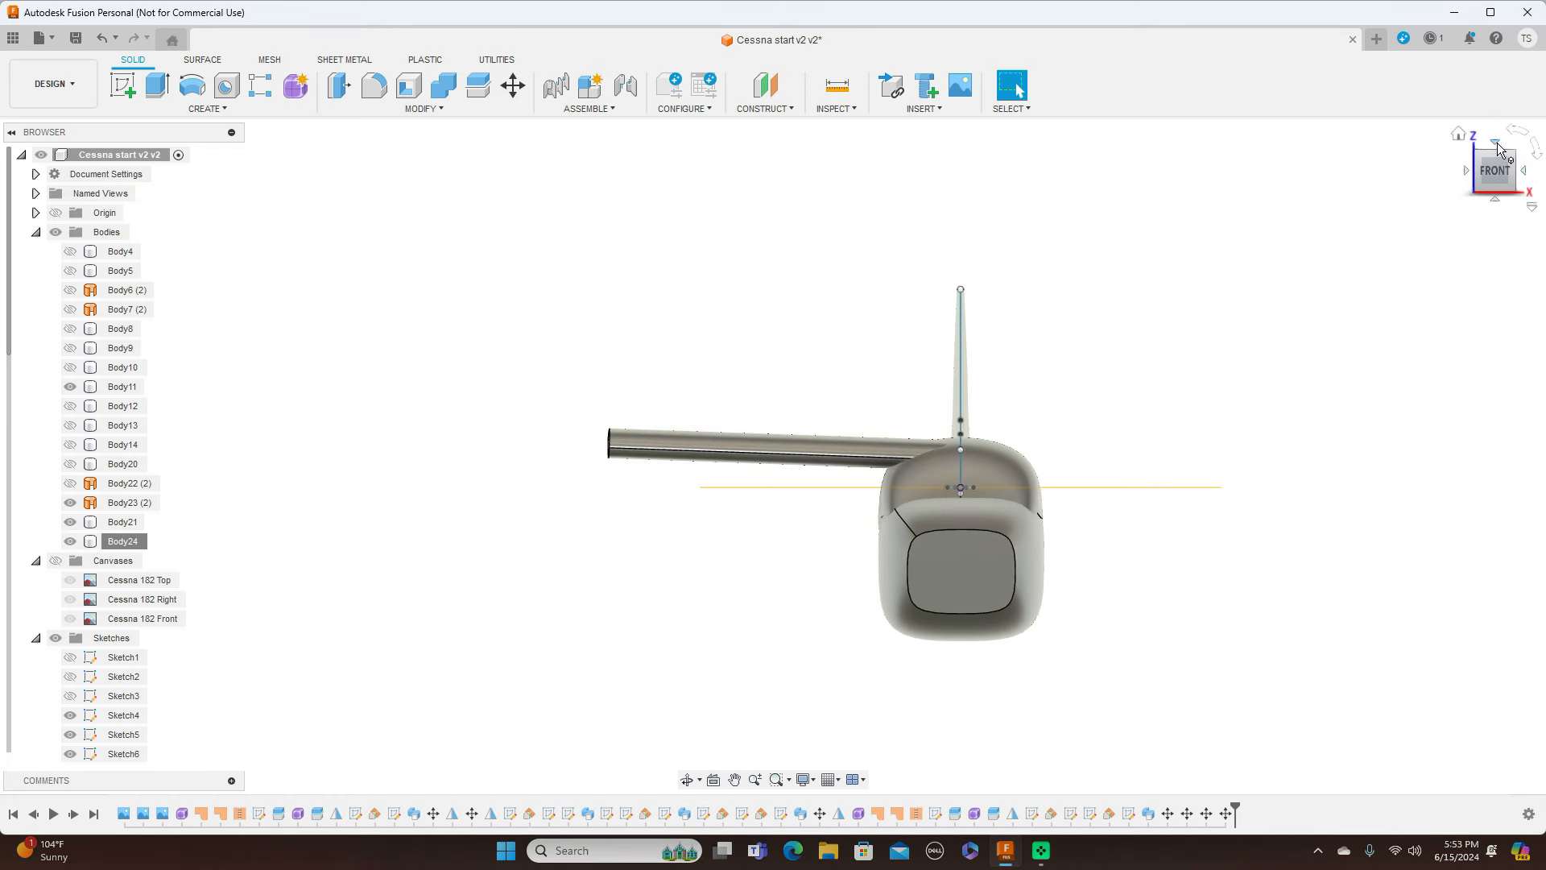
Check the wing's seating from the top and front, and set a further 2-degree X rotation for the wing body in left view
click(1496, 144)
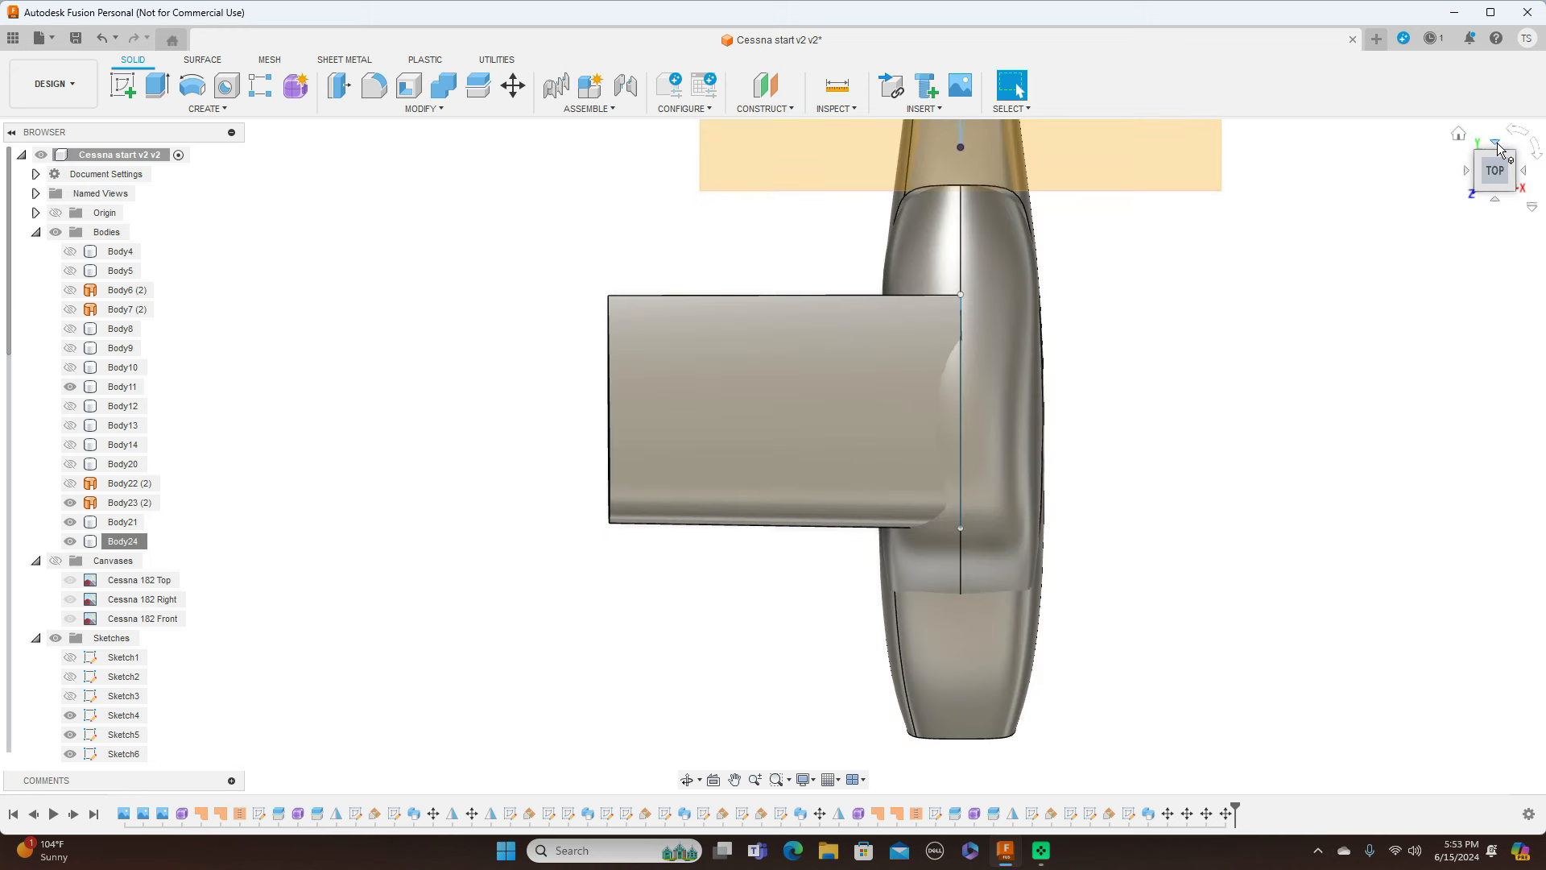
click(1495, 200)
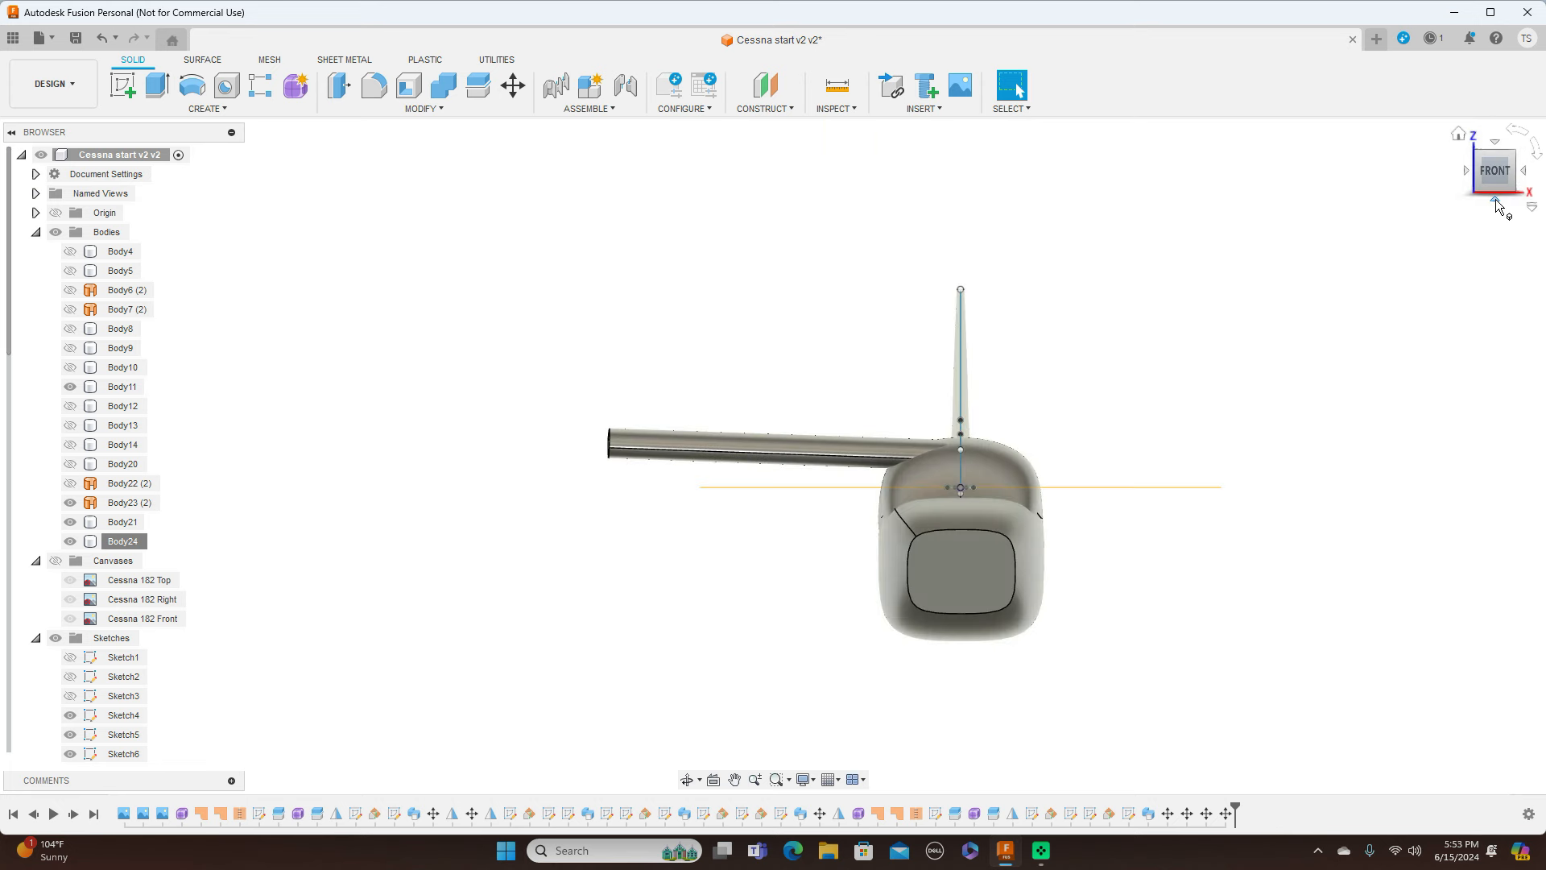
click(1465, 173)
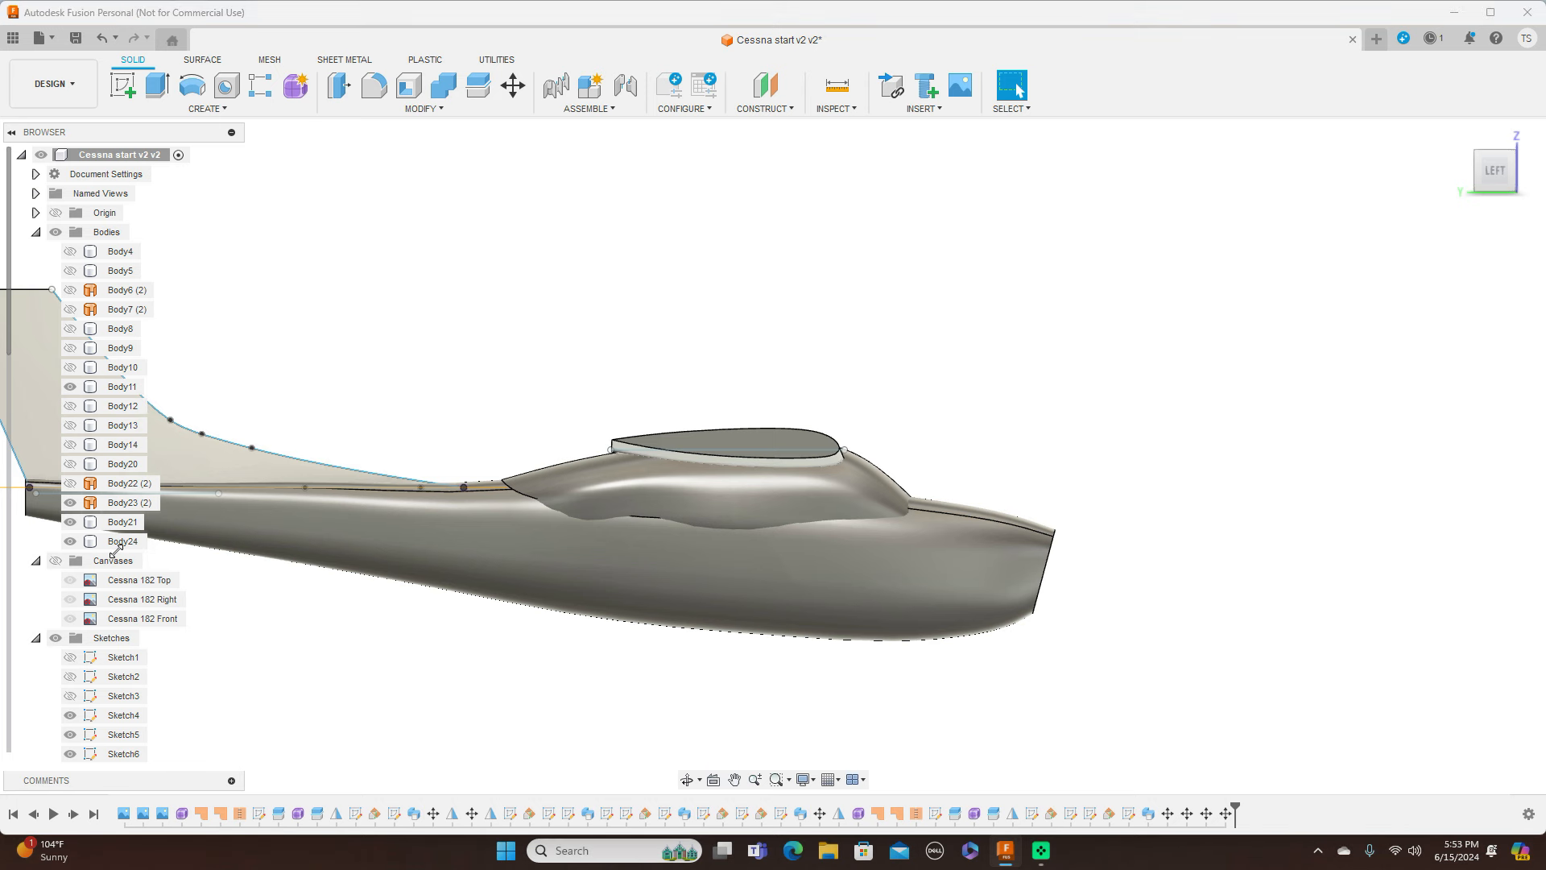
right_click(114, 545)
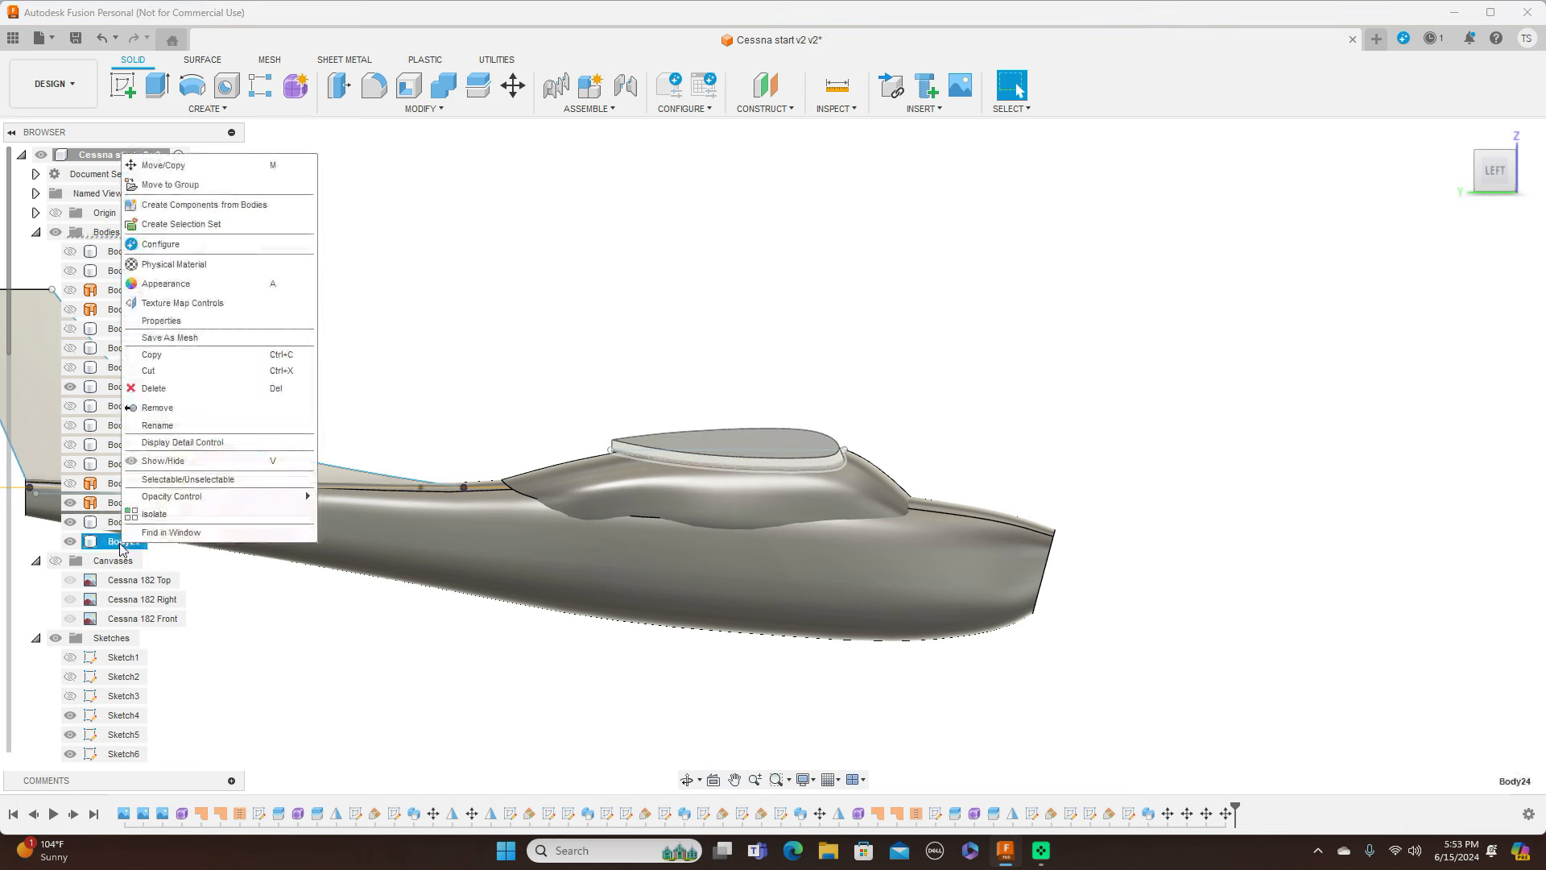
click(200, 164)
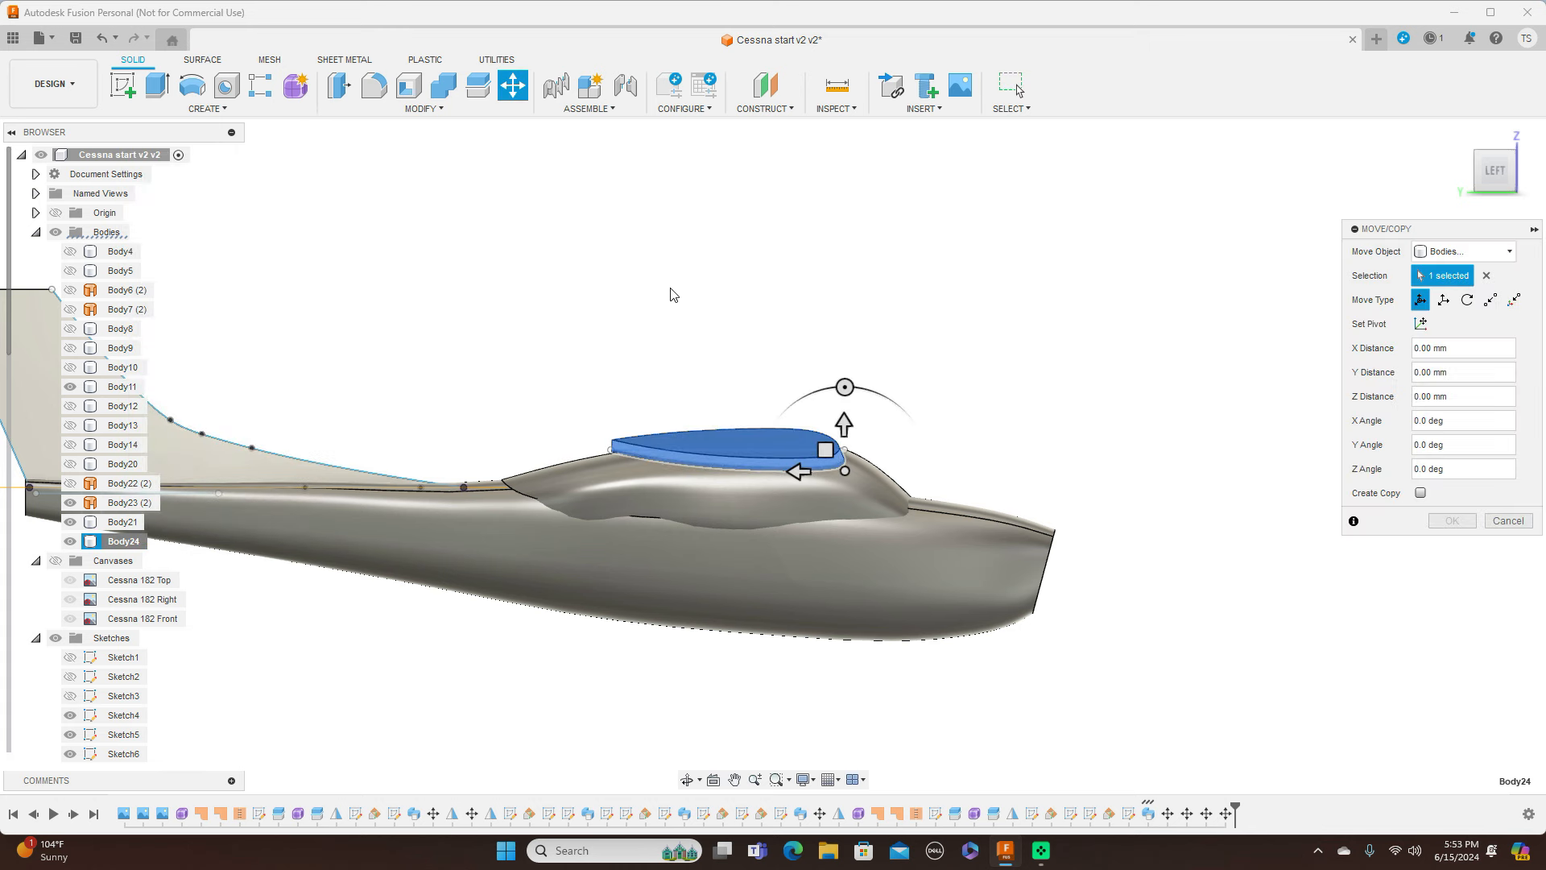
click(846, 387)
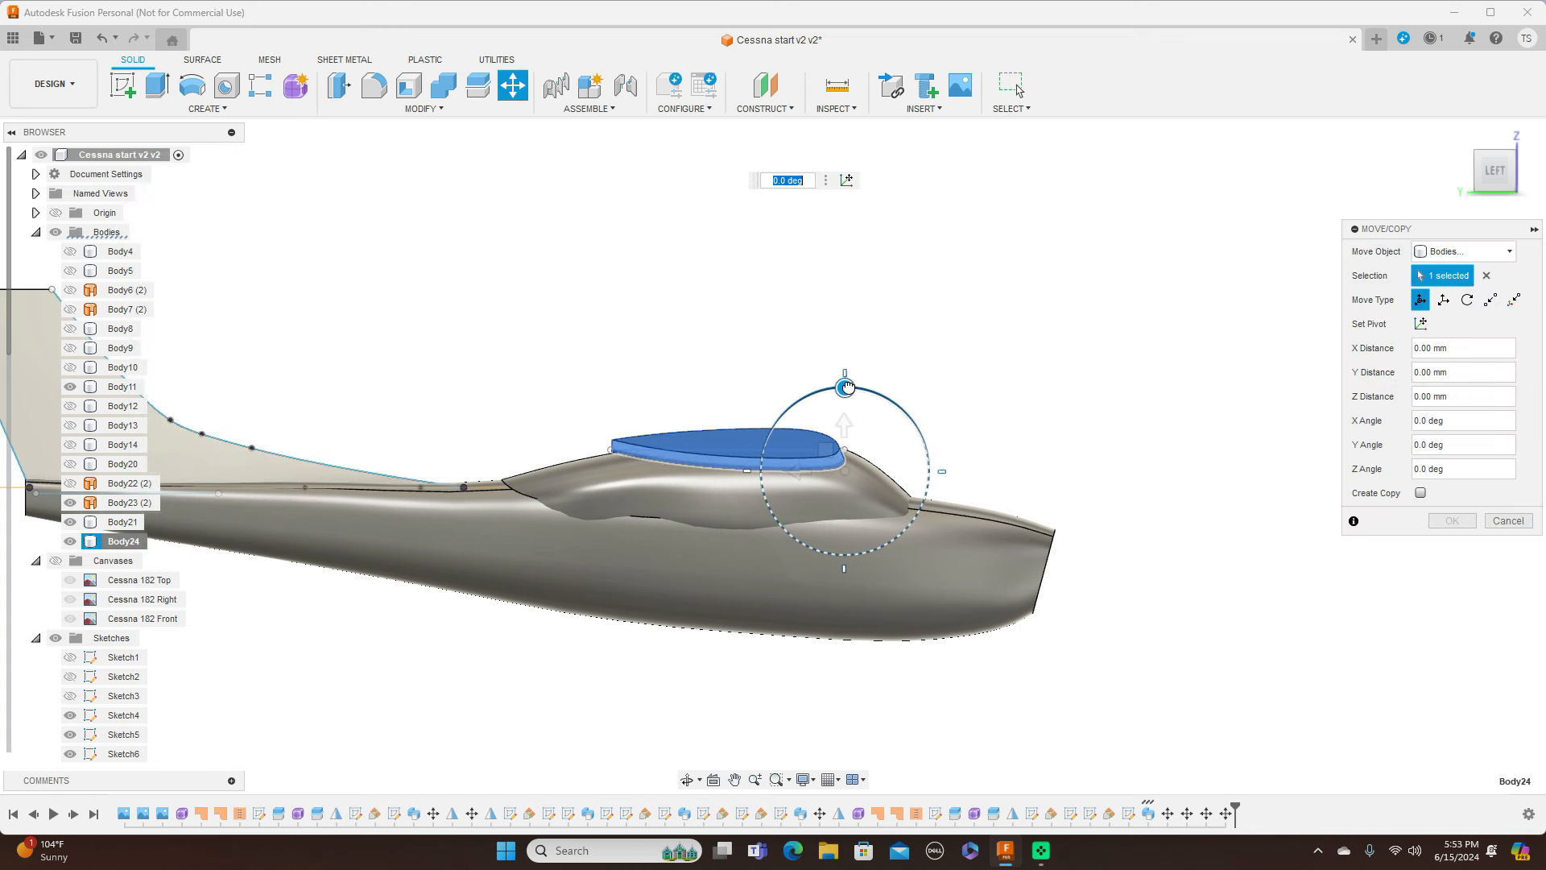
drag(848, 387, 860, 393)
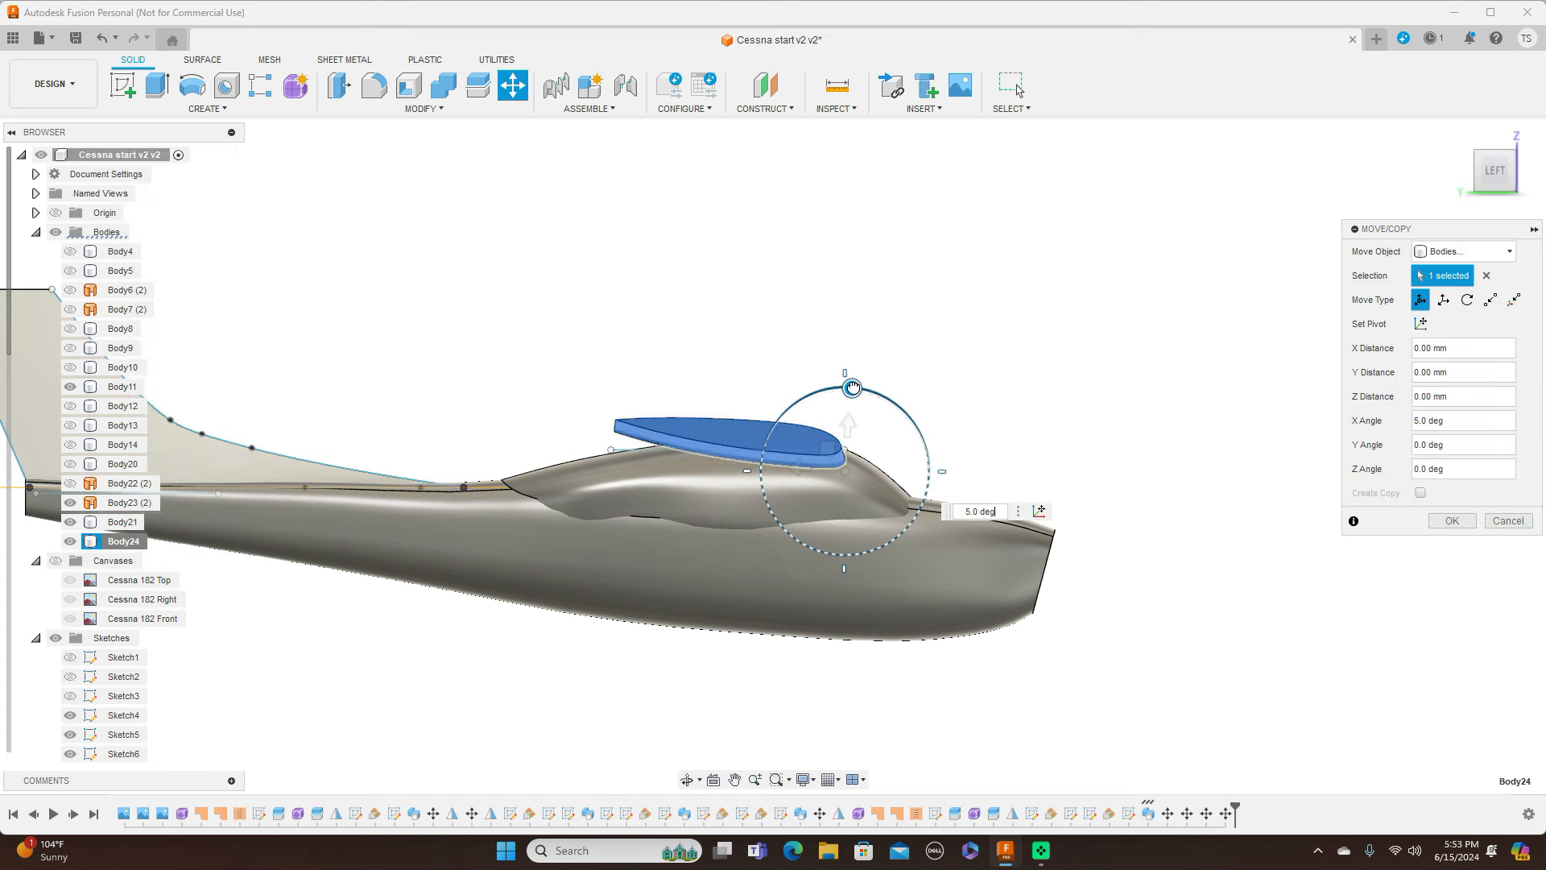
key(BackSpace)
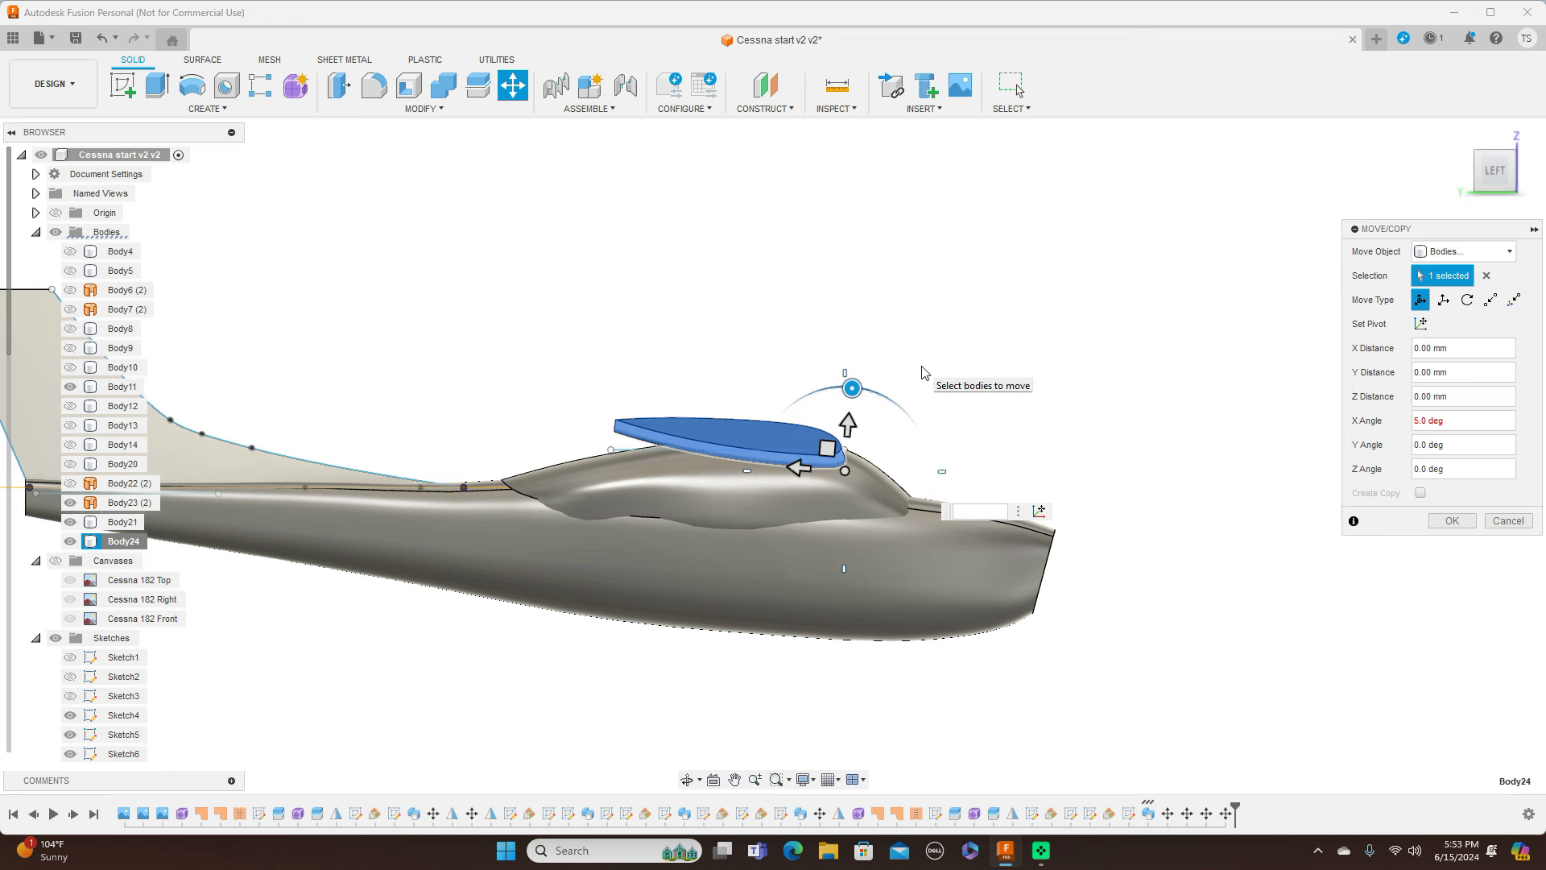
text(2)
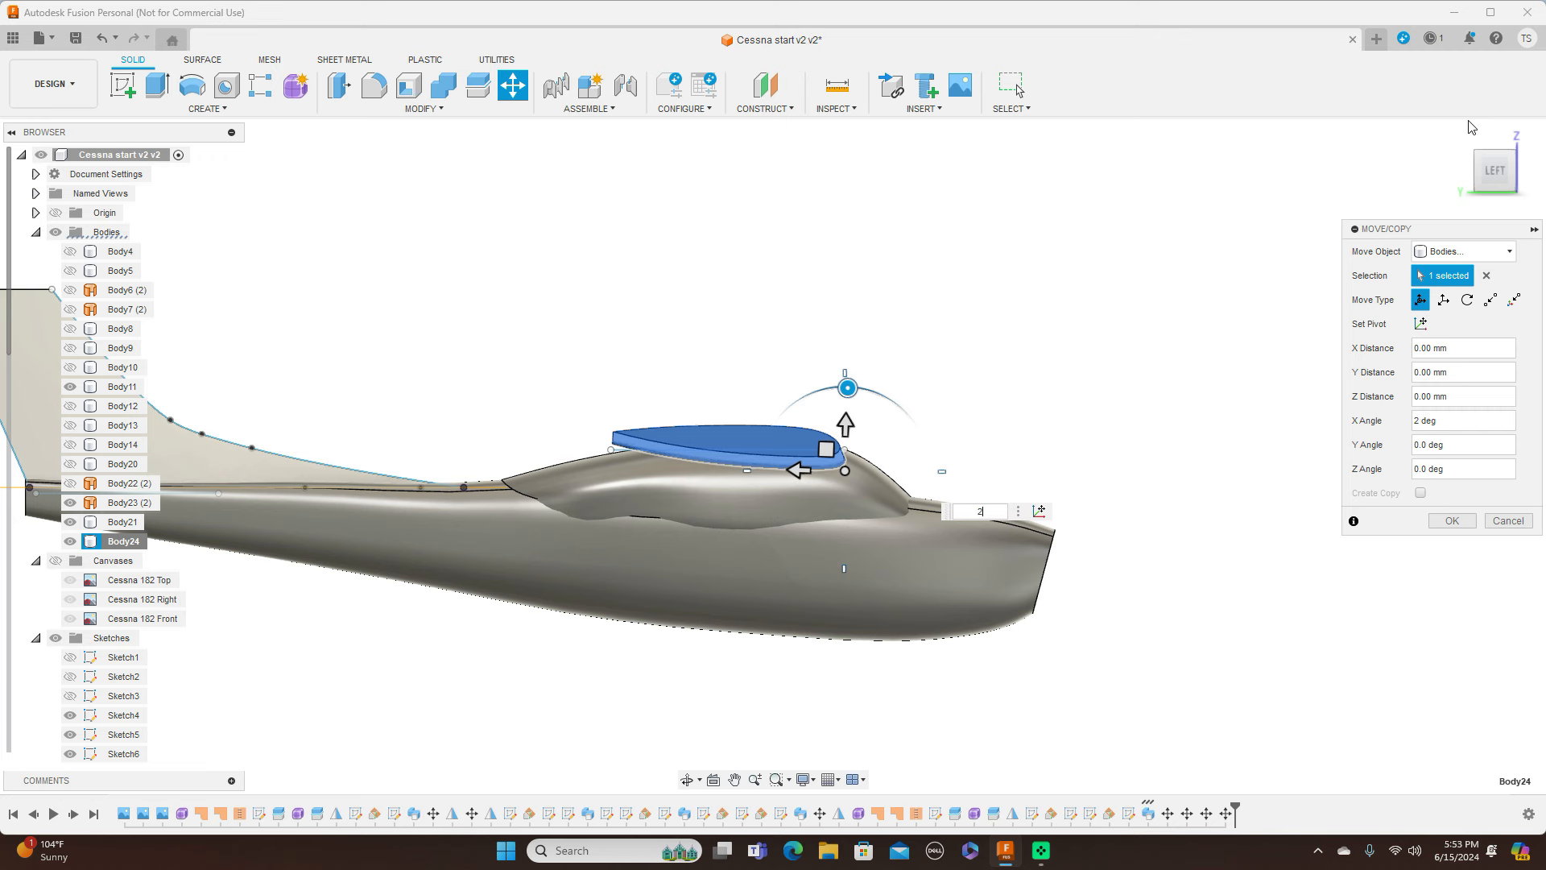
Try shifting the wing body about -4.558 mm in Z in front view, and return the Z distance to 0 mm
click(1530, 178)
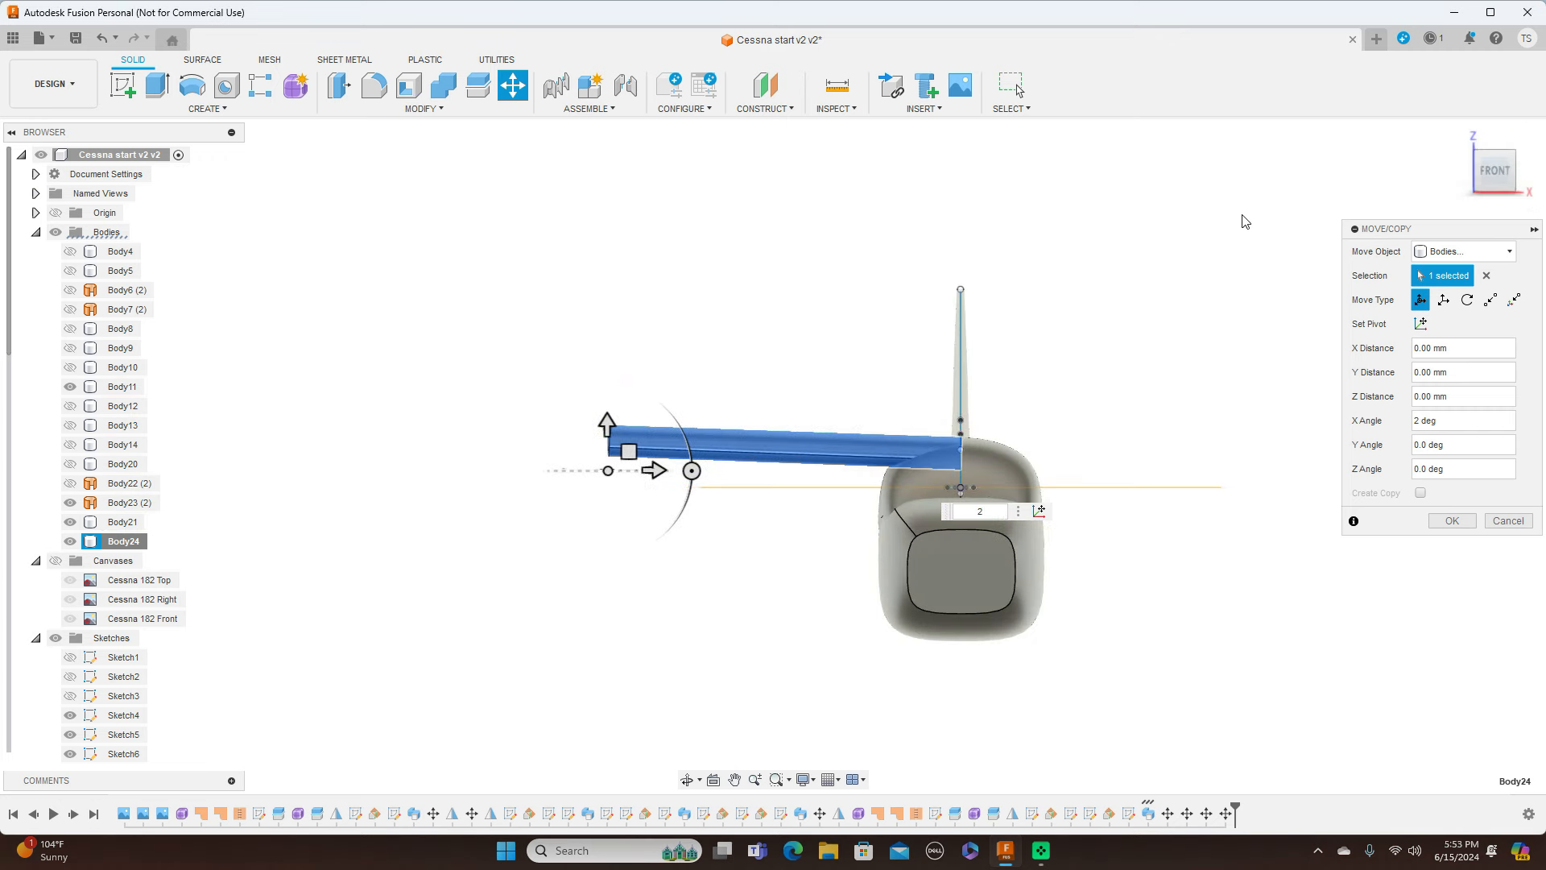
drag(630, 449, 629, 454)
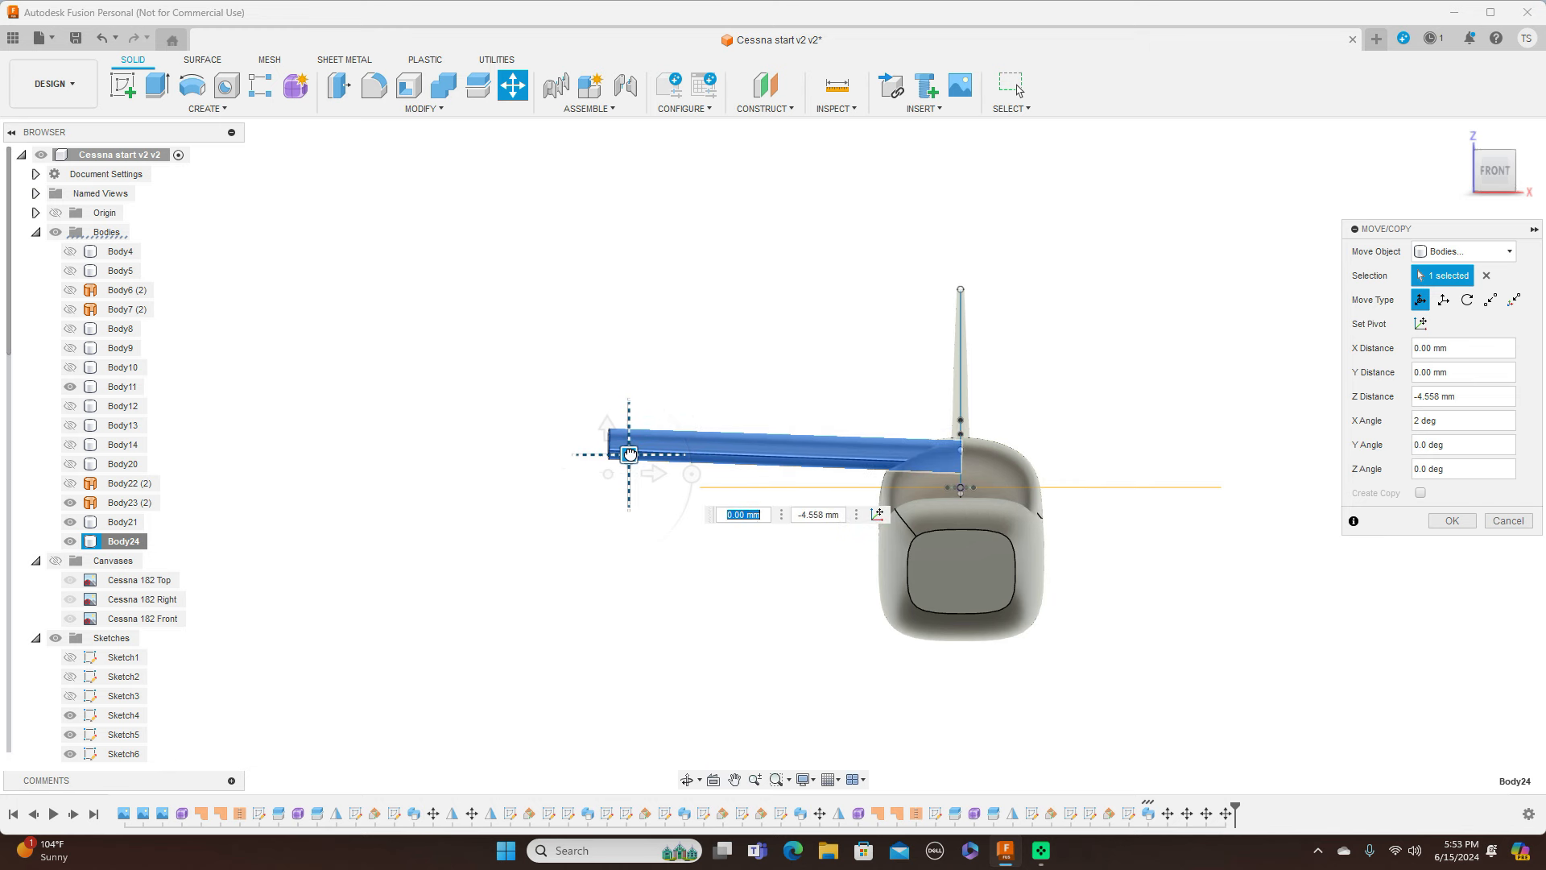
click(1494, 143)
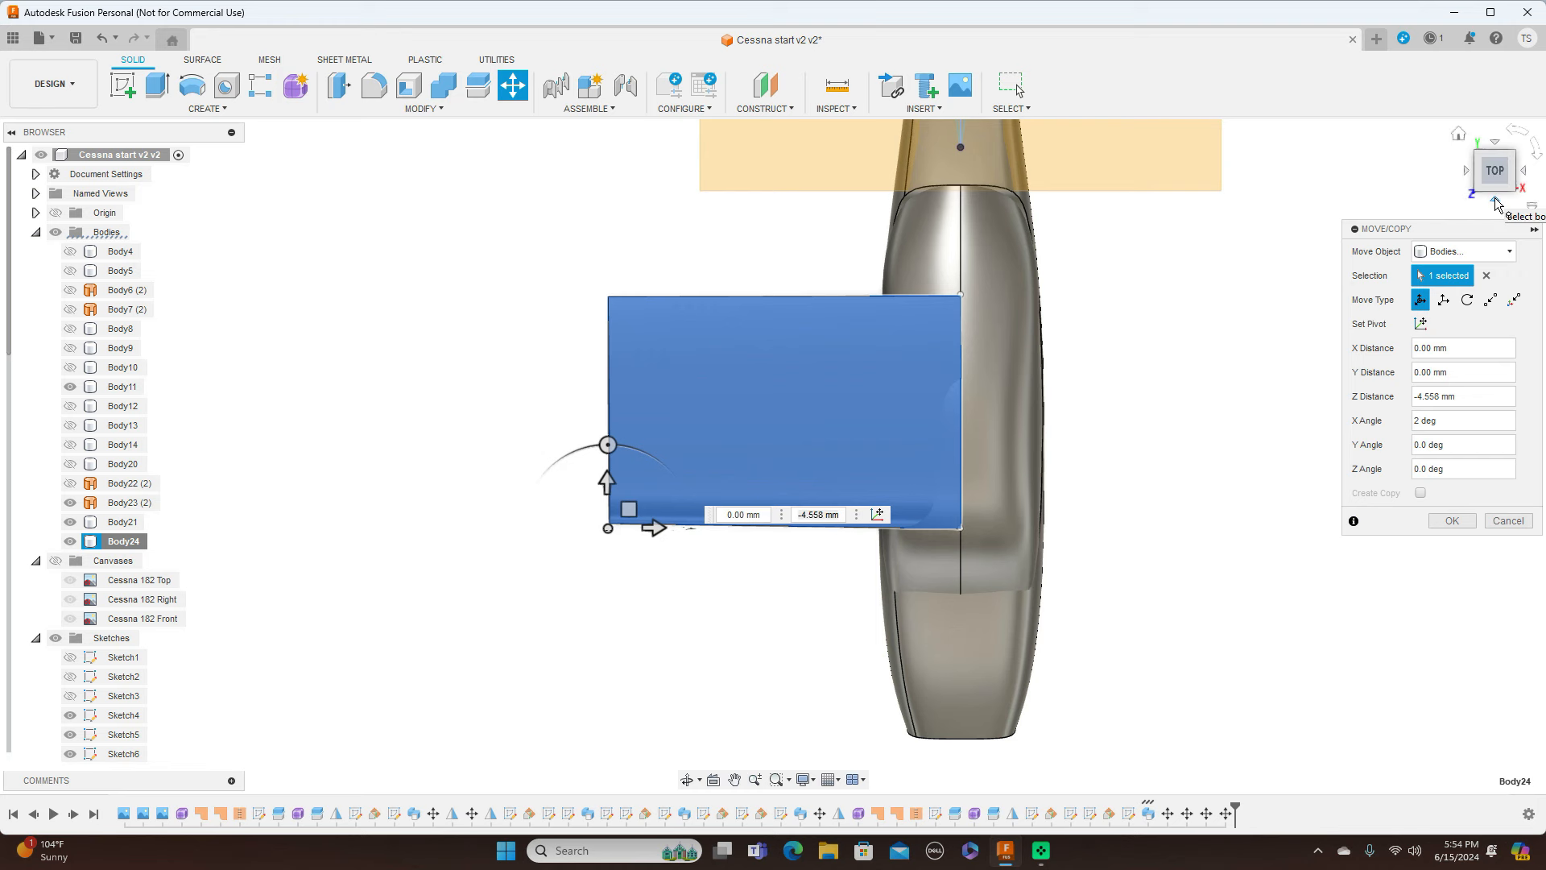
click(1494, 201)
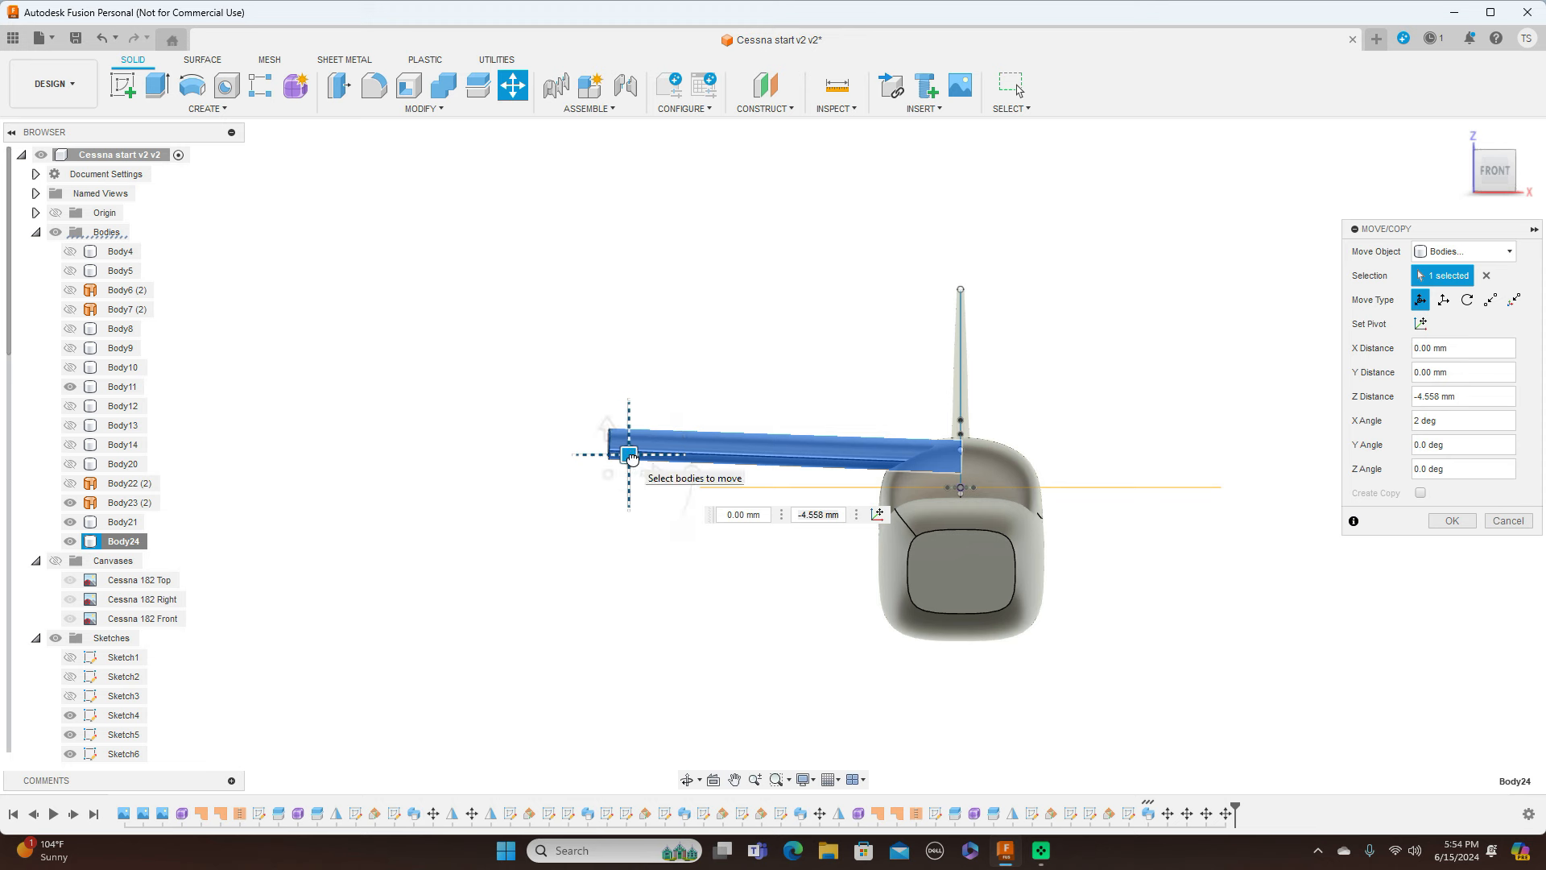
drag(630, 456, 631, 454)
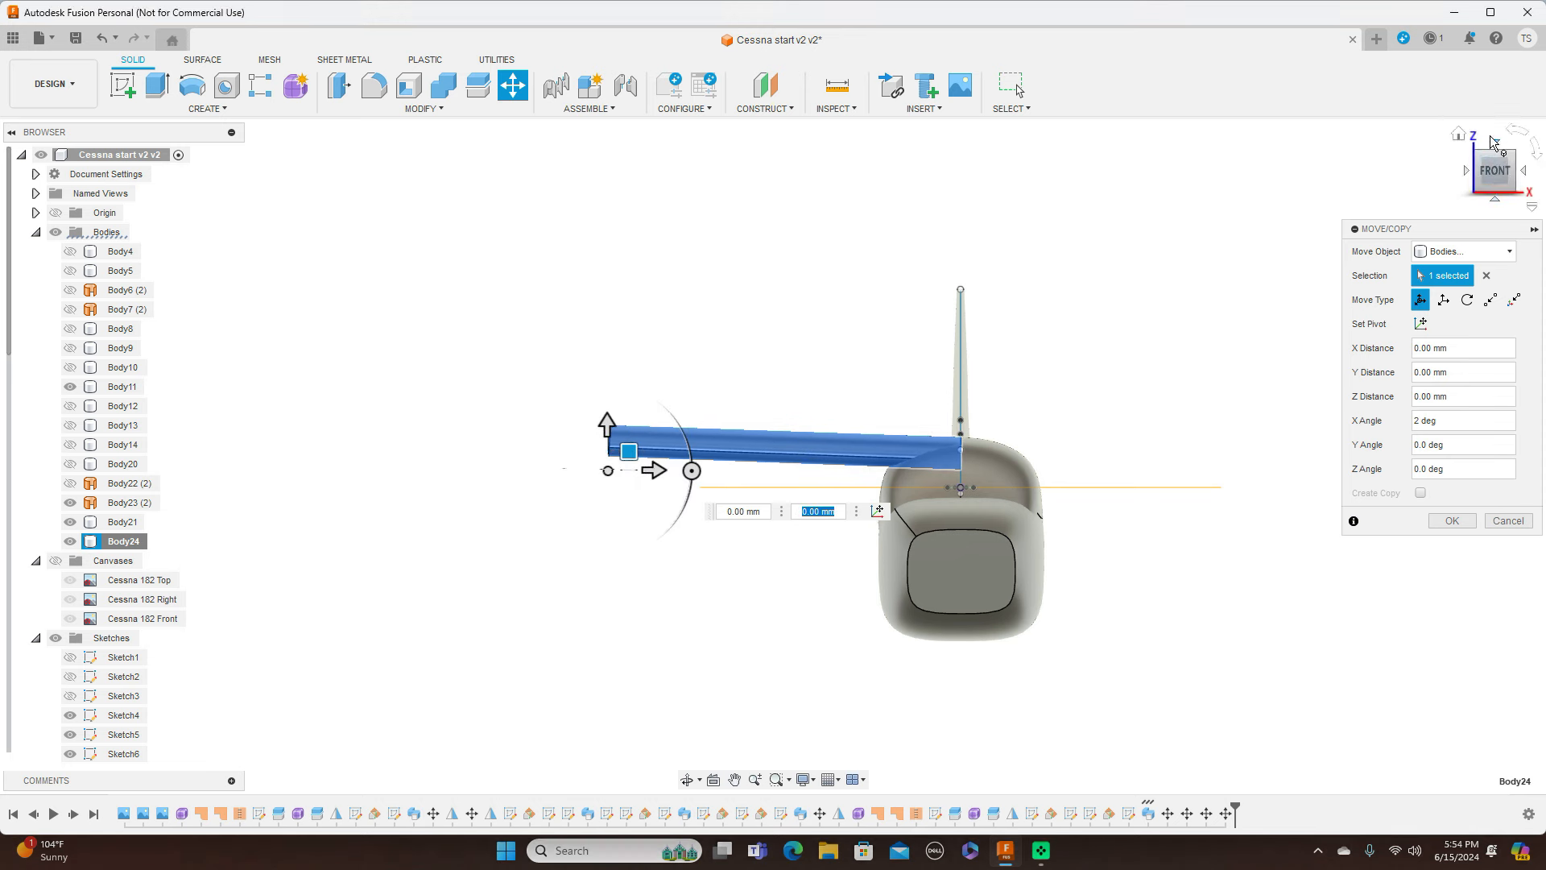
In the top view, shift the wing body about -4.555 mm in X and 1.14 mm in Y, and complete the move
click(1495, 145)
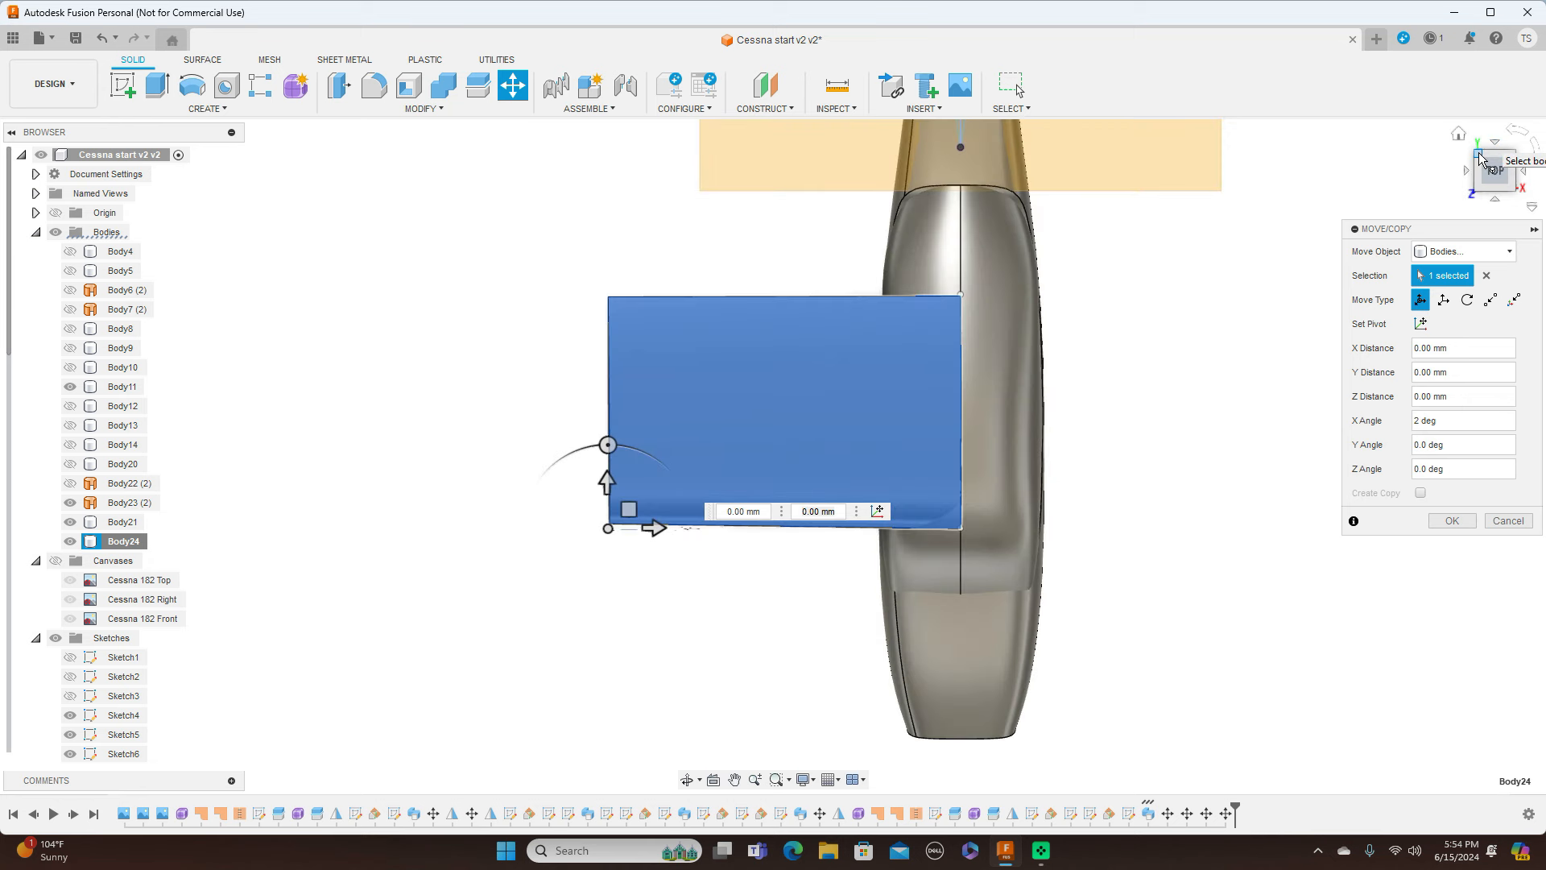
click(629, 511)
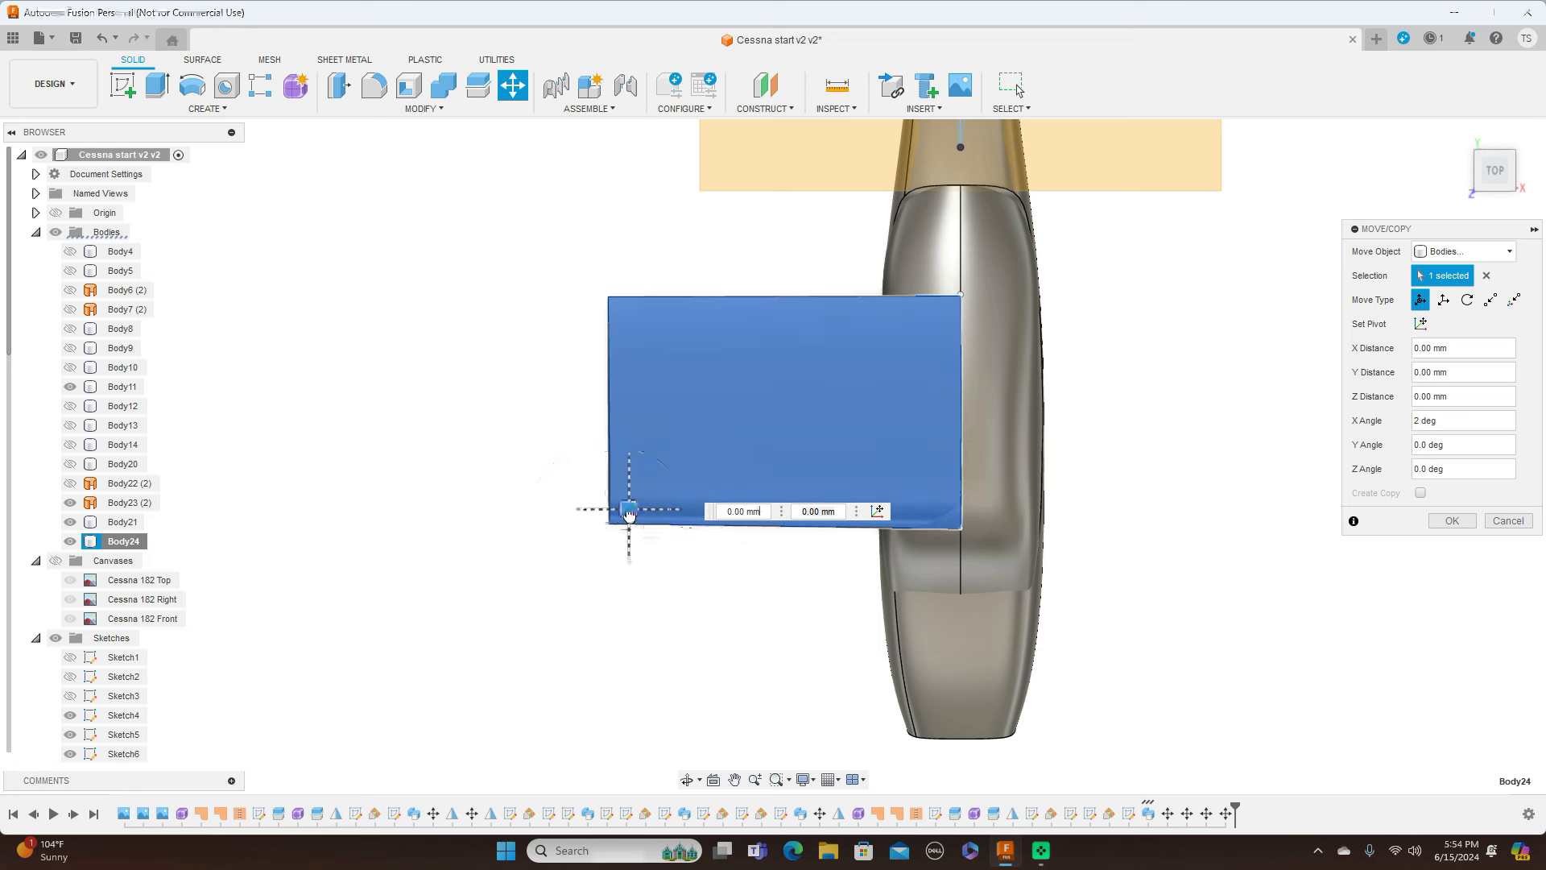
drag(628, 514, 626, 515)
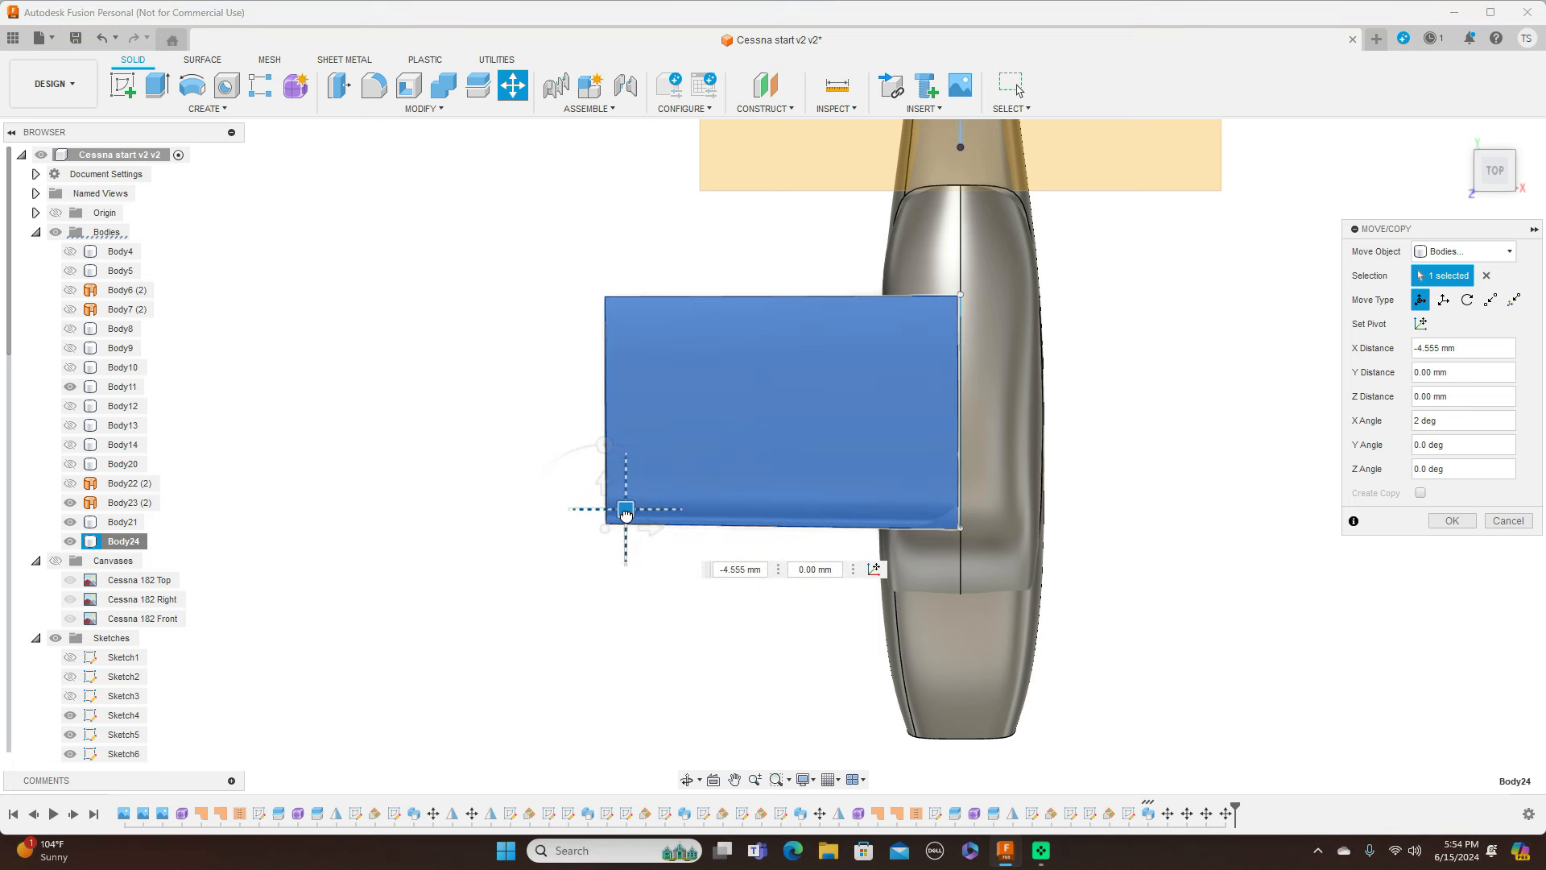
drag(626, 513, 626, 513)
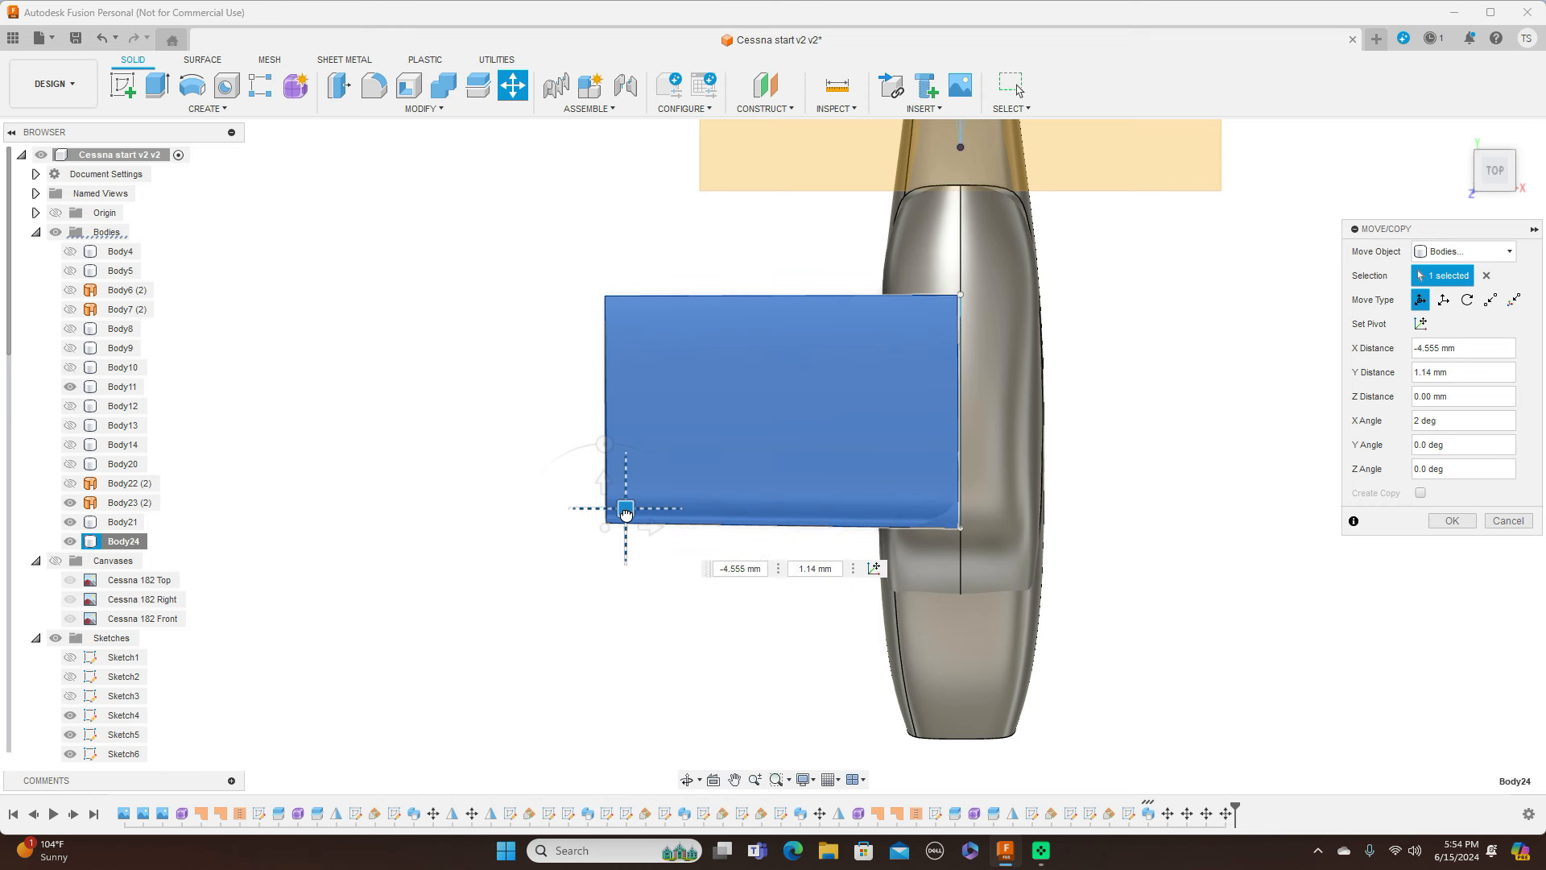
click(1453, 521)
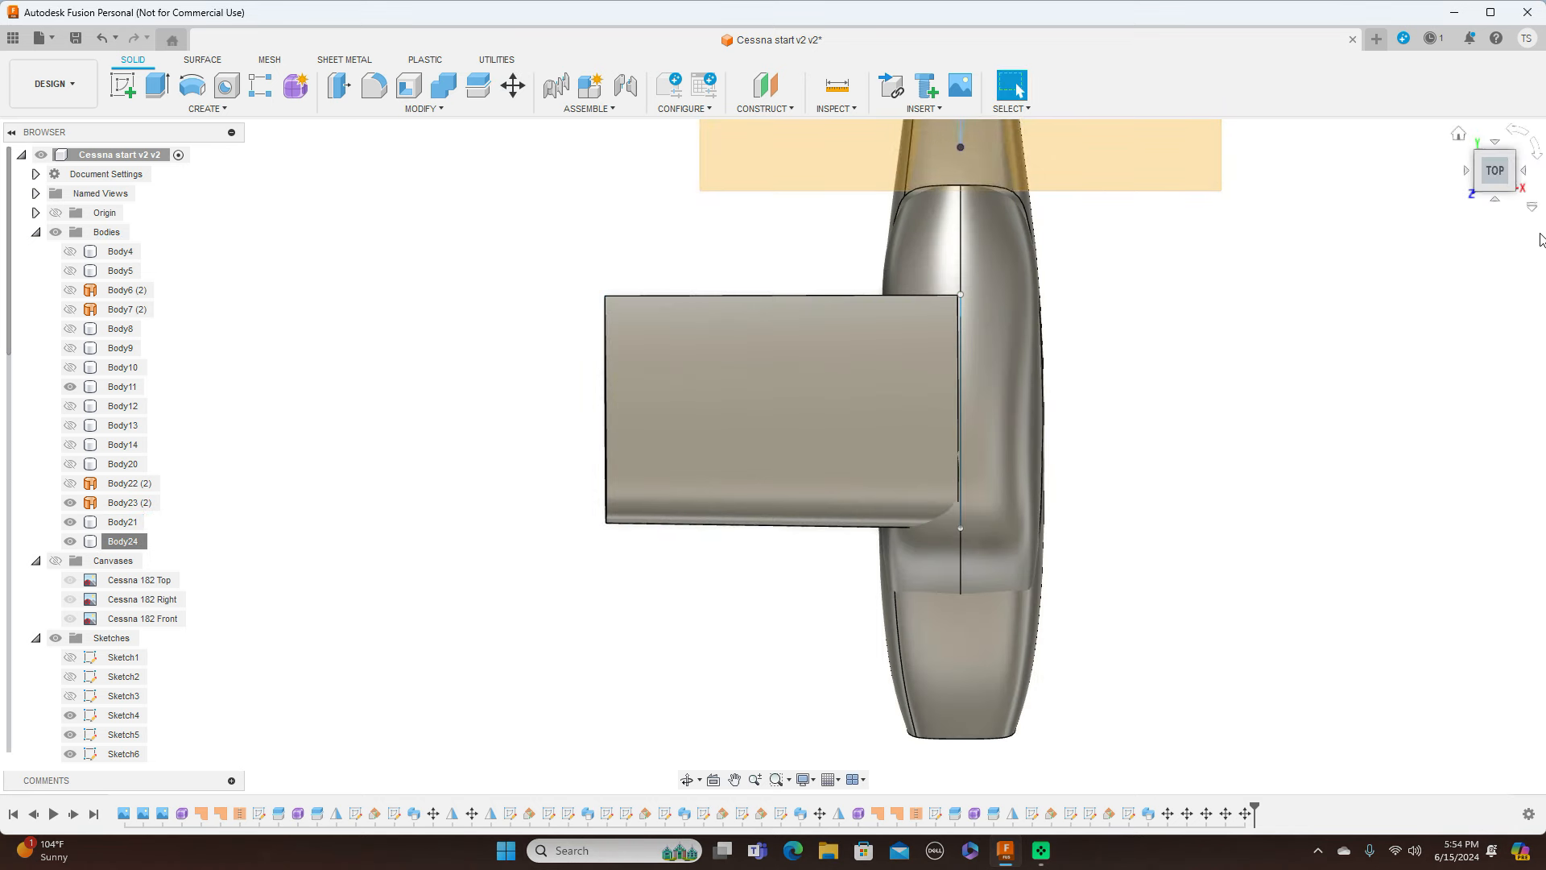
Mirror the wing body across the fuselage's vertical centre plane as a new body, after checking its placement from front and sides
click(1495, 201)
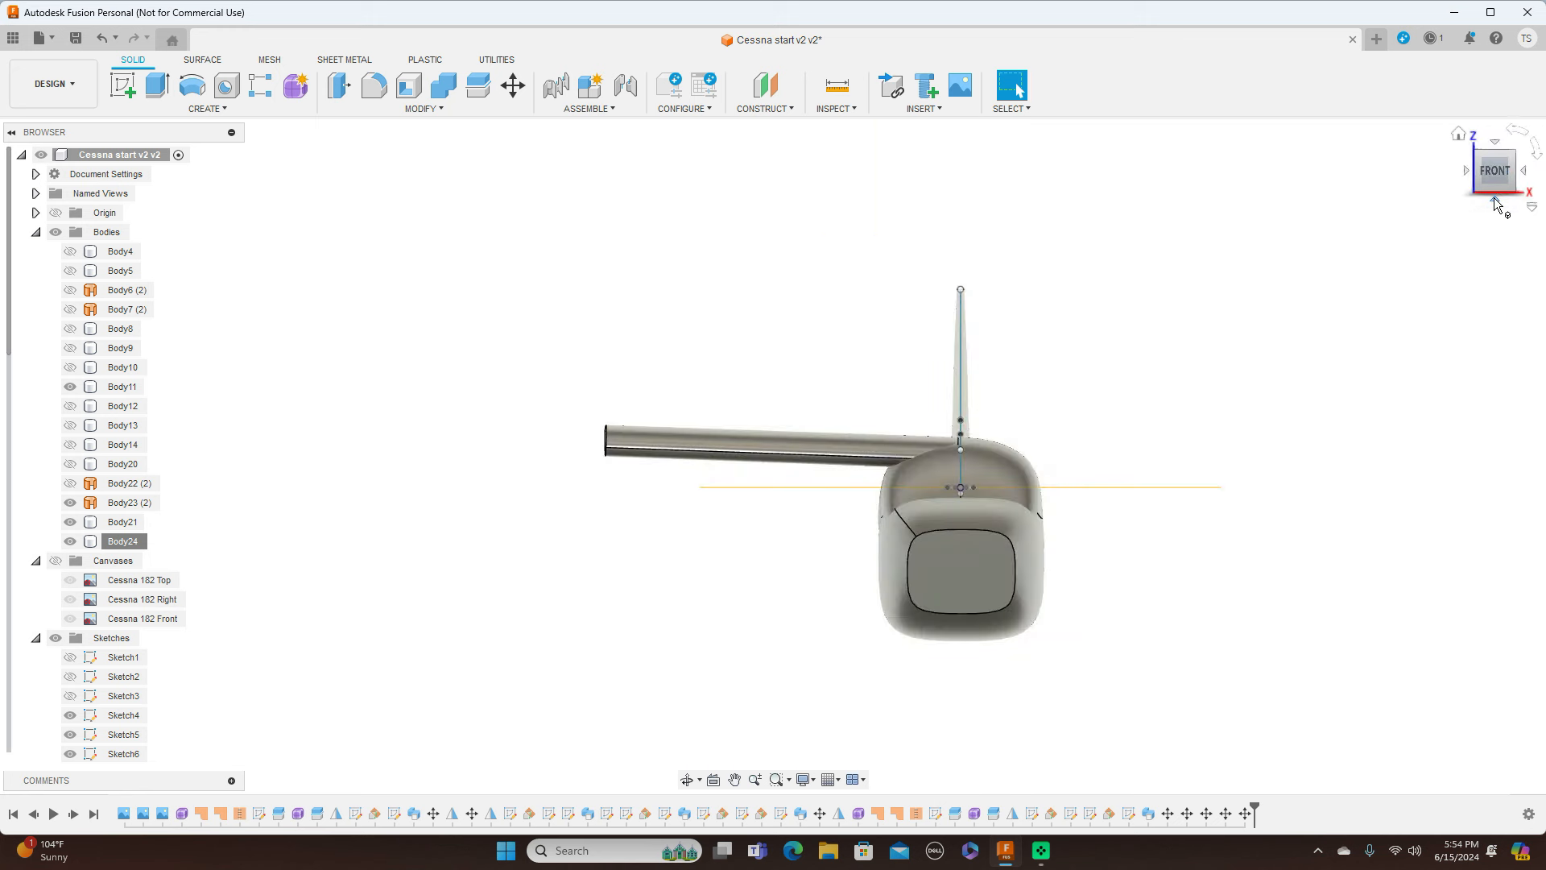
click(1463, 172)
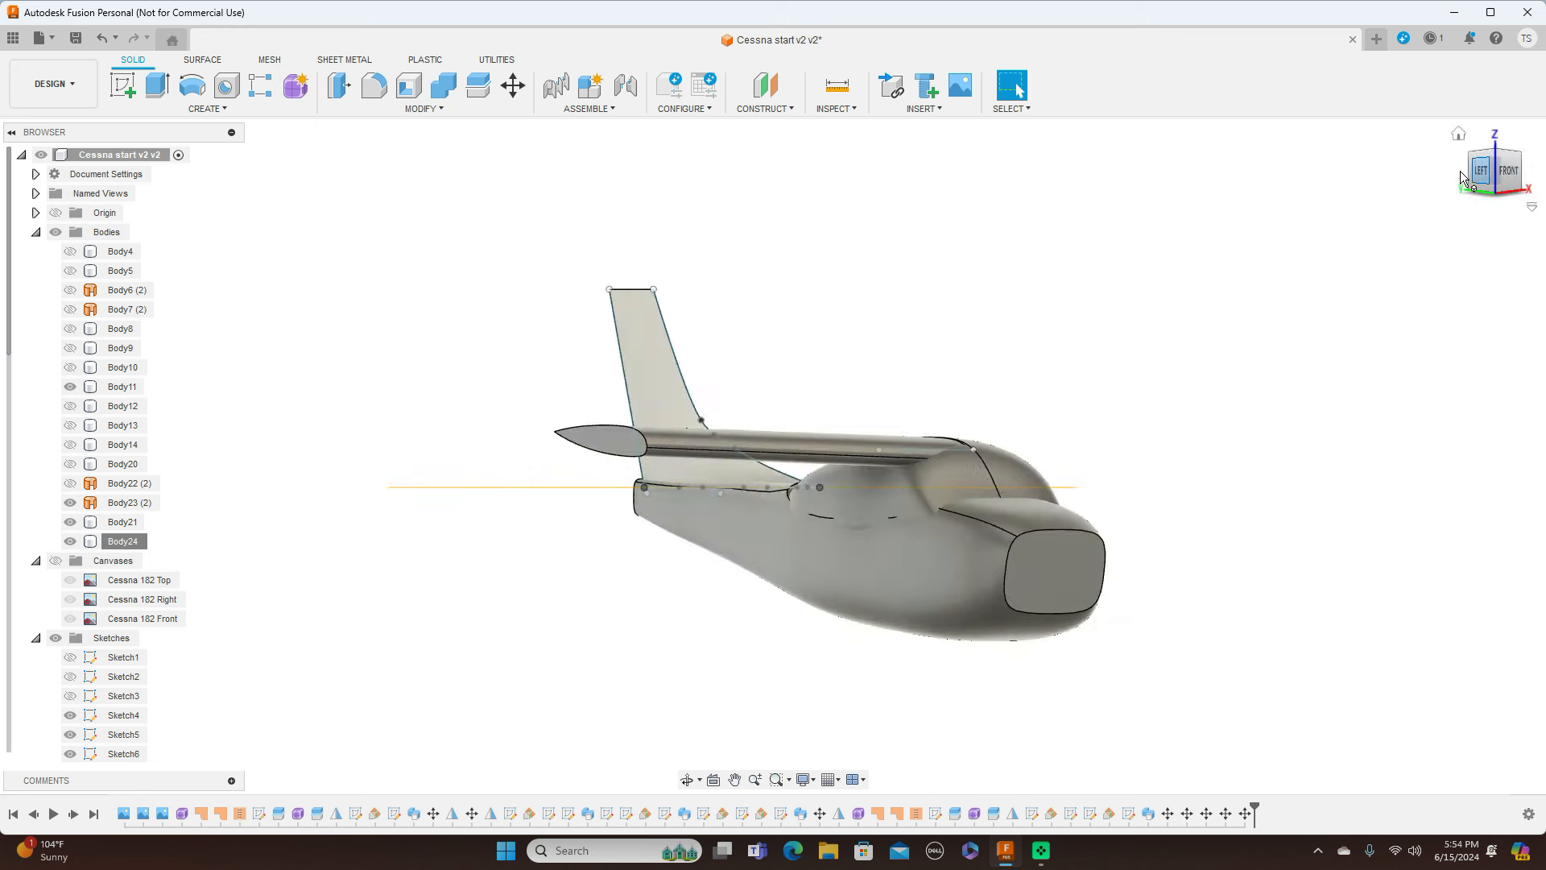
scroll(1287, 487, down, 3)
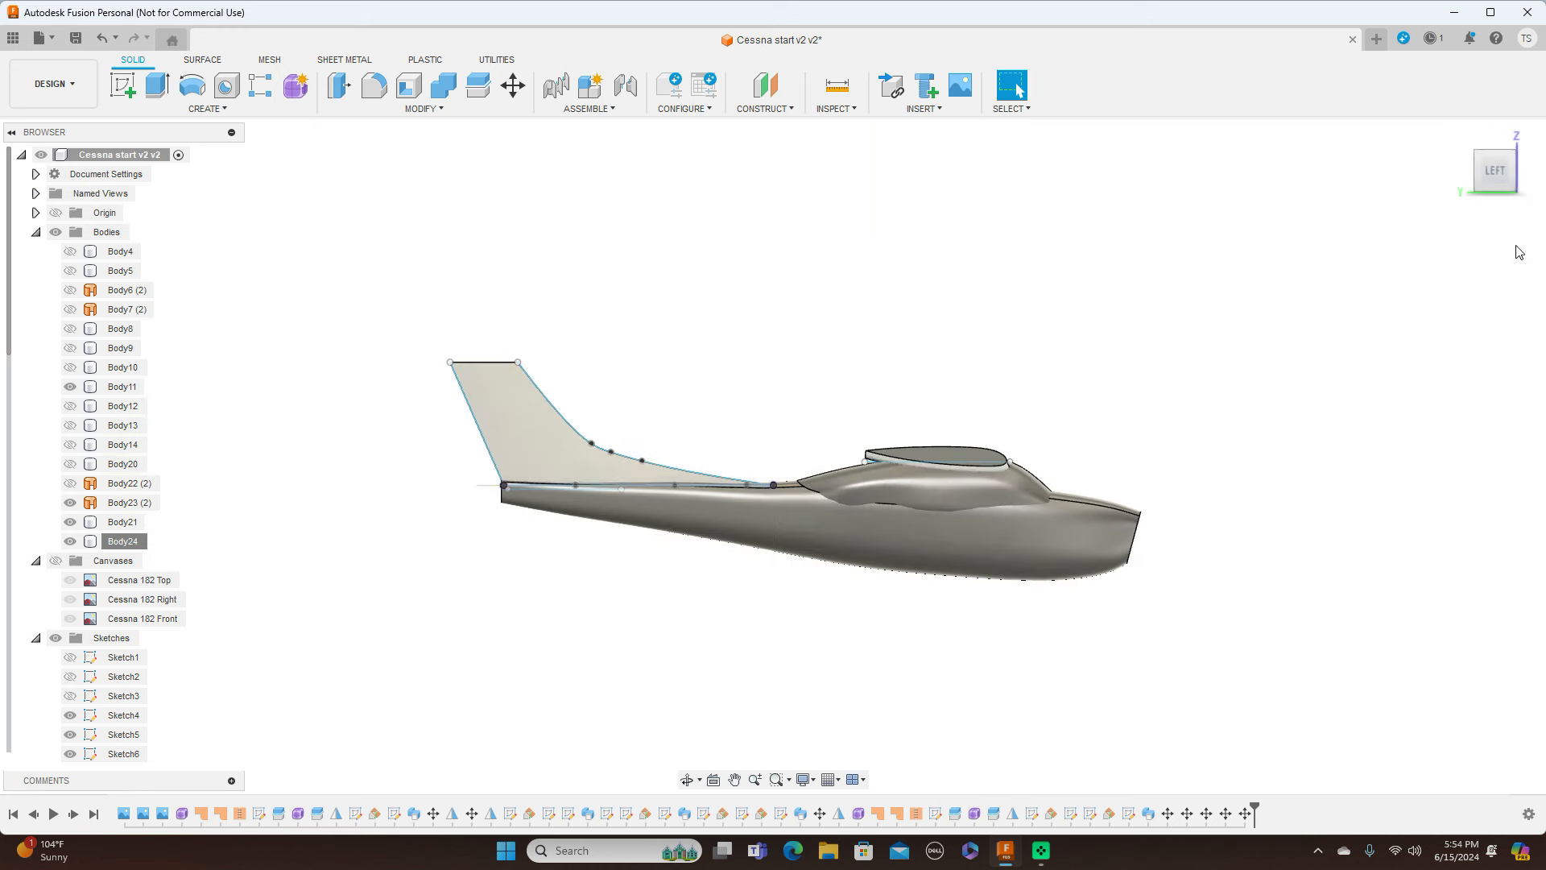
click(1524, 170)
click(1524, 170)
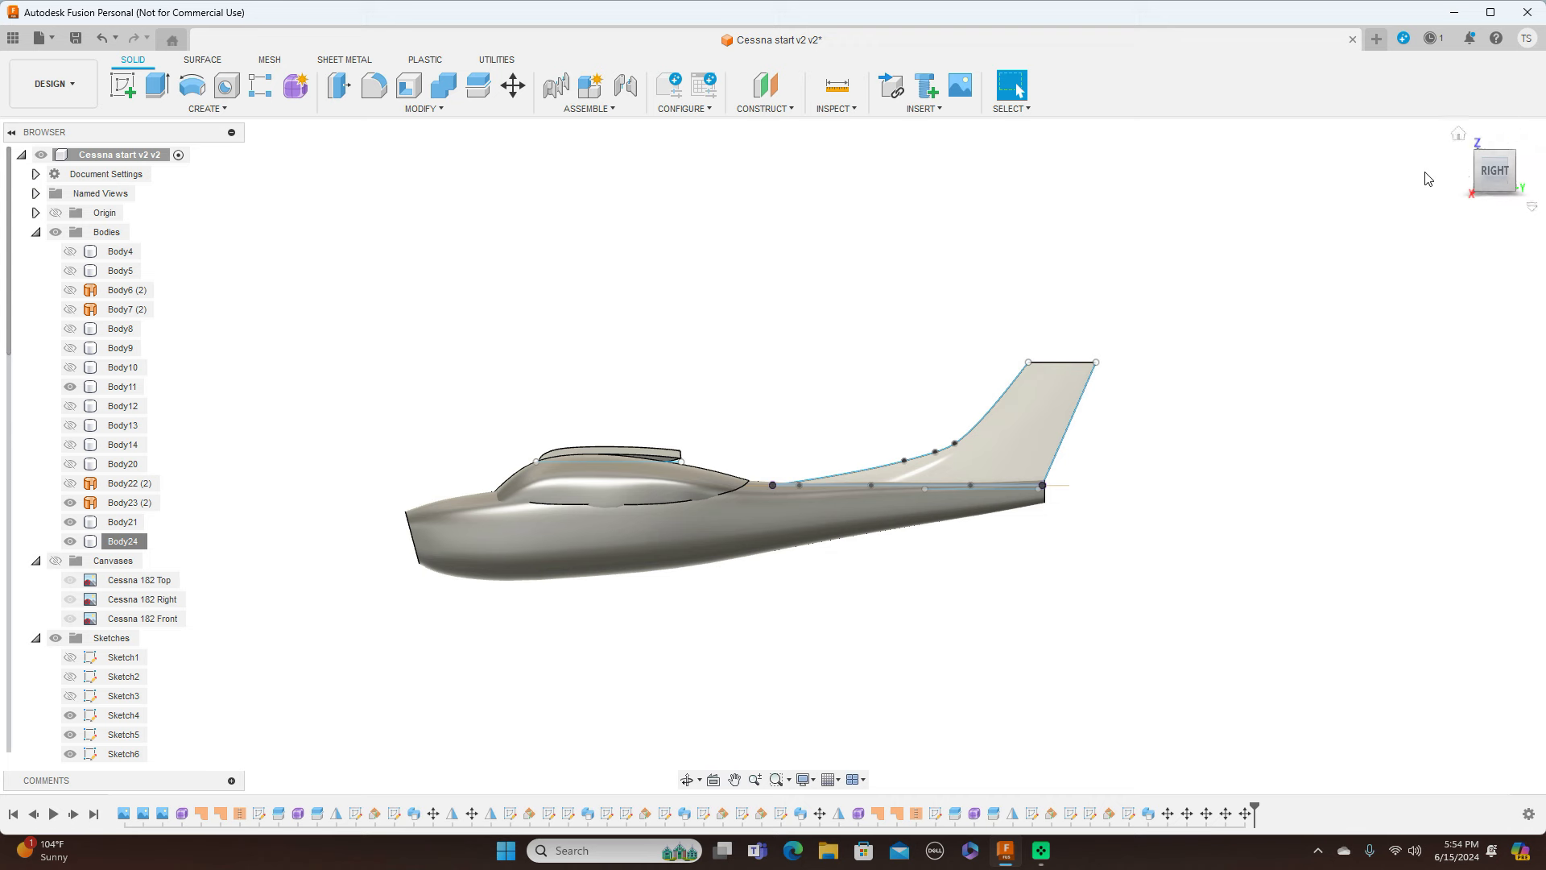
mouse_move(773, 456)
shift+middle_down()
mouse_move(813, 515)
mouse_move(1000, 329)
shift+middle_up()
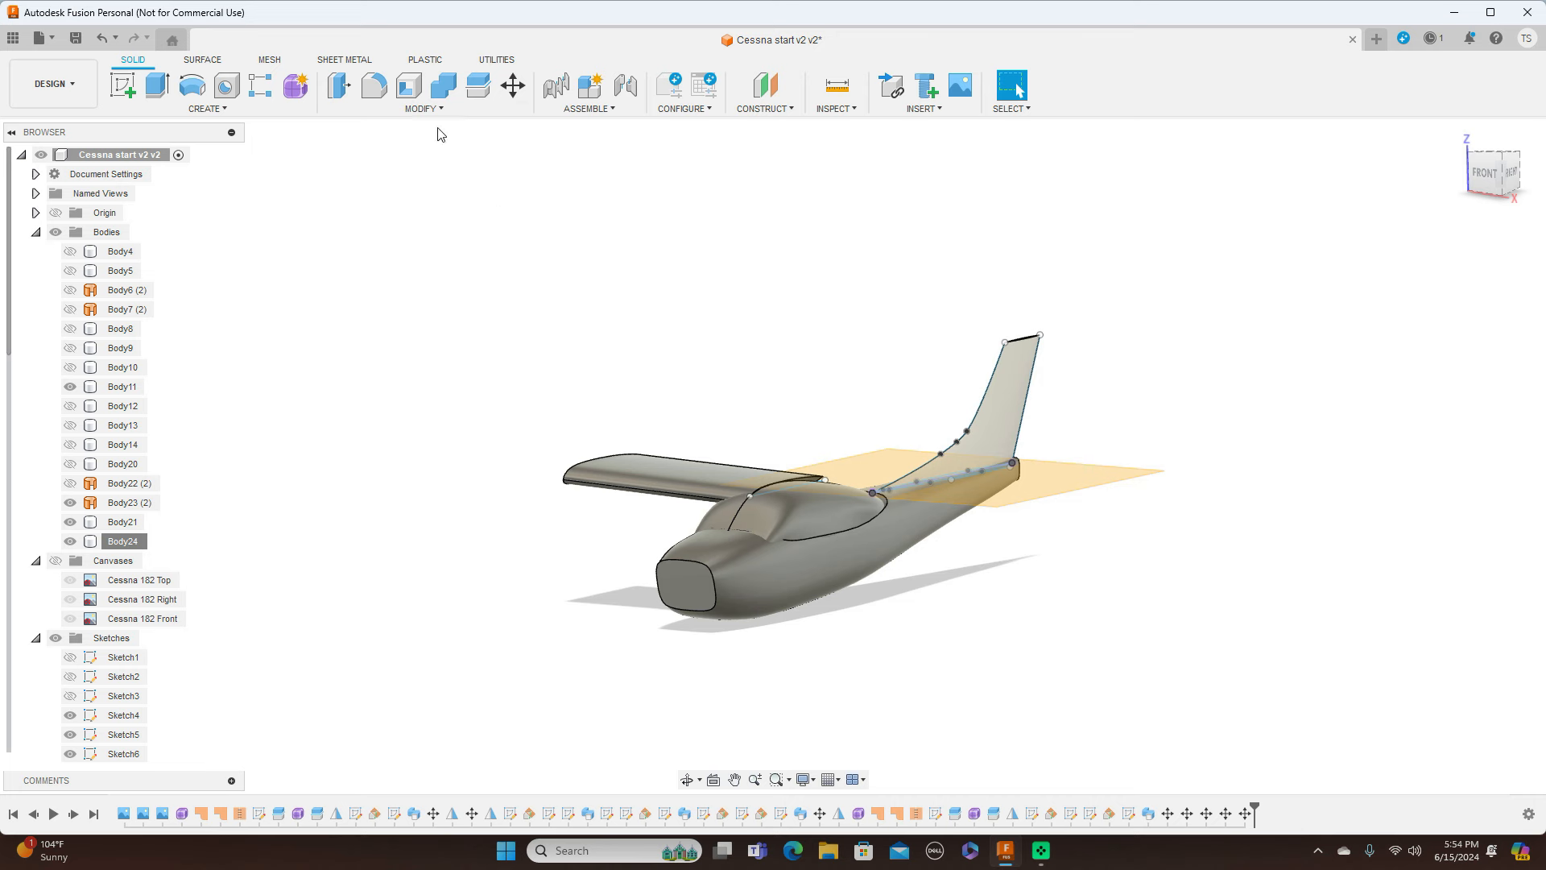
click(213, 109)
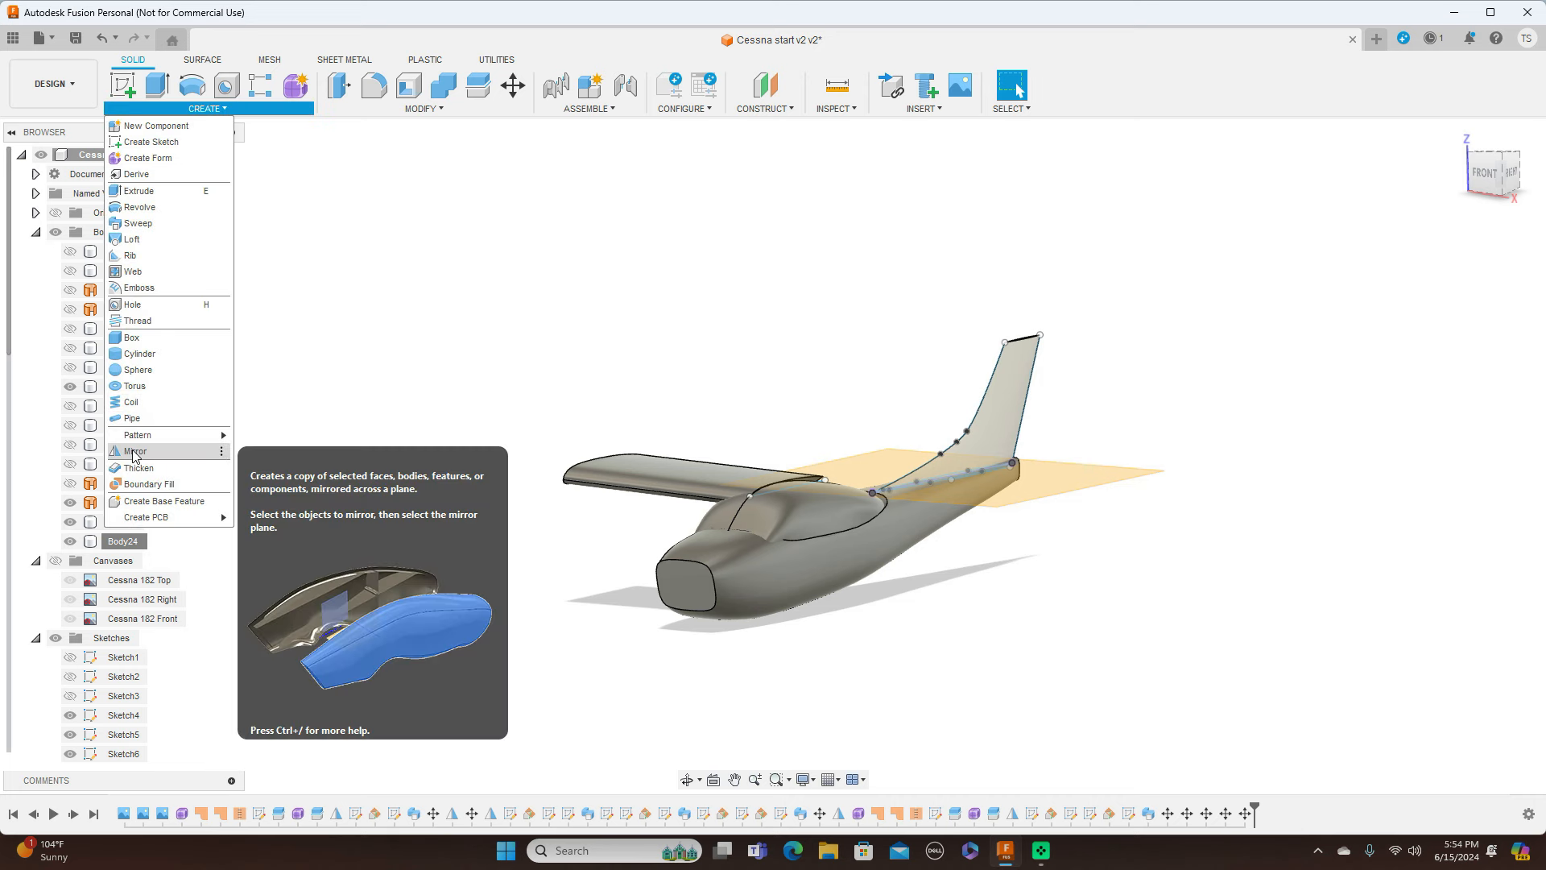
click(475, 407)
click(664, 481)
click(1432, 299)
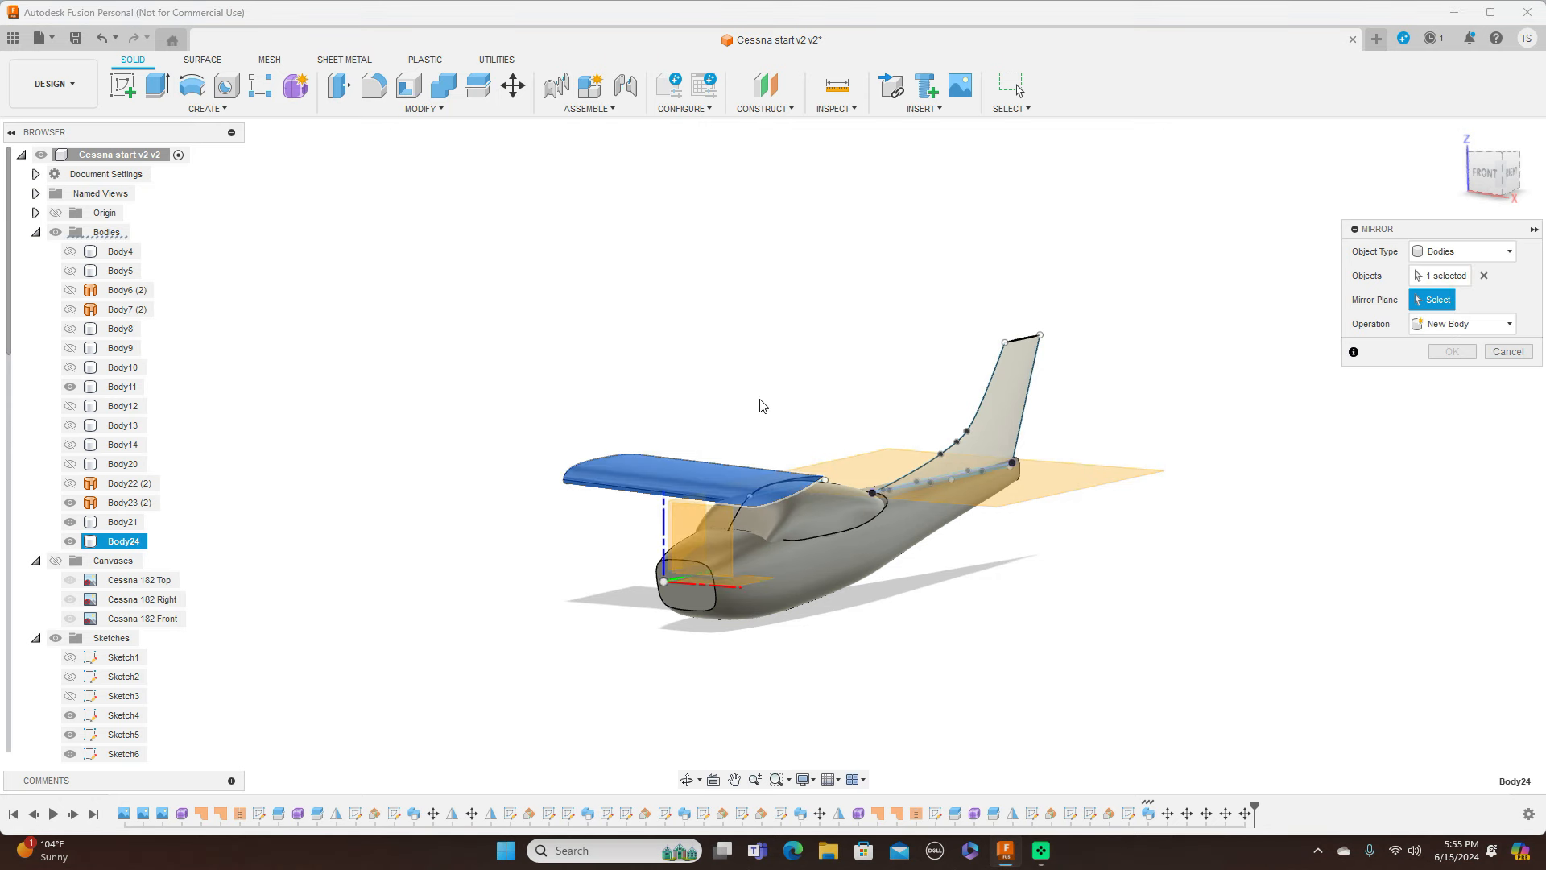
click(689, 509)
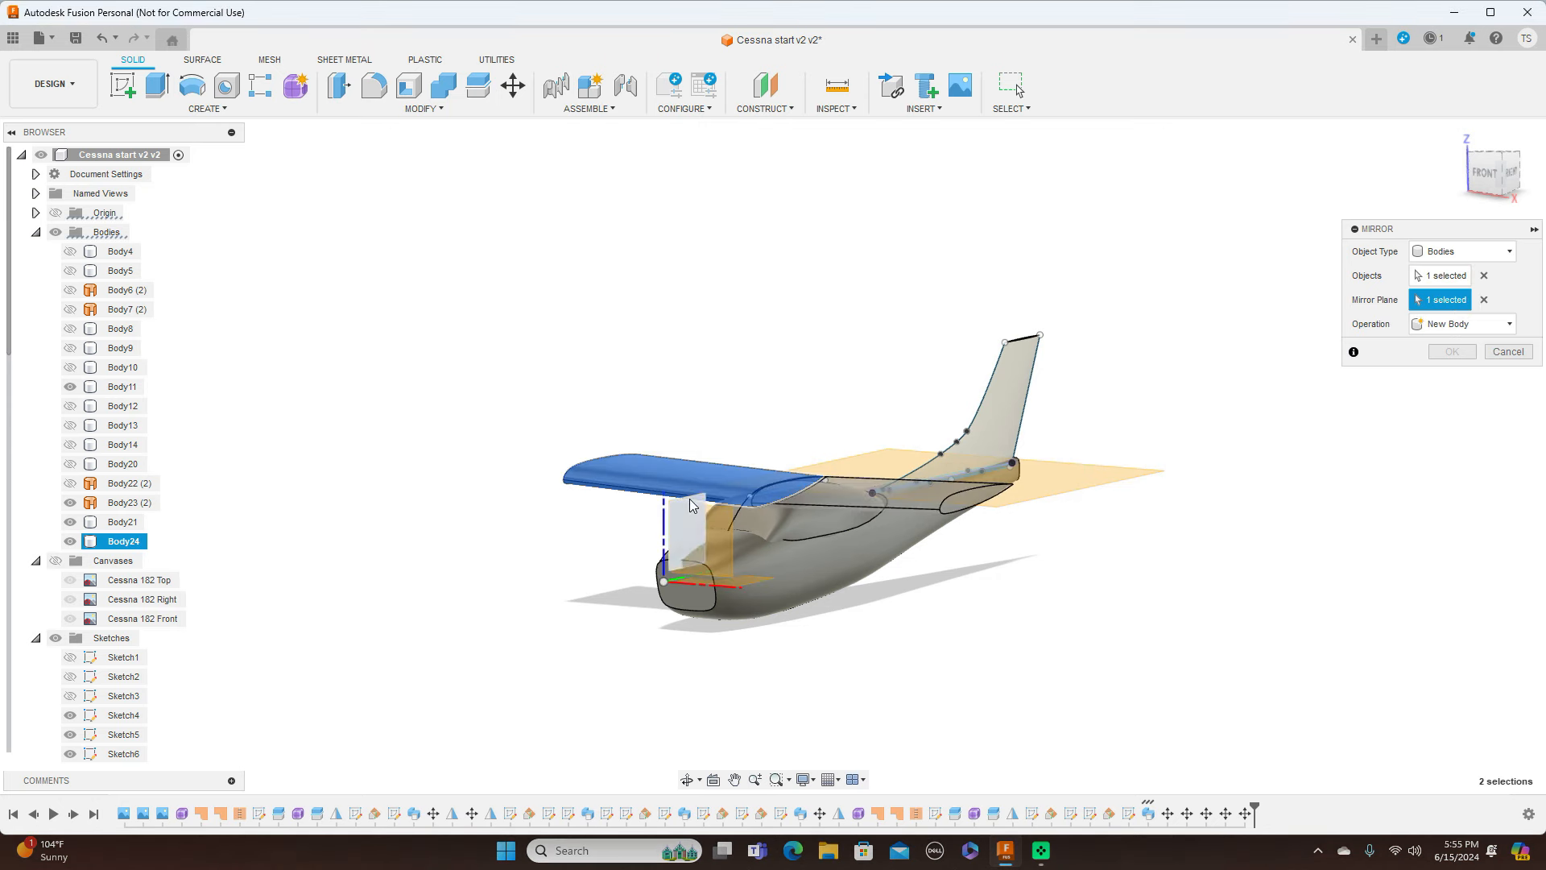
click(1451, 352)
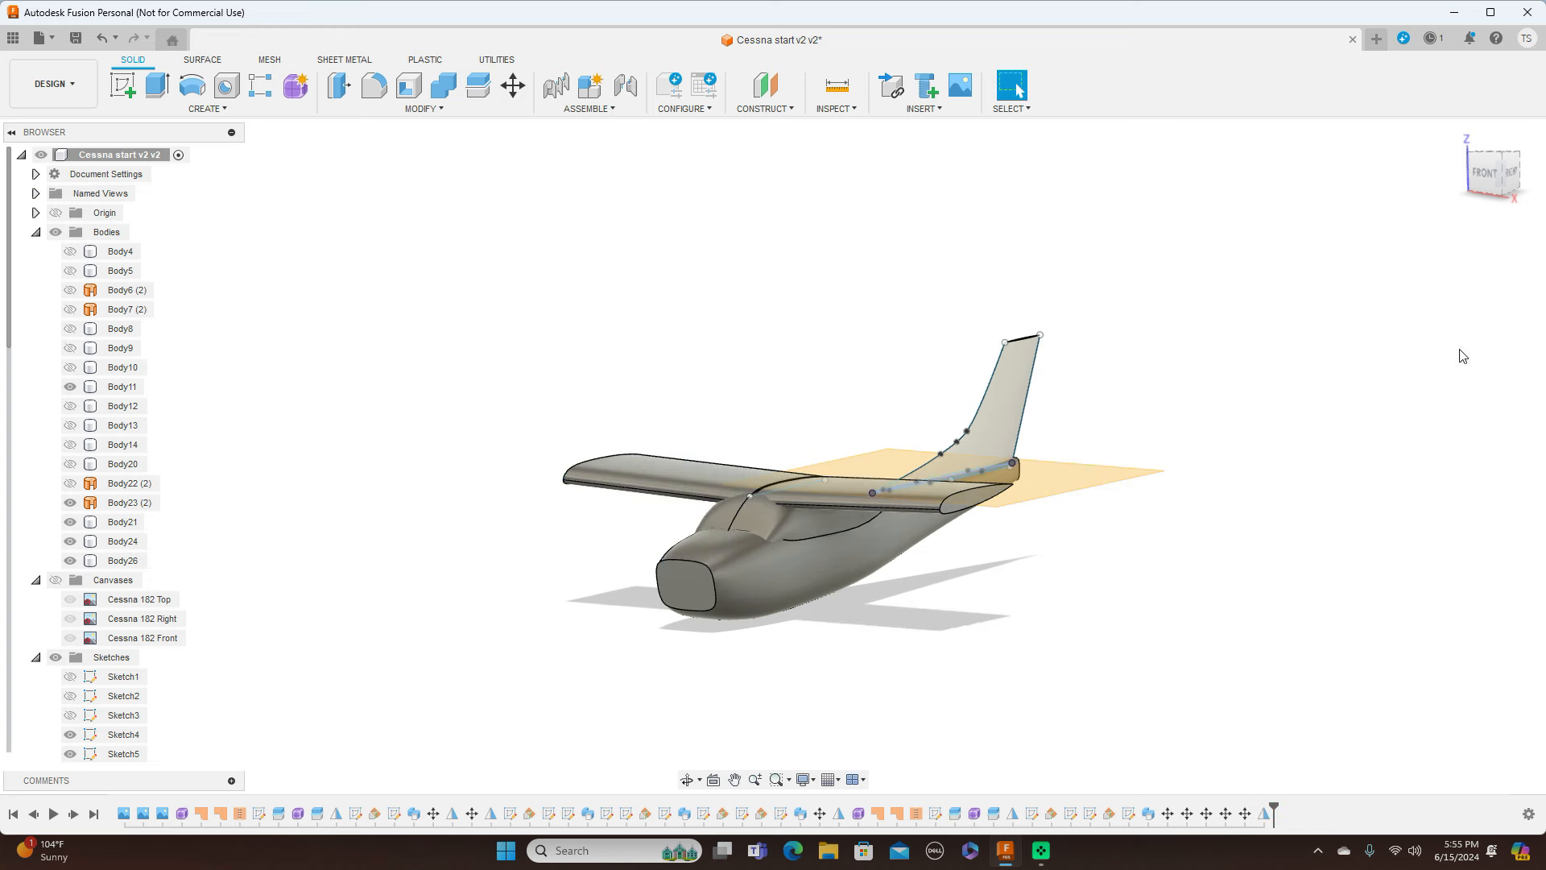
Hide all sketches and construction planes so only the airplane bodies show, and collapse the Construction folder
mouse_move(772, 456)
shift+middle_down()
mouse_move(785, 531)
mouse_move(676, 463)
mouse_move(700, 366)
mouse_move(829, 366)
mouse_move(829, 486)
mouse_move(769, 463)
mouse_move(729, 403)
shift+middle_up()
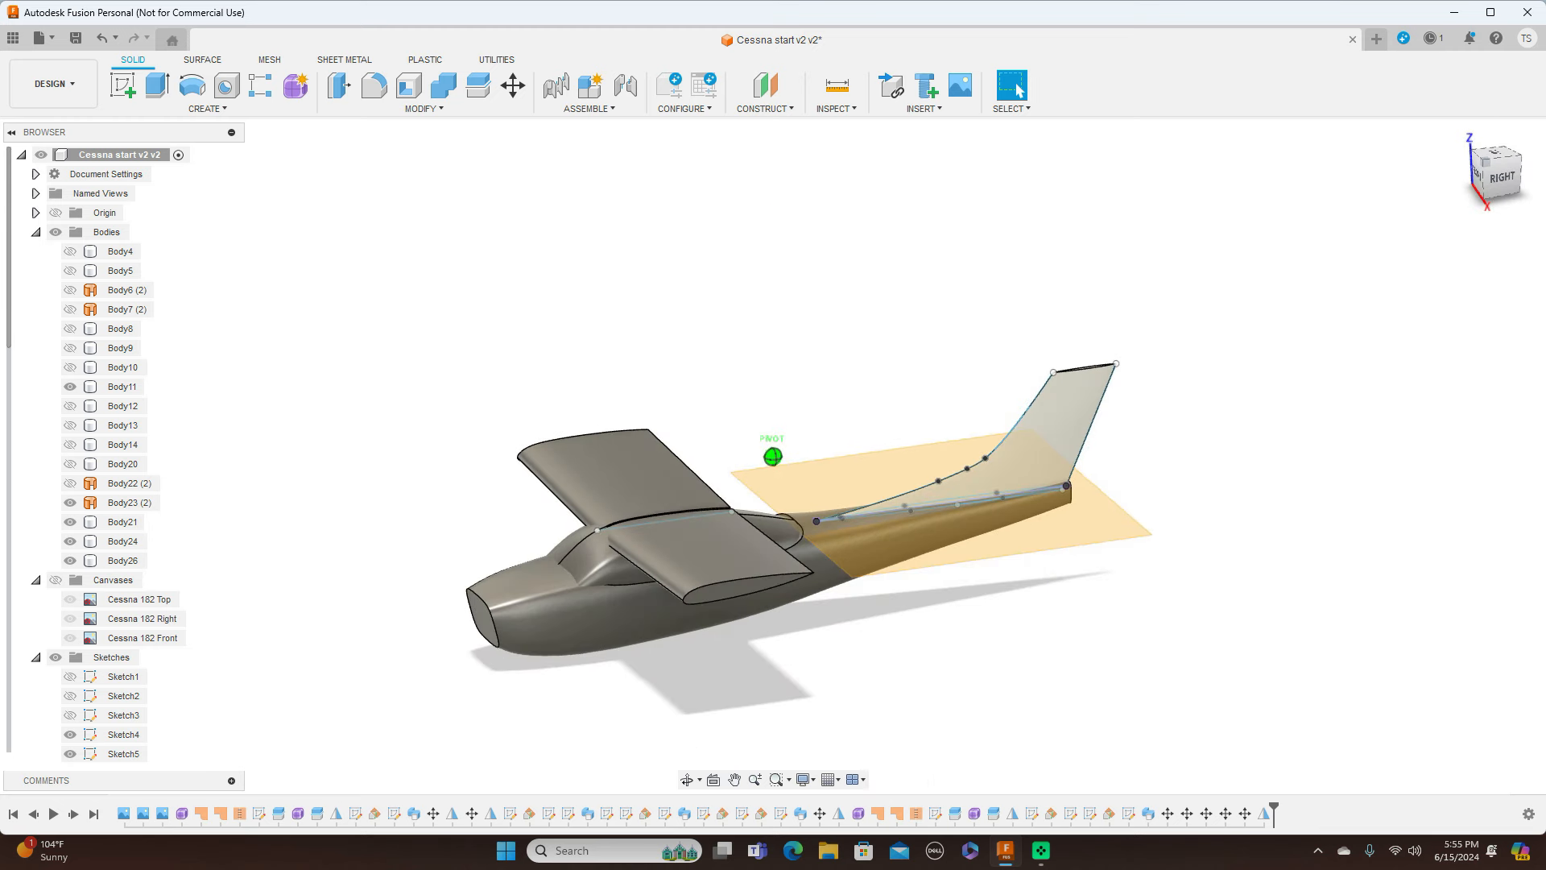
click(69, 600)
click(63, 599)
click(55, 658)
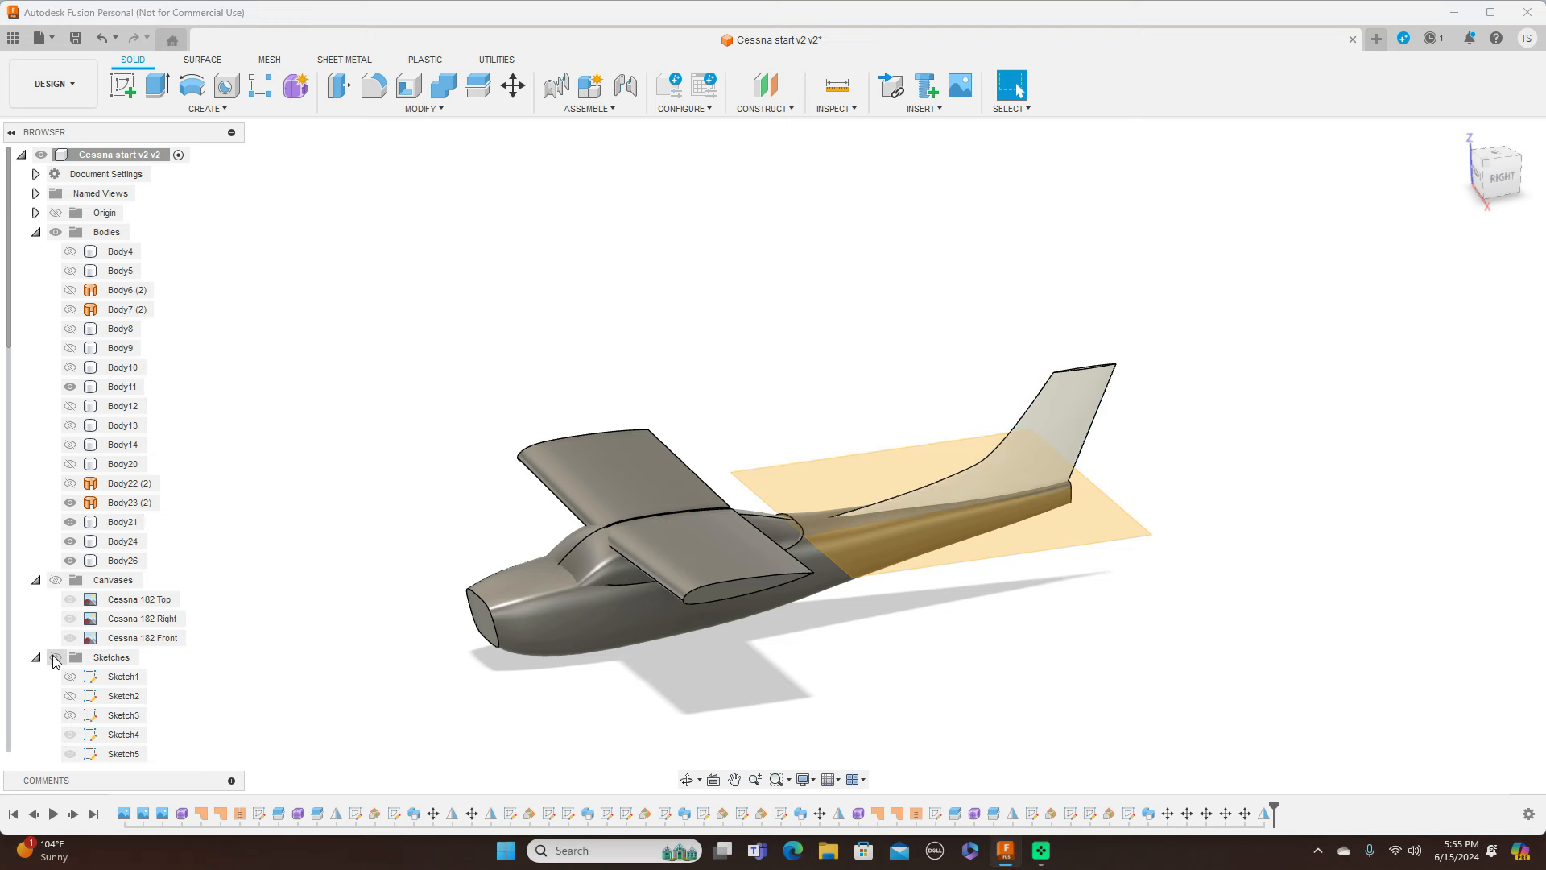
scroll(8, 600, up, 3)
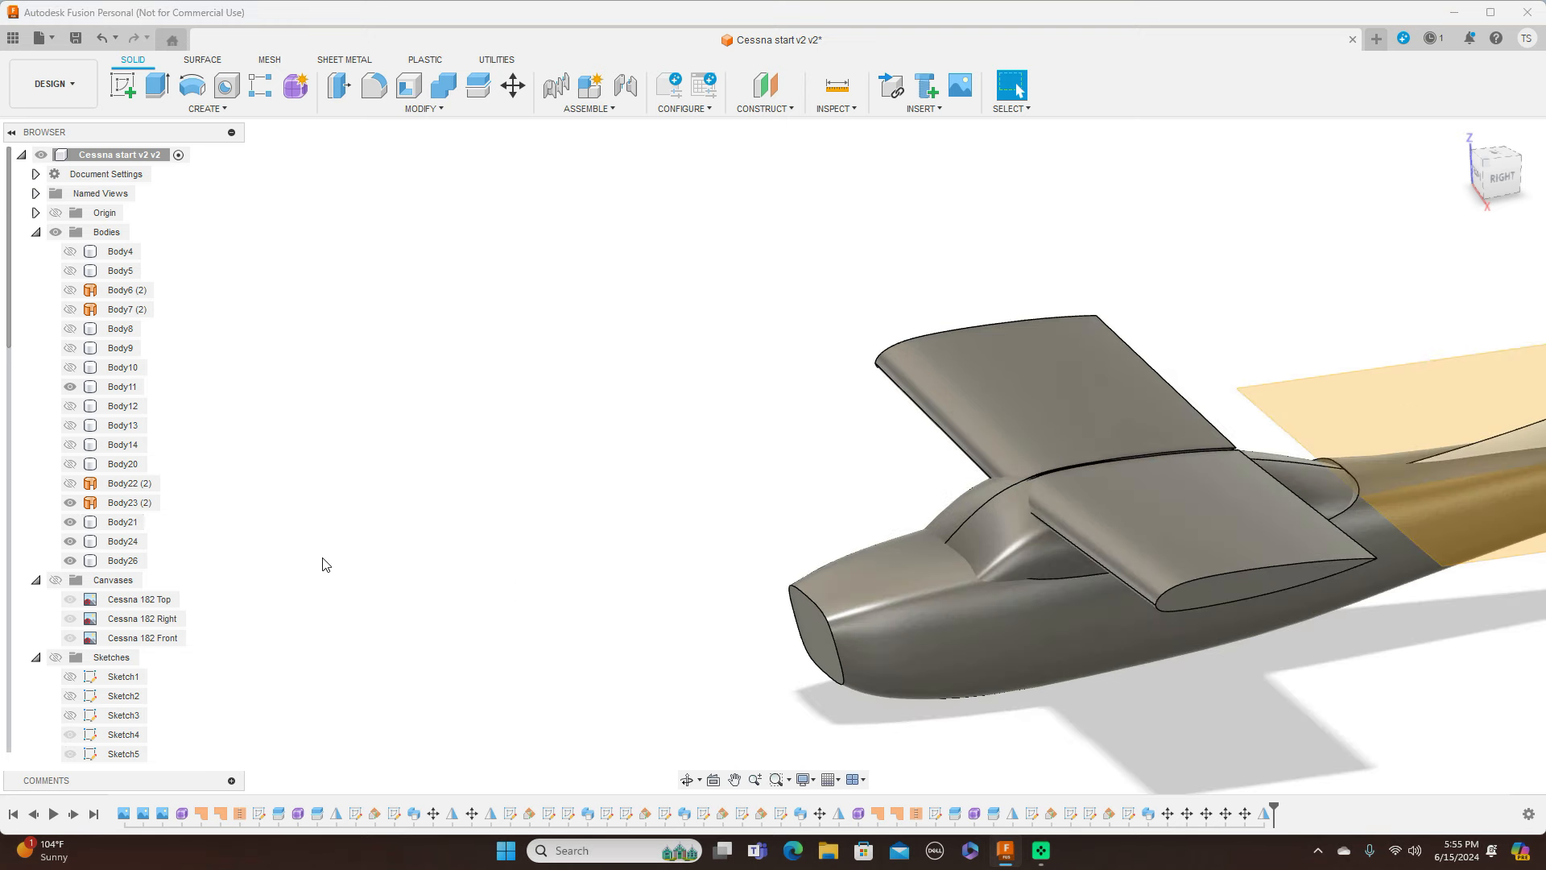
scroll(325, 564, down, 3)
scroll(42, 596, down, 4)
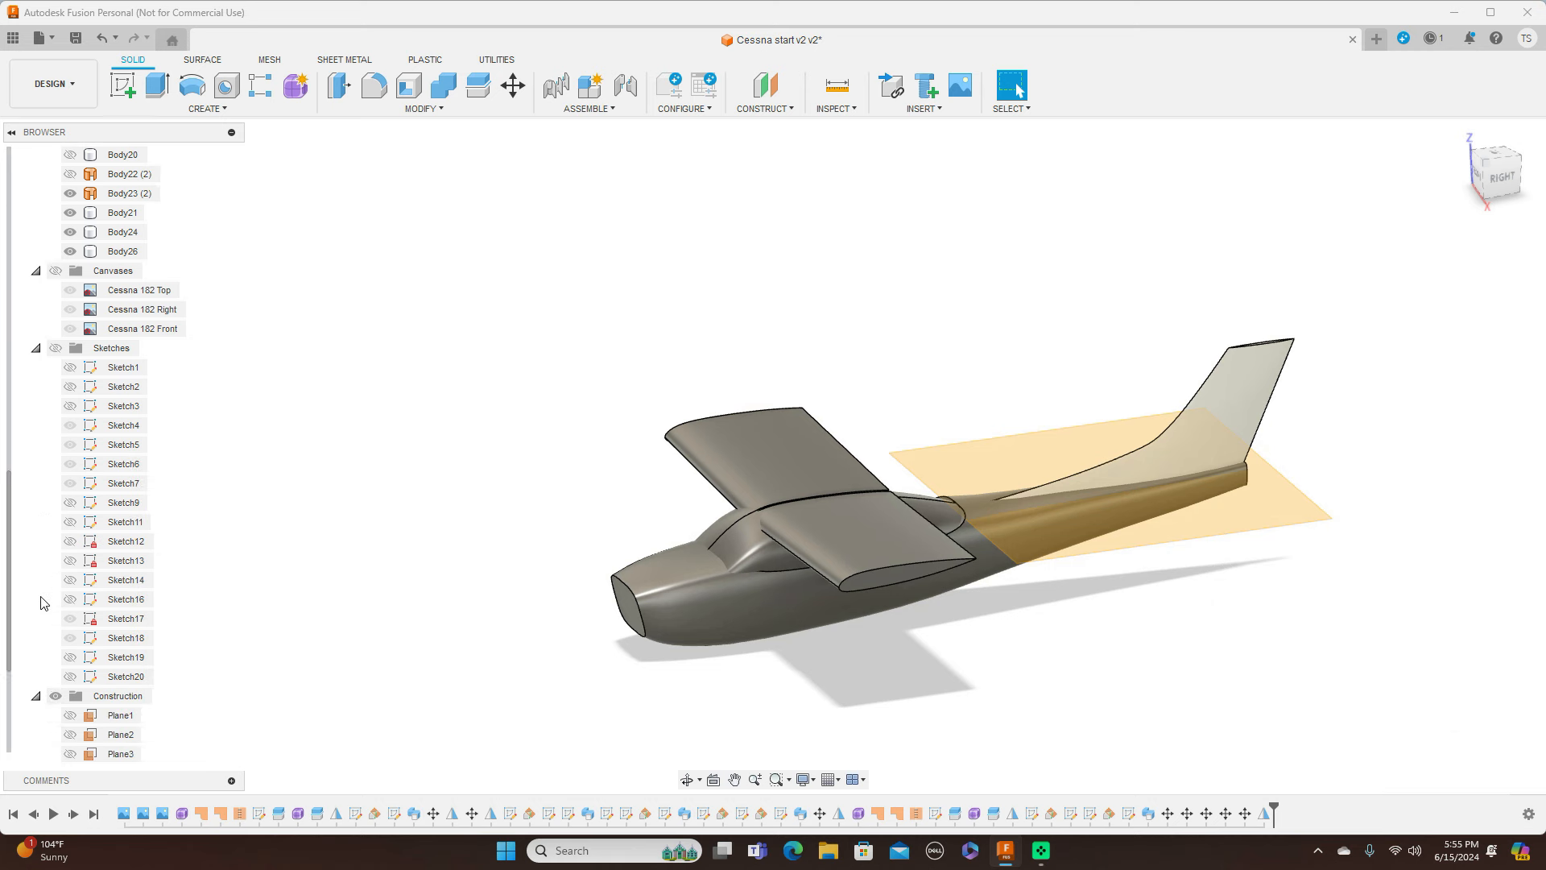
scroll(43, 602, down, 2)
click(55, 618)
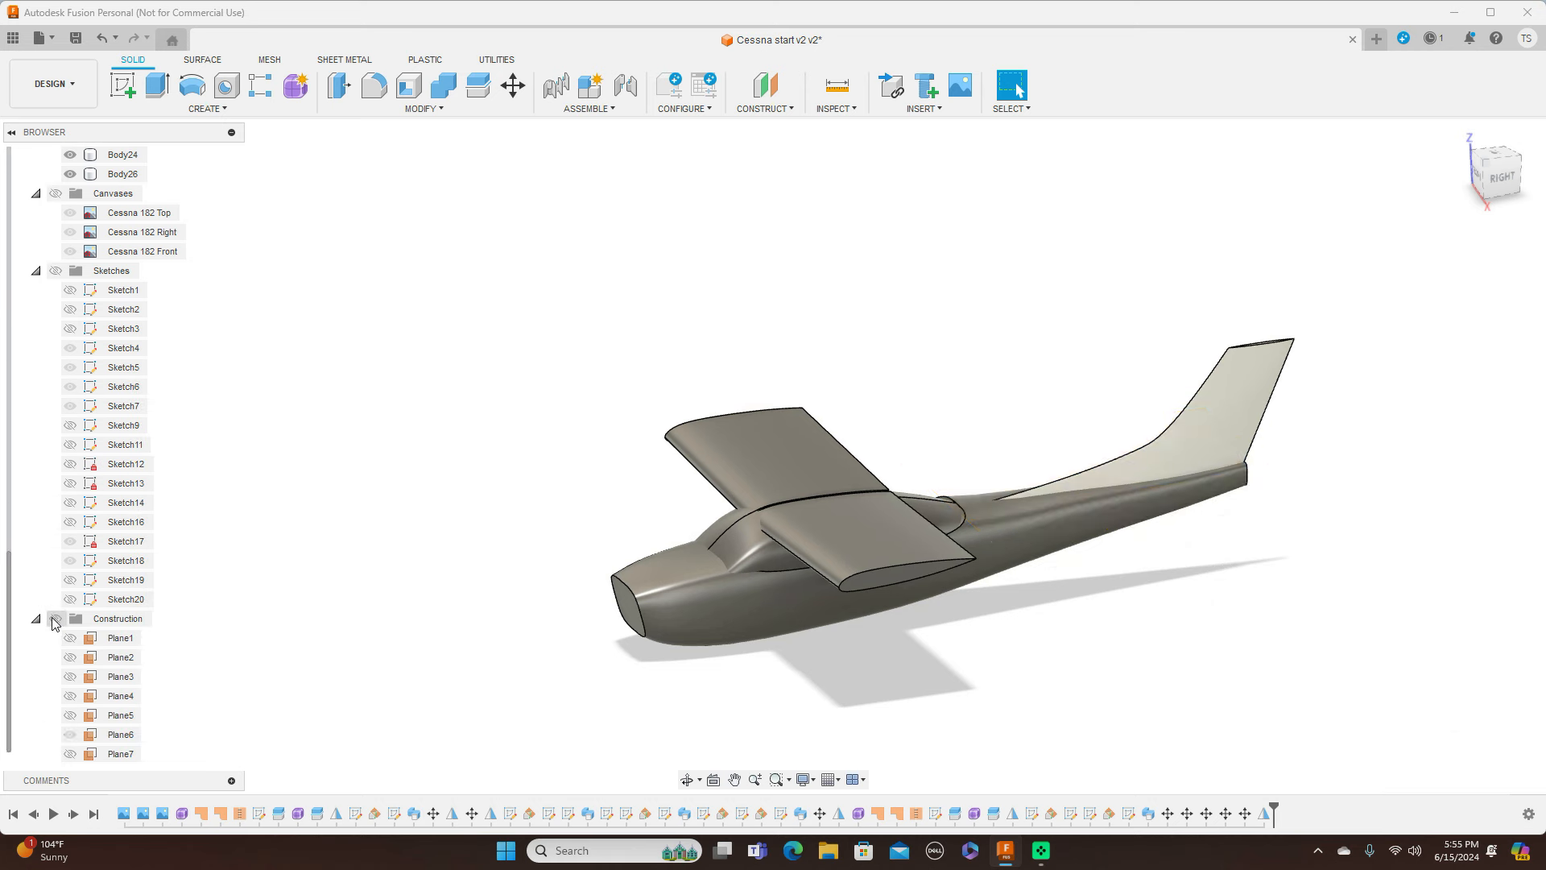
click(36, 619)
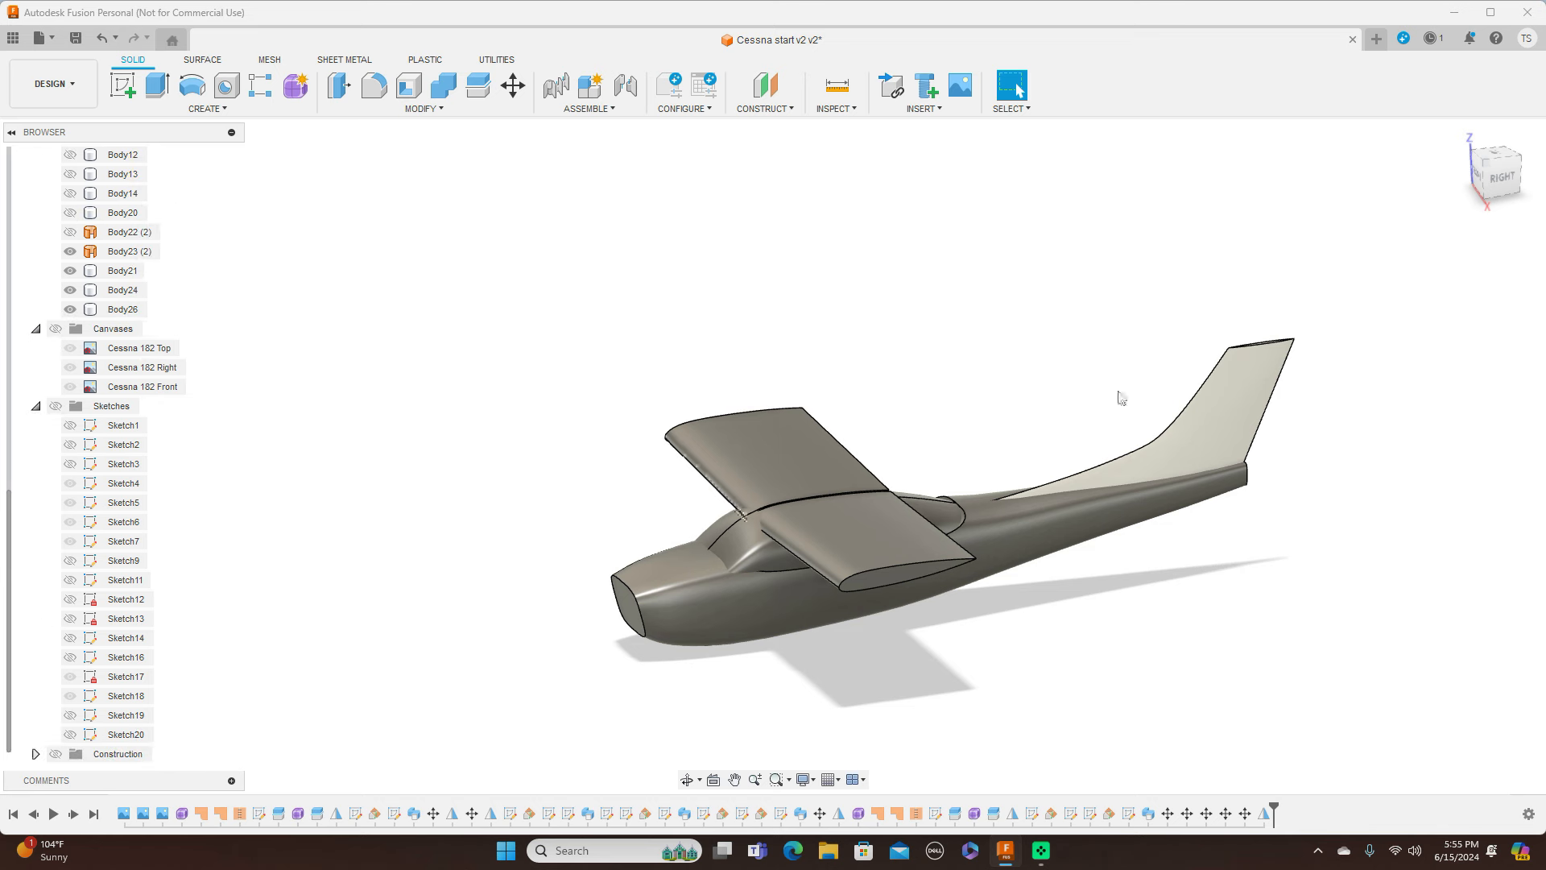
Compare the side profile with the reference canvases, hide them again, and examine both wings from above and at an angle
click(1500, 172)
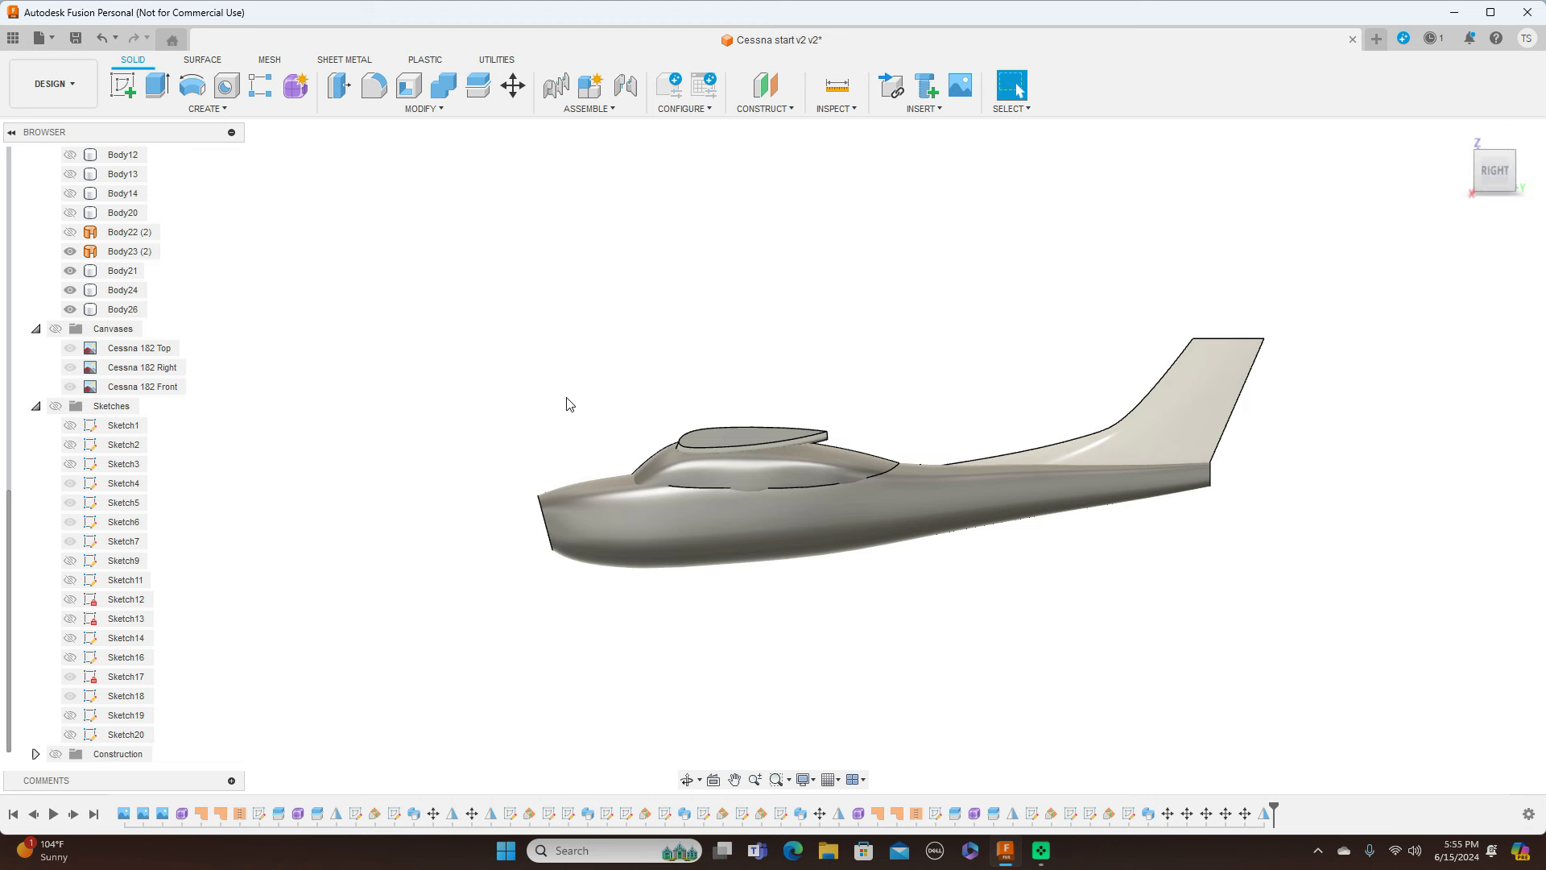
click(57, 329)
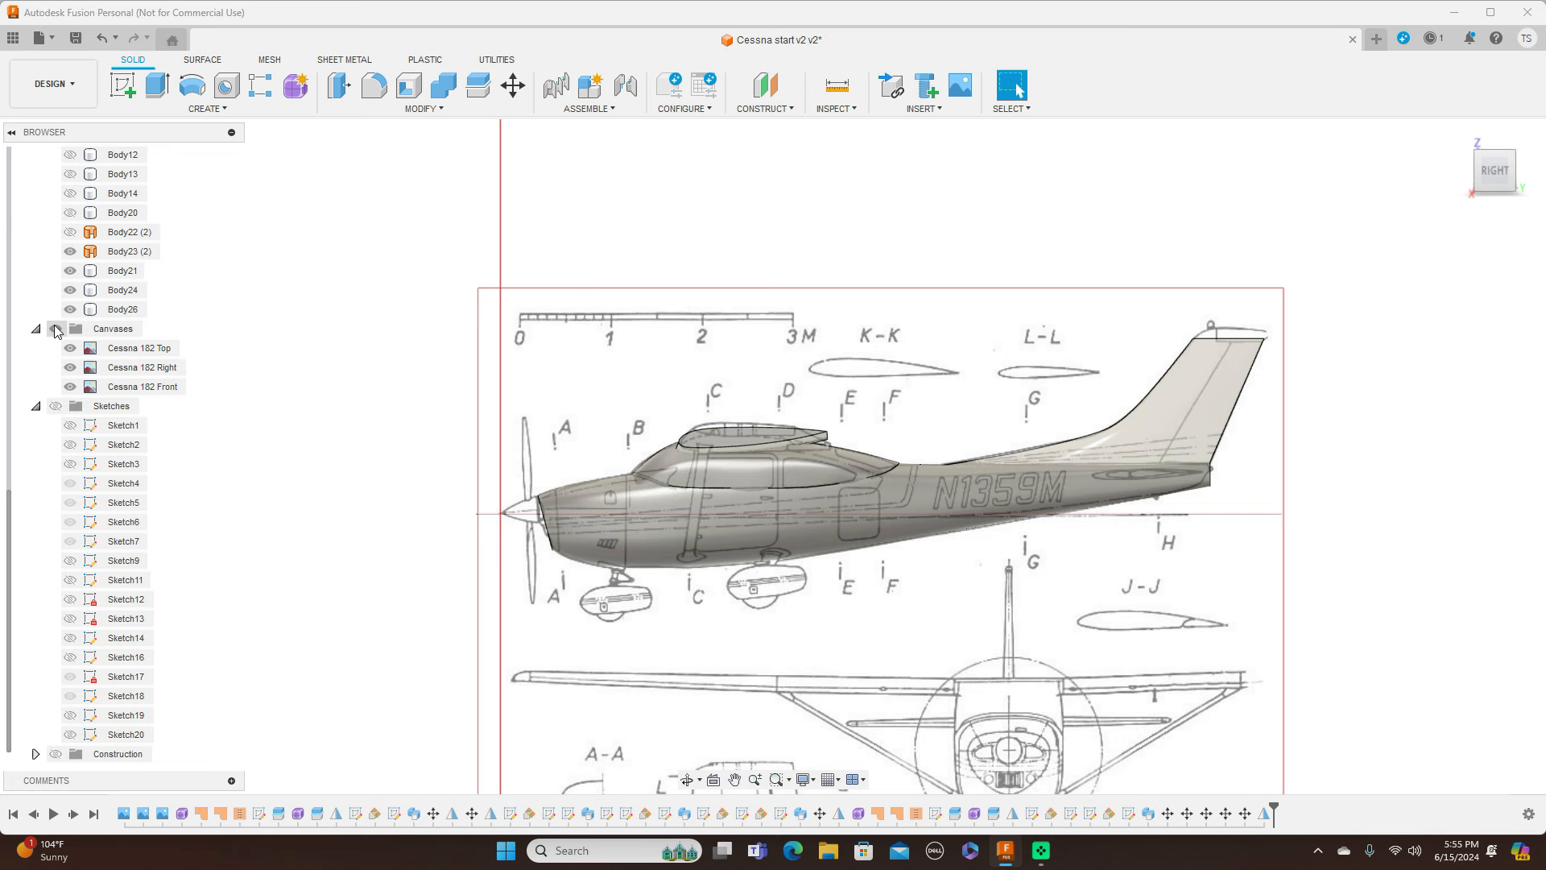
click(56, 329)
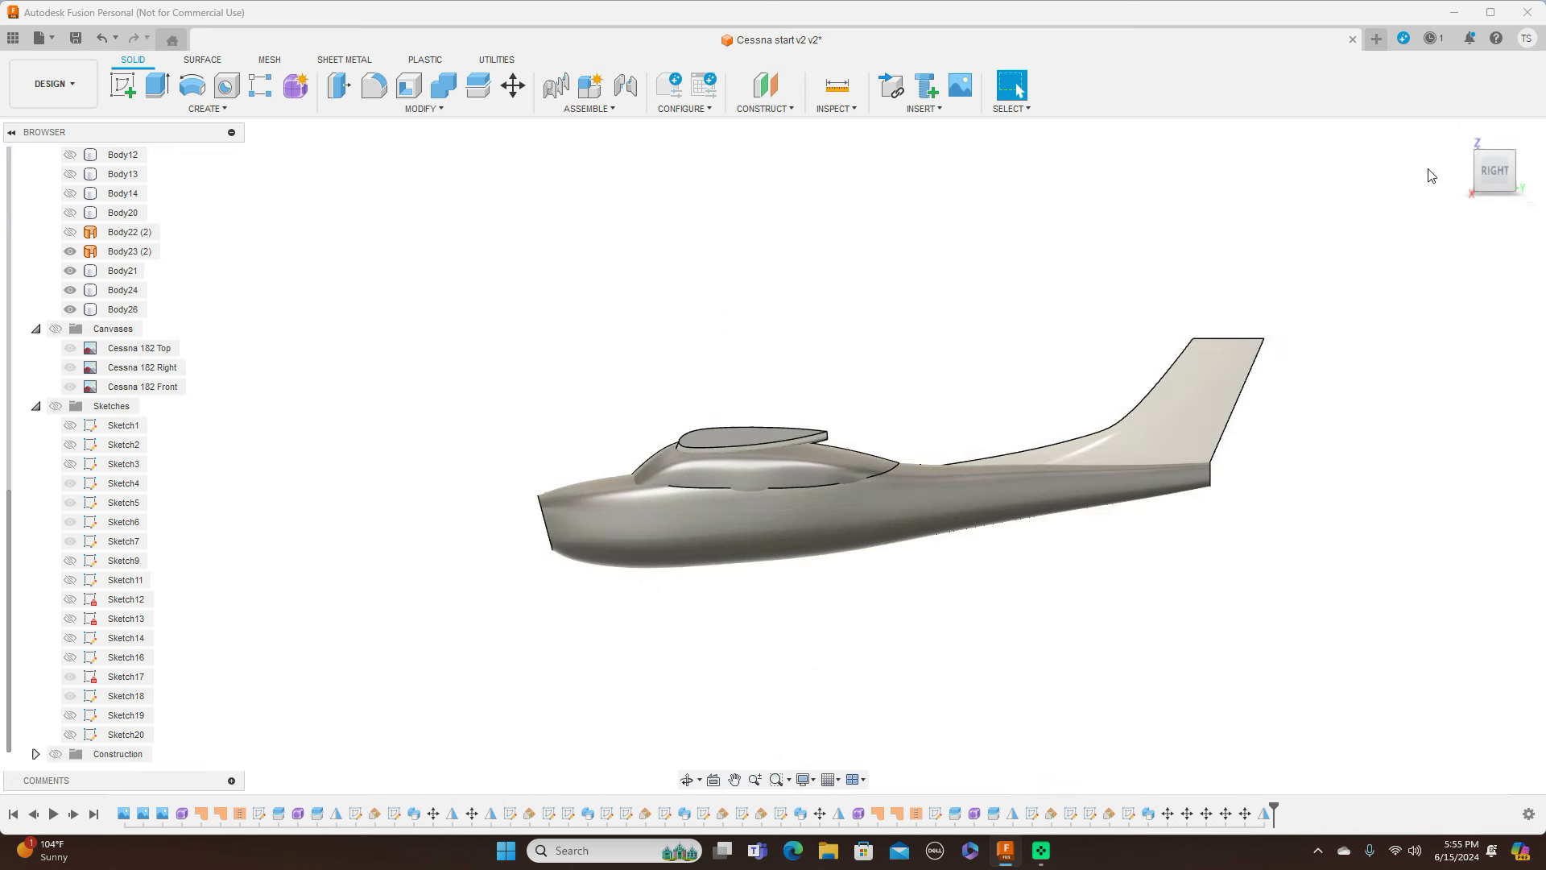
click(1480, 157)
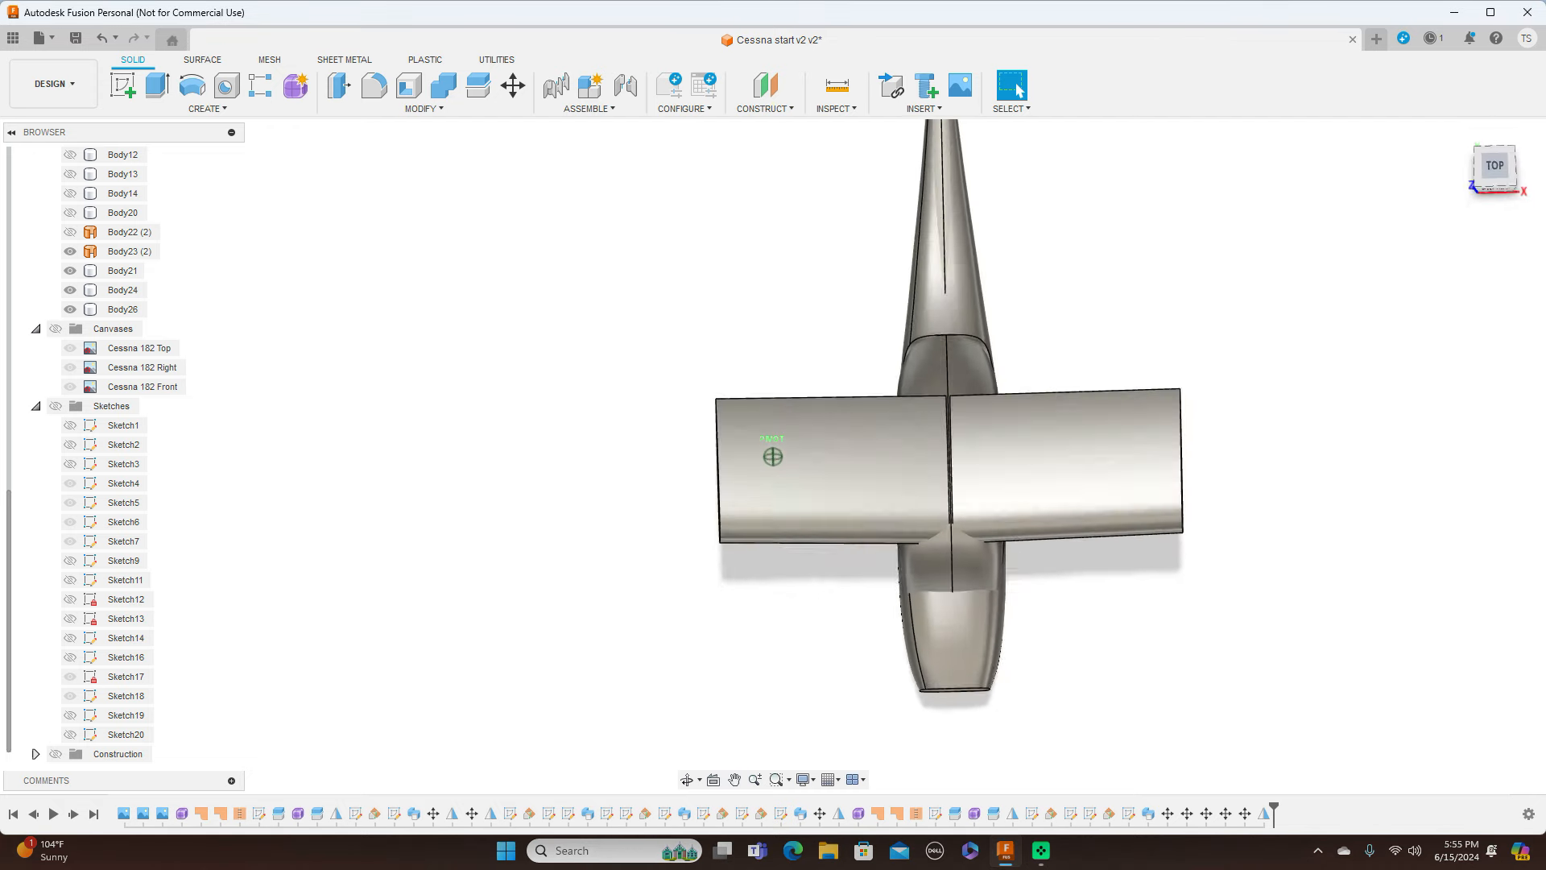
shift+middle_drag(772, 457, 776, 363)
mouse_move(1492, 168)
mouse_down()
mouse_move(1414, 153)
mouse_move(1492, 175)
mouse_move(1433, 222)
mouse_move(1417, 151)
mouse_move(1450, 179)
mouse_move(1502, 170)
mouse_move(1526, 207)
mouse_move(1538, 192)
mouse_move(1480, 158)
mouse_move(1500, 174)
mouse_move(1481, 179)
mouse_move(1528, 172)
mouse_up()
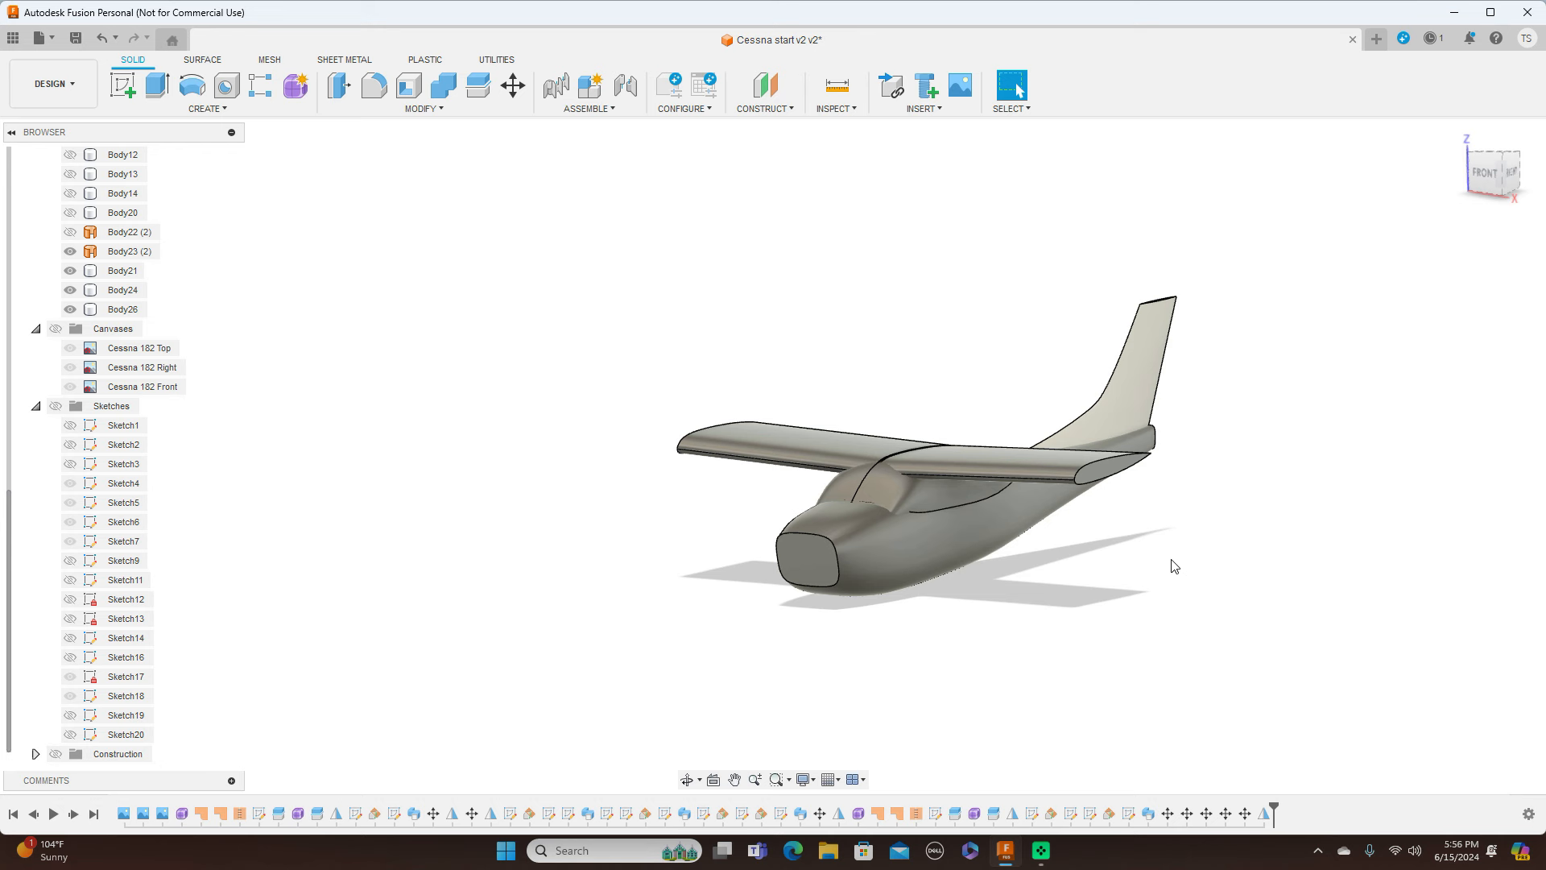
middle_drag(1216, 506, 1111, 457)
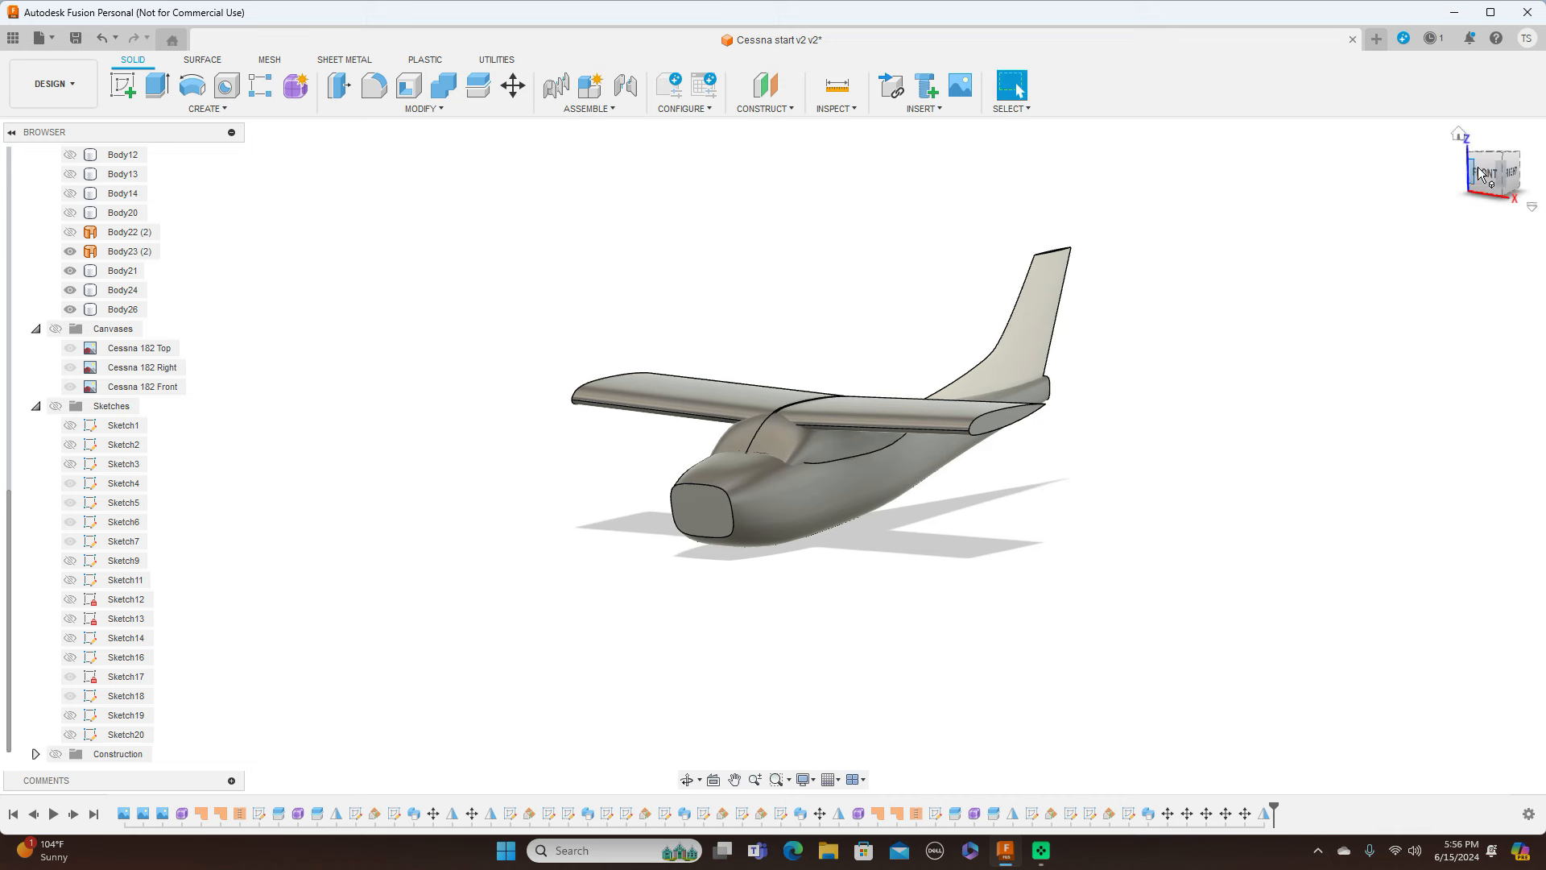
mouse_move(772, 456)
shift+middle_down()
mouse_move(676, 459)
mouse_move(732, 460)
shift+middle_up()
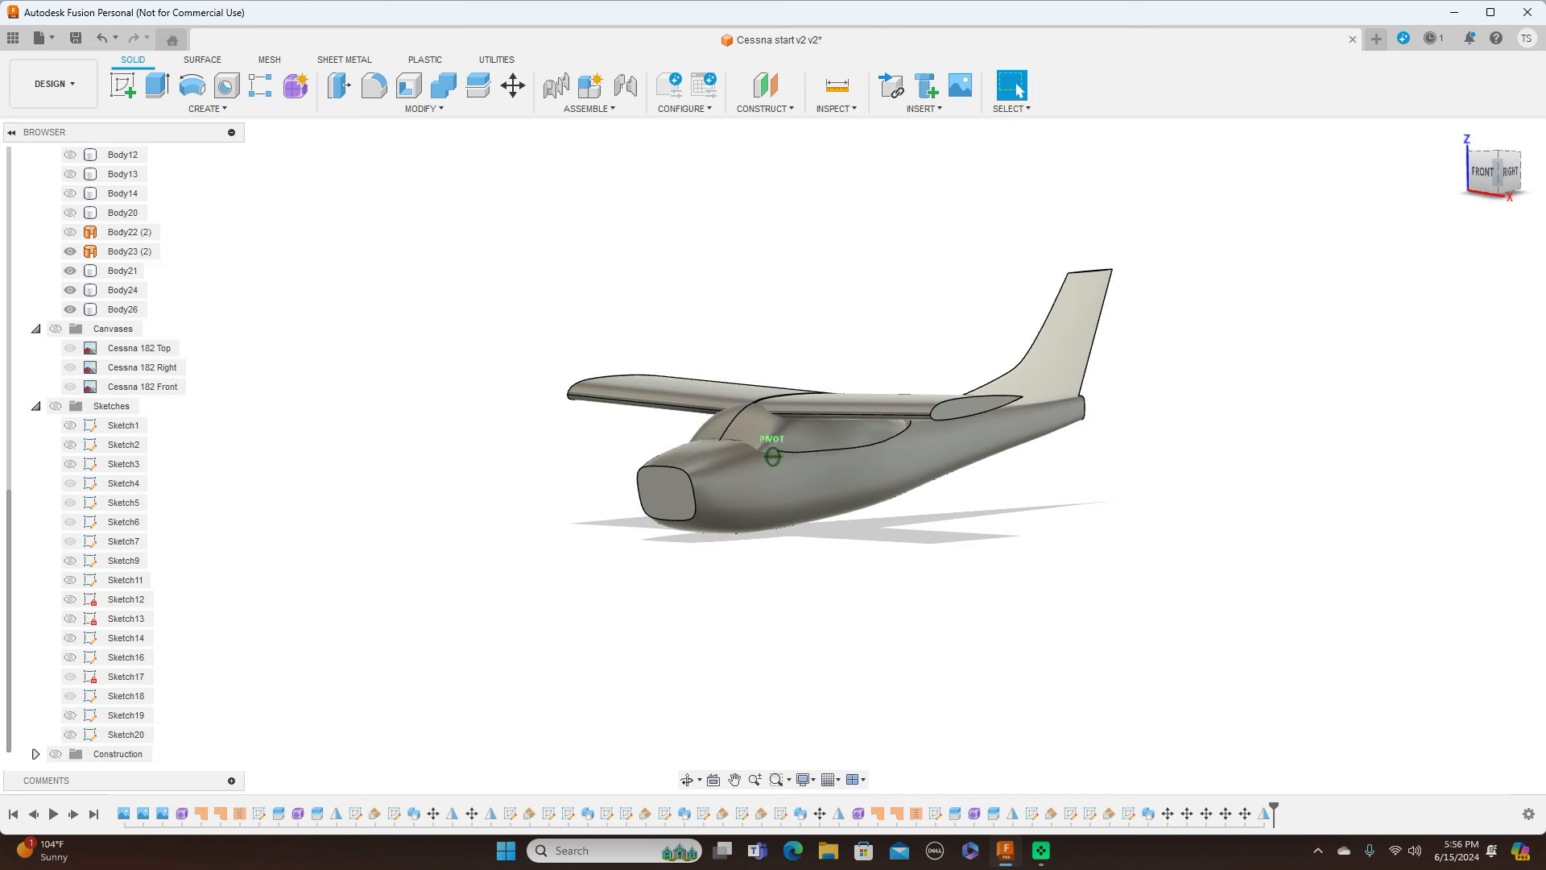
Highlight the fuselage and mirrored wing bodies in turn to examine the separate parts, and clear the selection
click(1063, 419)
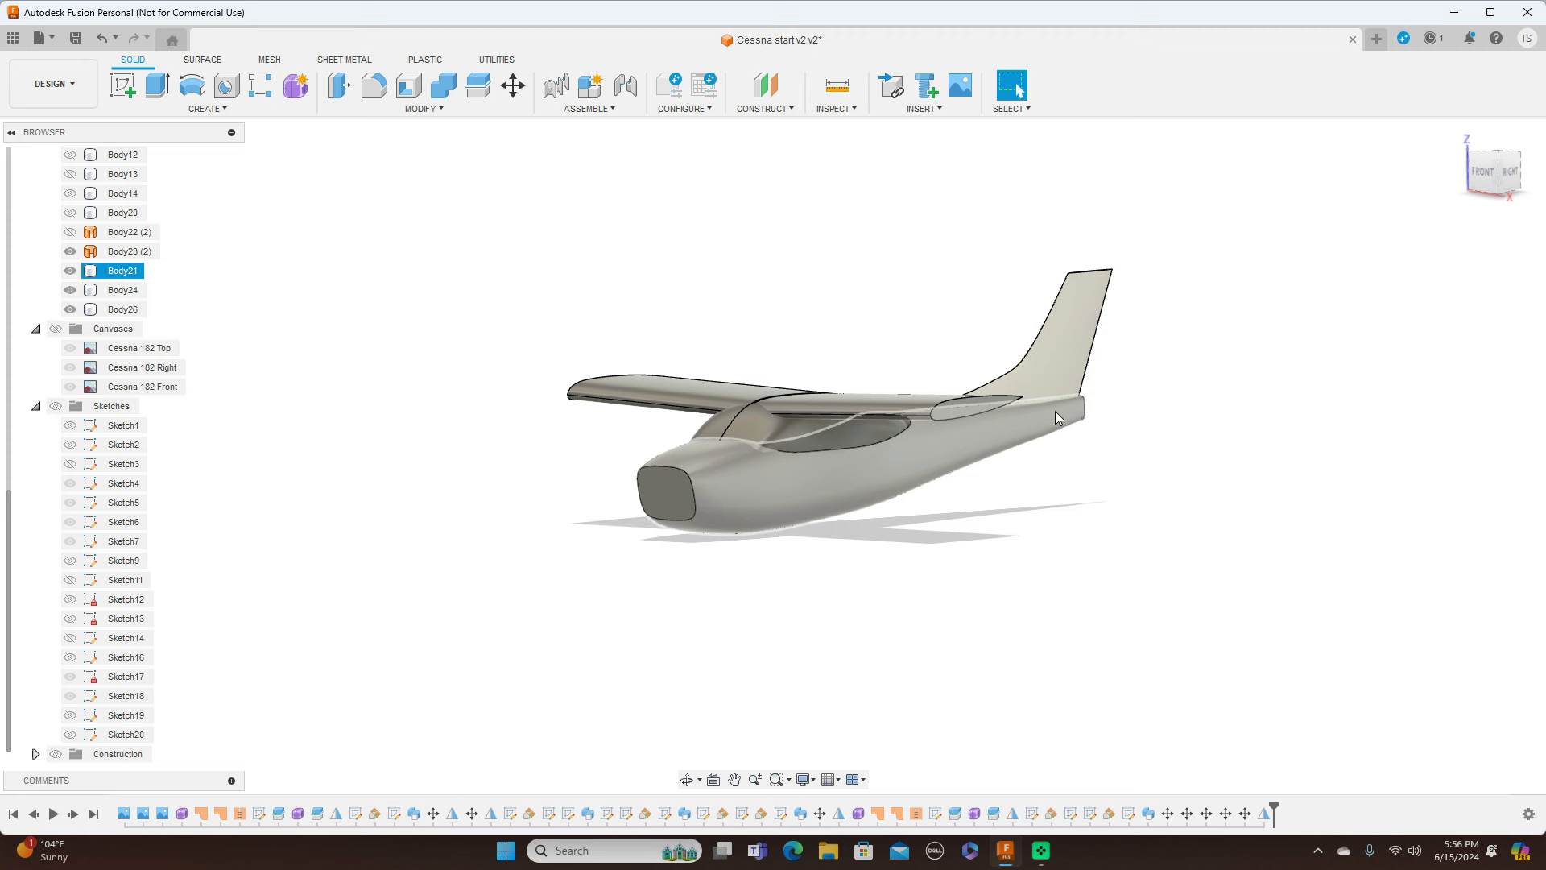
click(1035, 306)
click(821, 409)
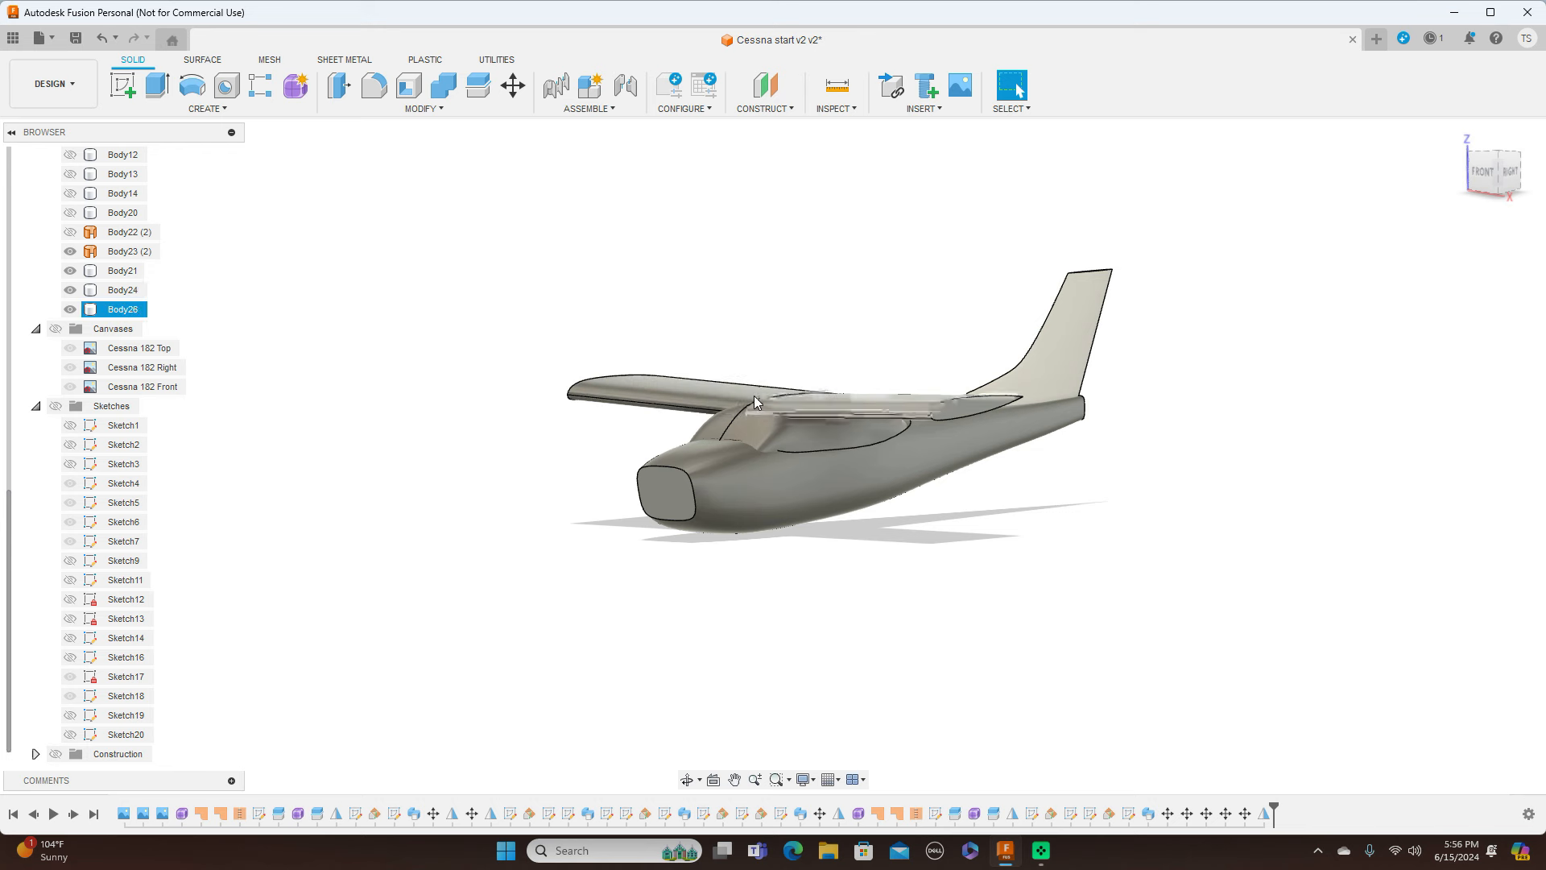
key(Escape)
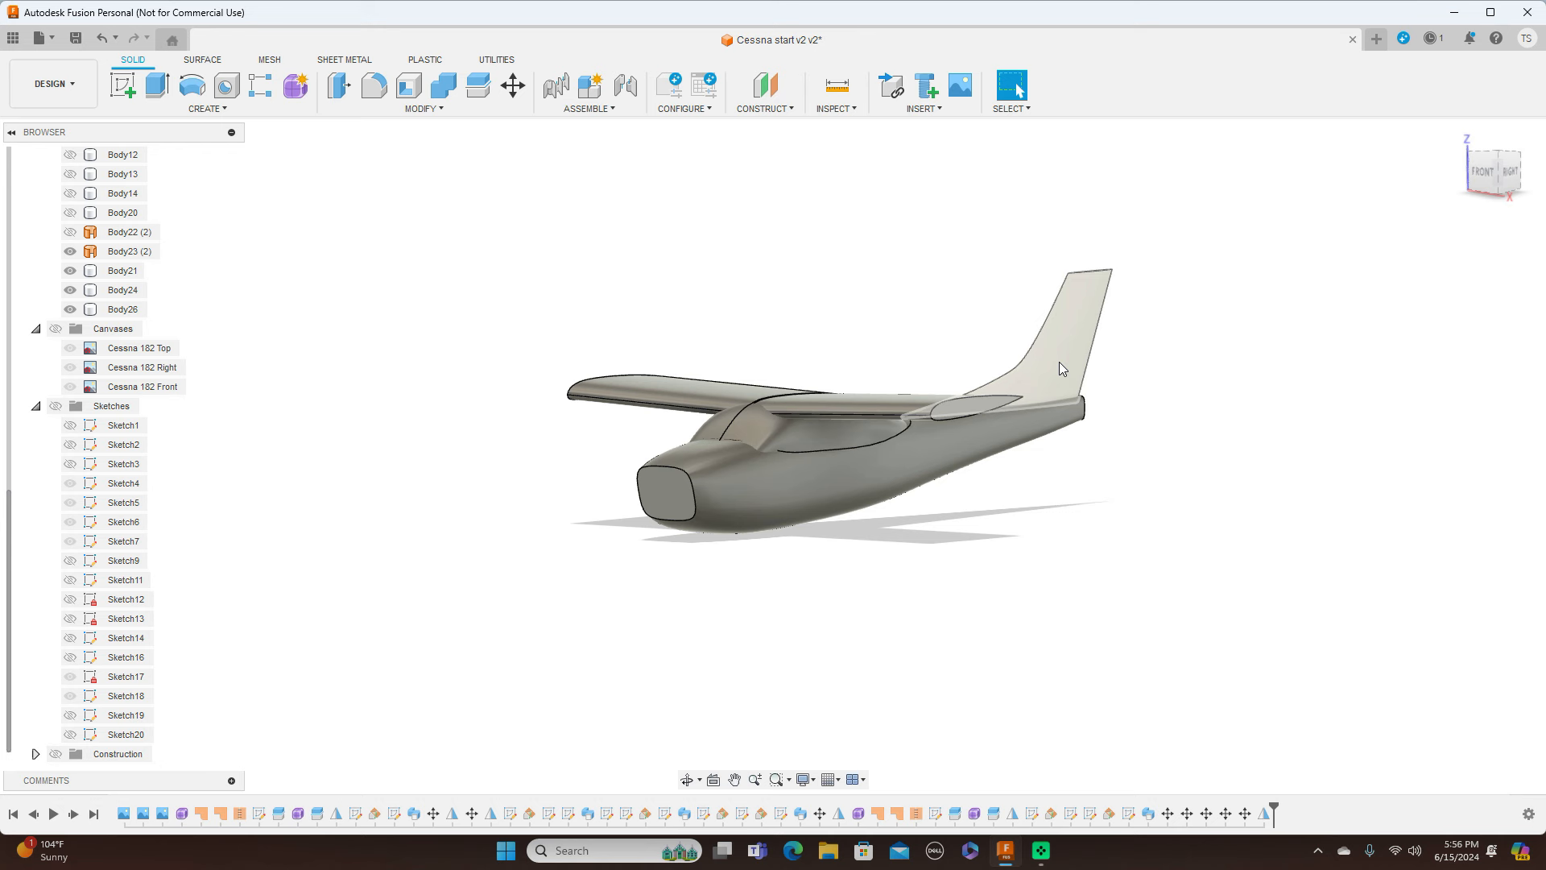
click(1045, 379)
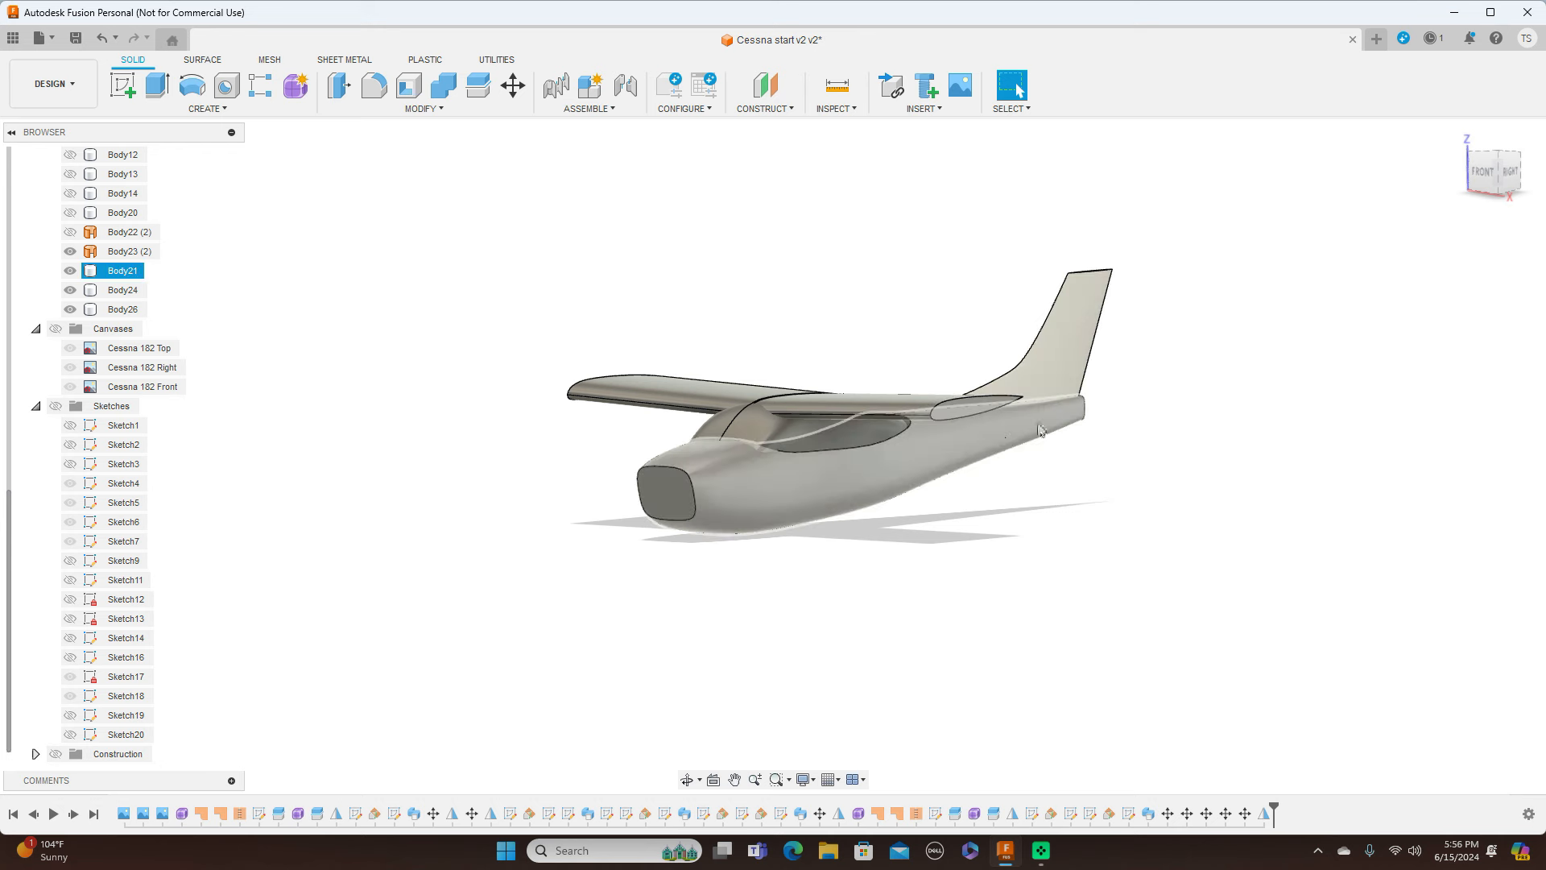
click(1373, 266)
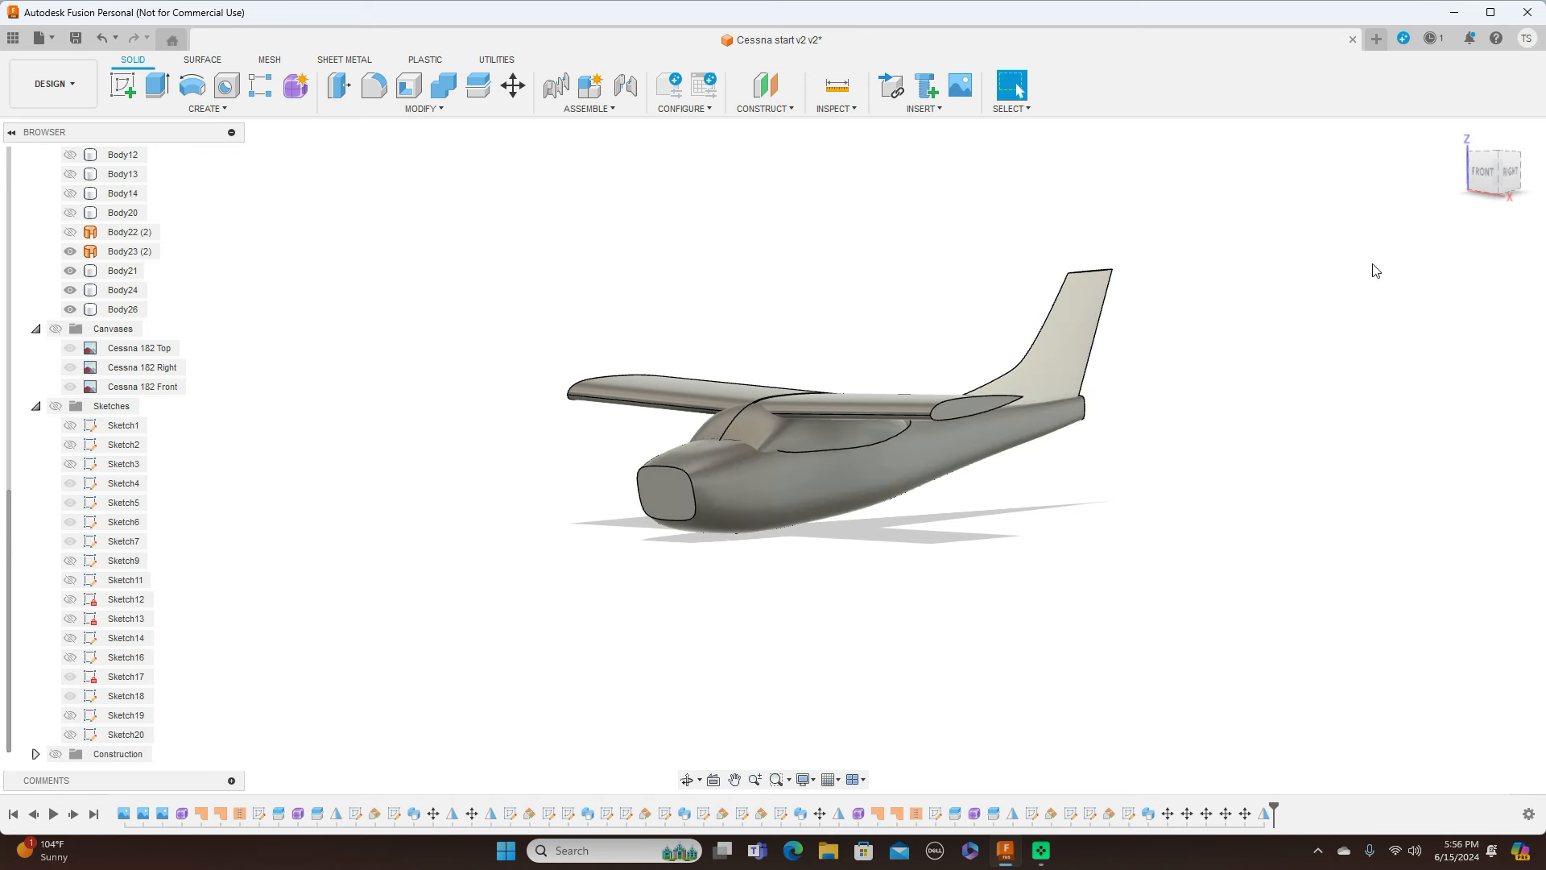
Show all the Cessna 182 canvases over the model in the right view
shift+middle_drag(1374, 266, 1195, 231)
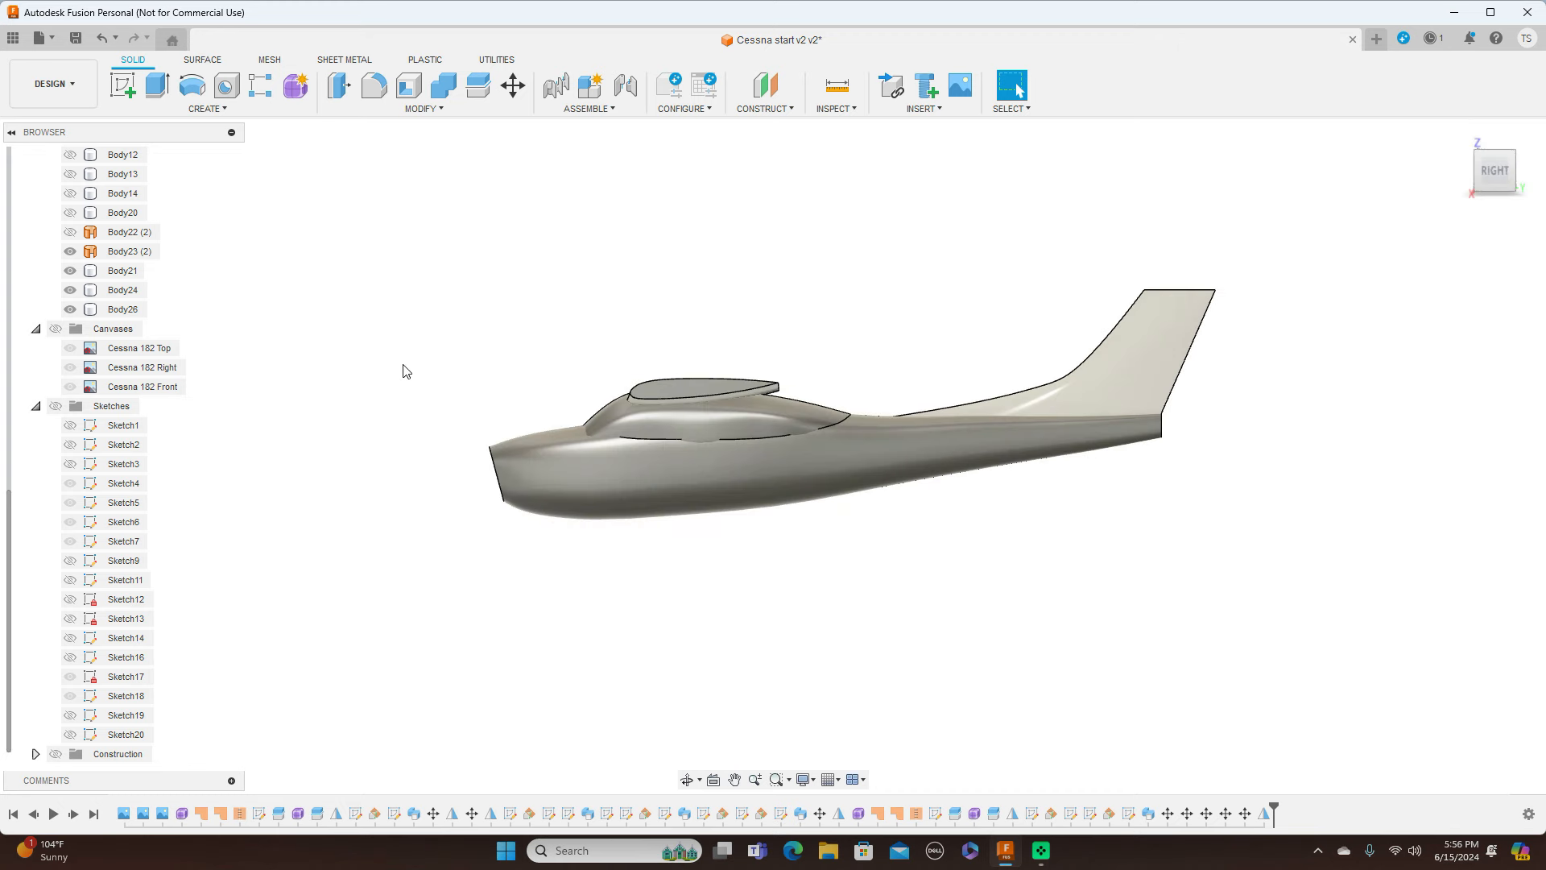
click(58, 333)
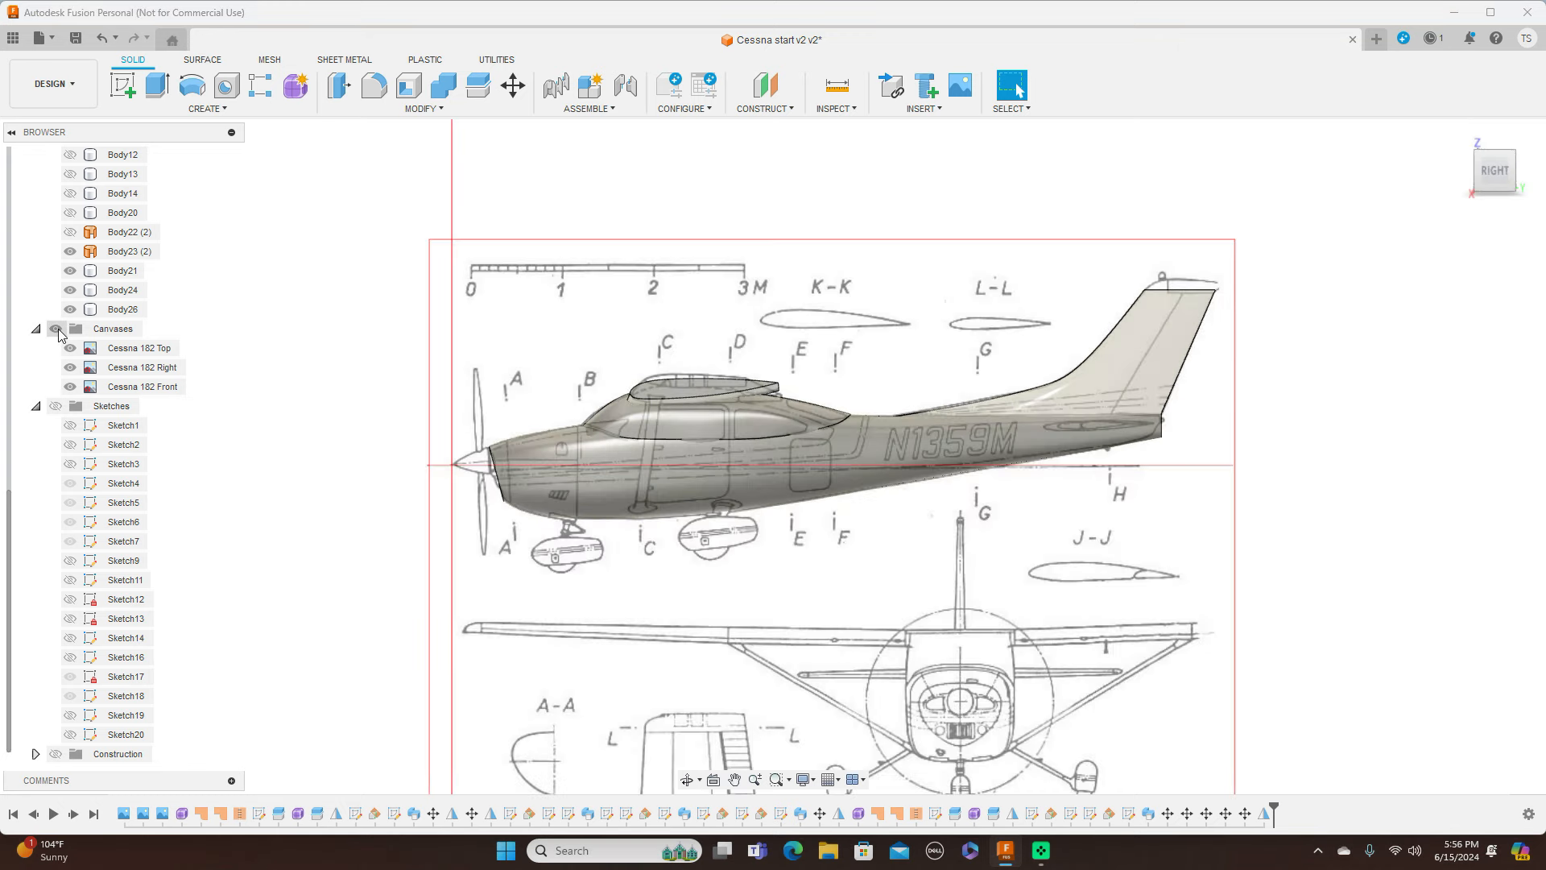
click(659, 410)
click(642, 479)
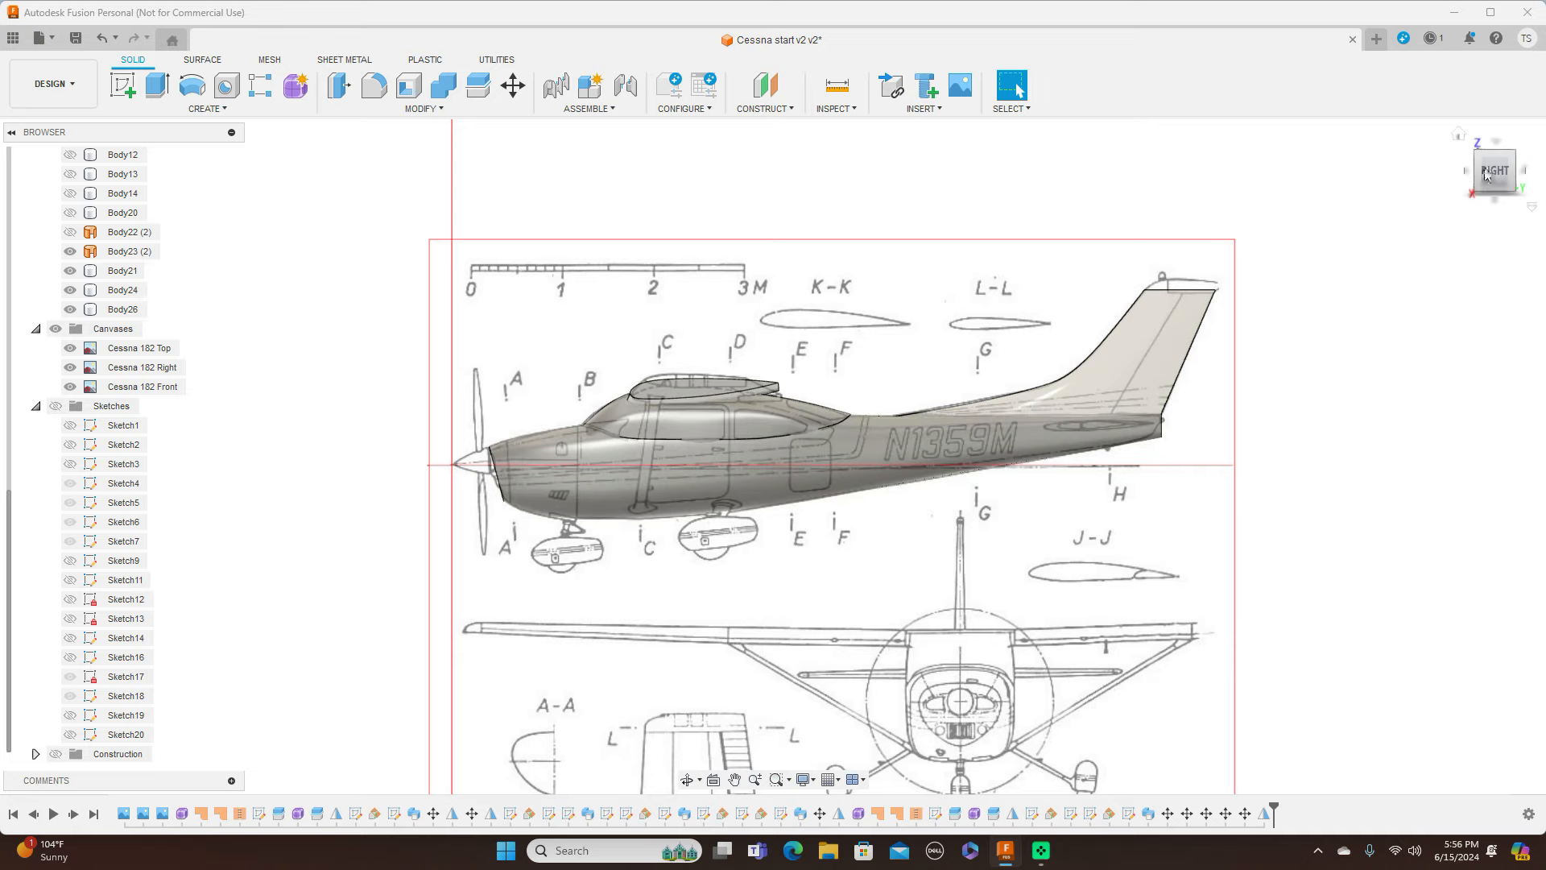
Compare the wings' span and height and the strut position with the reference drawing in the front and right views
click(1479, 172)
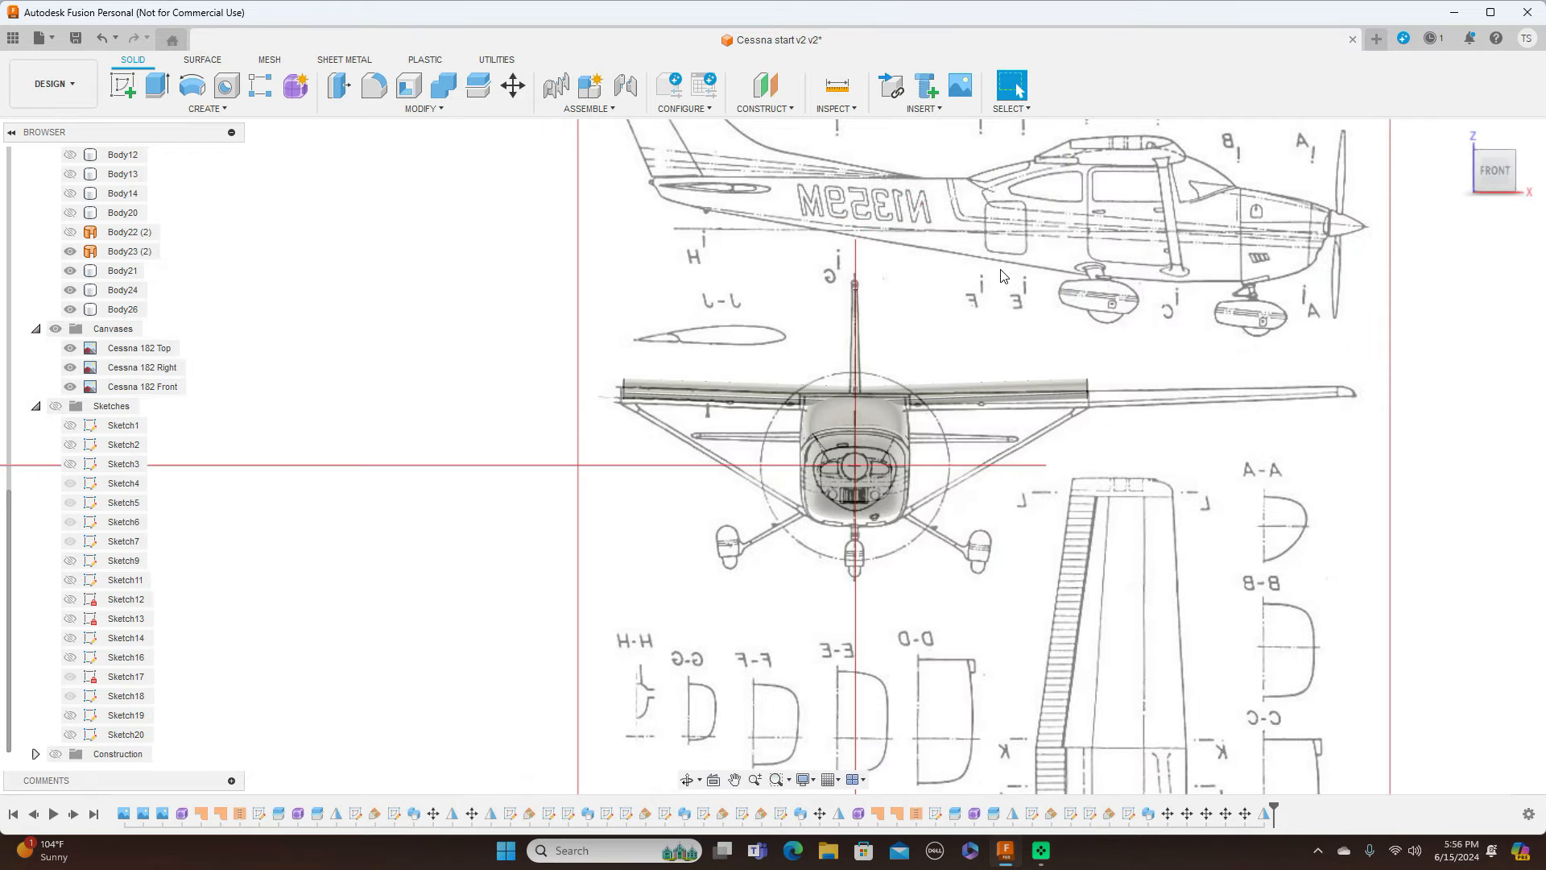
scroll(1002, 276, up, 2)
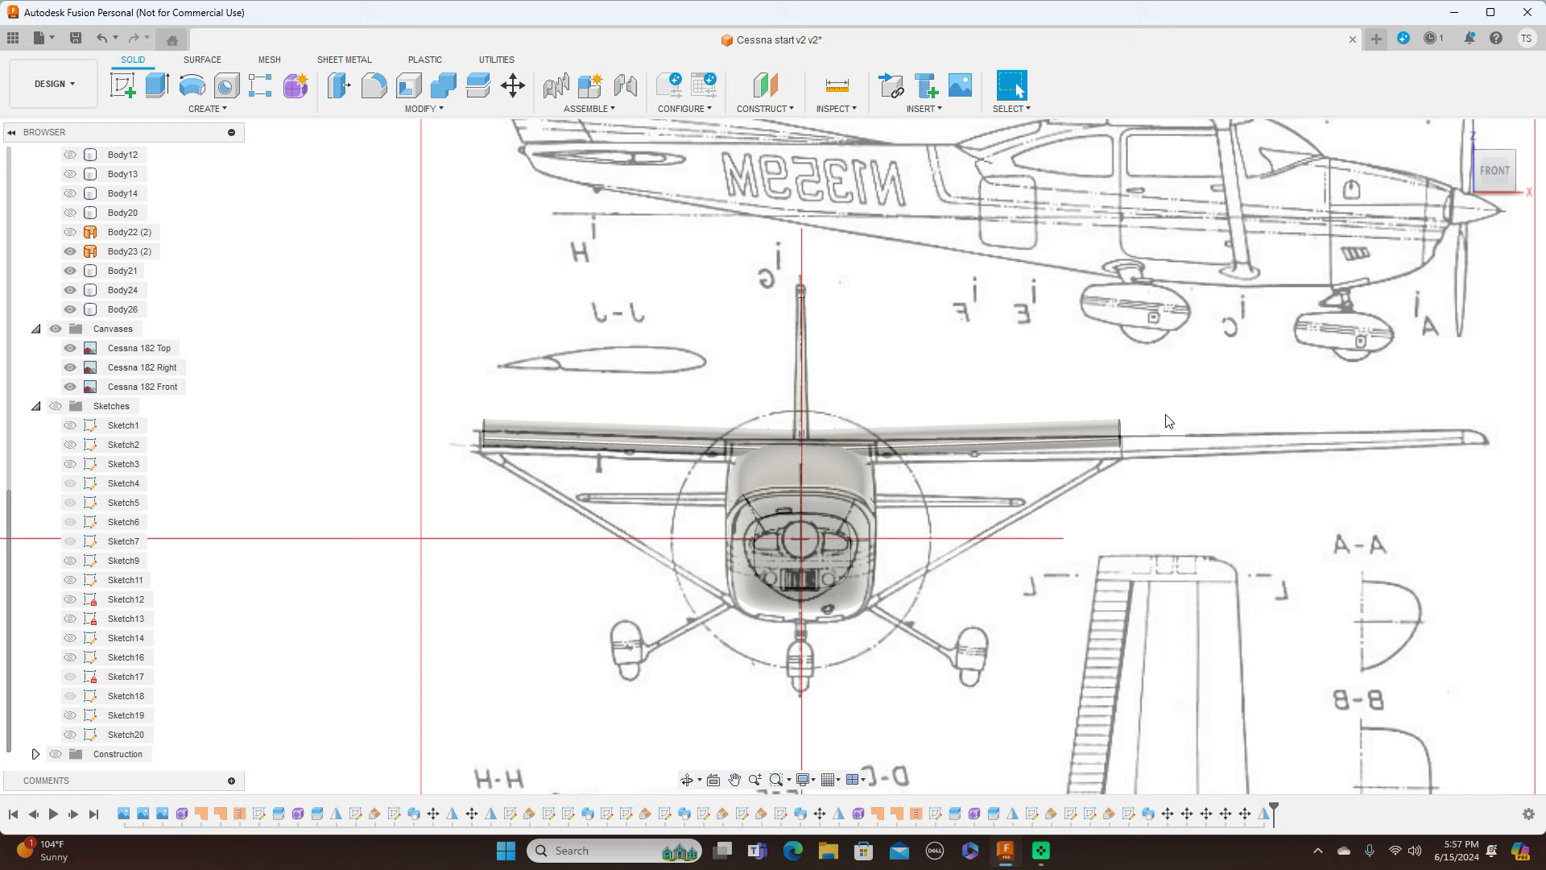
click(1123, 450)
key(Escape)
click(1524, 171)
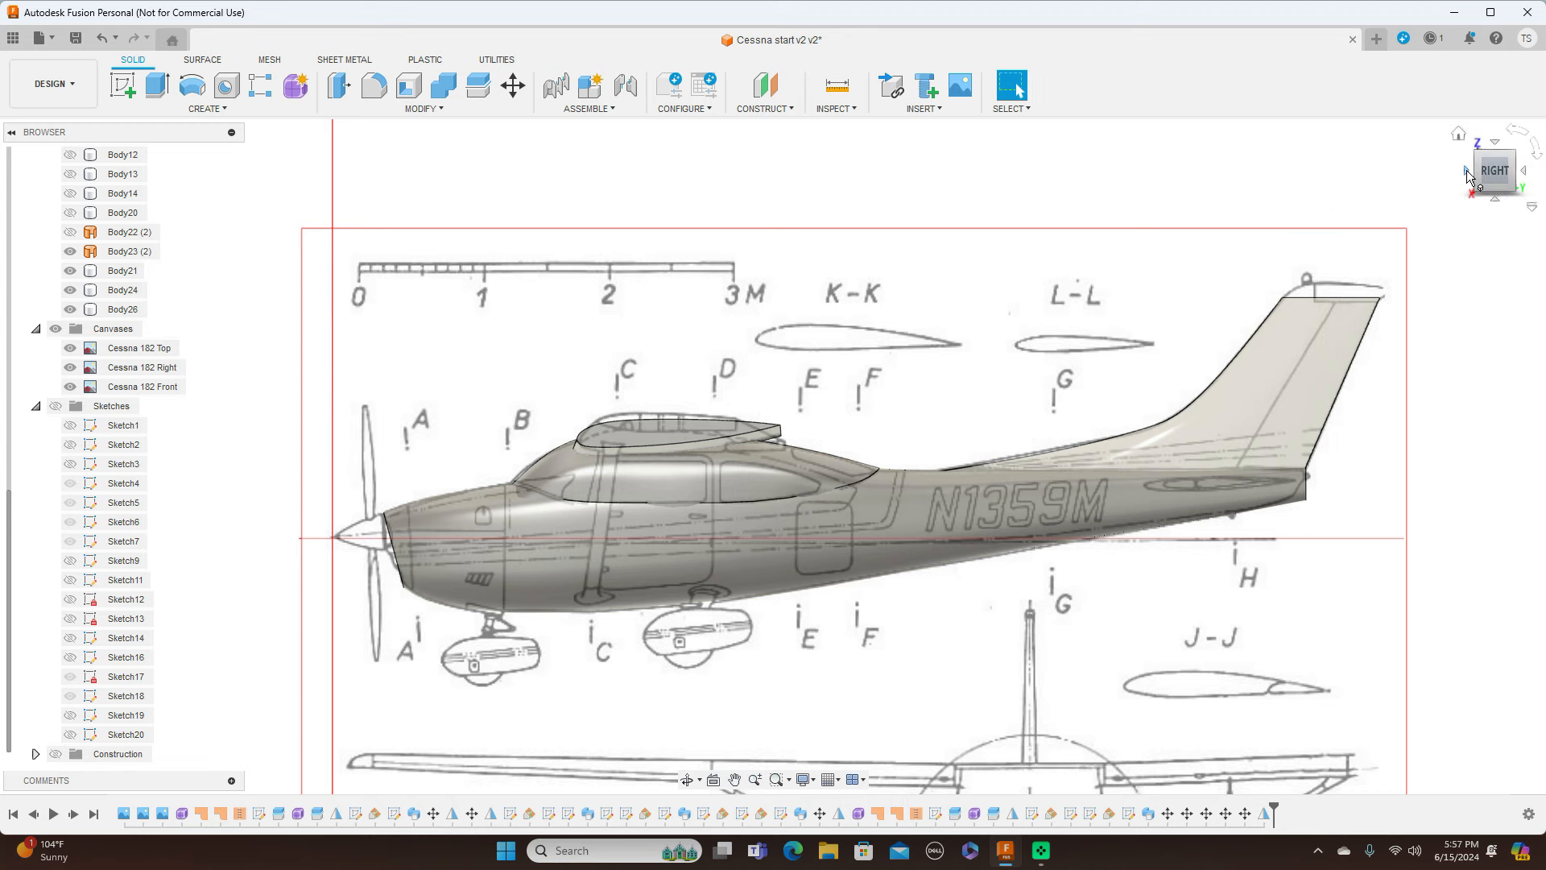
click(1470, 177)
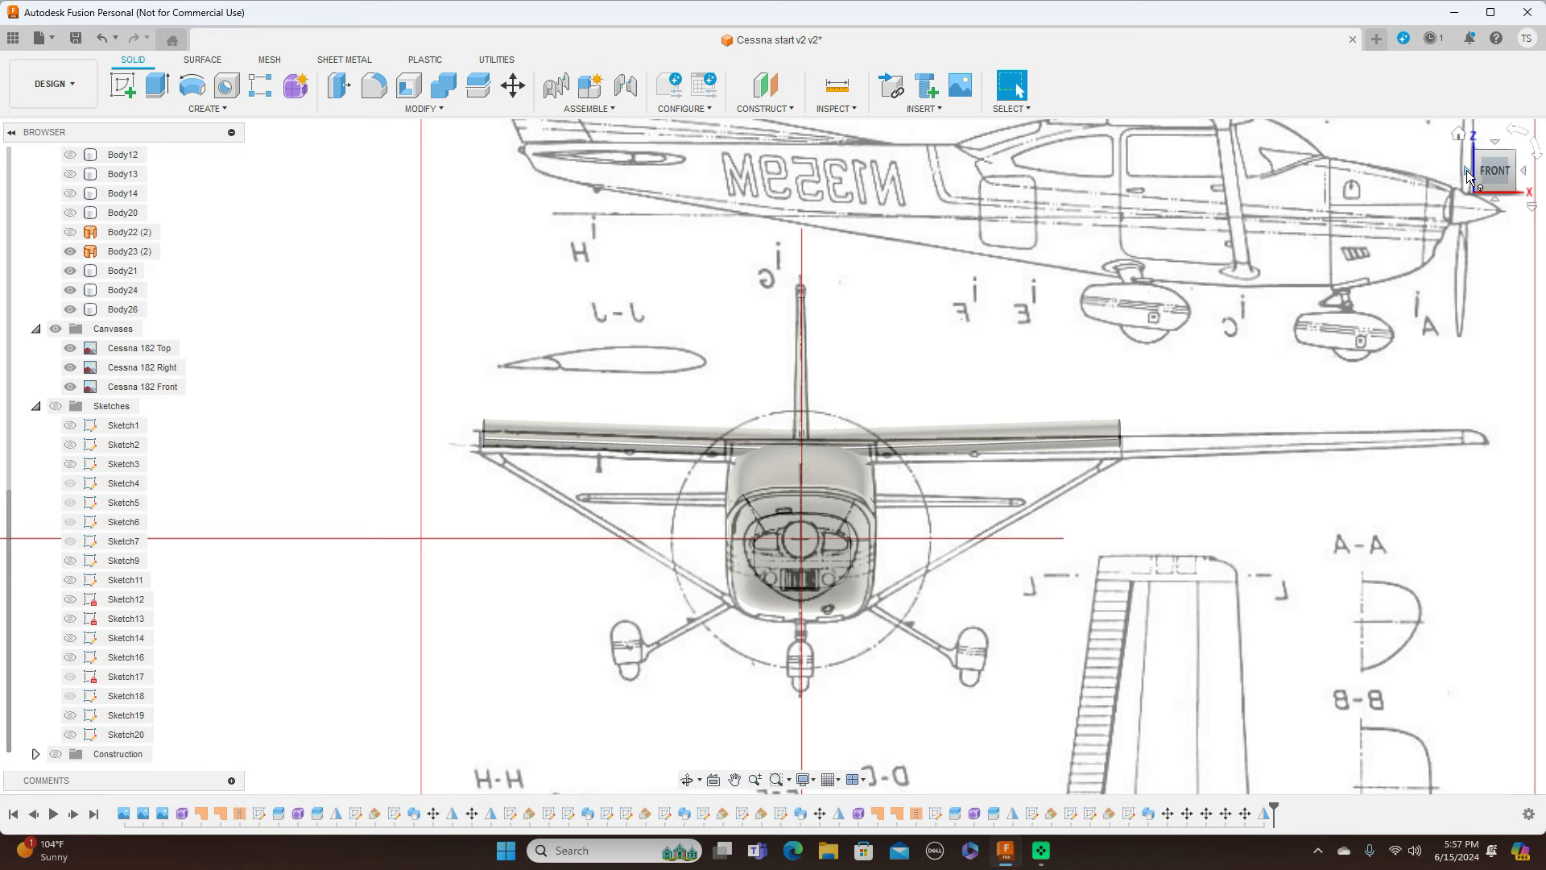
click(1524, 171)
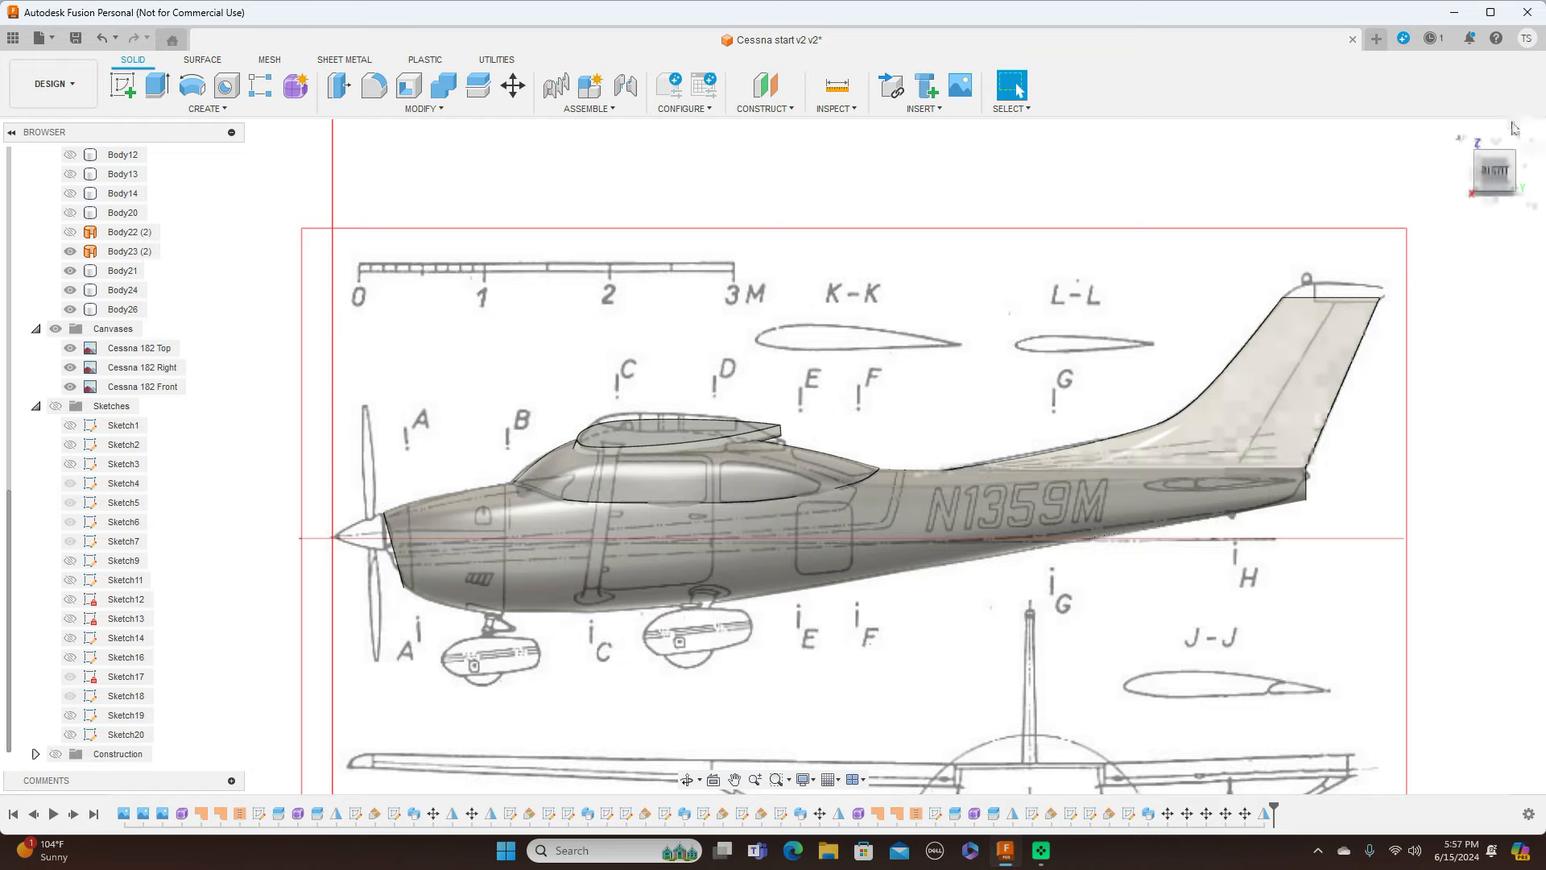
Start a new T-spline form for the nose-wheel fairing drawn below the front of the fuselage
mouse_move(1493, 173)
mouse_down()
mouse_move(1530, 185)
mouse_move(1493, 169)
mouse_up()
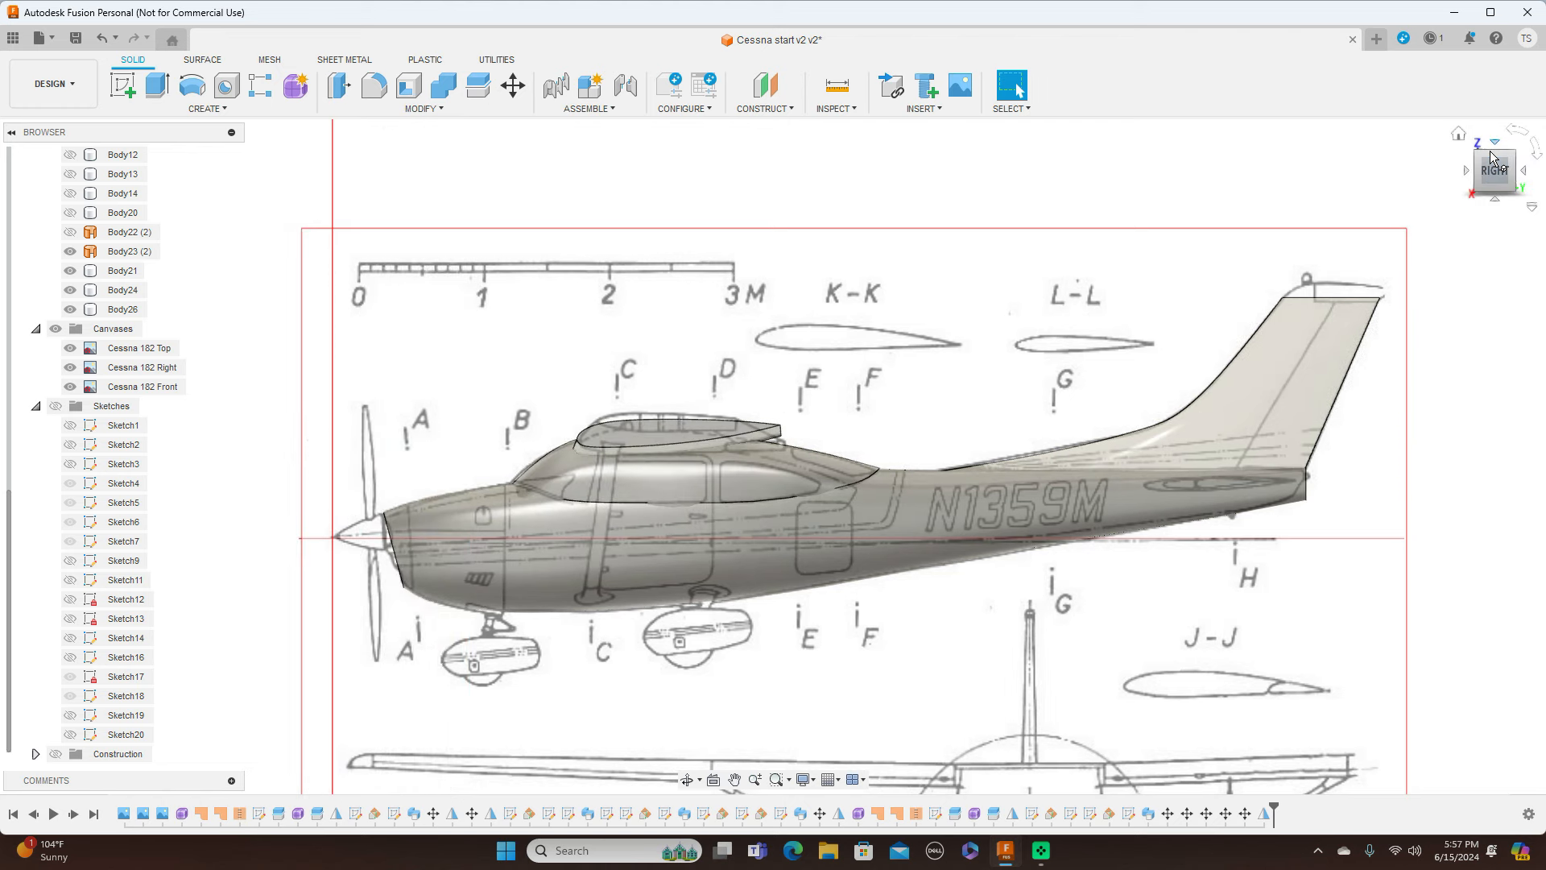
scroll(1300, 231, up, 3)
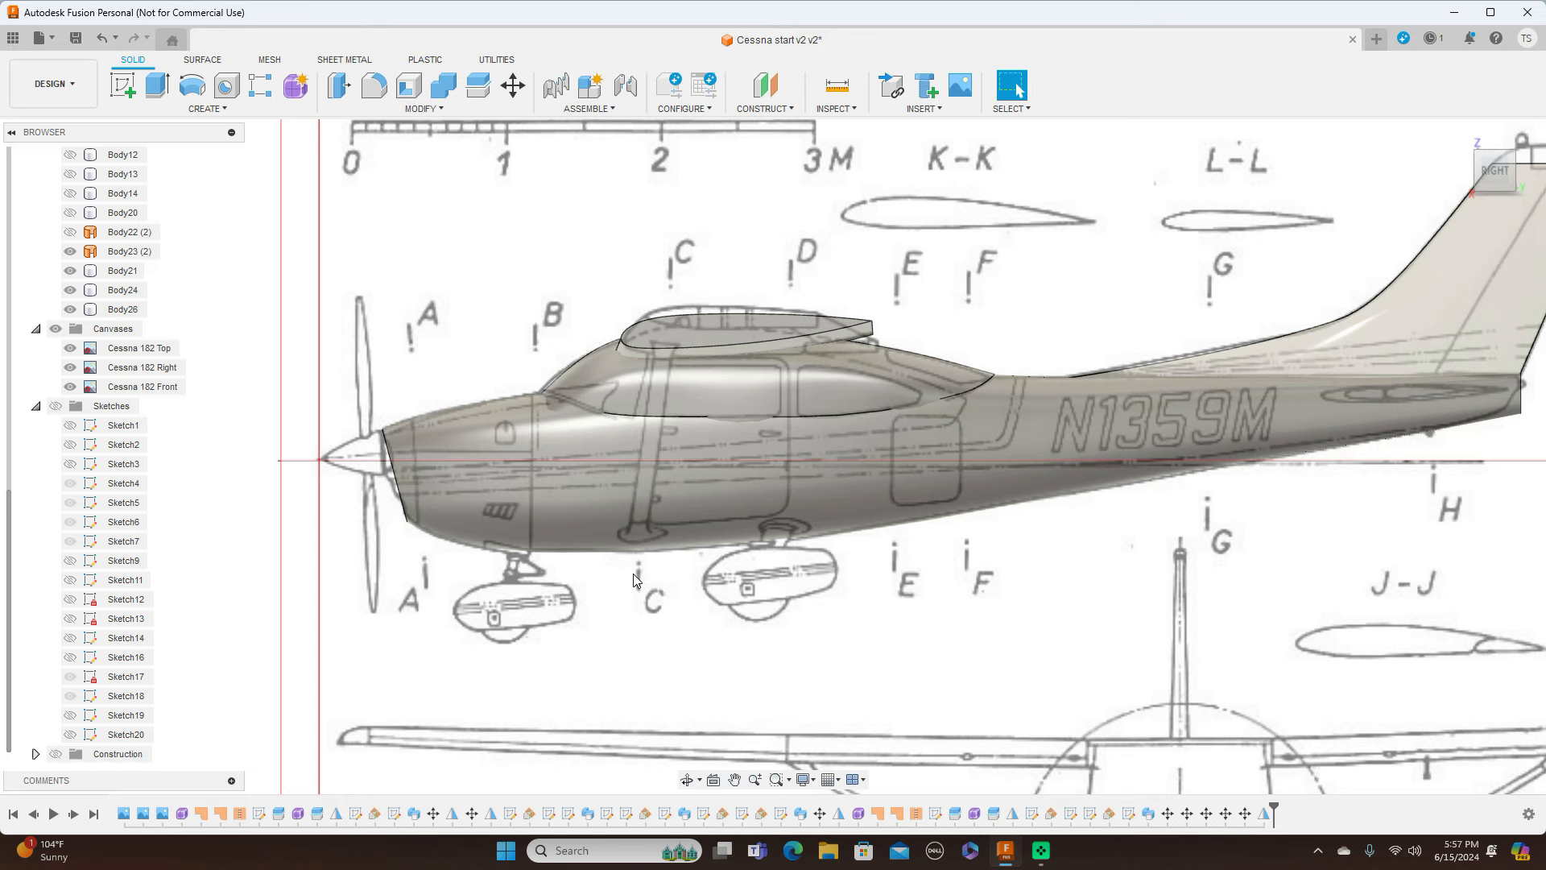
scroll(636, 580, up, 2)
middle_drag(636, 580, 877, 411)
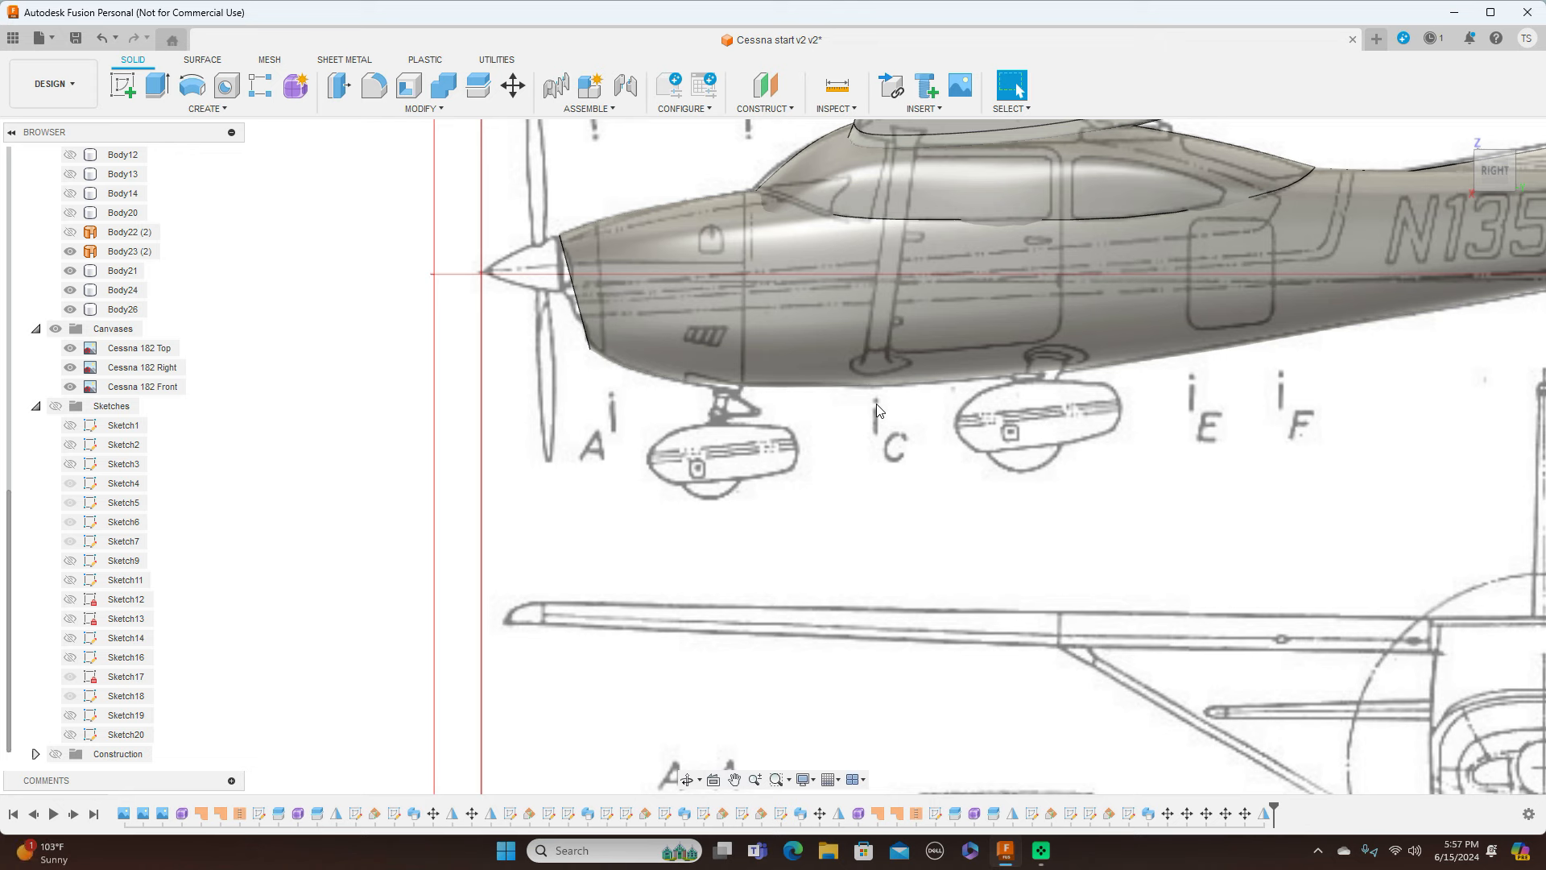
scroll(876, 406, up, 4)
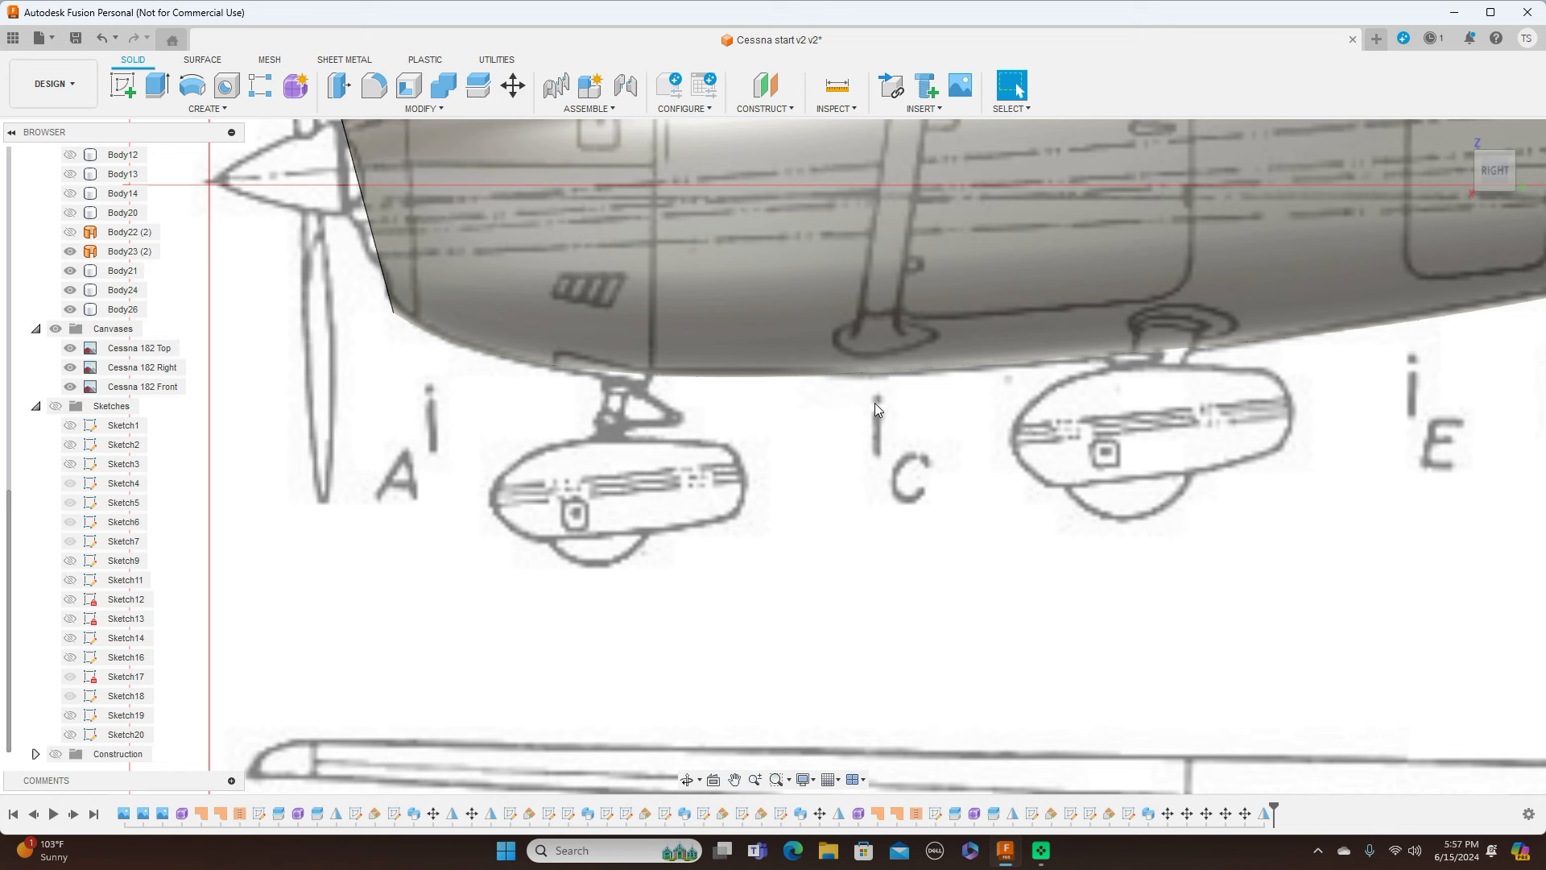
click(1149, 334)
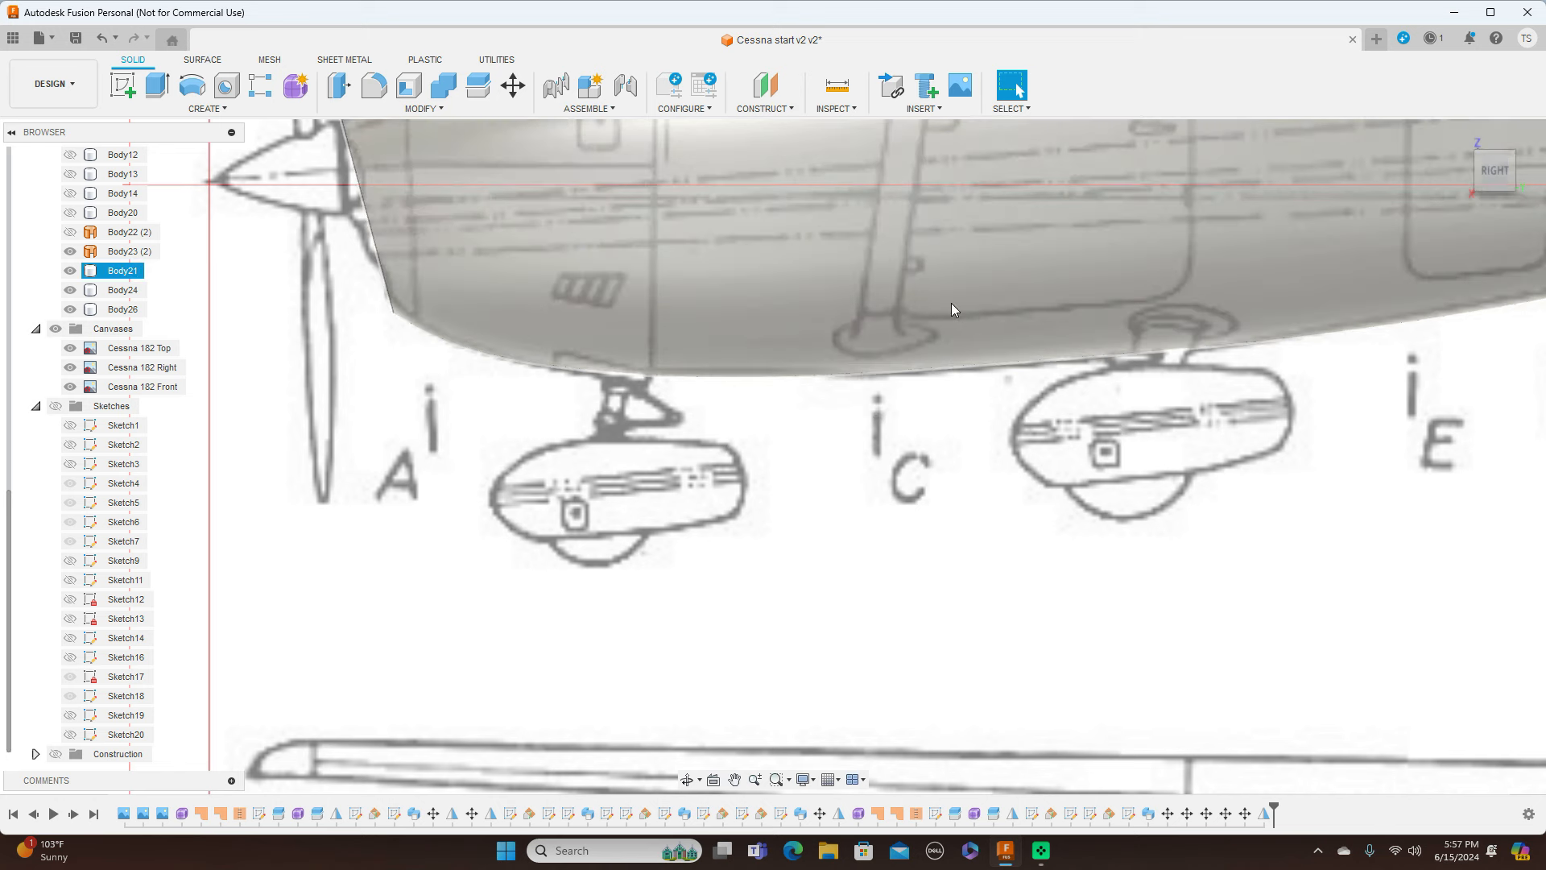
key(Escape)
click(296, 87)
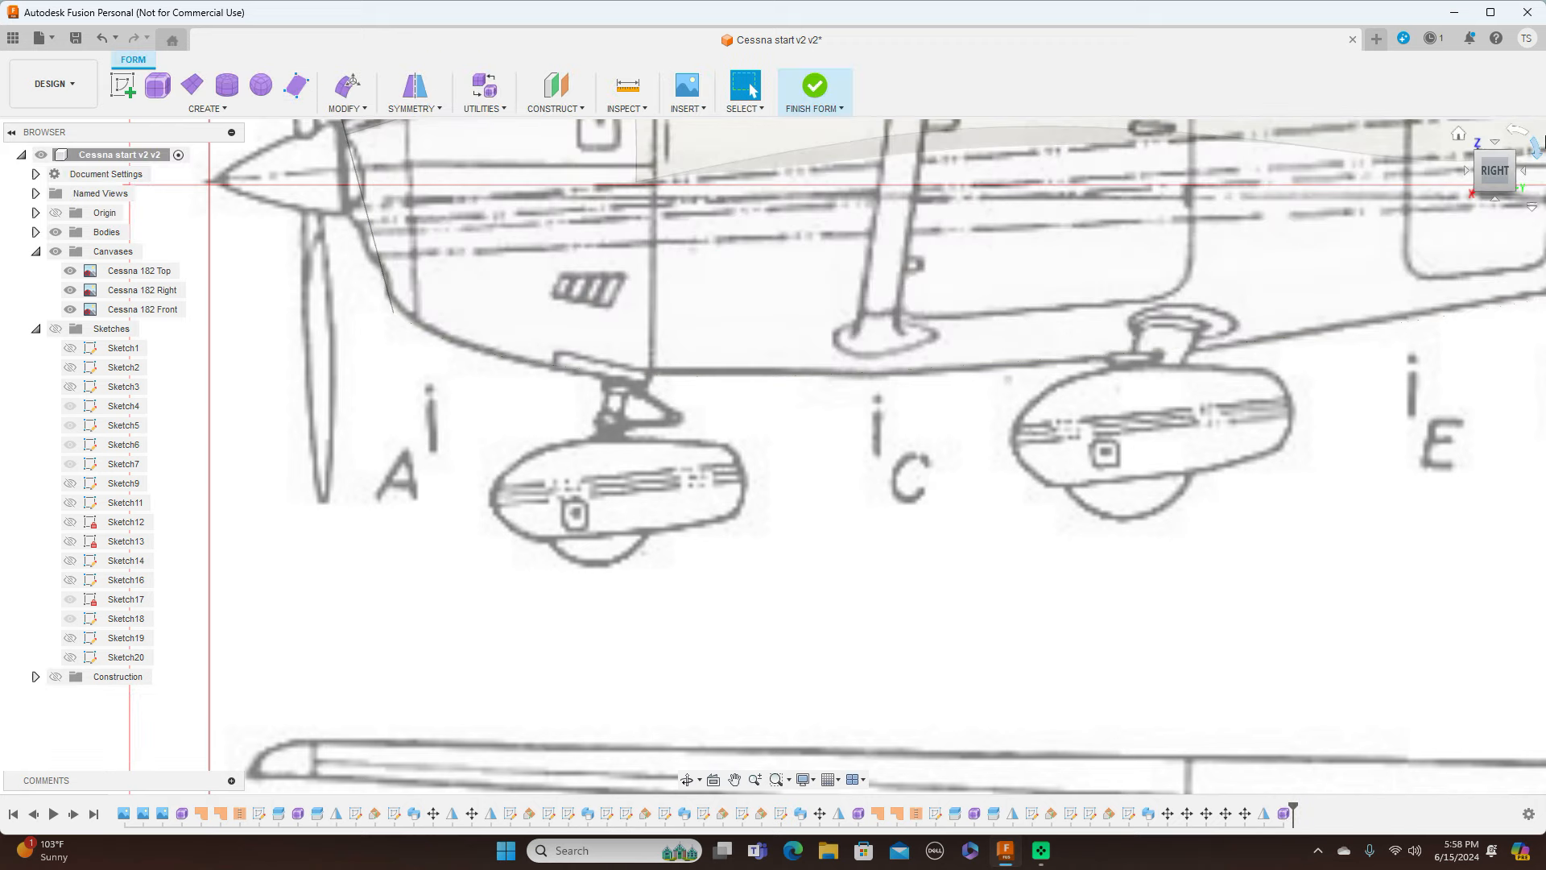
click(1466, 172)
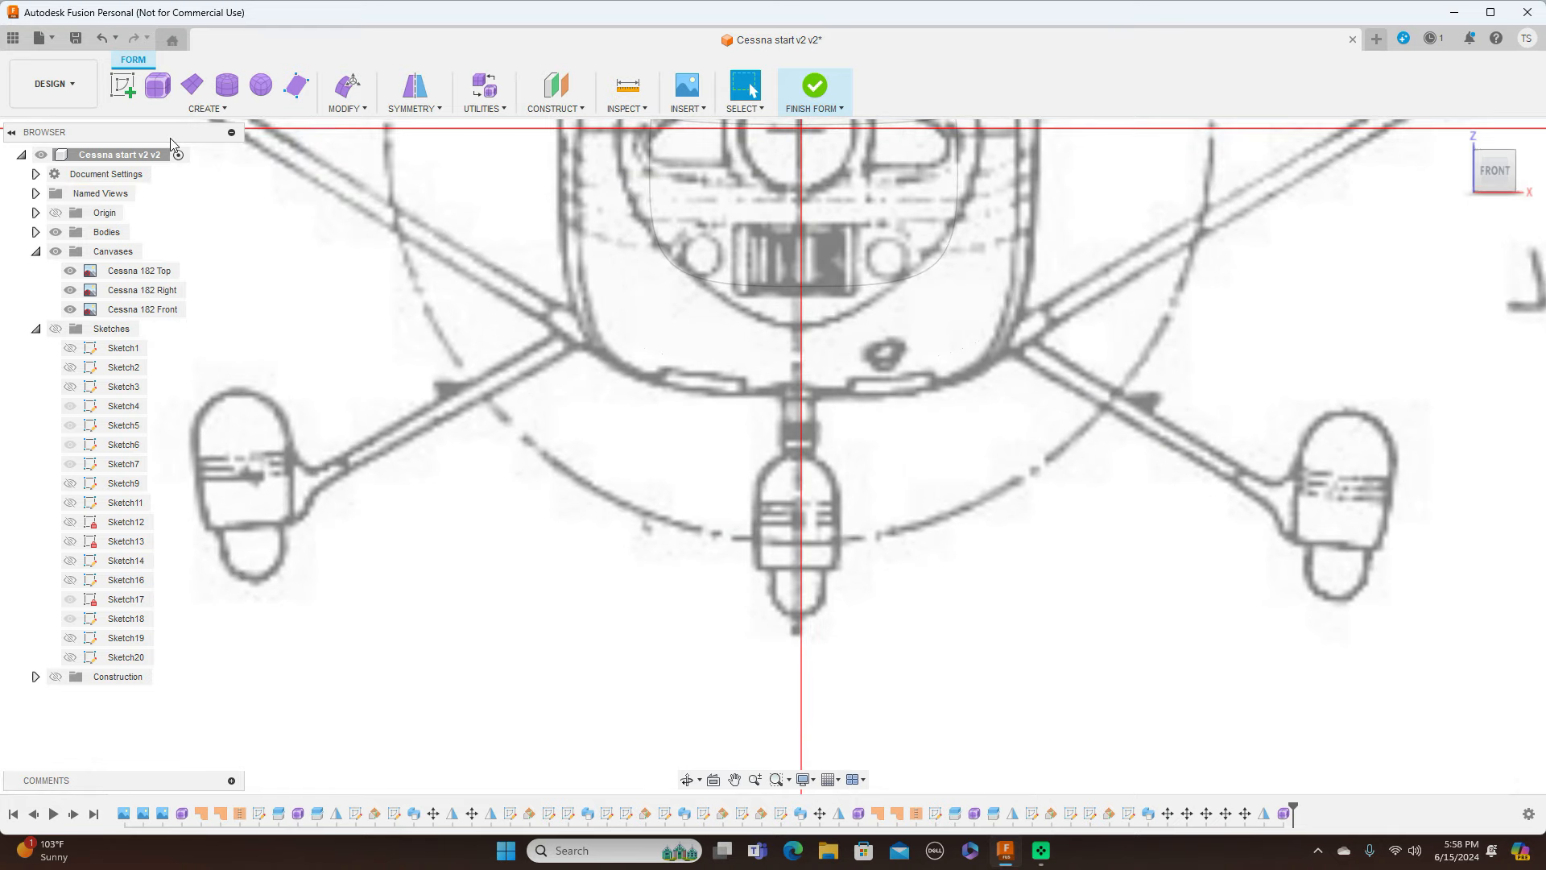
click(155, 89)
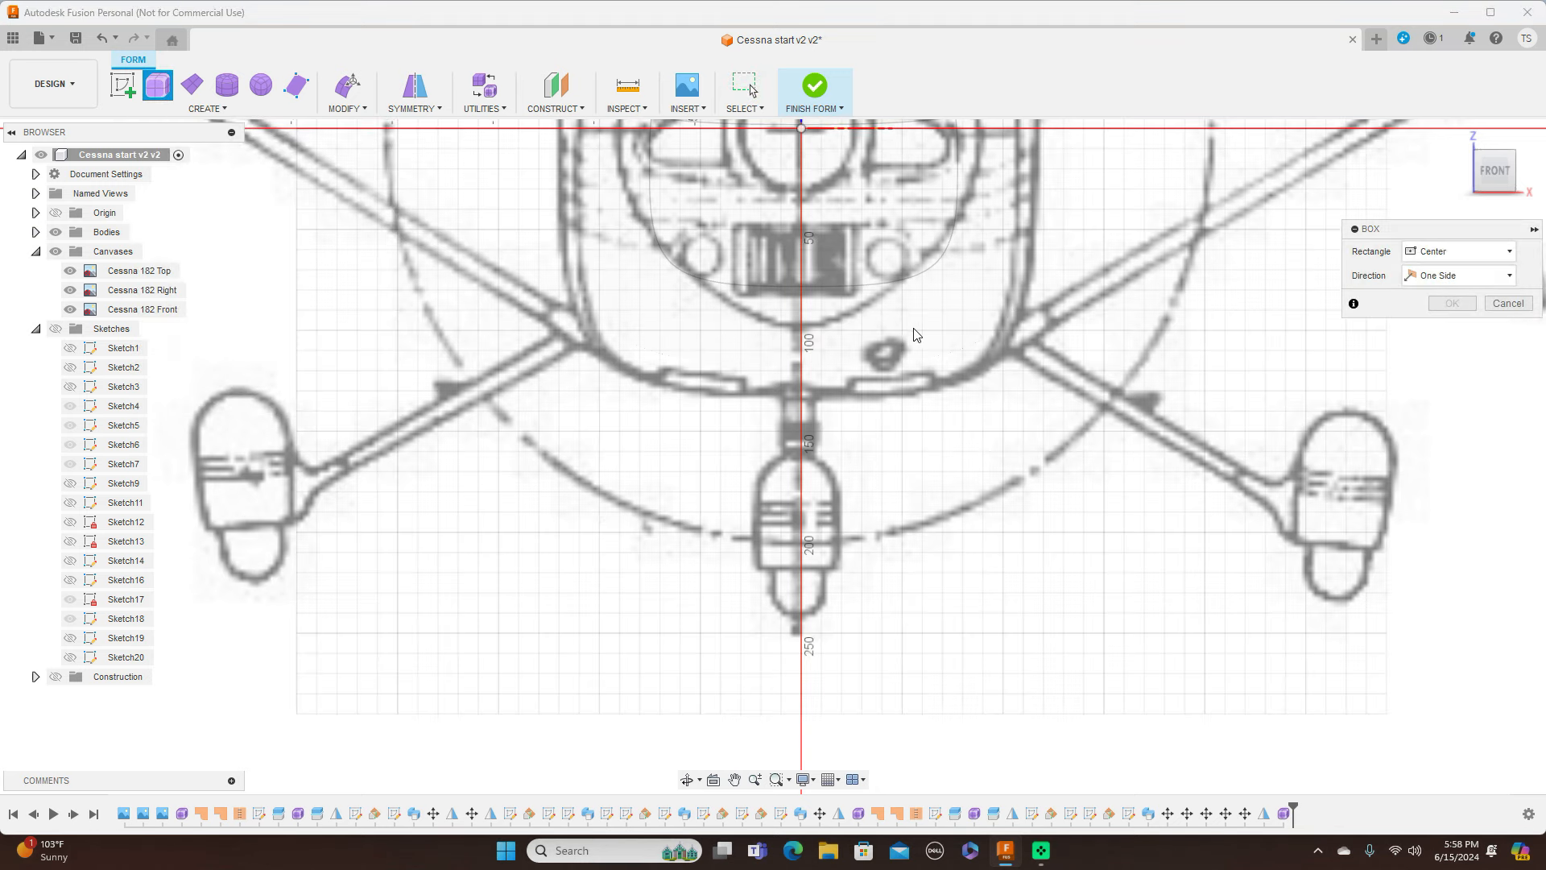
scroll(901, 342, down, 3)
scroll(901, 341, down, 2)
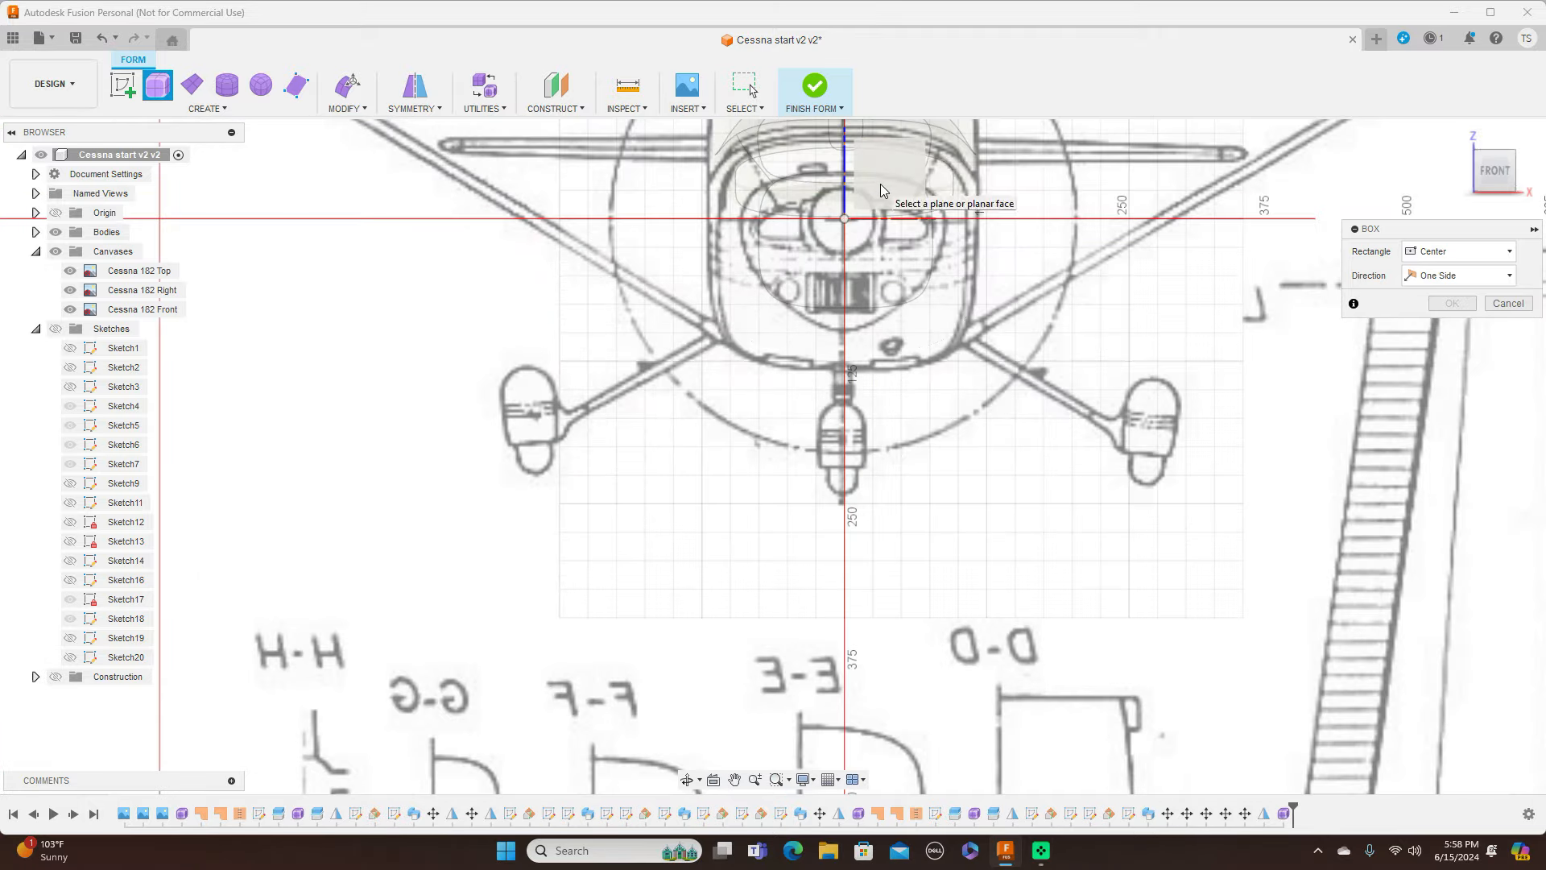
scroll(859, 450, up, 4)
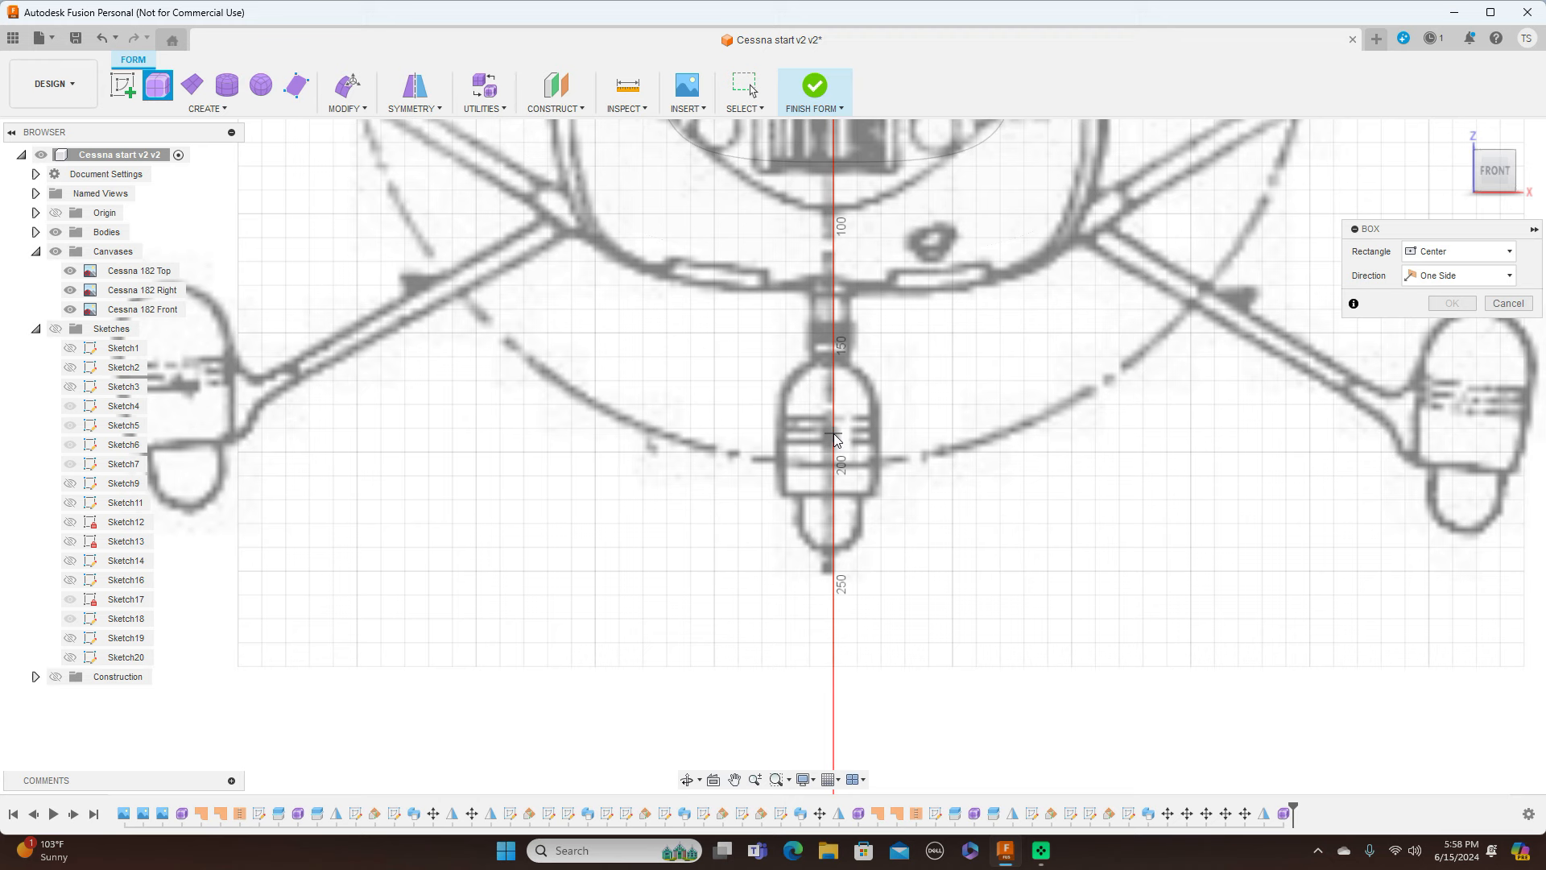
click(833, 435)
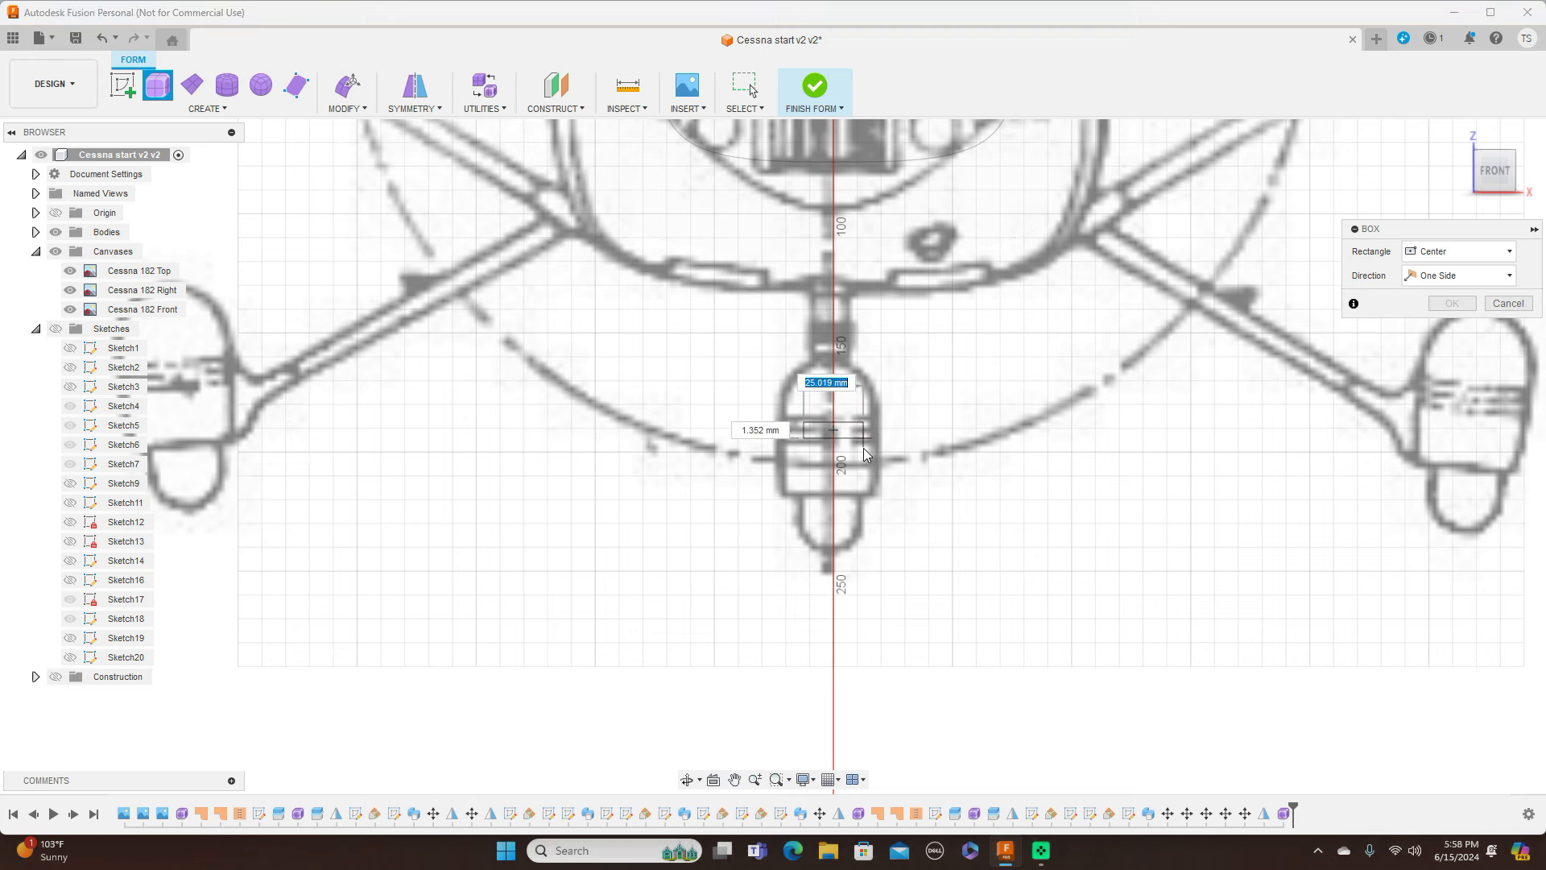
click(880, 497)
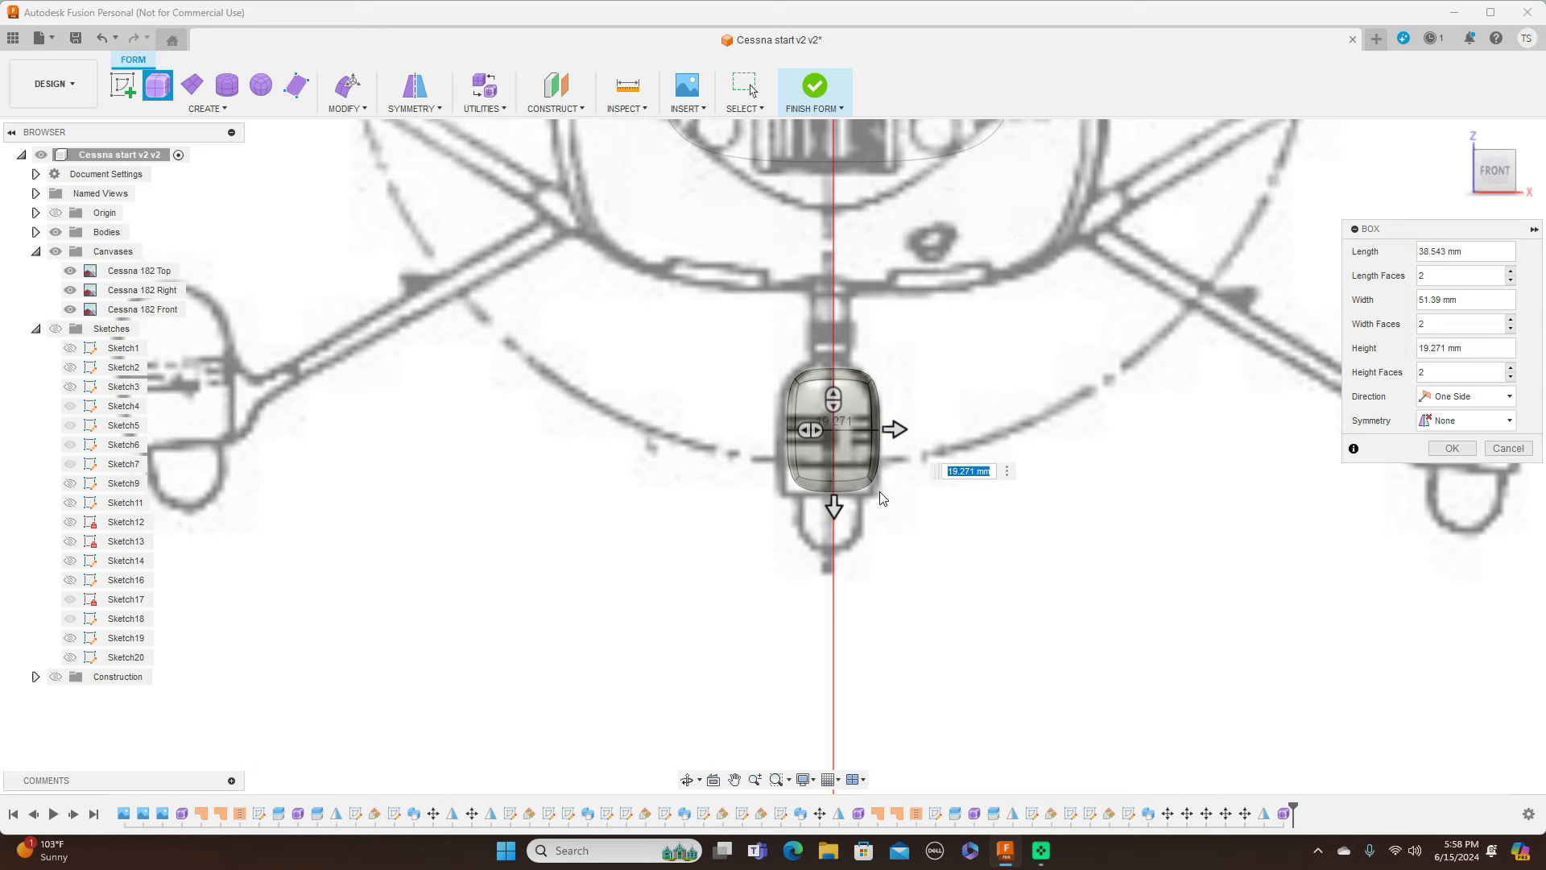
click(1530, 172)
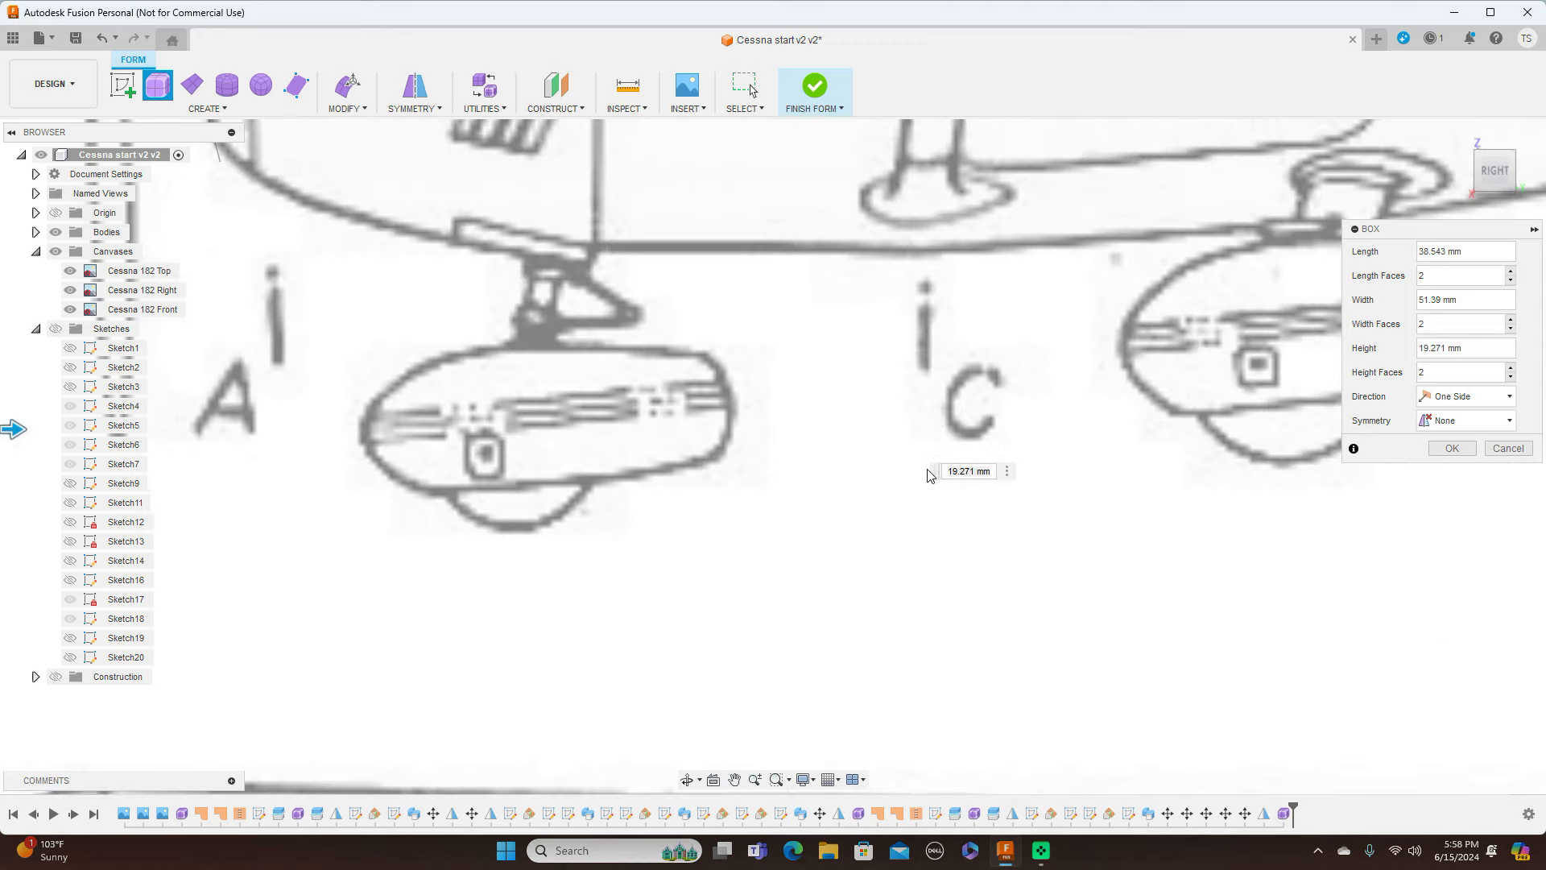
drag(314, 441, 524, 452)
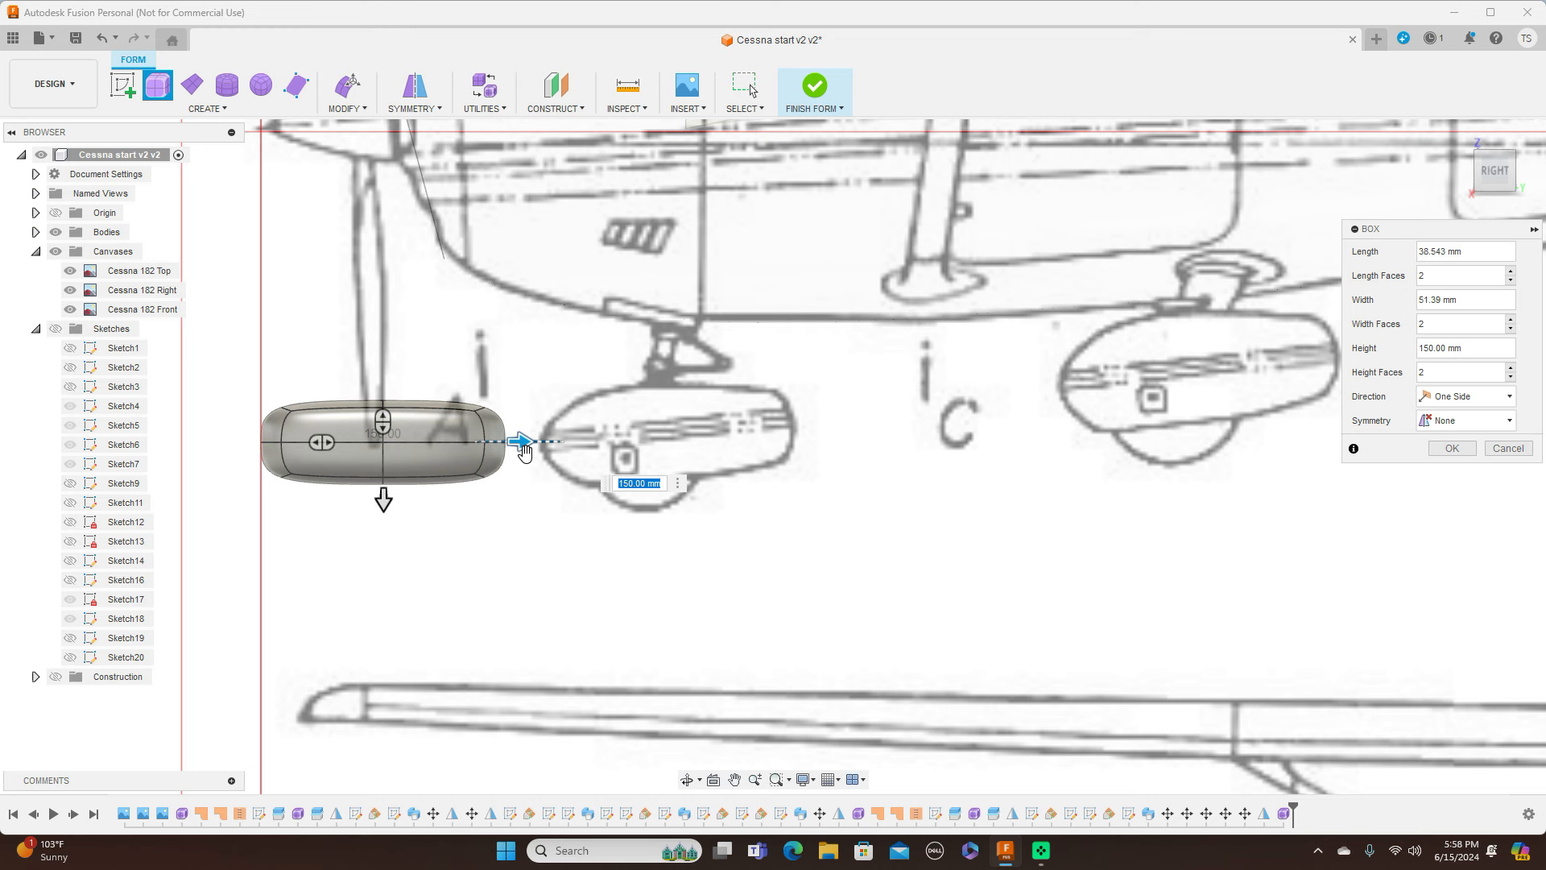
click(1494, 449)
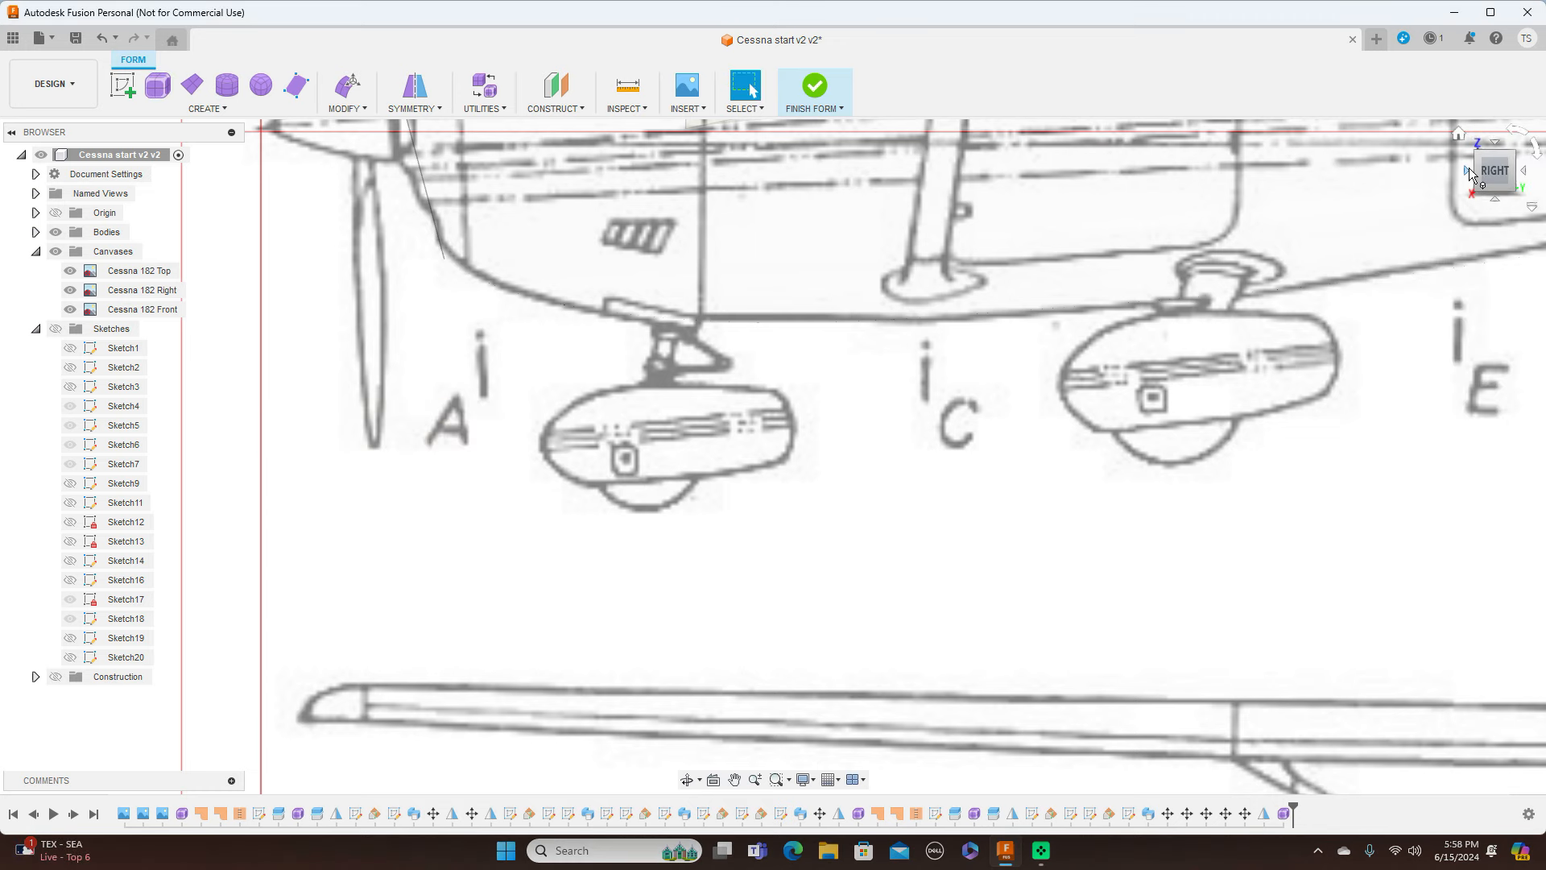
Create a T-spline cylinder from the front plane, centred on the nose-wheel fairing, 54.08 mm in diameter and 140 mm high
click(1466, 170)
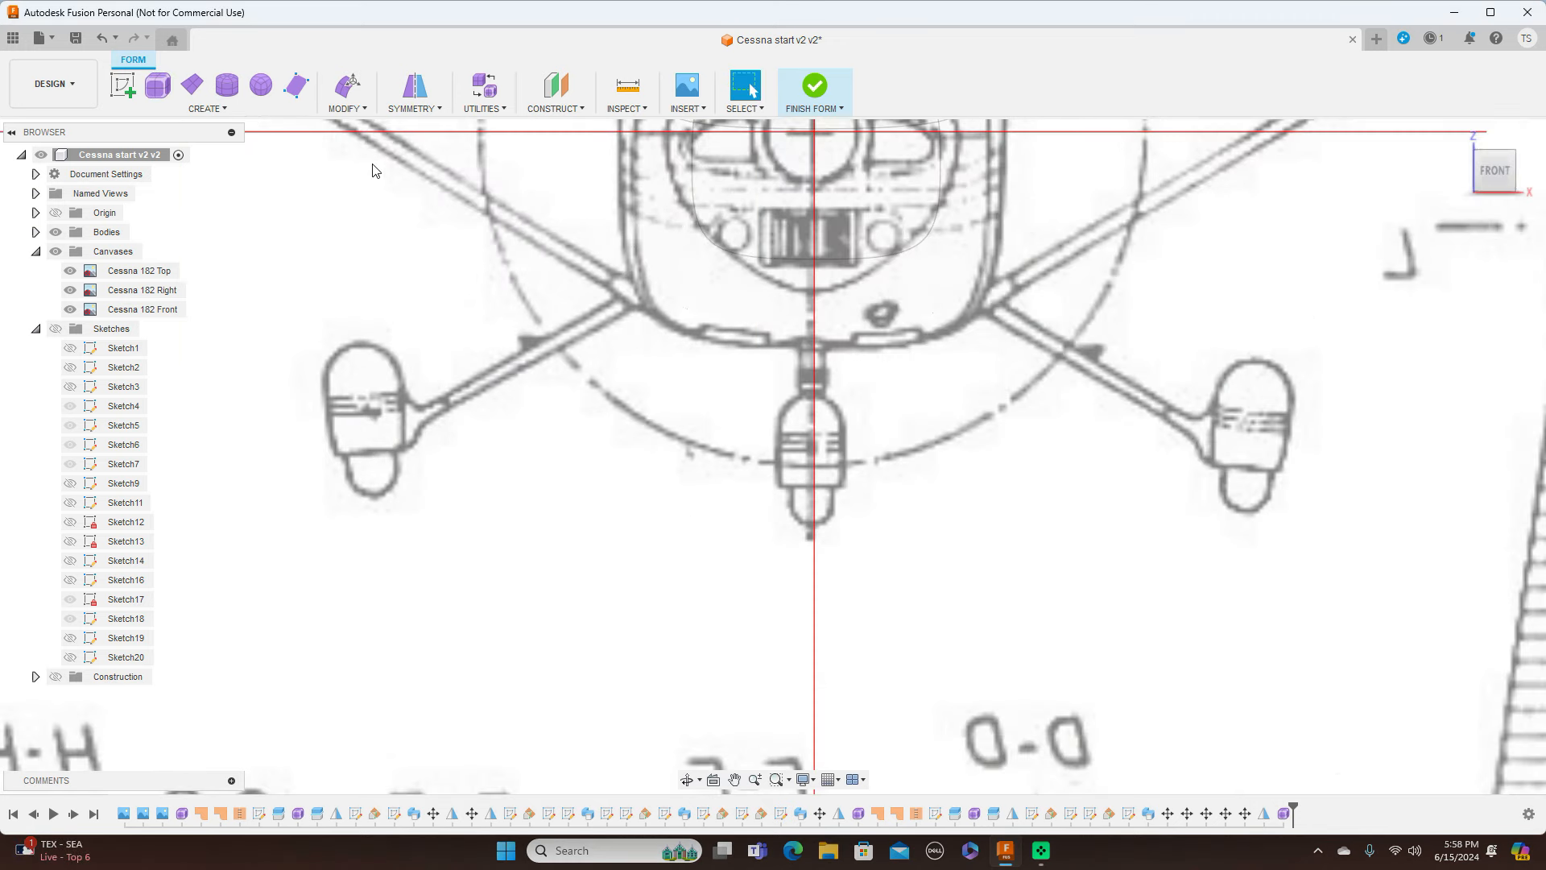
click(227, 84)
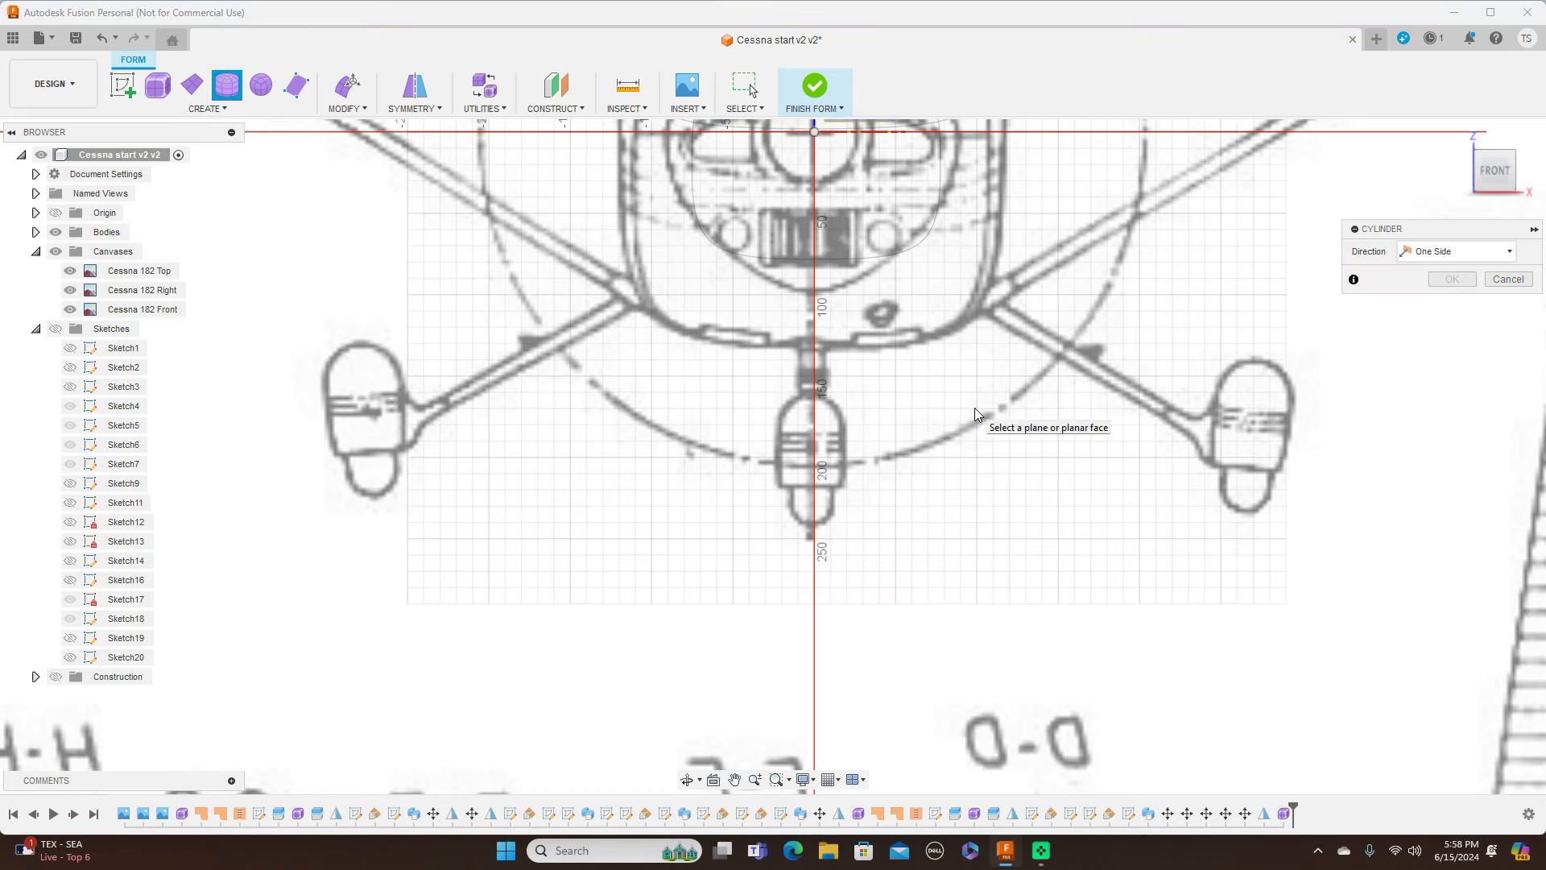
click(894, 423)
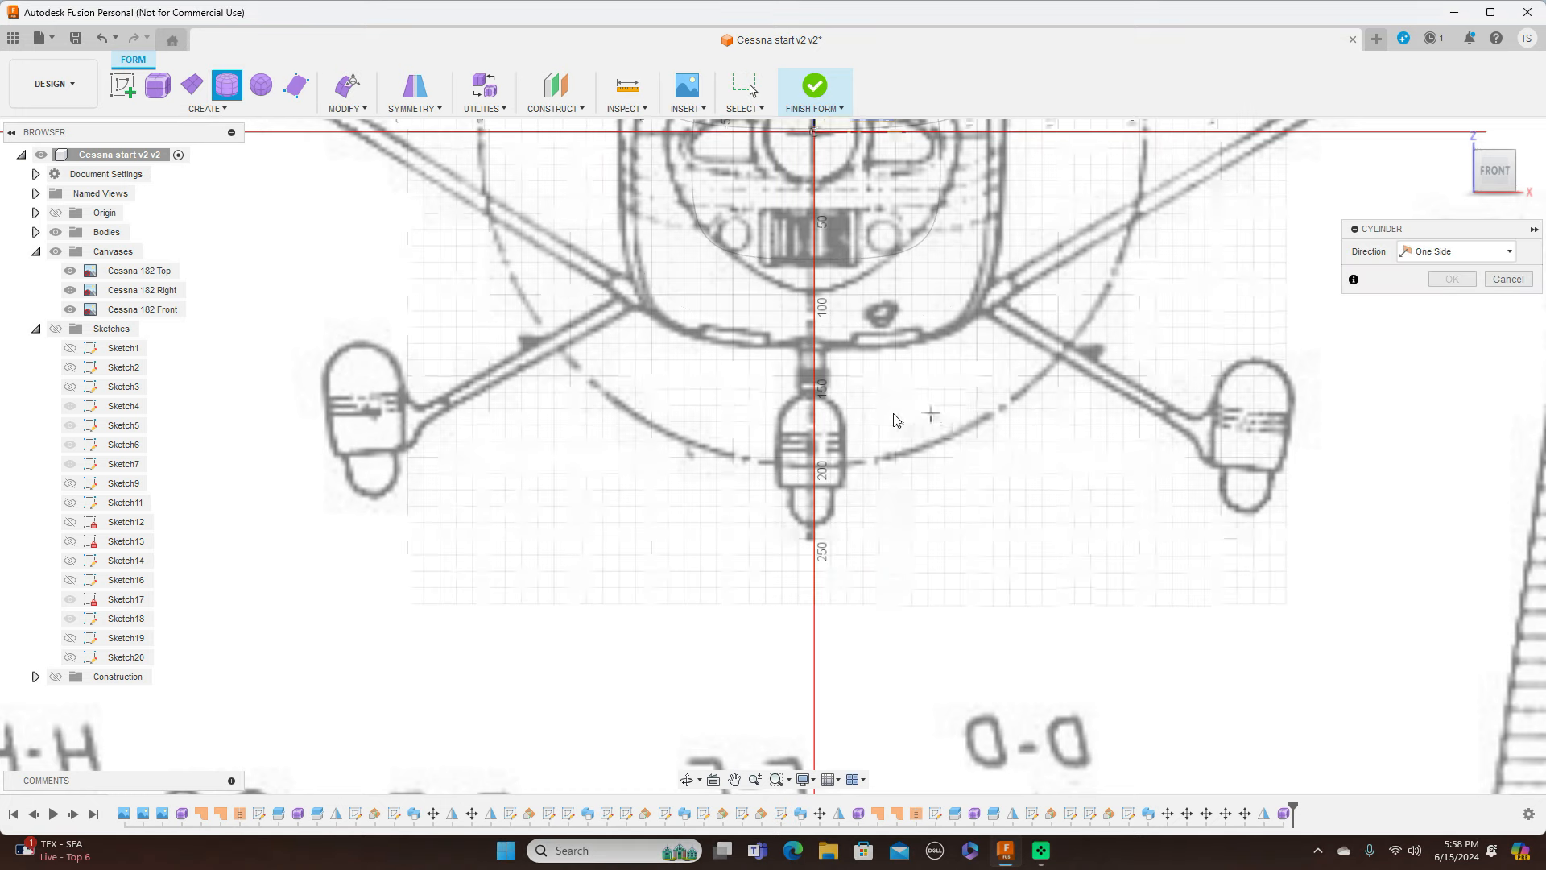
click(815, 443)
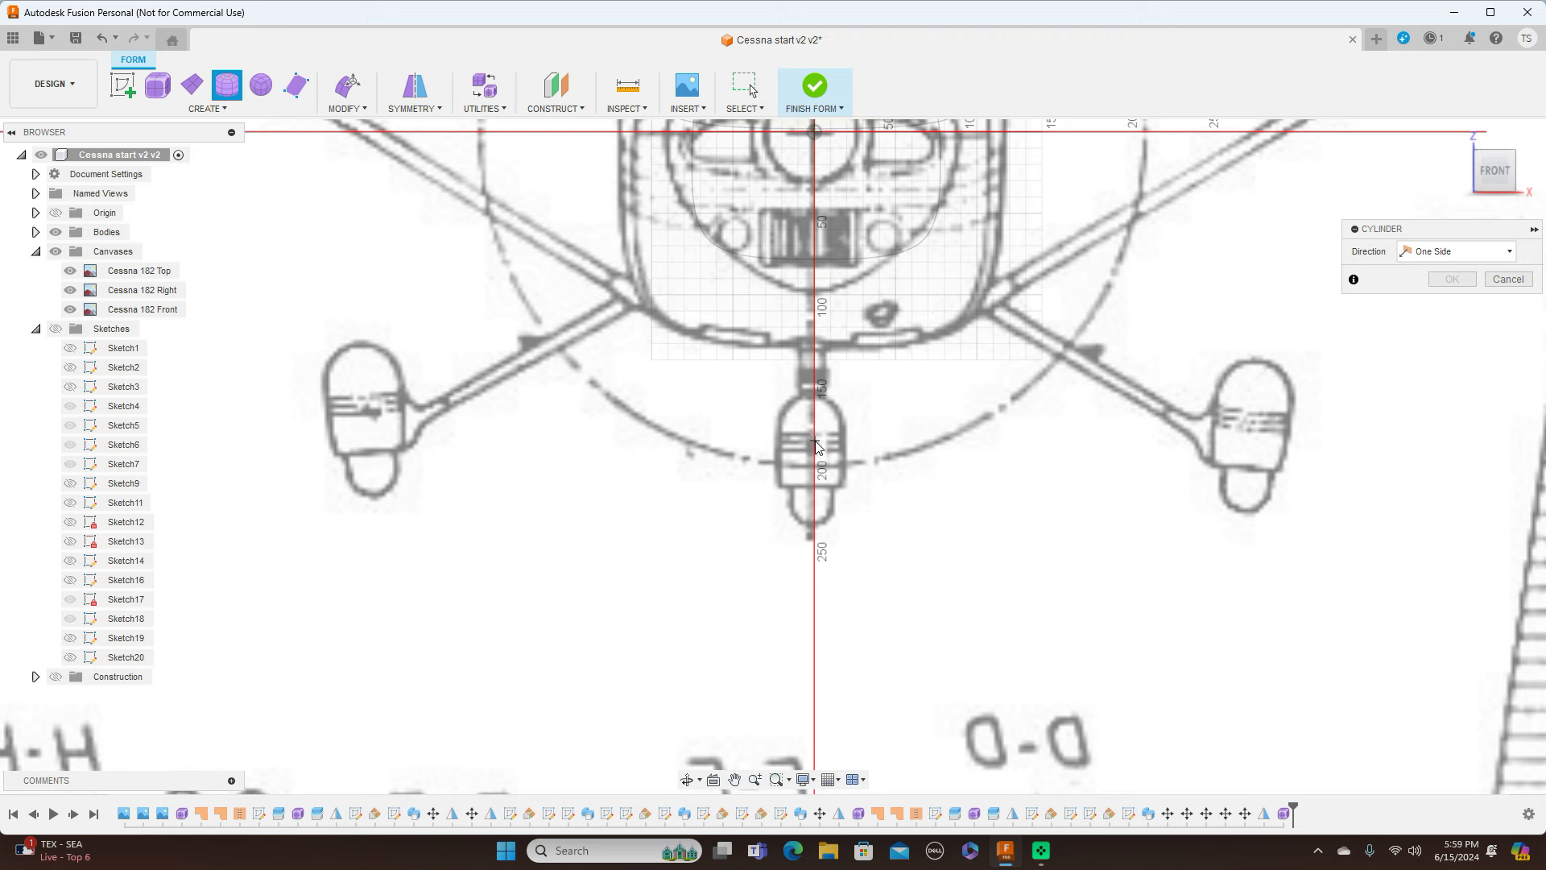
click(832, 482)
right_click(832, 482)
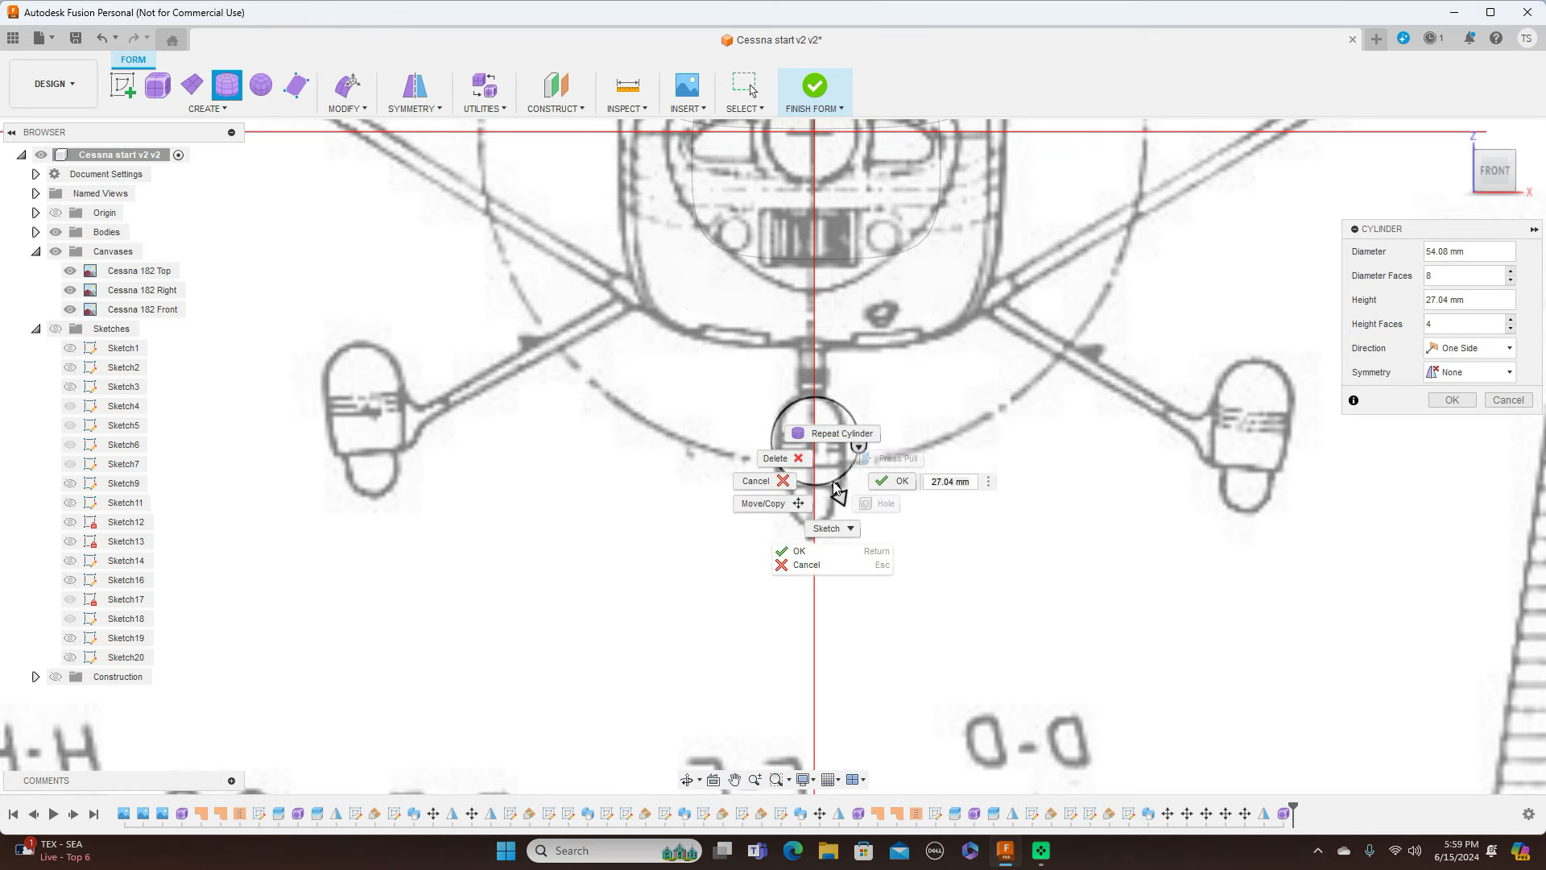
click(1140, 478)
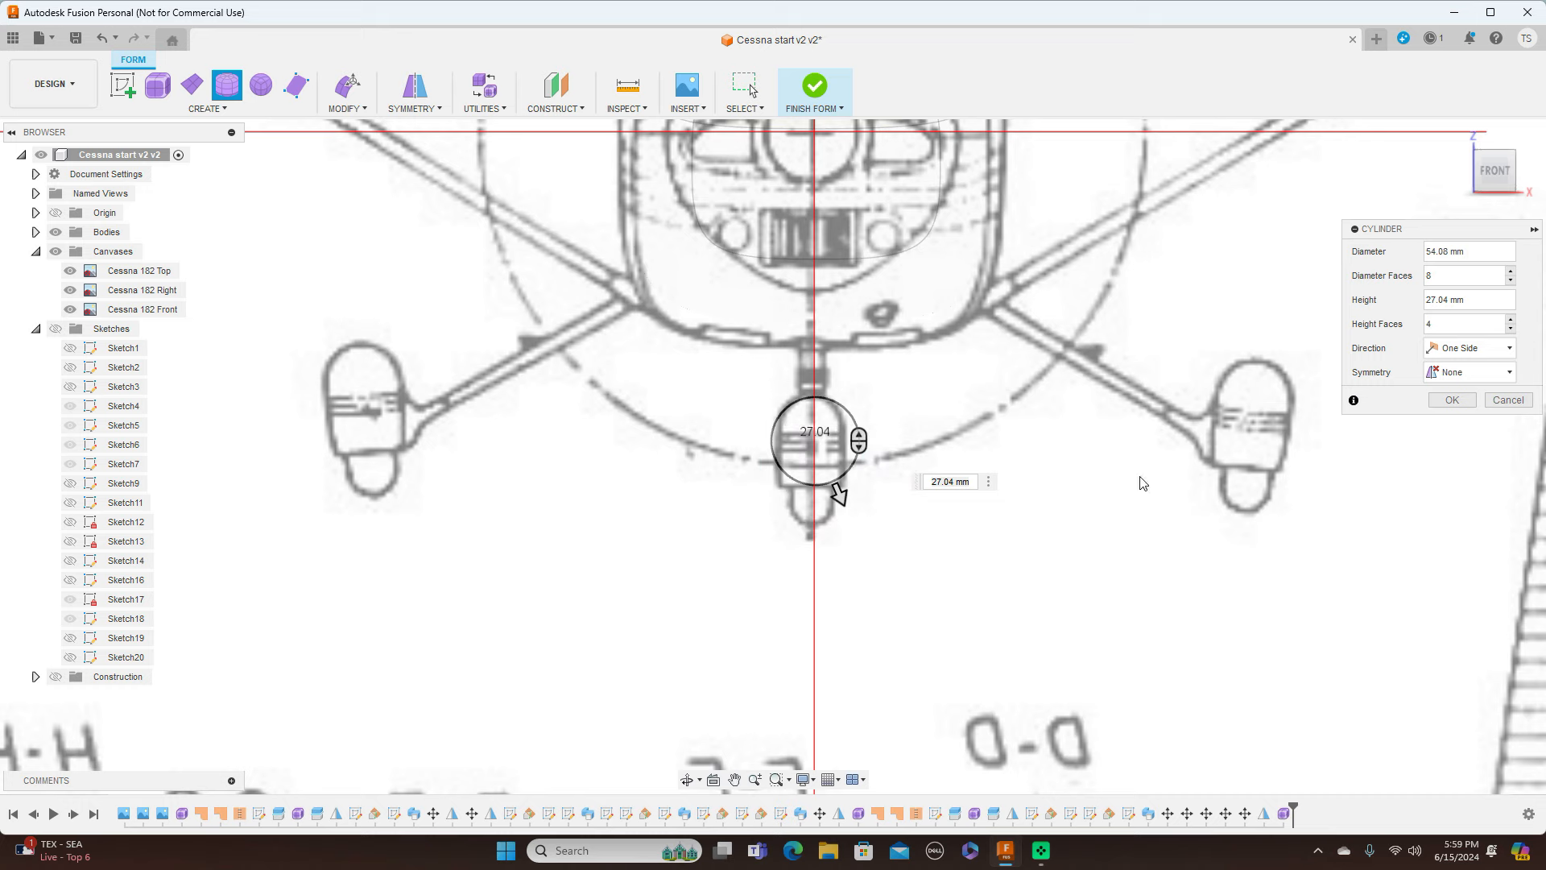
click(1526, 171)
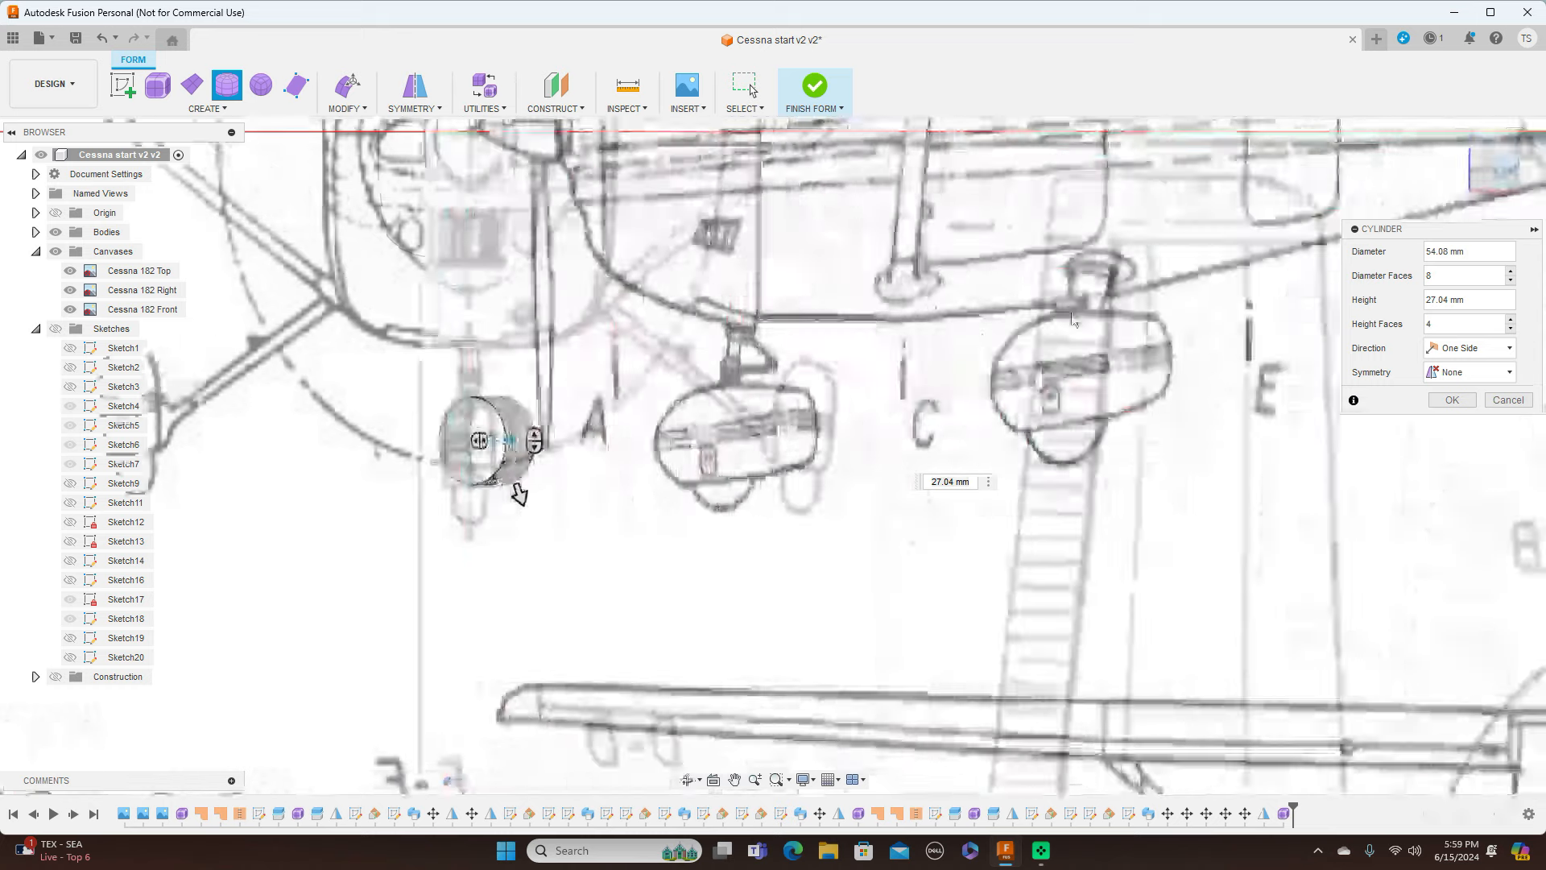
drag(323, 439, 508, 460)
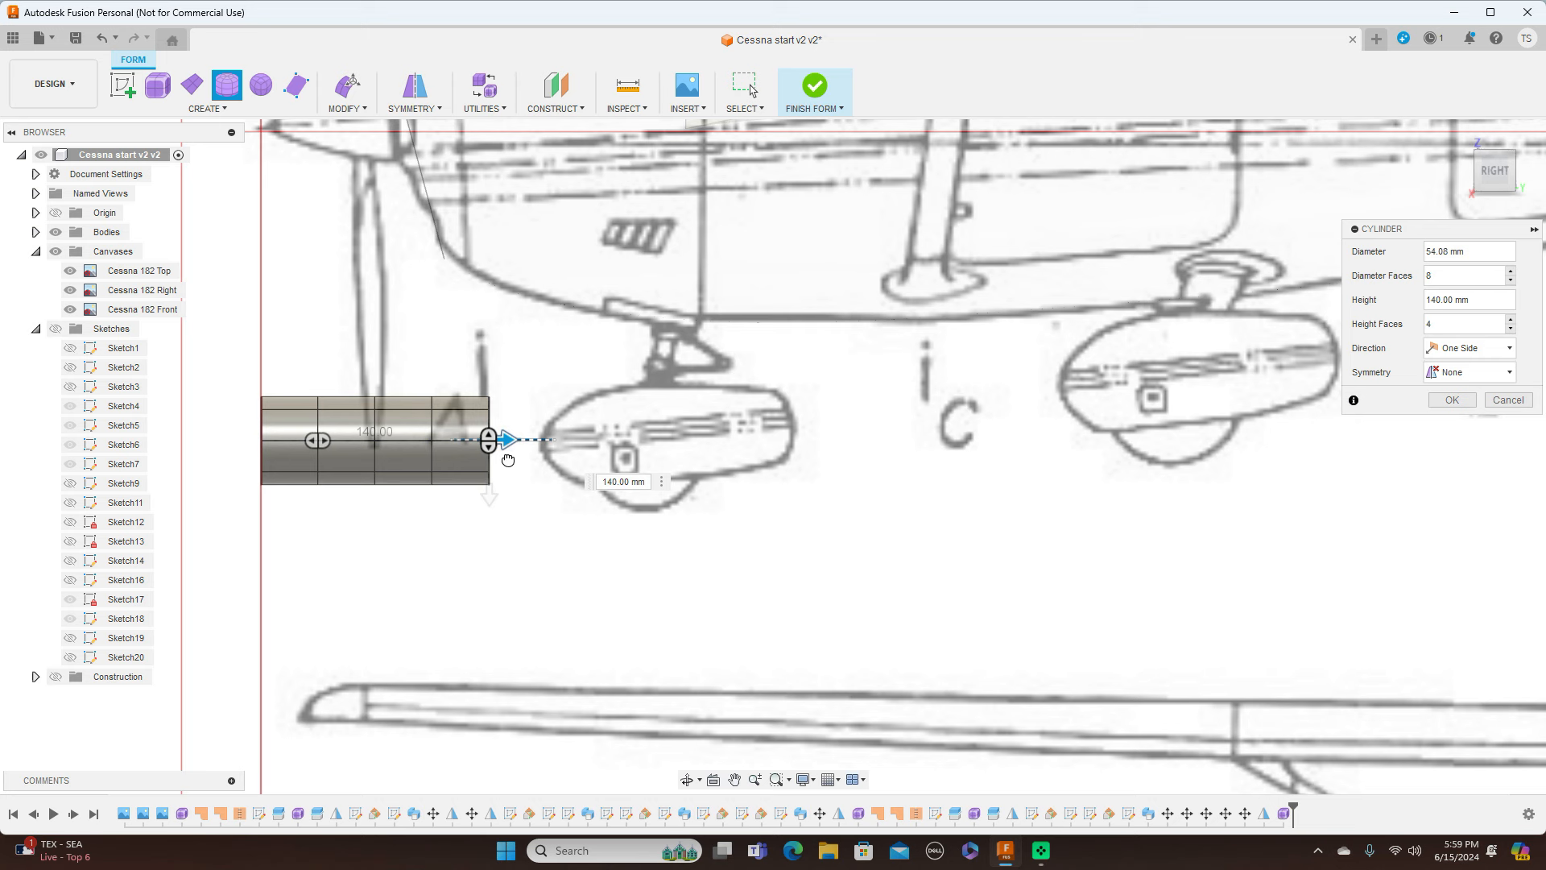
drag(516, 459, 517, 461)
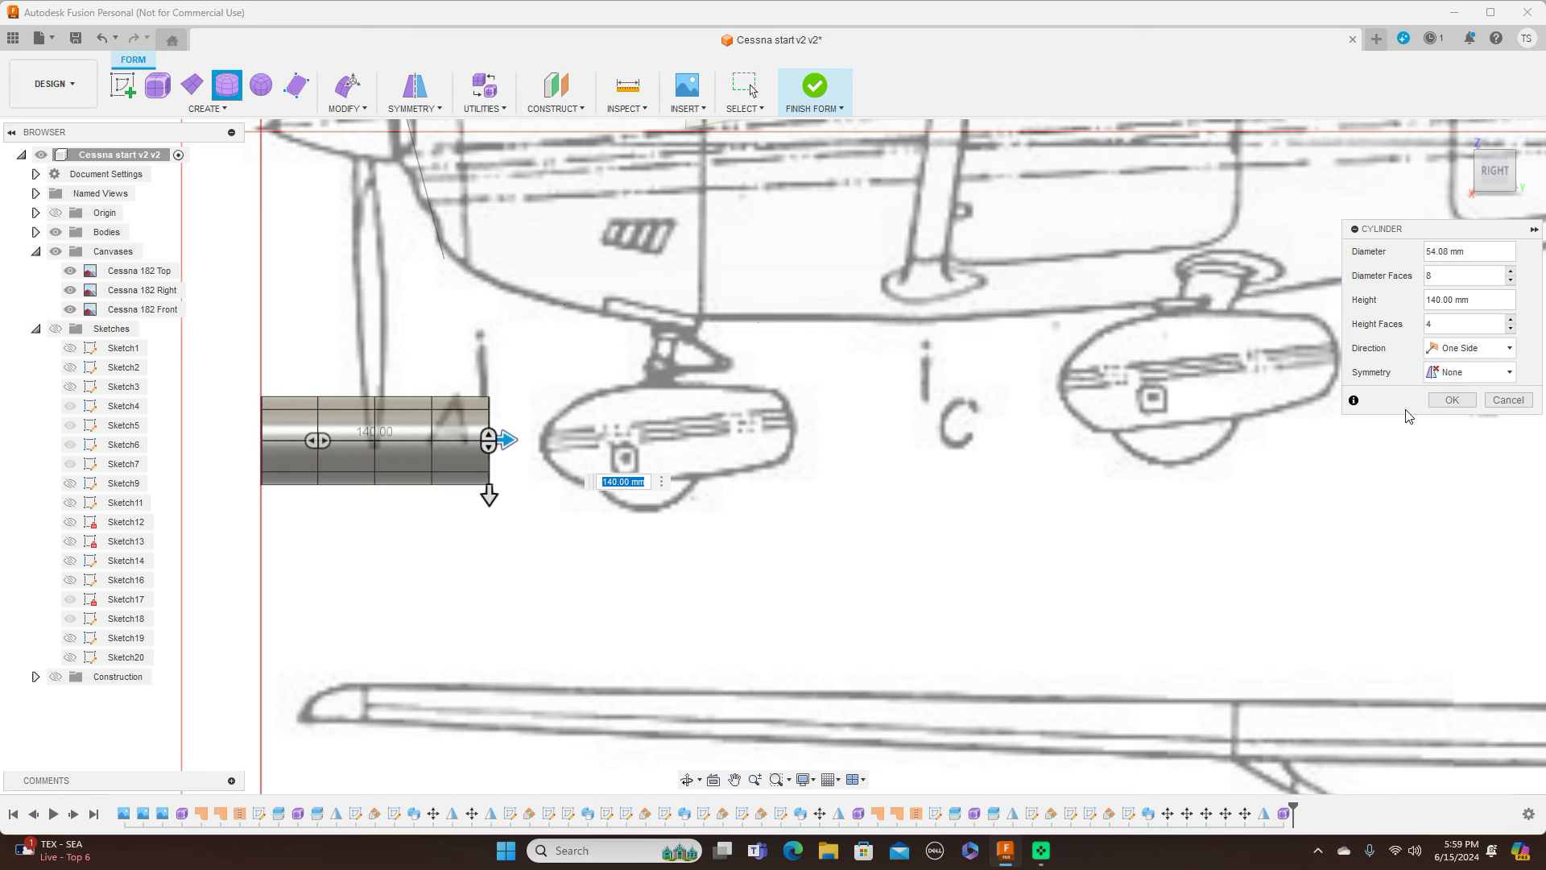
click(1453, 400)
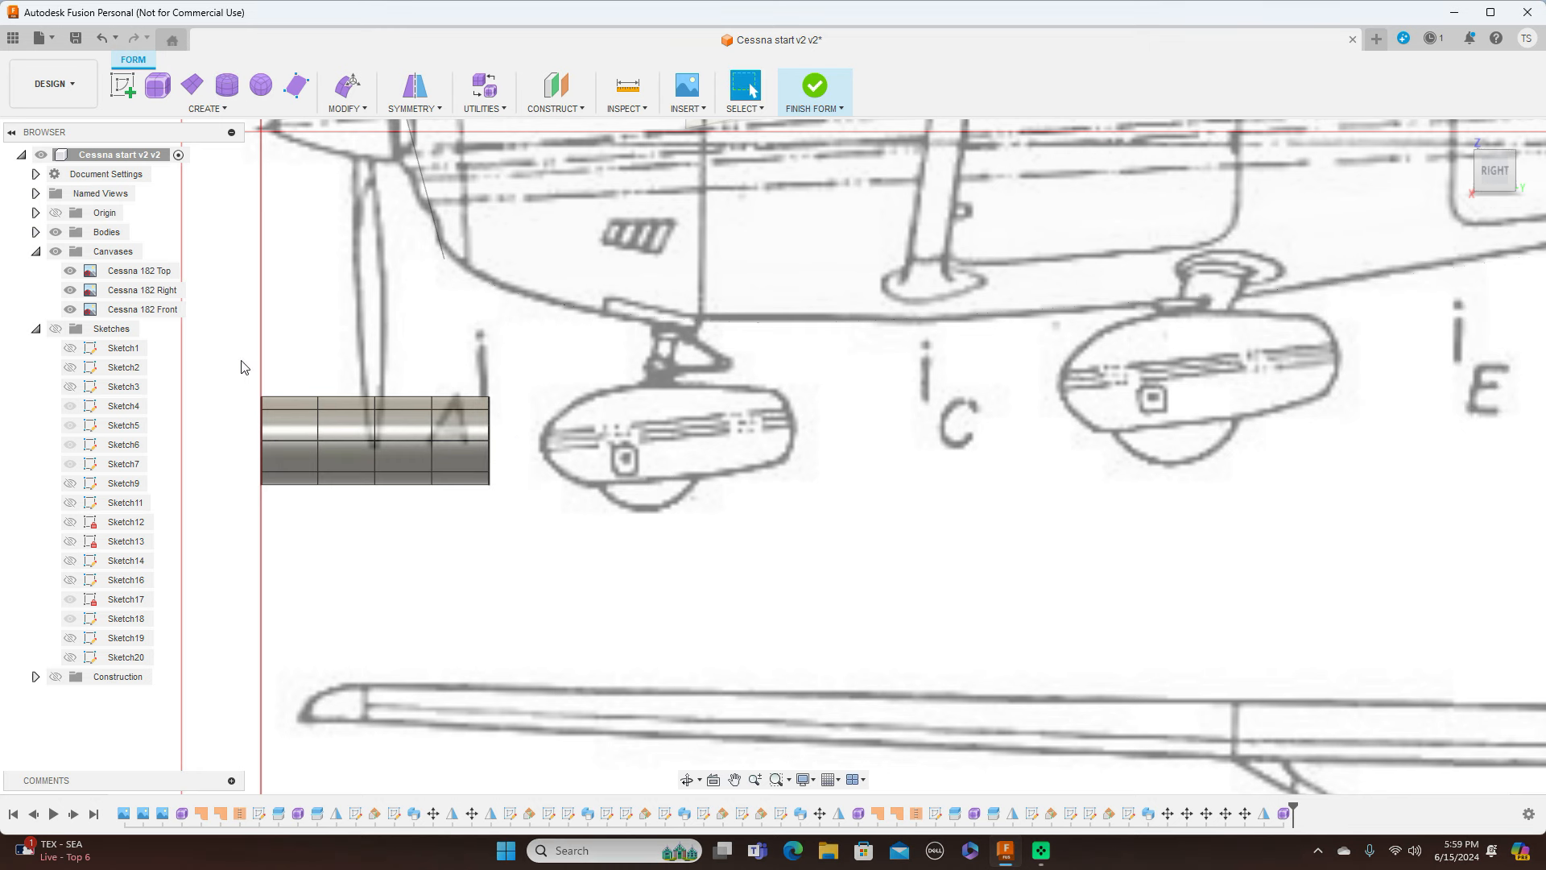
Move the cylinder body 180.181 mm in Y and 4.95 mm in Z onto the nose-wheel fairing in the side drawing
drag(241, 359, 519, 557)
right_click(510, 556)
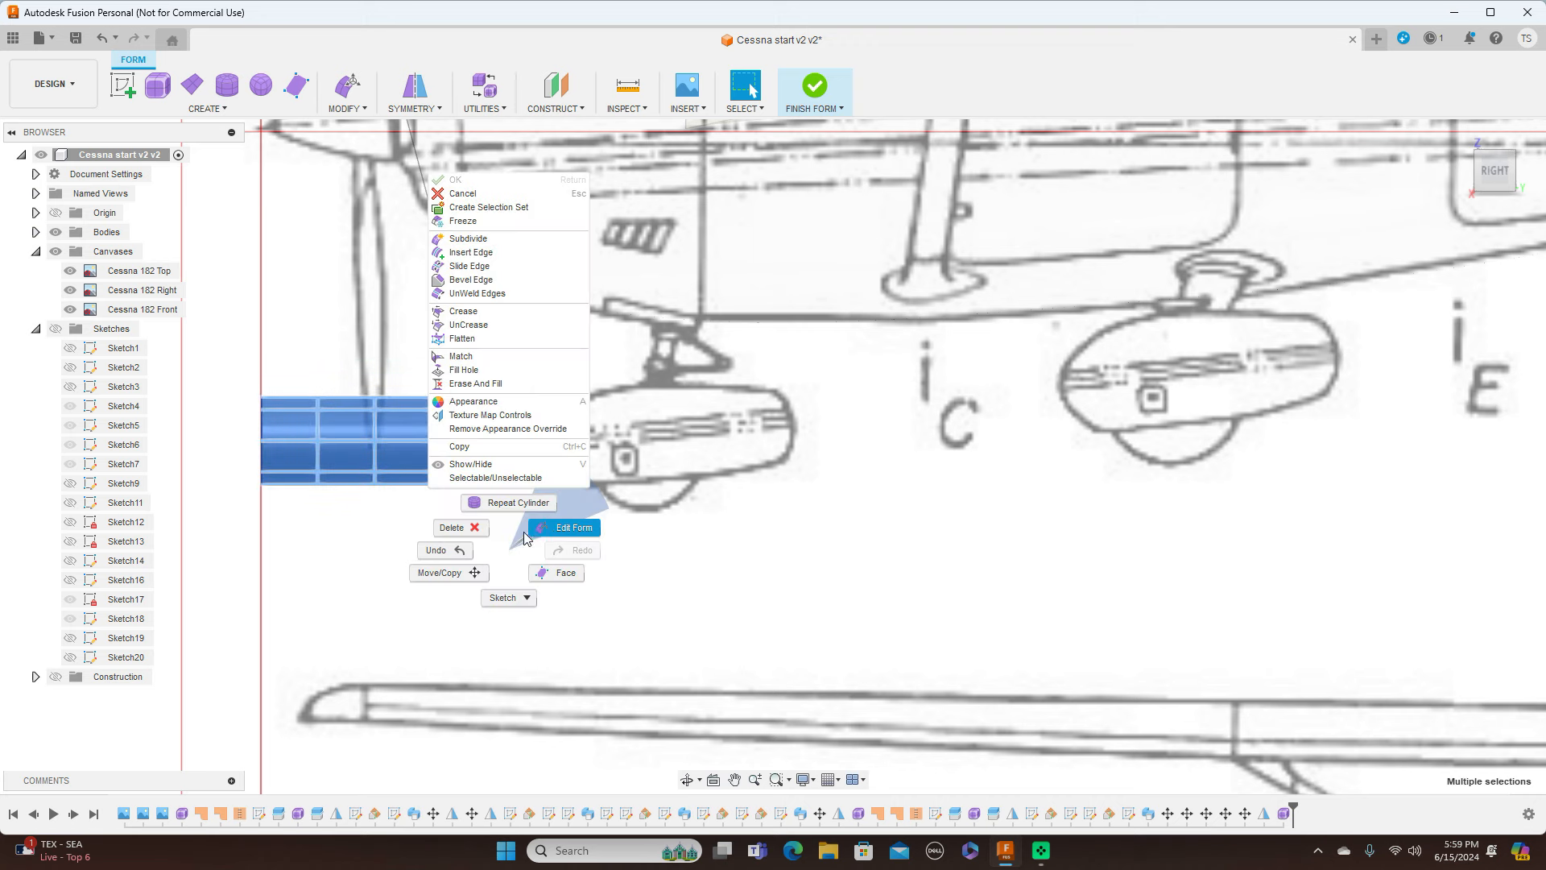
key(Escape)
key(m)
drag(395, 410, 689, 411)
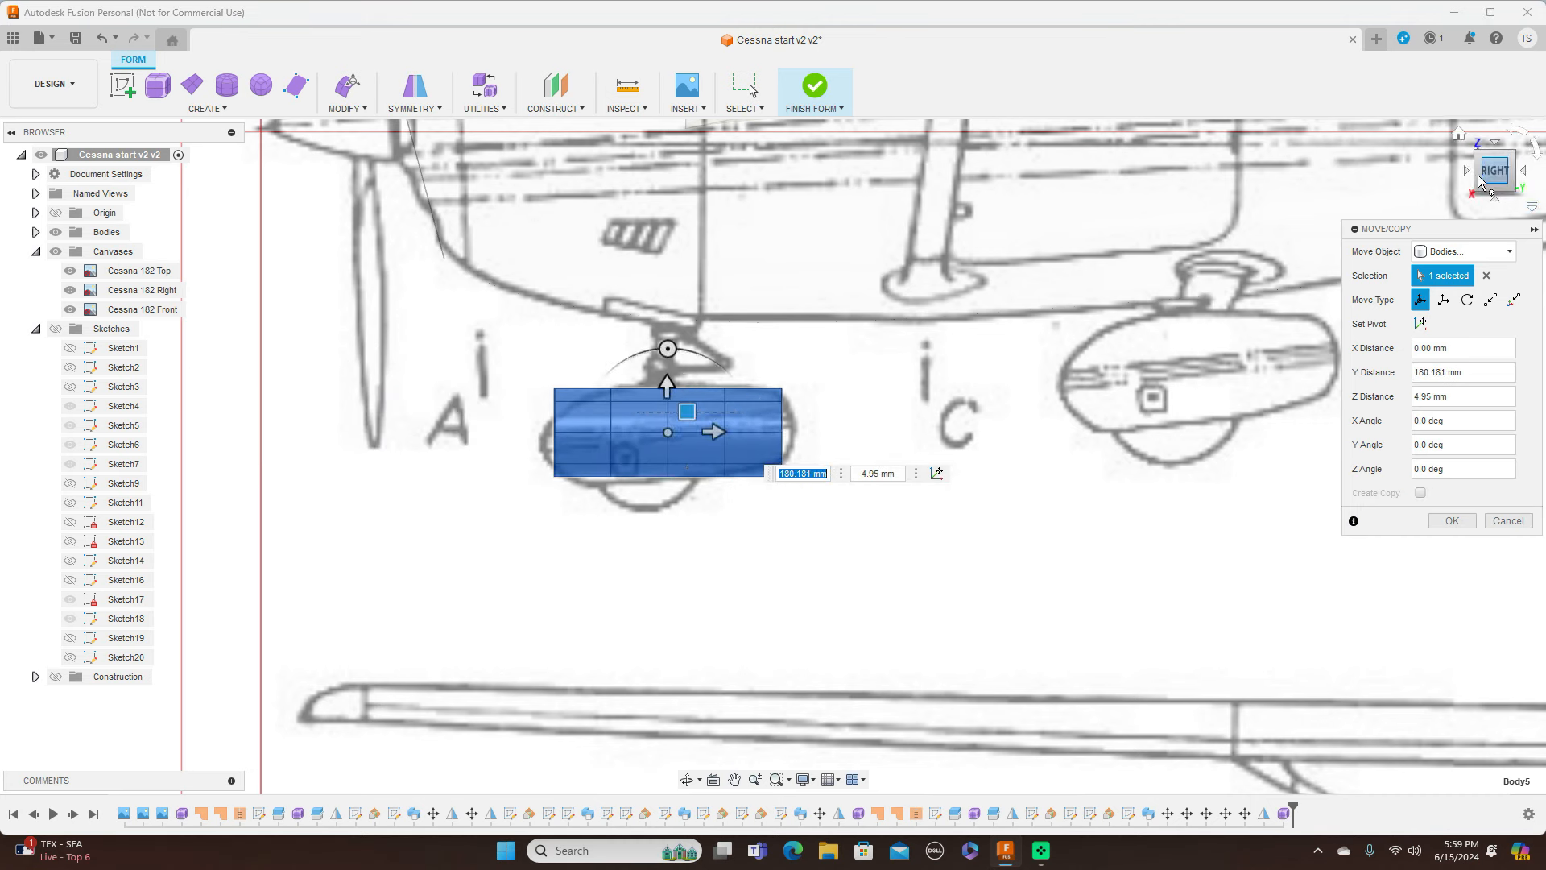
drag(1494, 171, 1073, 260)
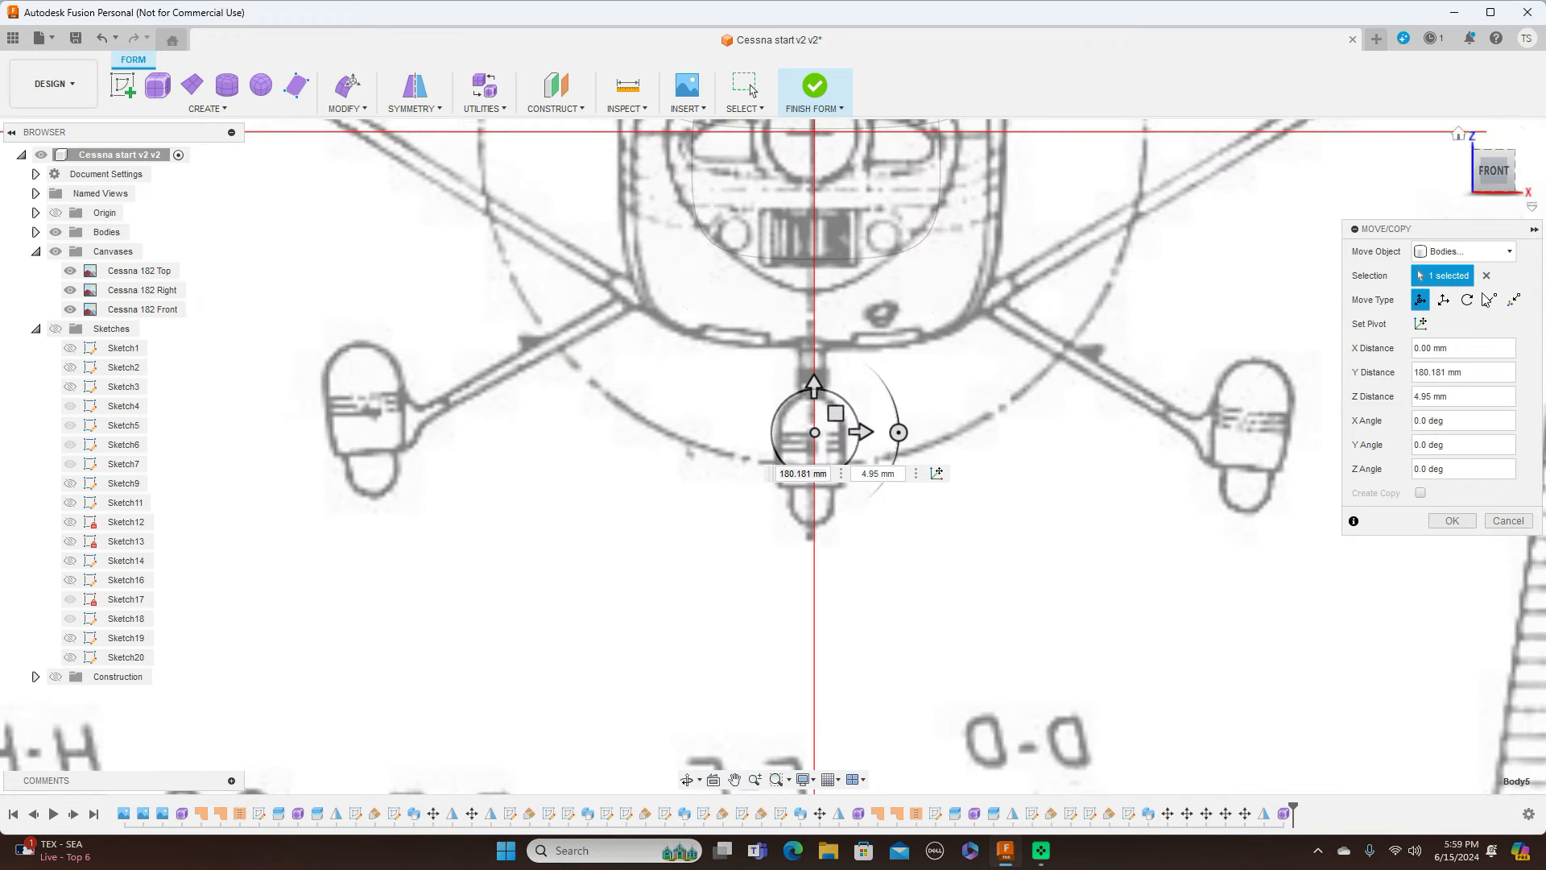
click(1526, 171)
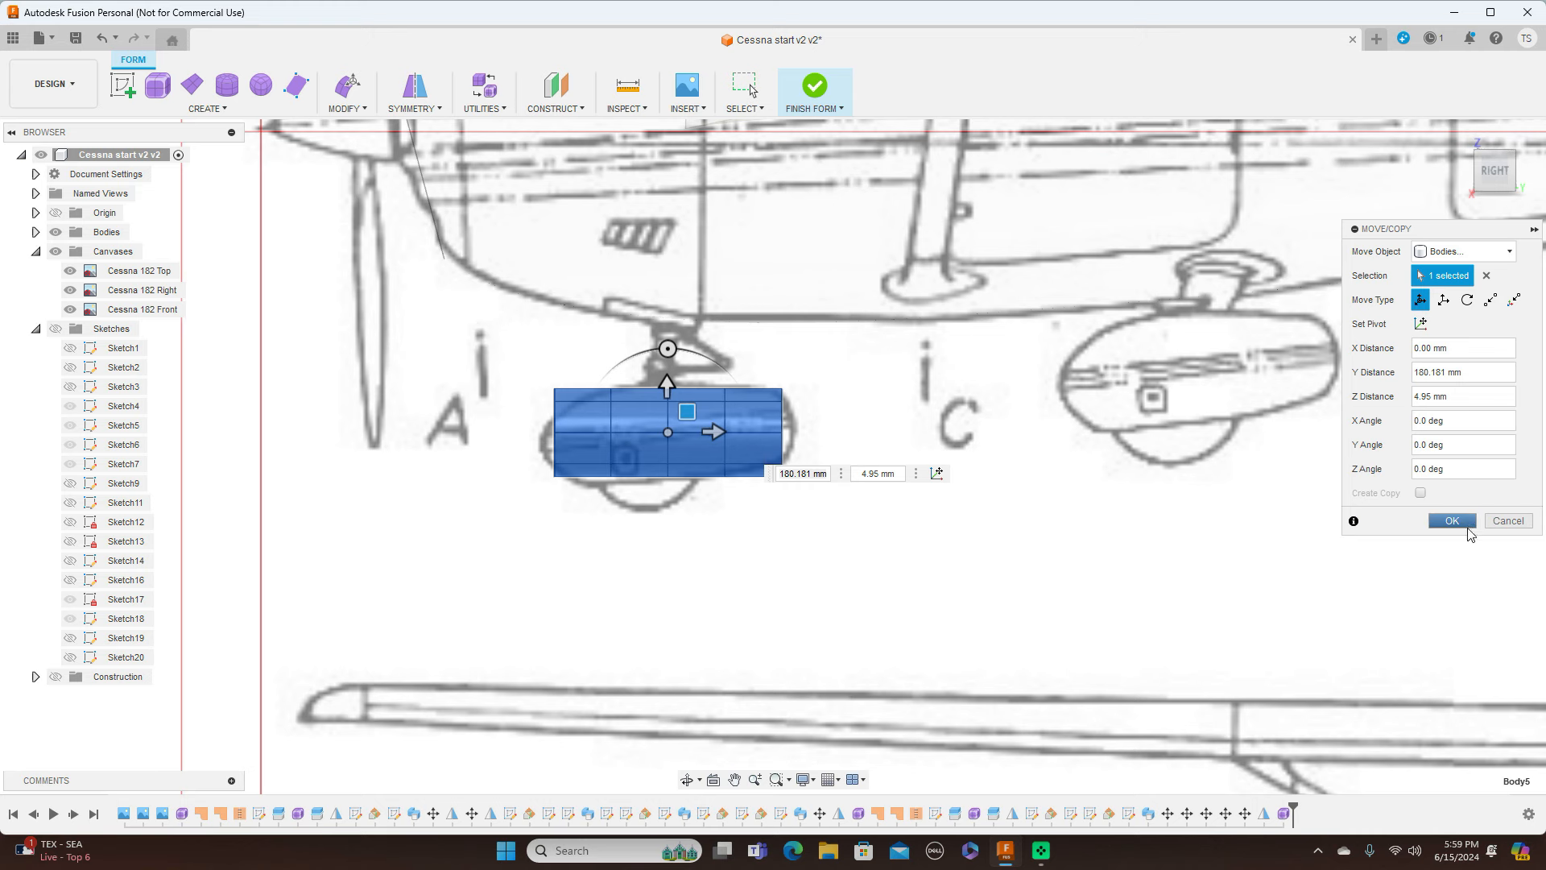
click(1452, 520)
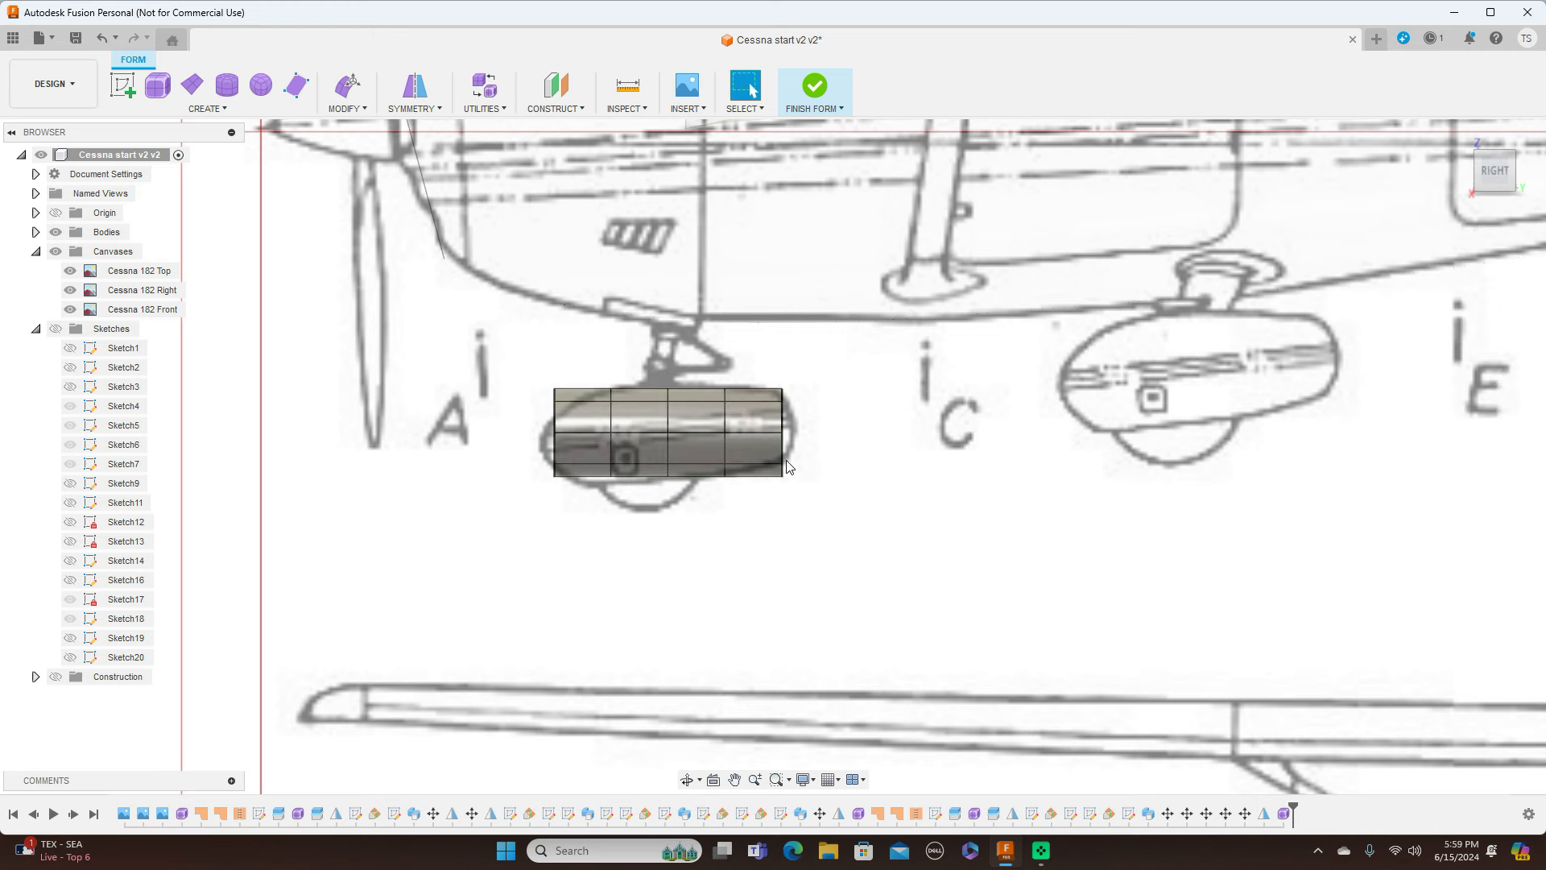
Scale the cylinder's front edge ring in the side view by 0.597 to taper it towards the fairing's nose
scroll(608, 428, up, 2)
double_click(531, 424)
right_click(532, 423)
click(592, 403)
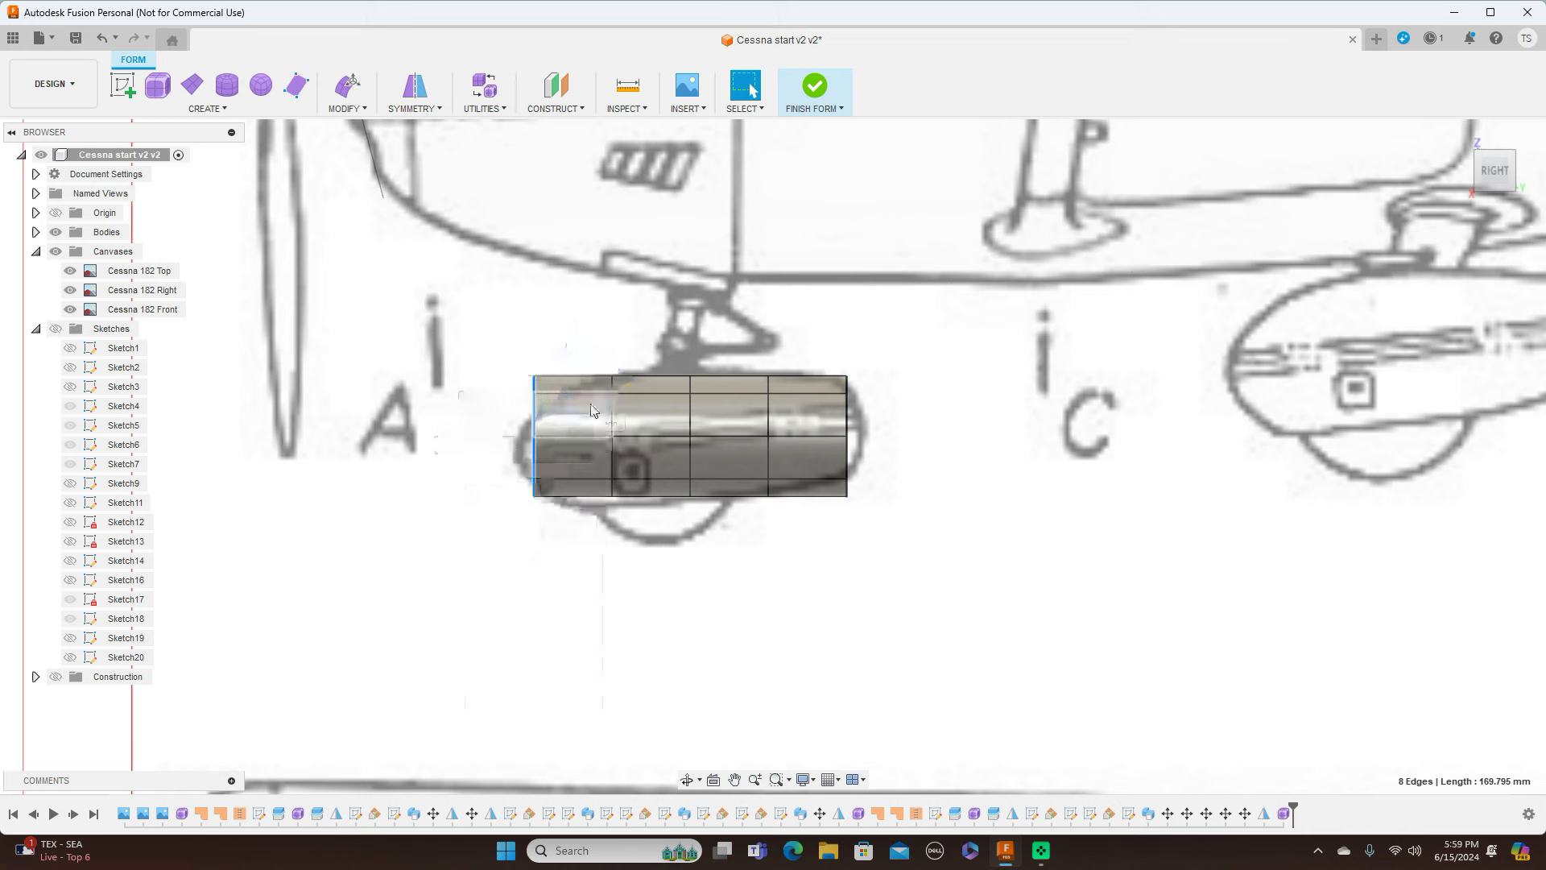
drag(568, 402, 568, 410)
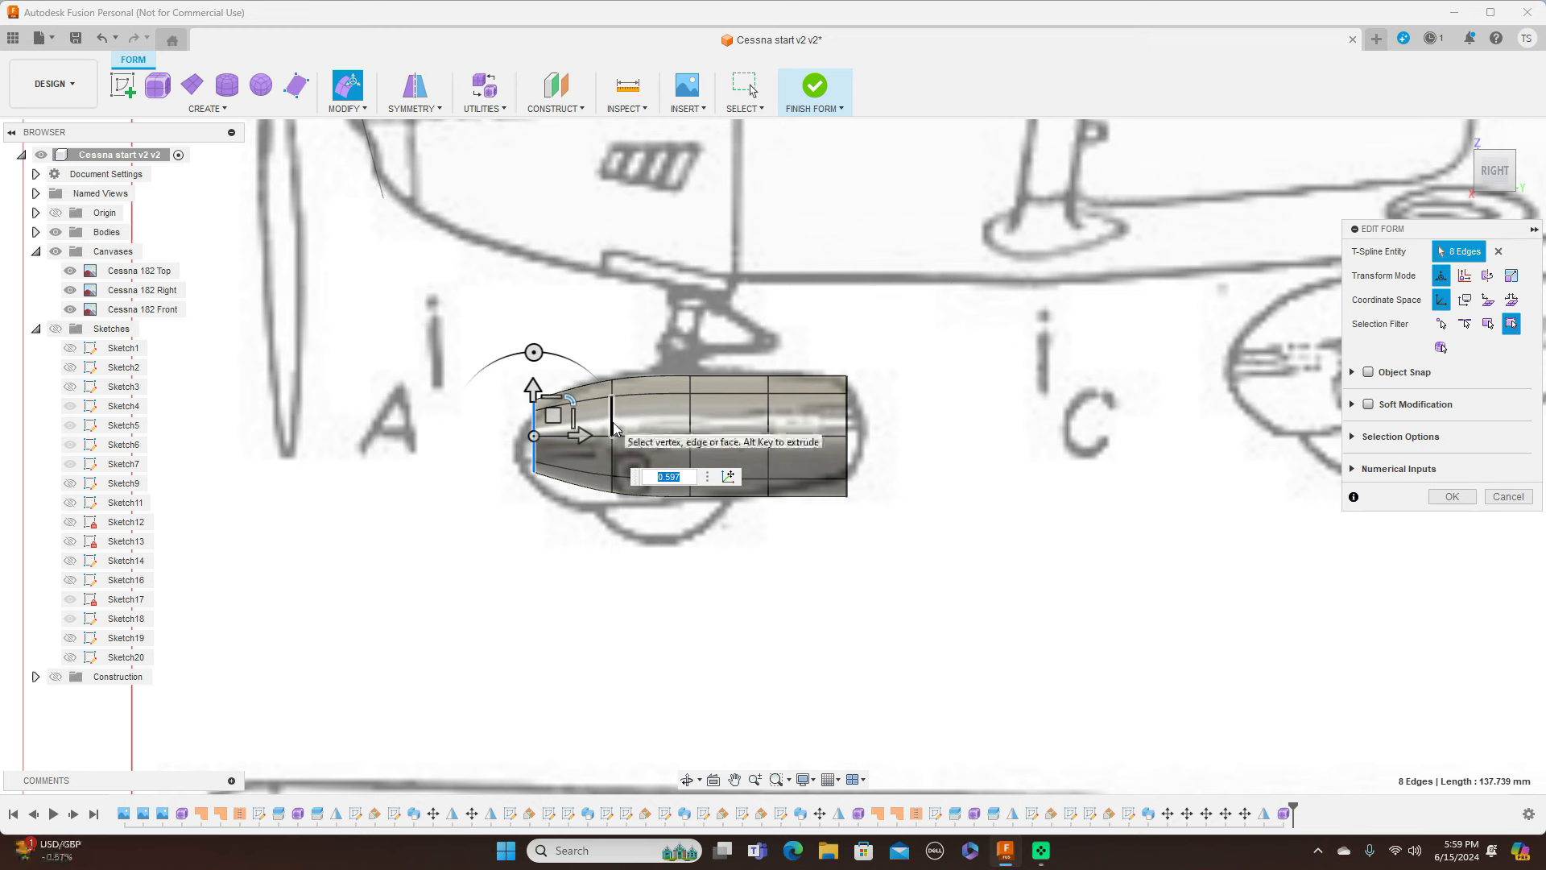
Enlarge the second and third edge rings to the fairing's side outline, scaling the third one by 1.163
double_click(612, 423)
drag(644, 397, 732, 393)
double_click(690, 410)
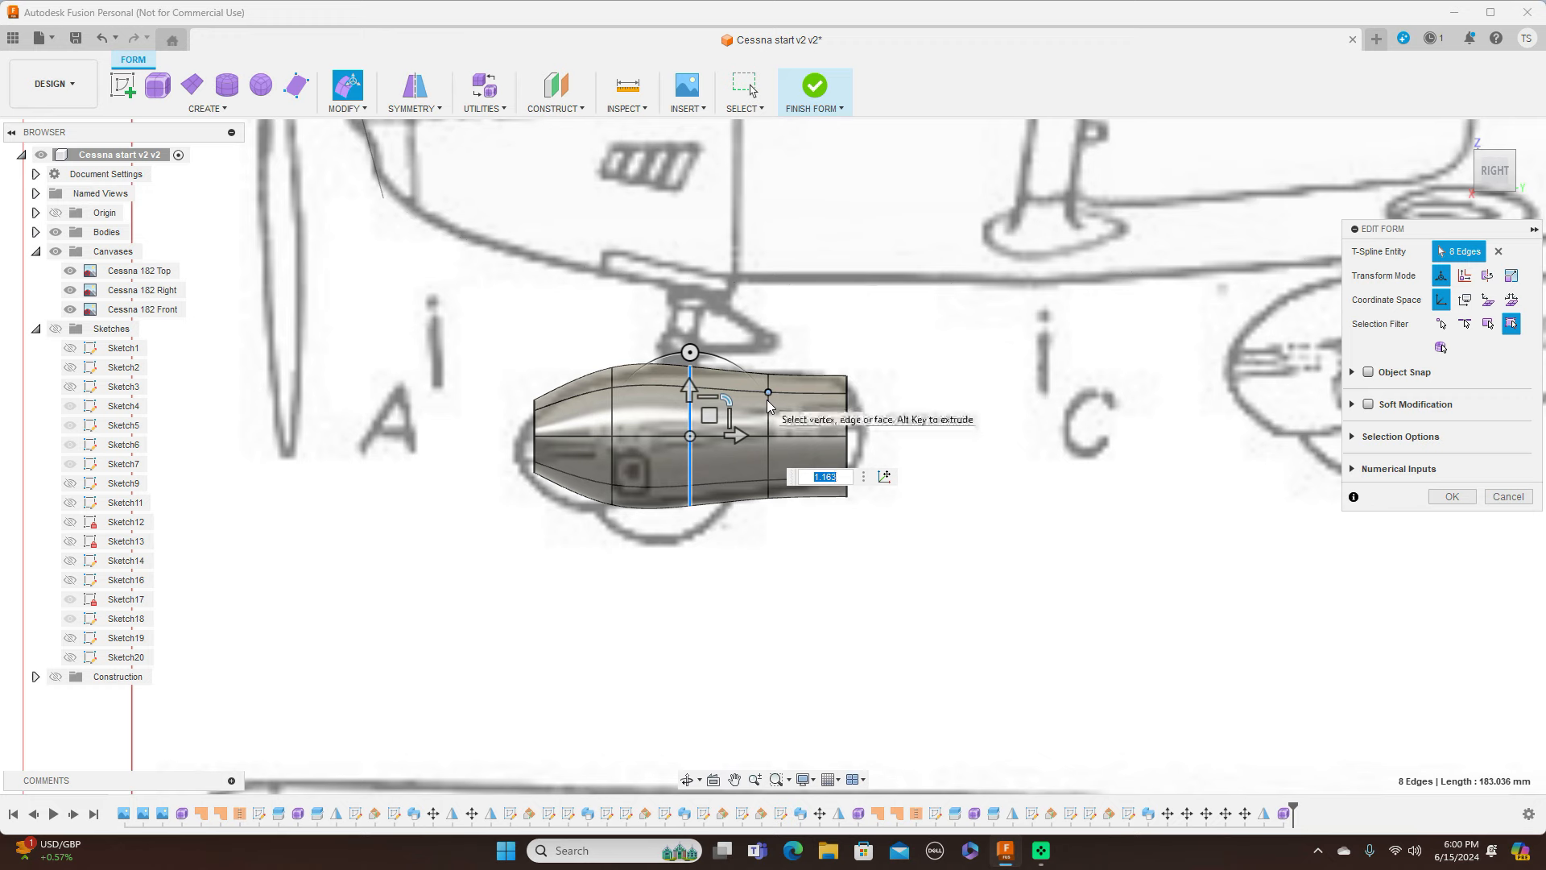
Narrow the third, second and front edge rings in the top view to the fairing's dashed outline, scaling the front ring by 0.367
click(1495, 145)
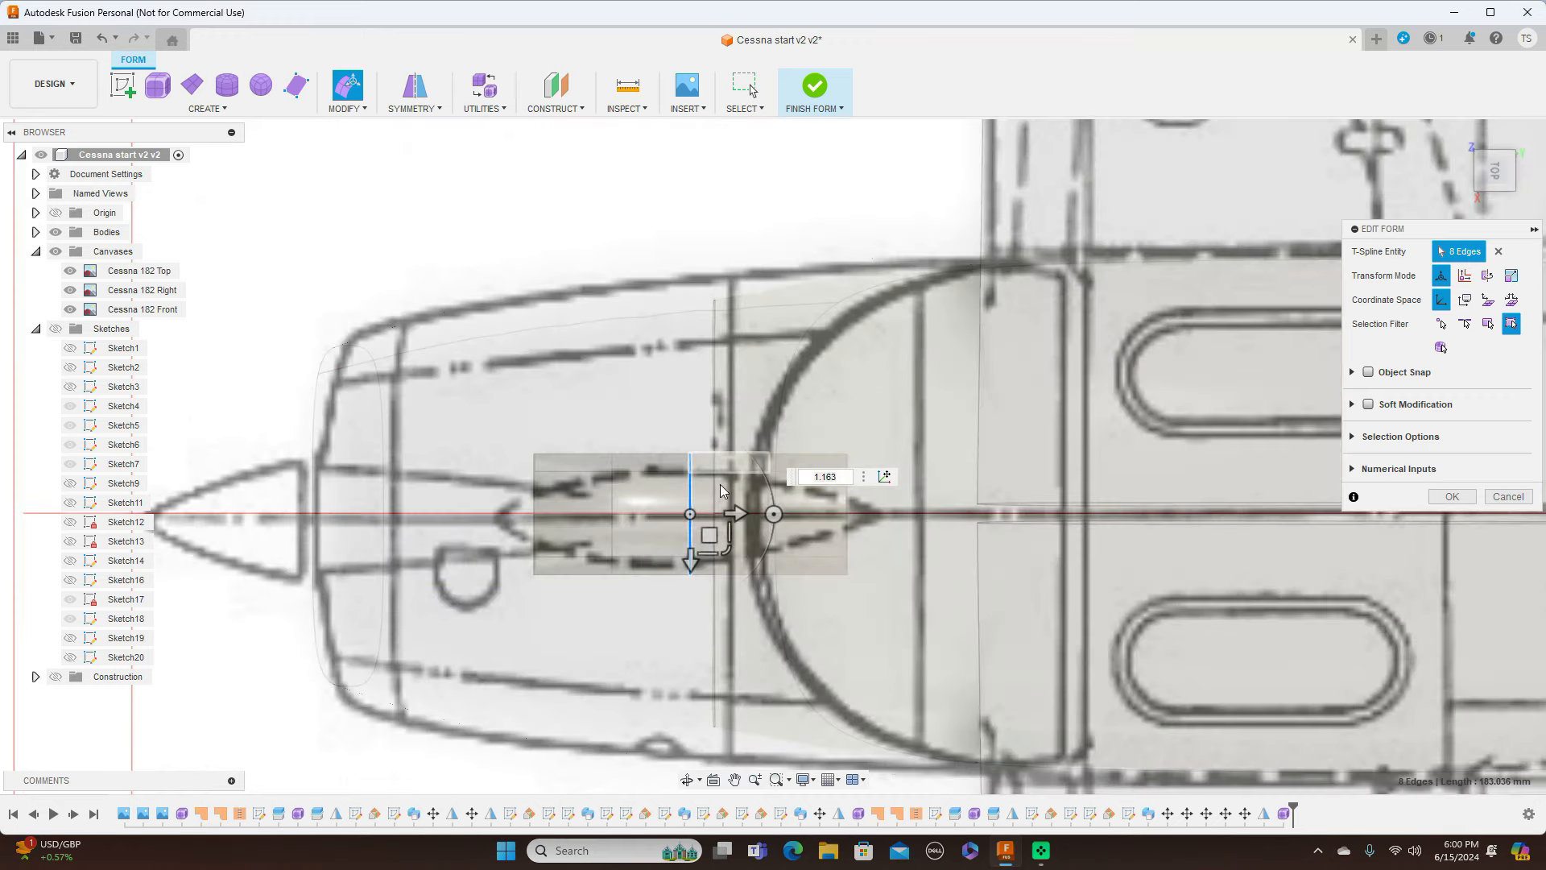
drag(728, 551, 706, 535)
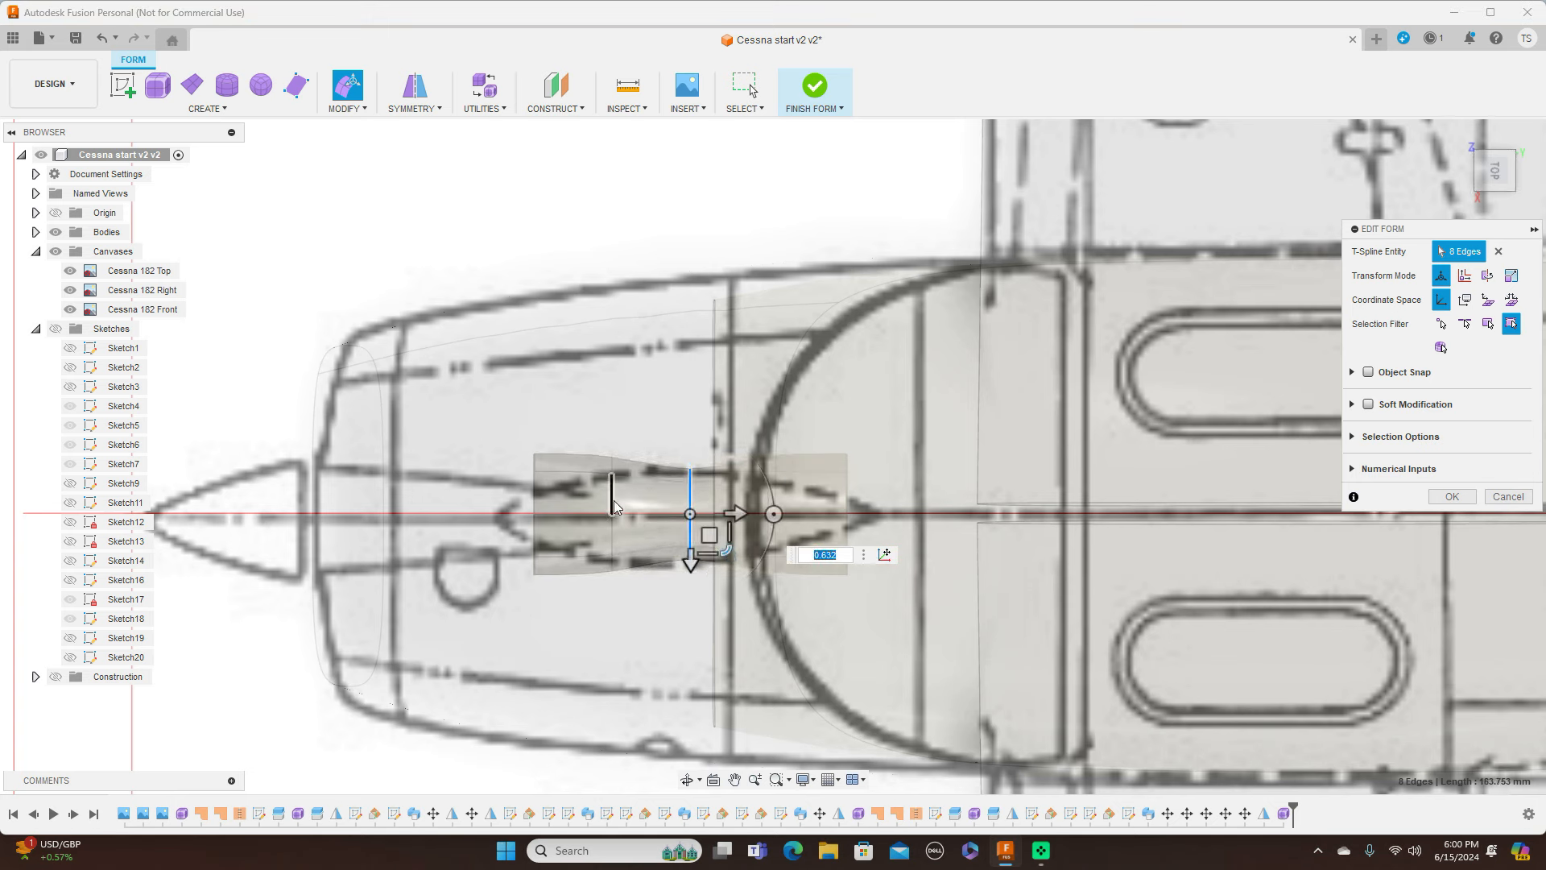
double_click(614, 504)
drag(648, 549, 641, 541)
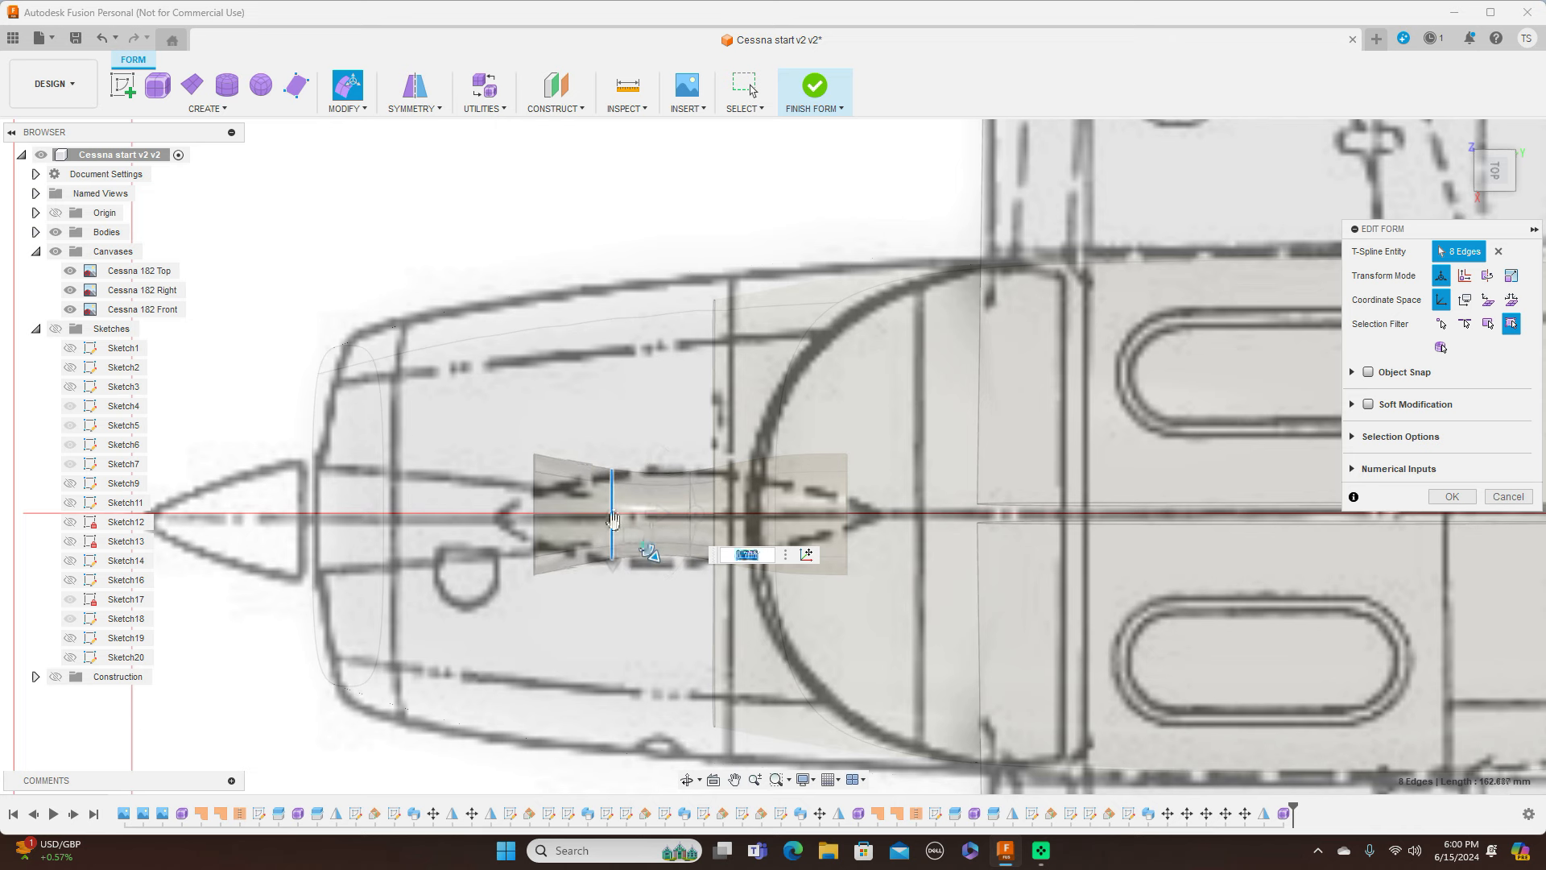
double_click(535, 521)
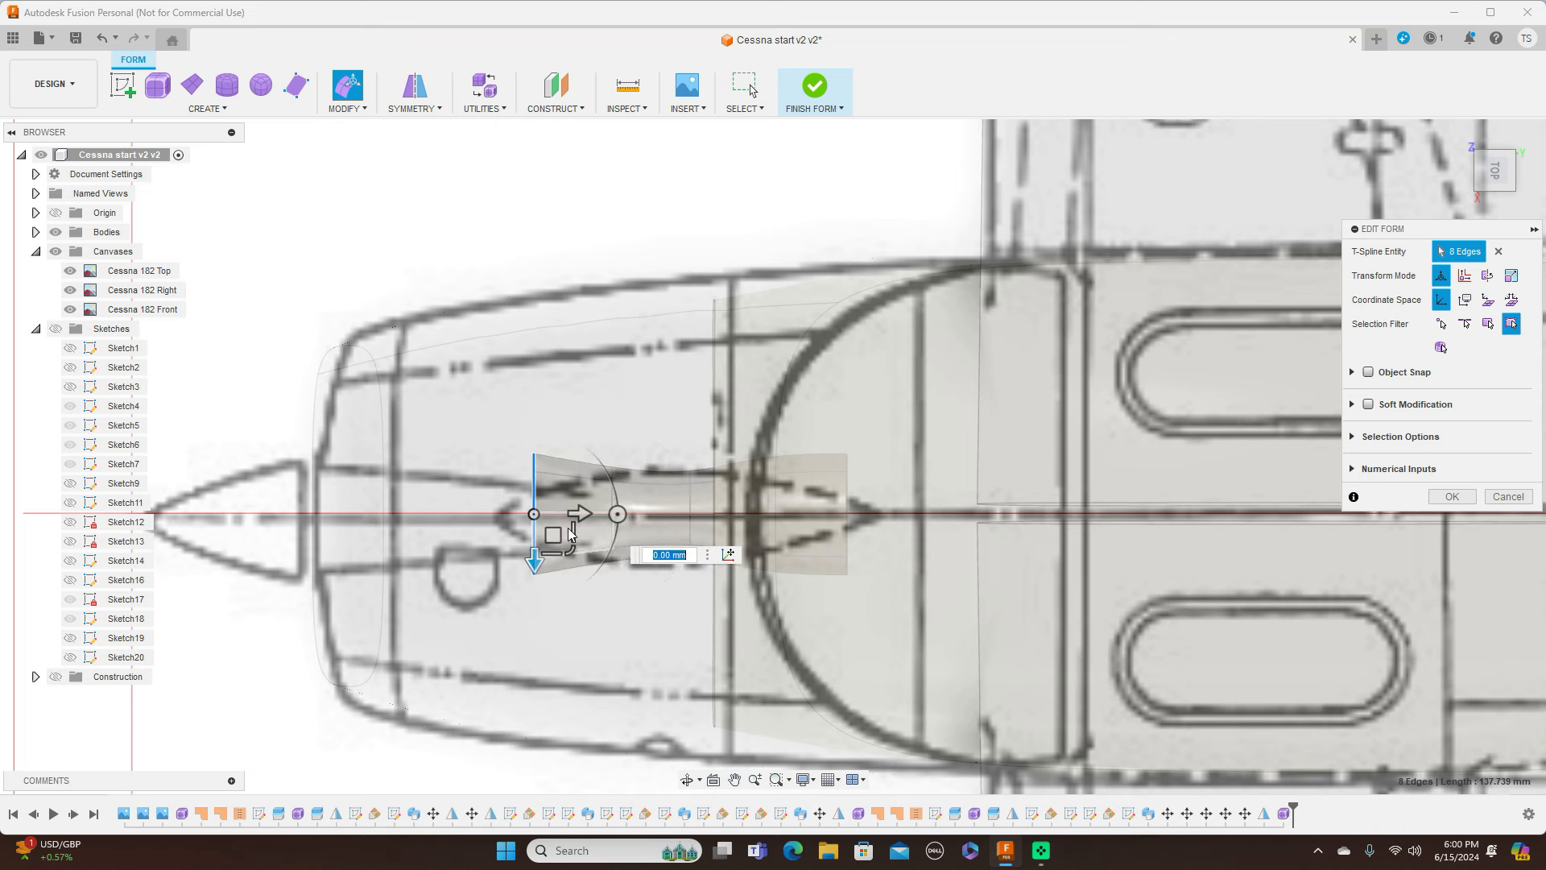
drag(569, 538, 555, 508)
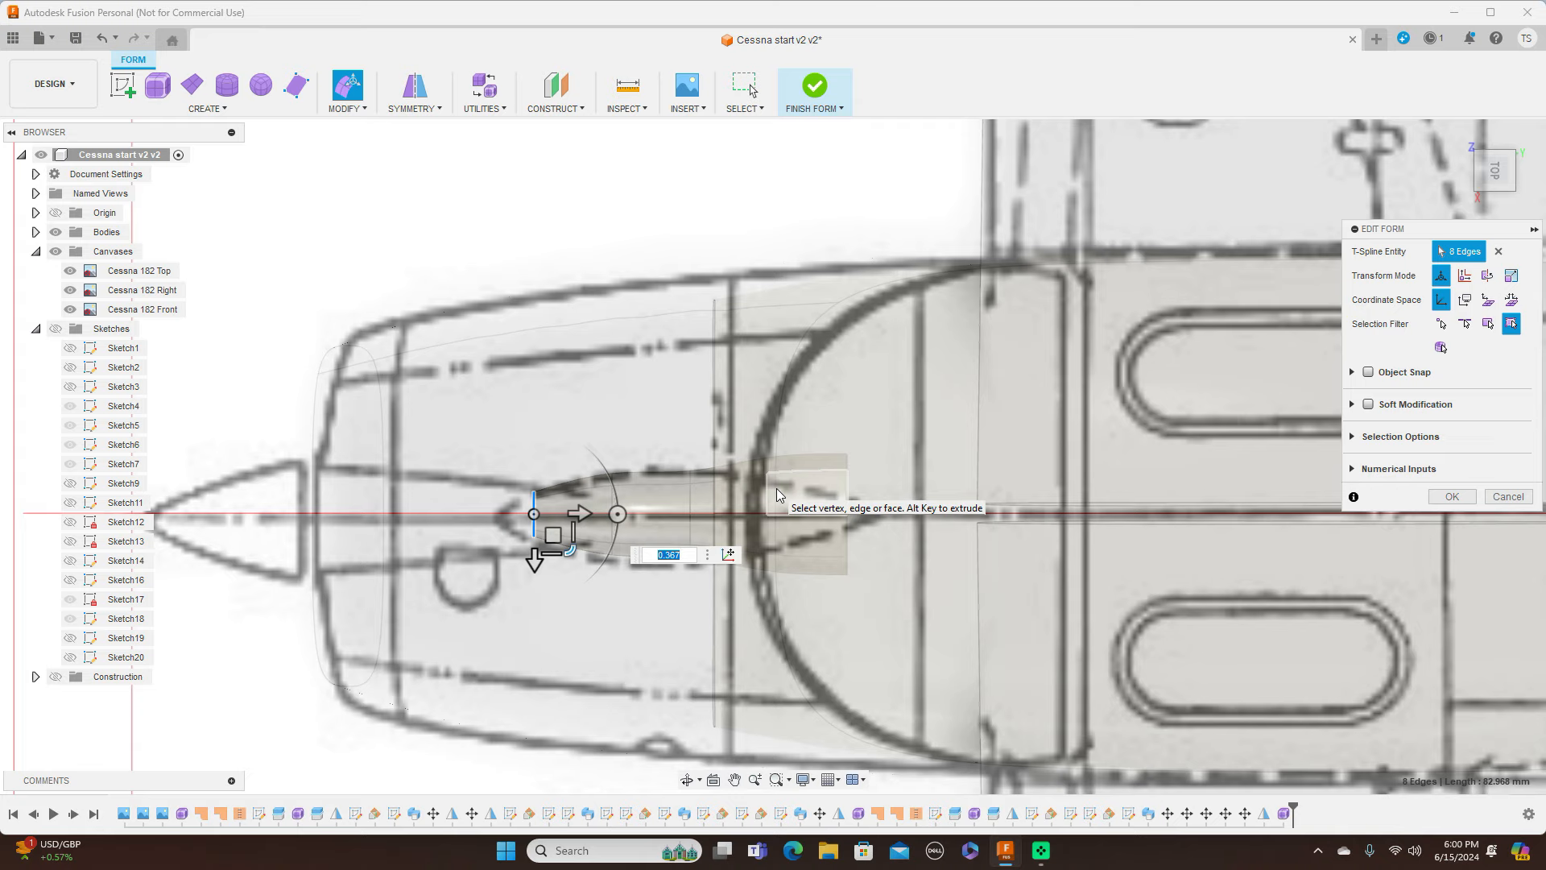
Taper the fairing's tail in the top view by scaling the fourth edge ring by 0.555 and the rear ring by 0.245
scroll(777, 494, up, 5)
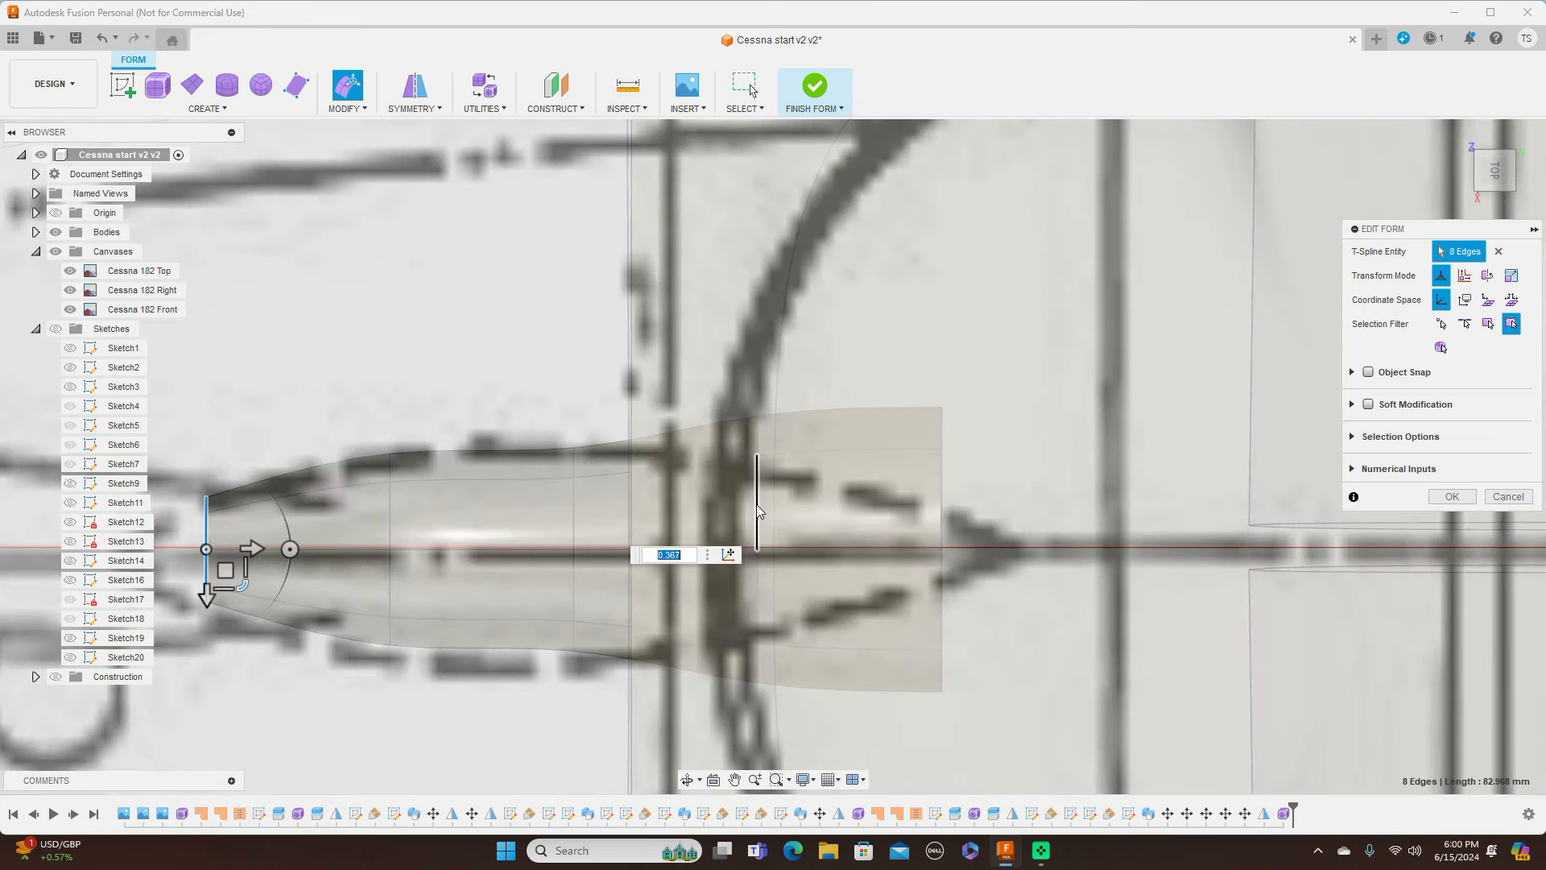
double_click(756, 504)
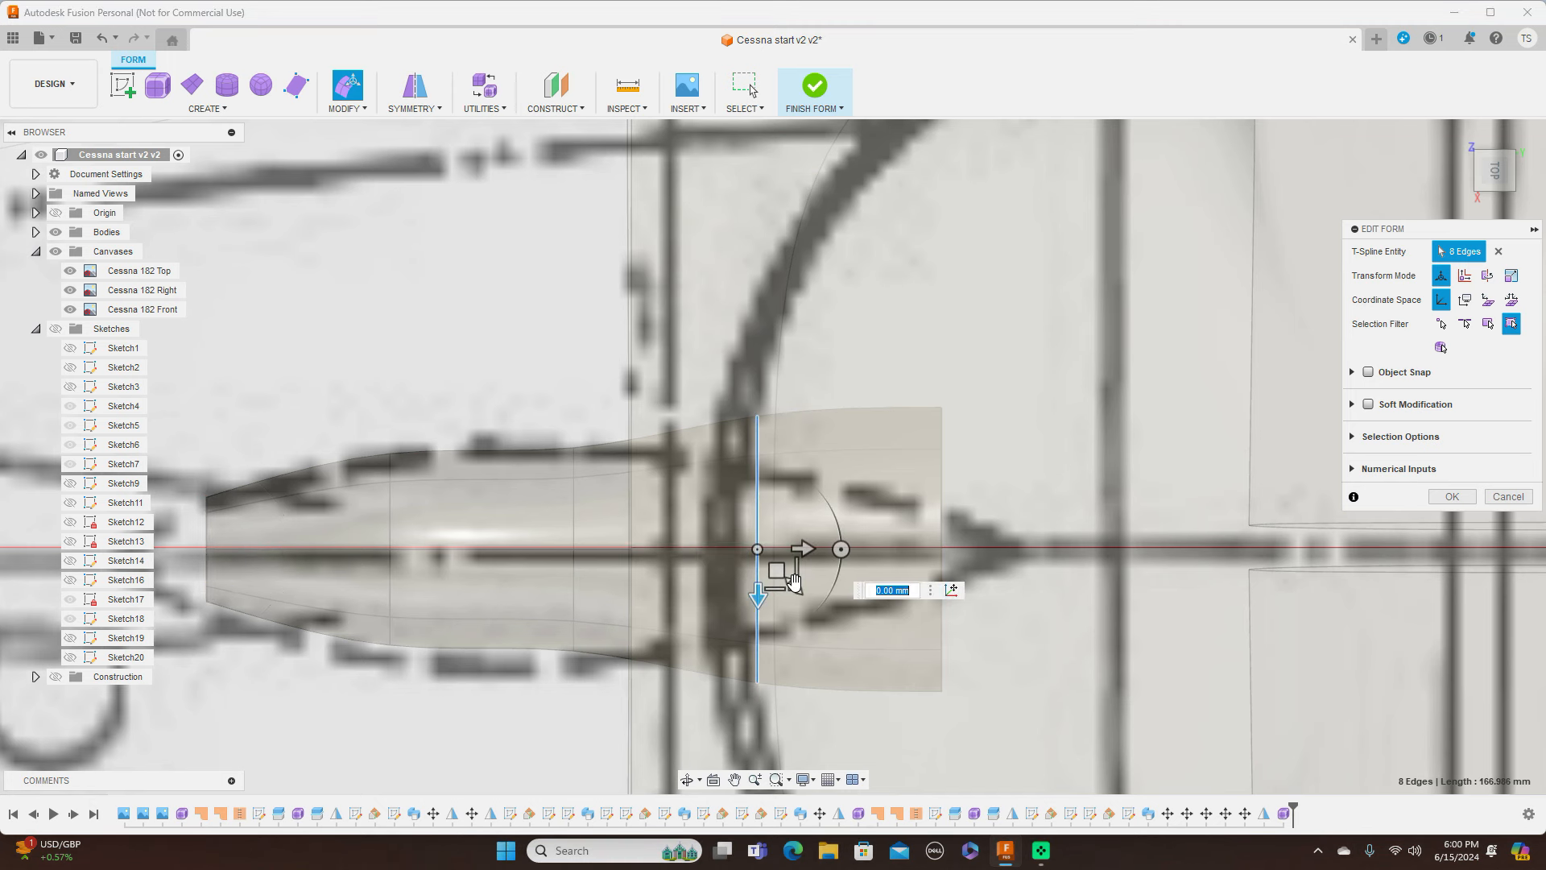
mouse_move(793, 583)
mouse_down()
mouse_move(786, 544)
mouse_move(791, 556)
mouse_up()
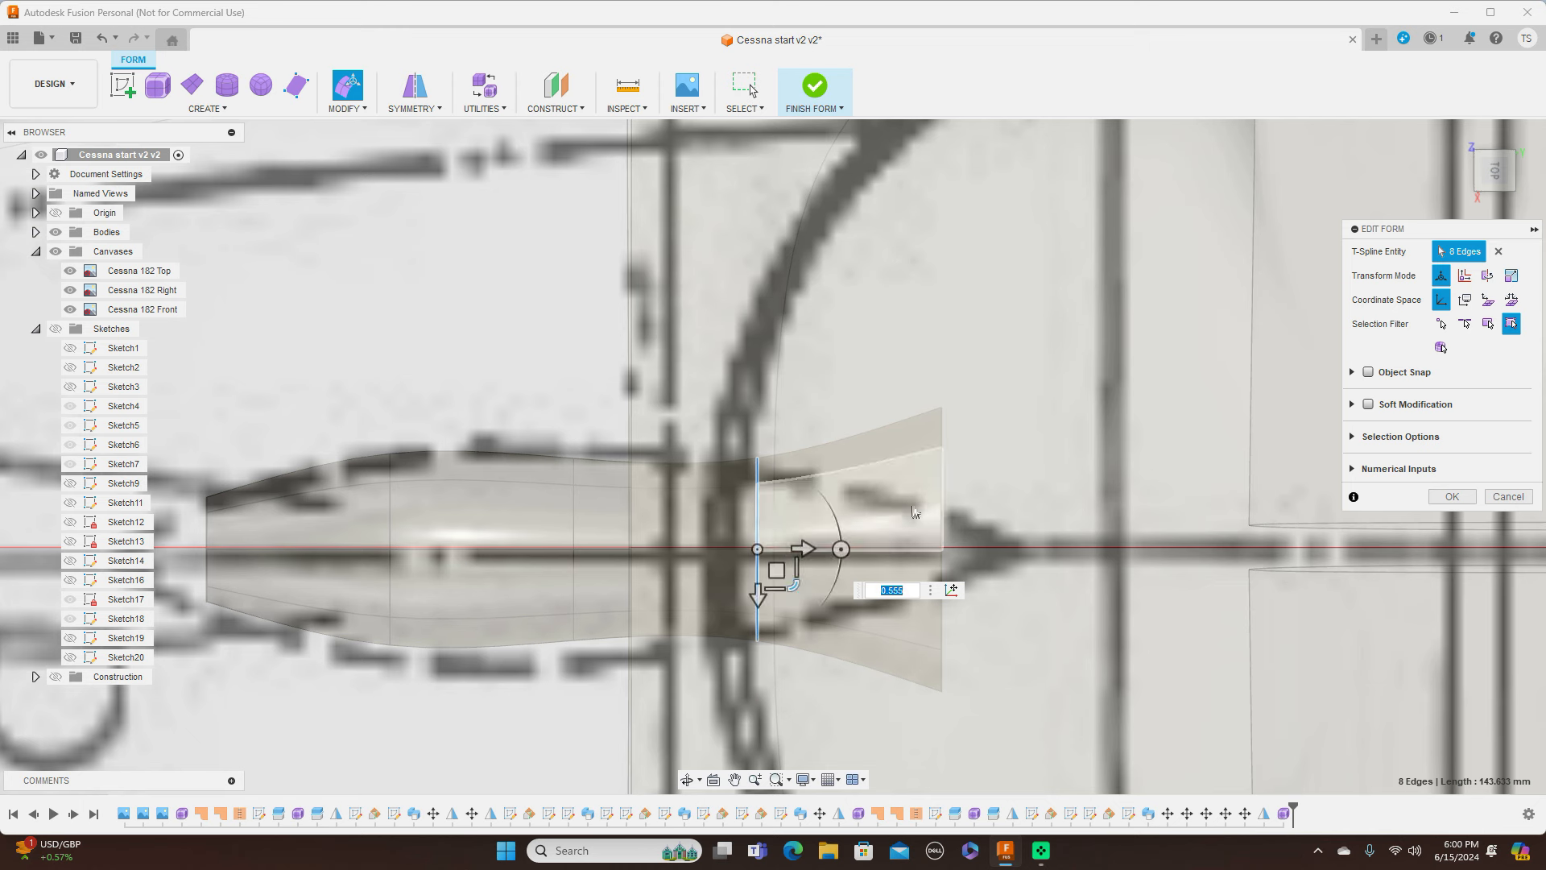
double_click(940, 506)
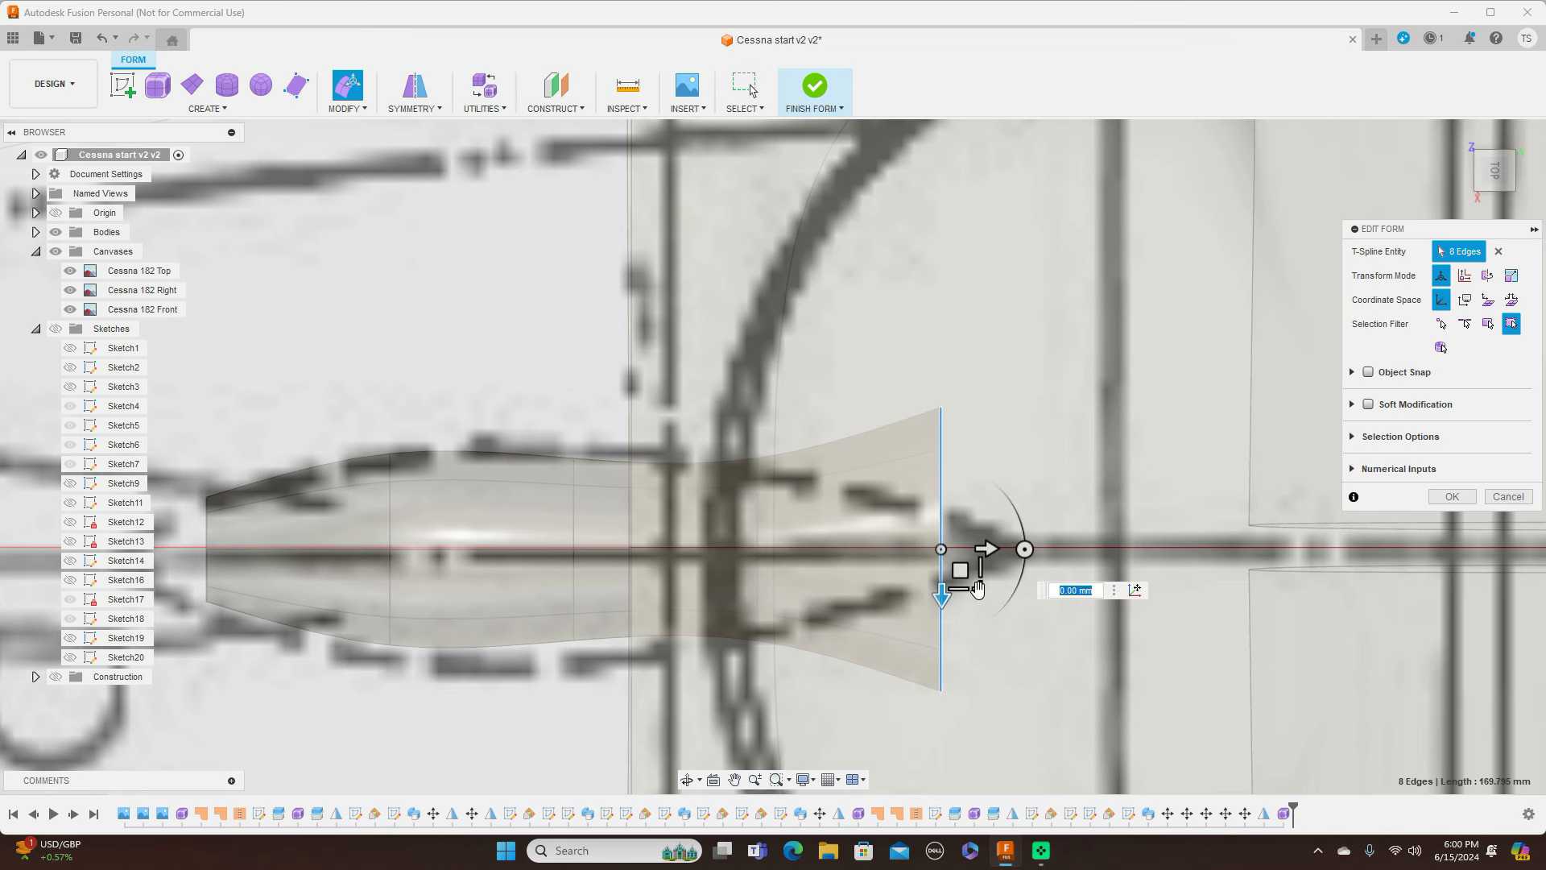
drag(977, 591, 970, 525)
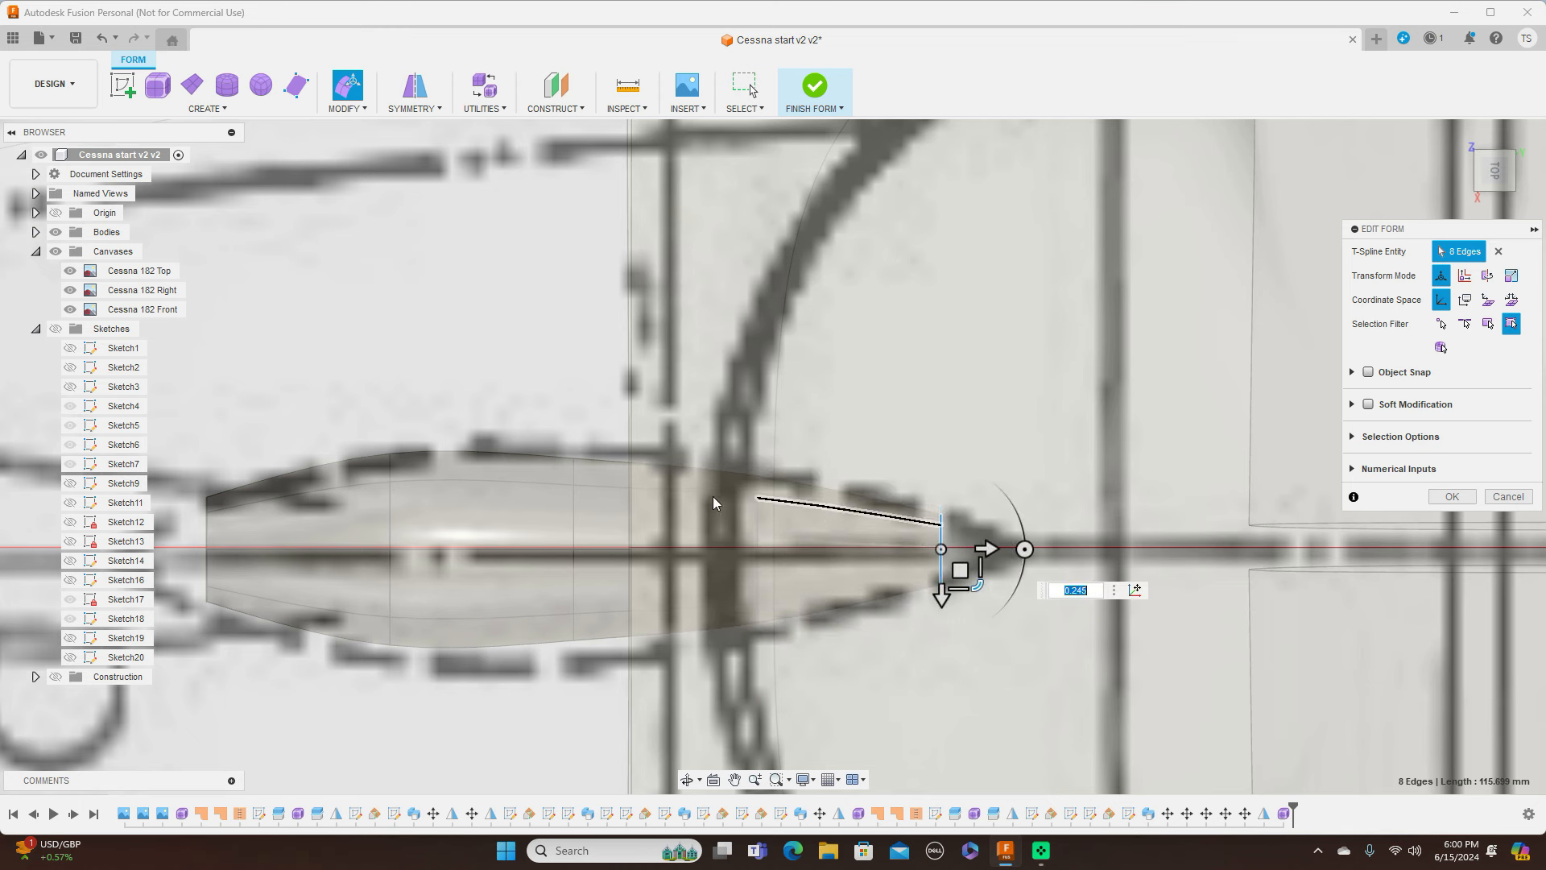
Widen the third and fourth edge rings slightly to the dashed outline in the top view, scaling the fourth by 1.163
double_click(574, 512)
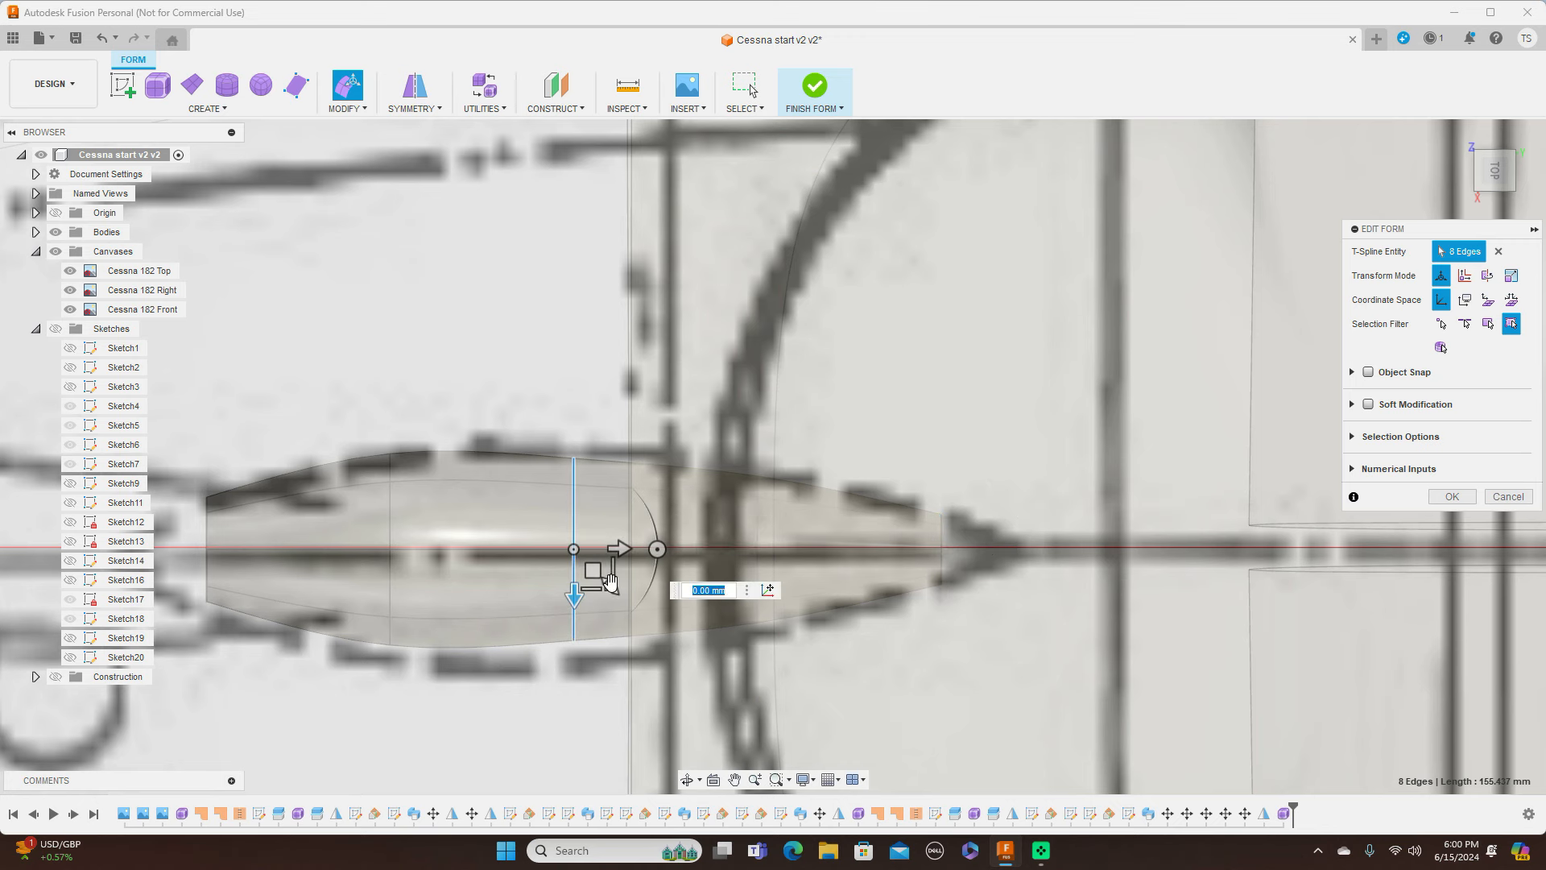
drag(609, 584, 609, 592)
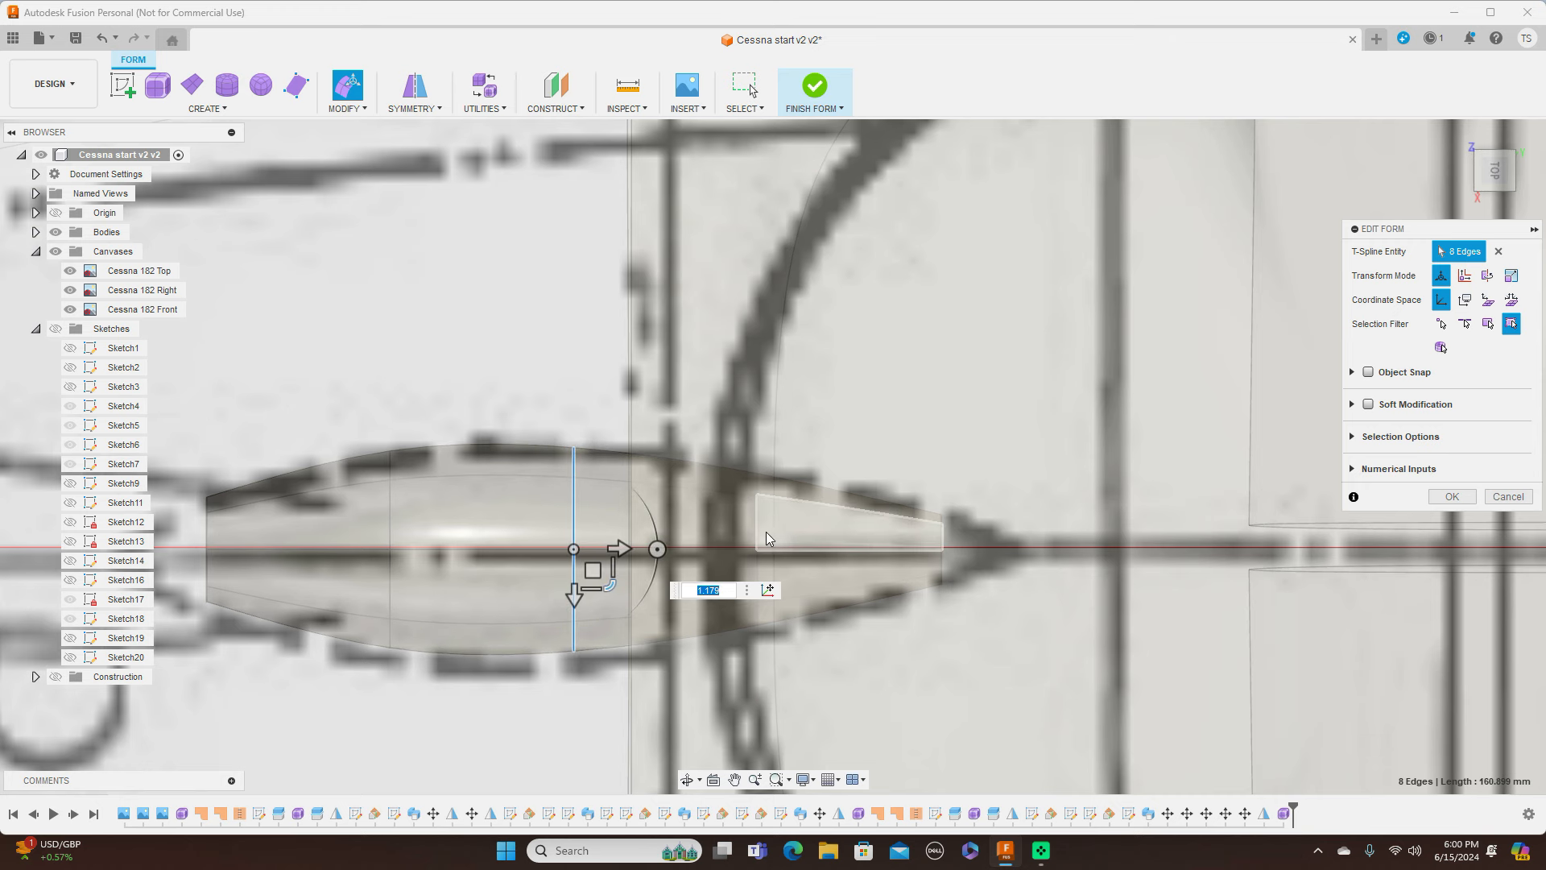
double_click(758, 533)
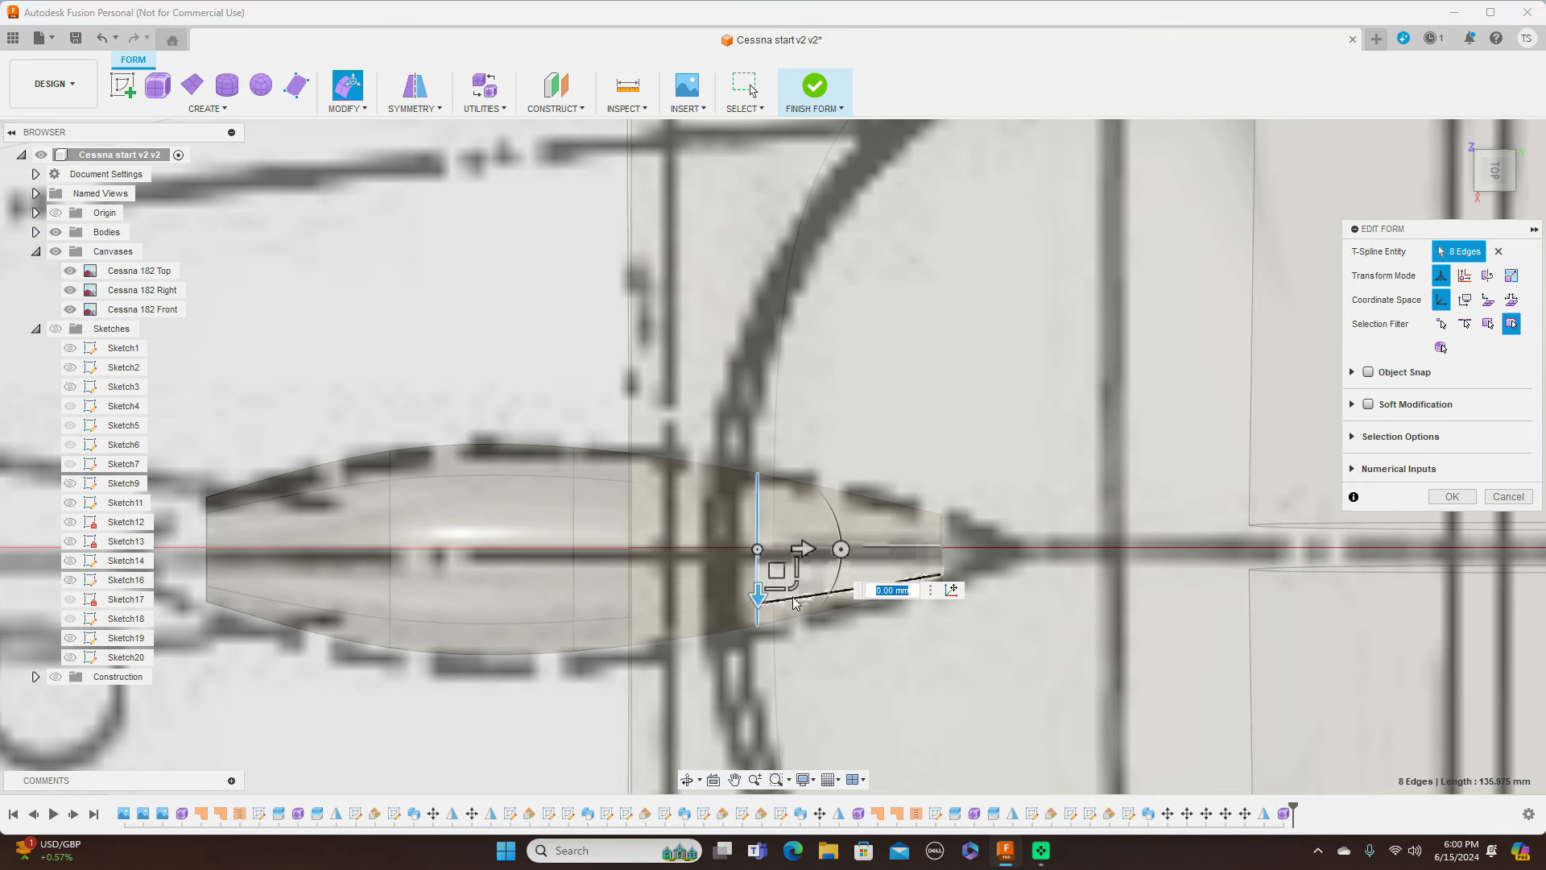
drag(792, 589, 792, 596)
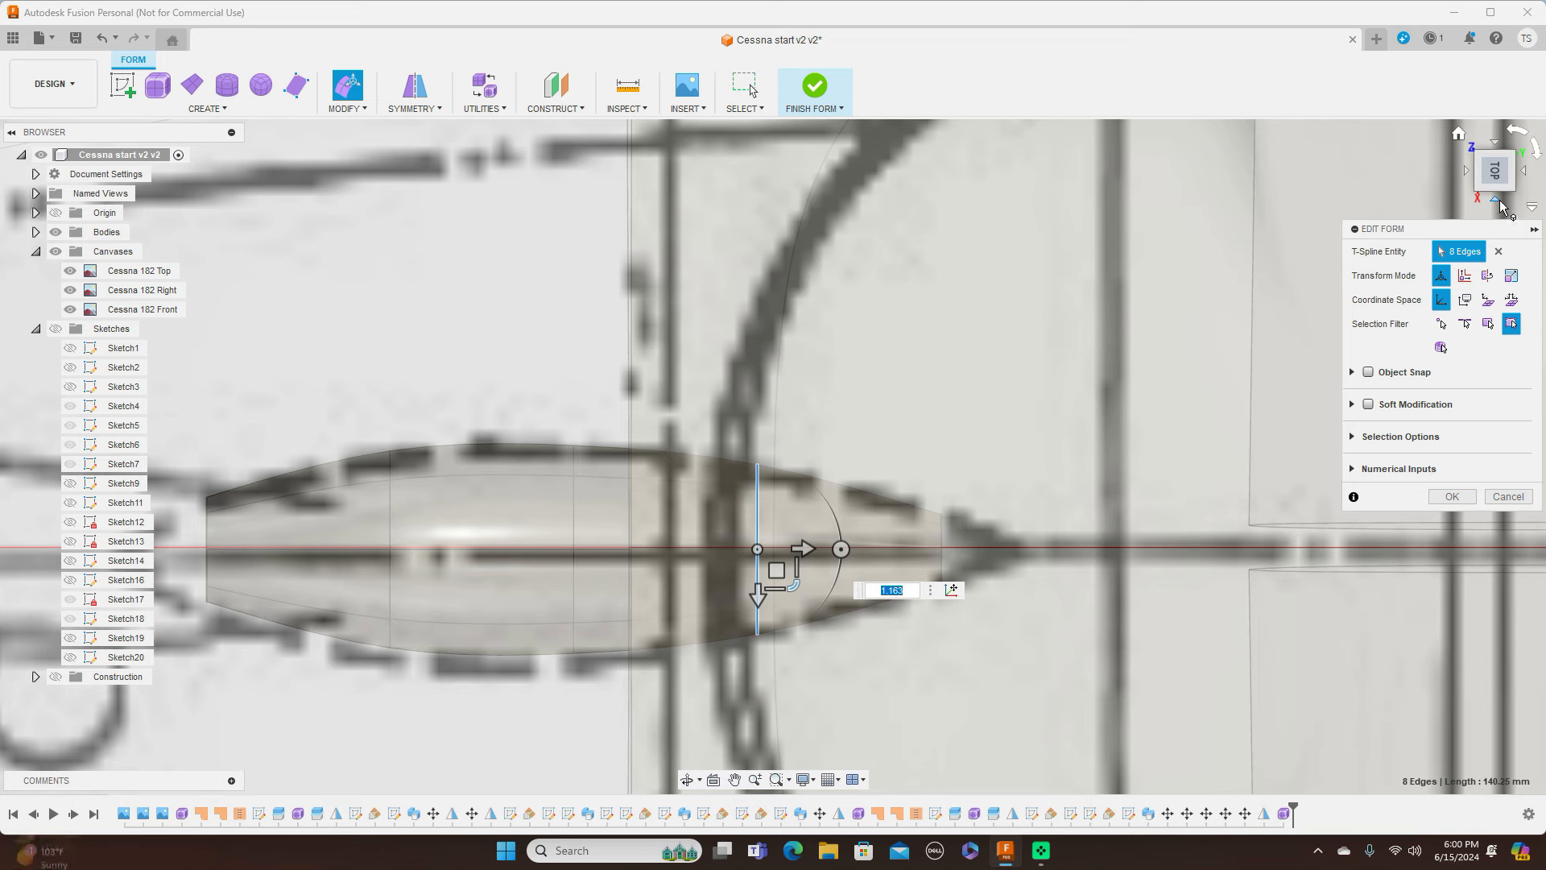
Lower the front and second edge rings onto the fairing's nose outline in the side view, and scale the second by 0.904
click(1498, 201)
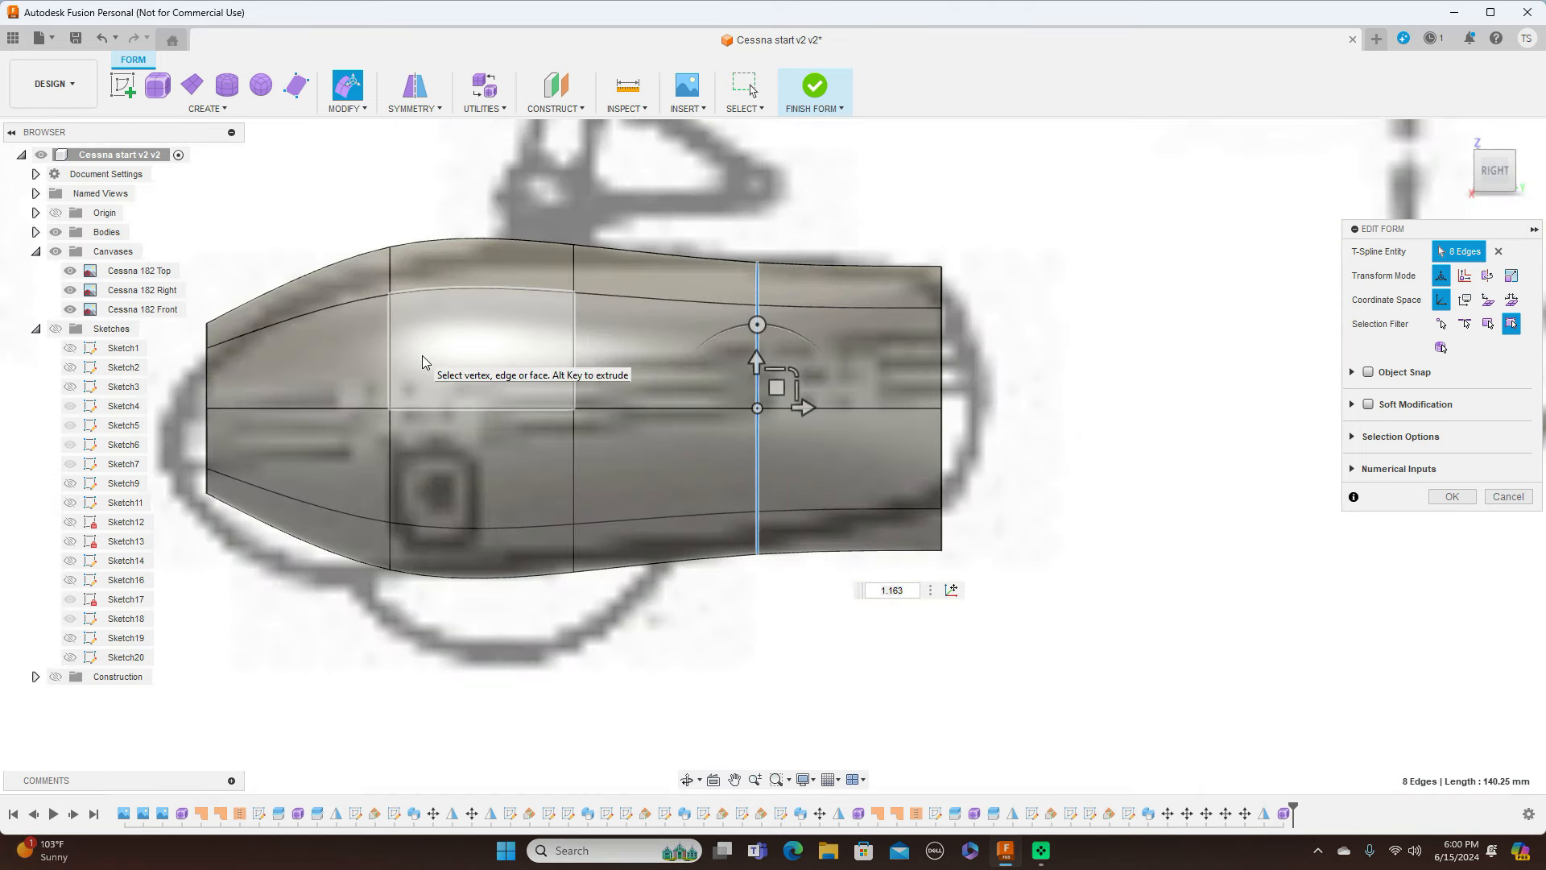
double_click(392, 348)
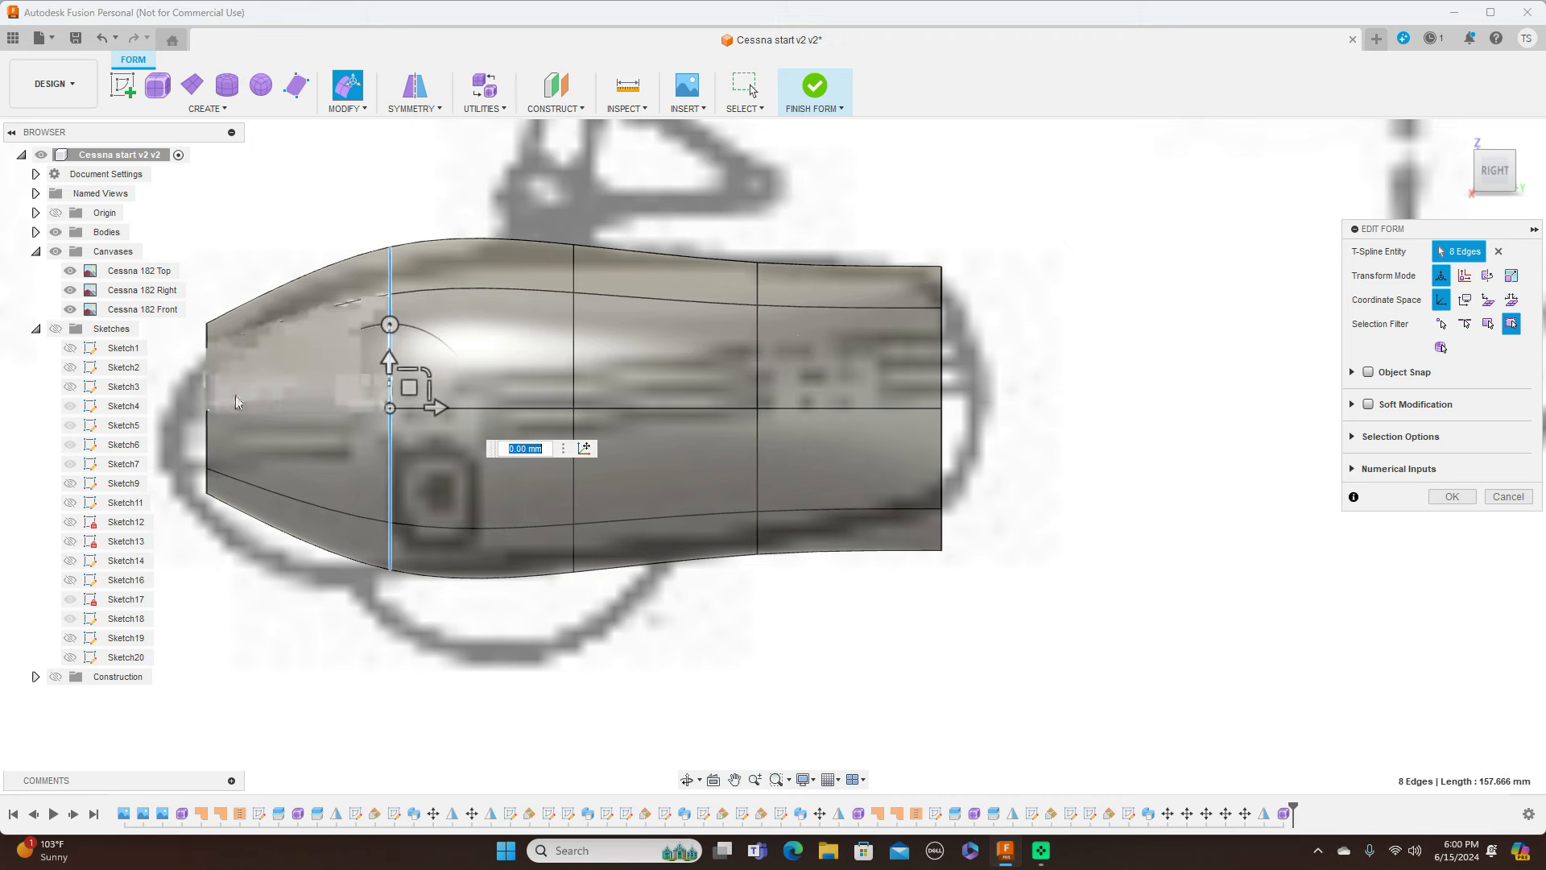
double_click(211, 392)
drag(226, 388, 225, 426)
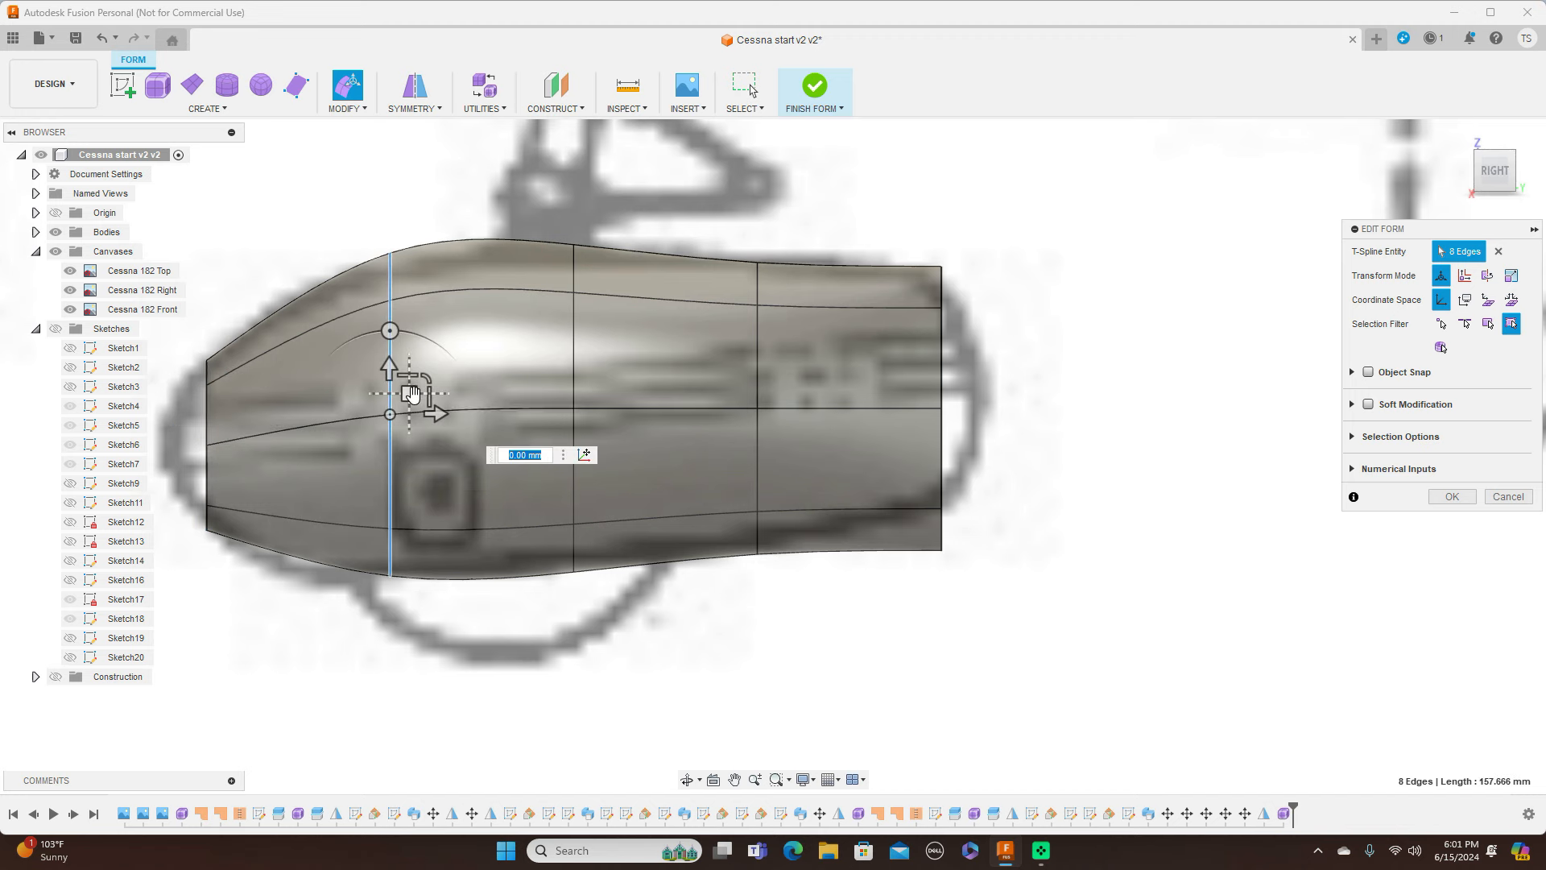
mouse_move(409, 392)
mouse_down()
mouse_move(413, 410)
mouse_move(423, 399)
mouse_up()
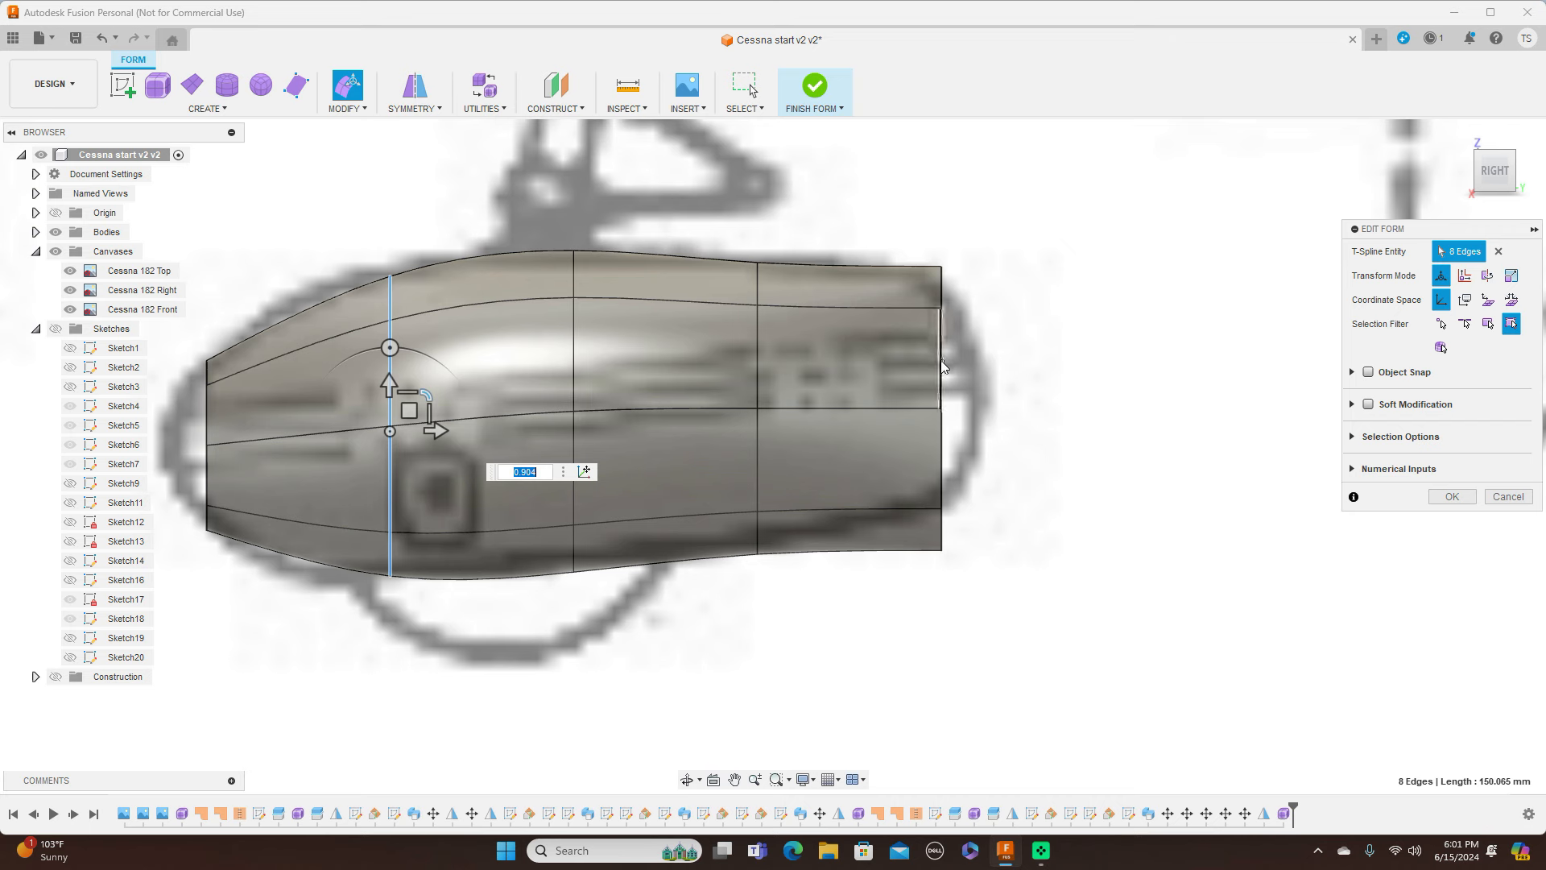
Shrink the rear edge ring and raise it 3.989 mm, then raise the fourth ring 1.841 mm to match the tail's side outline
double_click(941, 359)
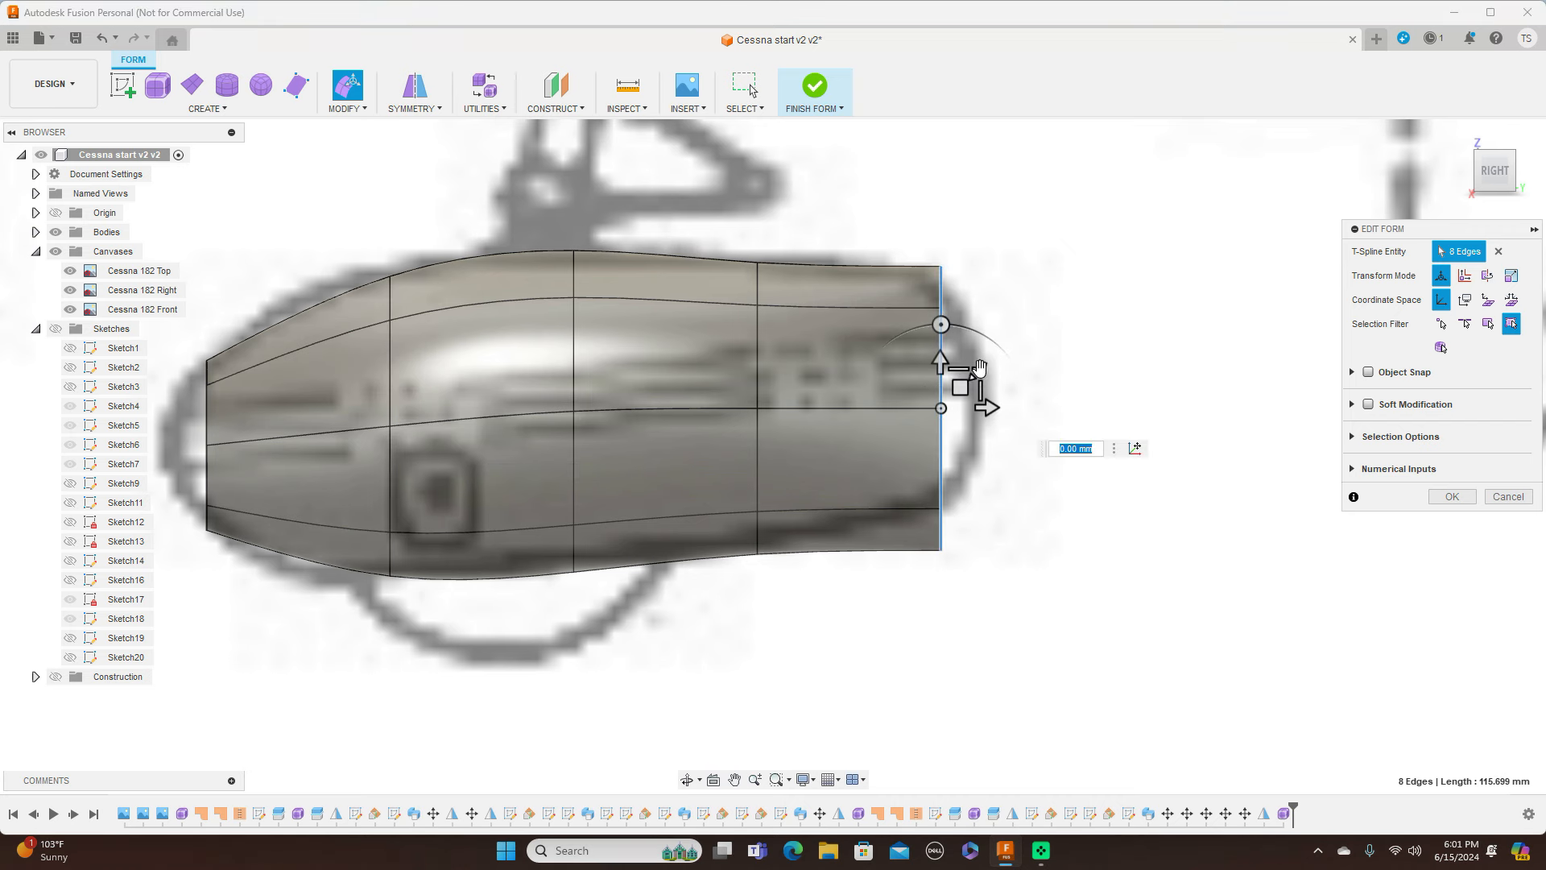
mouse_move(978, 369)
mouse_down()
mouse_move(957, 389)
mouse_move(960, 367)
mouse_up()
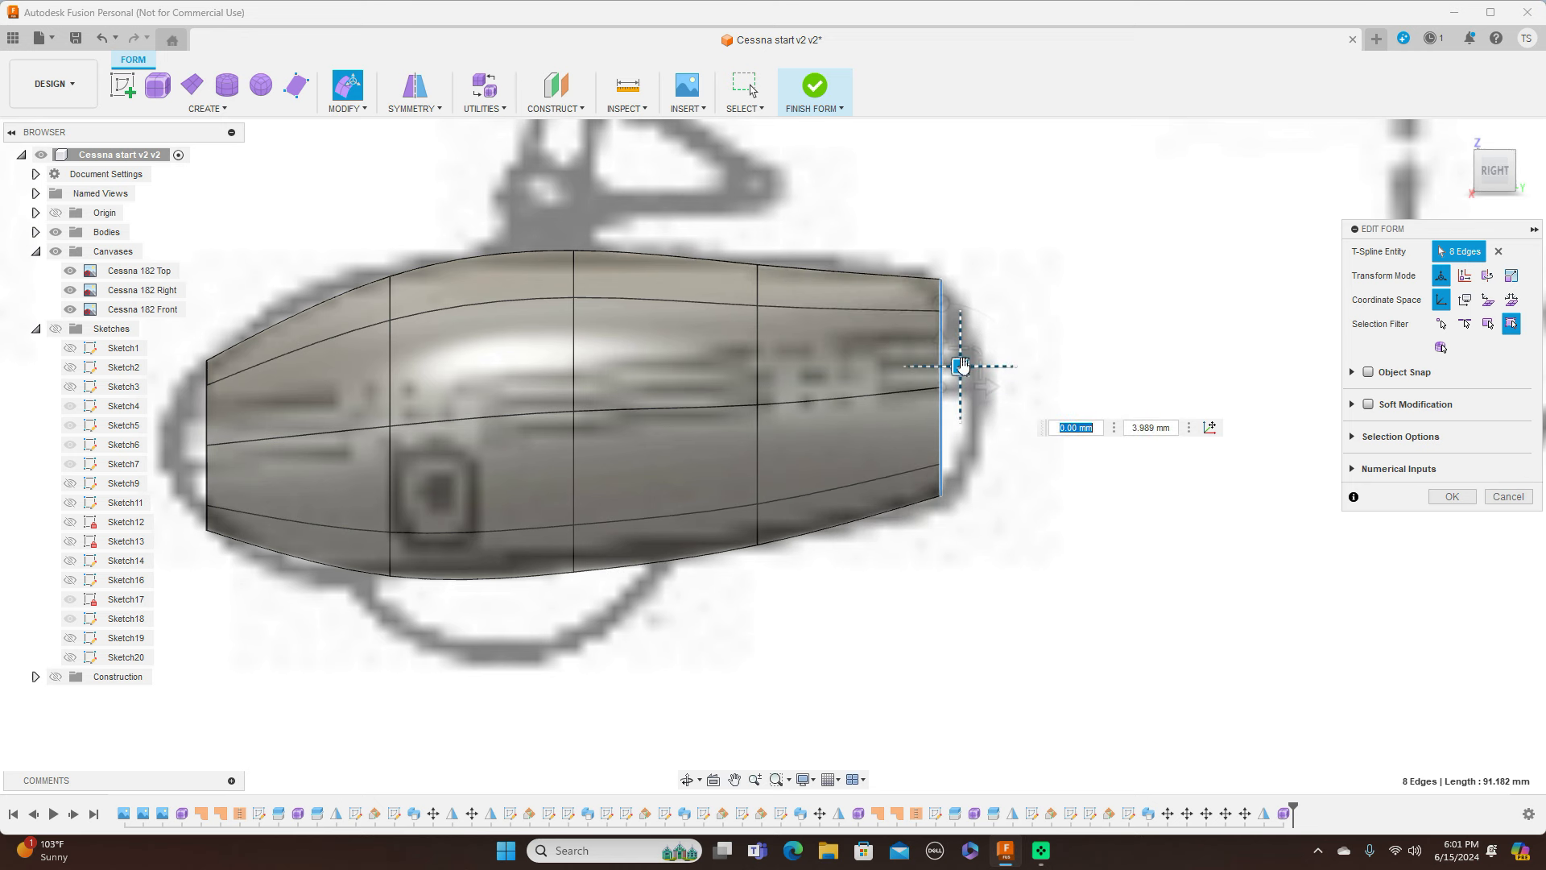
double_click(758, 367)
drag(778, 383, 778, 373)
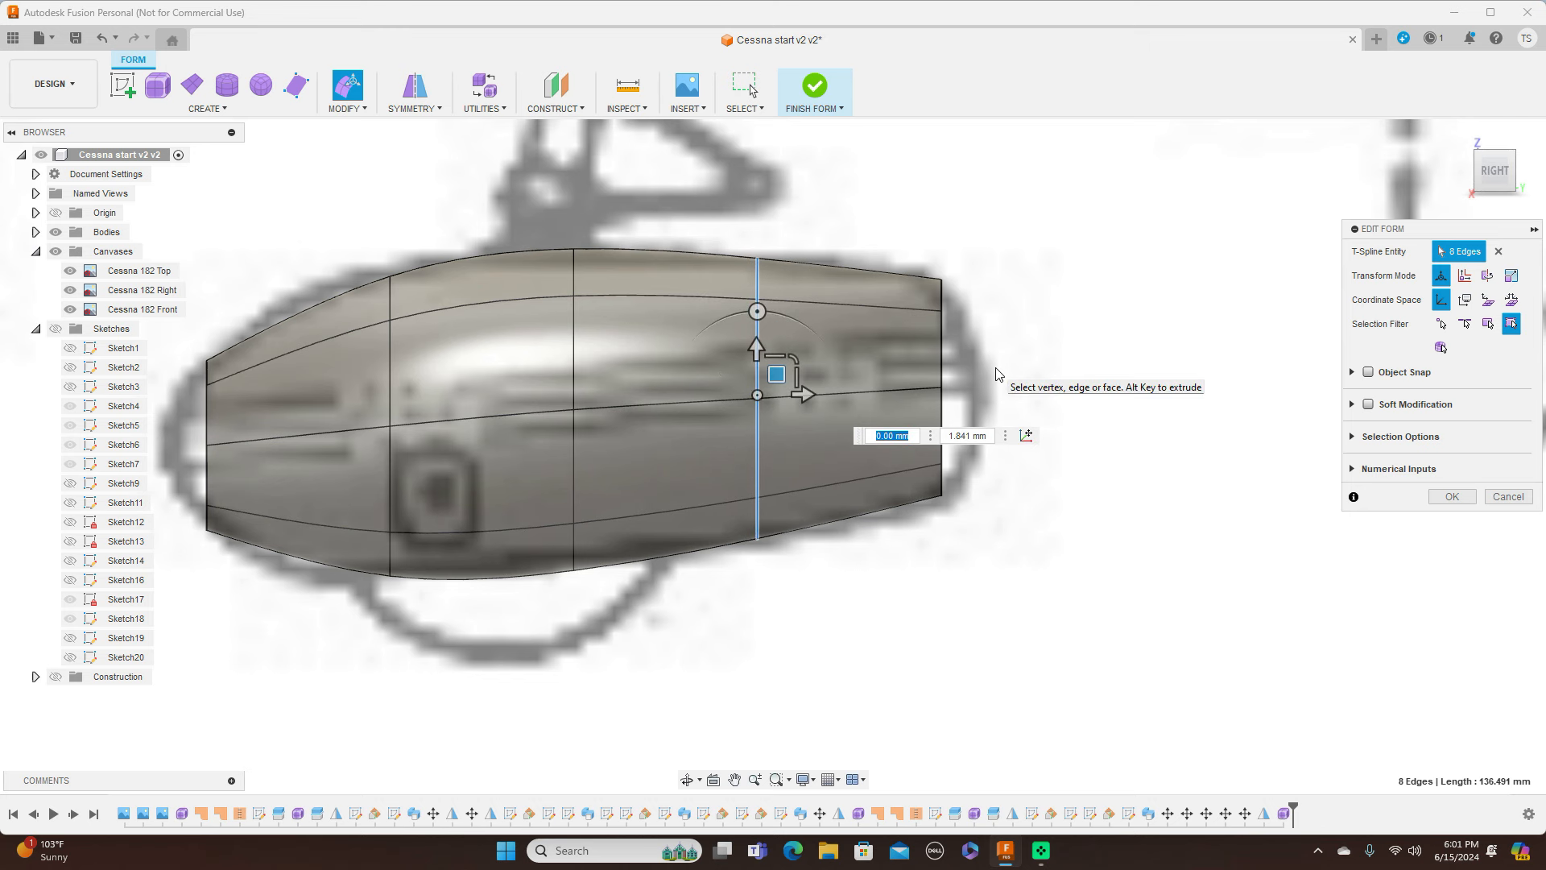
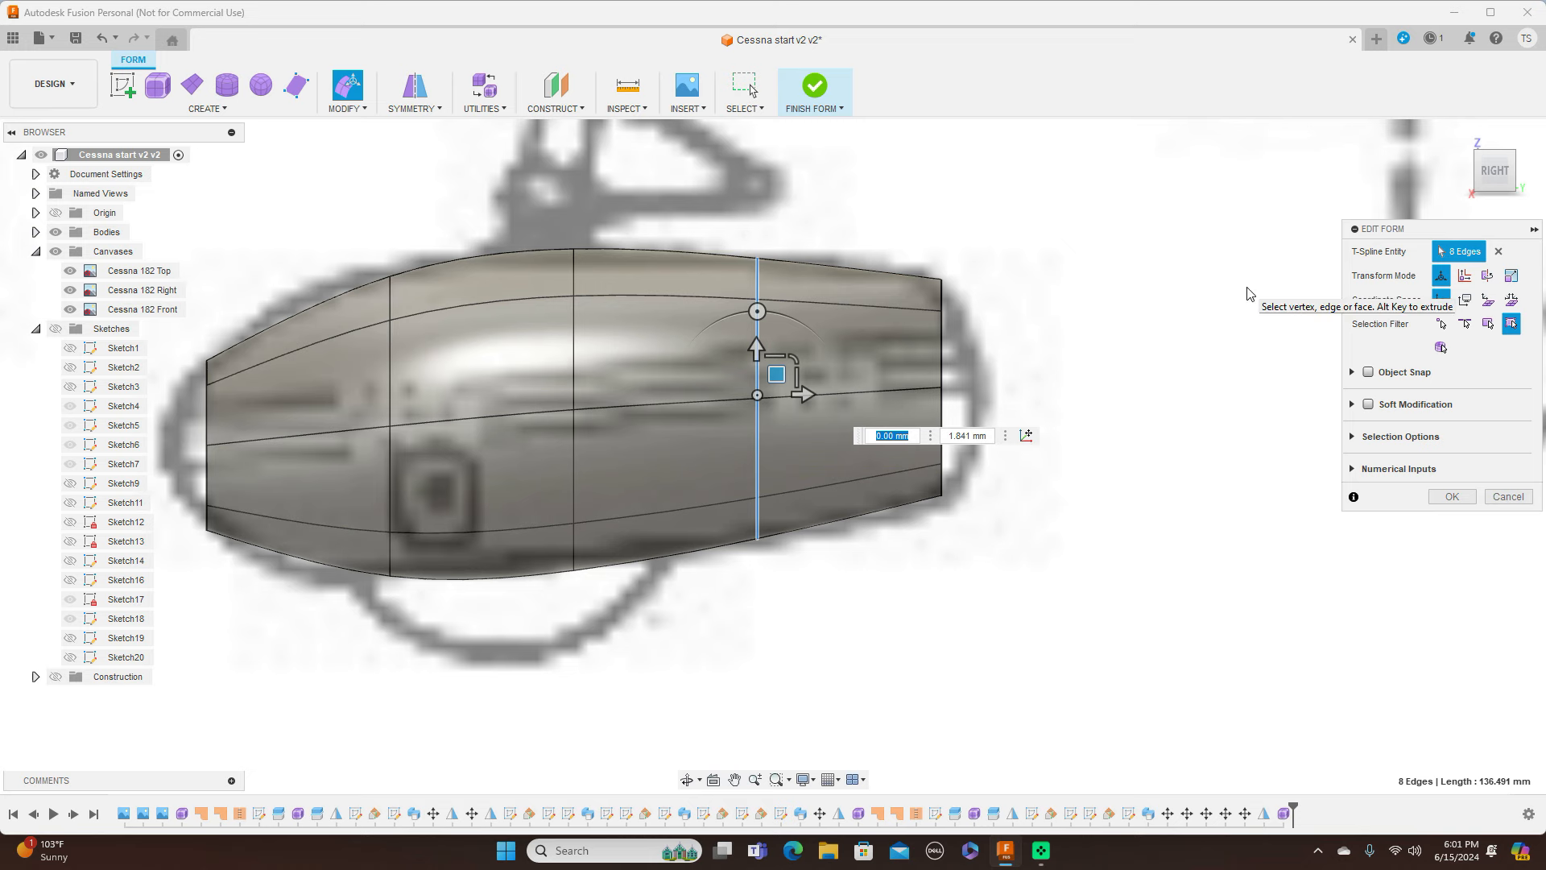
click(1497, 143)
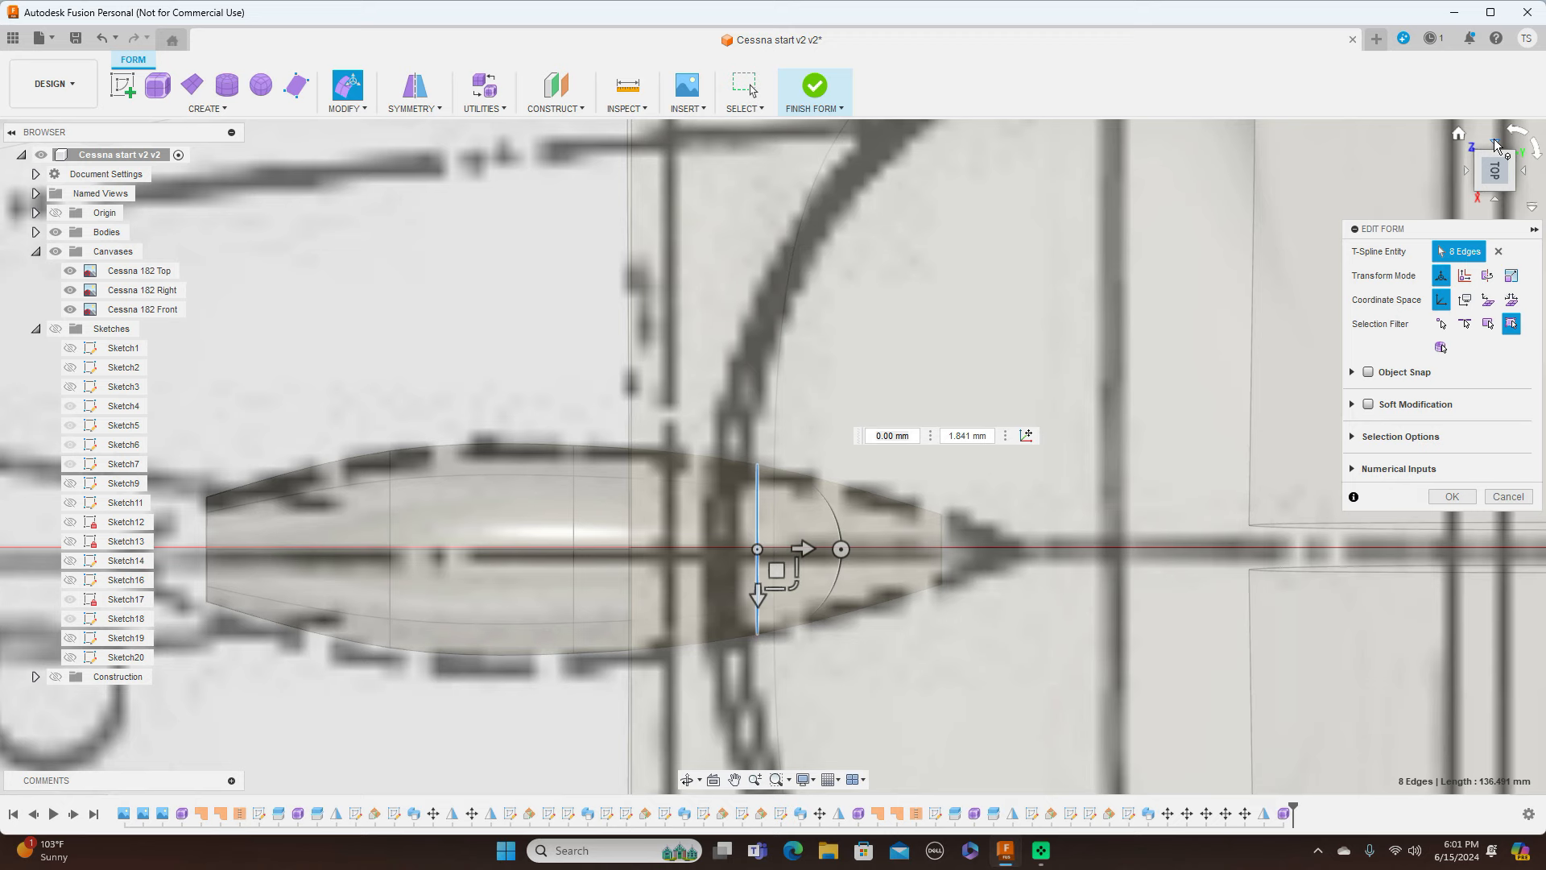
click(1497, 203)
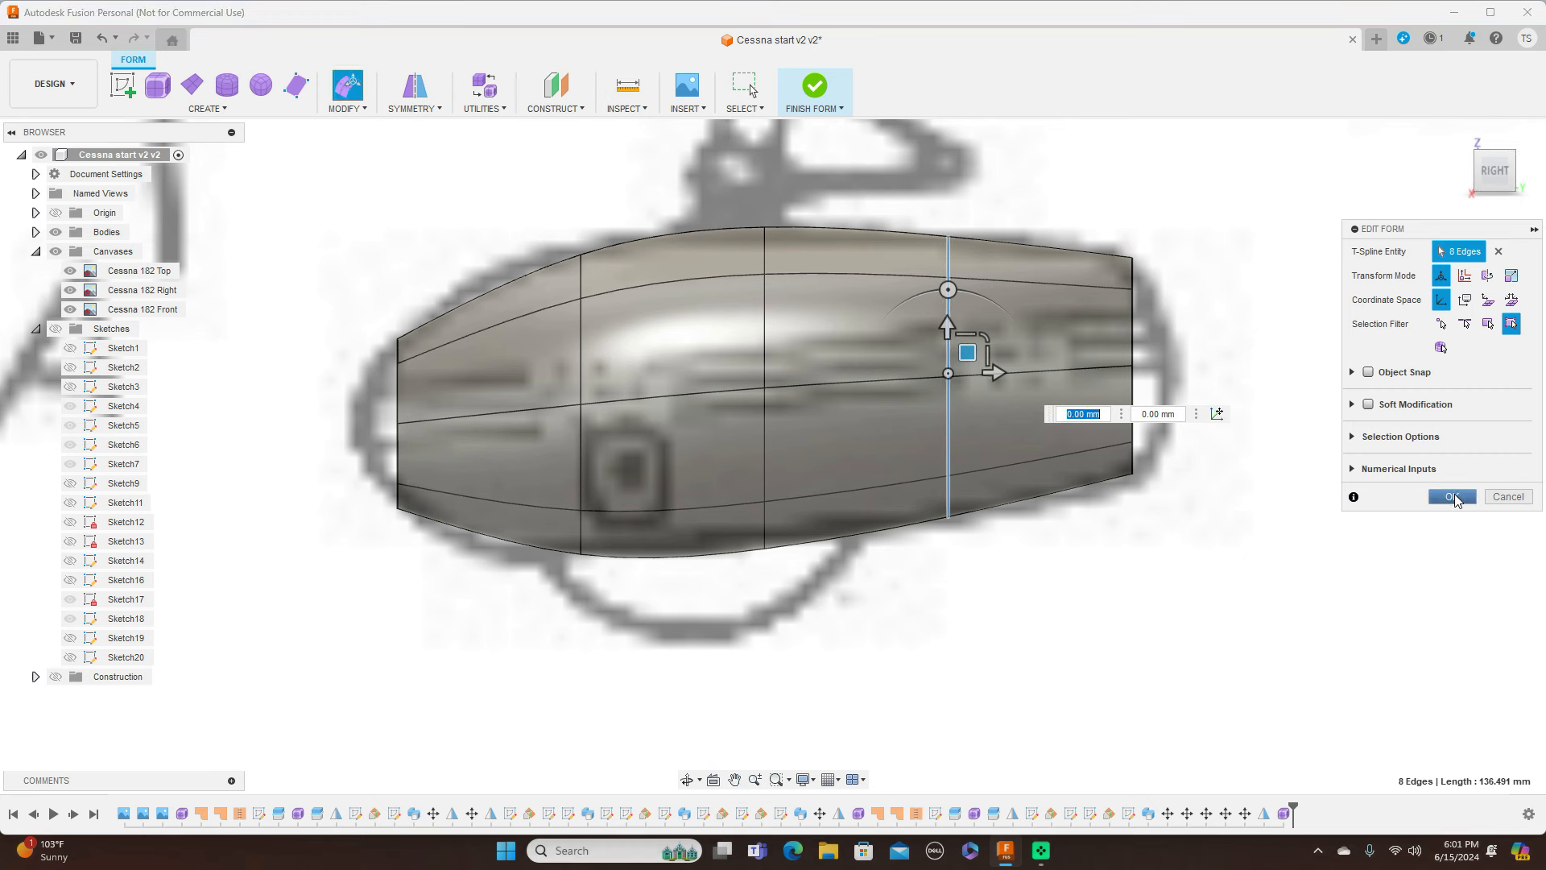
click(1461, 495)
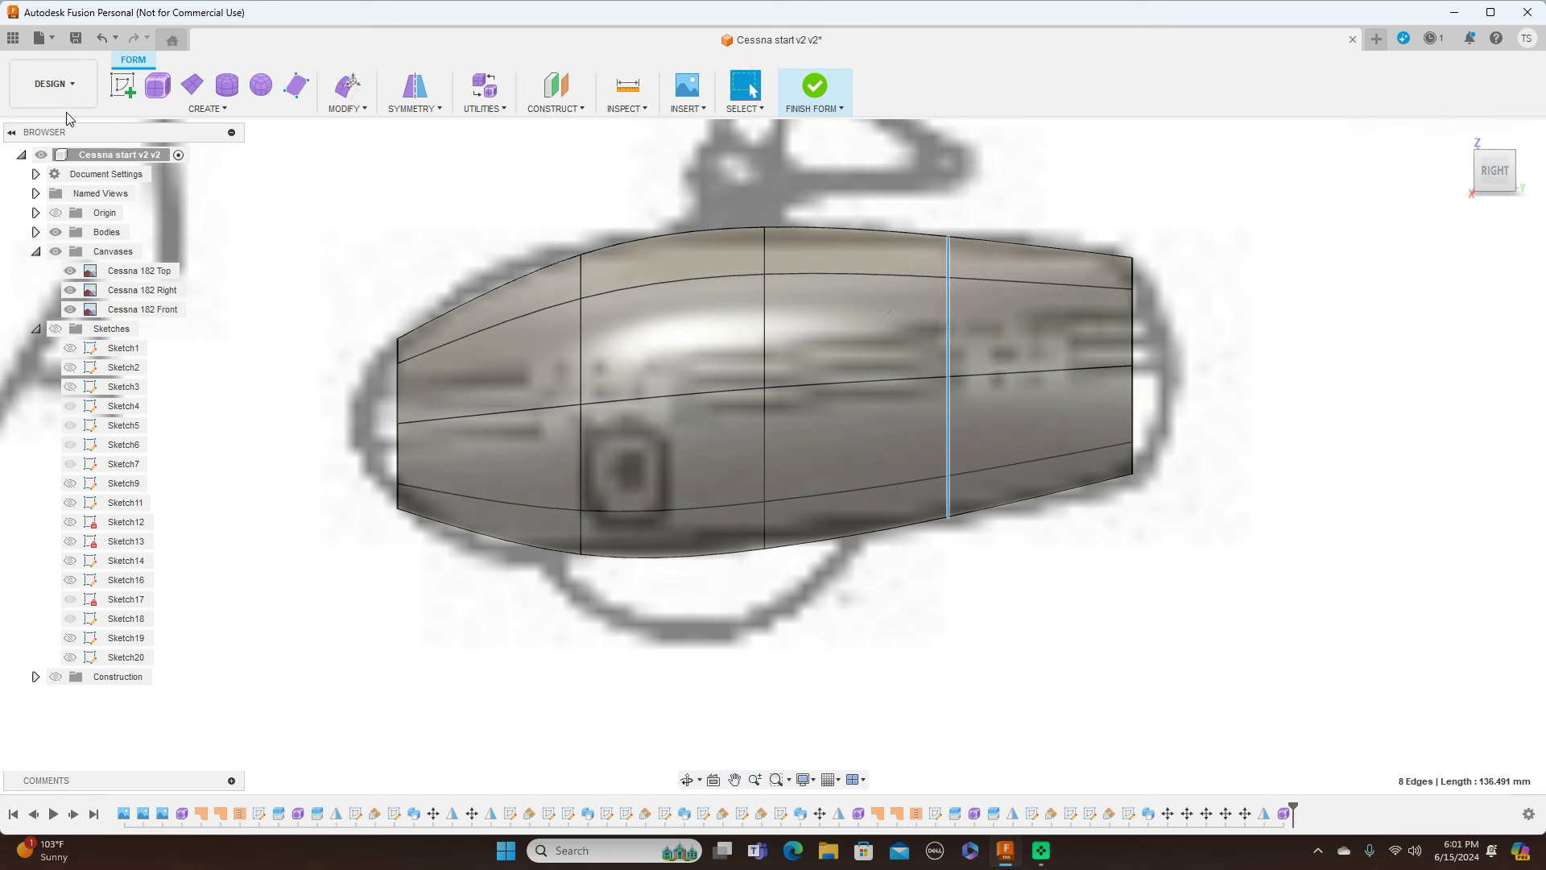
Close the open front end of the fairing with Fill Hole in Fill Star mode
double_click(398, 397)
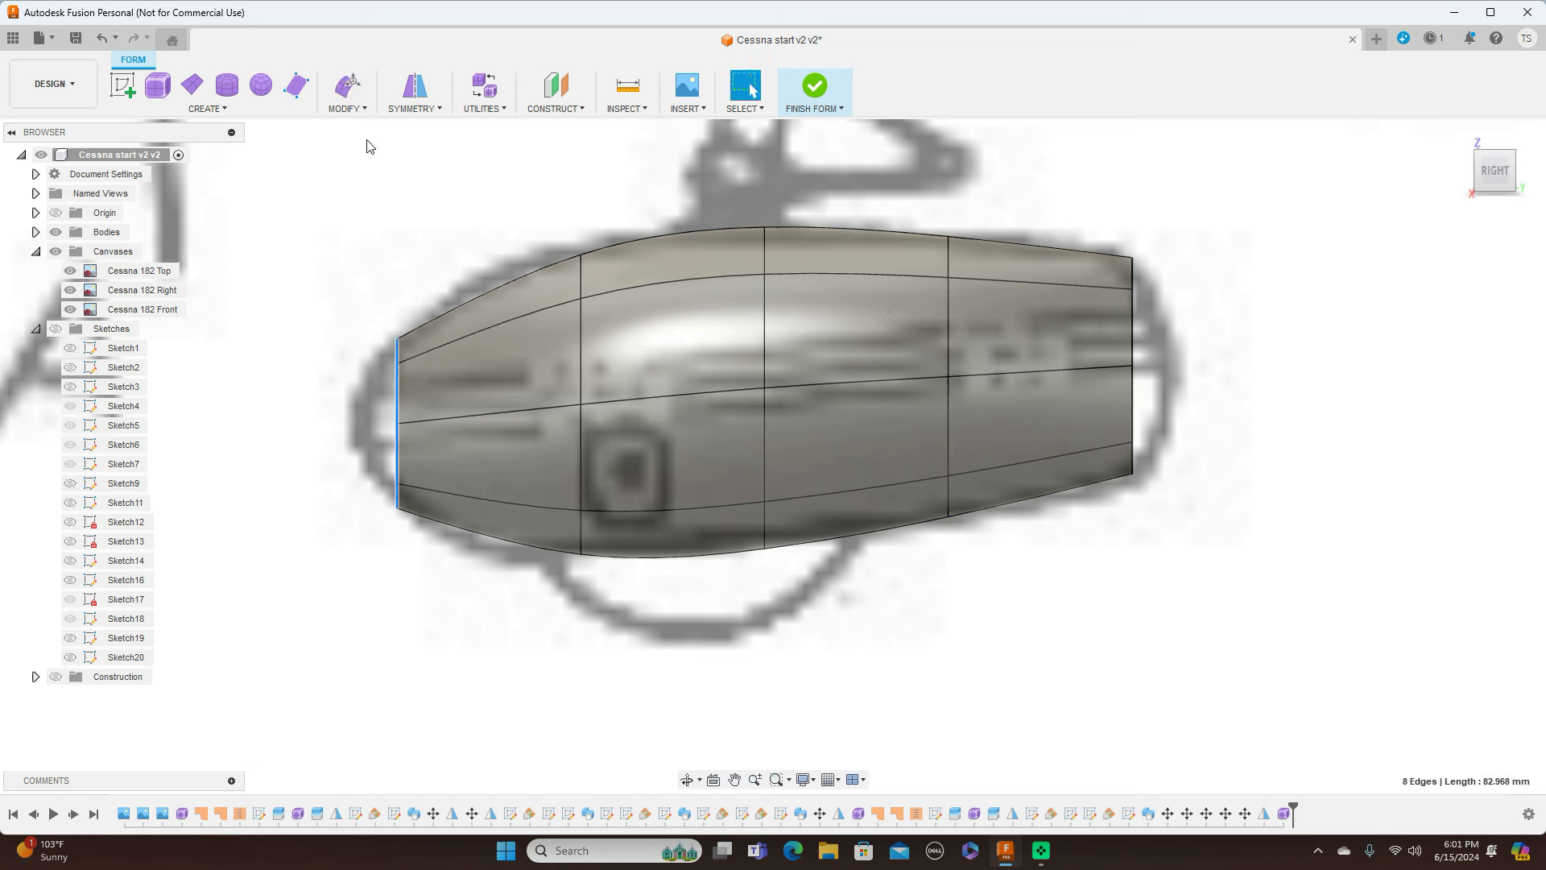
click(366, 112)
click(384, 245)
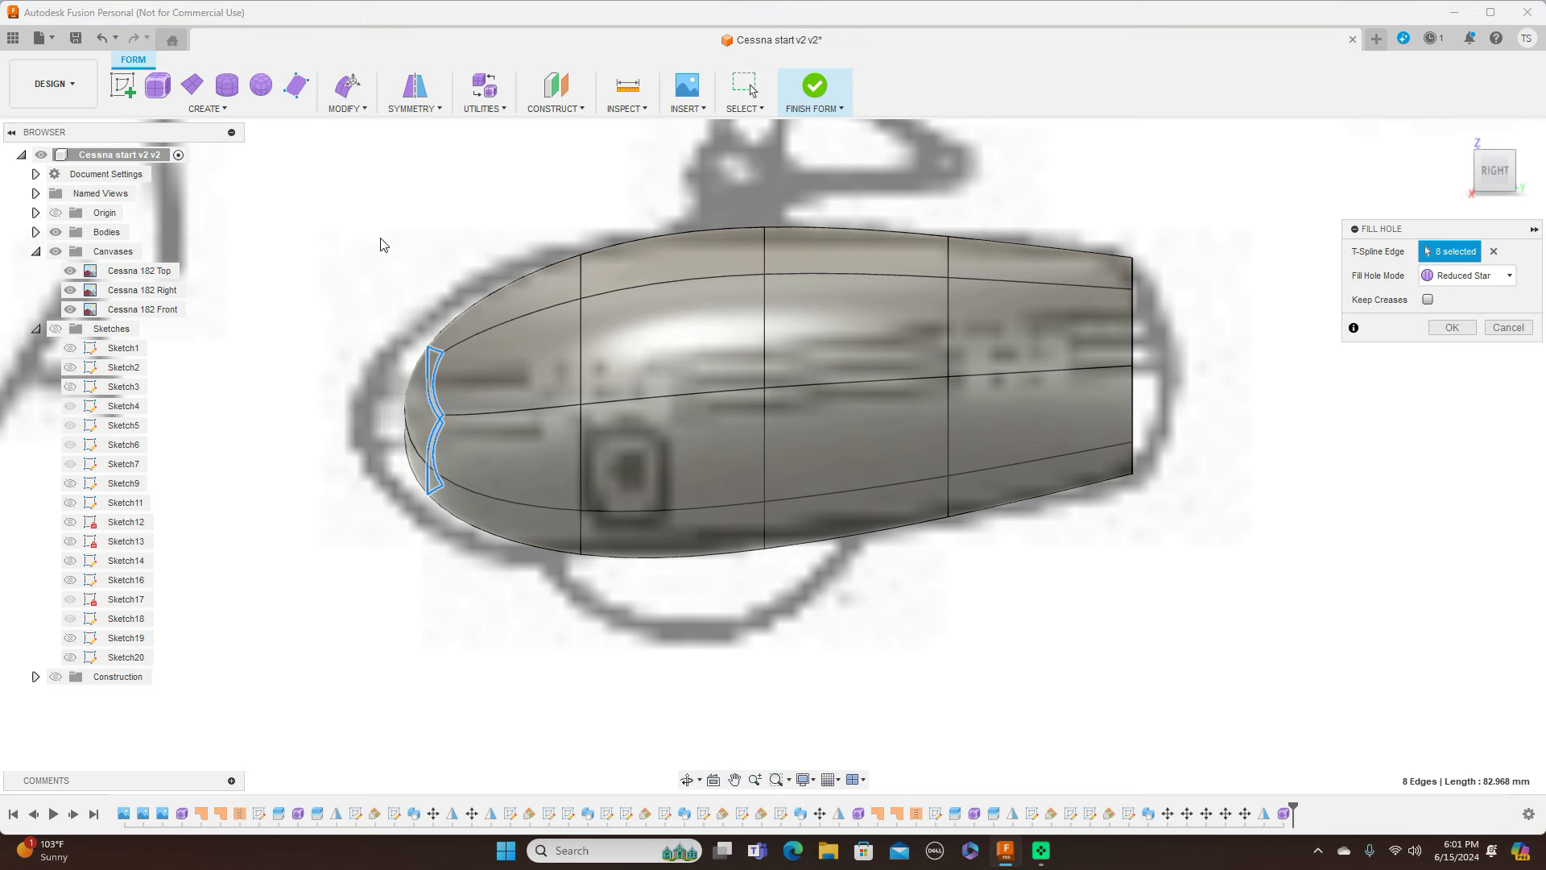
click(1505, 276)
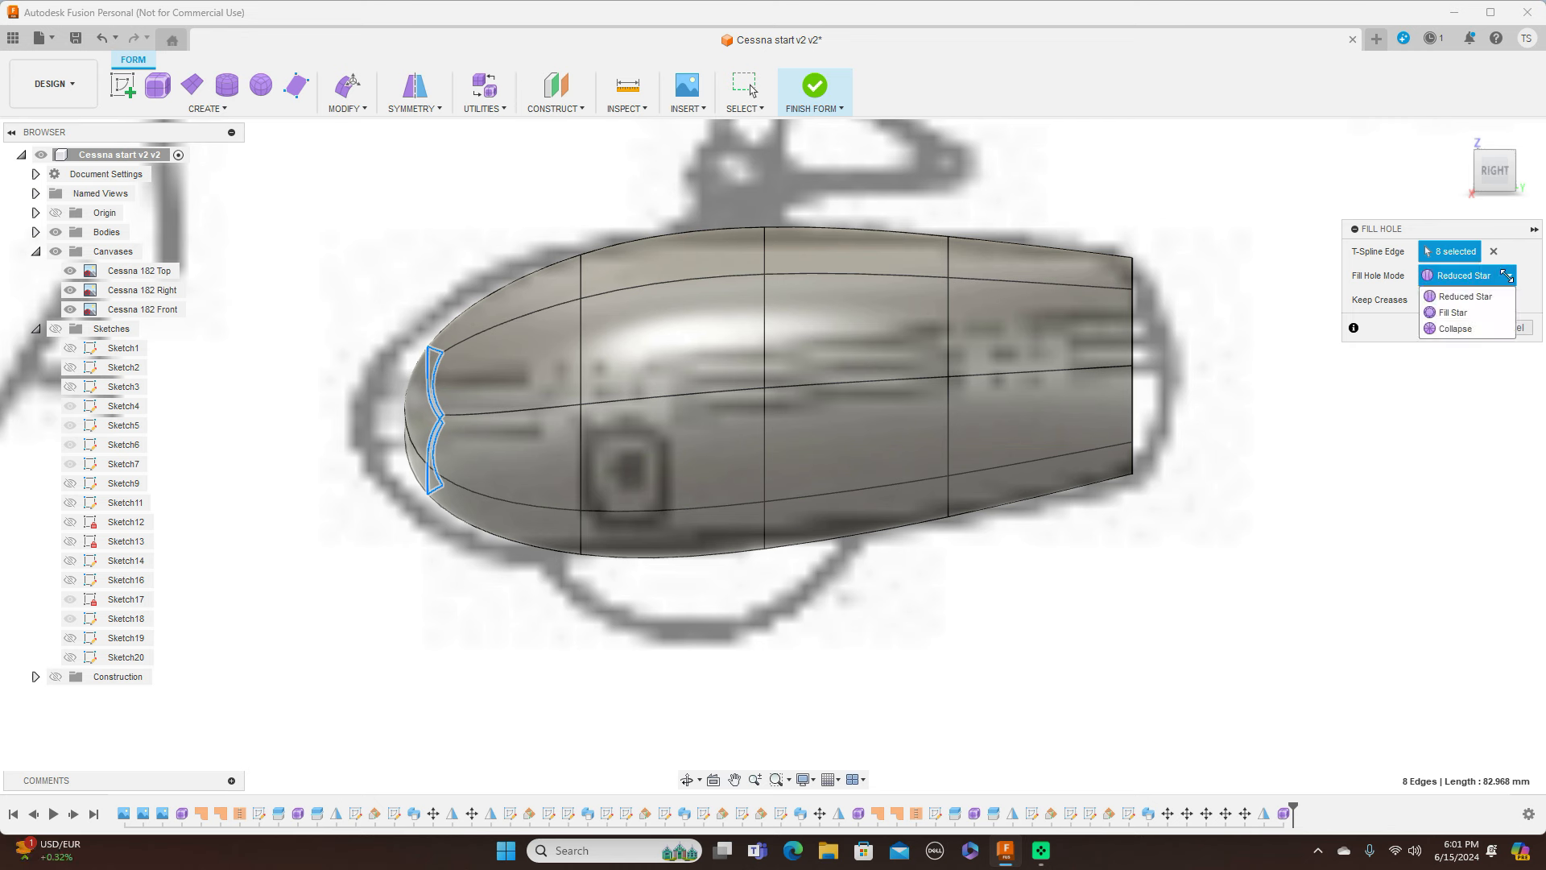
click(1498, 314)
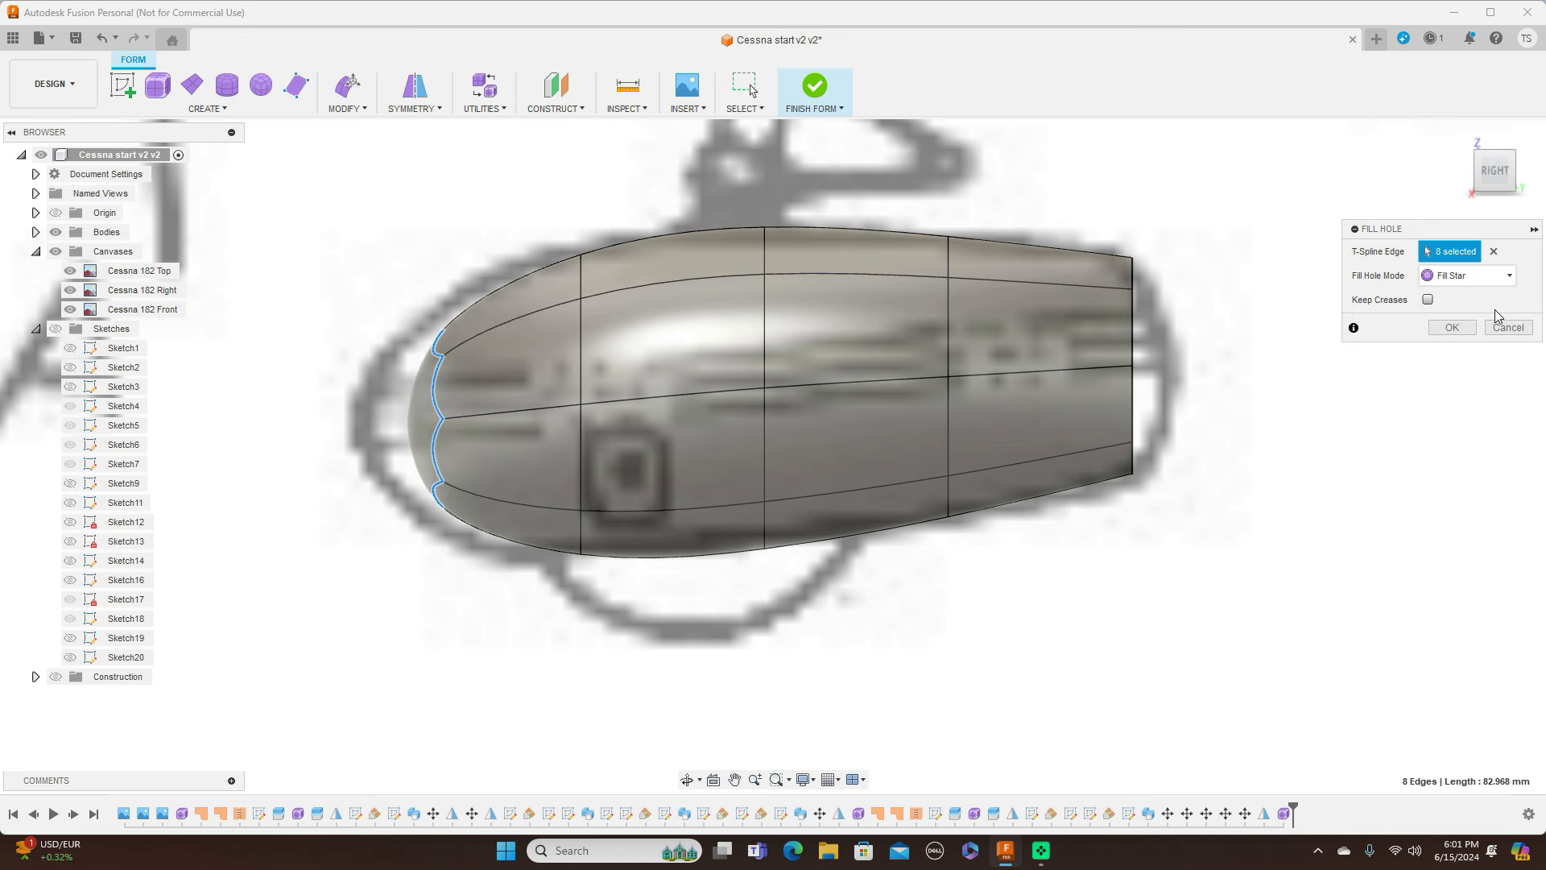
click(1453, 328)
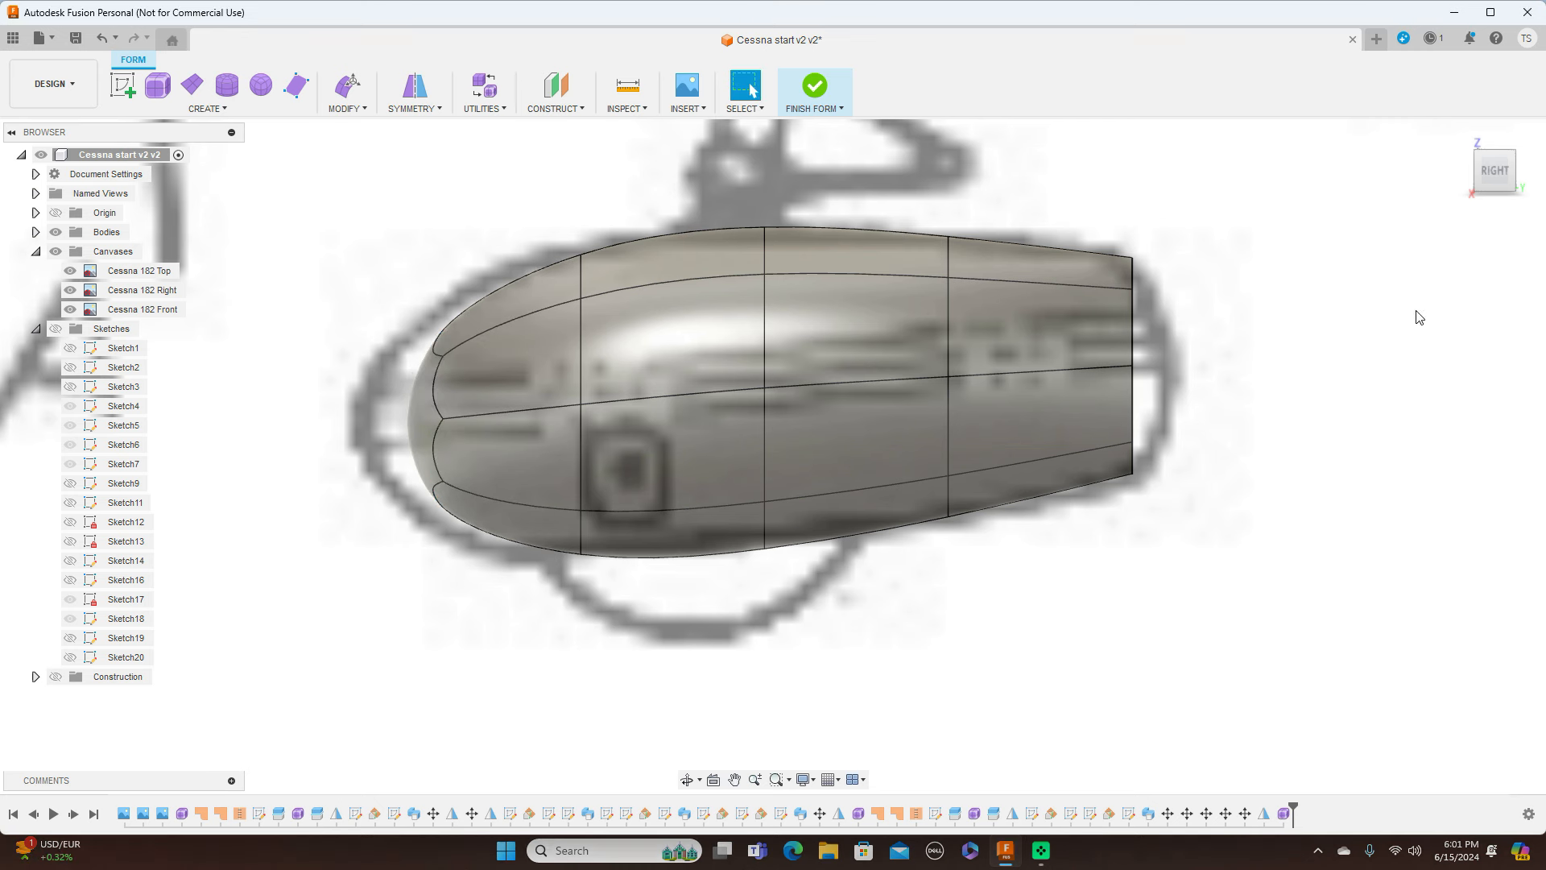
Move the front cap face -10.586 mm in Y and -0.307 mm in Z onto the fairing's nose outline in the side view
click(423, 412)
click(315, 460)
click(421, 416)
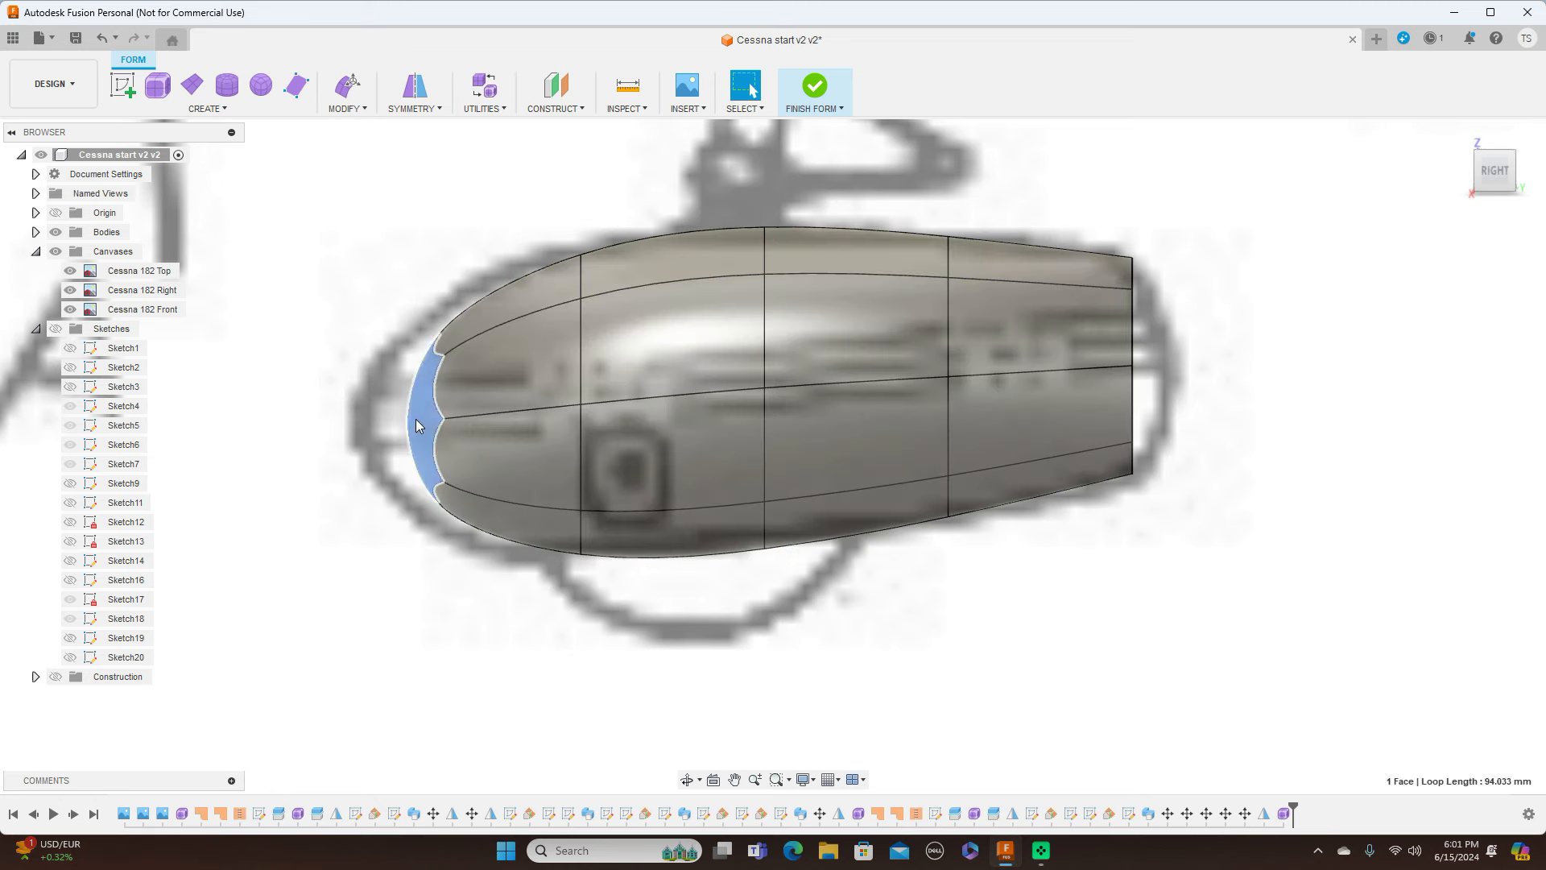
right_click(418, 417)
click(452, 402)
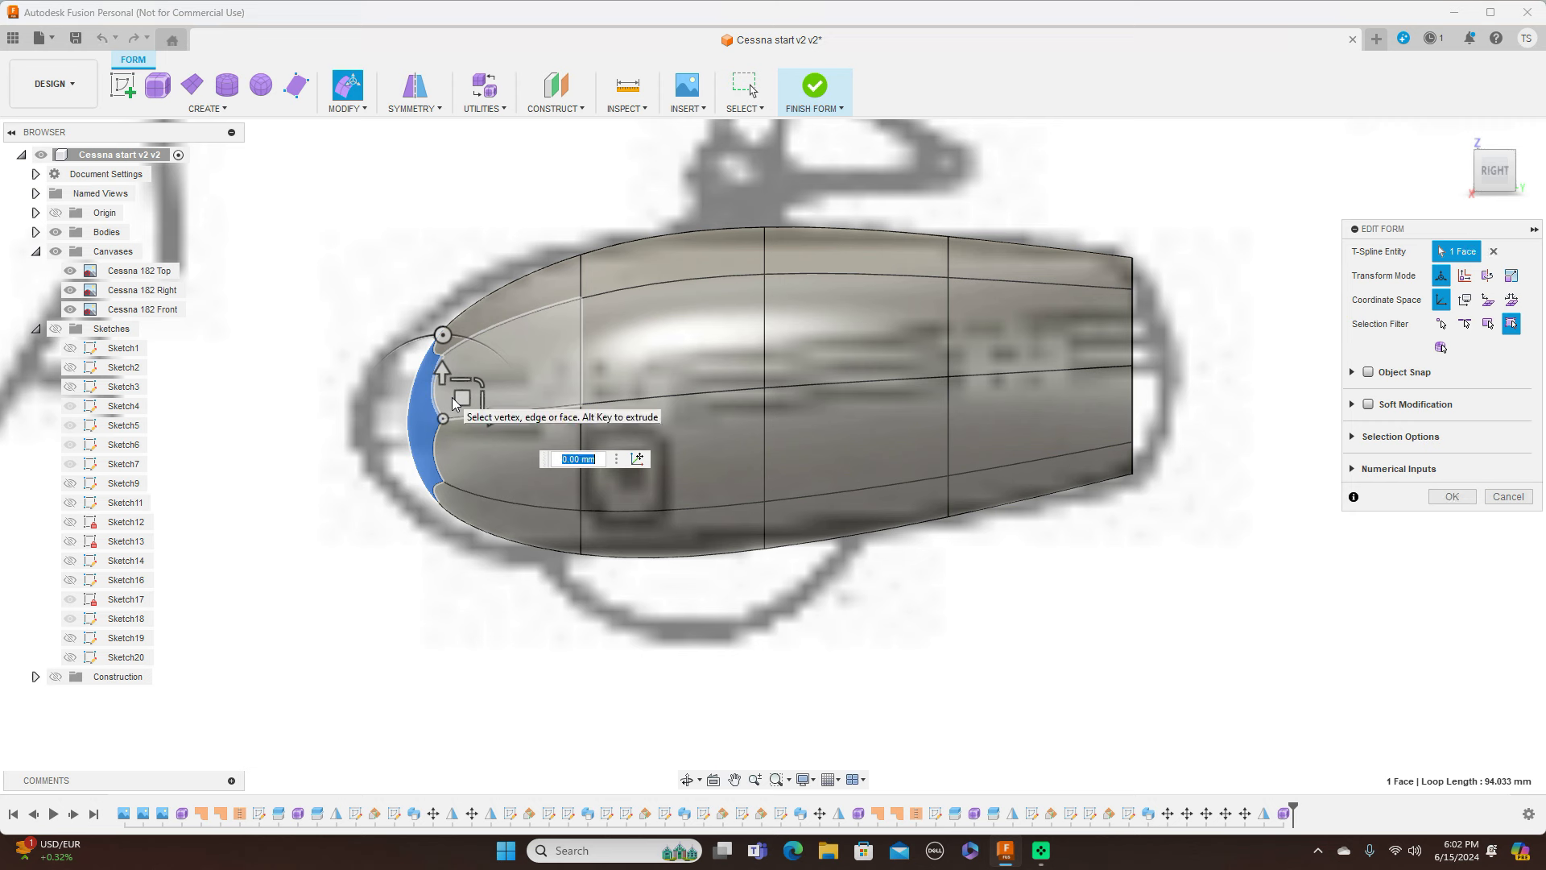
drag(460, 396, 405, 399)
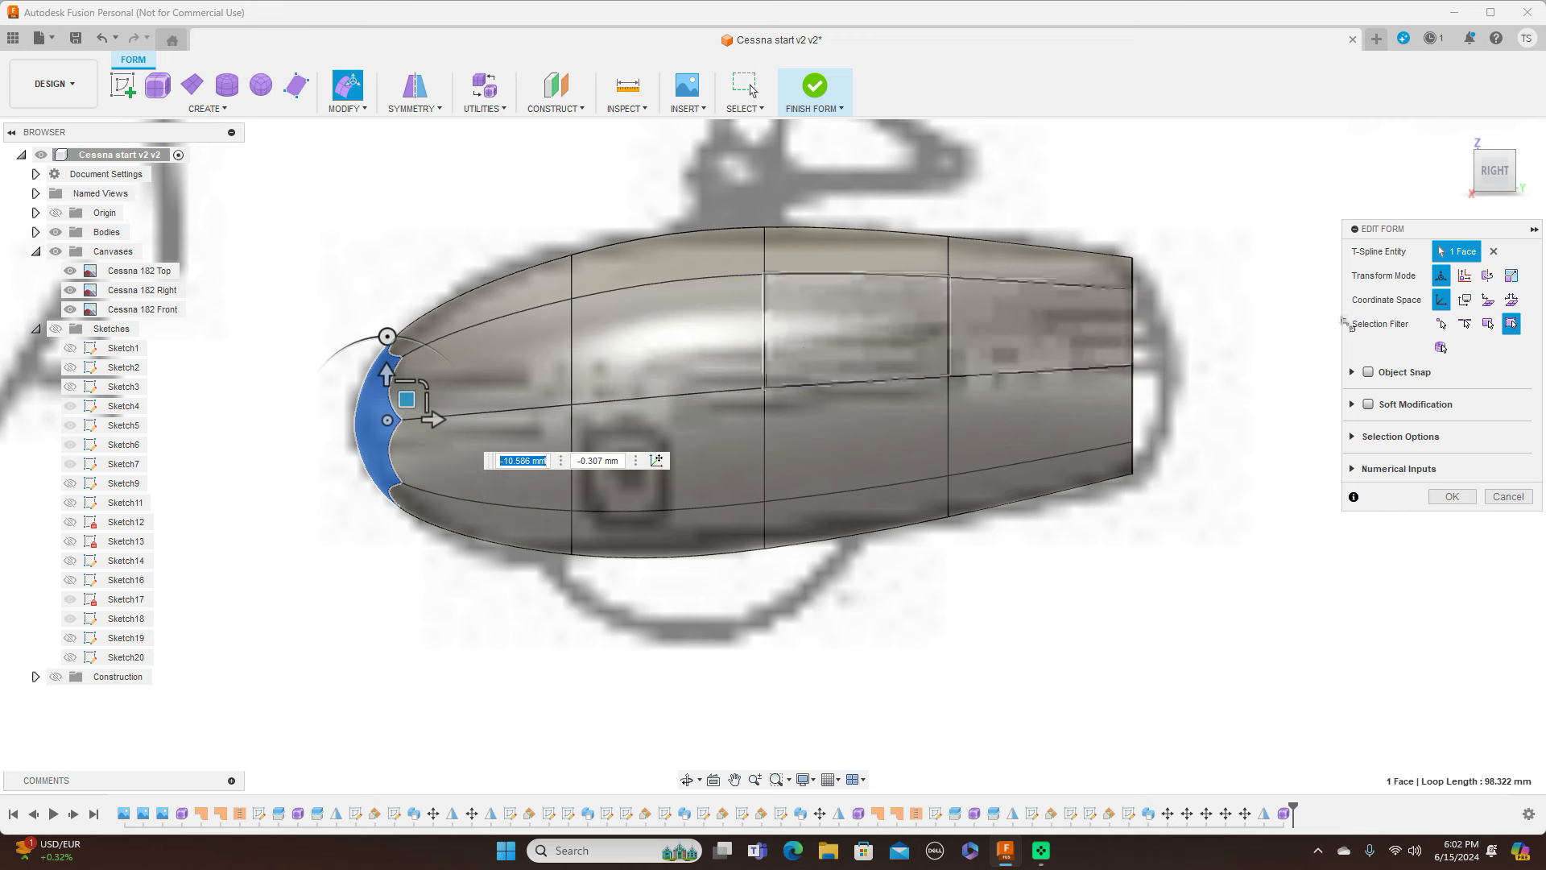
click(1448, 500)
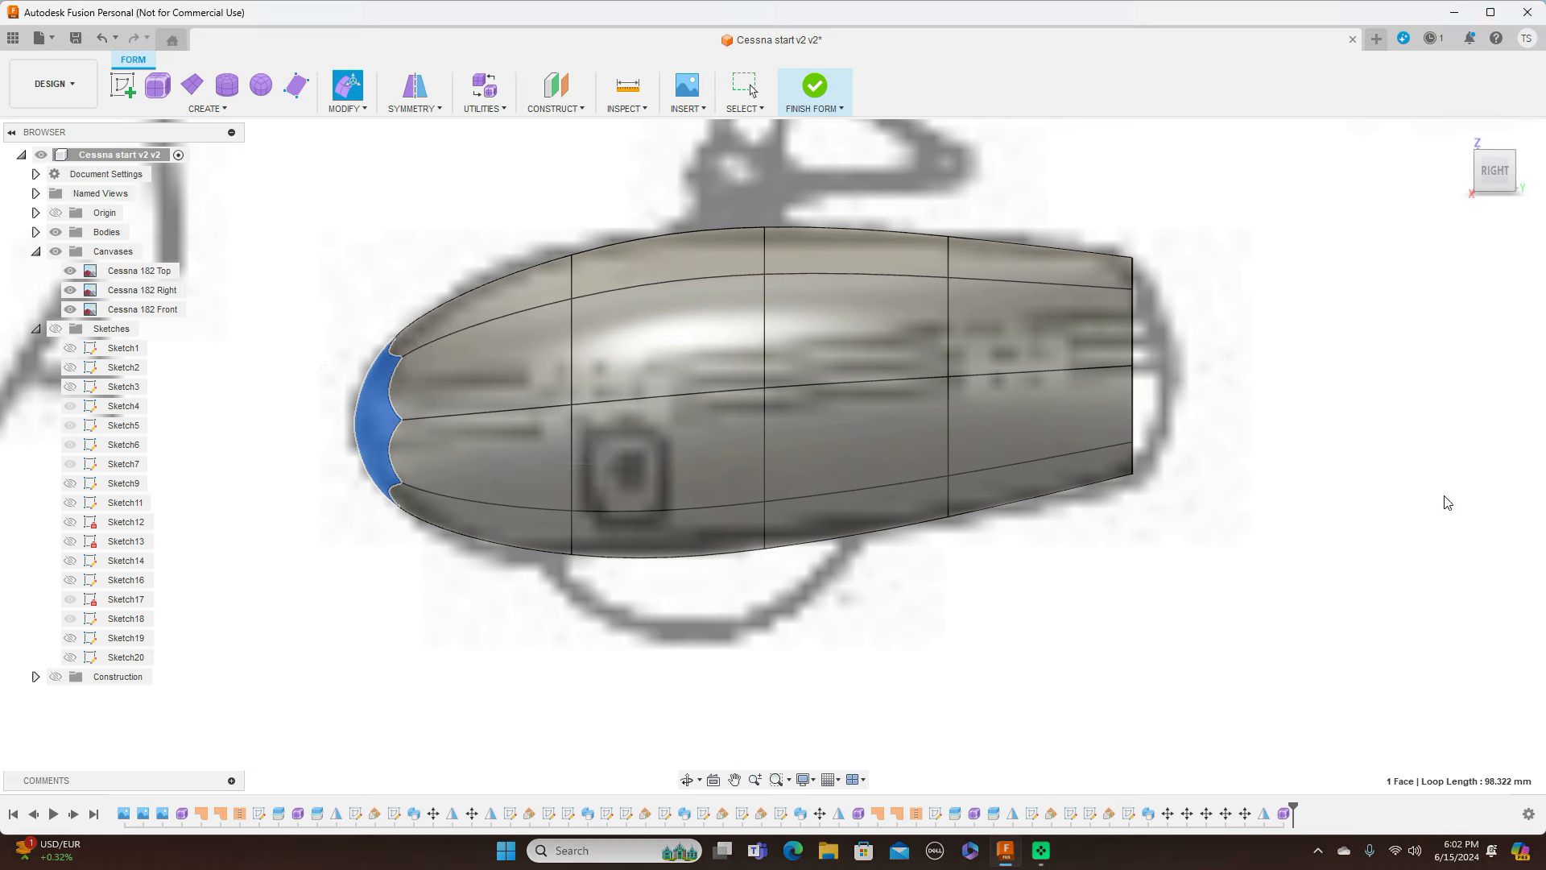
click(1461, 456)
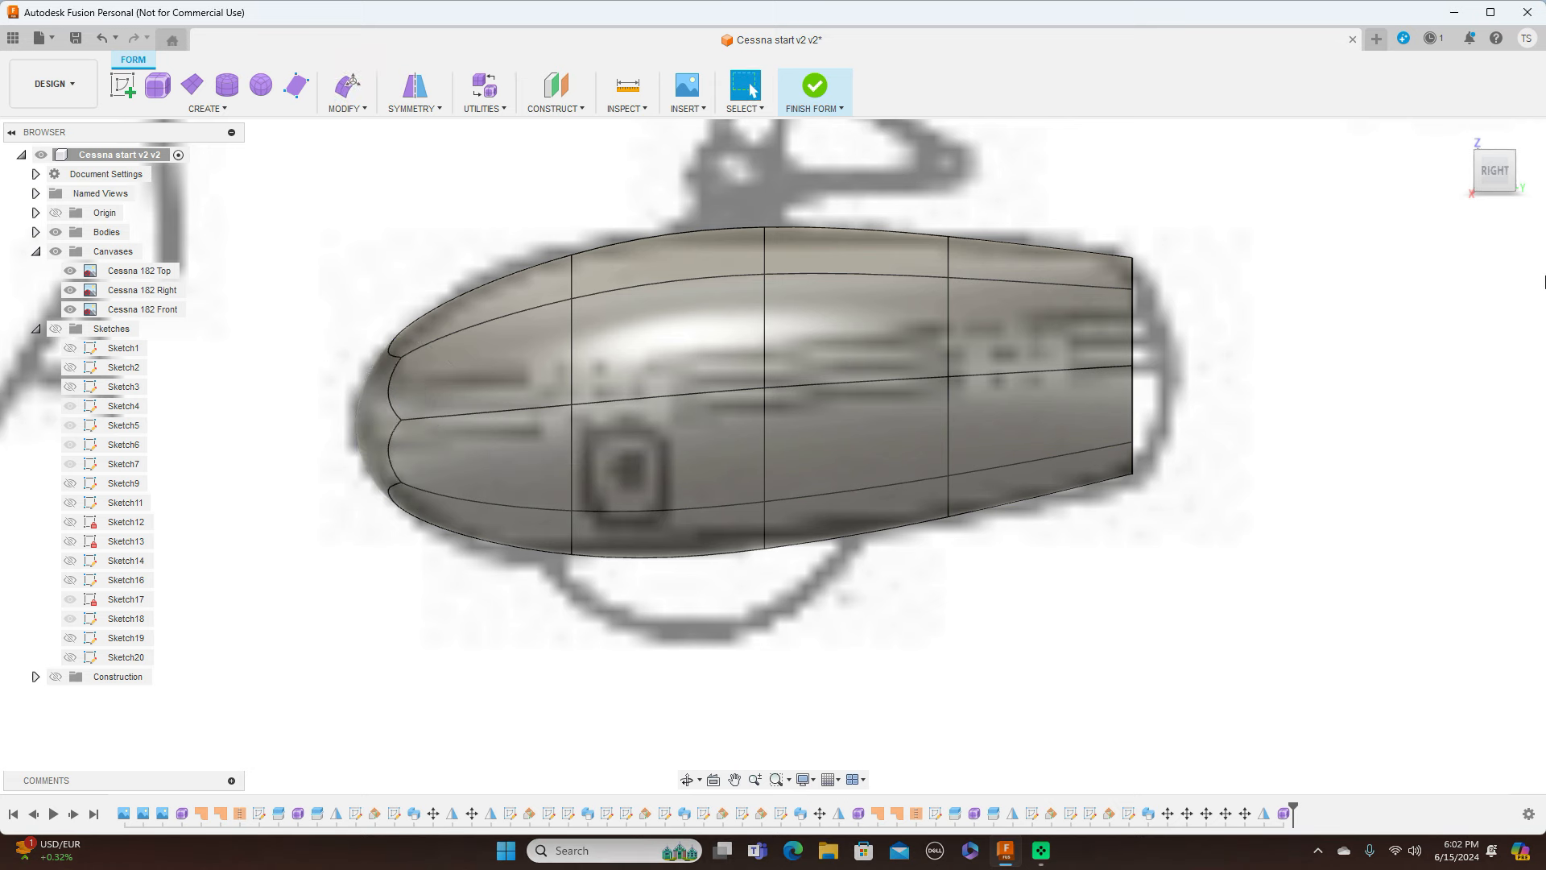
Close the open rear end of the fairing with Fill Hole in Fill Star mode
click(1496, 143)
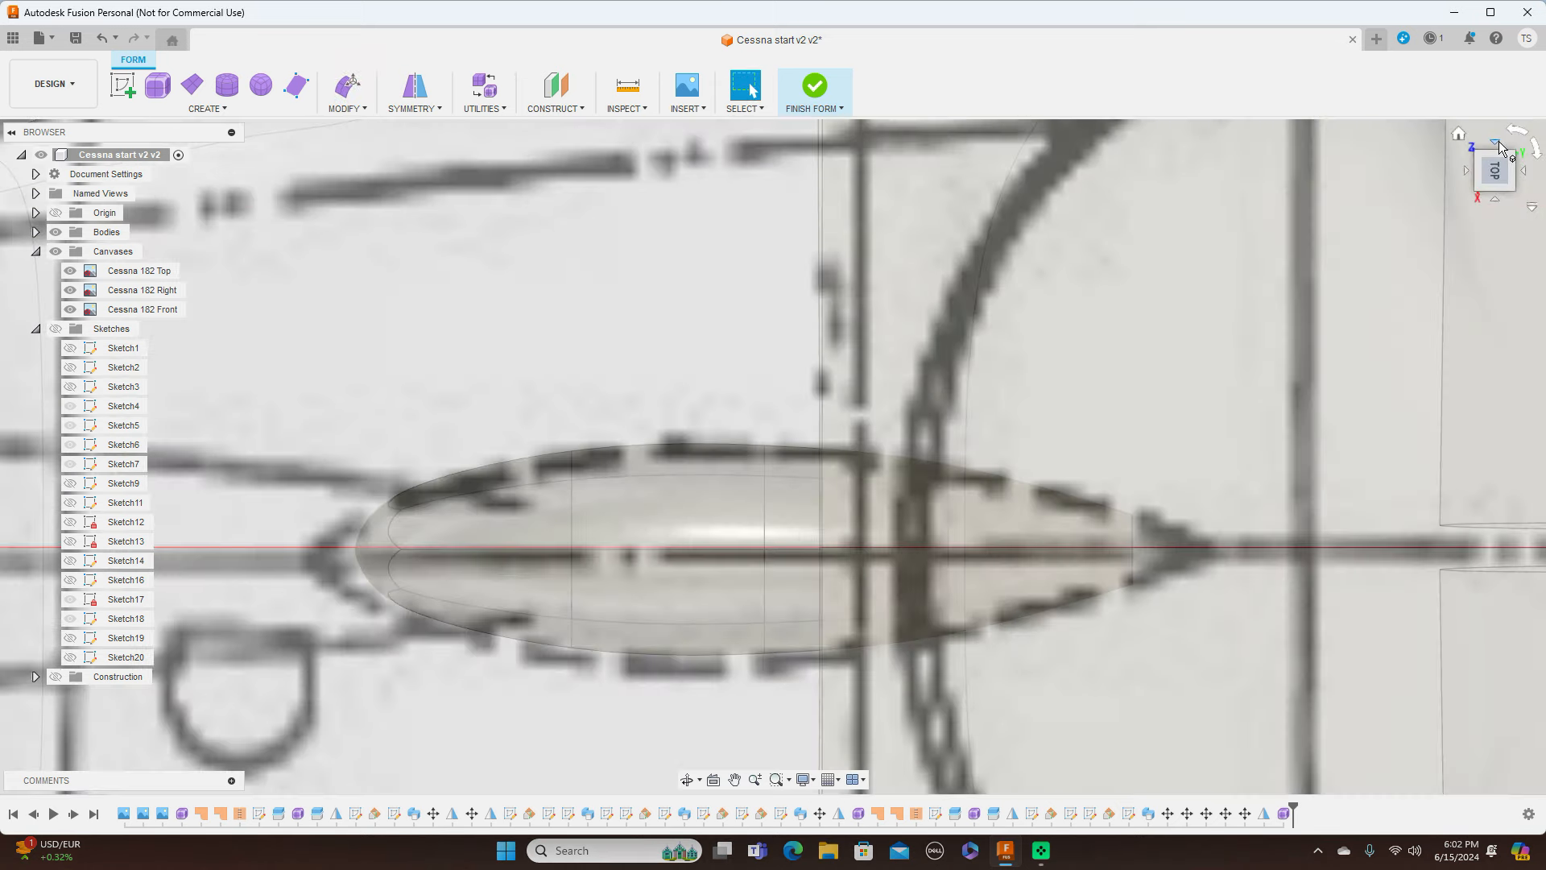
click(1496, 204)
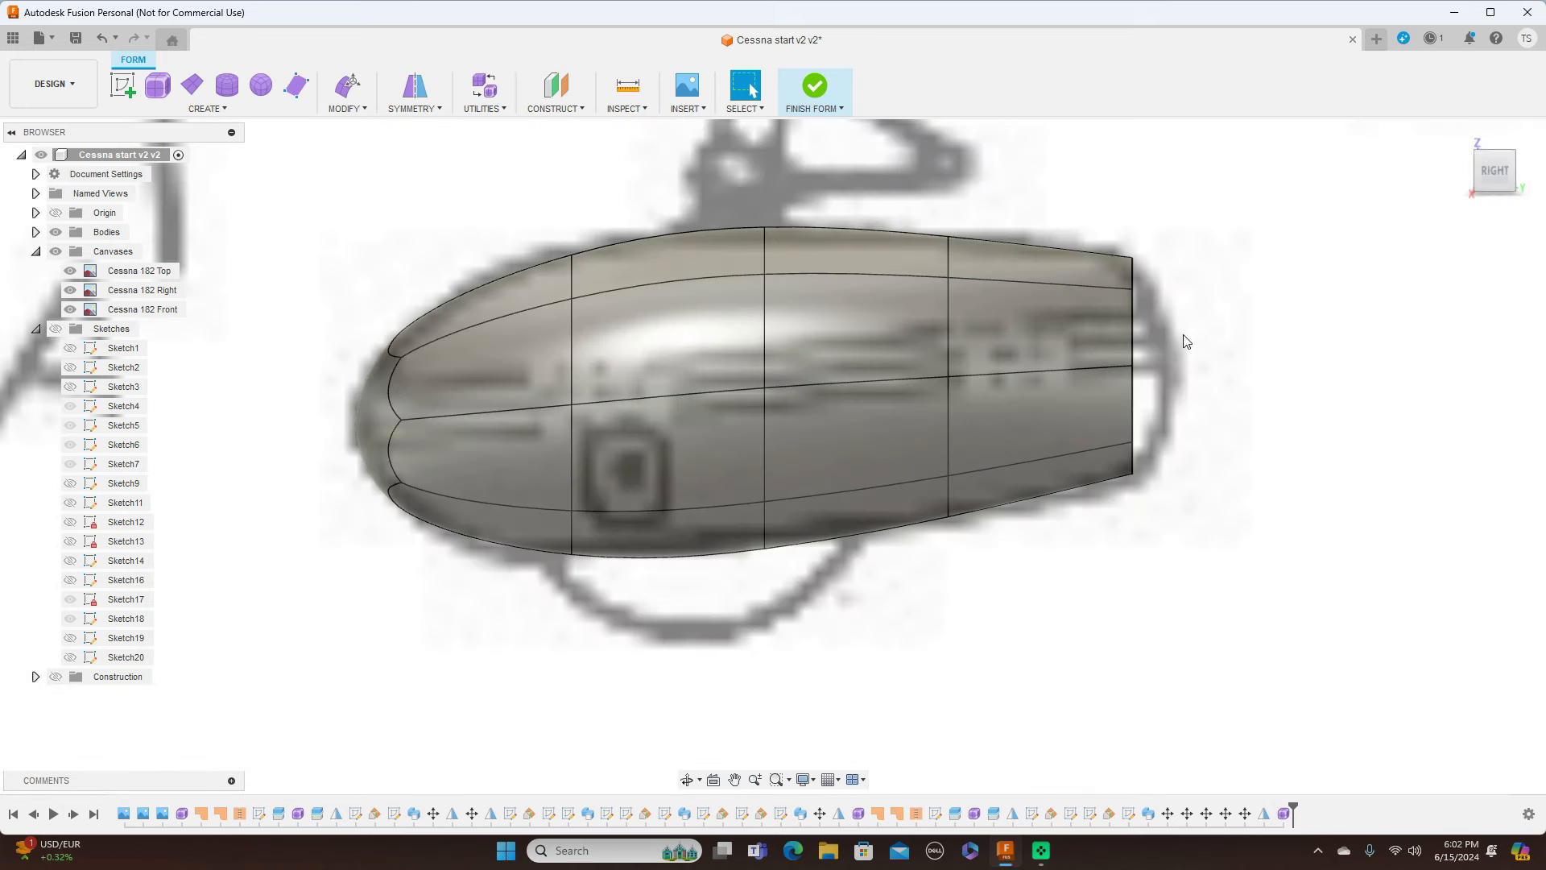
double_click(1132, 337)
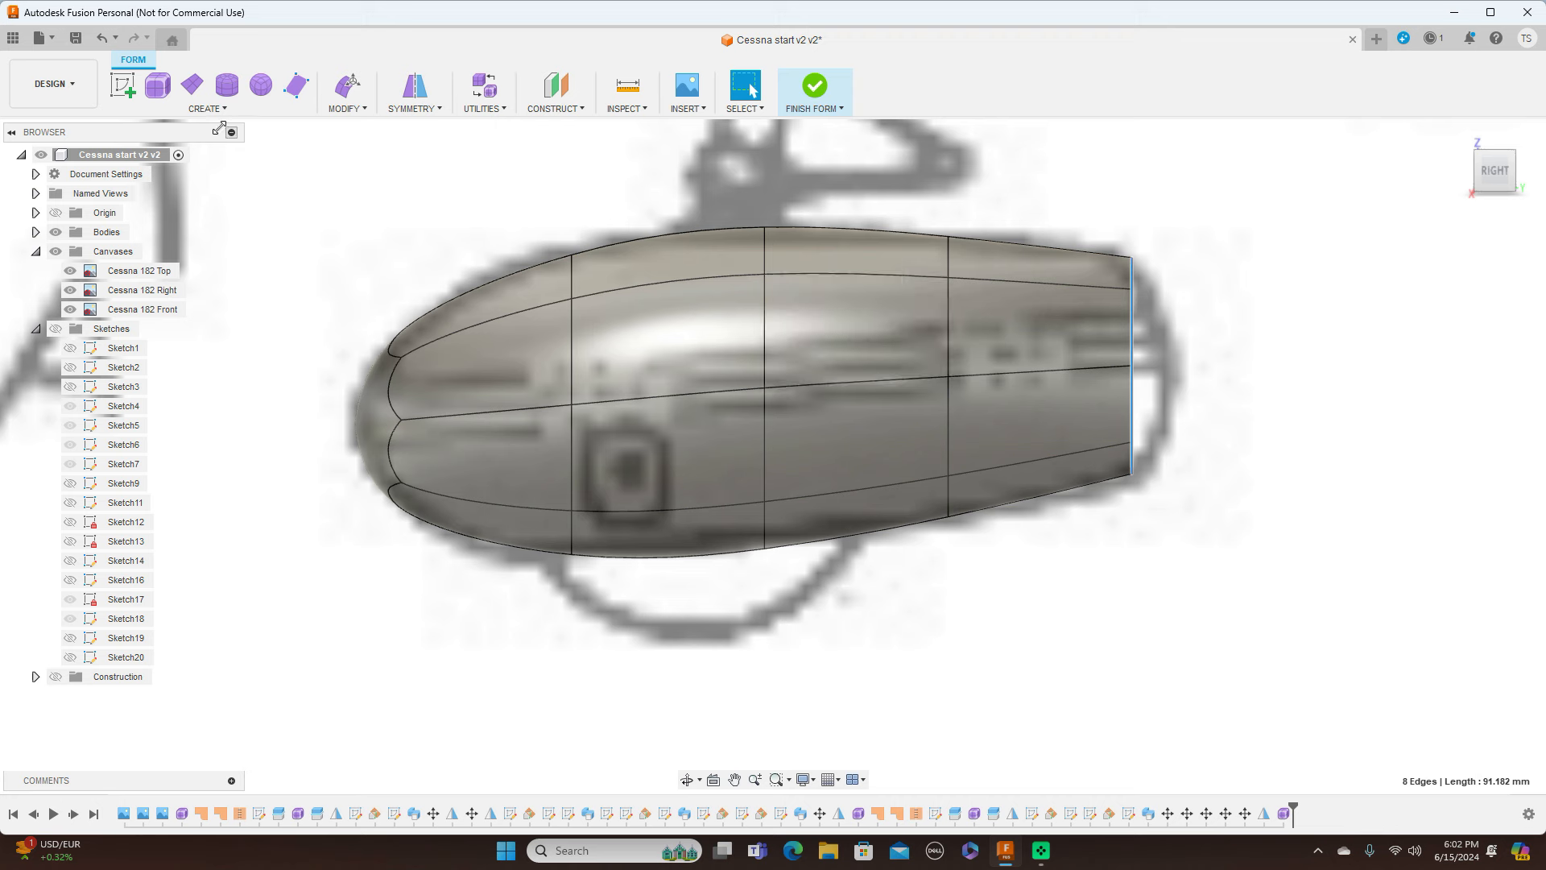
click(353, 110)
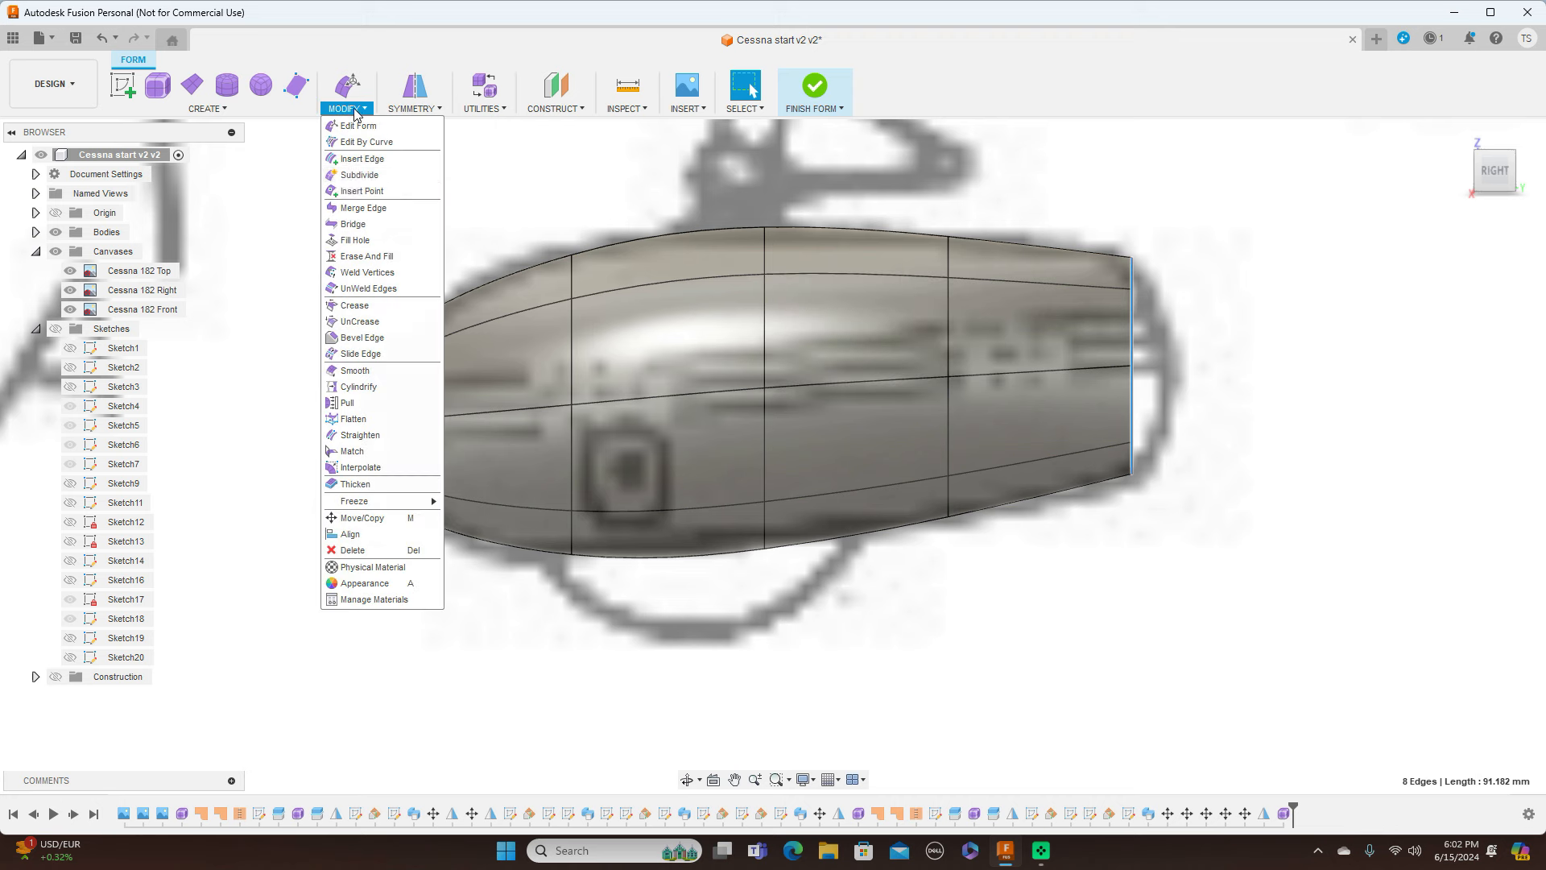
click(355, 240)
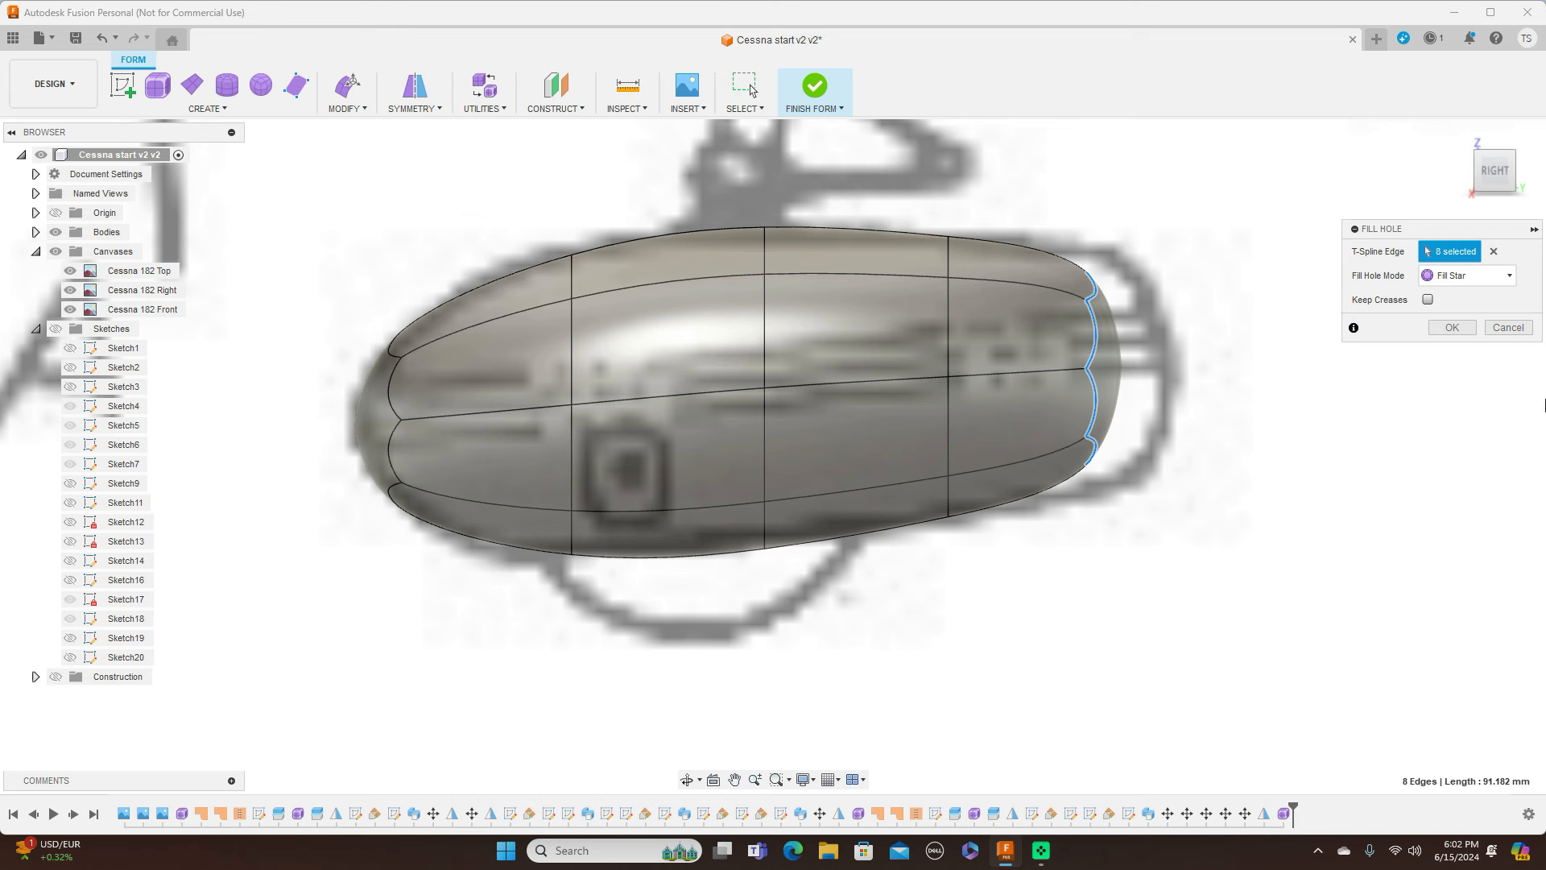
click(1471, 334)
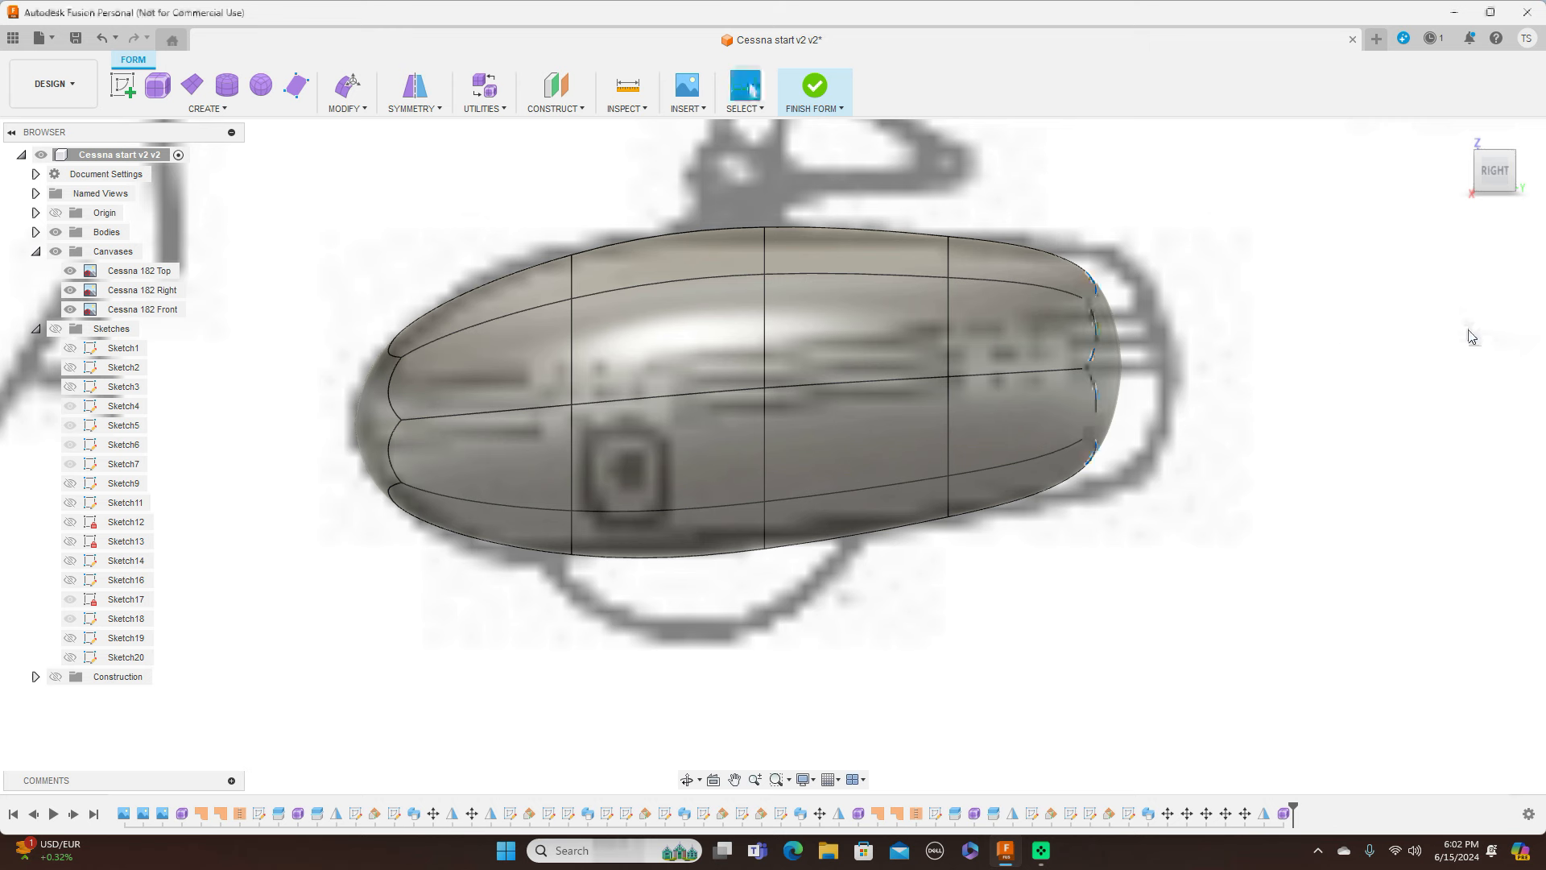
Move the rear cap face 15 mm backward toward the fairing's tail outline in the side view and finish the form
right_click(1217, 333)
click(1262, 316)
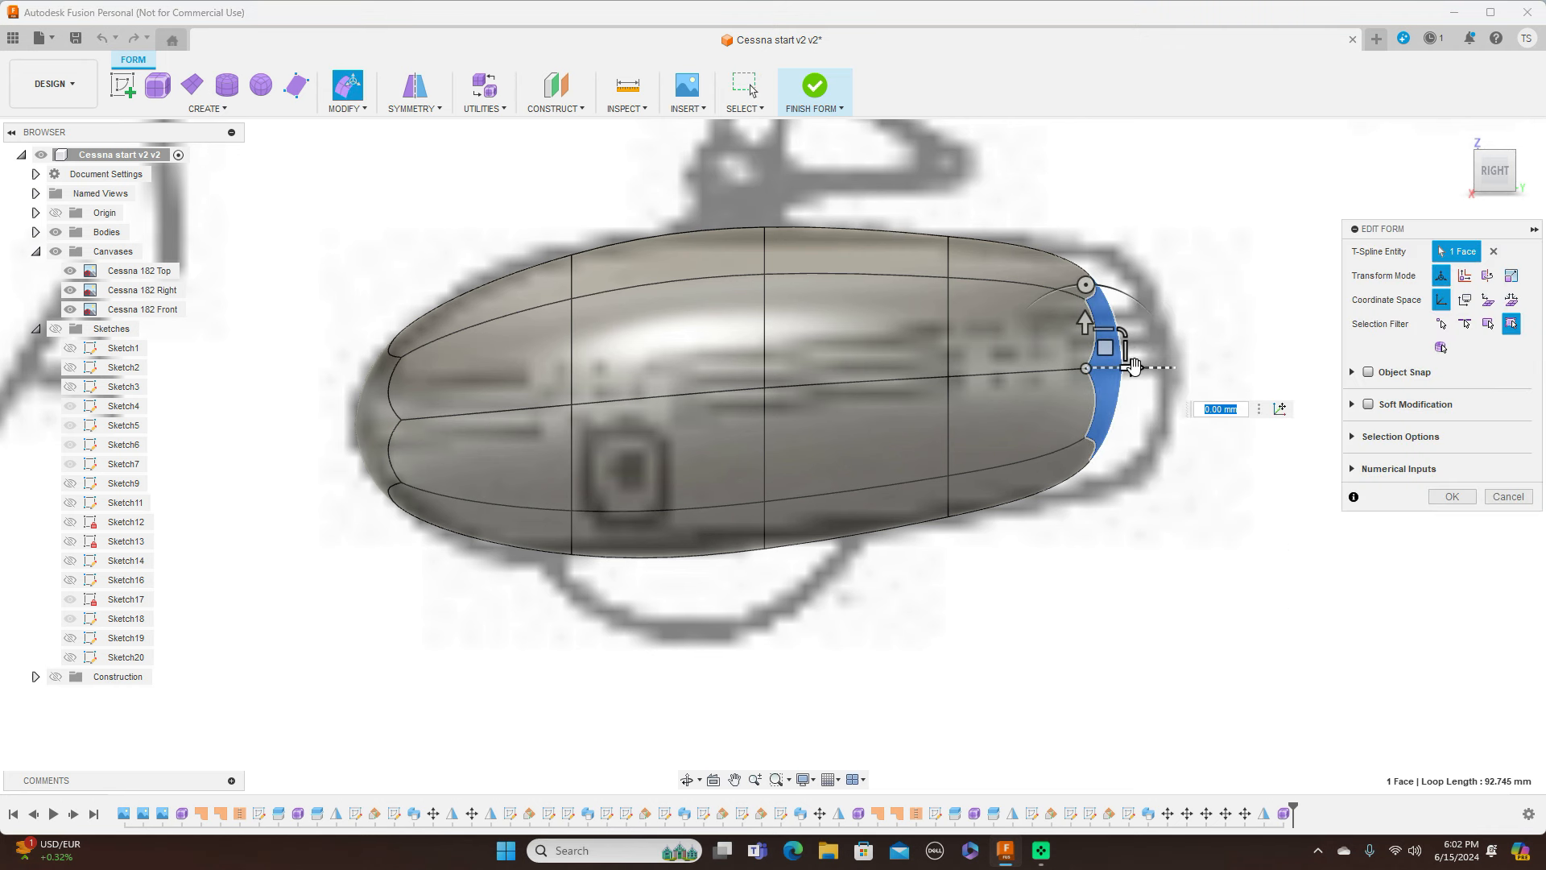
drag(1131, 364, 1214, 367)
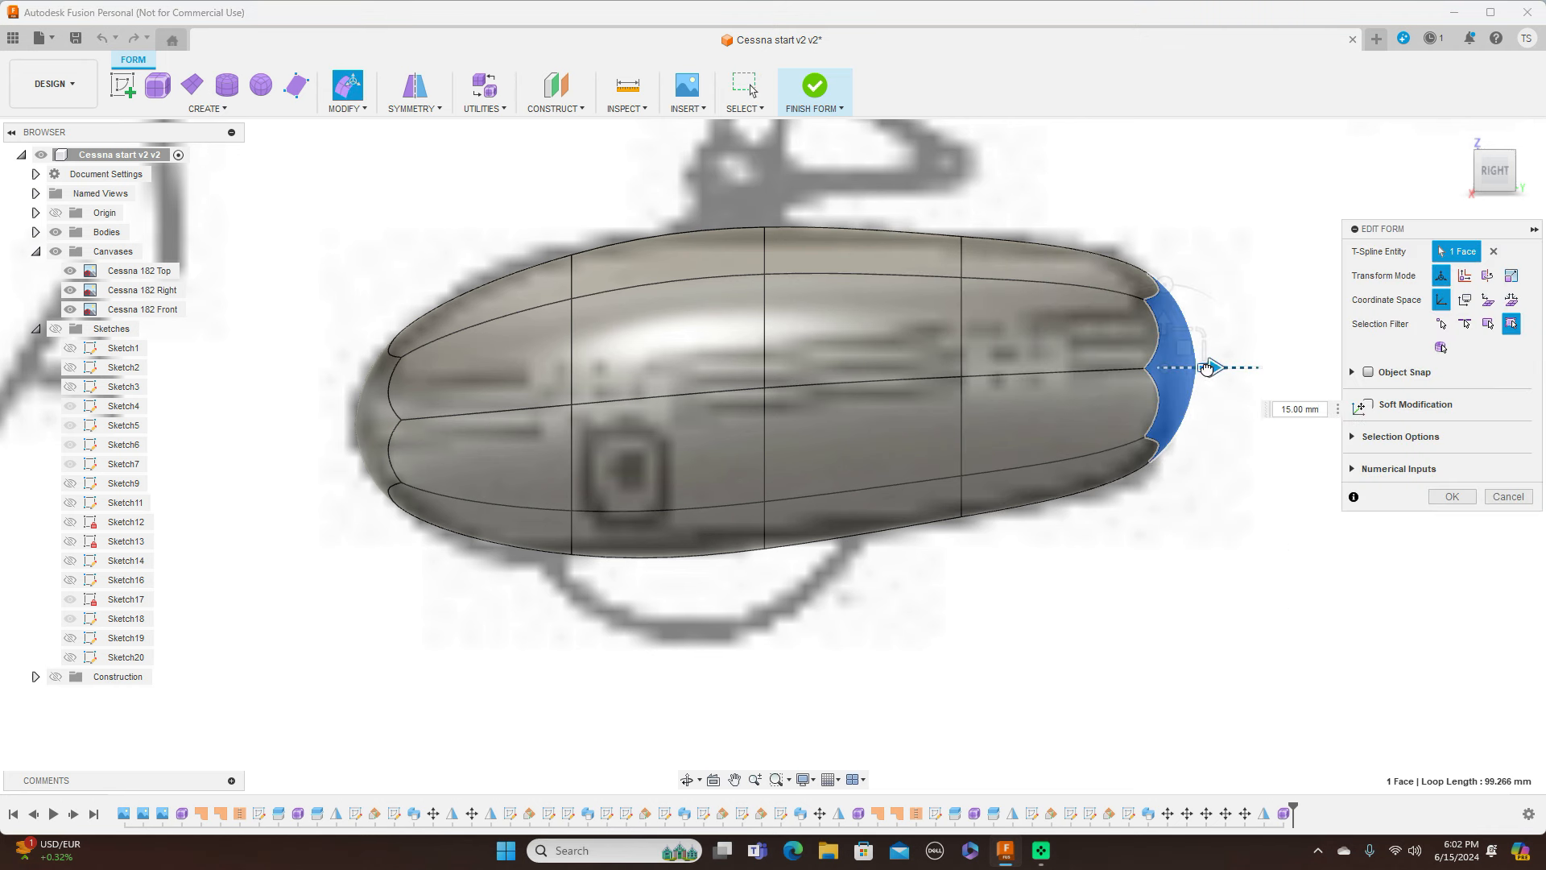
click(1462, 497)
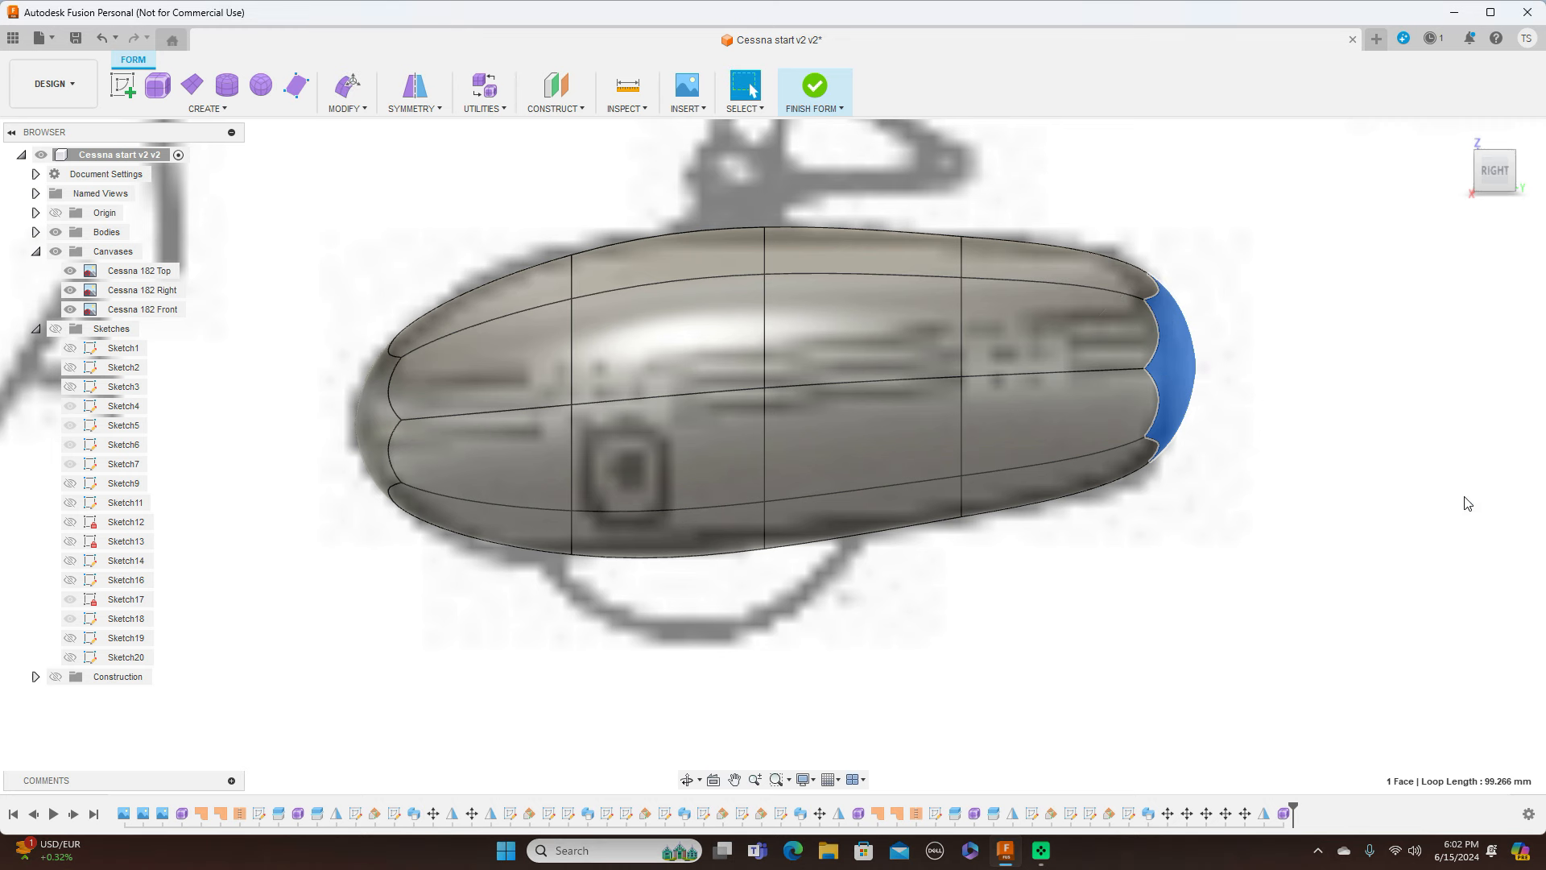
click(838, 110)
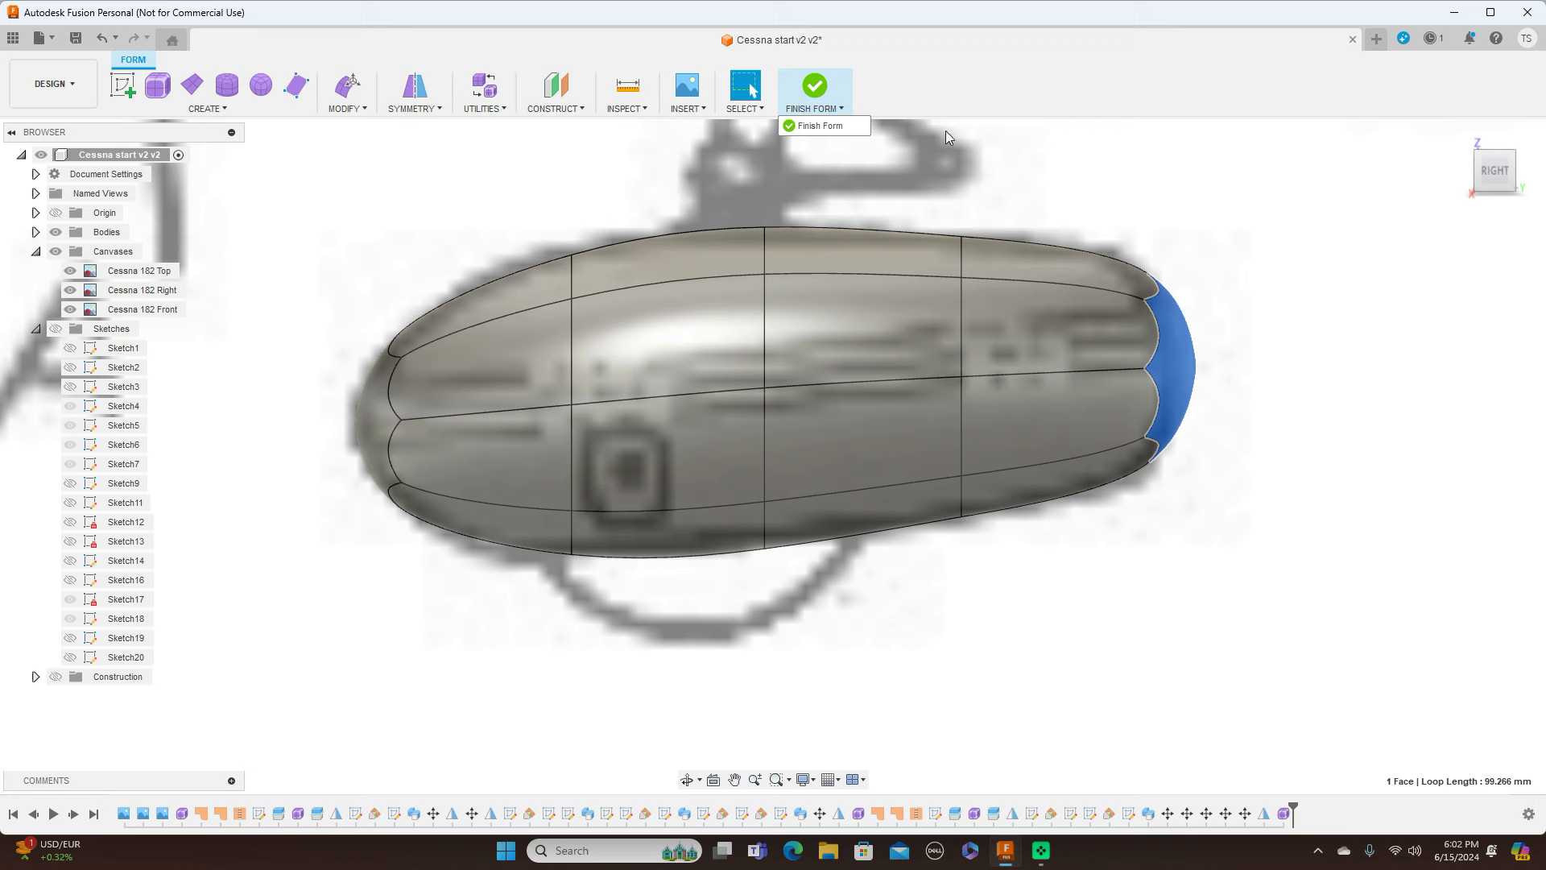
click(837, 127)
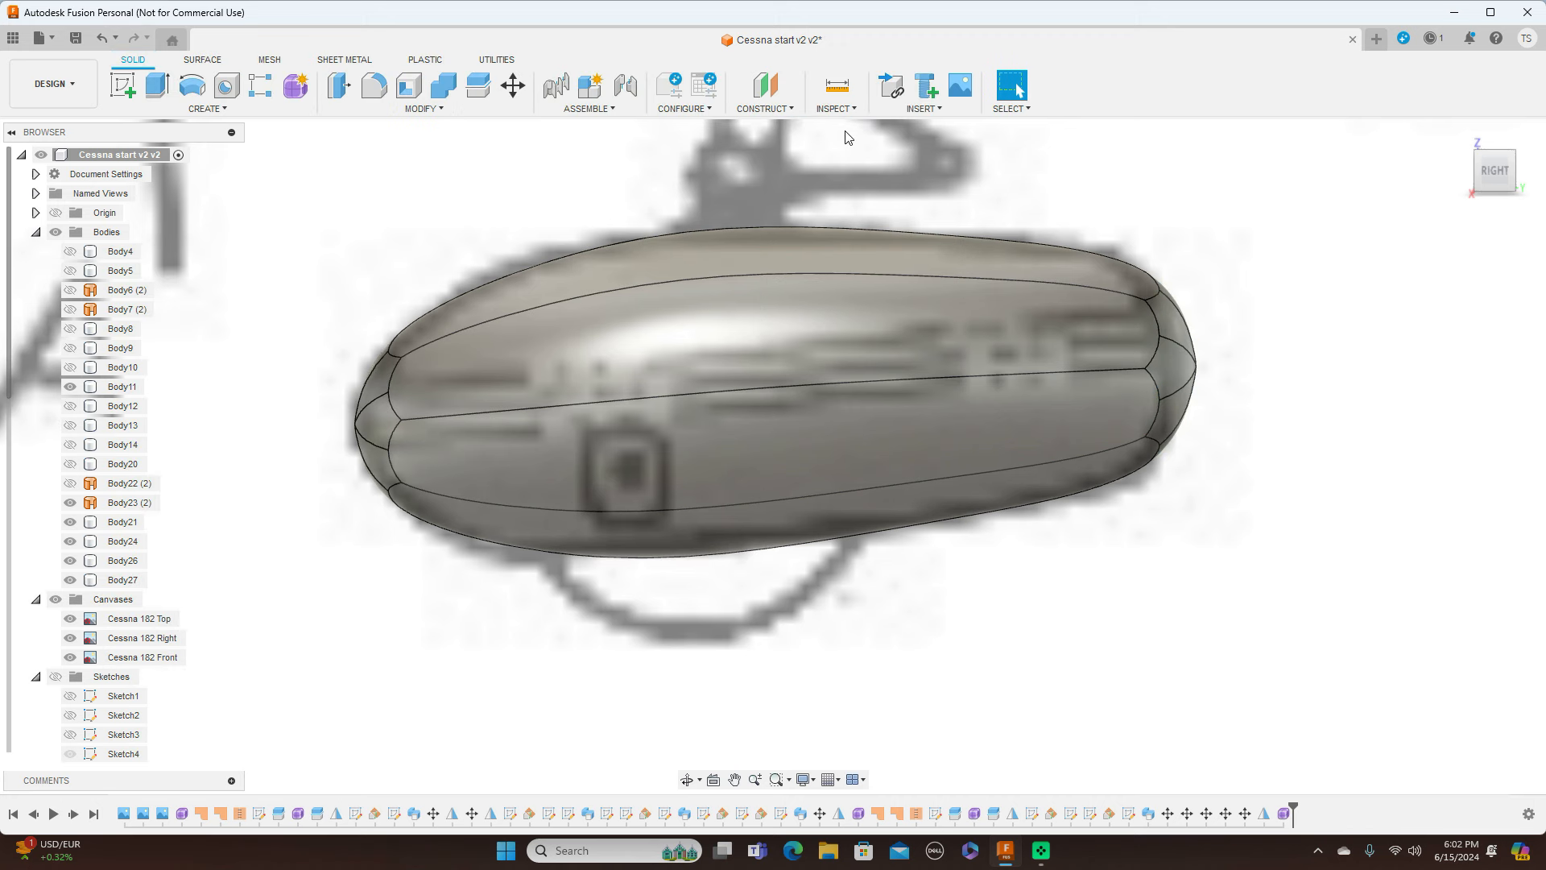
Examine the finished fairing body from an angled view and the right side against the canvas, toggling its visibility off and on
click(1481, 171)
shift+middle_drag(886, 451, 789, 455)
drag(1491, 173, 1470, 173)
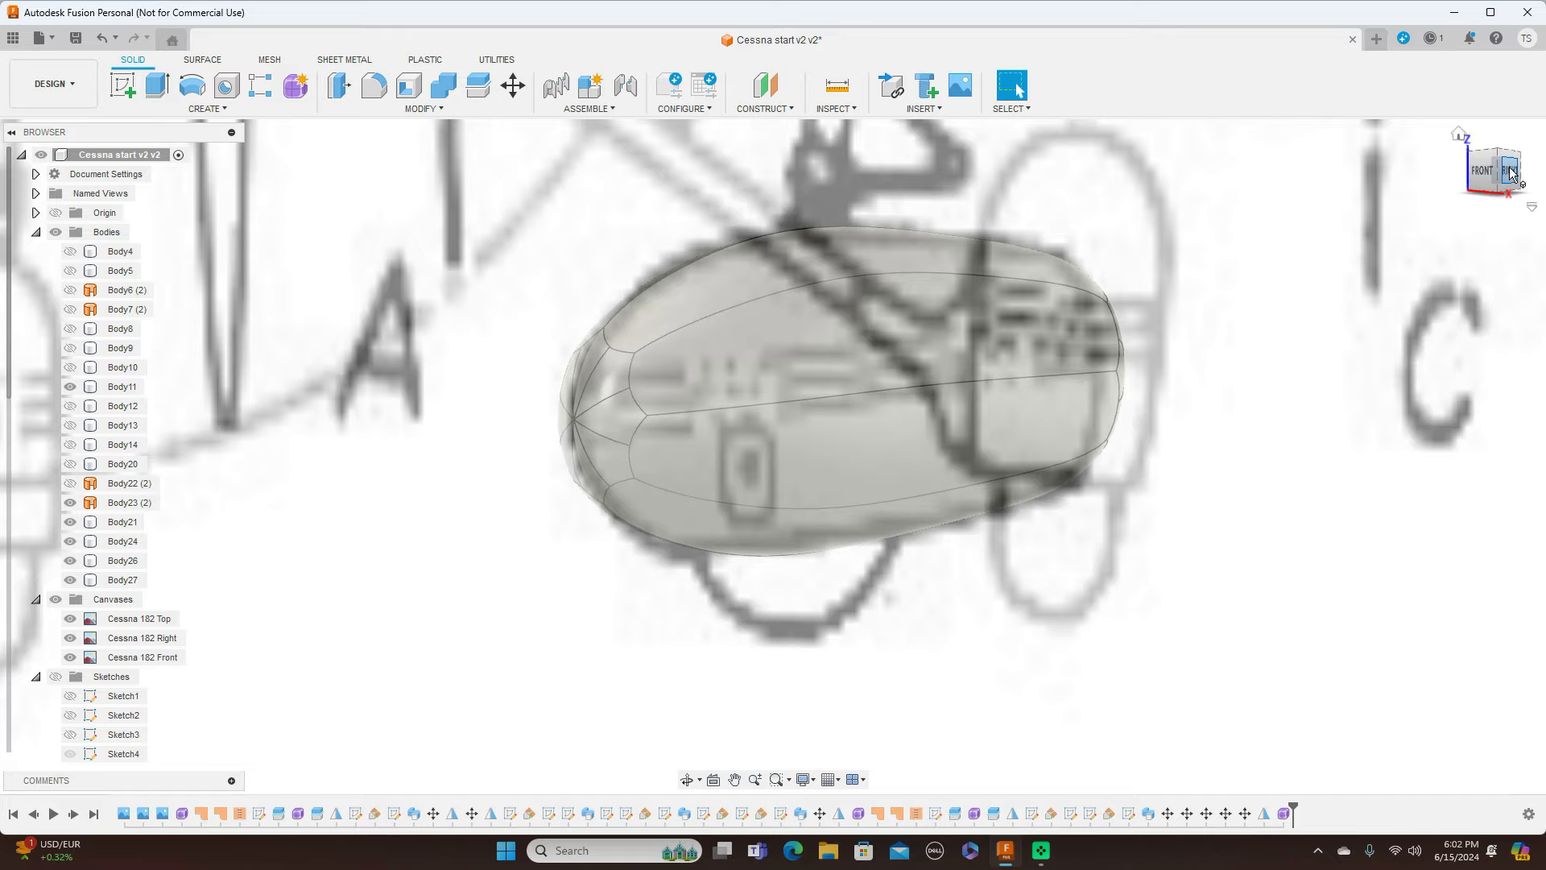
click(1509, 173)
scroll(1360, 390, down, 3)
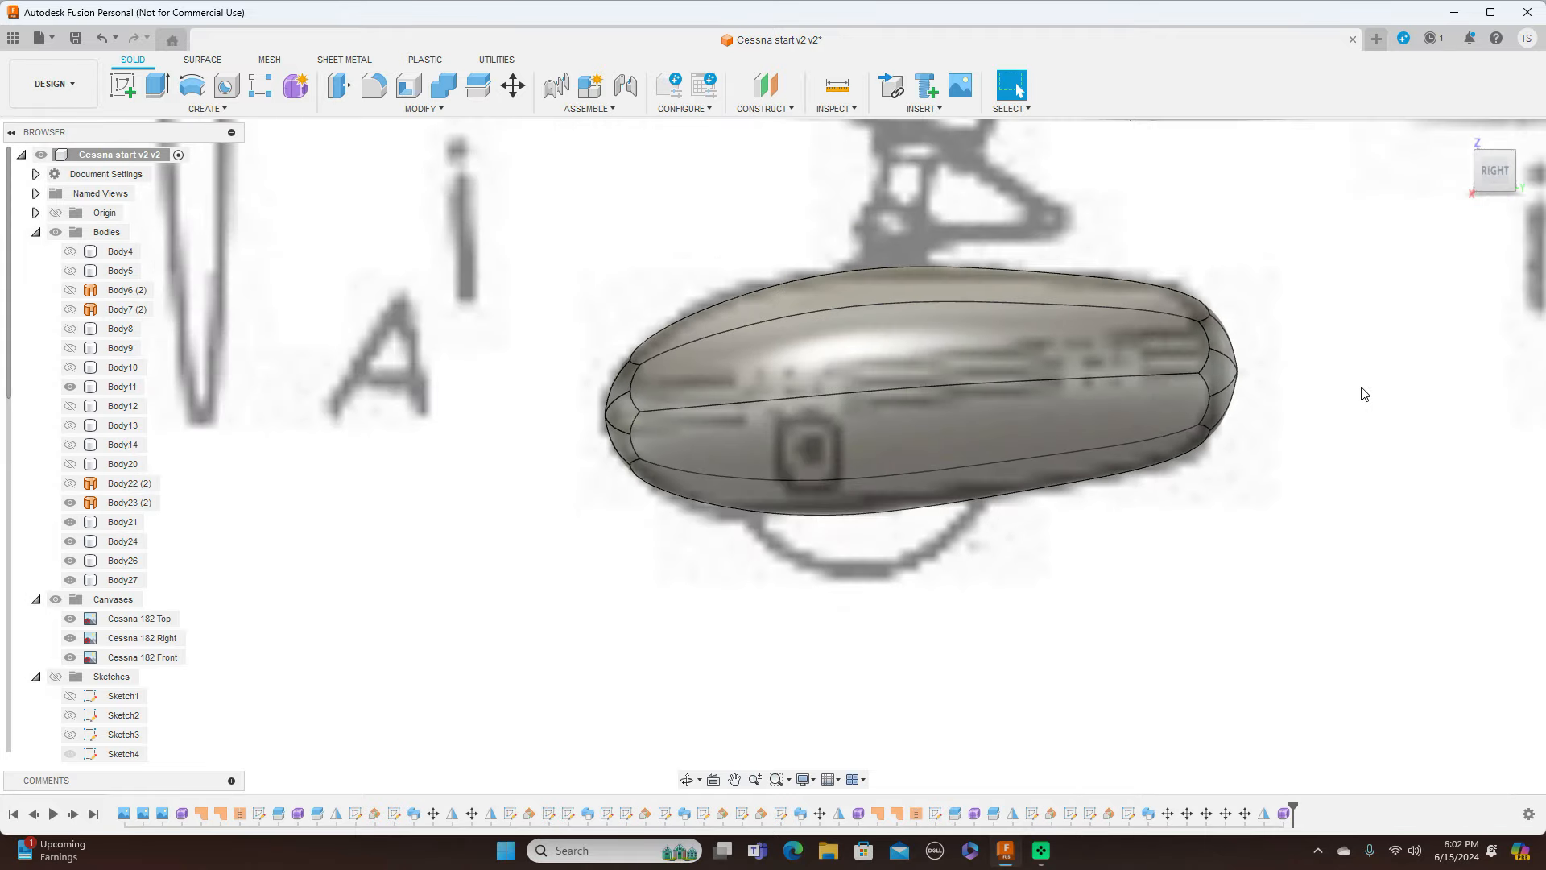
click(984, 376)
click(70, 579)
click(70, 580)
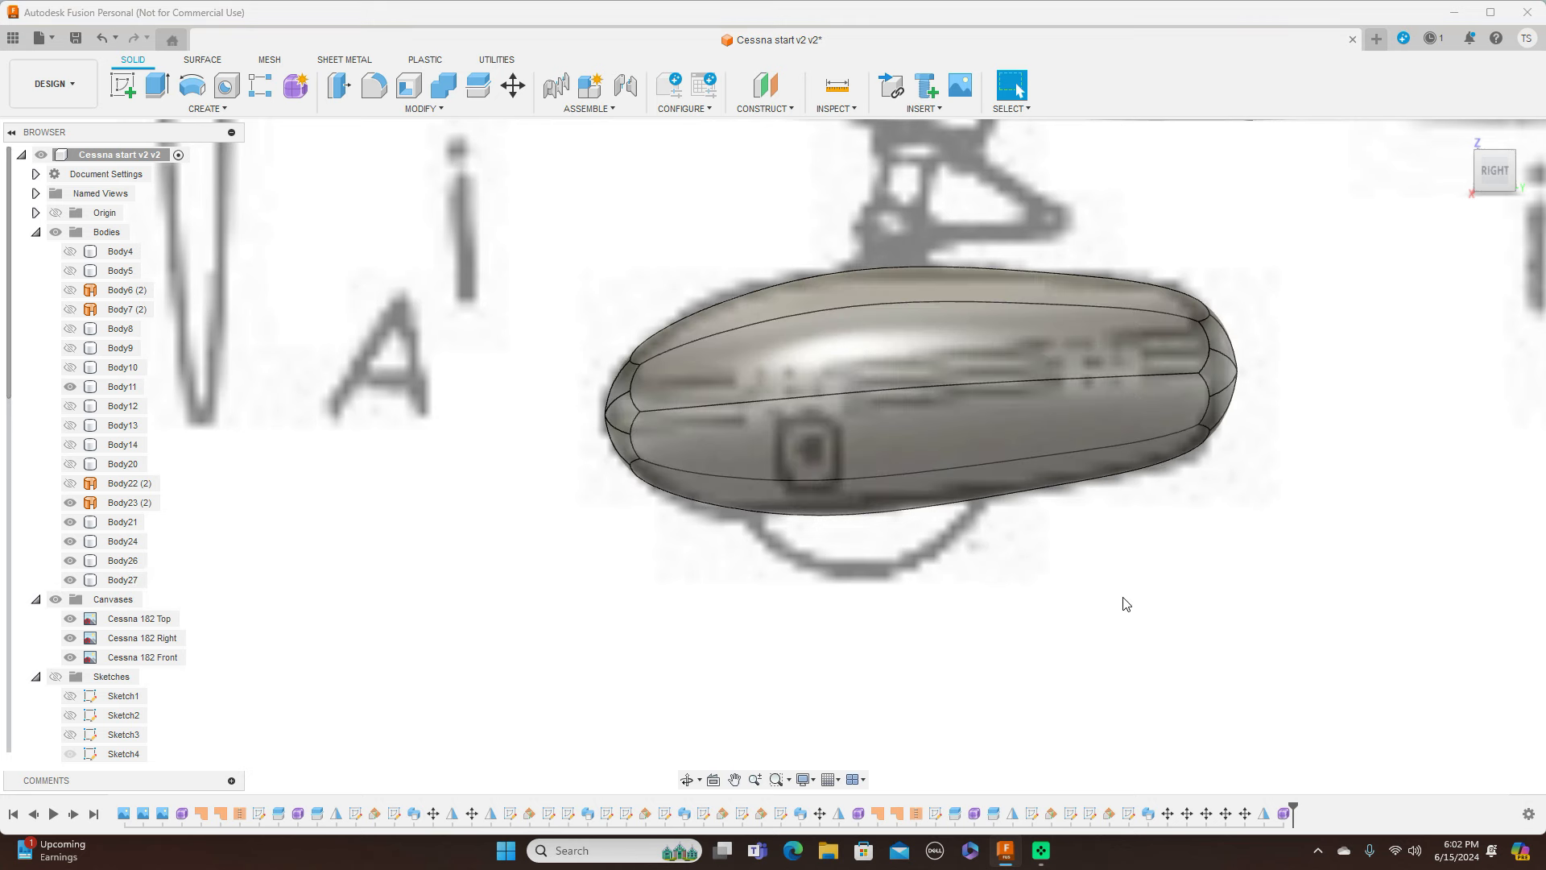
Sketch a slightly sloped line about 141 mm long along the fairing's lower edge on the side plane, extending past the tail, and finish the sketch
scroll(1125, 604, down, 2)
click(123, 84)
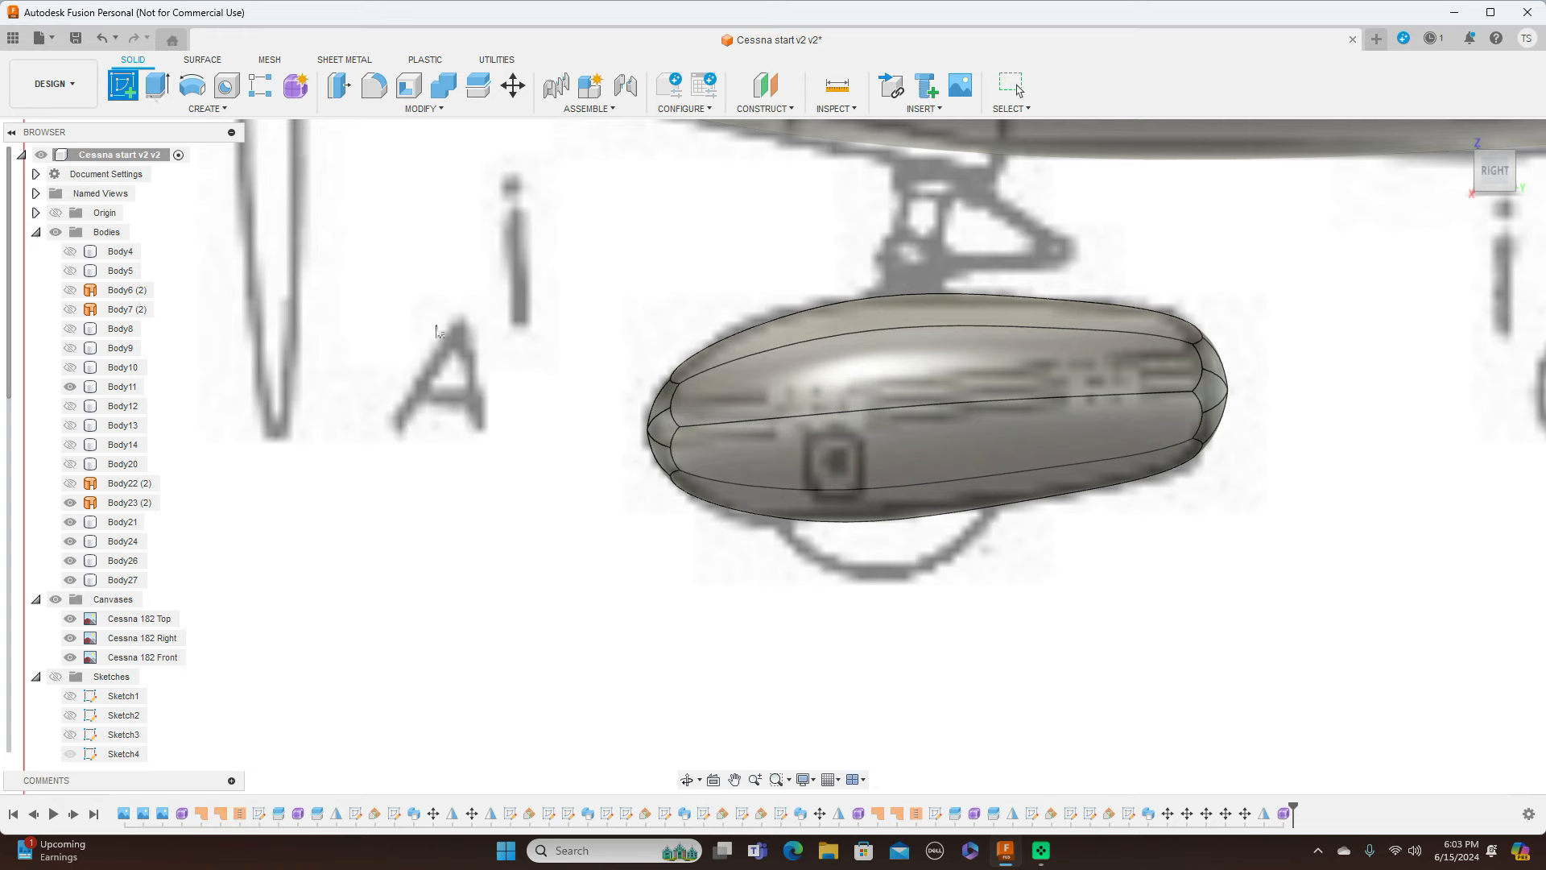
click(460, 348)
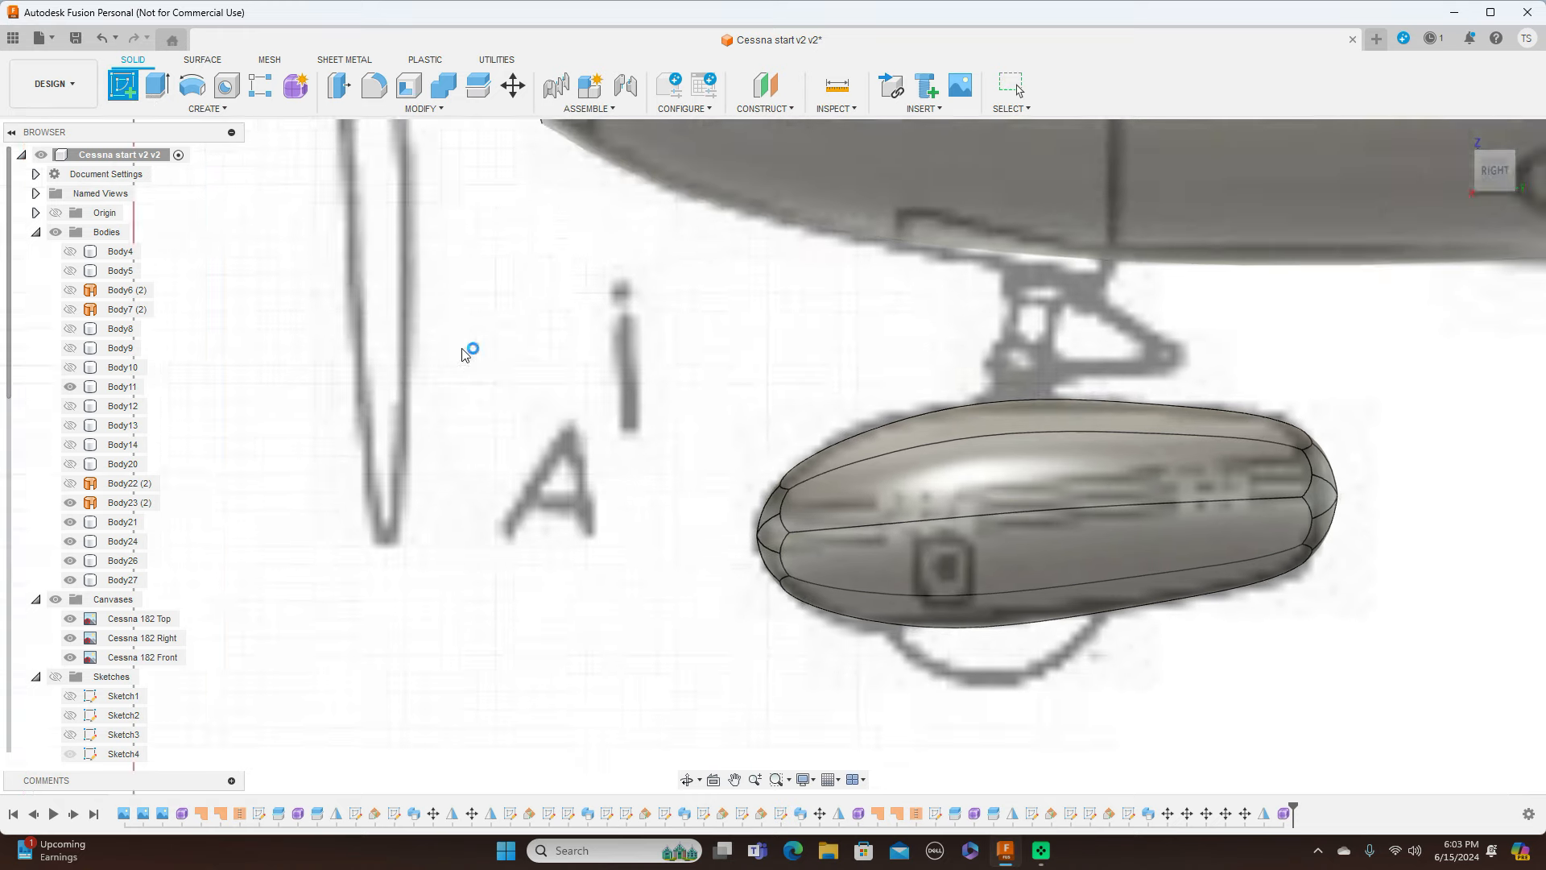
middle_drag(561, 51, 546, 30)
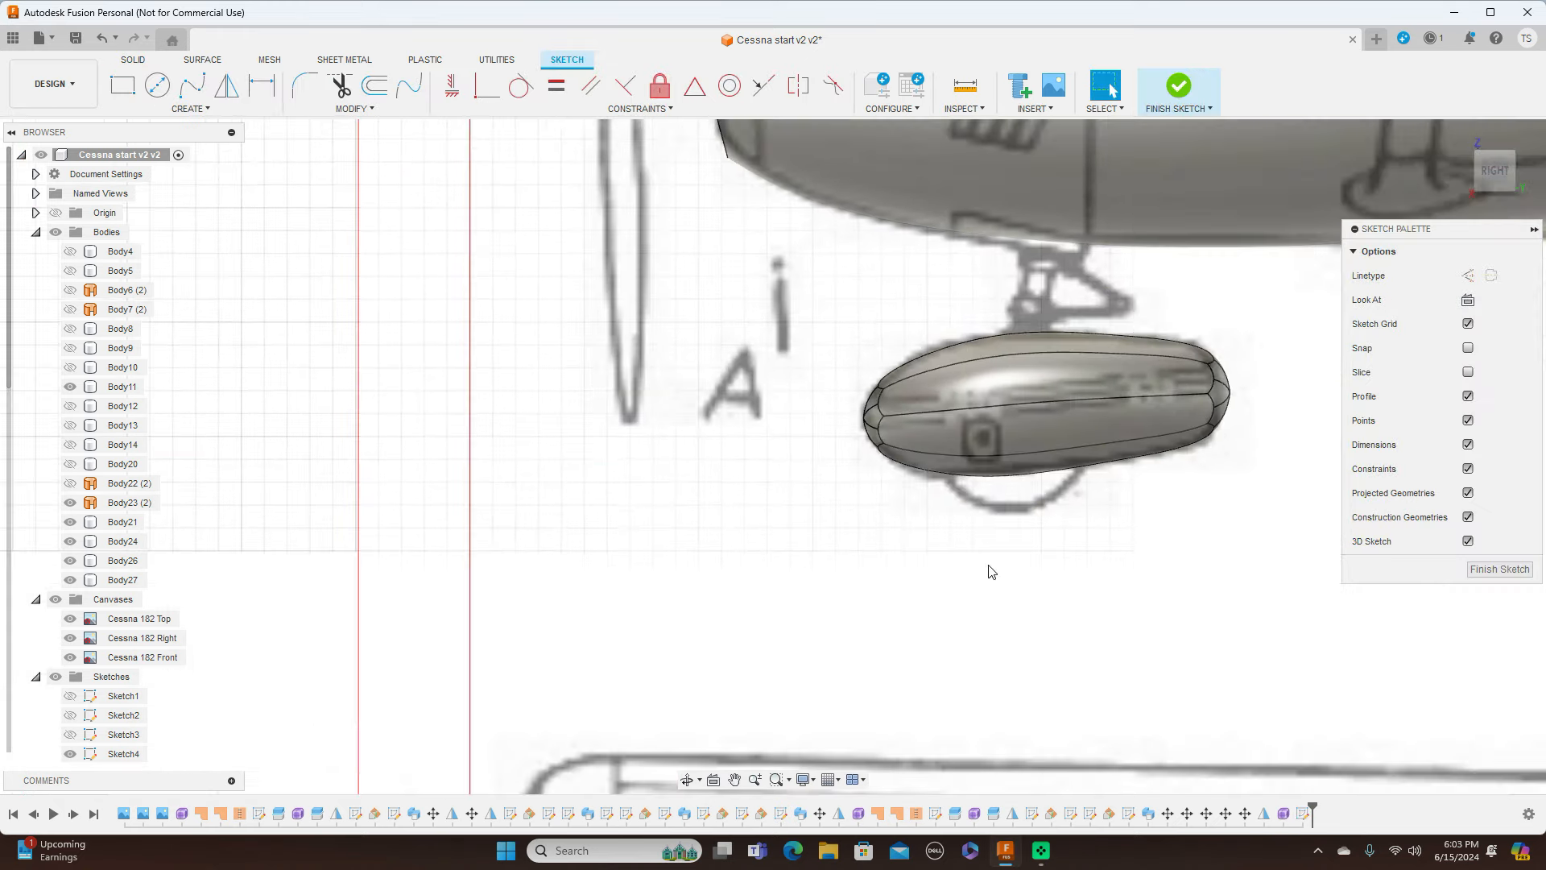
scroll(991, 570, down, 2)
middle_drag(1263, 635, 927, 620)
scroll(926, 620, up, 2)
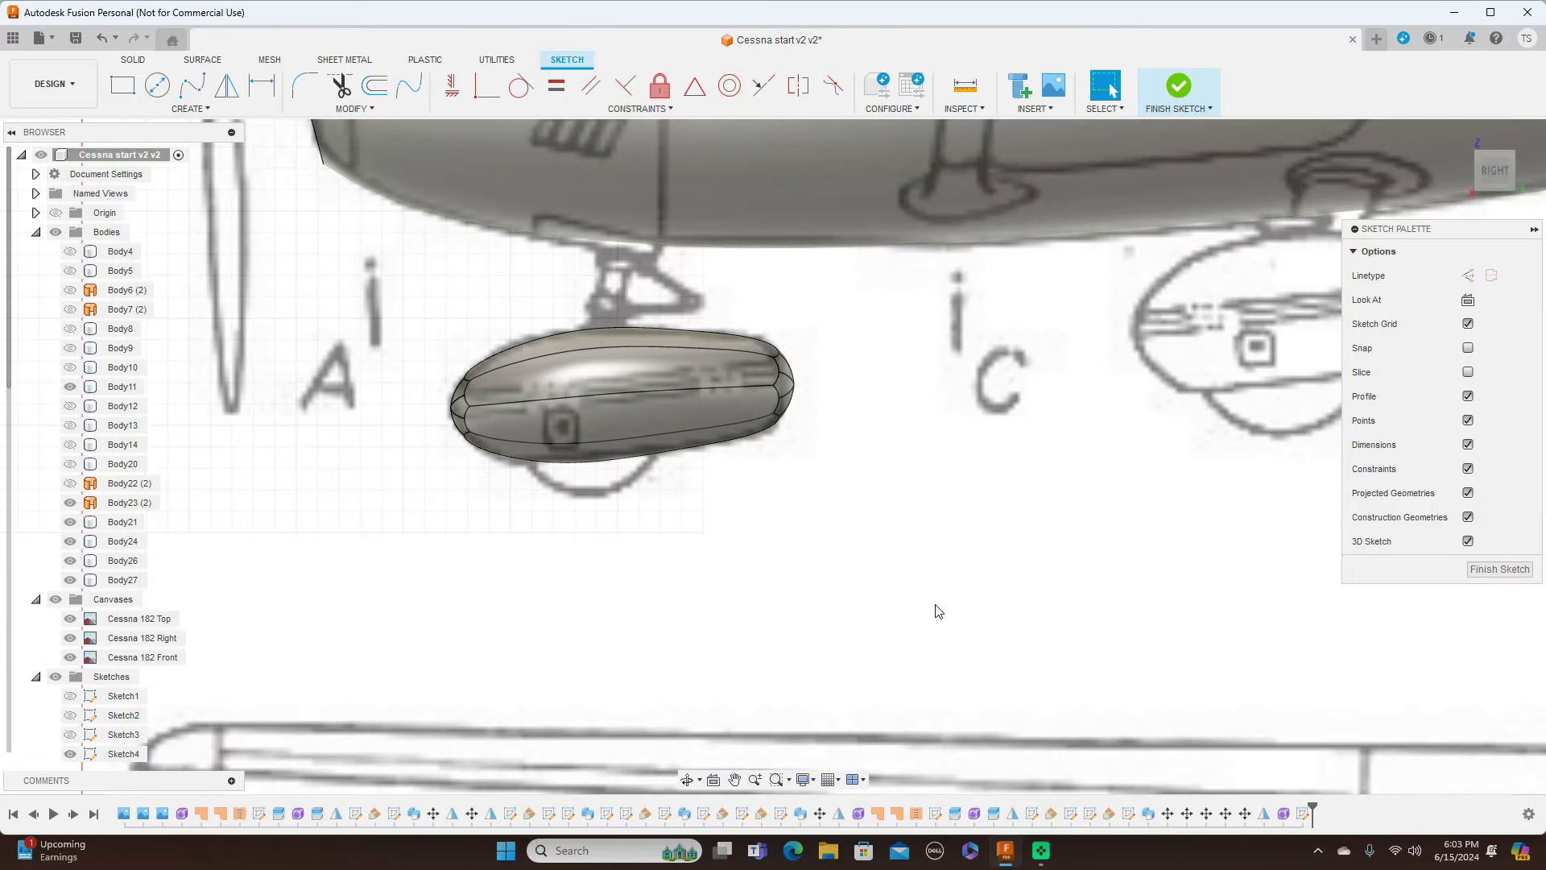
scroll(845, 552, up, 2)
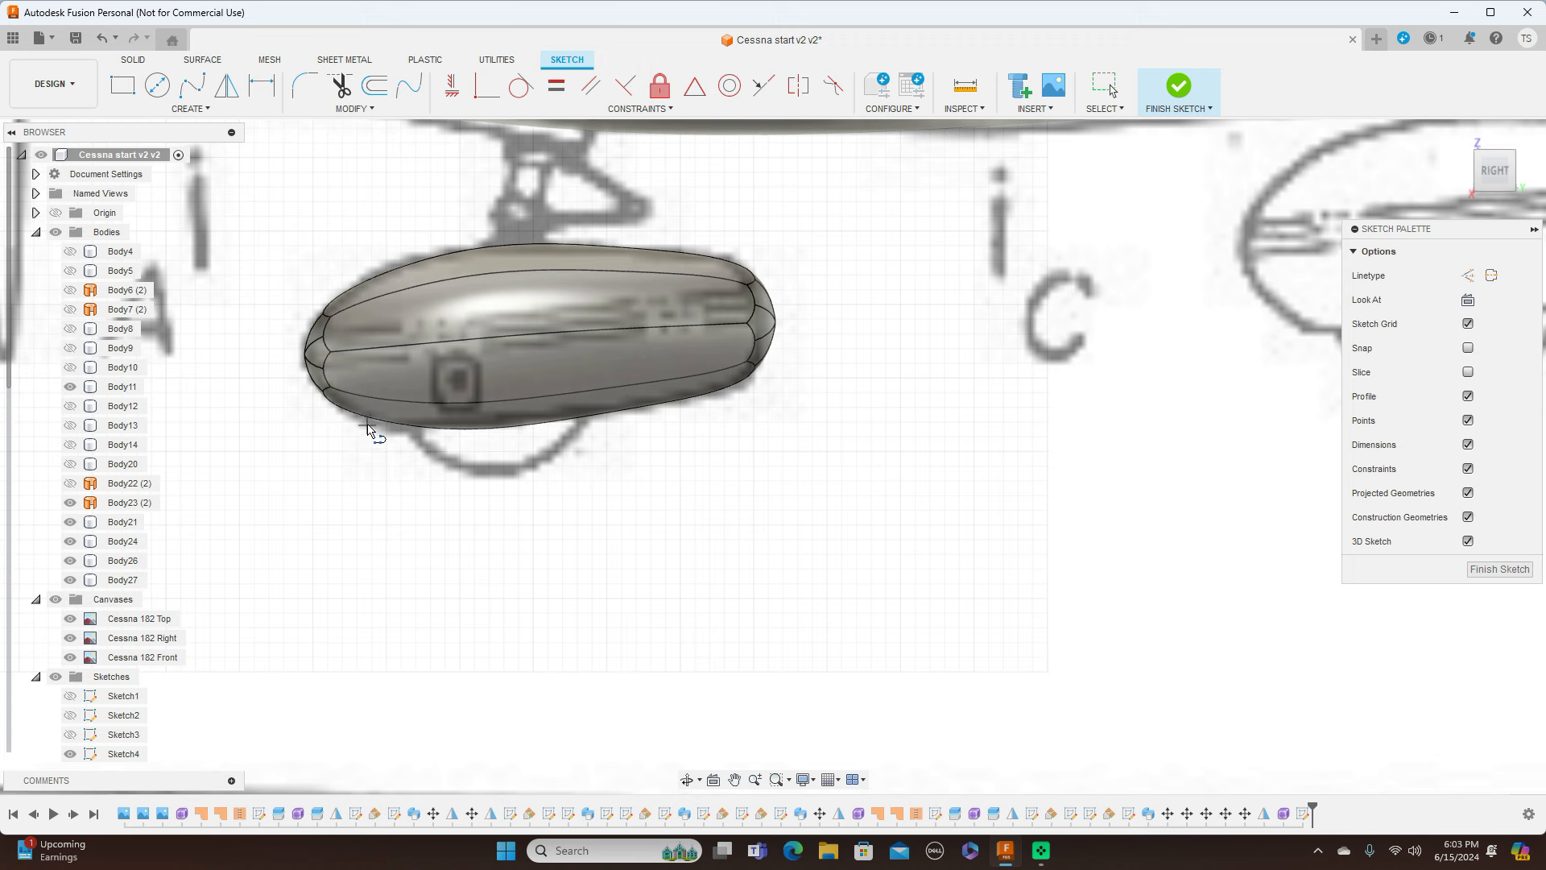
click(367, 425)
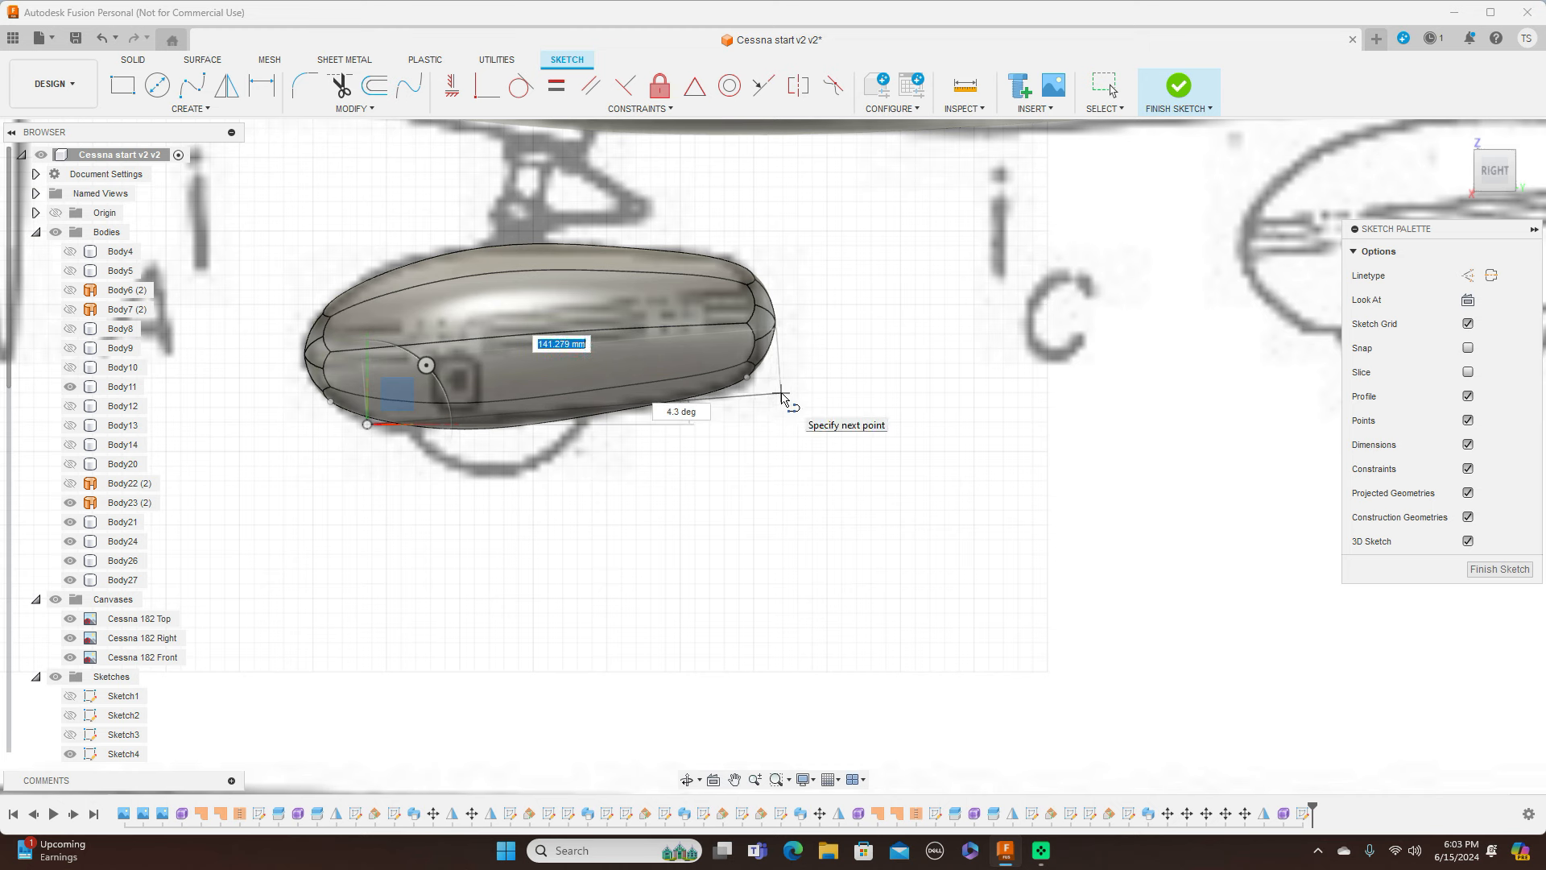
click(782, 397)
drag(782, 395, 841, 395)
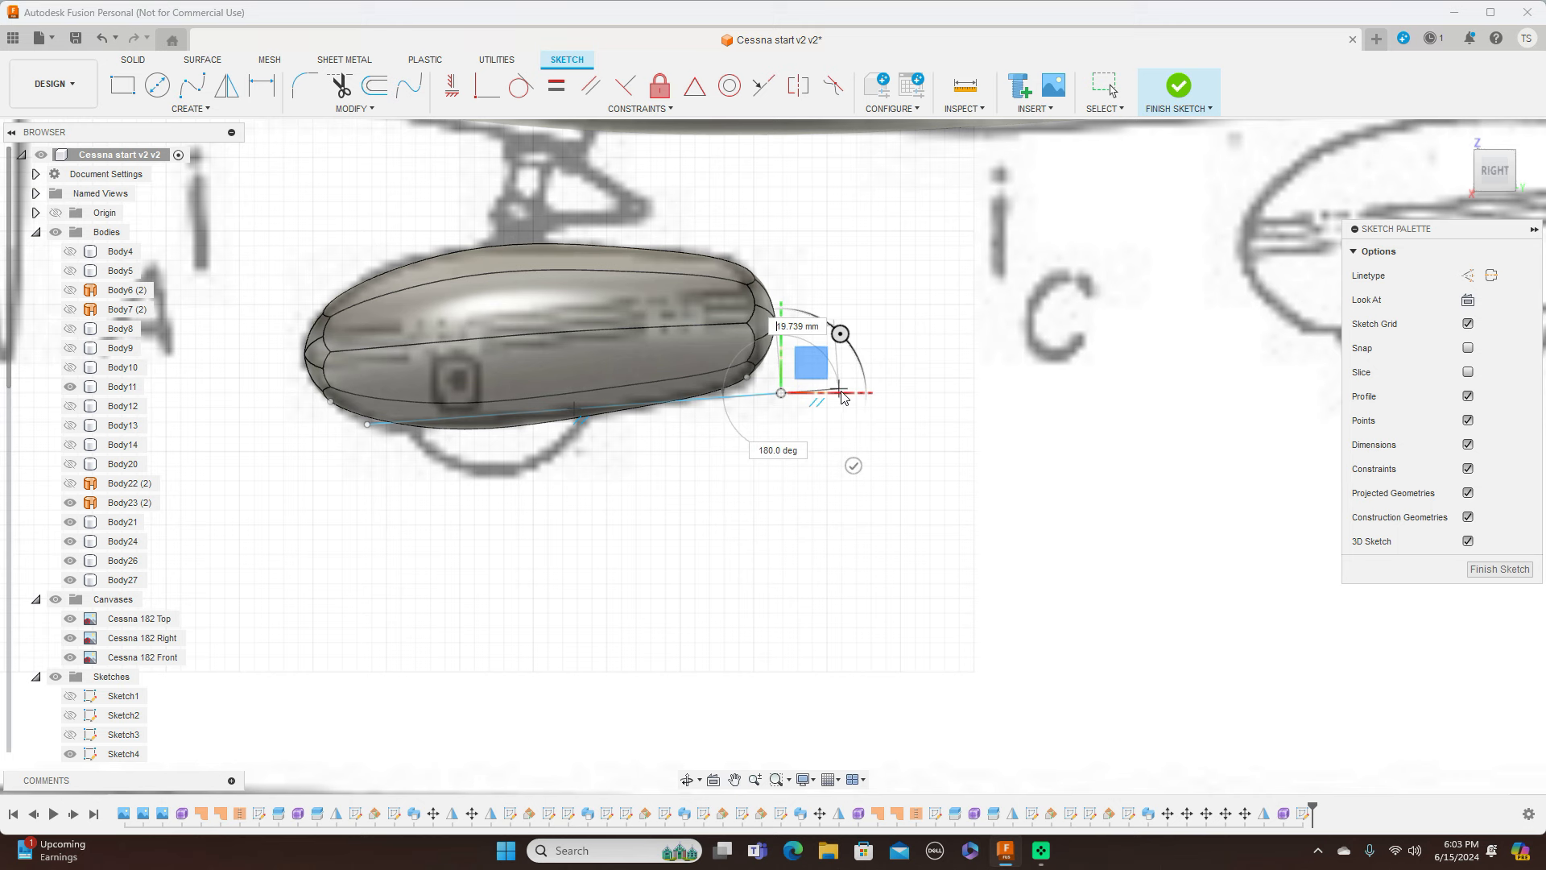
key(Escape)
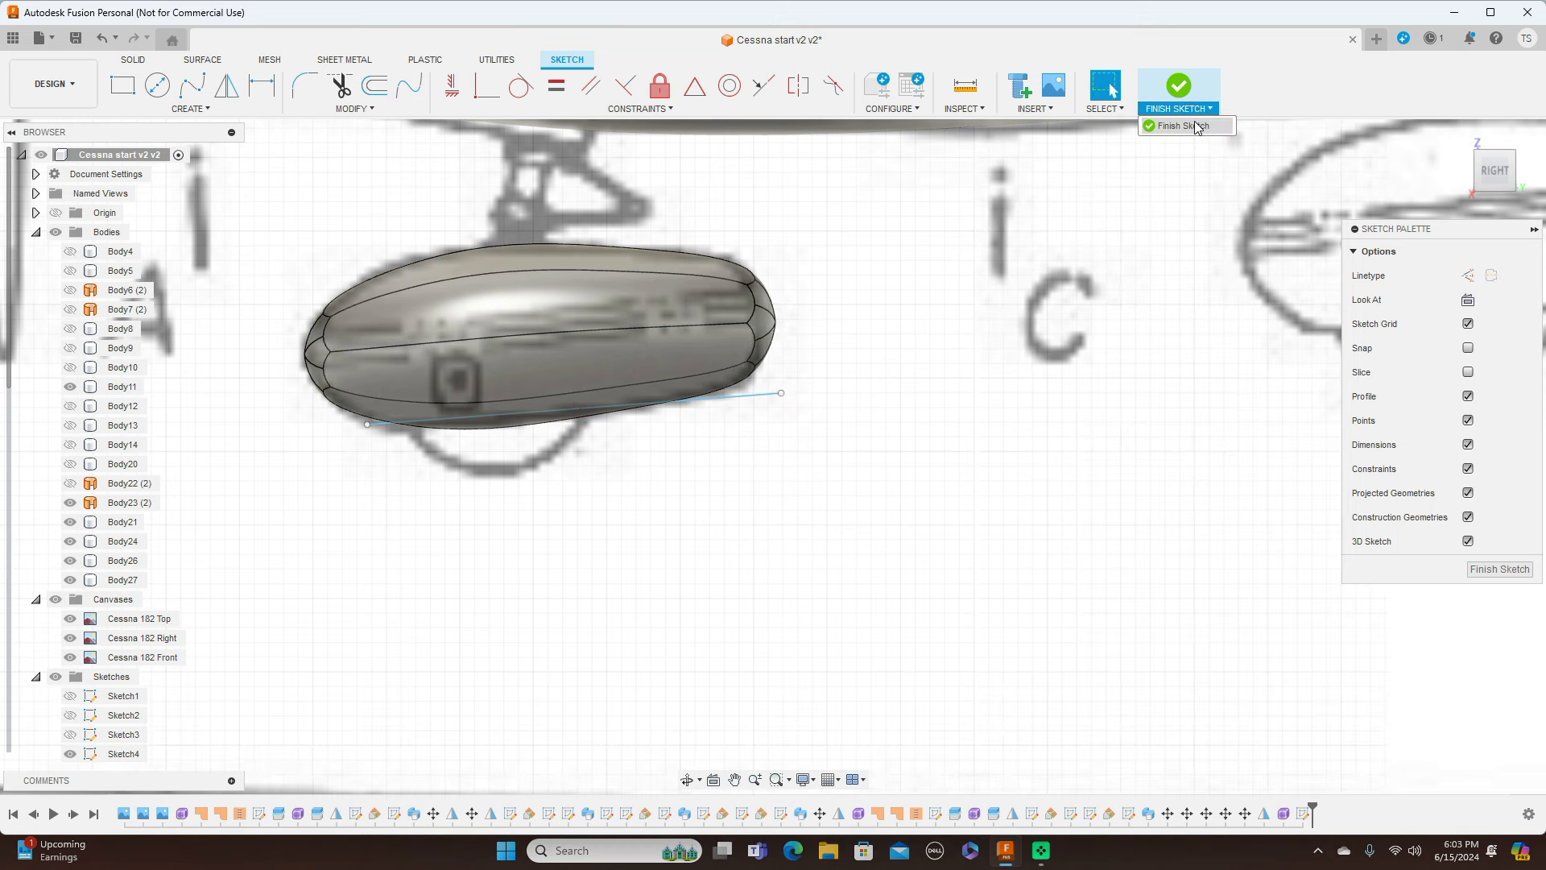
click(1195, 130)
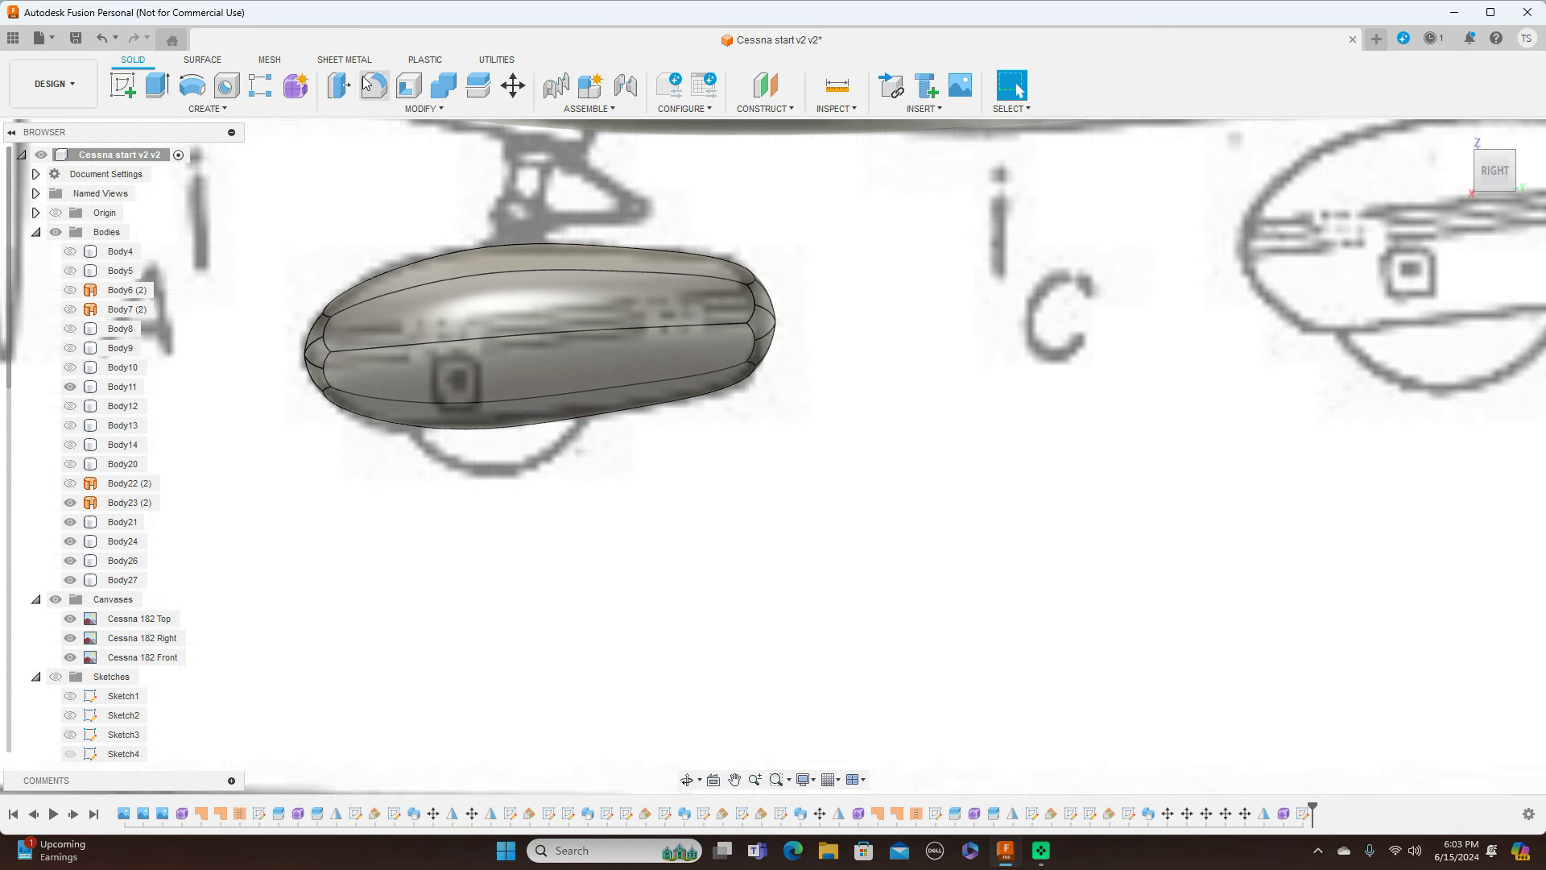
Show the sketches, split the fairing body with the sloped line as extended splitting tool, and hide the cut-off lower piece
click(54, 676)
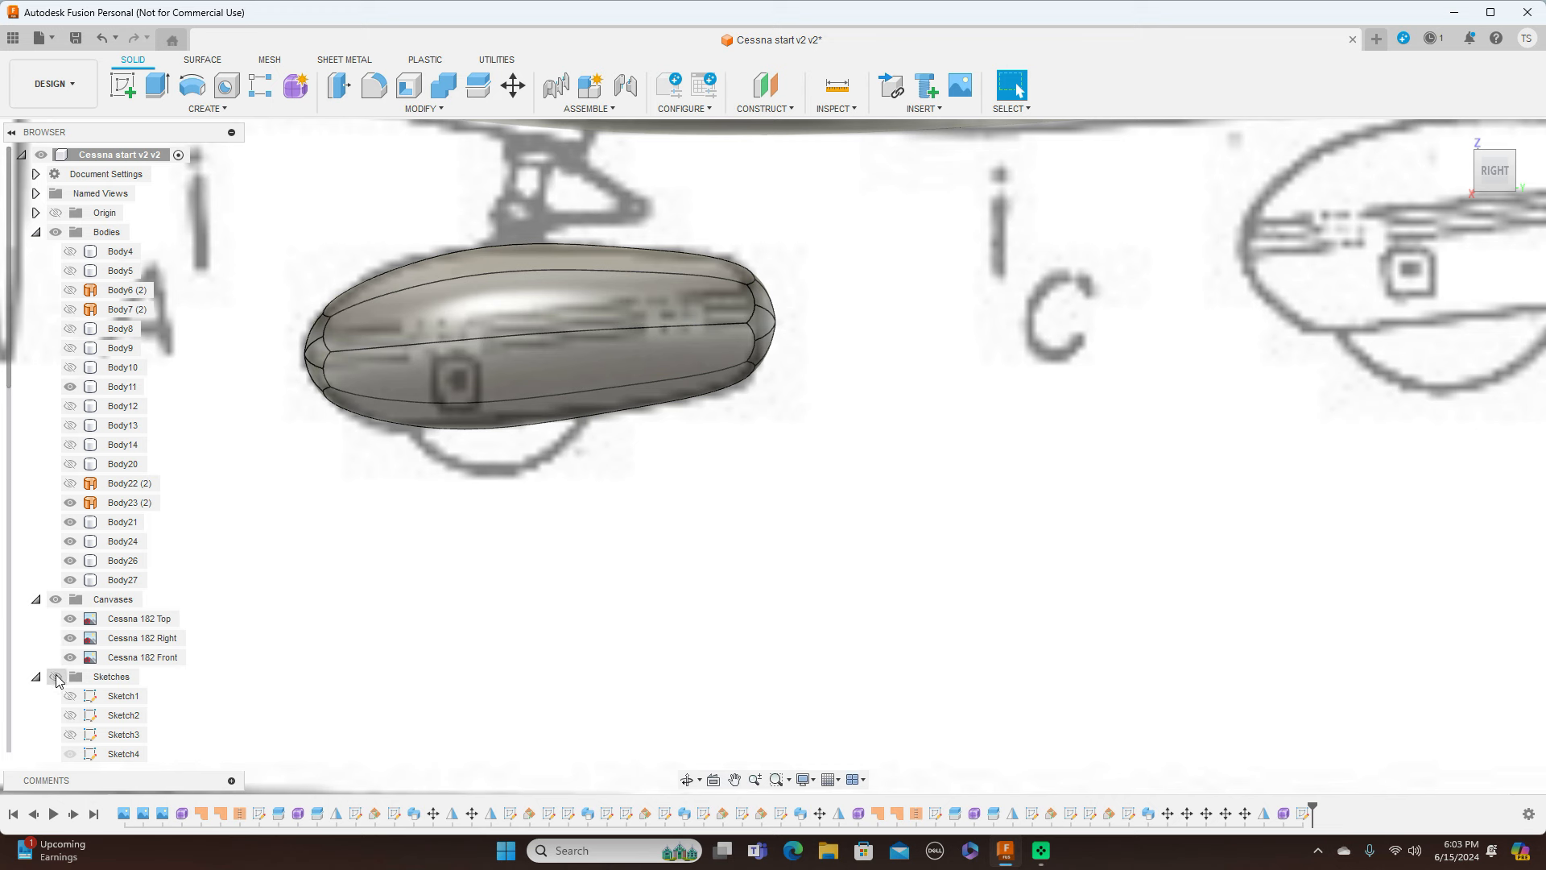
click(481, 85)
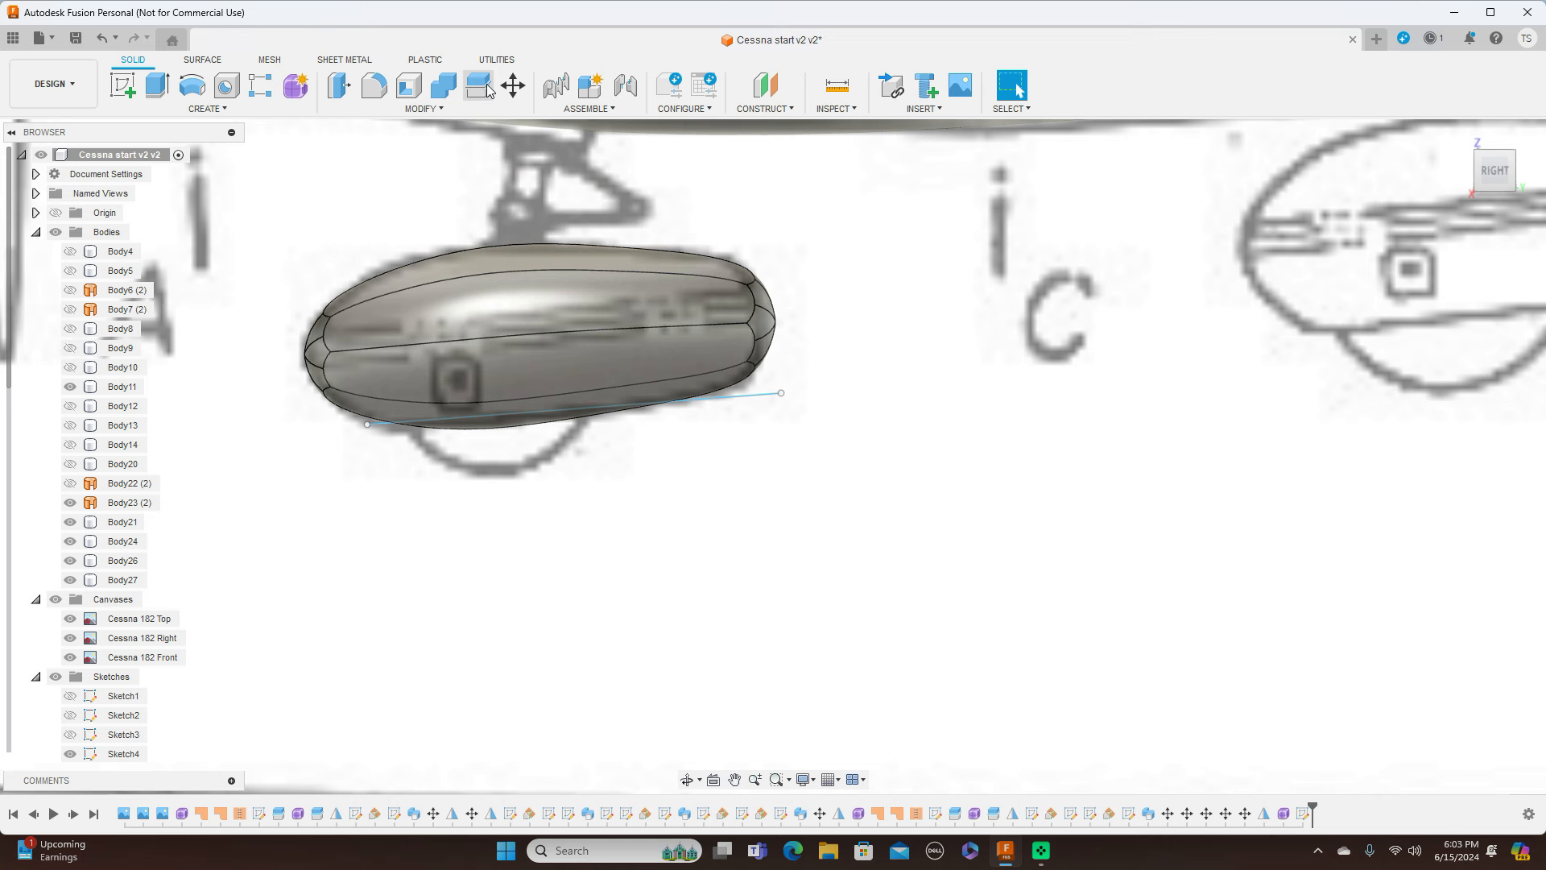
click(557, 311)
click(684, 307)
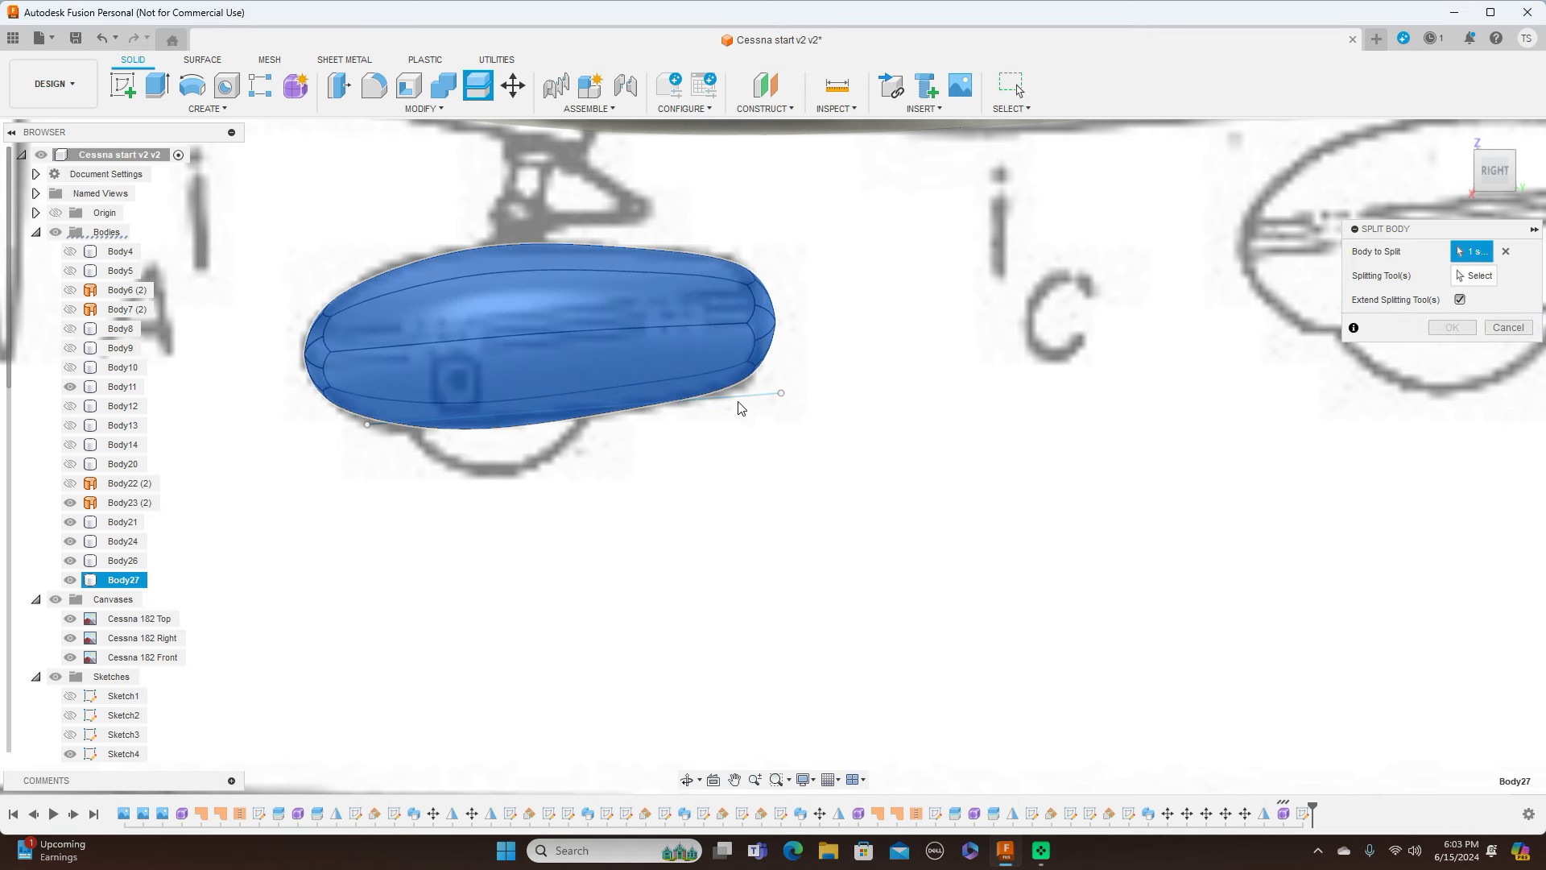
click(1474, 276)
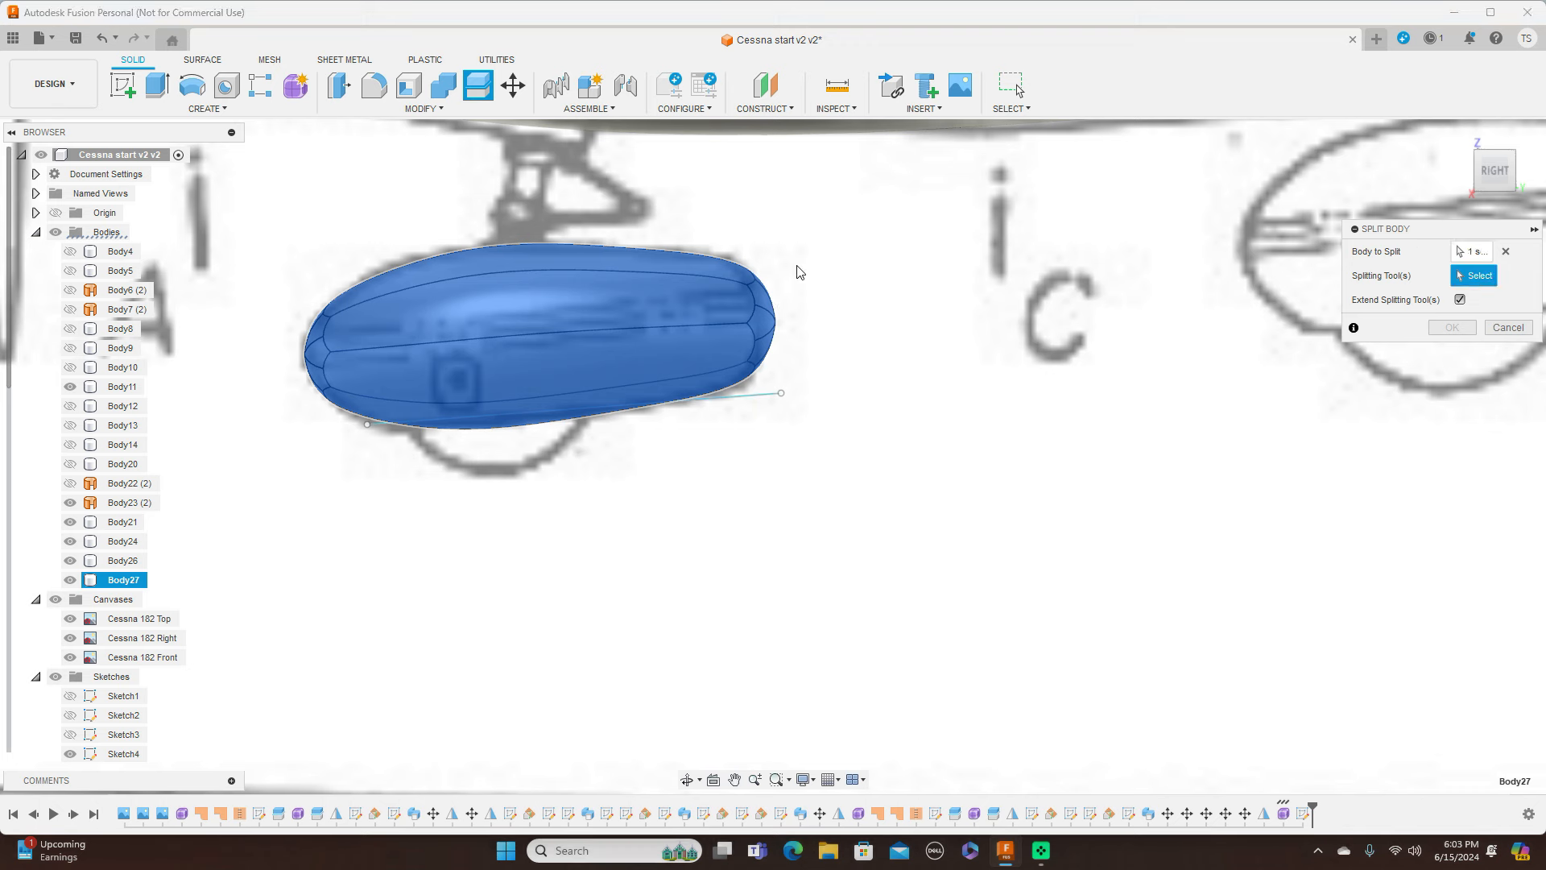
click(745, 402)
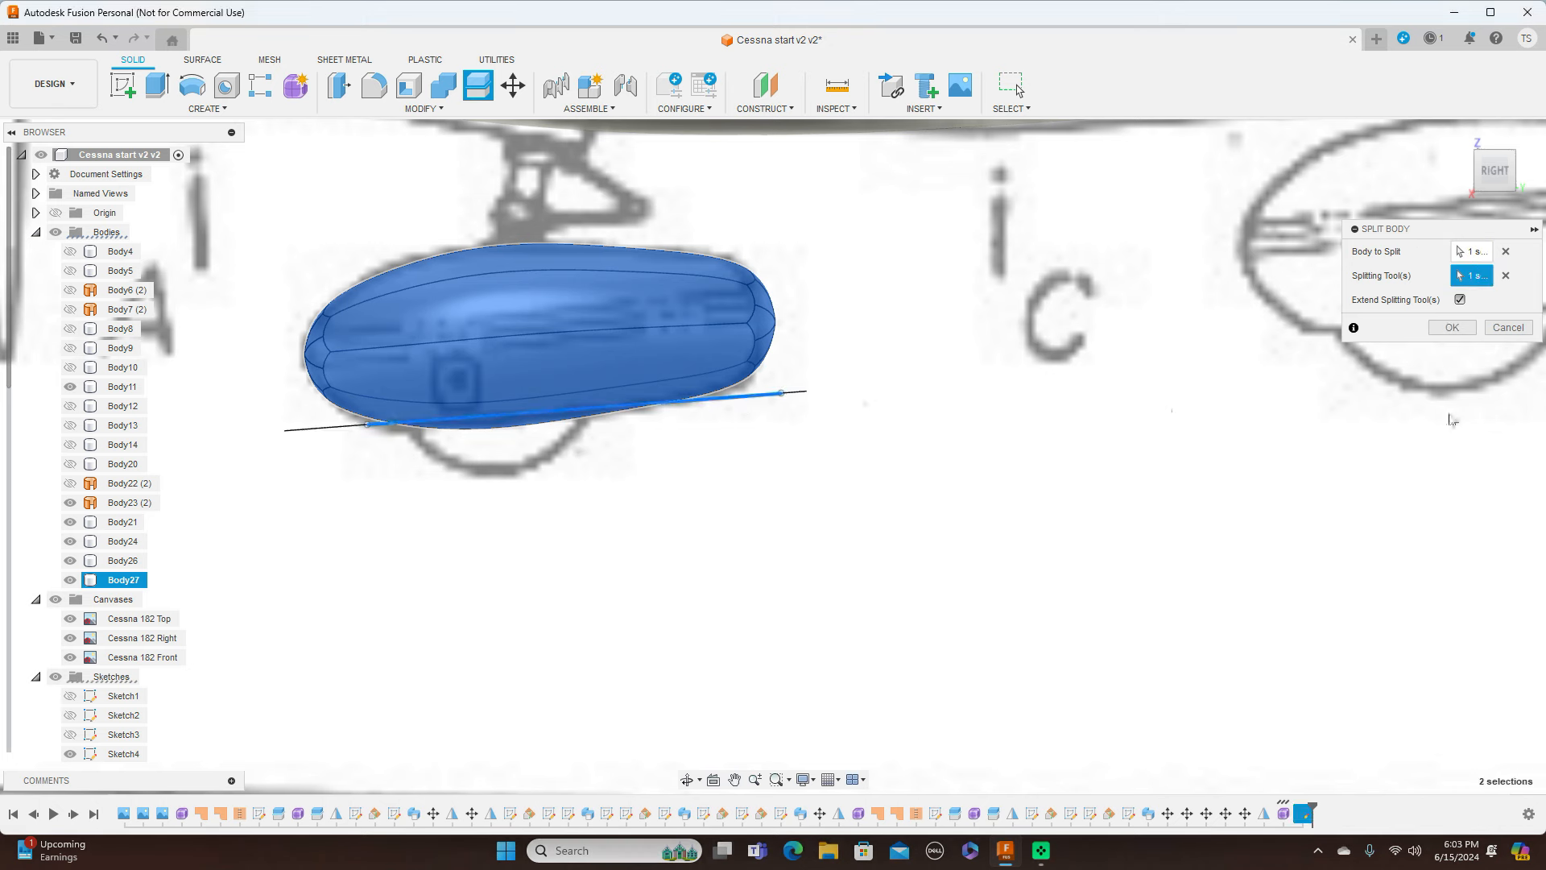
click(1459, 332)
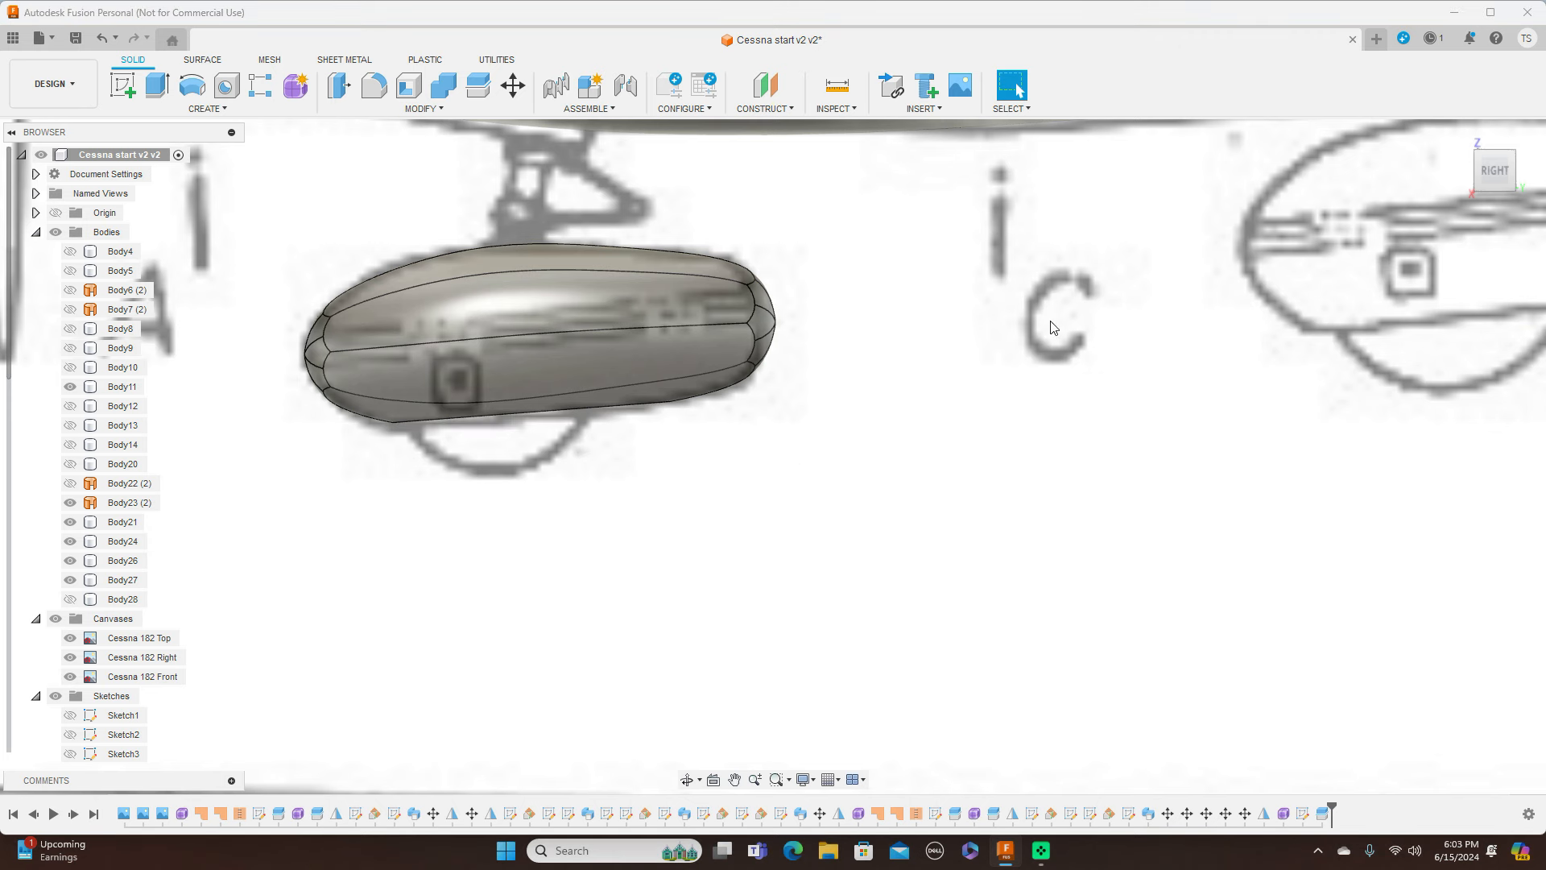
Hide the reference canvases and the sketches so only the aircraft bodies are displayed
click(55, 619)
scroll(765, 538, down, 2)
scroll(766, 538, down, 5)
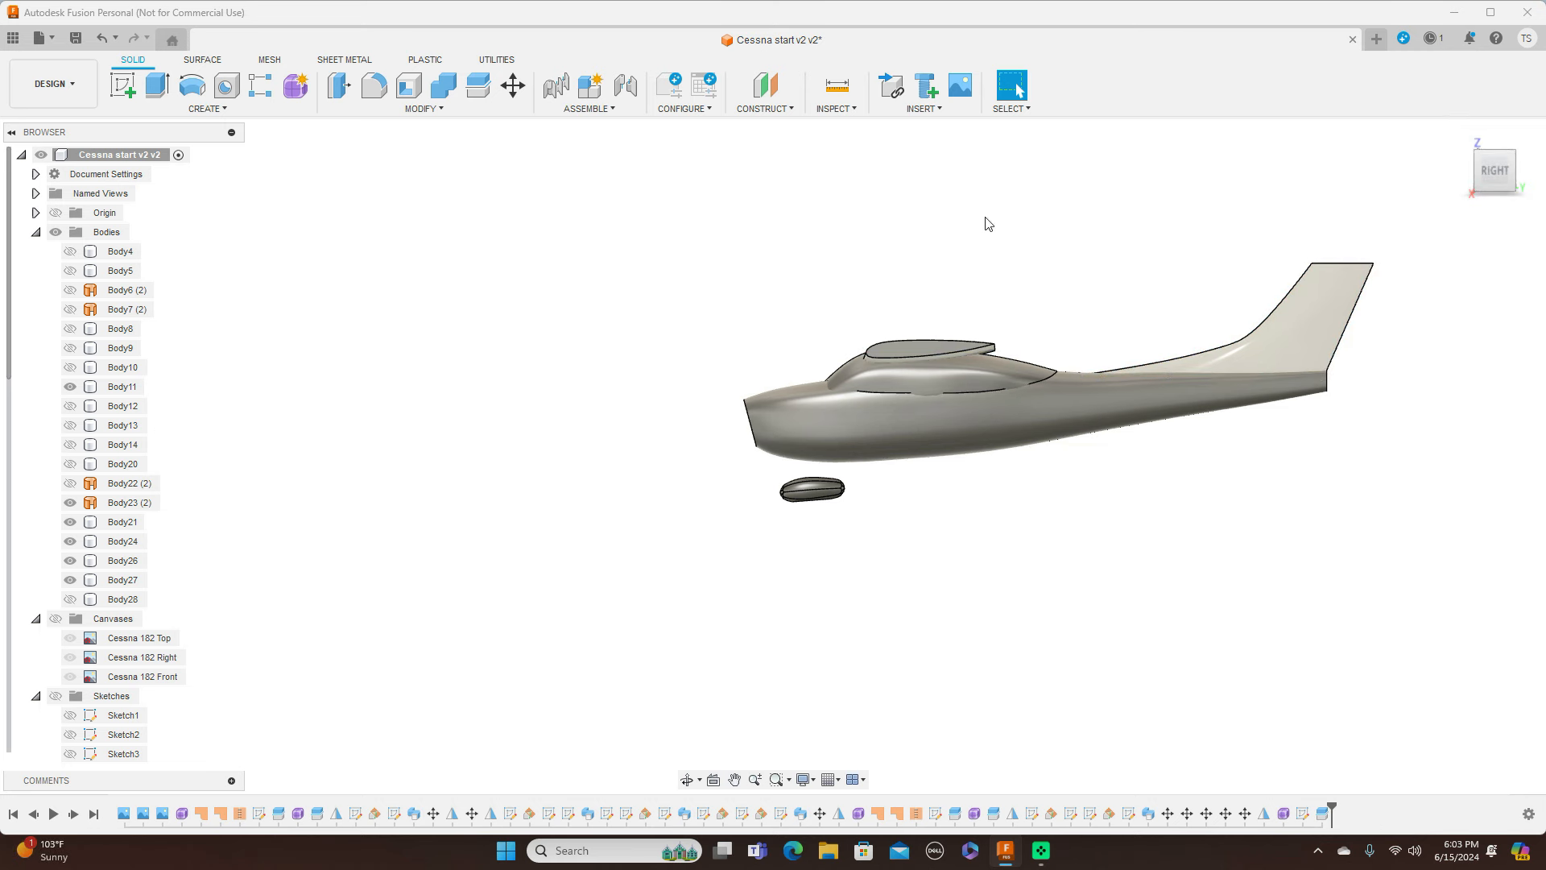
Examine the whole aircraft from the front right, checking the nose-wheel fairing, canopy and fuselage bodies
mouse_move(1503, 145)
mouse_move(1488, 177)
mouse_down()
mouse_move(1545, 170)
mouse_move(1464, 190)
mouse_up()
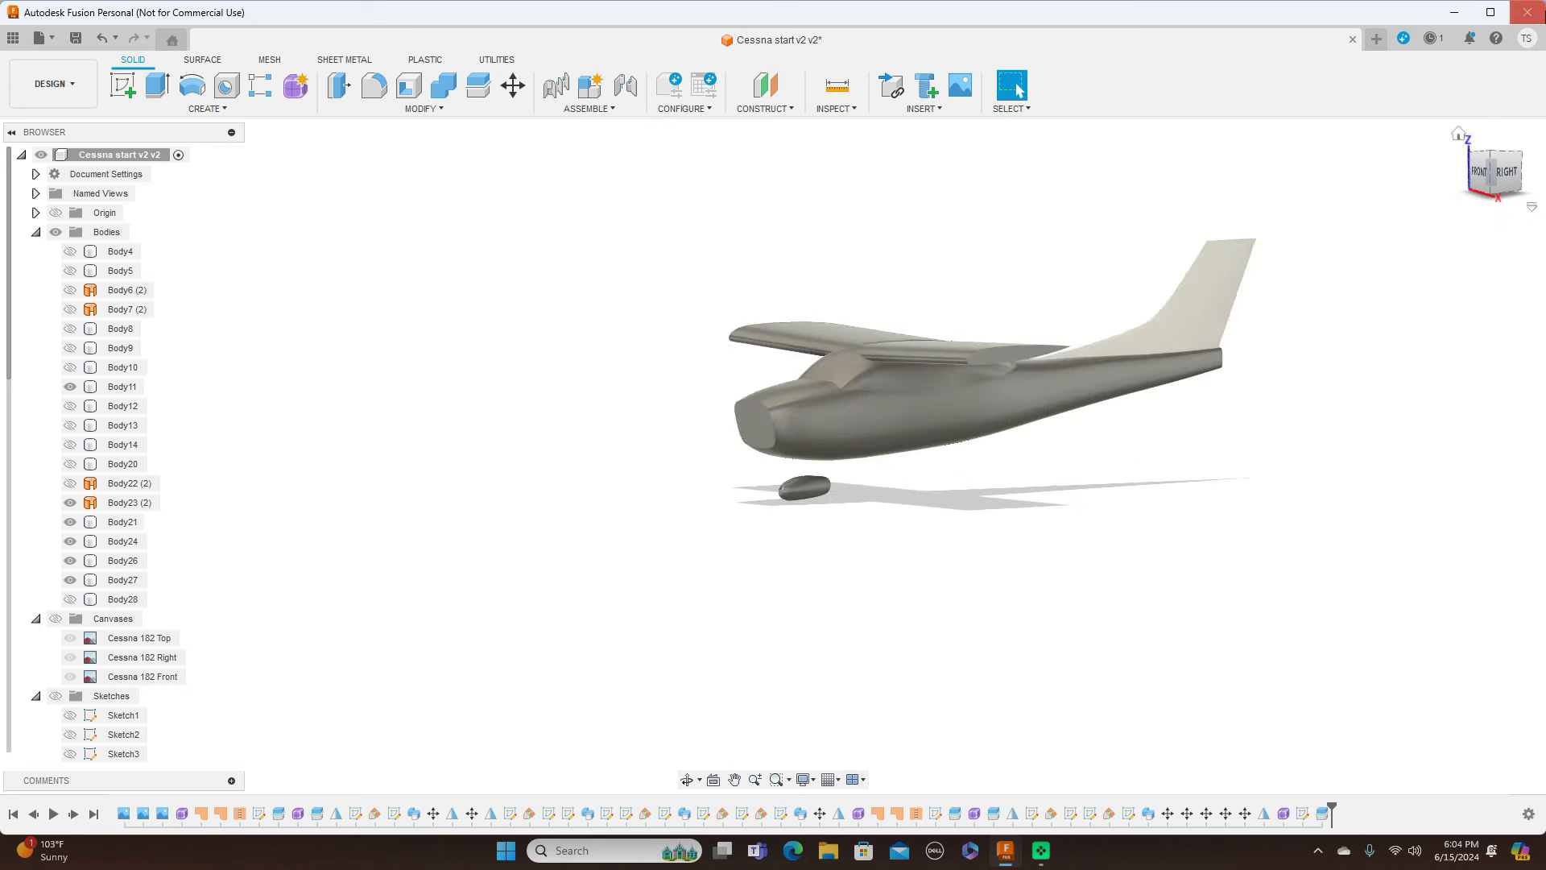
scroll(1262, 227, up, 2)
middle_drag(854, 238, 880, 223)
scroll(1534, 245, up, 1)
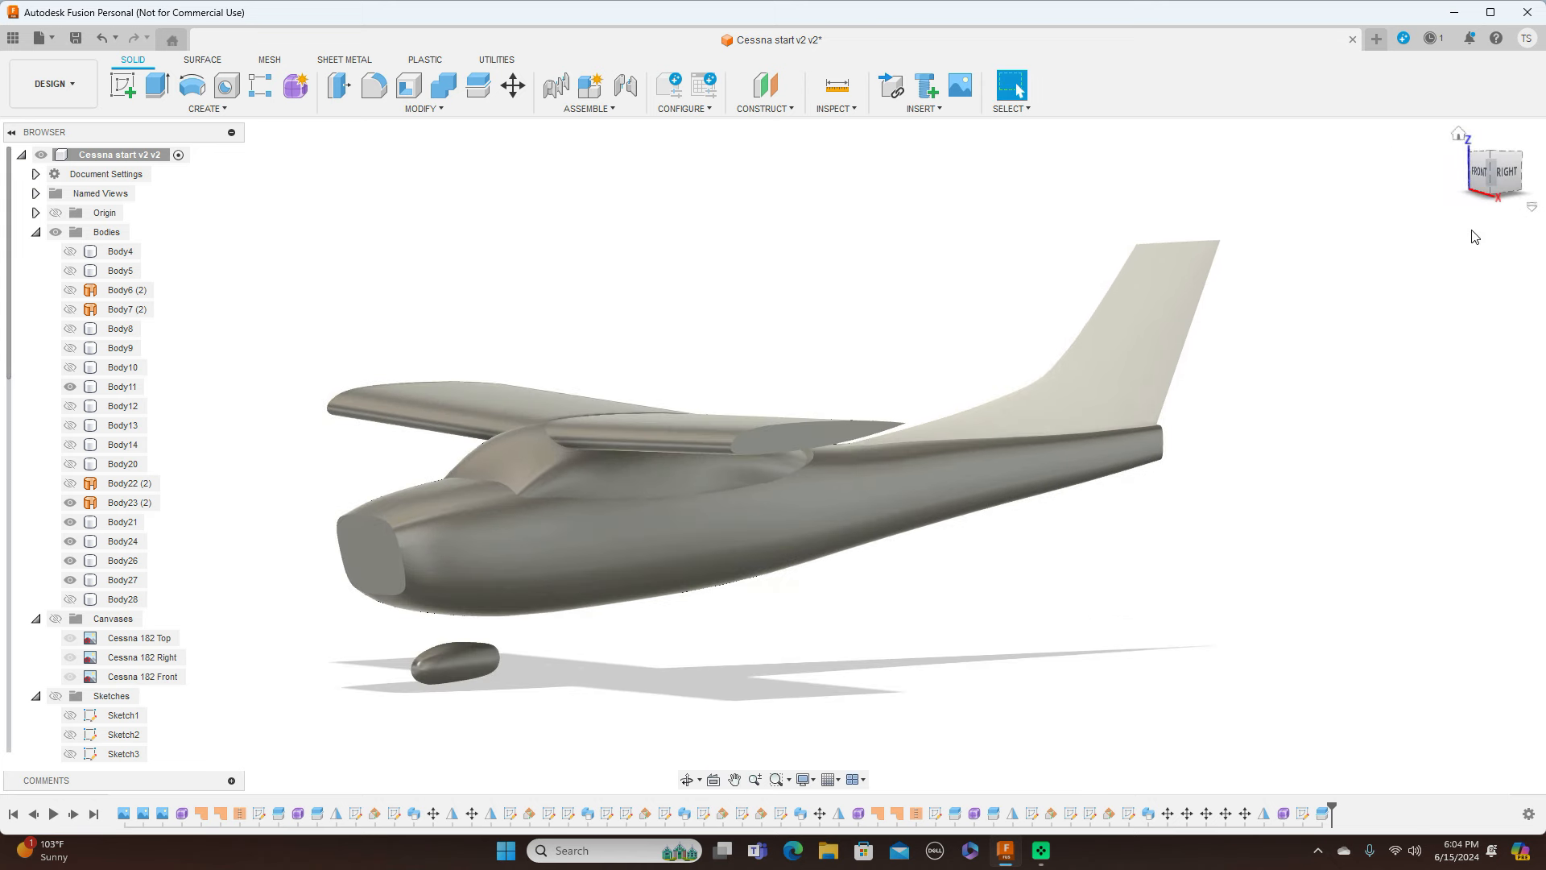
scroll(1470, 237, down, 1)
mouse_move(1495, 182)
mouse_down()
mouse_move(1543, 182)
mouse_move(1462, 181)
mouse_move(1462, 130)
mouse_move(1465, 176)
mouse_up()
shift+middle_drag(772, 457, 1493, 179)
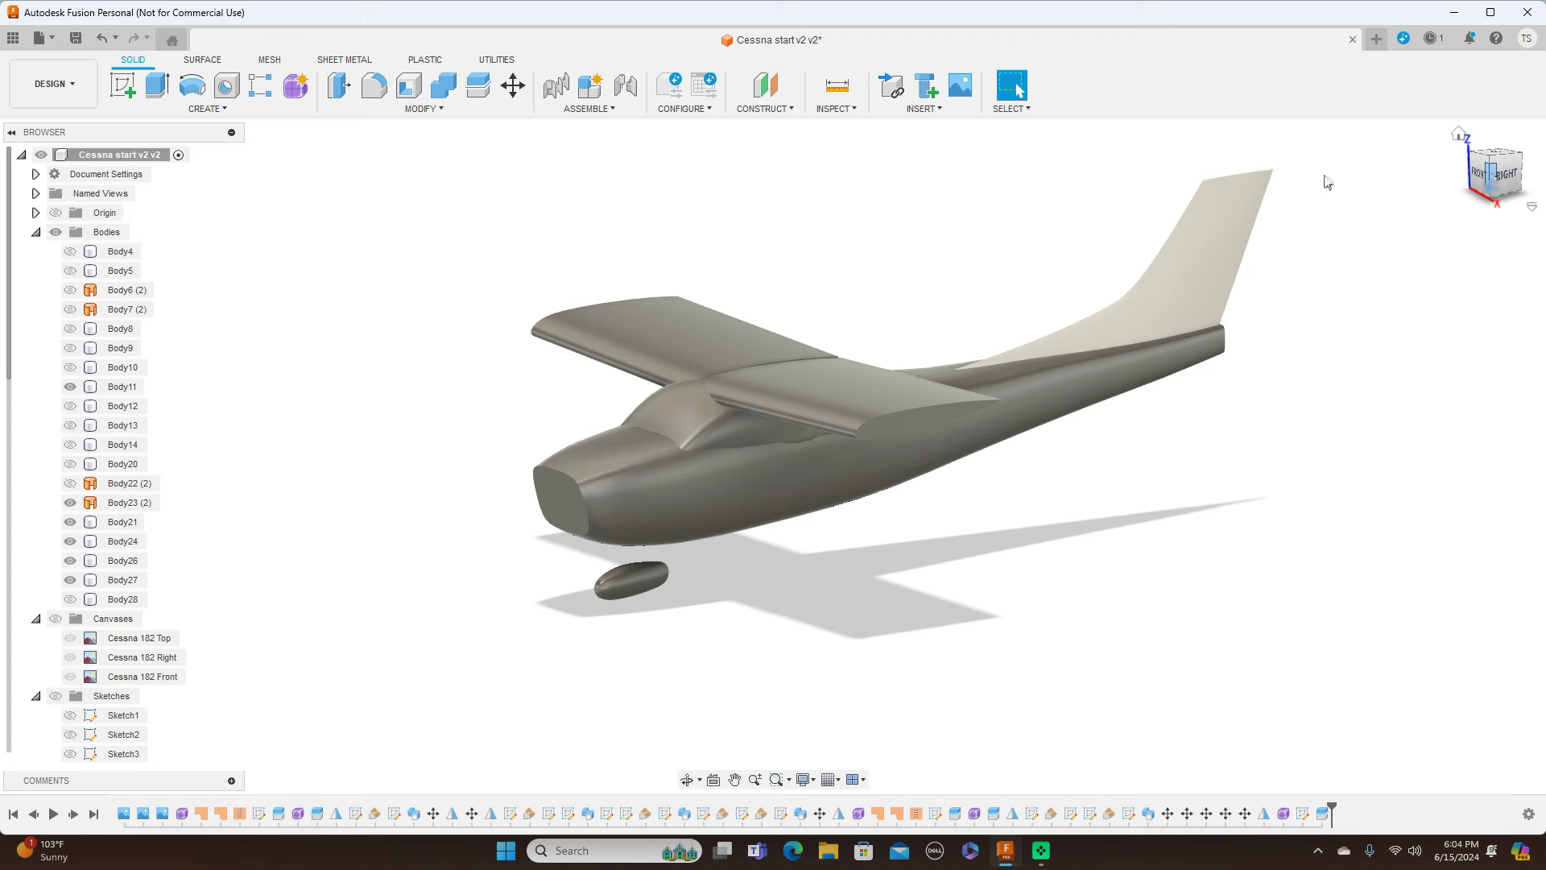
click(708, 407)
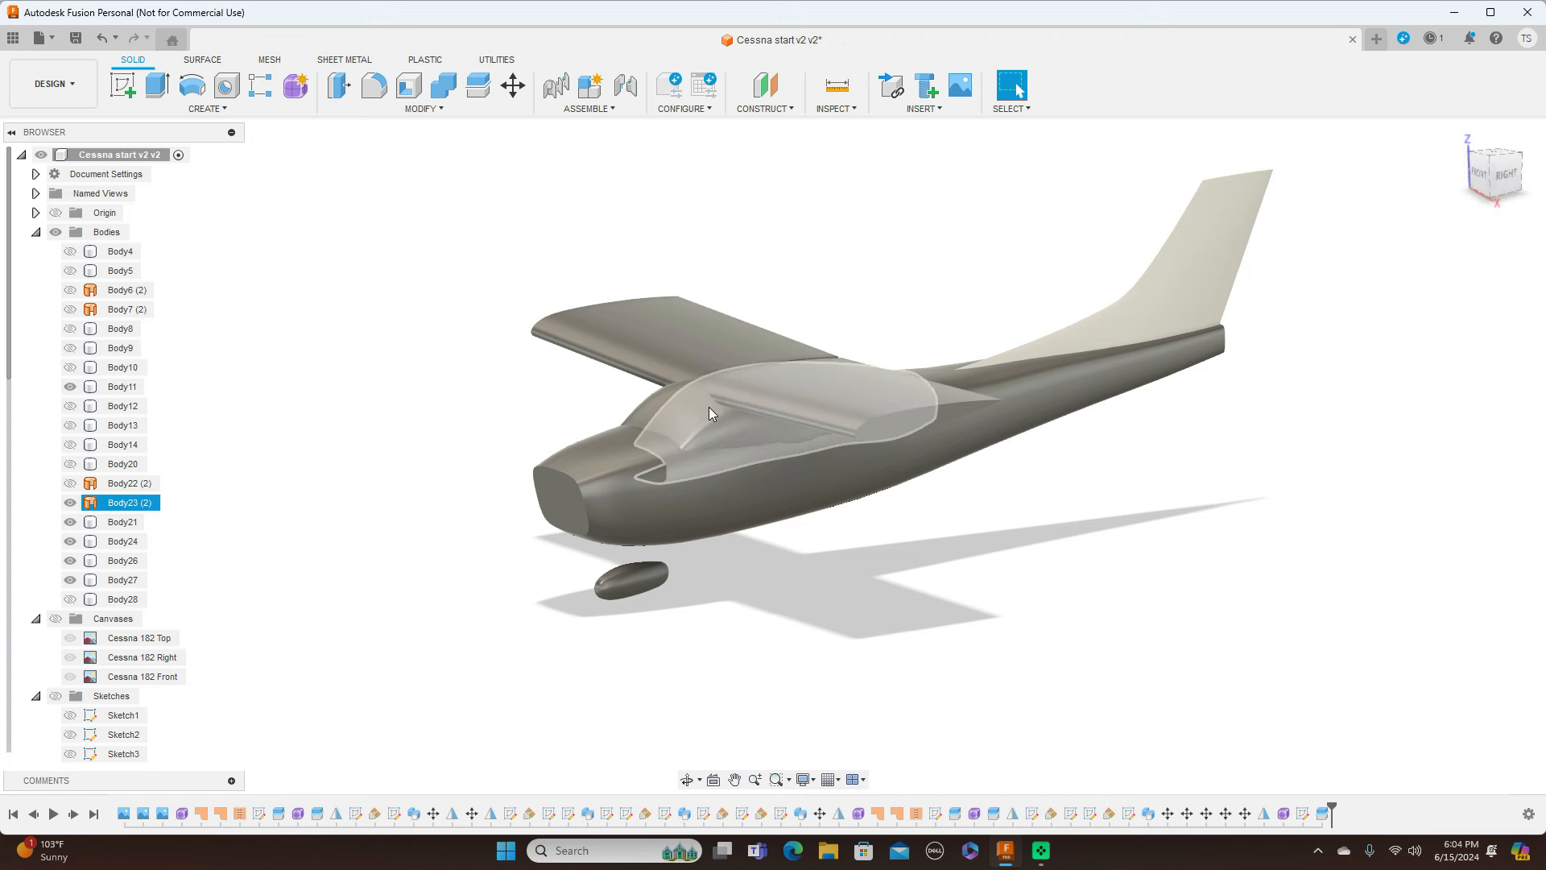
click(712, 481)
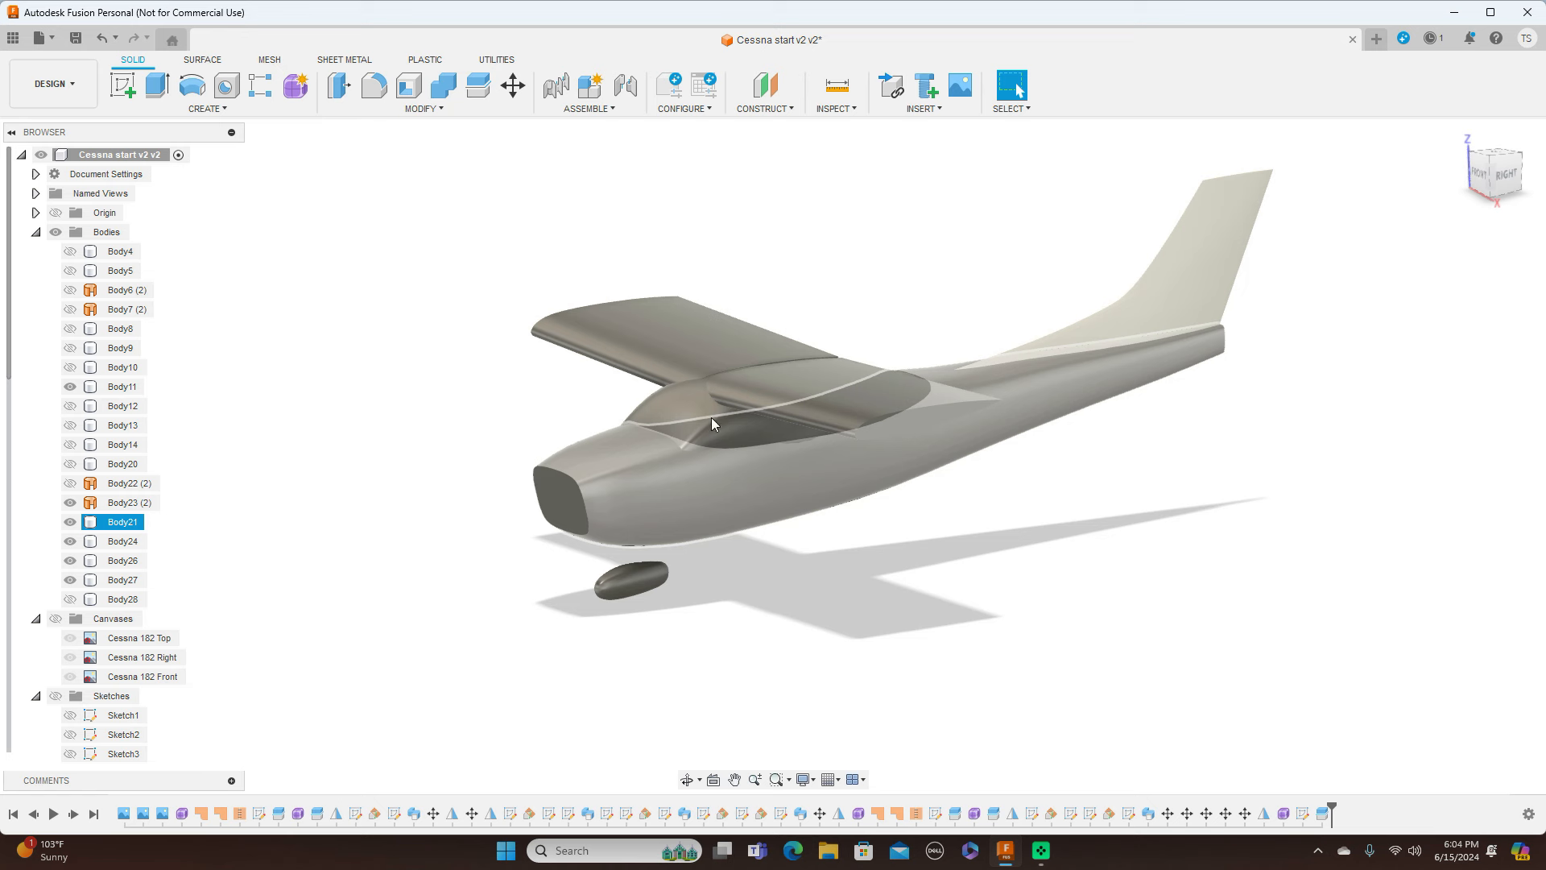
Examine where the canopy surface meets the fuselage and wing, from the front right and in the right side view
click(702, 413)
click(720, 451)
click(655, 421)
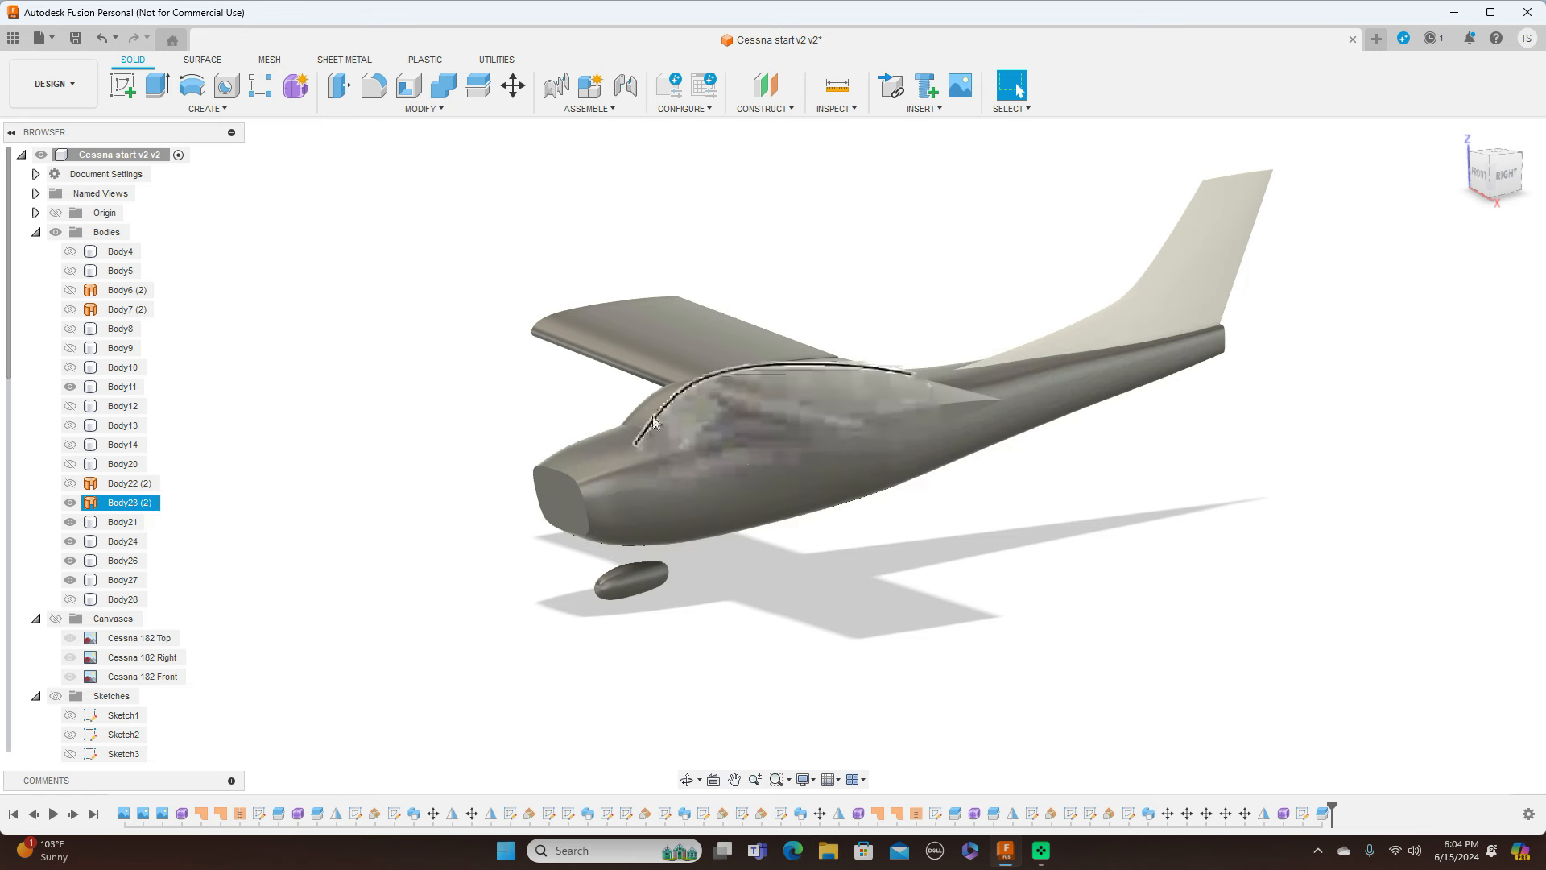
click(620, 430)
click(394, 439)
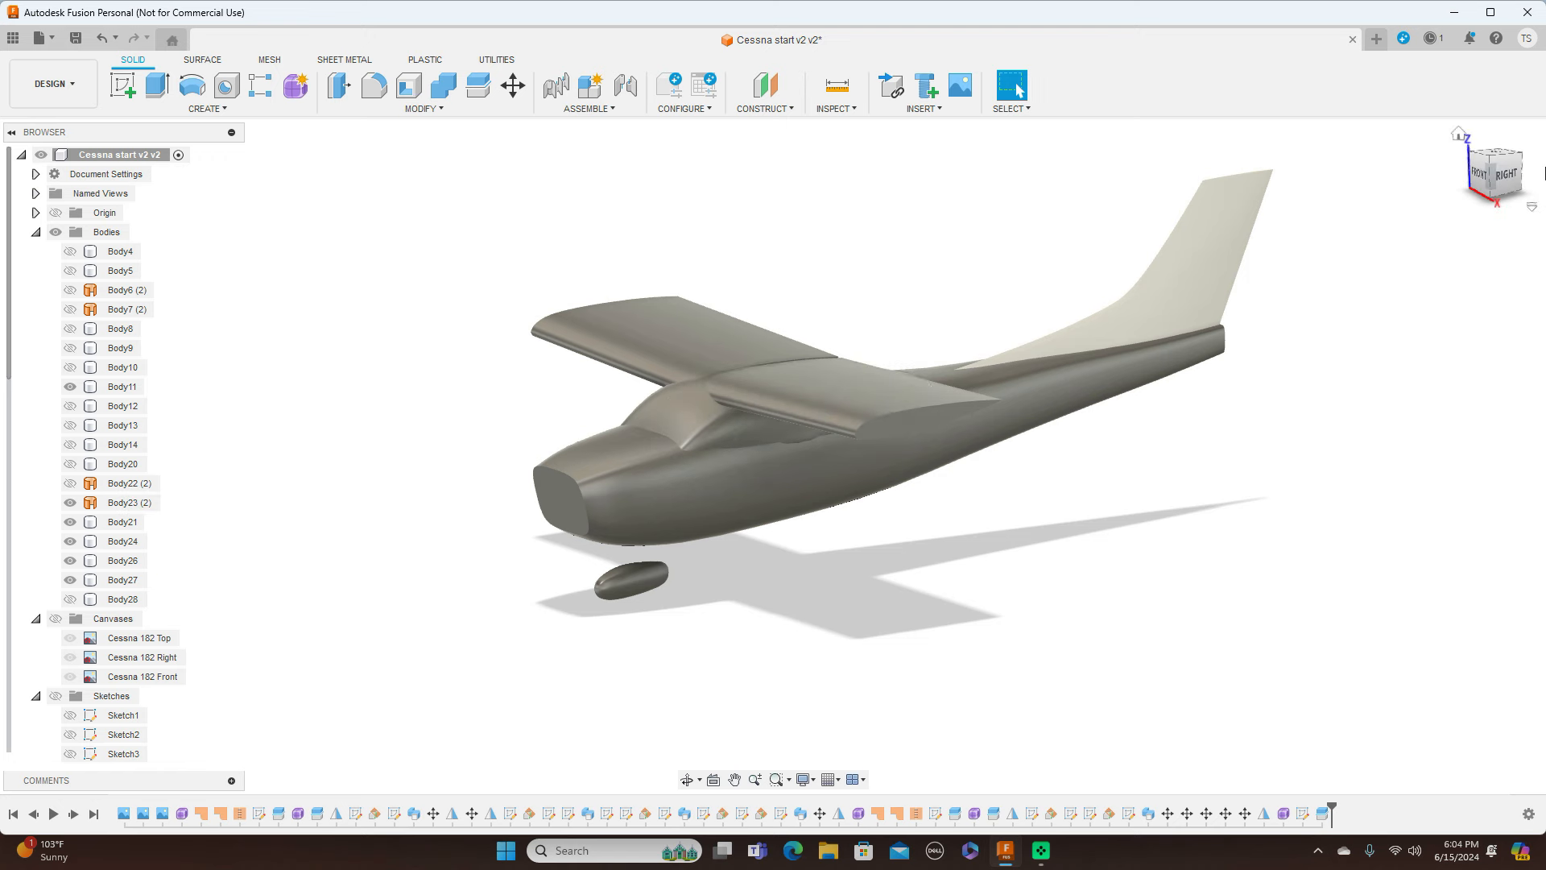
click(1504, 175)
click(856, 462)
click(1063, 292)
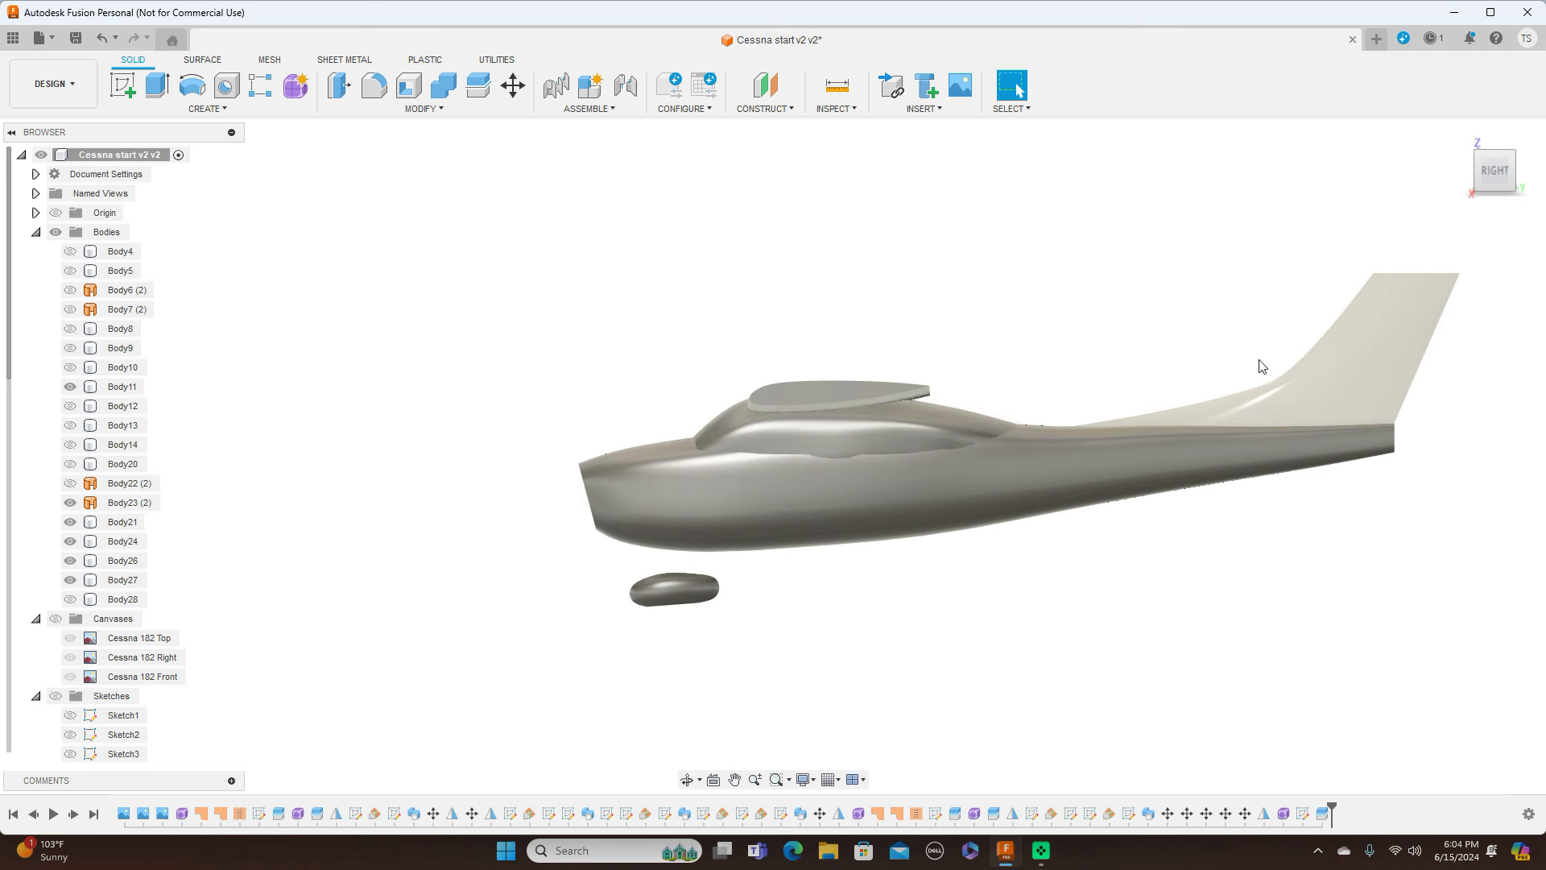
click(1105, 477)
click(854, 449)
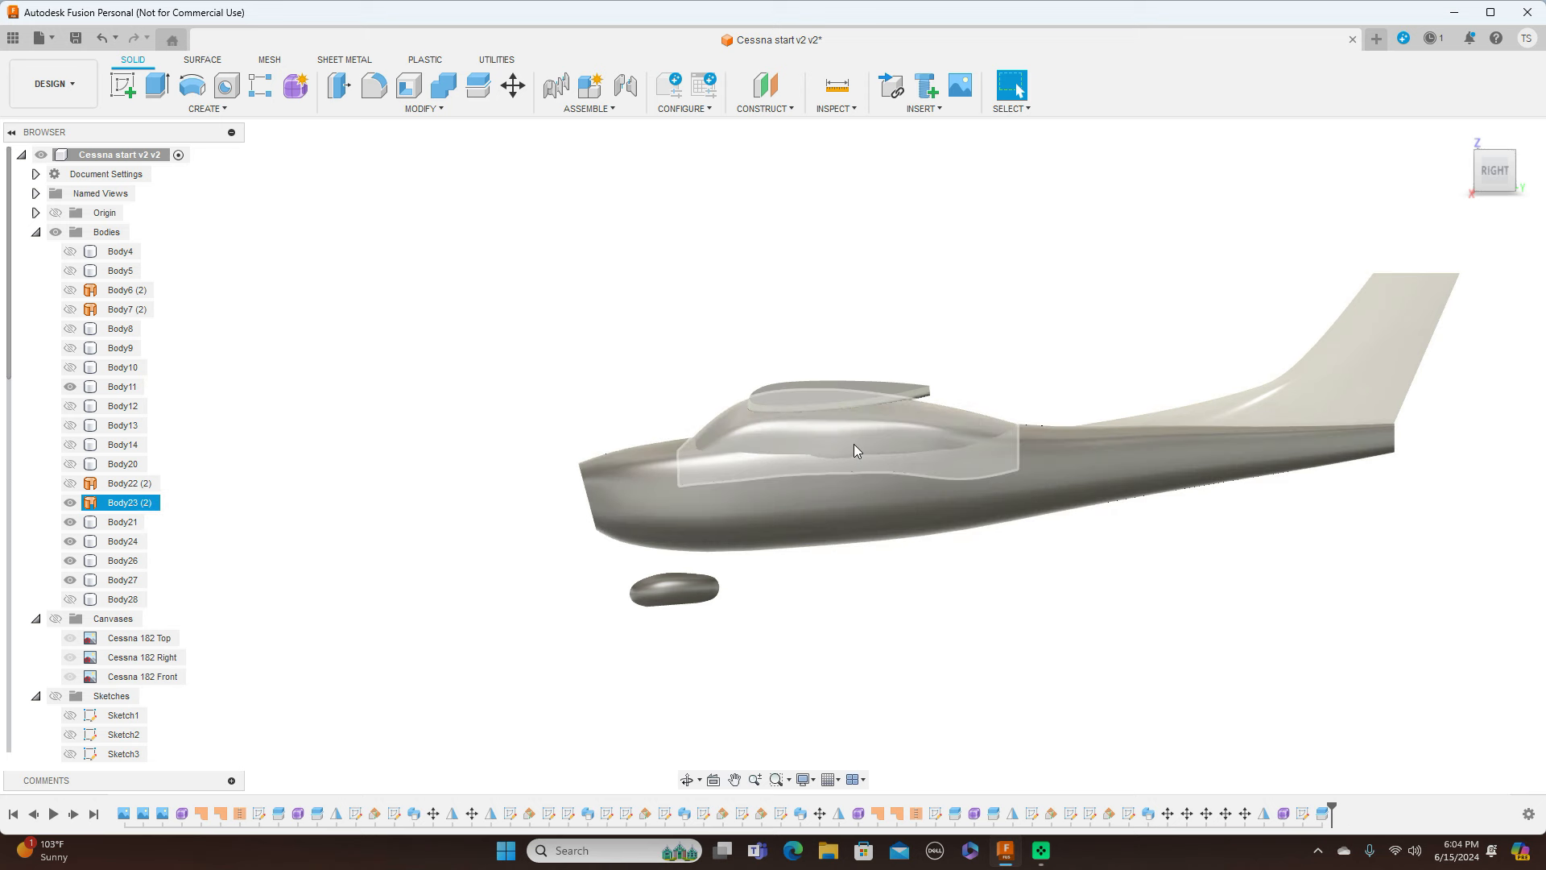
click(836, 459)
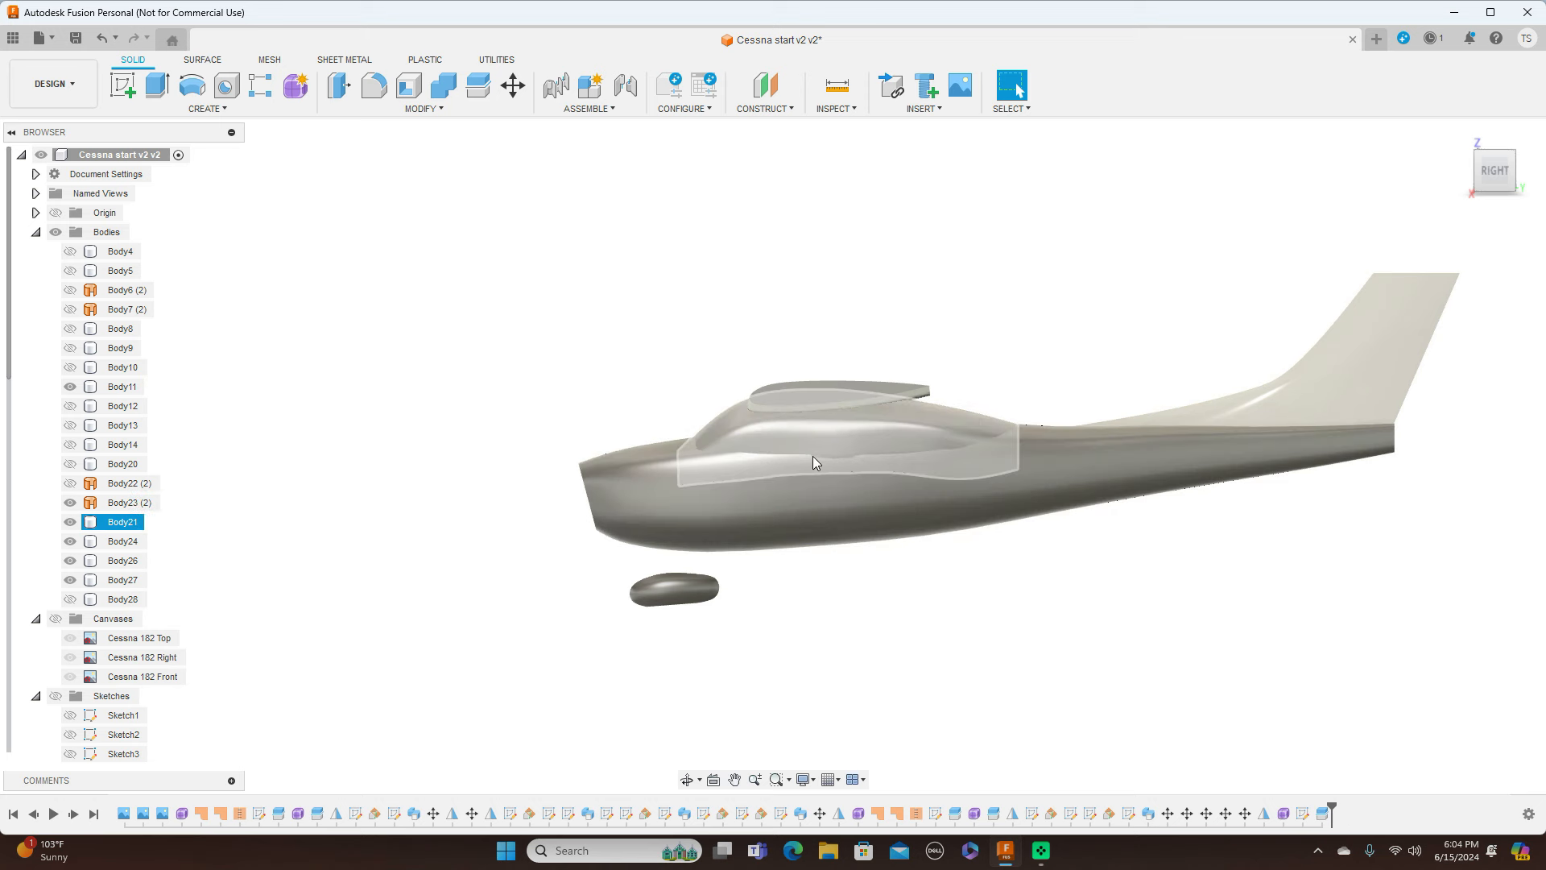
click(709, 448)
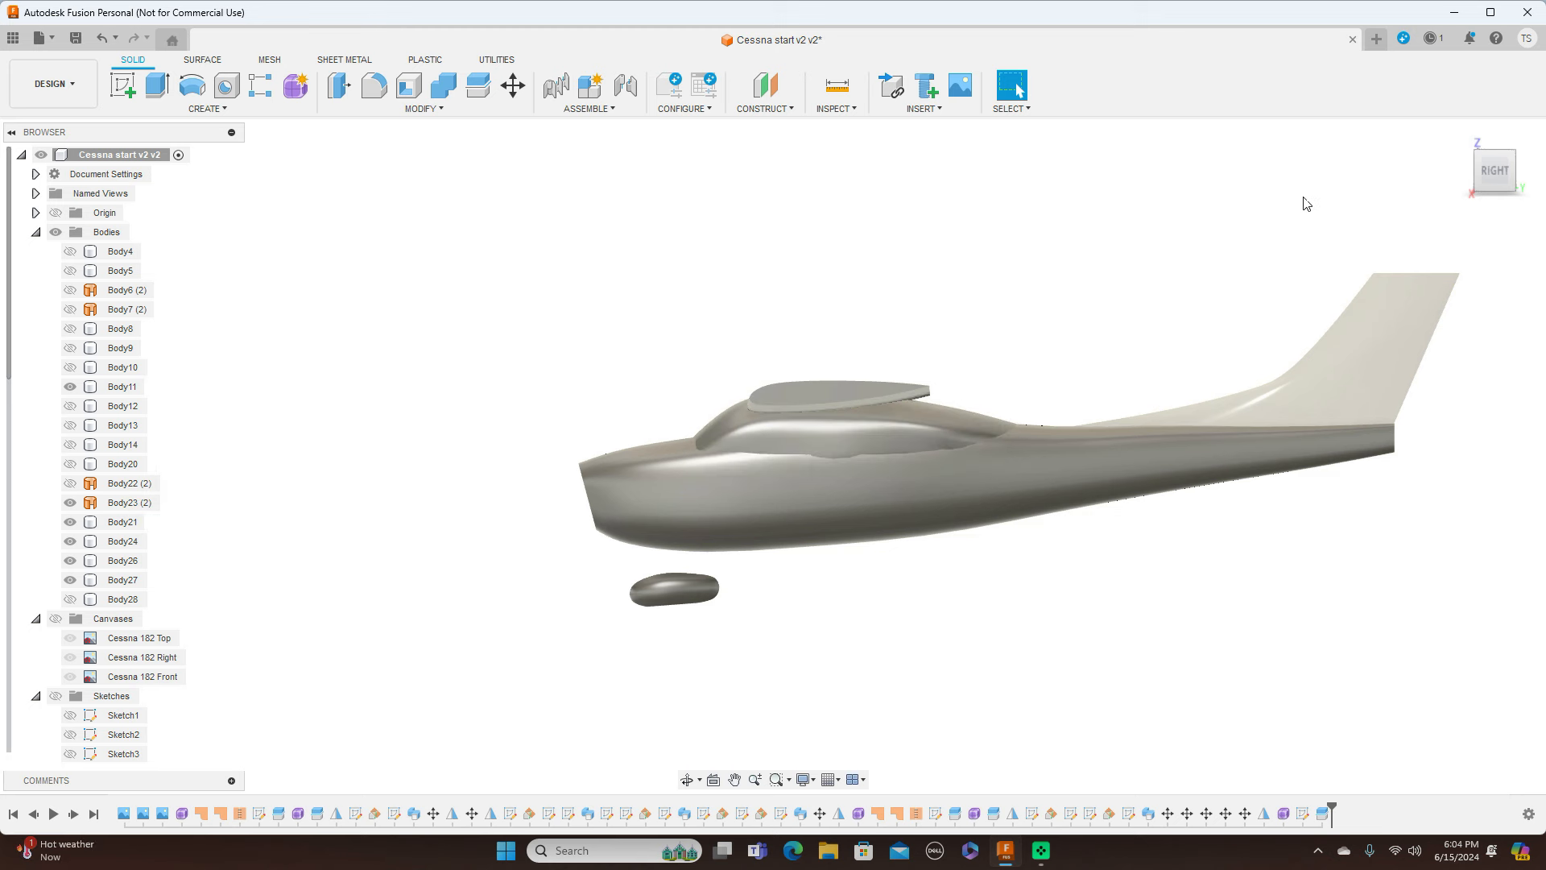
Inspect the whole aircraft's tail fin, wings and nose-wheel fairing from an elevated front-right angle and in side profile
scroll(1027, 223, down, 1)
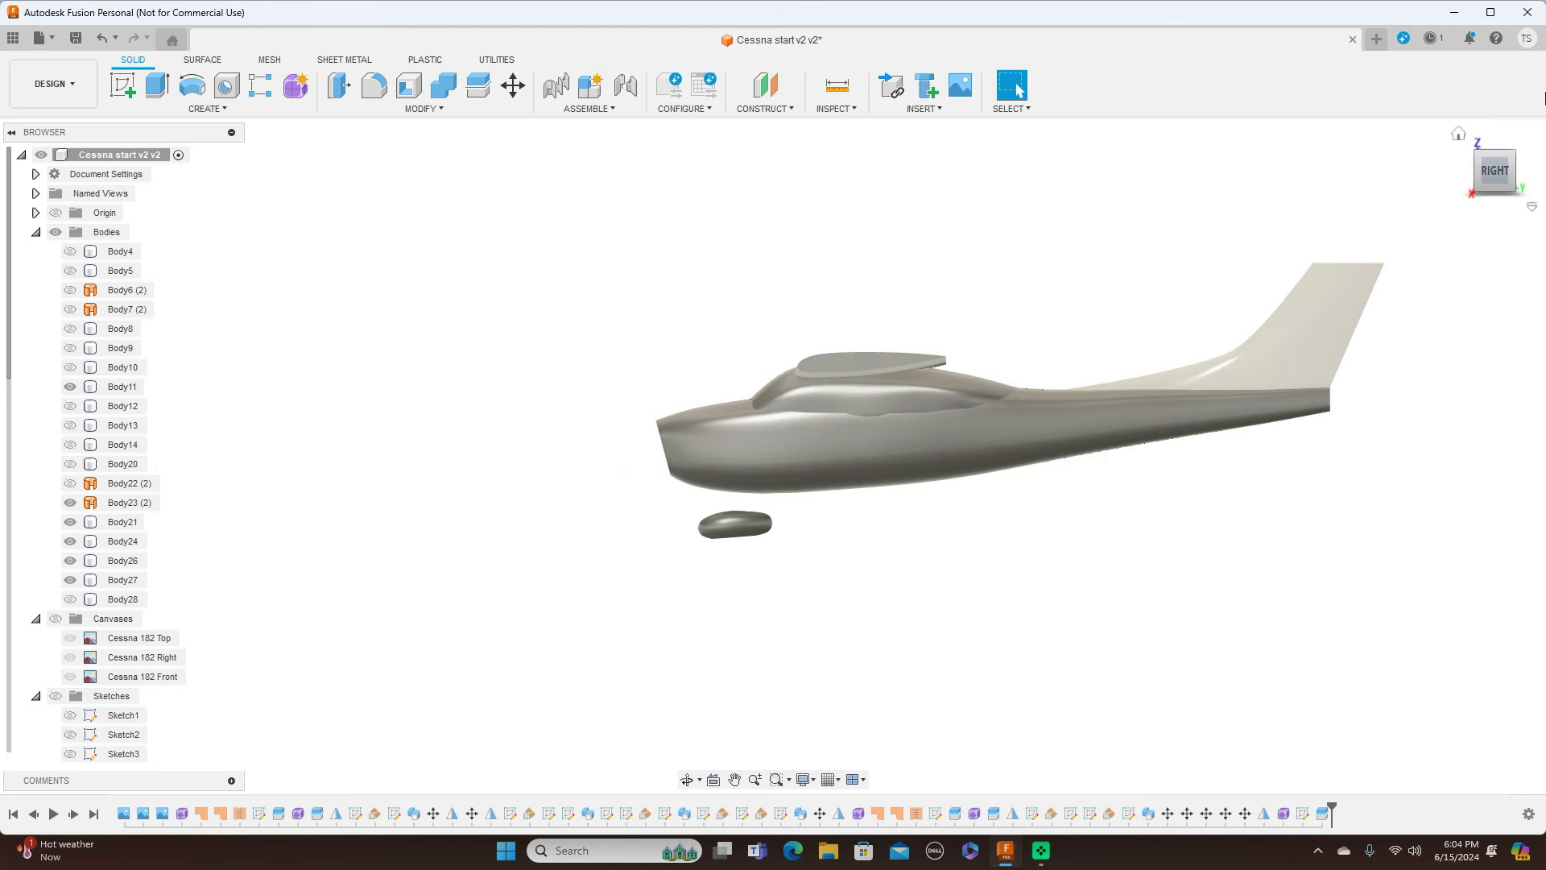
drag(1477, 182, 1449, 221)
click(1119, 193)
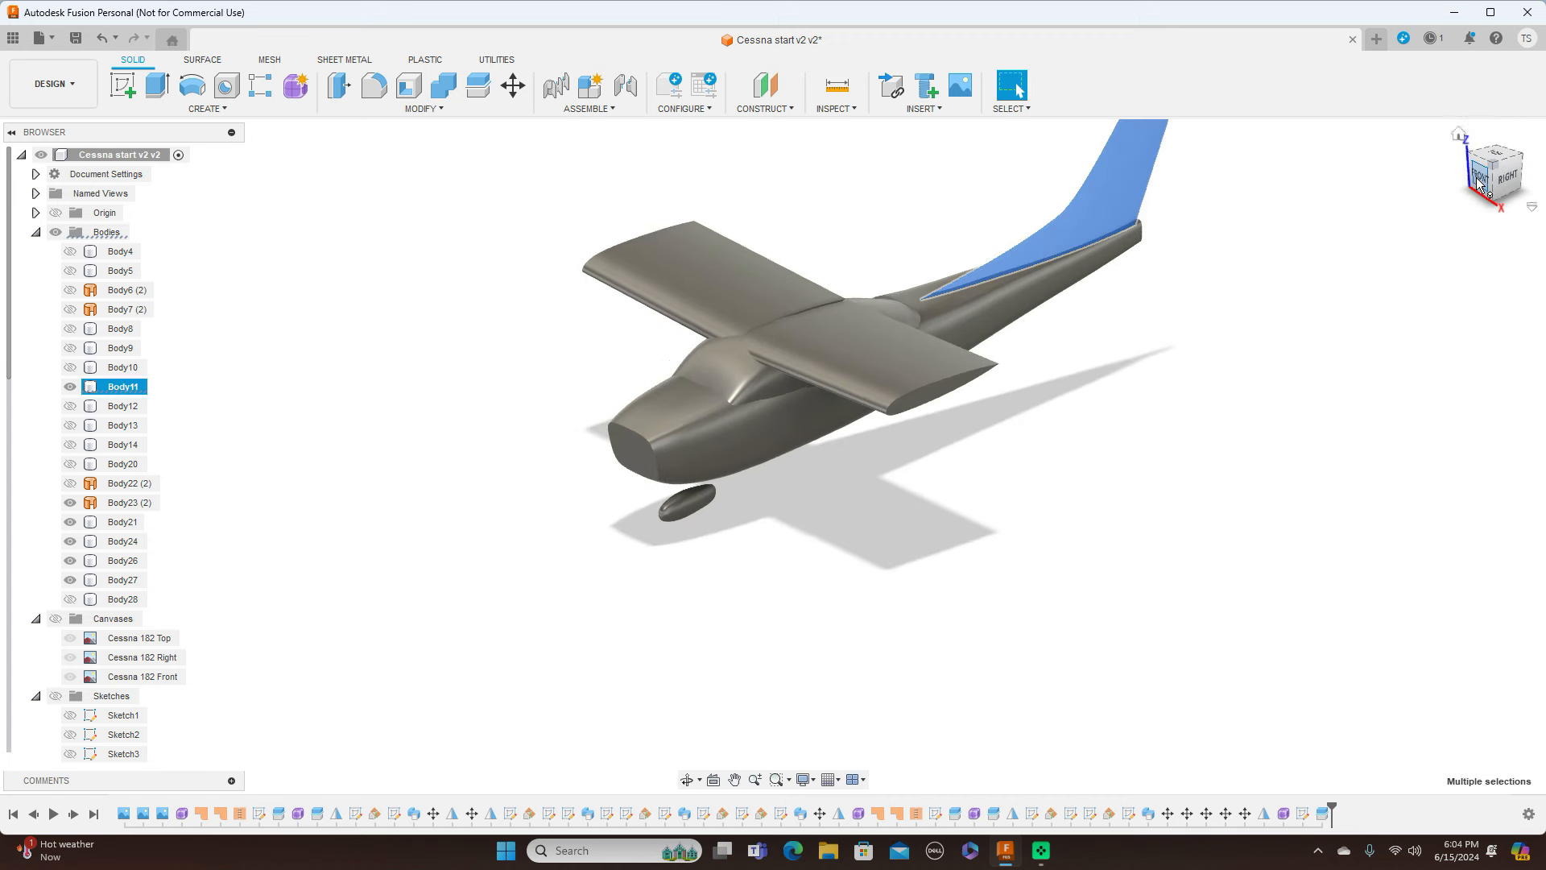
click(950, 296)
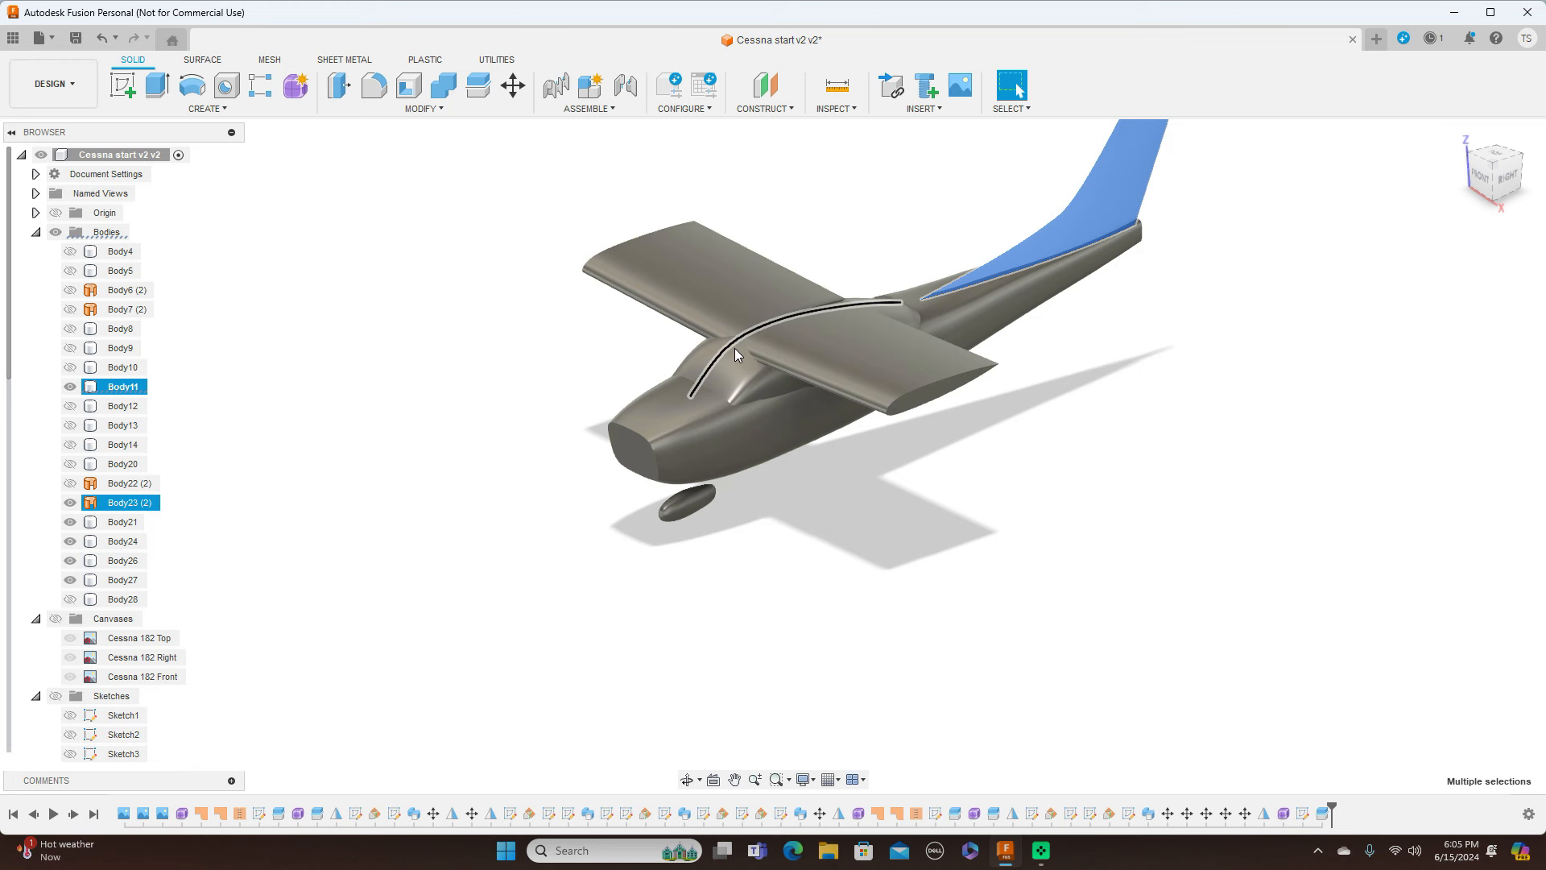
click(1347, 272)
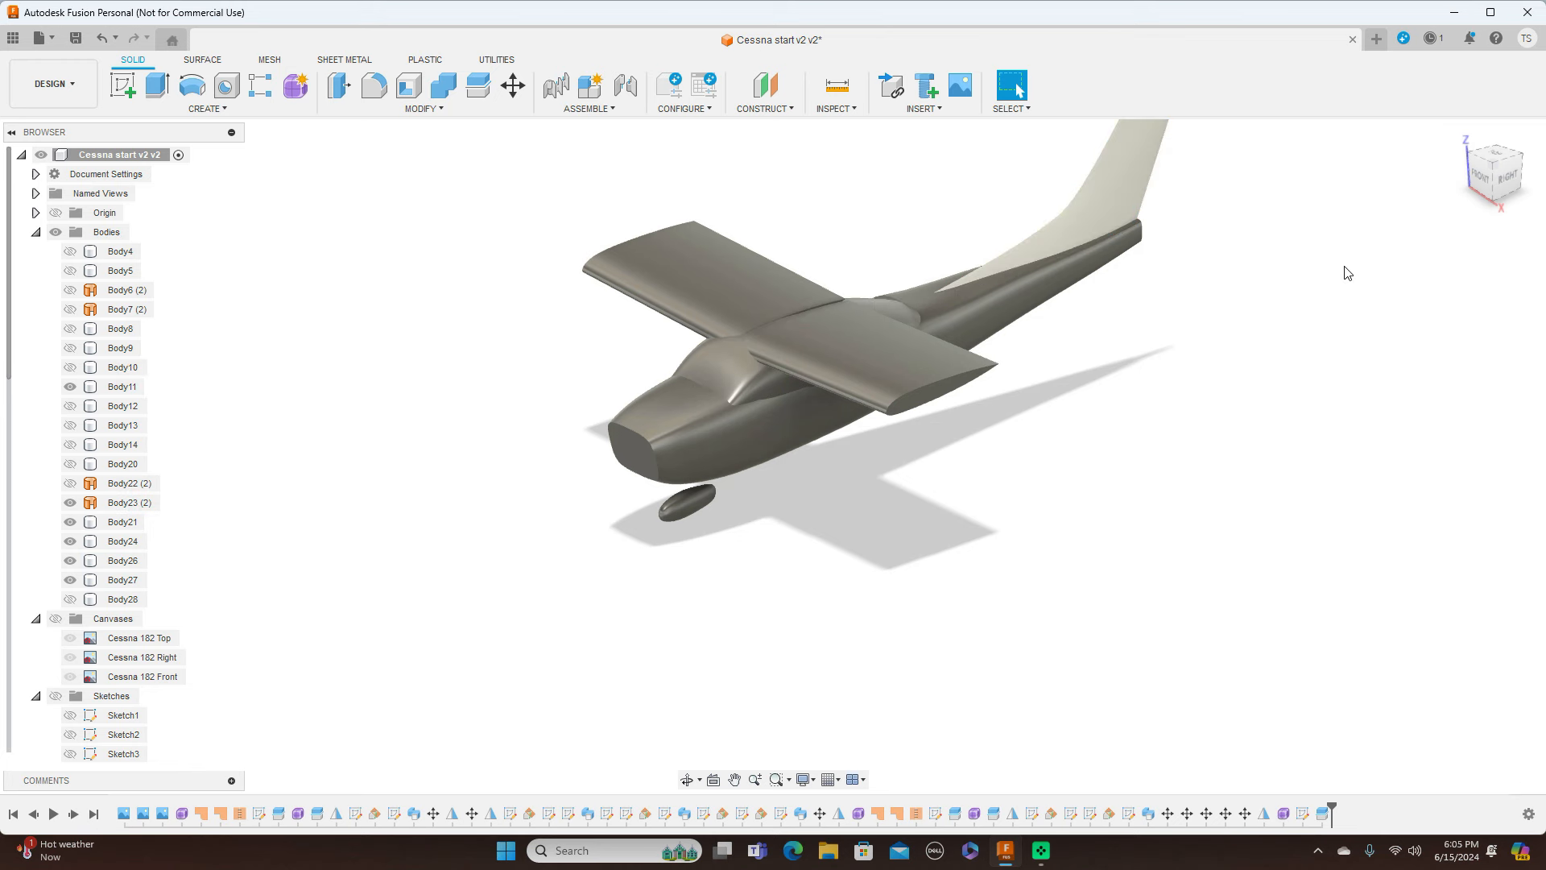
mouse_move(1491, 178)
mouse_down()
mouse_move(1514, 171)
mouse_move(1477, 165)
mouse_move(1536, 174)
mouse_move(1490, 178)
mouse_up()
click(1502, 173)
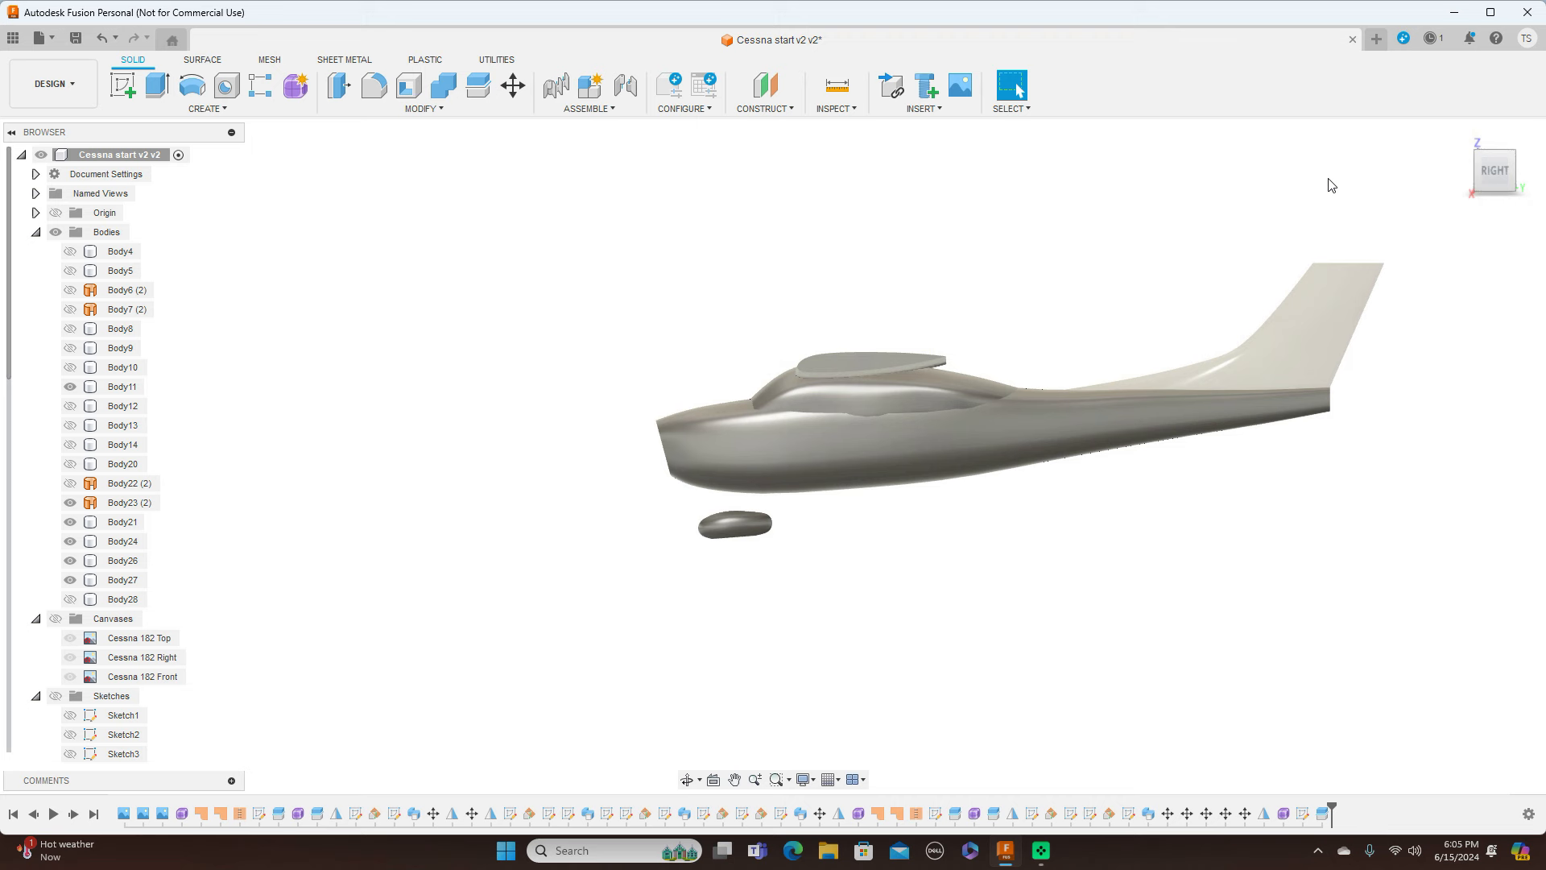
drag(1520, 176, 1473, 179)
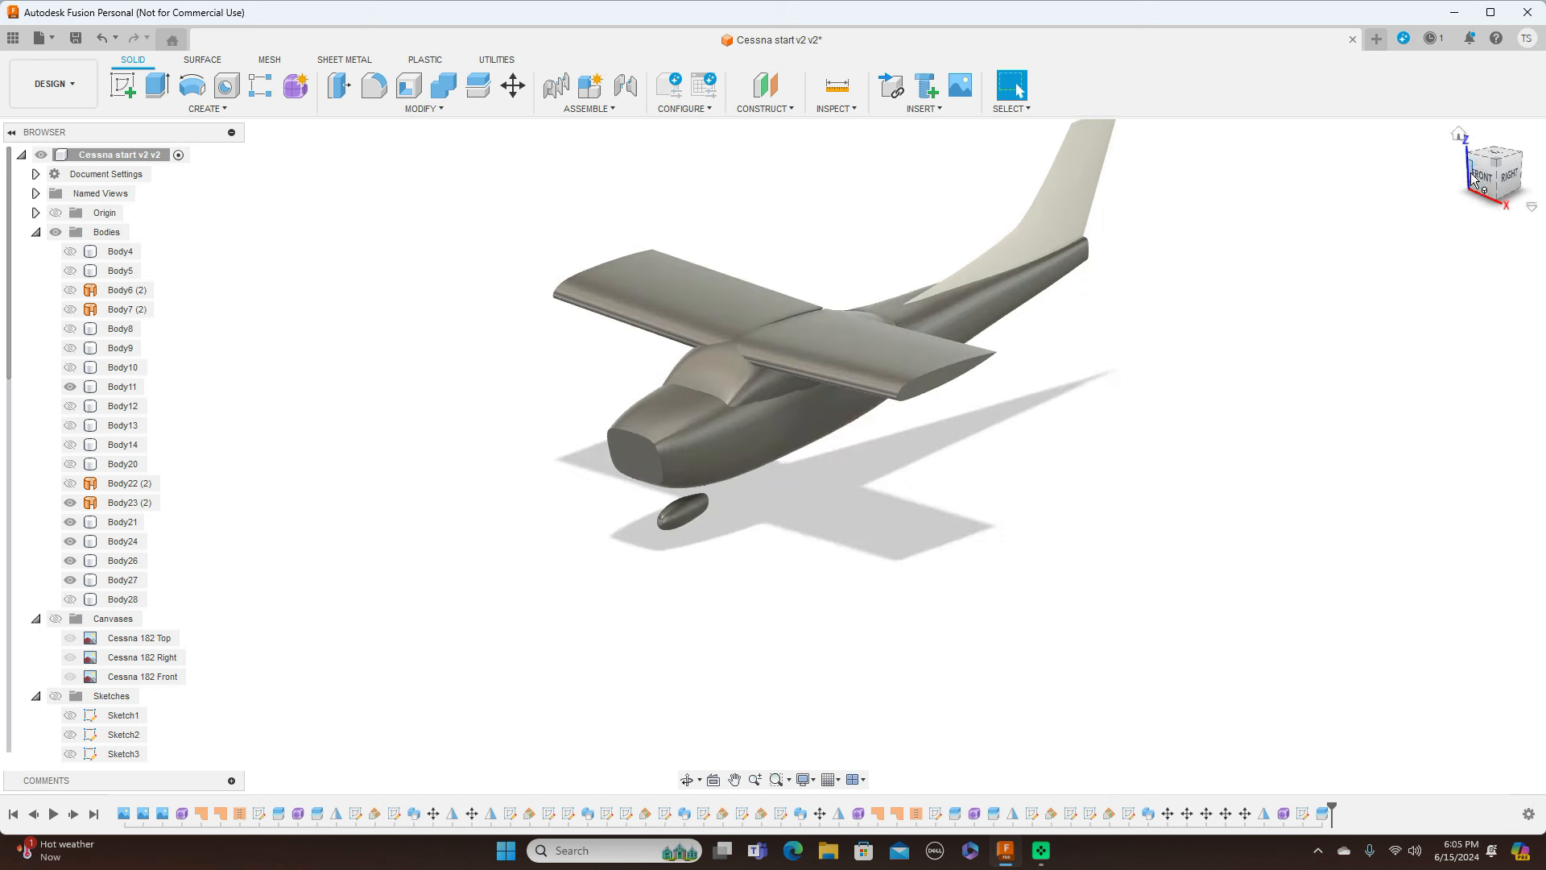